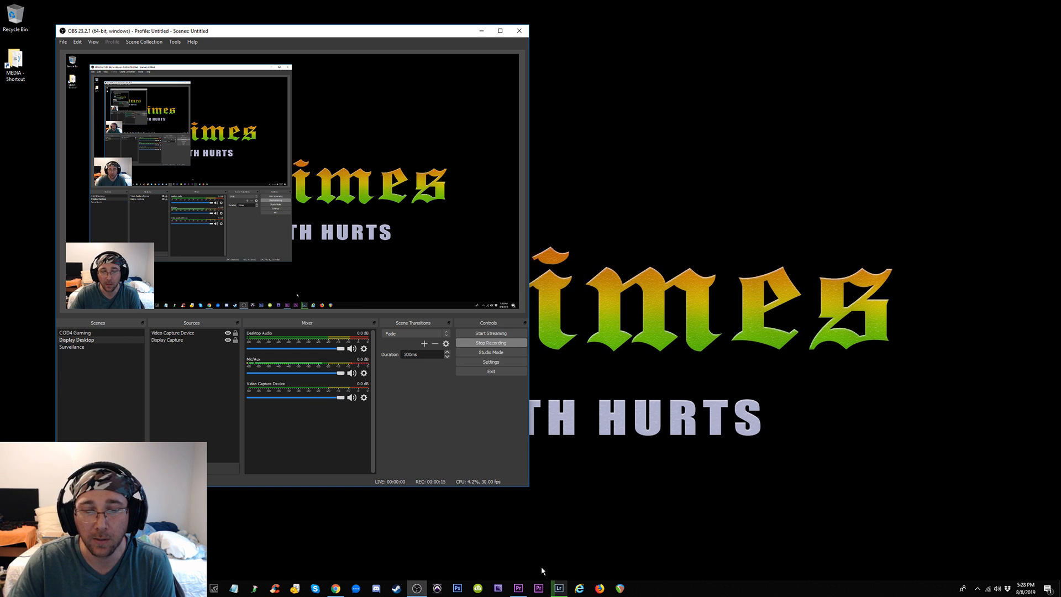
Switch to Lightroom and select the first photo in the library grid
mouse_move(560, 591)
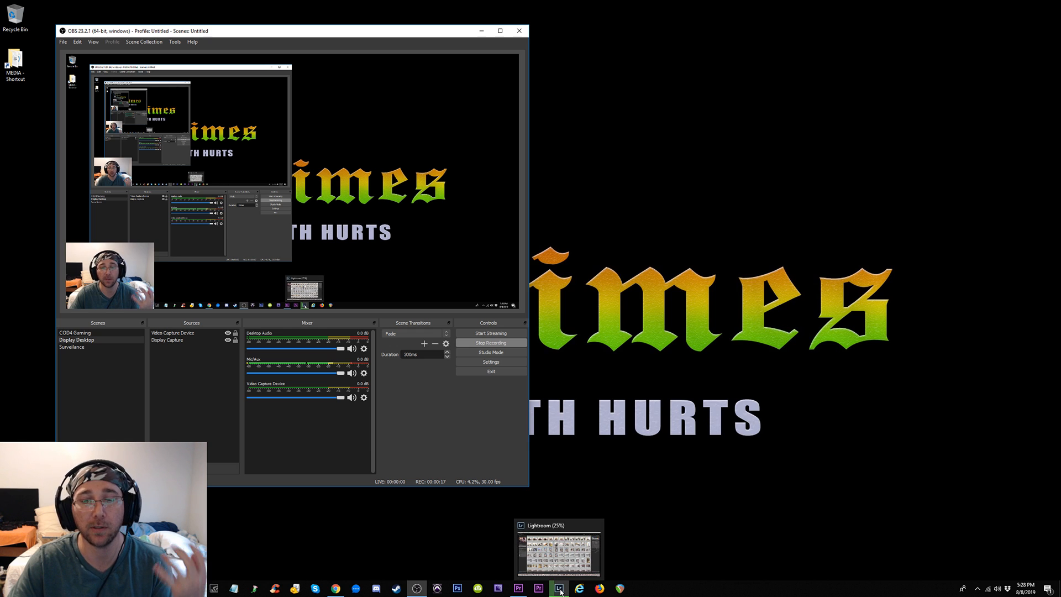
left_click(560, 591)
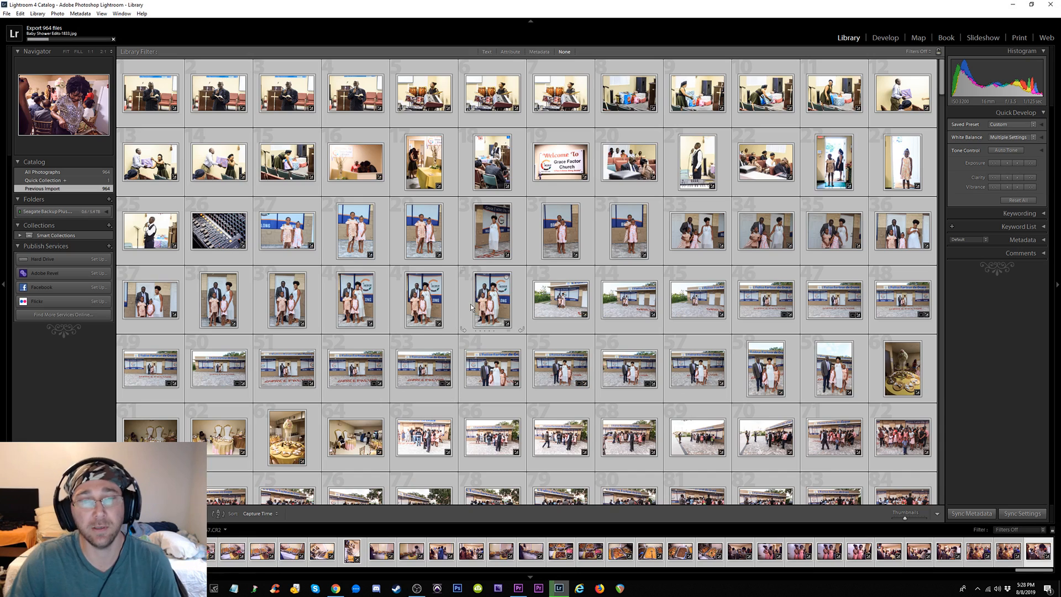
left_click(145, 97)
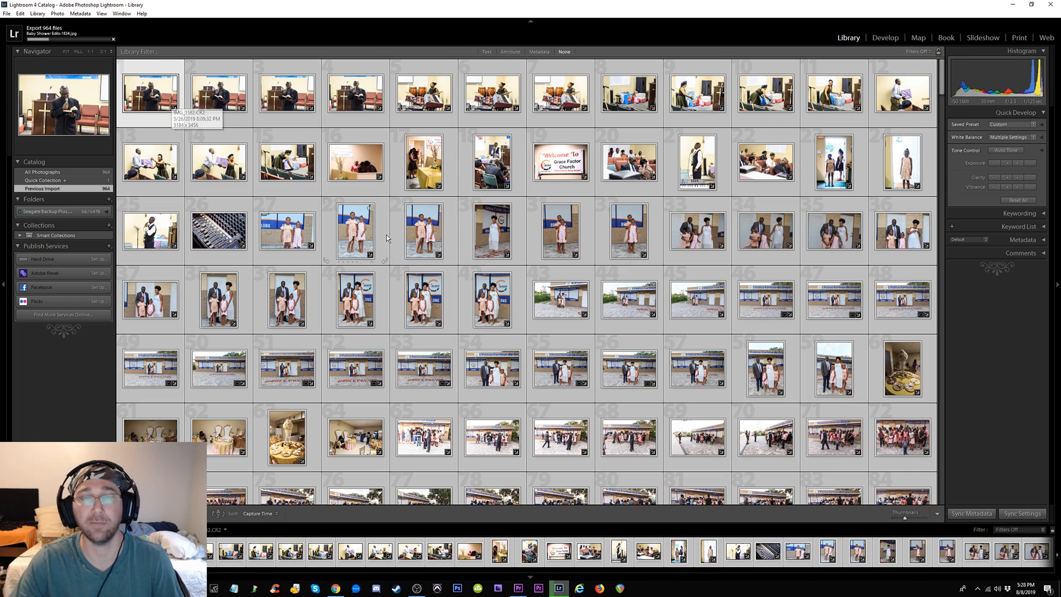
Look through the thumbnails of the previous import from the first photo to the end and back
scroll(525, 267, "down", 15)
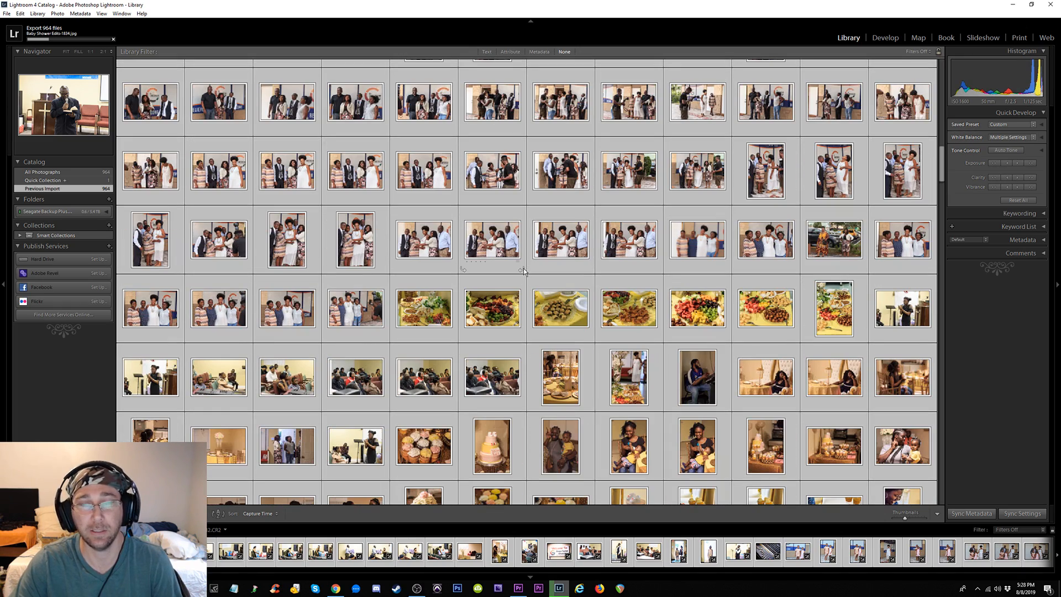
scroll(524, 272, "down", 10)
scroll(524, 271, "down", 3)
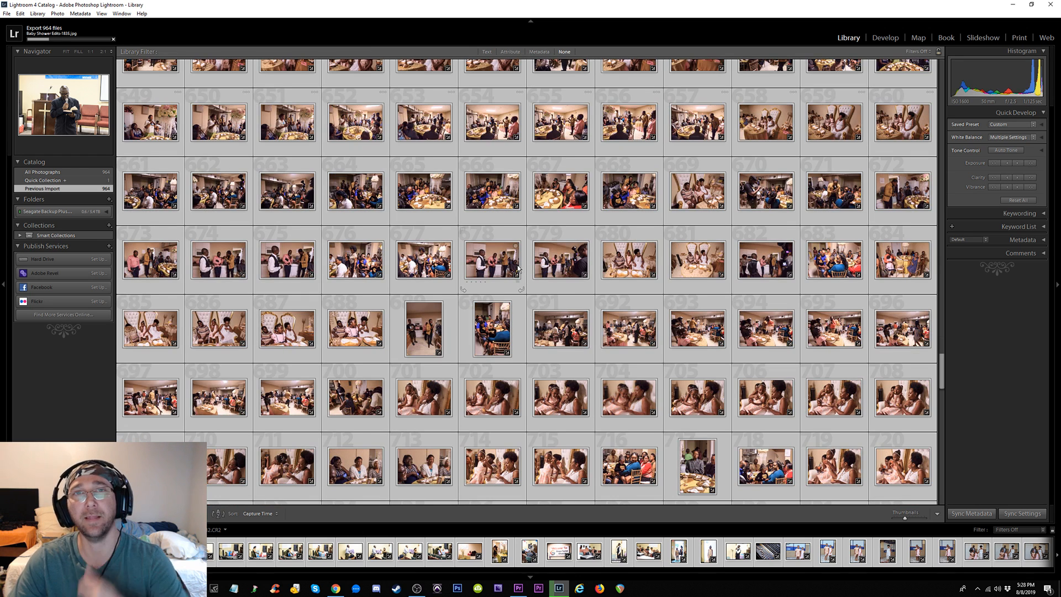
scroll(518, 269, "down", 15)
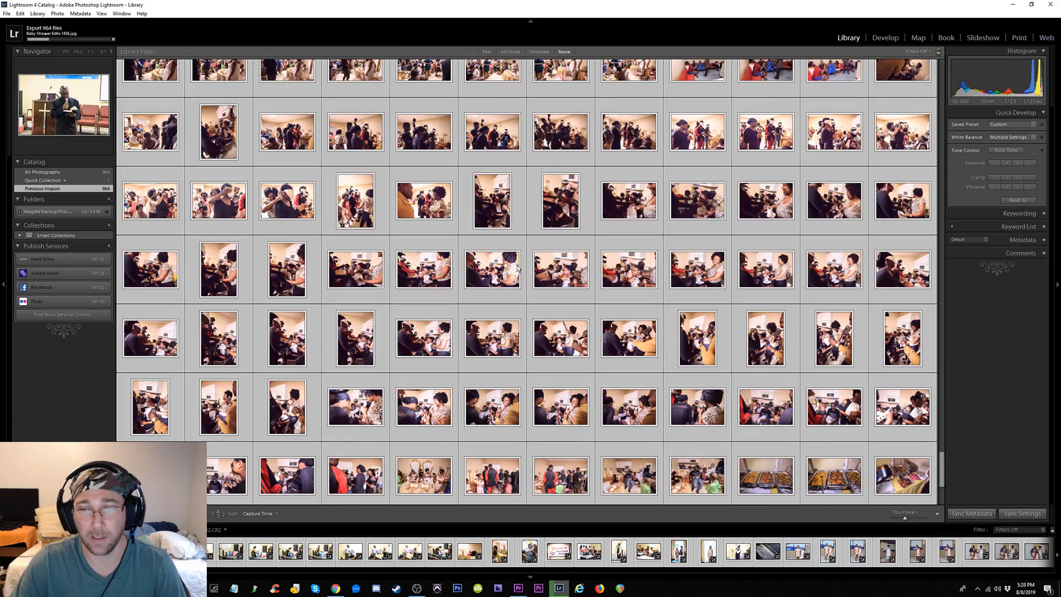
scroll(516, 270, "up", 20)
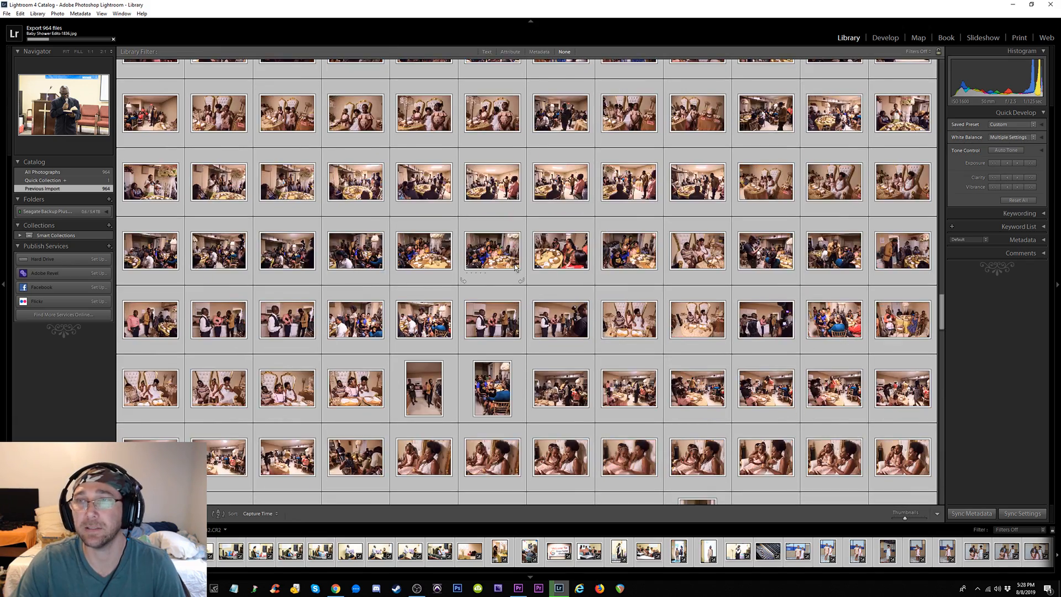
scroll(515, 268, "up", 10)
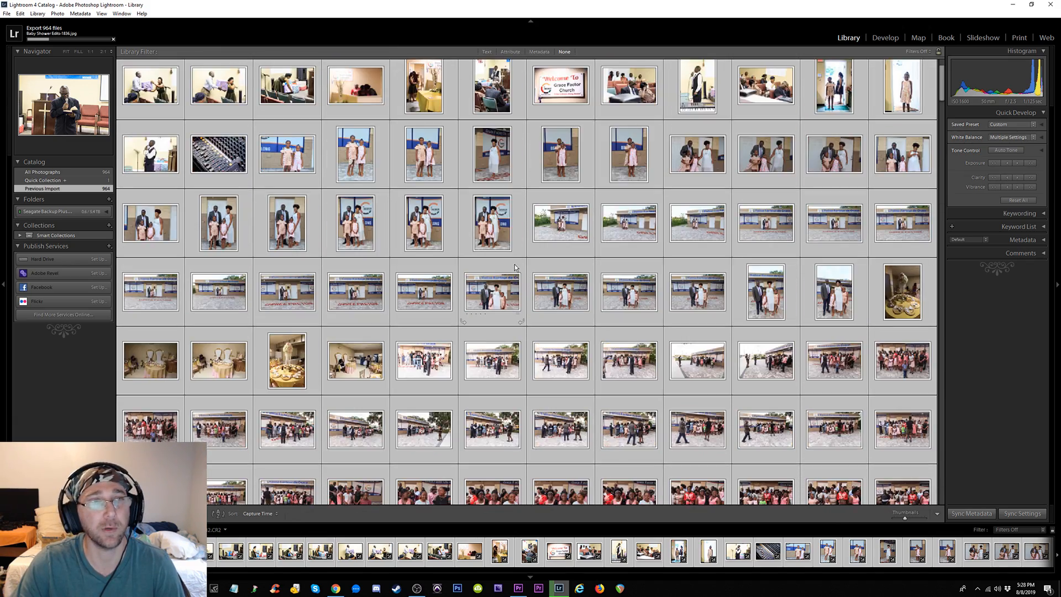
scroll(177, 199, "up", 2)
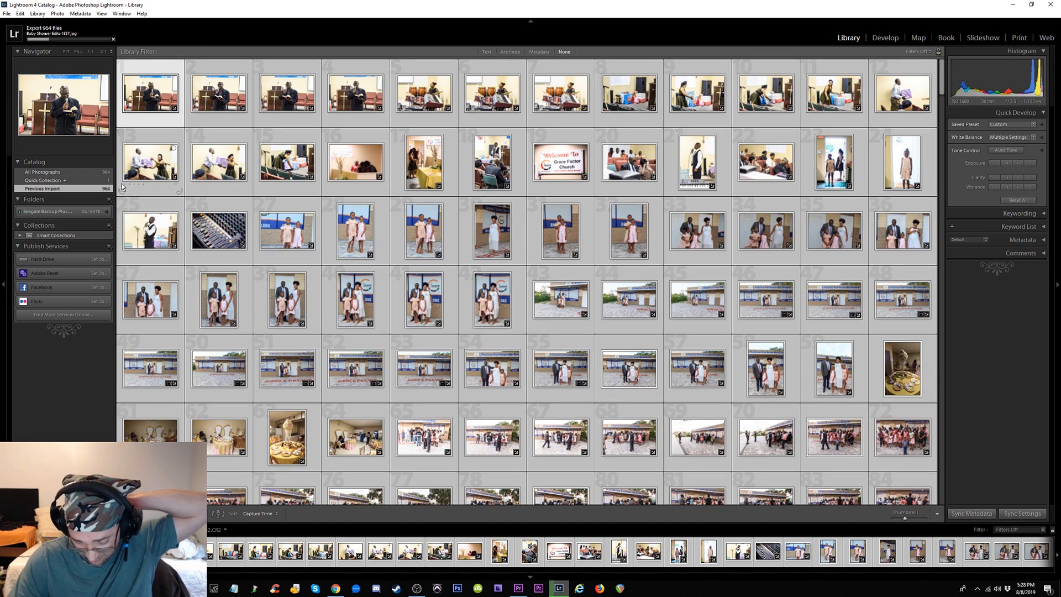
Start a photo import and choose the 2019.8.7 folder under STORAGE, 2019 on the Seagate Backup Plus Drive (H:) as source
left_click(8, 14)
mouse_move(21, 14)
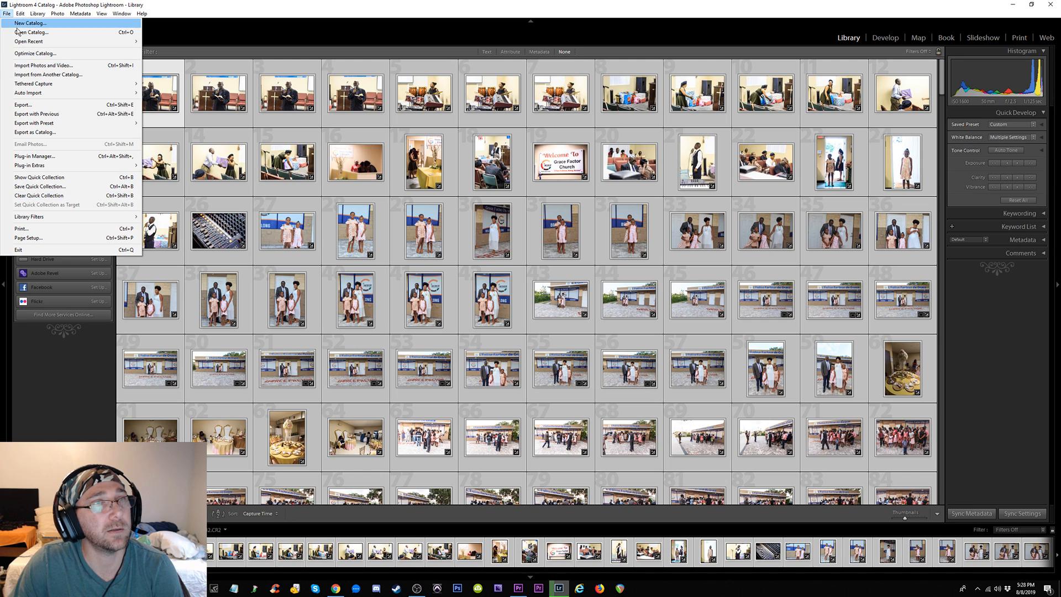
left_click(45, 66)
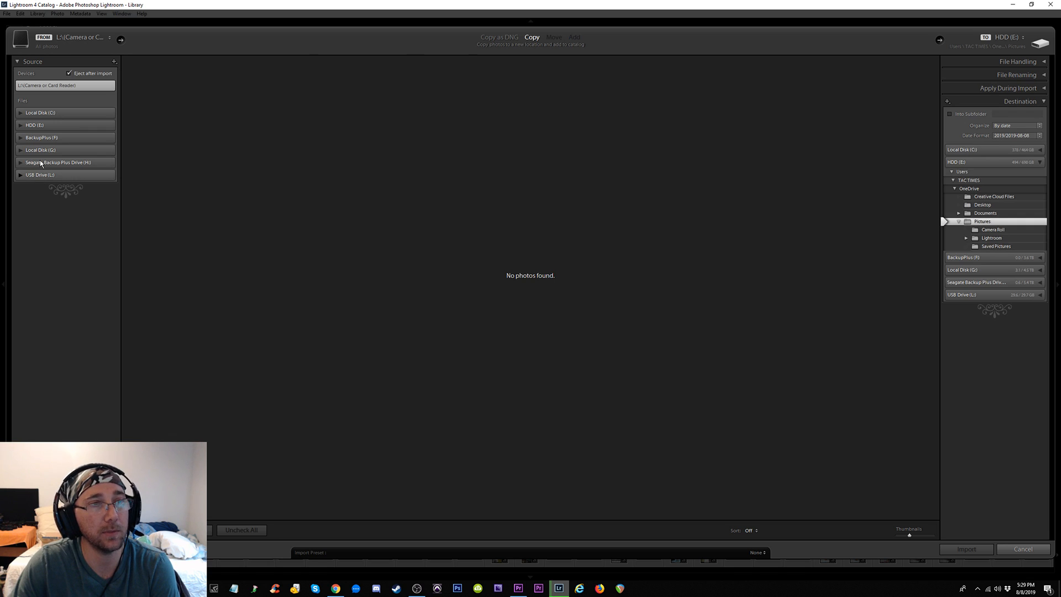
left_click(23, 164)
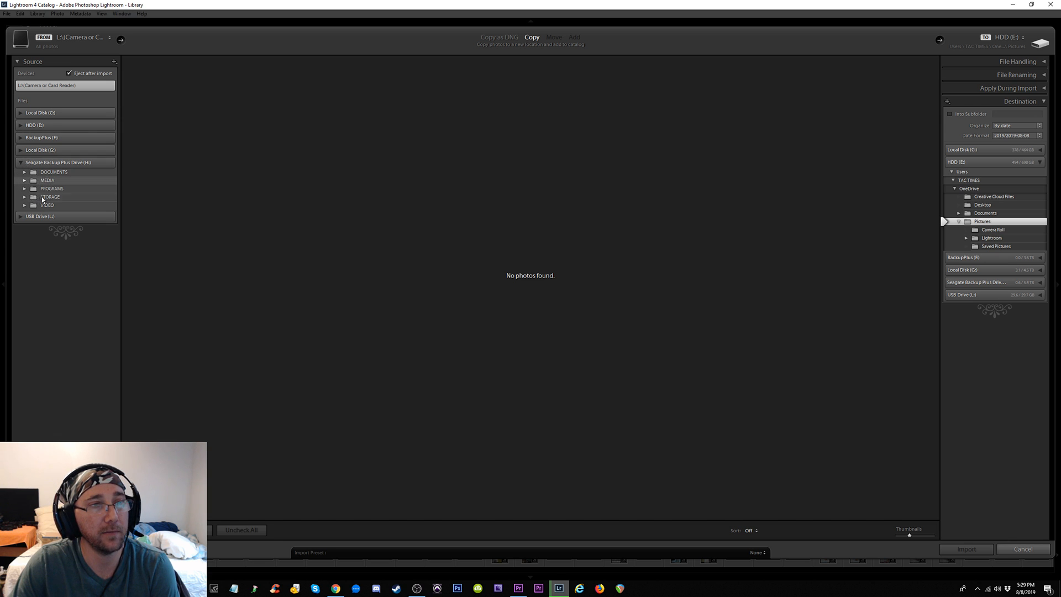
left_click(30, 198)
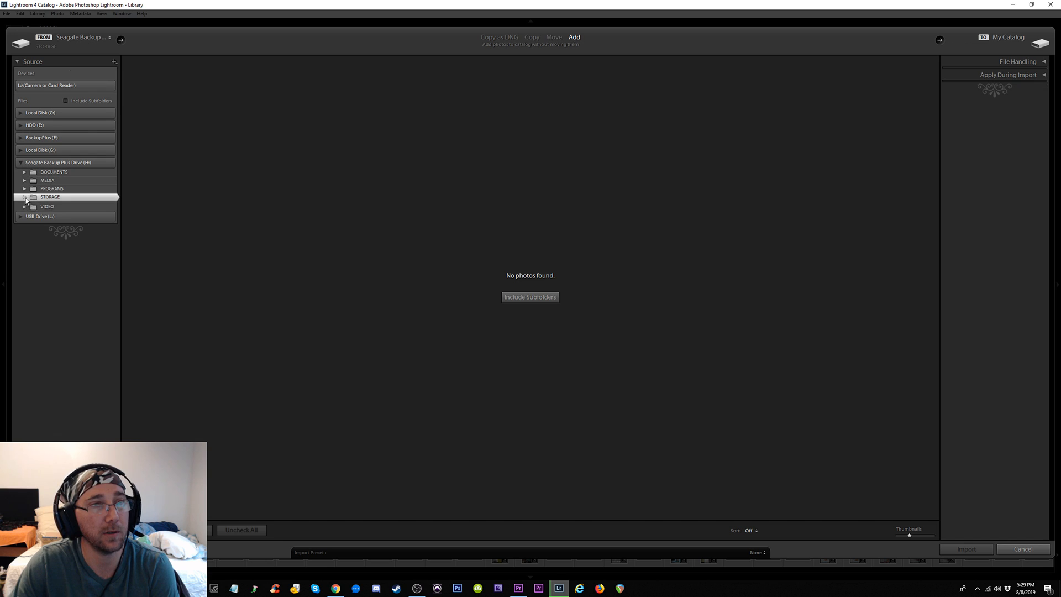
left_click(25, 197)
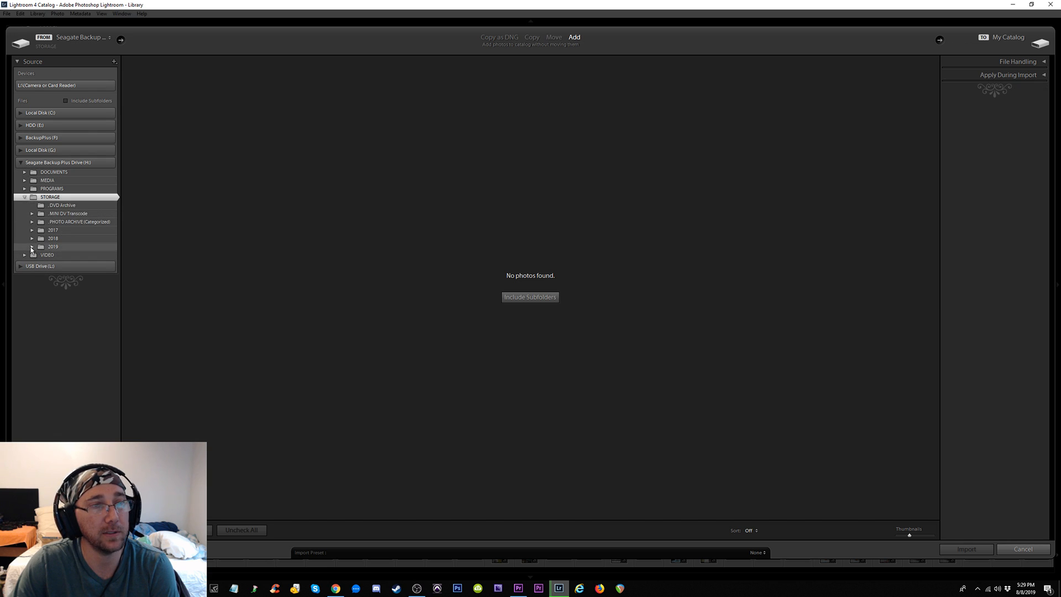
double_click(53, 248)
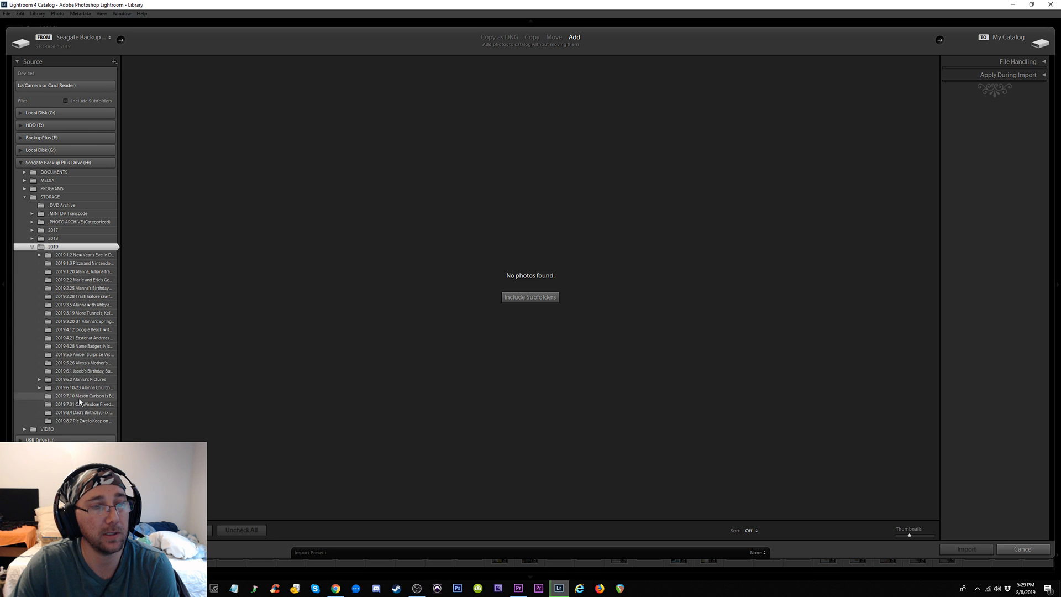
left_click(74, 420)
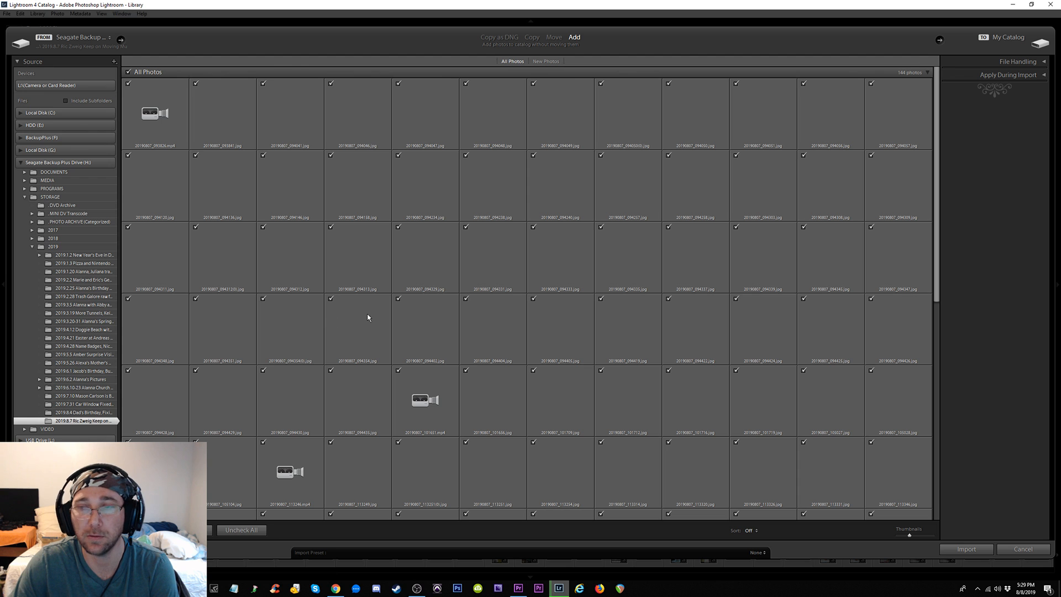
Review the folder's thumbnails and import all checked photos into the catalog at their current location
scroll(371, 314, "down", 5)
scroll(374, 315, "up", 5)
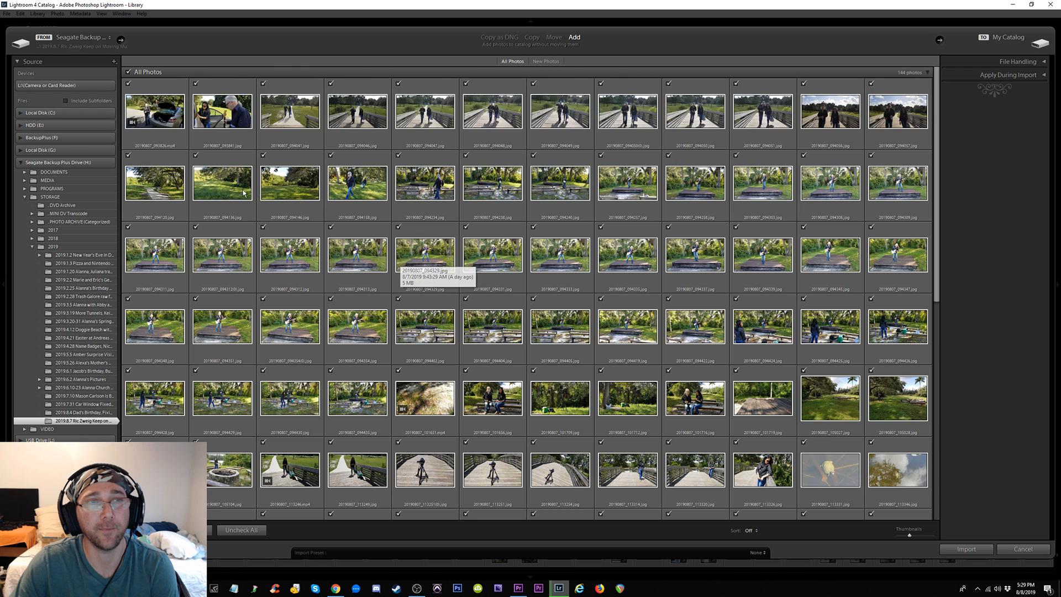
scroll(487, 241, "down", 6)
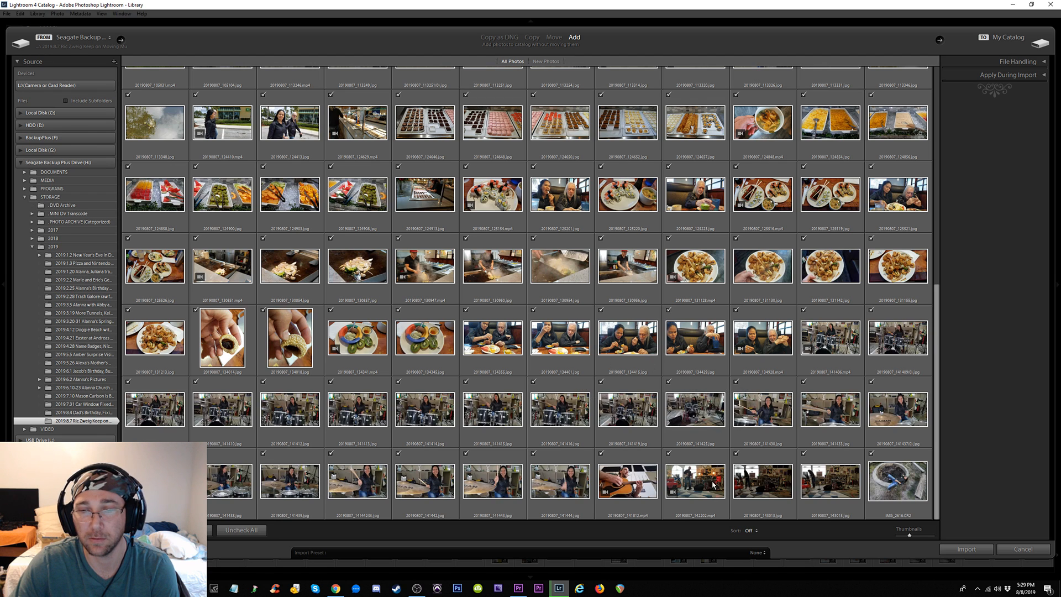
left_click(967, 549)
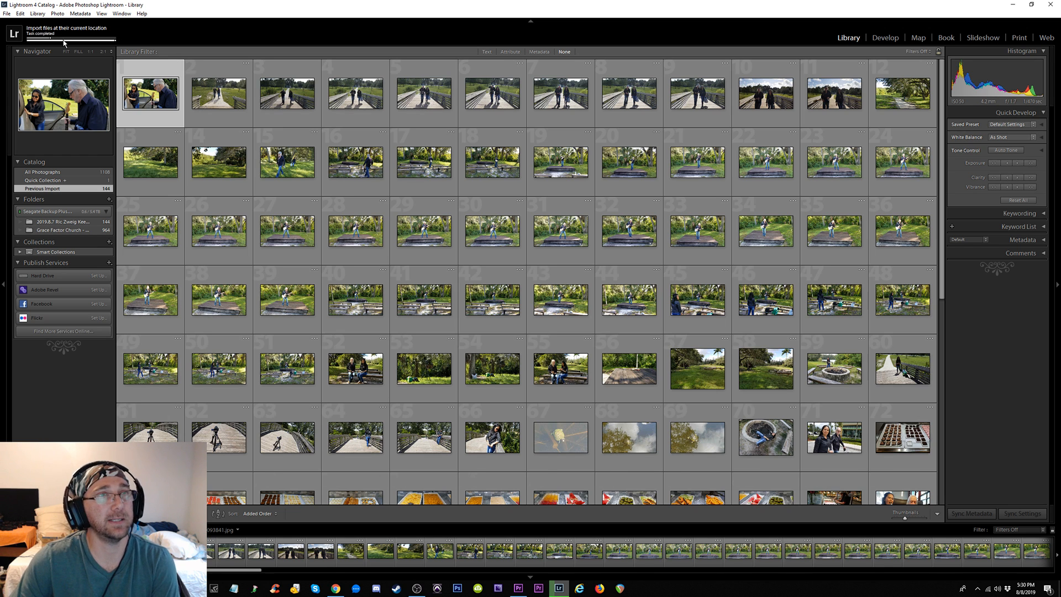
Look over the newly imported photos and open the first one in the Develop module
scroll(552, 339, "down", 6)
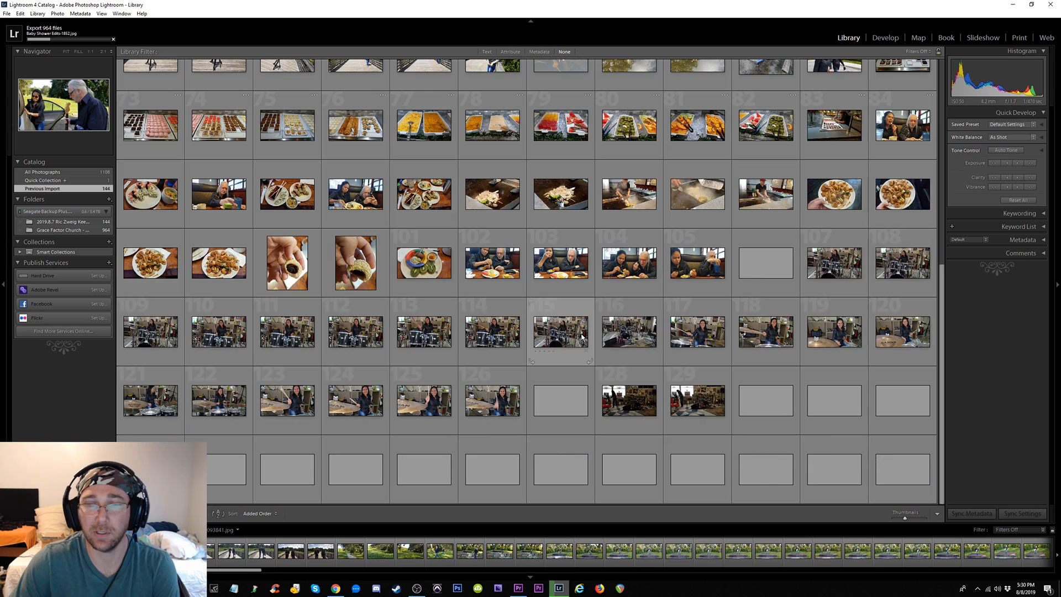
scroll(582, 336, "up", 6)
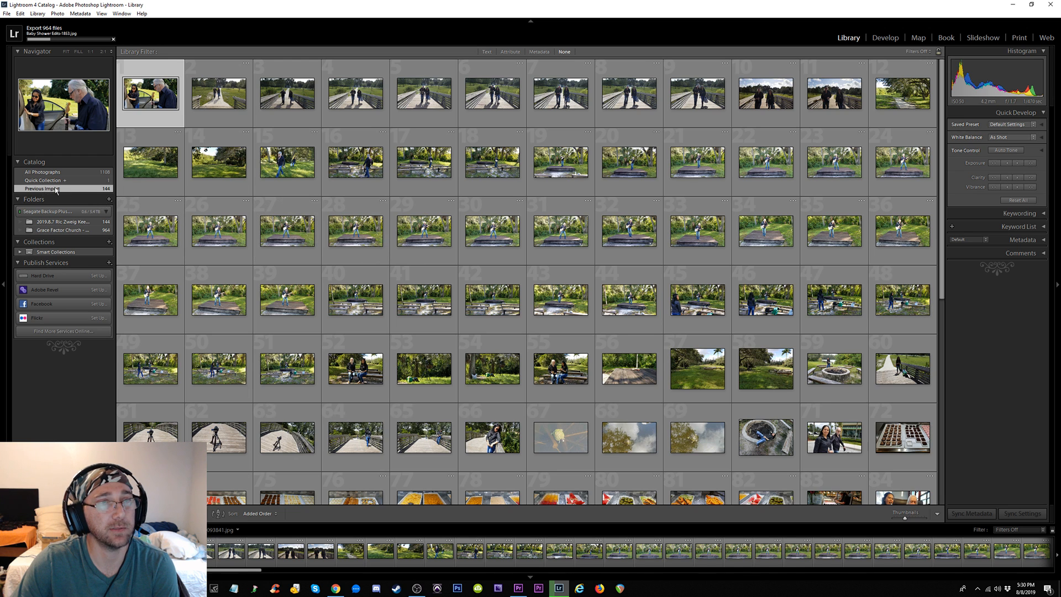
scroll(260, 326, "down", 7)
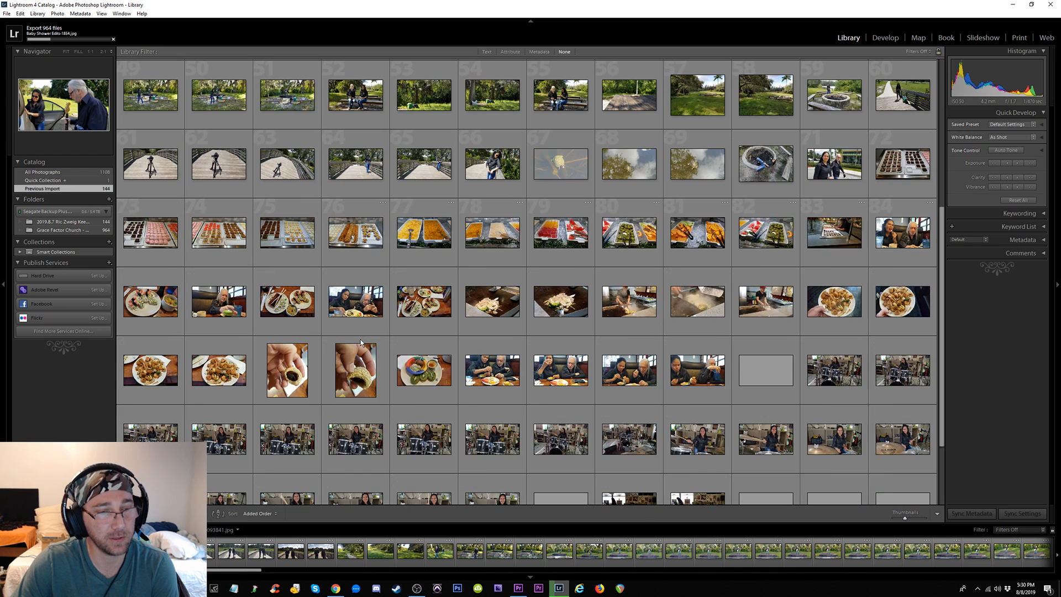
scroll(340, 337, "up", 7)
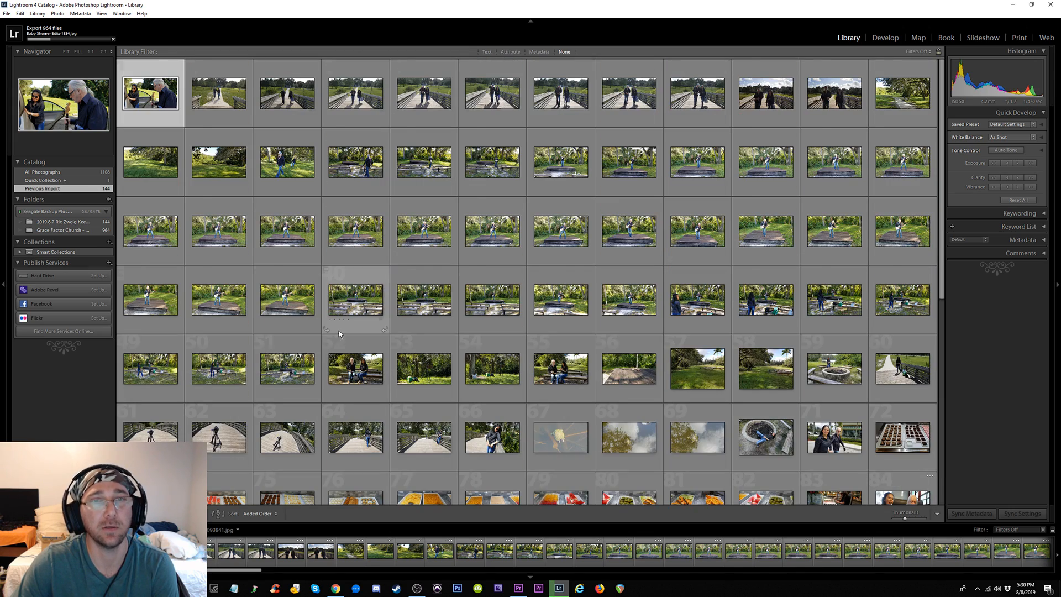
double_click(149, 85)
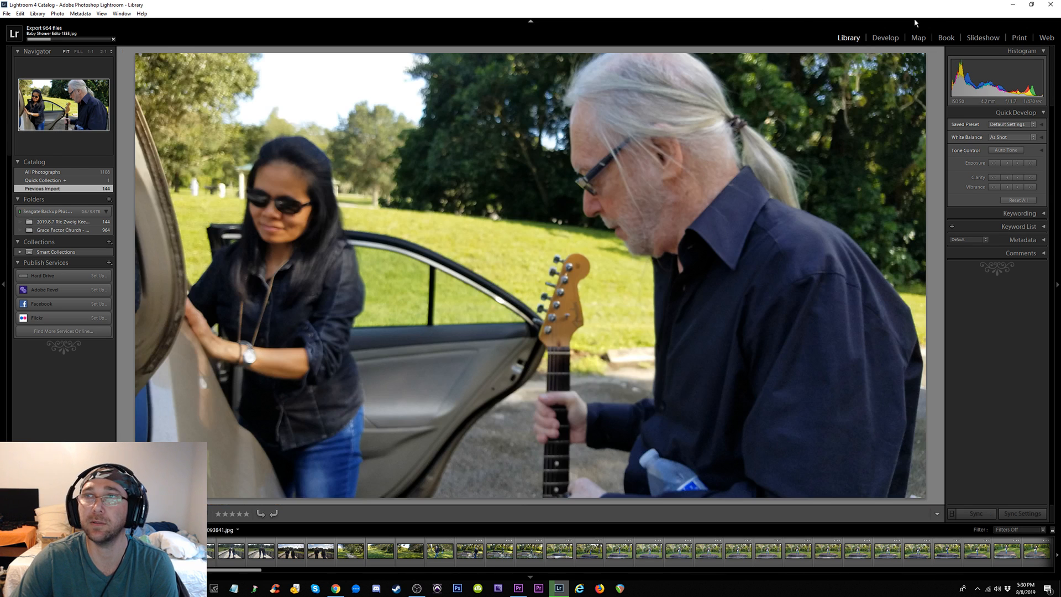
left_click(885, 37)
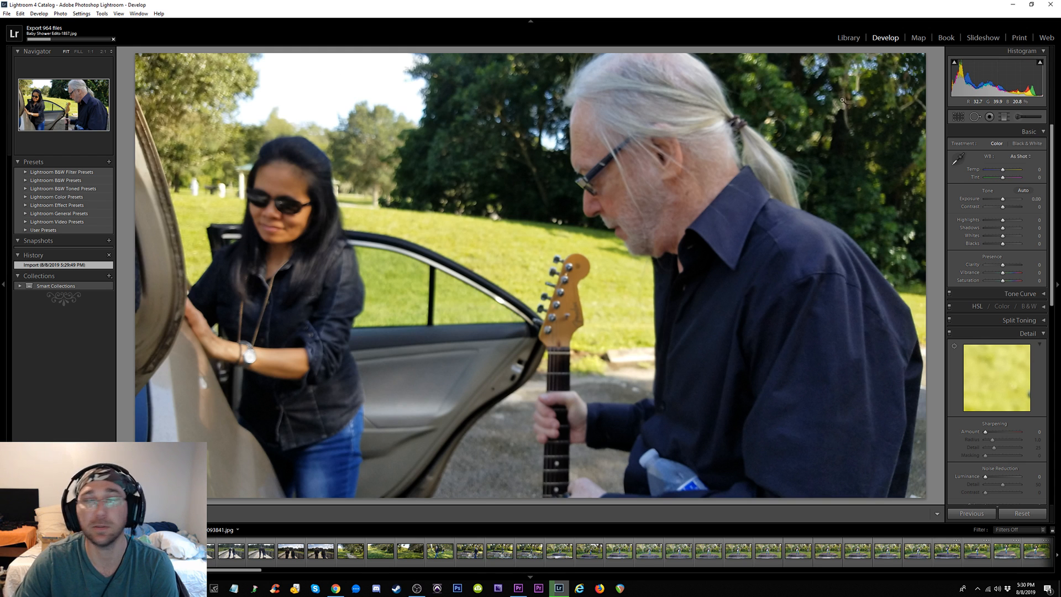
Try the photo's Clarity at both extremes, leaving it at +100, and set Vibrance to +62
left_click_drag(1003, 265, 1026, 269)
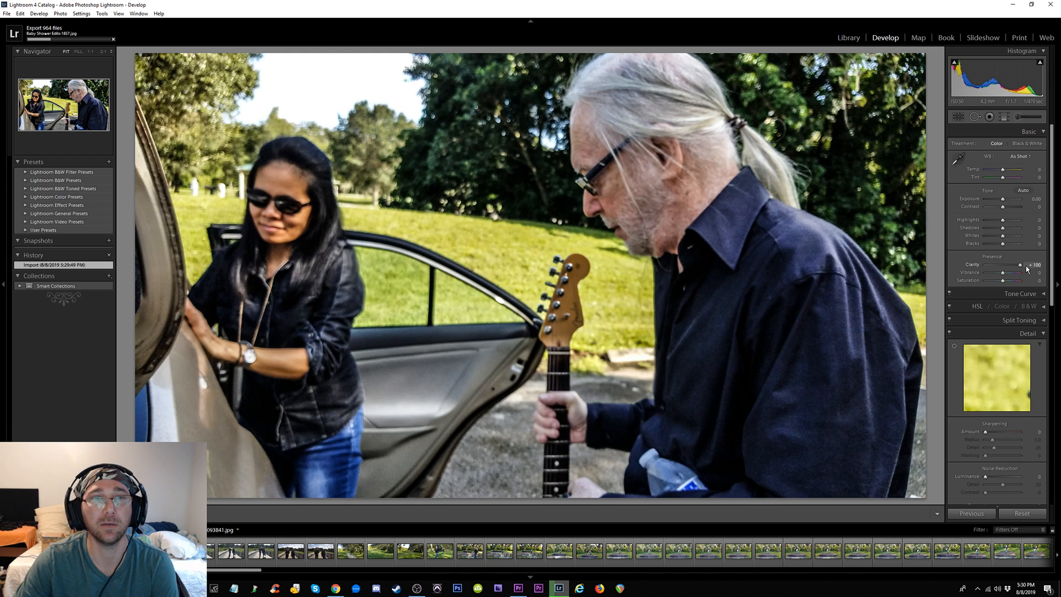
left_click_drag(1004, 269, 978, 269)
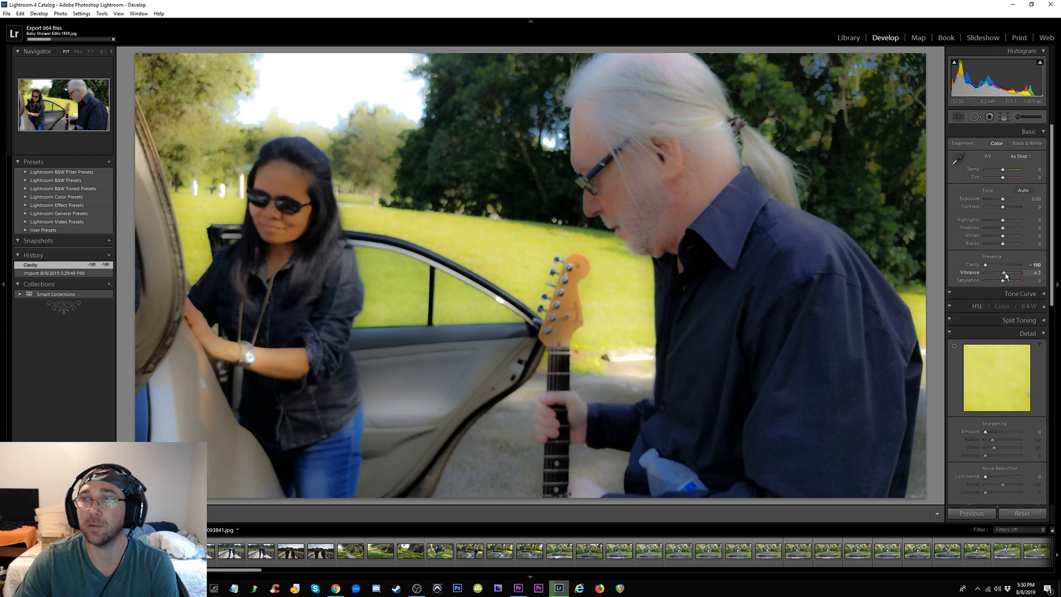
left_click_drag(1006, 275, 1015, 275)
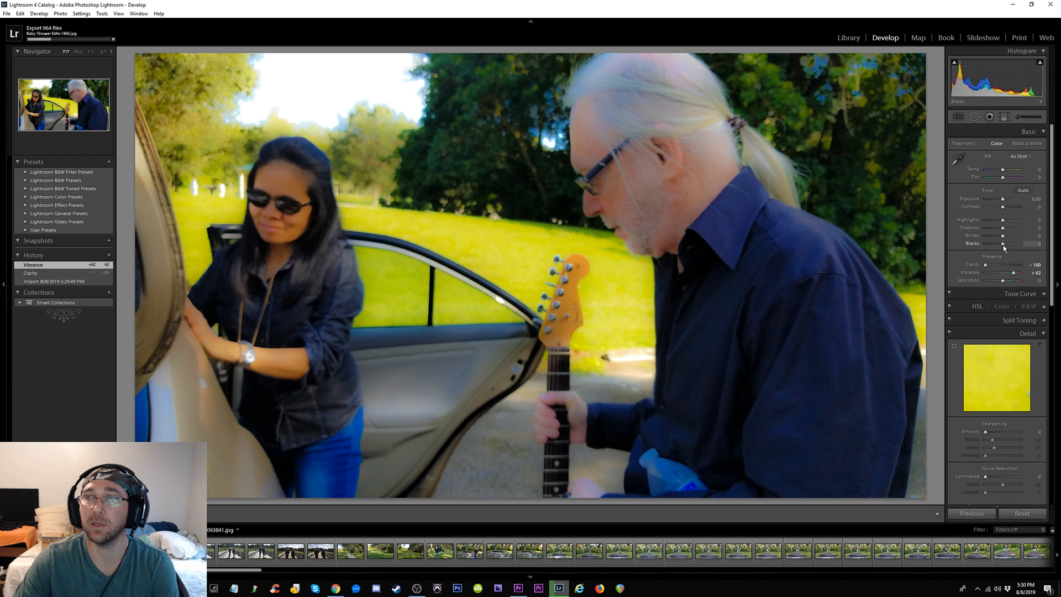
left_click_drag(991, 268, 1059, 267)
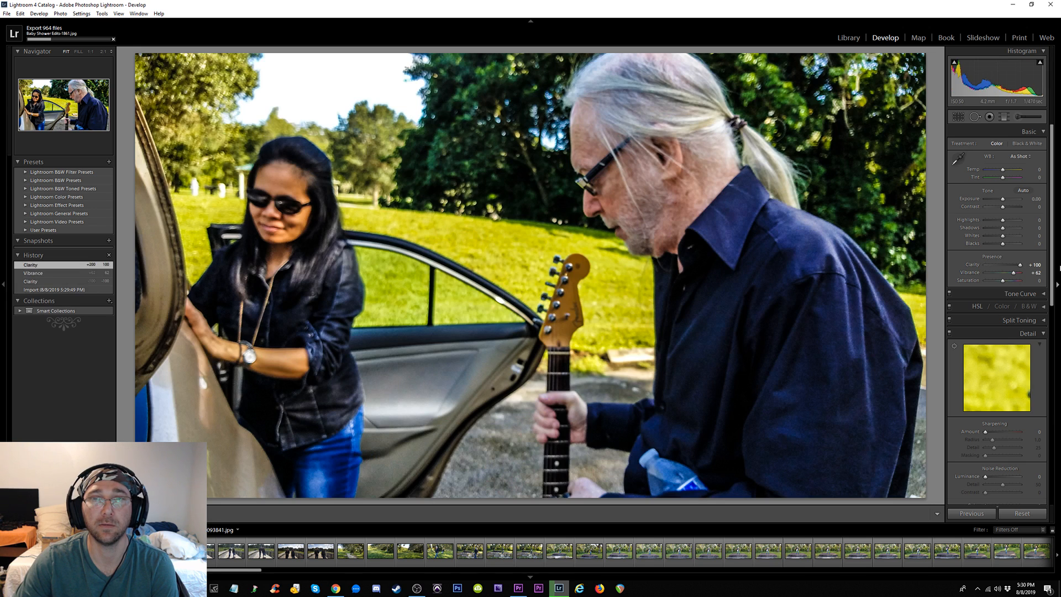
Set the photo's Exposure to +0.71 and its Contrast to +33
left_click(1006, 200)
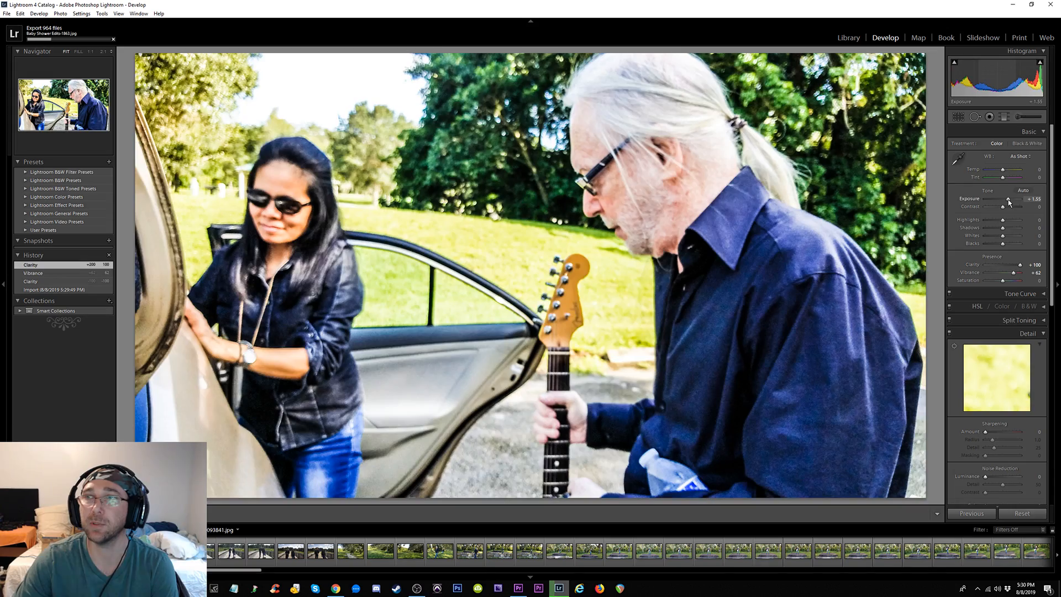
left_click_drag(1006, 202, 1005, 202)
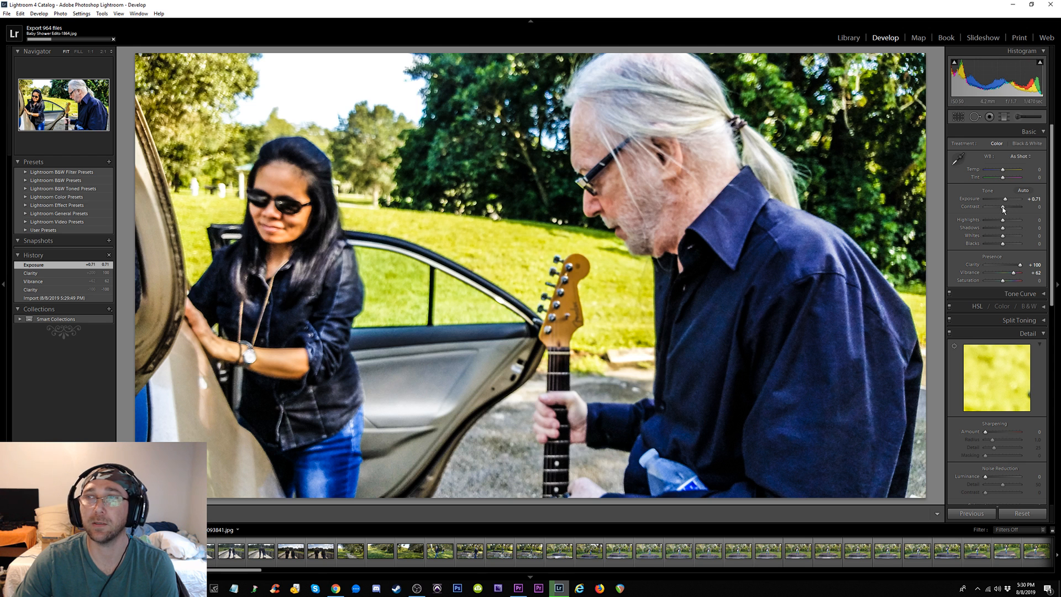
left_click_drag(1003, 208, 1020, 207)
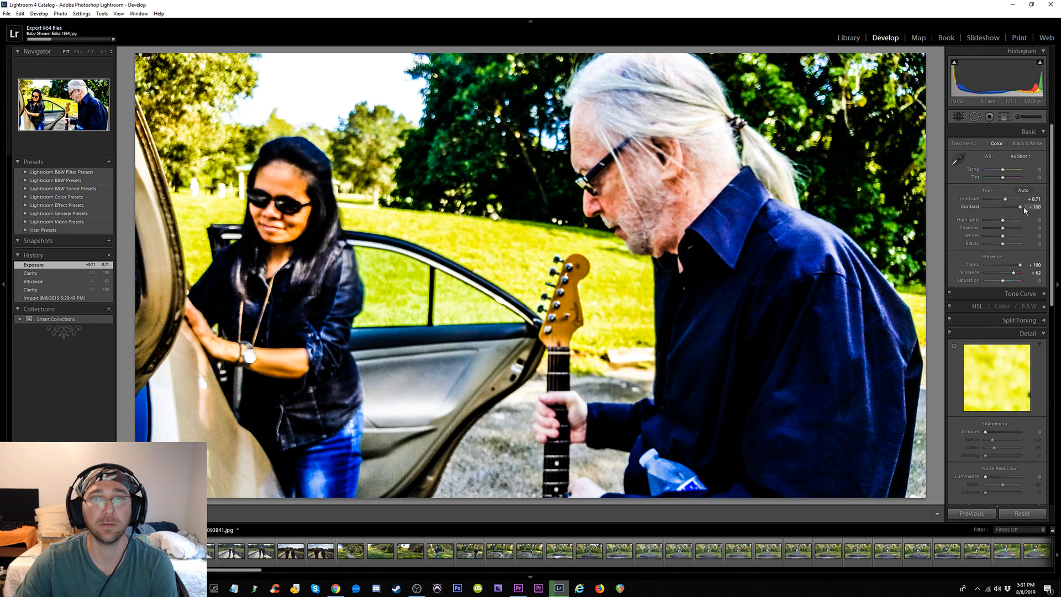
mouse_move(1024, 208)
left_mouse_down()
mouse_move(968, 210)
mouse_move(1009, 207)
left_mouse_up()
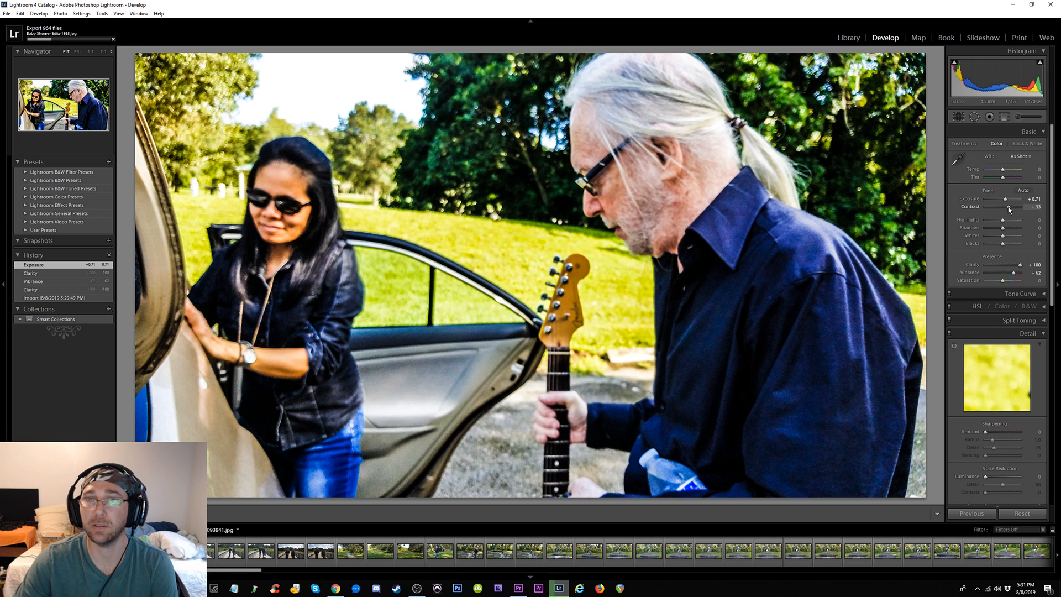
left_click_drag(1008, 207, 1010, 207)
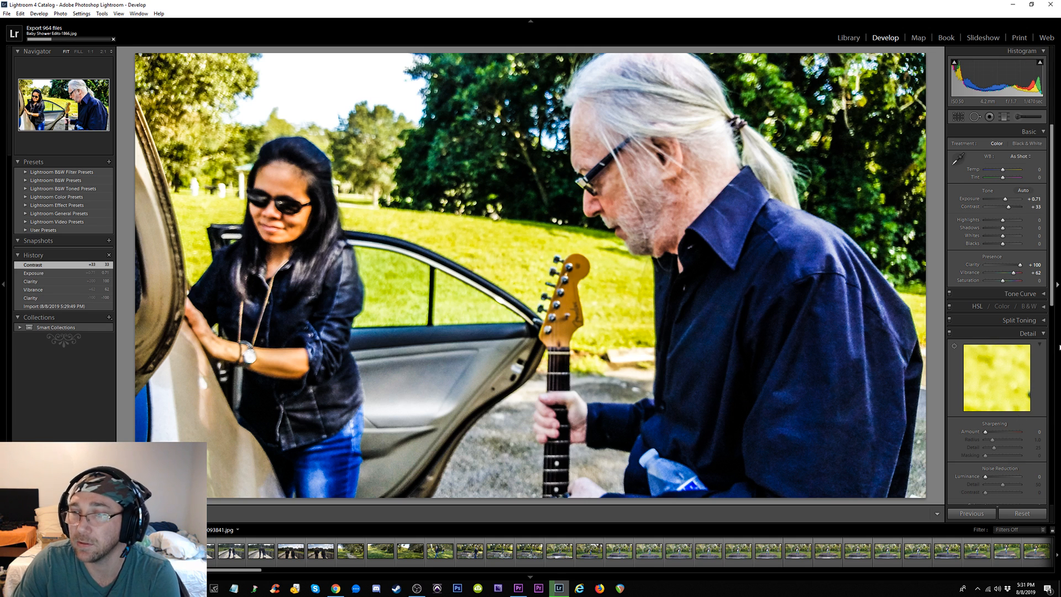
Set the photo's Sharpening Amount to 75 and Radius to 2.2, previewing the affected edges in grayscale
left_click_drag(1003, 435, 1000, 434)
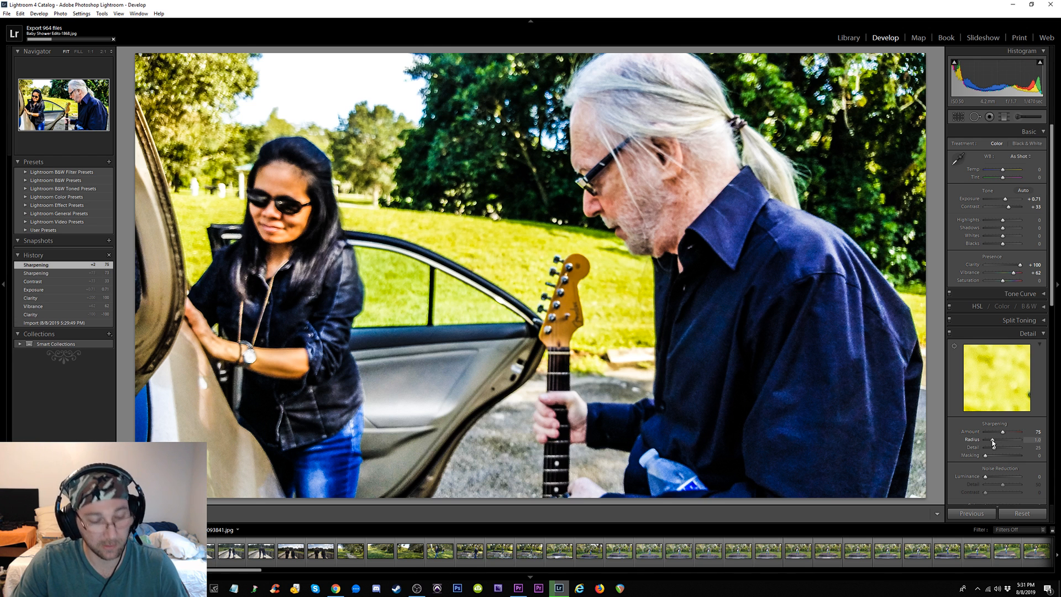
left_click(993, 440, "alt")
mouse_move(994, 442)
left_mouse_down()
mouse_move(1010, 441)
mouse_move(998, 451)
left_mouse_up()
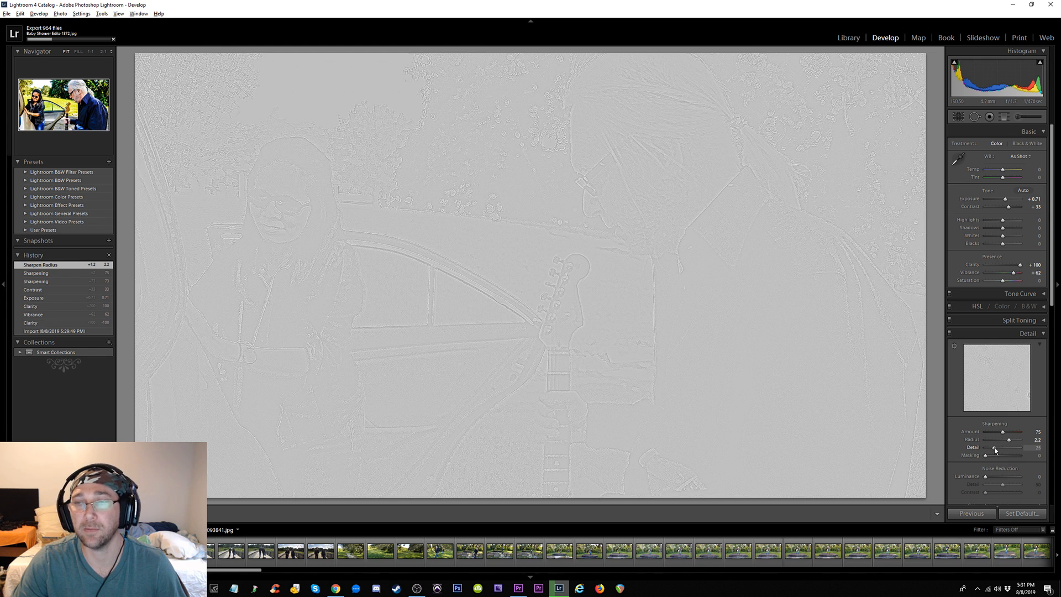
left_click_drag(994, 446, 994, 447)
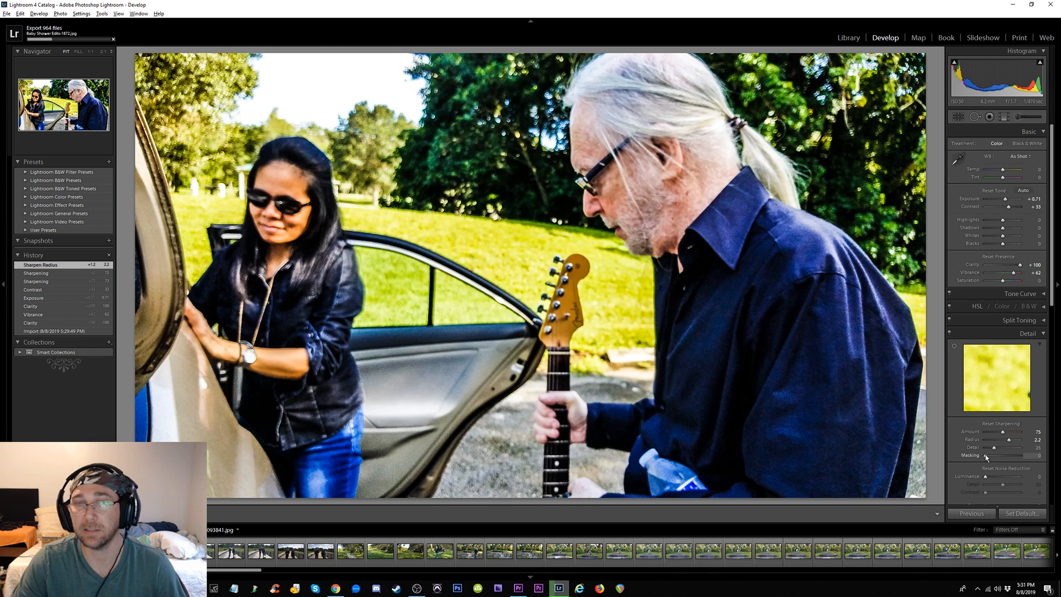
Set the Sharpening Masking to 63 with the edge mask preview and the Luminance noise reduction to 15
left_click_drag(987, 456, 1007, 456)
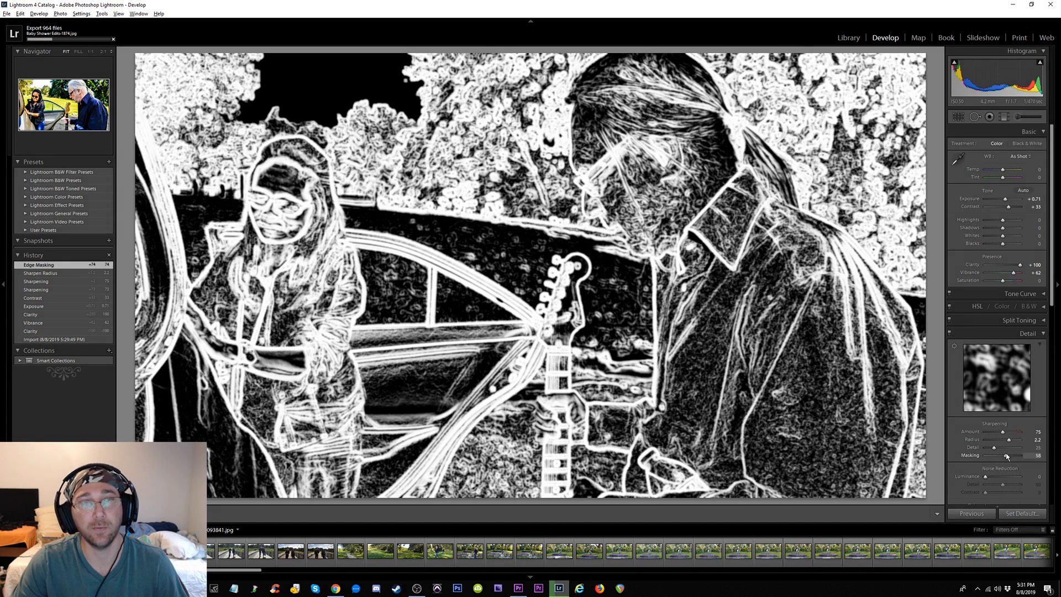
left_click_drag(1007, 456, 1010, 456)
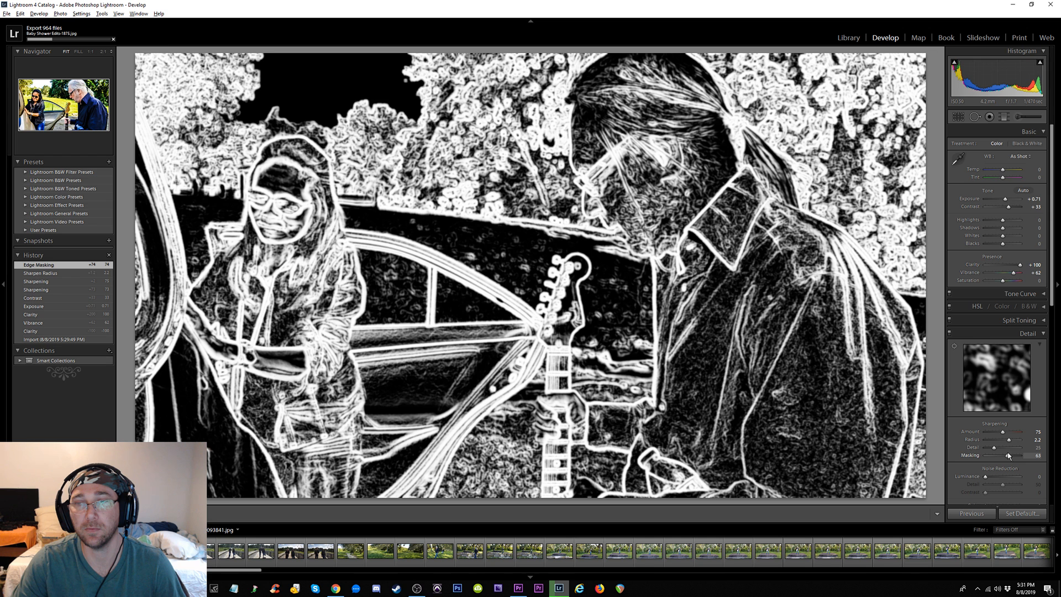
left_click_drag(1009, 456, 1009, 456)
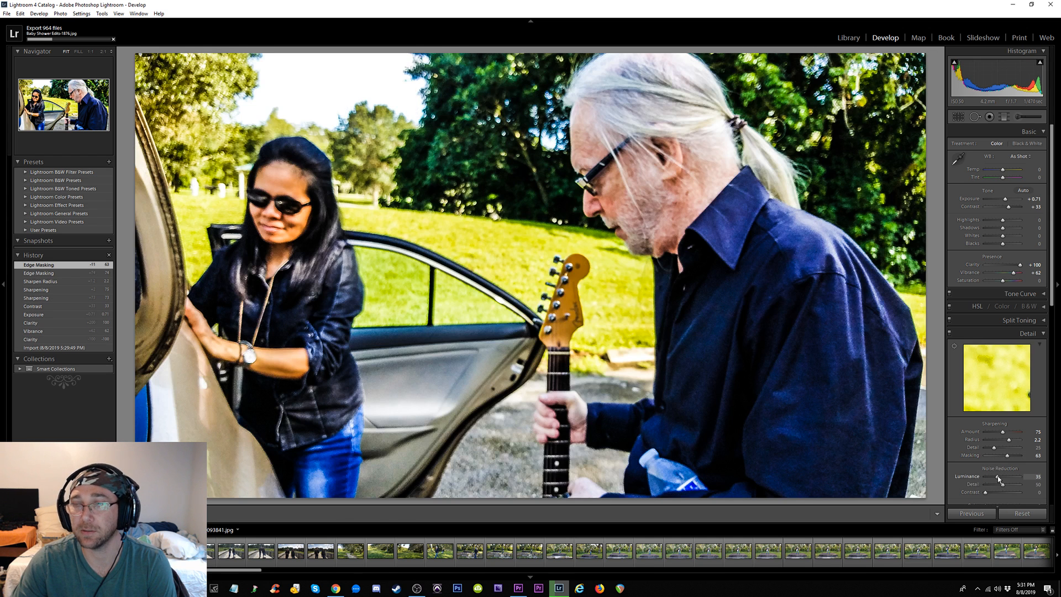
left_click_drag(997, 478, 995, 479)
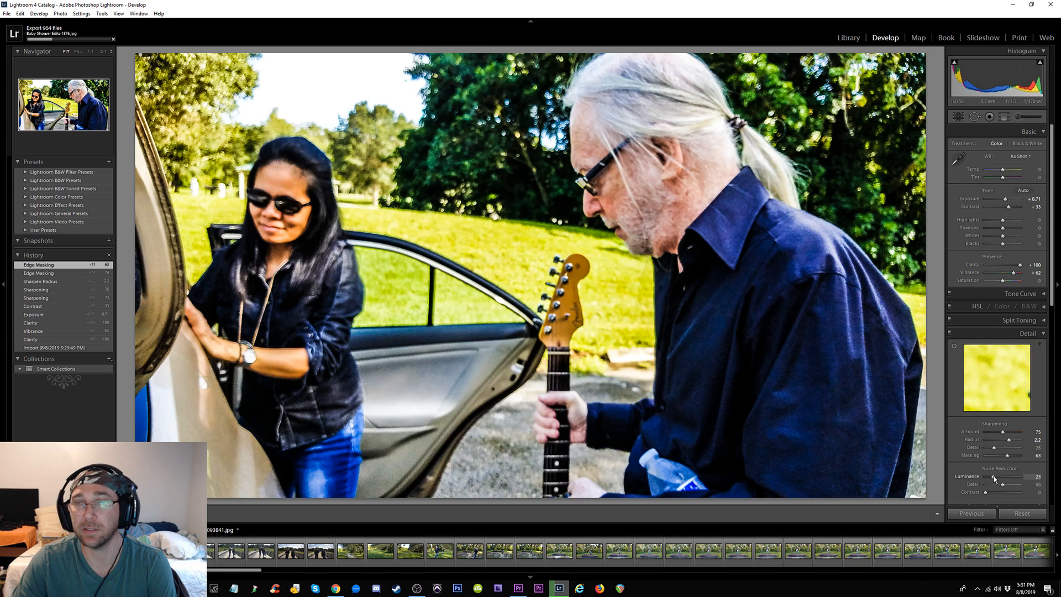
left_click_drag(994, 478, 991, 478)
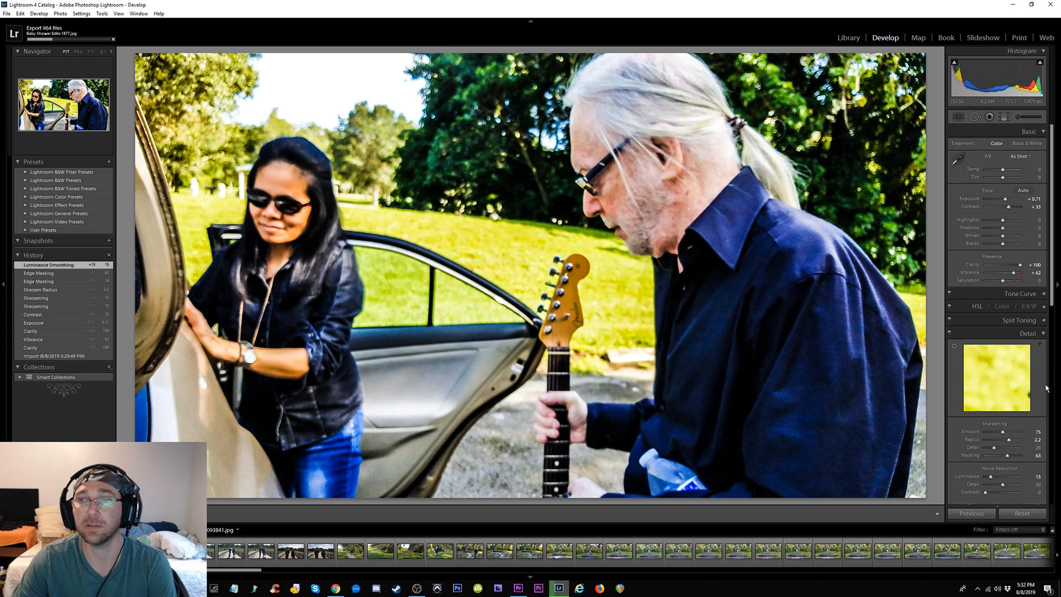
Look through the Lens Corrections, Effects and Camera Calibration settings, including the available calibration profiles and process version
scroll(1023, 309, "down", 5)
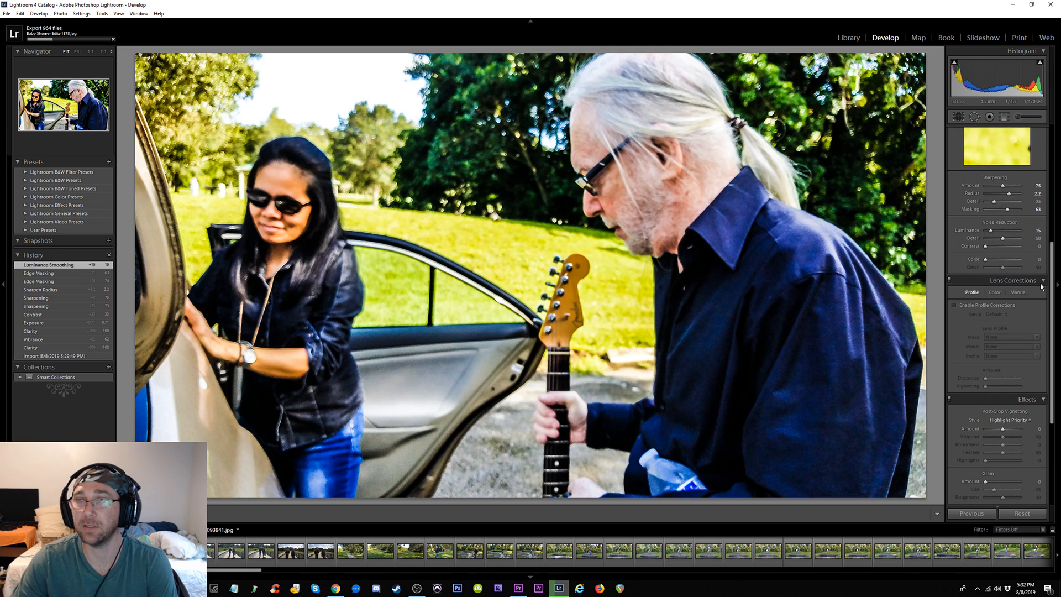
left_click_drag(1054, 286, 1020, 336)
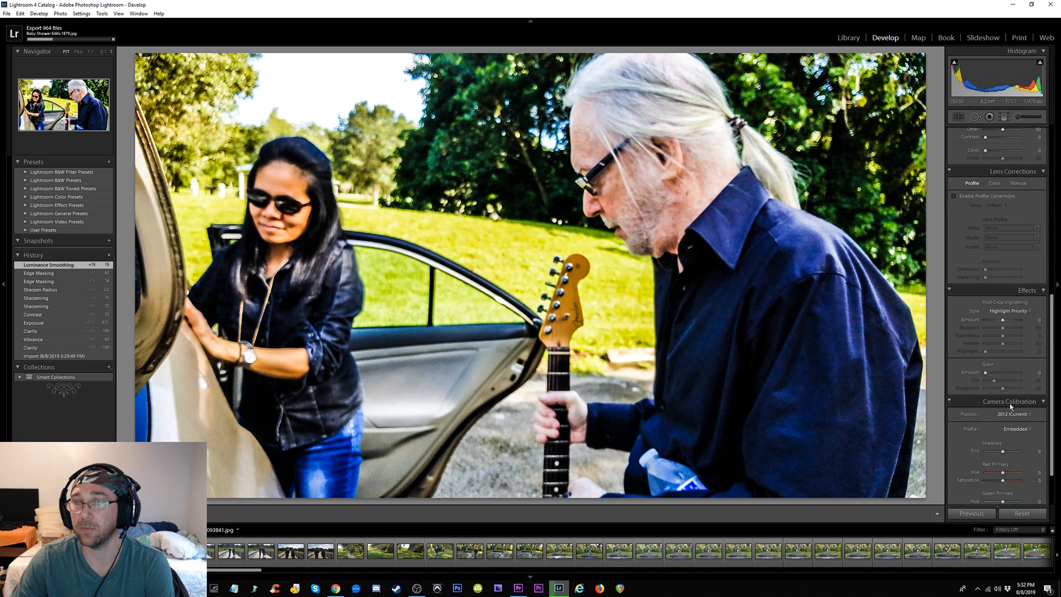
left_click(1028, 430)
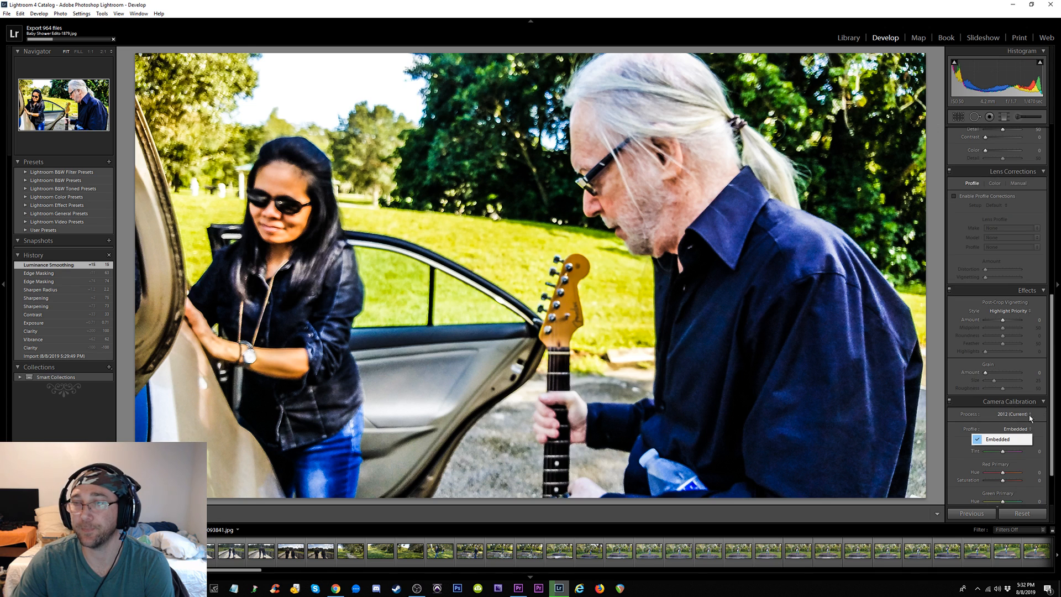
left_click(1033, 414)
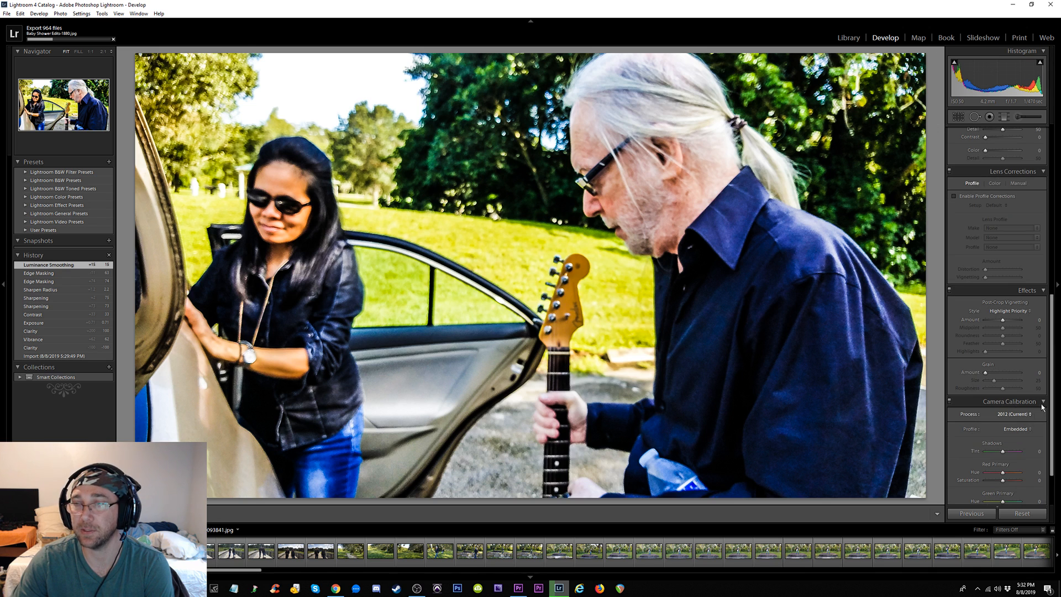
left_click_drag(1052, 400, 1056, 434)
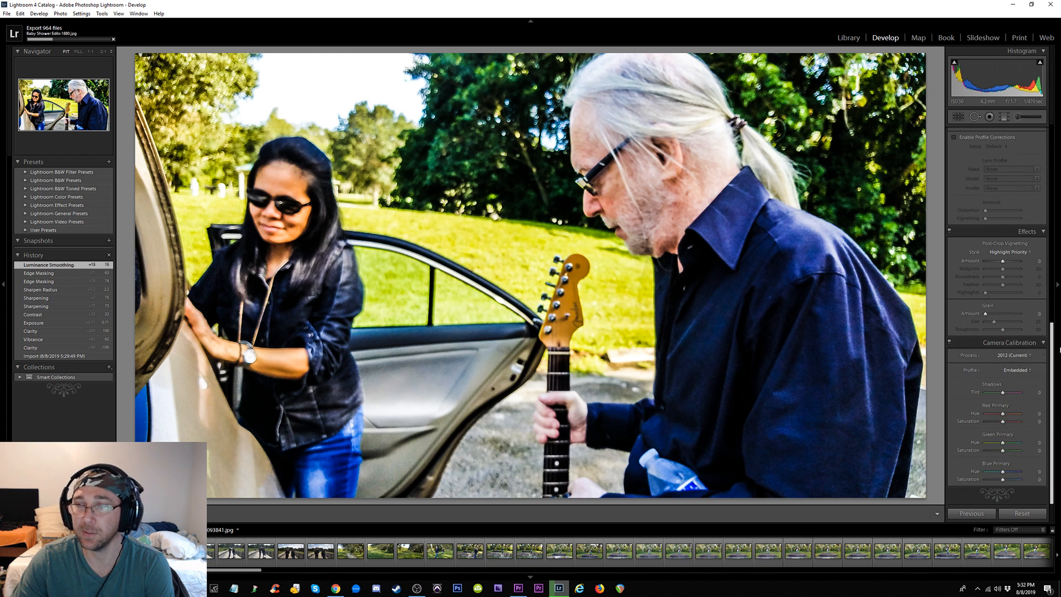
scroll(1053, 359, "up", 5)
left_click_drag(1053, 379, 1052, 403)
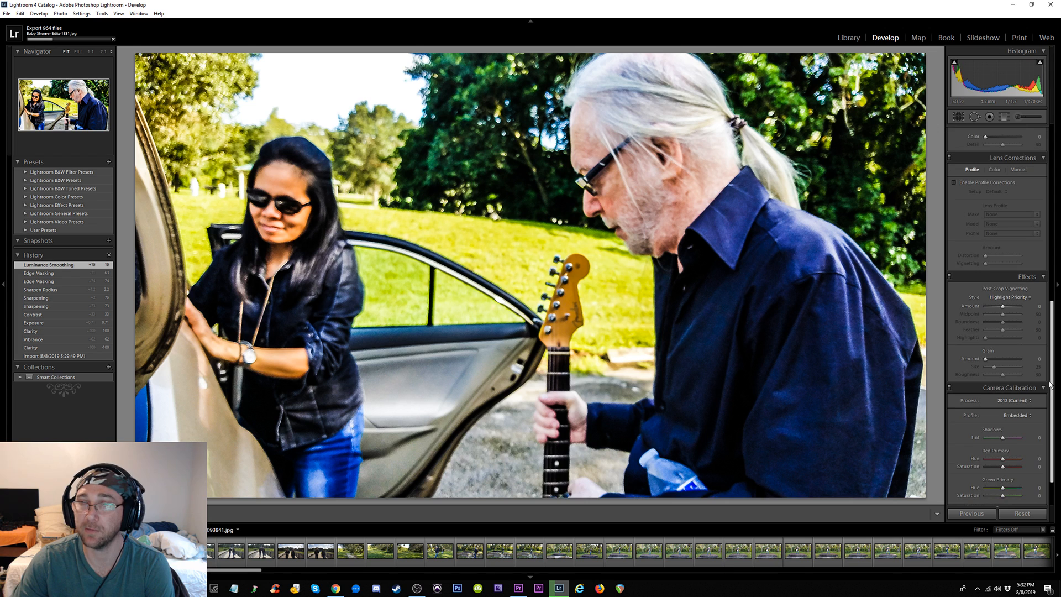
left_click(1057, 403)
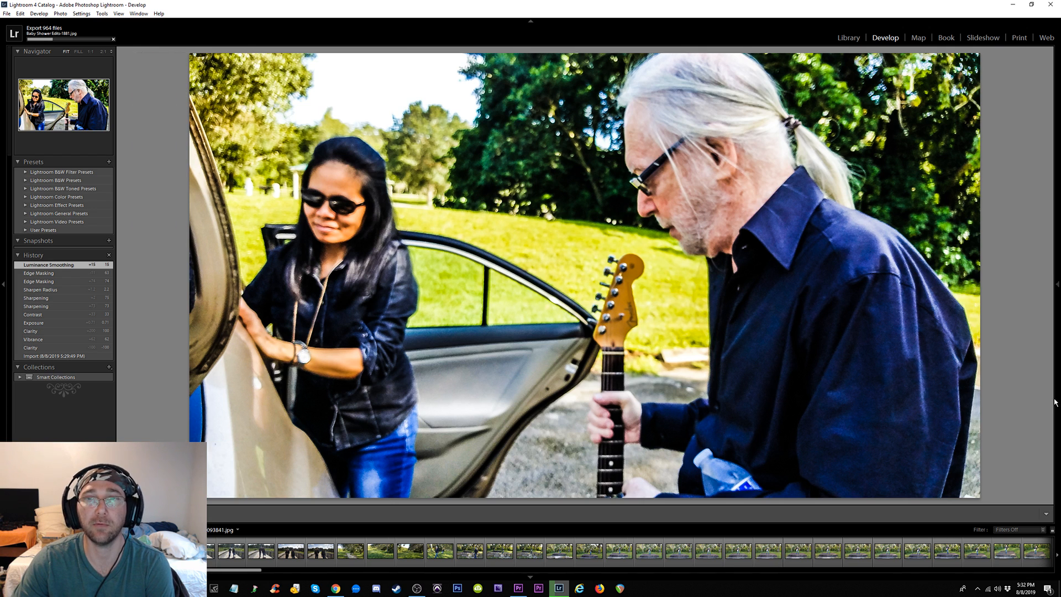
left_click(1057, 284)
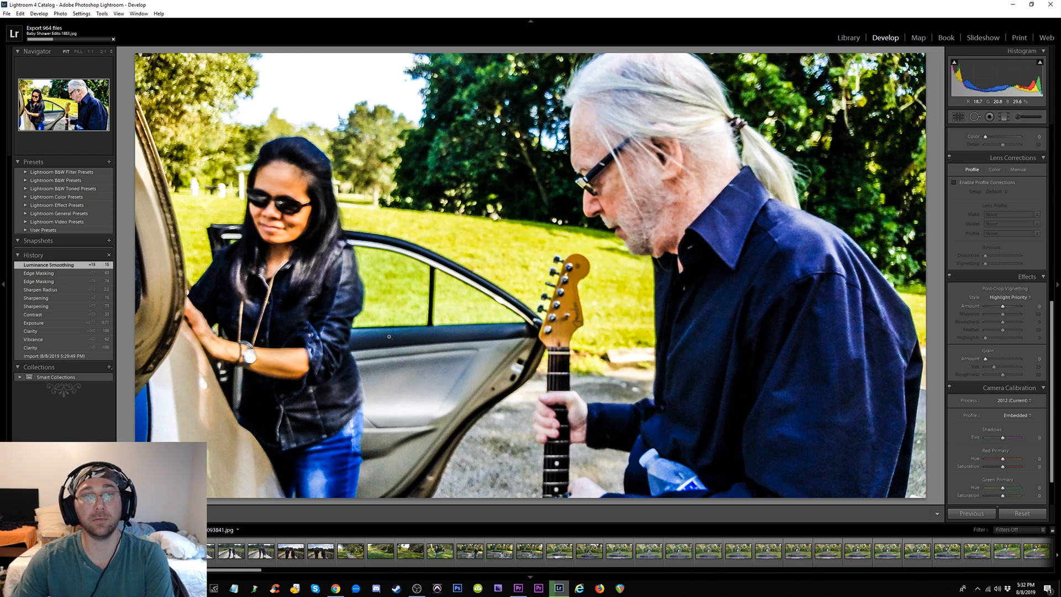
Go to the next photo, the couple on the concrete path, and set its Clarity to +52 and Vibrance to +62
key("Right")
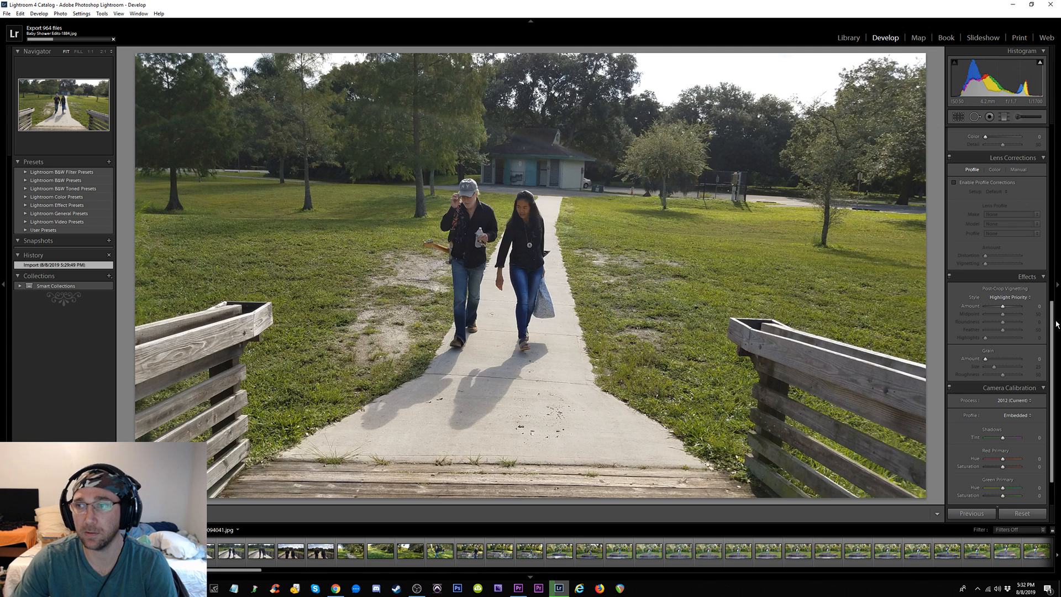
scroll(1014, 193, "up", 5)
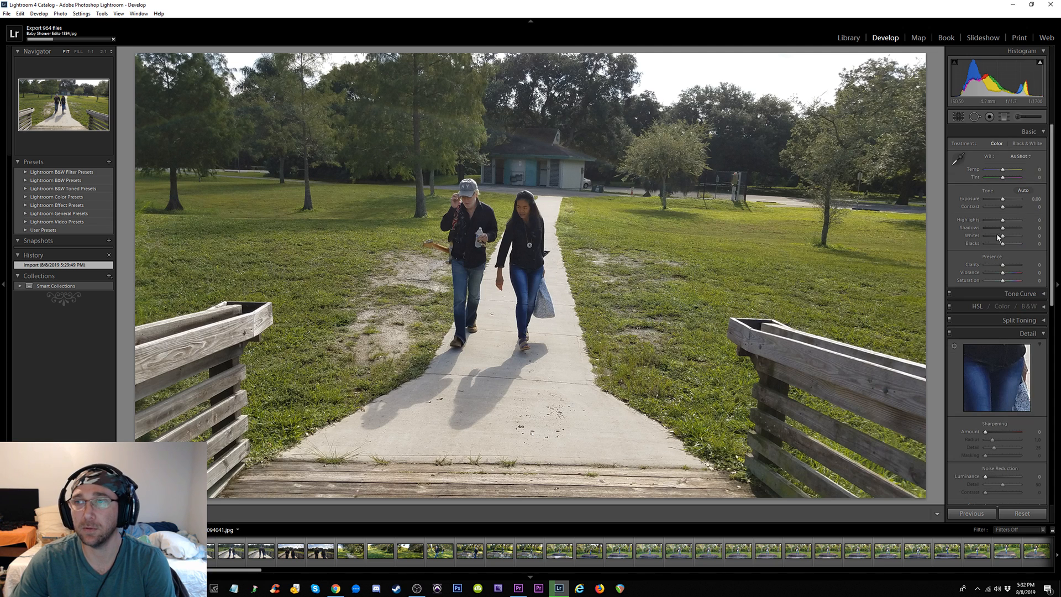
left_click_drag(1002, 269, 1016, 274)
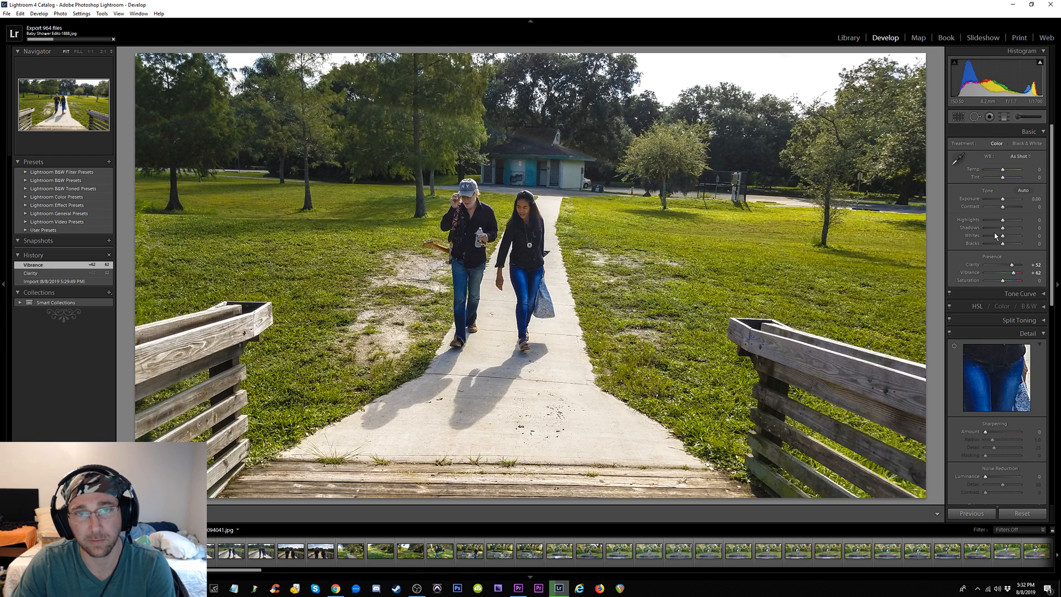
Select the edited path photo together with the following bridge photos and synchronize its develop settings to them with the default options
key("Right")
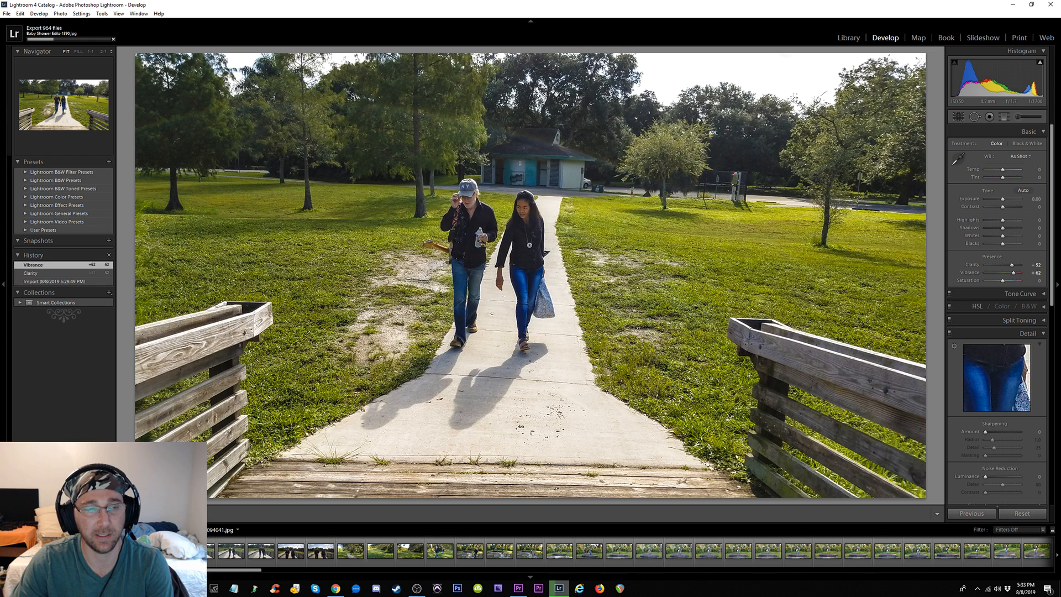
left_click(262, 555)
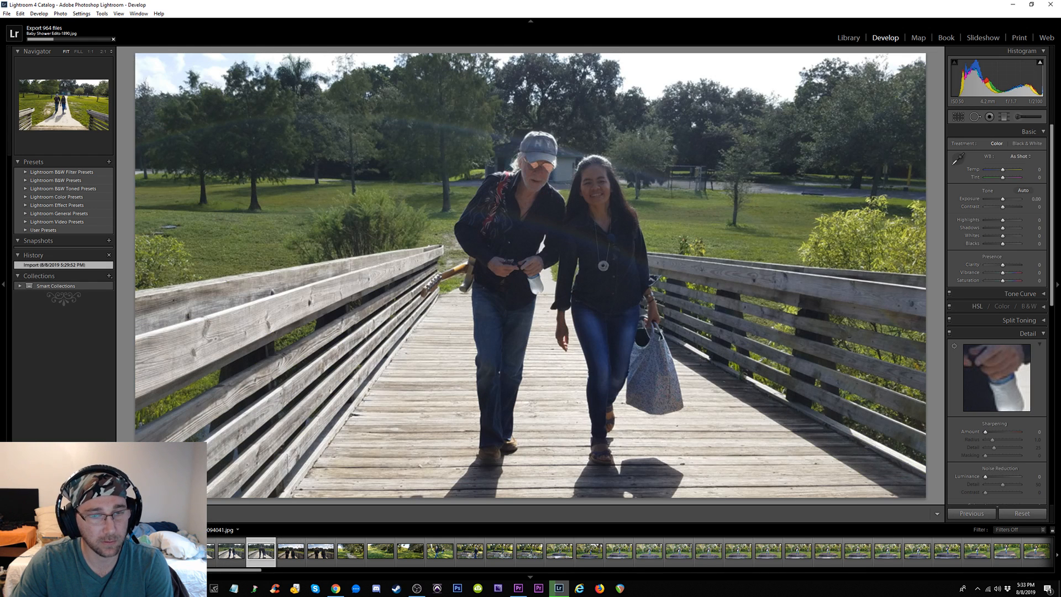
left_click(172, 553)
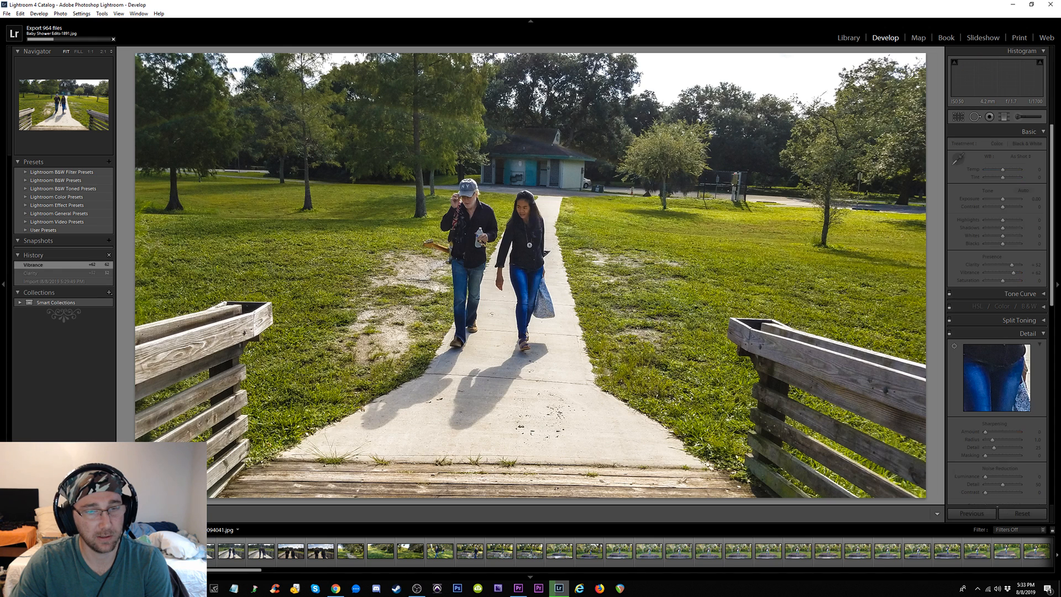
left_click(320, 553, "shift")
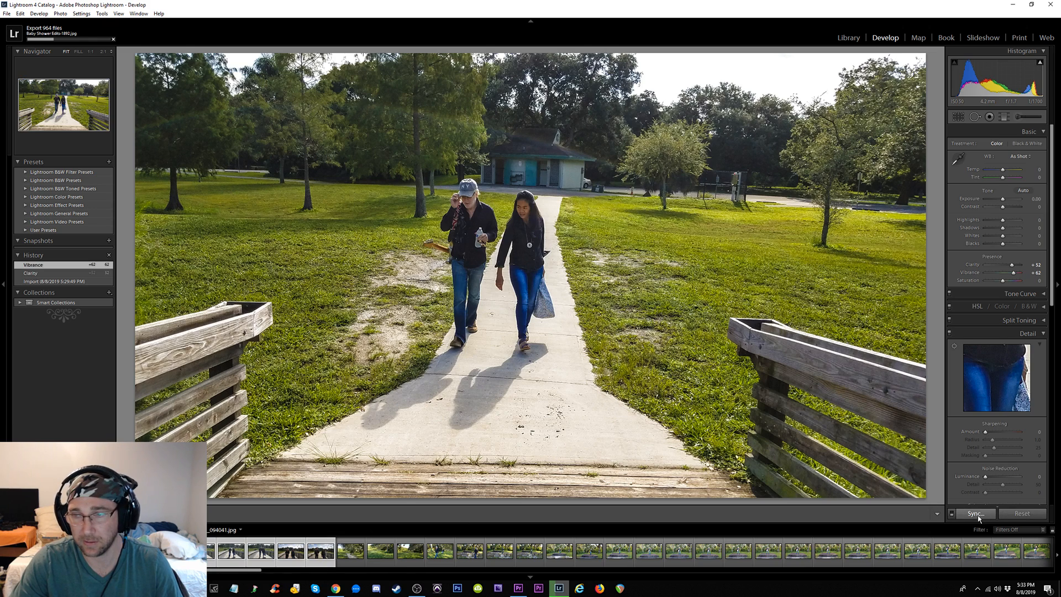
left_click(975, 514)
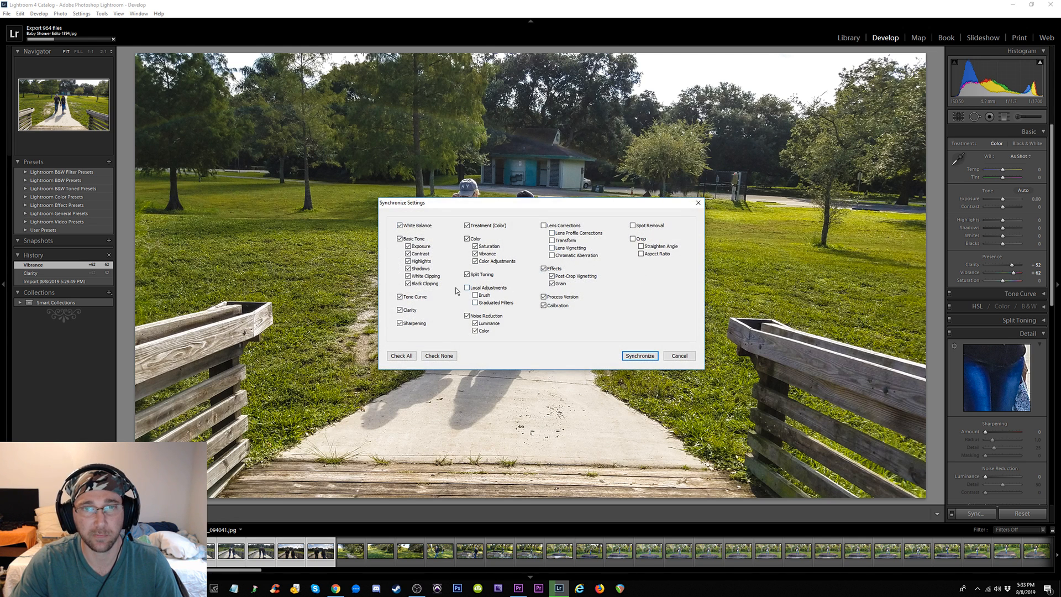
left_click(638, 356)
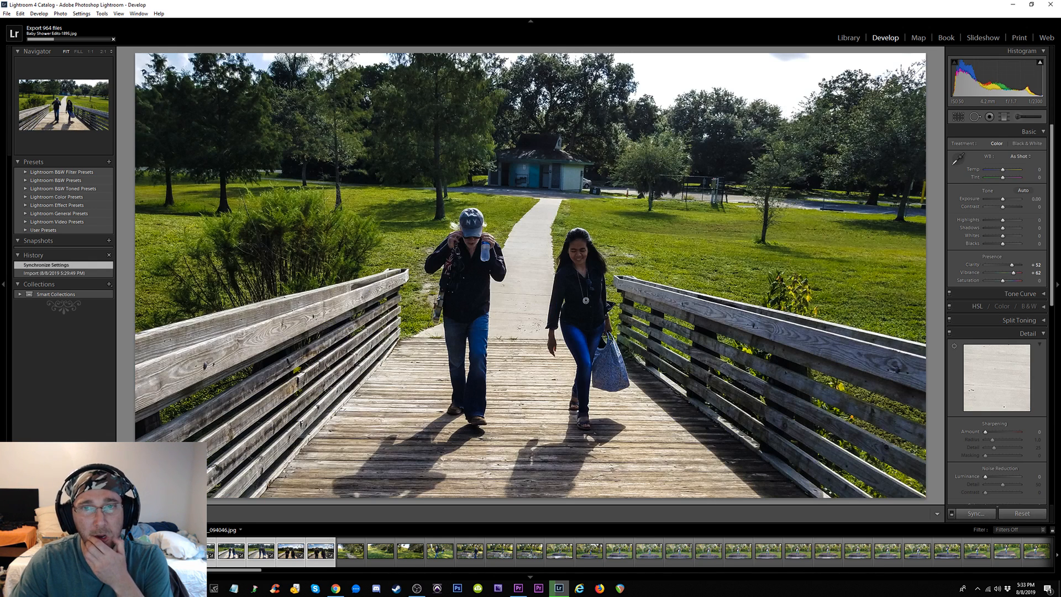
Compare a synchronized bridge photo before and after in close-up and set its Clarity to +24
left_click(22, 551)
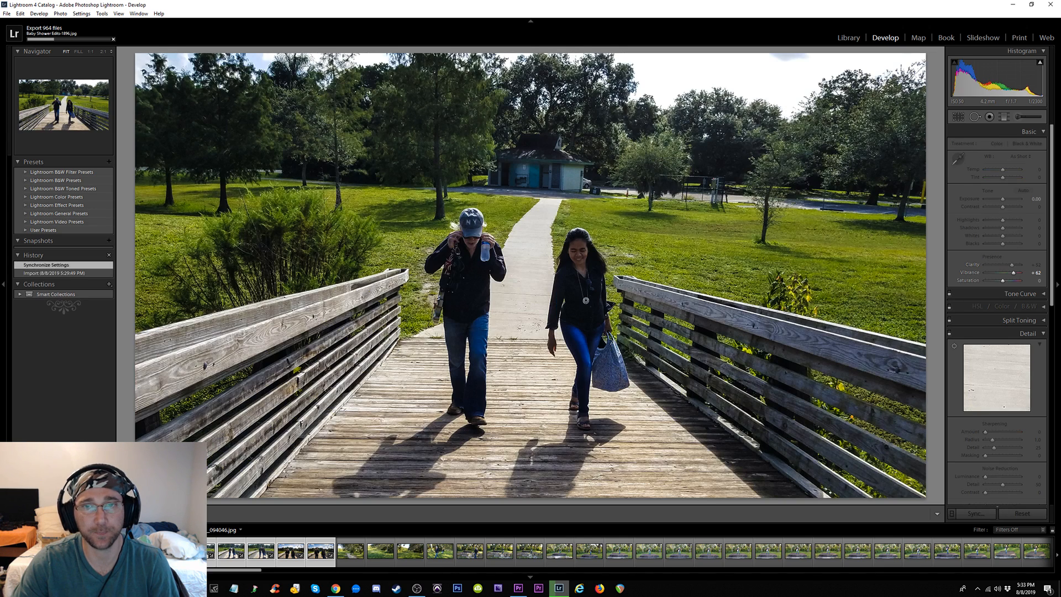
key("y")
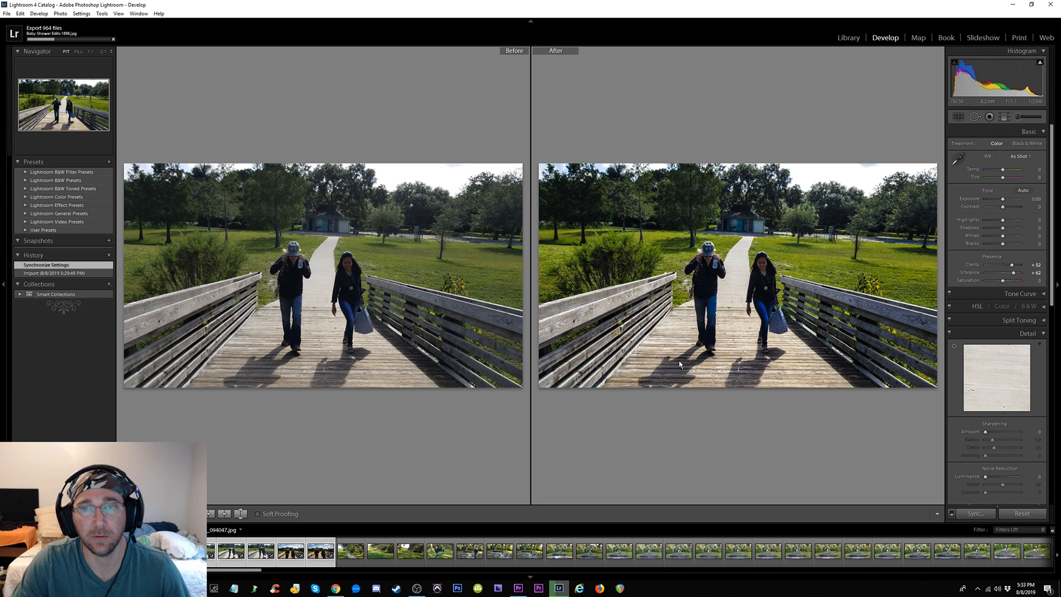
left_click(736, 267)
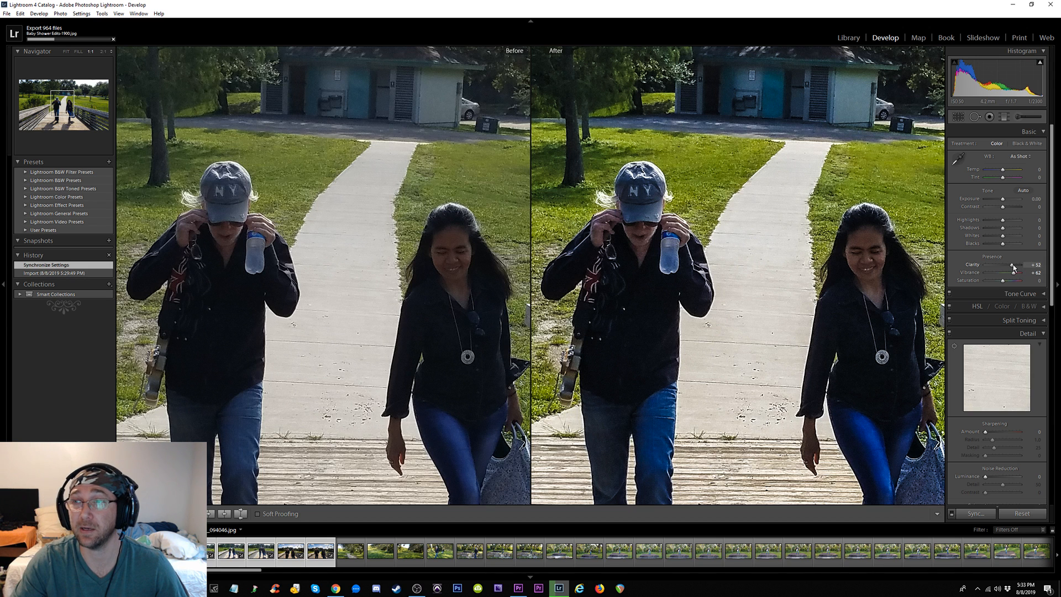
left_click_drag(1013, 267, 1007, 267)
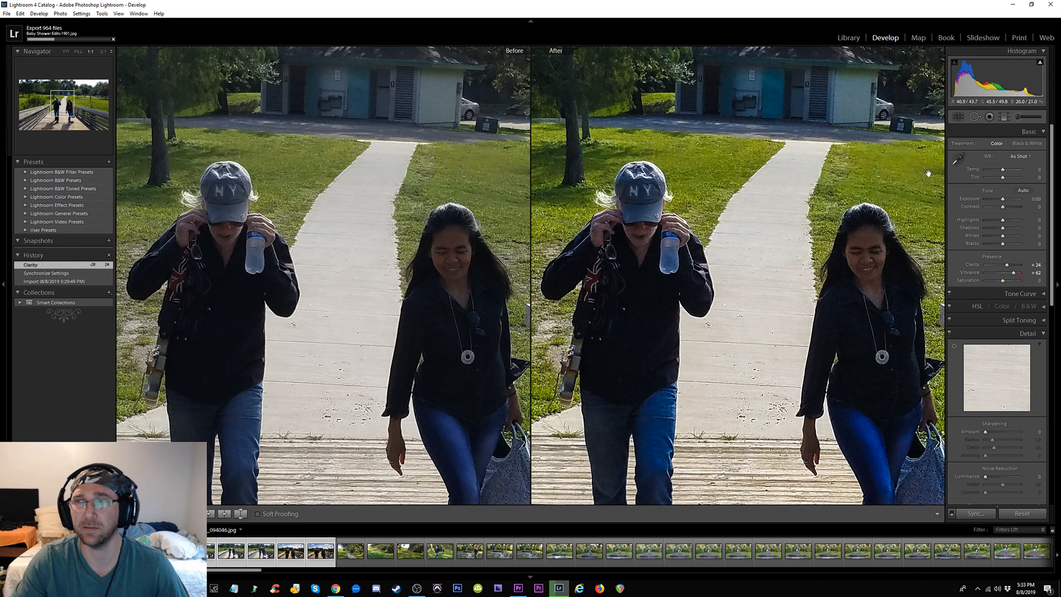
Set the bridge photo's Exposure to +1.07, check the whole picture against the original, and return to the single-photo view
left_click_drag(1004, 201, 1007, 201)
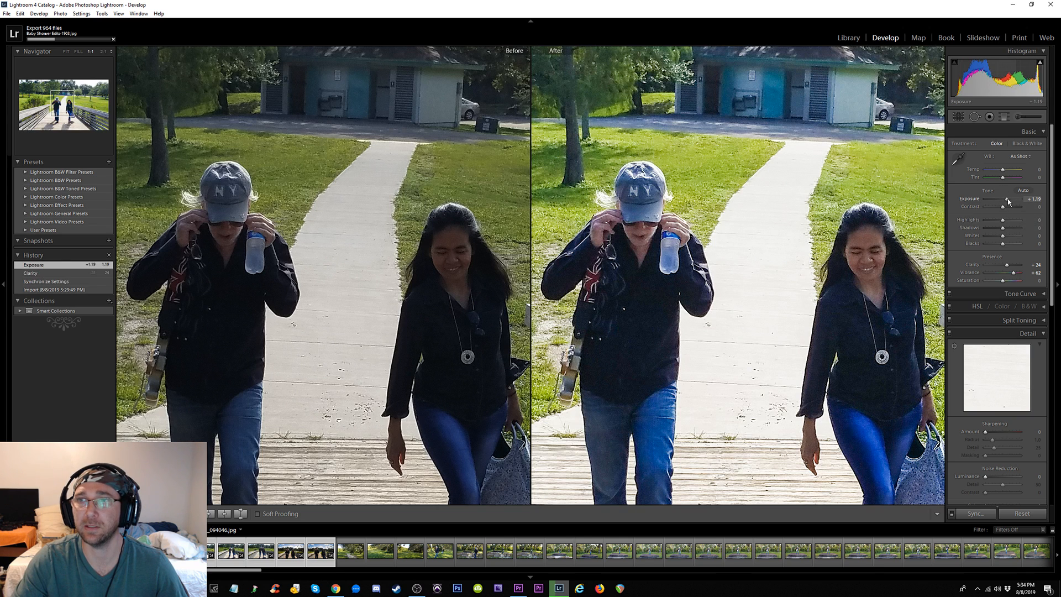
left_click_drag(1010, 201, 1008, 201)
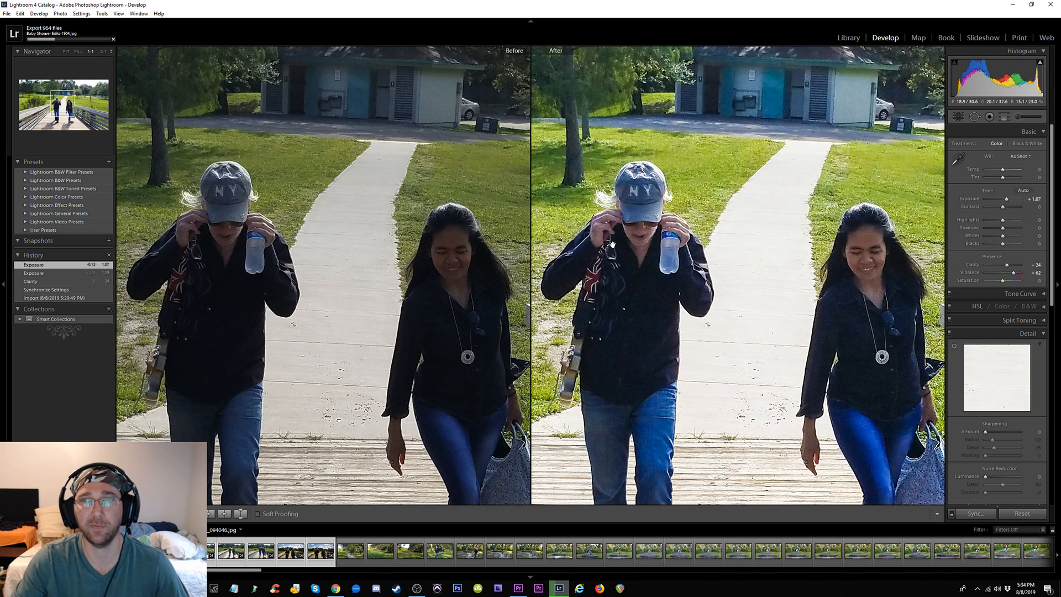
left_click_drag(612, 244, 727, 306)
left_click(610, 284)
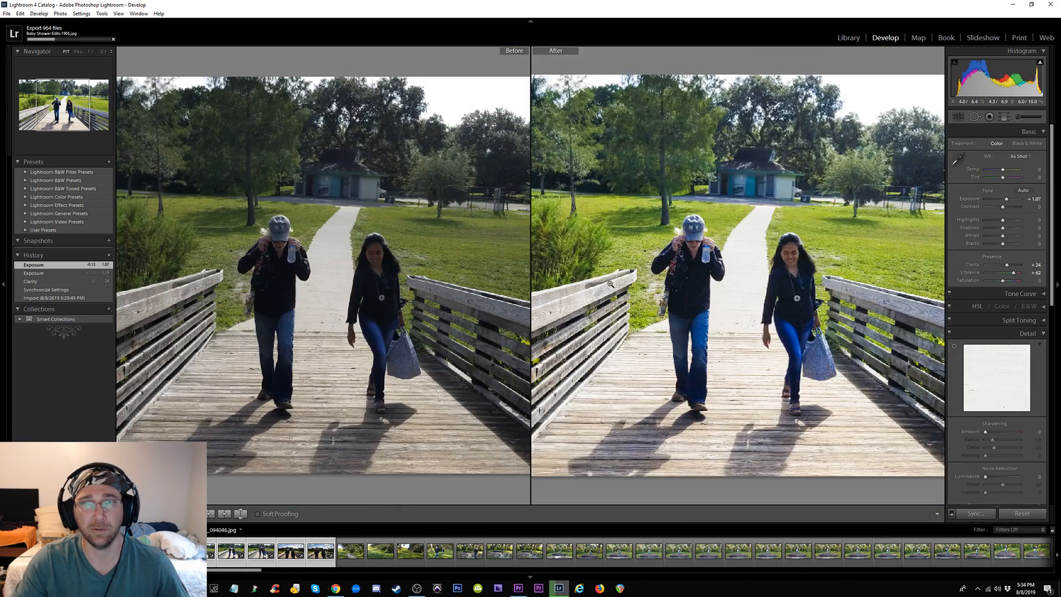
key("y")
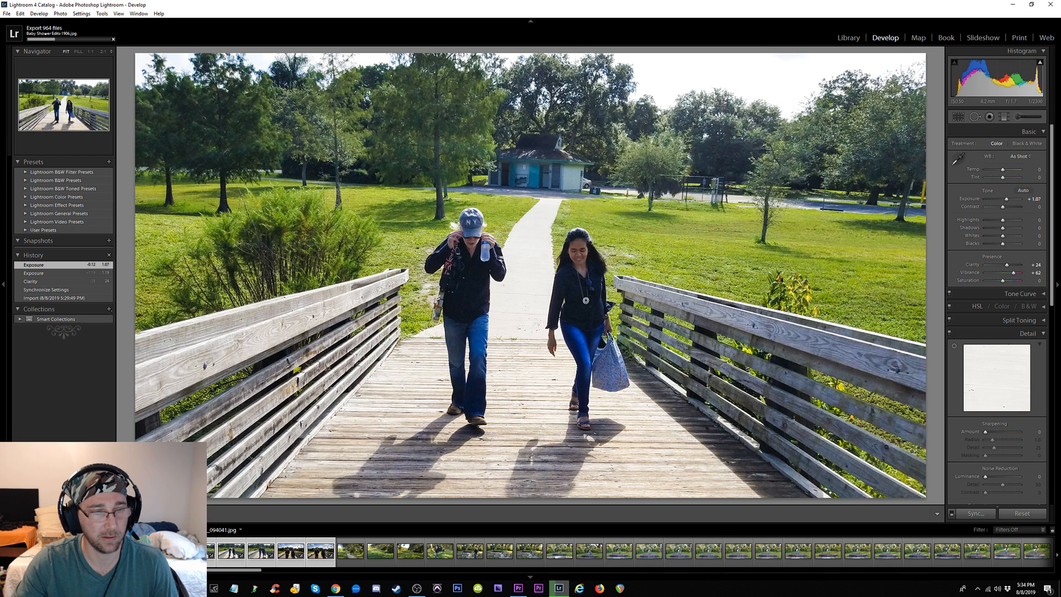
Clear the multi-photo selection and flip back and forth between neighbouring photos to review the edits
key("ctrl+d")
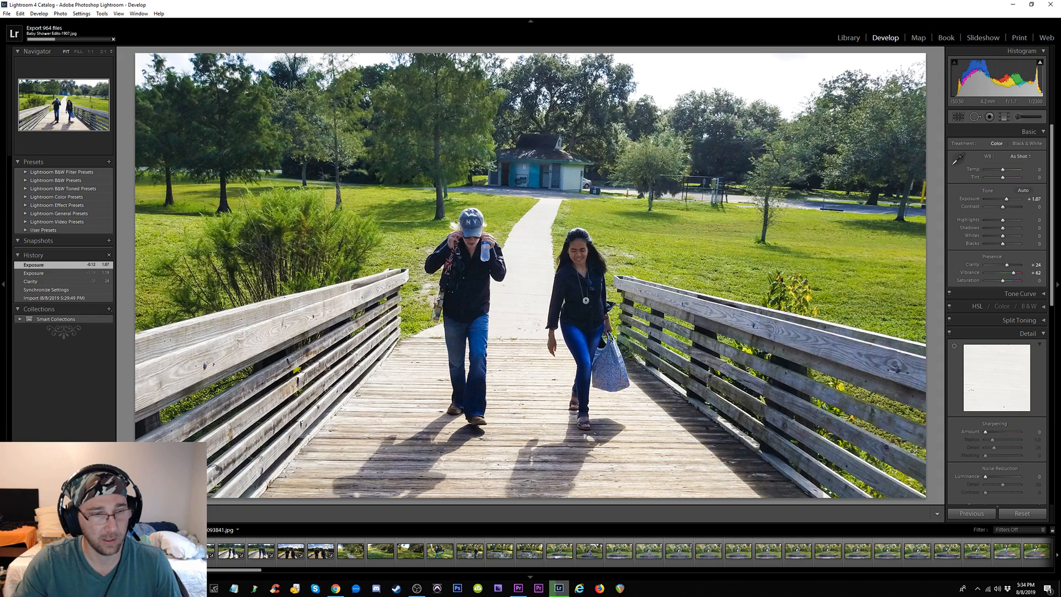
key("Left")
key("Right")
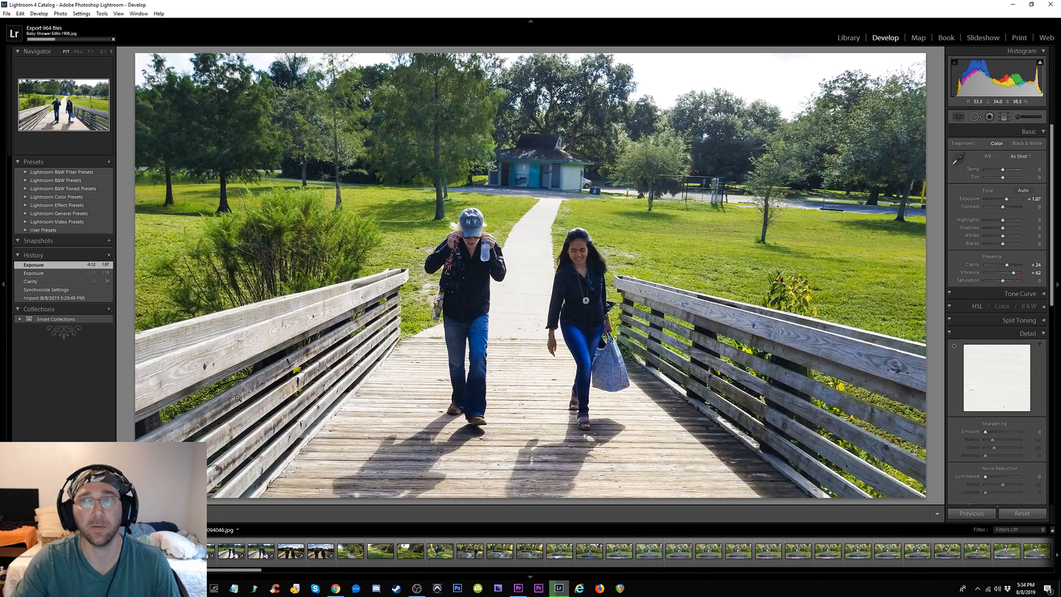
Select the edited bridge photo together with the remaining bridge shots and synchronize its develop settings to them
left_click(256, 555)
left_click(257, 555, "shift")
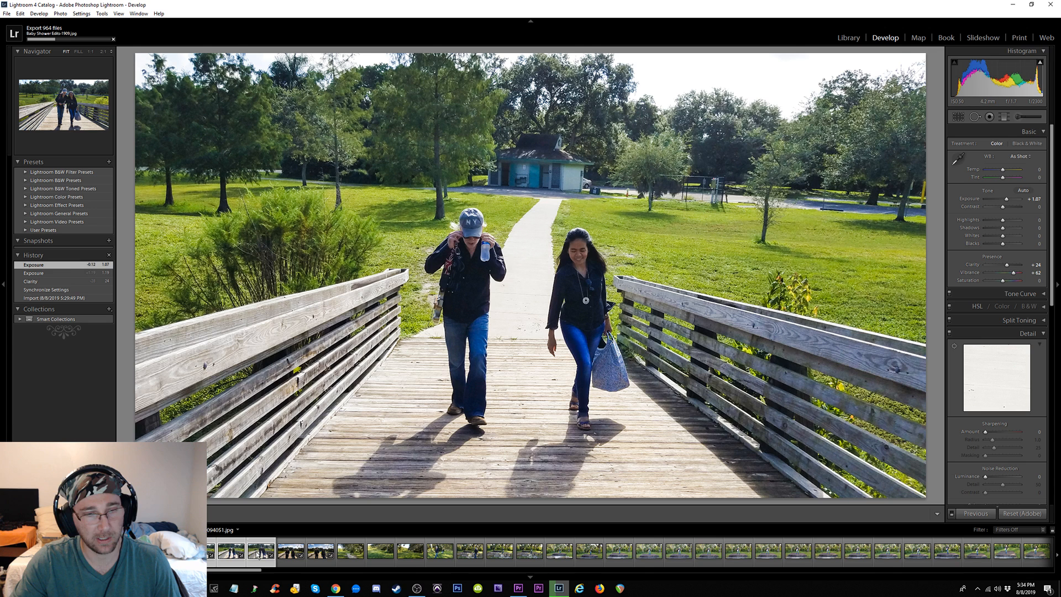
left_click(974, 514)
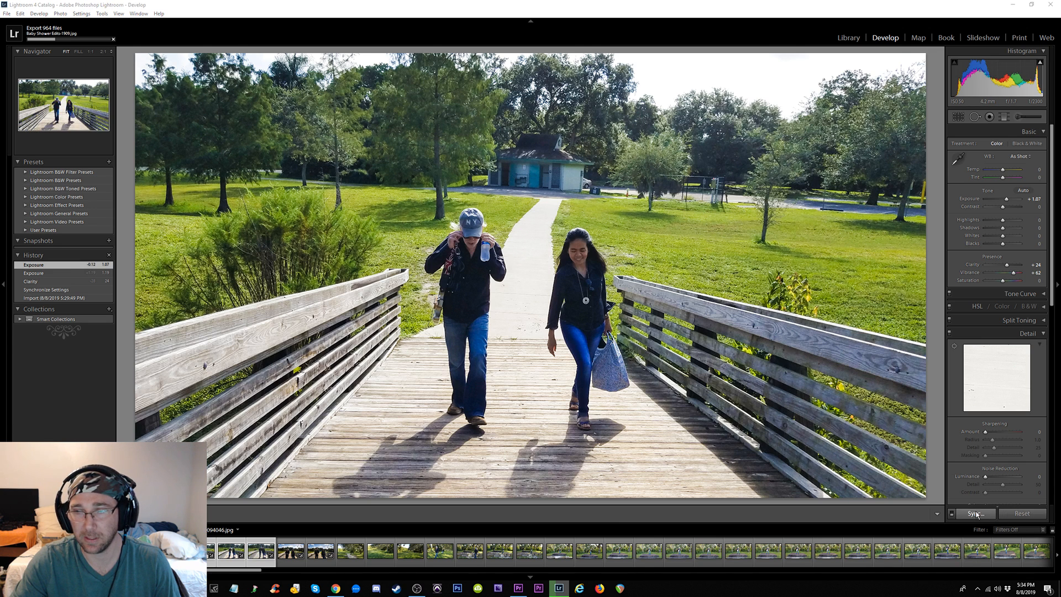
left_click(638, 355)
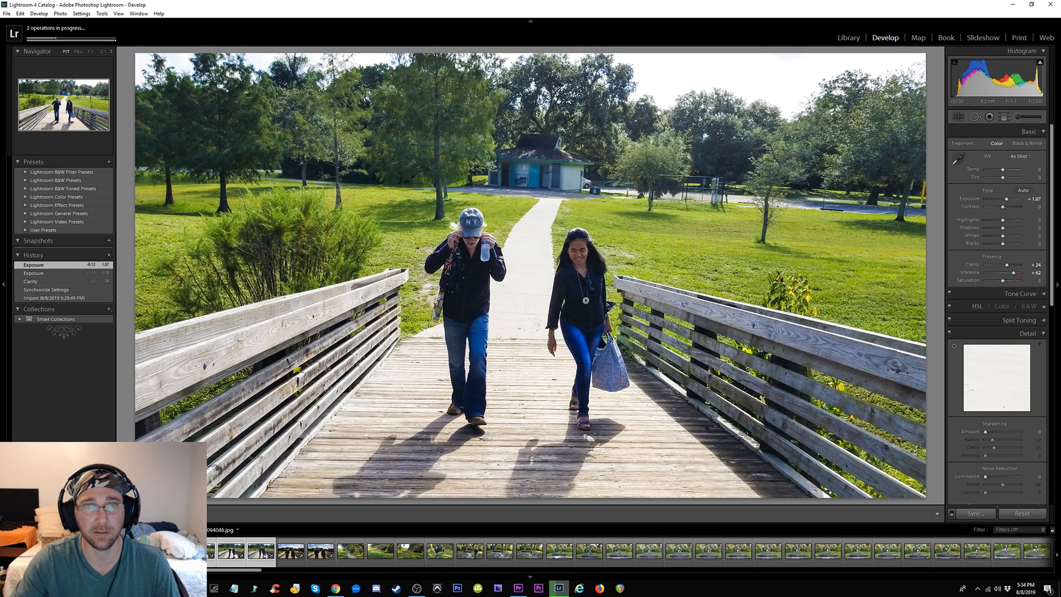
Clear the multi-photo selection, go to the bridge photo following the edited one and set its Exposure to +0.48
left_click(142, 551)
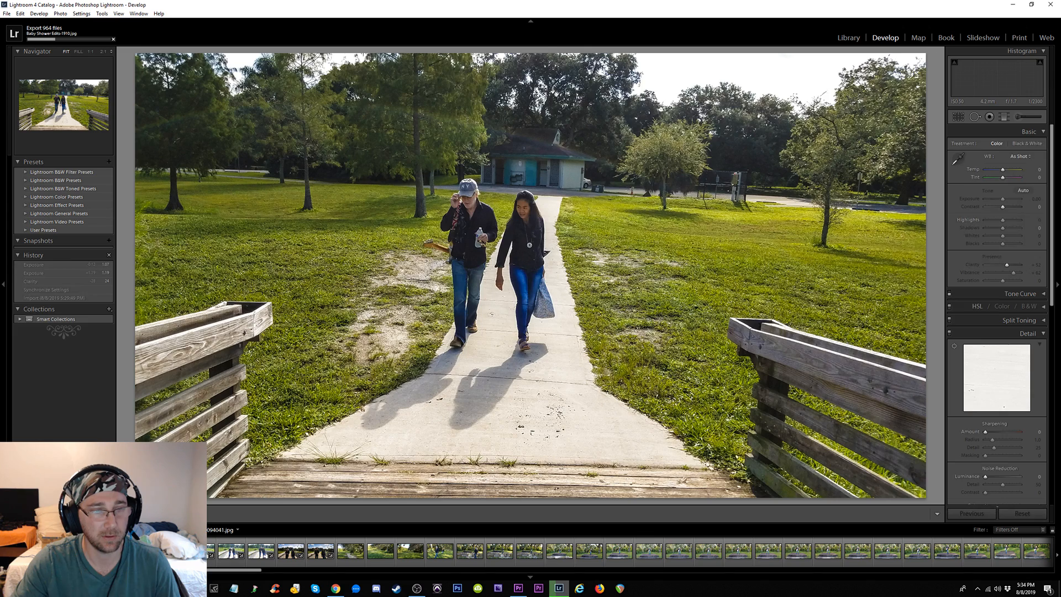
key("Right")
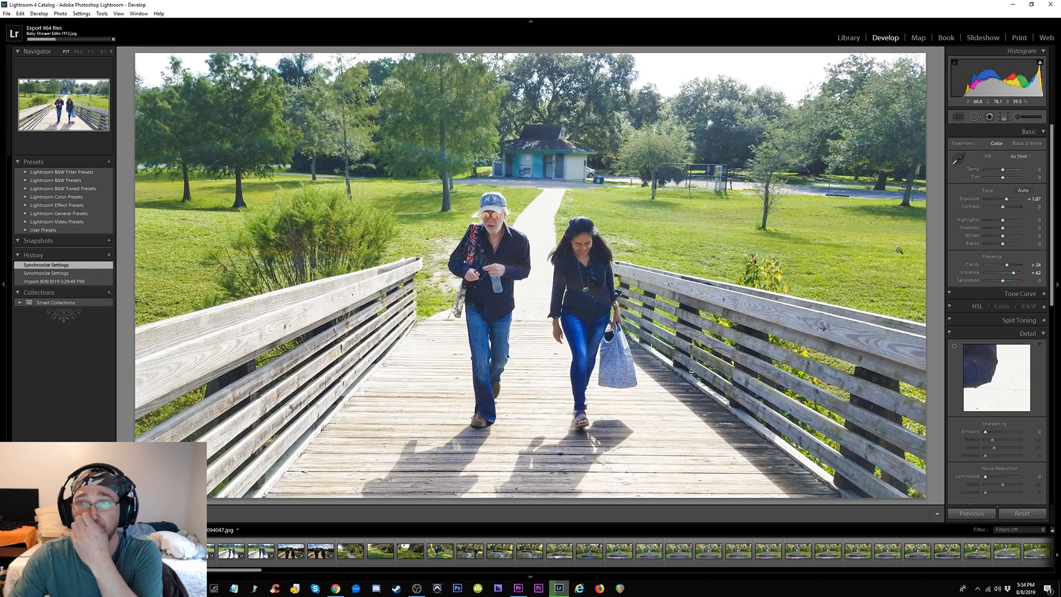
left_click_drag(1010, 200, 1007, 202)
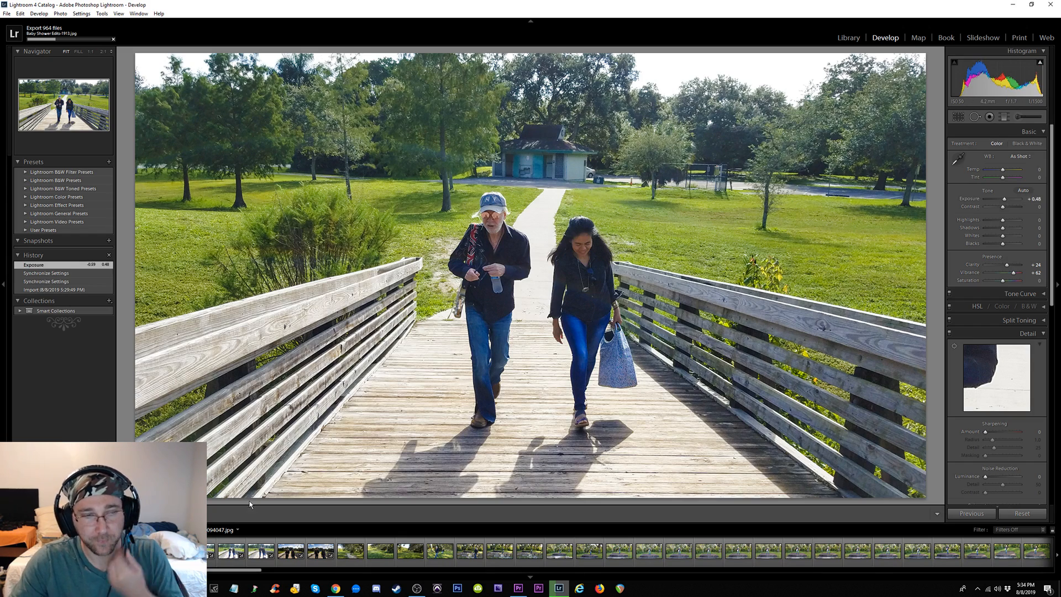
Check the next bridge photo, then synchronize the settings of the newly darkened photo to it and the remaining bridge shots
key("Right")
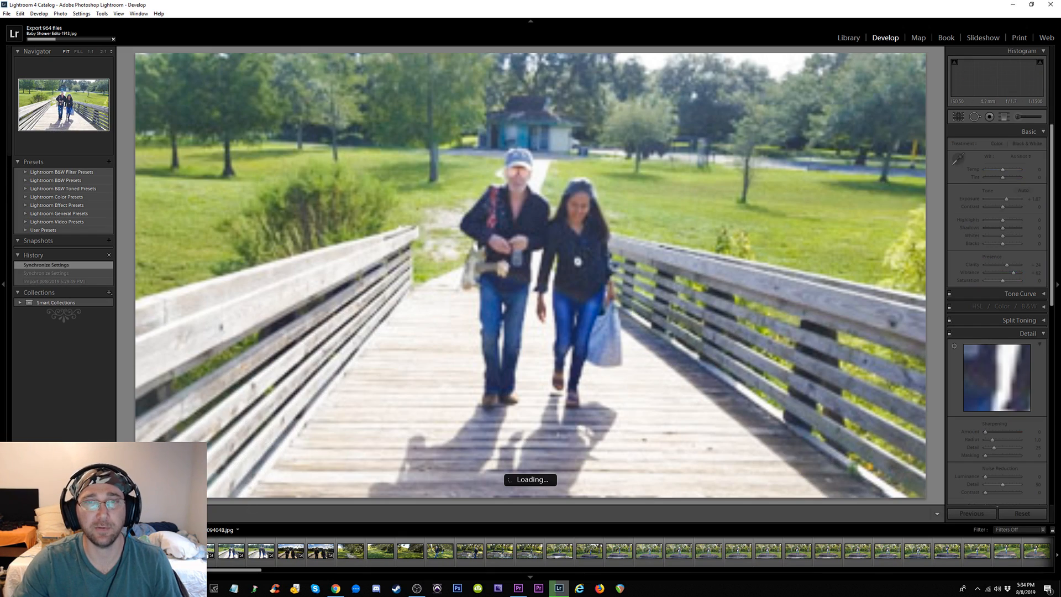
key("Left")
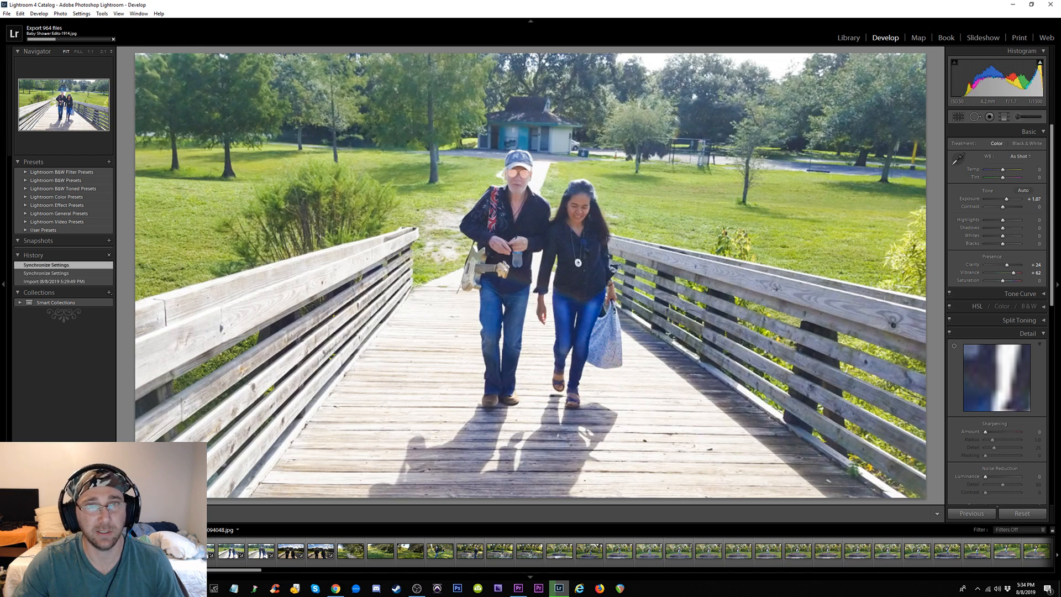
left_click(257, 550, "ctrl")
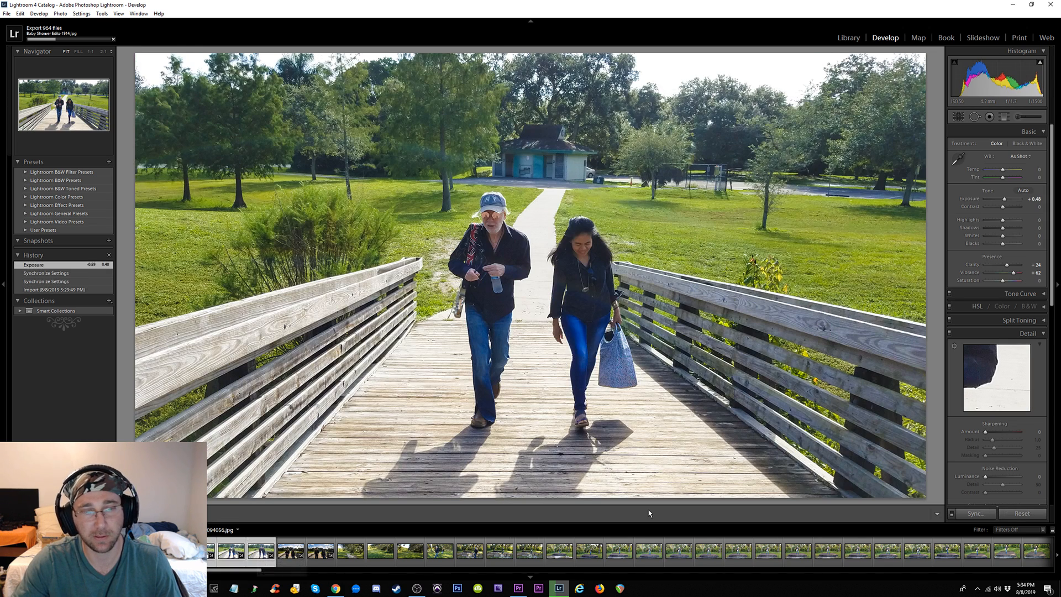
left_click(976, 514)
left_click(640, 356)
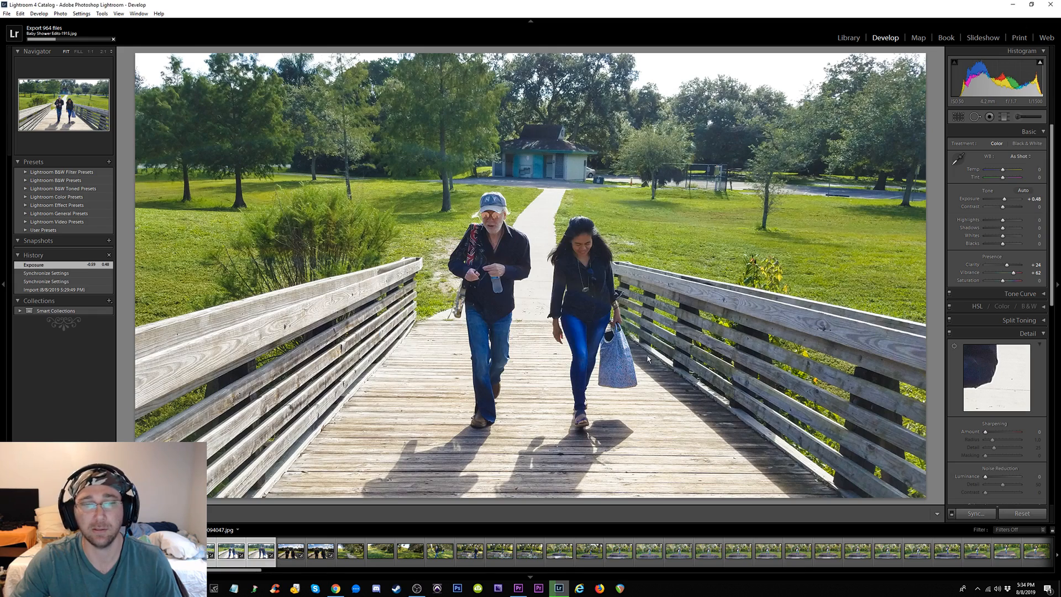
Flip through the neighbouring bridge photos to review the synchronized exposure
key("Left")
key("Right")
key("Right")
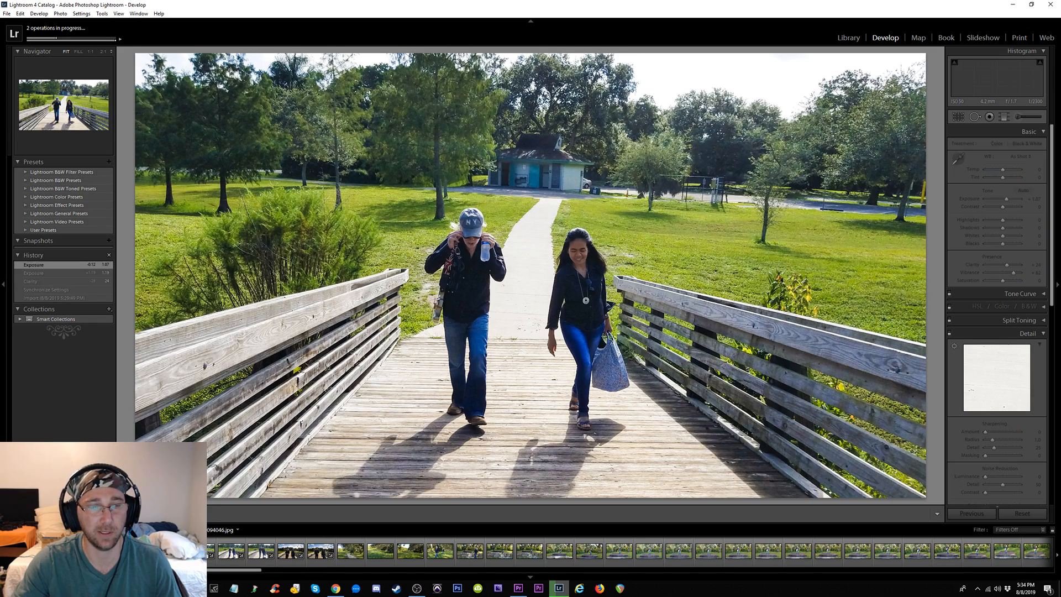
key("Right")
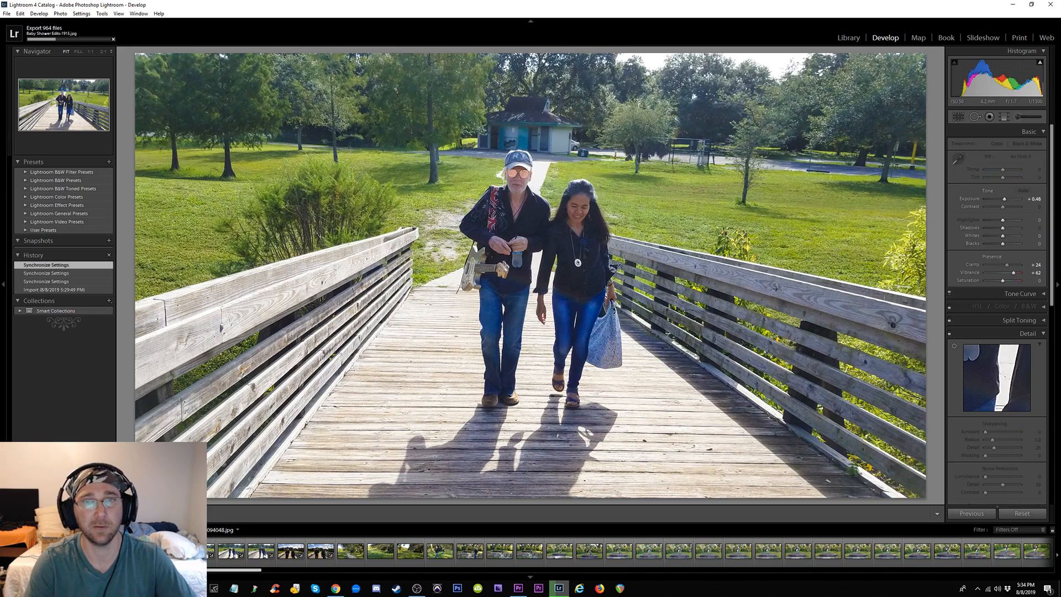
Compare the synchronized bridge photo before and after, examine both people in close-up, and return to the whole single-photo view
key("y")
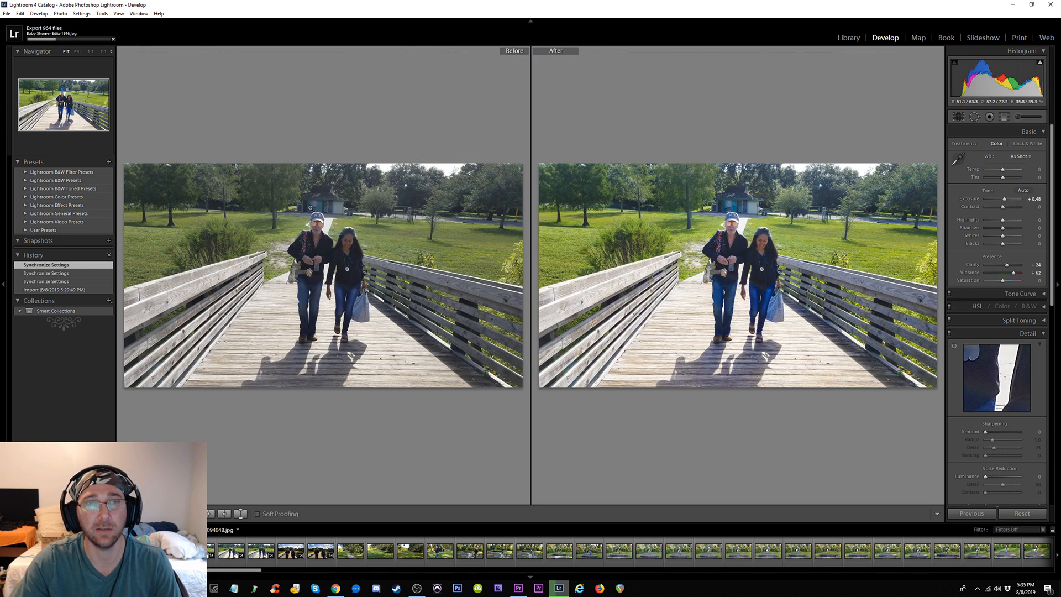
left_click(325, 237)
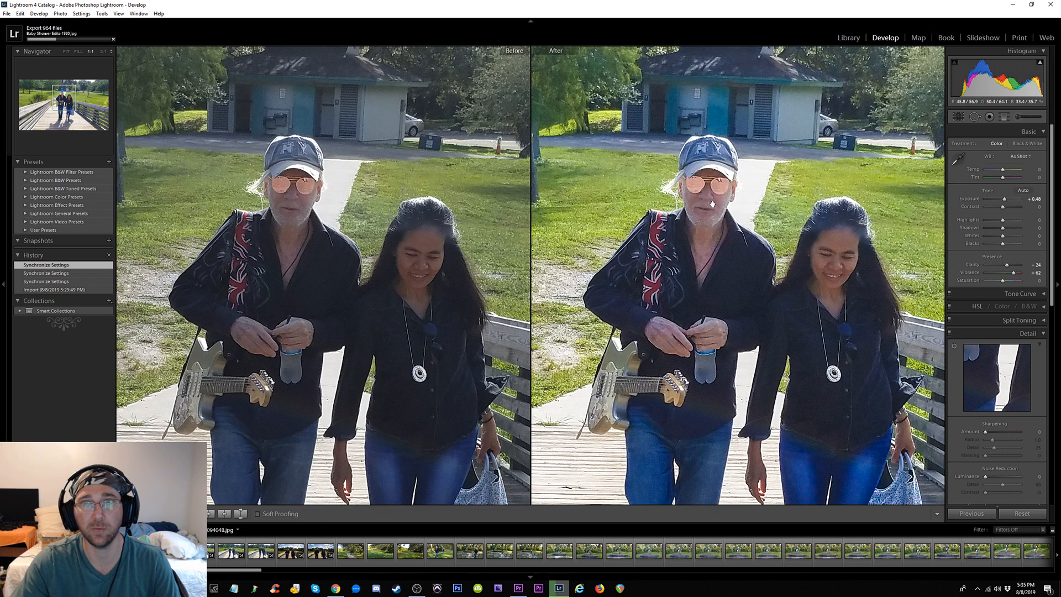
left_click_drag(631, 156, 724, 165)
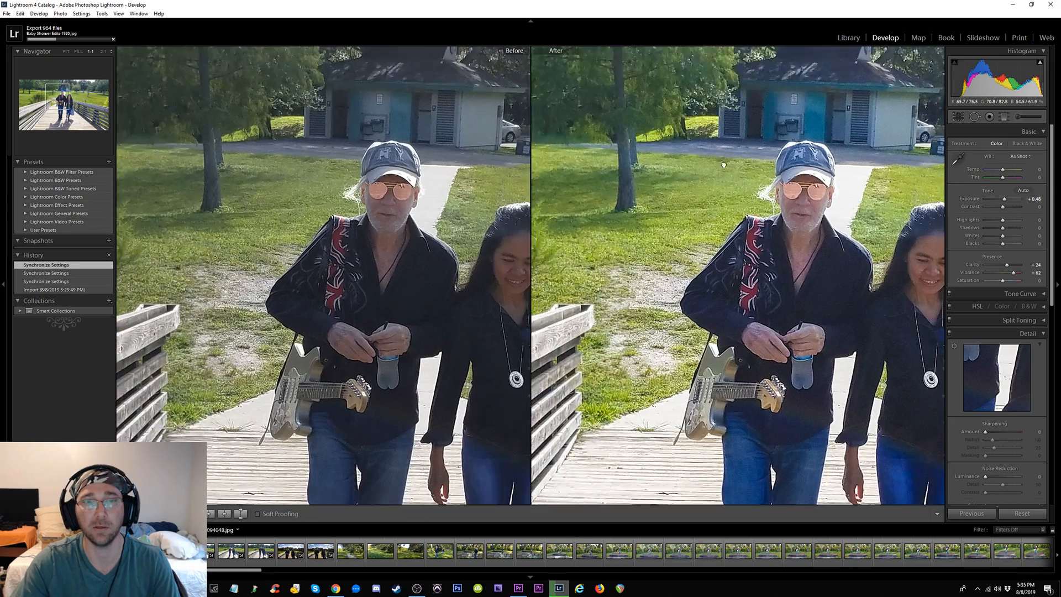
left_click_drag(834, 251, 695, 181)
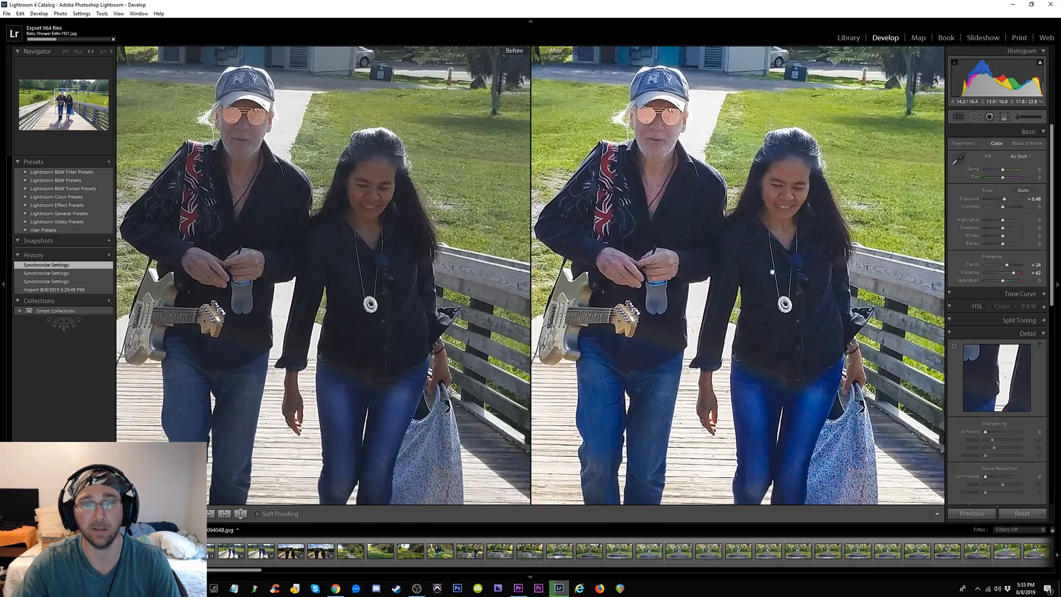
left_click_drag(772, 272, 750, 269)
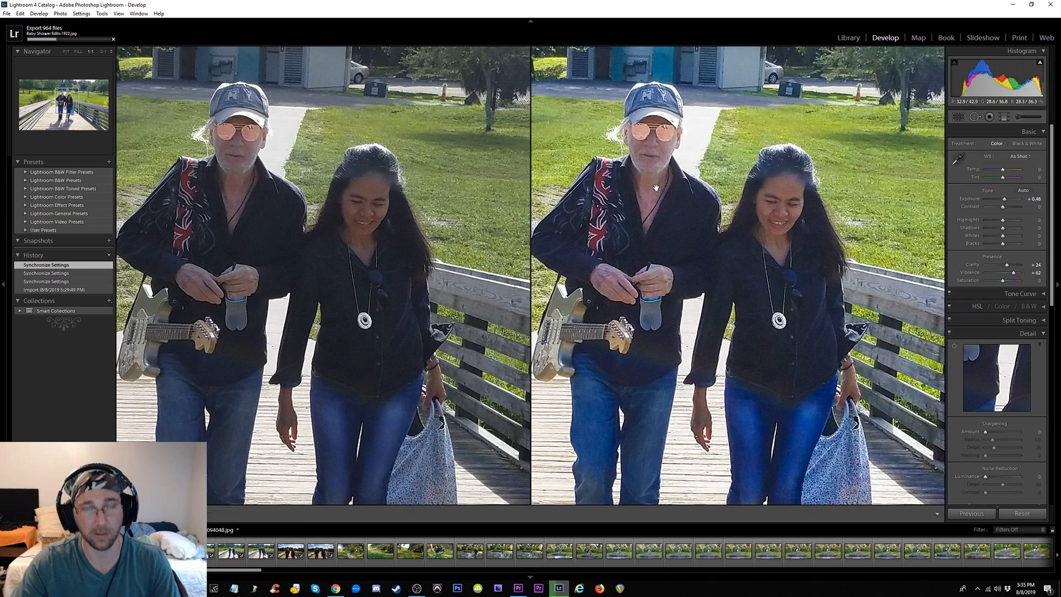
key("y")
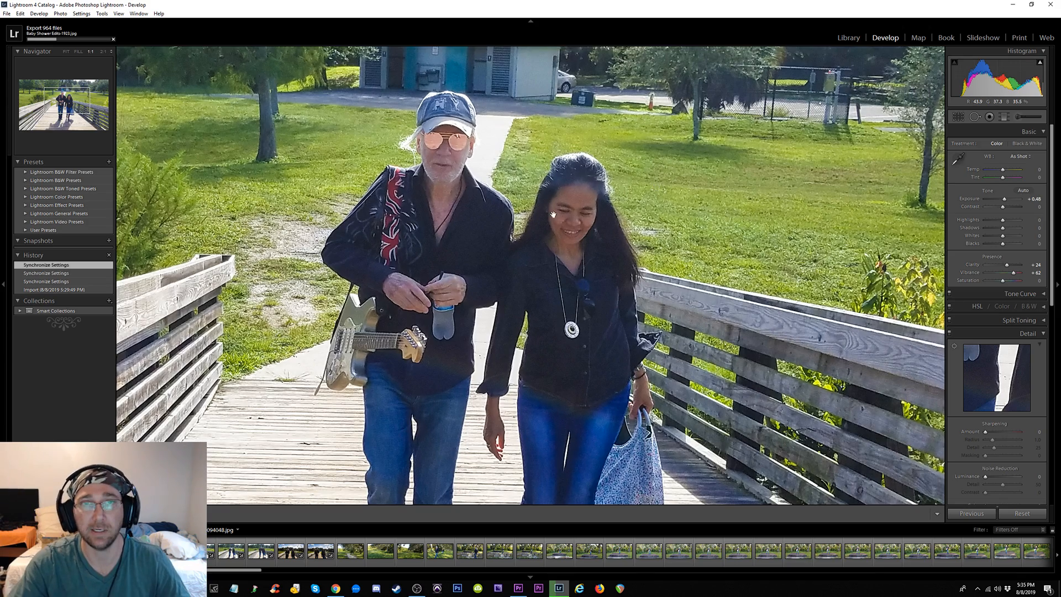
left_click(485, 202)
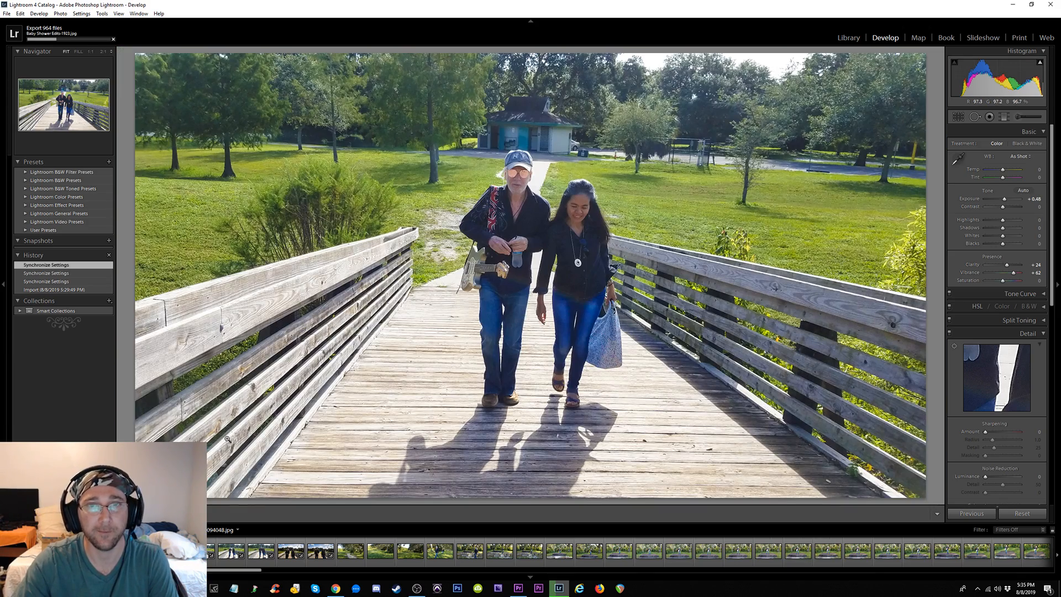
Advance through the following bridge photos and compare one before and after in close-up, examining the trees, shrub, railing and people
key("Right")
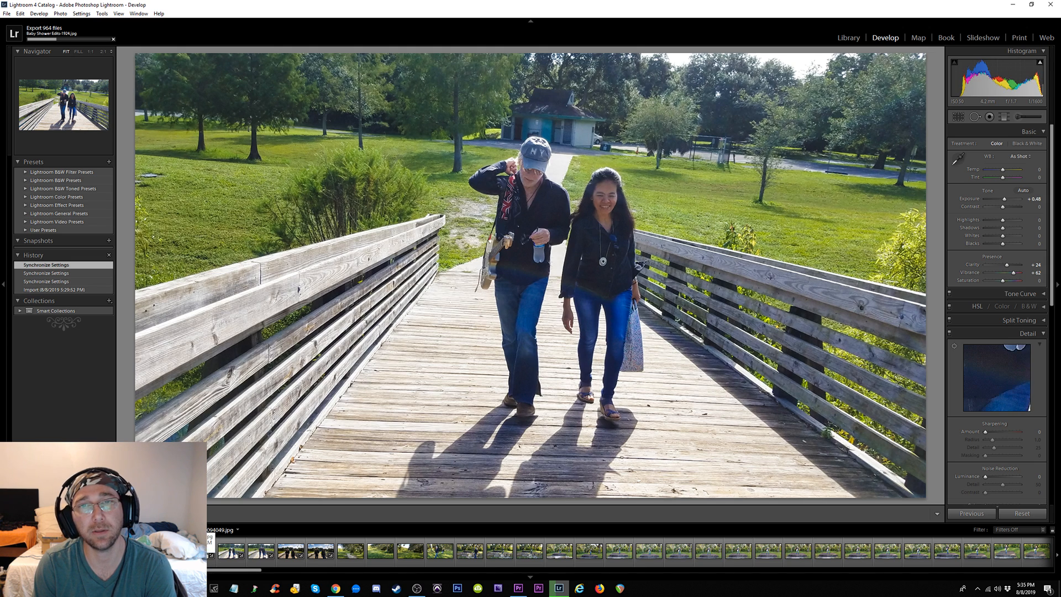
key("Right")
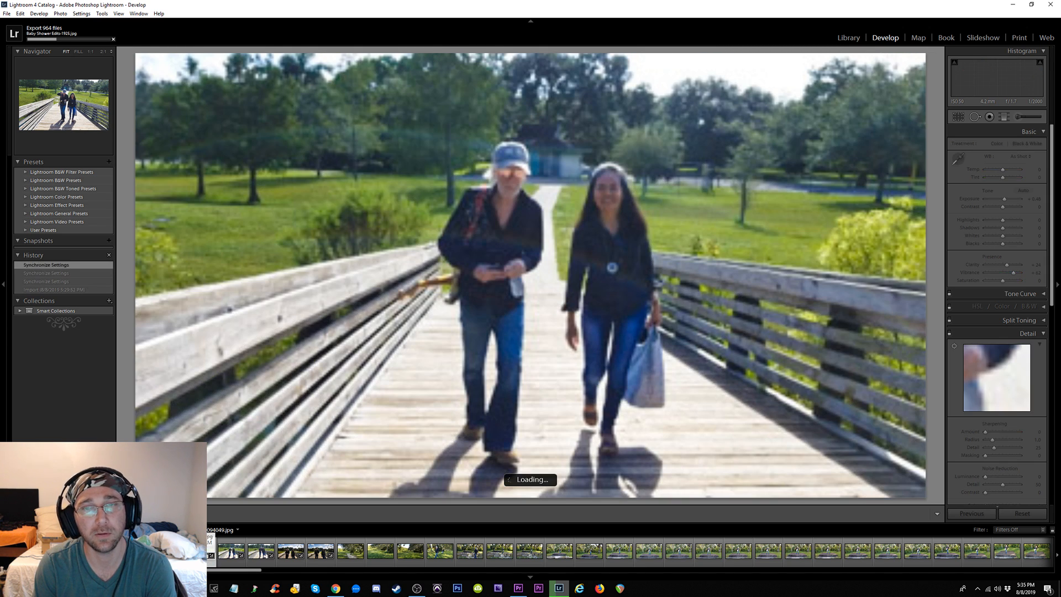
key("Right")
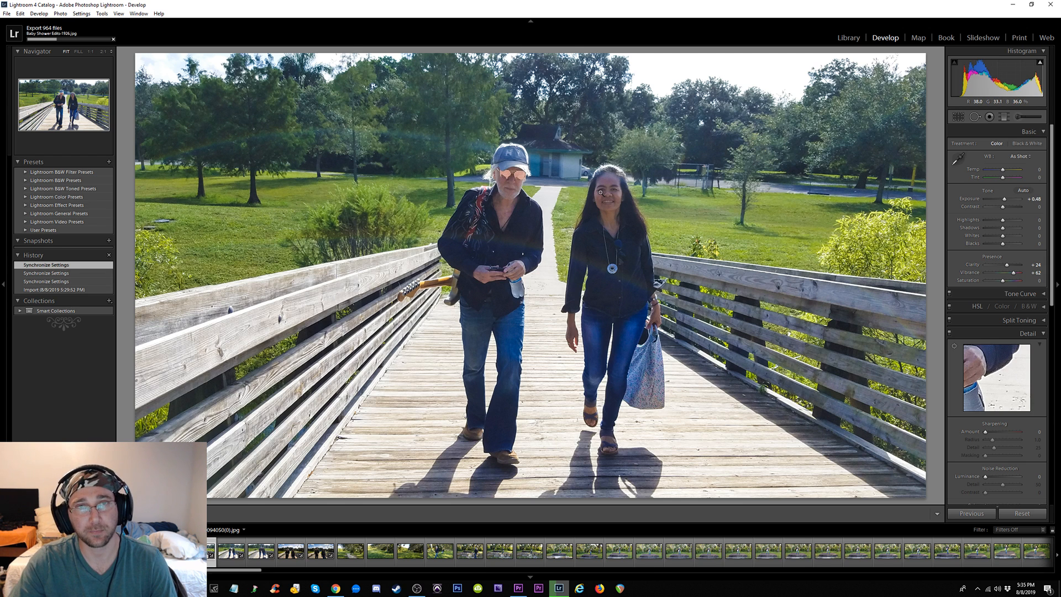
key("y")
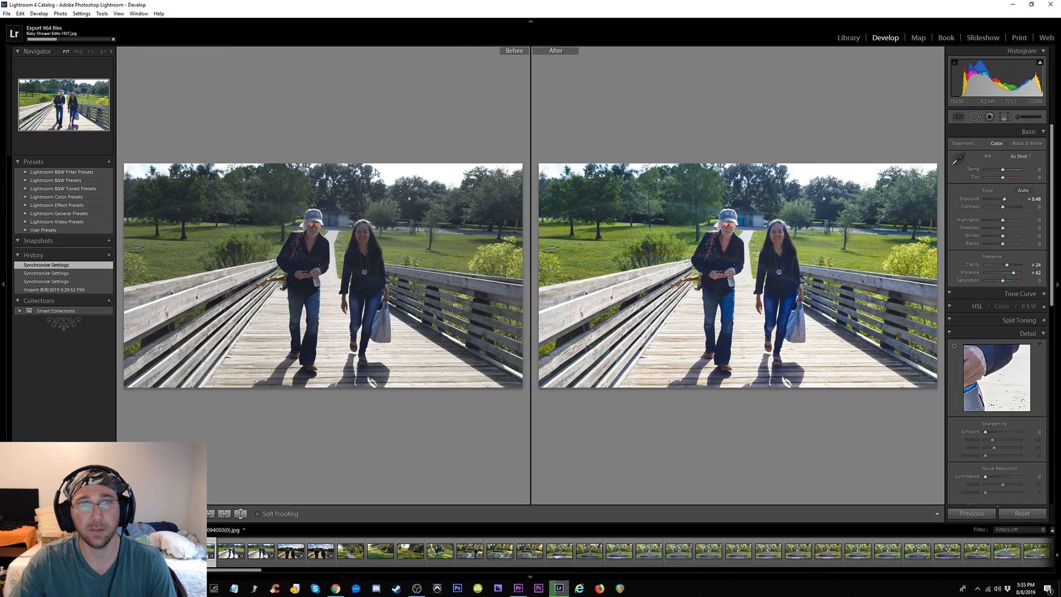
left_click(605, 234)
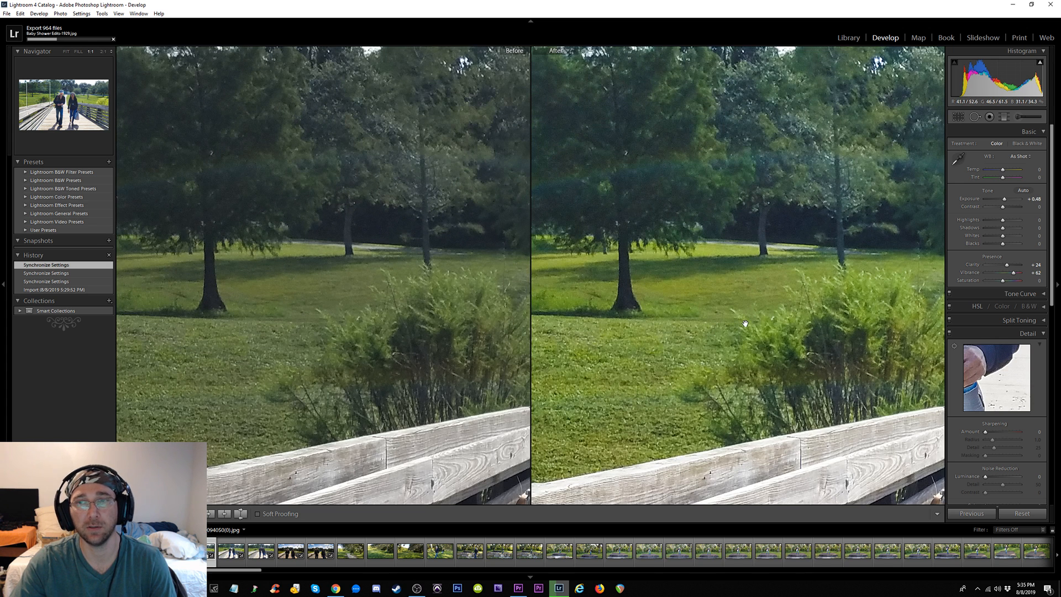
left_click_drag(758, 391, 709, 321)
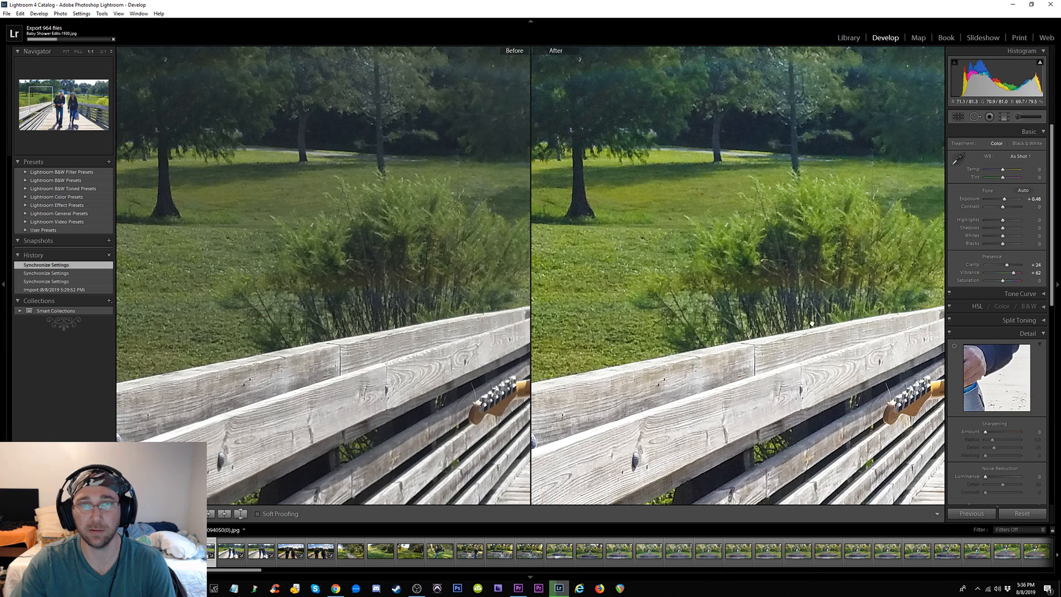
left_click_drag(812, 324, 627, 244)
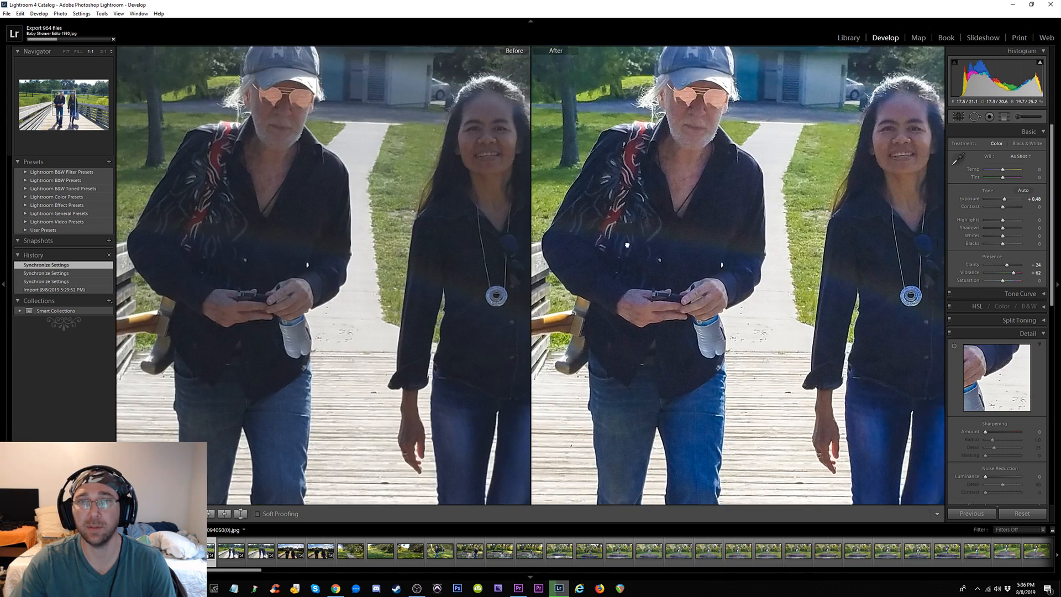
Examine the woman's necklace, shirt and face at 2:1 and 1:1 before and after, then return to the whole single-photo view
left_click_drag(779, 331, 658, 343)
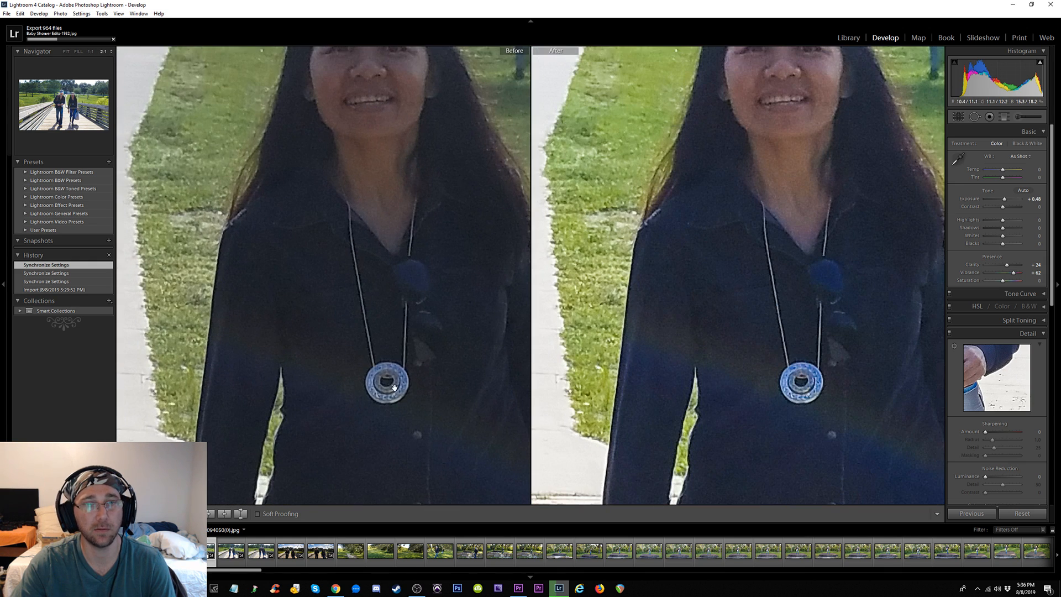
left_click_drag(436, 392, 391, 308)
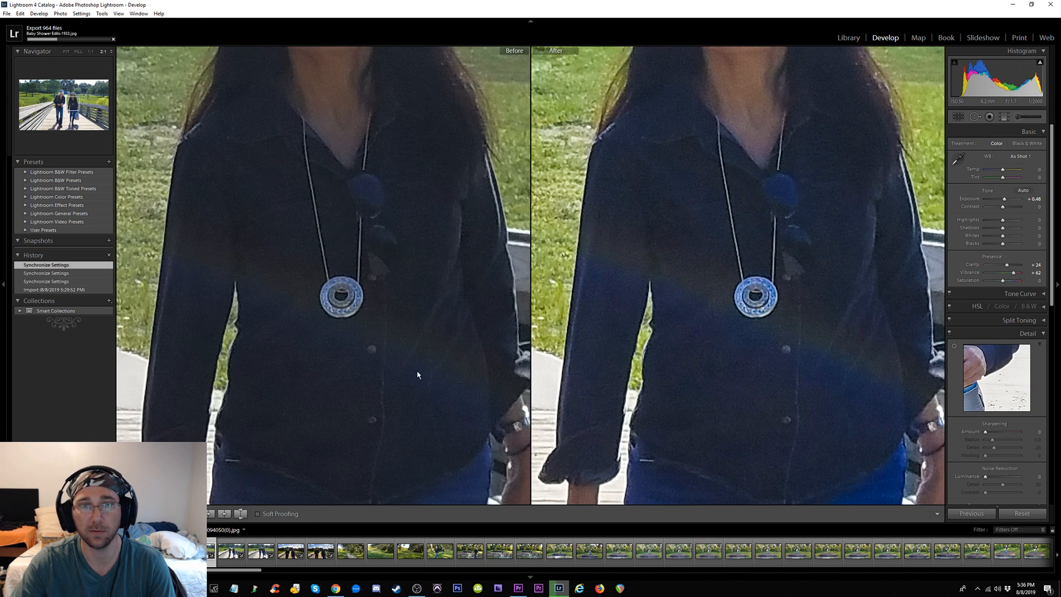
left_click_drag(751, 153, 764, 351)
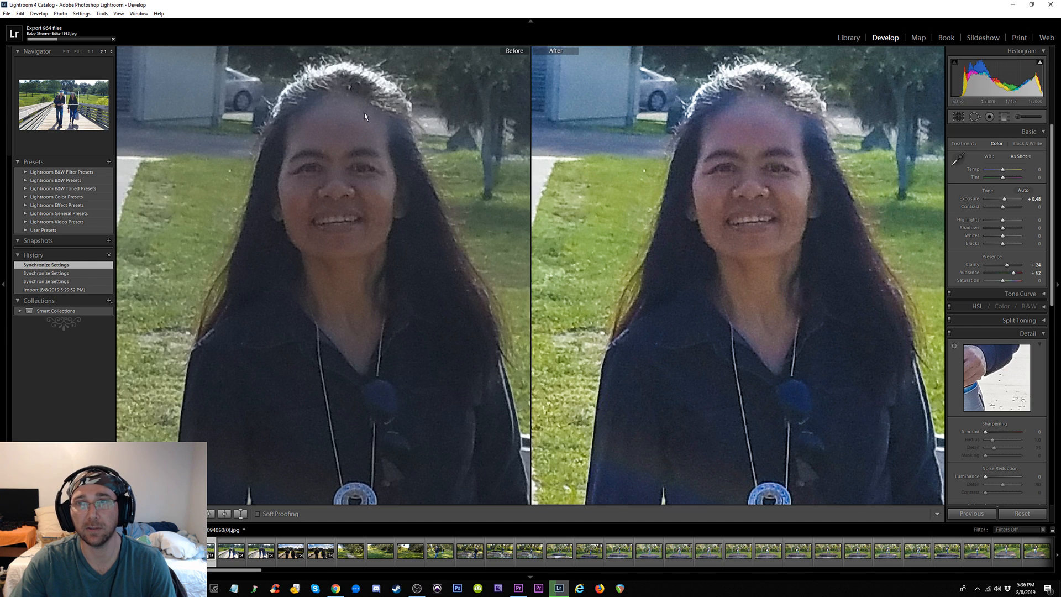
left_click(90, 51)
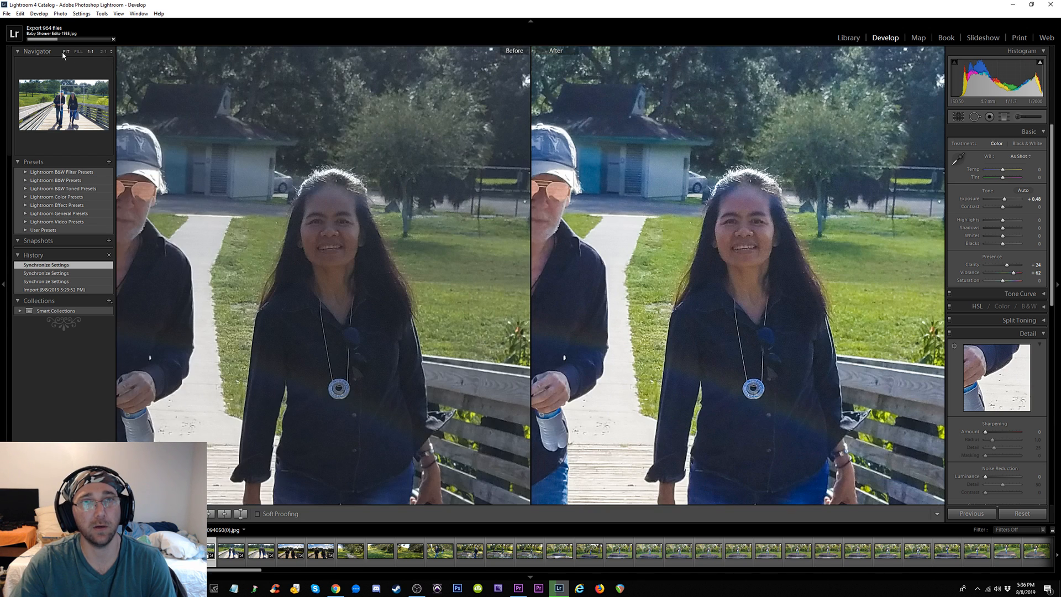
key("y")
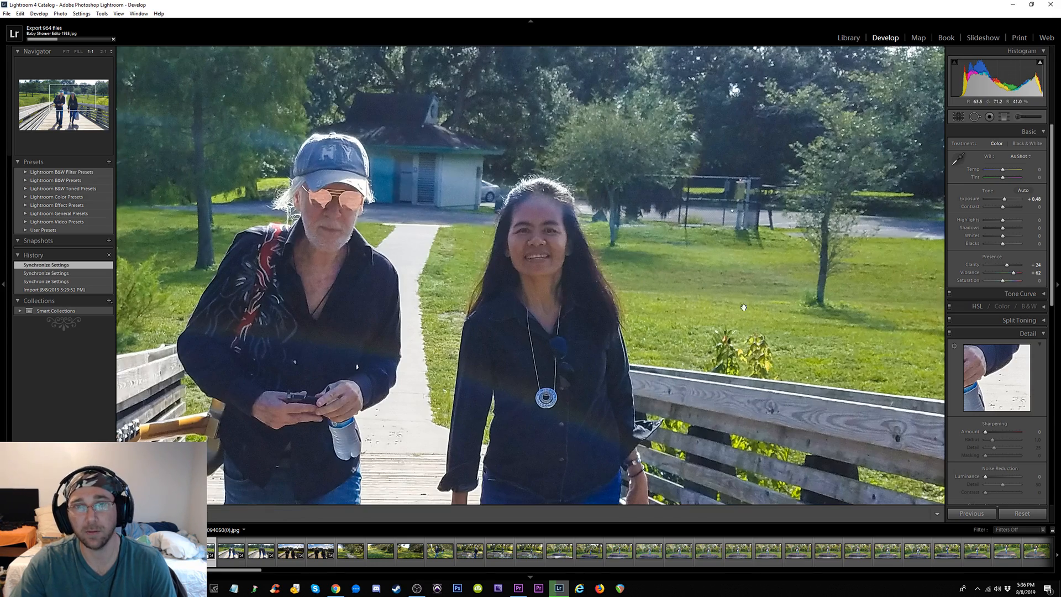
left_click(421, 493)
Step through the remaining synchronized bridge photos up to the first cloudy-sky shot and go back one photo
key("Right")
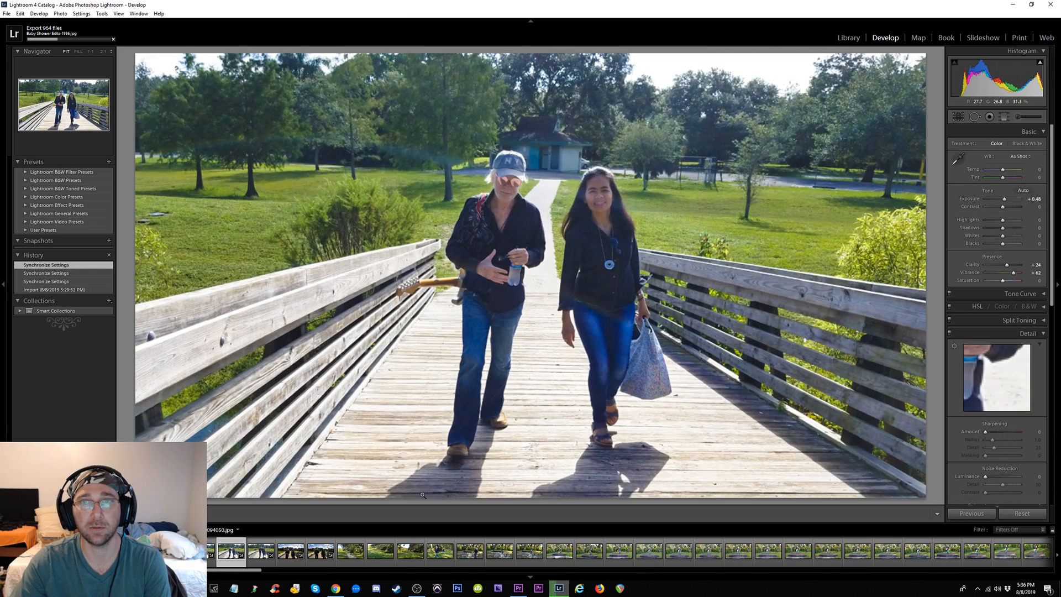
key("Right")
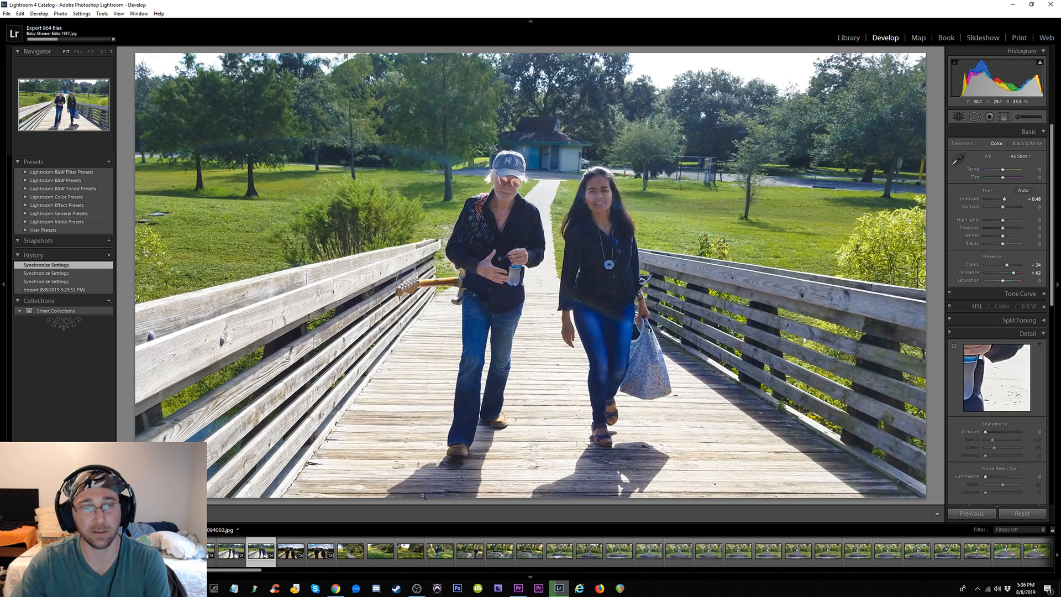
key("Right")
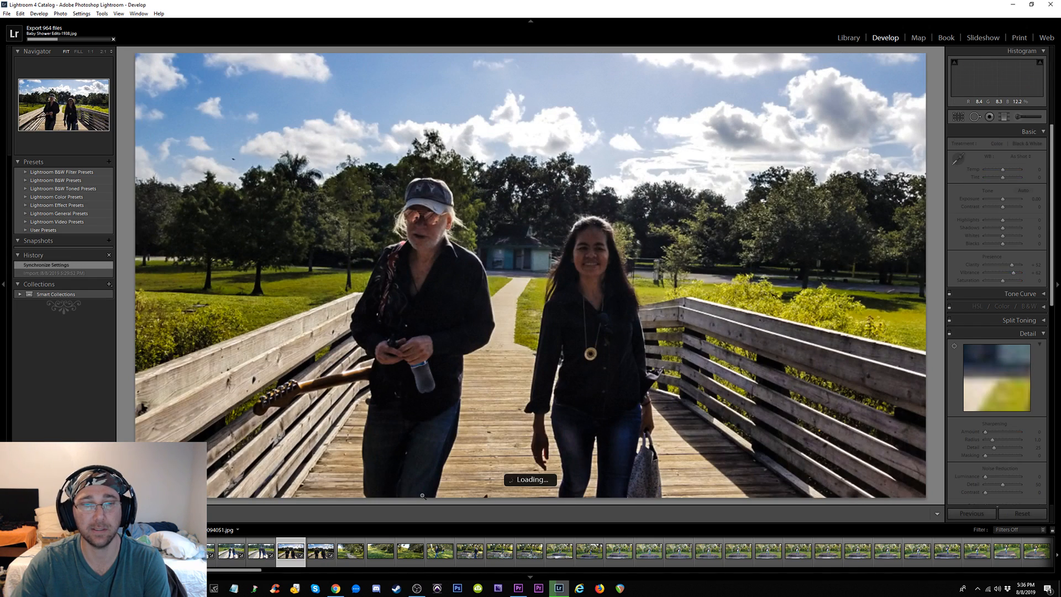
key("Left")
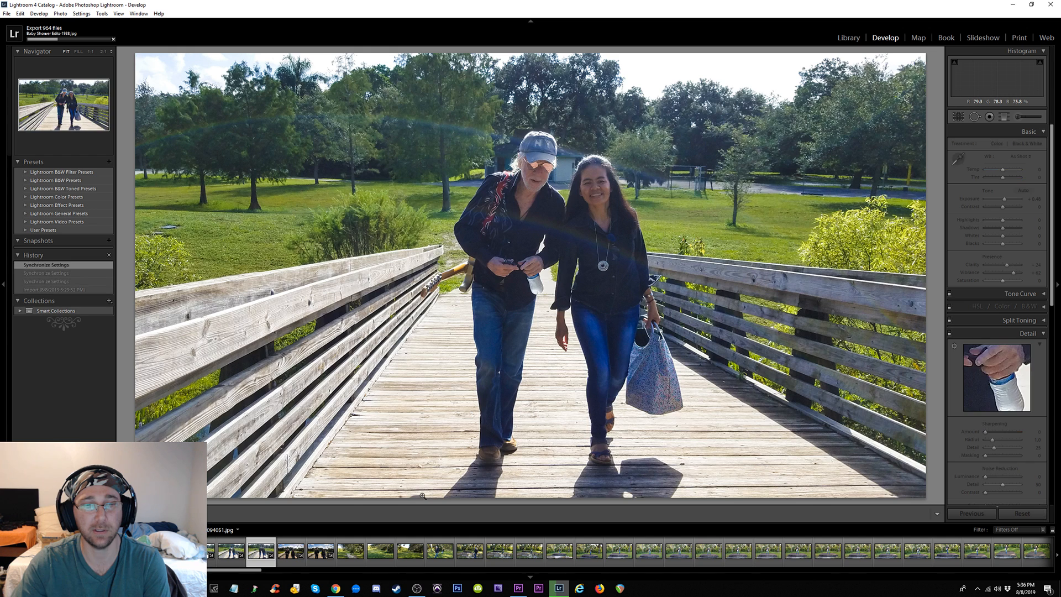
Synchronize the develop settings of the last bridge photo before the cloudy-sky pair across the following photos, through the third-to-last visible thumbnail
key("Right")
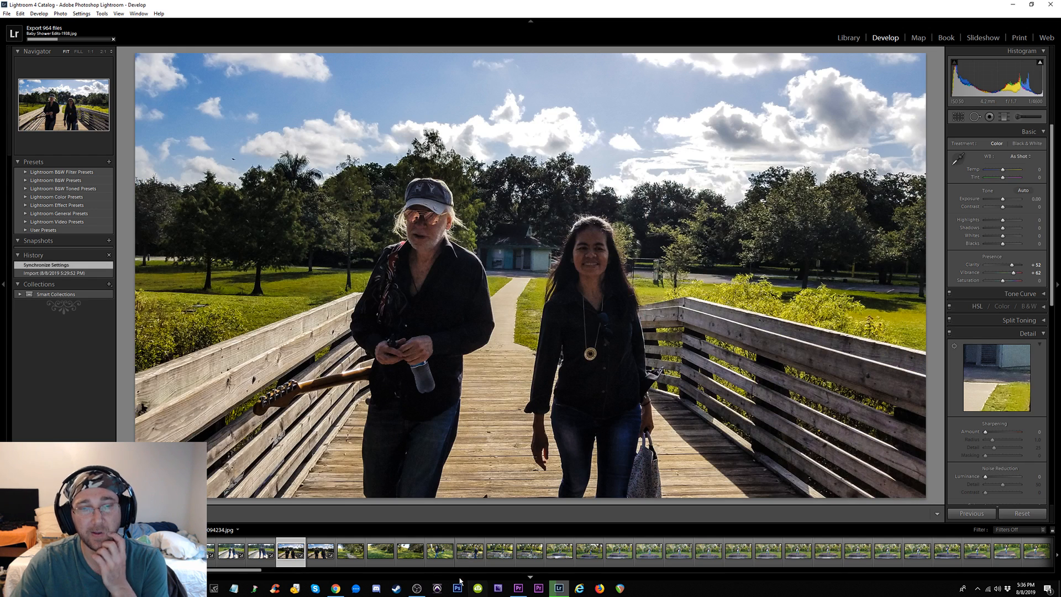
left_click(254, 551)
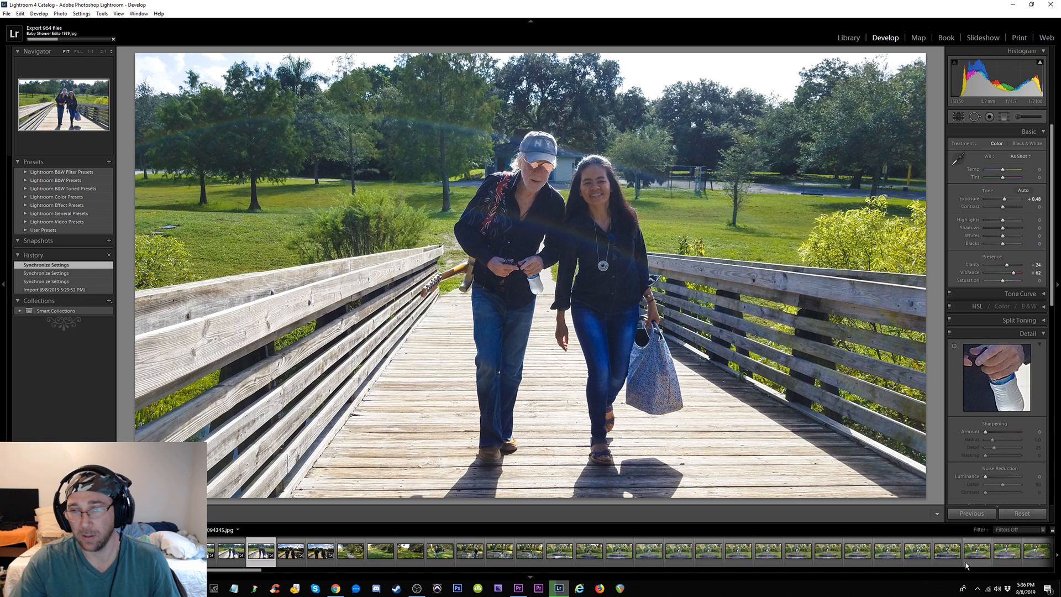
left_click(977, 554, "shift")
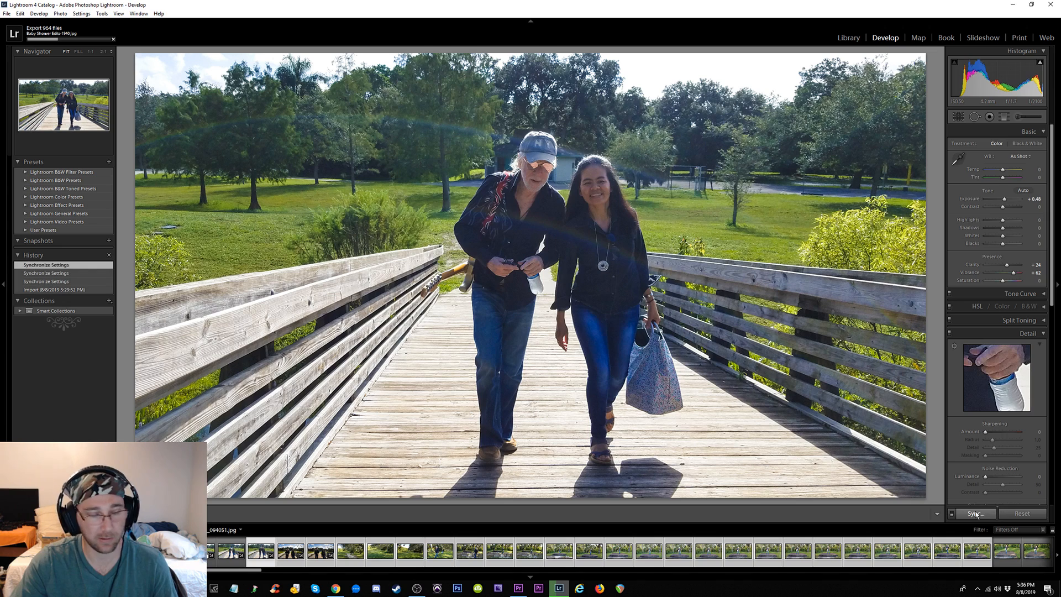
left_click(976, 515)
left_click(637, 356)
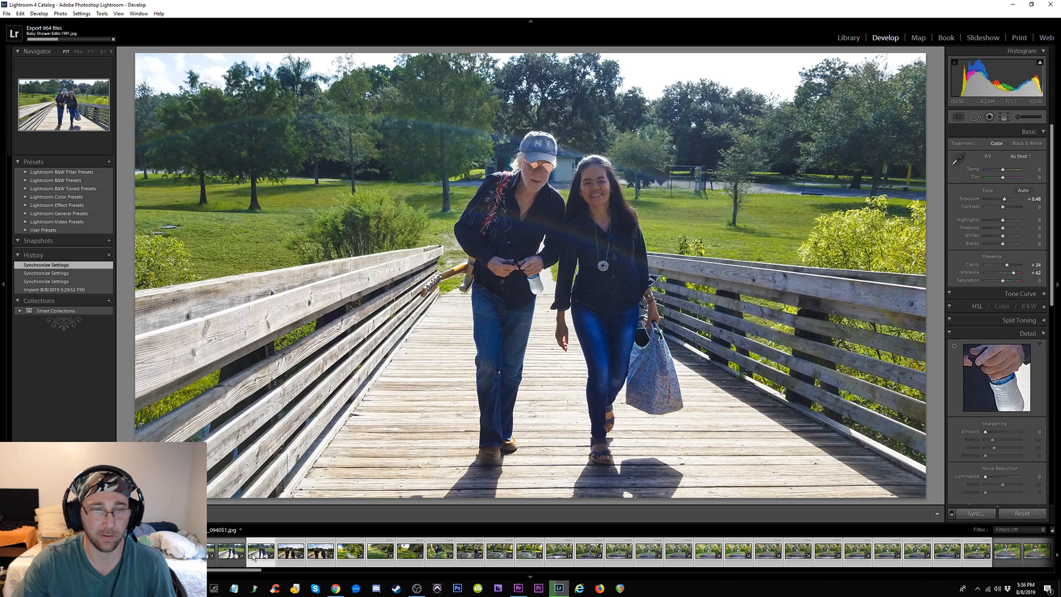
Check the first cloudy-sky photo against the bridge photo before it, examine both people in close-up, and return to the whole photo
left_click(232, 556)
left_click(290, 552)
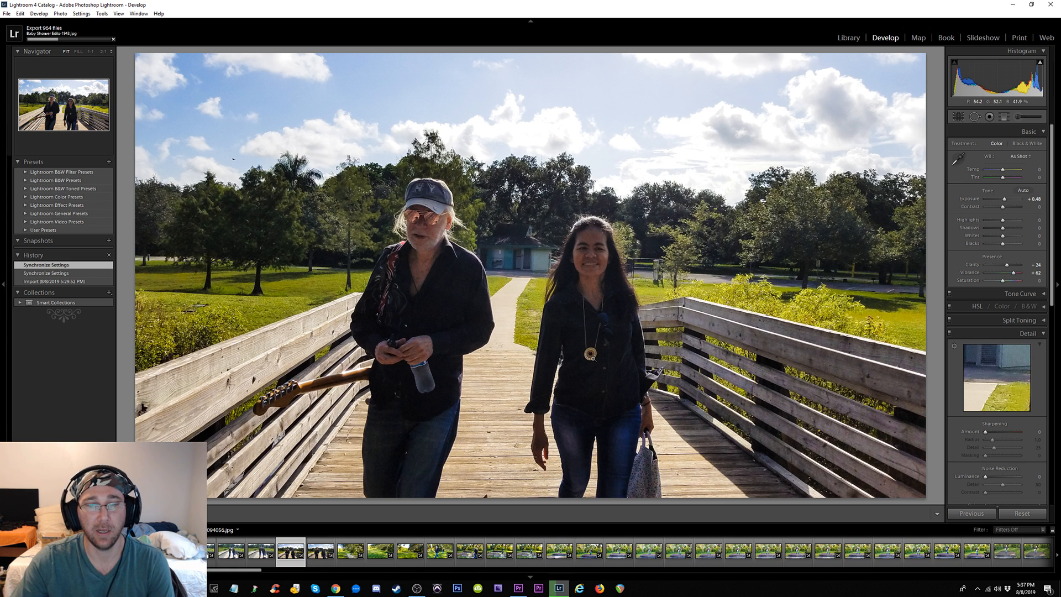
left_click(256, 556)
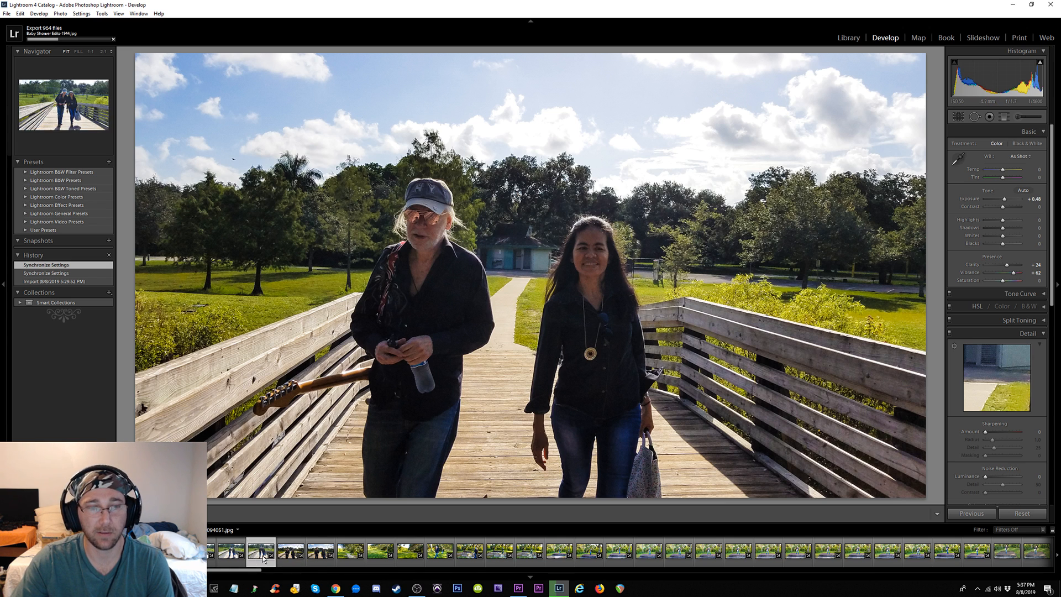
left_click(300, 549)
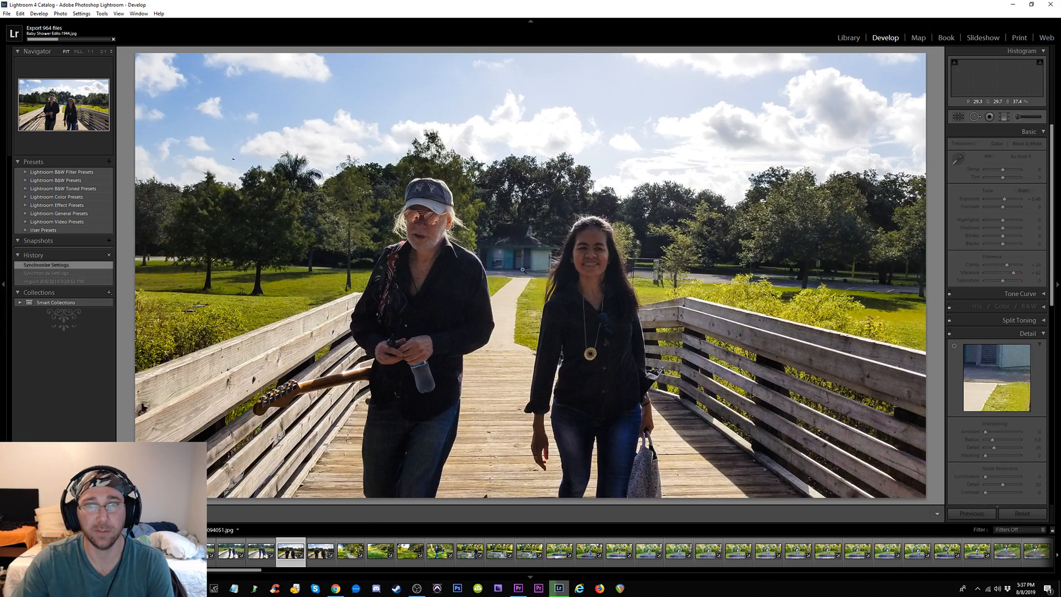
left_click_drag(545, 354, 555, 232)
left_click_drag(636, 186, 639, 173)
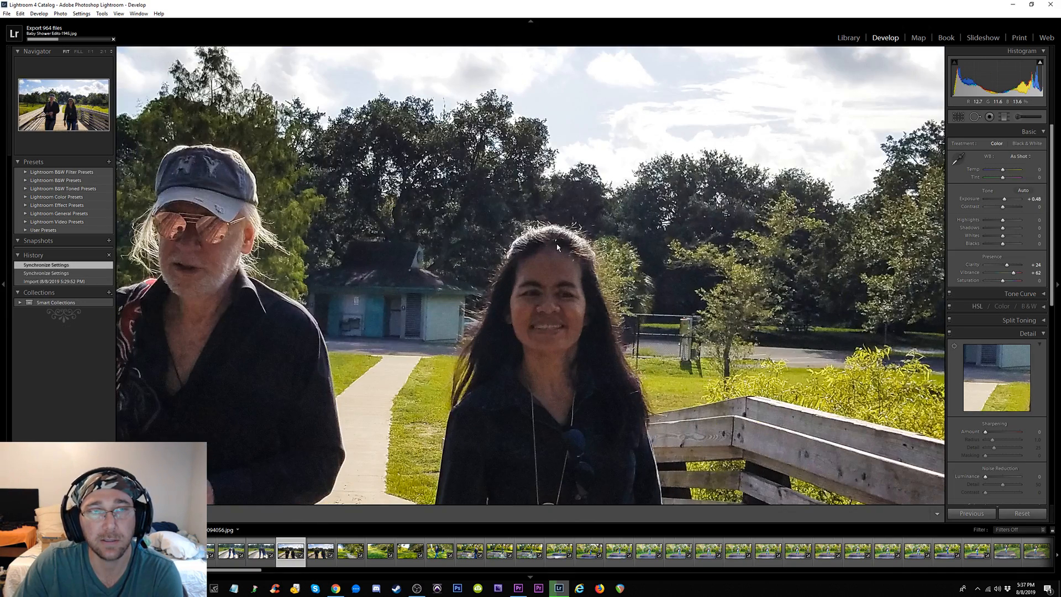
left_click(638, 172)
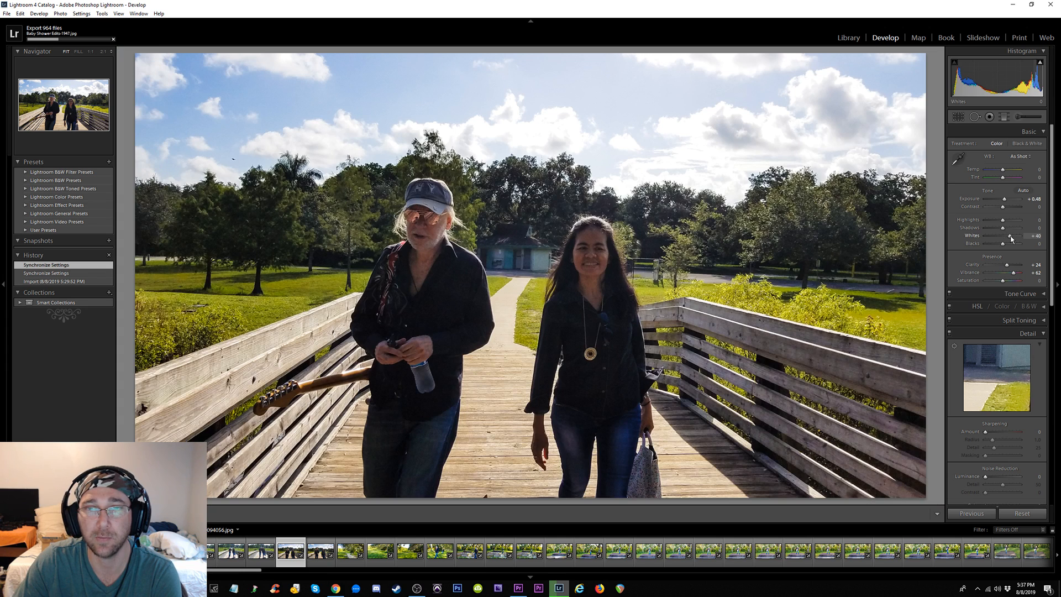
Set Highlights to -100 and Shadows to +43 on the first cloudy-sky photo, undoing a trial Whites setting of +100
left_click_drag(1013, 239, 1059, 240)
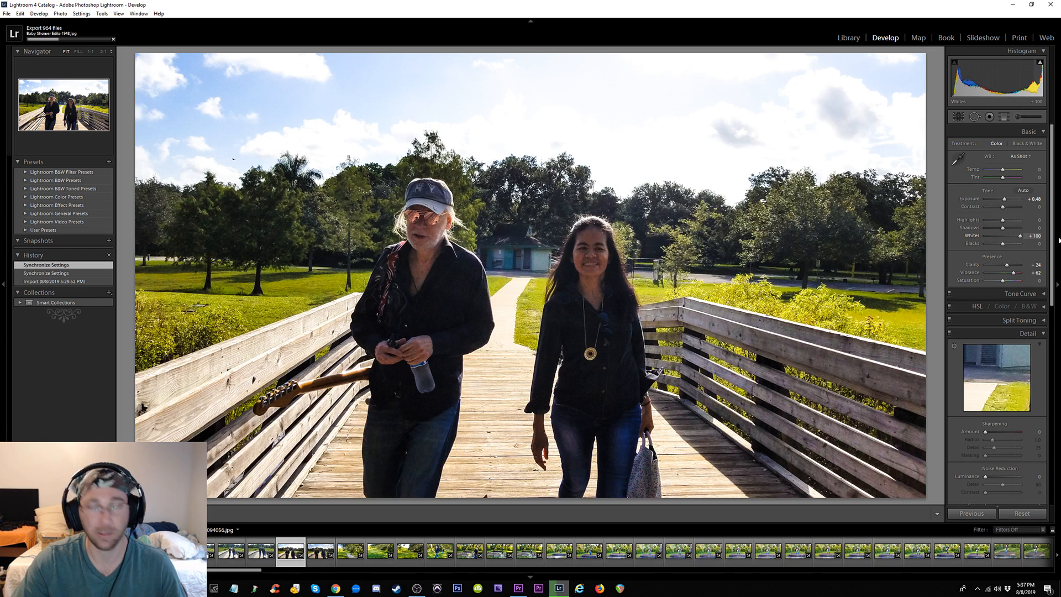
key("ctrl+z")
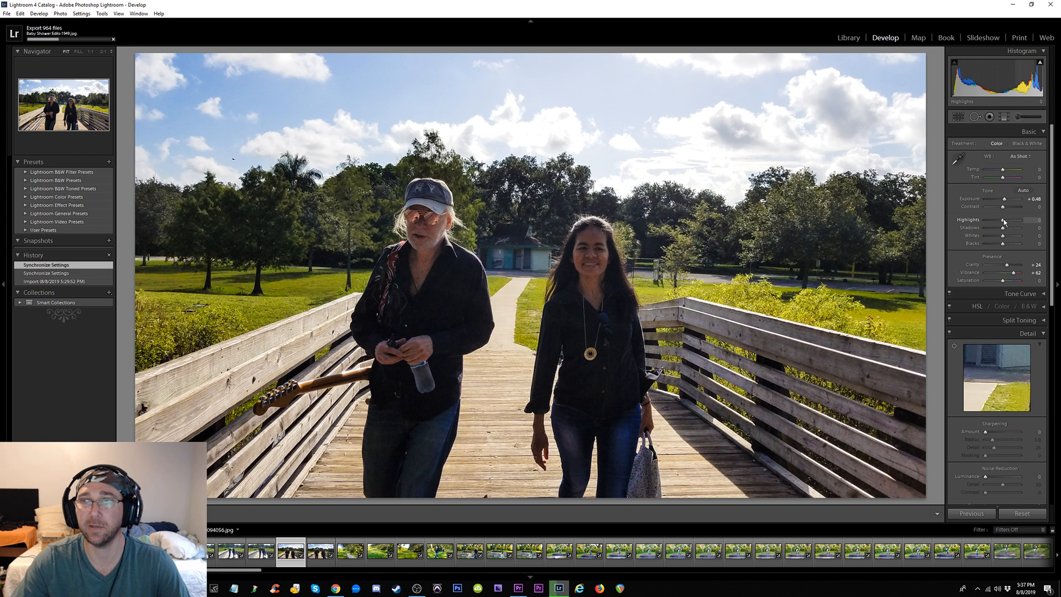
left_click_drag(1004, 222, 972, 225)
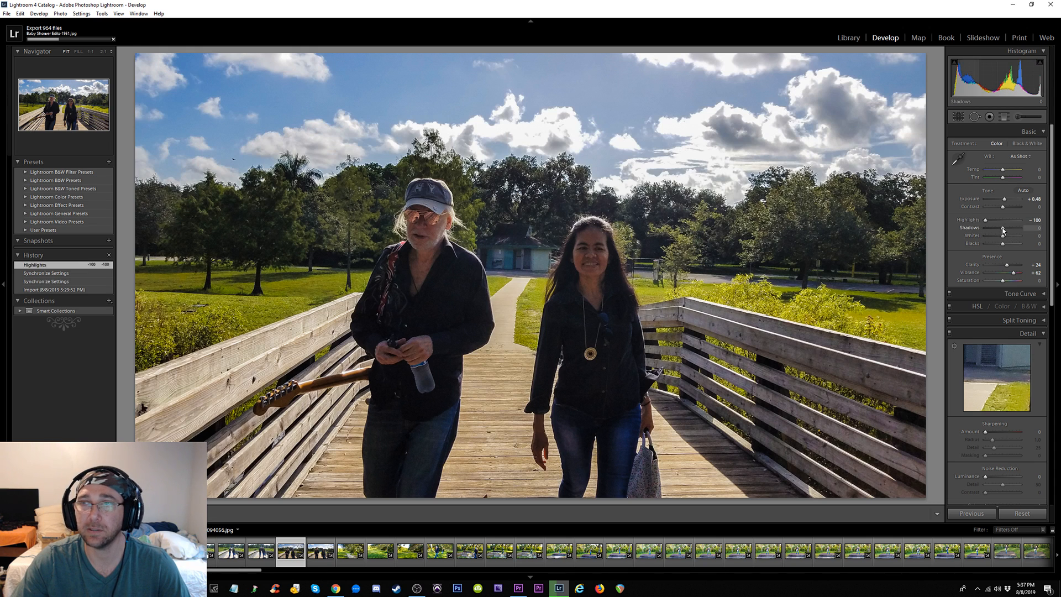
left_click_drag(1007, 230, 1011, 230)
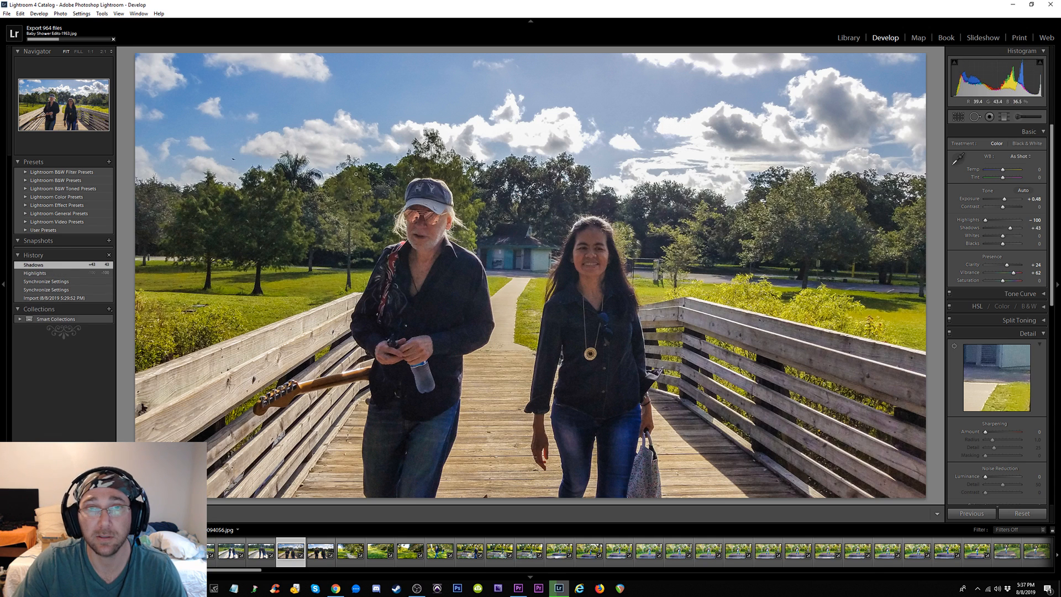
Compare the cloudy-sky photo before and after, examine the faces, clouds and trees in close-up, and return to the whole single-photo view
key("y")
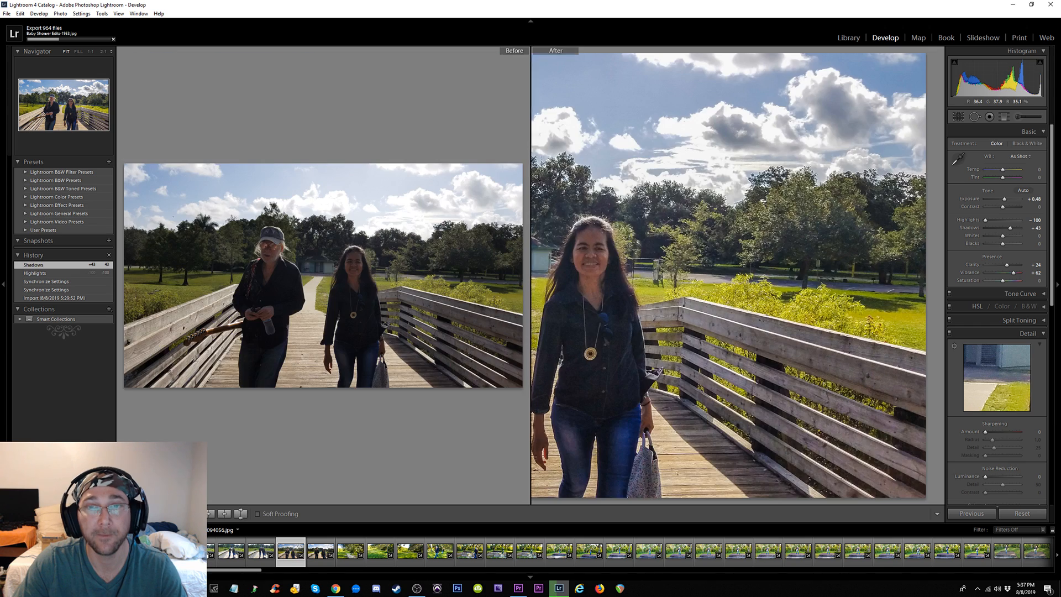
left_click(719, 222)
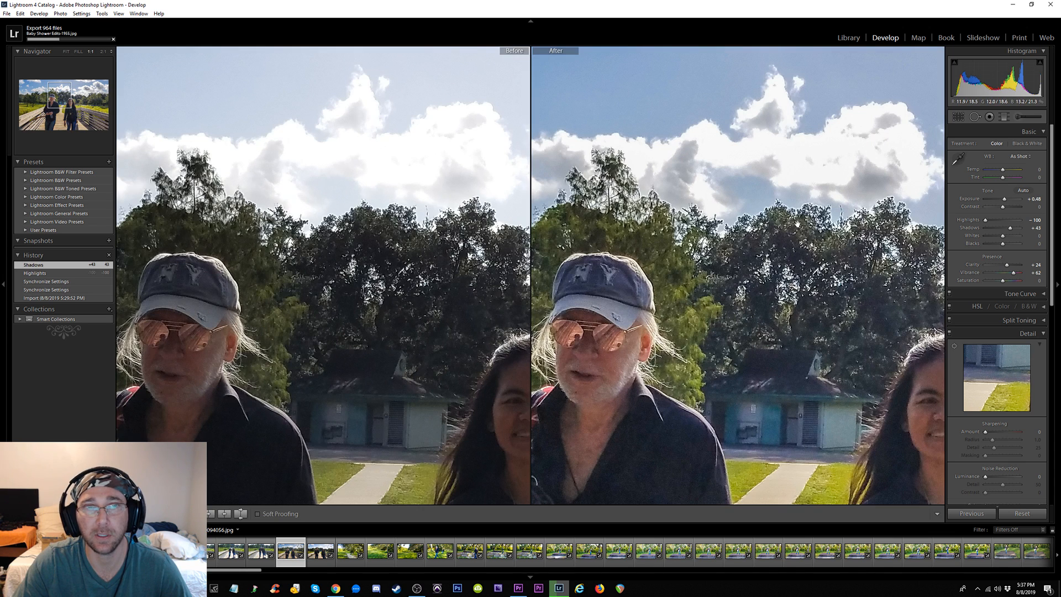
left_click_drag(695, 275, 604, 324)
left_click_drag(843, 262, 713, 268)
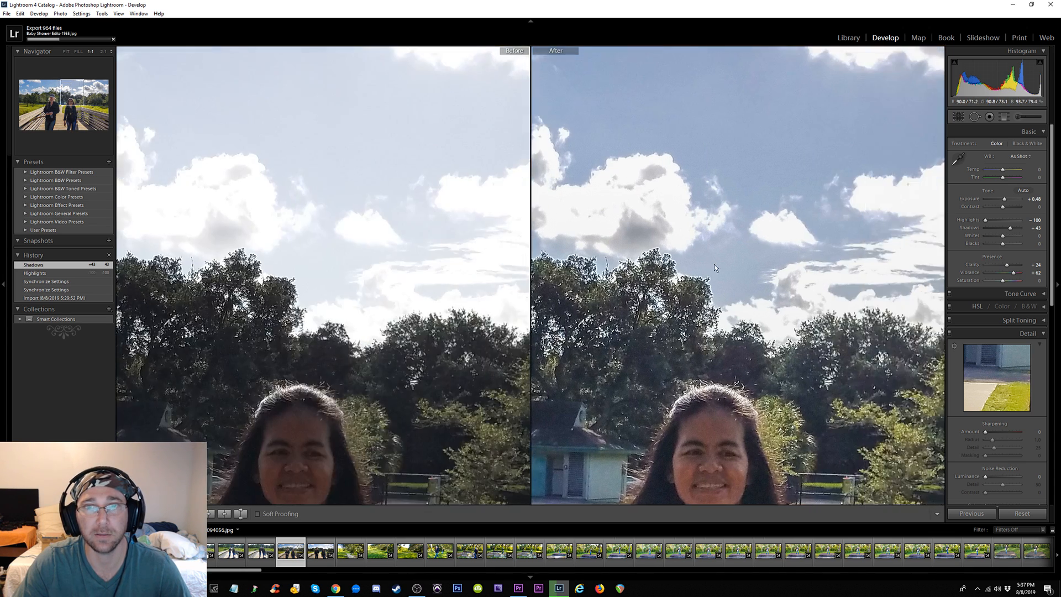
left_click_drag(605, 282, 675, 277)
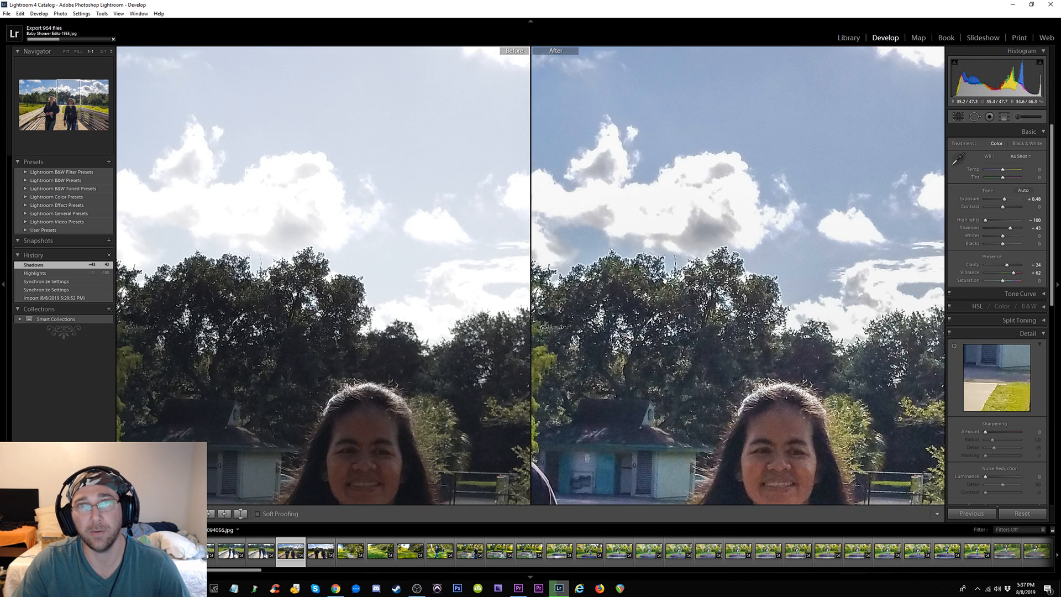
left_click_drag(137, 204, 184, 199)
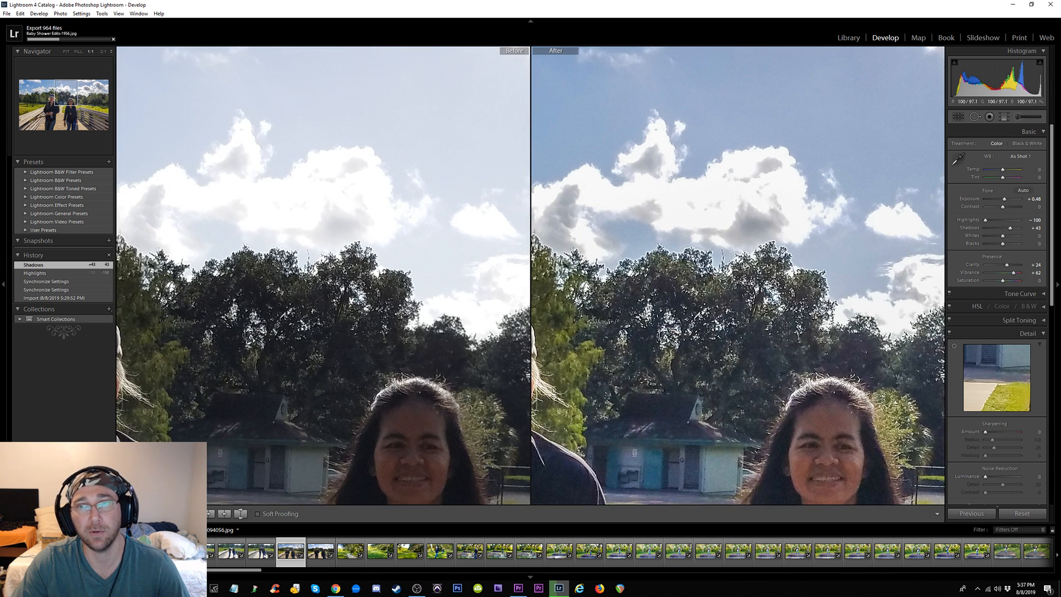
left_click_drag(853, 274, 649, 254)
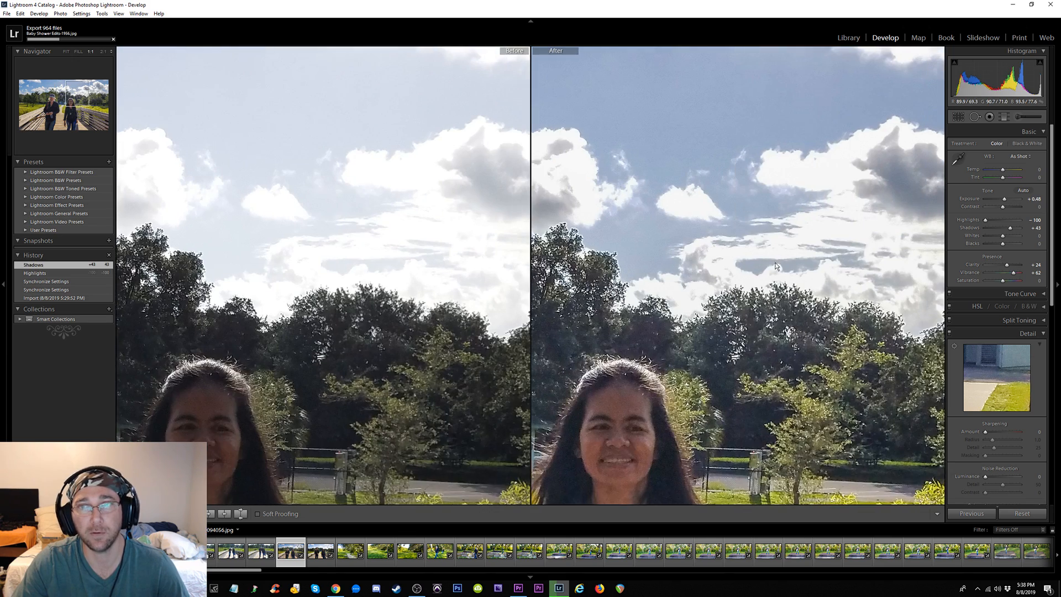
left_click_drag(913, 269, 689, 267)
left_click_drag(809, 283, 700, 282)
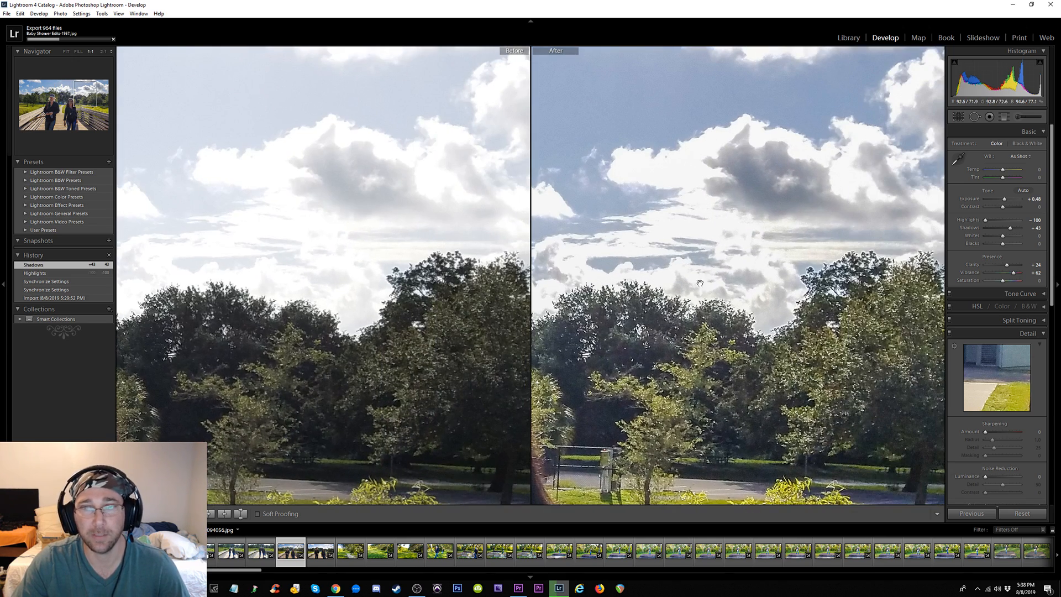
left_click(637, 259)
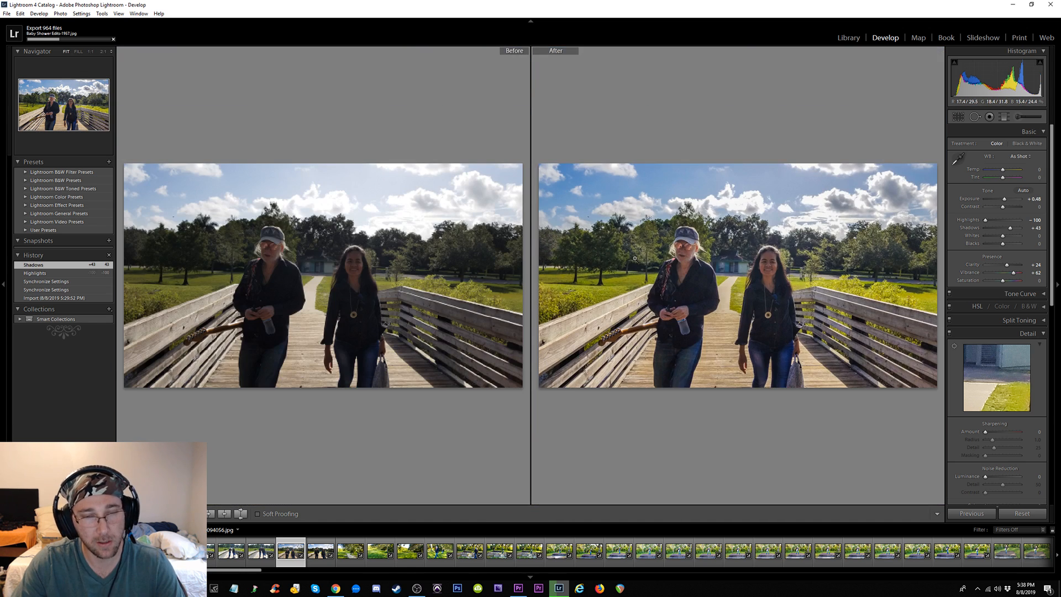
key("y")
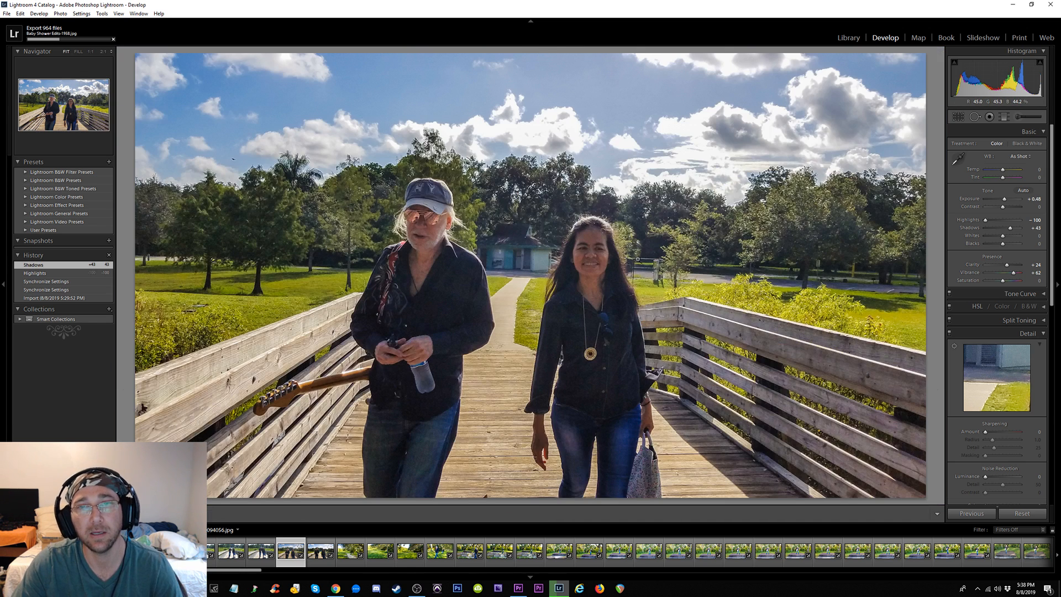
Synchronize the first cloudy-sky photo's settings to the second cloudy-sky bridge photo beside it
left_click(259, 552)
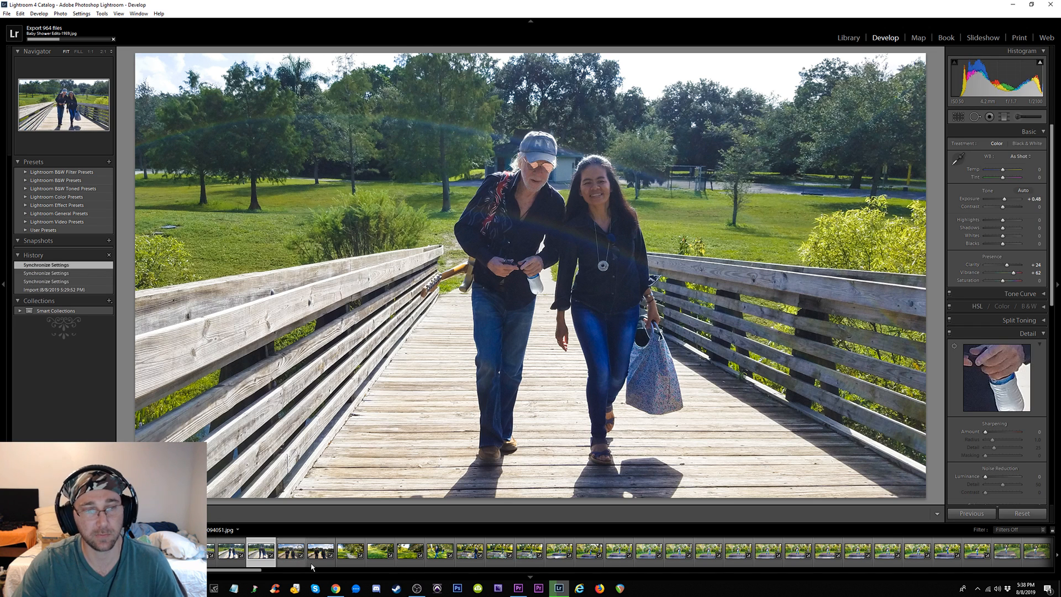
left_click(301, 562)
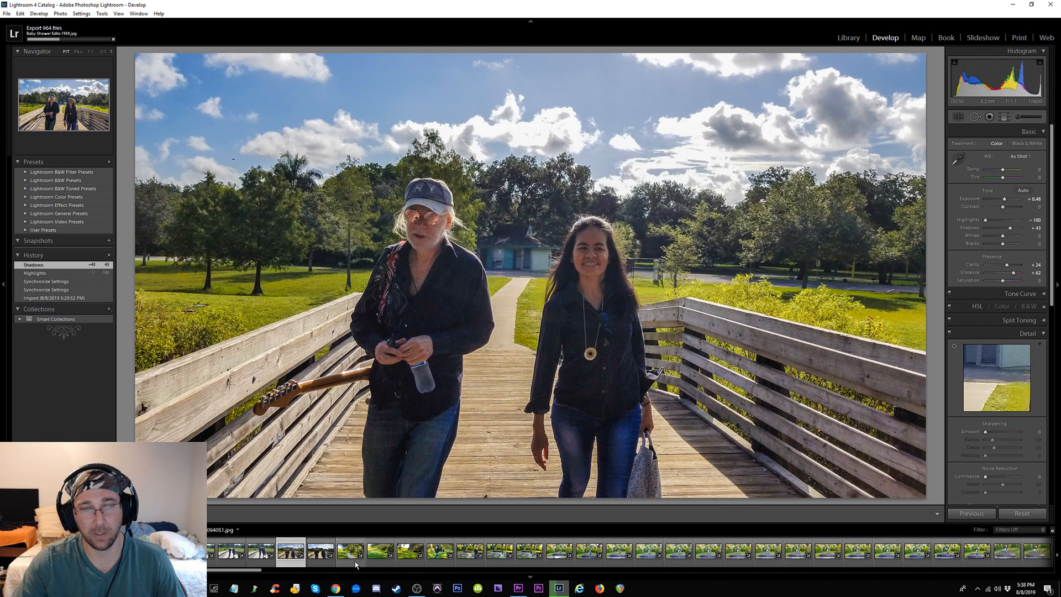
left_click(308, 554, "shift")
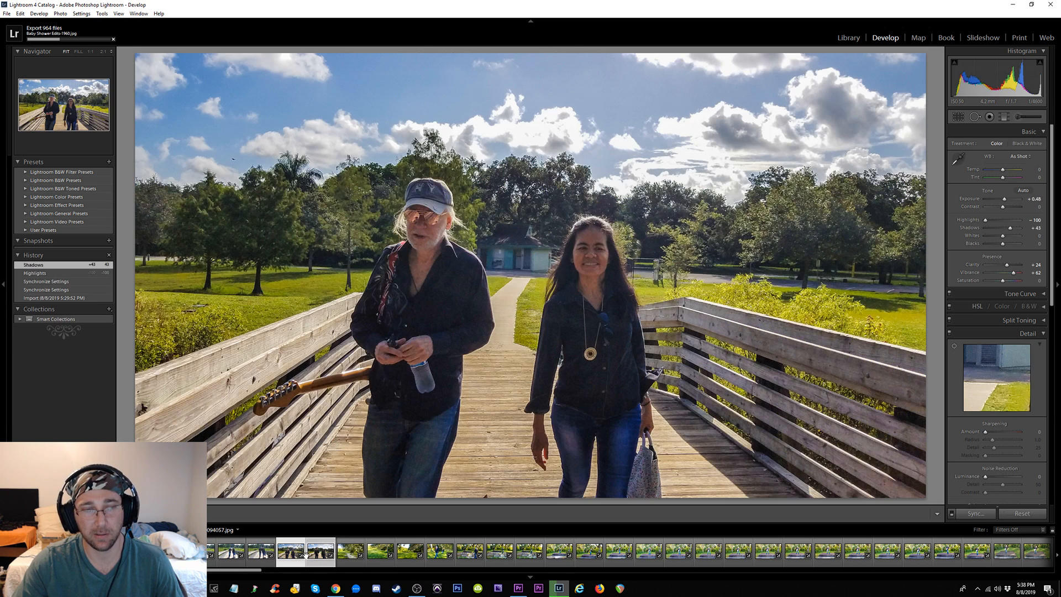
left_click(976, 514)
left_click(641, 358)
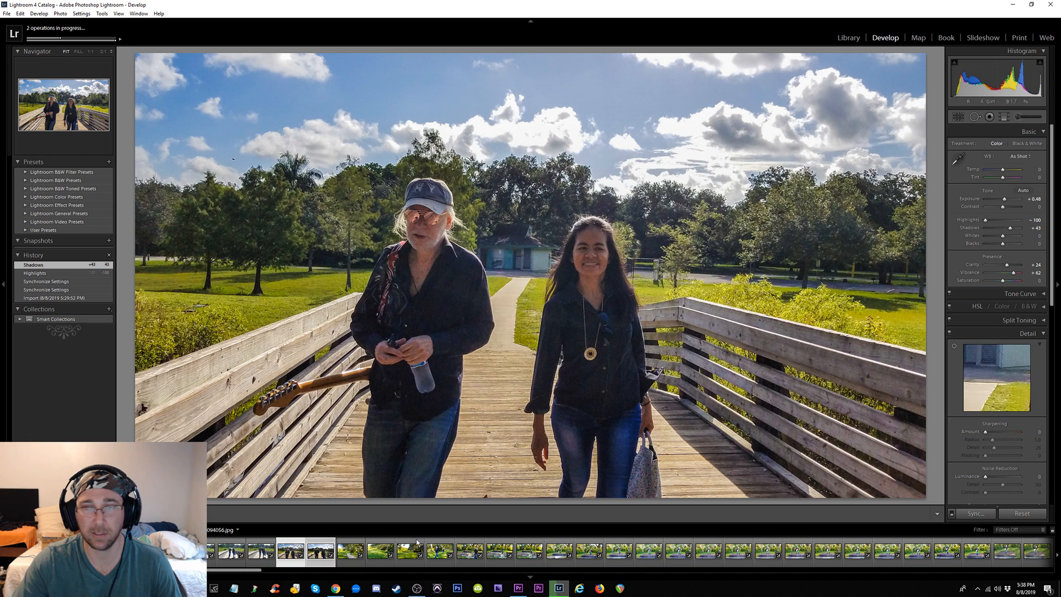
Compare the second cloudy-sky photo before and after, examining the man, the woman and the sky in close-up, and return to the full view
left_click(351, 552)
left_click(319, 548)
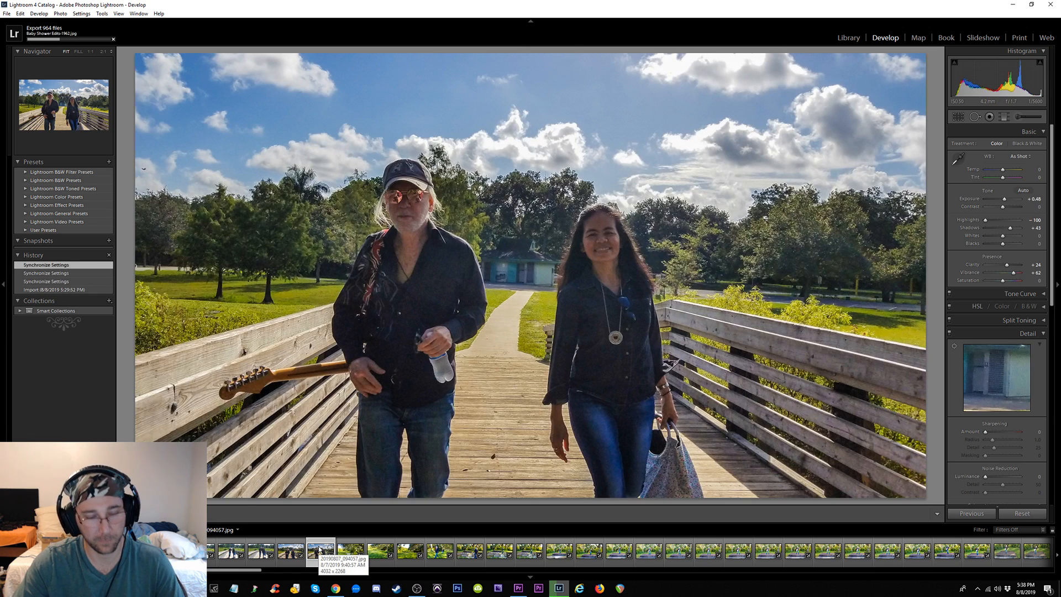
key("y")
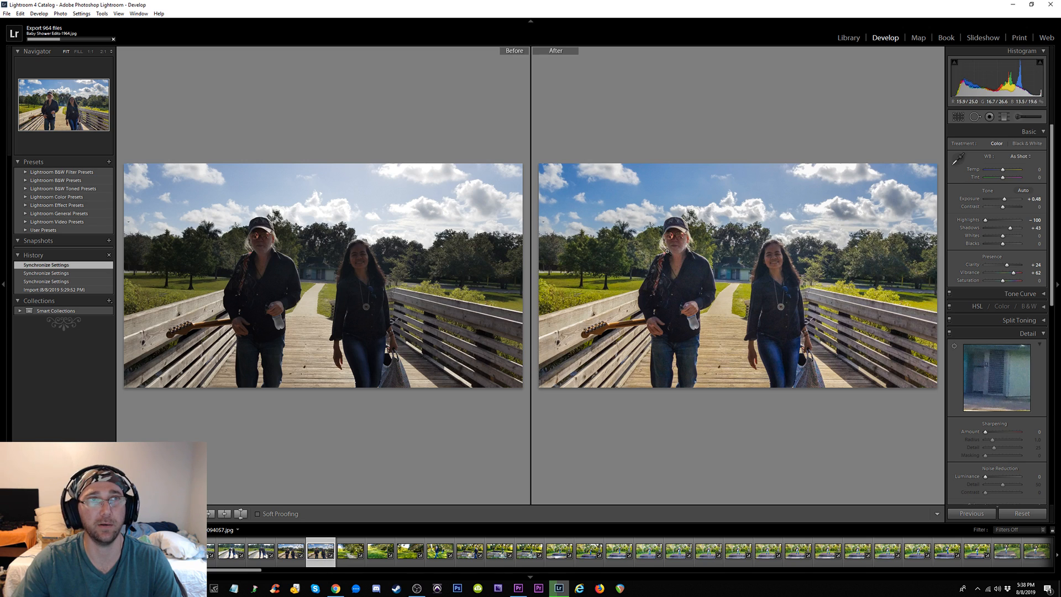
left_click(668, 251)
left_click_drag(714, 262, 730, 306)
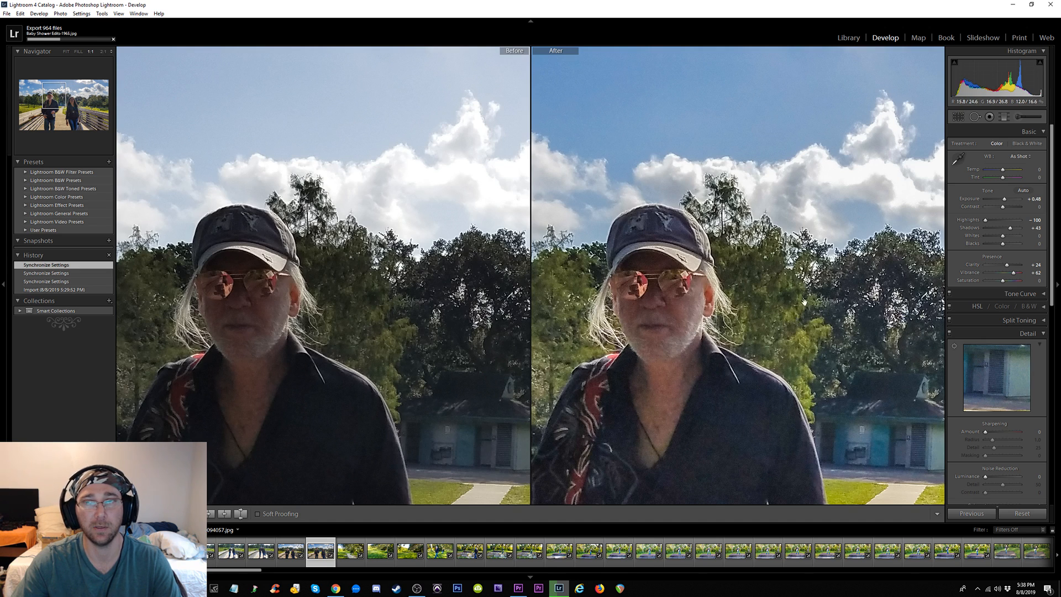
left_click_drag(805, 303, 700, 336)
left_click_drag(759, 376, 686, 339)
left_click_drag(686, 280, 682, 262)
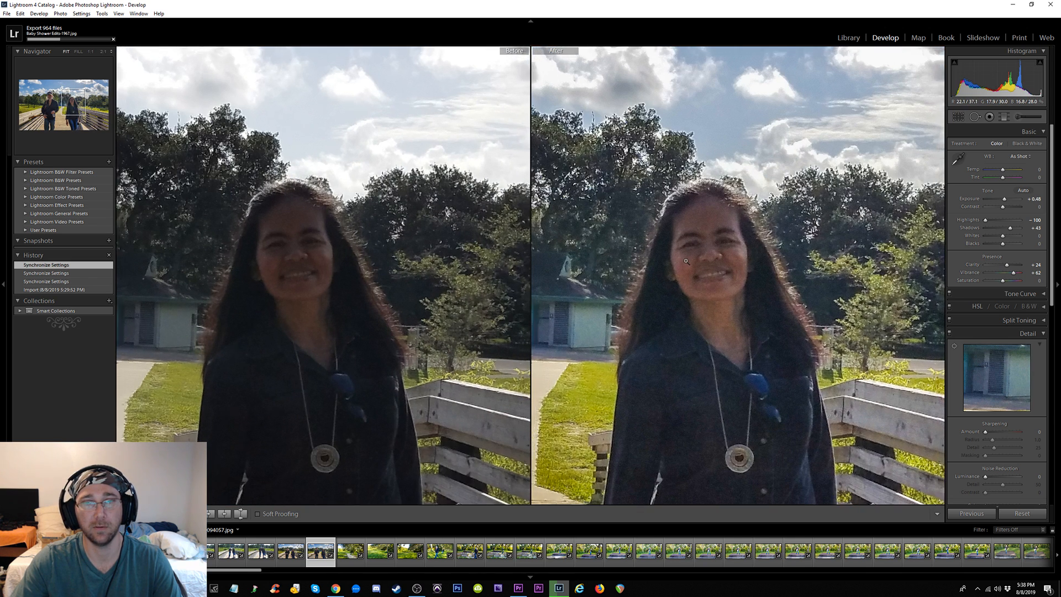
left_click(686, 260)
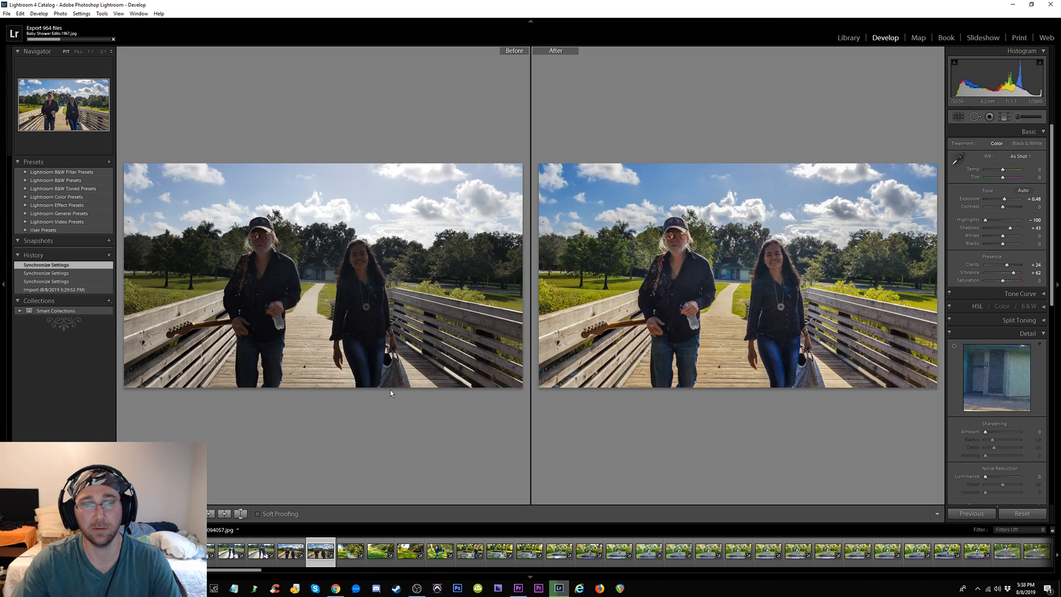
Compare the picnic-path photo before and after, return to the single-photo view, and step through the next two grassy park photos
key("Right")
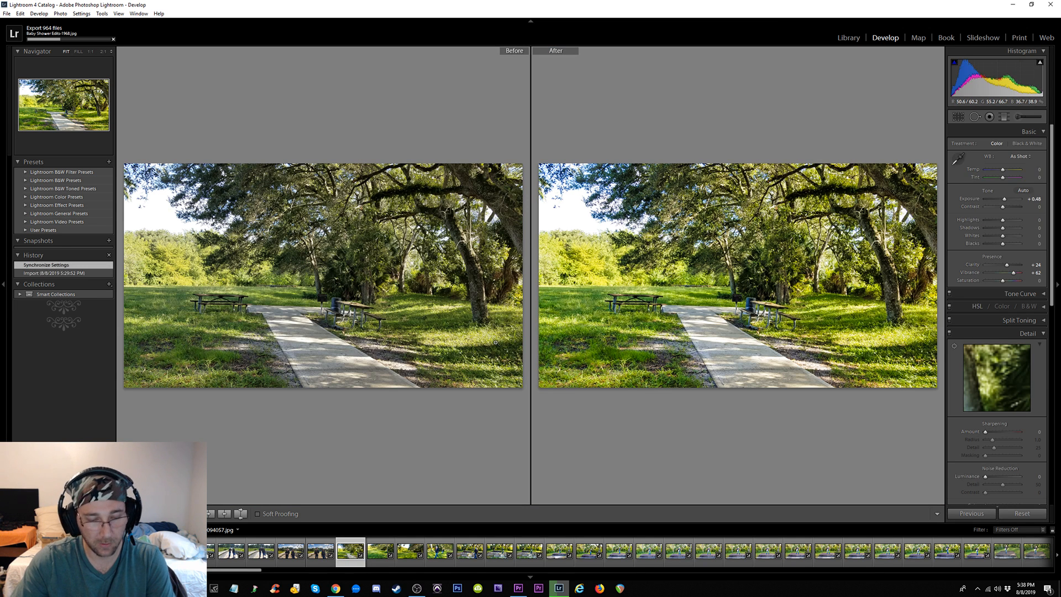
key("y")
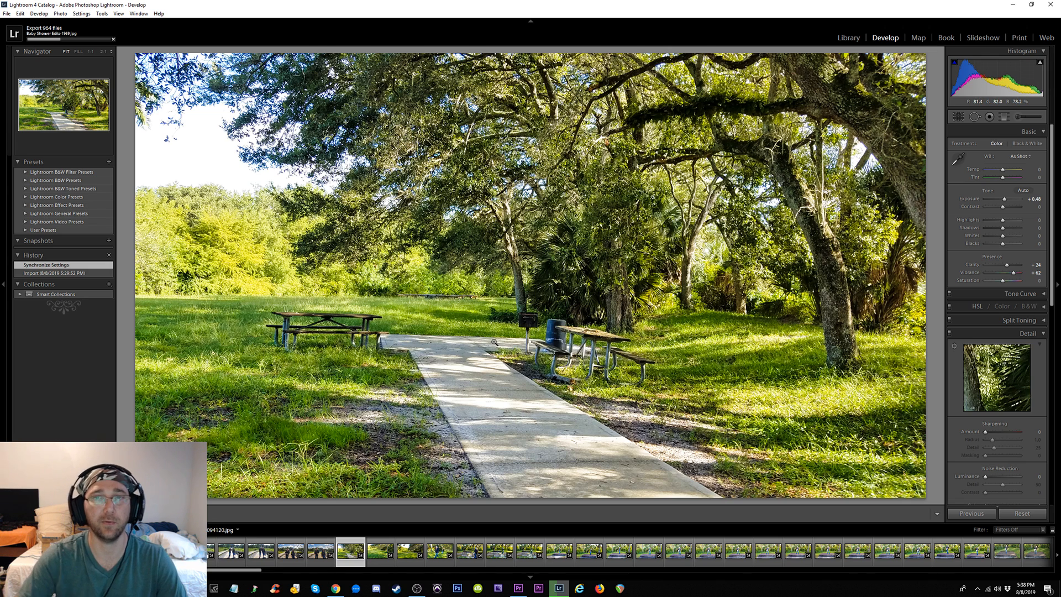
key("Right")
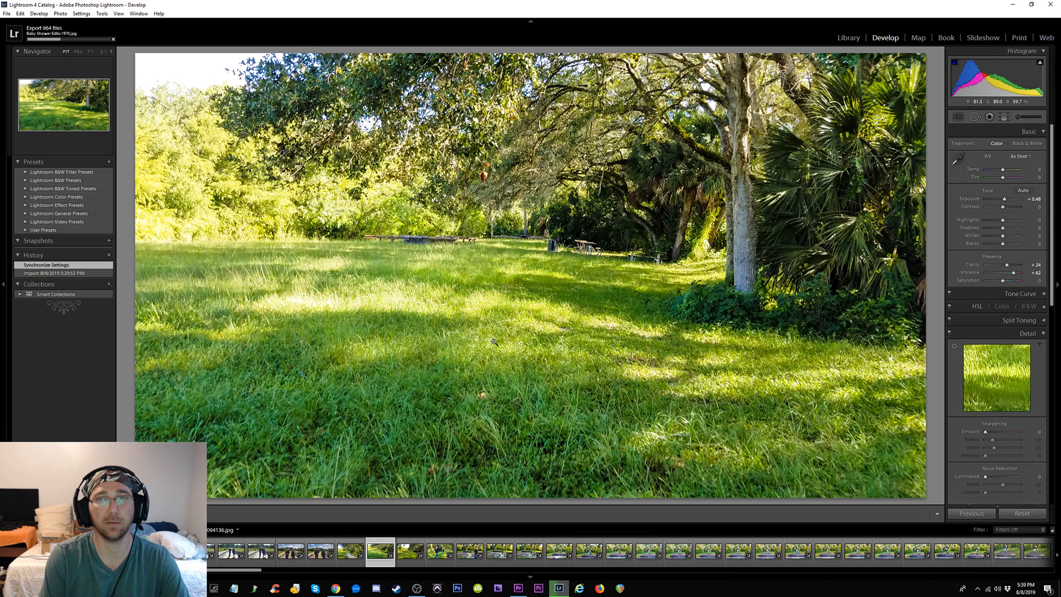
key("Right")
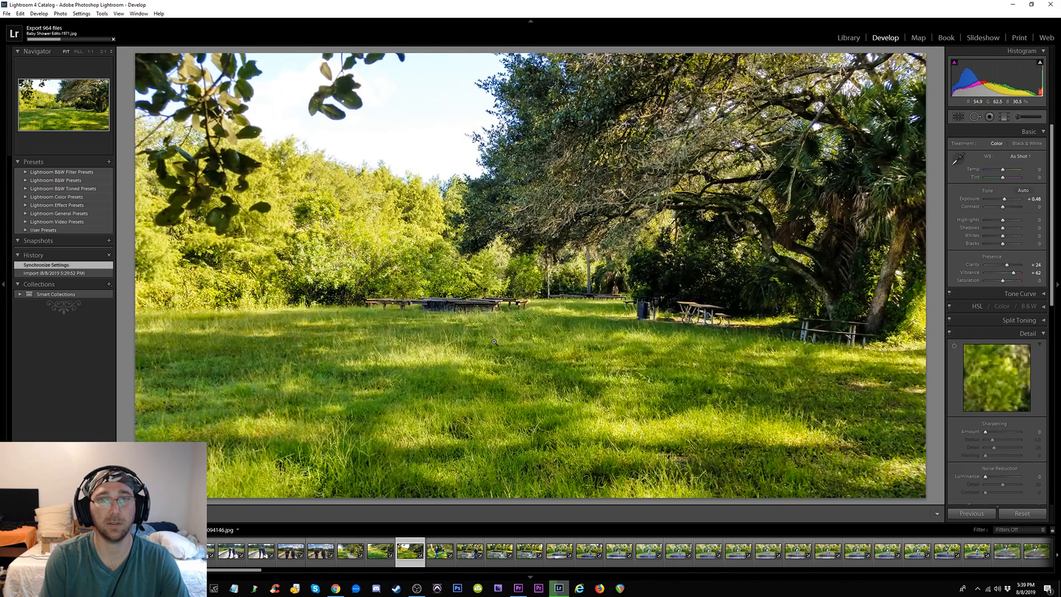
Compare the photo of the man and woman walking on the grass before and after, examining the woman in close-up, and return to the single-photo view
key("Right")
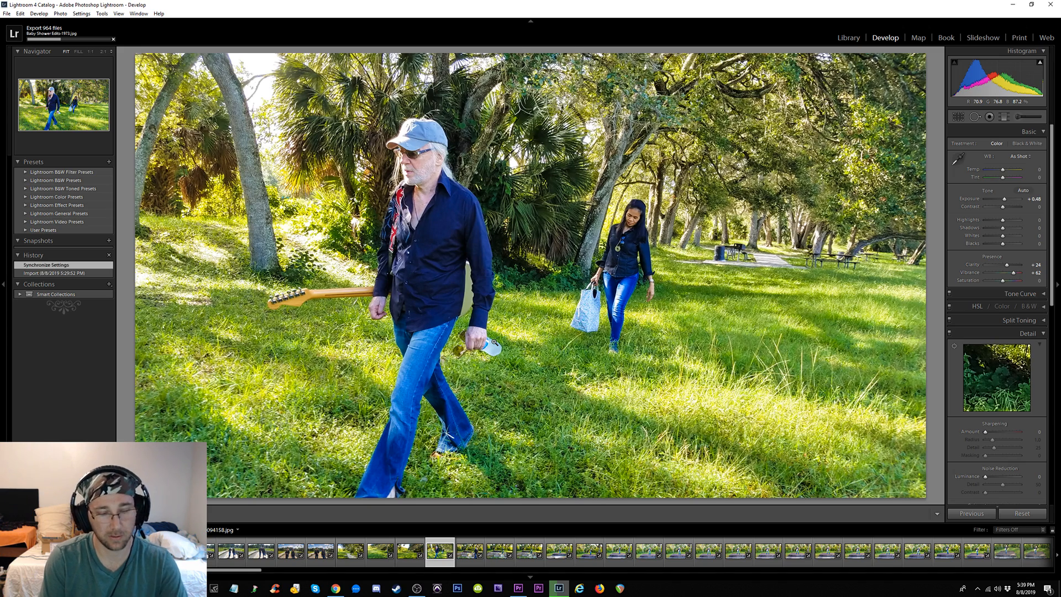
key("y")
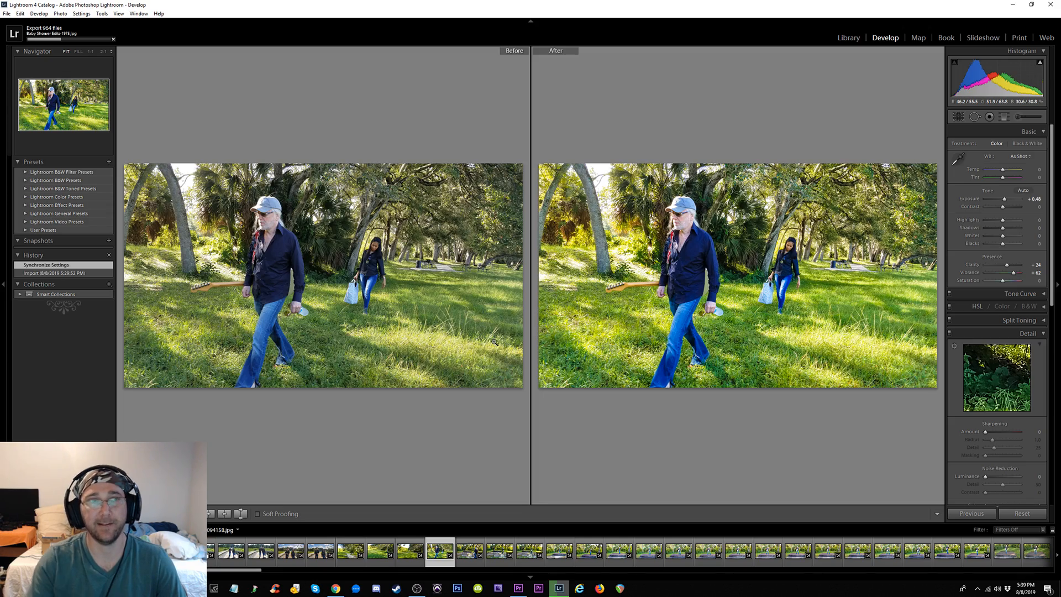
left_click(381, 255)
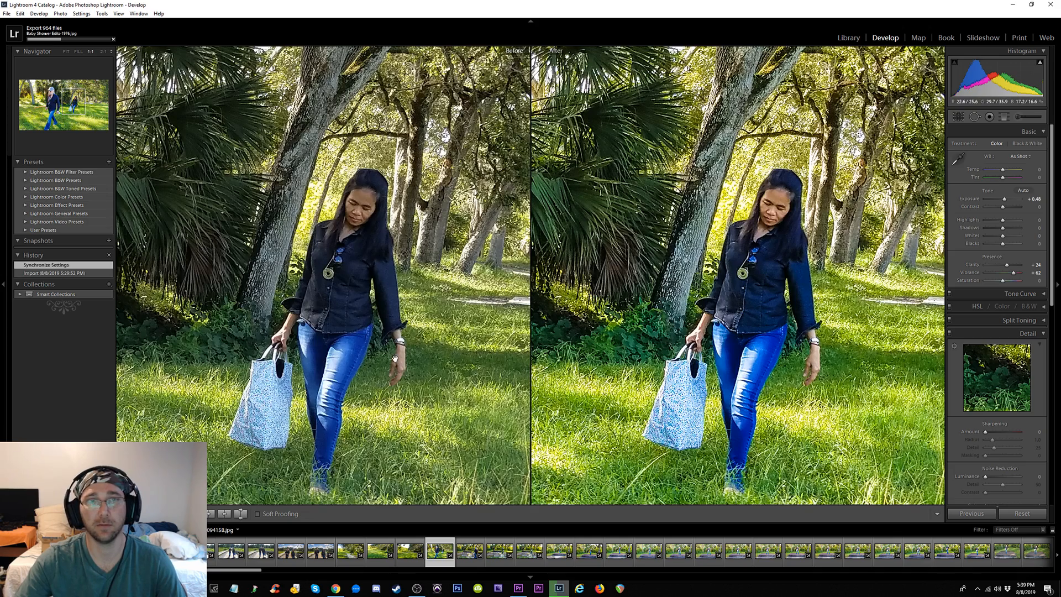
scroll(393, 329, "down", 1)
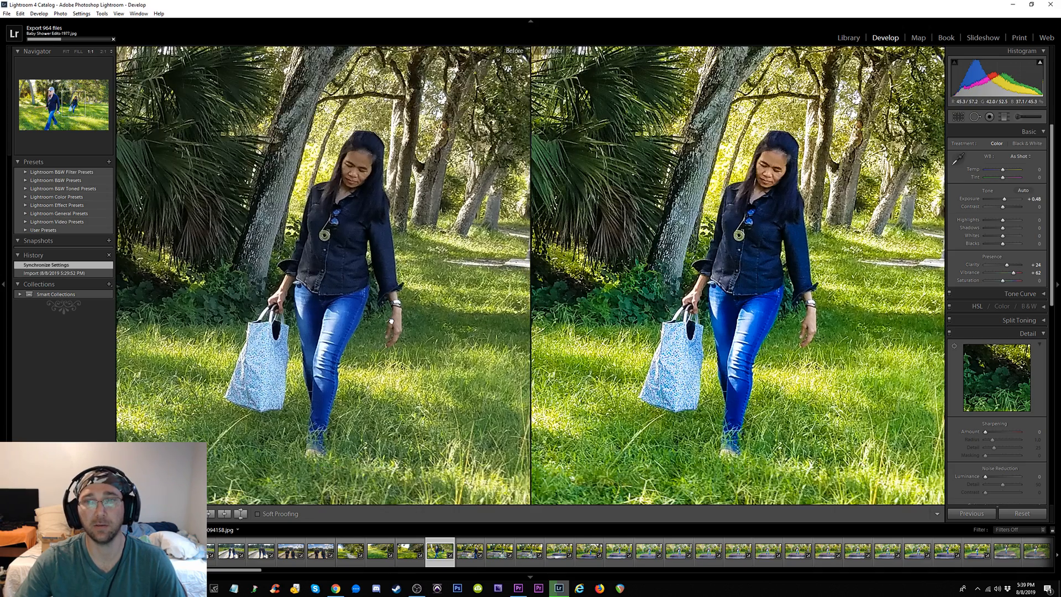
left_click(394, 255)
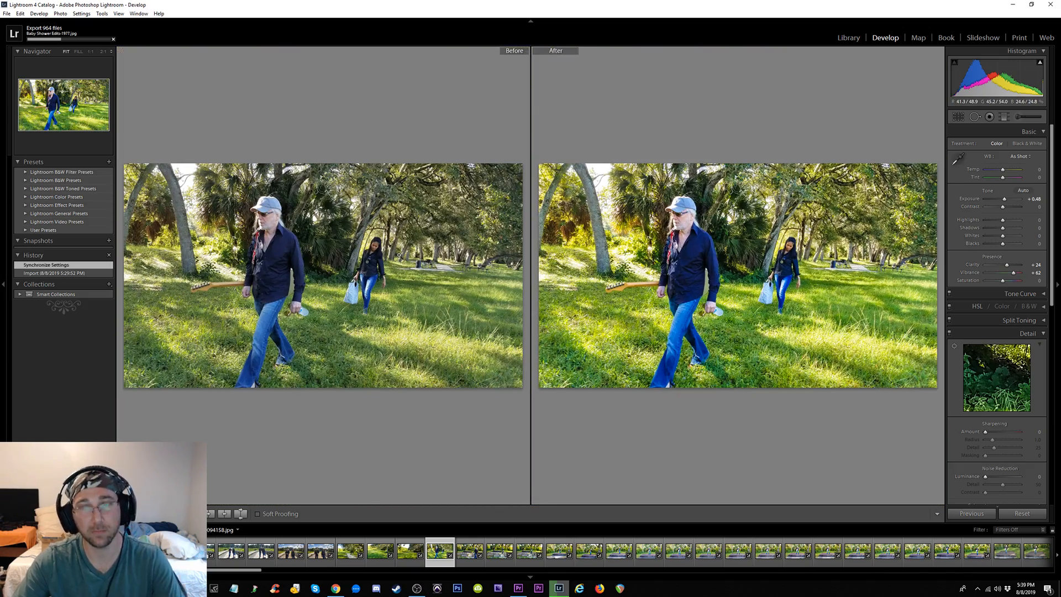
key("y")
Step forward through the wooden-bench photos to the one of the guitarist standing on the wooden stage
key("Right")
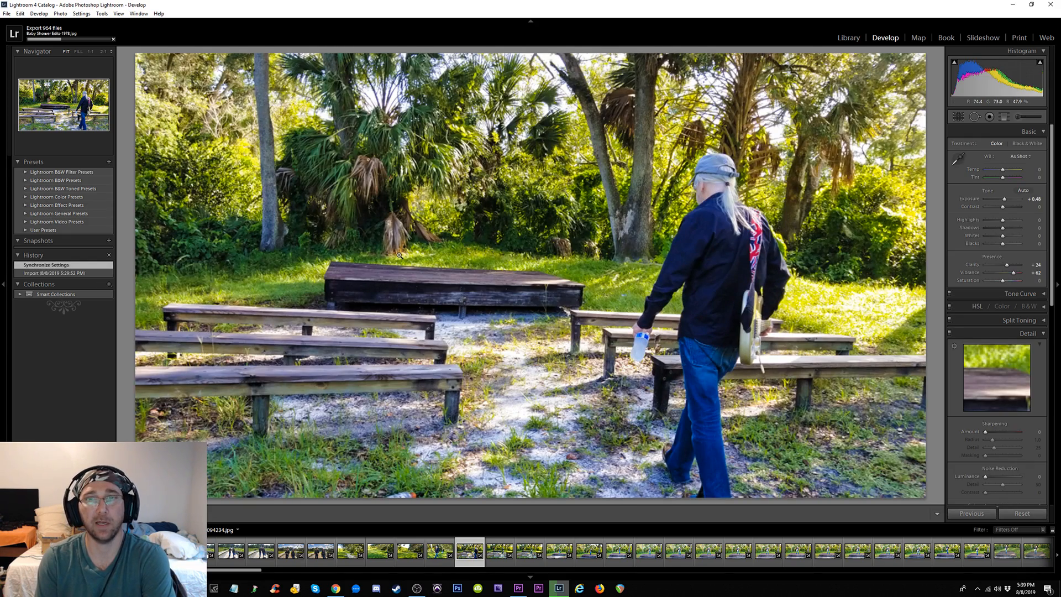
key("Right")
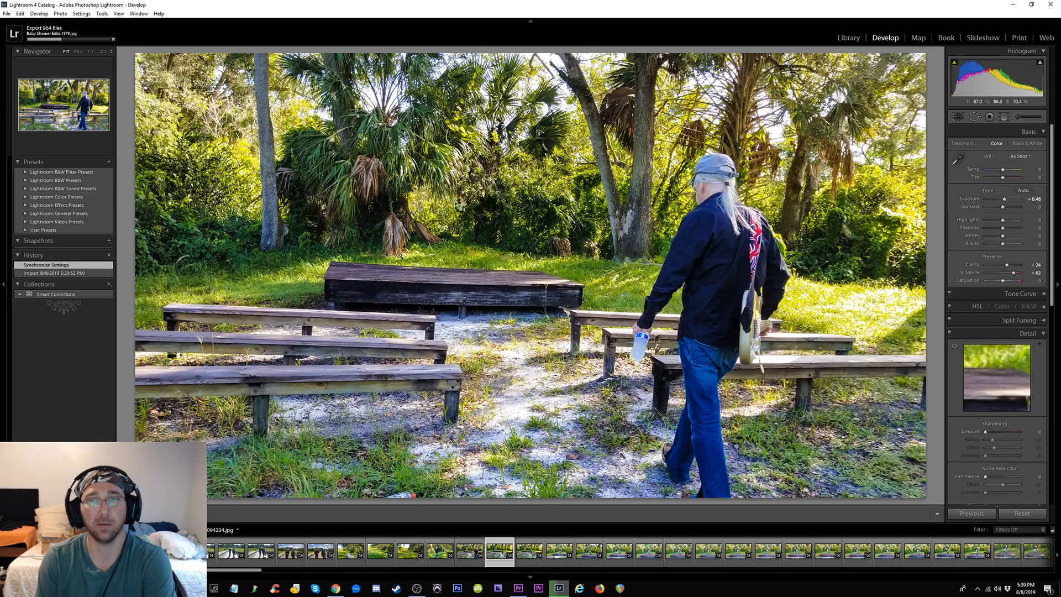
key("Right")
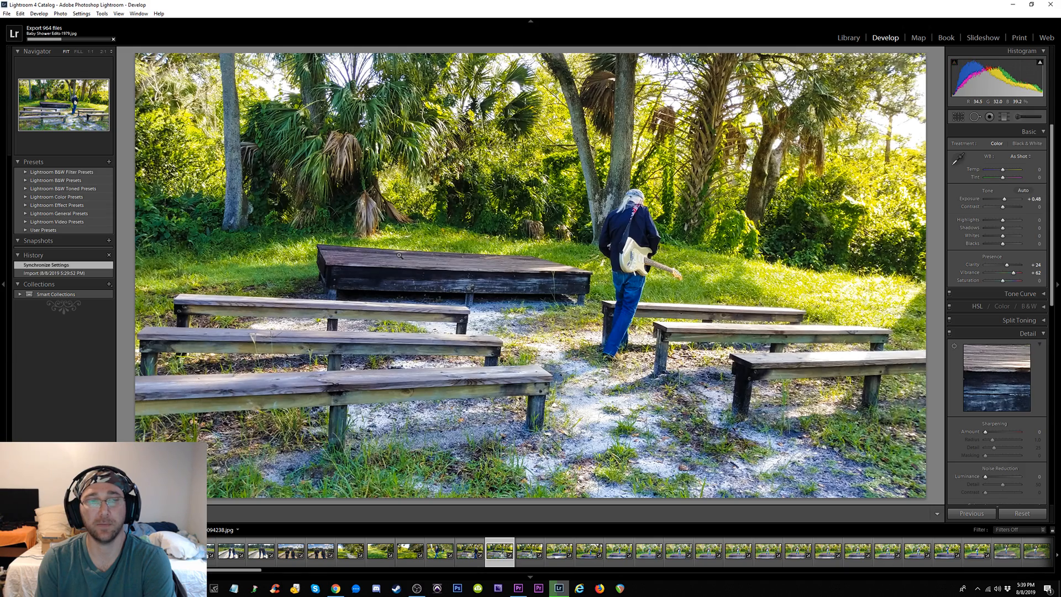
key("Right")
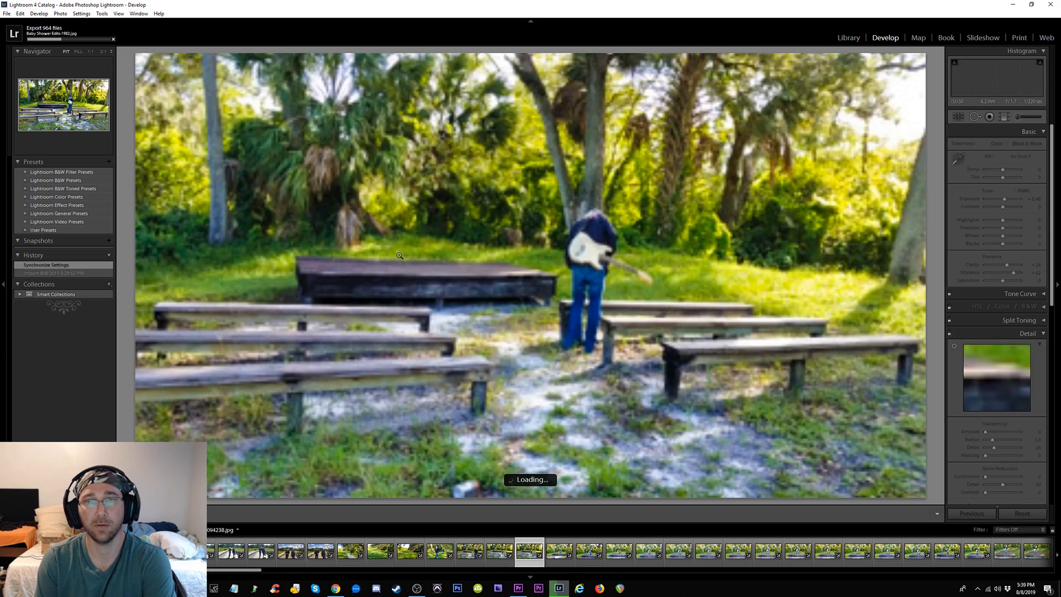
key("Right")
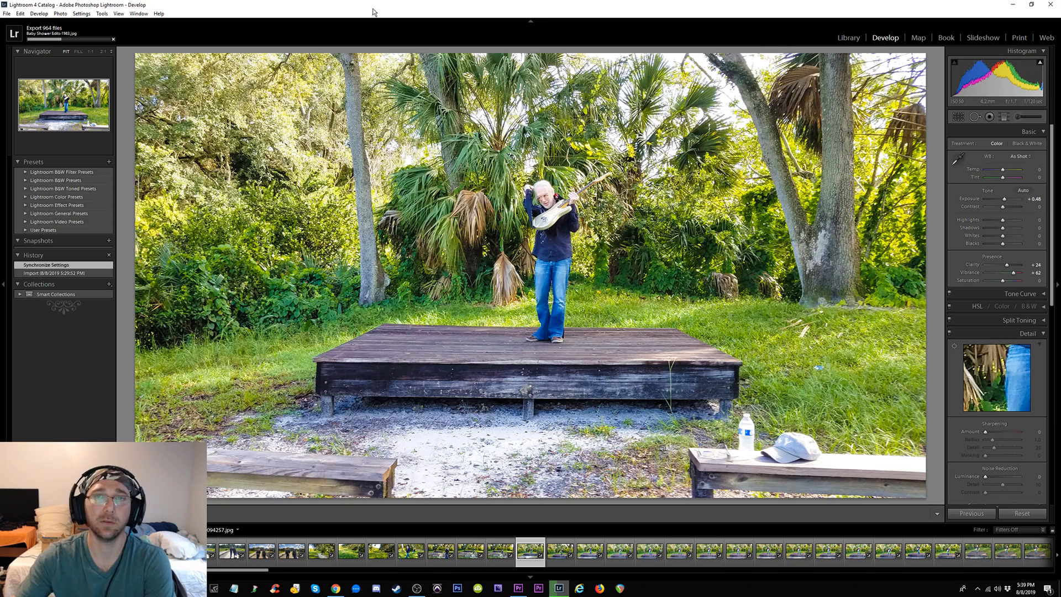
Lower the stage photo's Highlights to −100, checking the guitarist in close-up against the original
left_click(545, 201)
key("y")
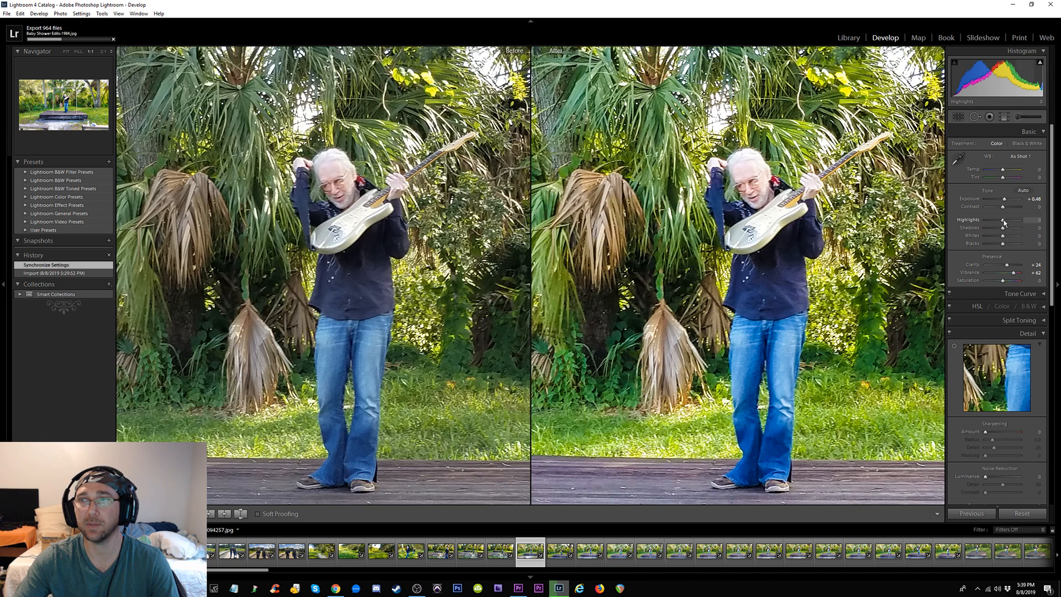
left_click_drag(1003, 220, 996, 222)
key("y")
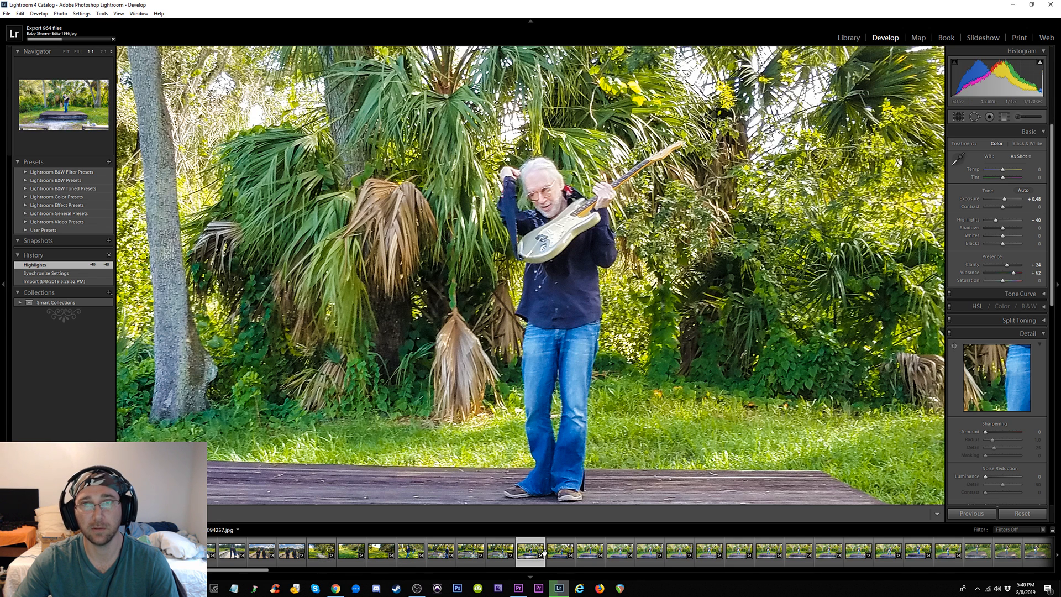
left_click_drag(999, 222, 985, 220)
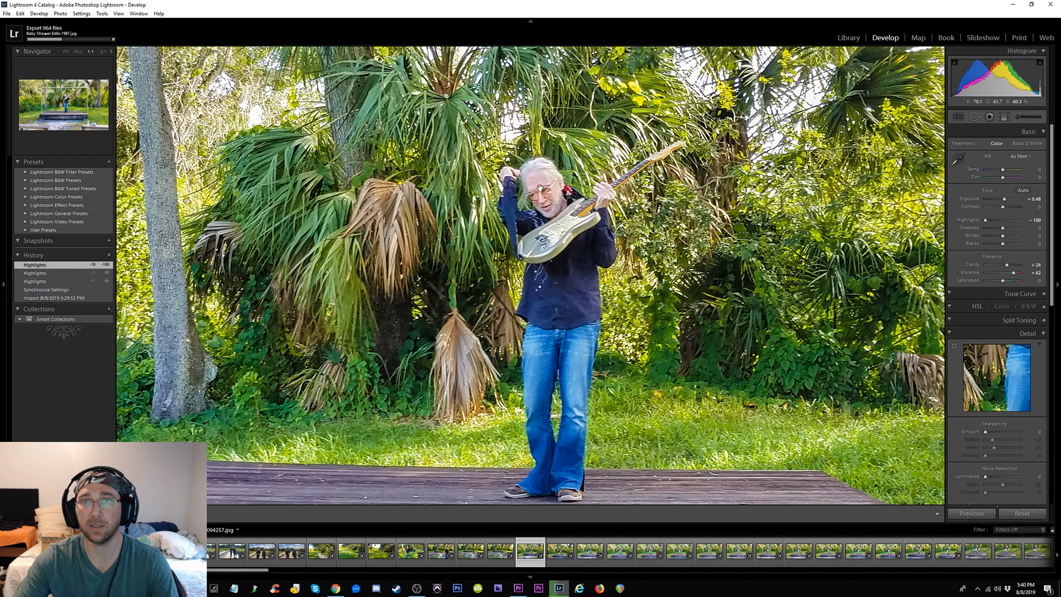
key("y")
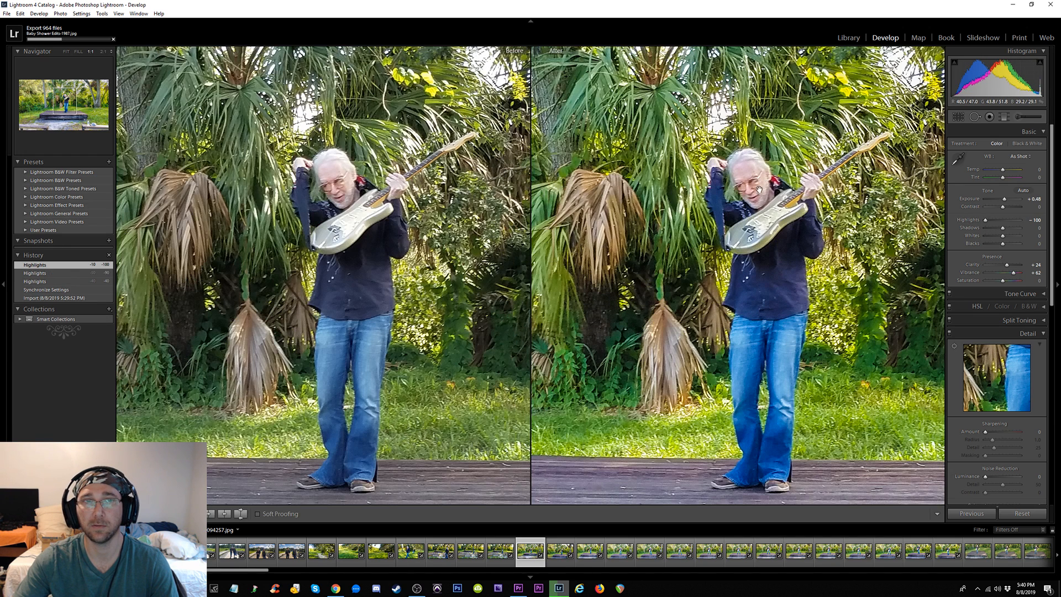
key("y")
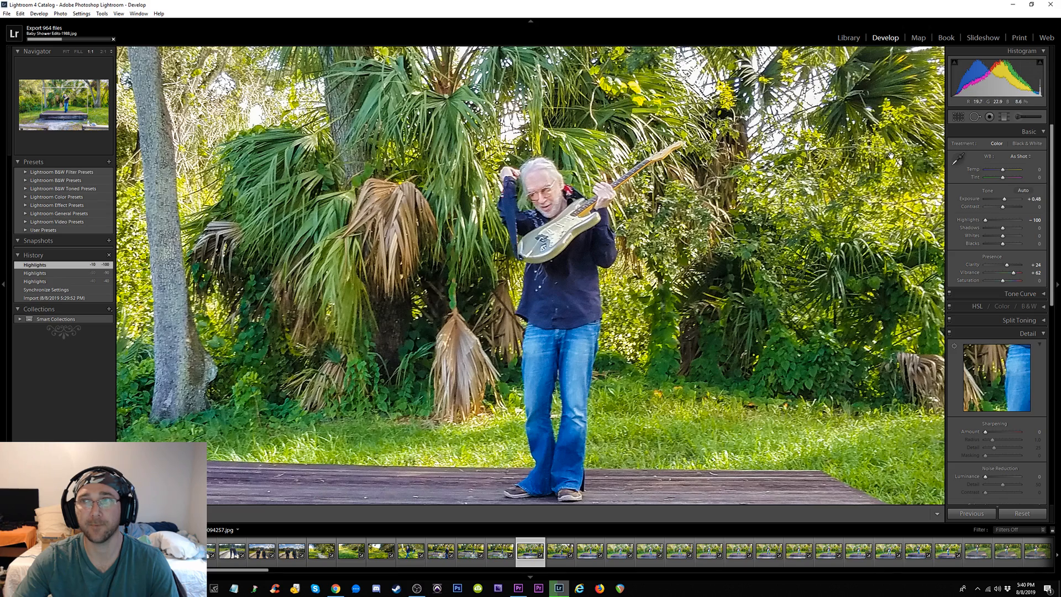
Warm the stage photo's white balance to Temp +24, compare it with the original, and return to the whole-photo view
left_click_drag(1005, 172, 1008, 173)
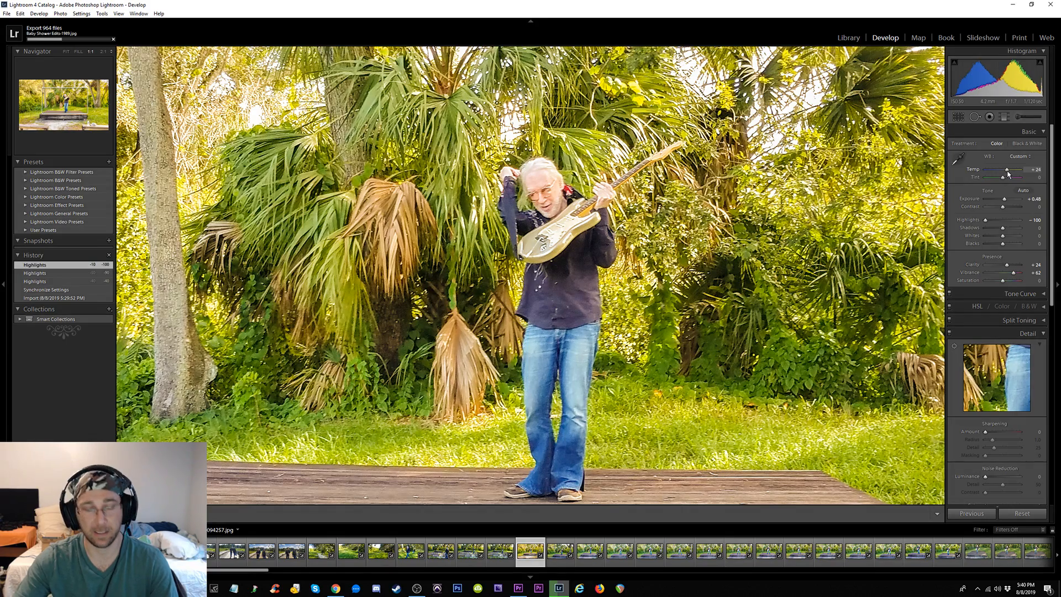
key("y")
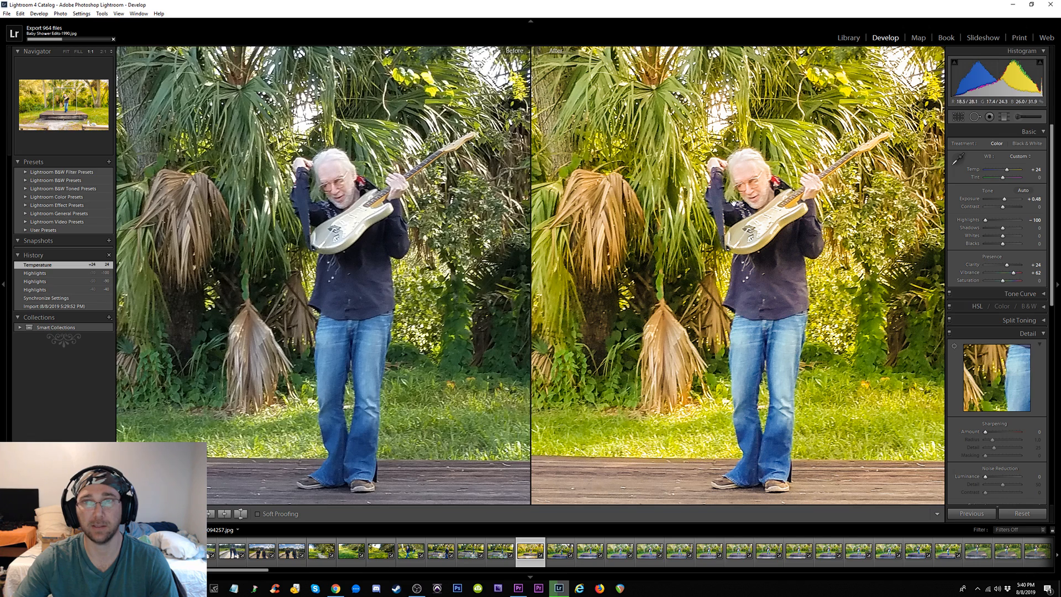
key("y")
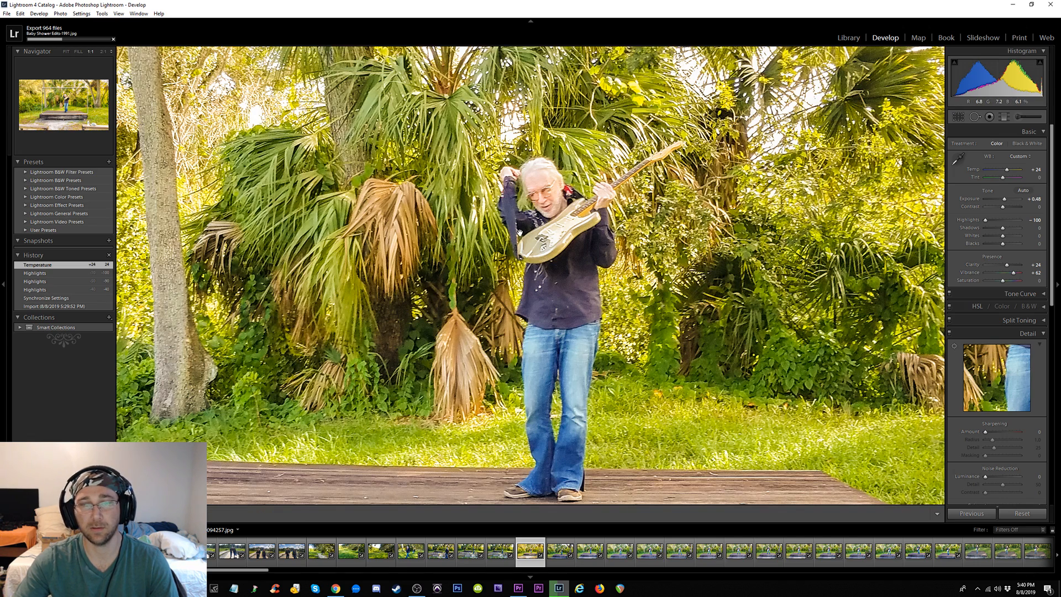
left_click(66, 51)
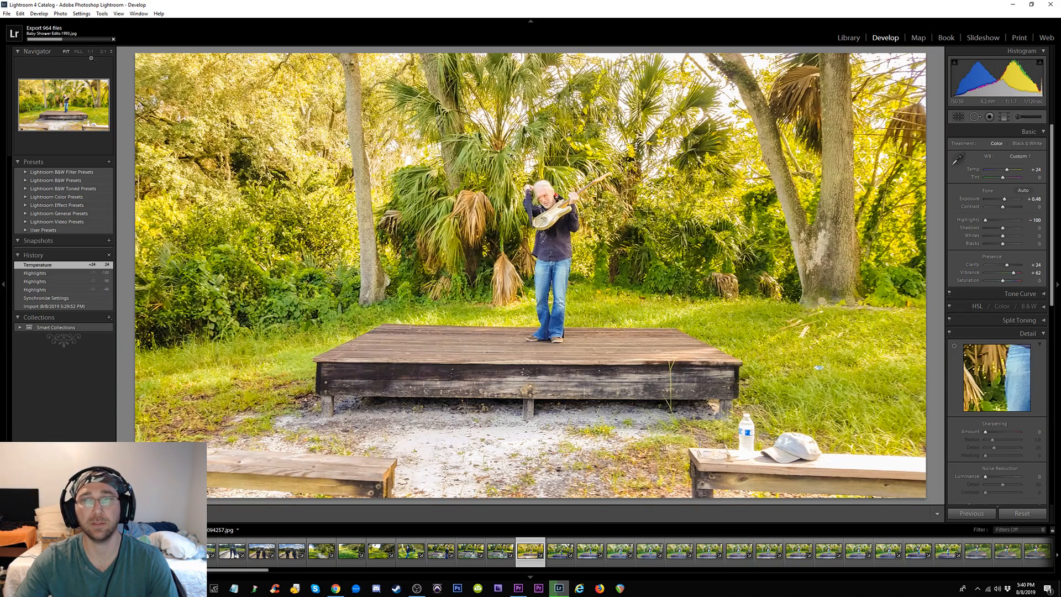
Check the warmed stage photo against the photos before and after it in the series, ending on the stage photo
key("Left")
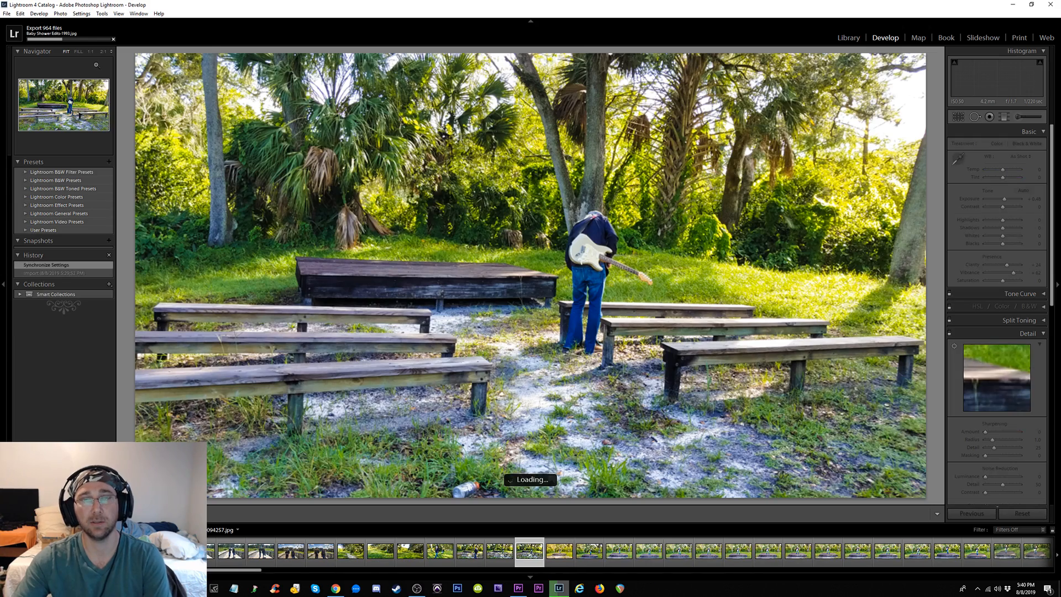
key("Right")
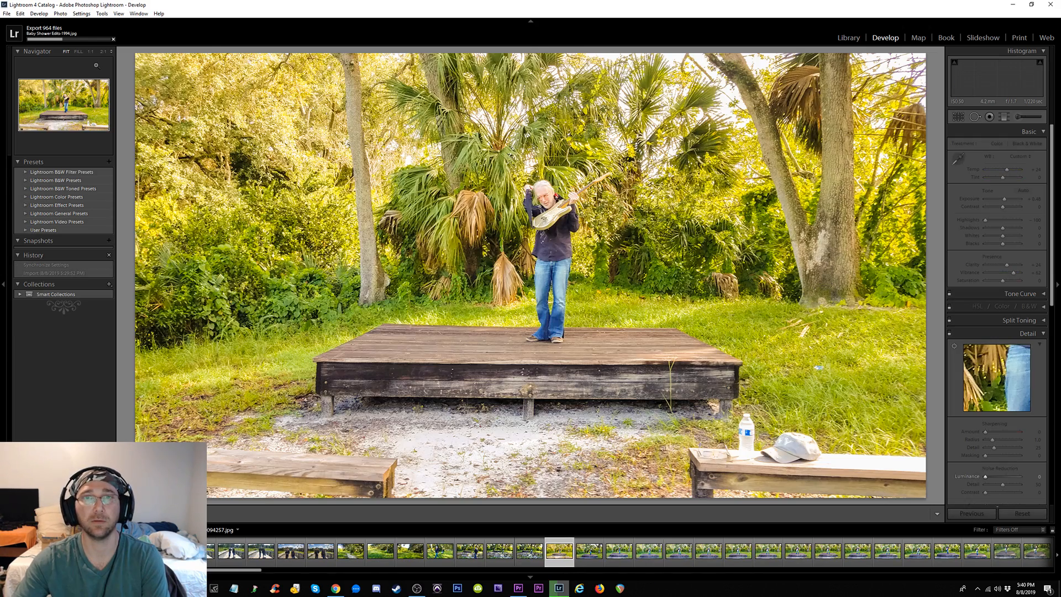
key("Right")
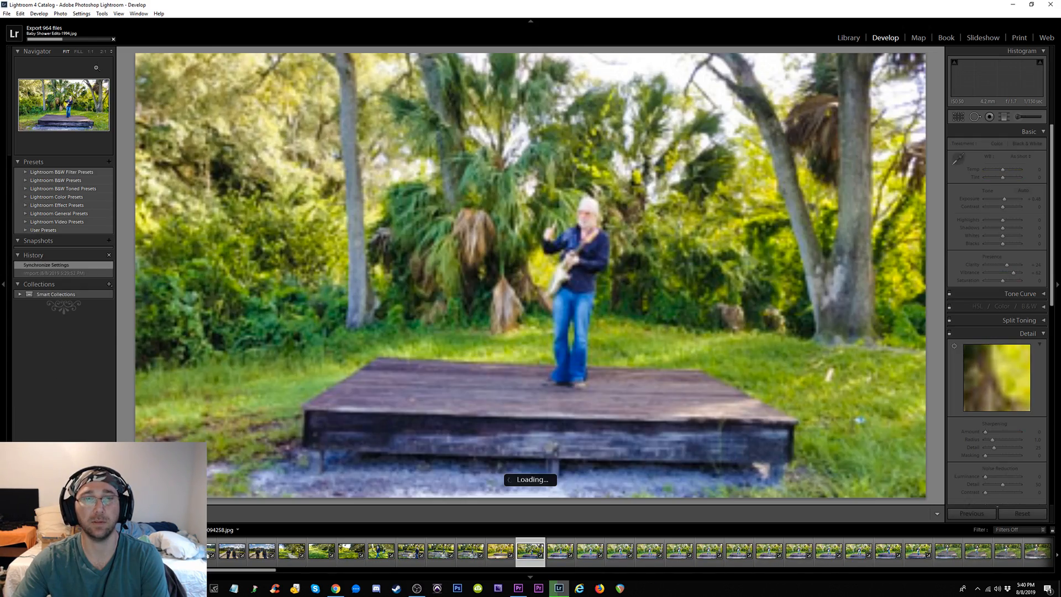
key("Right")
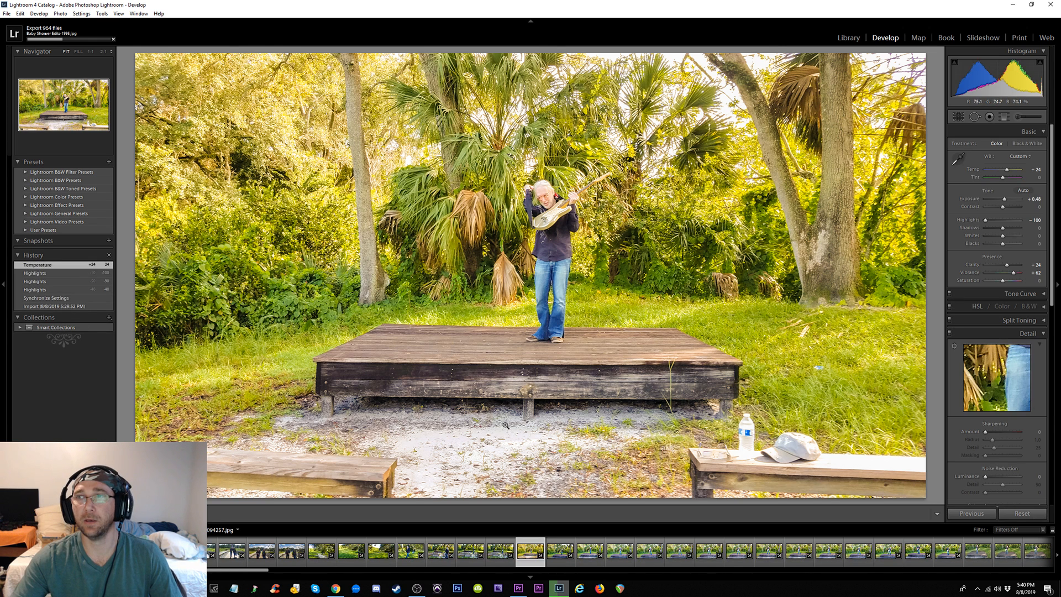
Set the stage photo's Contrast to +52 and Vibrance to +45, and try Highlights at 0 before restoring −100
left_click_drag(1003, 206, 1011, 208)
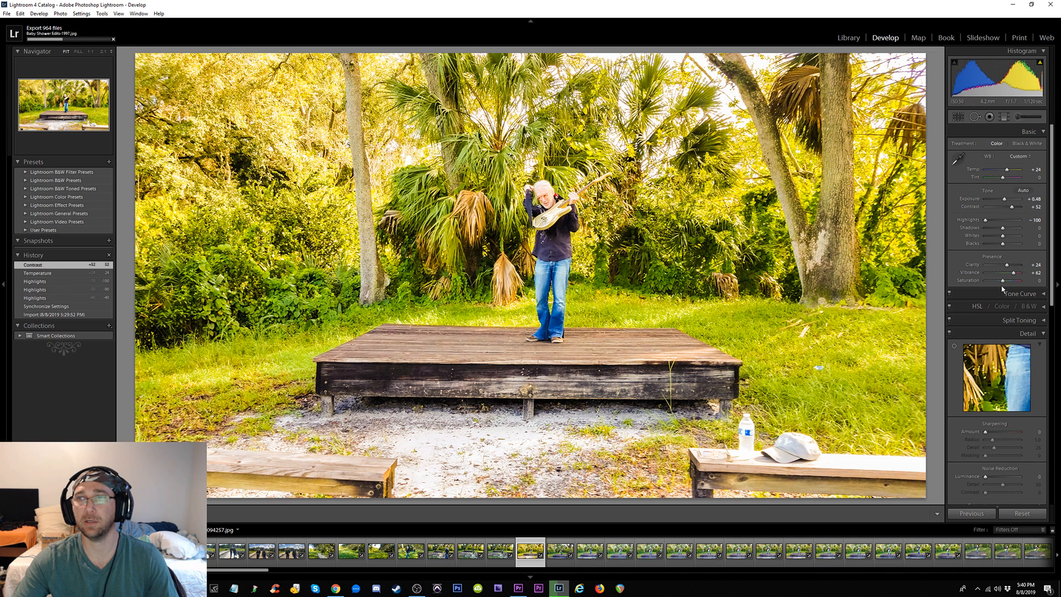
left_click_drag(1013, 272, 1012, 275)
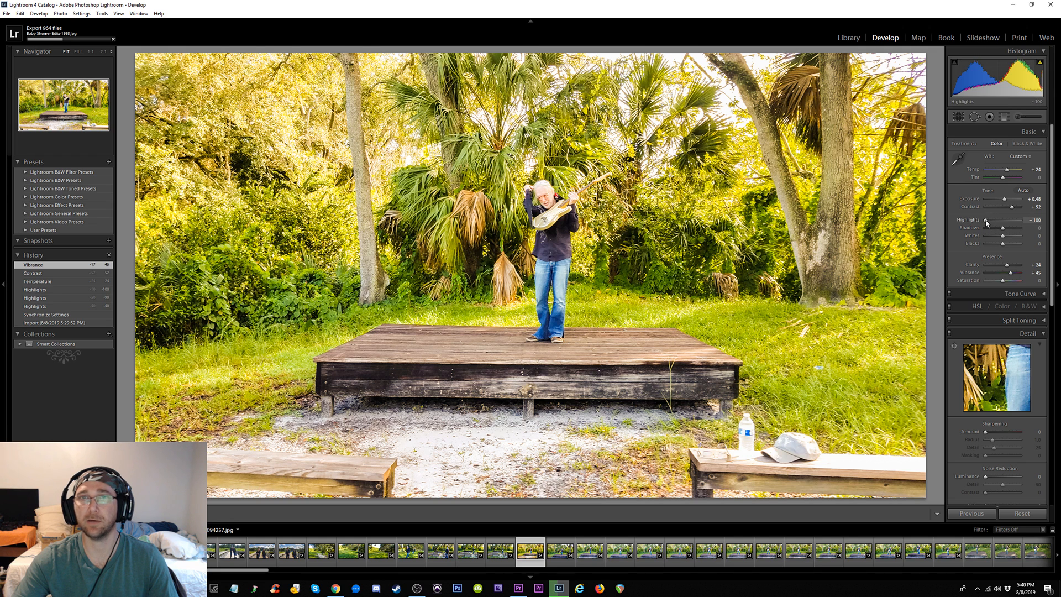
left_click_drag(987, 223, 1003, 225)
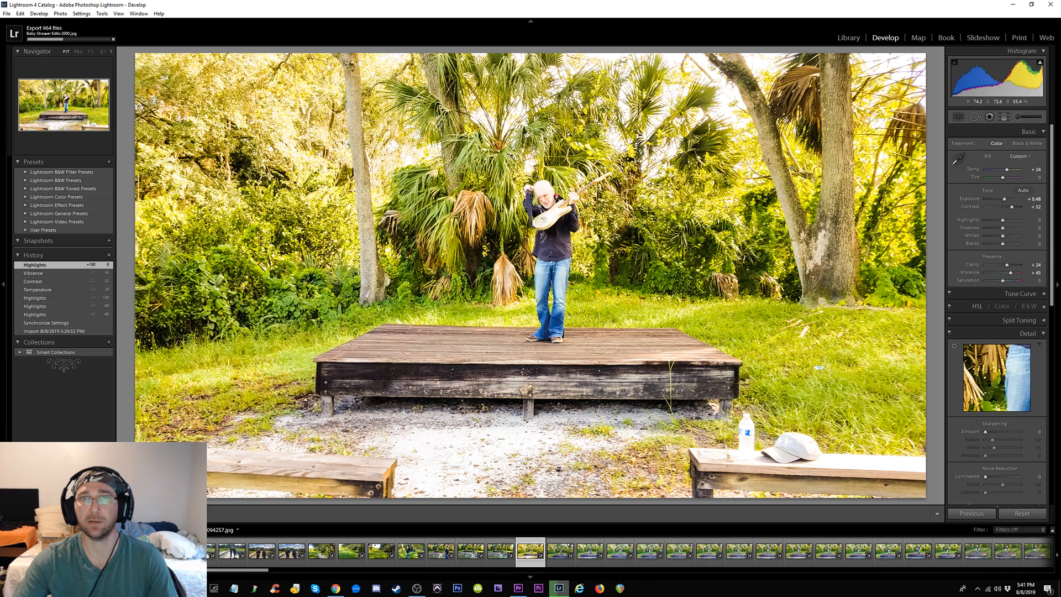
left_click_drag(1003, 223, 984, 224)
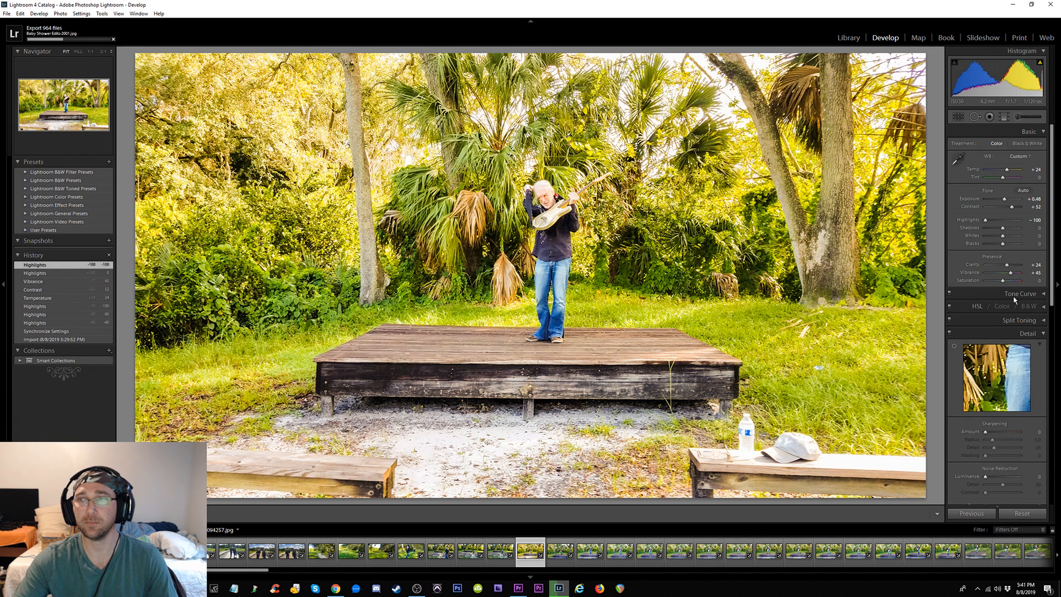
Sharpen the stage photo with Amount 46, Radius 2.2 and Detail 14, previewing the radius and detail effects in greyscale
scroll(998, 332, "down", 3)
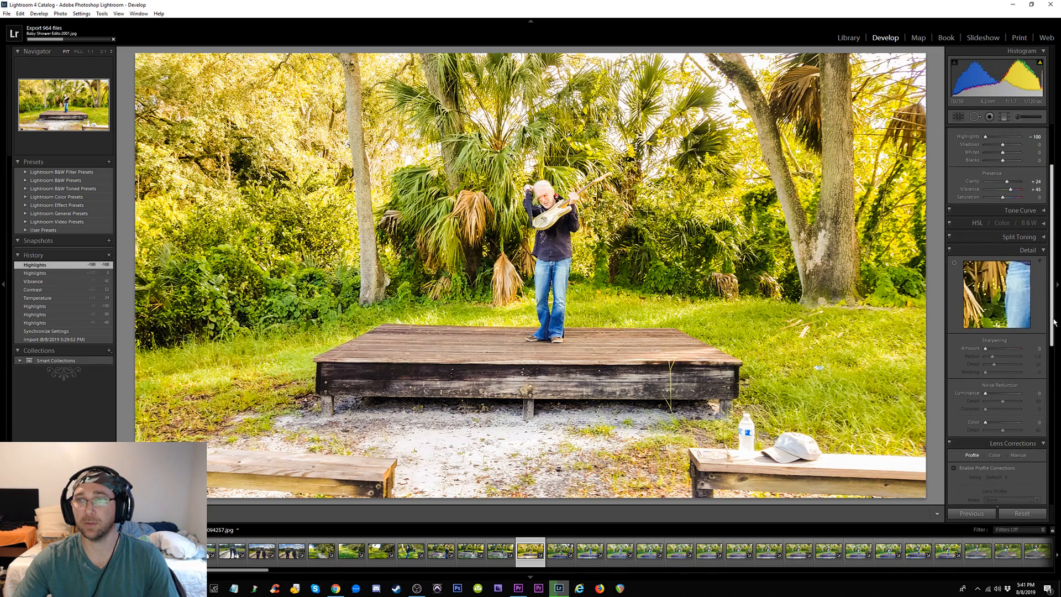
left_click_drag(996, 344, 994, 347)
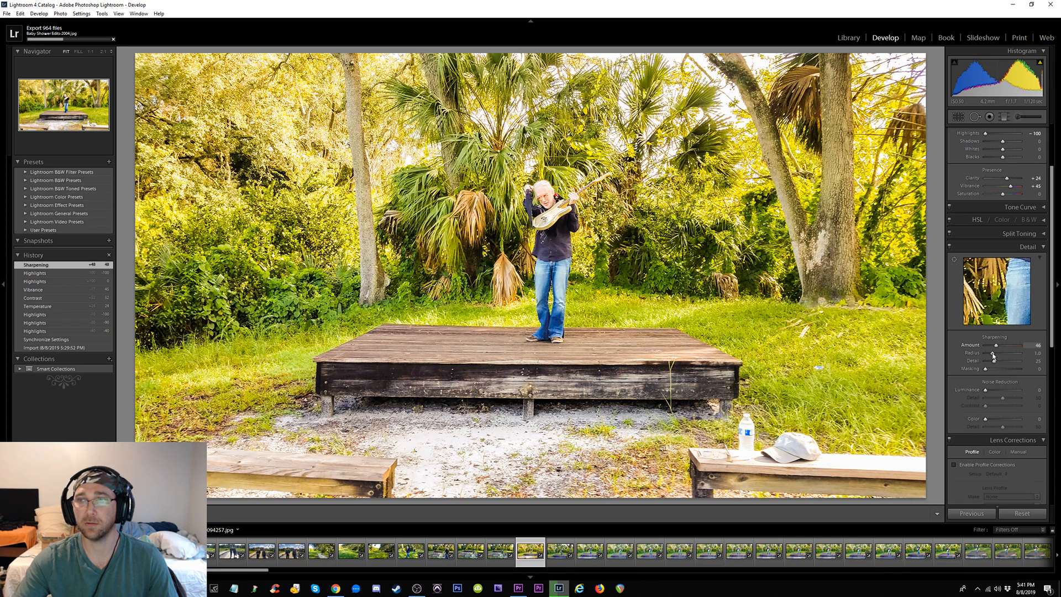
mouse_move(993, 355)
left_mouse_down()
mouse_move(1015, 355)
mouse_move(992, 365)
left_mouse_up()
left_click(993, 353, "alt")
left_click(994, 362, "alt")
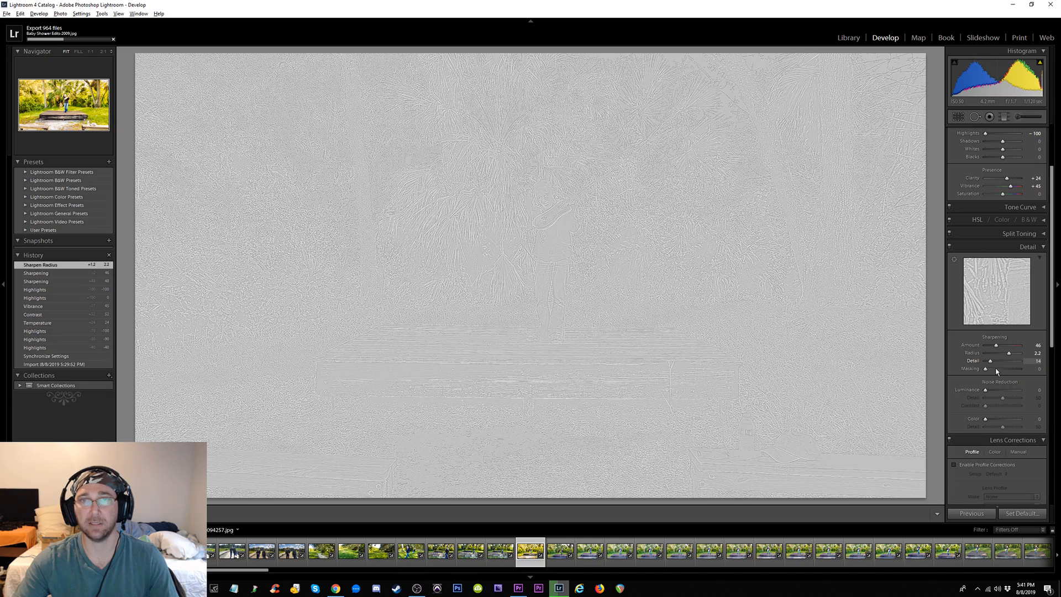
Set the sharpening Masking to 71 using the mask preview, and the Luminance noise reduction to 30
mouse_move(998, 371)
left_mouse_down()
mouse_move(990, 369)
mouse_move(1015, 373)
left_mouse_up()
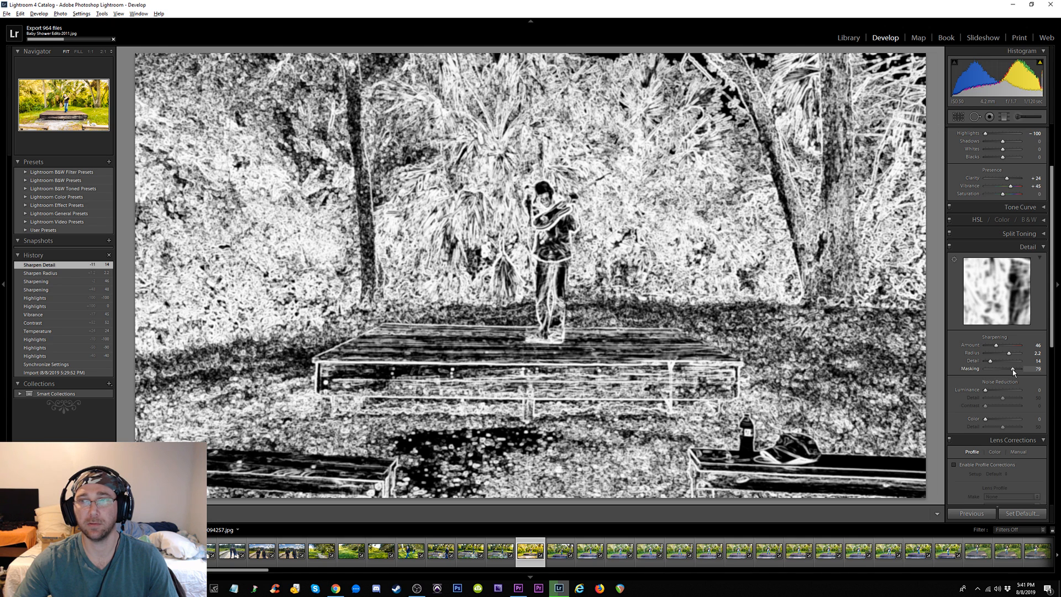
left_click_drag(1013, 369, 997, 393)
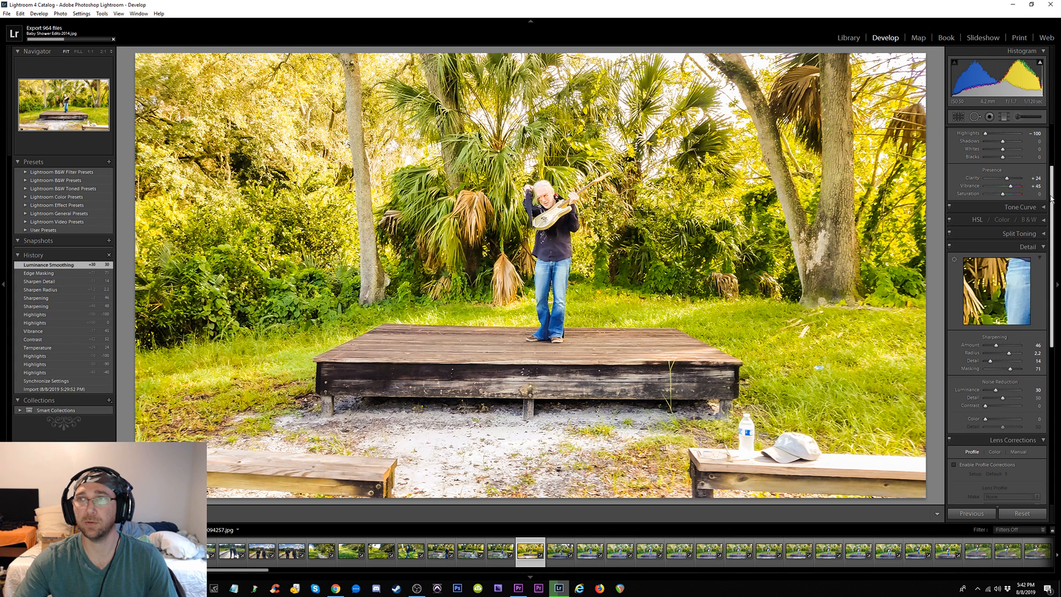
Try a cooler white balance on the stage photo, and settle on Temp +17
scroll(1052, 166, "up", 3)
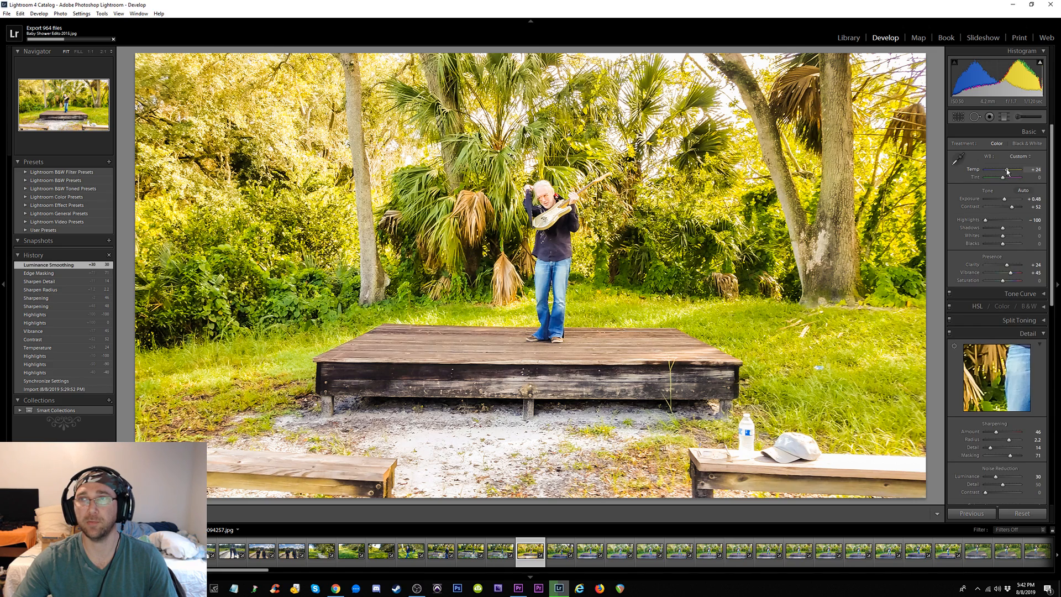
left_click_drag(1007, 171, 1000, 175)
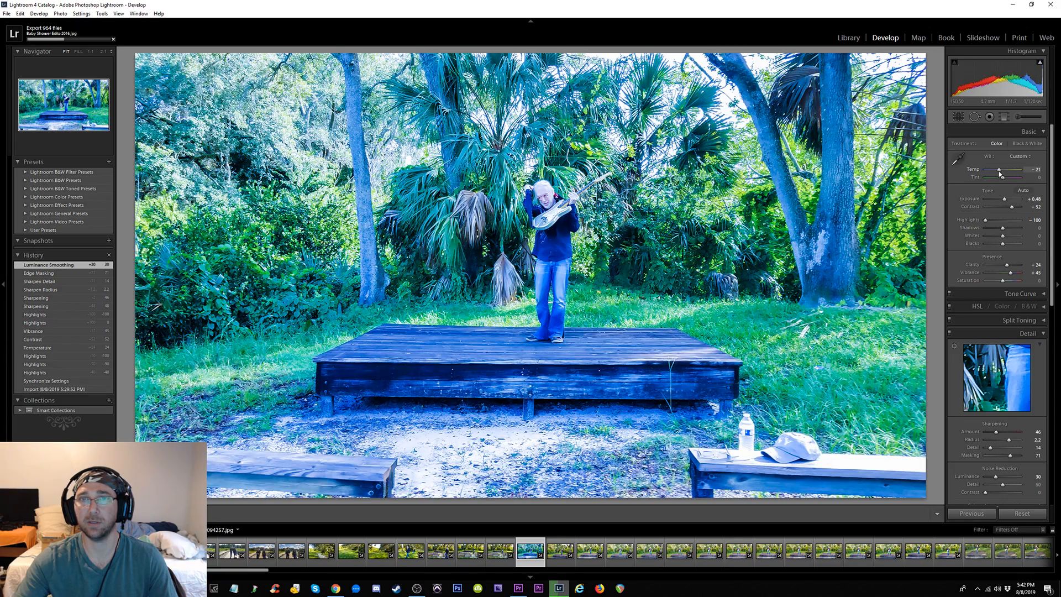
left_click(1006, 171)
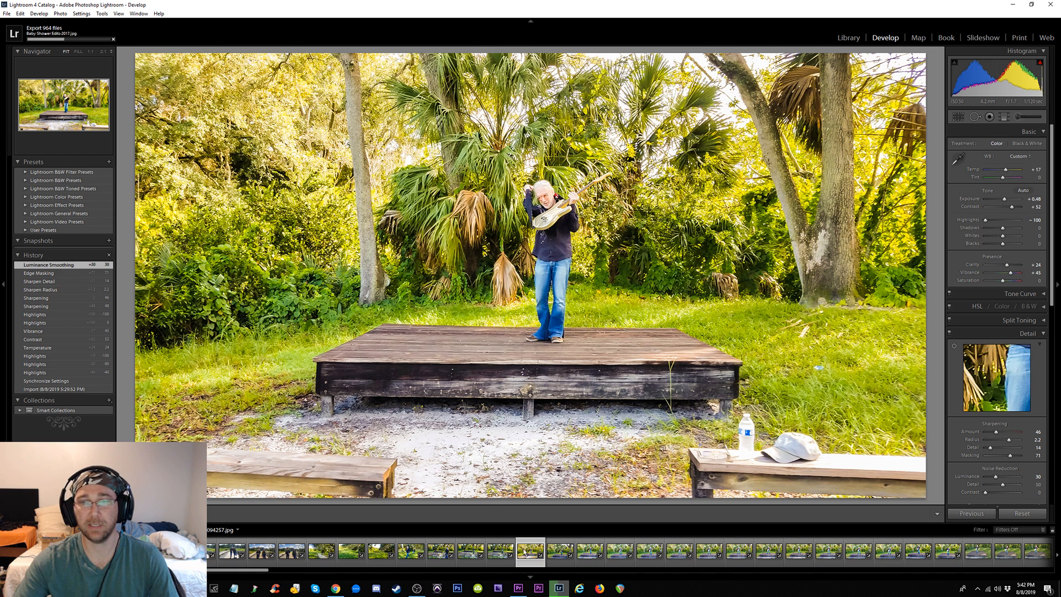
Synchronize the stage photo's develop settings to the preceding park photos, back to the picnic-table path shot, keeping the preselected setting groups
left_click(313, 552, "shift")
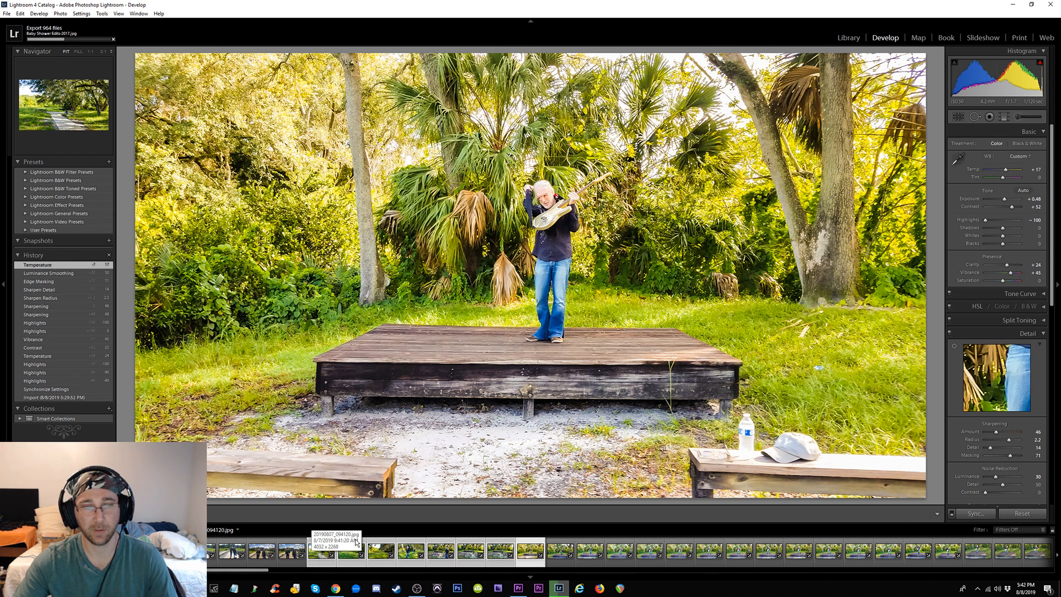
left_click(975, 514)
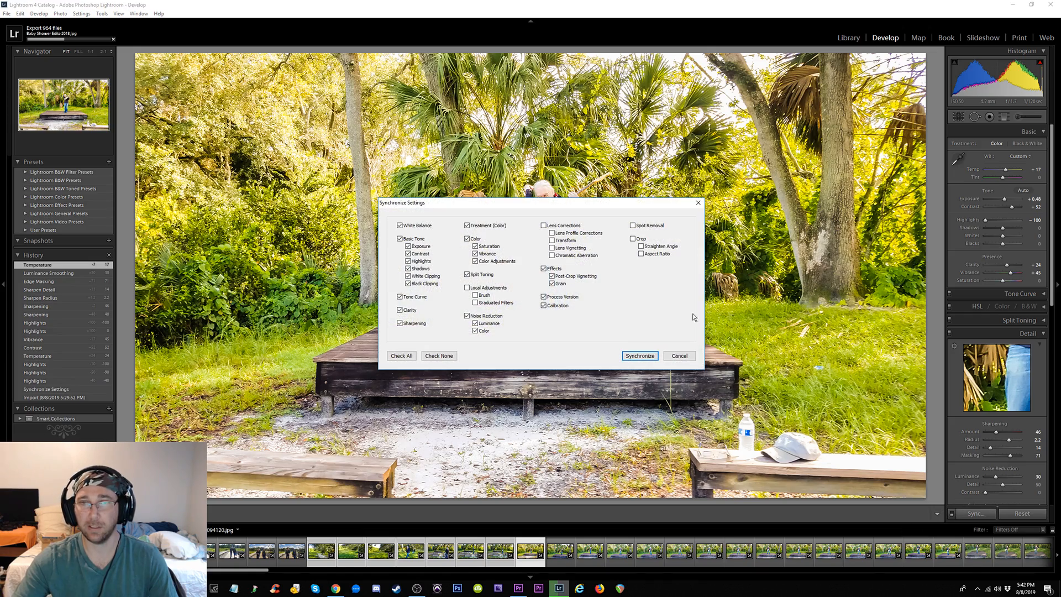
left_click(641, 356)
Review the synchronized look photo by photo, from the boardwalk shot through the park and bench shots to the stage photo
left_click(292, 551)
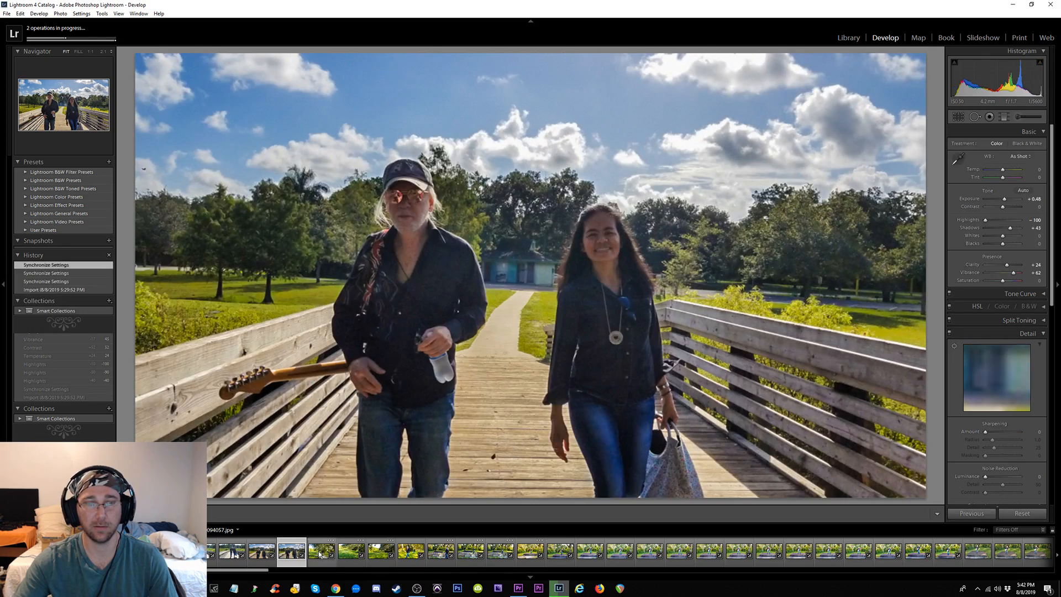
left_click(319, 553)
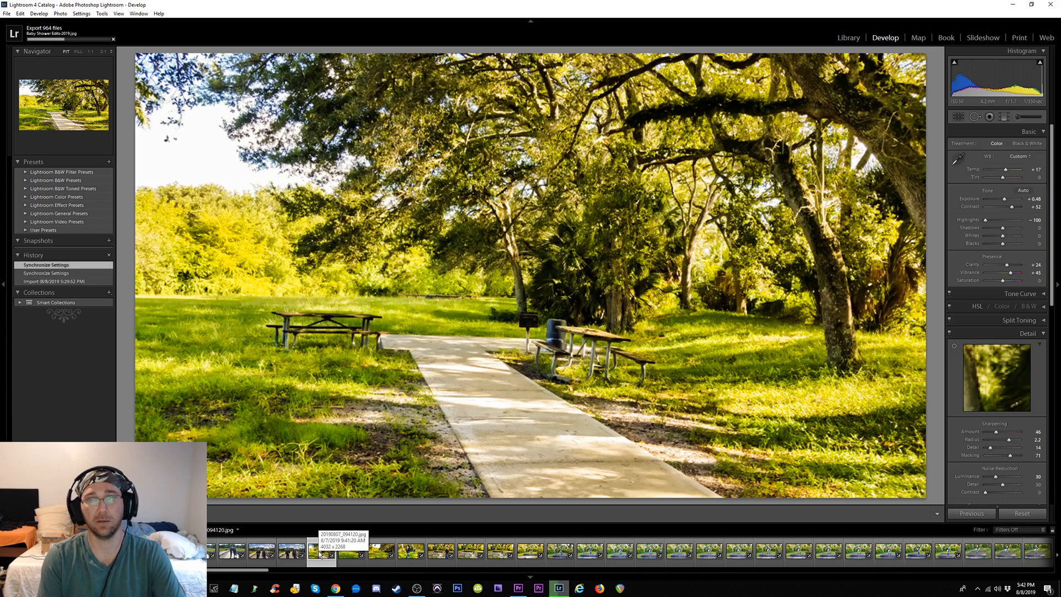
key("Right")
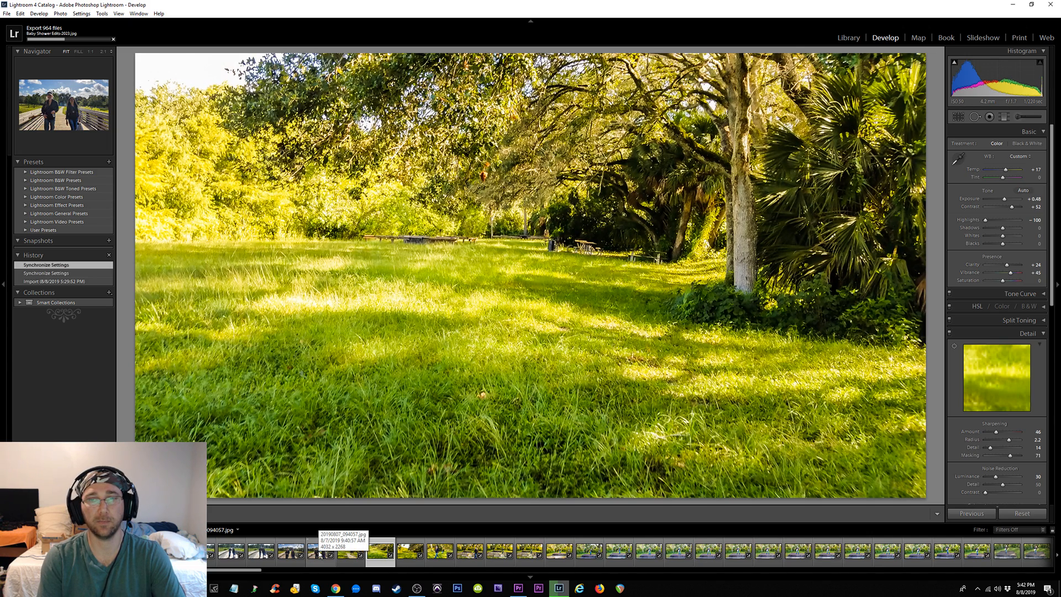
key("Right")
key("Right")
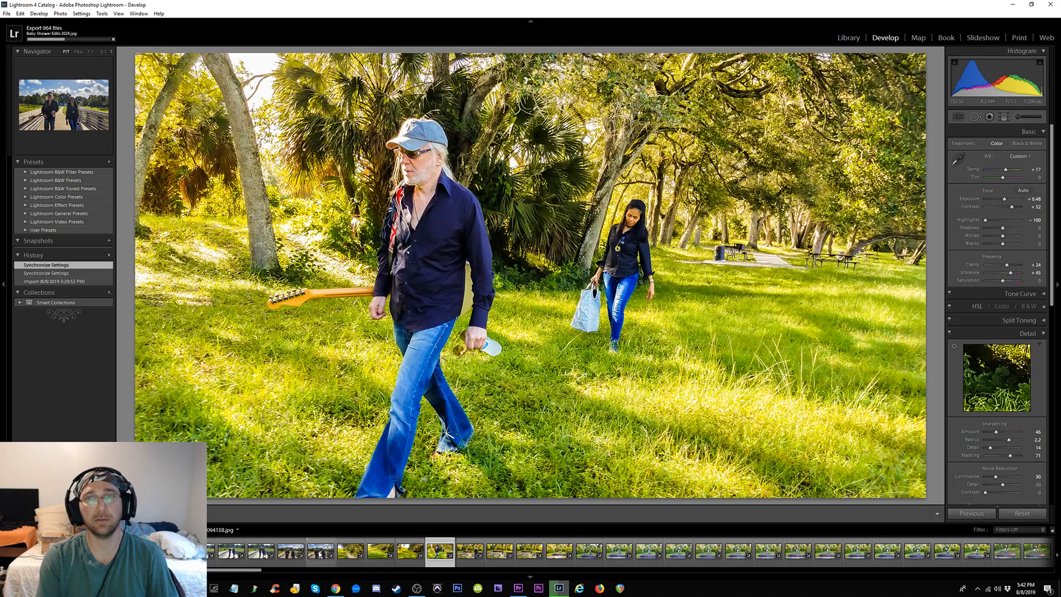
key("Right")
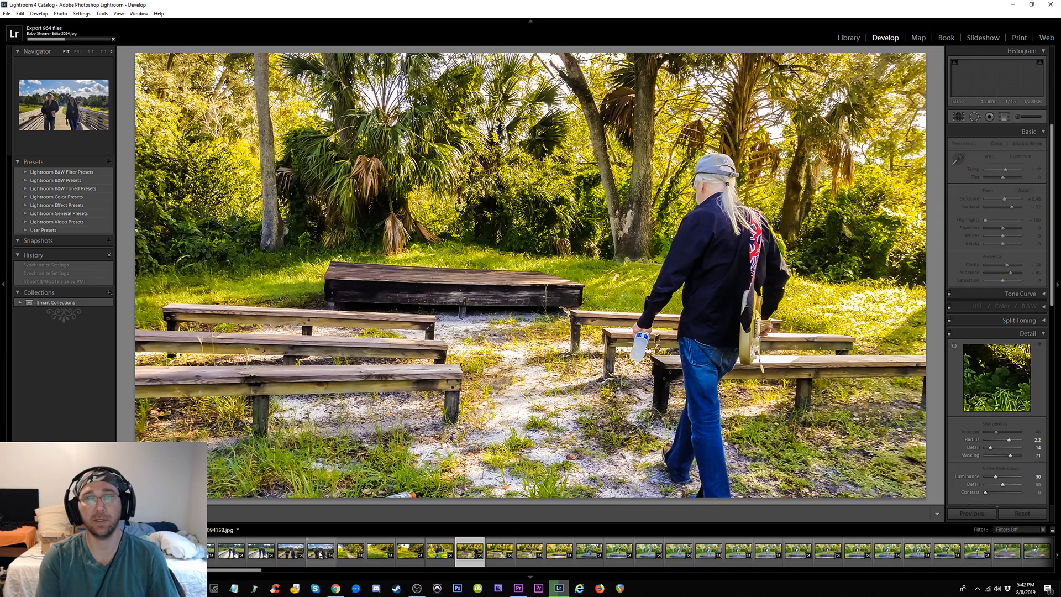
key("Right")
key("Right")
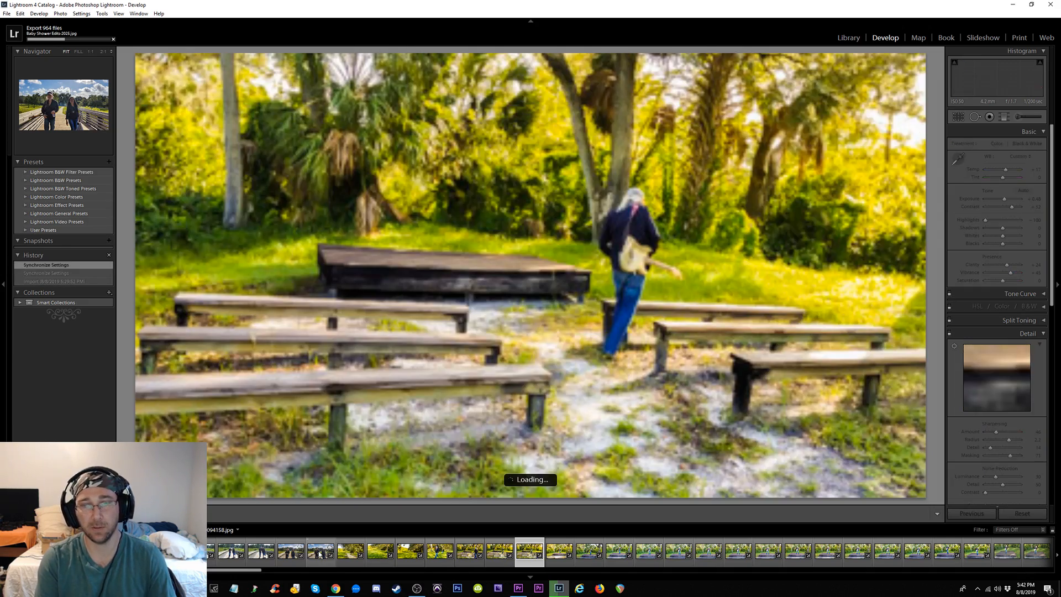
key("Right")
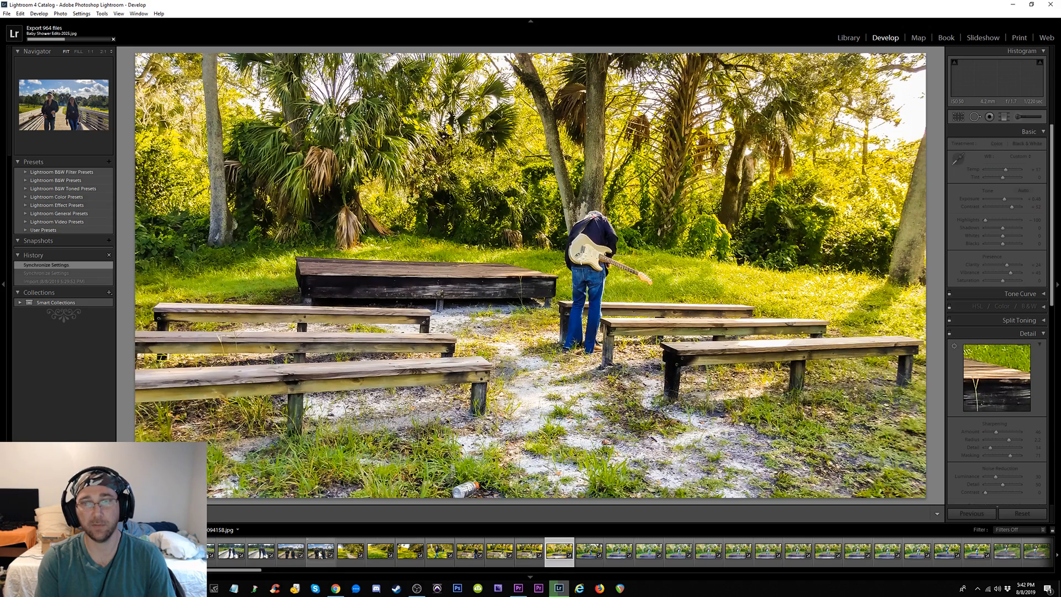
key("Right")
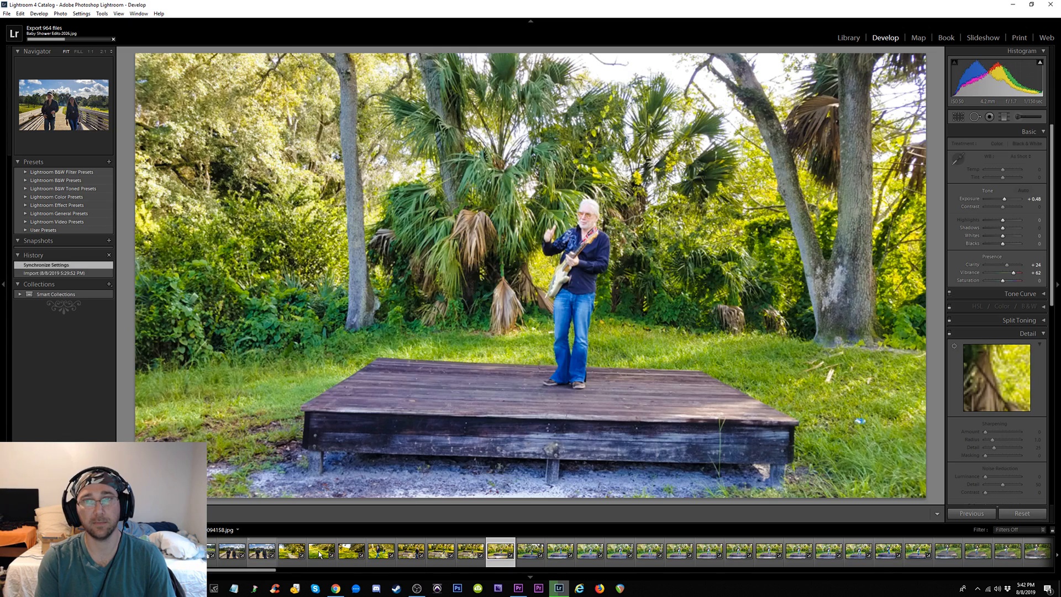
key("Right")
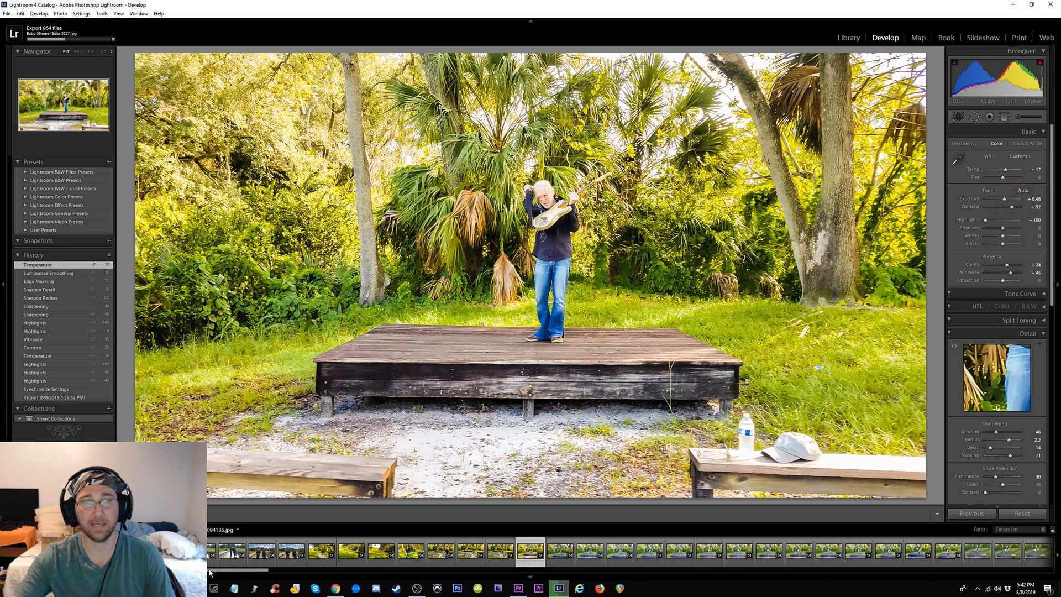
Extend the selection from the stage photo across the following similar shots and synchronize its develop settings to them
left_click_drag(211, 570, 356, 578)
left_click(538, 556, "shift")
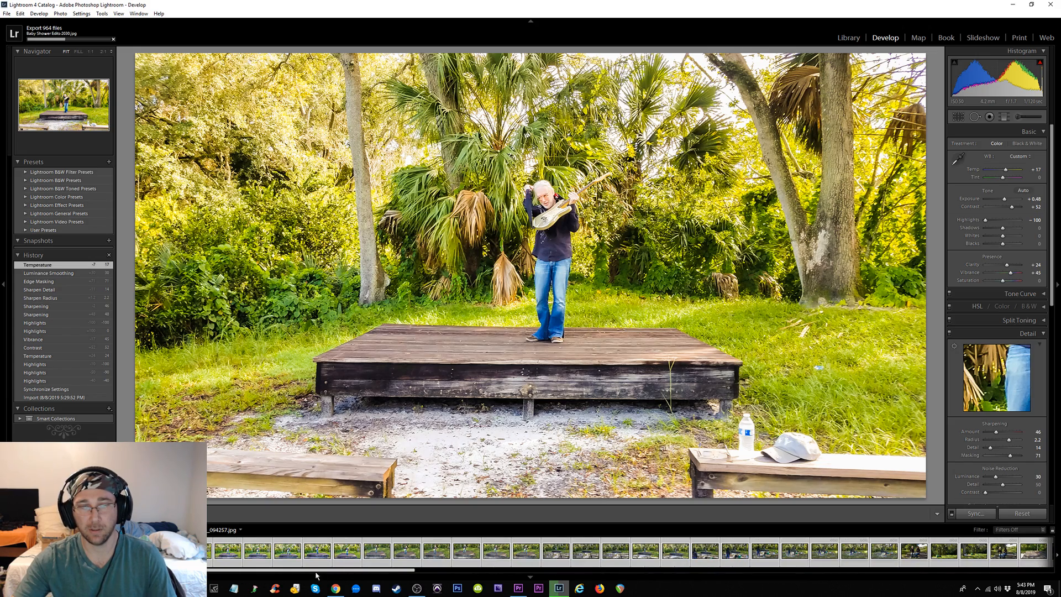
left_click_drag(287, 572, 279, 574)
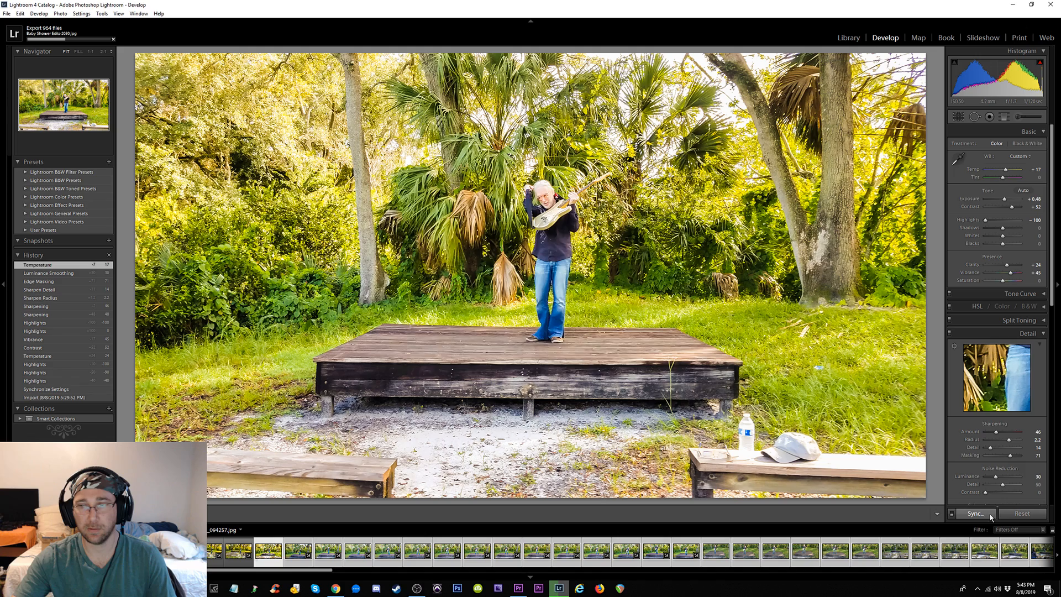
left_click(966, 513)
left_click(640, 357)
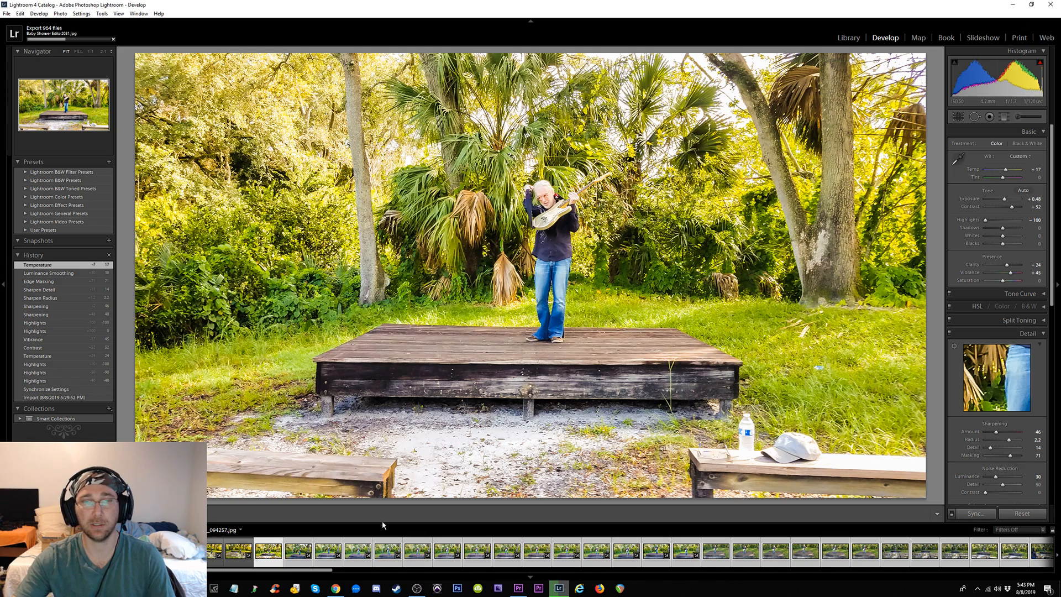
Check neighbouring synchronized shots, and reset Exposure to 0 on the closer stage photo of the guitarist looking sideways
left_click(241, 558)
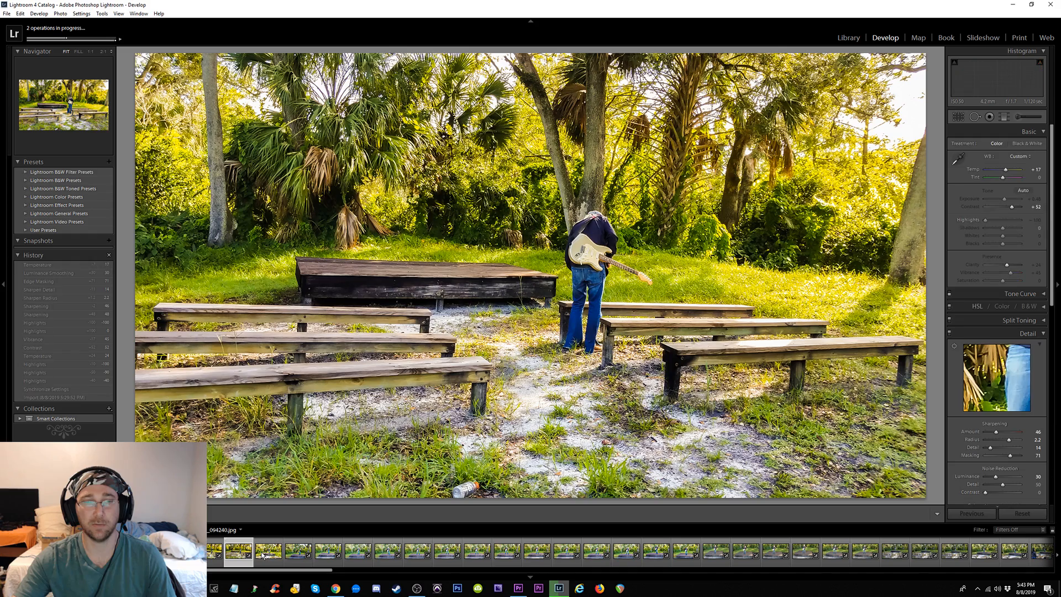
left_click(263, 555)
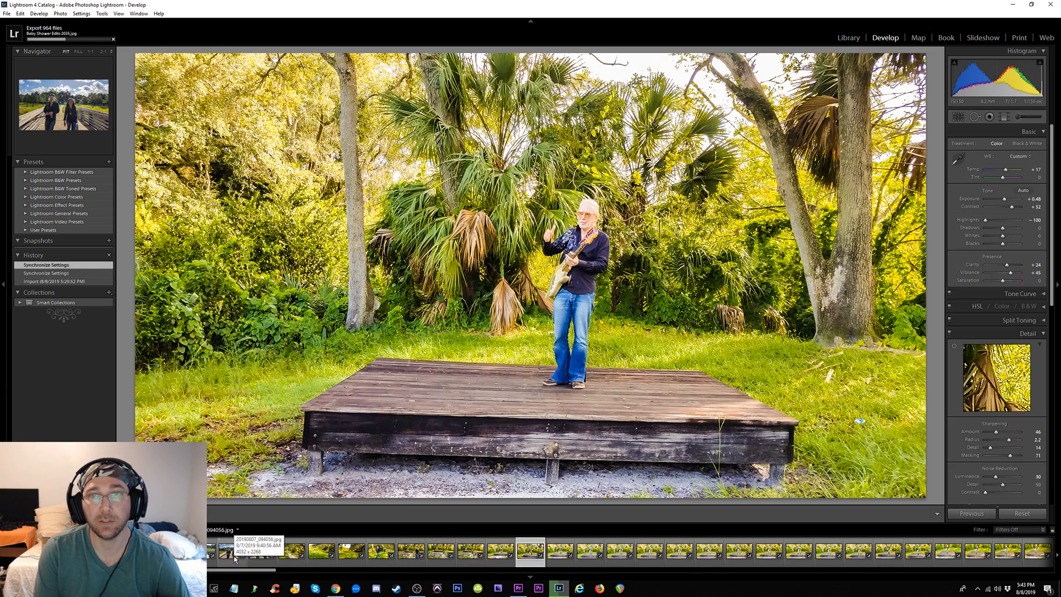
key("Right")
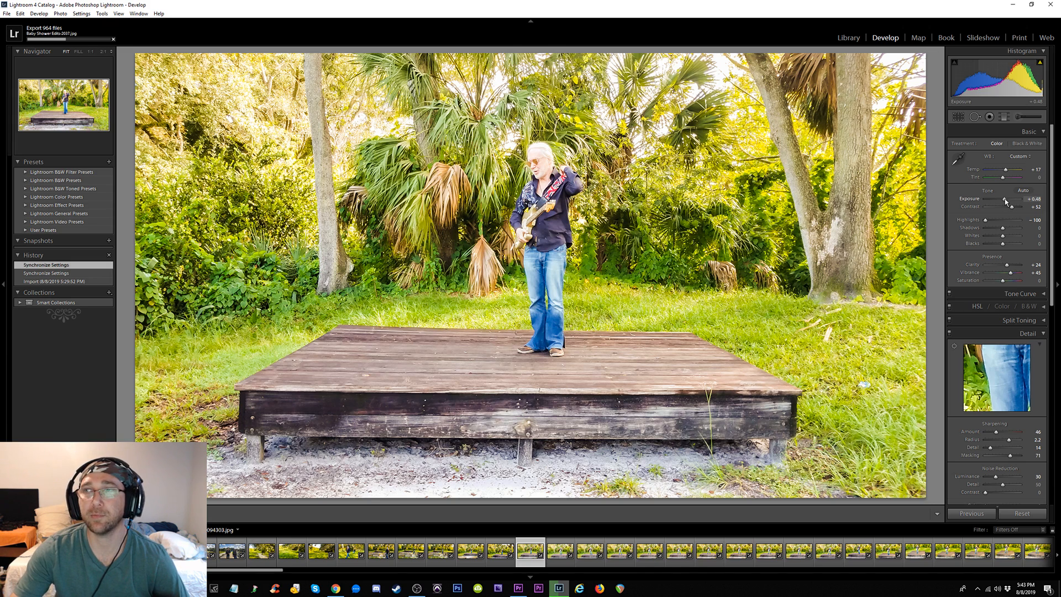
double_click(1005, 199)
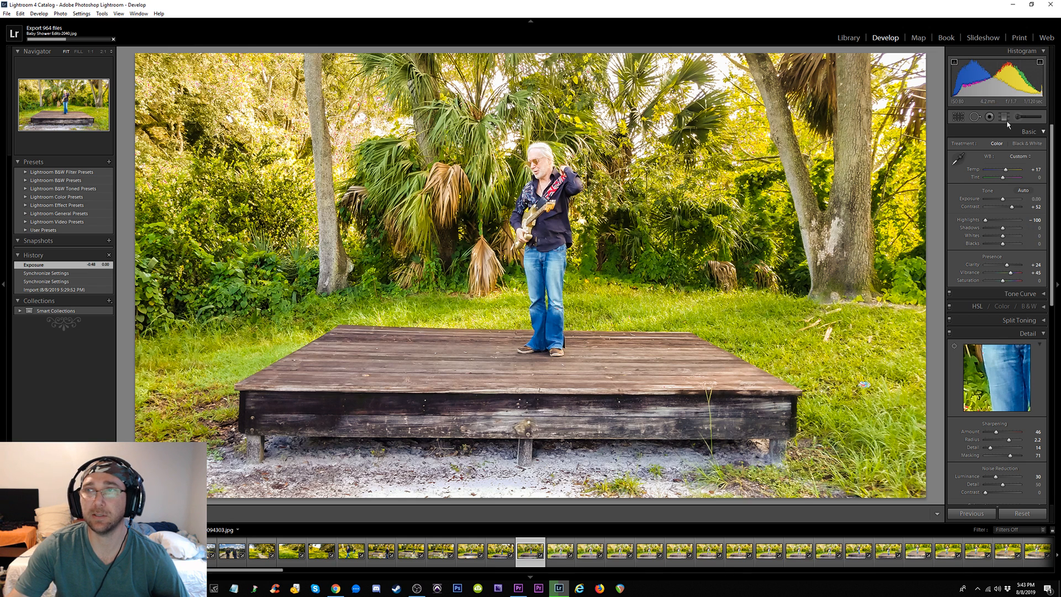
Try the stage photo's Exposure at +0.24 and at an extremely dark −4.52, and reset it to 0
mouse_move(1005, 203)
left_mouse_down()
mouse_move(1016, 202)
mouse_move(1004, 201)
left_mouse_up()
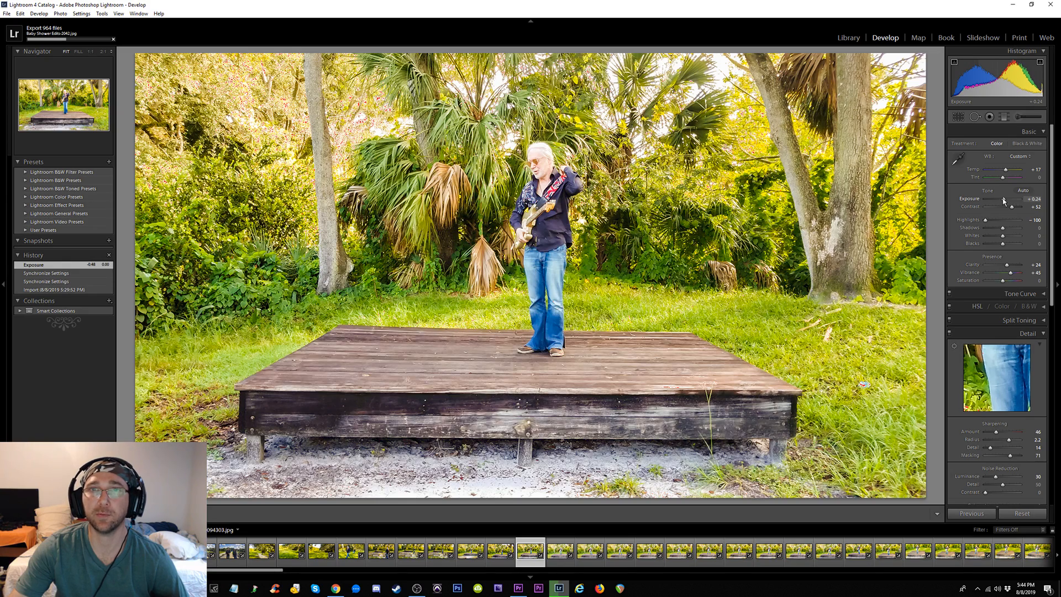
left_click_drag(1005, 201, 982, 203)
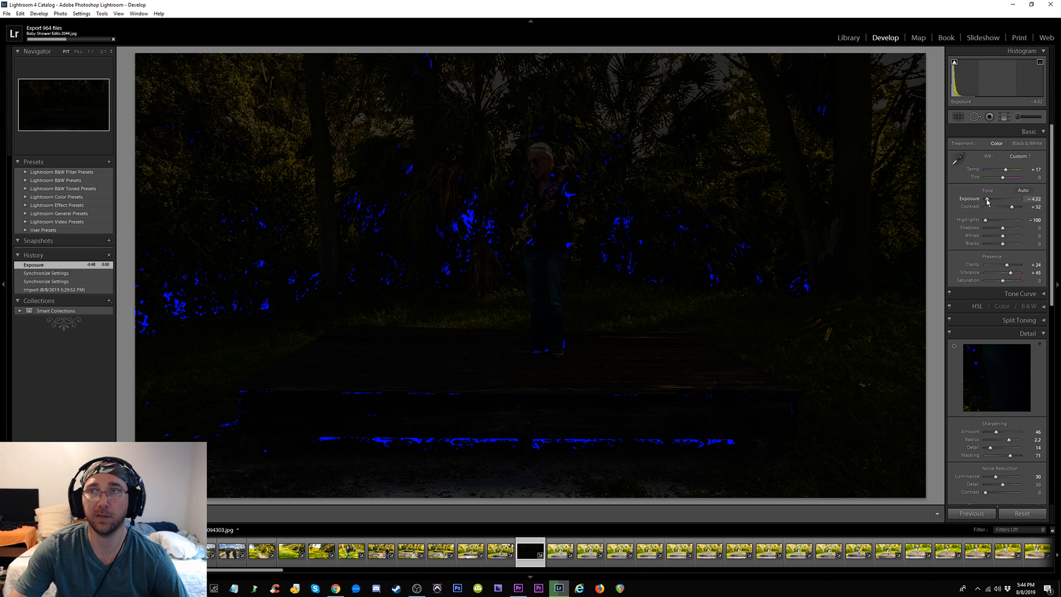
left_click_drag(988, 202, 1003, 202)
double_click(1003, 201)
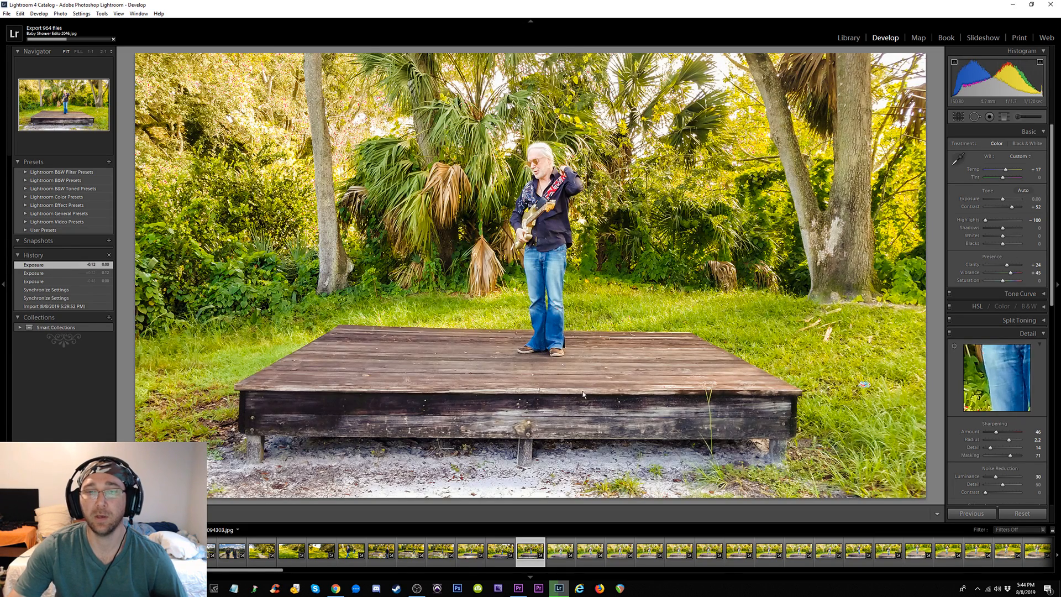
Select the following photos up to the last cloud shot and synchronize the current stage photo's develop settings to them
left_click_drag(265, 573, 563, 572)
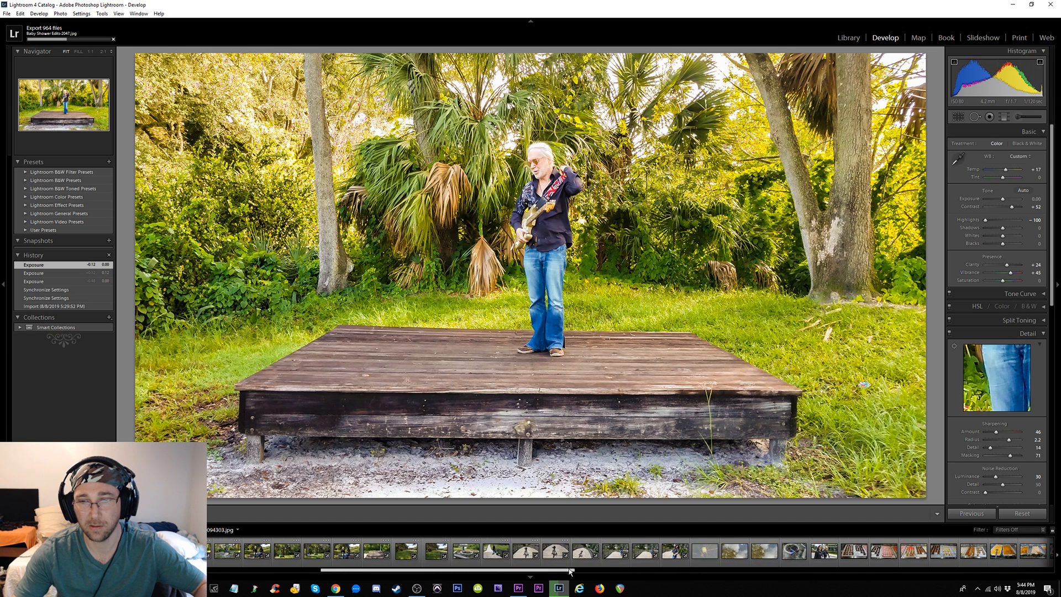
left_click(673, 553, "shift")
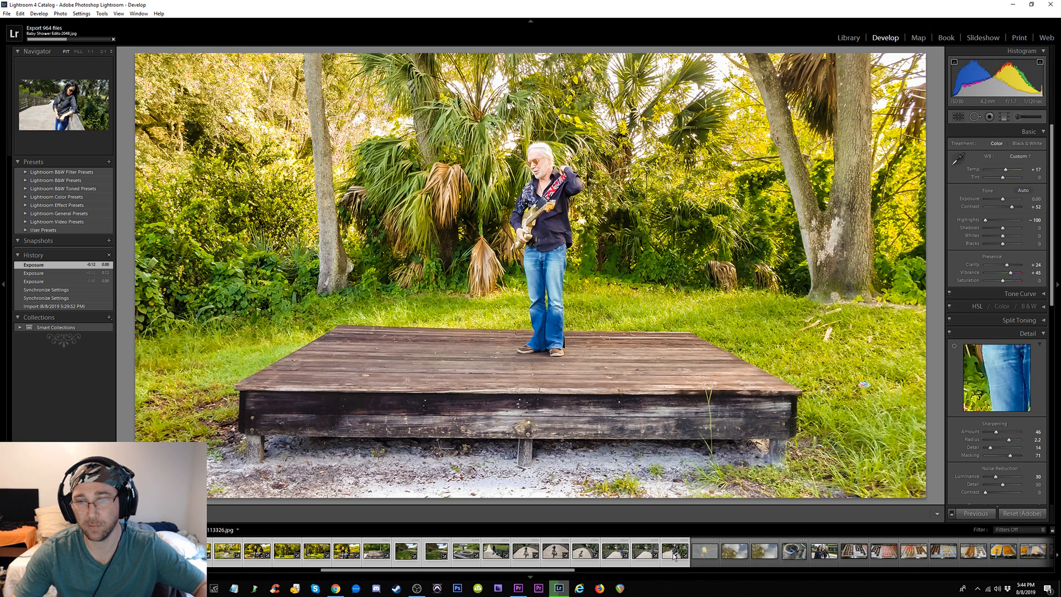
left_click(701, 556, "ctrl")
left_click(757, 555, "shift")
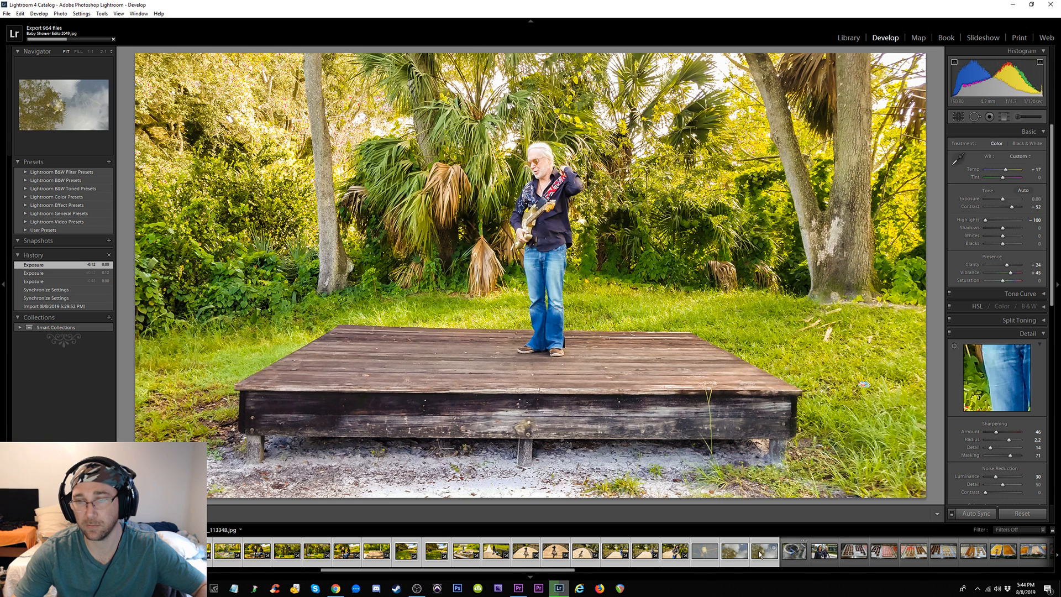
left_click(977, 515)
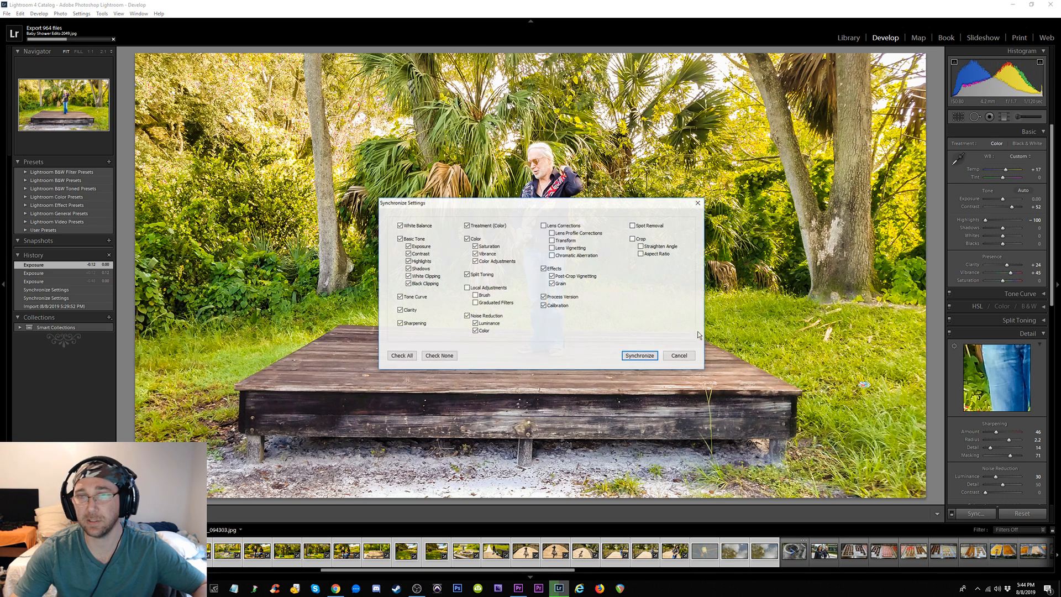
left_click(635, 357)
Open a synchronized photo of the guitarist on stage and compare it before and after side by side at 1:1 zoom
left_click_drag(534, 572, 256, 568)
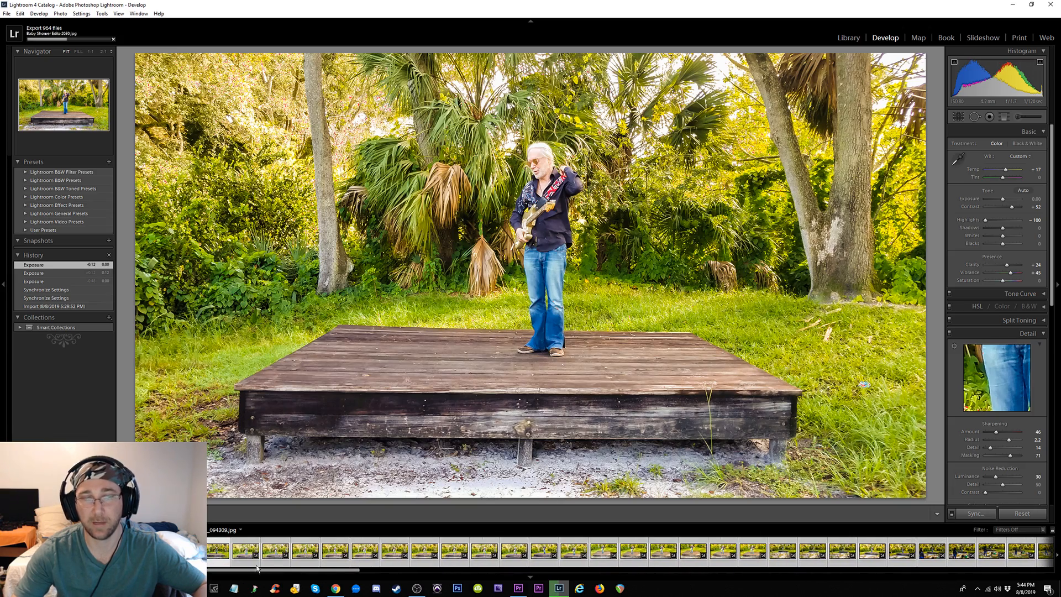
left_click(209, 551)
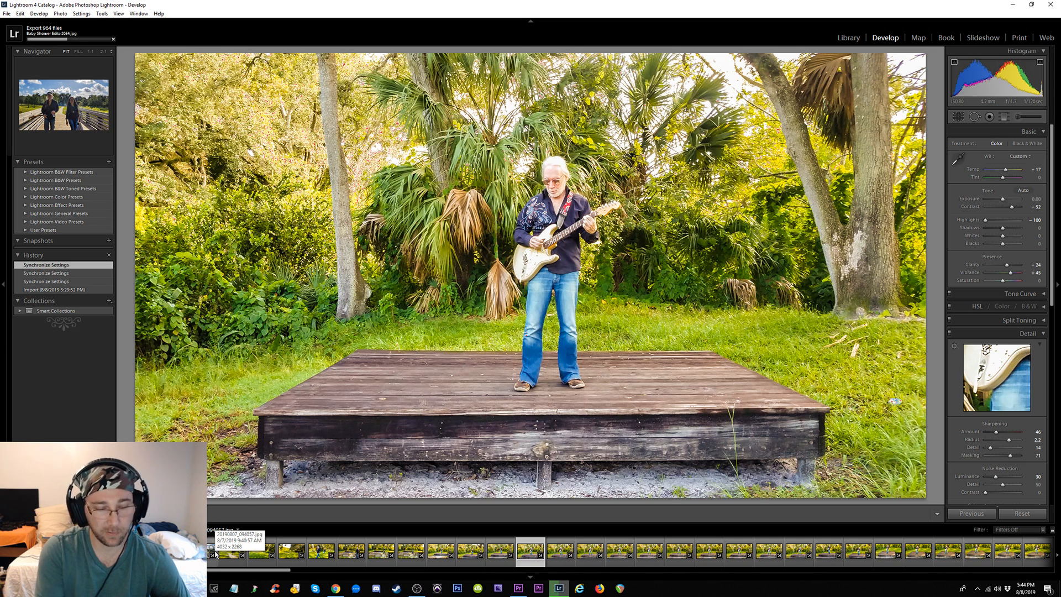
key("y")
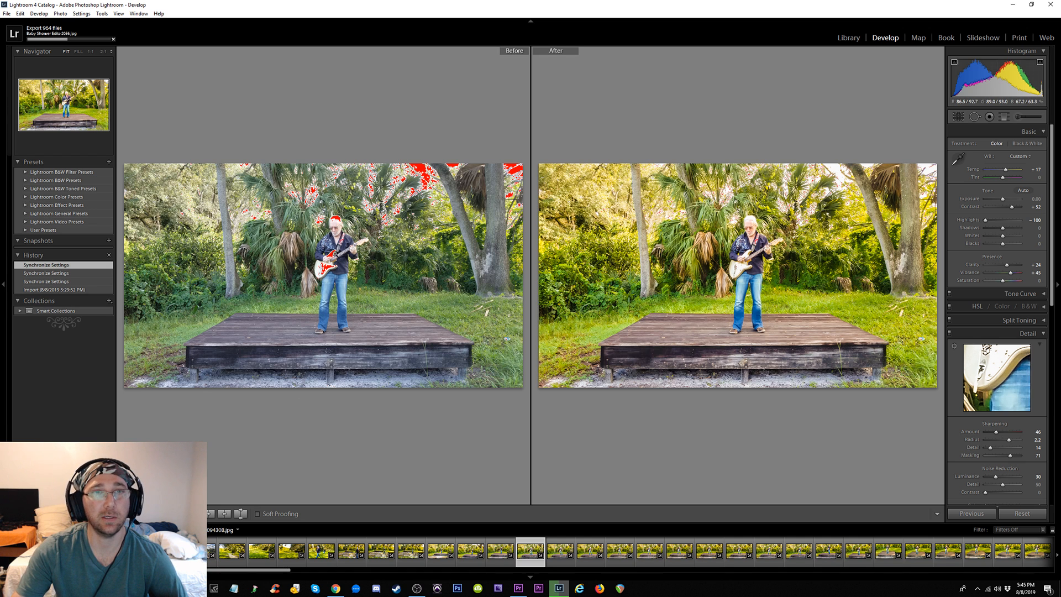
left_click(336, 228)
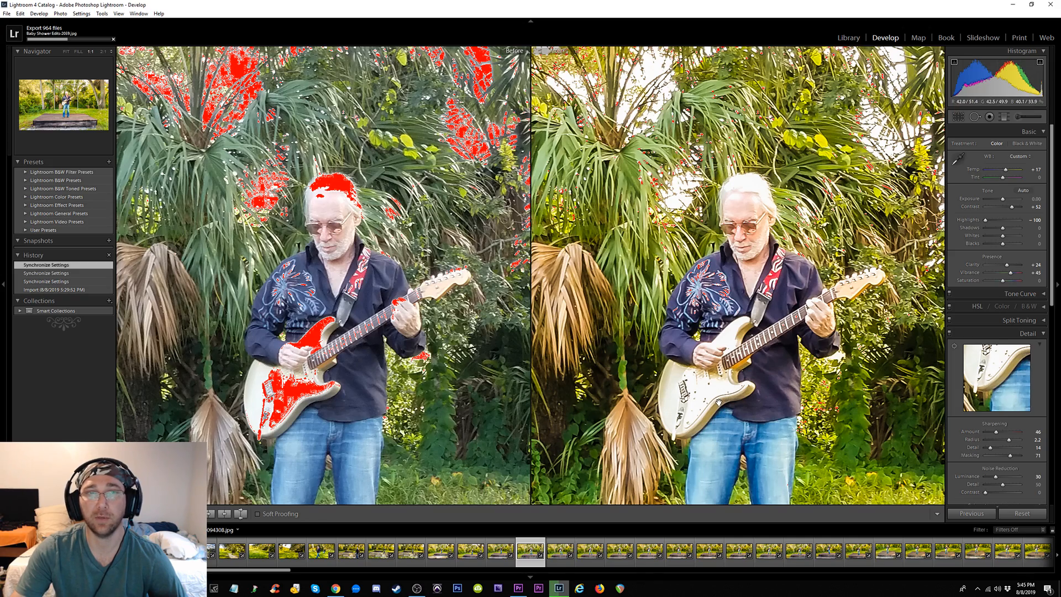
Examine the before and after differences in the palms, tree trunk, grass, stage edge and guitarist at 1:1
left_click_drag(815, 141, 541, 252)
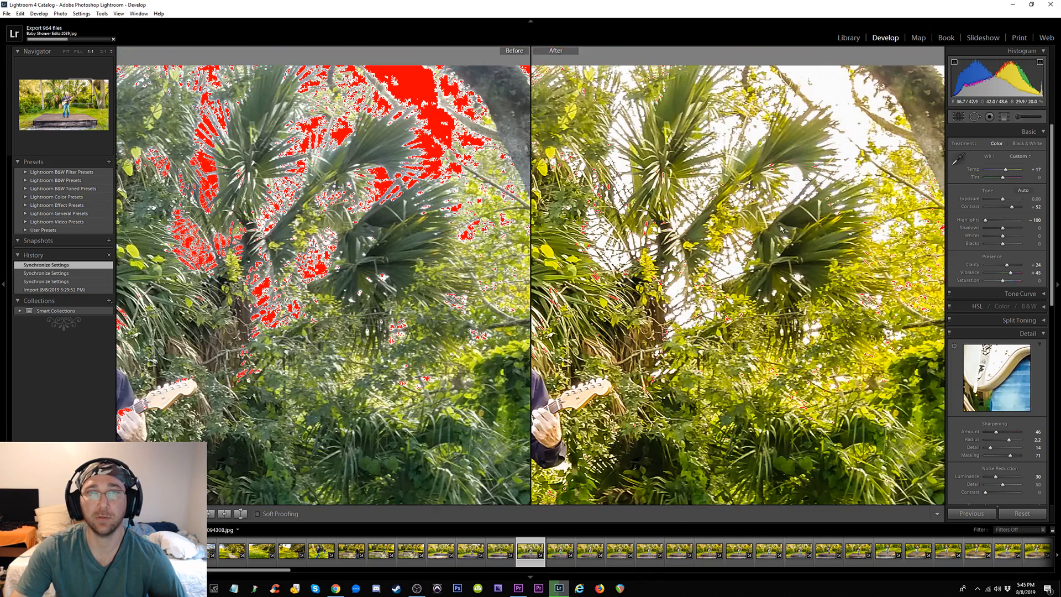
left_click_drag(657, 198, 639, 363)
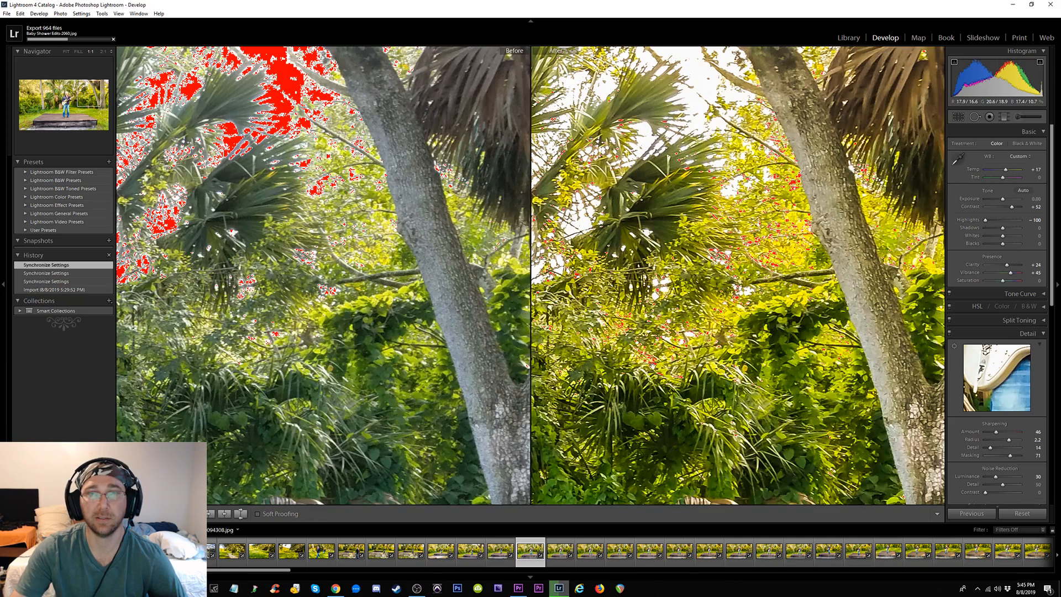
scroll(664, 299, "down", 6)
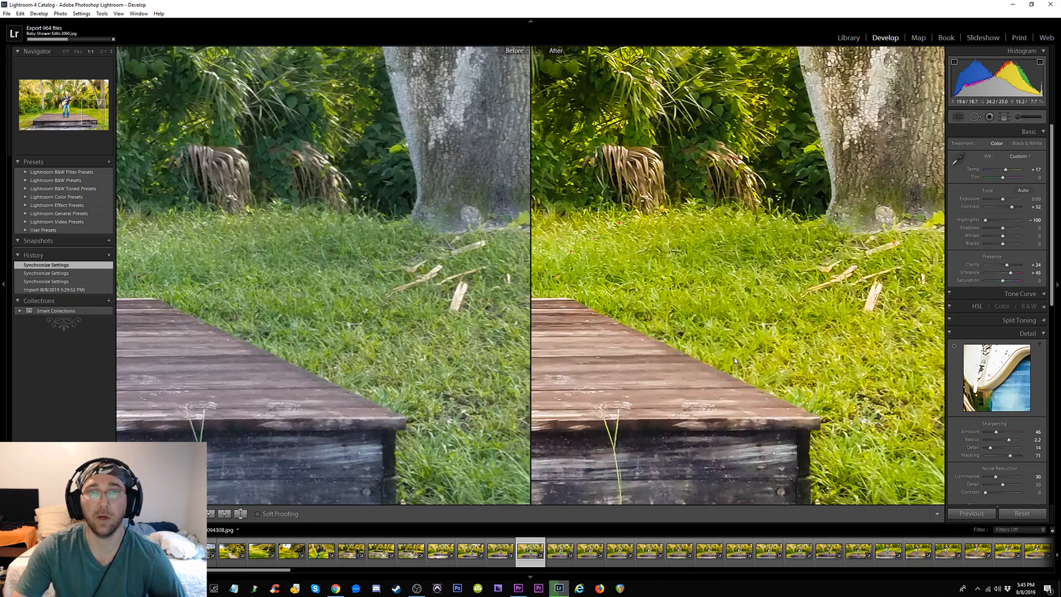
scroll(702, 338, "up", 10)
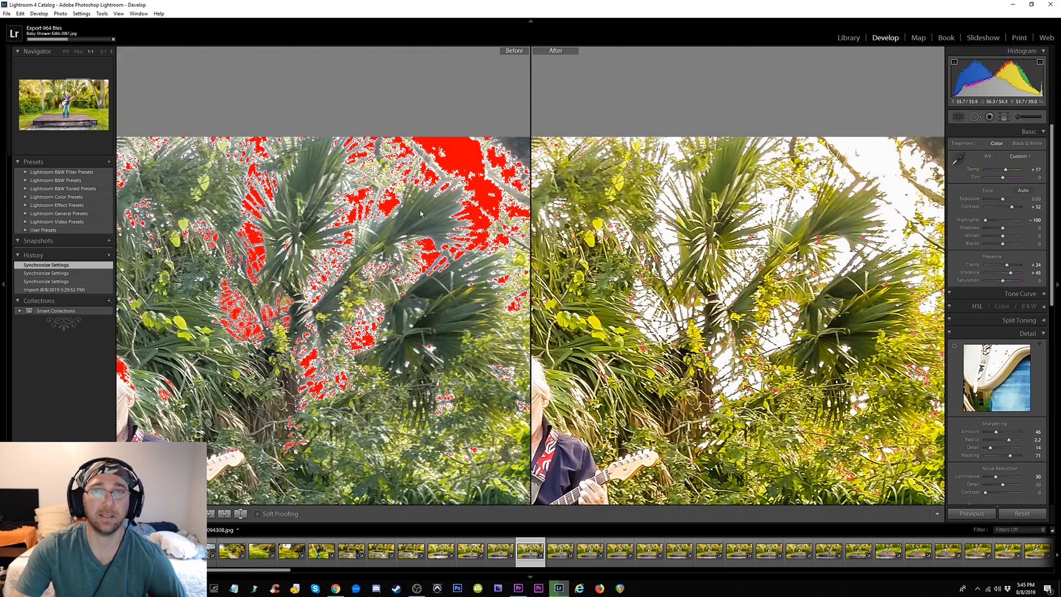
left_click_drag(235, 348, 342, 264)
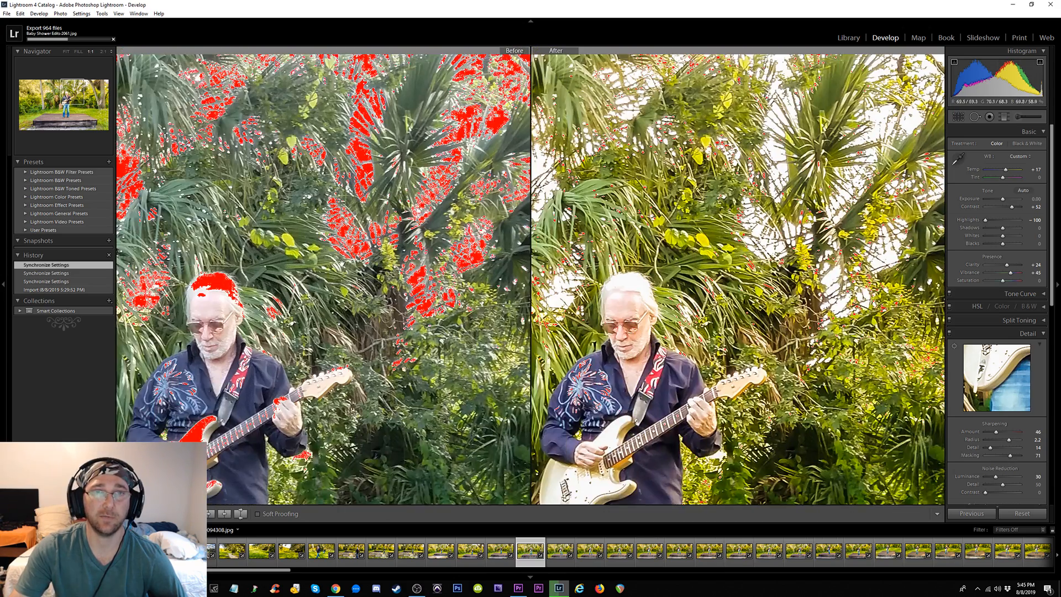
left_click_drag(244, 322, 352, 231)
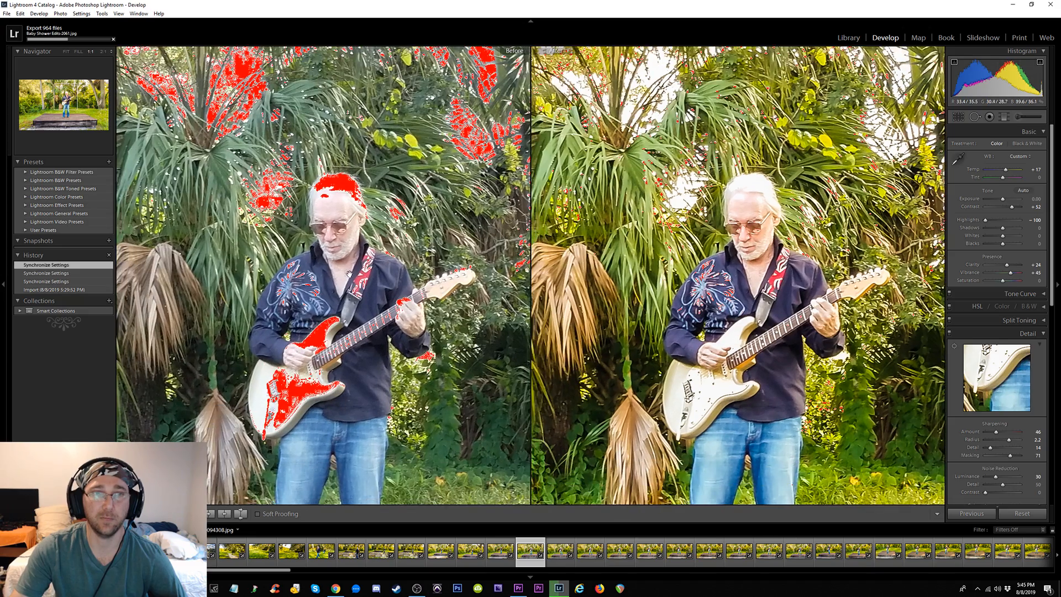
Examine the guitarist's face, hair and guitar before and after at 1:1, and return to the single edited view
left_click_drag(350, 274, 365, 225)
left_click_drag(354, 277, 347, 315)
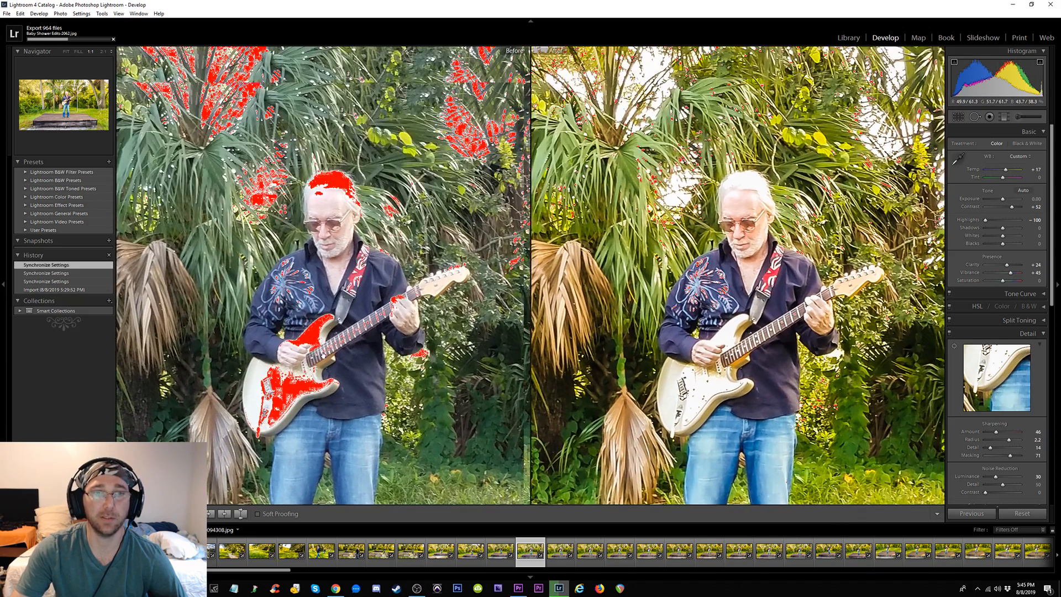
left_click(1041, 64)
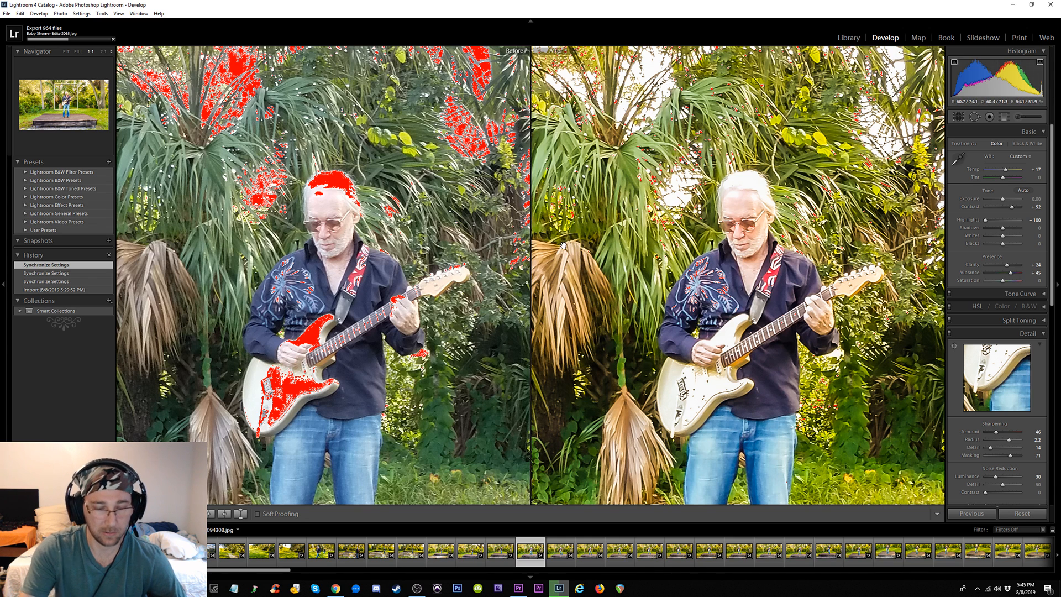
key("y")
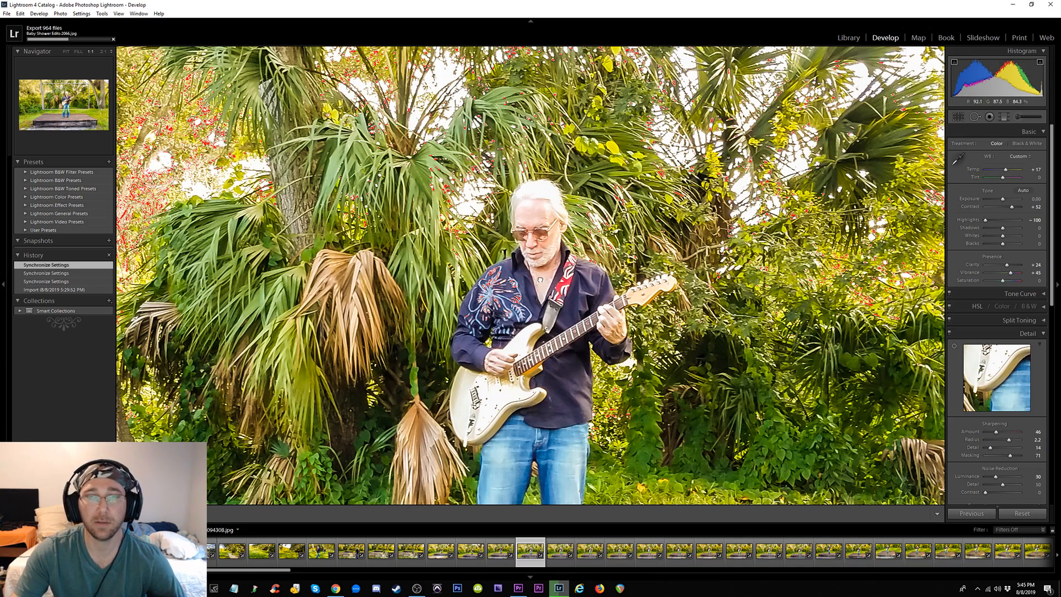
Open the next stage photo, 20190807_094309.jpg, and compare the guitarist before and after side by side at 1:1
double_click(534, 555)
left_click(558, 550)
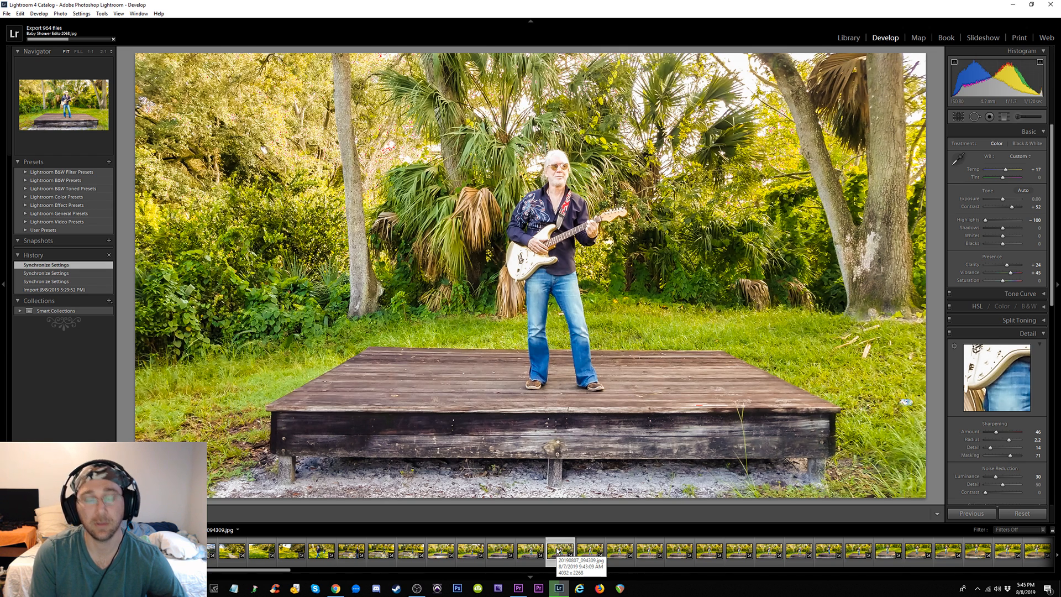
key("y")
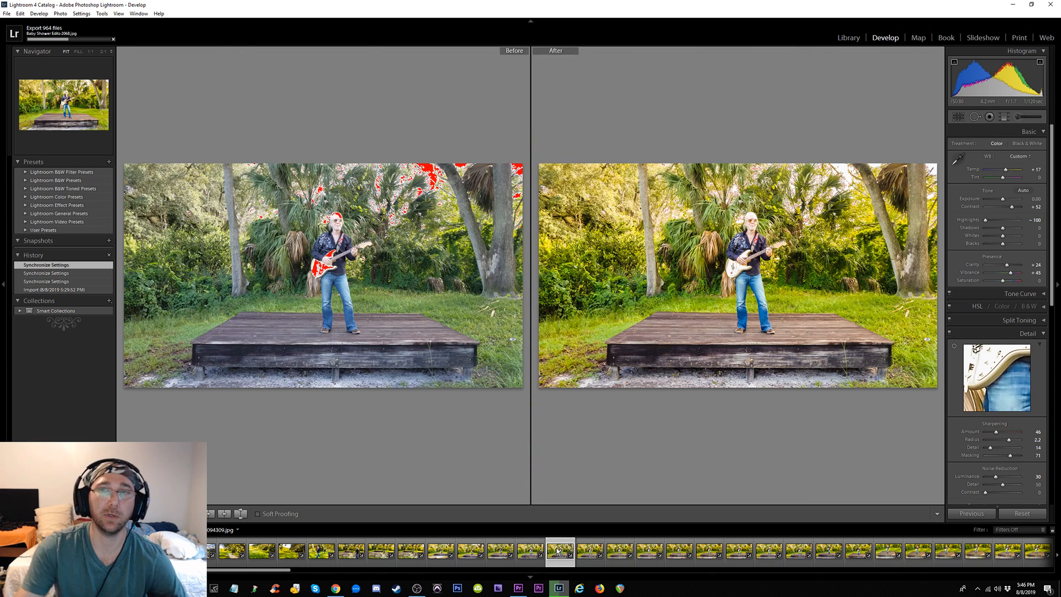
left_click(334, 221)
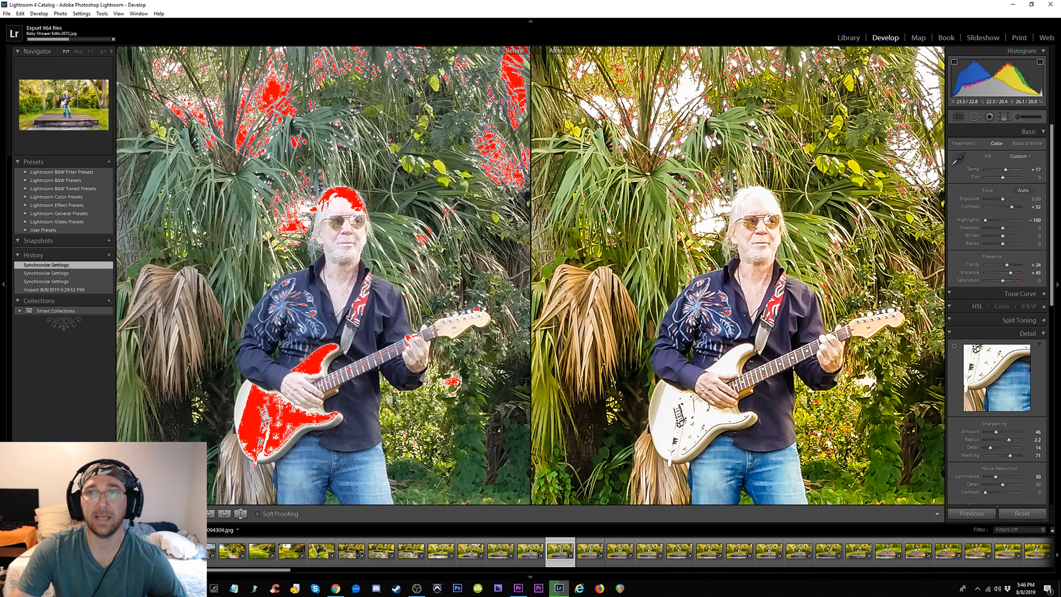
key("y")
key("y")
key("y")
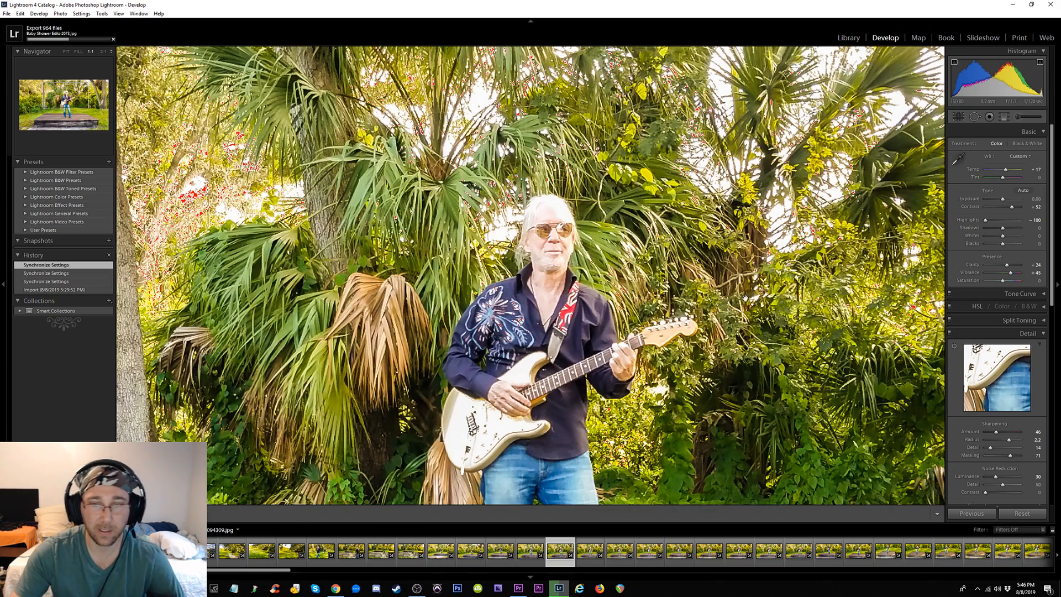
Review the next synchronized stage photos at 1:1 and as full images, with the clipping warnings hidden
left_click(585, 553)
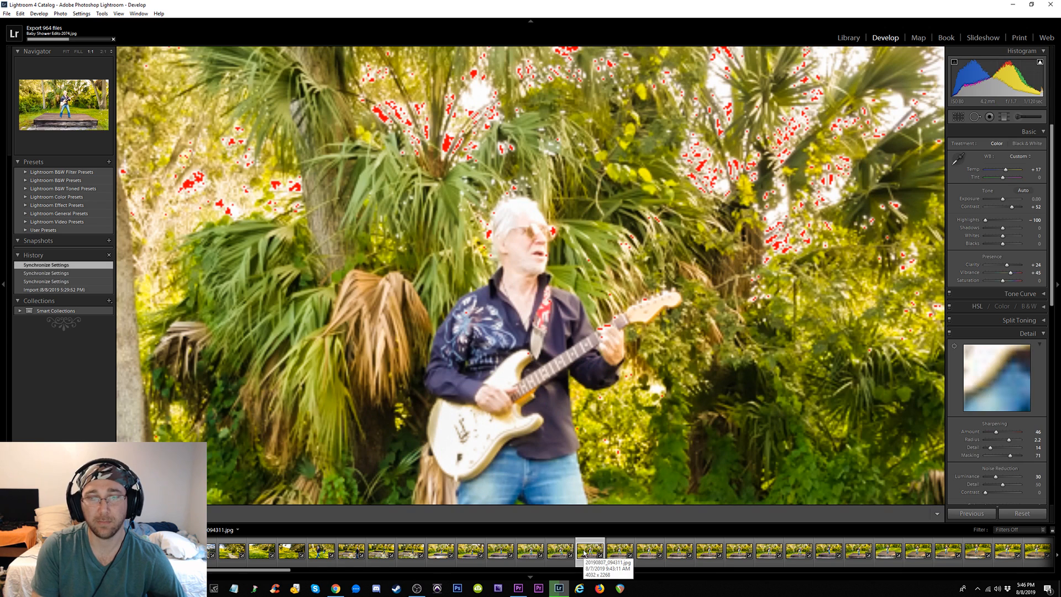
key("Right")
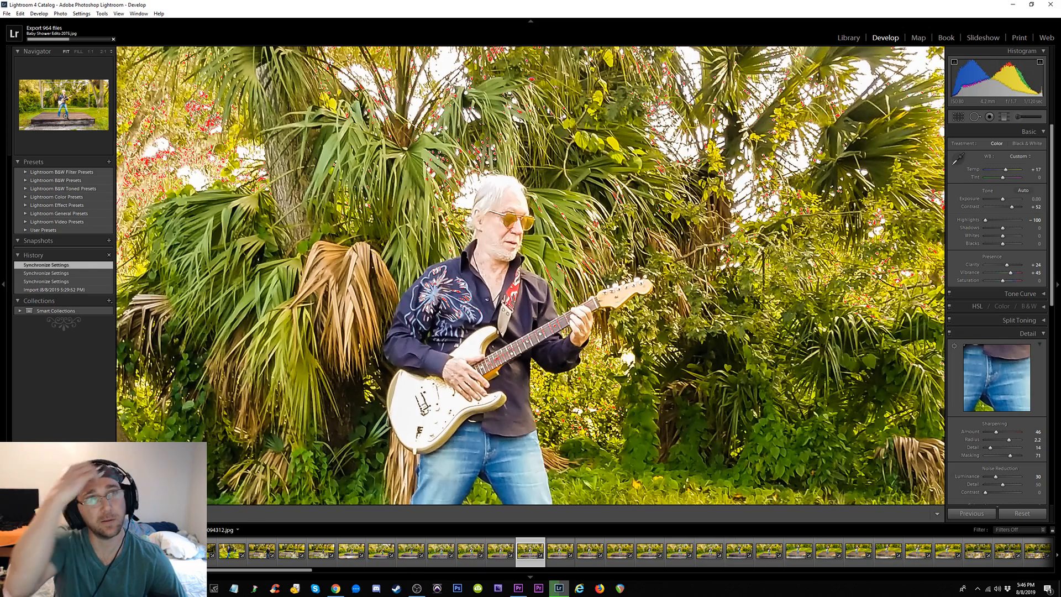
key("z")
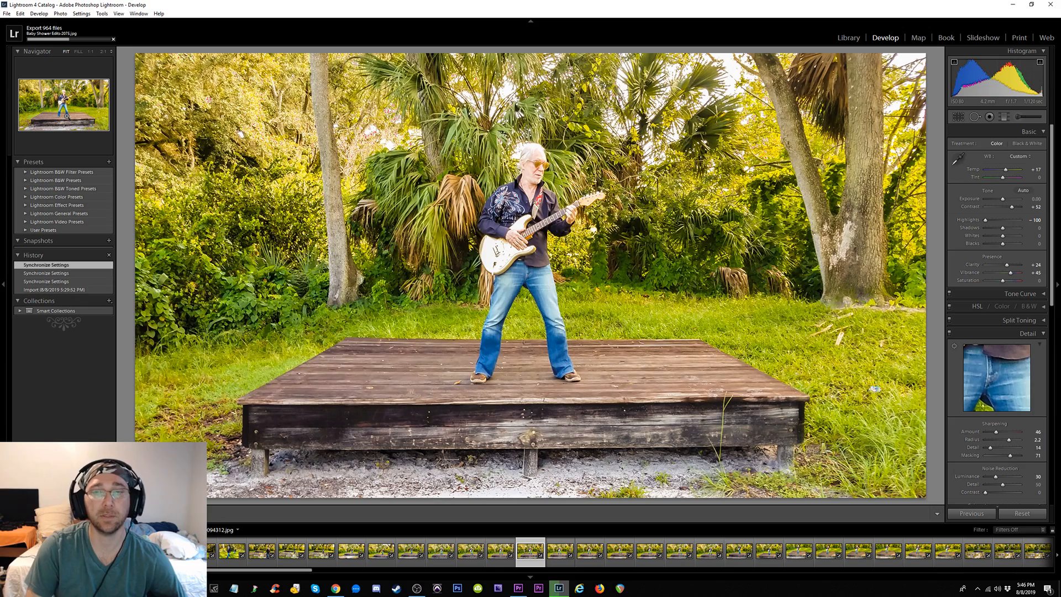
key("Right")
key("Left")
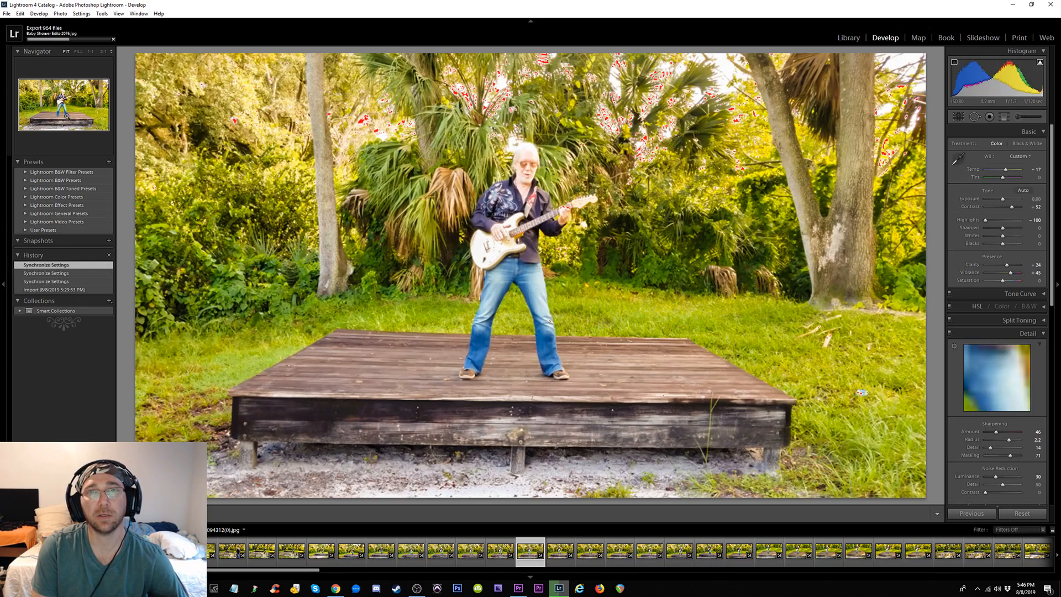
key("j")
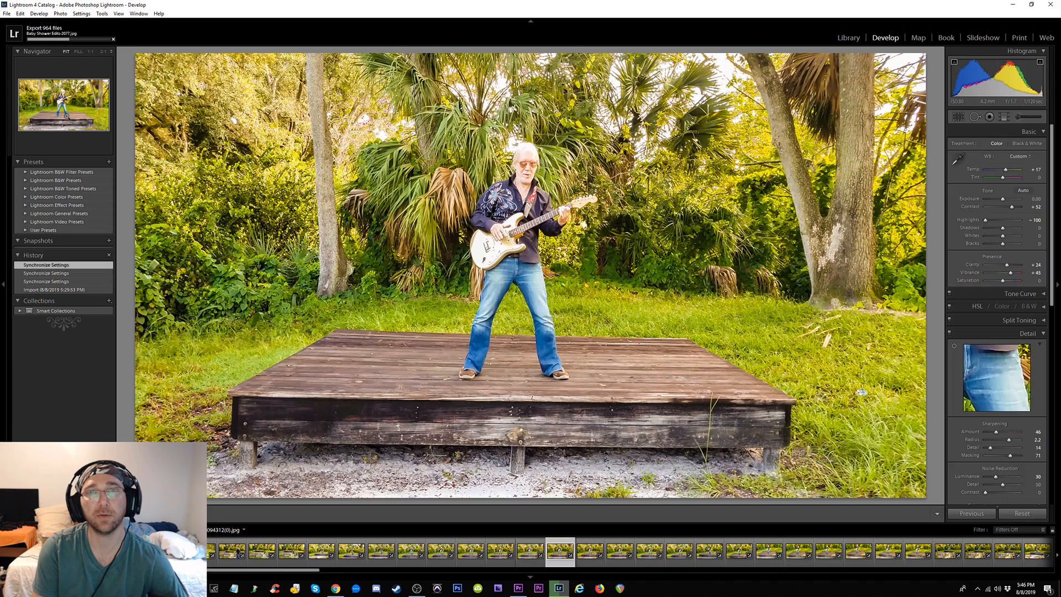
key("Right")
key("j")
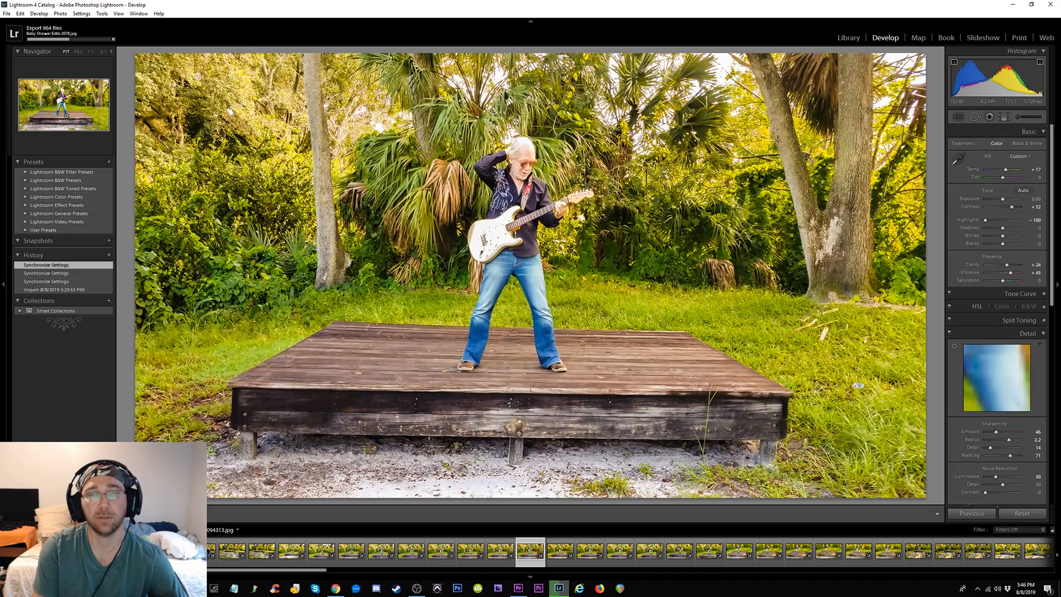
Browse through the remaining synchronized stage photos up to the wide shot with the wooden benches in front of the stage
key("Right")
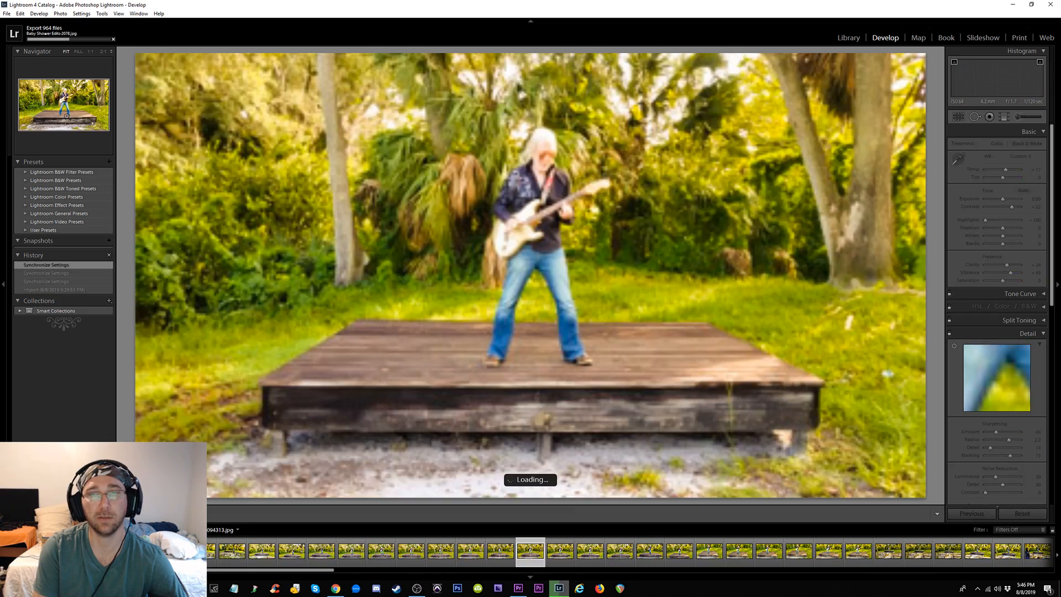
key("Right")
key("Right")
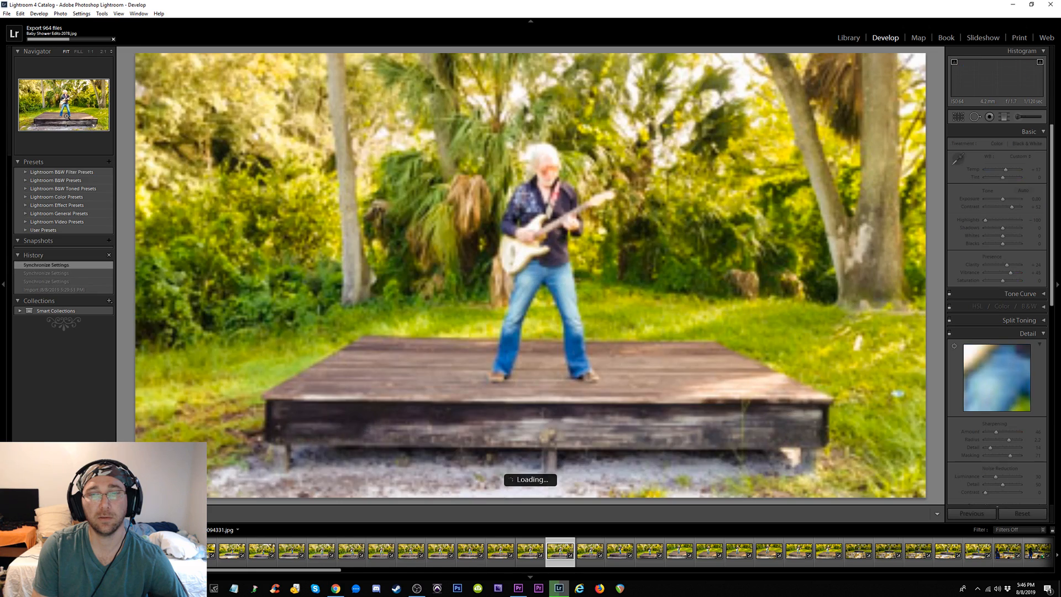
key("Right")
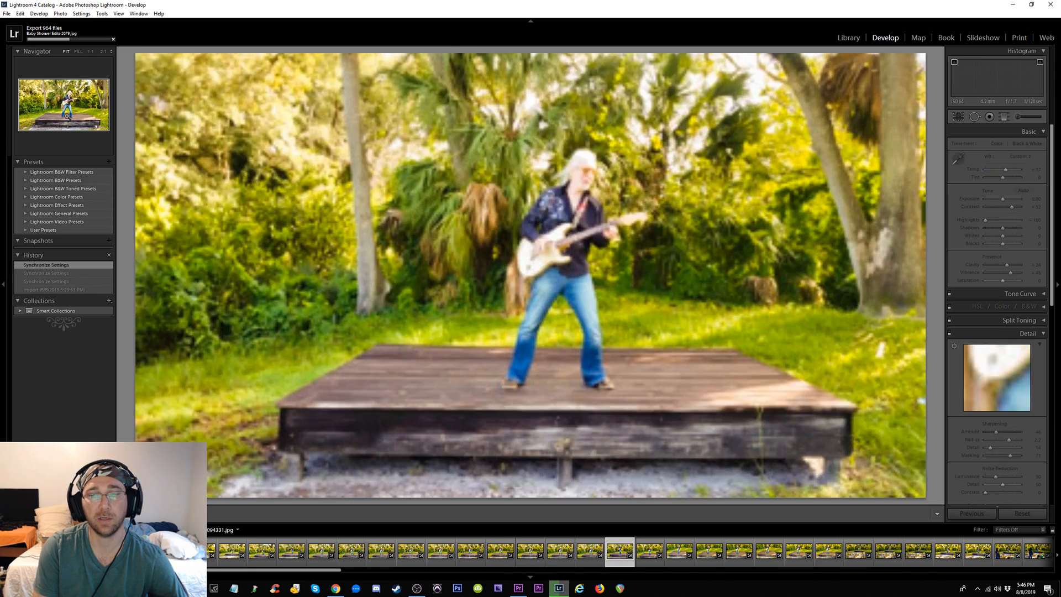
key("Right")
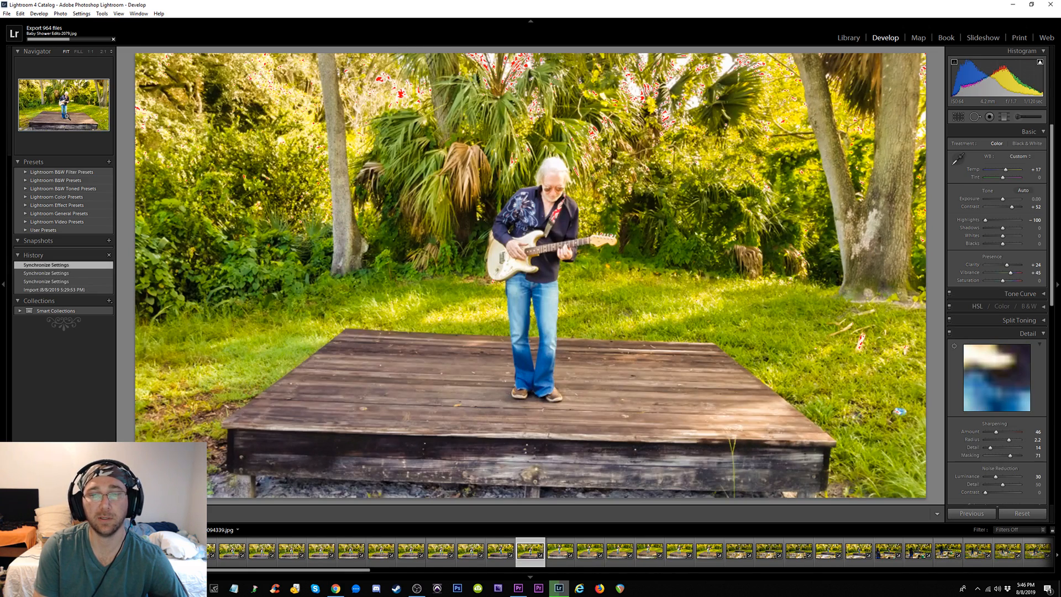
key("Right")
key("Right")
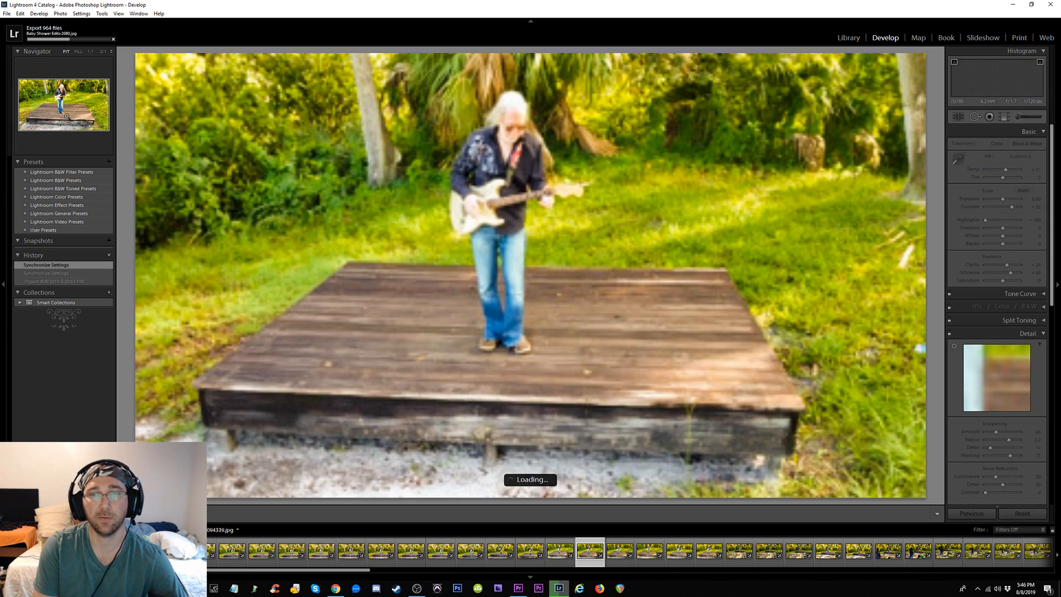
key("Right")
key("Right")
key("Right")
key("Right")
key("Right")
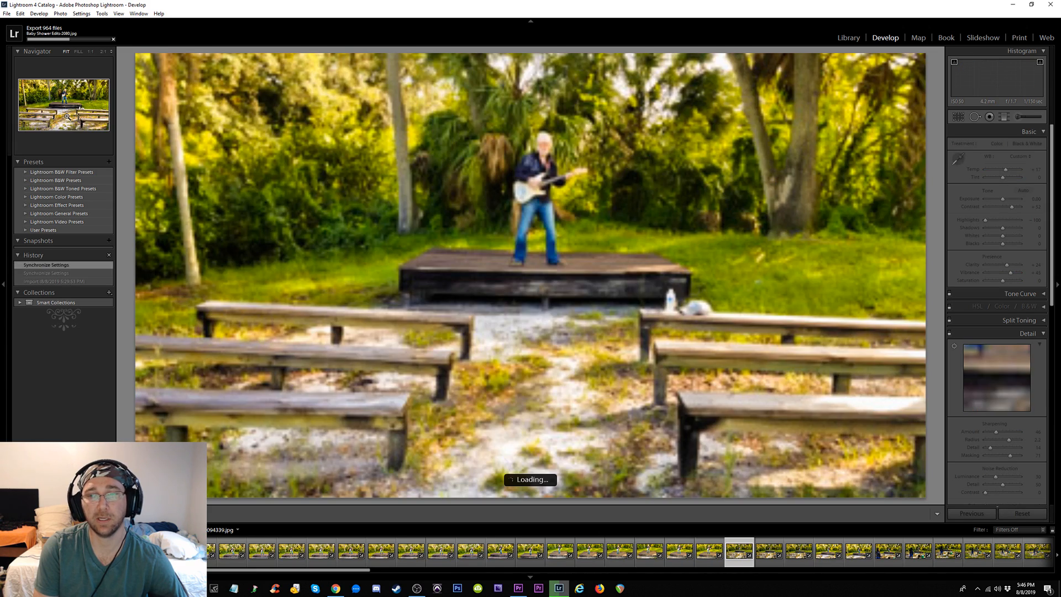
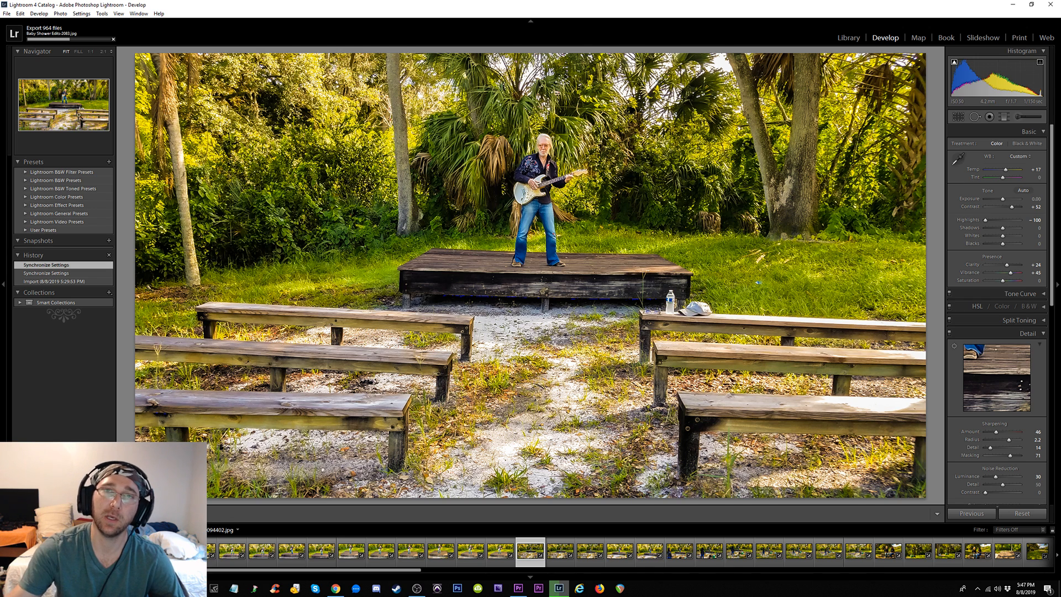
Check the guitarist in the wide bench shot at 1:1, return to the full image and view the following bench photos
left_click(545, 150)
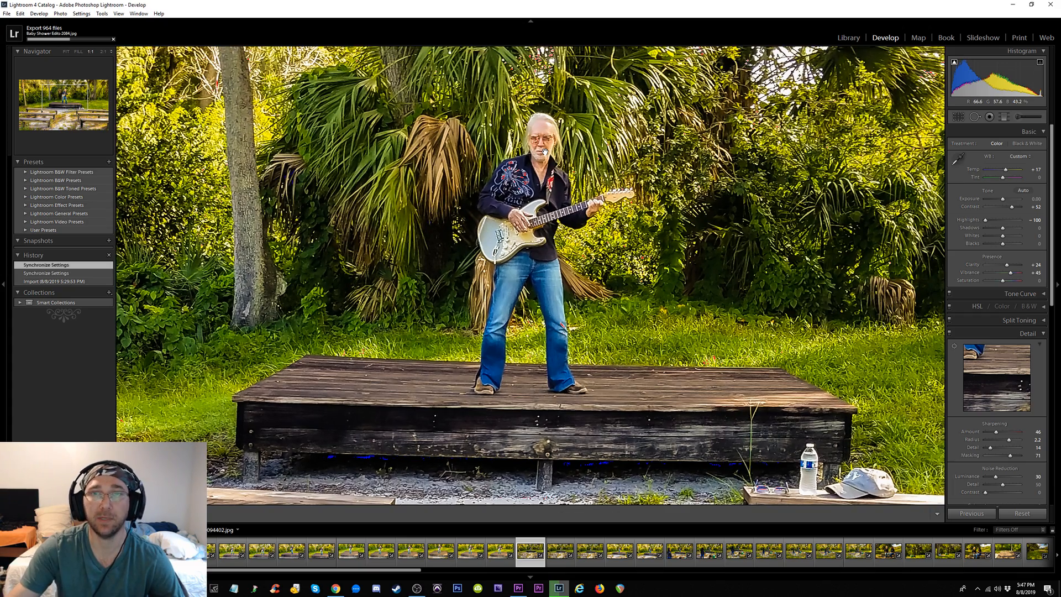
left_click(536, 156)
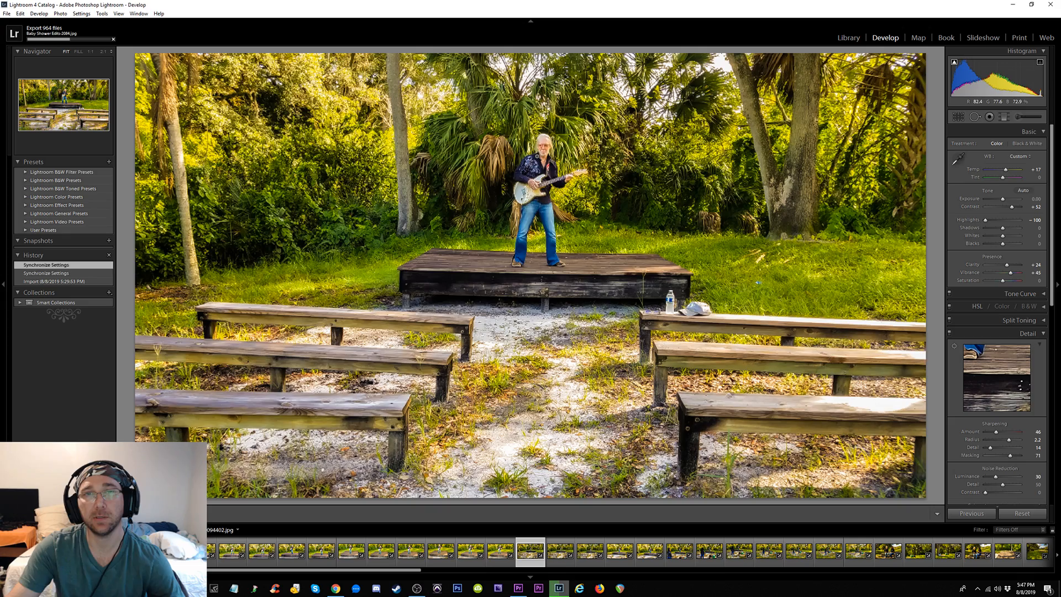
left_click(558, 551)
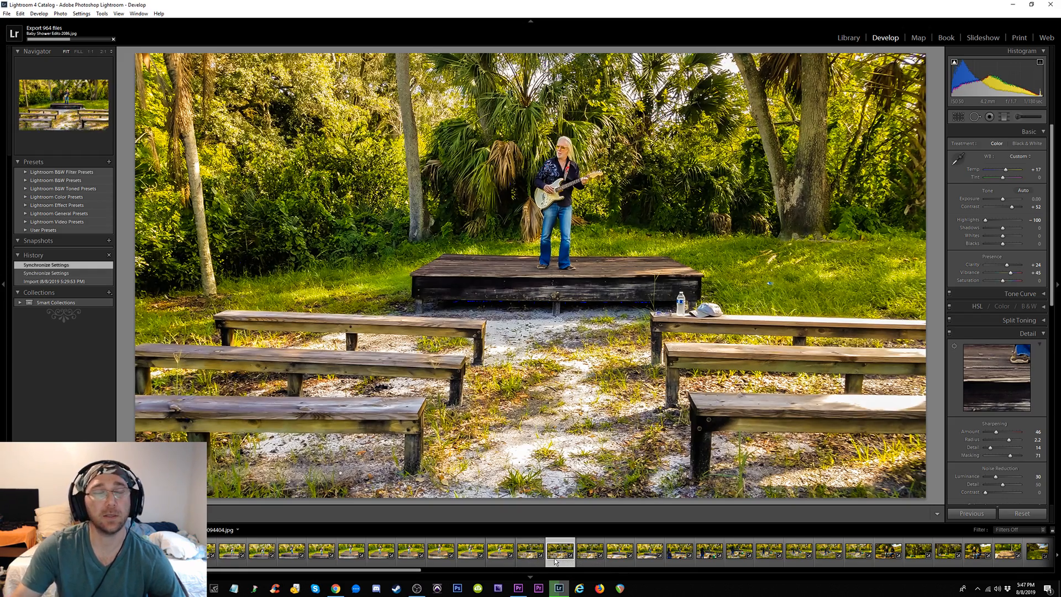
key("Right")
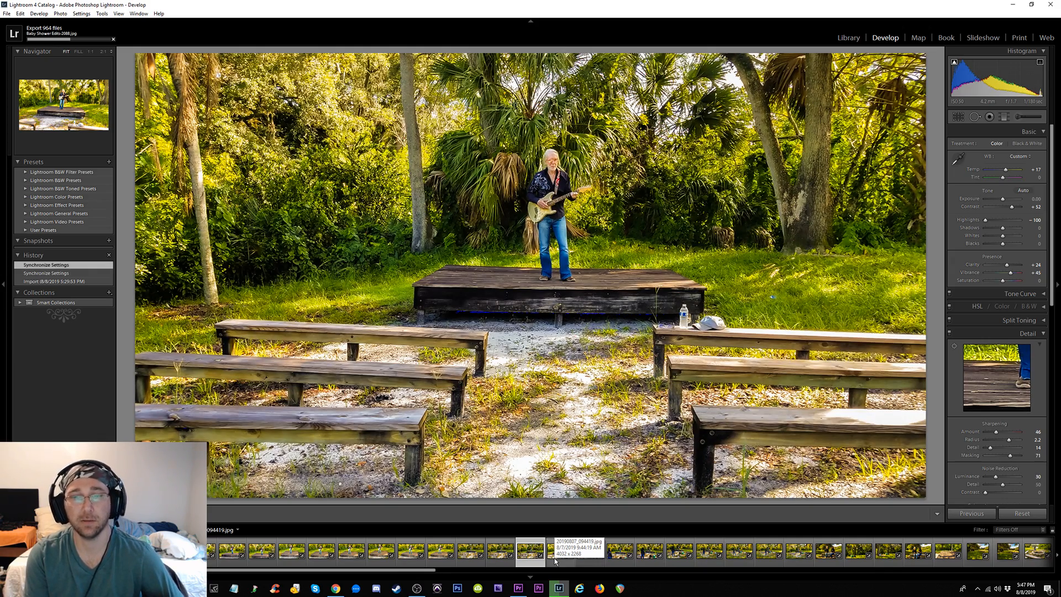
Review the following stage photos up to the one of the woman with her back to the camera, hiding clipping warnings
left_click(555, 559)
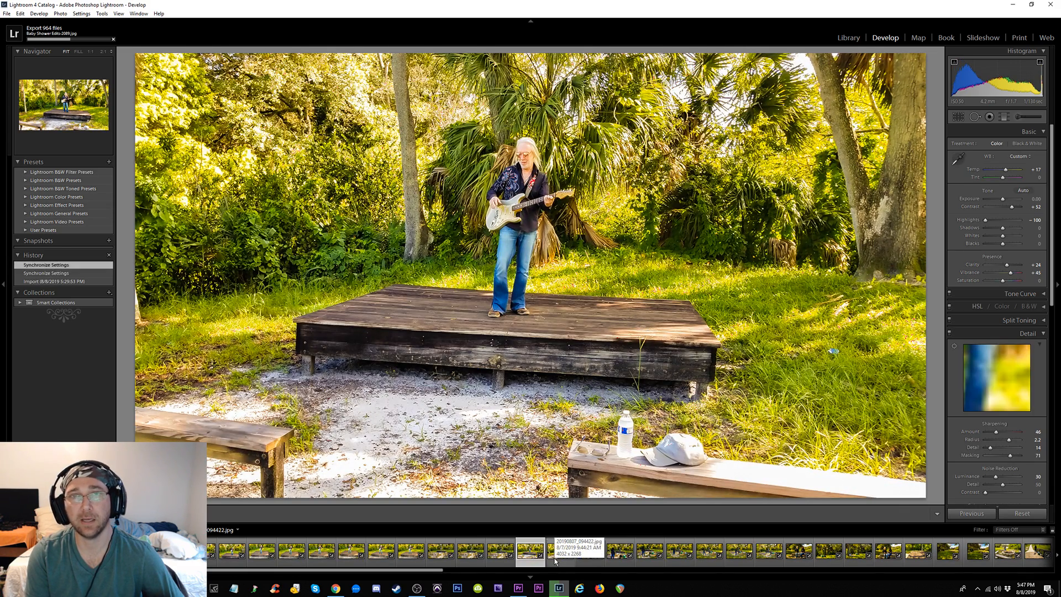
left_click(555, 562)
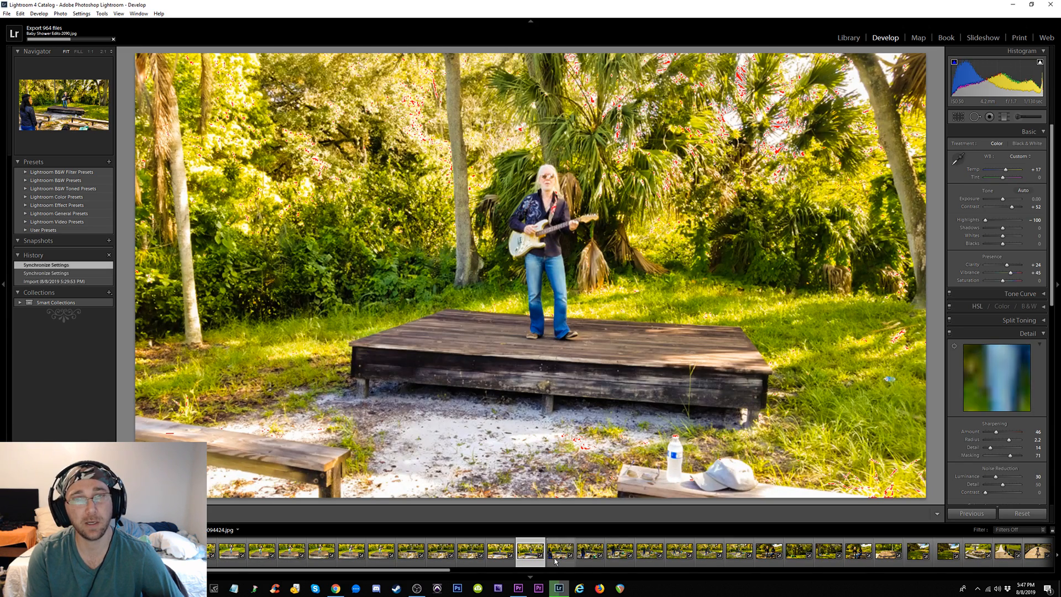
key("j")
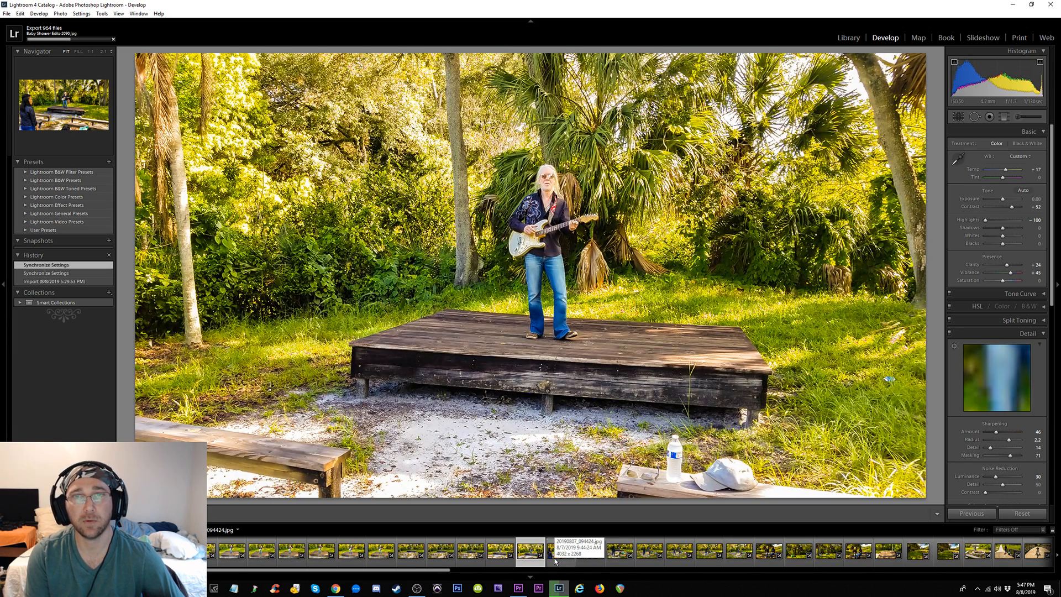
left_click(555, 562)
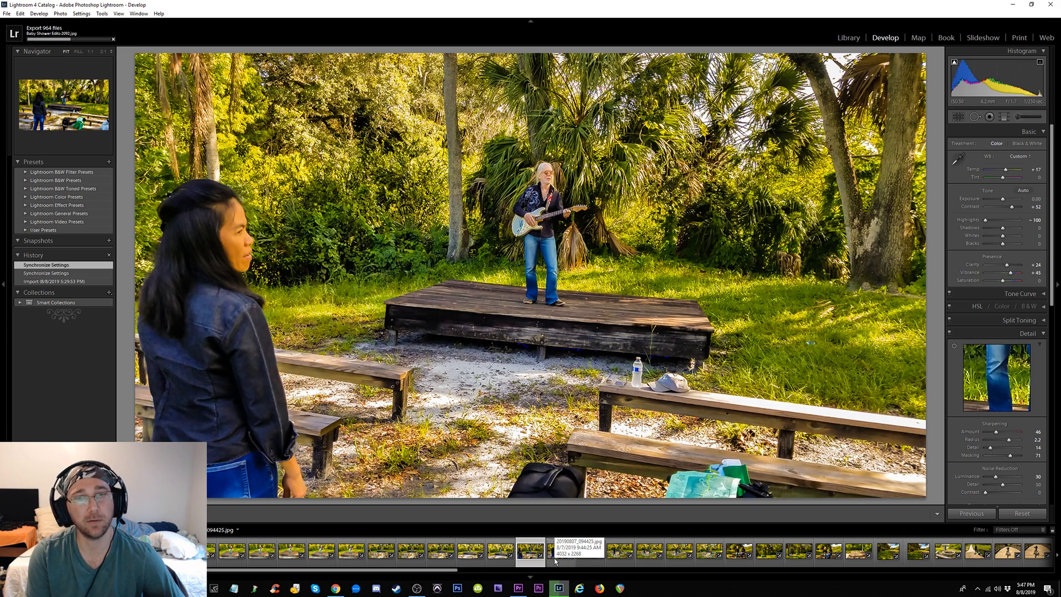
key("Right")
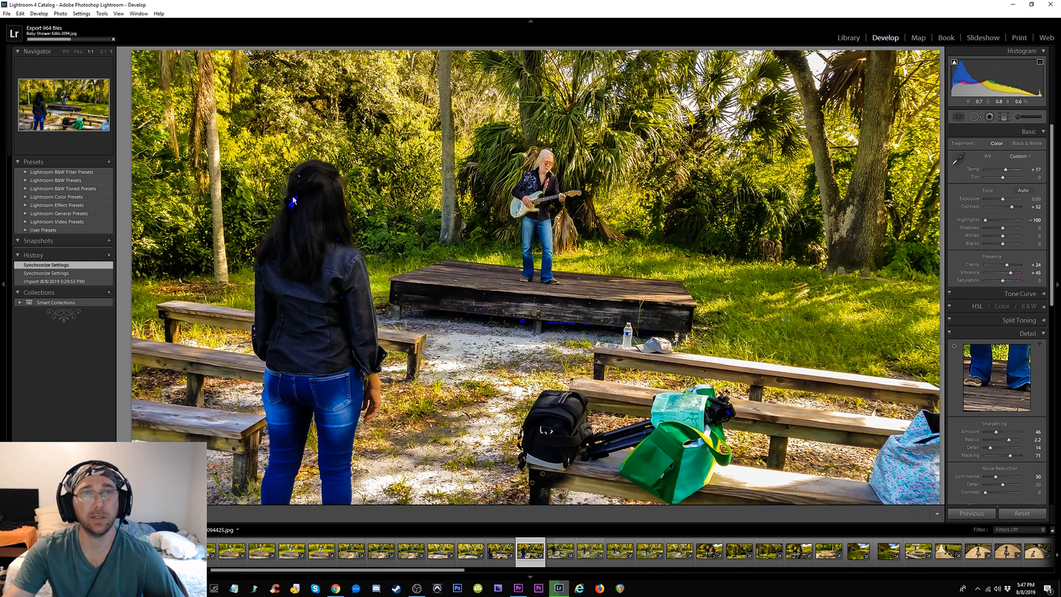
Compare the woman's dark hair and jacket before and after at 1:1, turning the shadow clipping warning off and back on
left_click(295, 196)
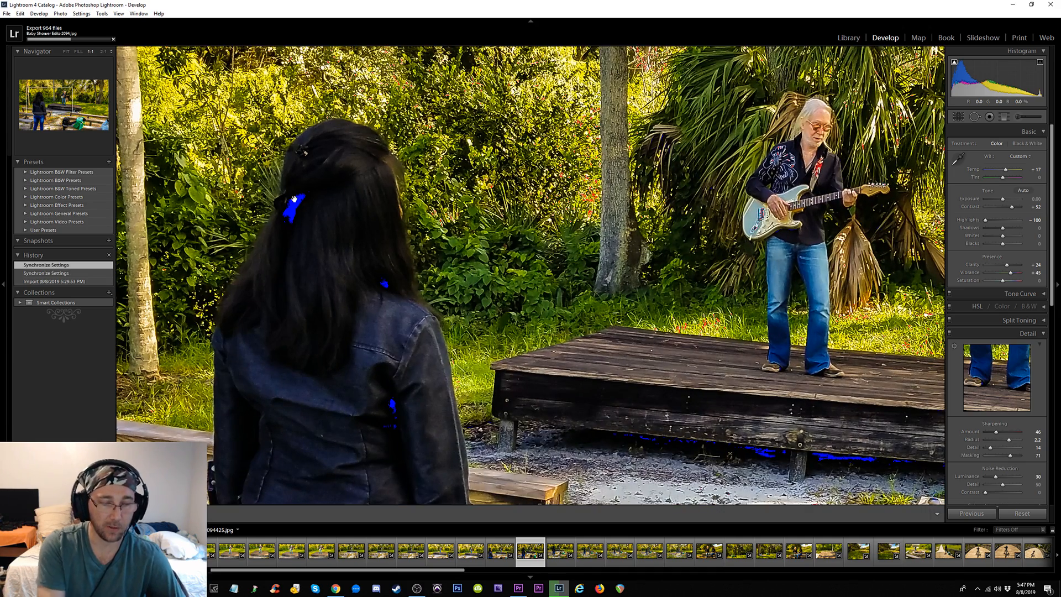
key("y")
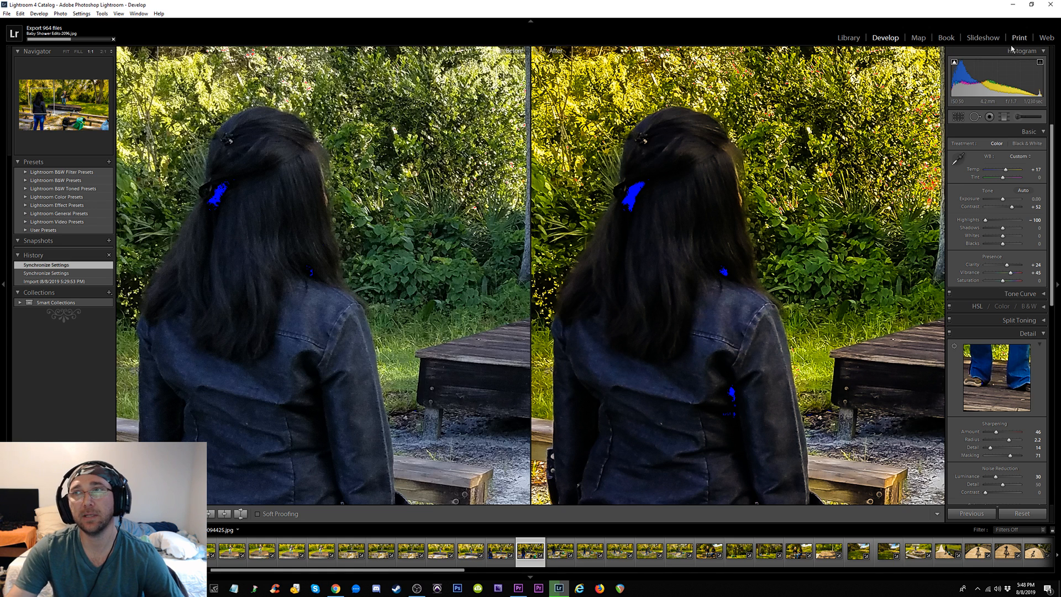
left_click(954, 62)
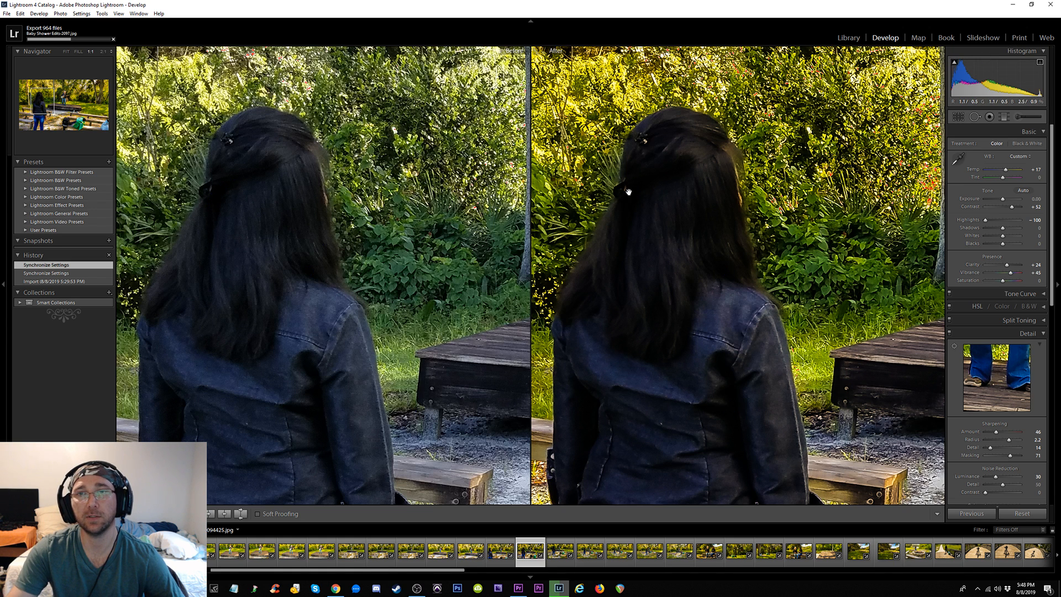
left_click(955, 62)
Examine the guitarist in this photo before and after at 1:1, and zoom out to compare the whole image
double_click(733, 259)
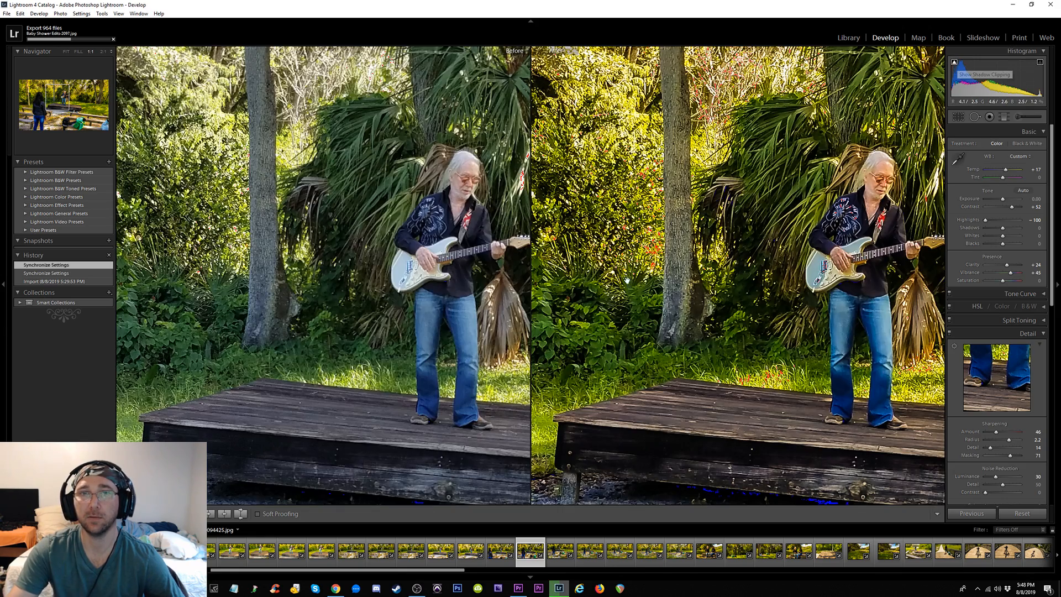
double_click(736, 276)
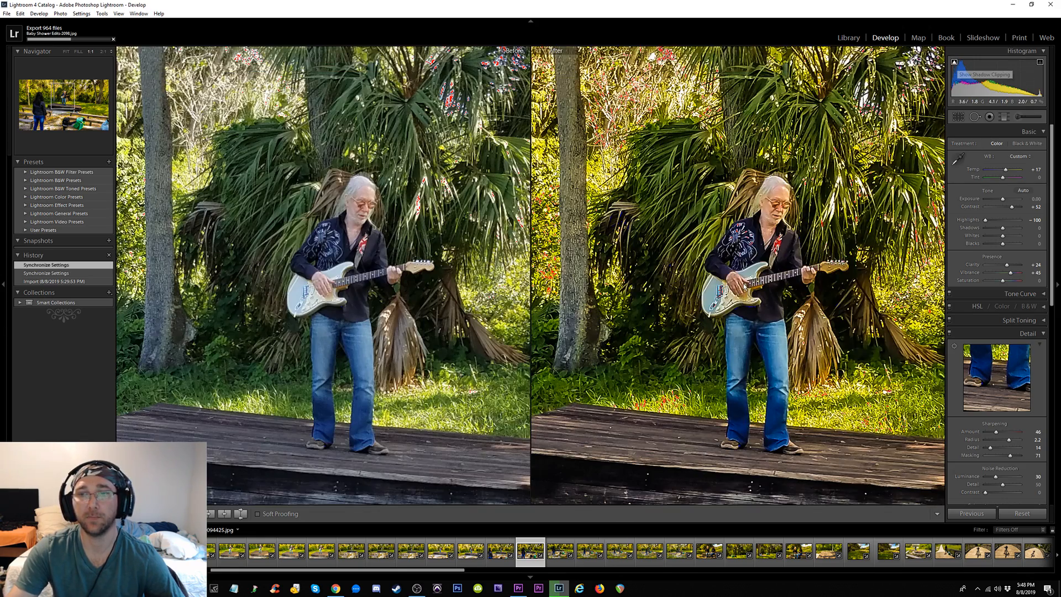
left_click(744, 286)
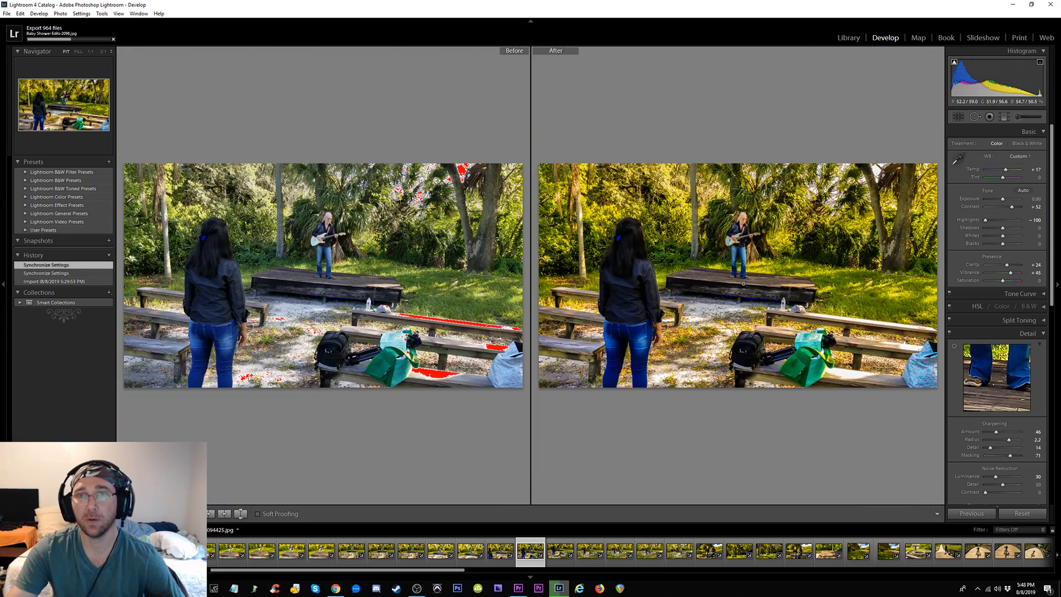
Leave the before/after comparison and view the following photos up to the couple sitting facing the camera on the bench
key("y")
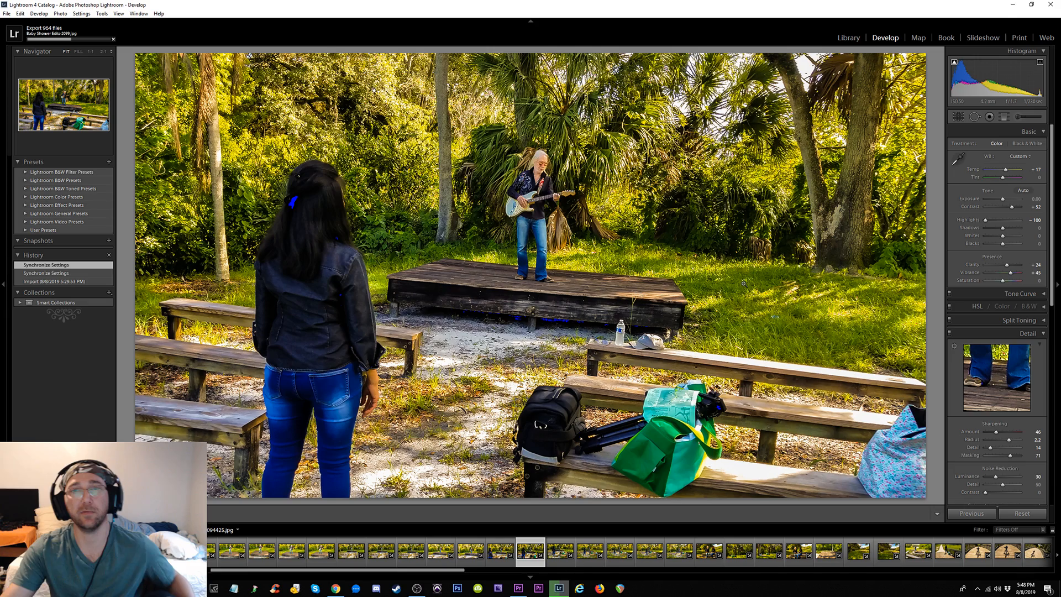
key("Right")
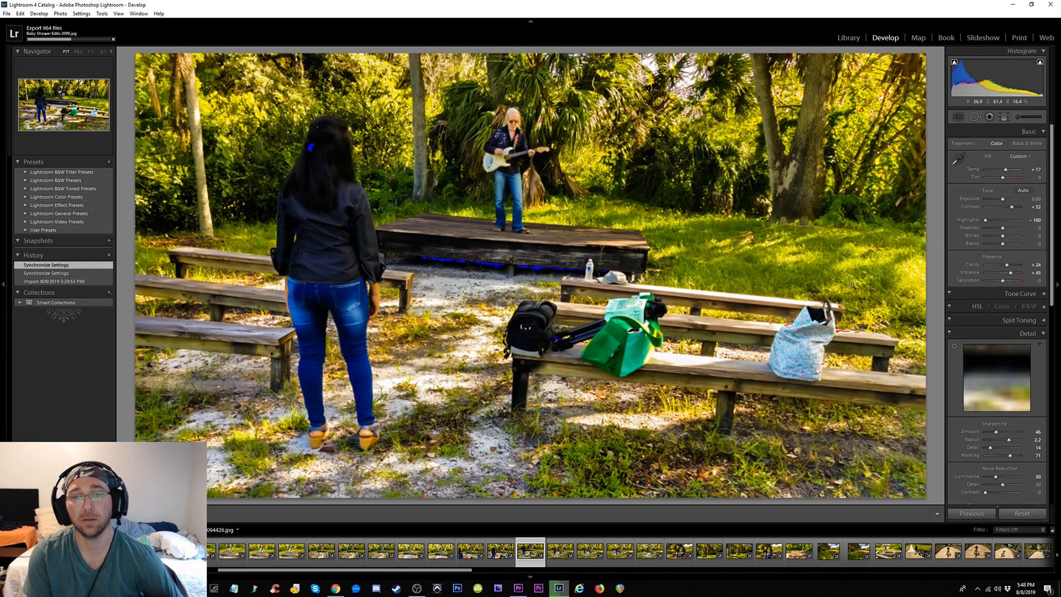
key("Right")
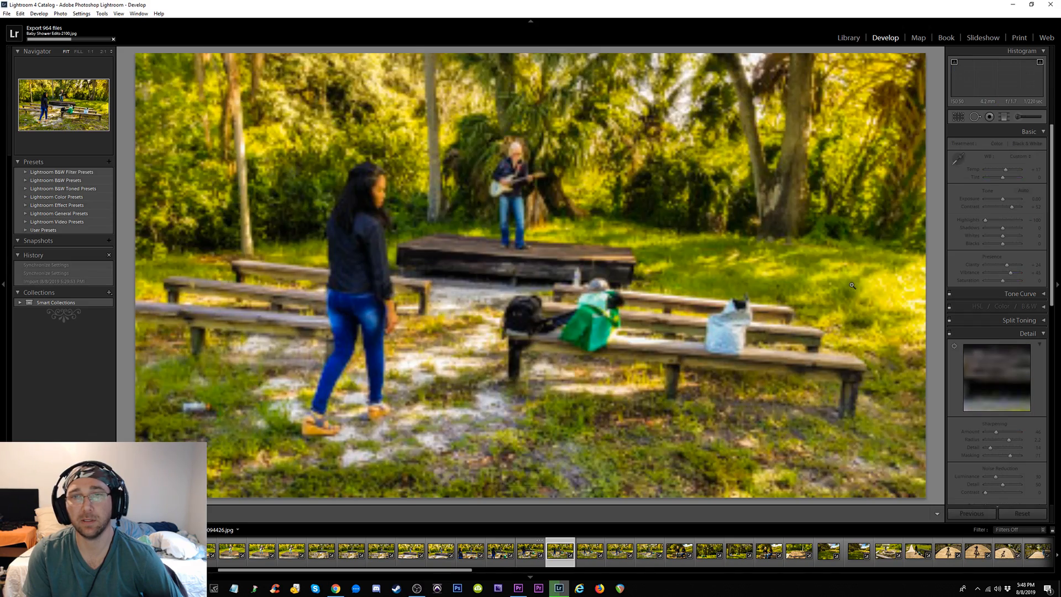
key("Right")
key("Right")
key("Right")
key("Right")
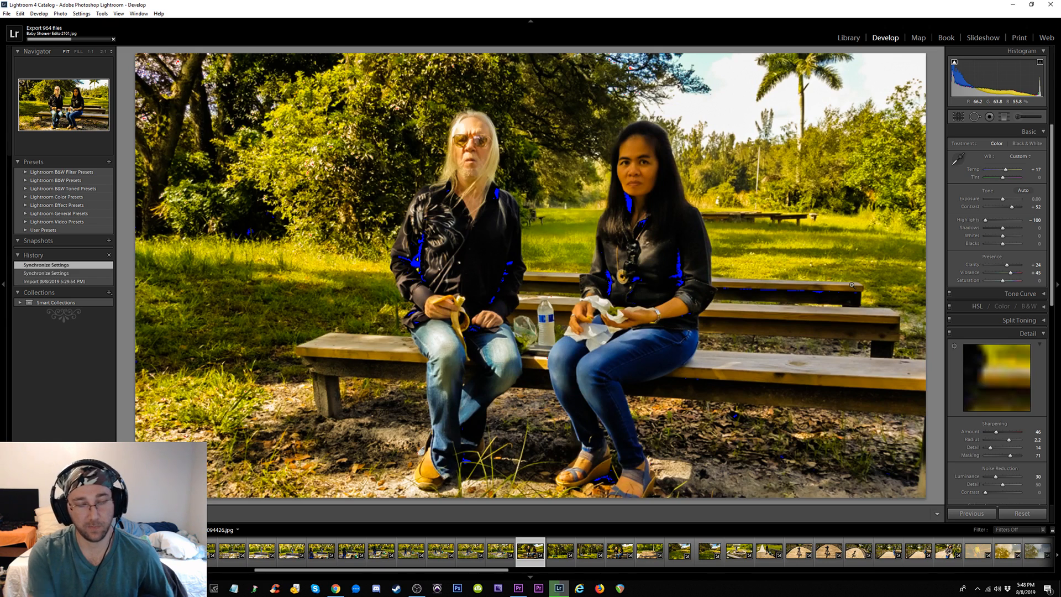
Compare the seated couple's photo before and after, examining the woman's face and dark jacket at 1:1
key("y")
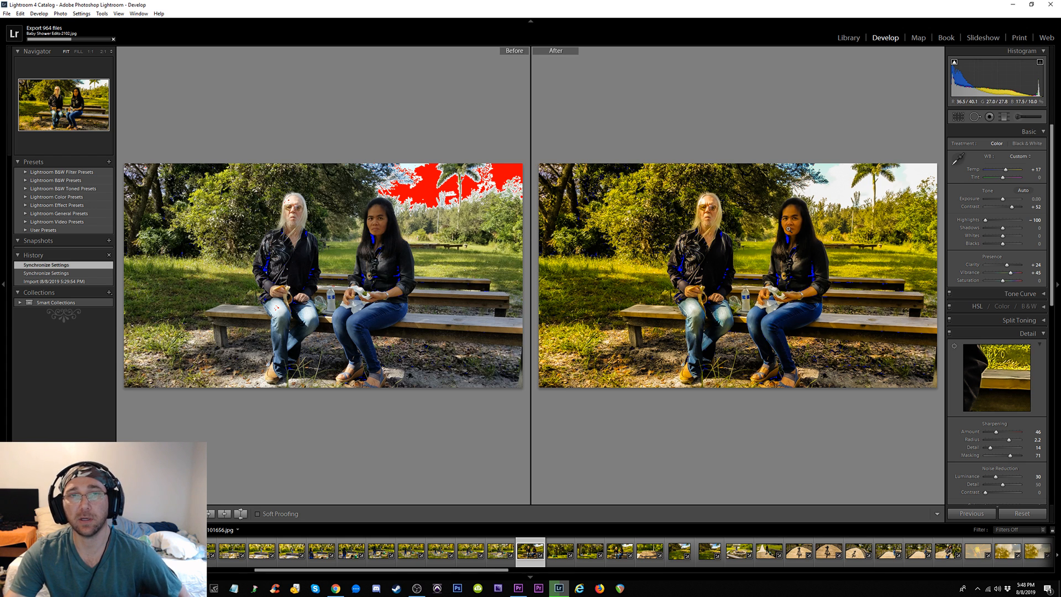
left_click(789, 229)
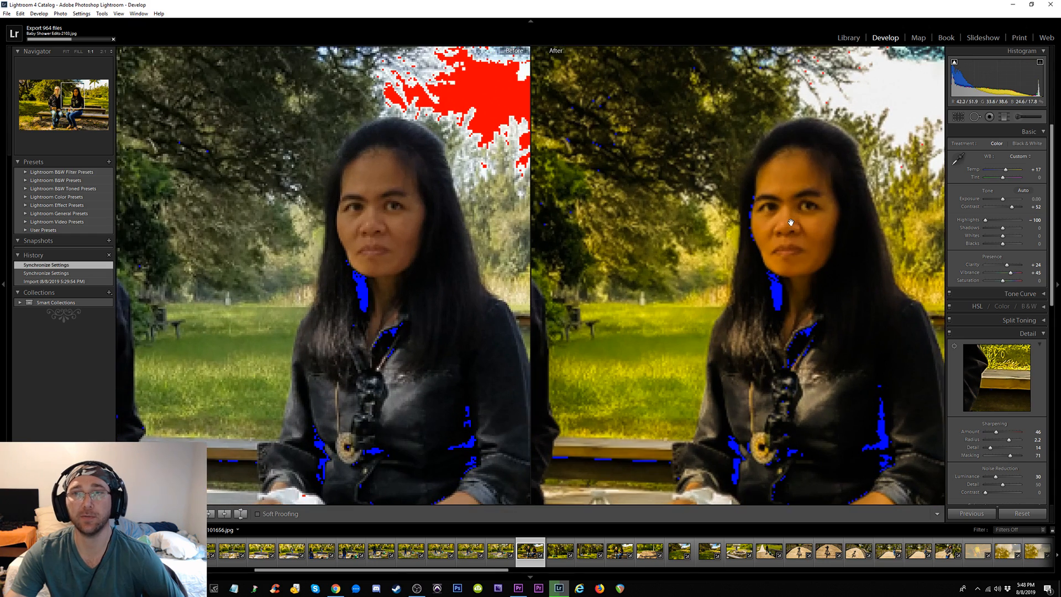
left_click_drag(850, 257, 788, 260)
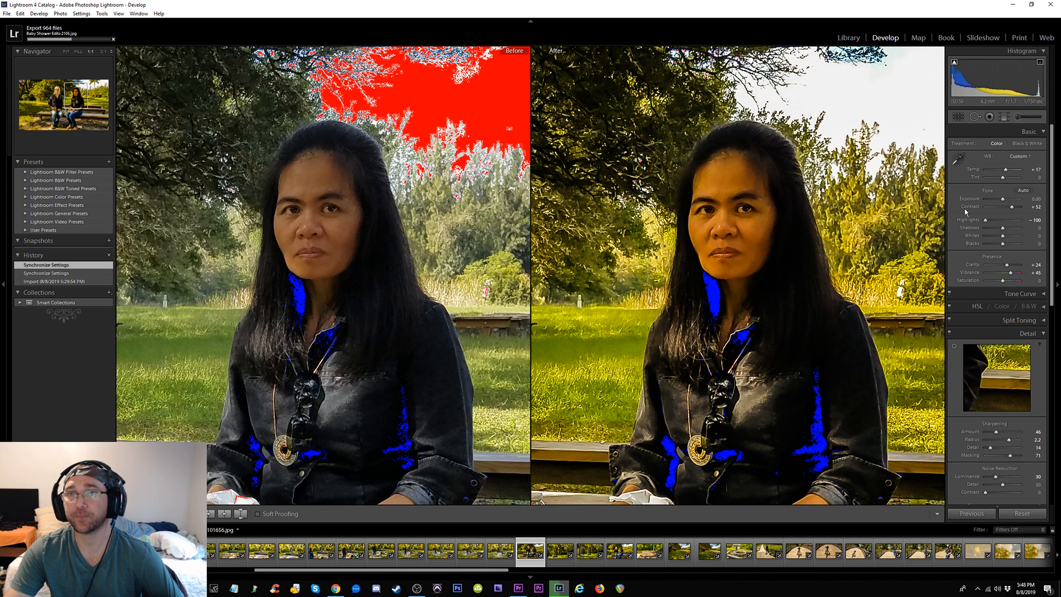
Set the bench photo's exposure to +0.48, temperature to 0, shadows to +43, blacks to +14 and vibrance to +12
left_click_drag(1003, 199, 1006, 202)
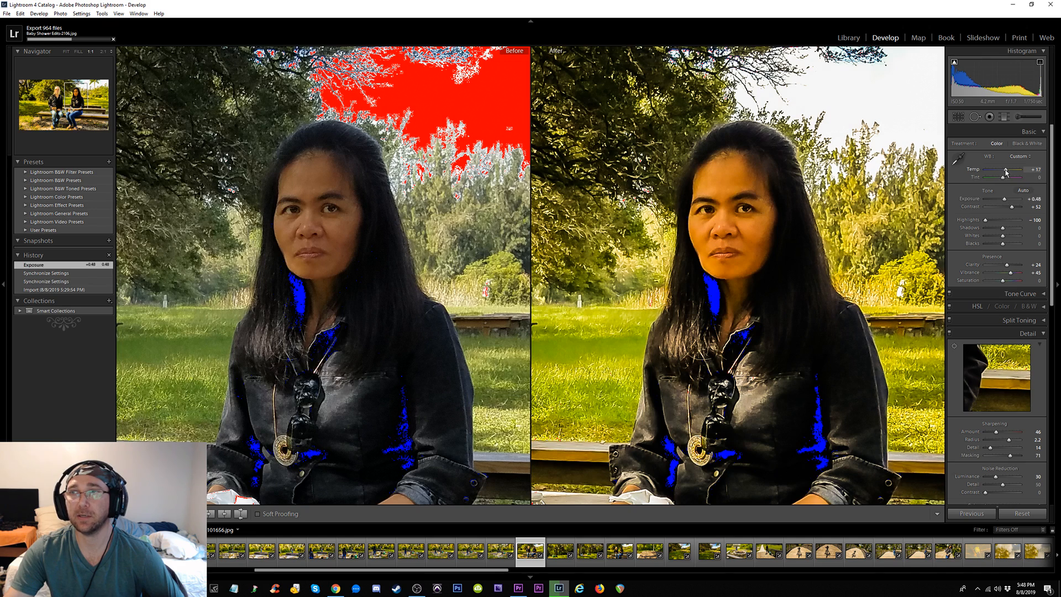
left_click_drag(1007, 170, 1004, 173)
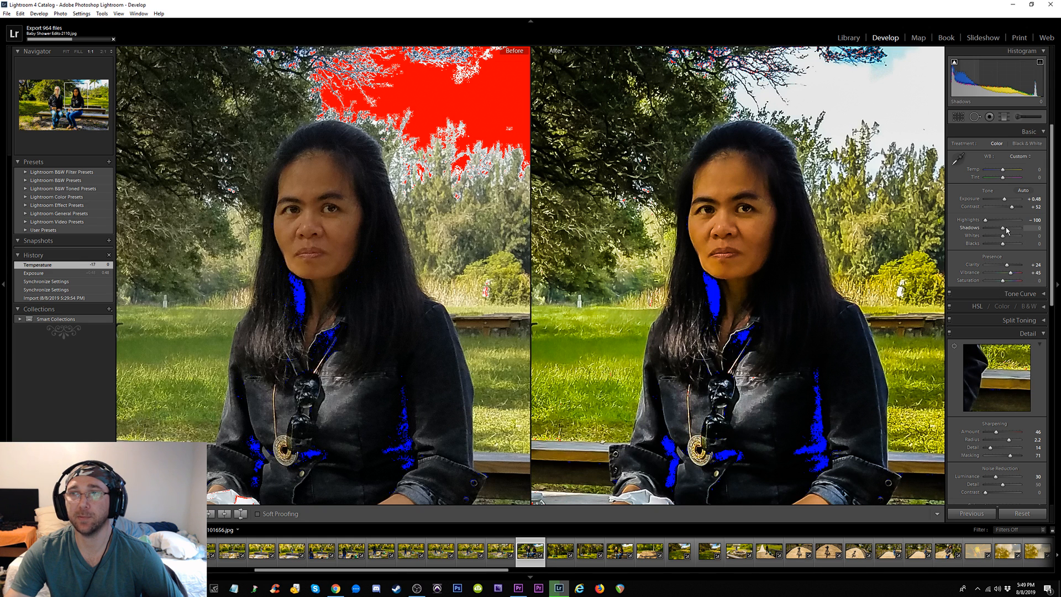
left_click_drag(1006, 228, 1006, 243)
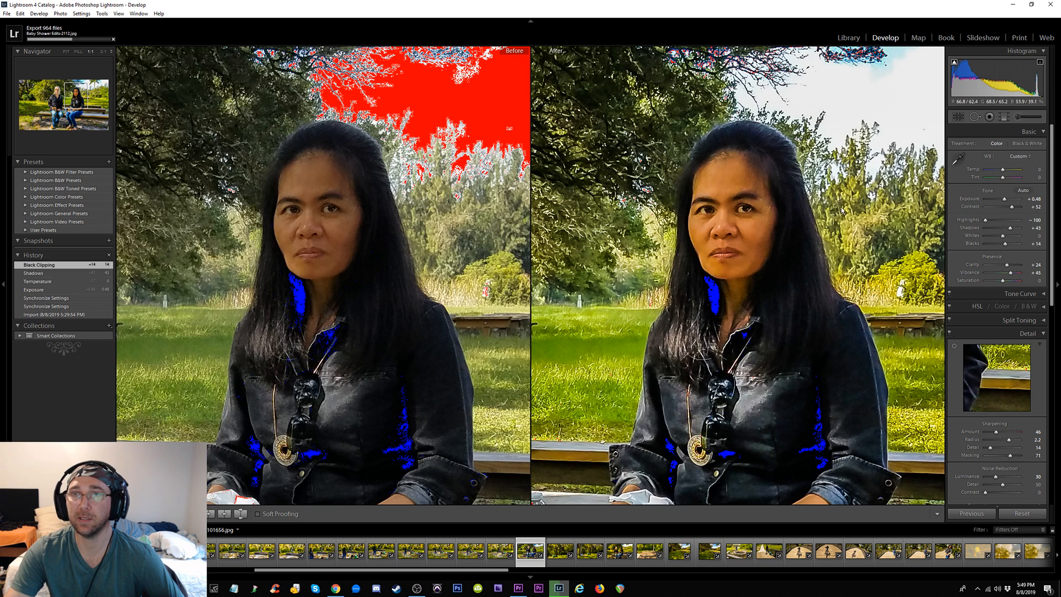
left_click_drag(1011, 275, 1005, 275)
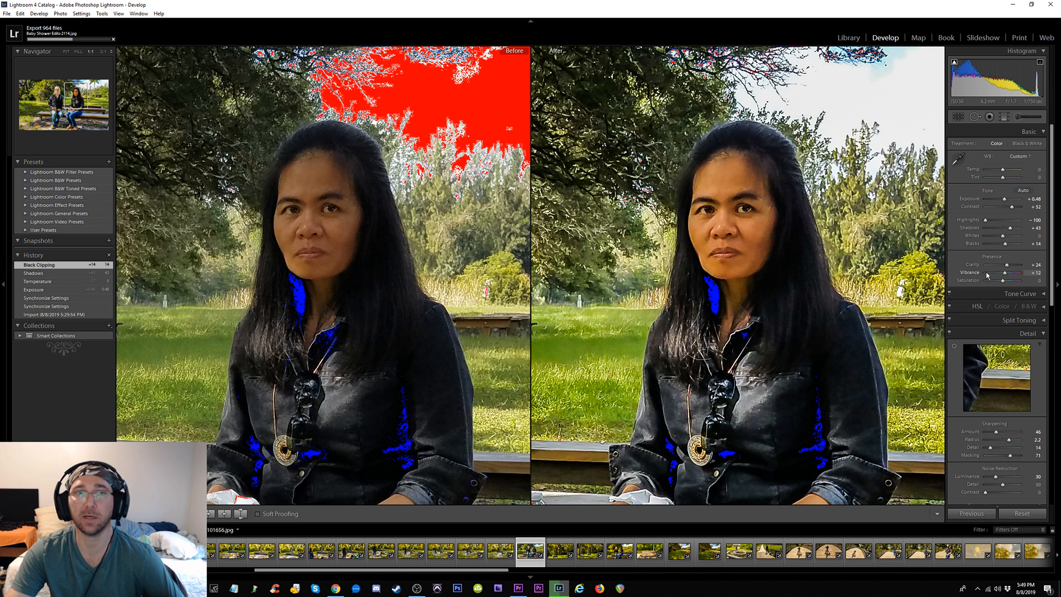
Inspect the adjusted woman's face, jacket and hands at 1:1, compare the whole image, and return to the single-photo view
left_click_drag(697, 410, 670, 303)
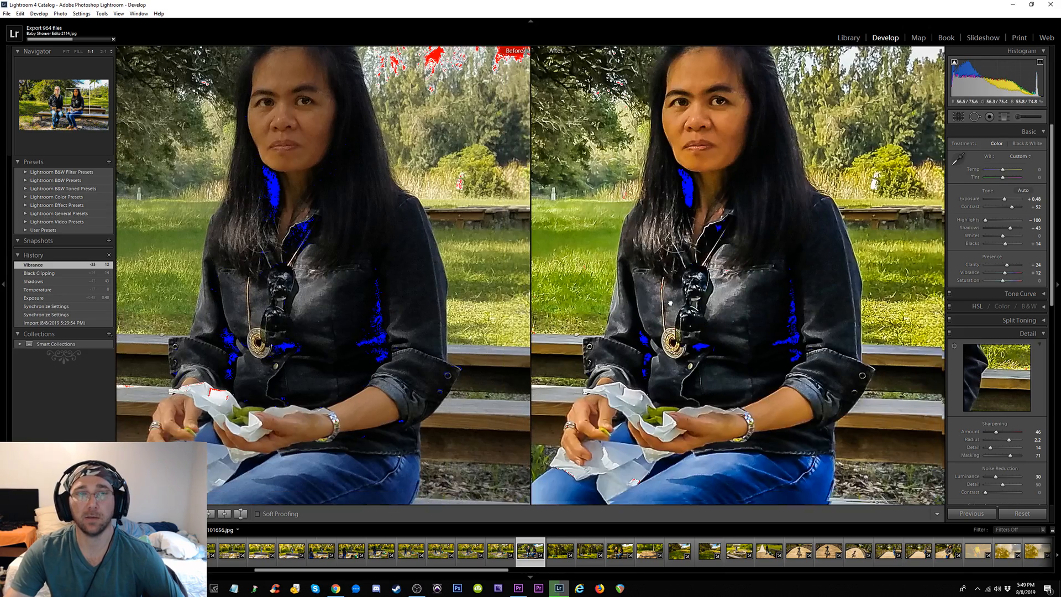
left_click_drag(739, 385, 680, 290)
left_click_drag(697, 244, 733, 337)
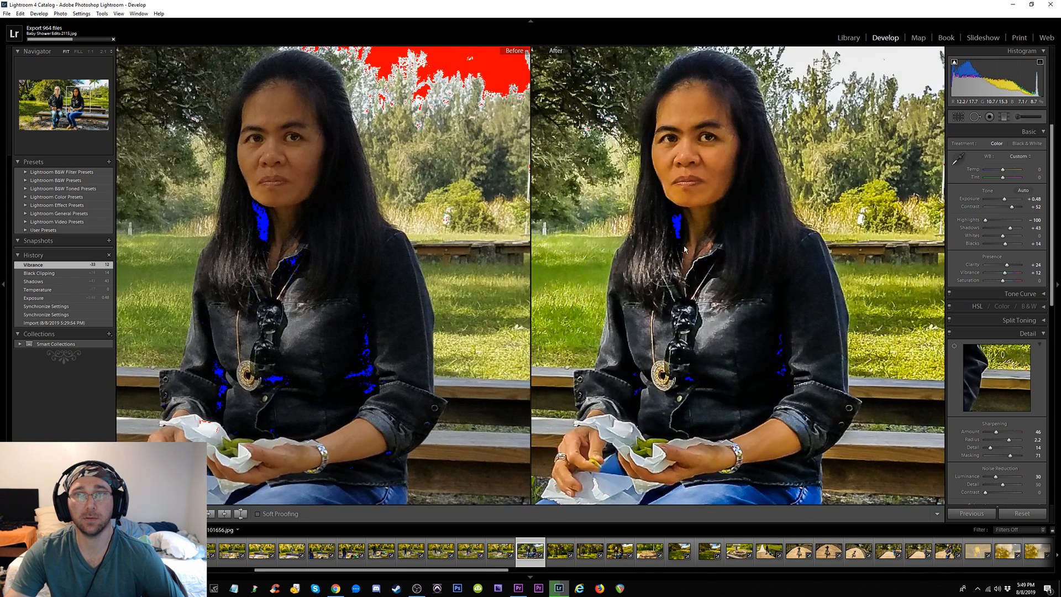
left_click(685, 249)
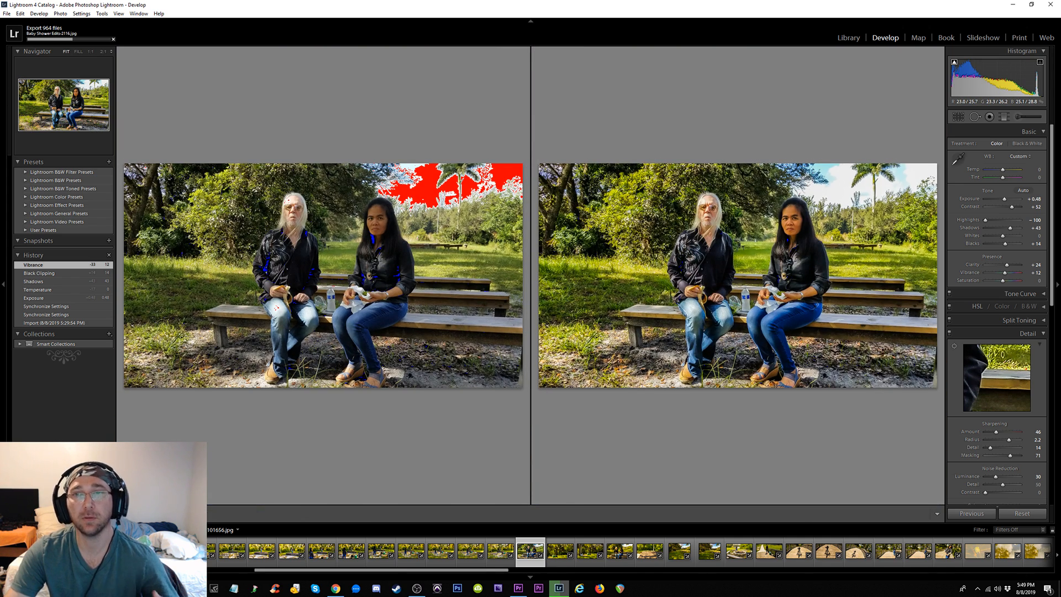
key("y")
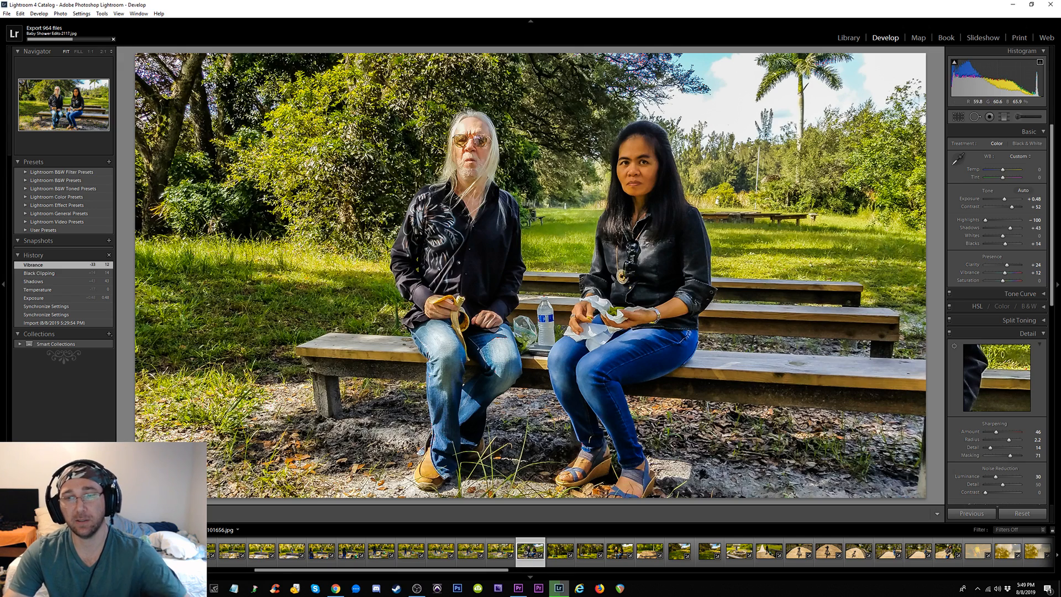
View the two photos of the tripod and bags that follow the bench portrait
left_click(552, 554)
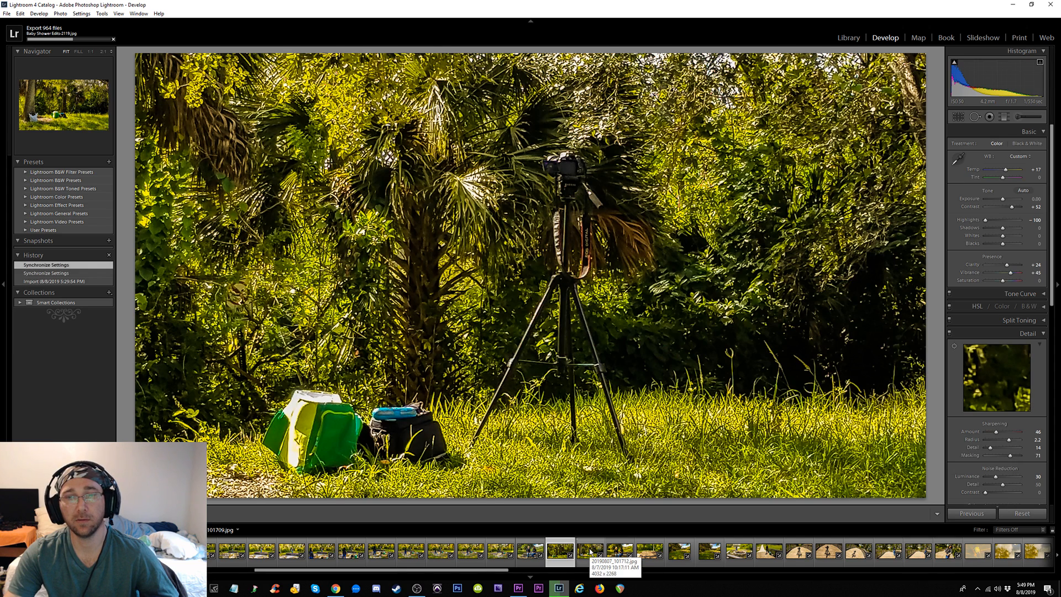
left_click(590, 551)
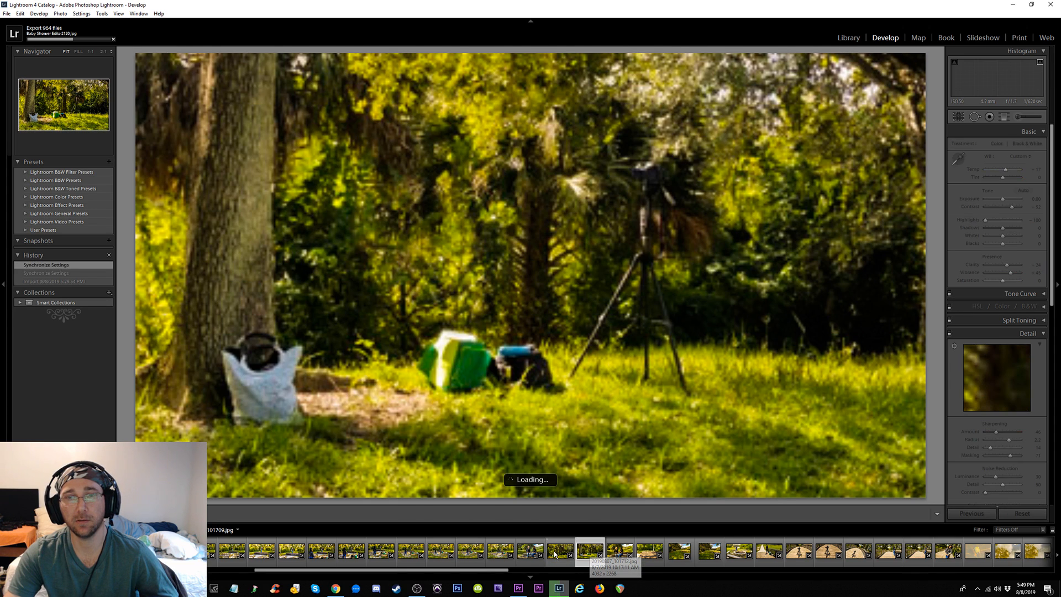
key("Left")
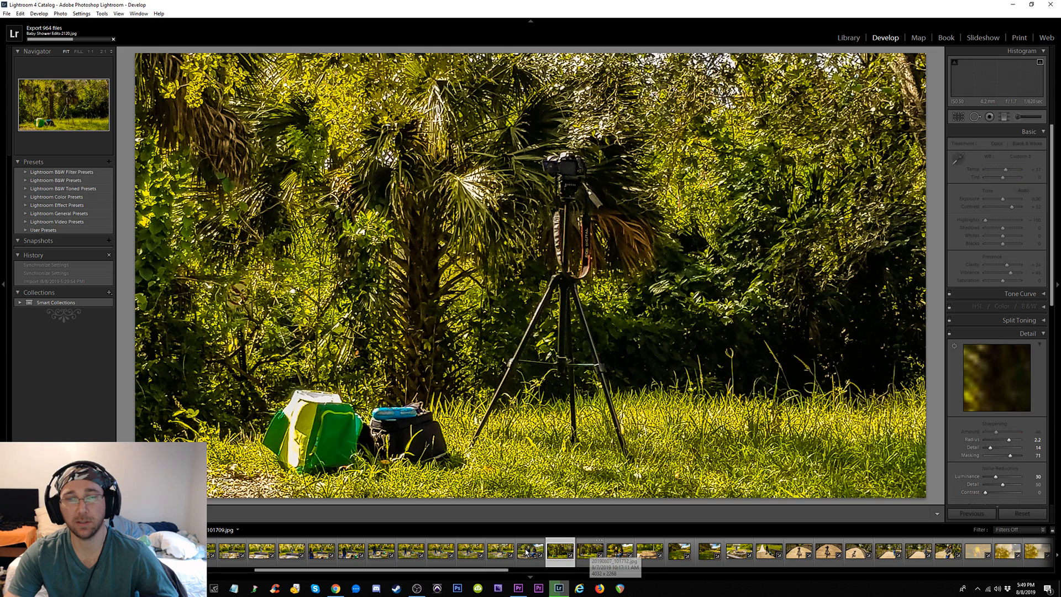
Synchronize the adjusted bench portrait's settings to the photos from it through the woman on the boardwalk, keeping the offered setting selection
left_click(526, 552)
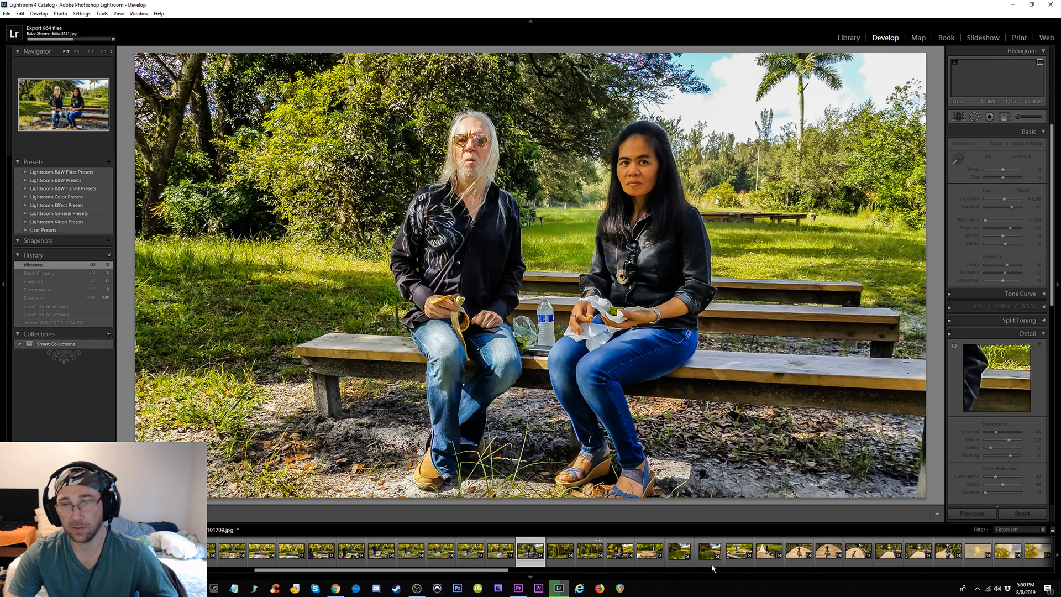
left_click(946, 553, "shift")
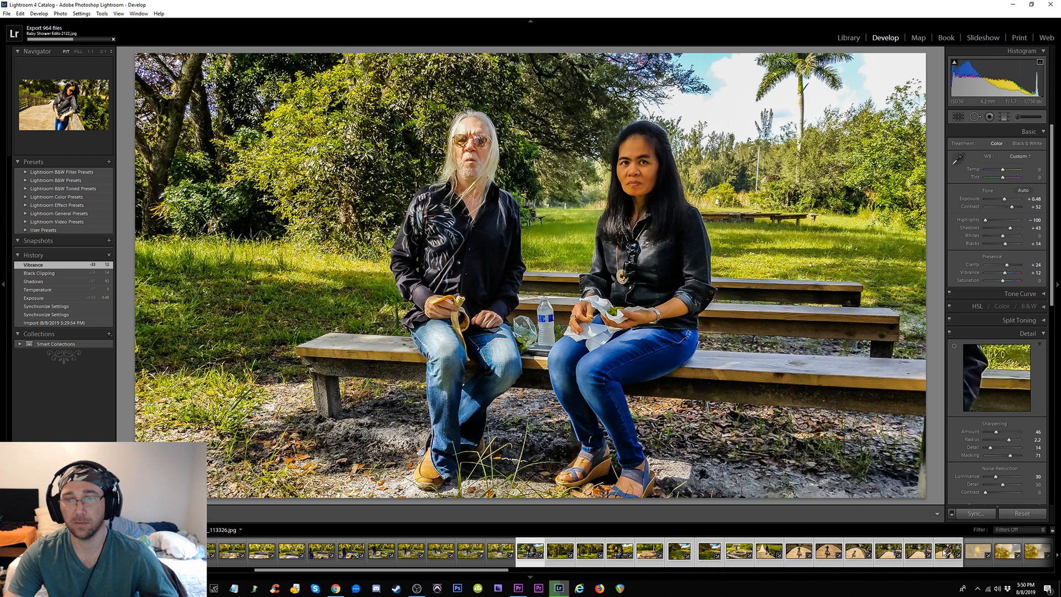
left_click(976, 514)
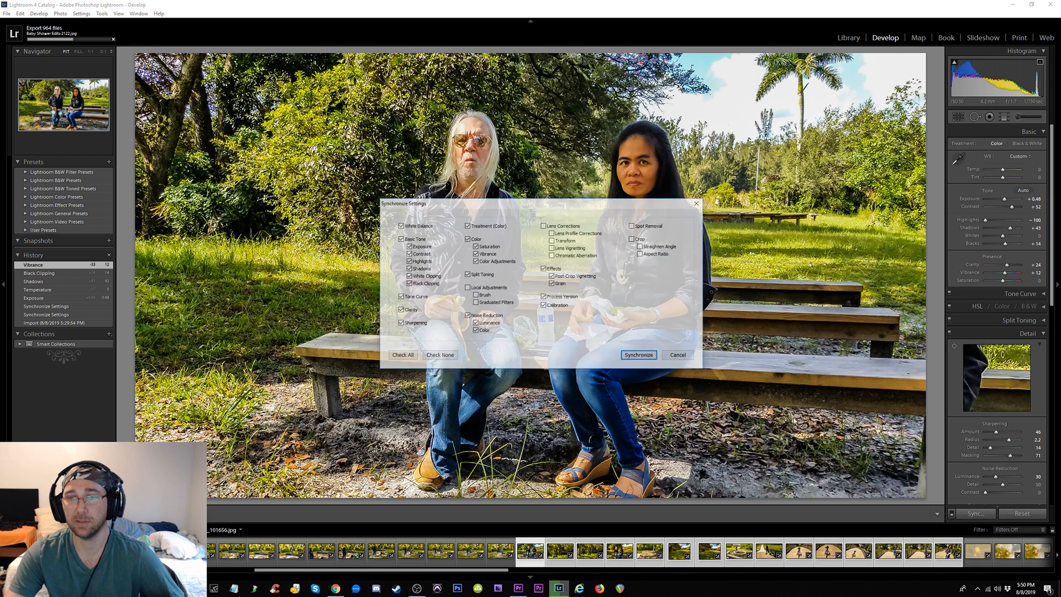
left_click(641, 356)
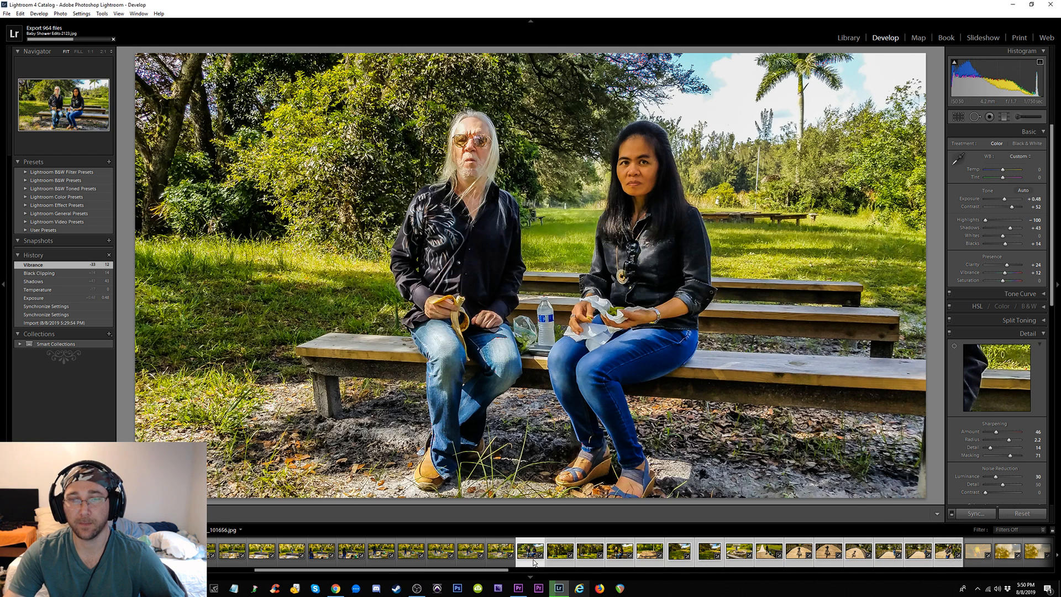
Review the synchronized photos one by one, from the tripod shot to the woman behind the stone fire pit
key("Left")
left_click(560, 553)
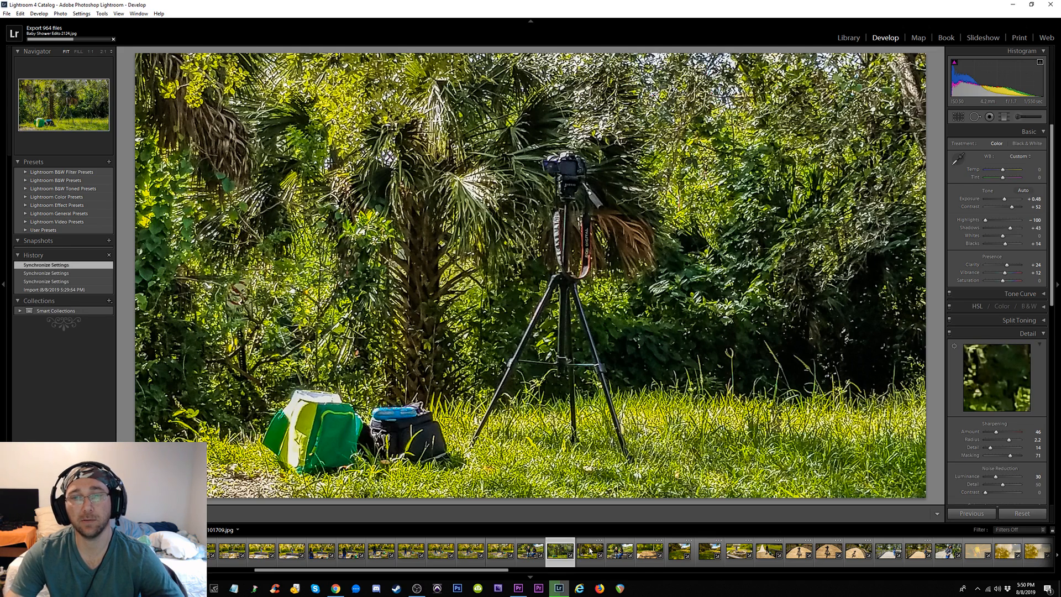
left_click(584, 552)
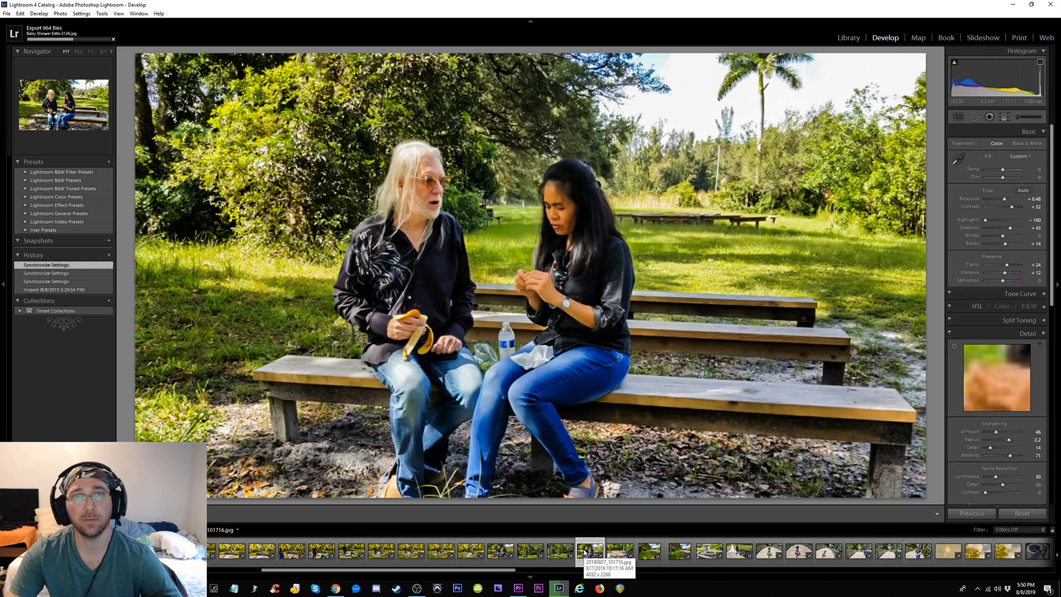
left_click(618, 553)
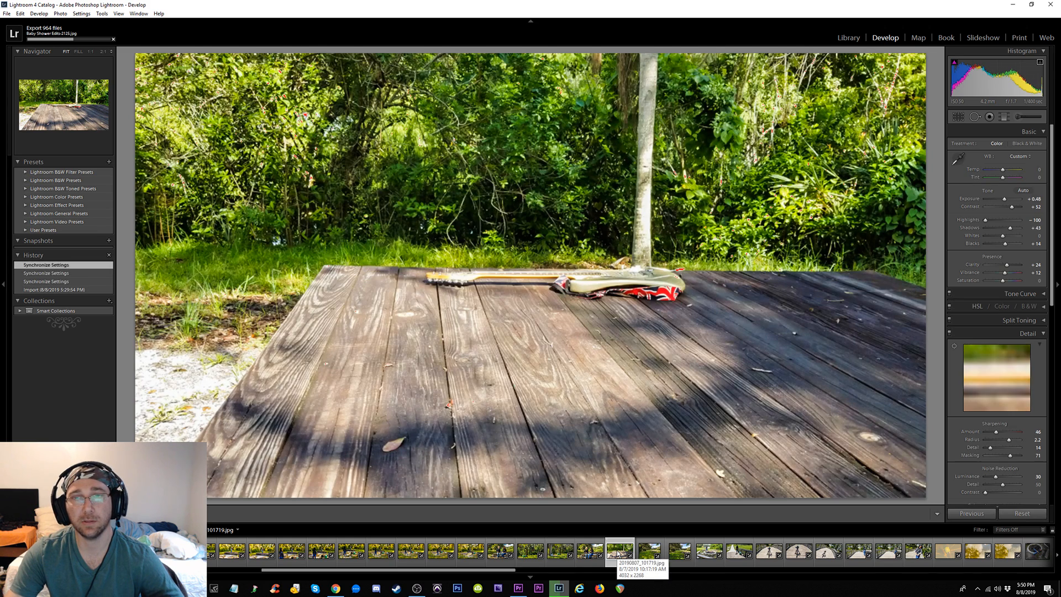
left_click(650, 551)
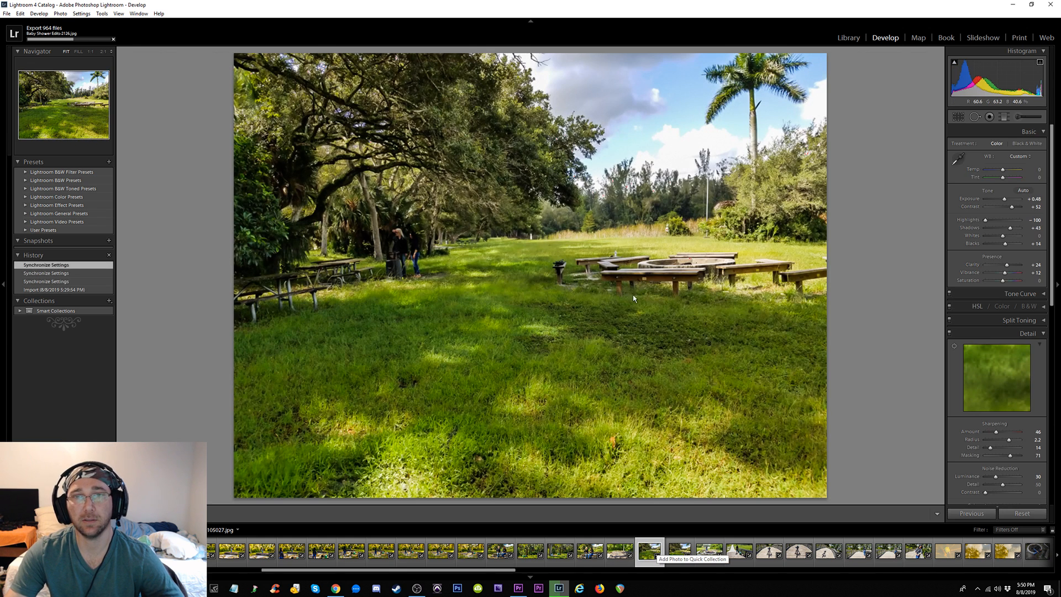
left_click(680, 551)
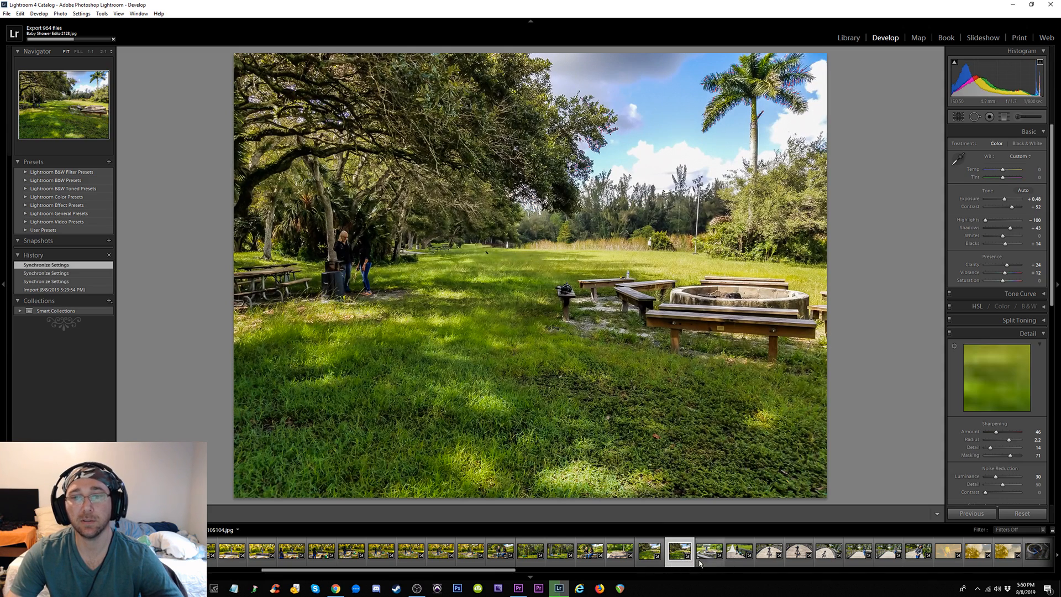
left_click(705, 551)
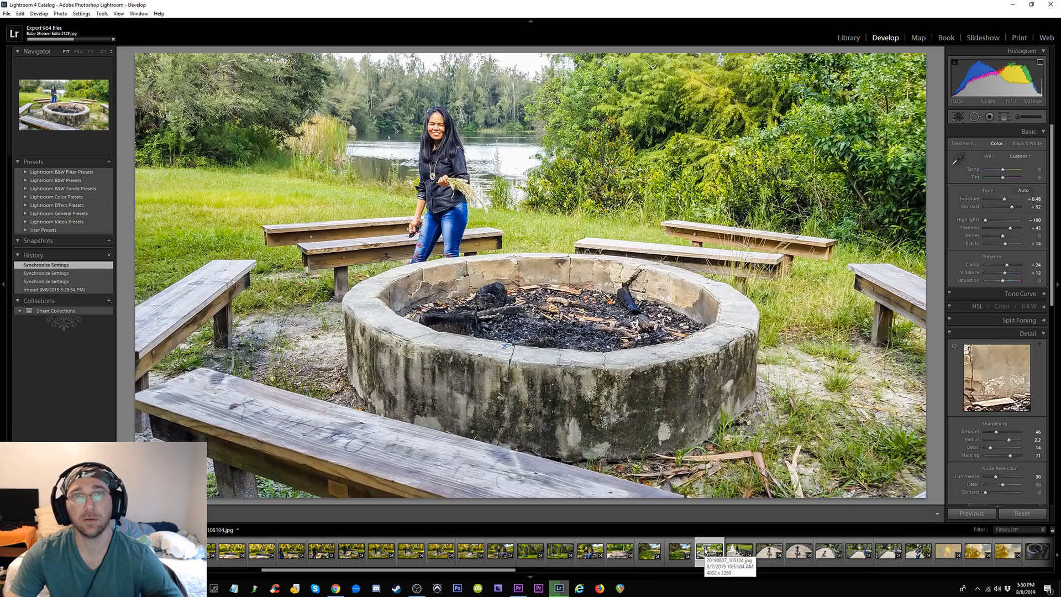
Compare the fire pit photo before and after, examining the smiling woman and the lake at 1:1
key("y")
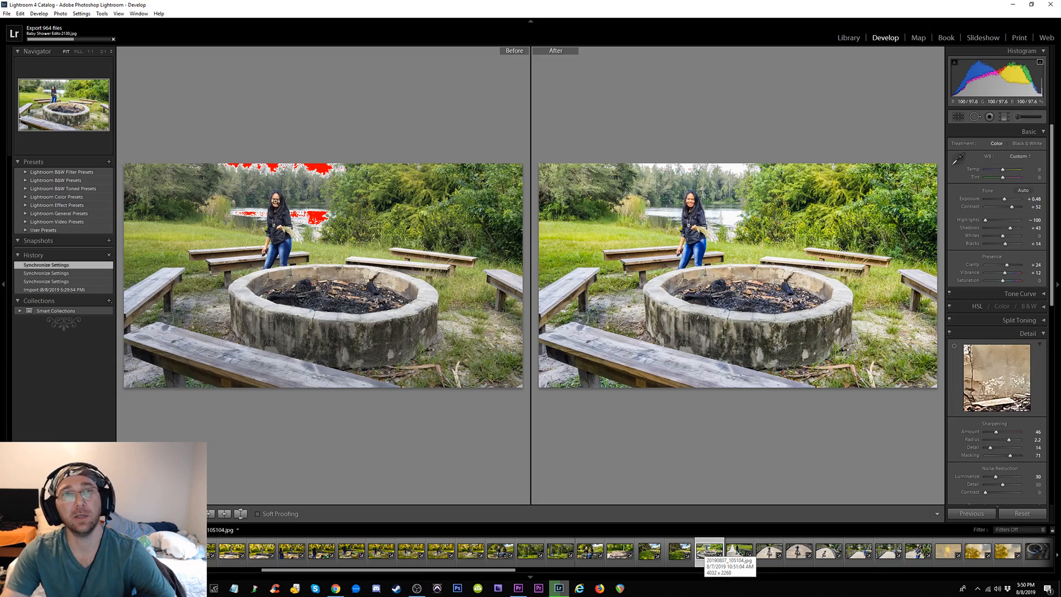
left_click(276, 202)
left_click_drag(337, 171, 425, 190)
left_click_drag(533, 212, 555, 215)
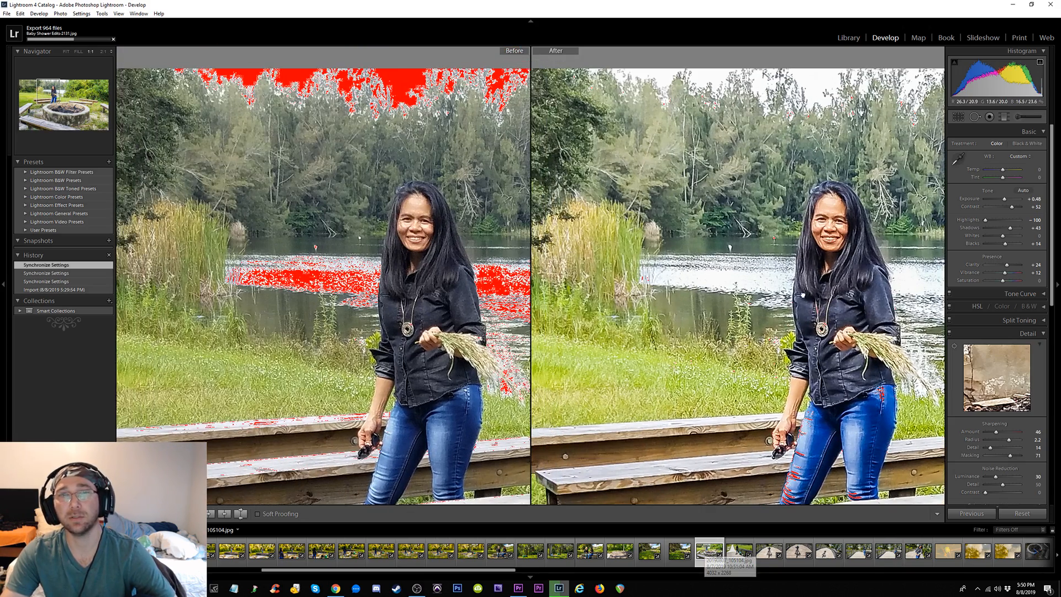
Set the fire pit photo's sharpening amount to 27 and clarity to +12 while centering the woman in the comparison
left_click_drag(803, 295, 758, 294)
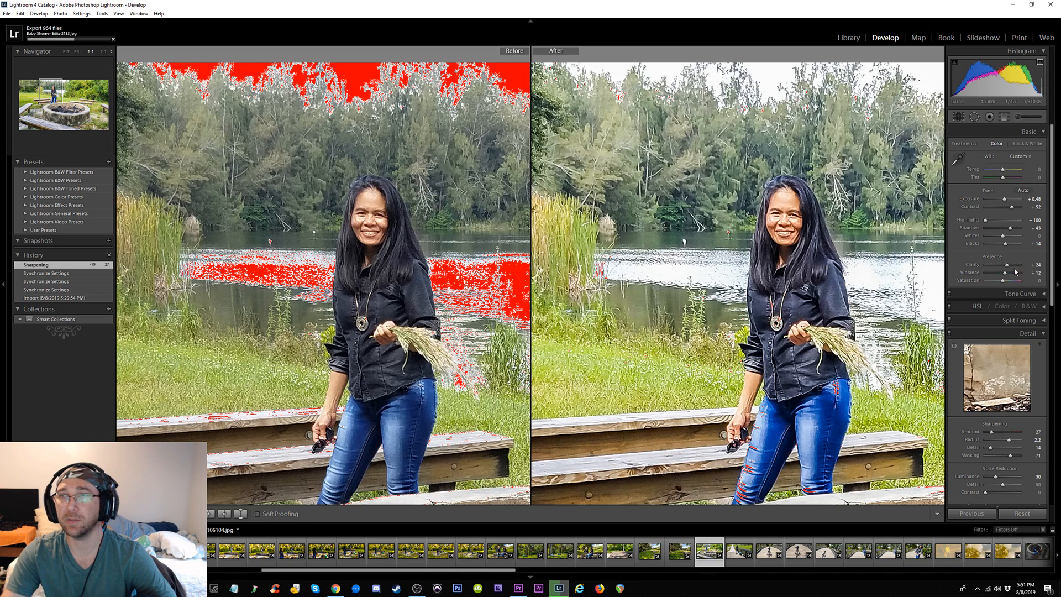
left_click_drag(1006, 268, 1005, 266)
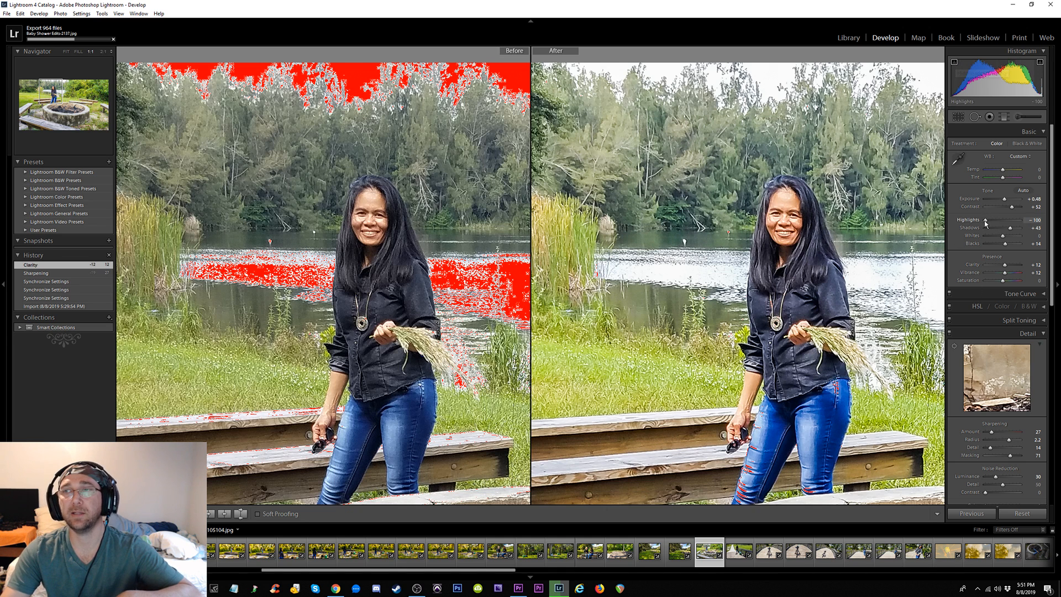
Reset the fire pit photo's highlights to check the clipping, restore them to -100, and leave the before/after comparison
double_click(968, 220)
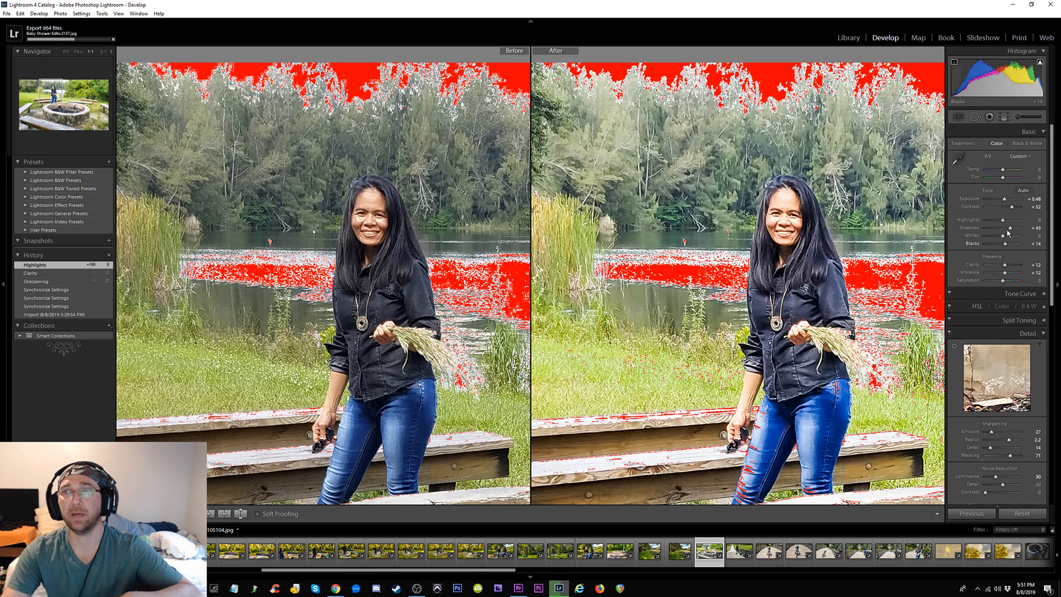
left_click_drag(1004, 220, 783, 238)
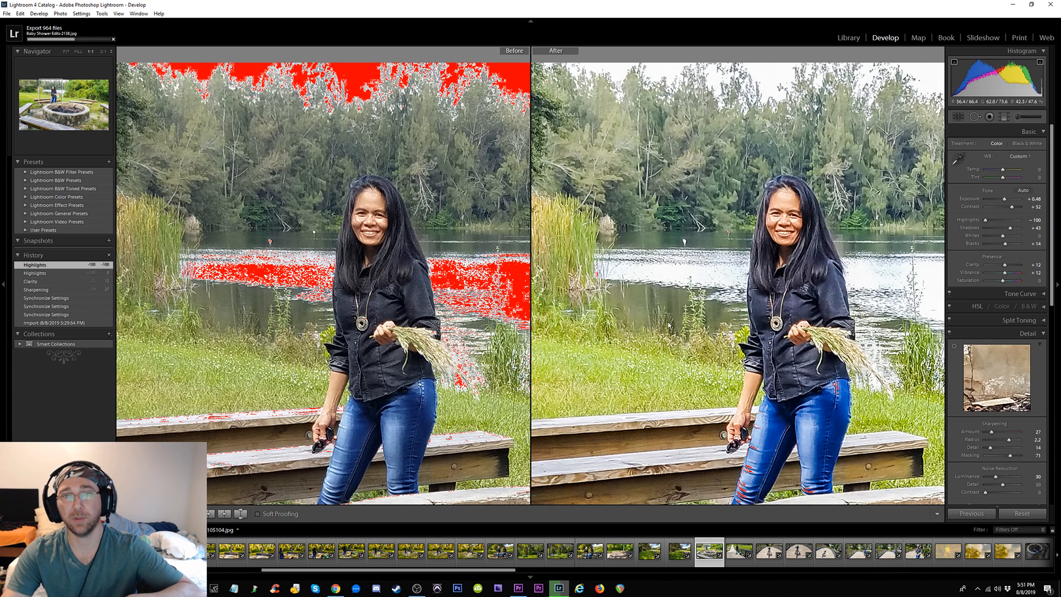
key("y")
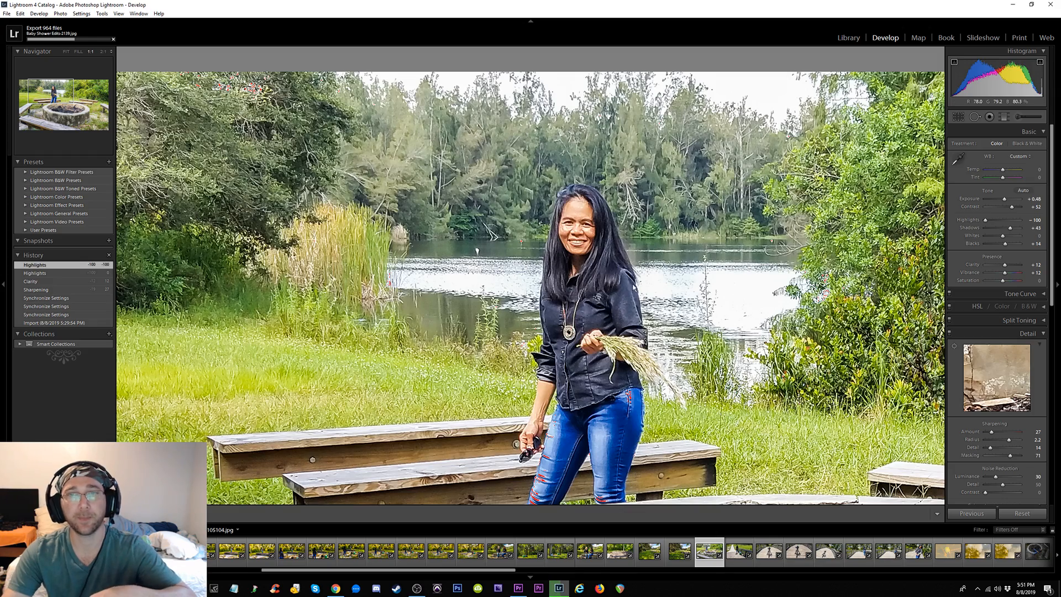
Synchronize the fire pit photo's settings to all following photos through the last of the three golden-toned shots
left_click(568, 293)
left_click(568, 293)
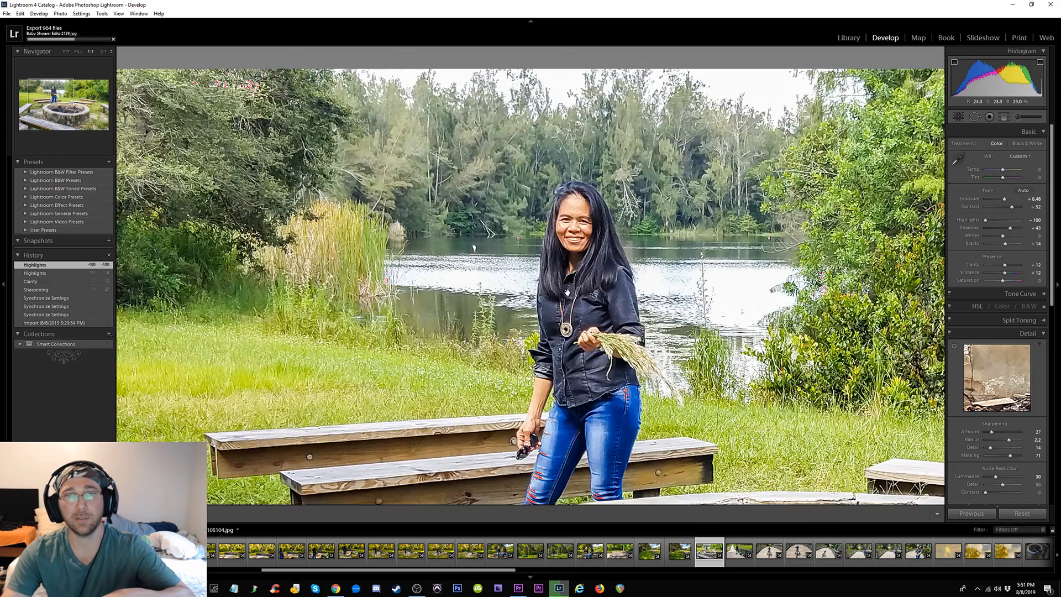
left_click(568, 293)
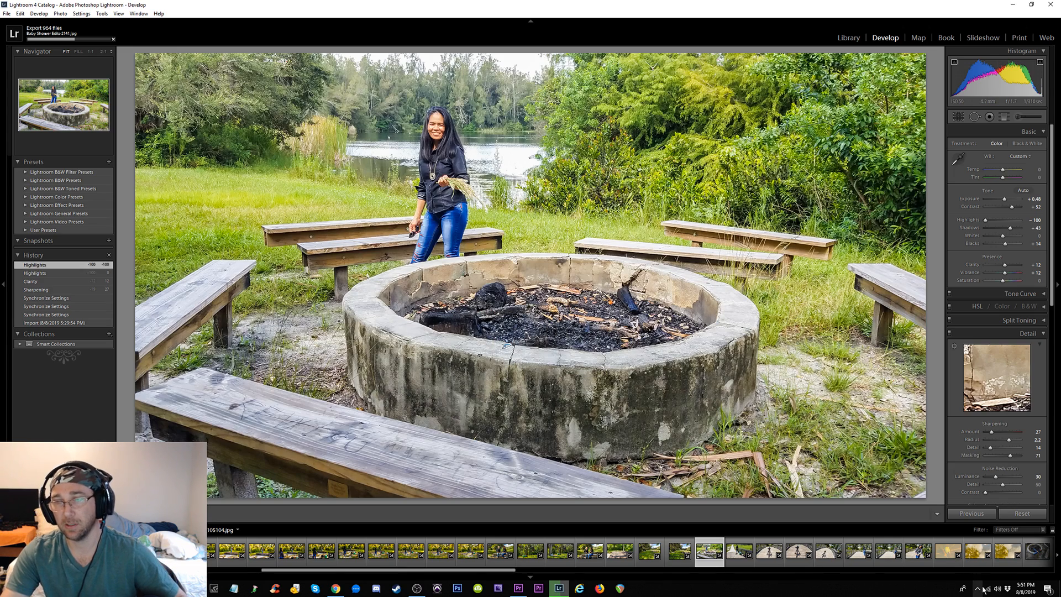
left_click(1018, 555, "shift")
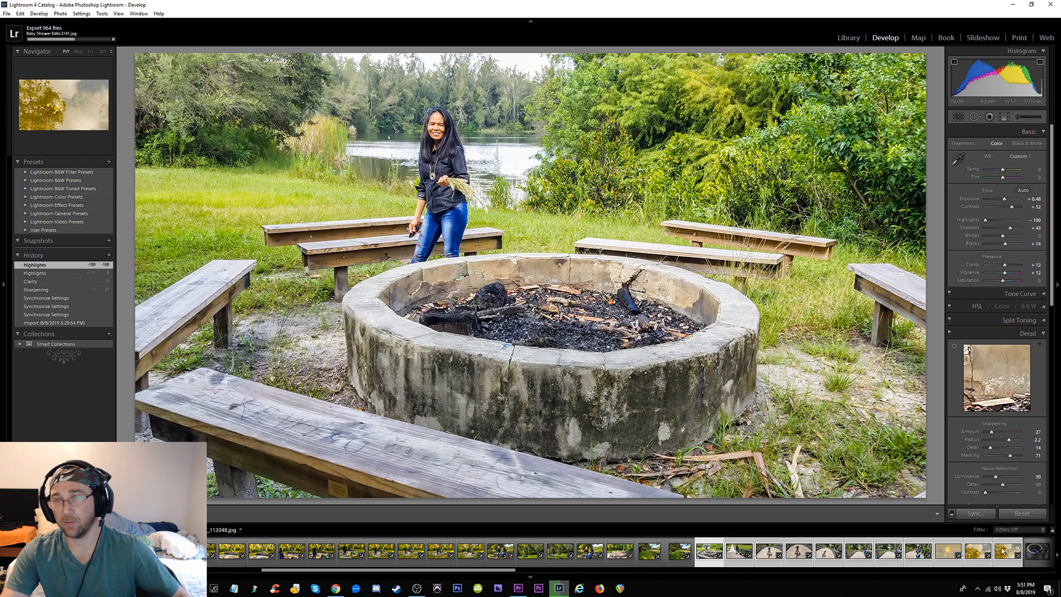
left_click(976, 514)
left_click(631, 356)
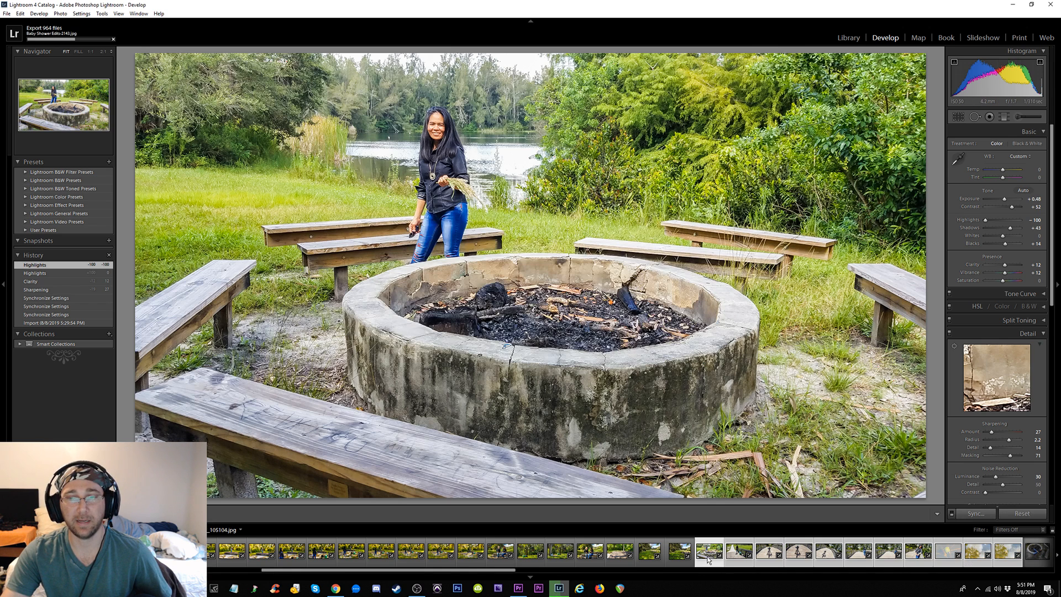
Synchronize the fire pit photo's settings to the preceding photos, back to the woman watching the guitarist on the wooden stage
key("Left")
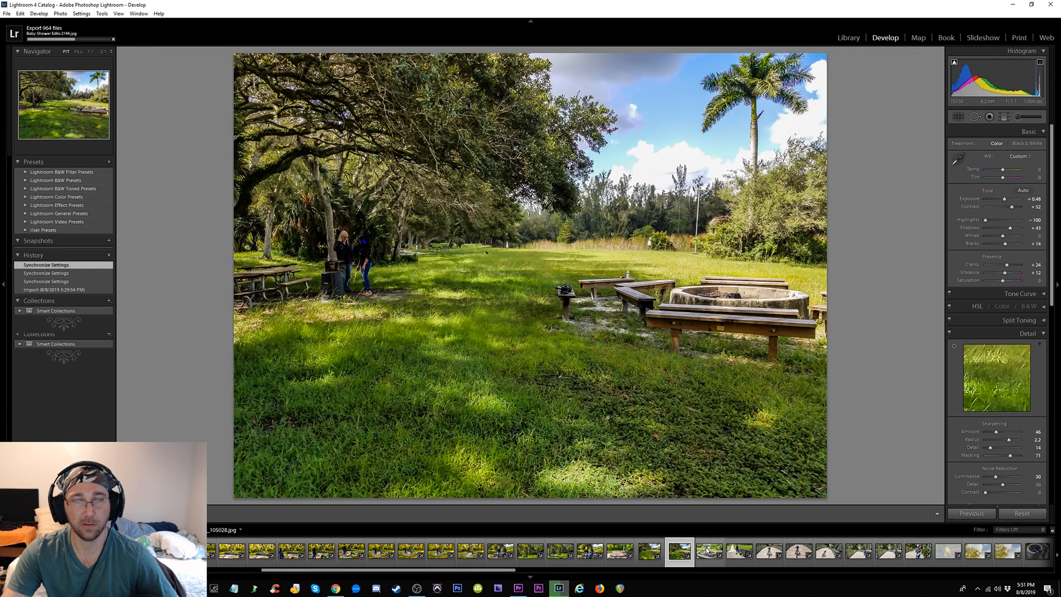
left_click(707, 552)
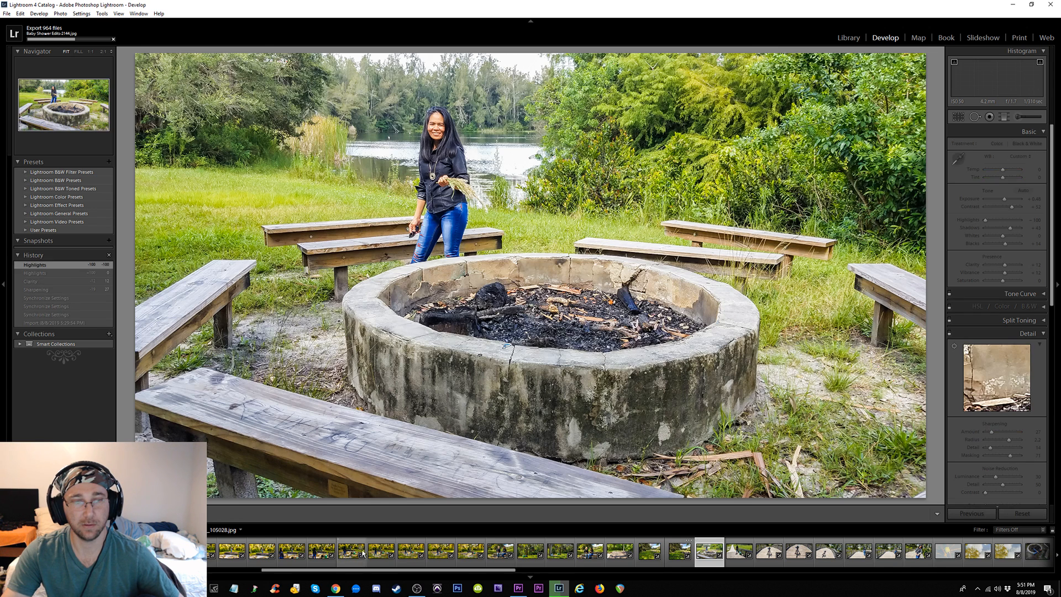
left_click(287, 549, "shift")
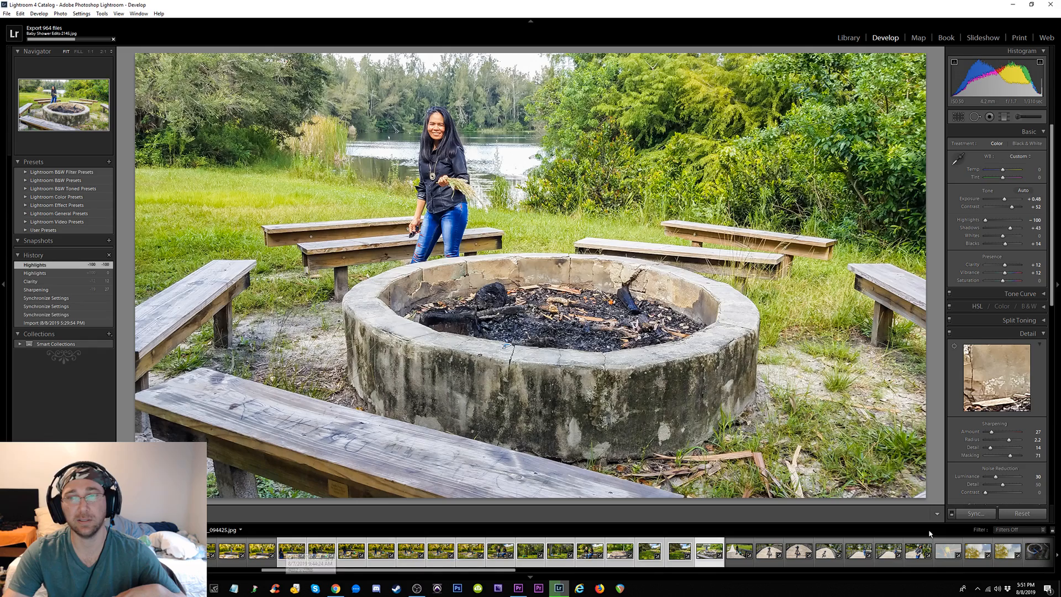
left_click(976, 513)
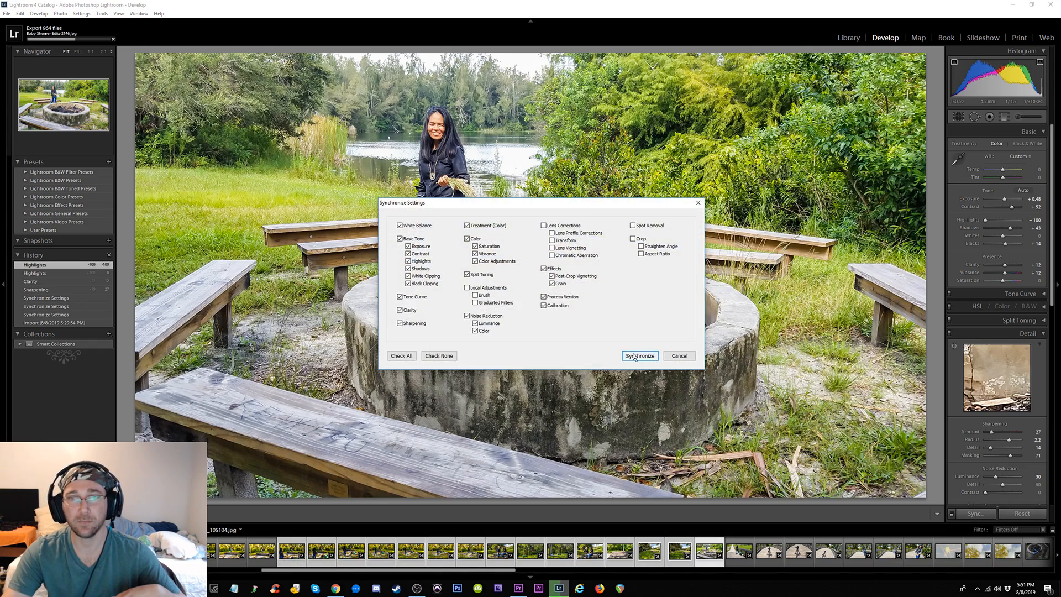
left_click(635, 356)
Review the guitarist stage photos and the couple sitting on the benches
left_click(262, 551)
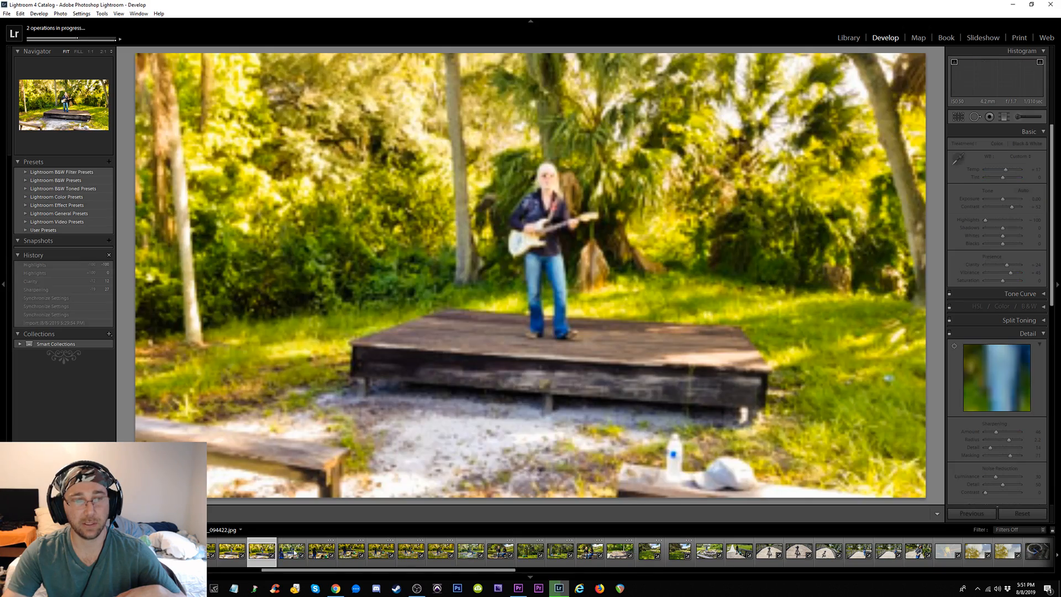
left_click(291, 551)
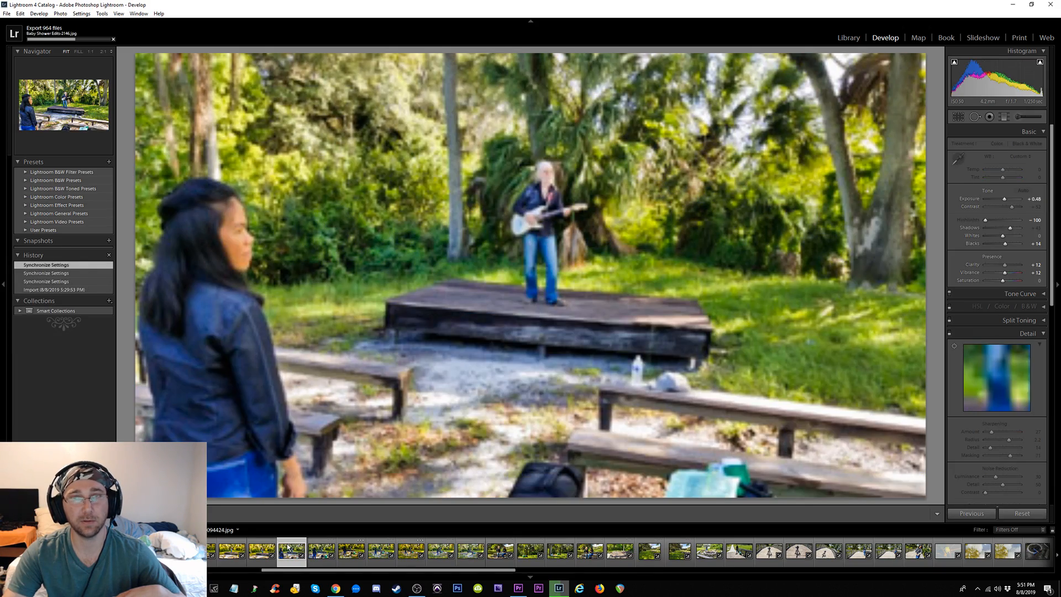
left_click(499, 551)
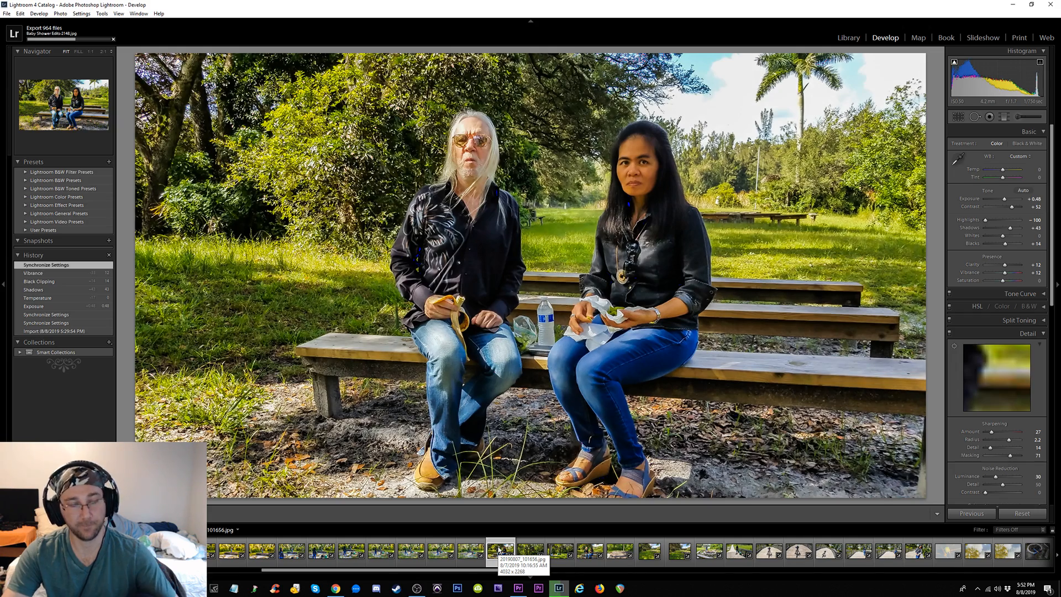
Compare the bench couple photo before and after at 1:1, testing highlights at +100 and restoring them to -100
key("y")
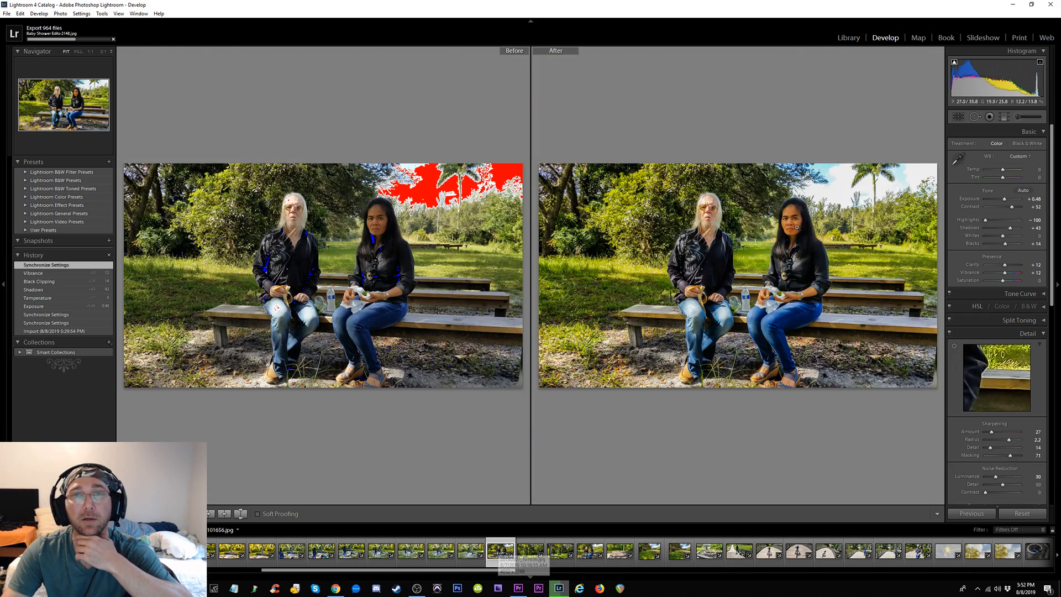
left_click(800, 228)
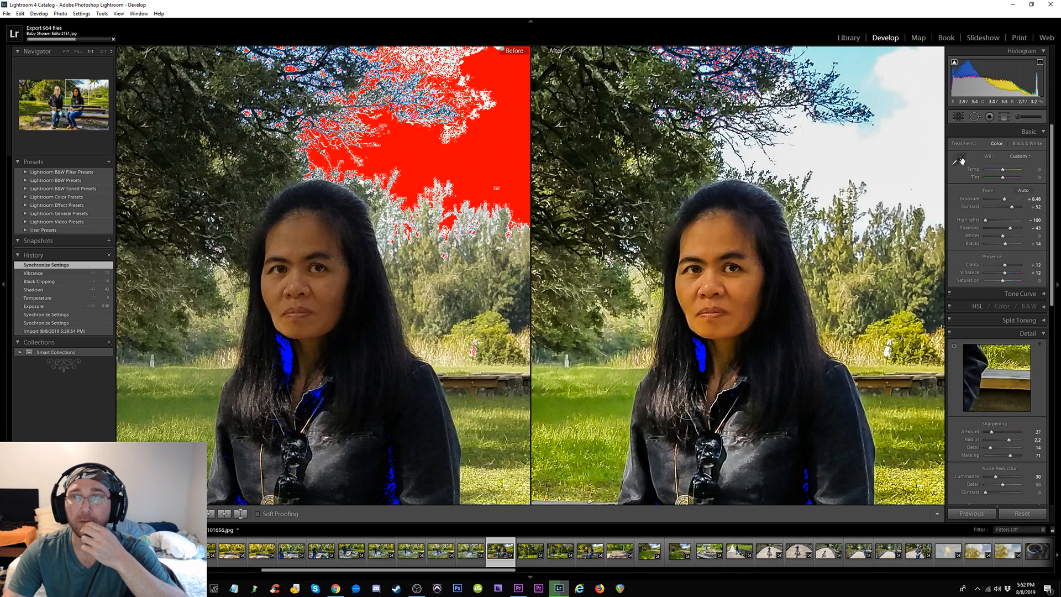
left_click_drag(987, 222, 1042, 221)
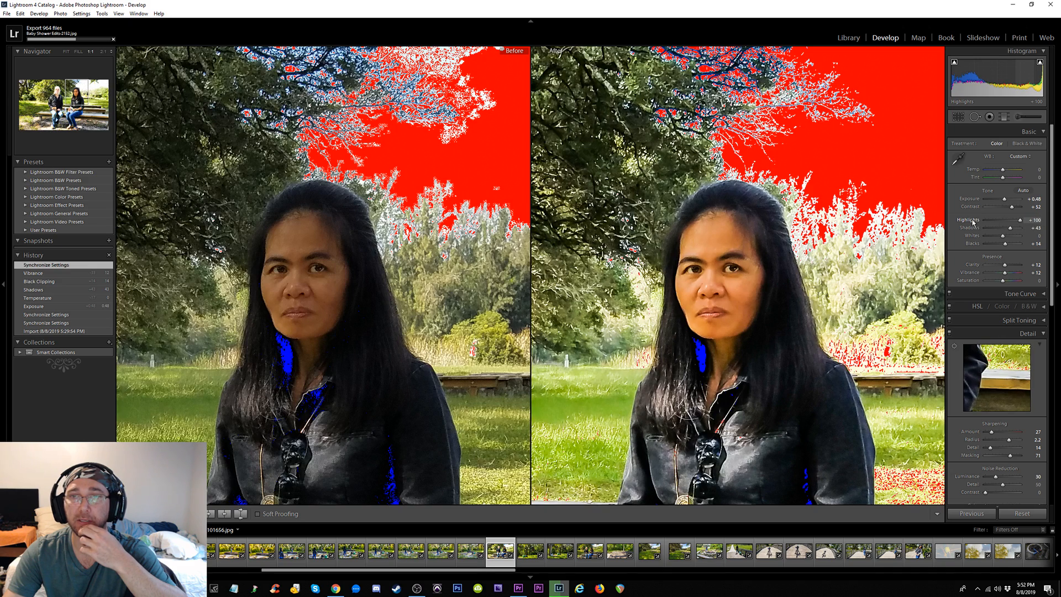
mouse_move(973, 223)
left_mouse_down()
mouse_move(961, 222)
mouse_move(1021, 222)
mouse_move(971, 222)
left_mouse_up()
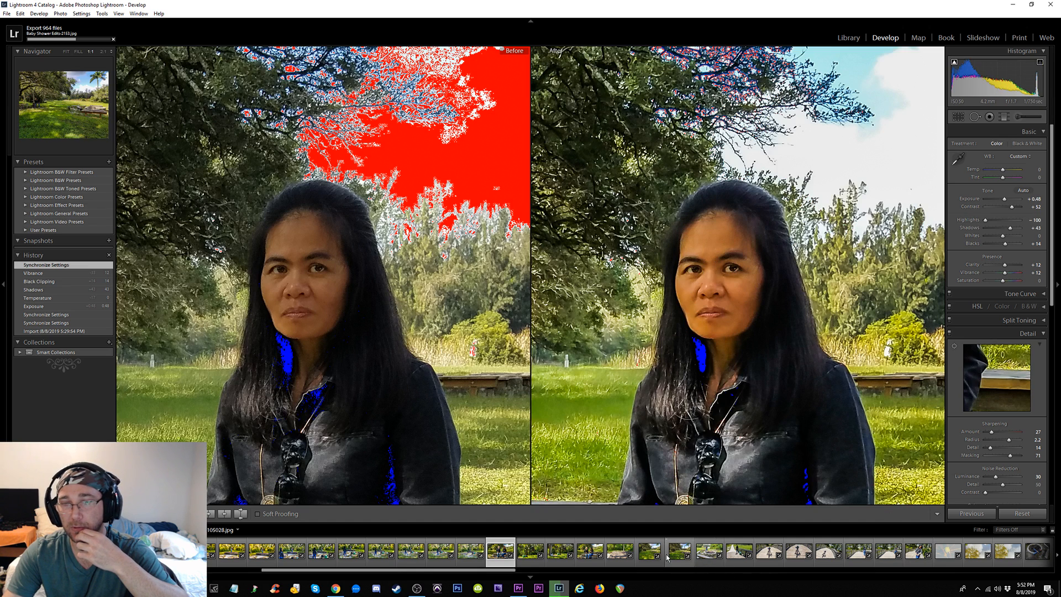
Compare the boardwalk photo of the woman in sunglasses before and after, at 1:1 and at full view
left_click(719, 554)
left_click(738, 553)
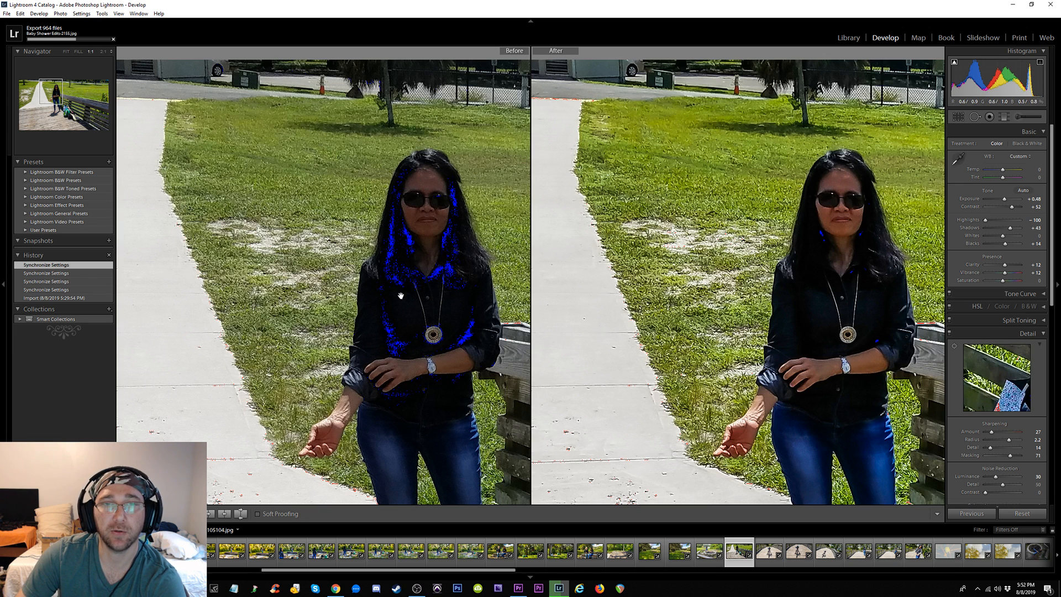
left_click(425, 202)
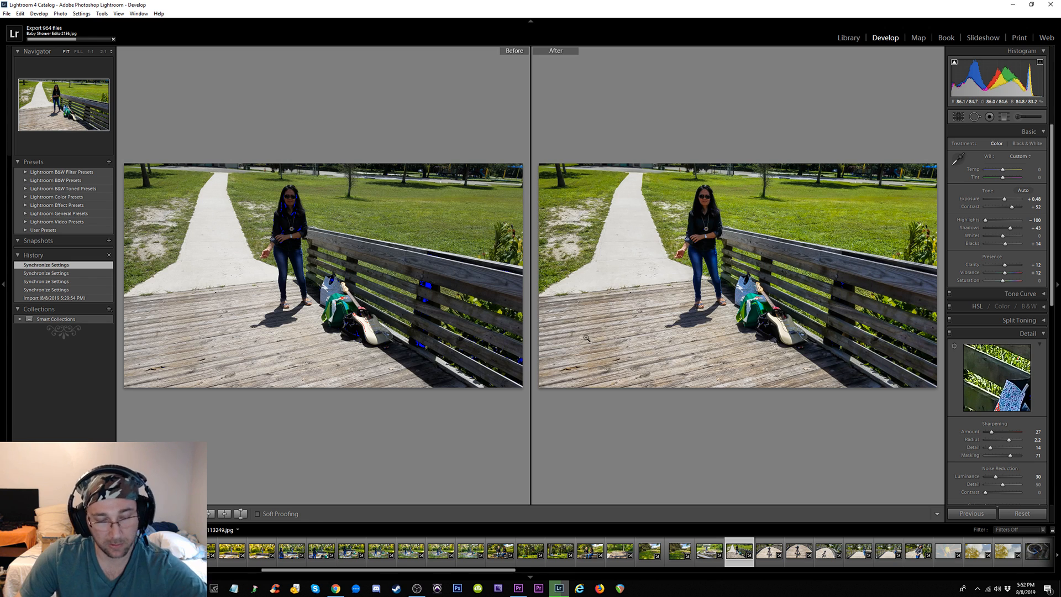
key("y")
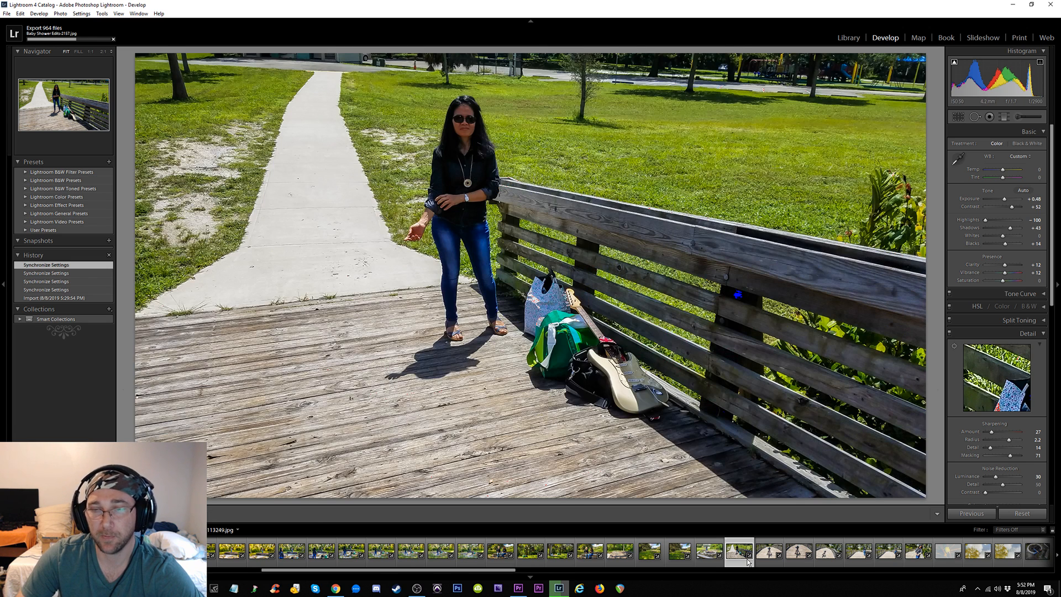
Compare the first tripod photo on the wooden bridge before and after, and return to the single view
left_click(767, 551)
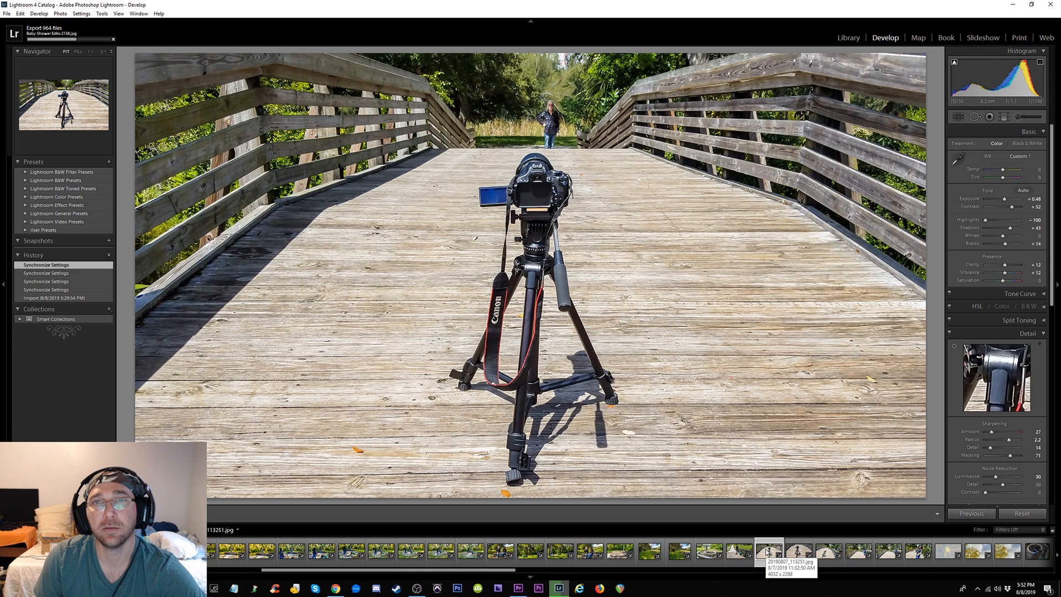
key("y")
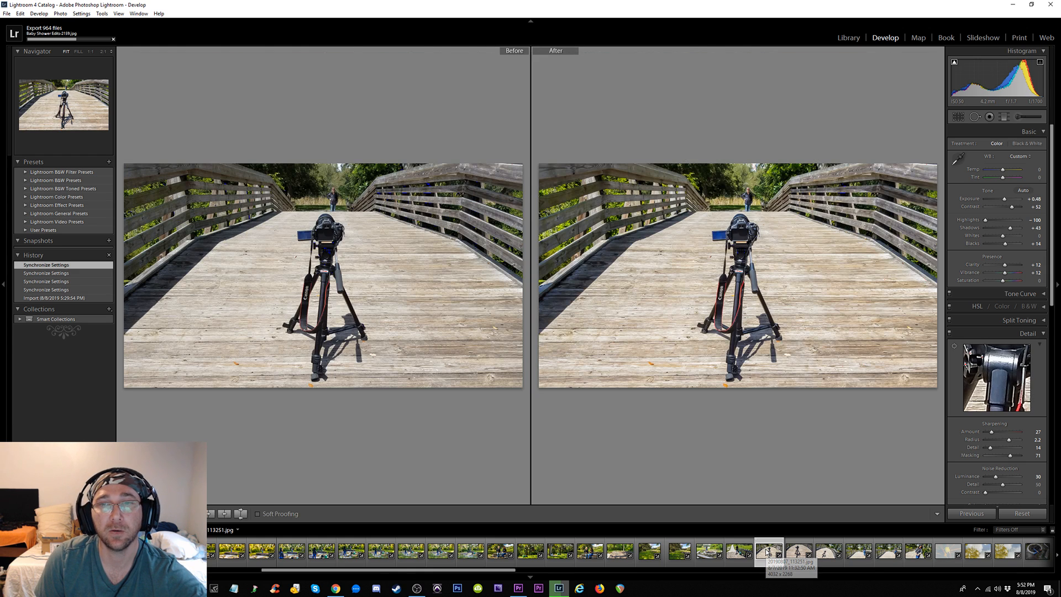
key("y")
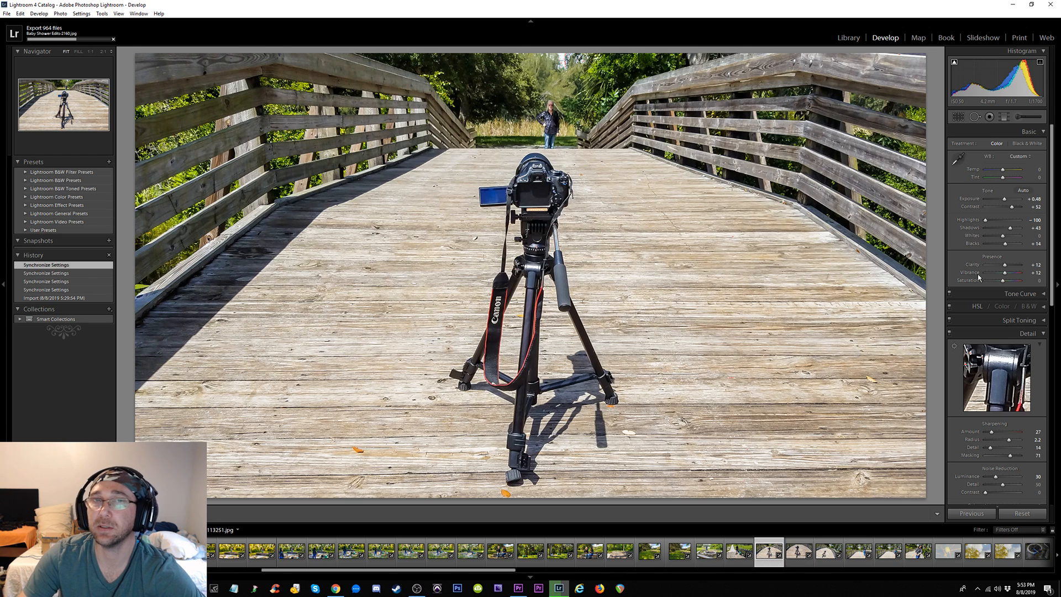
Set the vibrance to +100 on the first two tripod photos
left_click_drag(1006, 273, 1032, 276)
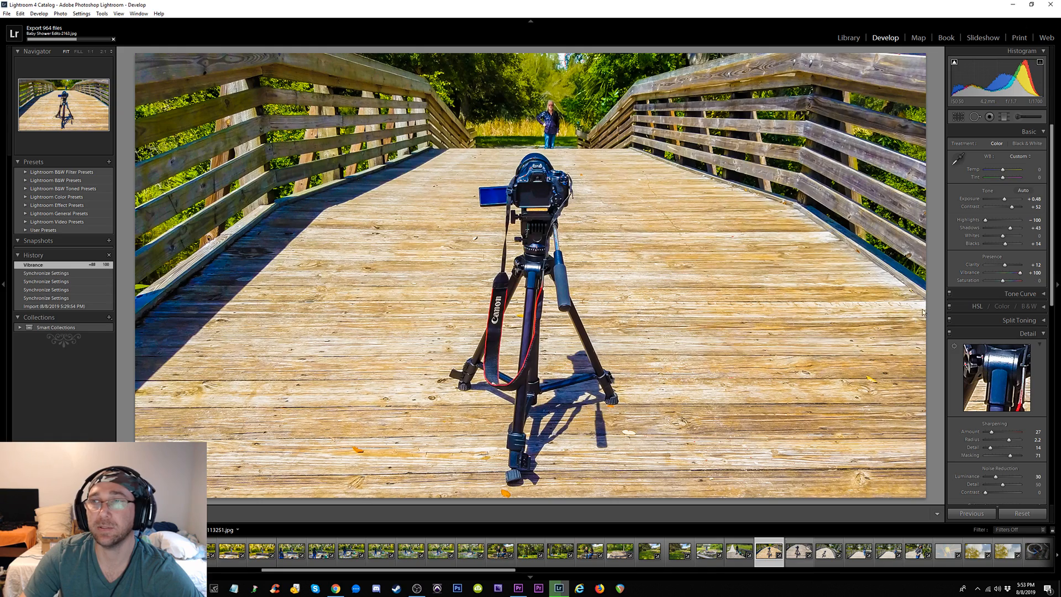
key("Right")
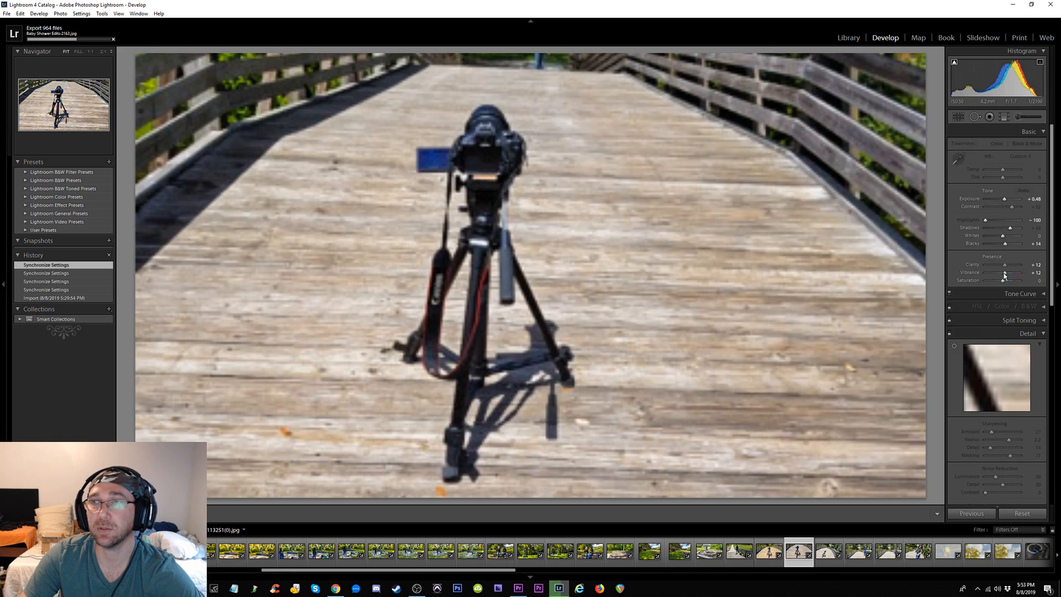
left_click_drag(1003, 273, 1028, 273)
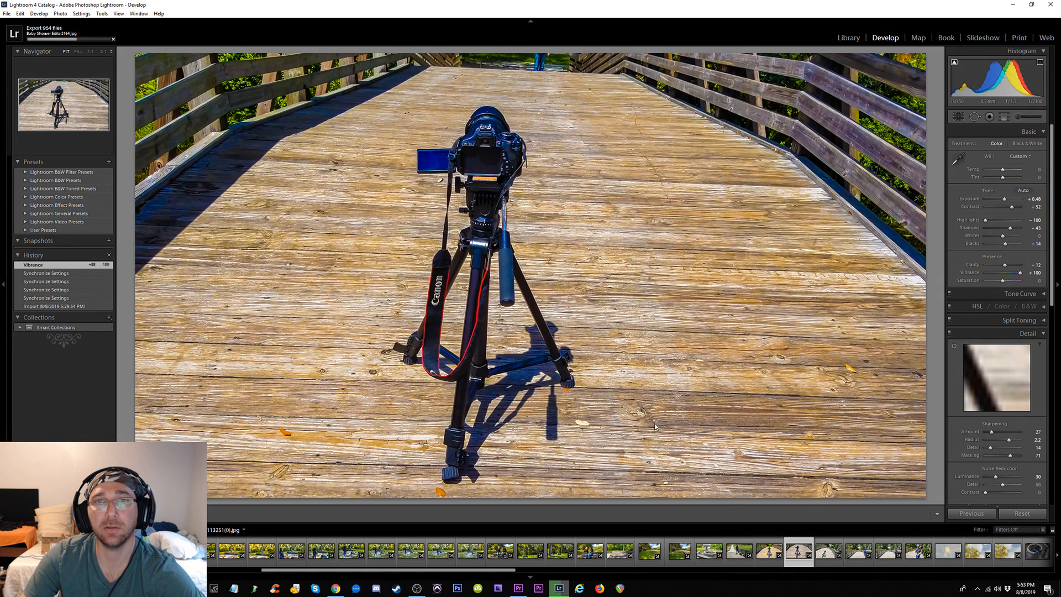
Set the tilted tripod photo's vibrance to +100 and inspect the distant person on the bridge
left_click(825, 552)
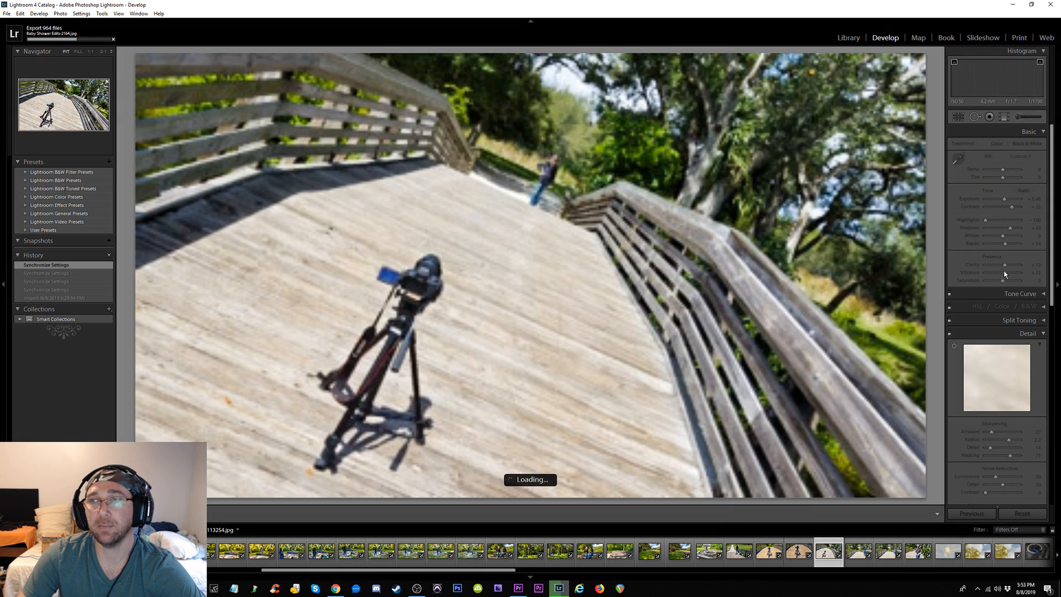
left_click_drag(1006, 275, 1020, 273)
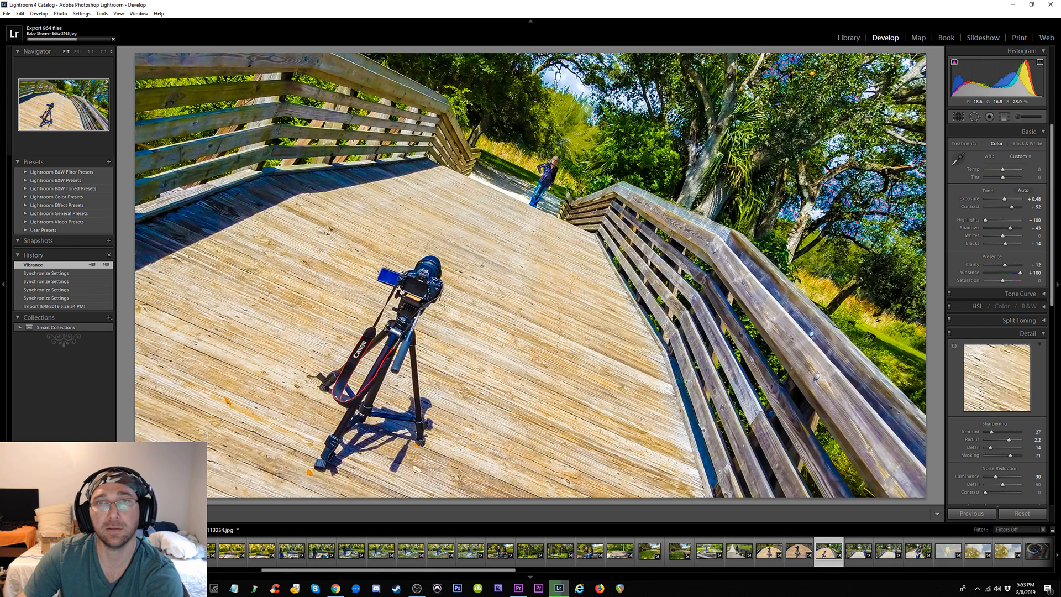
left_click(549, 161)
left_click(555, 164)
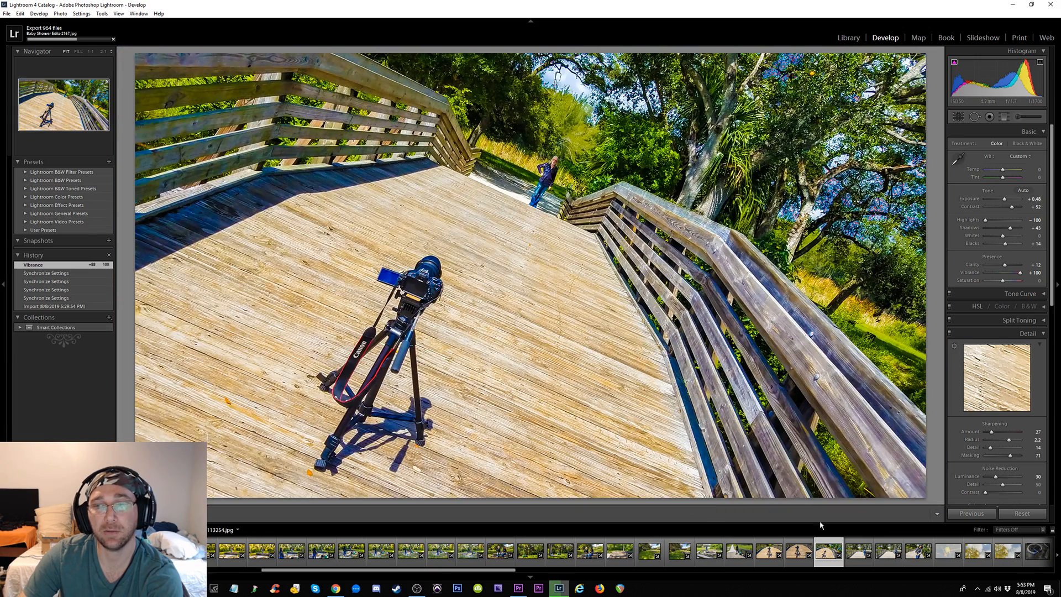
Set the vibrance to +100 on the photo of the woman walking across the bridge and compare before and after at 1:1
left_click(858, 552)
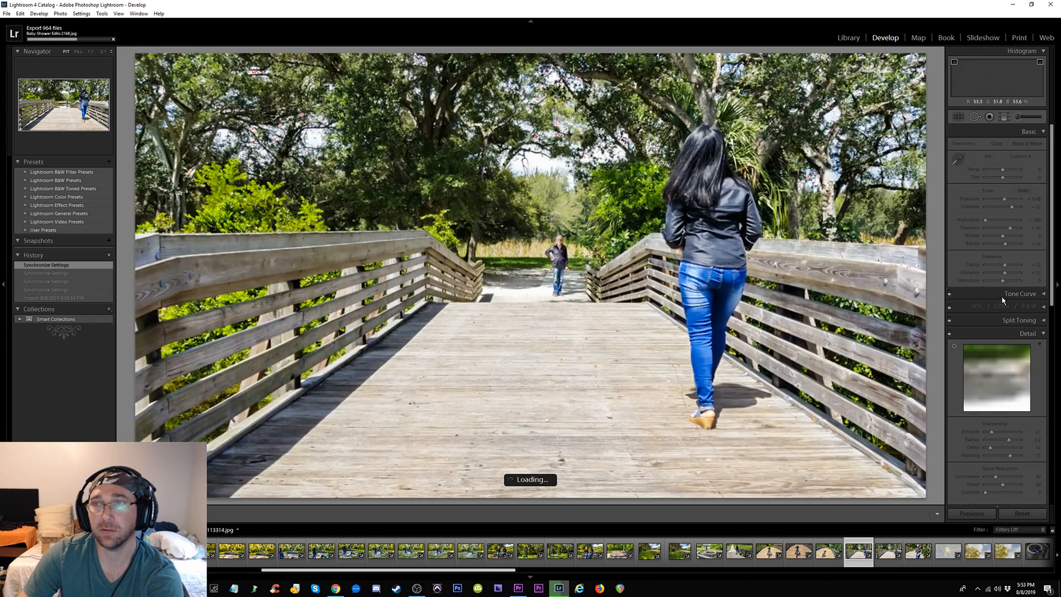
left_click_drag(1005, 273, 1038, 274)
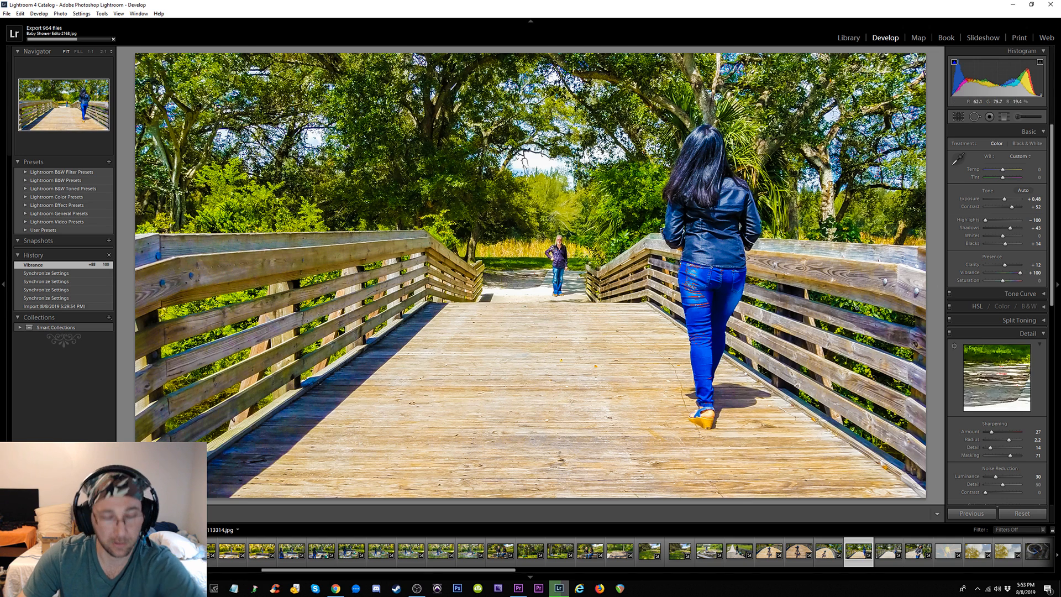
key("y")
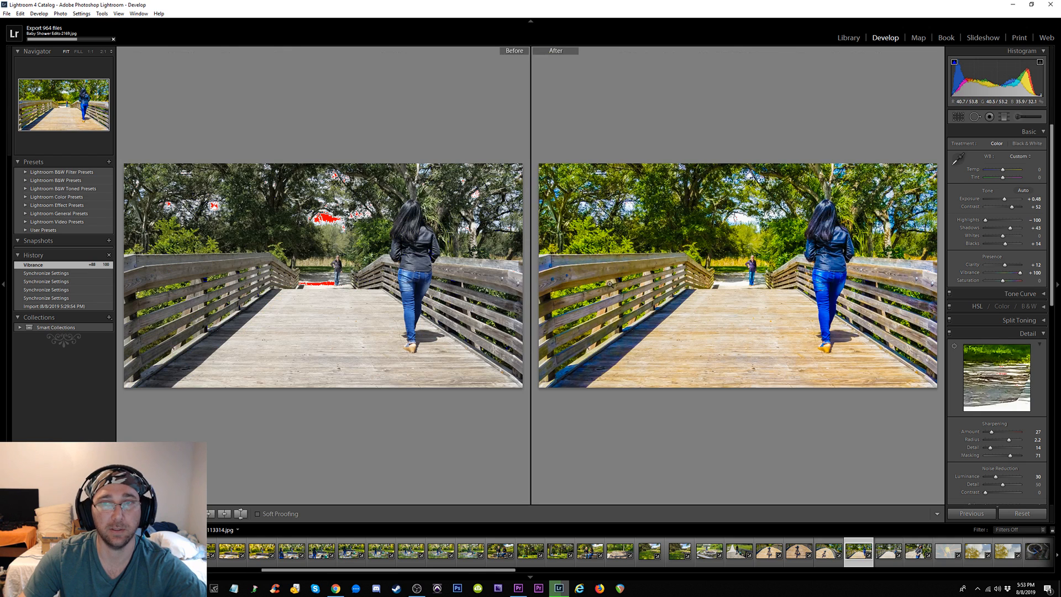
left_click(609, 284)
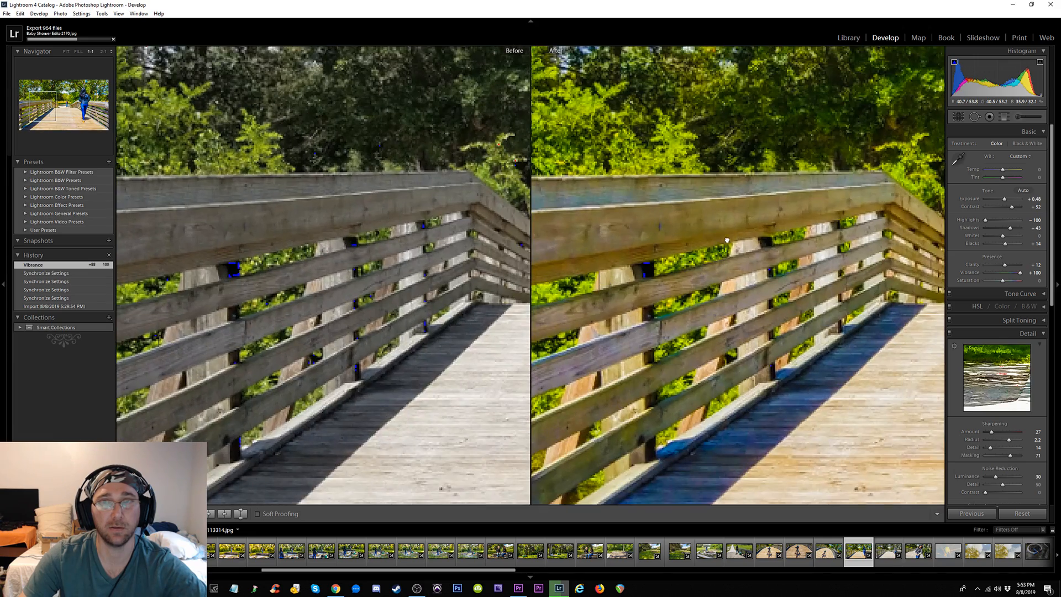
Inspect the bridge photo's railing and deck at close zoom in the before/after comparison and return to the single-image view
left_click_drag(727, 240, 793, 266)
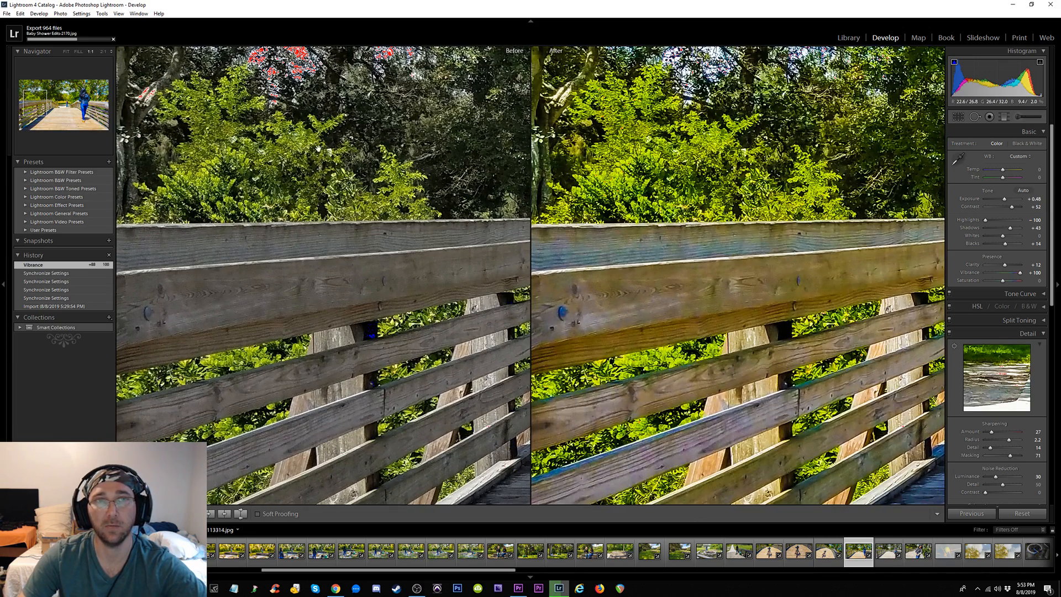
left_click_drag(818, 388, 705, 299)
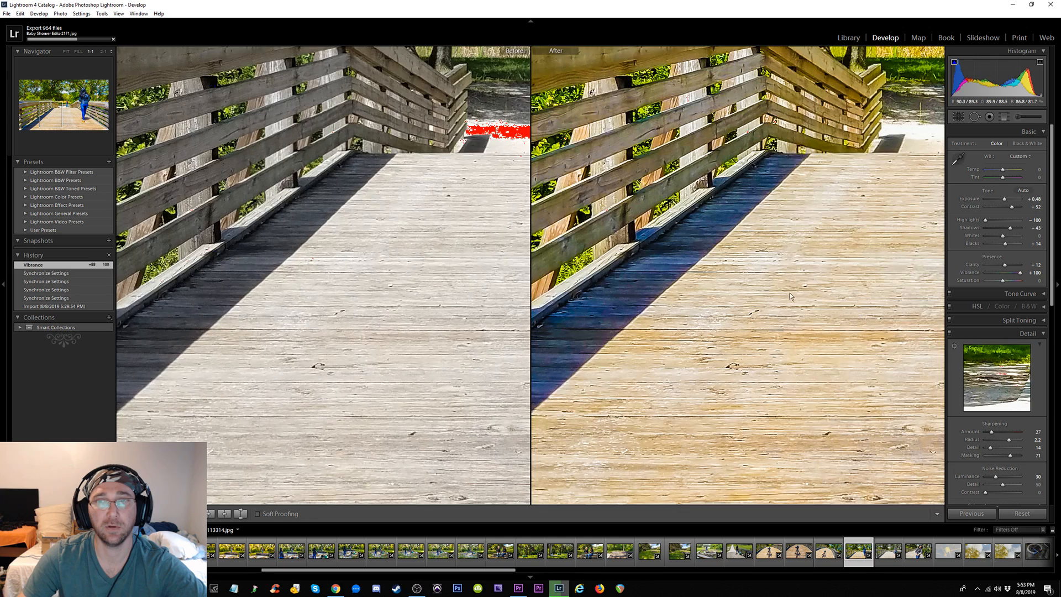
left_click_drag(791, 297, 675, 293)
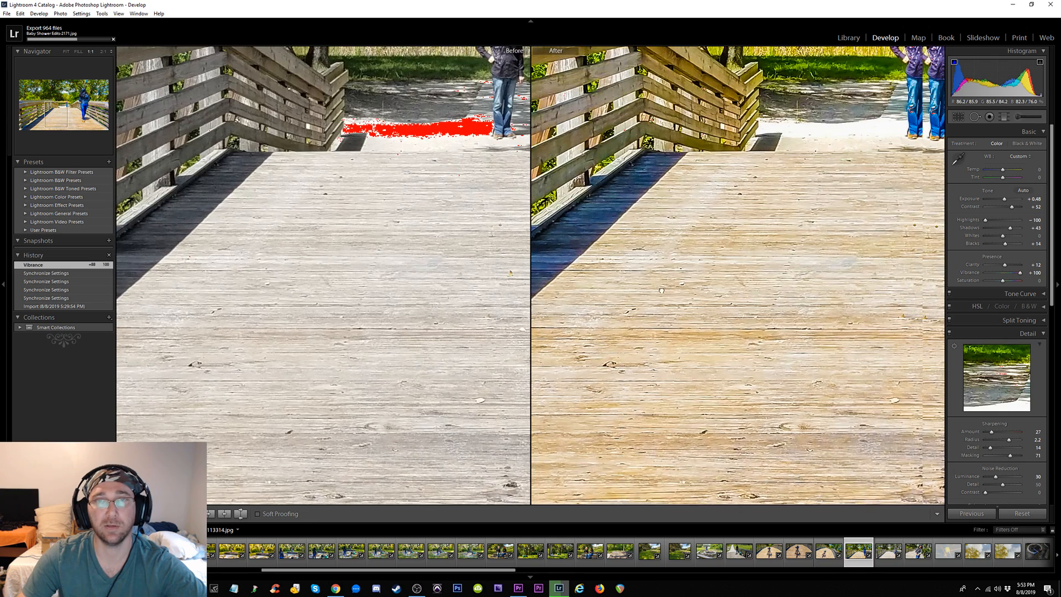
left_click(707, 255)
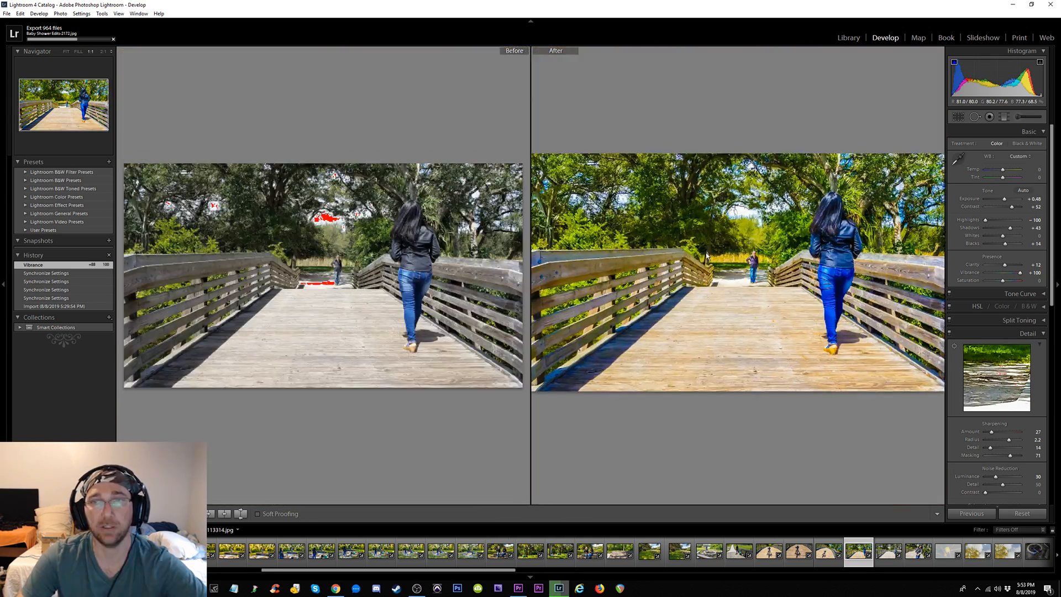
left_click(707, 255)
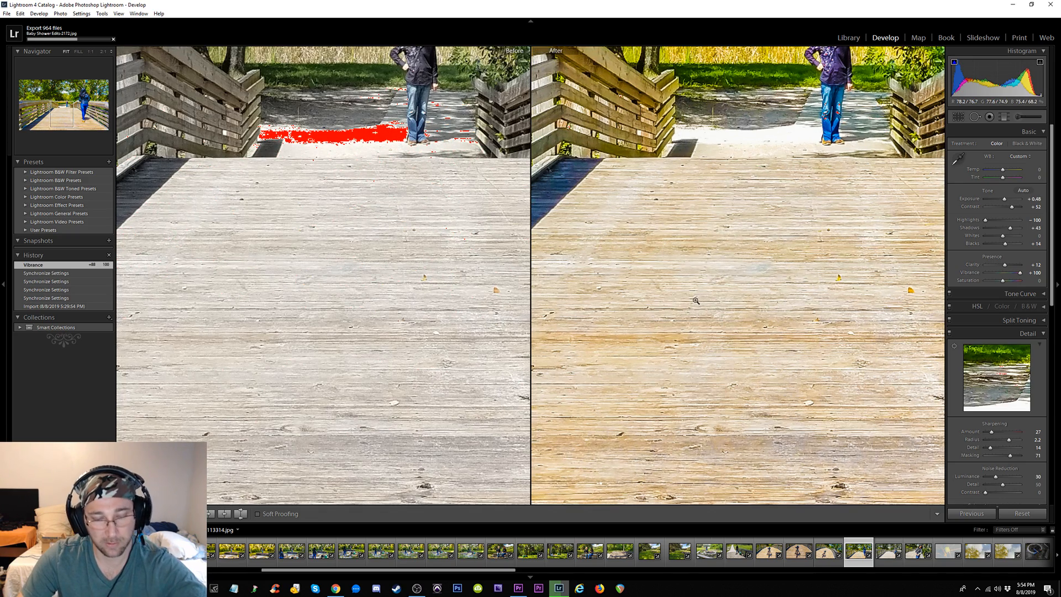
key("y")
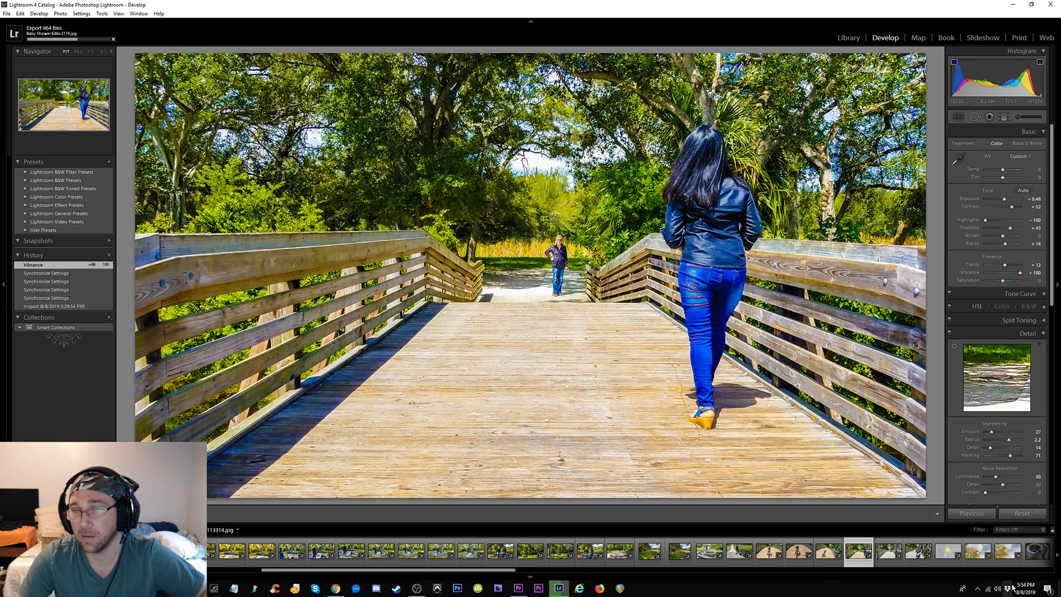
Synchronize the bridge photo's develop settings to the next five photos, ending with the yellow tree against the sky
left_click(1006, 552, "shift")
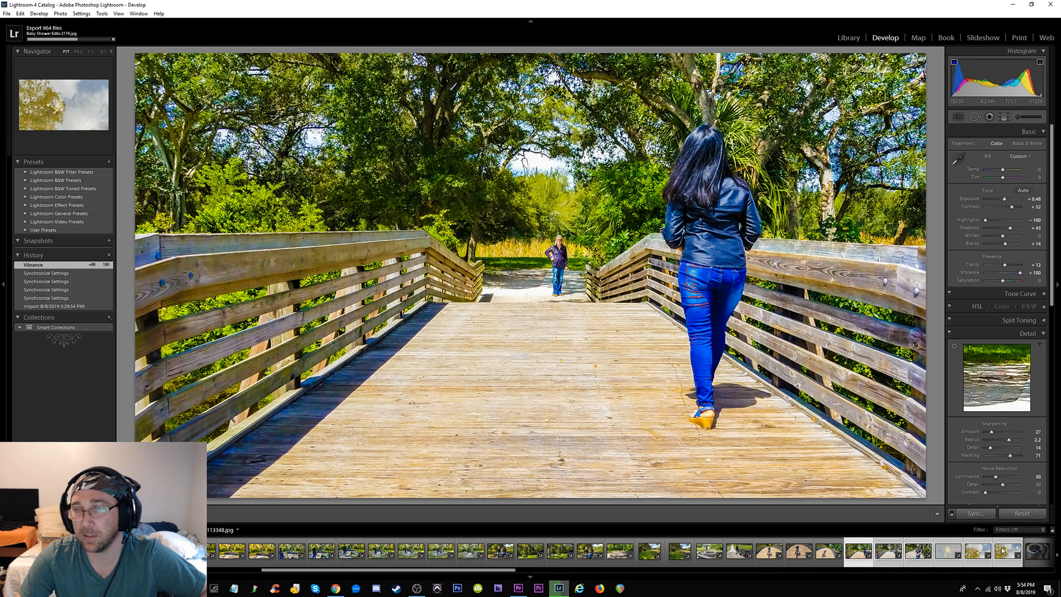
left_click(992, 512)
left_click(639, 356)
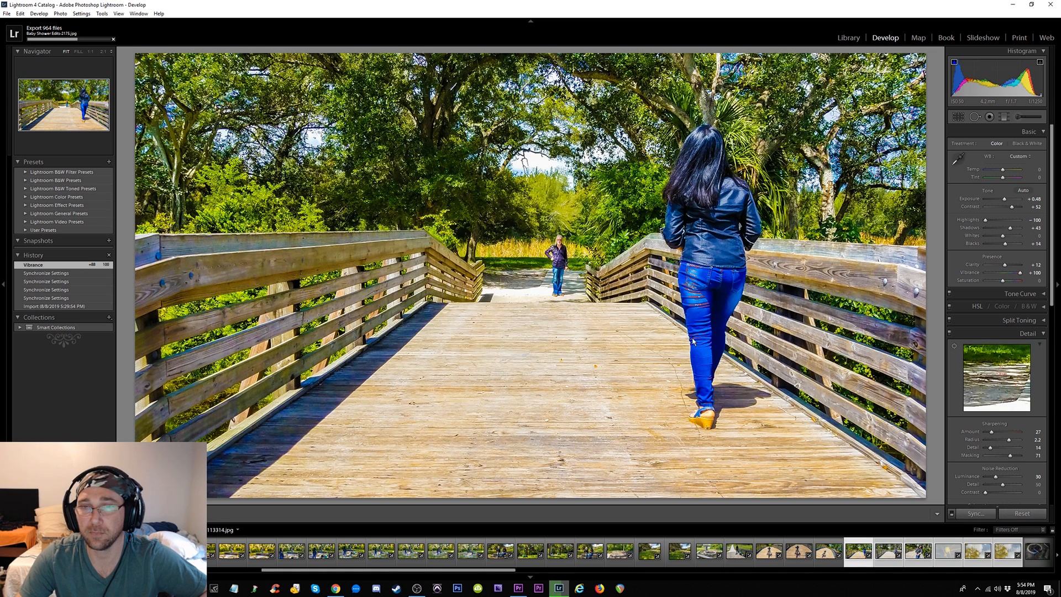
Review the tripod photo and compare before and after of the photo with the woman leaning on the bridge rail, zooming in on her
left_click(832, 553)
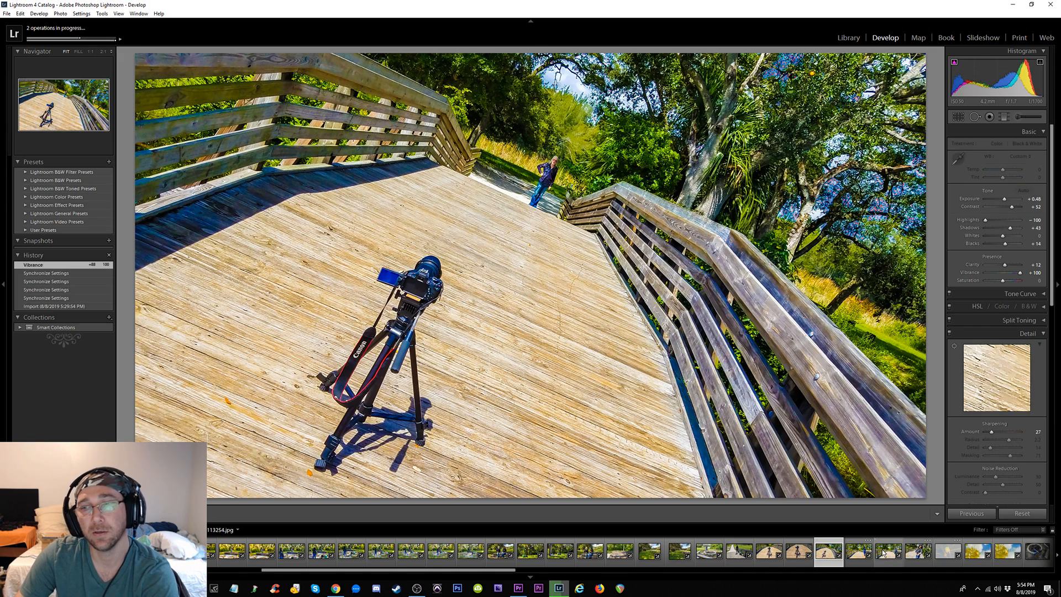
left_click(883, 553)
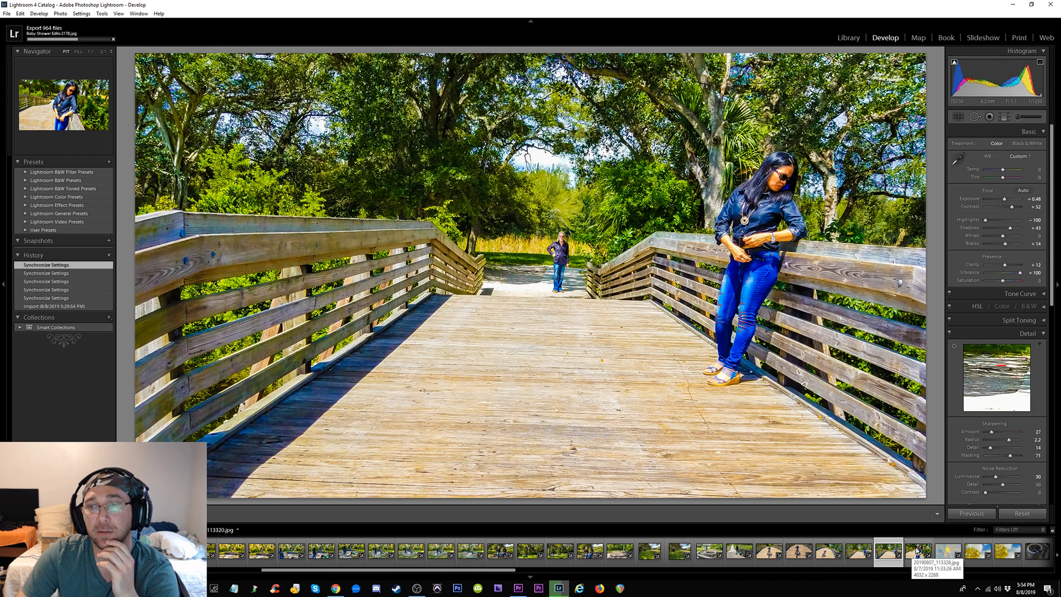
key("y")
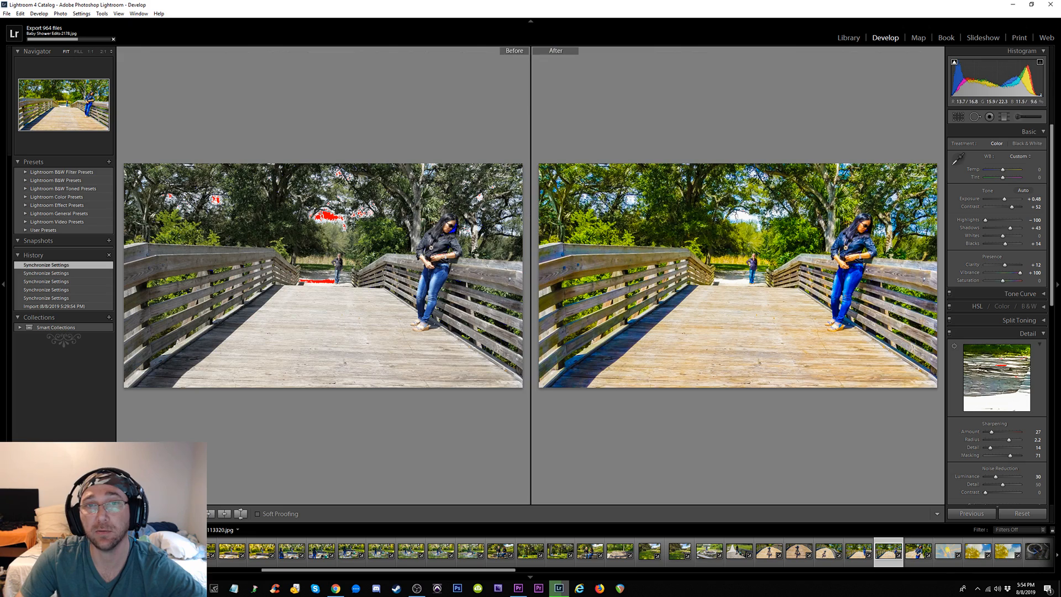
left_click(864, 228)
left_click_drag(848, 307, 810, 279)
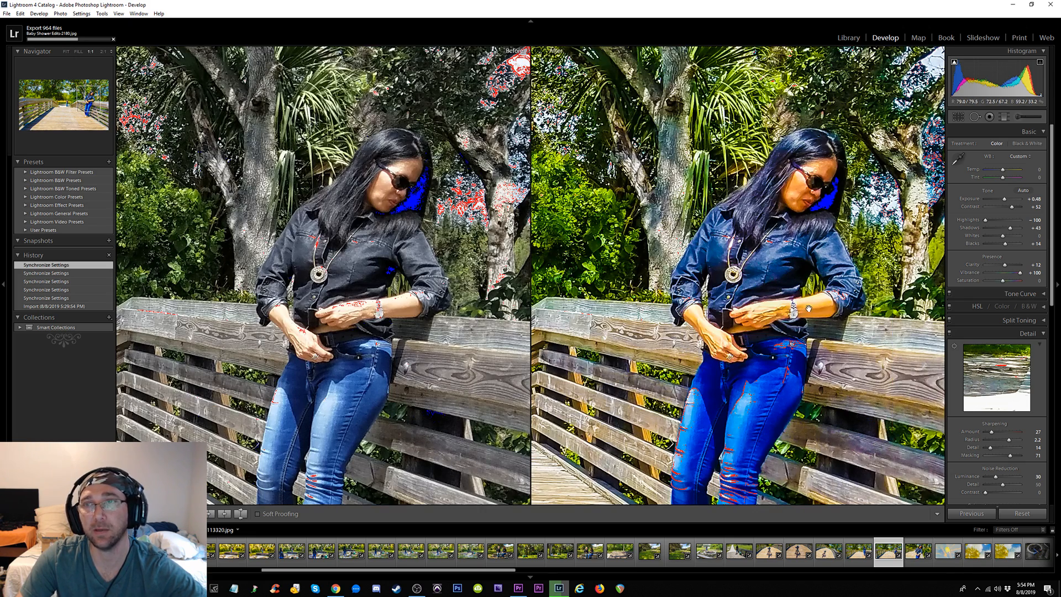
key("u")
key("y")
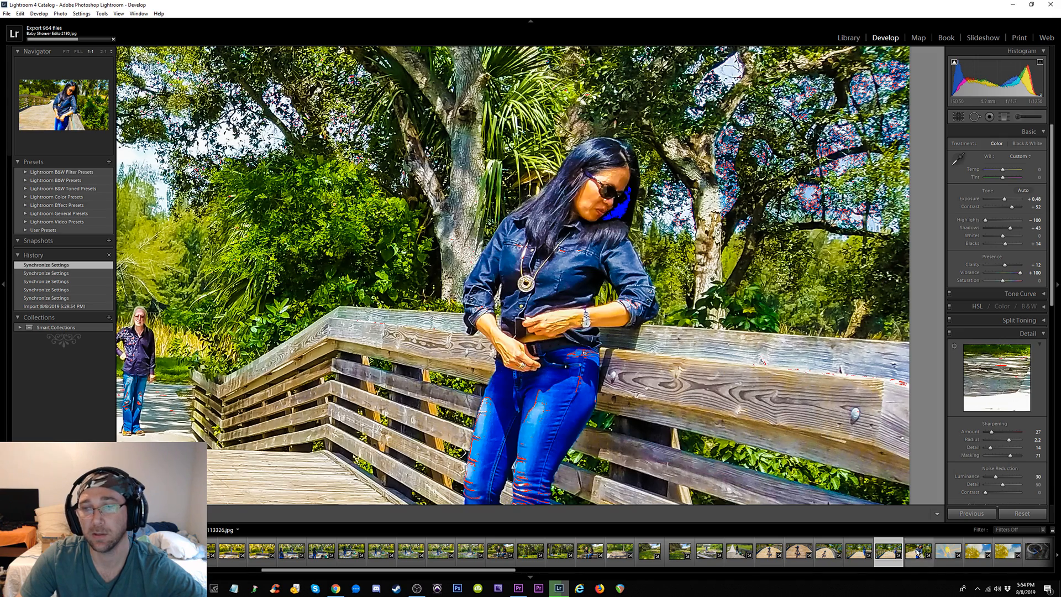
Set Blacks to +76 and Vibrance to +48 on the close-up photo of the woman in sunglasses, using the zoomed before/after comparison
left_click(916, 551)
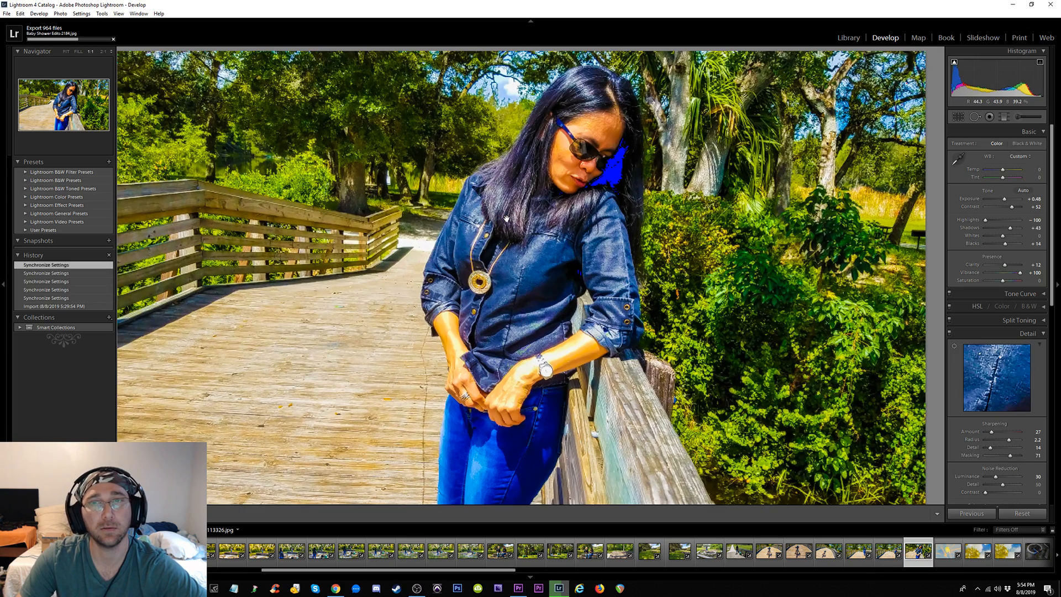
left_click(520, 216)
key("y")
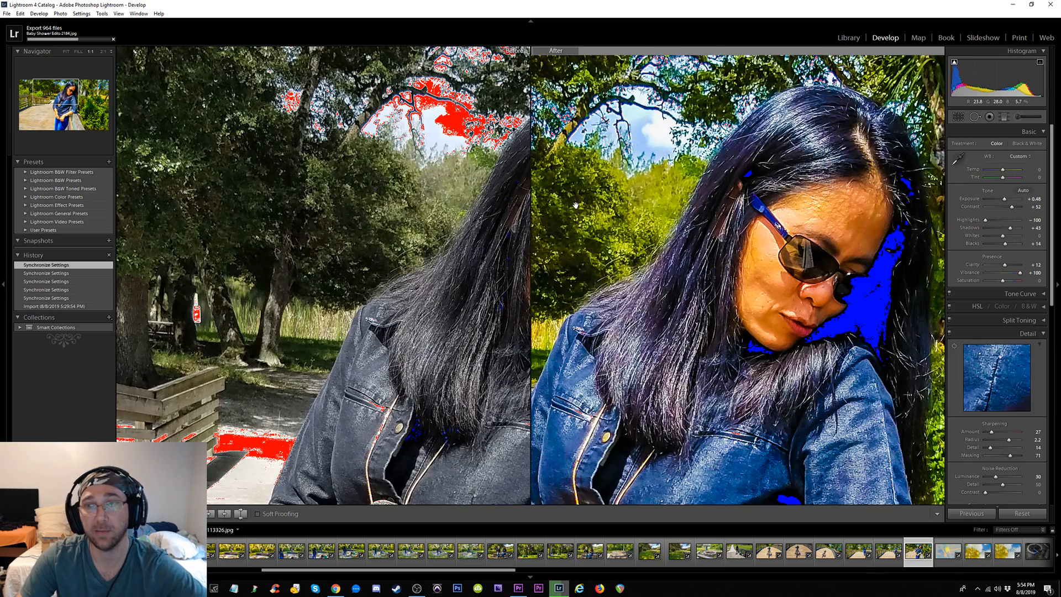
left_click_drag(750, 293, 510, 295)
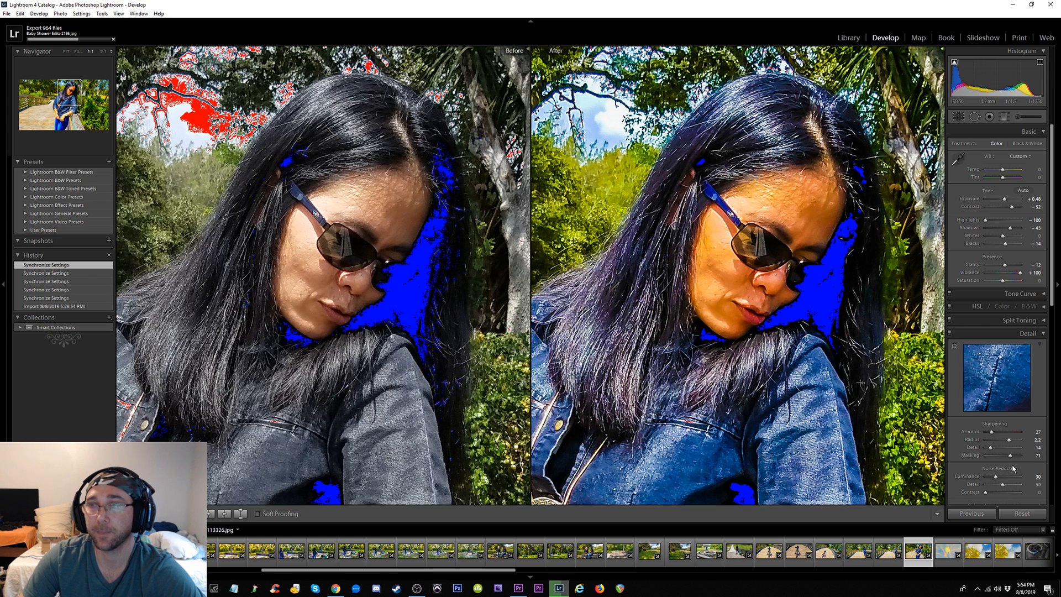
left_click_drag(1006, 244, 1015, 248)
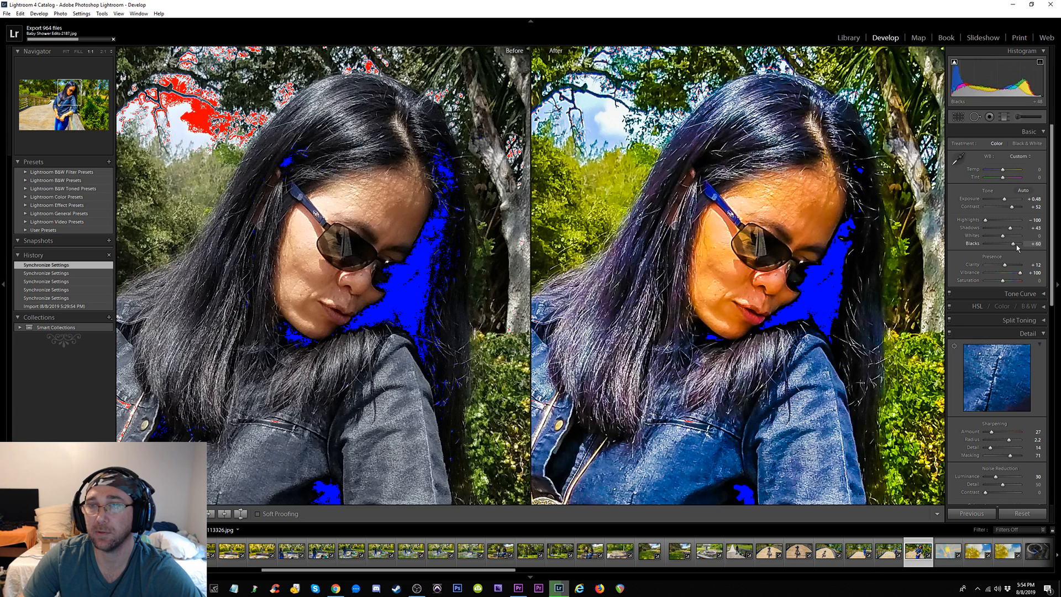
left_click_drag(1018, 246, 1020, 246)
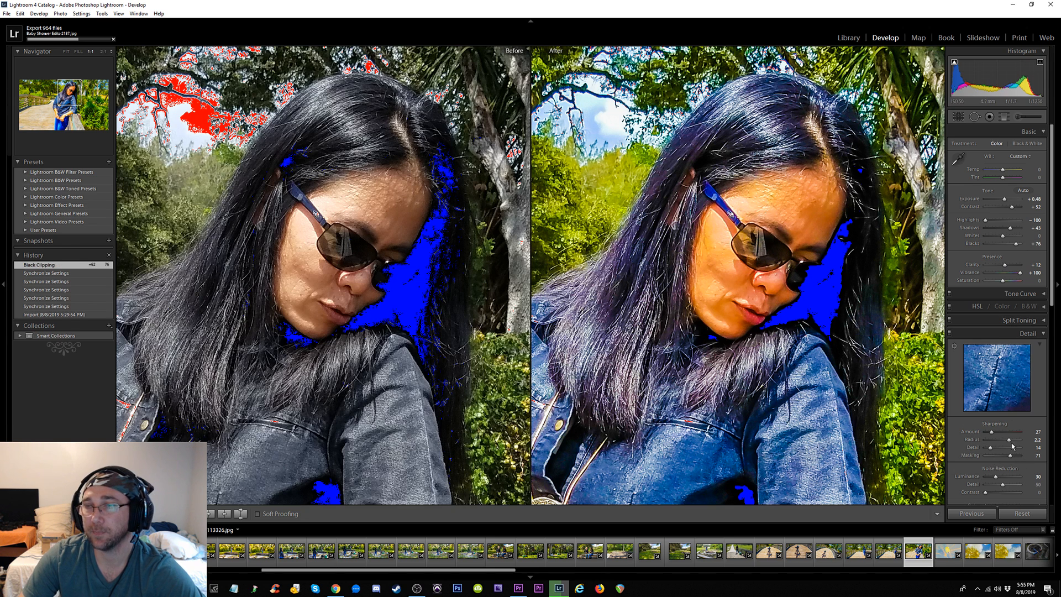
left_click_drag(1020, 273, 1013, 275)
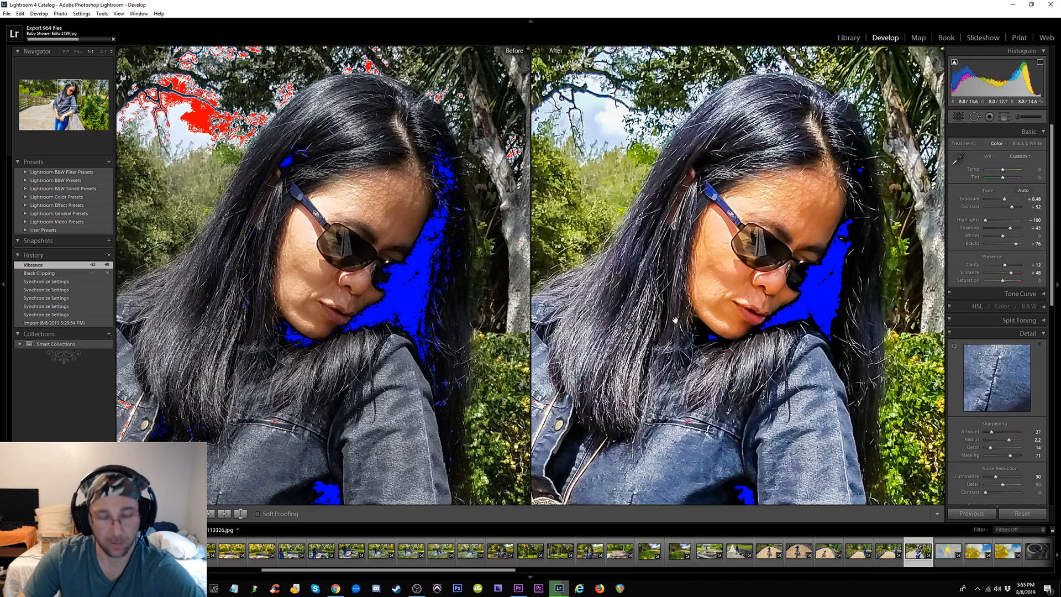
Return the woman's close-up to the full single-image view and turn off the shadow clipping overlay
key("y")
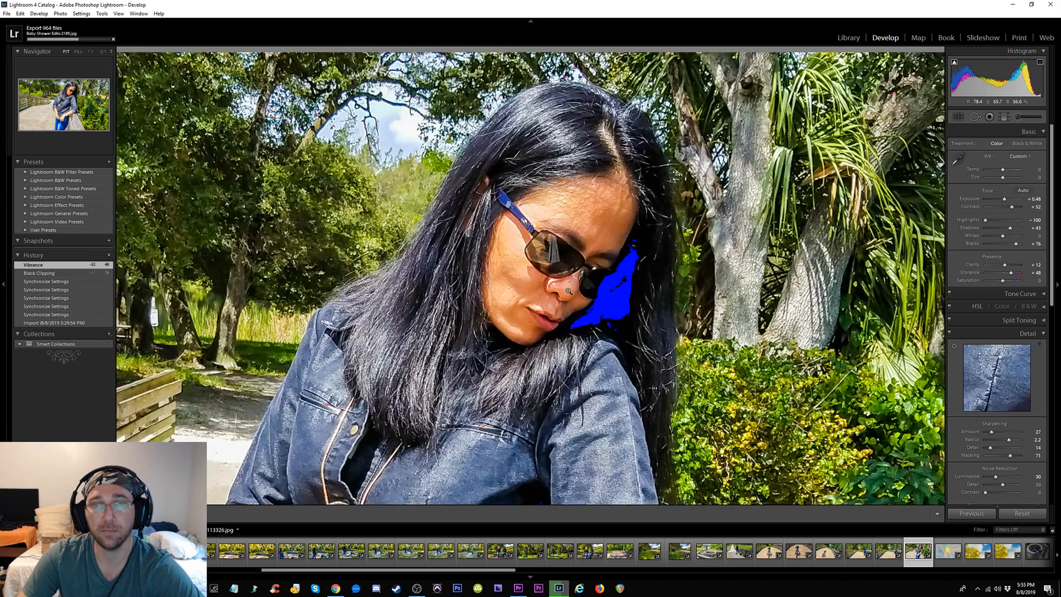
left_click(569, 292)
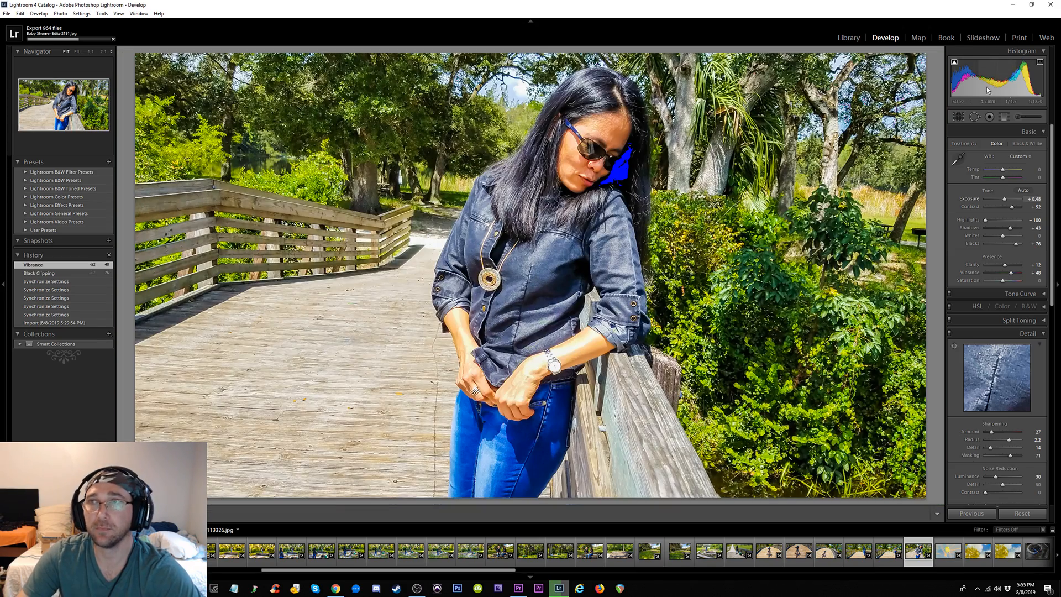
left_click(955, 64)
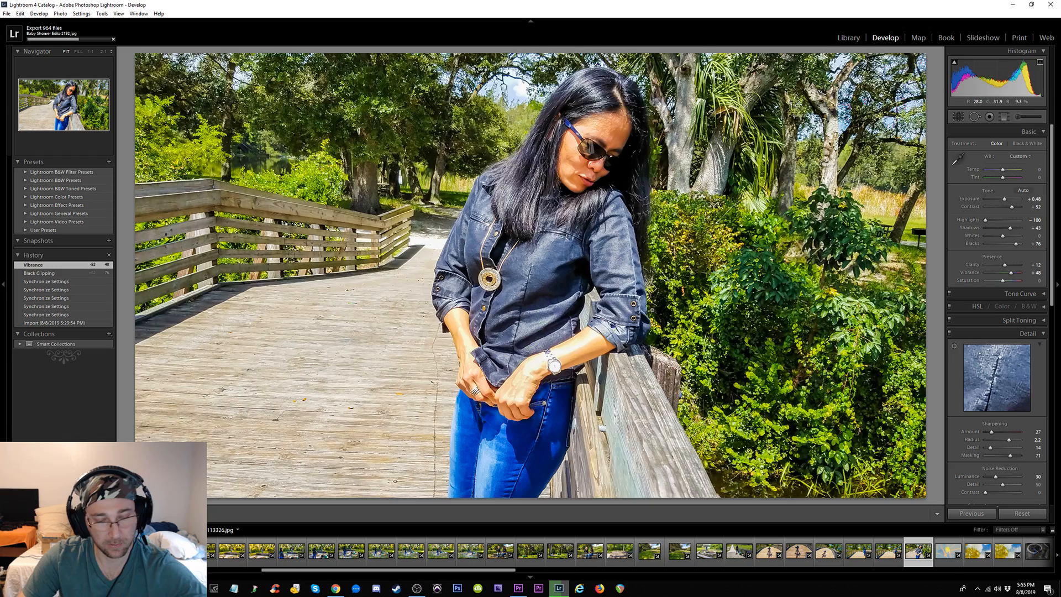
Compare the woman's close-up before and after editing, both as a whole and zoomed in on her face
key("y")
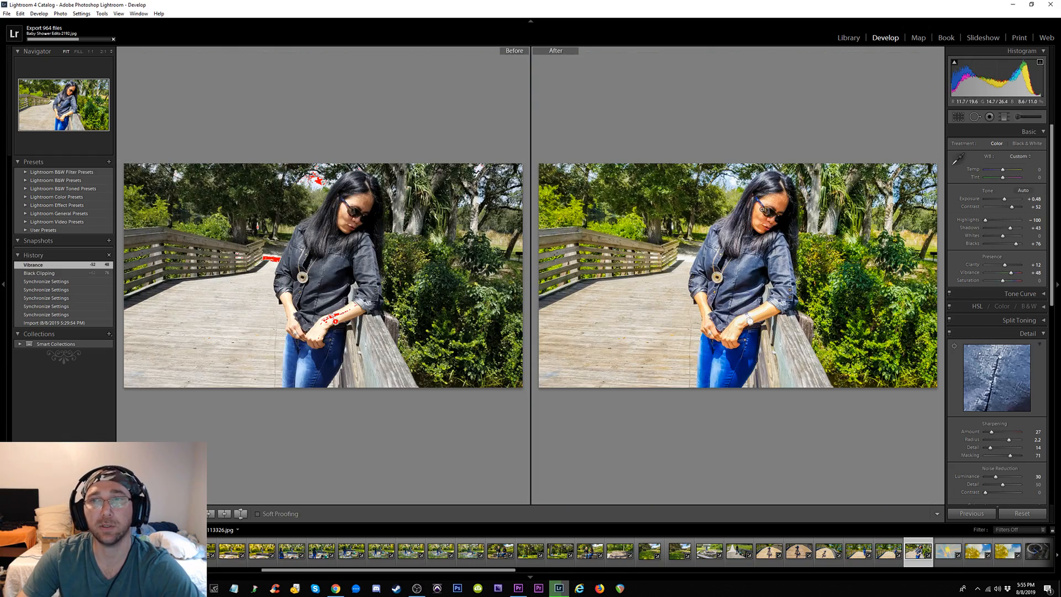
left_click(787, 213)
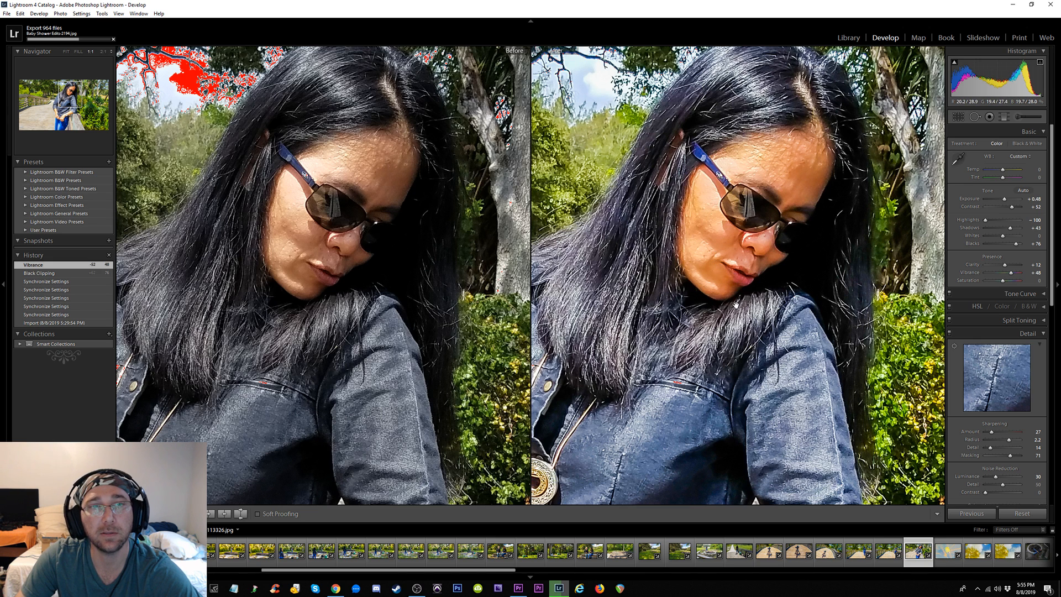
left_click(769, 234)
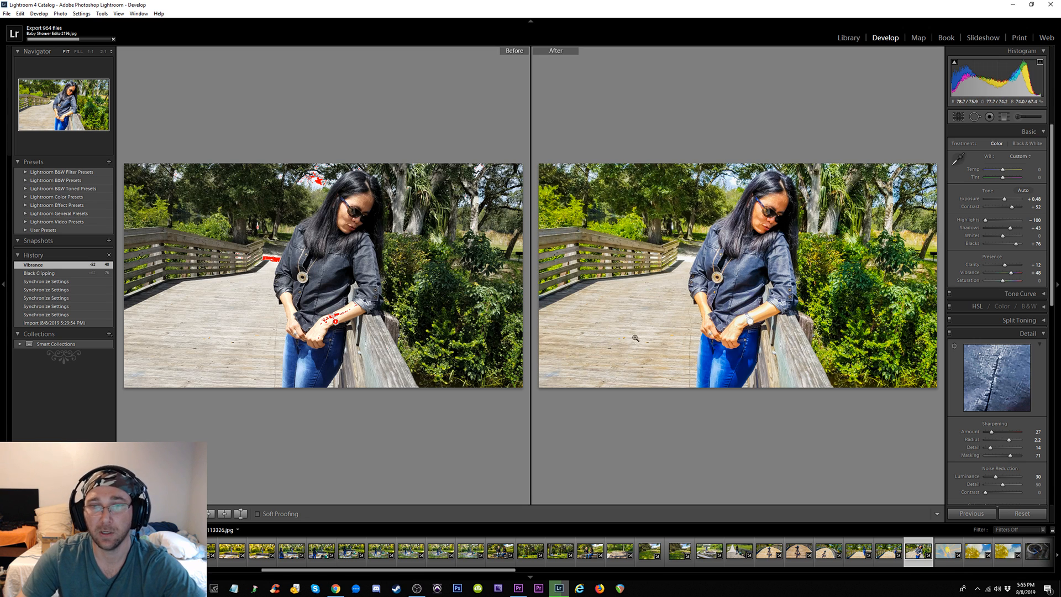
key("y")
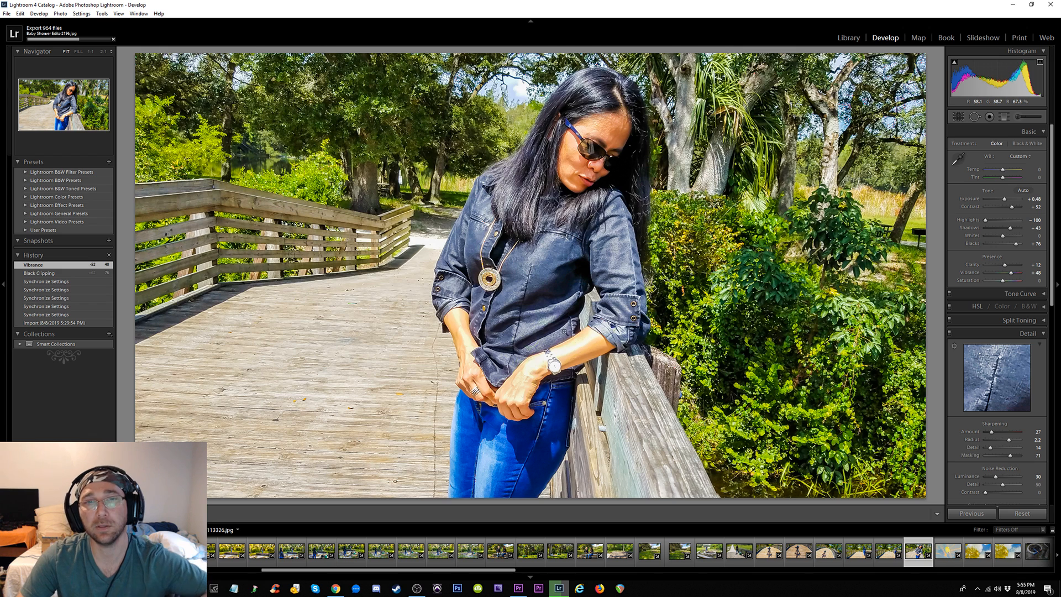
Set Clarity to +100 and reset Exposure to 0.00 on the turtle photo, using the zoomed before/after comparison
left_click(947, 552)
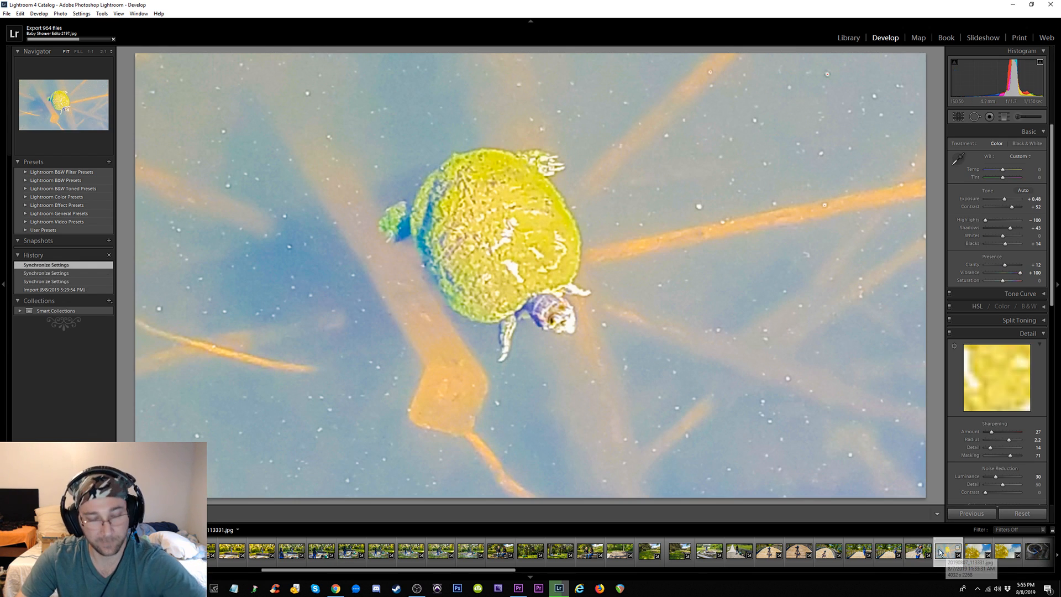
key("y")
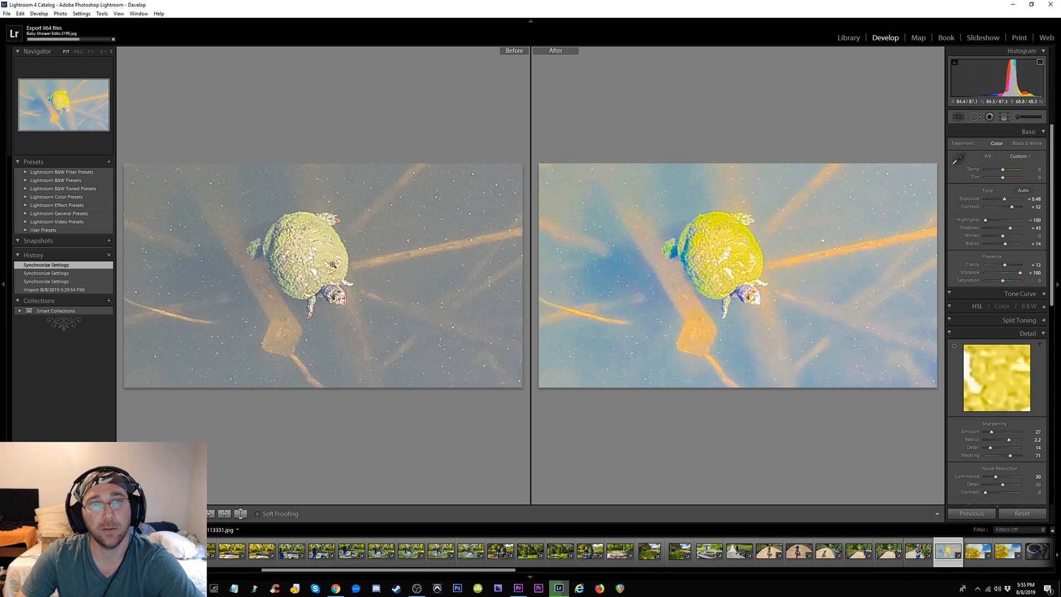
left_click(733, 254)
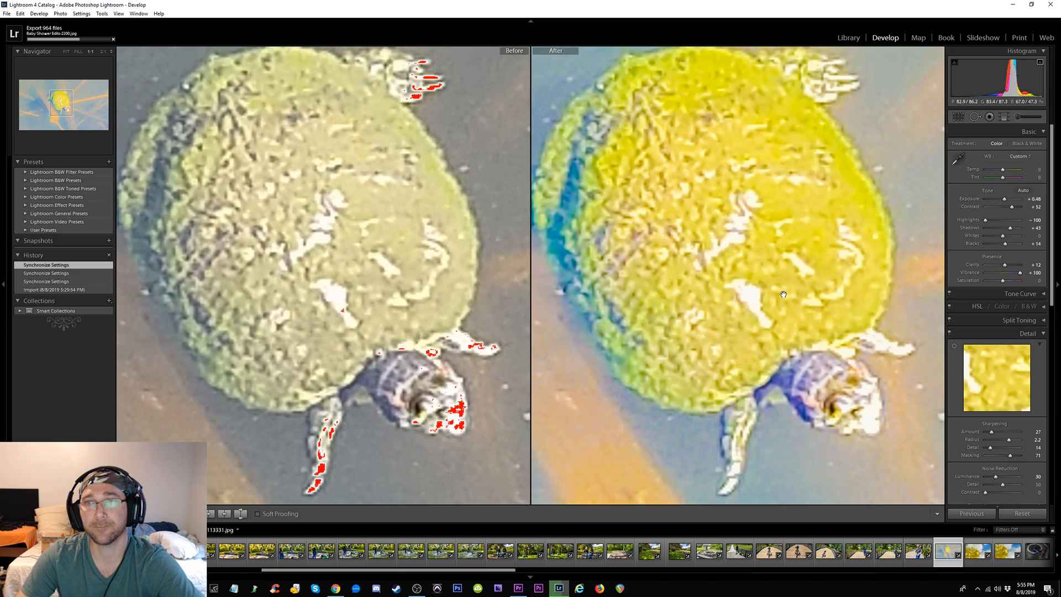
left_click_drag(1005, 266, 1054, 325)
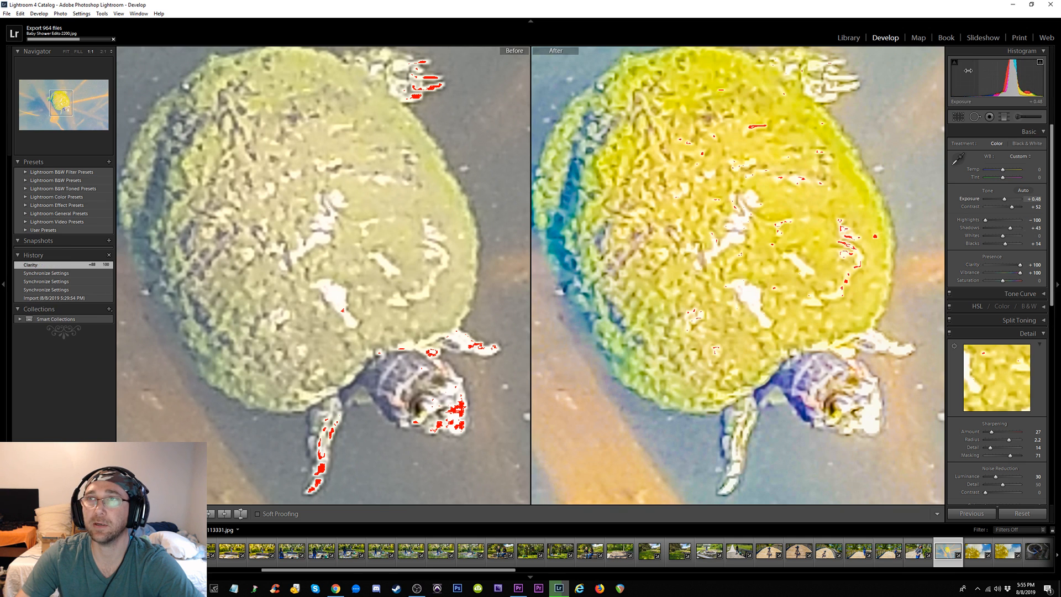
double_click(1006, 200)
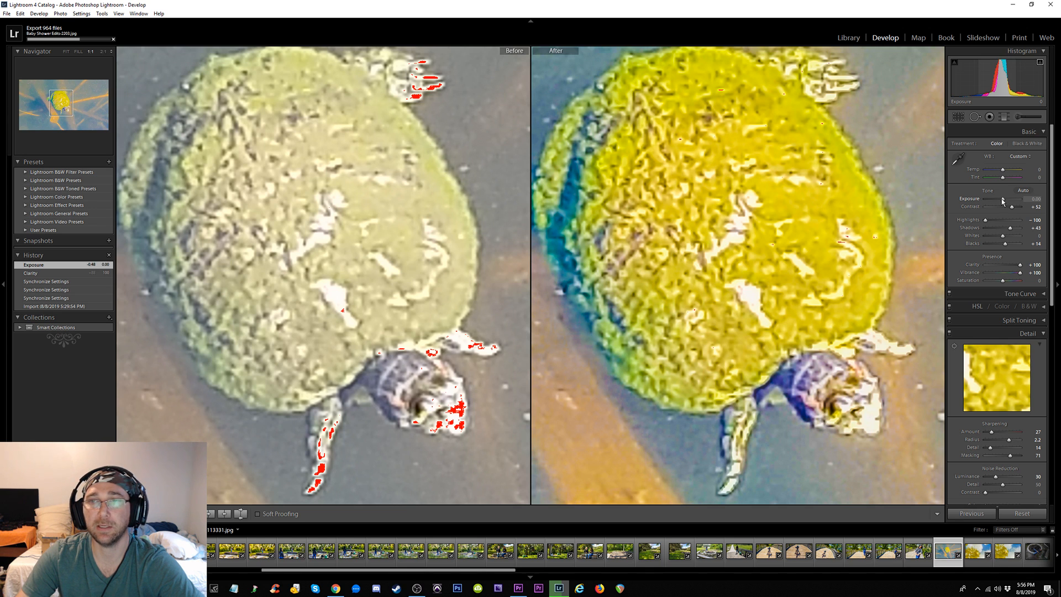
Reduce the turtle photo's Vibrance to +57 and raise its Contrast to +76, judging the whole image
left_click(705, 216)
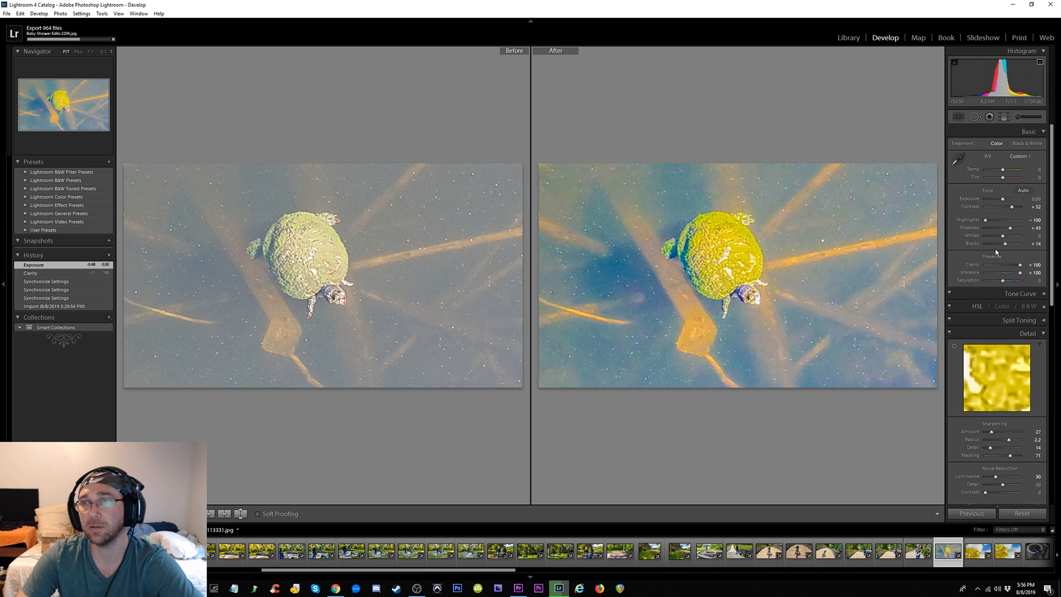
left_click_drag(1028, 273, 1012, 275)
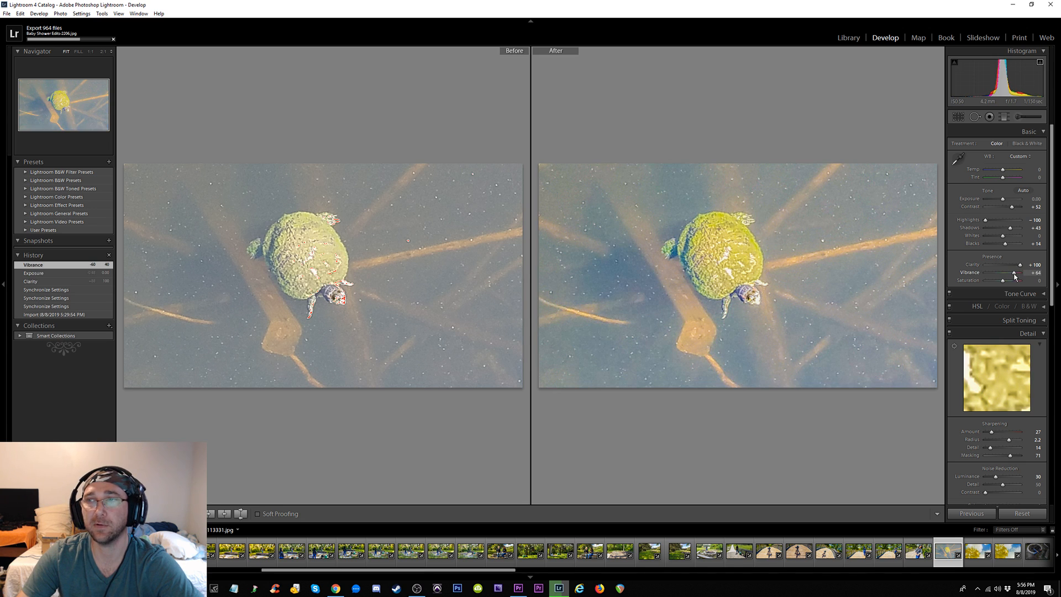
left_click_drag(1021, 276, 1016, 277)
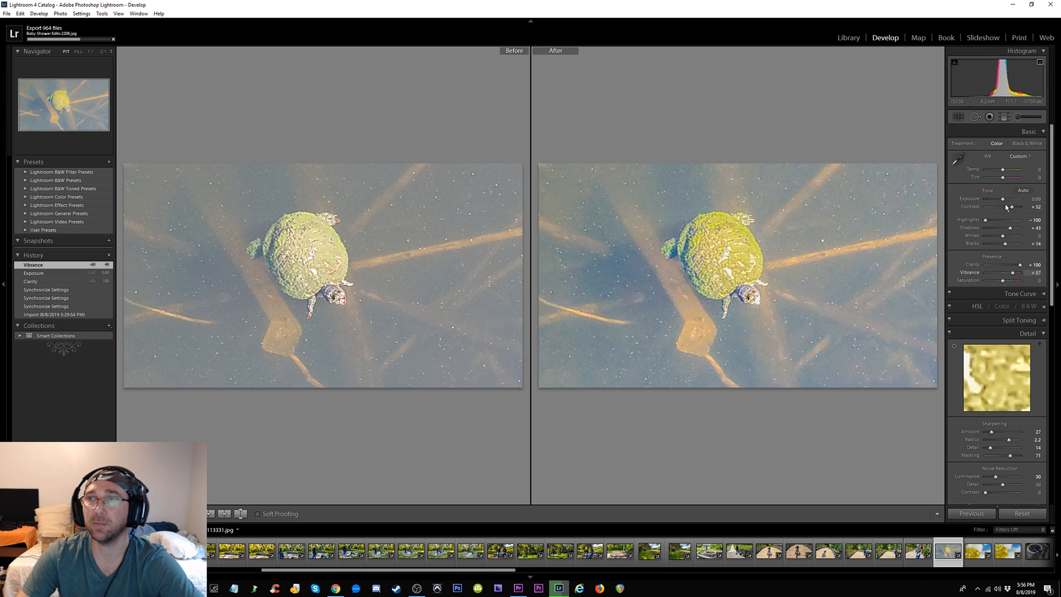
mouse_move(1007, 207)
left_mouse_down()
mouse_move(1020, 206)
mouse_move(993, 208)
mouse_move(1017, 207)
left_mouse_up()
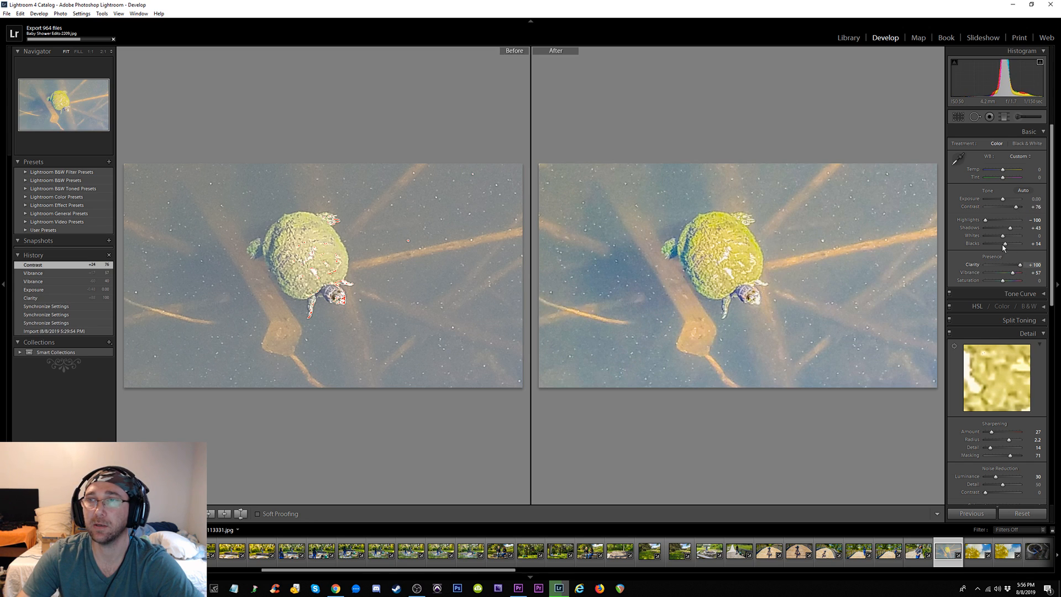
Rework the turtle photo's tones to Contrast +55, Highlights -100, Shadows -50 and Blacks -55, and return to the single-image view
double_click(1011, 227)
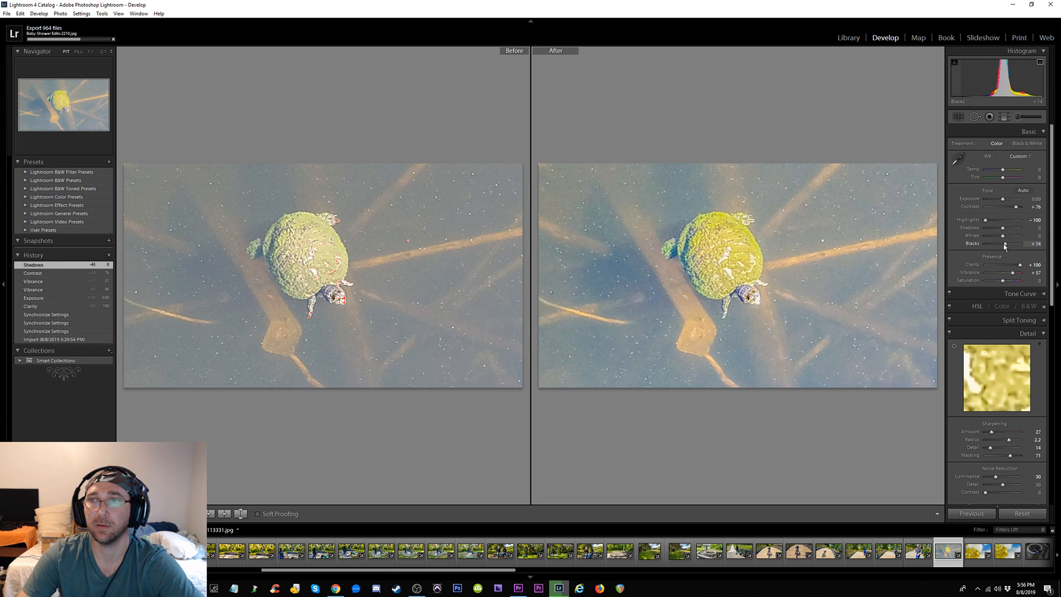
double_click(1004, 245)
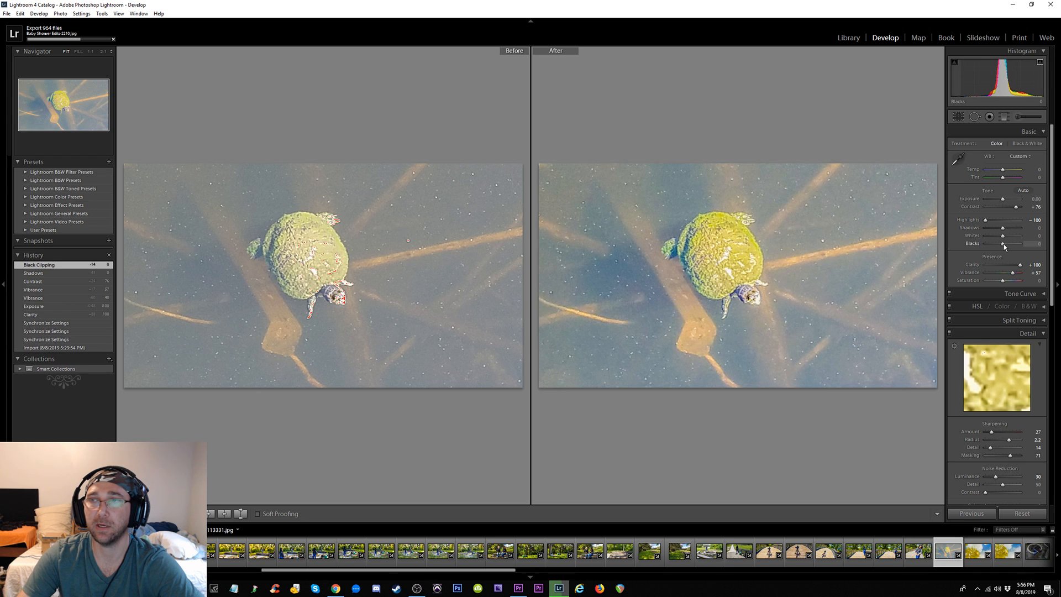
double_click(987, 221)
left_click_drag(1004, 221, 945, 234)
double_click(1017, 208)
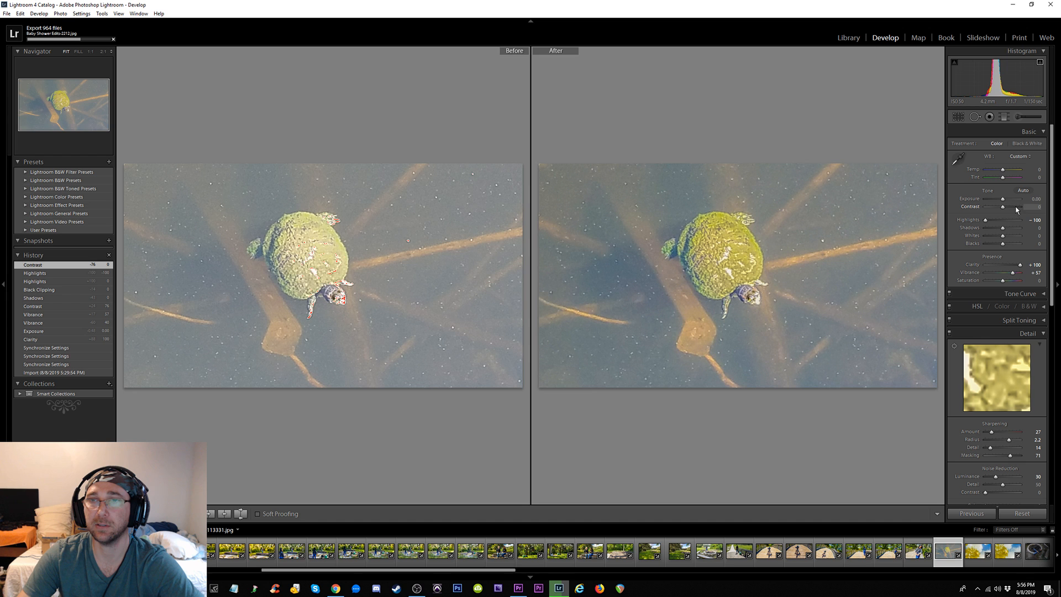
left_click_drag(1005, 208, 994, 246)
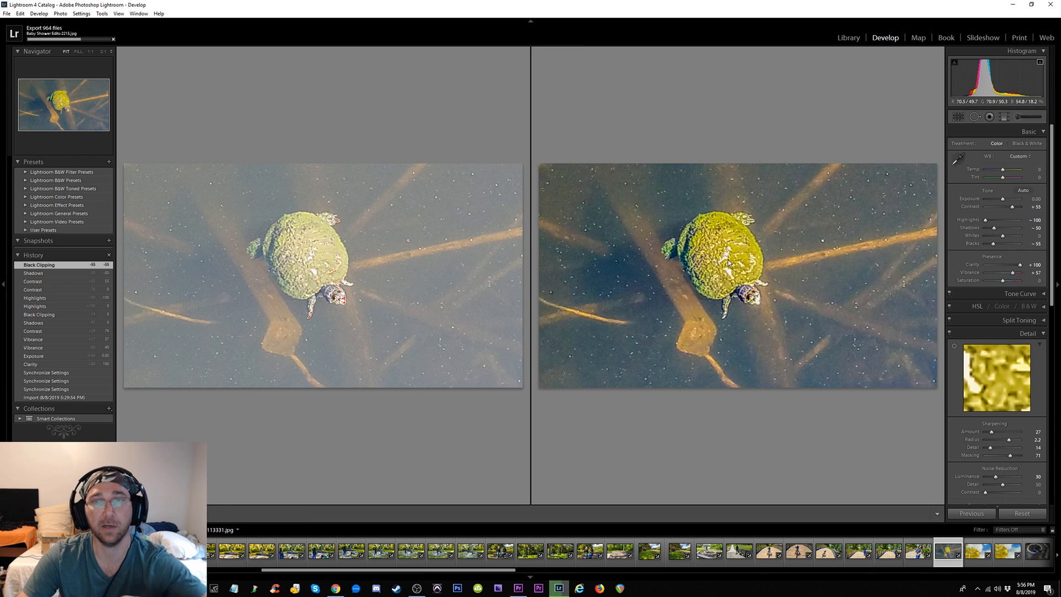
key("y")
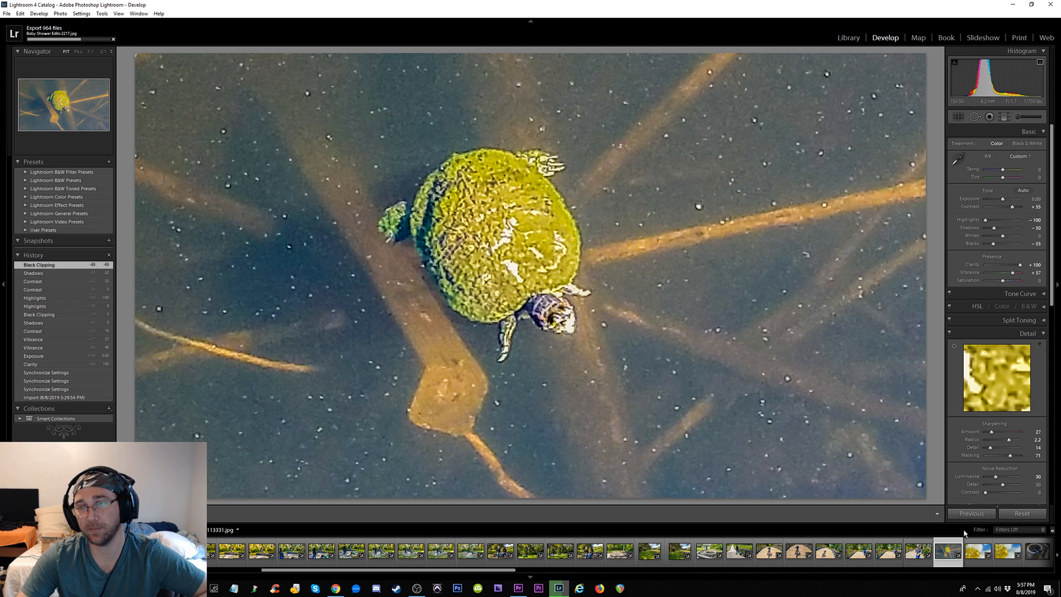
Synchronize the edited turtle photo's develop settings to the next two turtle photos with tree reflections
left_click(977, 554)
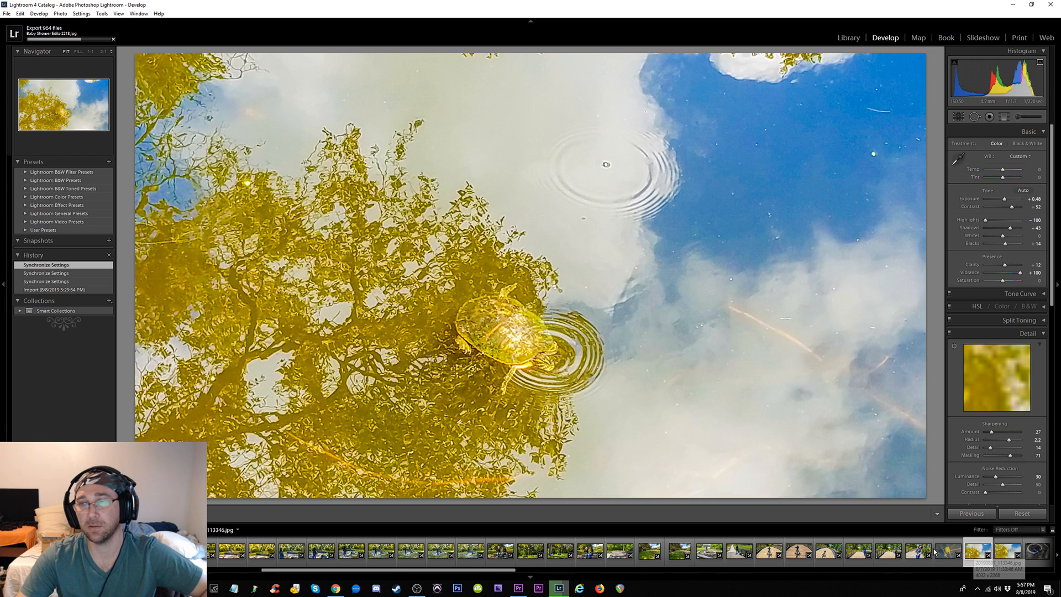
key("Left")
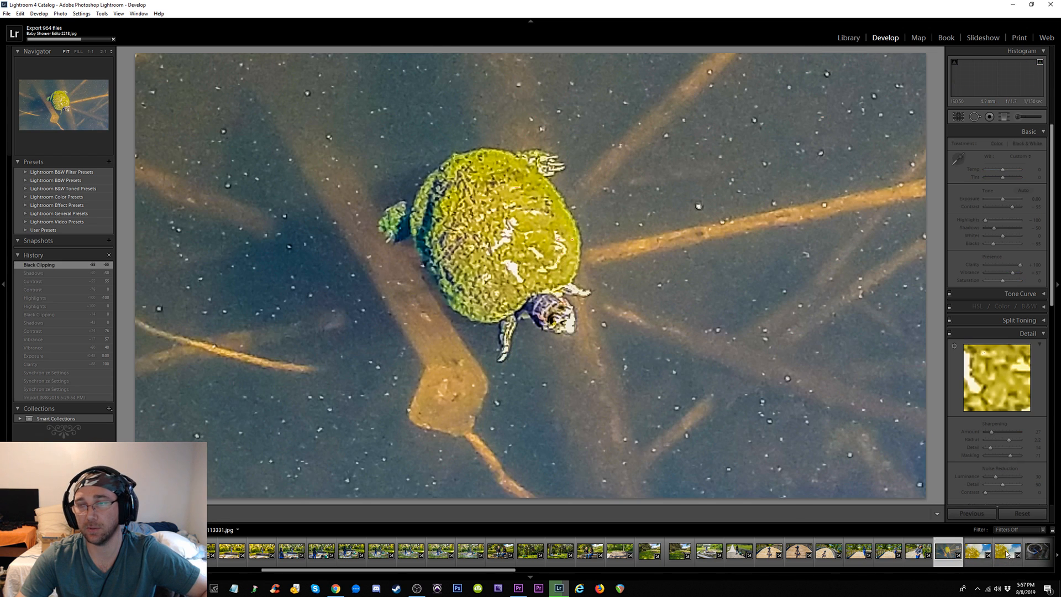
left_click(995, 545, "shift")
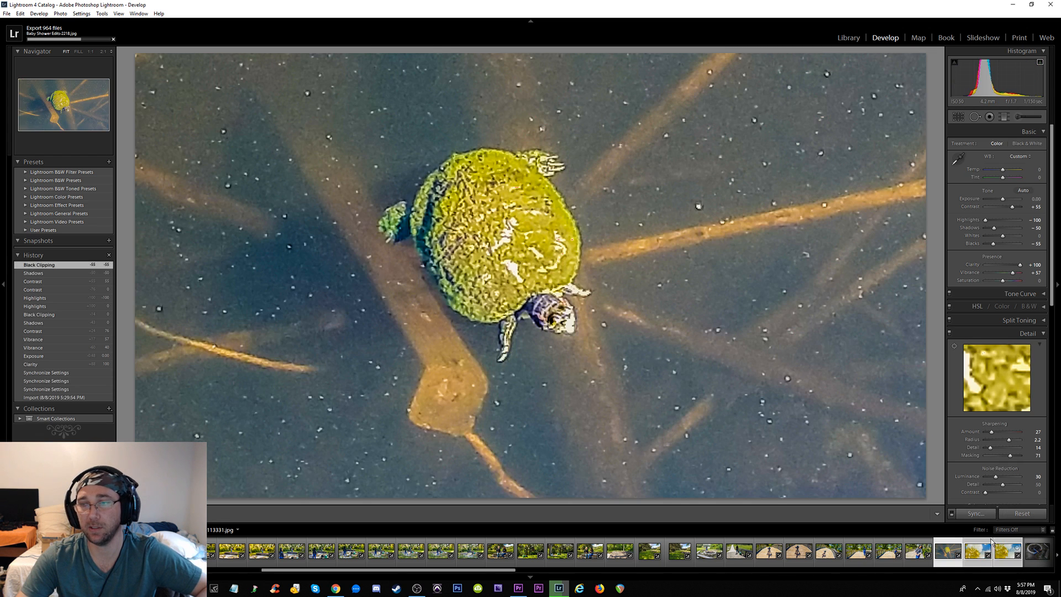
left_click(977, 513)
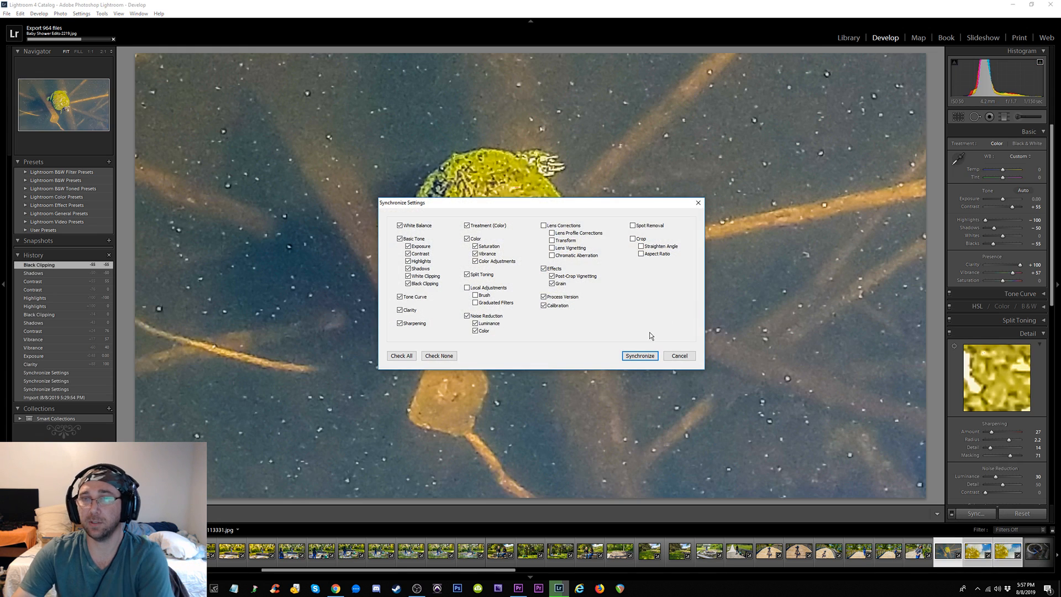
left_click(640, 355)
Open the first tree-reflection turtle photo, compare it before and after, zoom in on the turtle, and set Clarity to -100
key("Left")
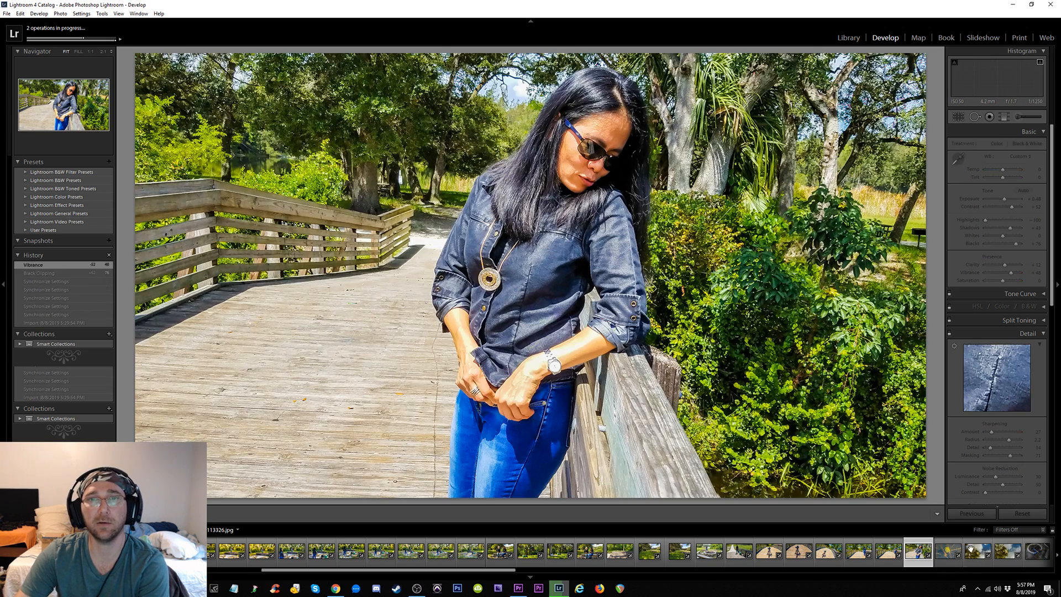
left_click(971, 549)
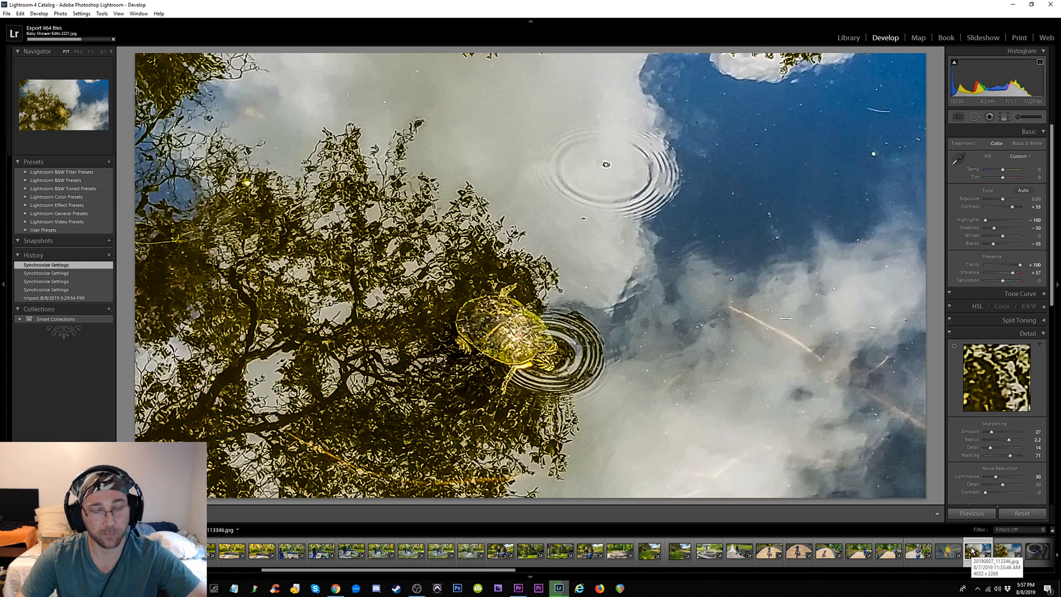
key("y")
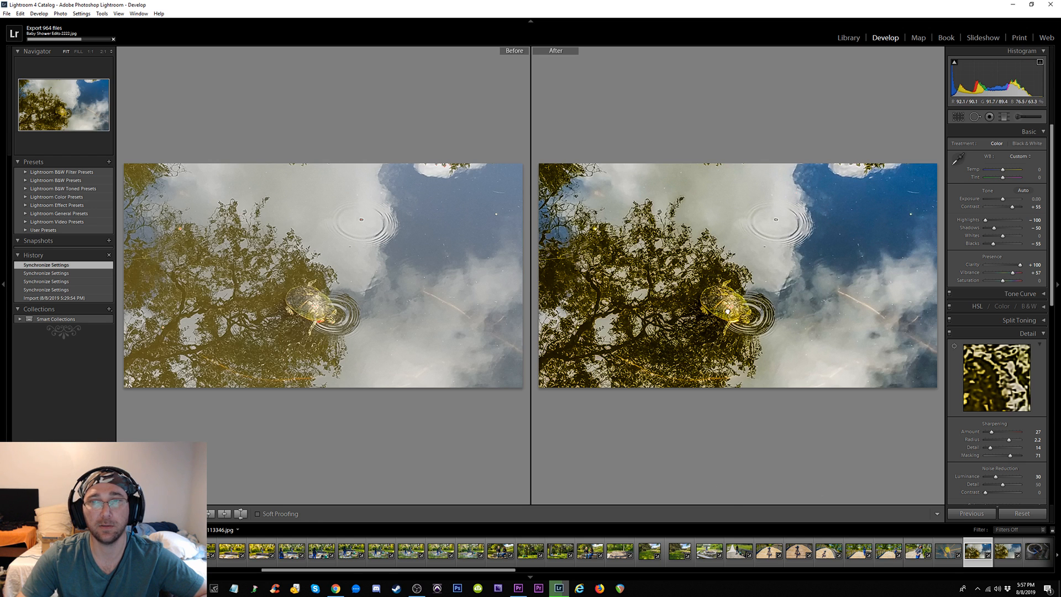
left_click(728, 311)
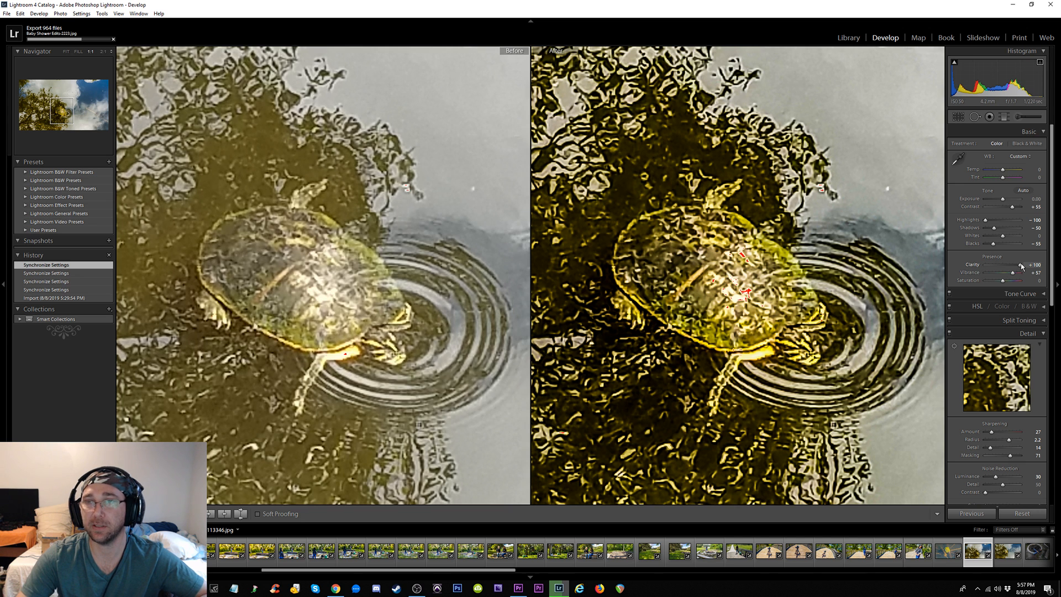
left_click_drag(1013, 270, 973, 267)
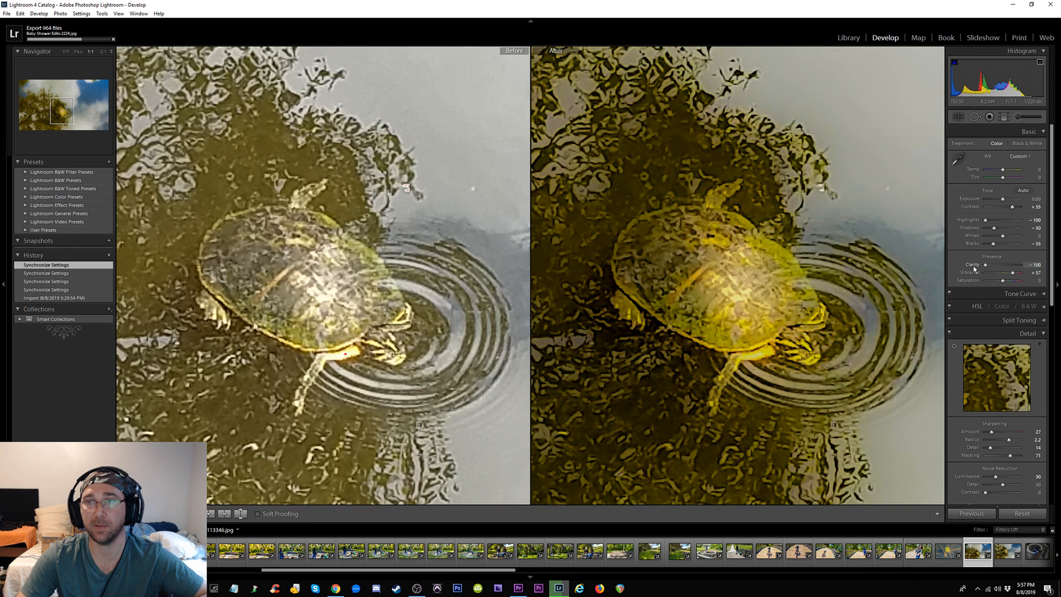
left_click(705, 282)
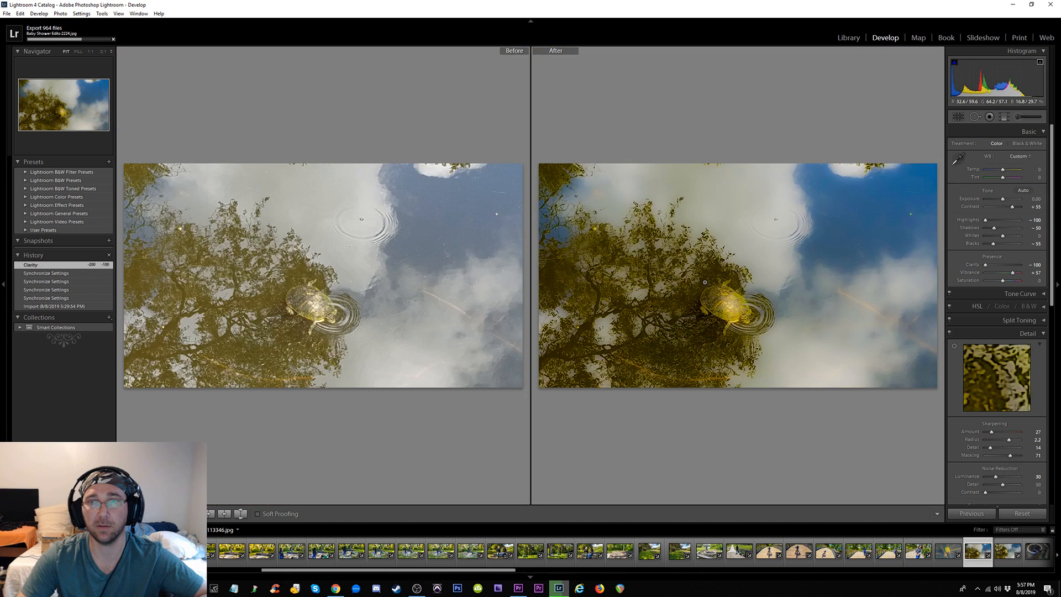
key("y")
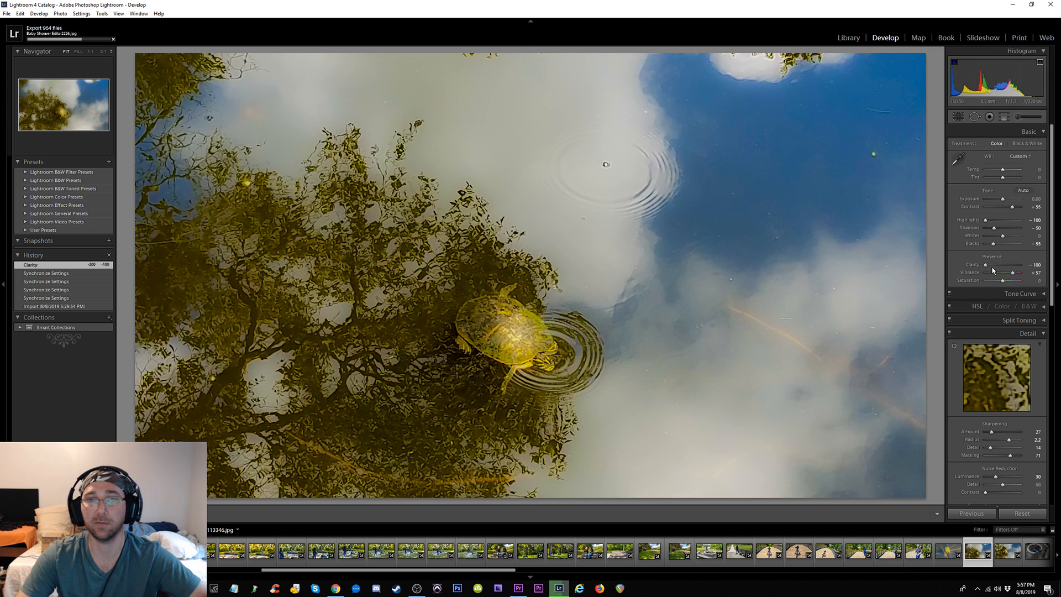
Try Clarity +100 on this photo, set it back to -100, and set Clarity to -100 on the second tree-reflection turtle photo
left_click_drag(995, 266, 1038, 267)
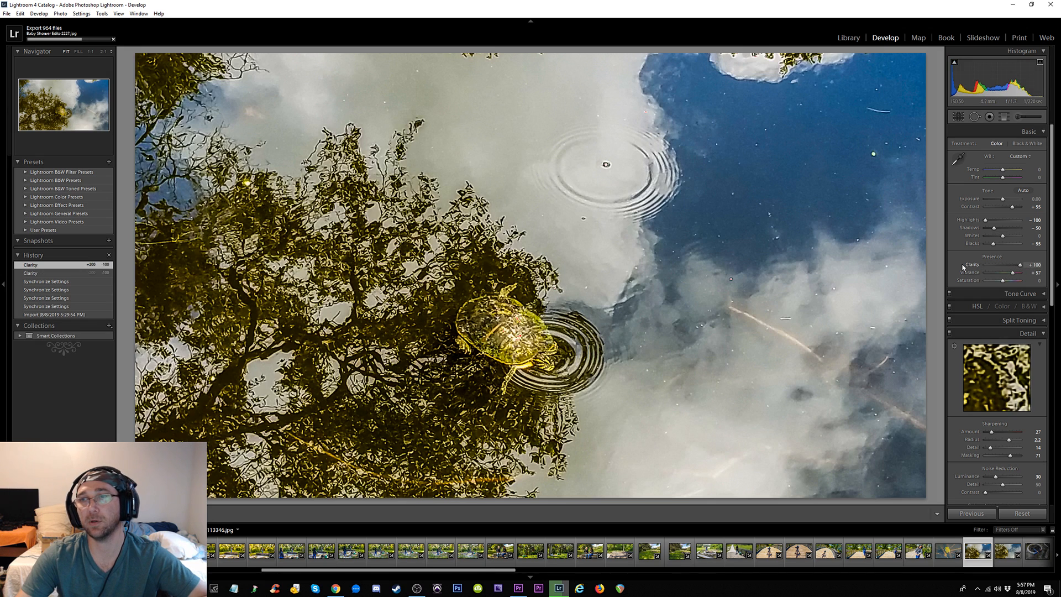
left_click_drag(963, 267, 943, 271)
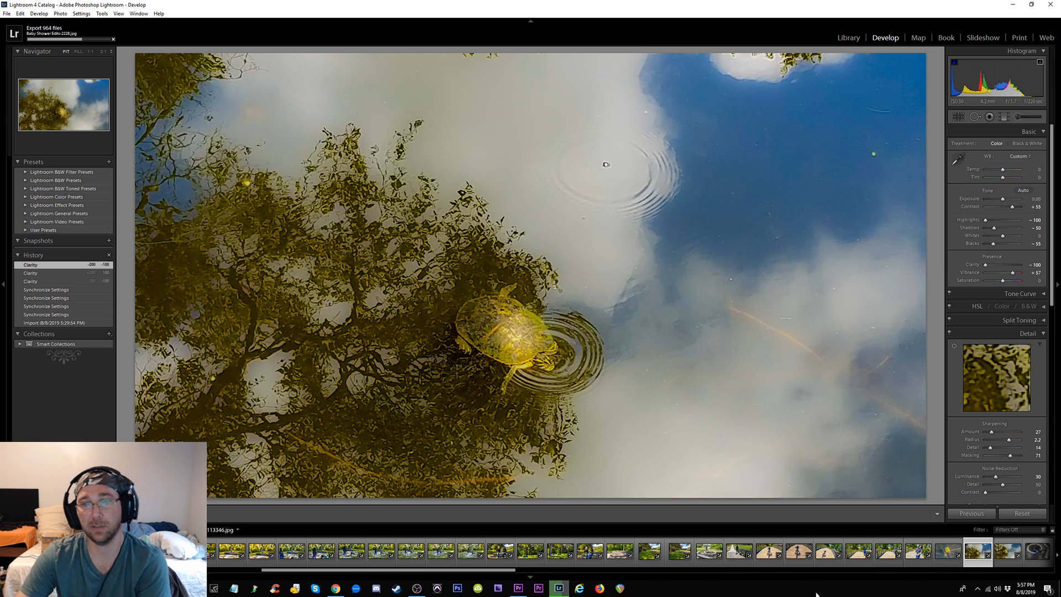
left_click(999, 560)
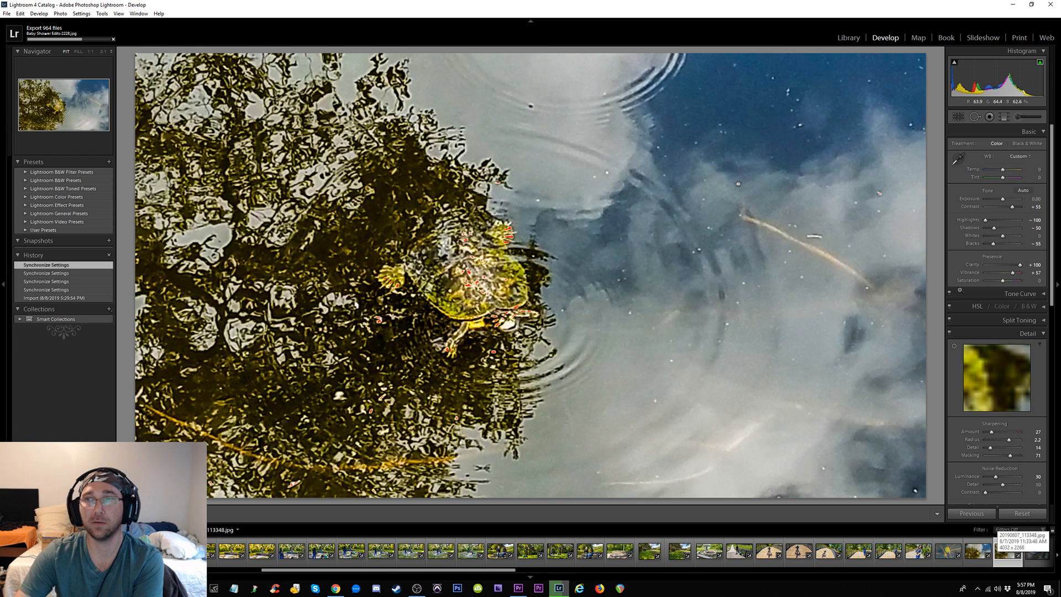
left_click_drag(1021, 266, 933, 333)
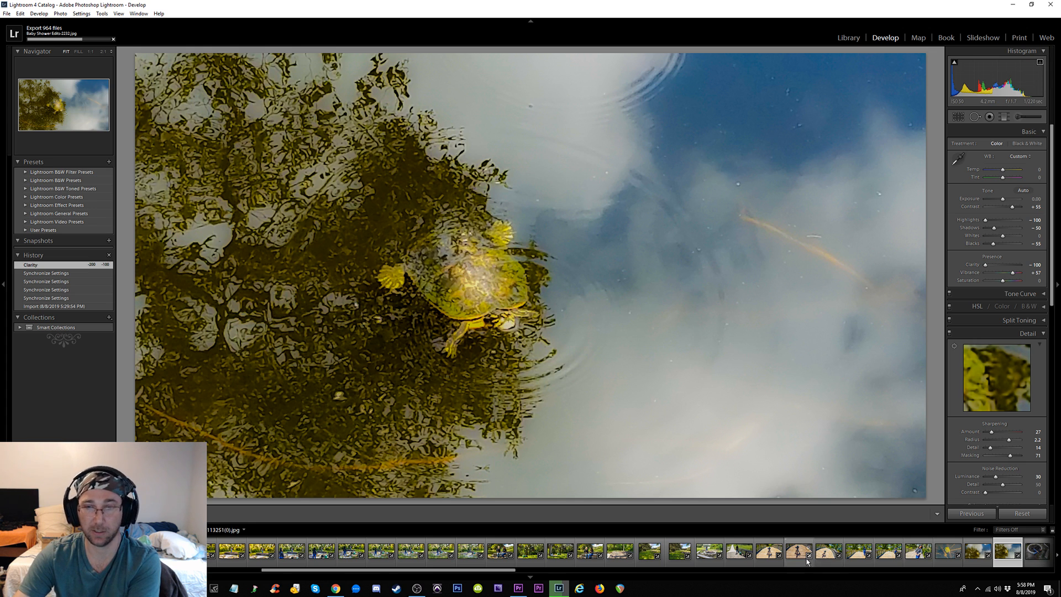
Open the photo of the woman lying on the fire pit and examine her face, necklace and hand at 1:1 and 2:1
left_click_drag(480, 571, 570, 571)
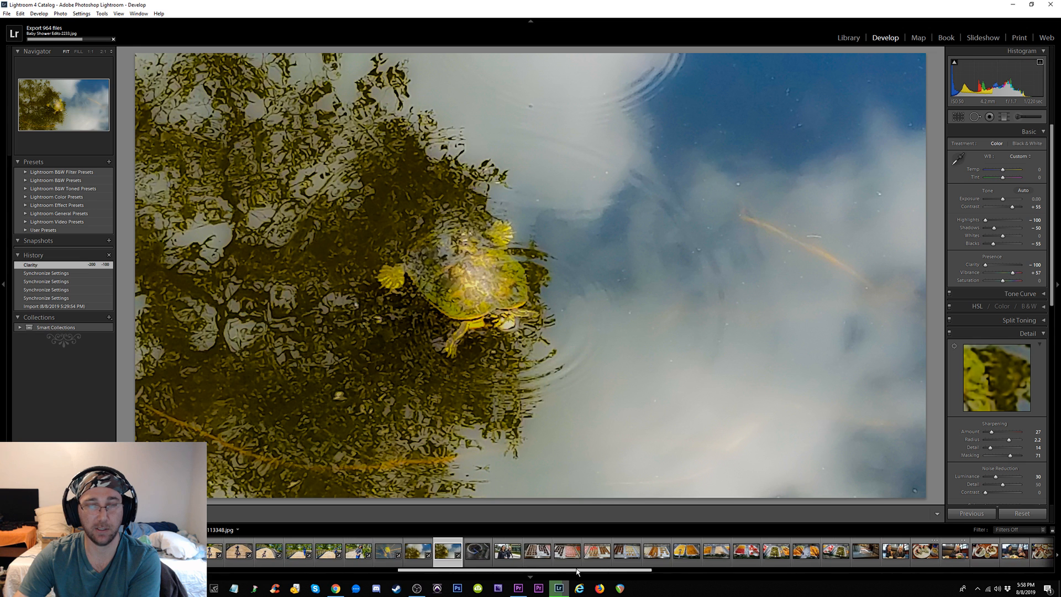
left_click(476, 552)
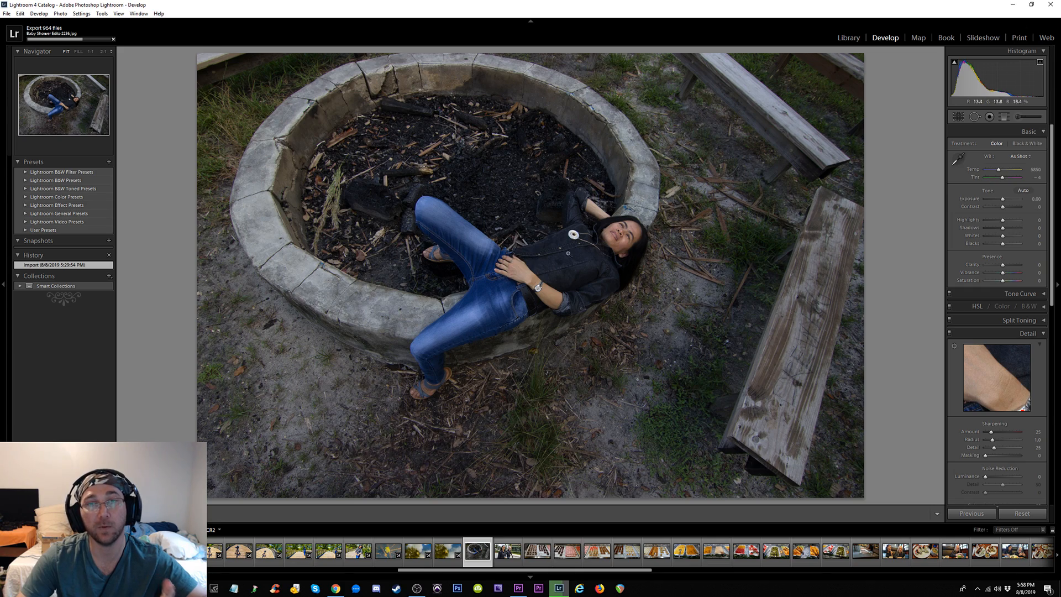
left_click(607, 250)
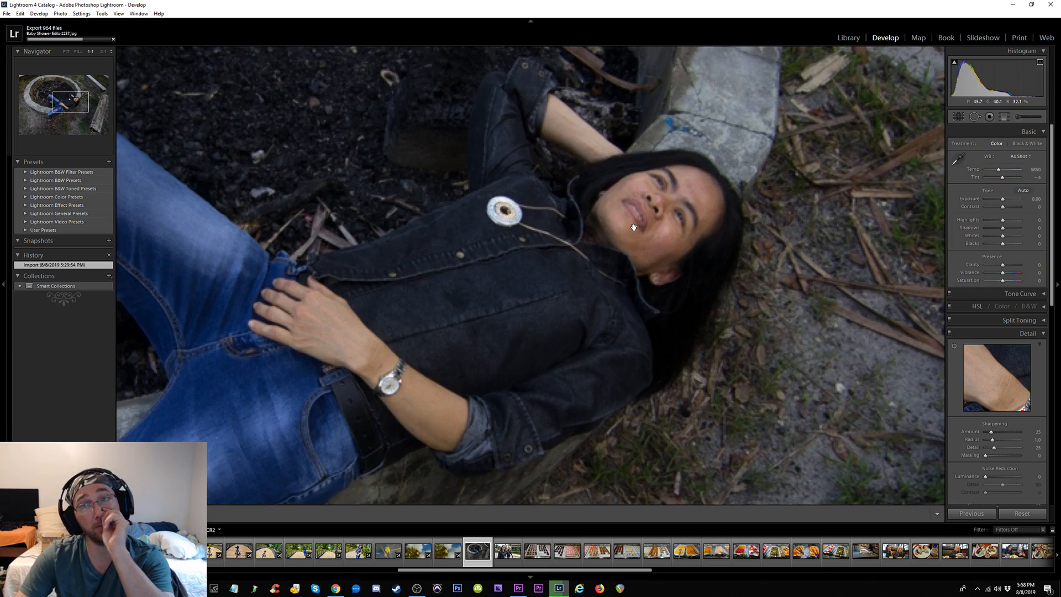
left_click_drag(671, 210, 618, 284)
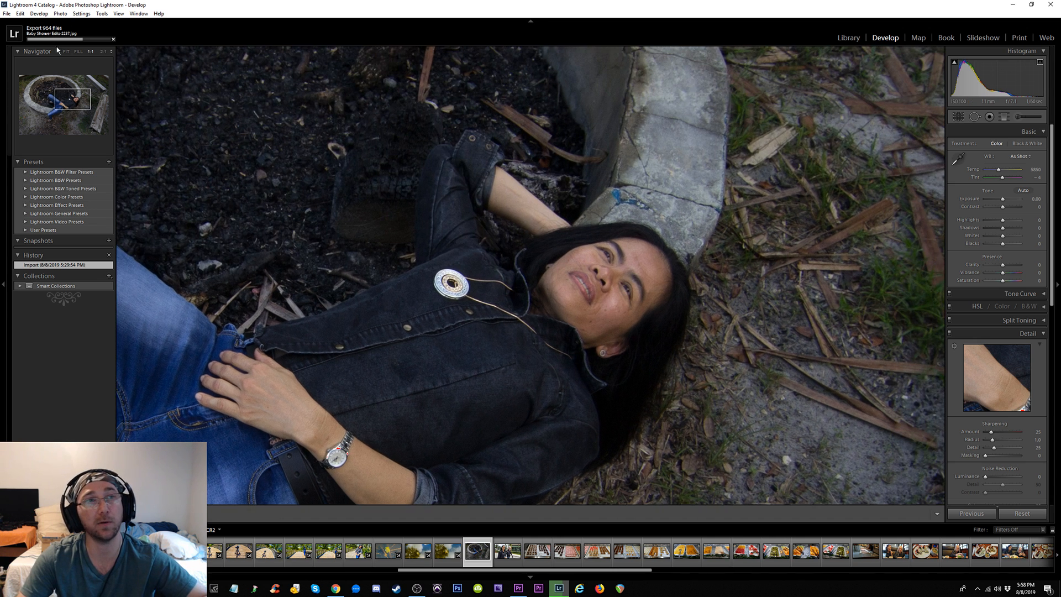
left_click(104, 51)
left_click_drag(675, 246, 609, 260)
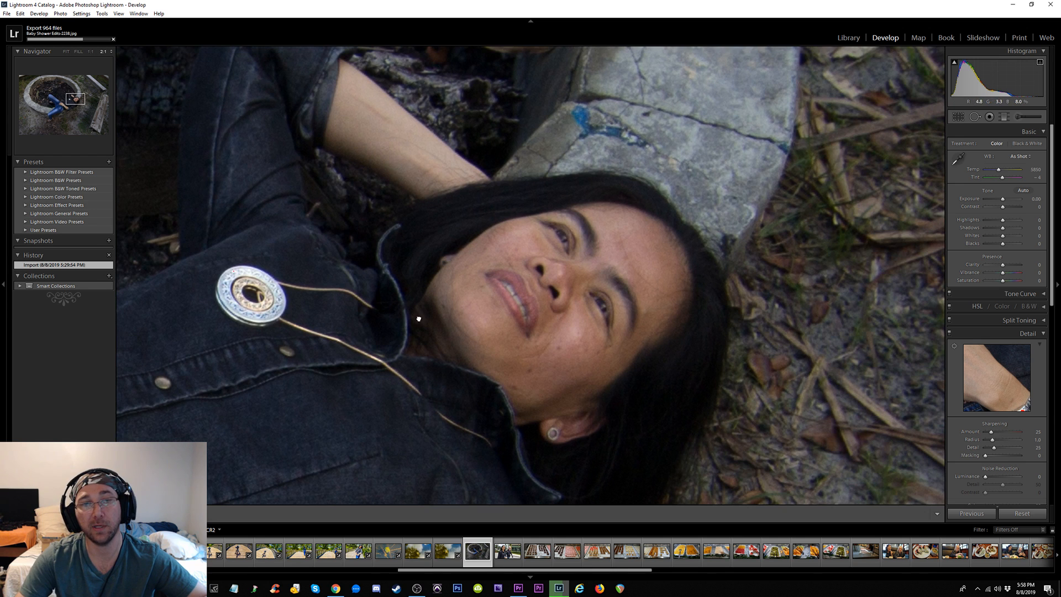
left_click_drag(418, 319, 542, 257)
left_click_drag(449, 267, 480, 349)
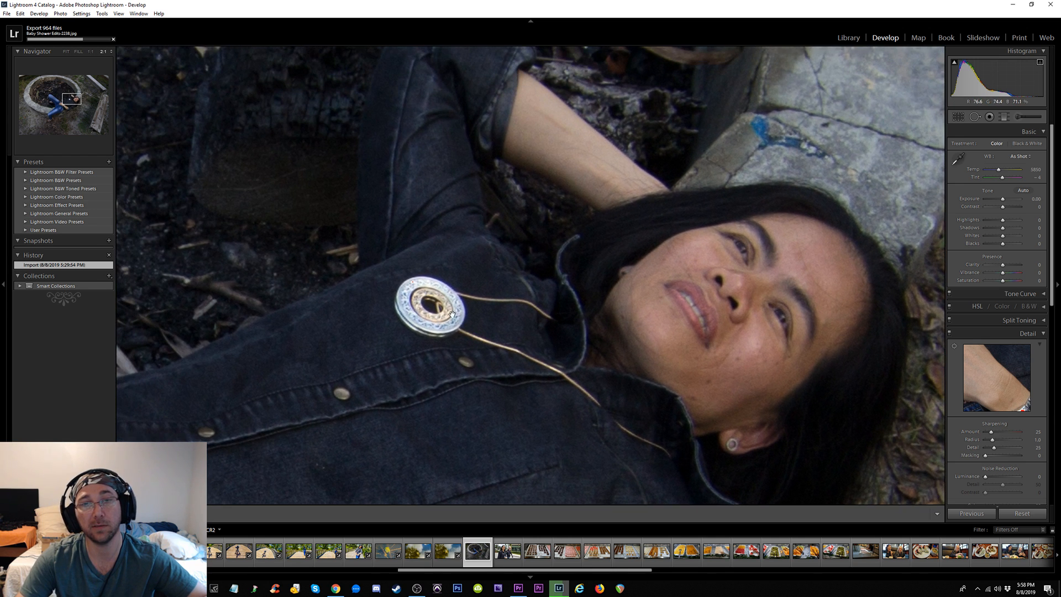
left_click(64, 103)
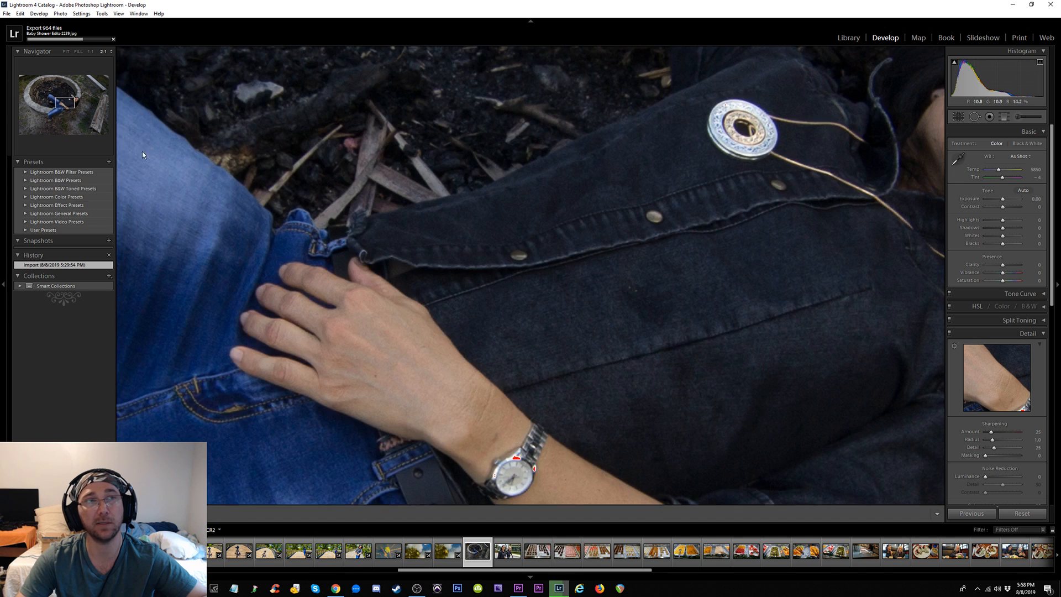
left_click(608, 216)
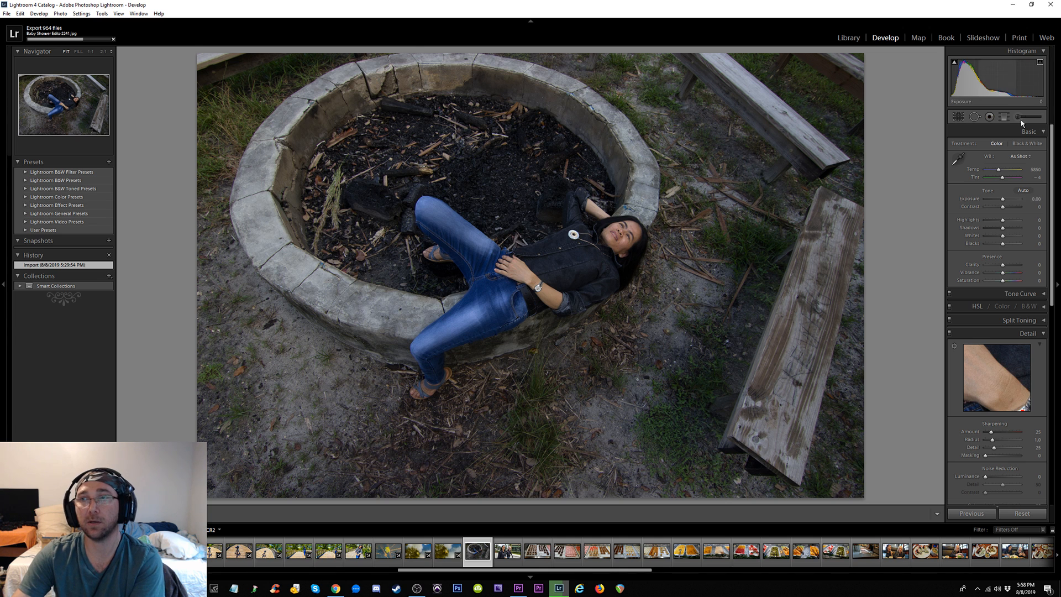
Try white balance samples from the woman's pendant and the stone ring, and bring Temp and Tint back to their as-shot values
left_click(960, 162)
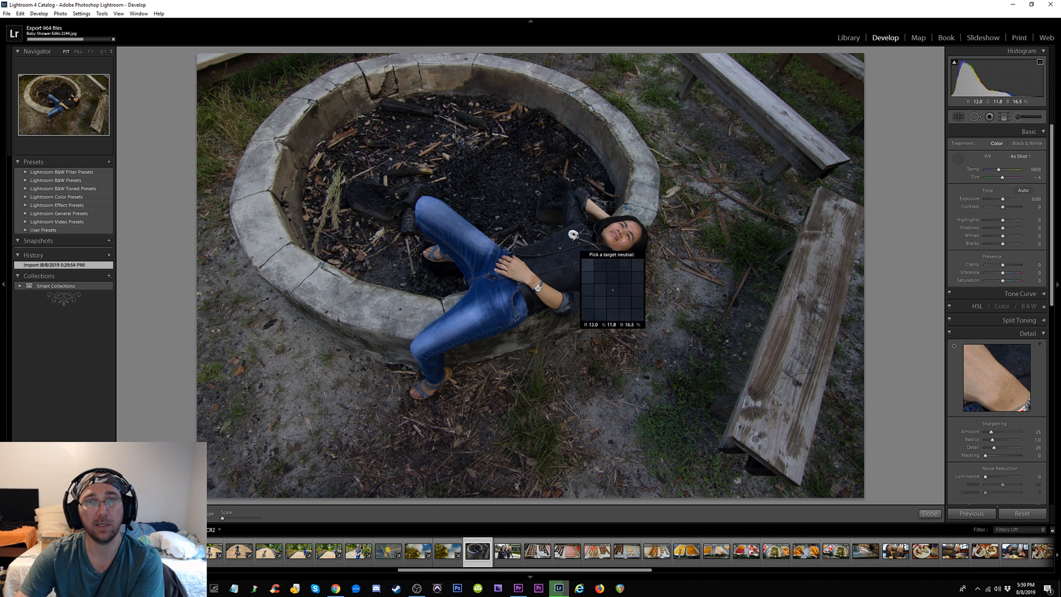
left_click(575, 235)
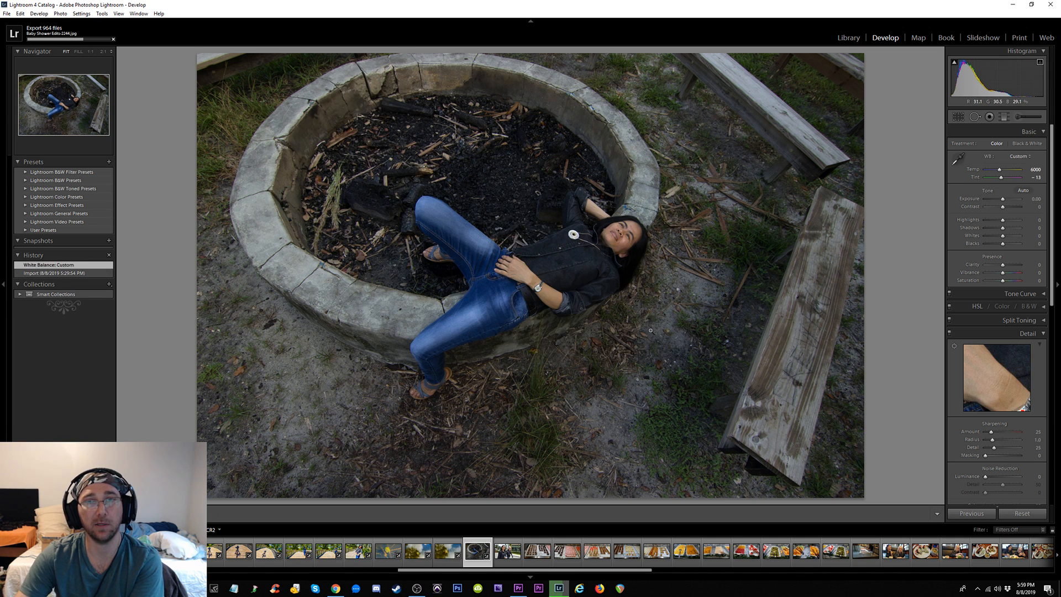
left_click(958, 158)
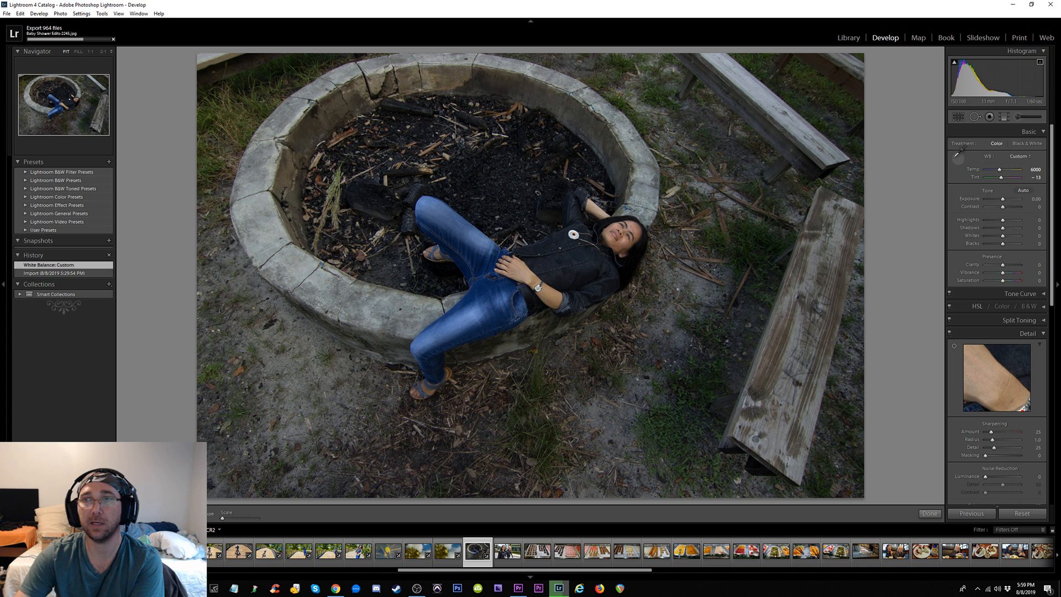
left_click(645, 176)
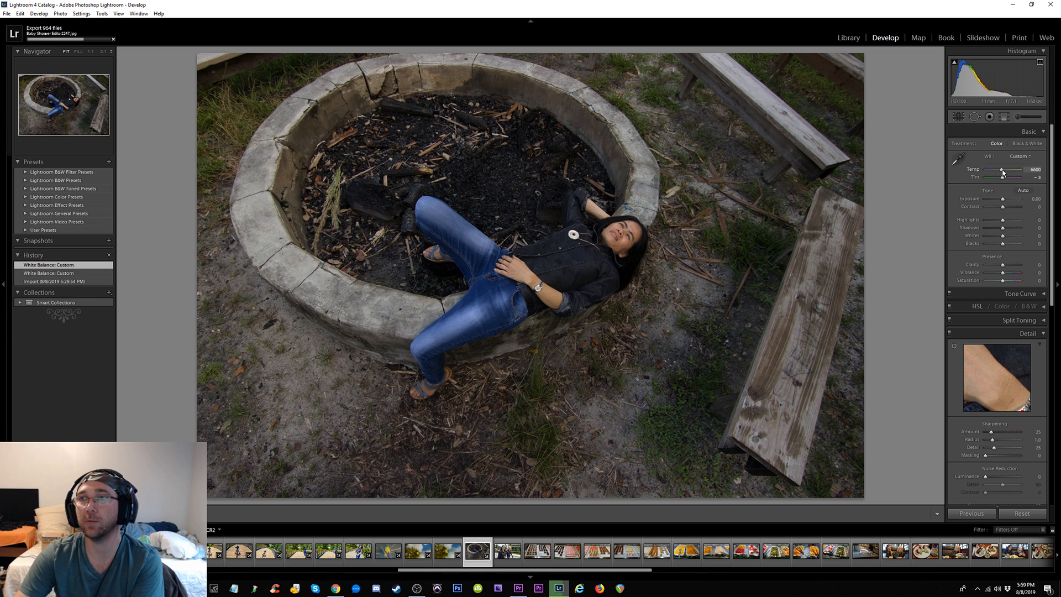
left_click_drag(1002, 170, 1002, 177)
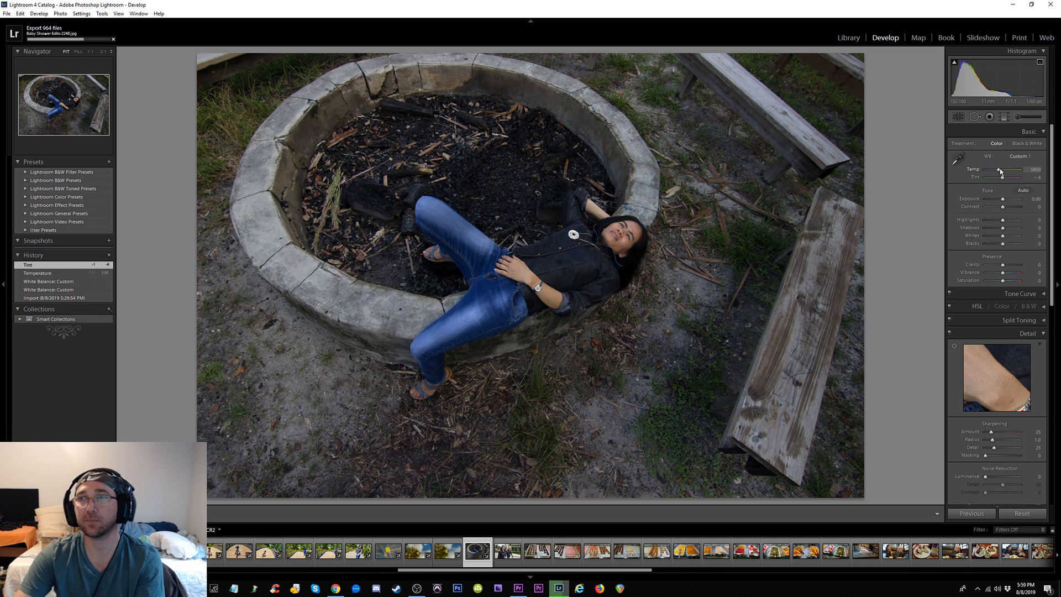
Set the fire pit photo's Temp to 8719, Exposure to +1.43, Contrast to +26, Highlights to -93, Shadows to +29, Whites to +24 and Blacks to +36
left_click_drag(1000, 169, 1009, 203)
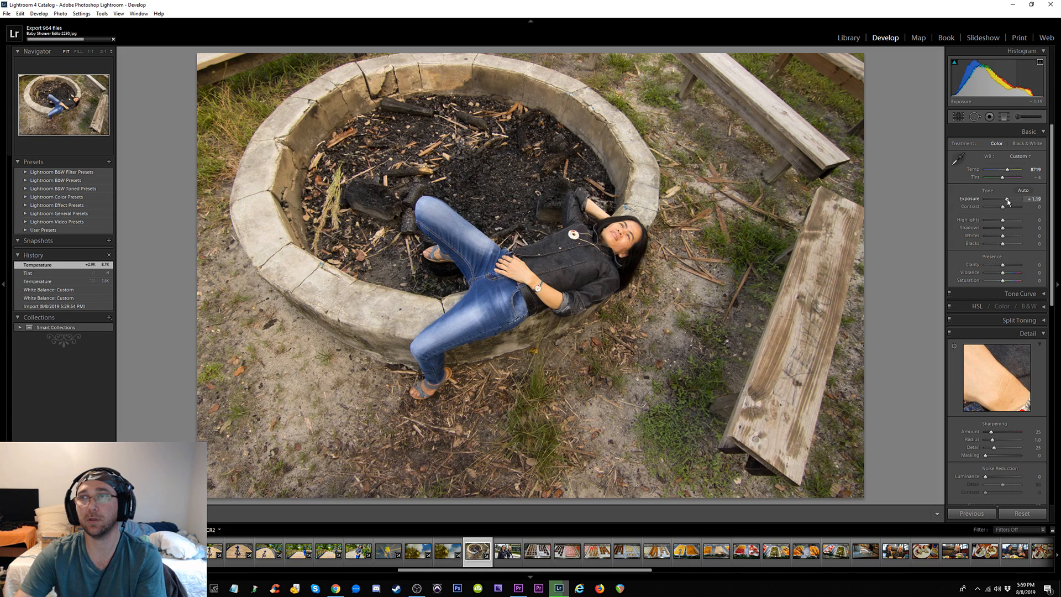
left_click_drag(1009, 203, 1008, 229)
left_click_drag(993, 220, 1008, 198)
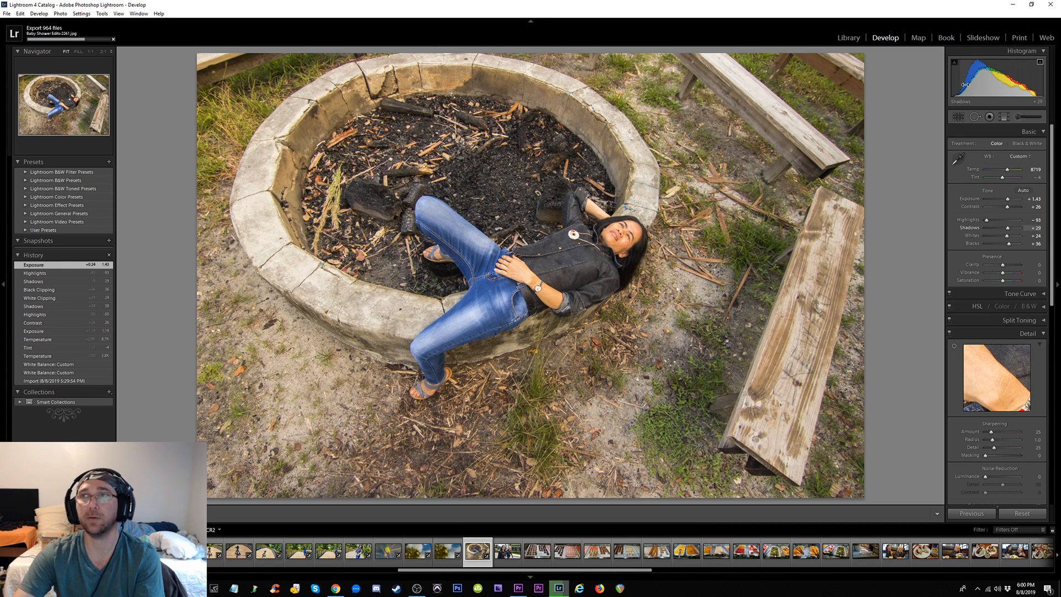
Set the fire pit photo's Clarity to +48 and Vibrance to +45, trying Saturation at +100 and resetting it to 0
left_click_drag(1002, 265, 1012, 275)
double_click(1011, 275)
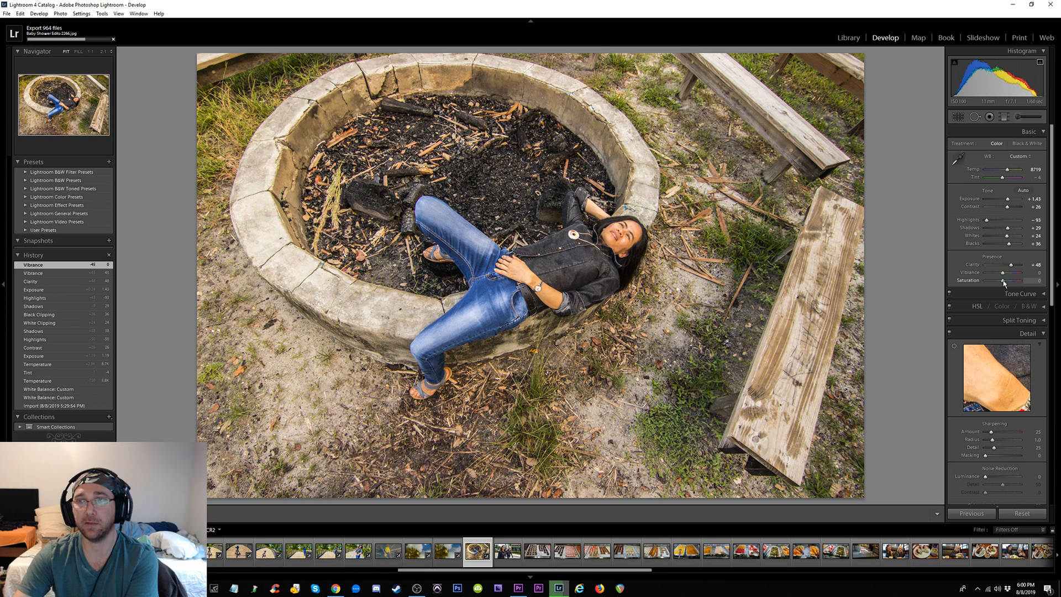
left_click(1024, 281)
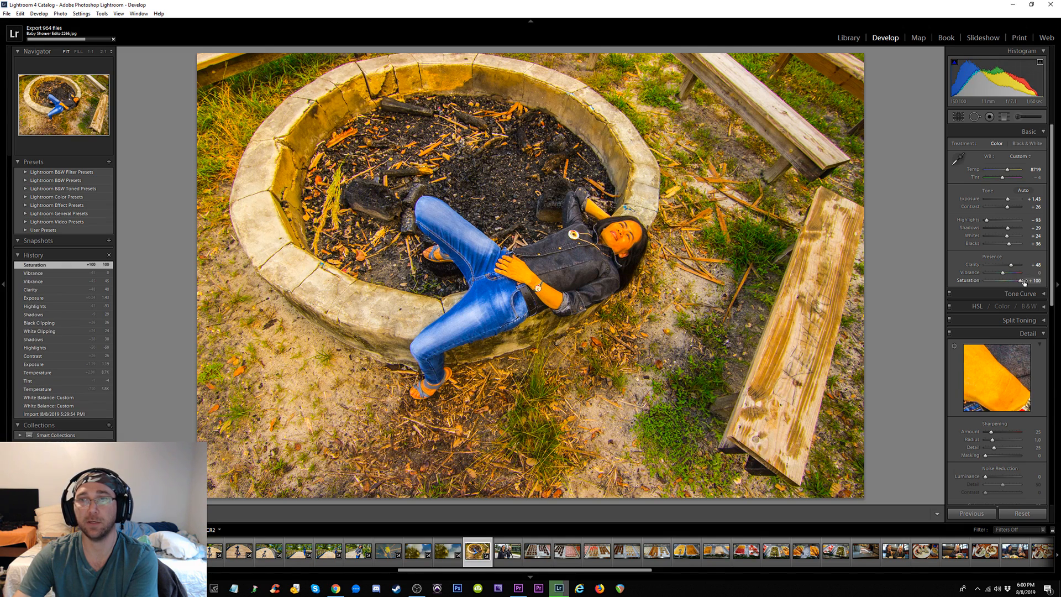
double_click(1021, 281)
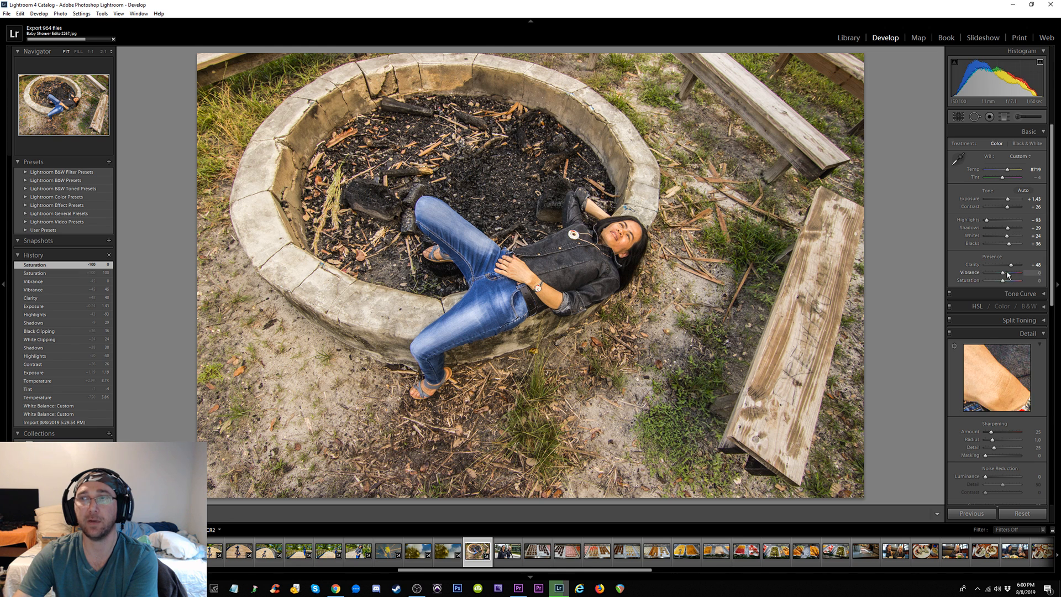
left_click(1010, 275)
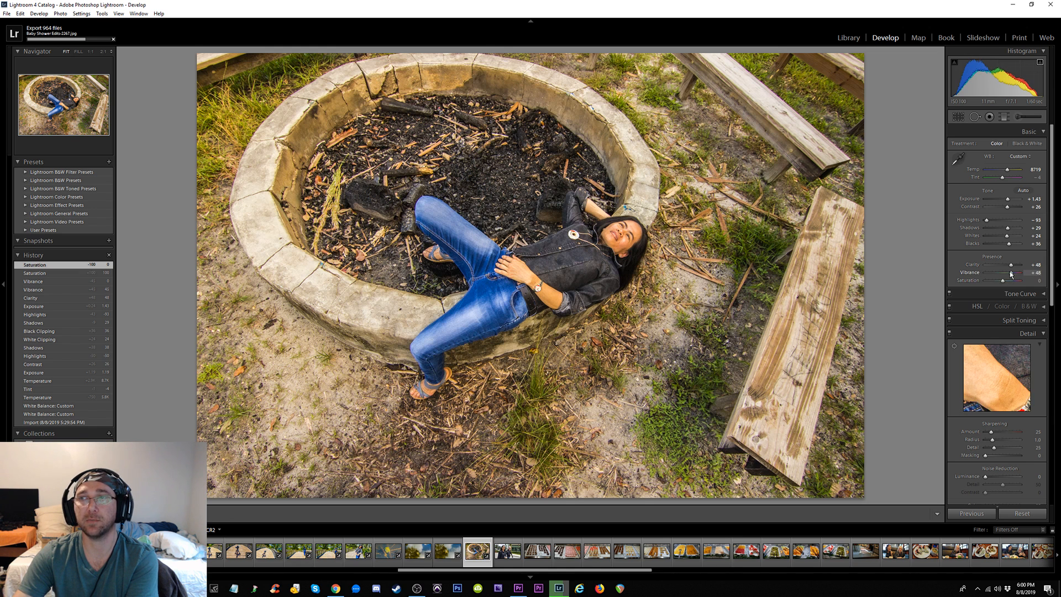
left_click_drag(1012, 275, 1009, 275)
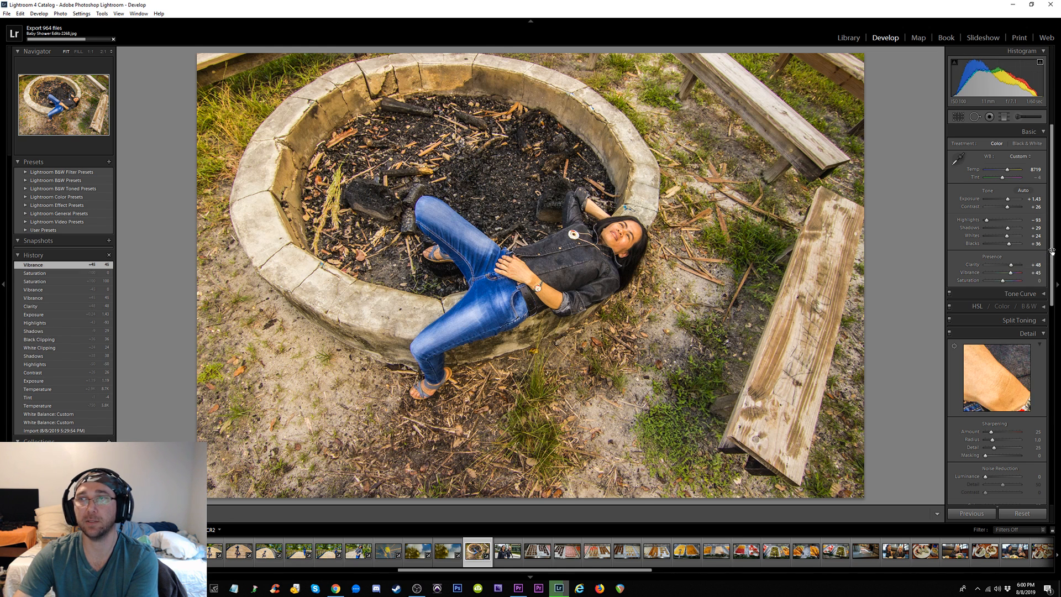
Compare the woman's face and jacket at 2:1 with the Detail adjustments disabled and enabled
left_click_drag(1054, 248, 1054, 298)
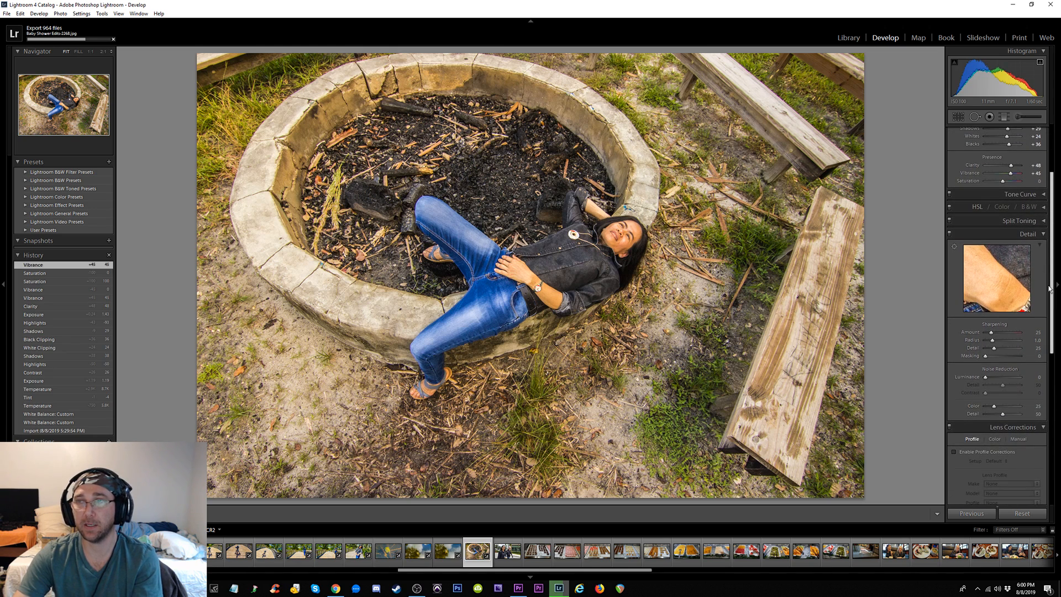
left_click(977, 207)
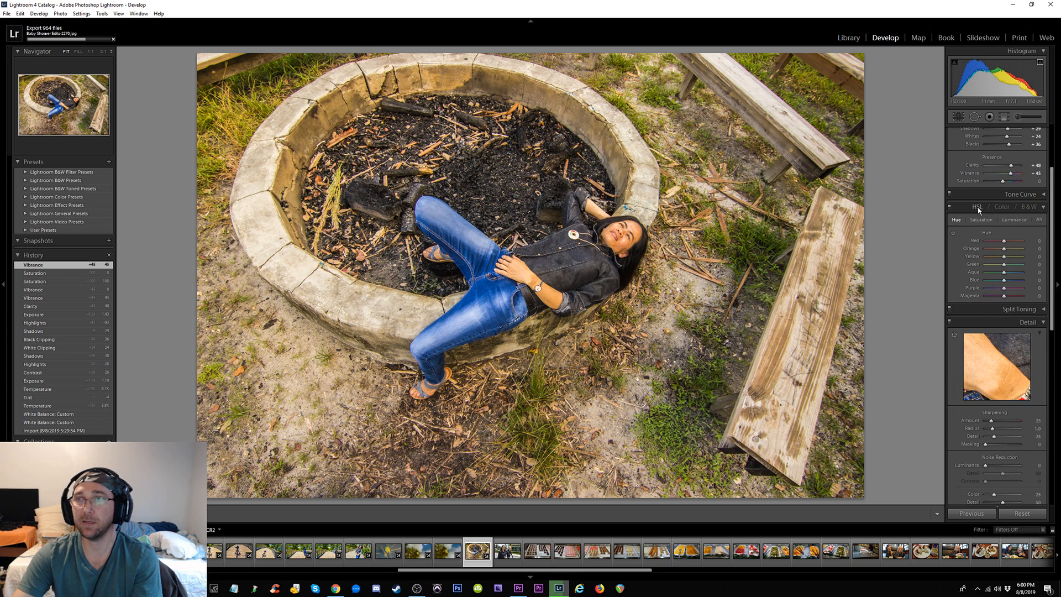
left_click(978, 209)
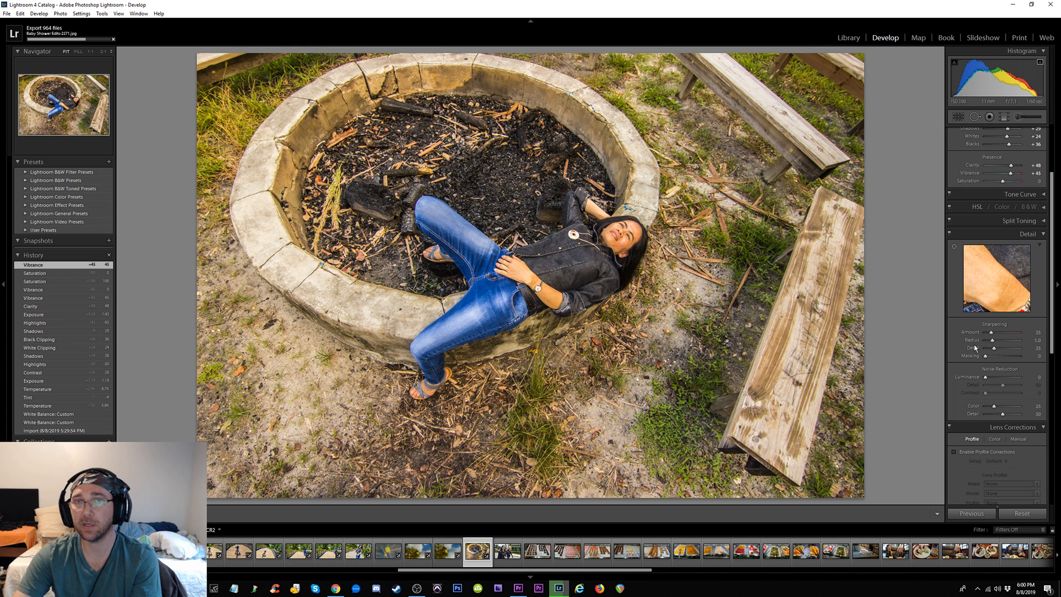
left_click(950, 235)
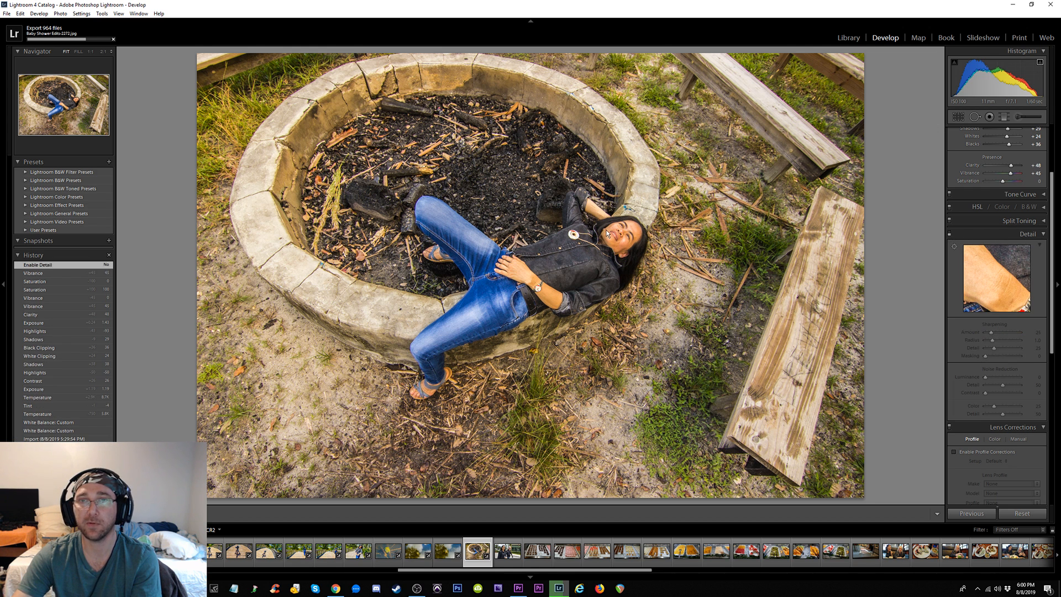
key("z")
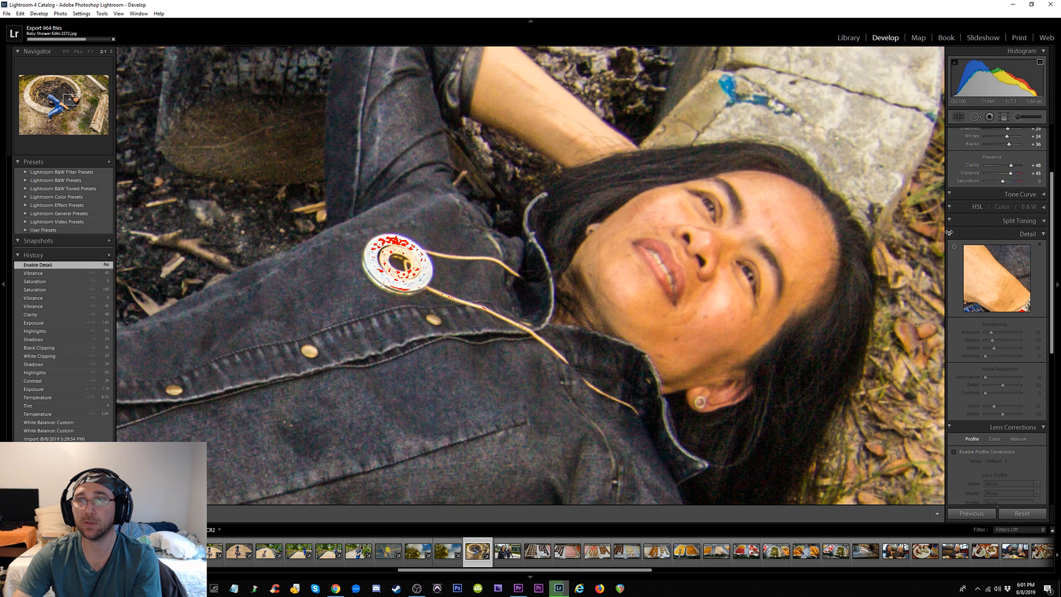
left_click(950, 235)
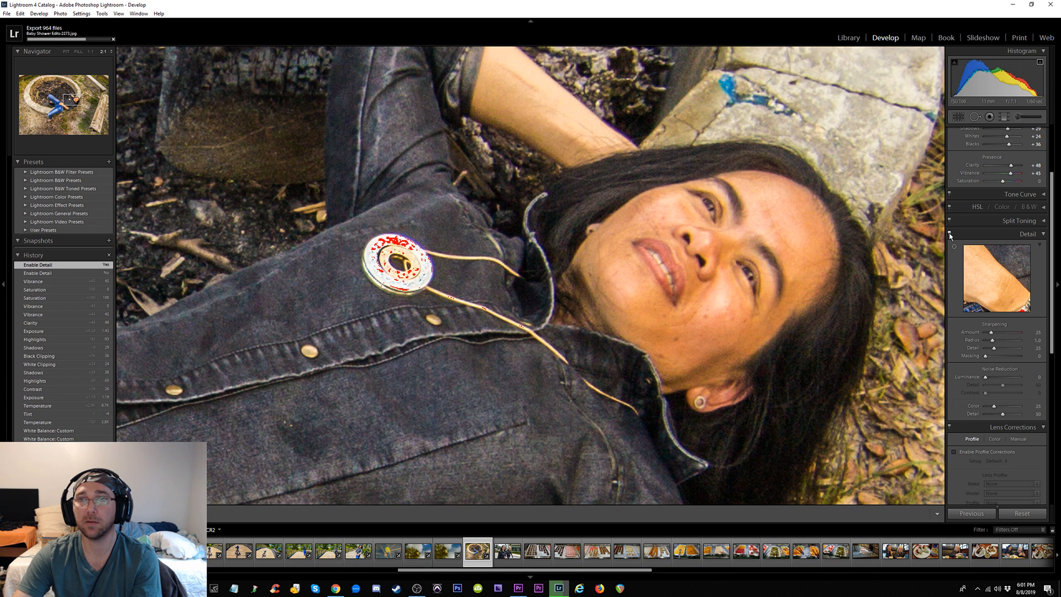
left_click(950, 234)
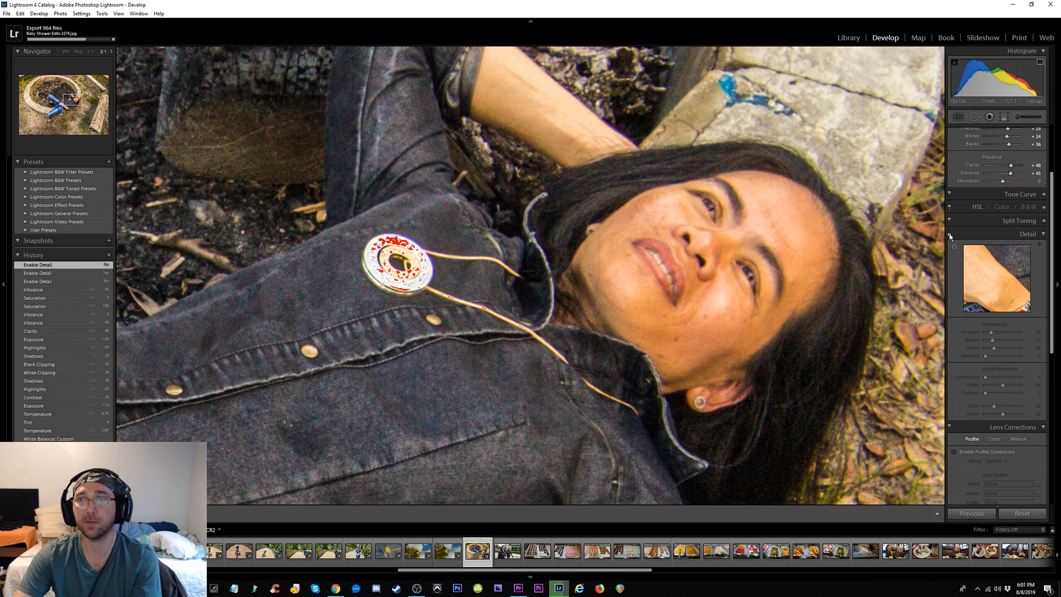
left_click(951, 235)
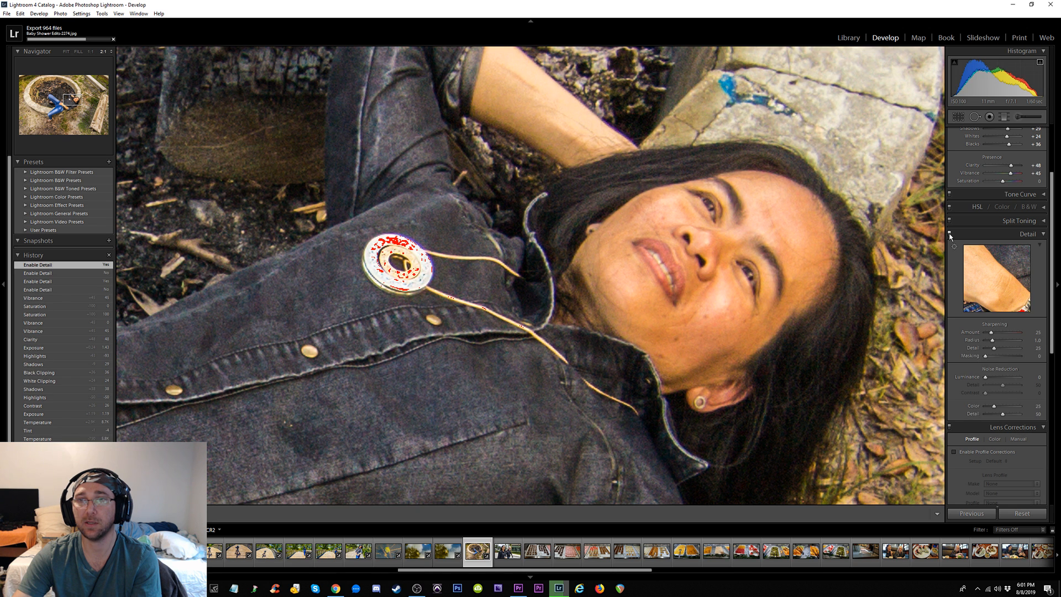
Sharpen the fire pit photo with Amount 59, Detail 14 and Masking 63, previewing the edge mask and sharpening detail in grayscale
left_click(1000, 334)
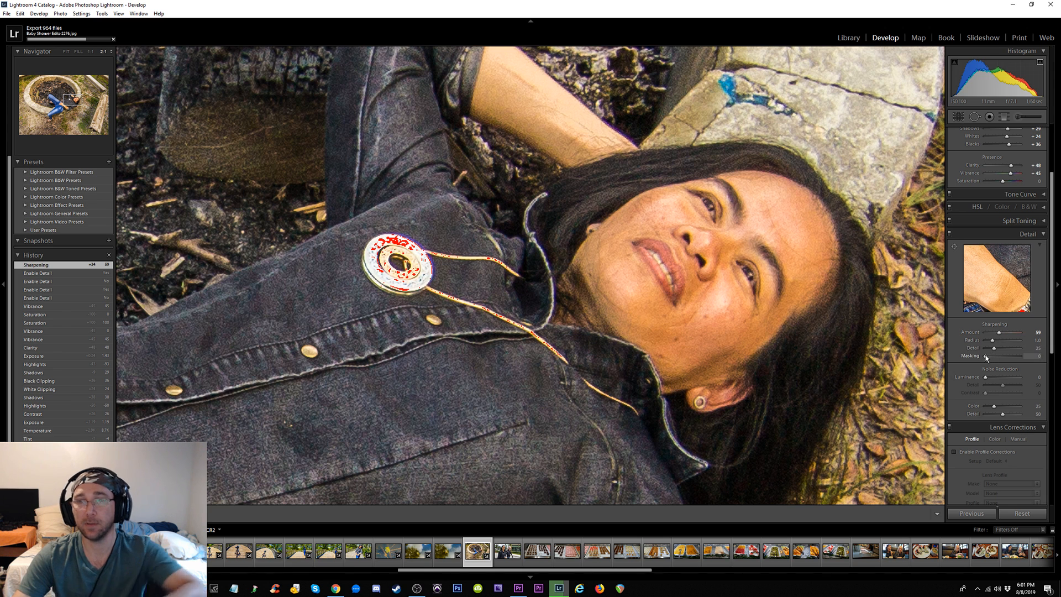
left_click_drag(986, 356, 1006, 358)
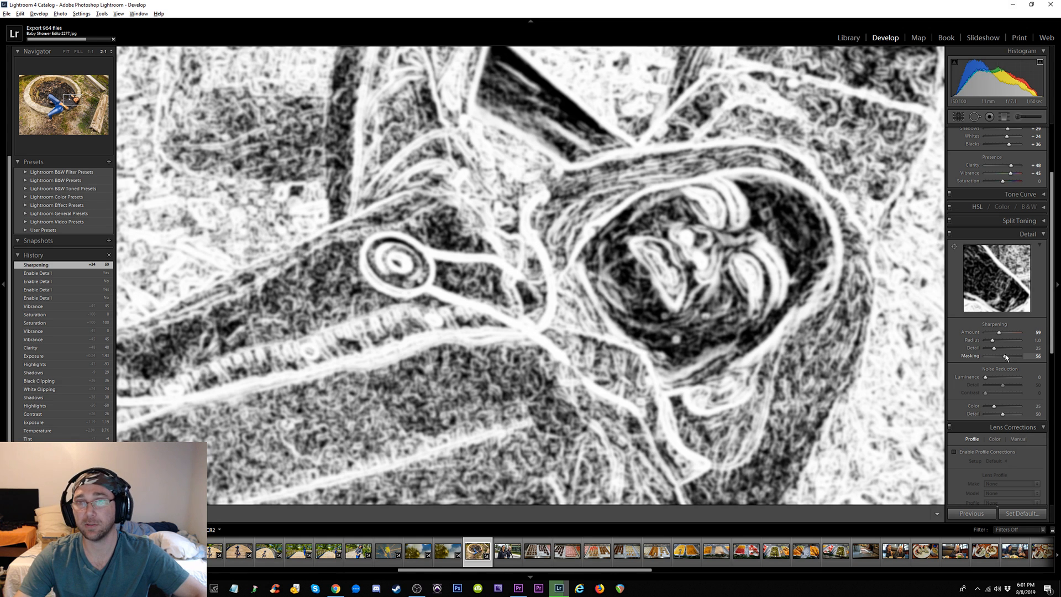
left_click_drag(1006, 357, 1009, 357)
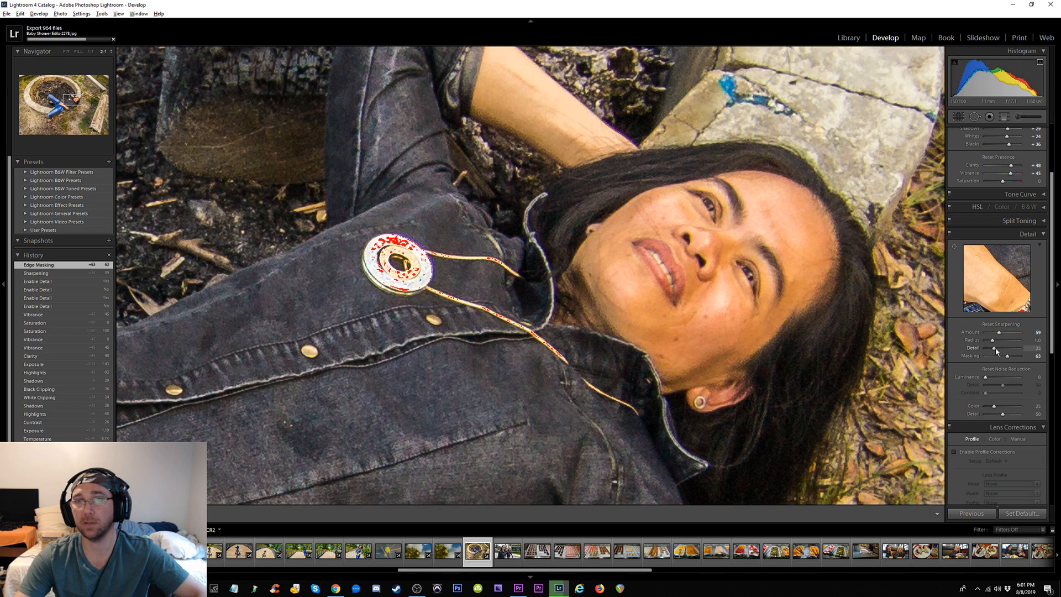
left_click(997, 349, "alt")
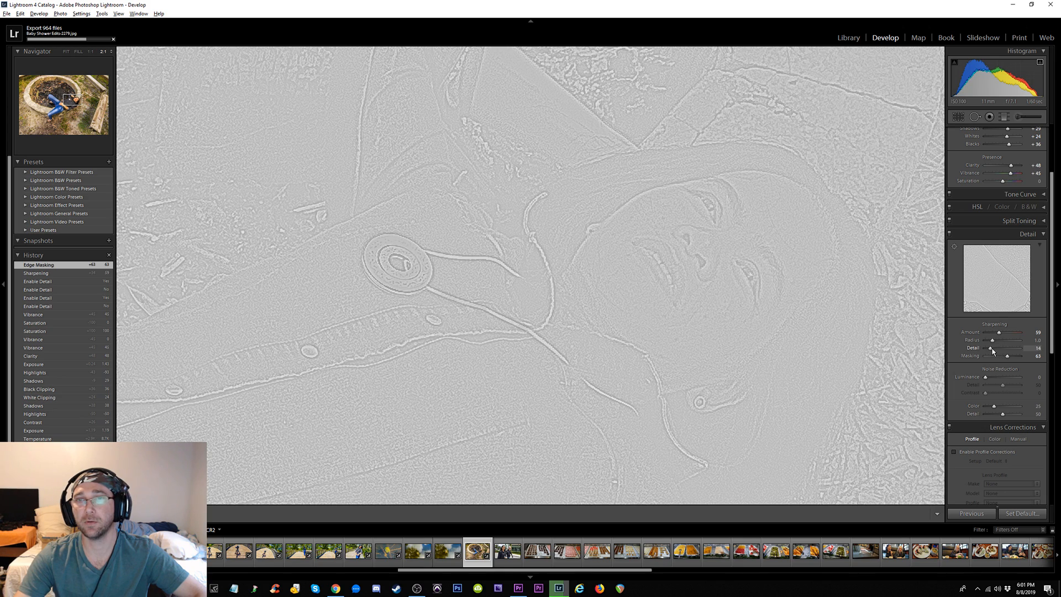
left_click_drag(993, 351, 993, 351)
left_click(995, 341, "alt")
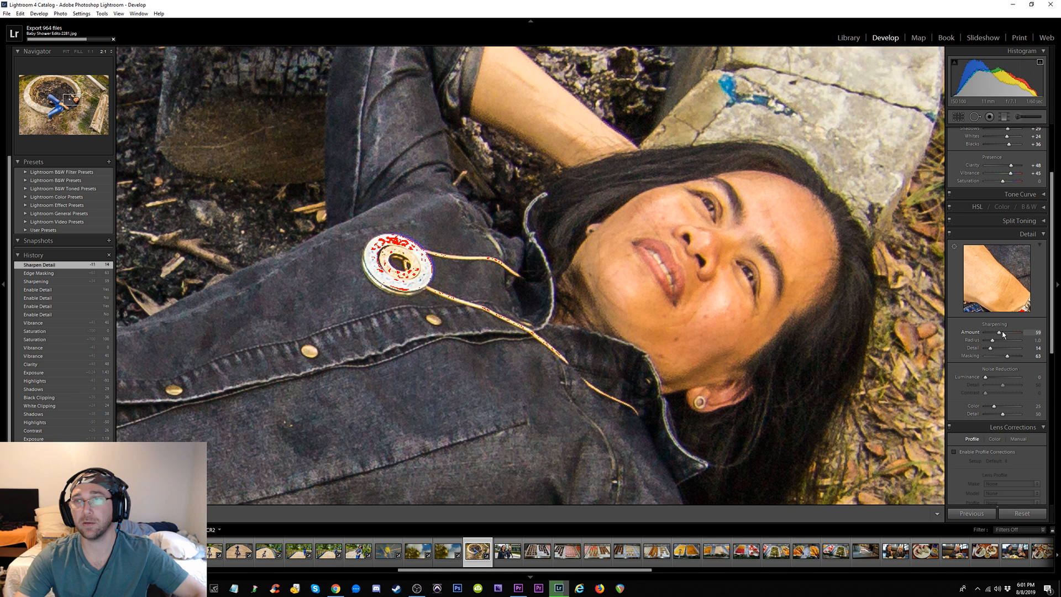
Try Luminance noise reduction at 100 on the woman's skin, compare it with lower amounts, and set it to 15
left_click_drag(986, 378, 1048, 380)
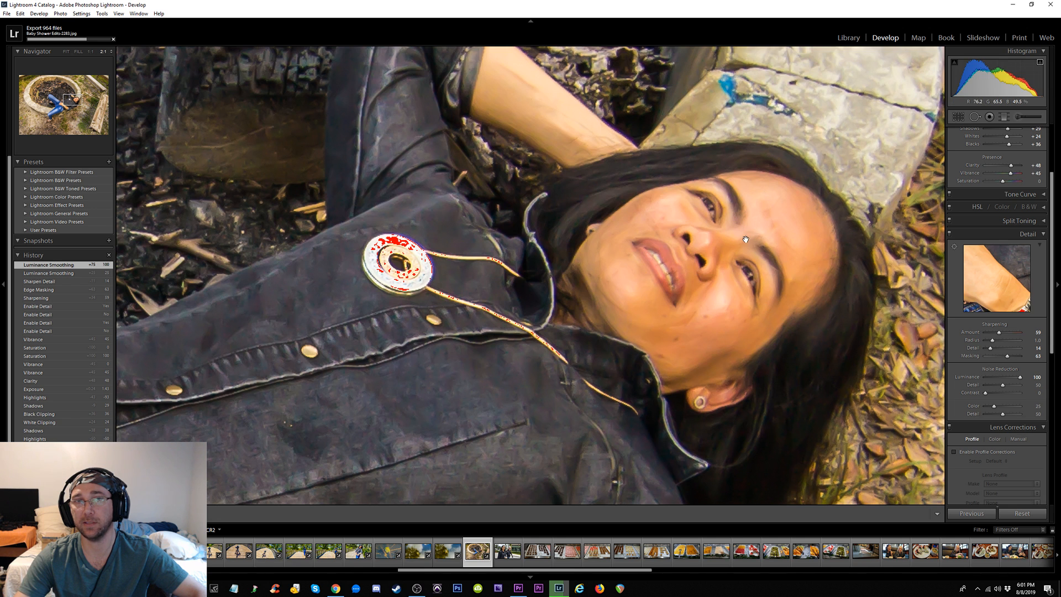
left_click(990, 378)
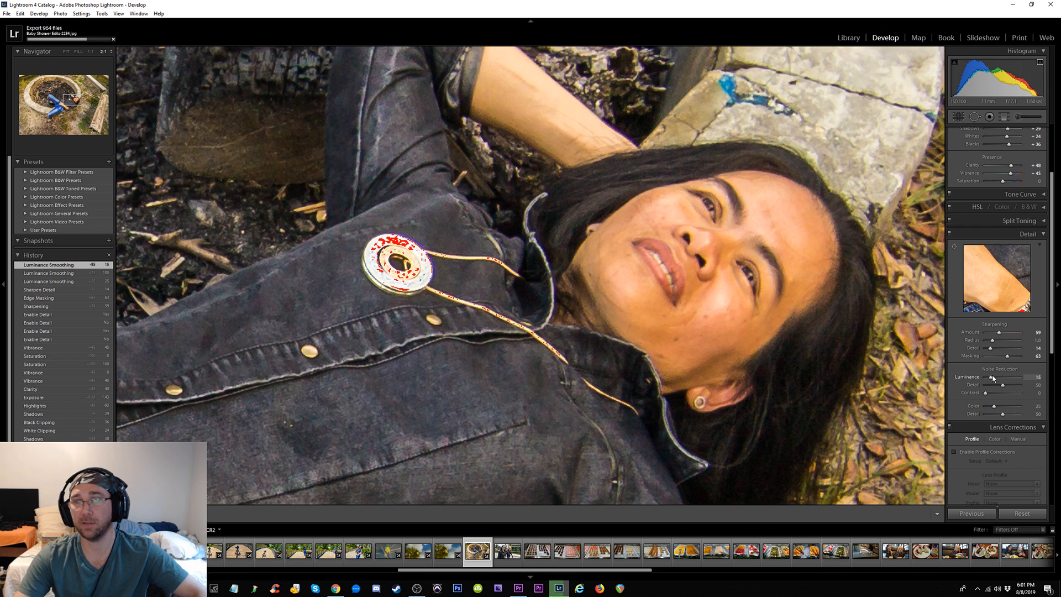
left_click_drag(989, 378, 993, 377)
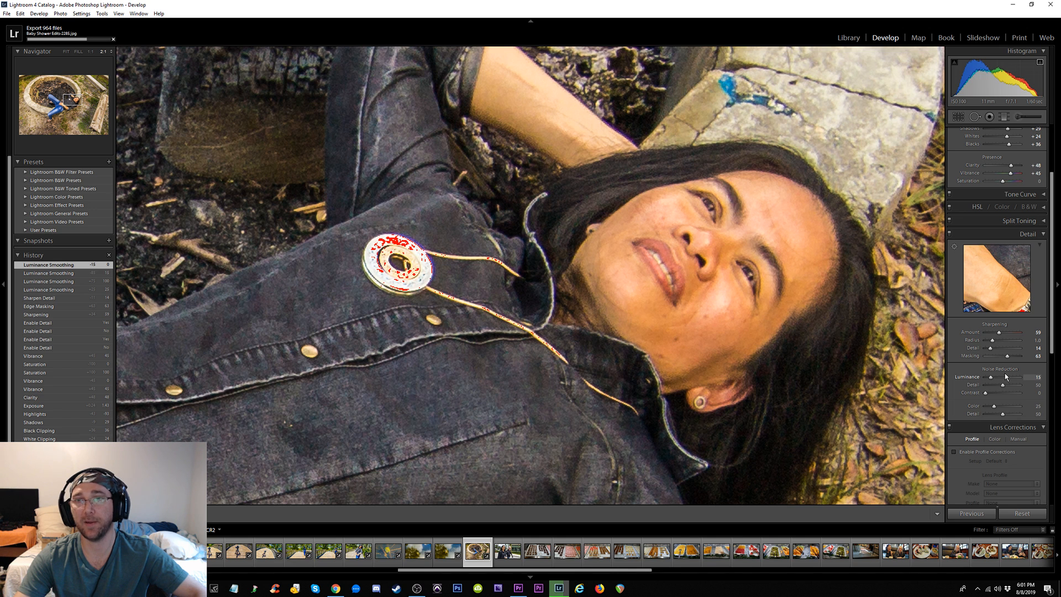
left_click_drag(1006, 377, 1006, 377)
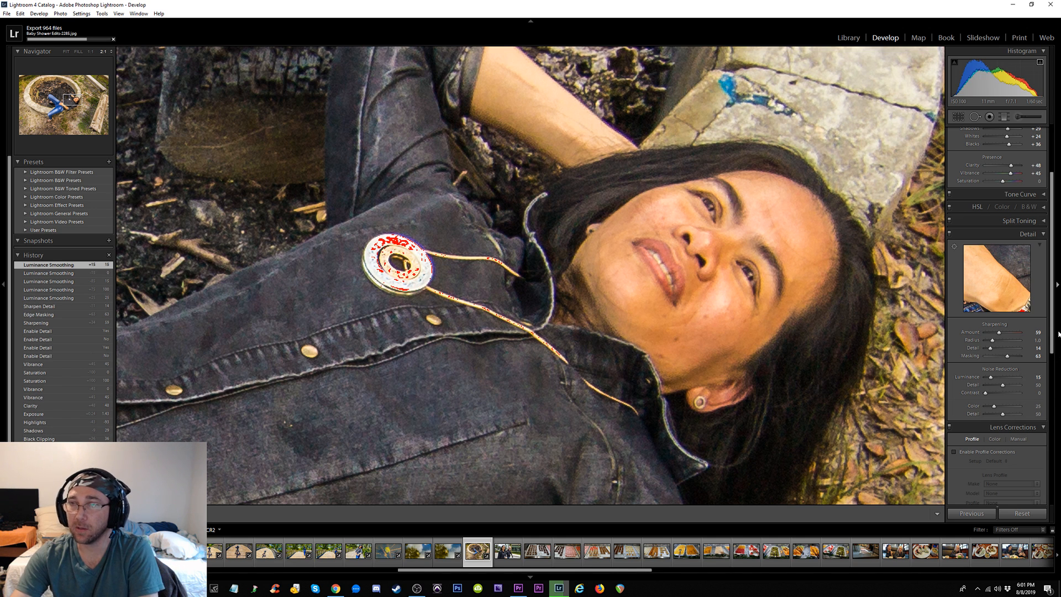
Enable lens profile corrections with the Tokina AT-X 116 PRO DX 11-16mm F2.8 model and its Canon profile
left_click(1059, 348)
mouse_move(1060, 321)
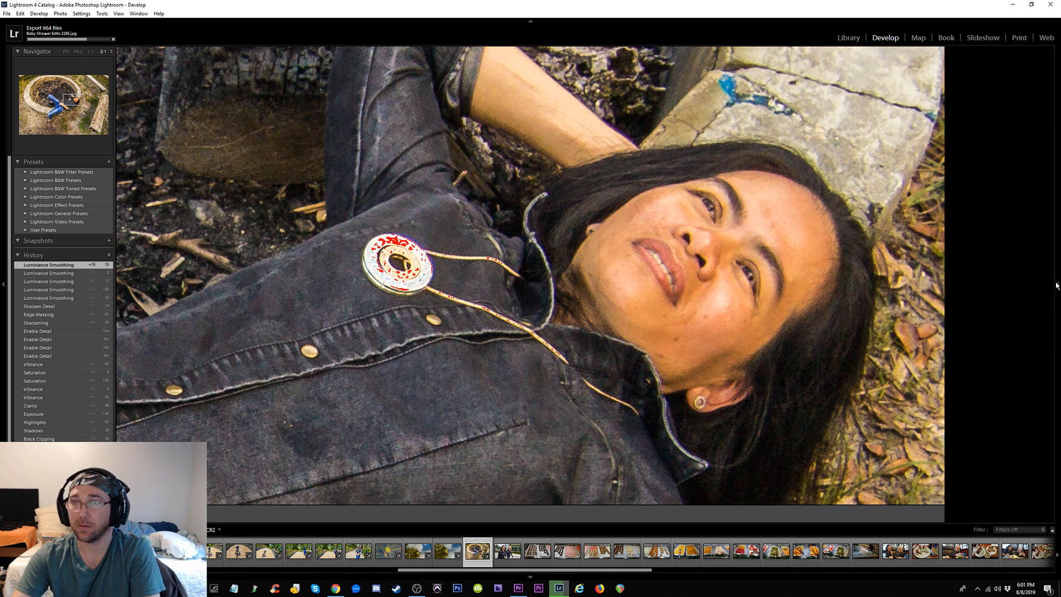
scroll(993, 290, "down", 3)
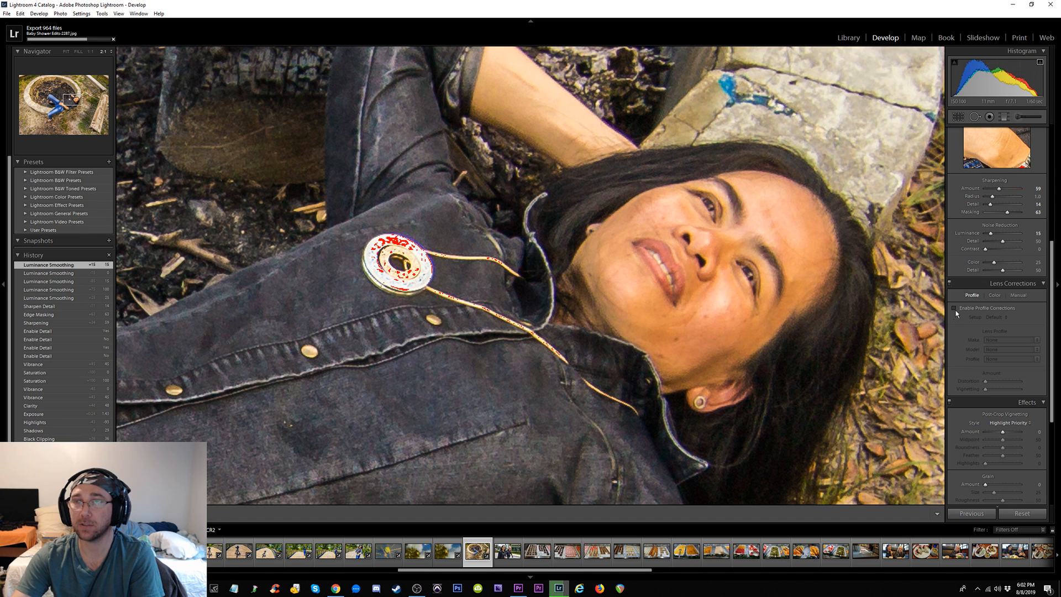
left_click(955, 308)
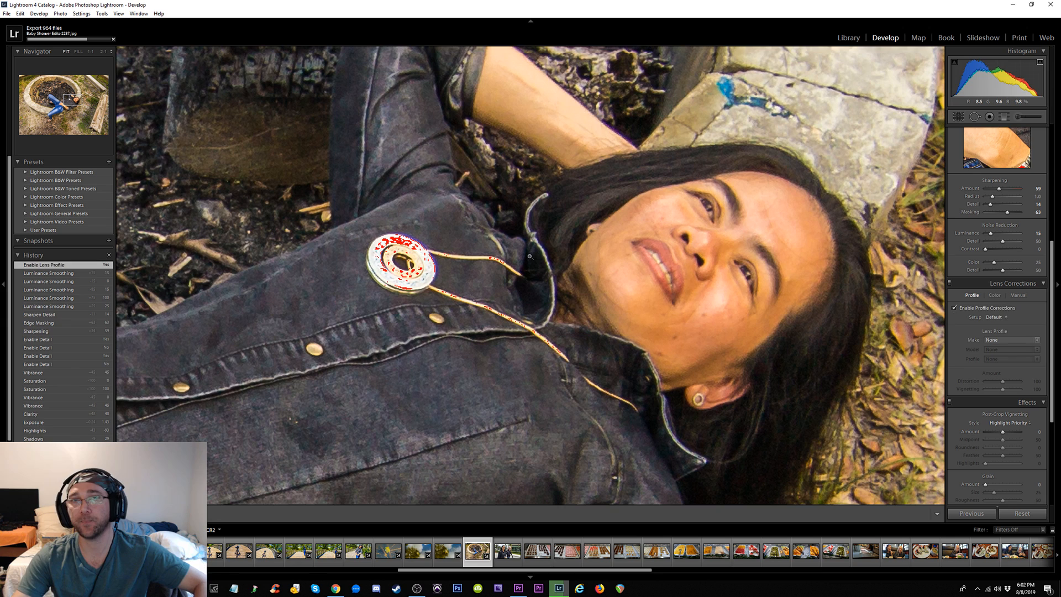
left_click(566, 263)
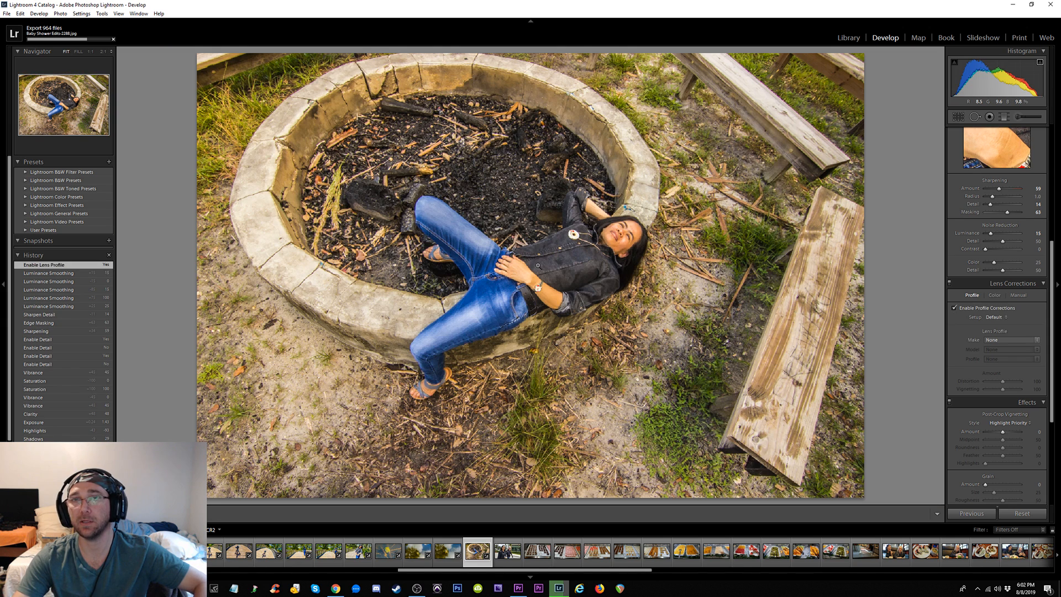
left_click(1025, 341)
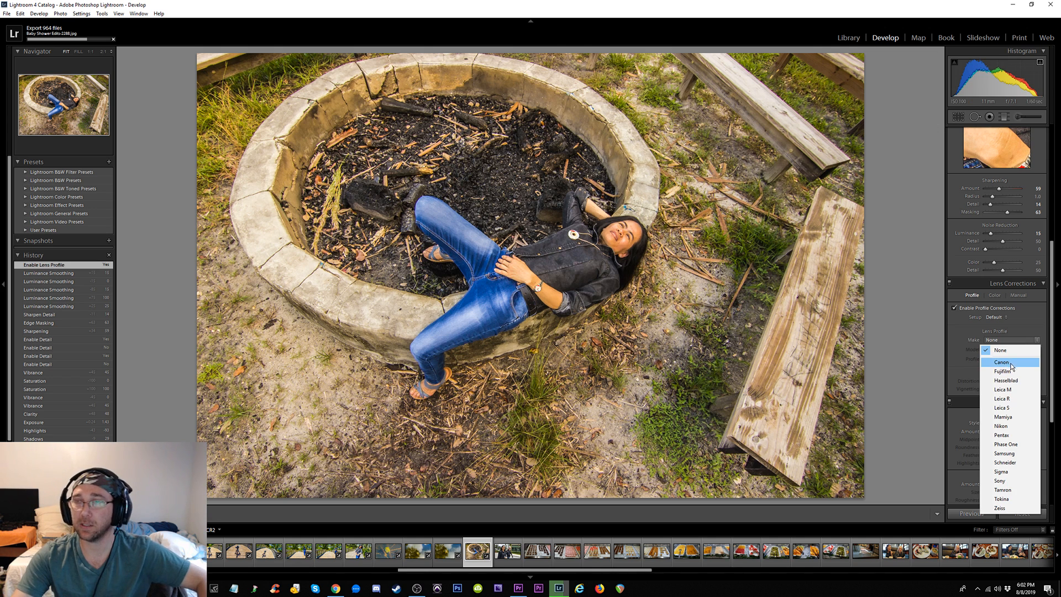
left_click(1012, 498)
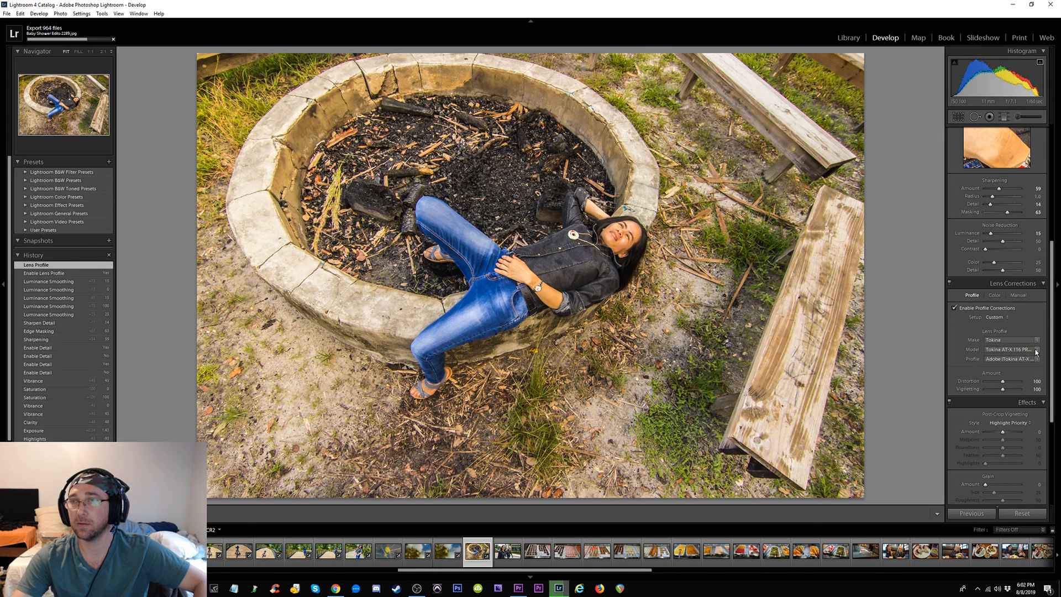
left_click(1037, 350)
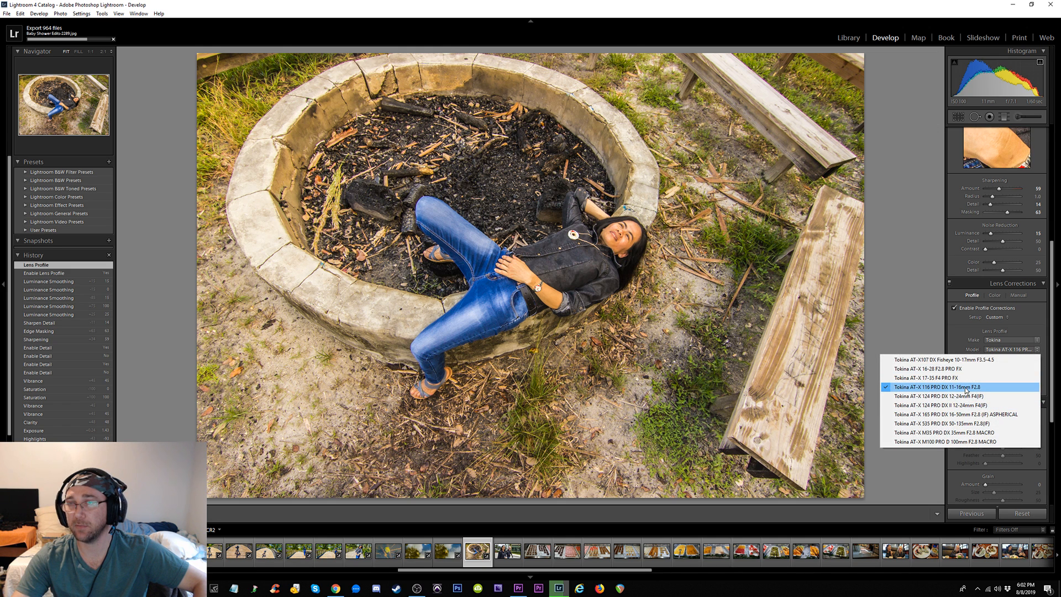
left_click(966, 389)
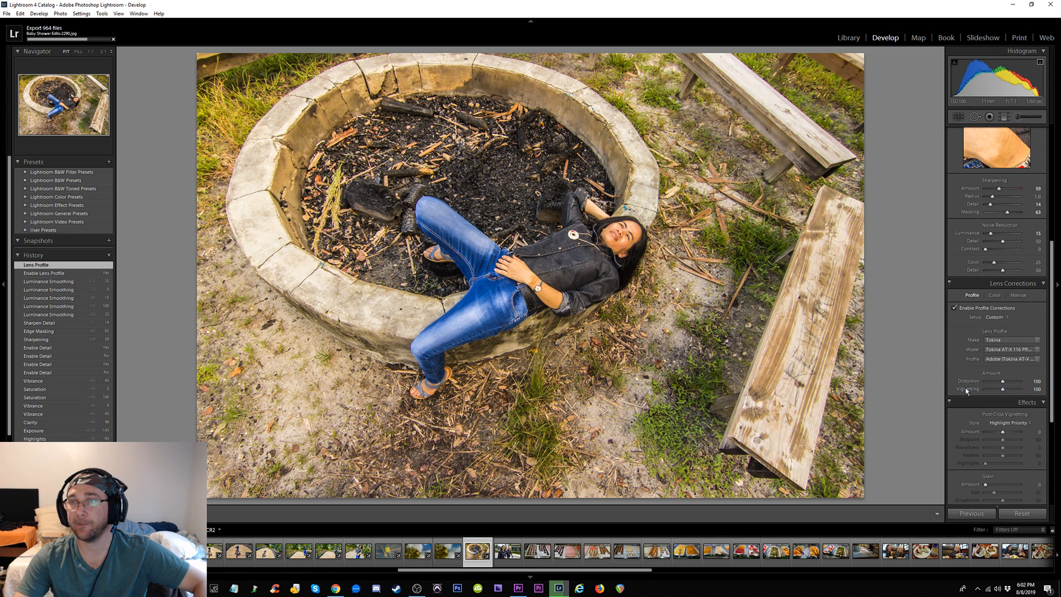
left_click(1029, 358)
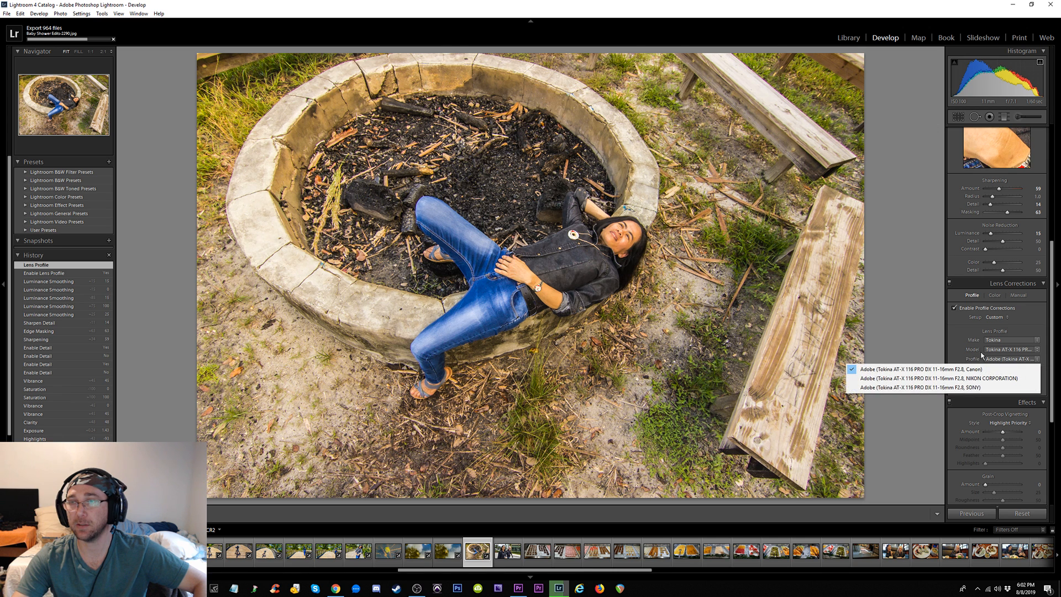
left_click(956, 342)
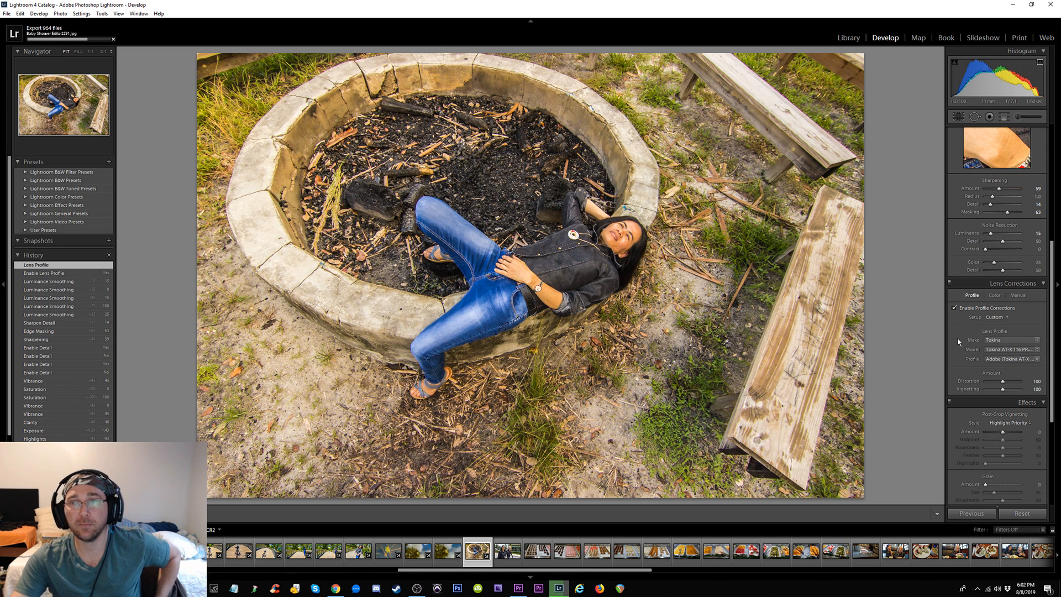
Compare the whole fire pit photo with lens profile corrections off and on, leaving them enabled
left_click(953, 309)
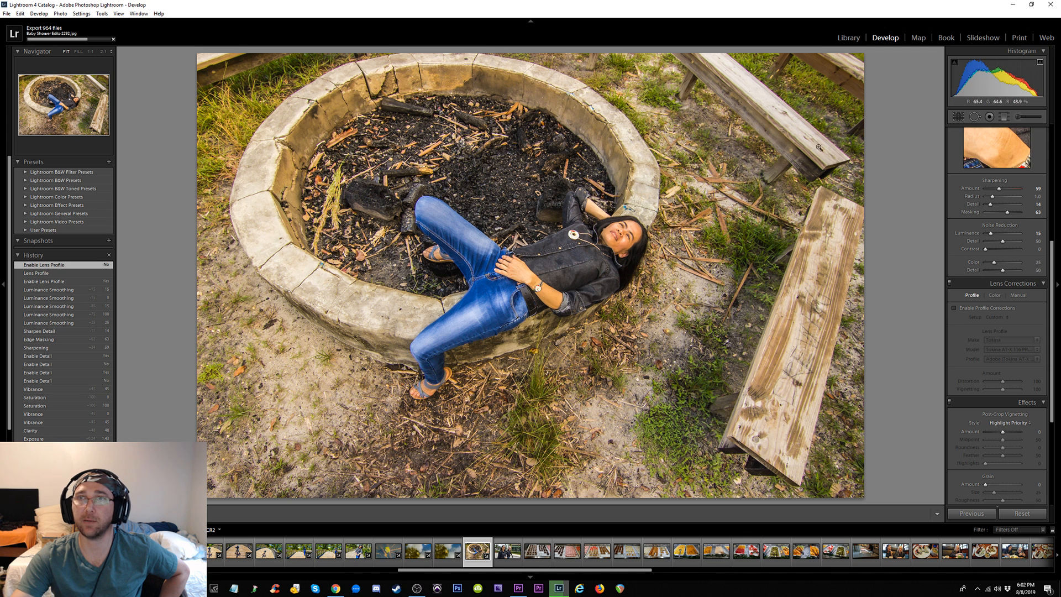
left_click(954, 309)
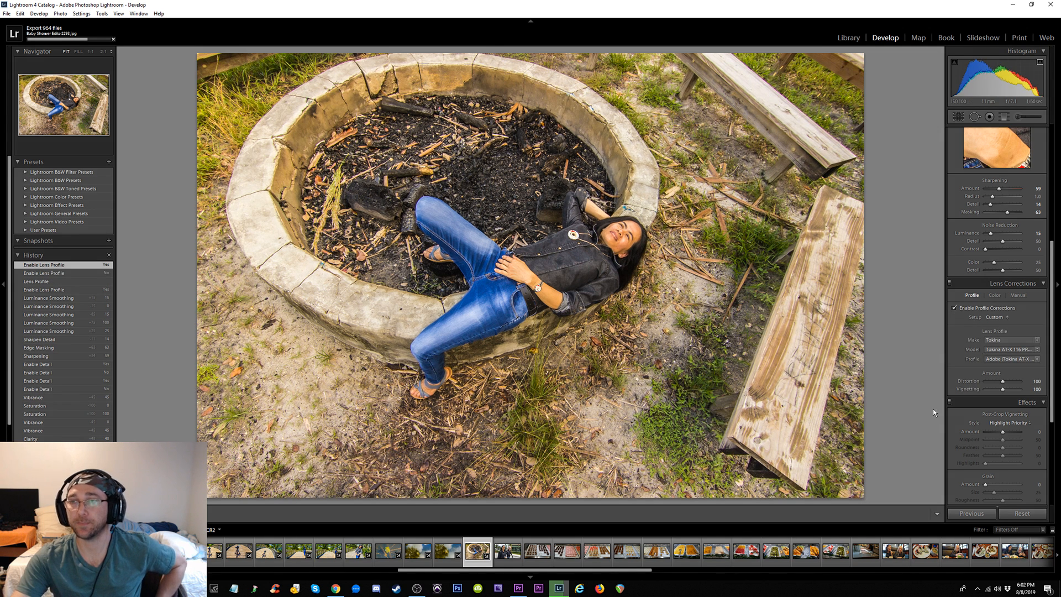
left_click_drag(1056, 387, 1052, 347)
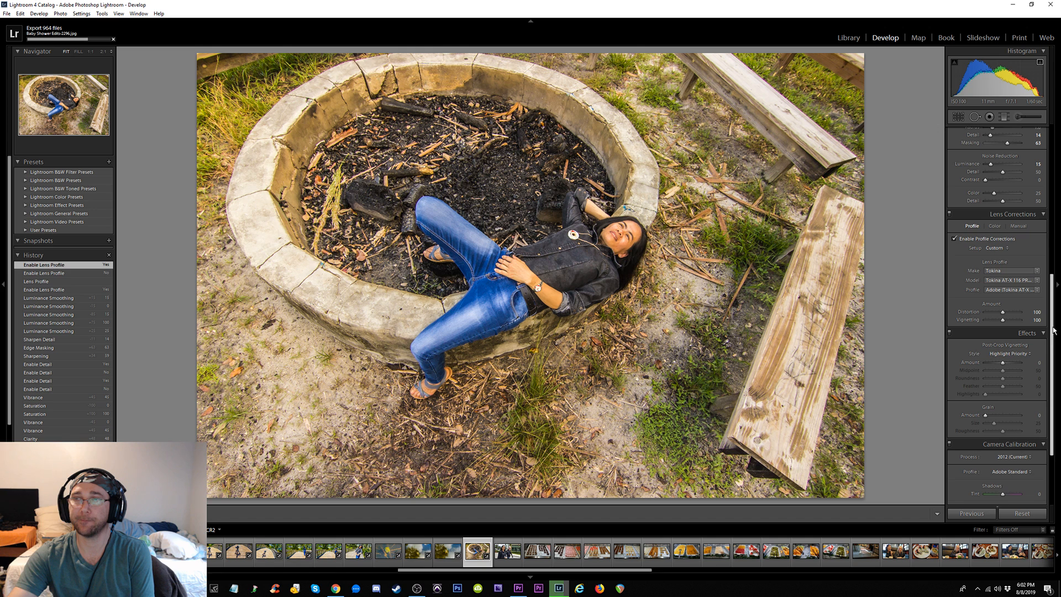
Try a post-crop vignette Amount of +100 with the highlight clipping overlay turned off, and set the Amount to -100
left_click_drag(1052, 330, 1053, 347)
scroll(1053, 347, "down", 2)
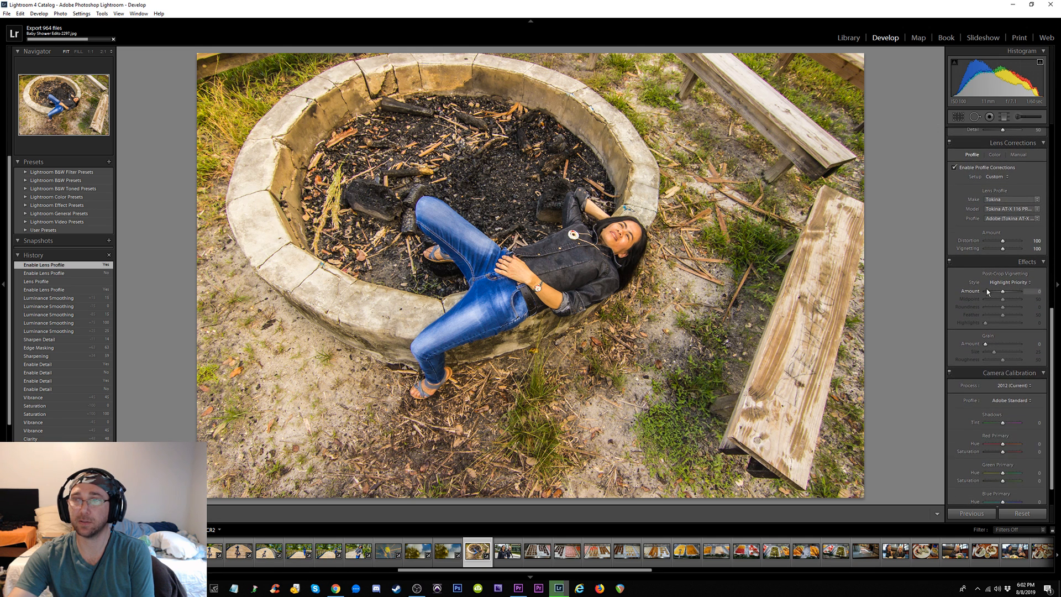
left_click_drag(1004, 294, 1043, 296)
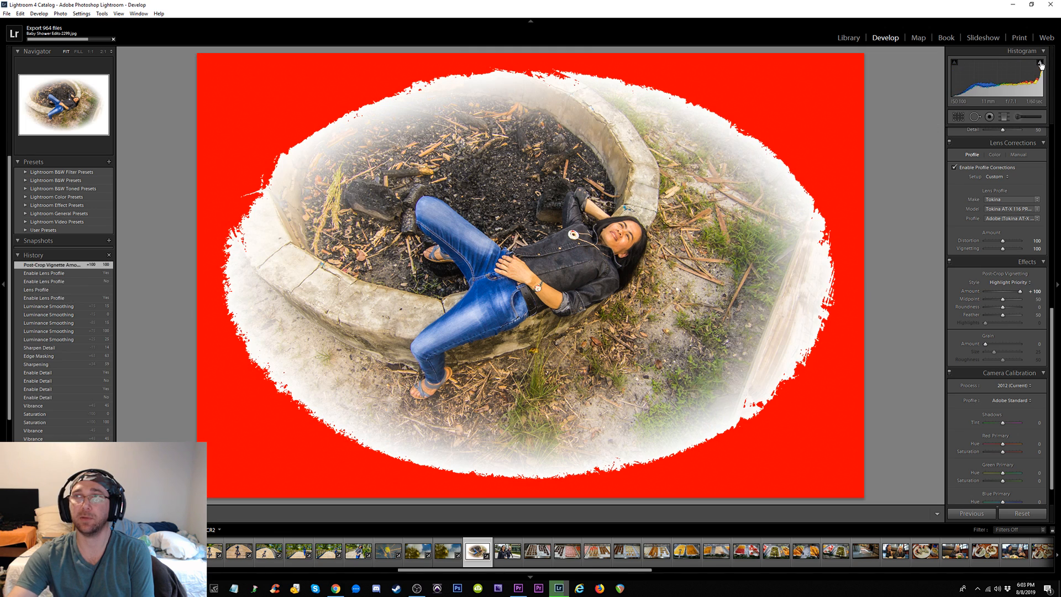
left_click(1042, 65)
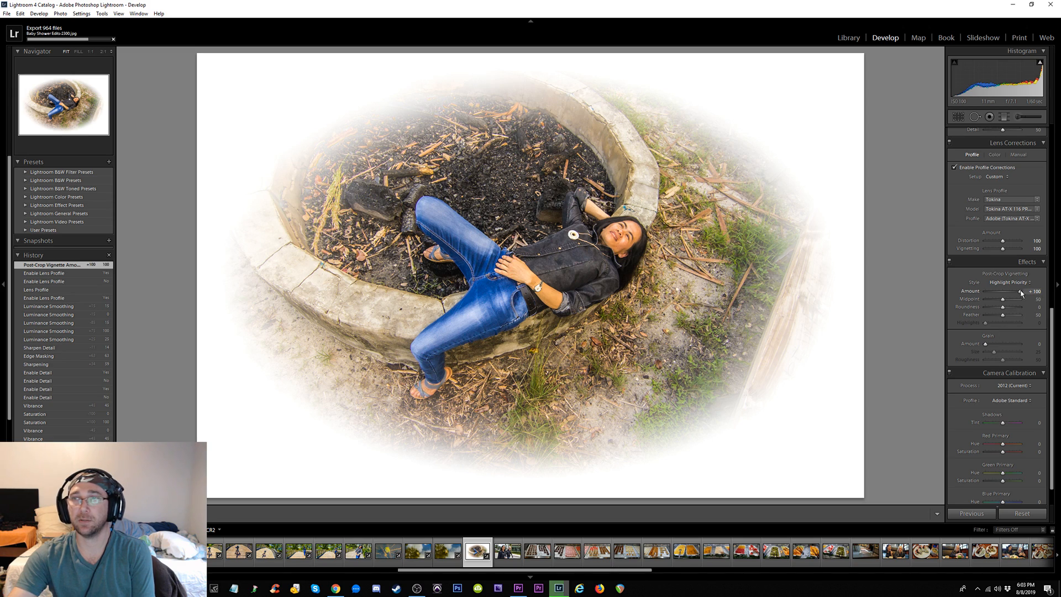
left_click_drag(1022, 293, 985, 295)
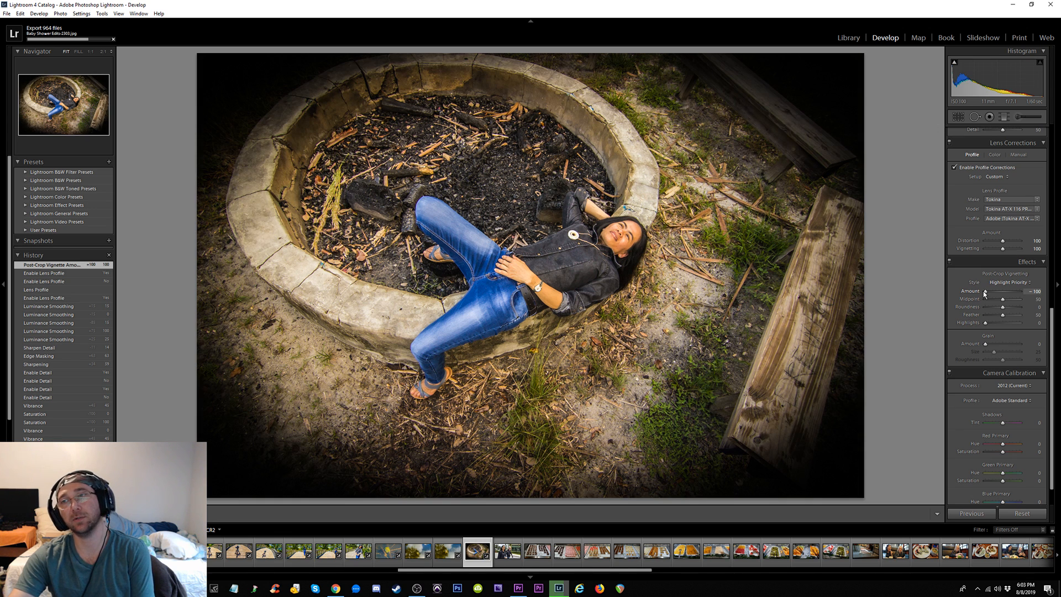
Compare the fire pit photo with Effects disabled and enabled, keeping the vignette Amount at -100
left_click(950, 262)
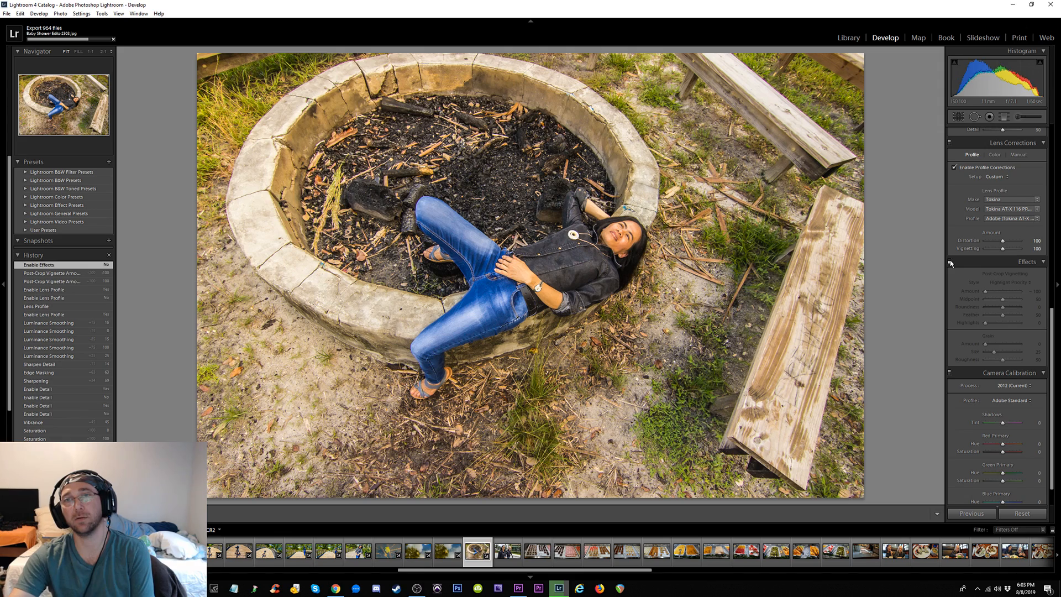
left_click(950, 262)
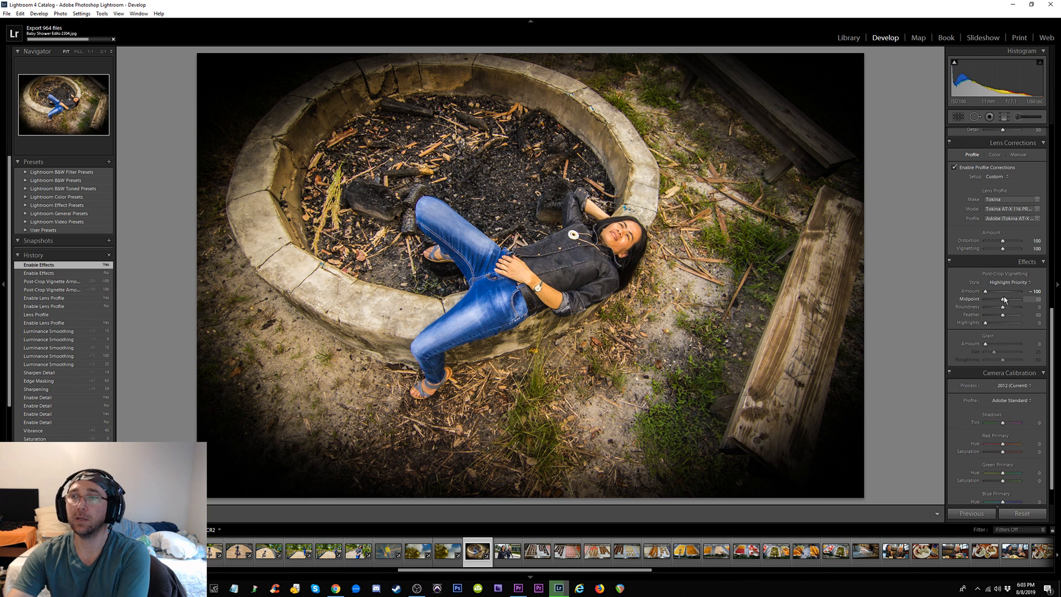
mouse_move(987, 293)
left_mouse_down()
mouse_move(1001, 293)
mouse_move(980, 293)
left_mouse_up()
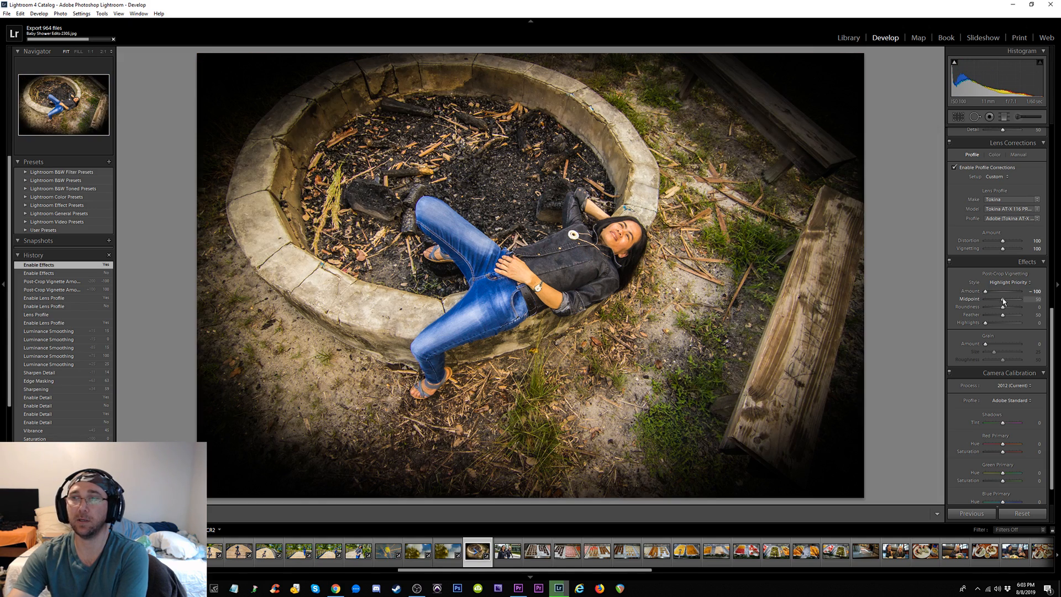
Shape the post-crop vignette with Midpoint 65, Roundness -67 and Feather 100, and compare the photo with Effects off and on
mouse_move(994, 300)
left_mouse_down()
mouse_move(1030, 309)
mouse_move(993, 307)
left_mouse_up()
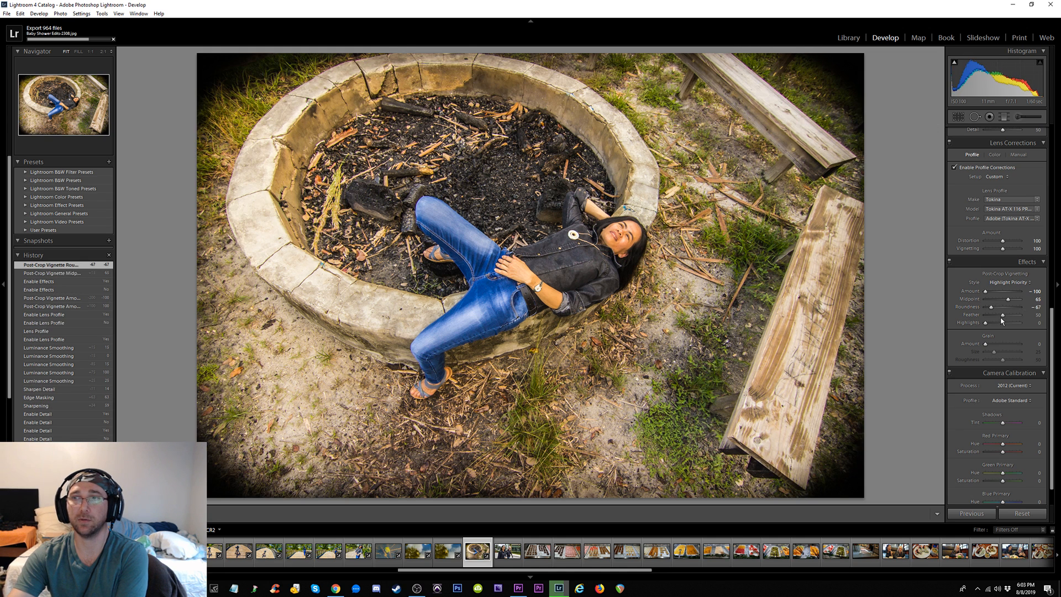
left_click_drag(1003, 315, 1022, 316)
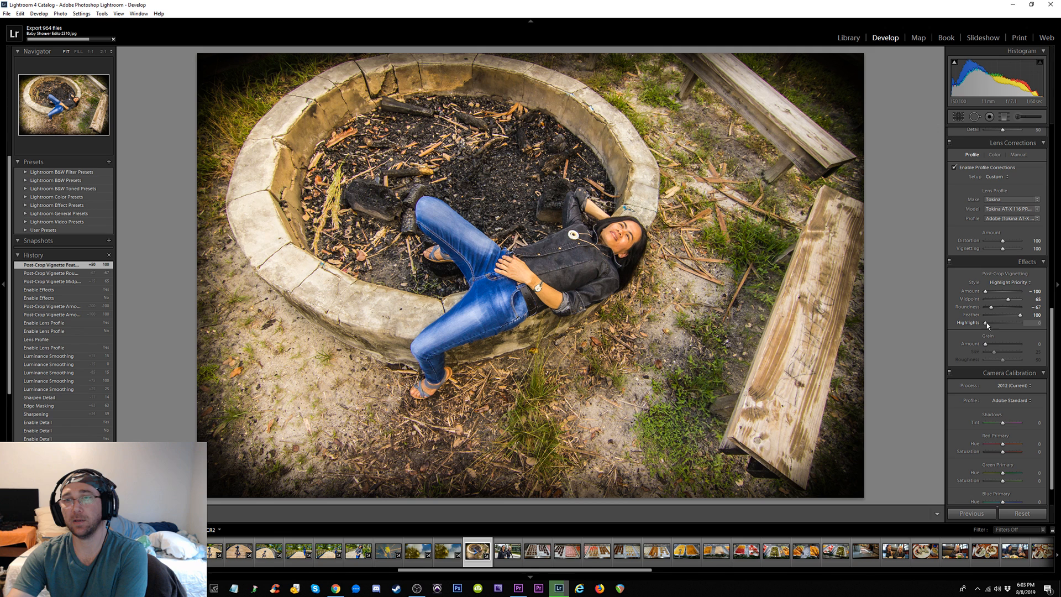
mouse_move(986, 324)
left_mouse_down()
mouse_move(1031, 324)
mouse_move(983, 324)
left_mouse_up()
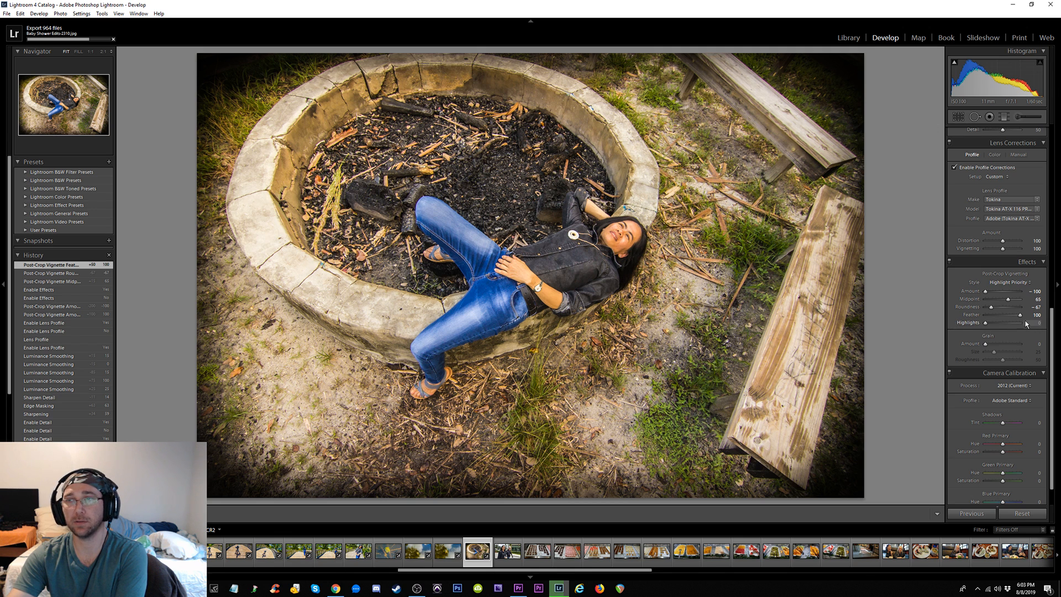
left_click(949, 263)
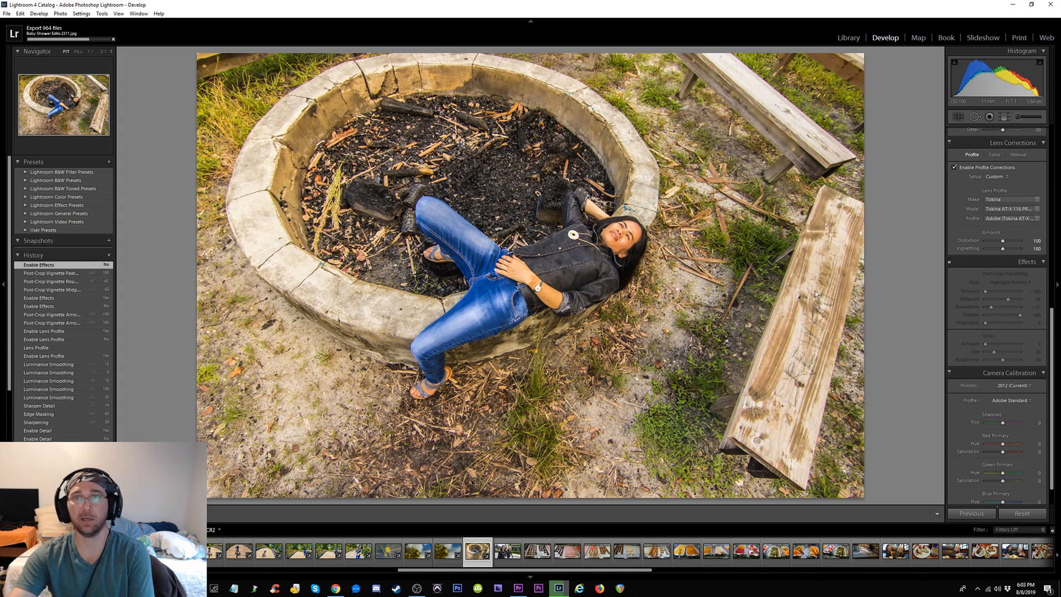
left_click(950, 263)
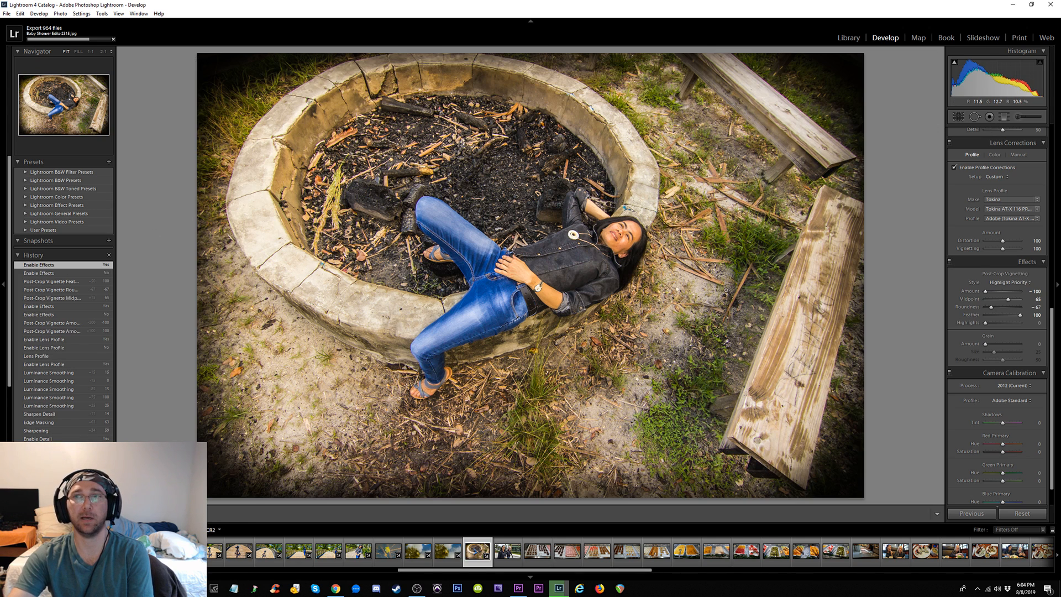
Try the Camera Faithful, Camera Neutral, Camera Portrait, Camera Standard and Camera Landscape calibration profiles on the fire pit photo
scroll(1002, 394, "down", 2)
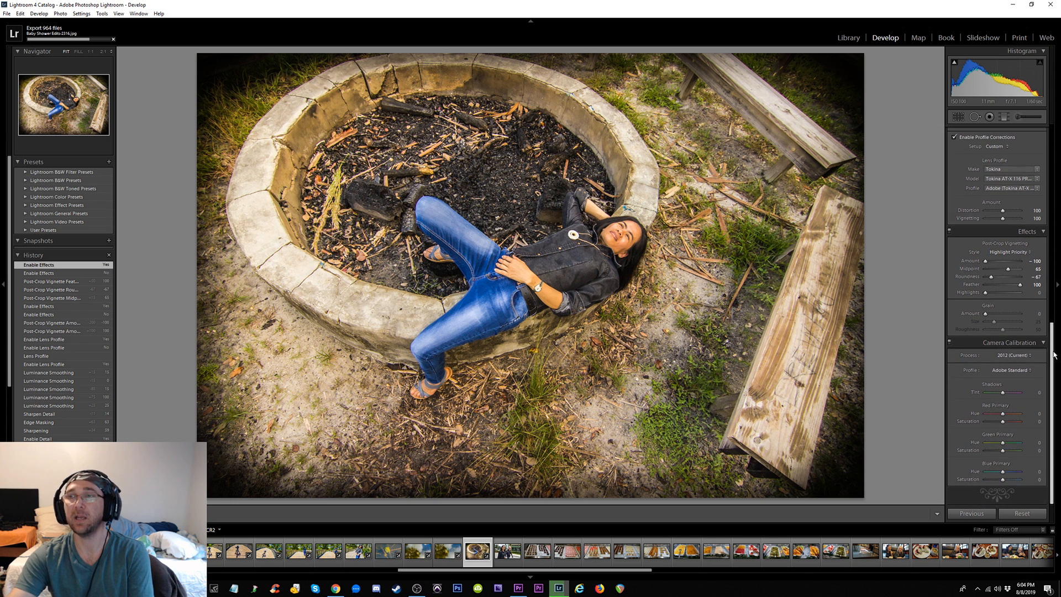
left_click(1029, 371)
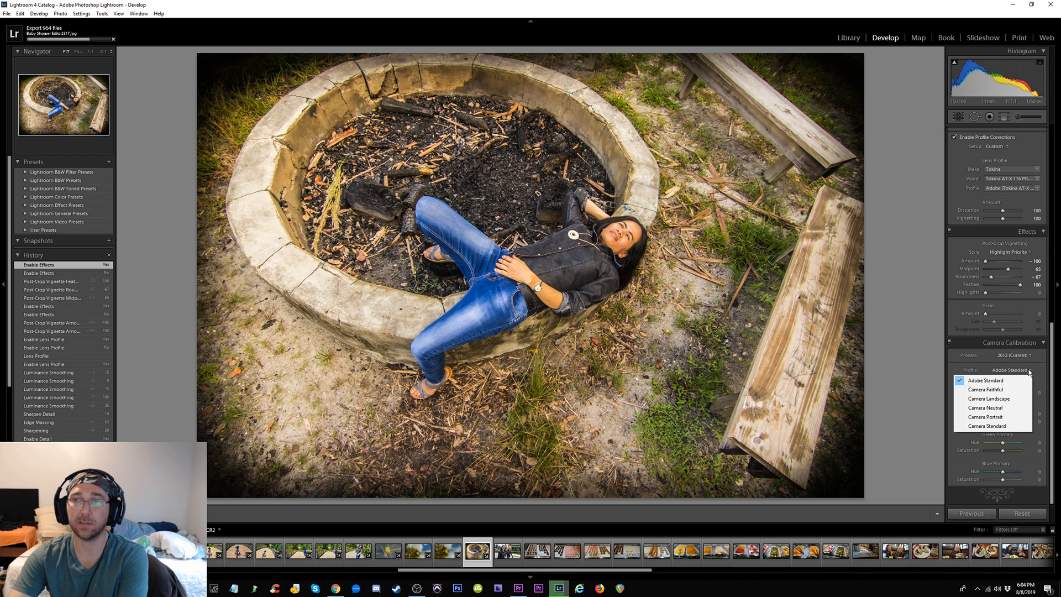
left_click(1002, 391)
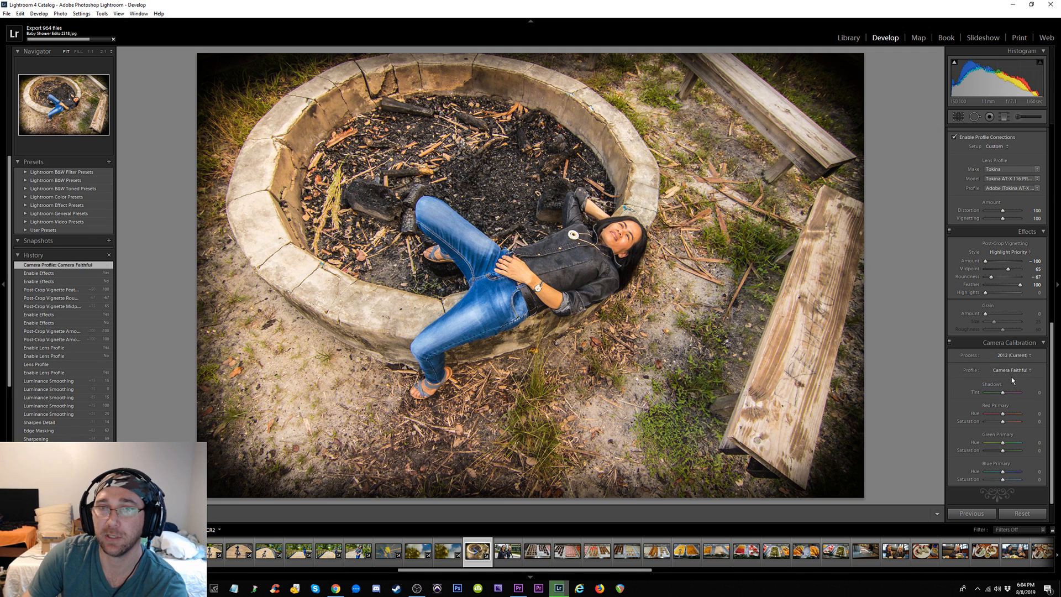
left_click(1011, 377)
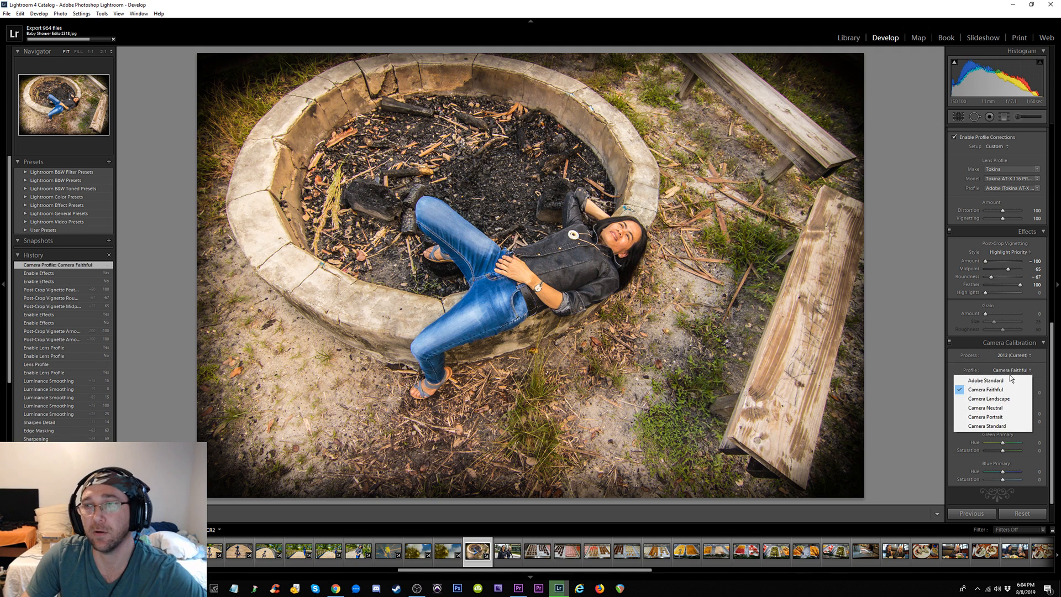
left_click(994, 408)
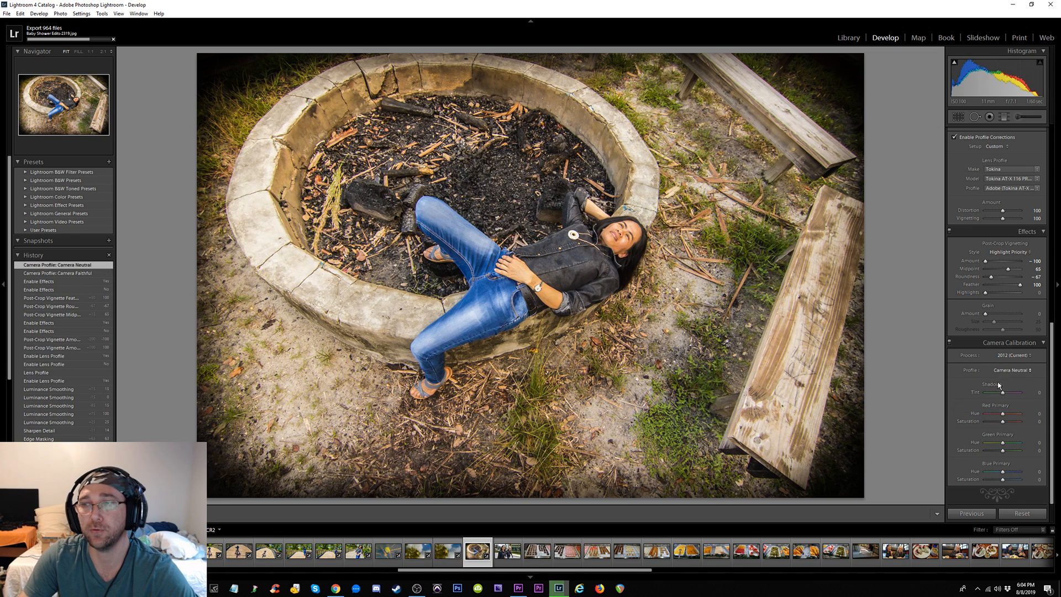
left_click(1006, 371)
left_click(998, 420)
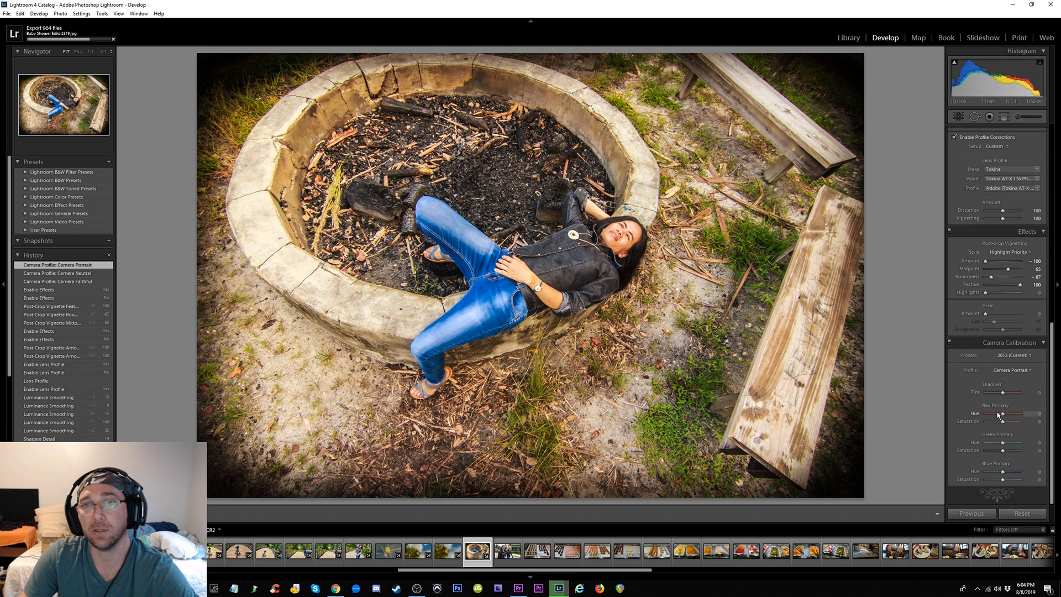
left_click(1014, 371)
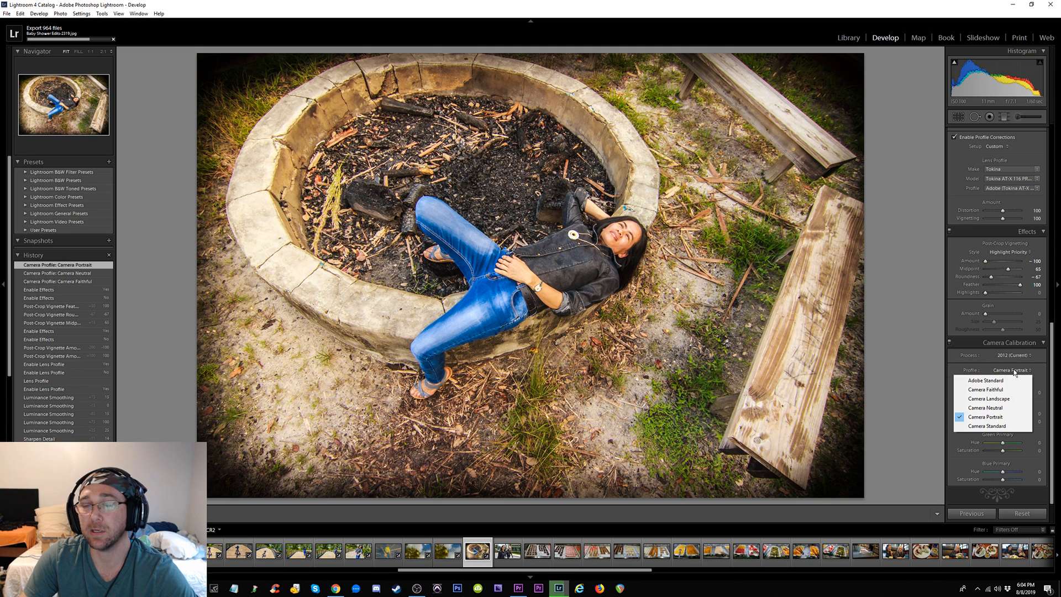
left_click(1001, 426)
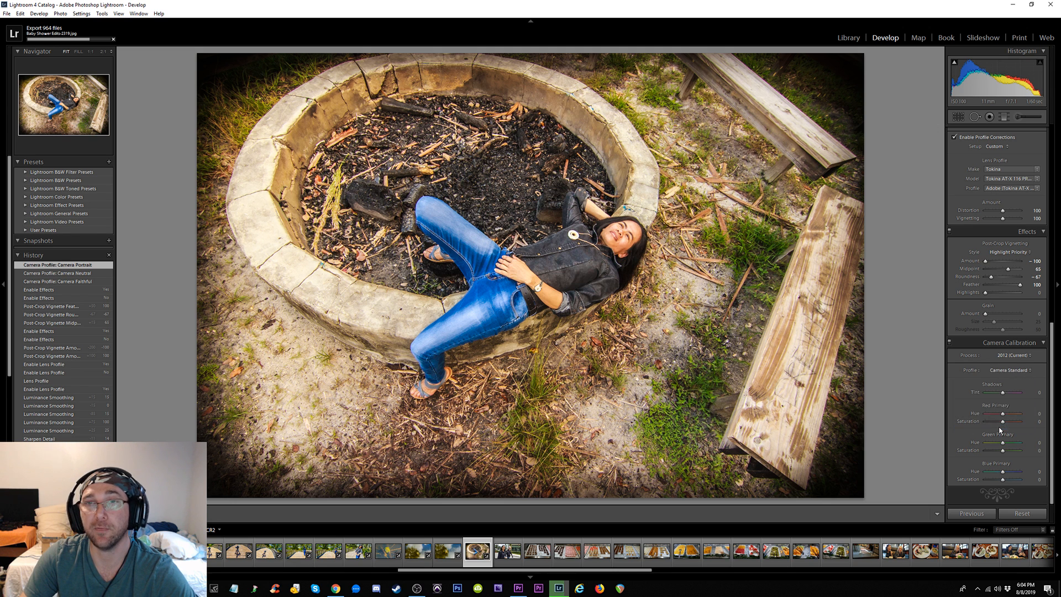
left_click(1015, 372)
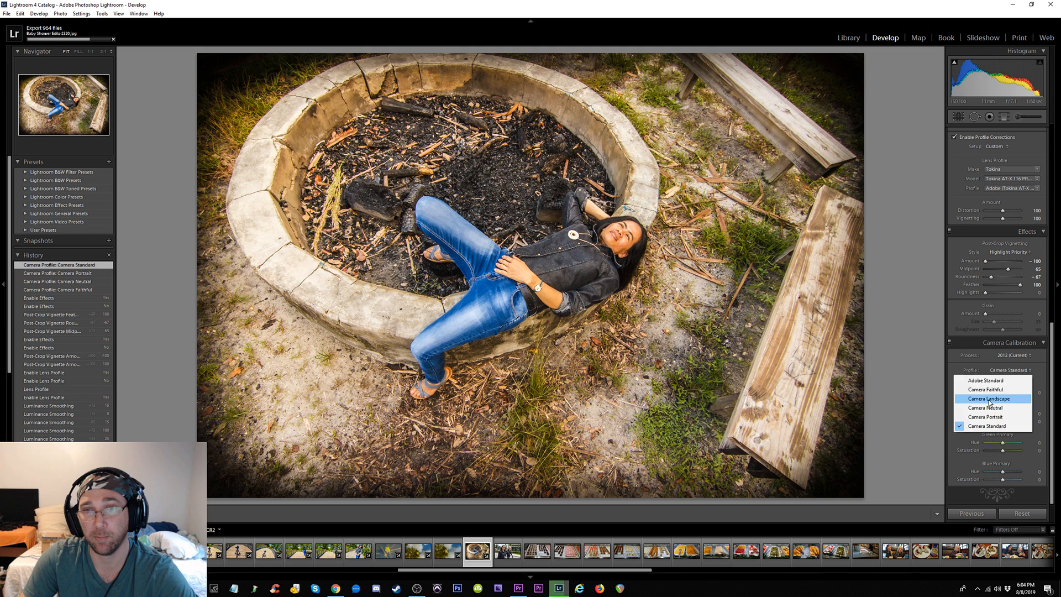
left_click(989, 399)
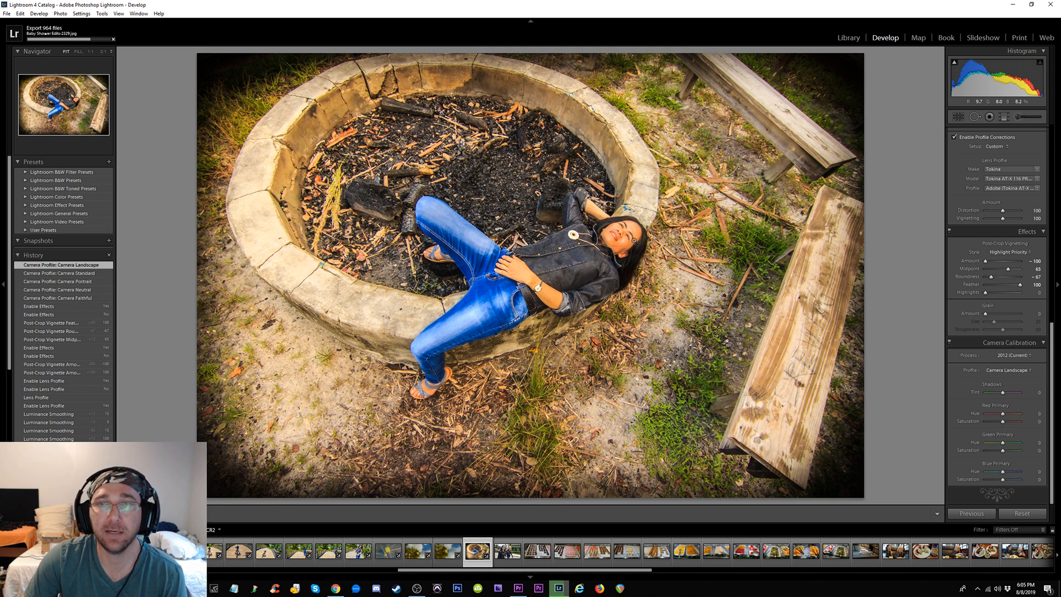
Examine the woman's face up close in a side-by-side before and after comparison
left_click(618, 238)
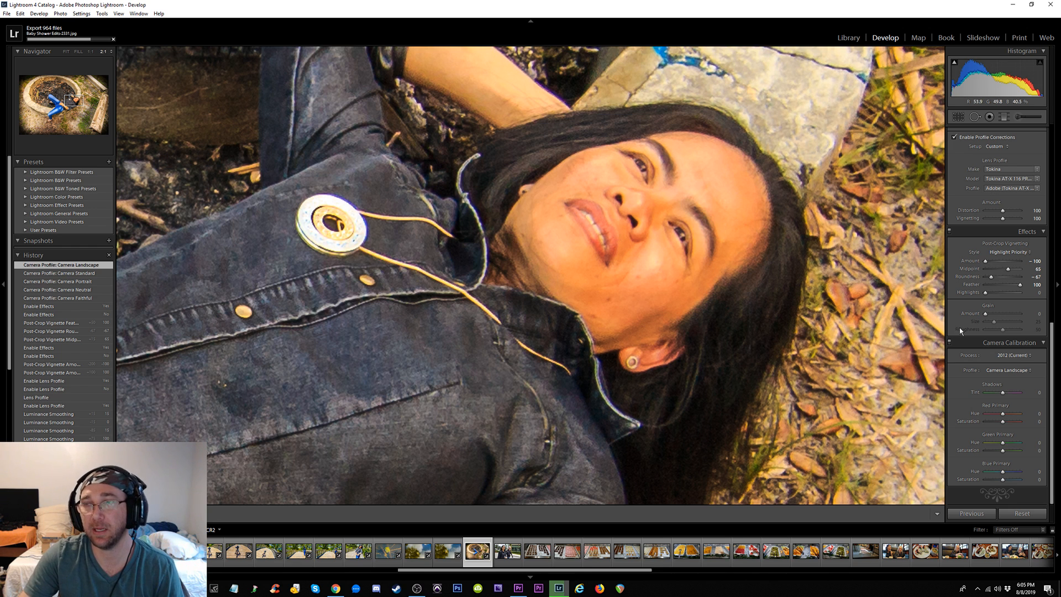
left_click(1026, 372)
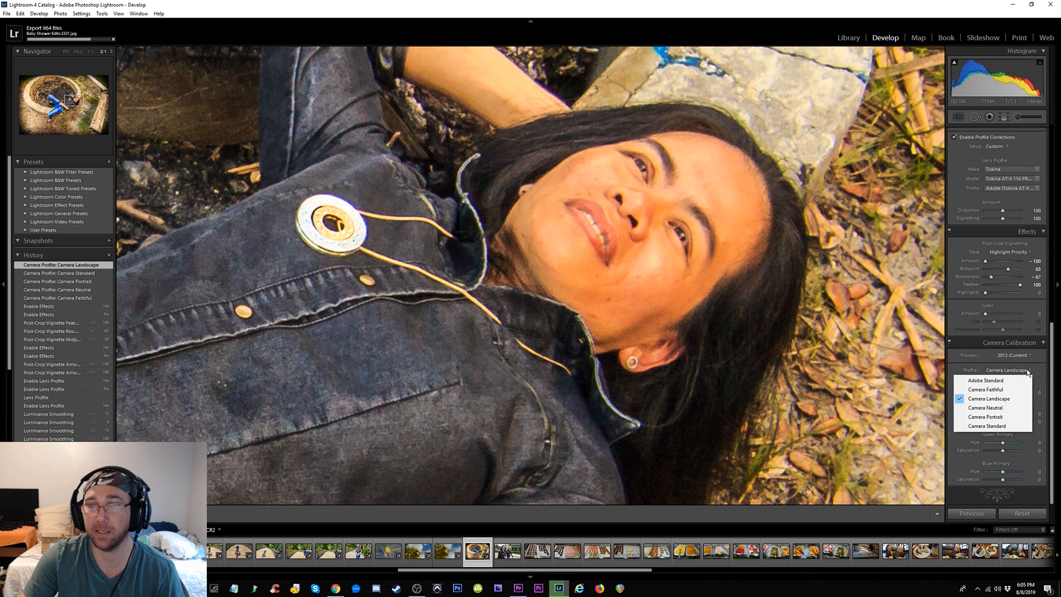
left_click(1042, 370)
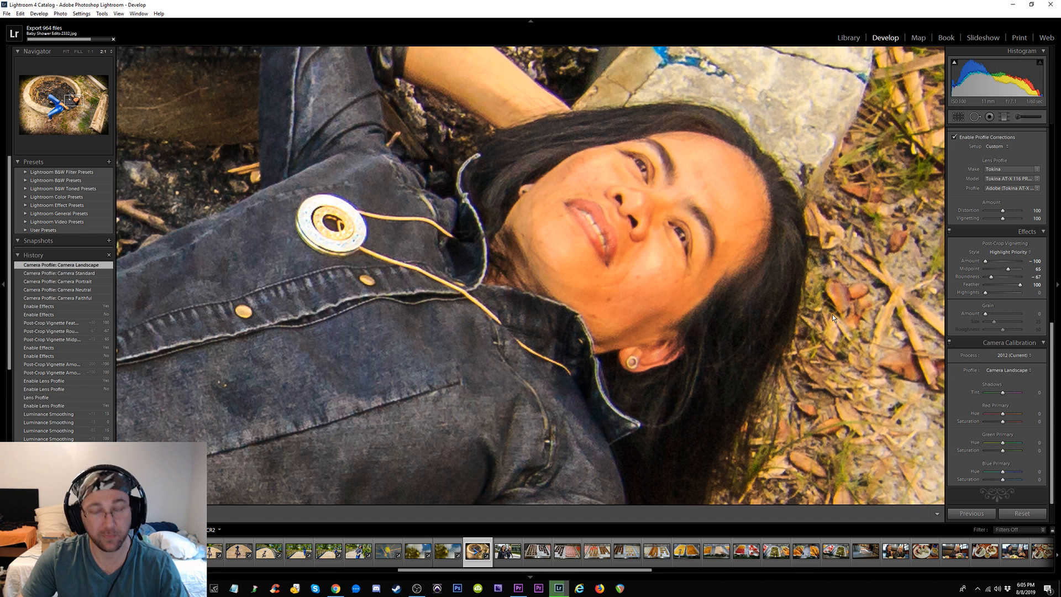
key("y")
left_click_drag(894, 313, 767, 303)
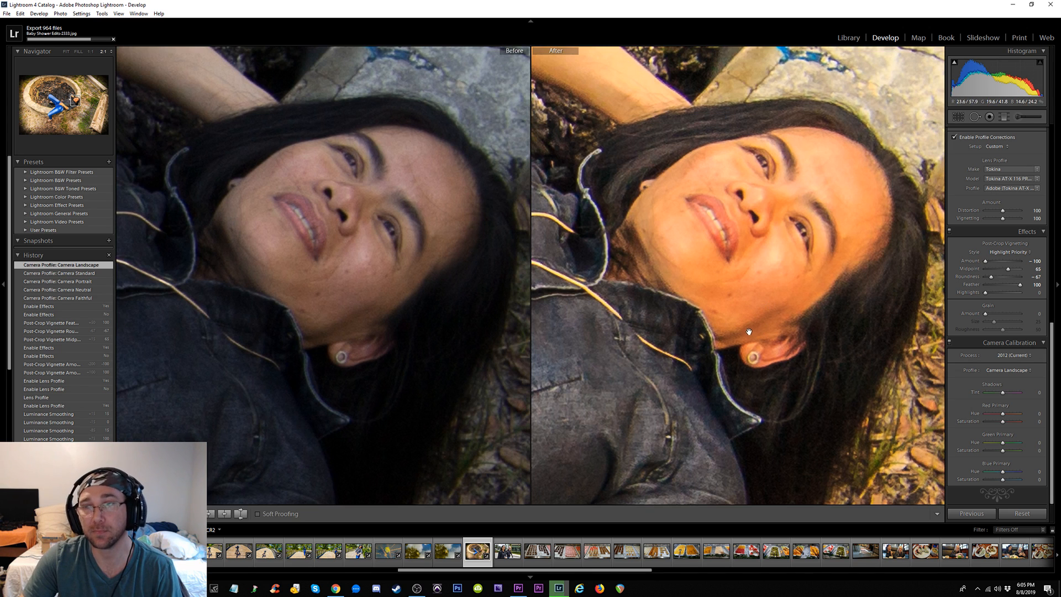
Compare the Camera Faithful, Camera Standard and Adobe Standard profiles on the woman's skin, and set the camera profile to Camera Neutral
left_click(1024, 369)
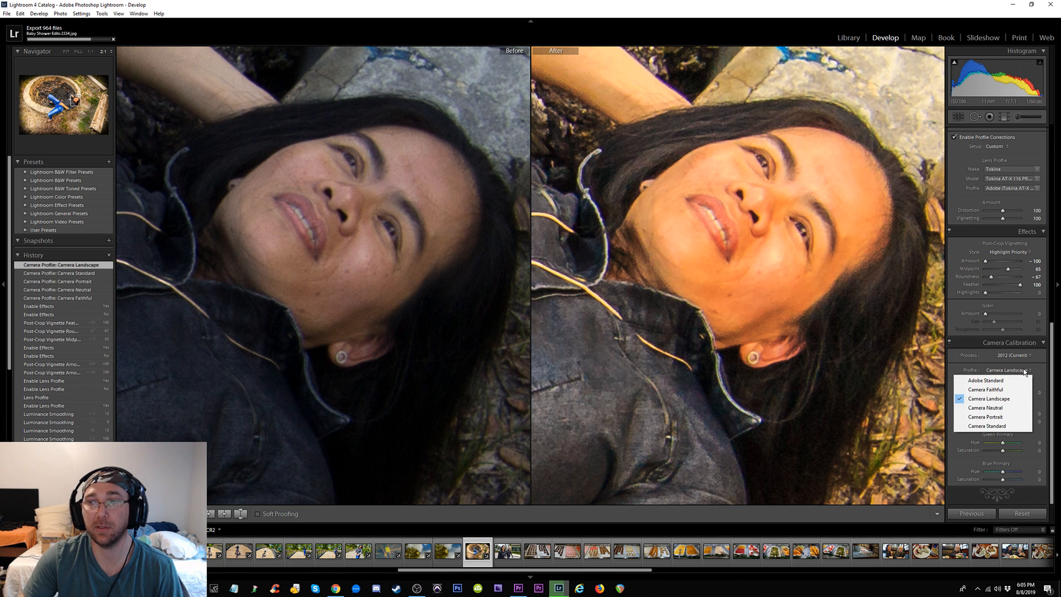
left_click(993, 390)
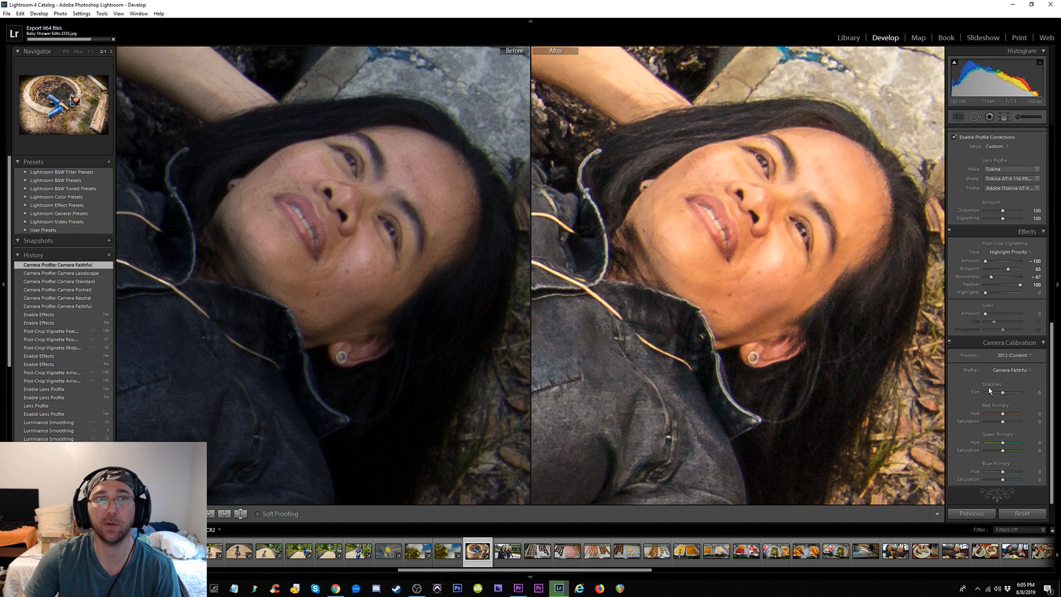
left_click(1014, 370)
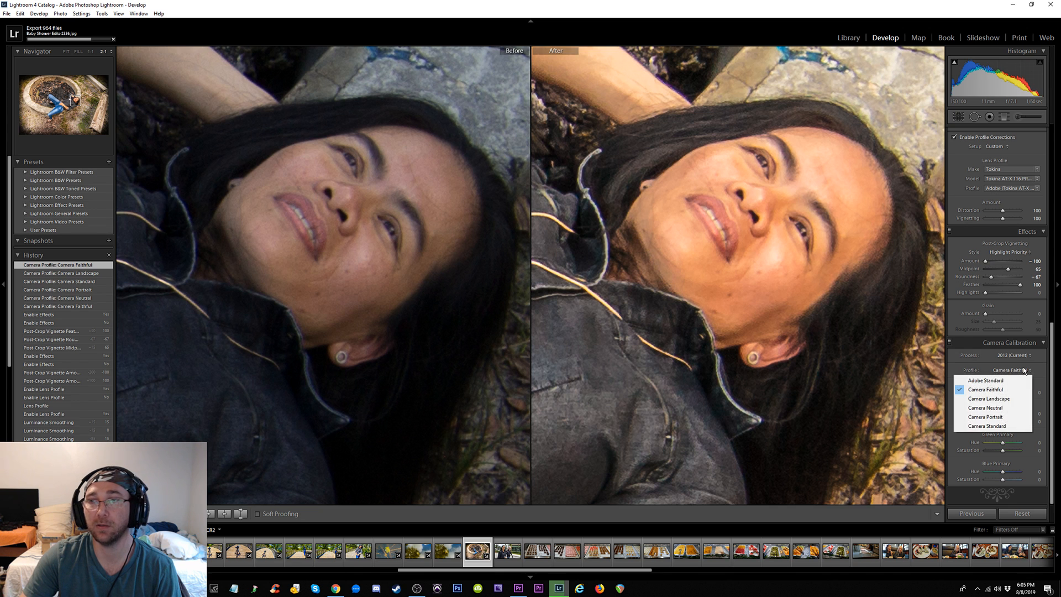
left_click(990, 426)
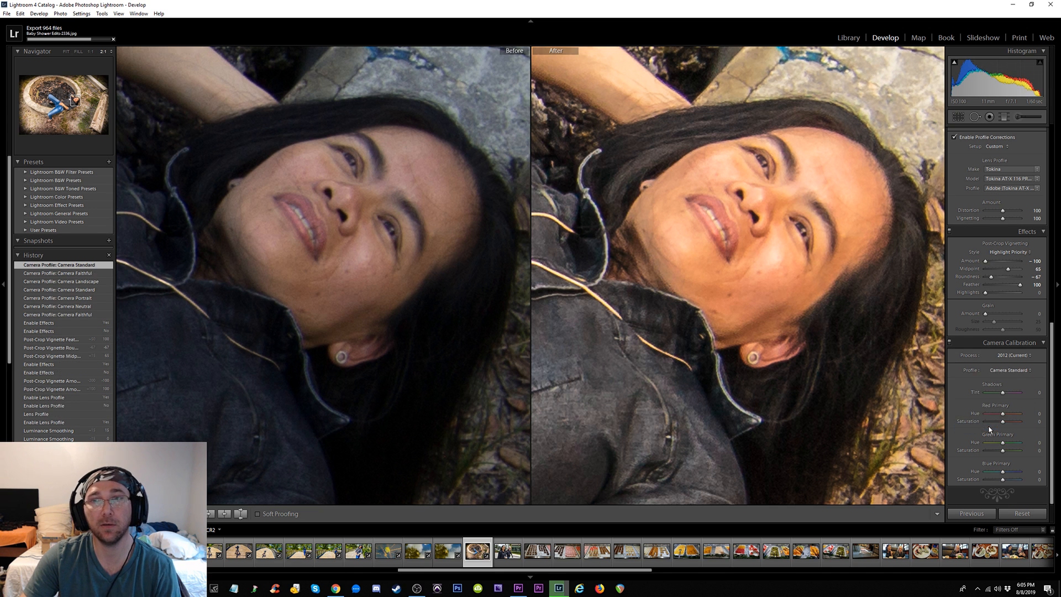
left_click(1017, 370)
left_click(990, 380)
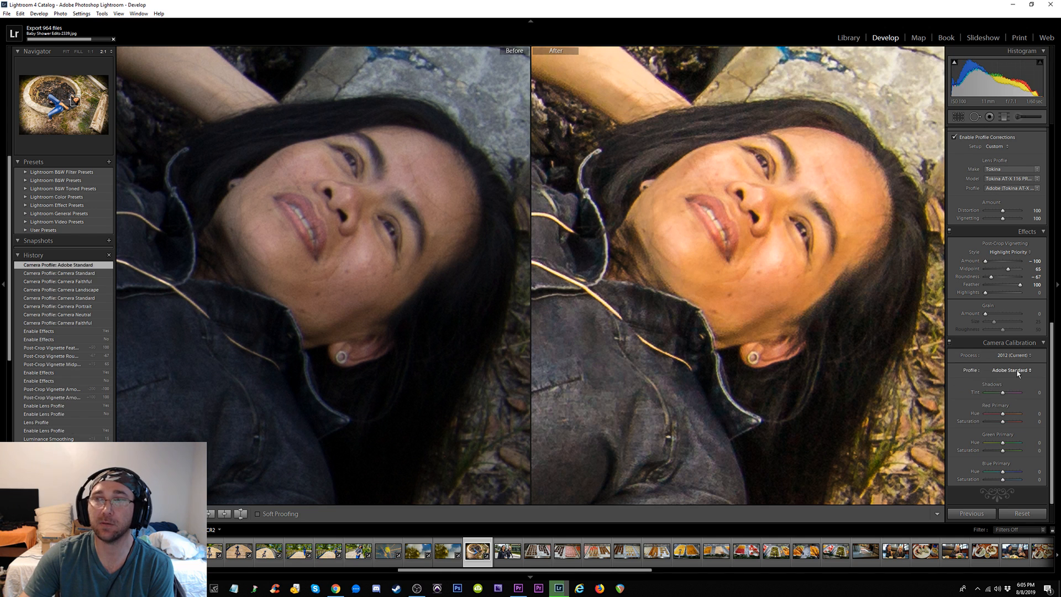
left_click(1018, 372)
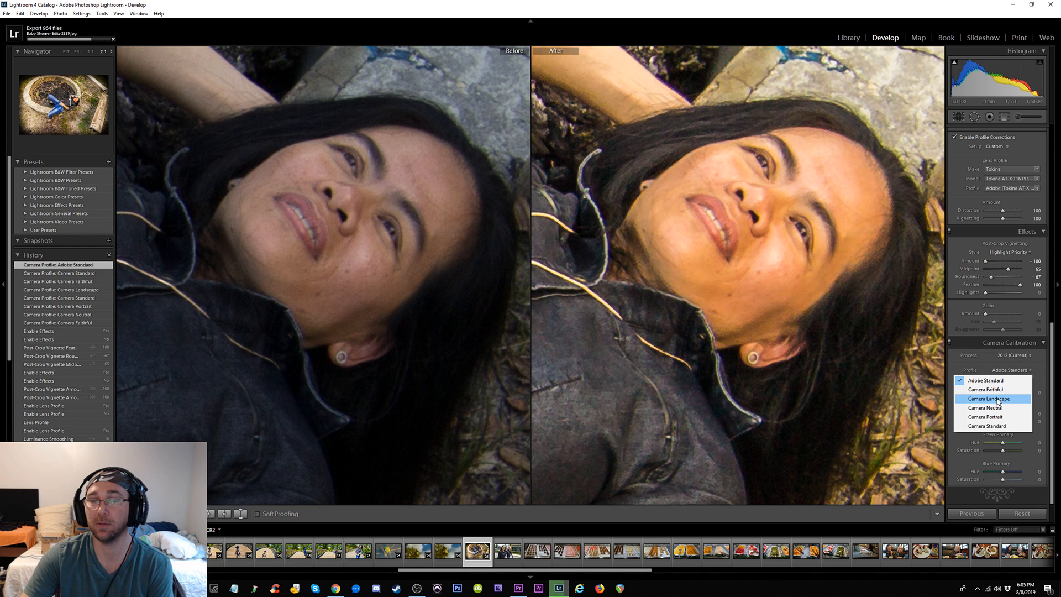
left_click(993, 408)
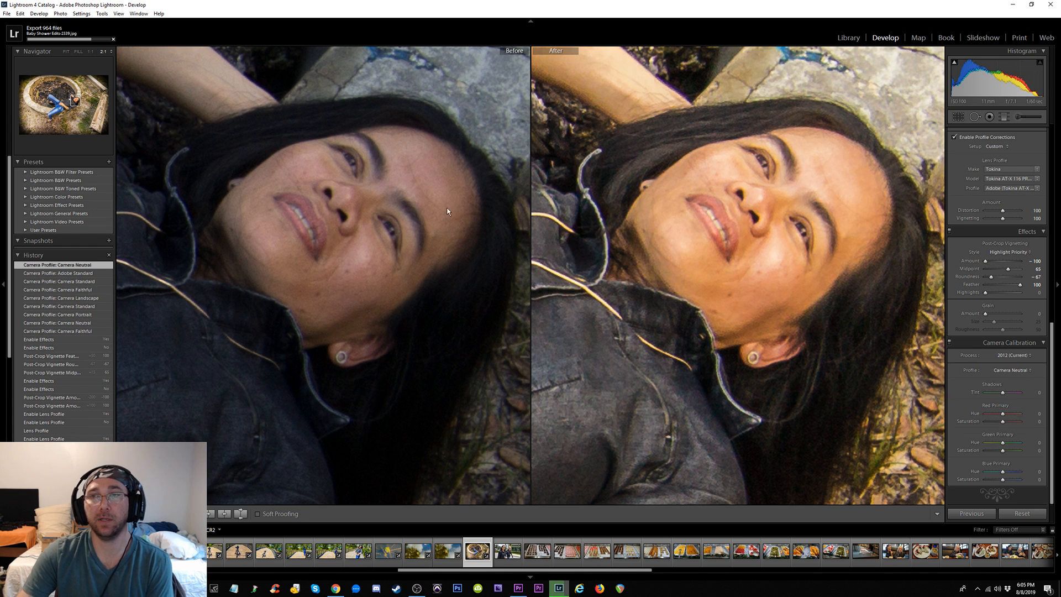
Set the fire pit photo's white balance temperature to 7714
left_click_drag(1052, 329, 1058, 124)
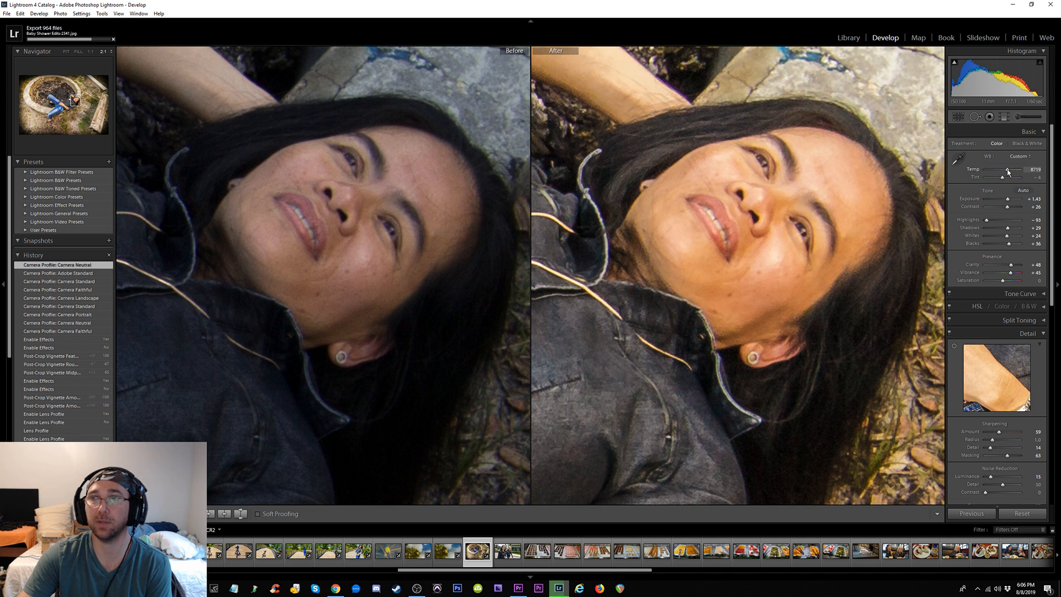
left_click_drag(1008, 172, 1006, 172)
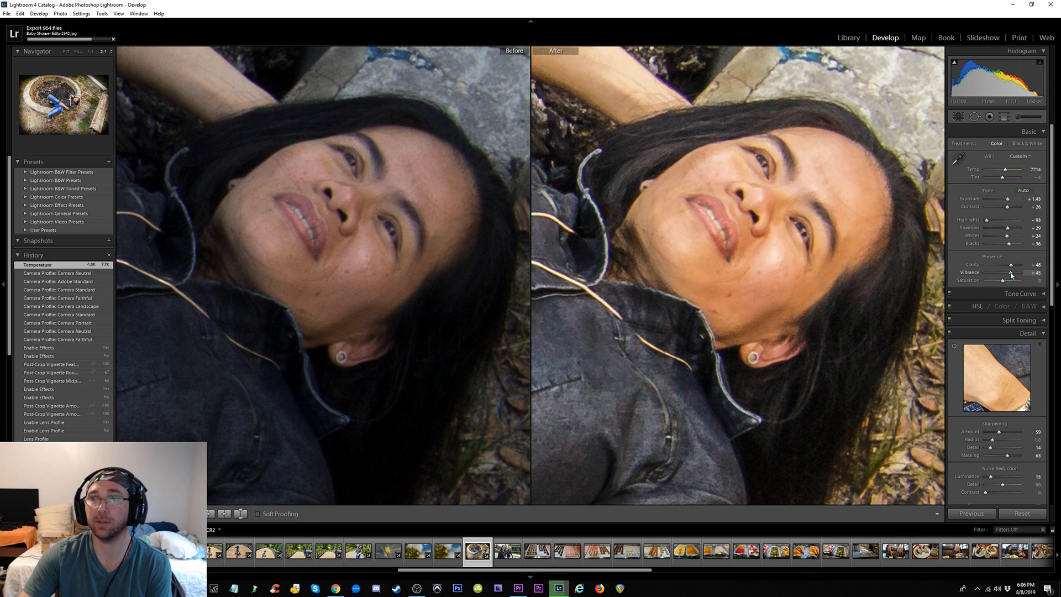
Set the fire pit photo's vibrance to +19 and its highlights to −100
left_click_drag(1012, 275, 1007, 275)
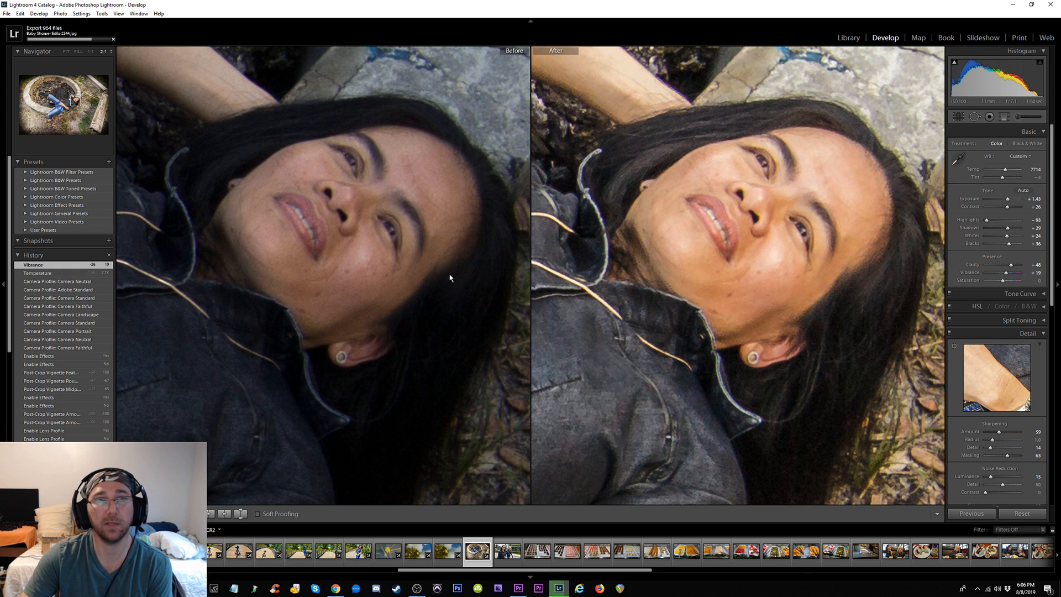
mouse_move(332, 220)
left_mouse_down()
mouse_move(338, 210)
mouse_move(347, 230)
mouse_move(323, 229)
left_mouse_up()
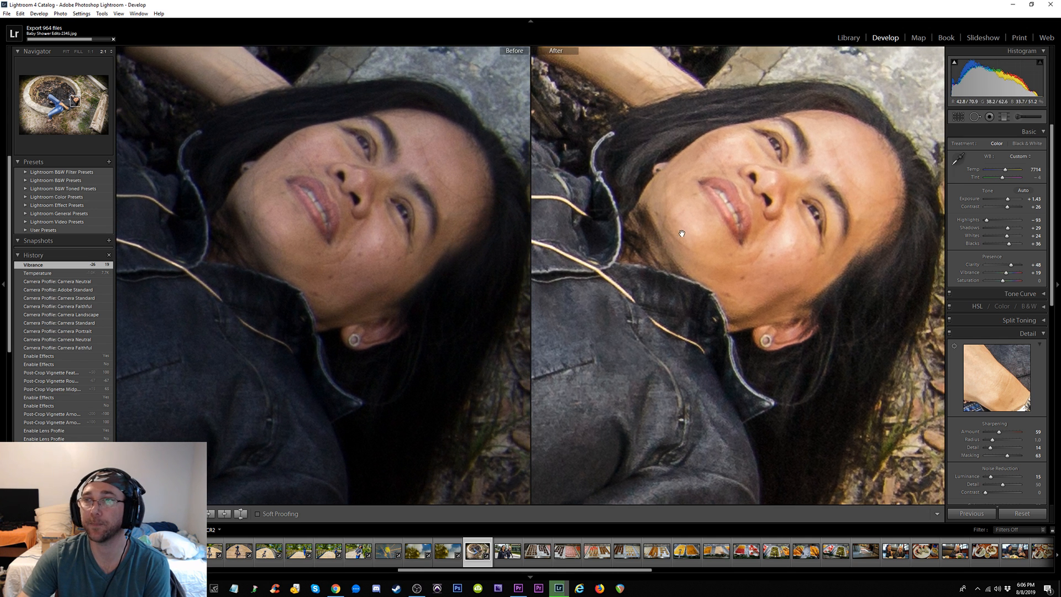
double_click(988, 221)
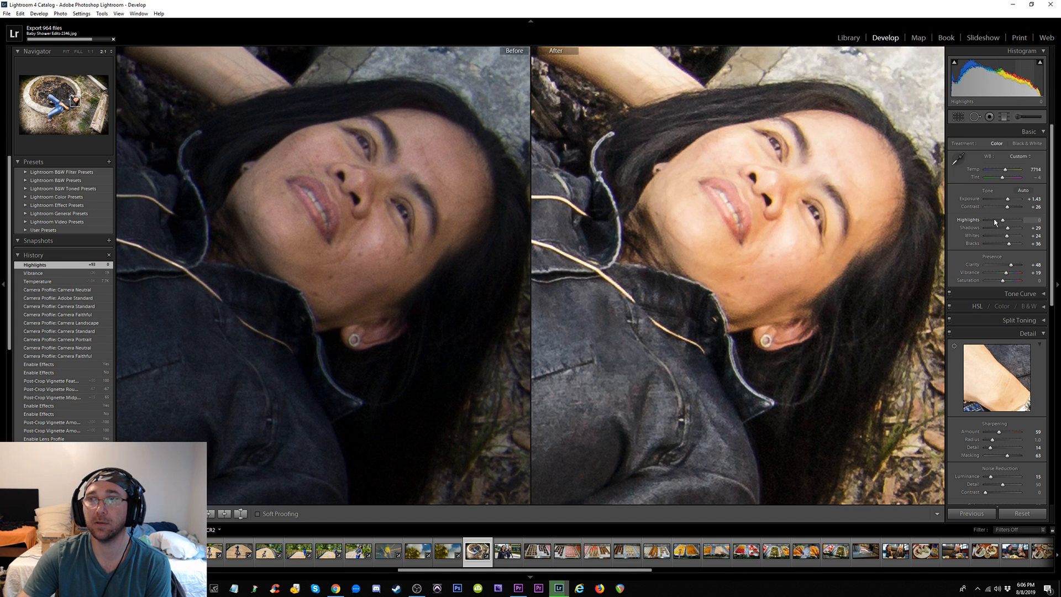
left_click_drag(1003, 221, 954, 222)
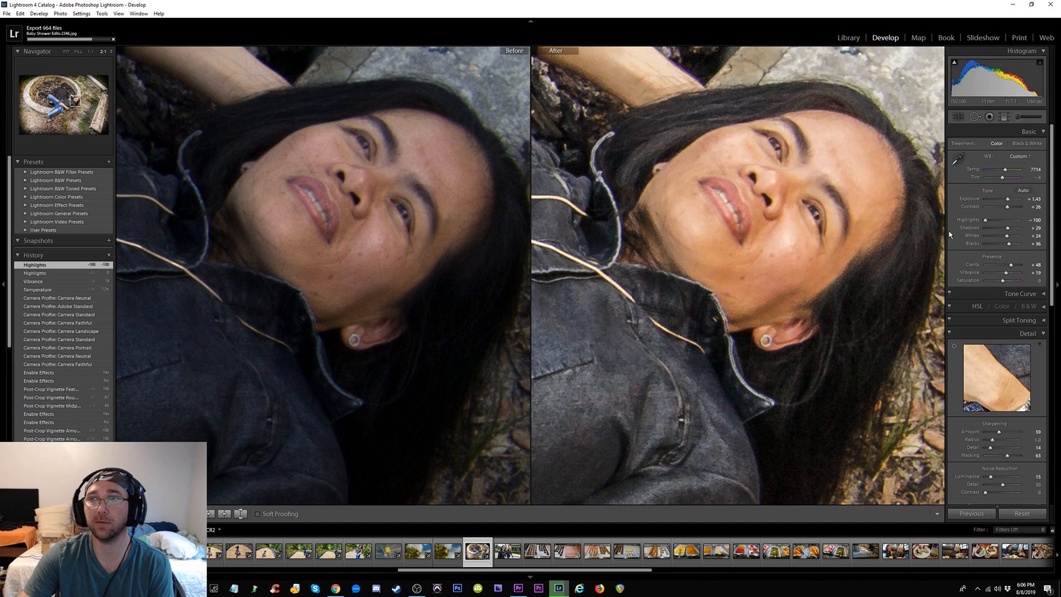
Reset the fire pit photo's contrast, whites and blacks to 0 and set its shadows to +19
double_click(1008, 209)
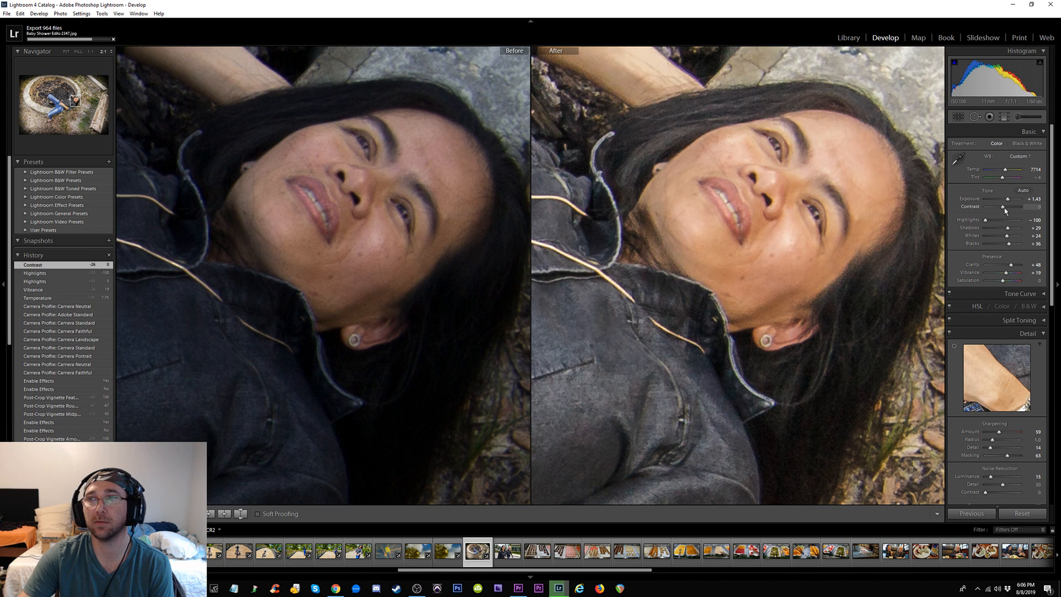
key("ctrl+z")
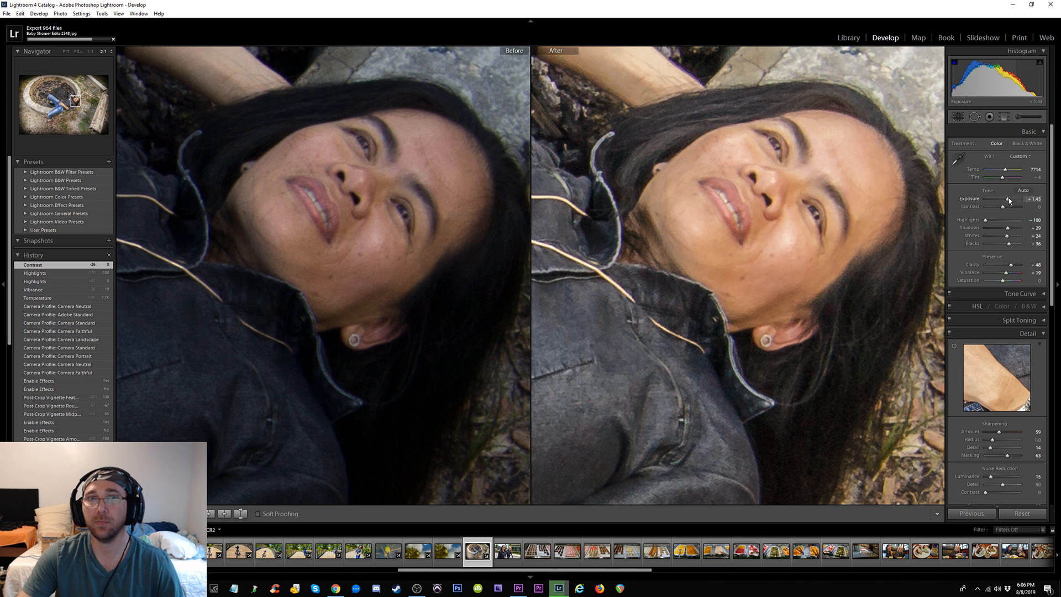
double_click(1009, 228)
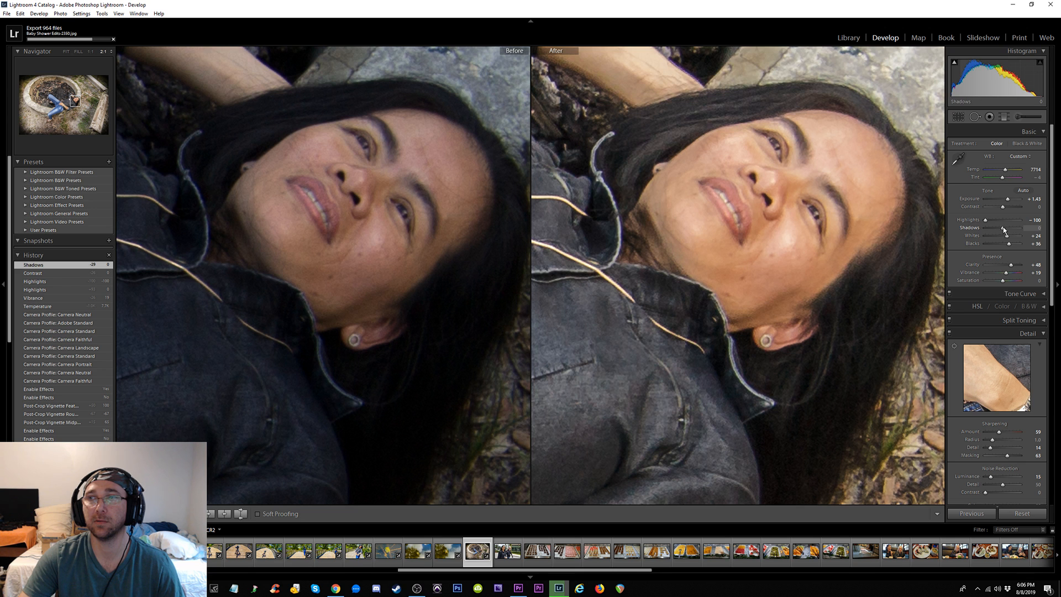
left_click_drag(1003, 227, 1004, 228)
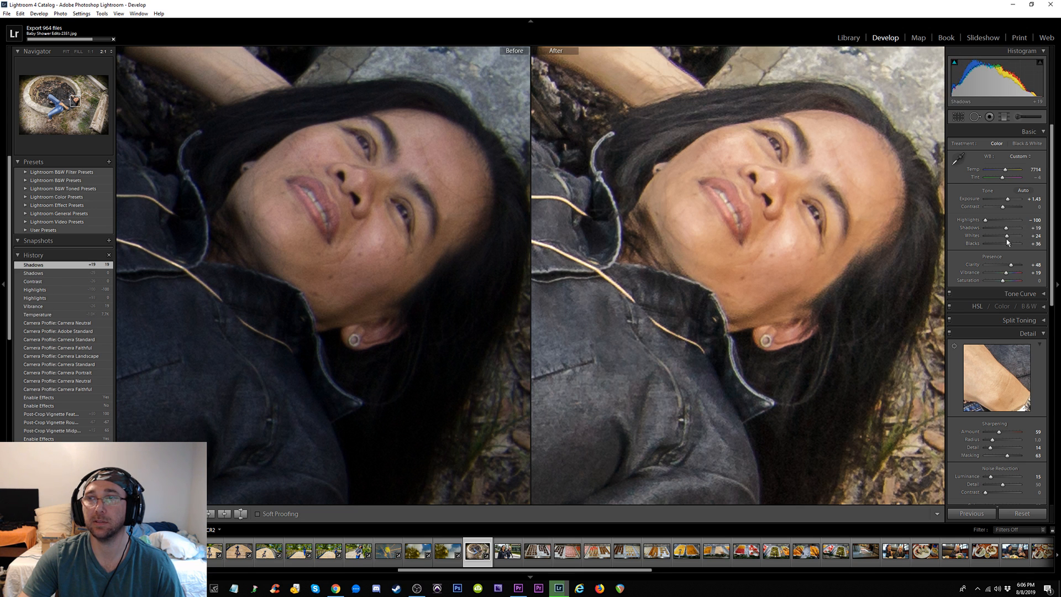
double_click(1008, 235)
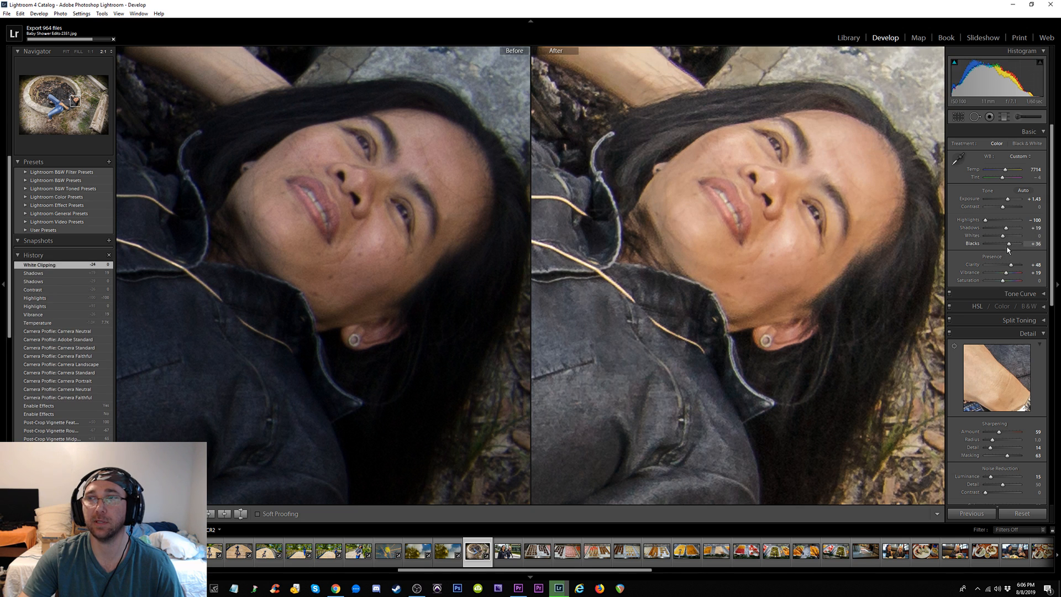
double_click(1010, 244)
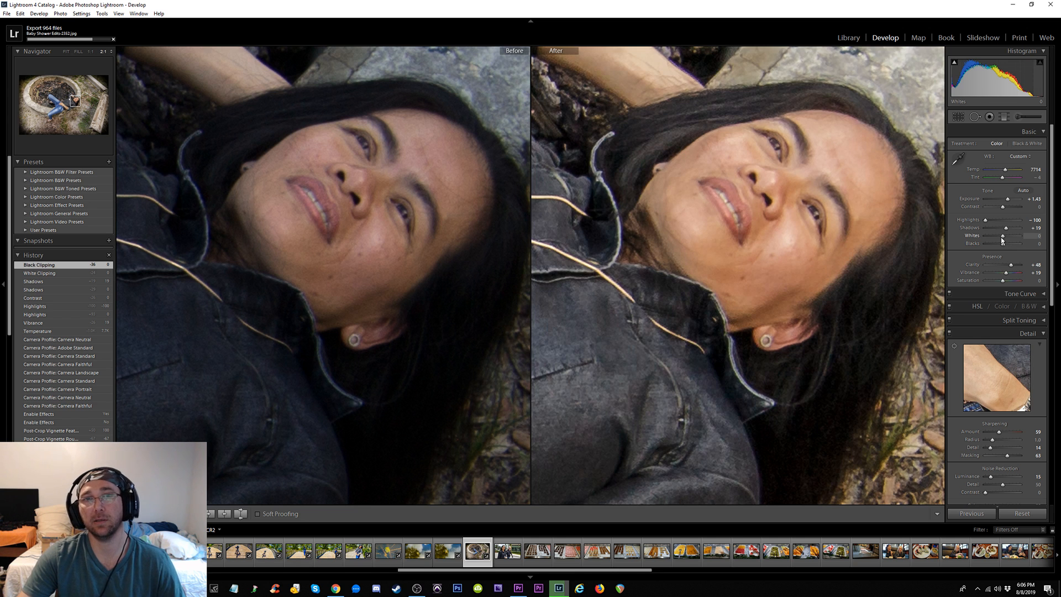
Set the fire pit photo's clarity to +31 and its vibrance to +14
double_click(1009, 266)
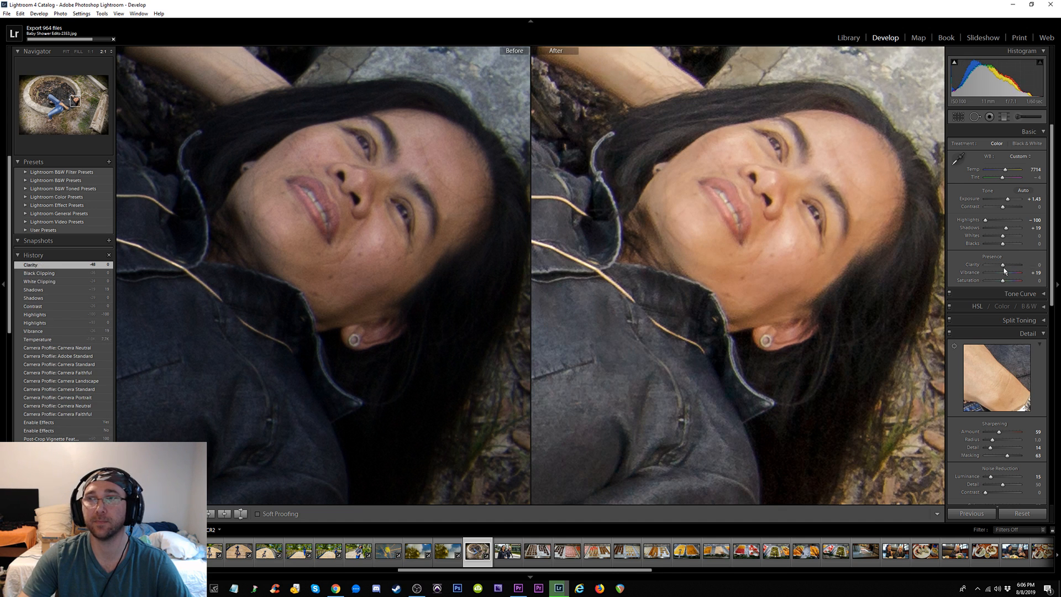
mouse_move(1004, 266)
left_mouse_down()
mouse_move(1023, 267)
mouse_move(1009, 269)
left_mouse_up()
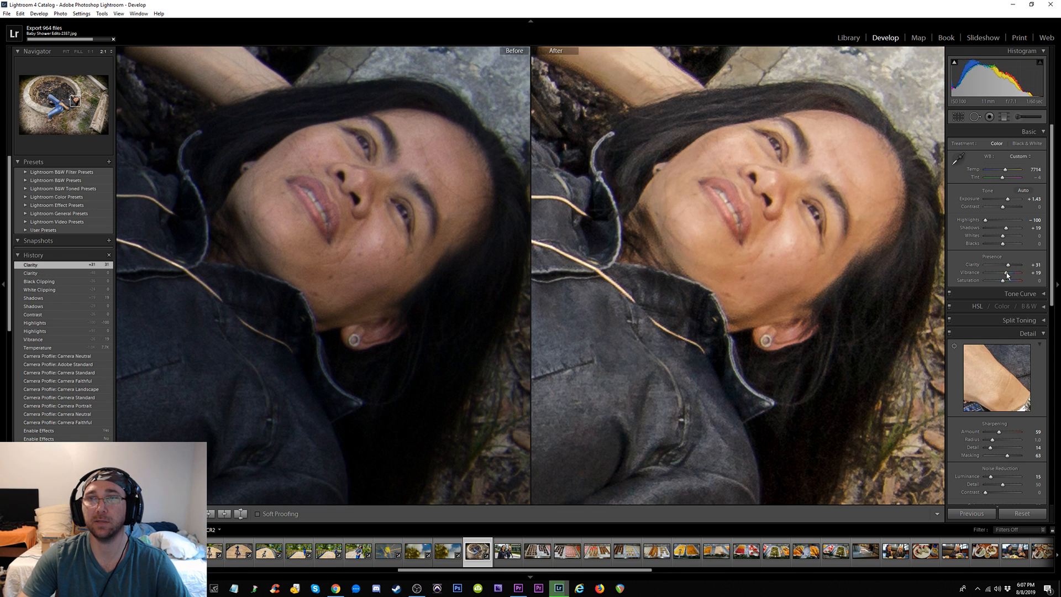
double_click(1006, 273)
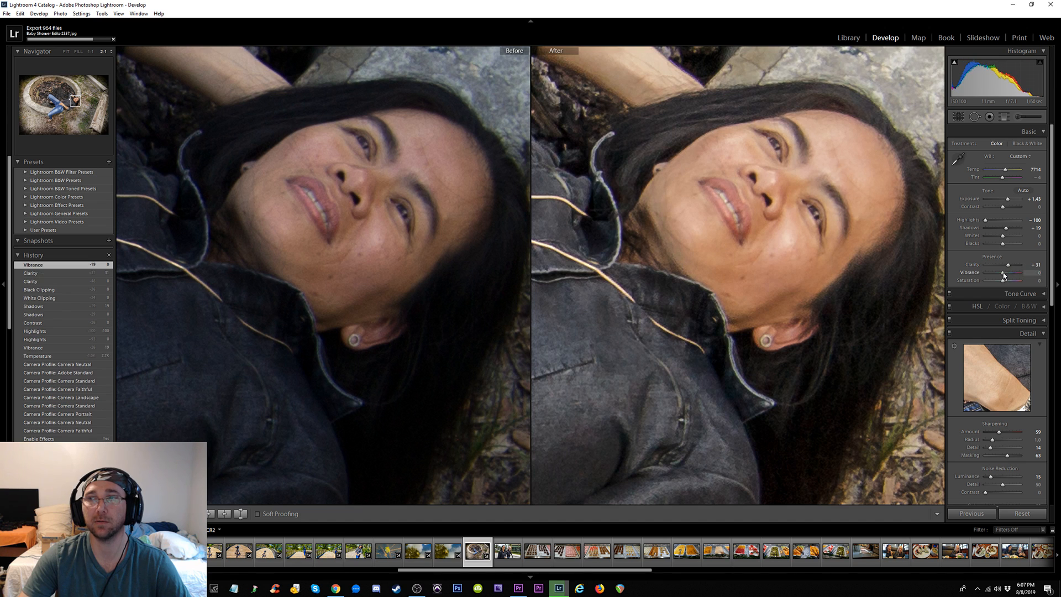
left_click_drag(1004, 275, 1006, 277)
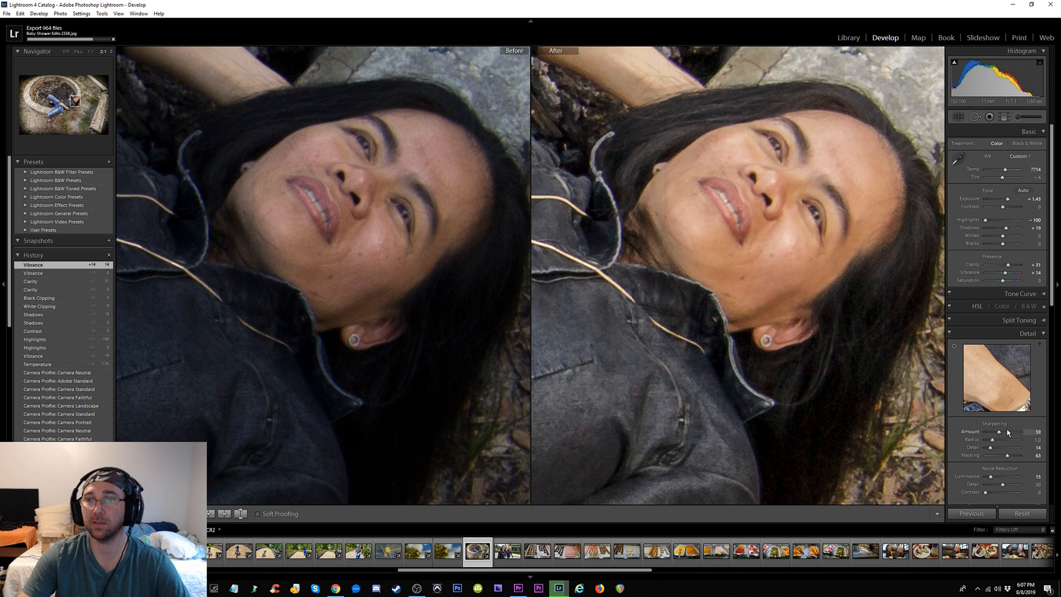
Set the fire pit photo's camera calibration profile to Camera Faithful
scroll(1046, 403, "down", 5)
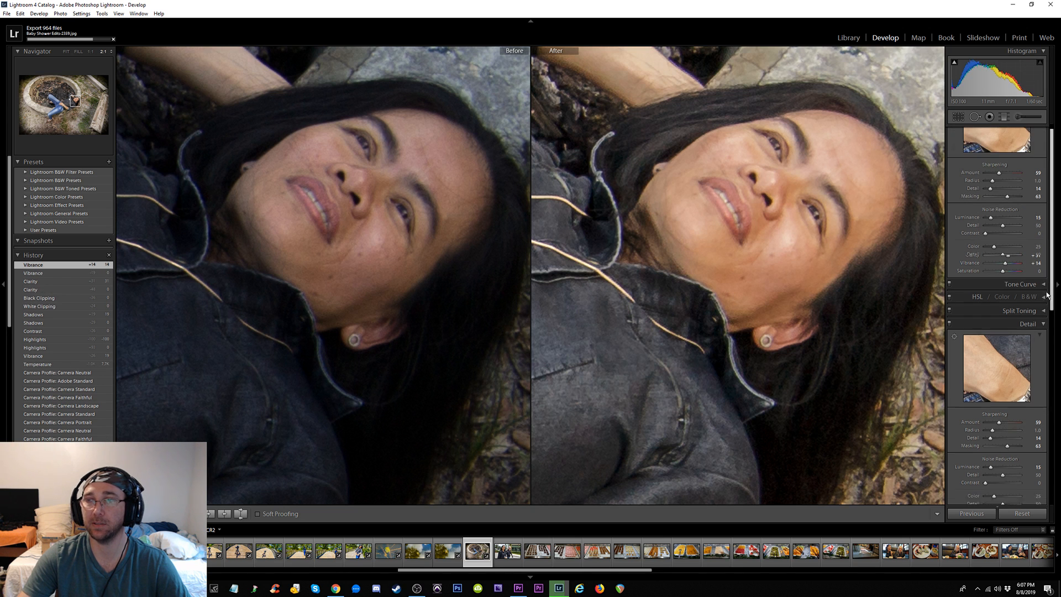
scroll(1052, 358, "down", 5)
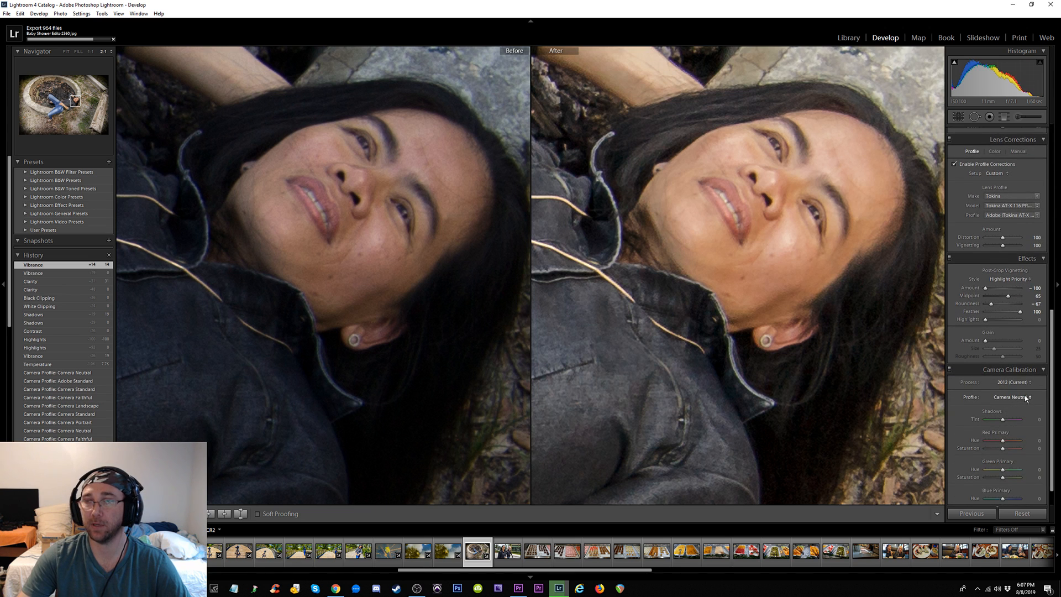
left_click(1017, 397)
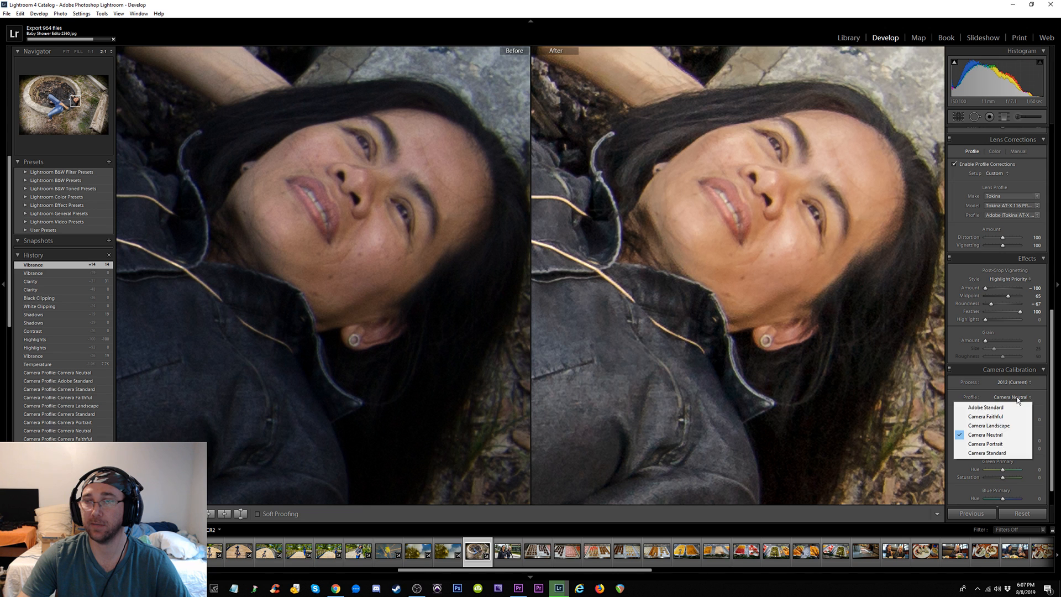
left_click(984, 414)
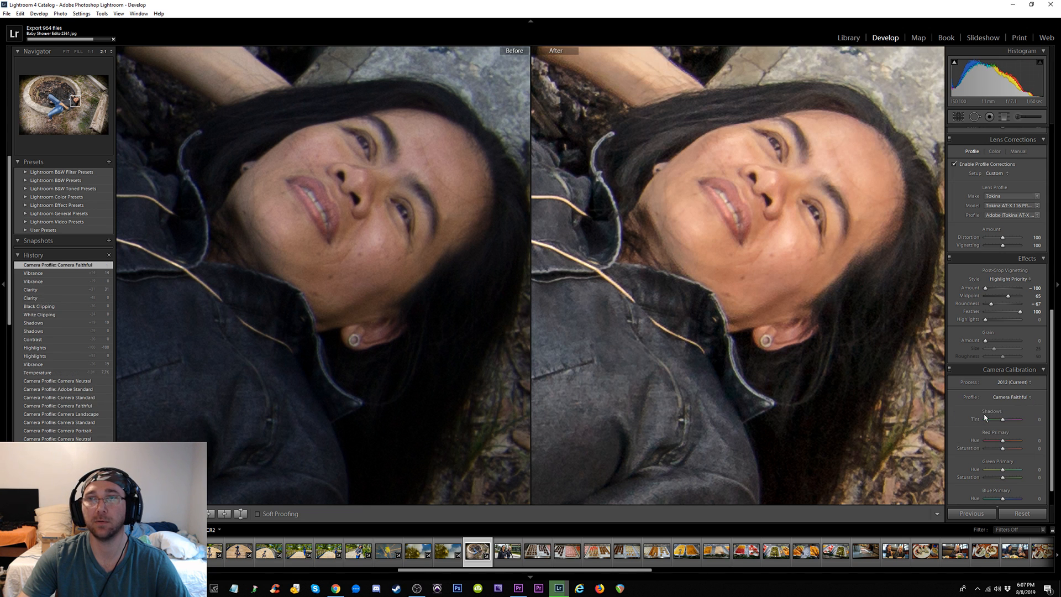
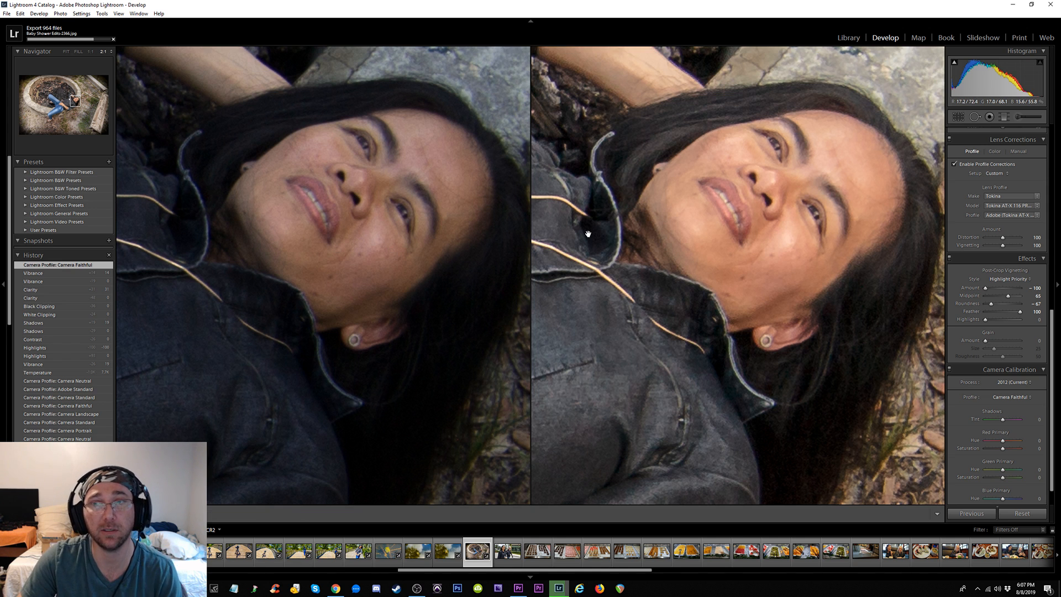
View the whole fire pit photo, compare it before and after at 1:1, and set the side-by-side zoom to 1:3
key("y")
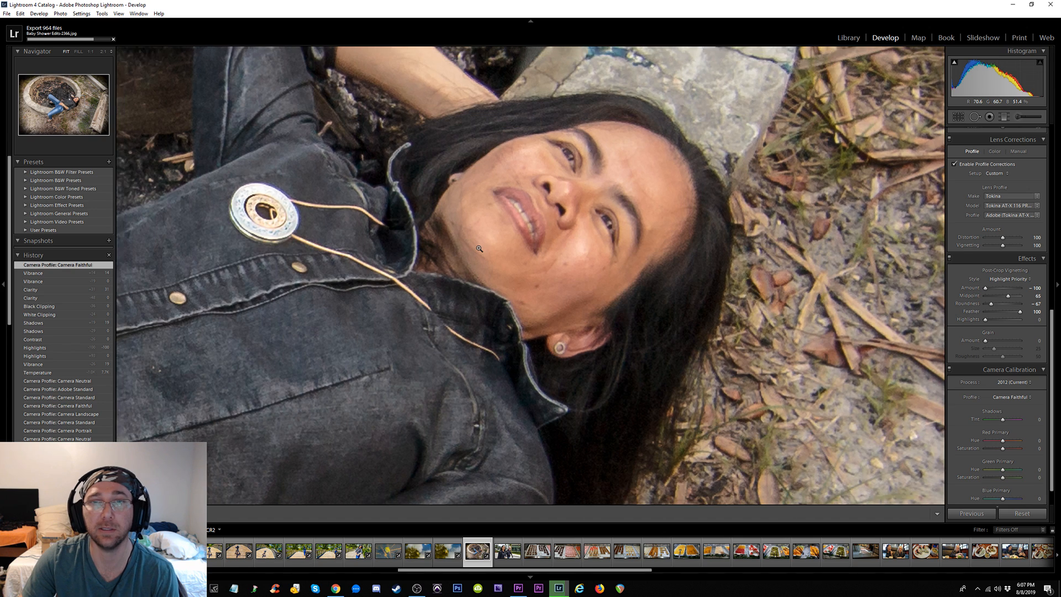
left_click(478, 248)
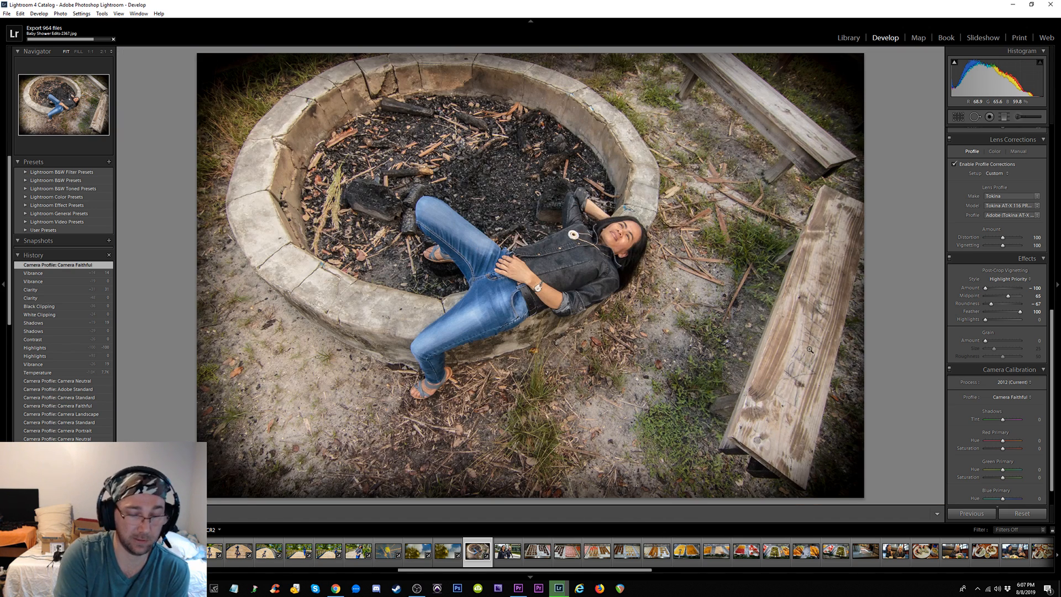
key("y")
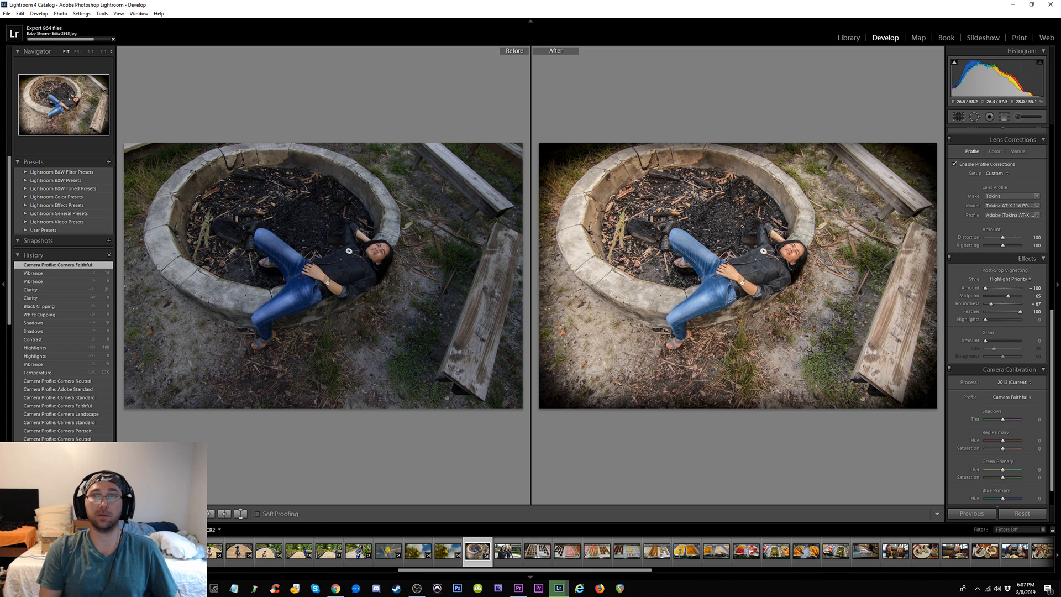
left_click(91, 51)
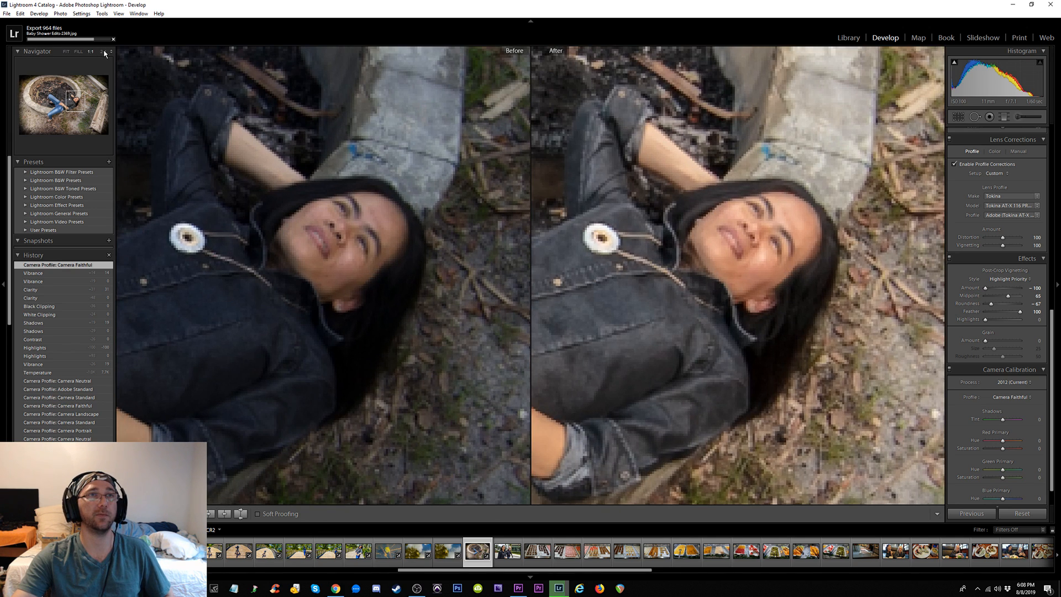
left_click(103, 52)
left_click(90, 51)
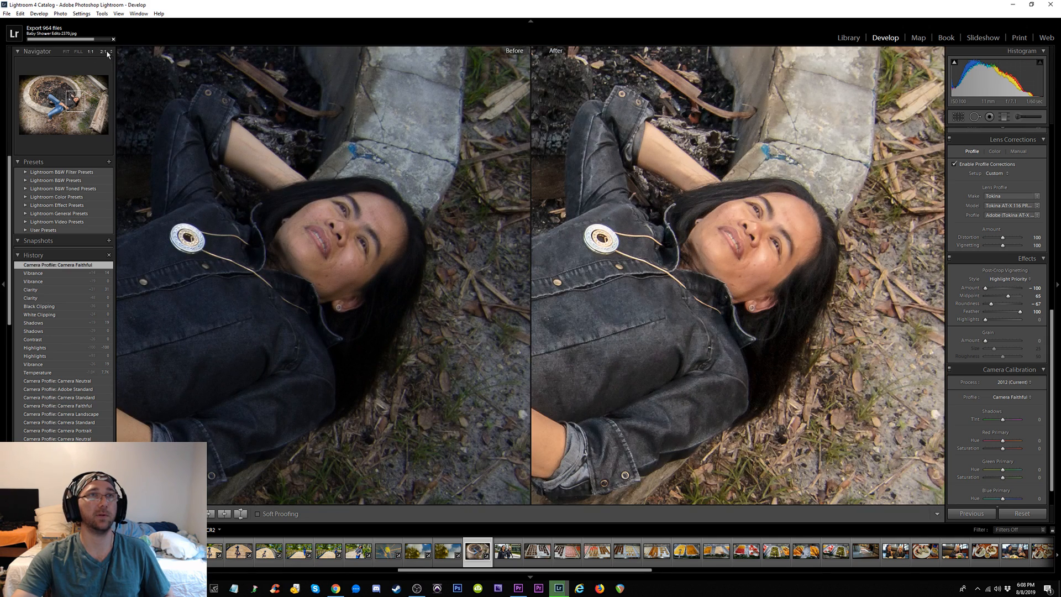
left_click(110, 52)
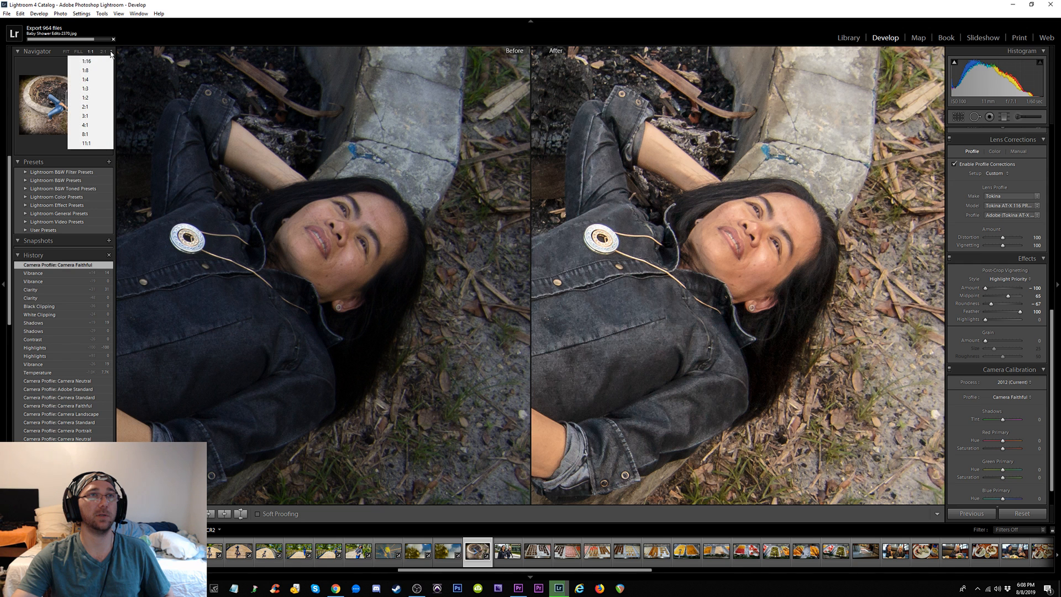
left_click(95, 88)
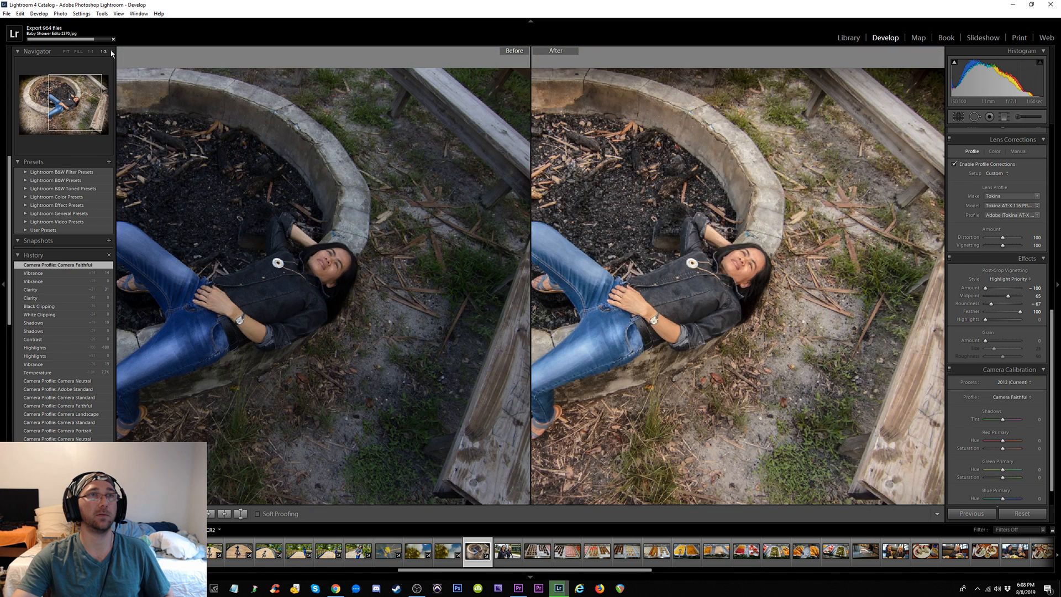
Examine the fire ring, wooden benches, vignetted corners and the woman across the side-by-side before and after images
left_click_drag(608, 265, 746, 265)
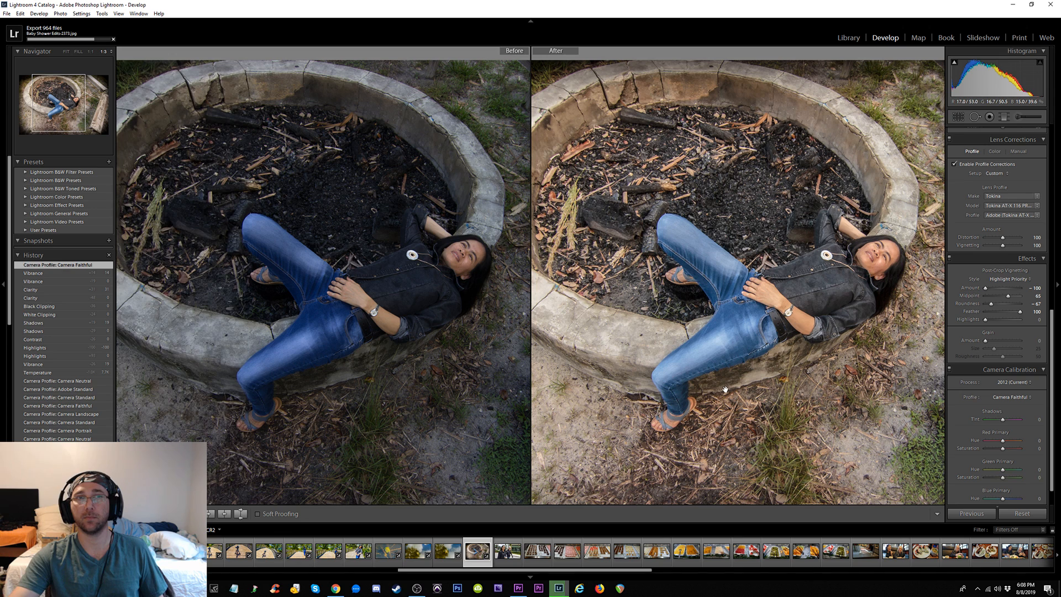
left_click(641, 248)
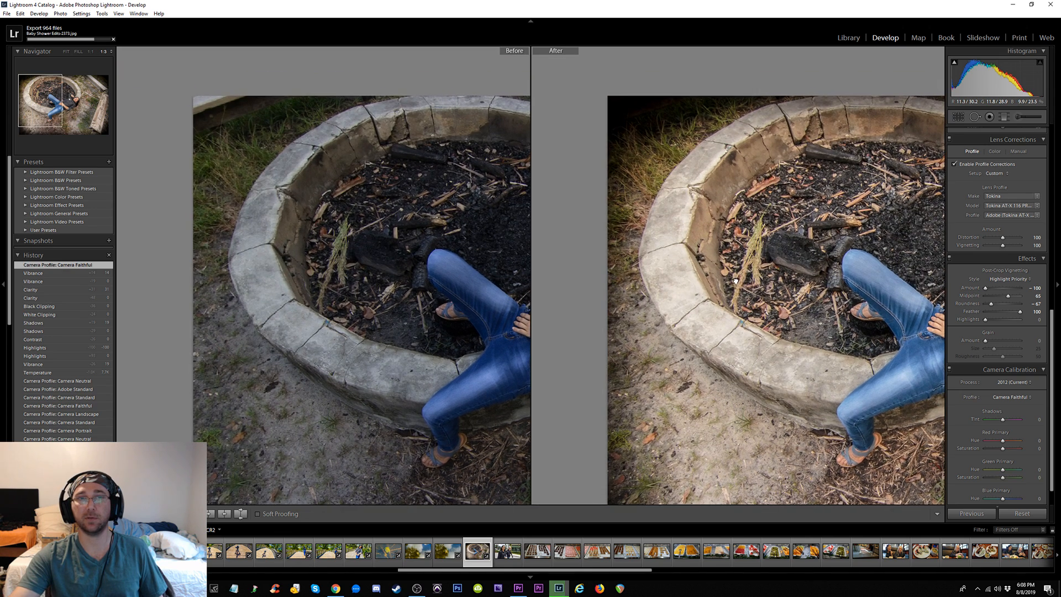
left_click_drag(735, 281, 669, 287)
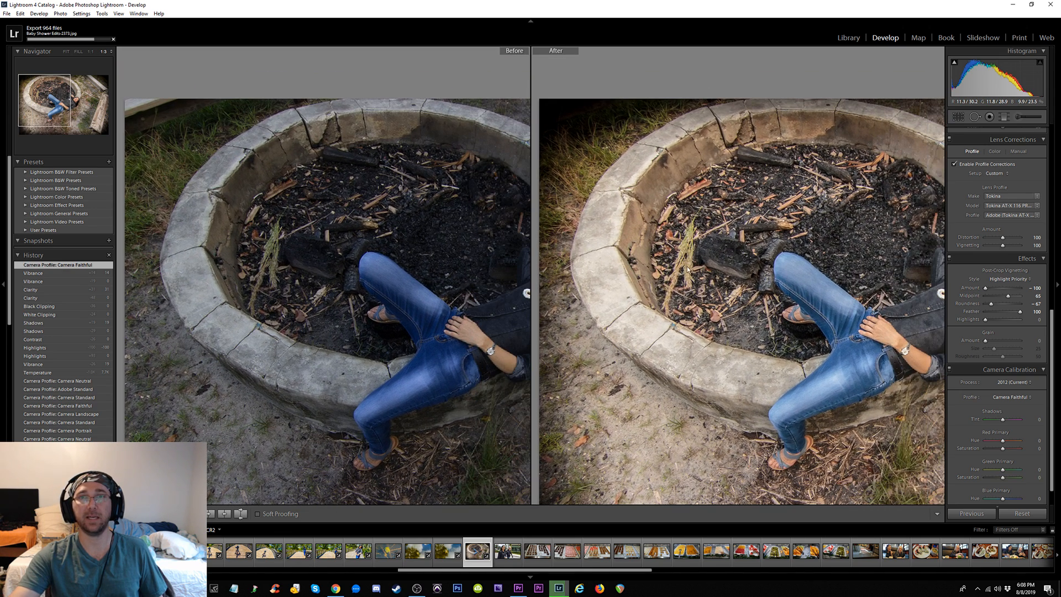
left_click_drag(788, 273, 667, 319)
left_click_drag(931, 355, 755, 336)
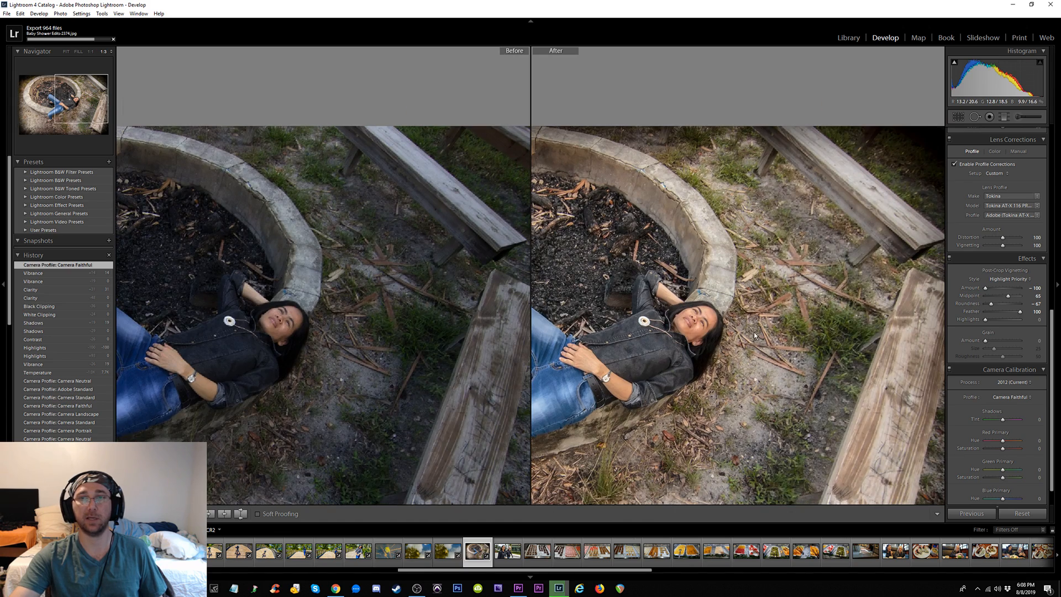
left_click_drag(935, 406, 729, 306)
left_click_drag(612, 322, 688, 277)
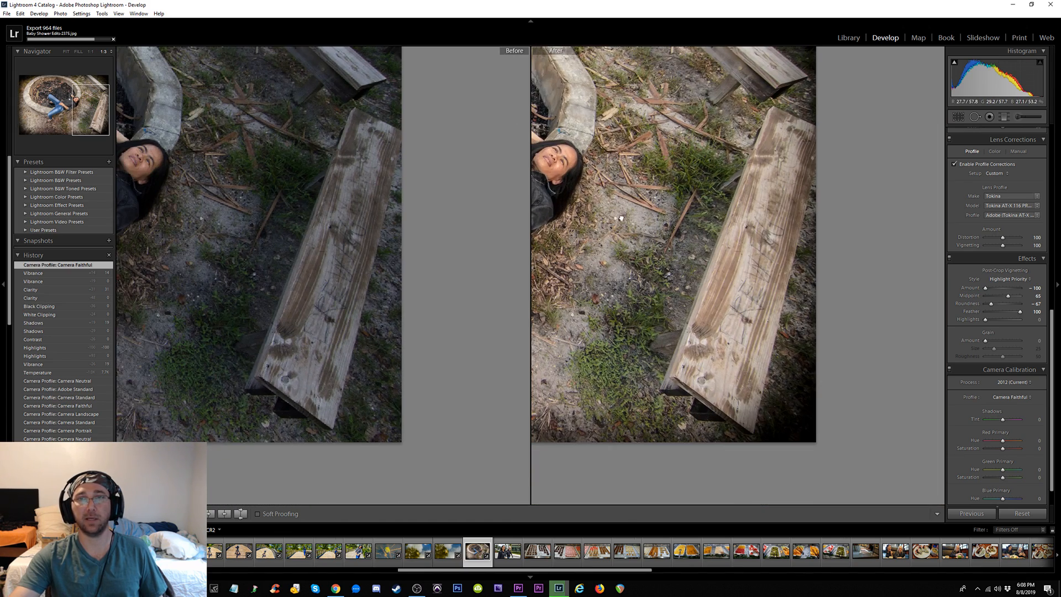
left_click_drag(622, 218, 726, 256)
left_click_drag(570, 256, 685, 302)
left_click_drag(612, 230, 651, 245)
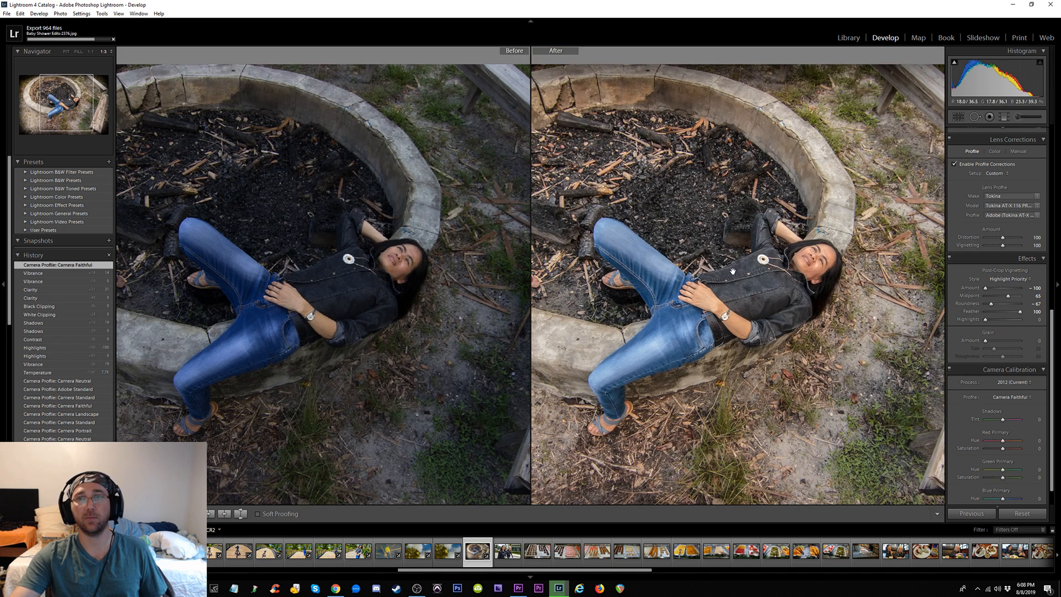
Set the fire pit photo's camera profile to Camera Landscape and compare the result with the original side by side
key("y")
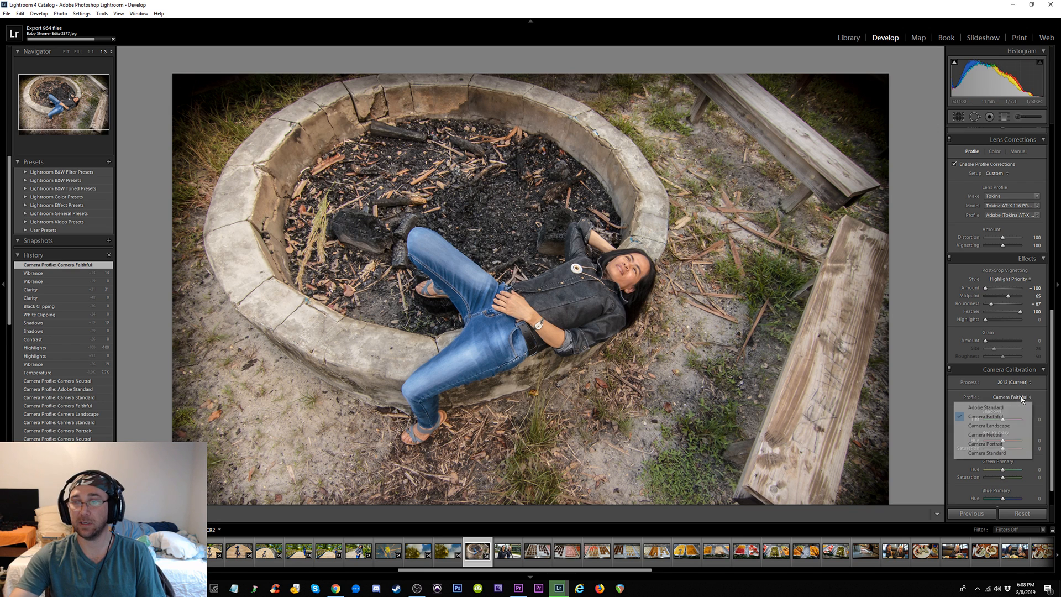
left_click(1016, 397)
left_click(1001, 426)
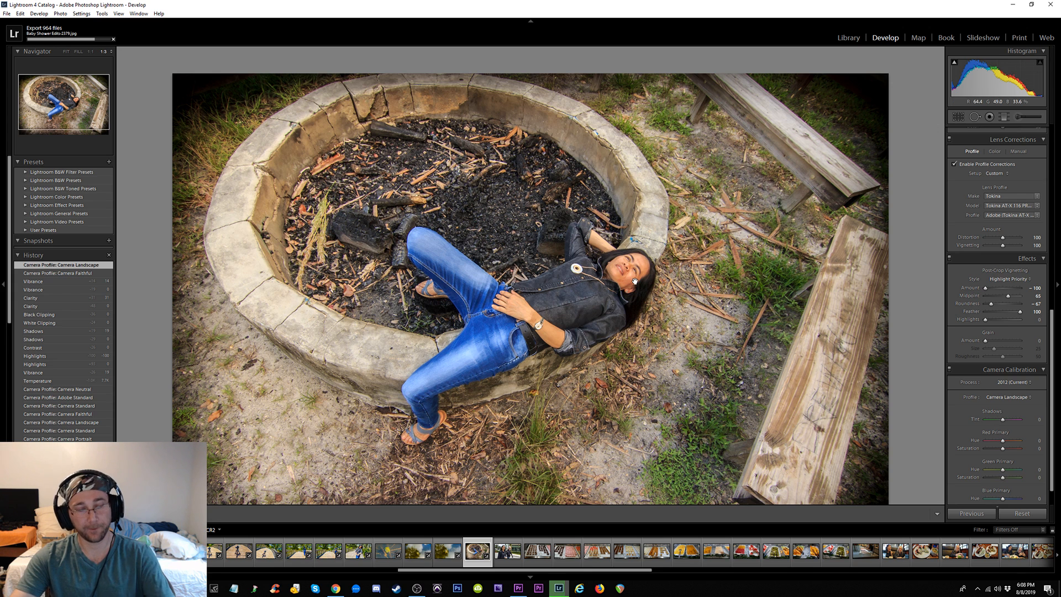
key("t")
key("y")
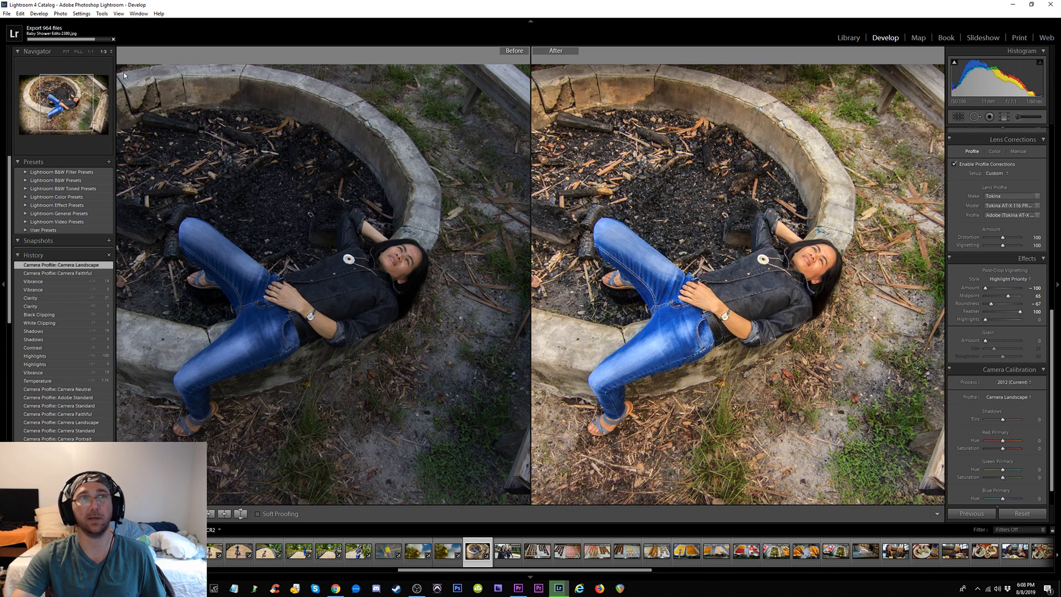
Compare the woman's face before and after at 1:1, and set the fire pit photo's camera profile to Camera Faithful
left_click(91, 52)
left_click_drag(810, 295, 651, 289)
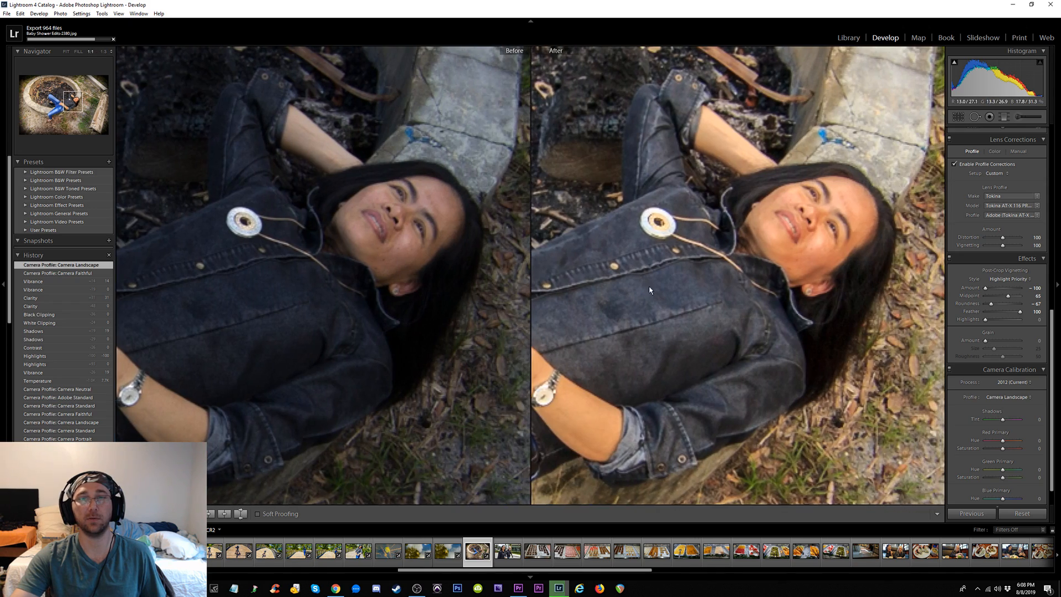
left_click_drag(750, 278, 722, 289)
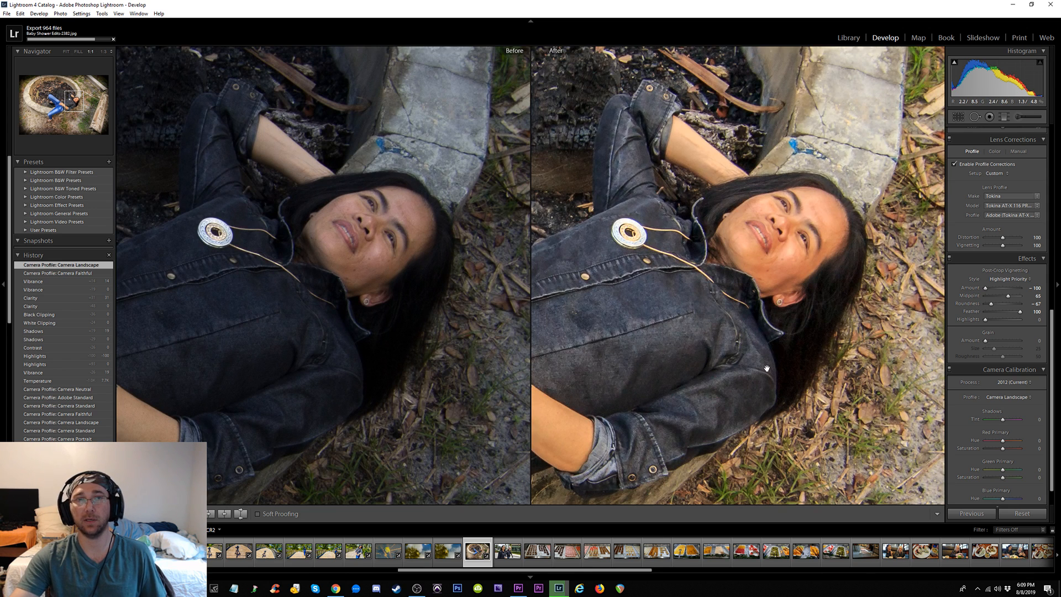
left_click(1024, 396)
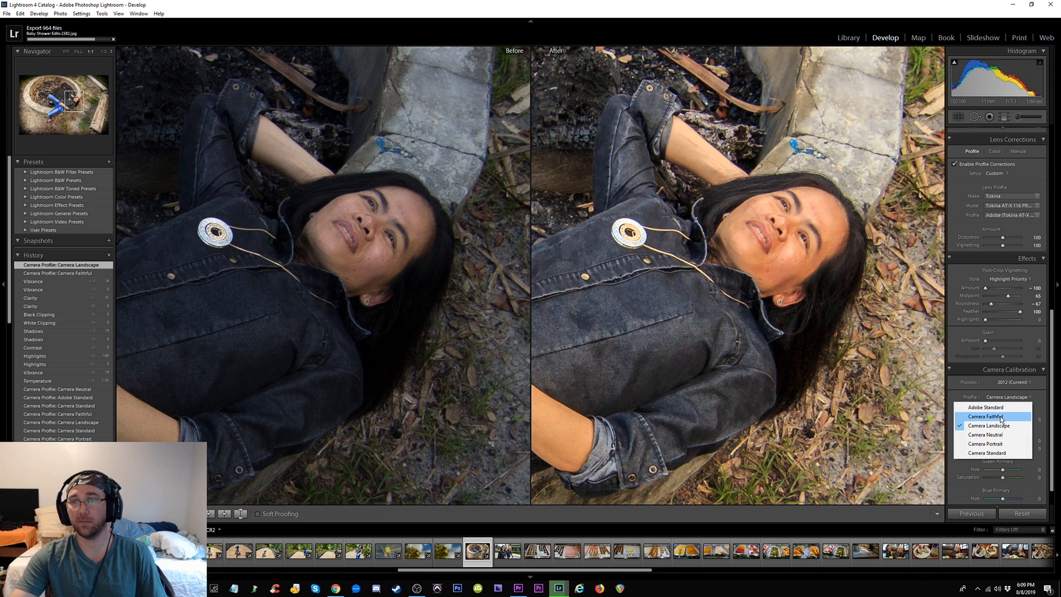
left_click(1002, 418)
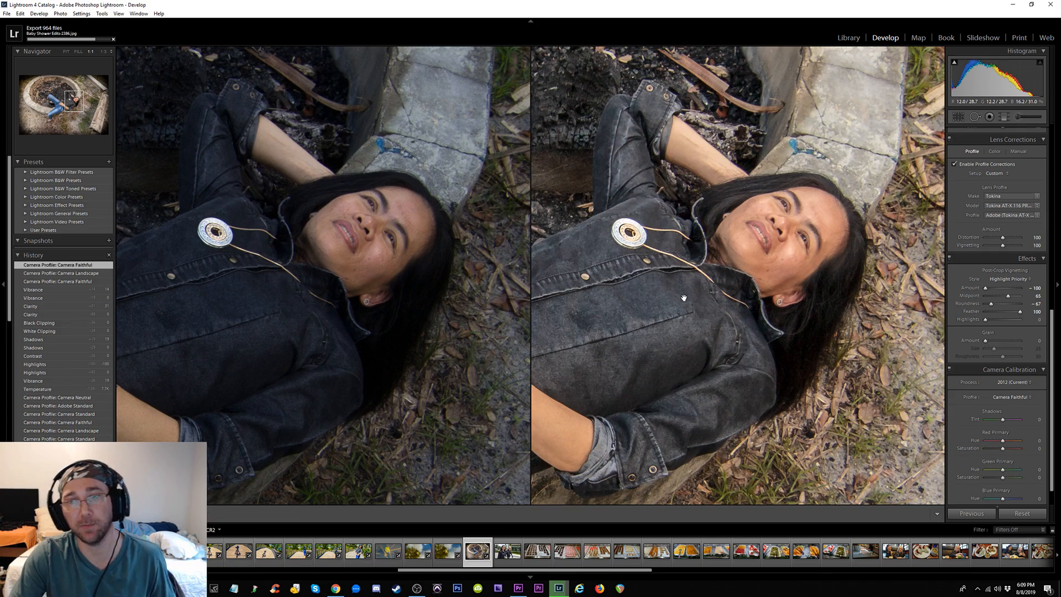
key("y")
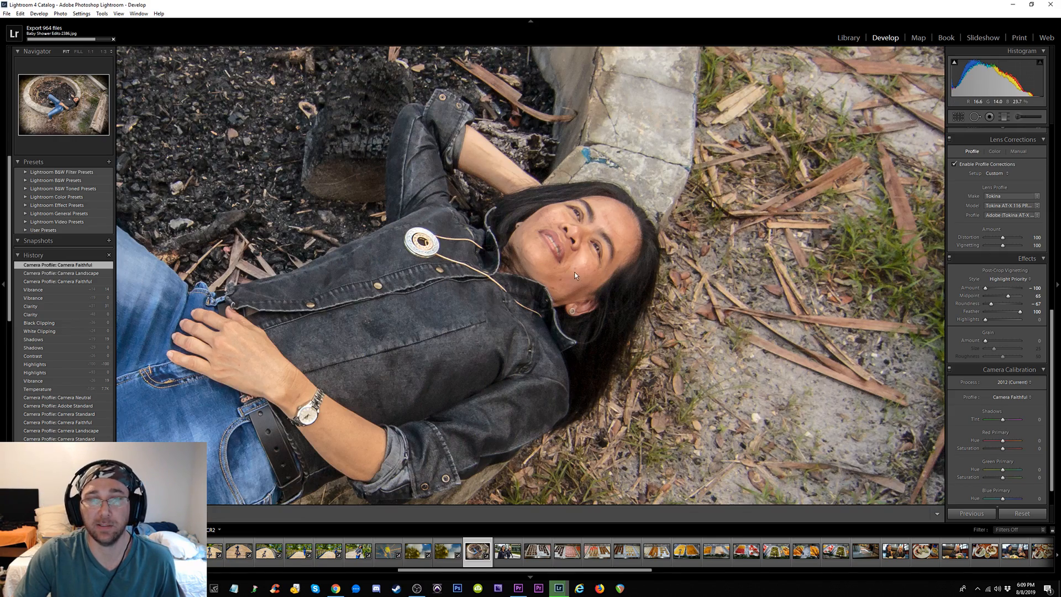
left_click(579, 299)
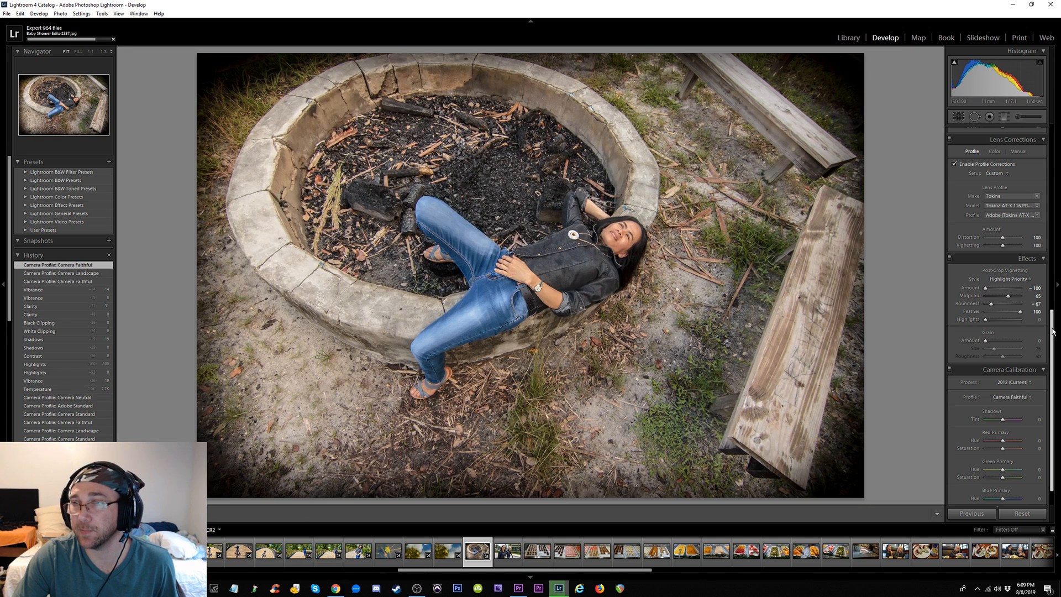
Set the fire pit photo's contrast to +33
scroll(1028, 326, "up", 8)
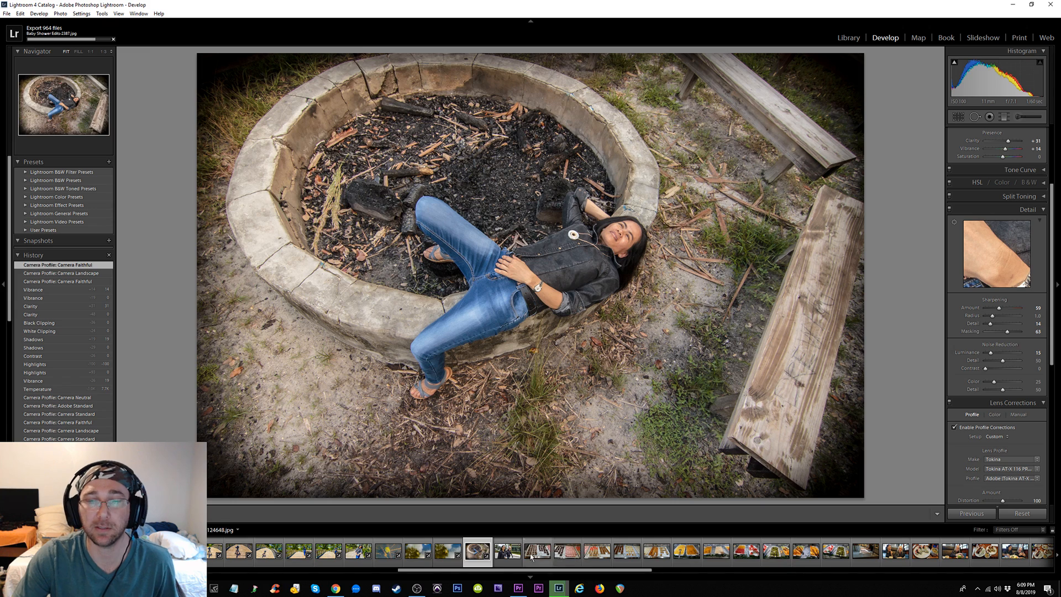
left_click(503, 554)
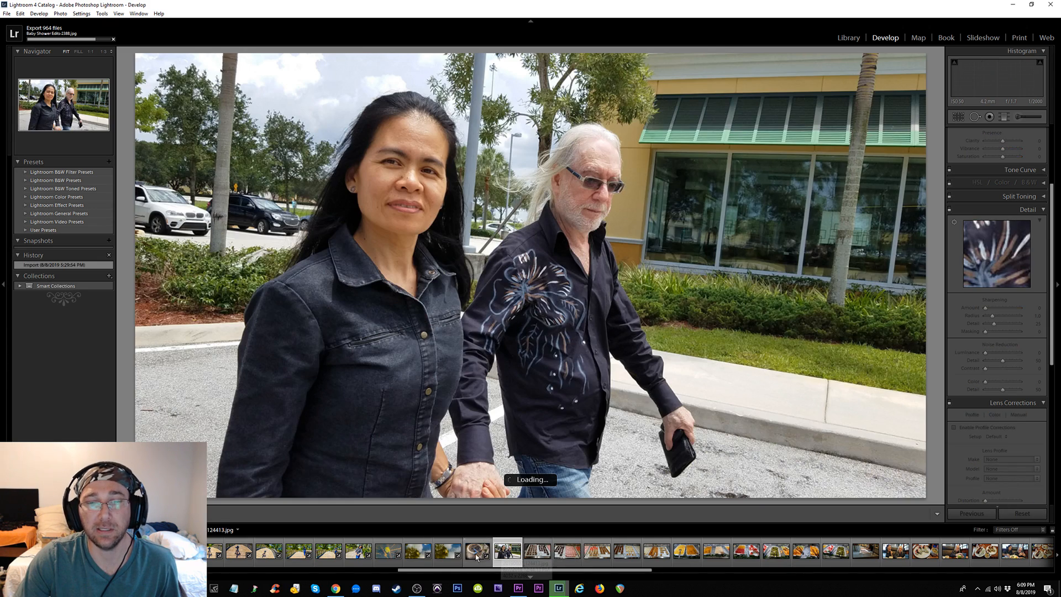
left_click(477, 553)
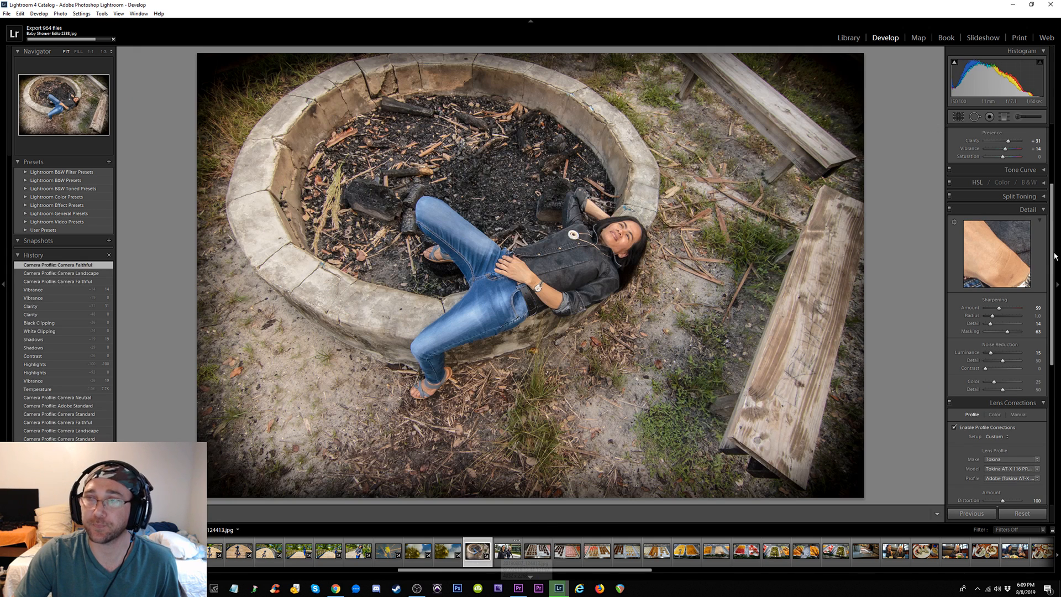
left_click_drag(1055, 230, 1052, 179)
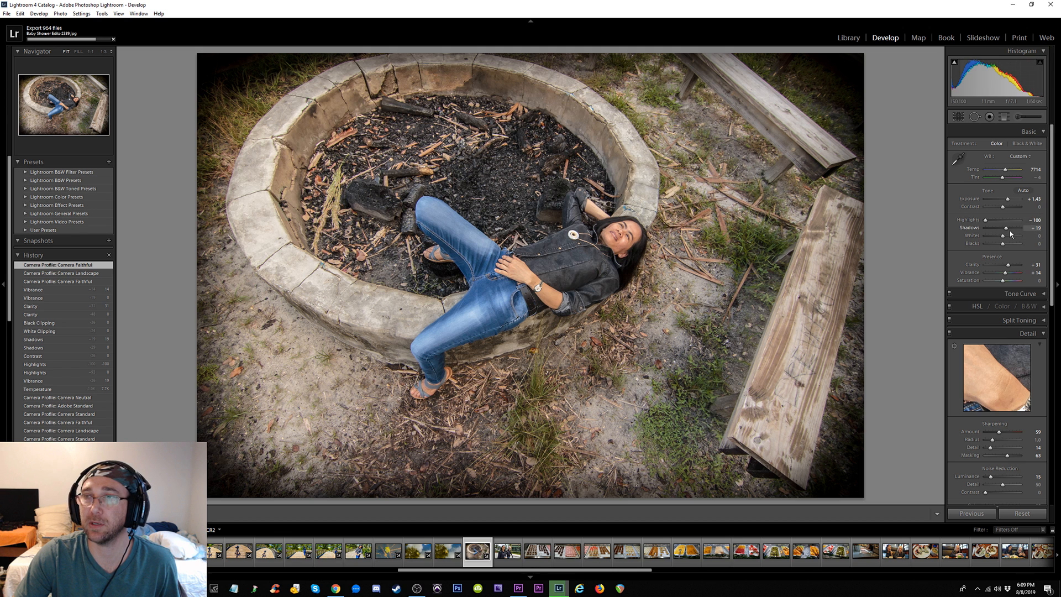
left_click_drag(1006, 207, 1009, 209)
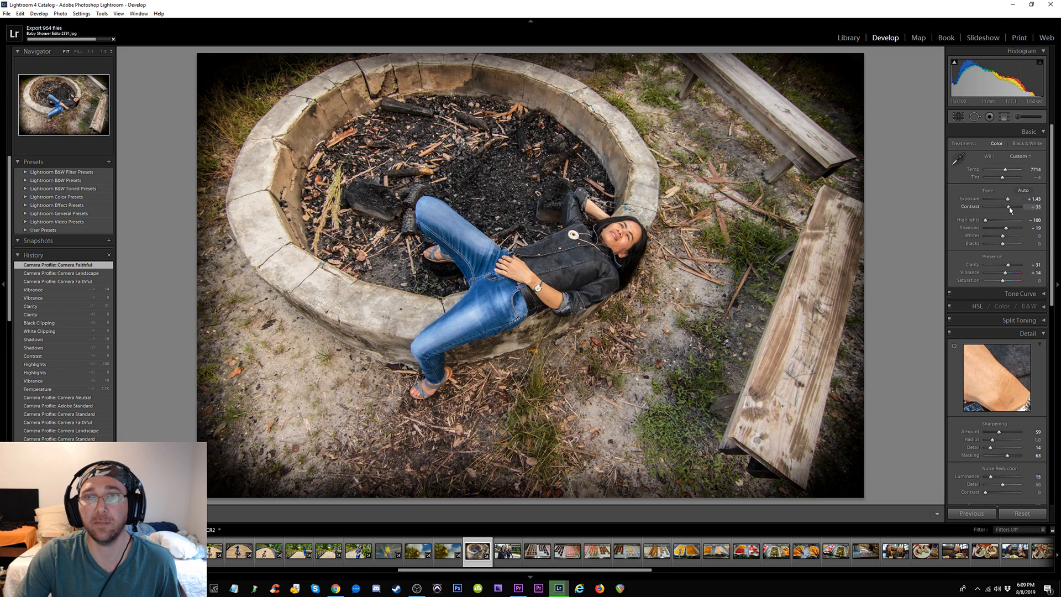
Set the fire pit photo's post-crop vignette amount to -64 and its midpoint to 36
left_click_drag(1052, 292, 1051, 468)
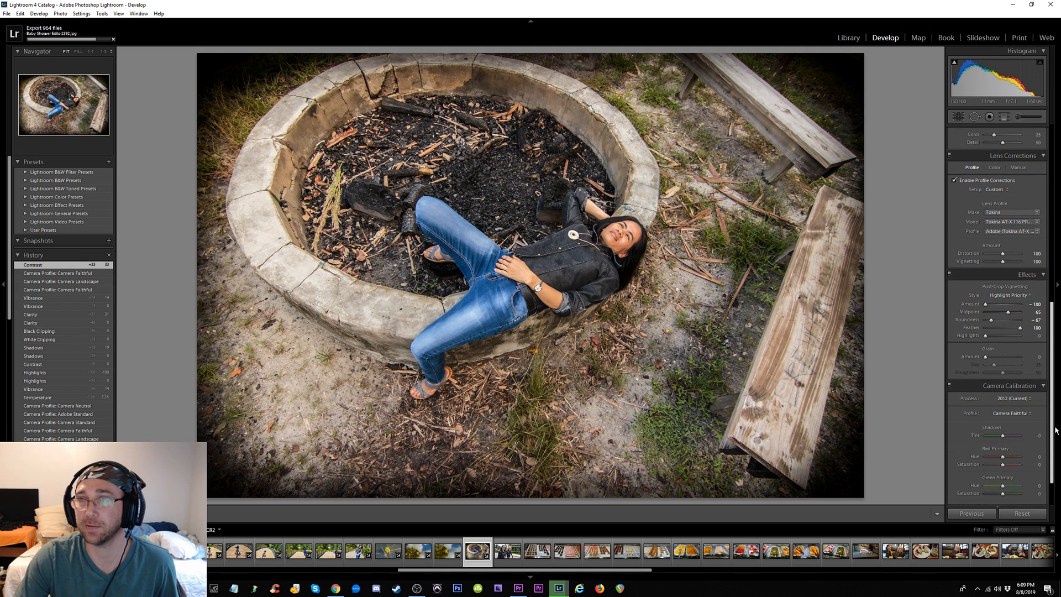
left_click_drag(1056, 431, 1056, 424)
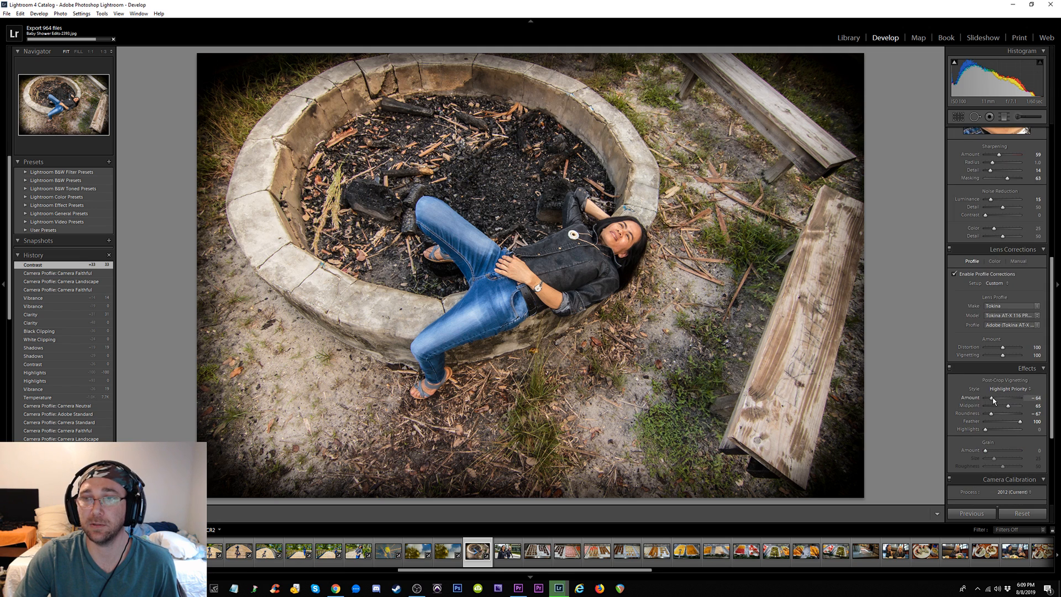
left_click_drag(994, 401, 990, 403)
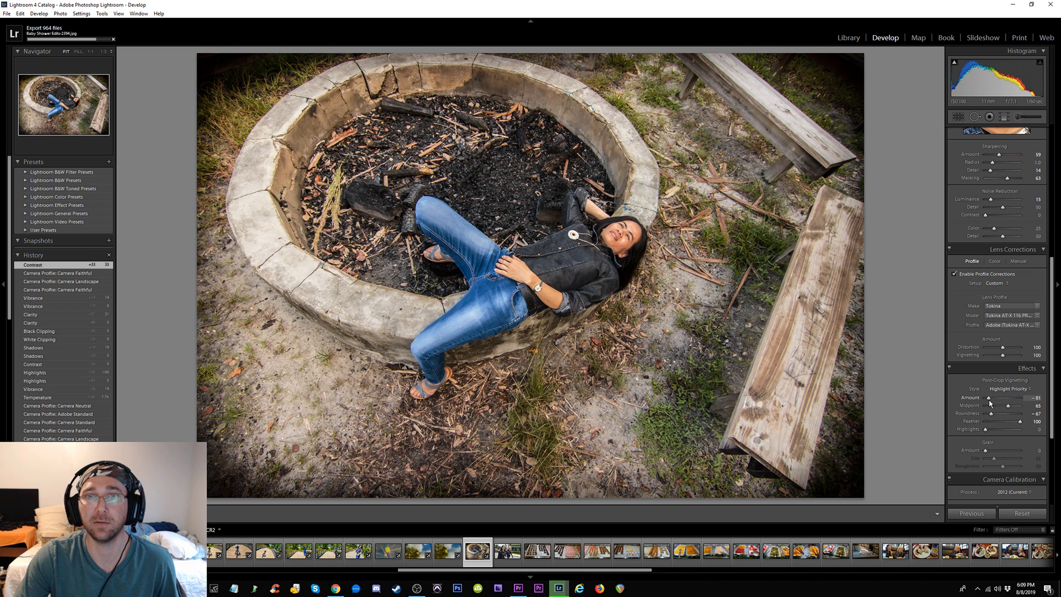
mouse_move(990, 403)
left_mouse_down()
mouse_move(1030, 405)
mouse_move(985, 408)
left_mouse_up()
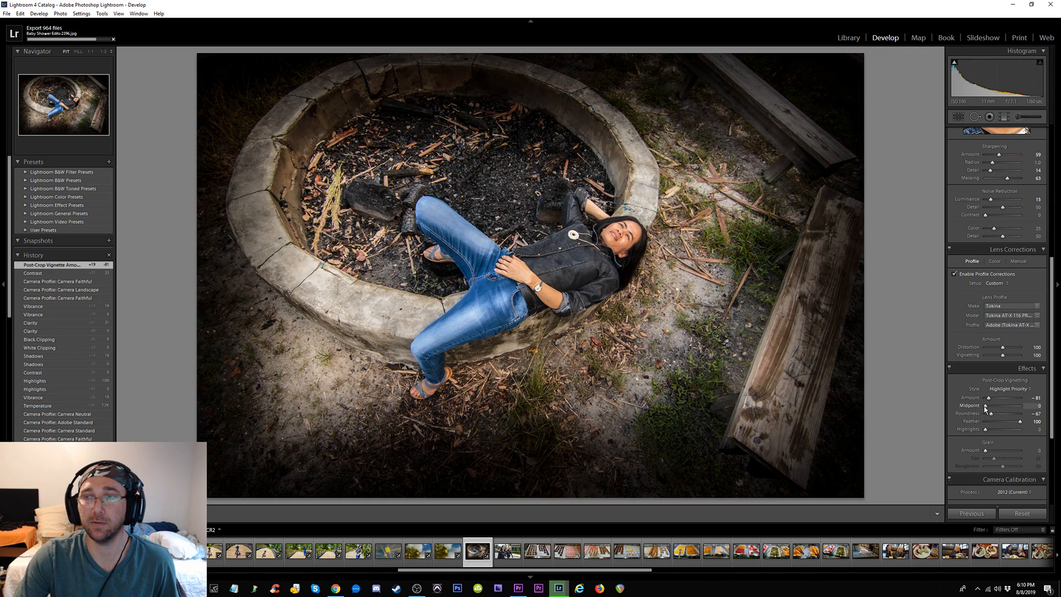
left_click_drag(1002, 407, 1000, 408)
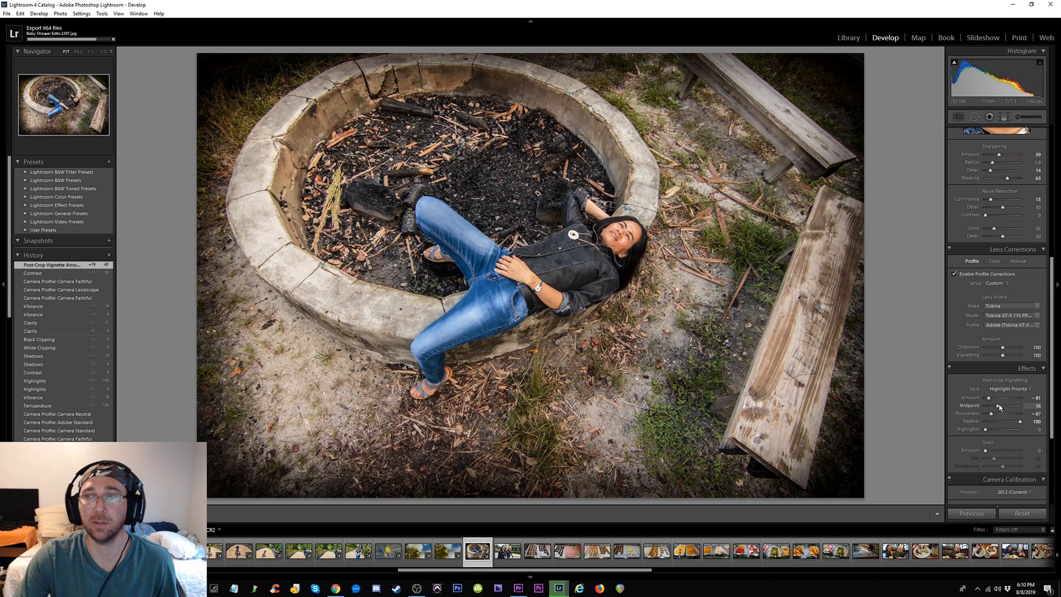
left_click_drag(994, 400, 994, 403)
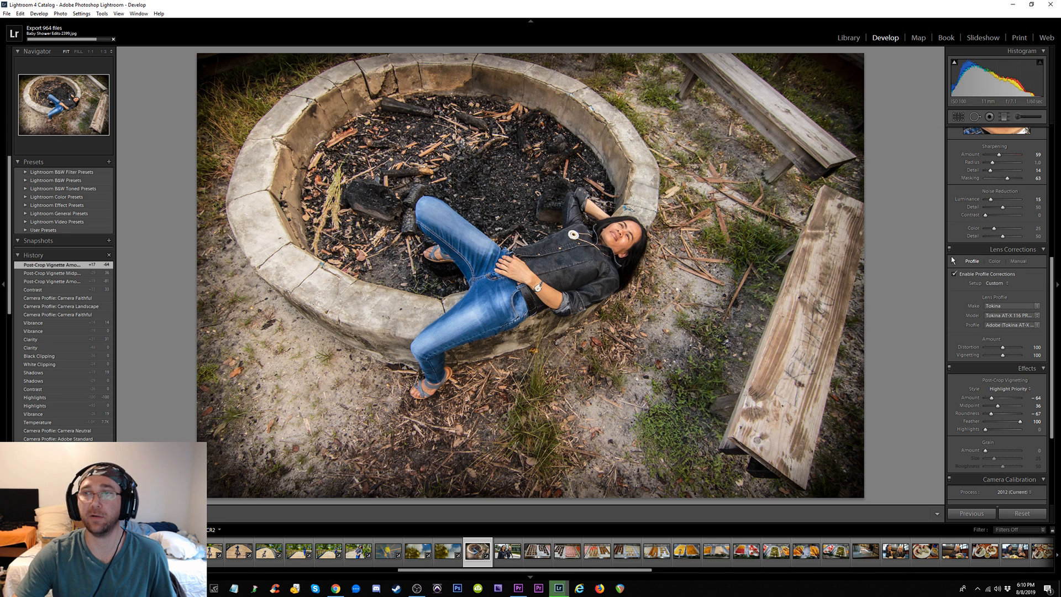
Switch the Effects adjustments off and on twice to compare the fire pit photo with and without the vignette
left_click(949, 368)
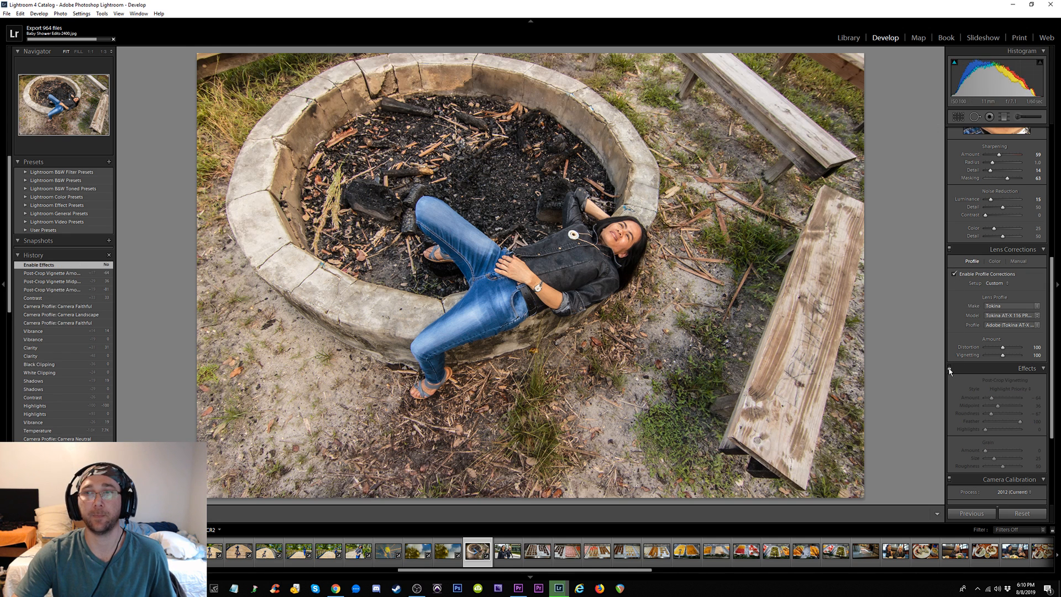
left_click(950, 368)
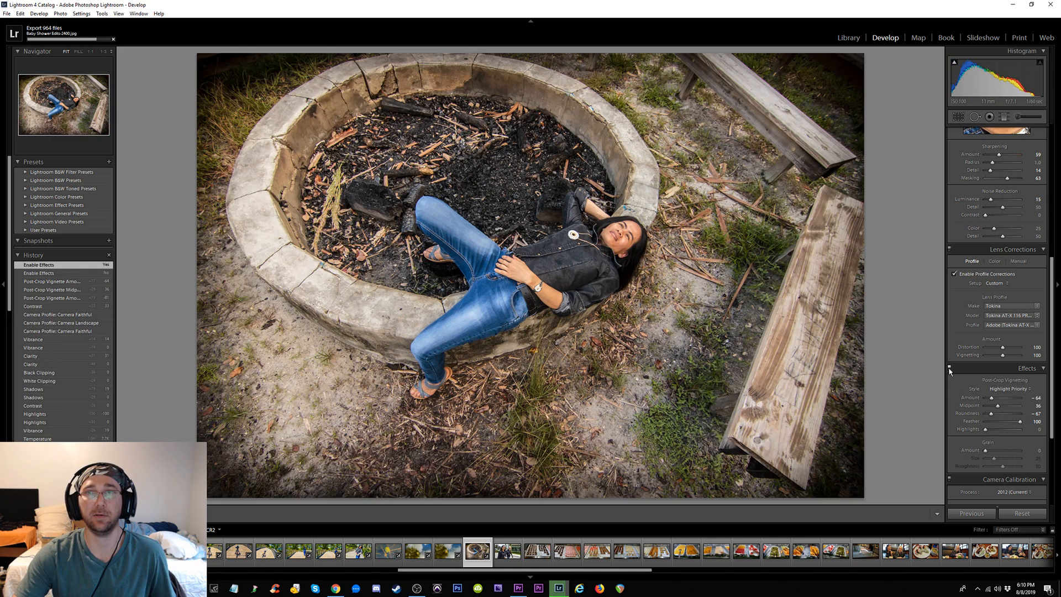
left_click(950, 368)
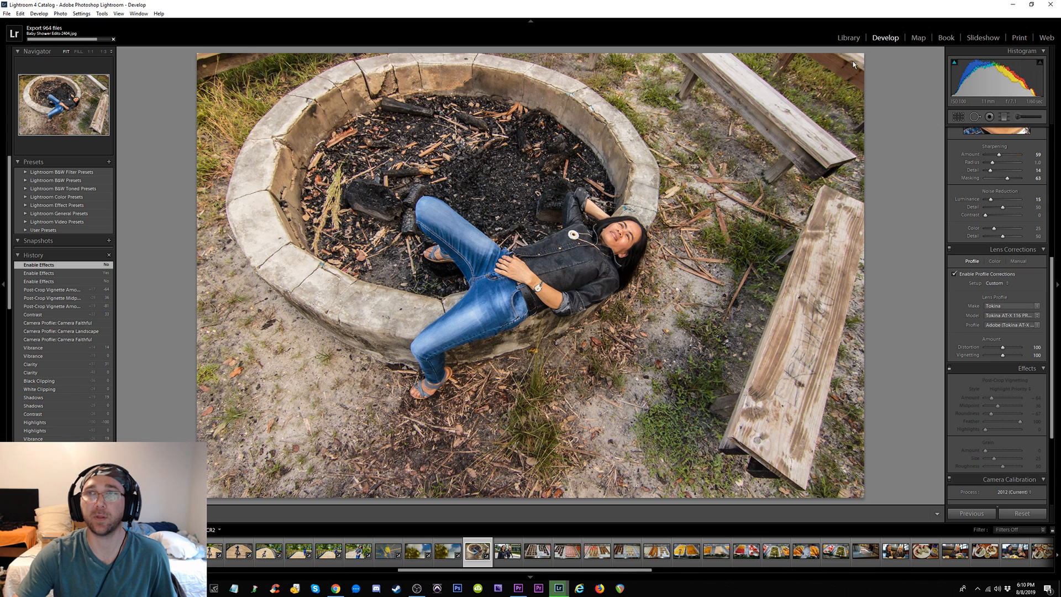
left_click(950, 368)
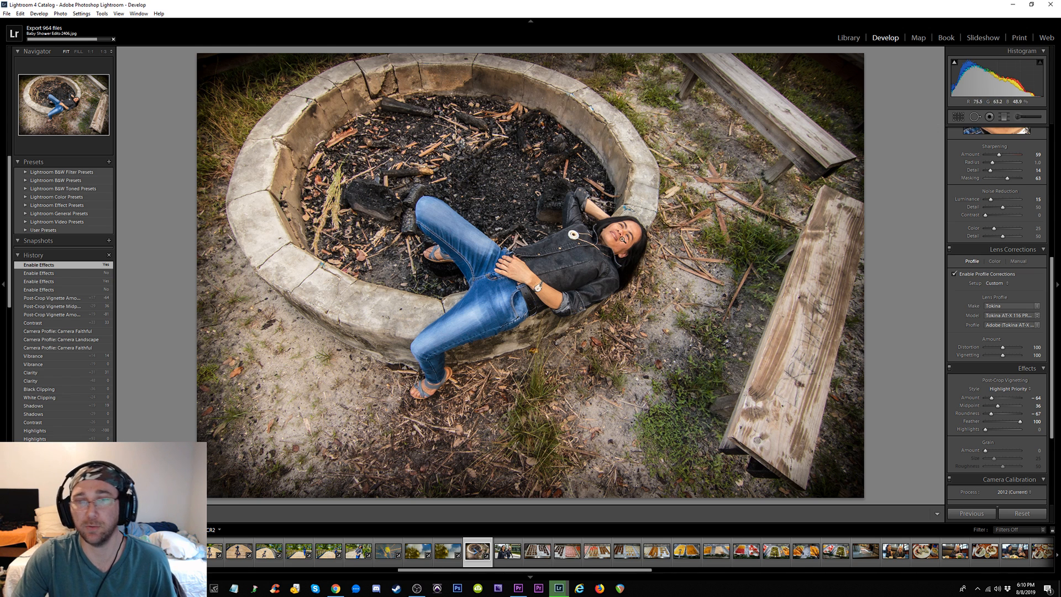
Set the parking-lot couple photo's contrast, clarity and vibrance to +21 each, and its highlights to -100
left_click(508, 553)
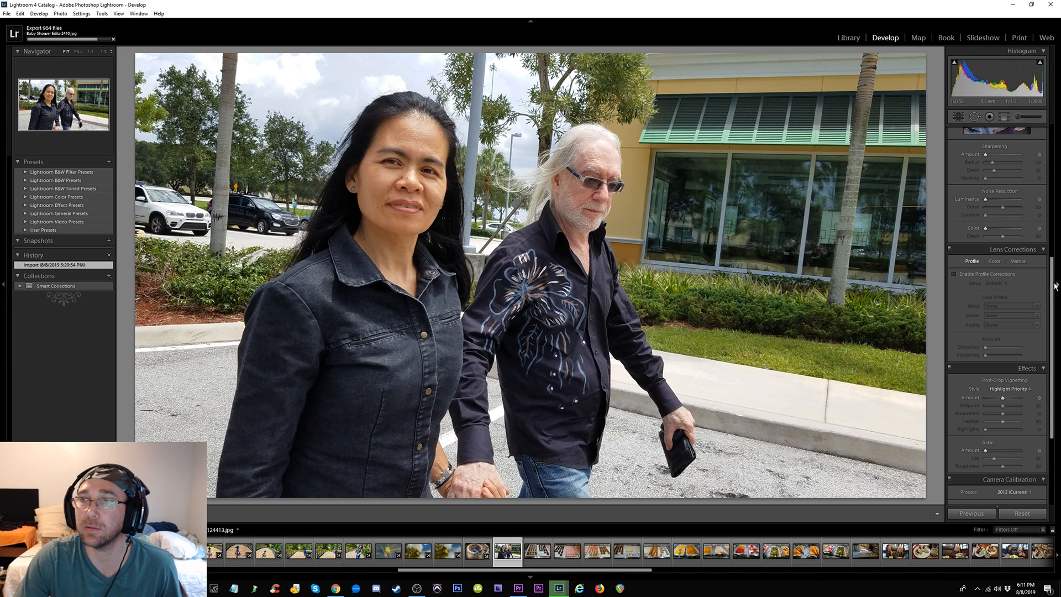
scroll(1055, 286, "up", 5)
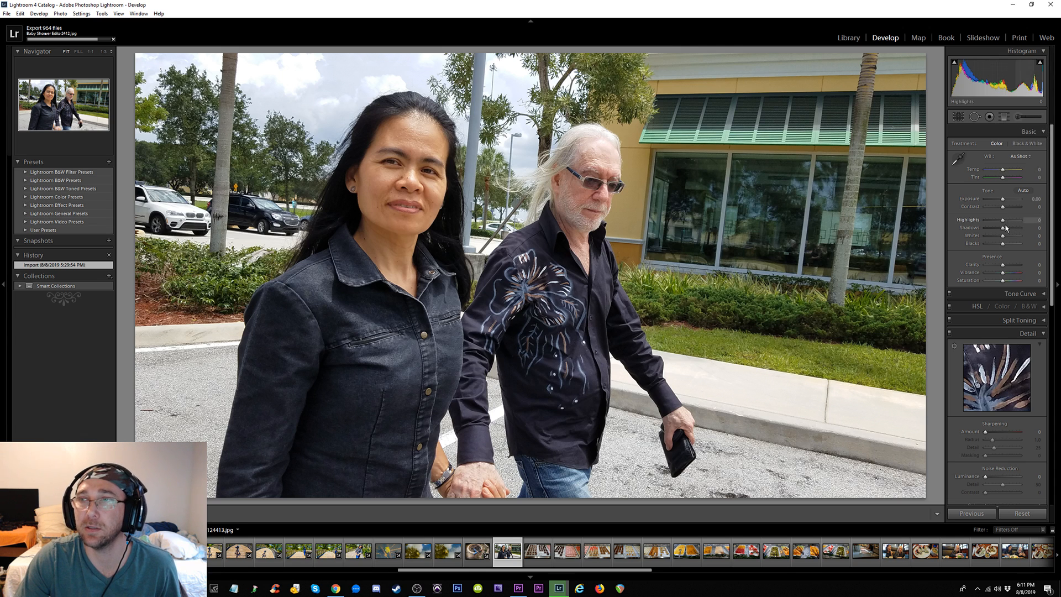
left_click_drag(1004, 209, 1009, 209)
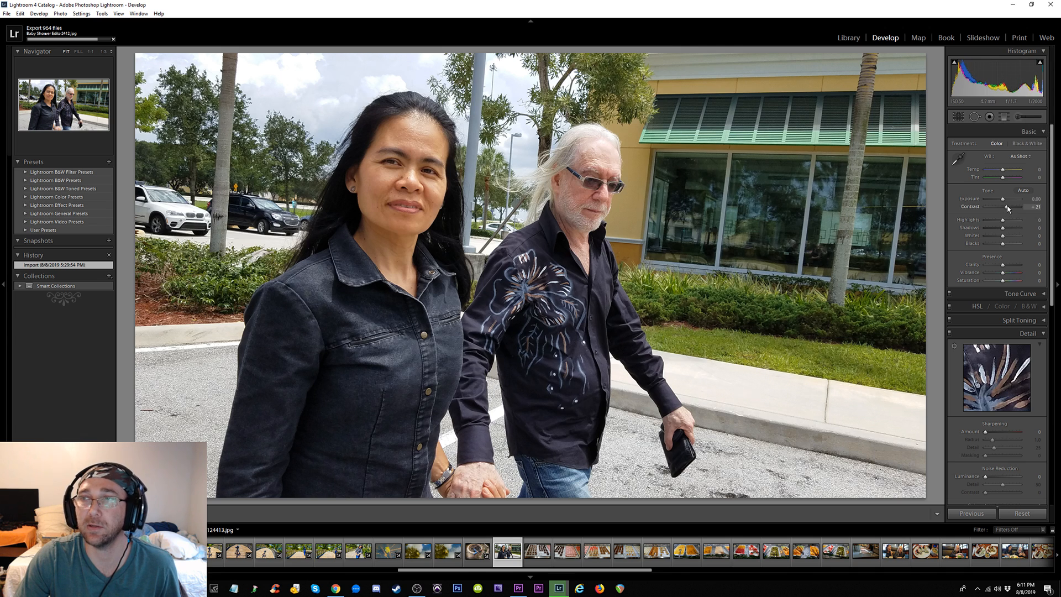
left_click_drag(1002, 265, 1007, 267)
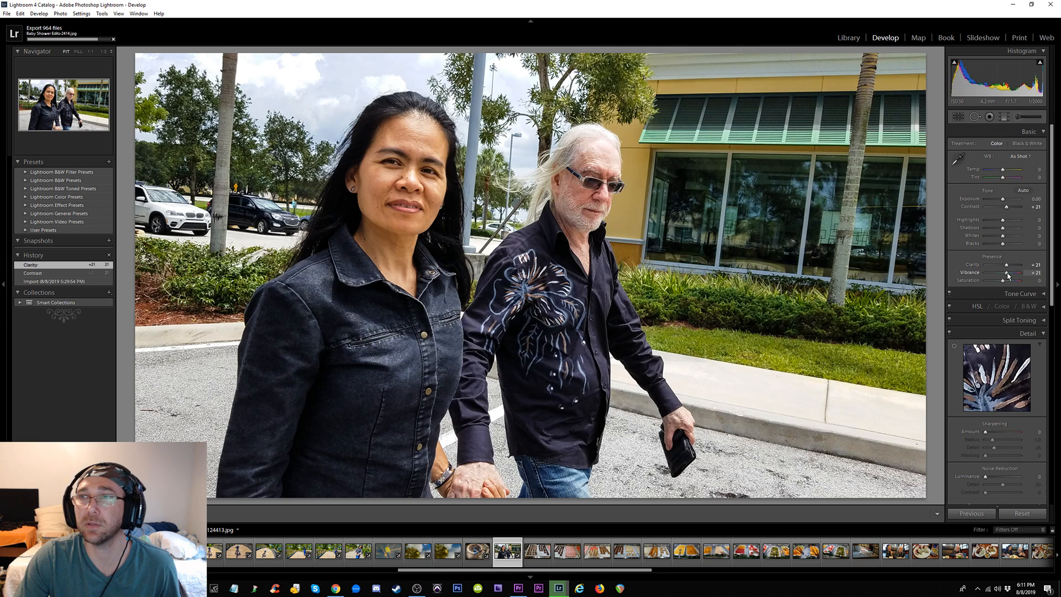
left_click_drag(1008, 275, 1008, 275)
left_click_drag(1002, 223, 968, 225)
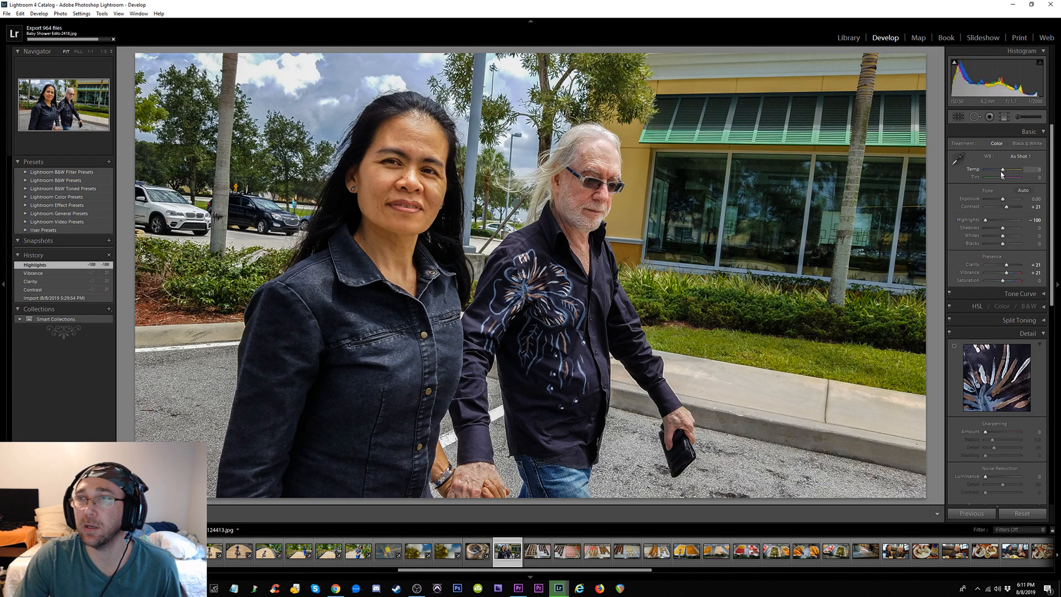
Set the couple photo's temperature to +10, and sample the store window with the White Balance Selector
left_click_drag(1004, 171, 1006, 173)
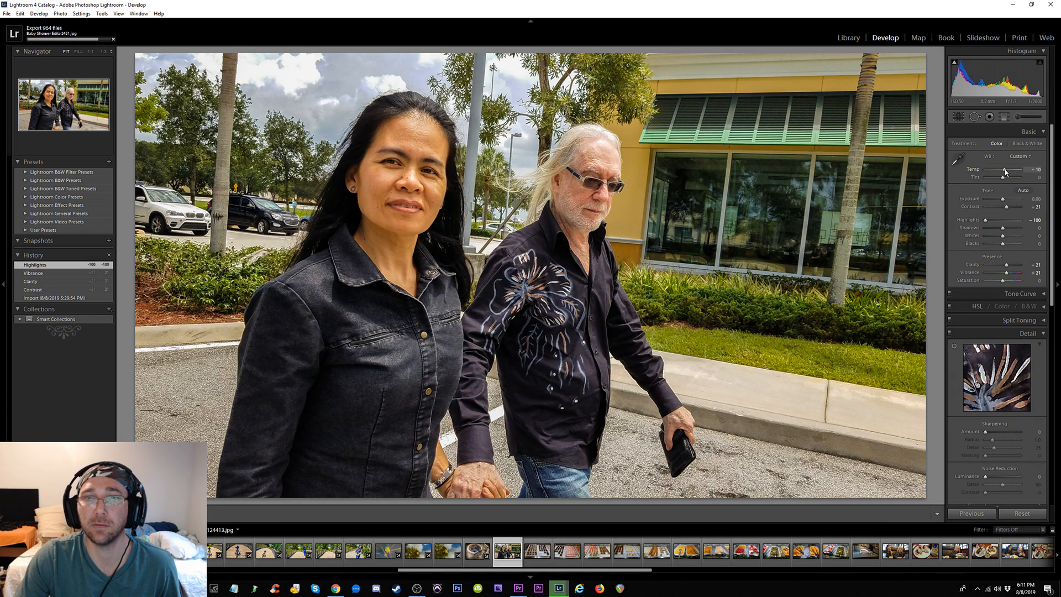
left_click(958, 160)
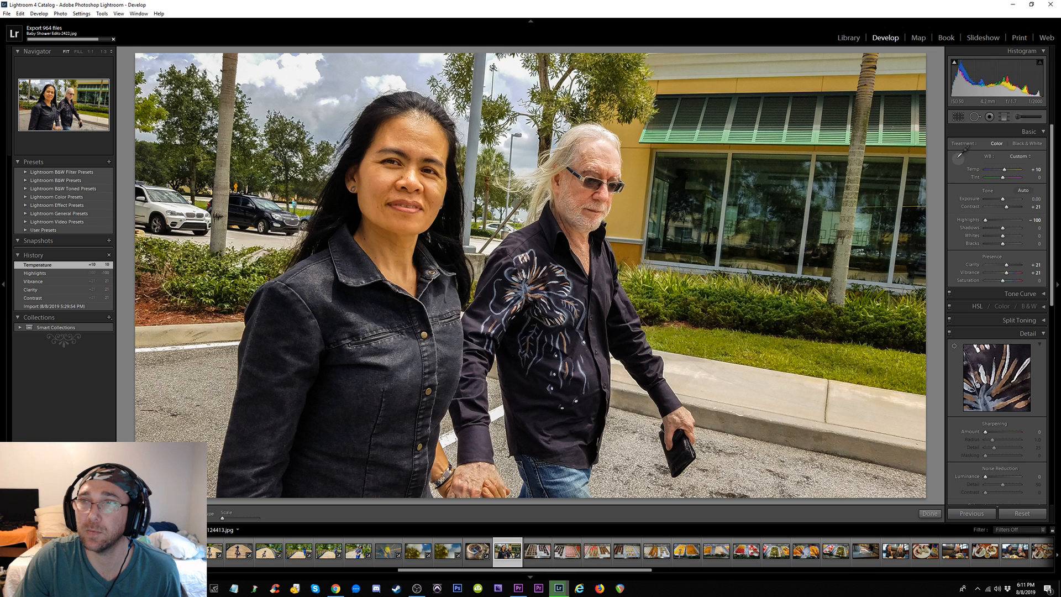
left_click(720, 239)
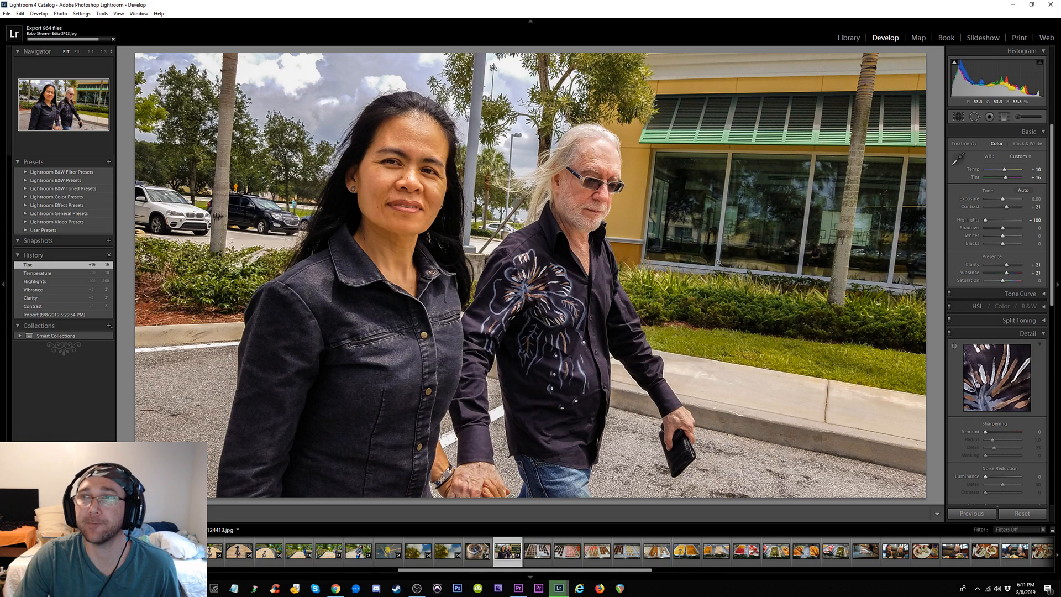
Raise the couple photo's exposure to +0.24
left_click(1053, 267)
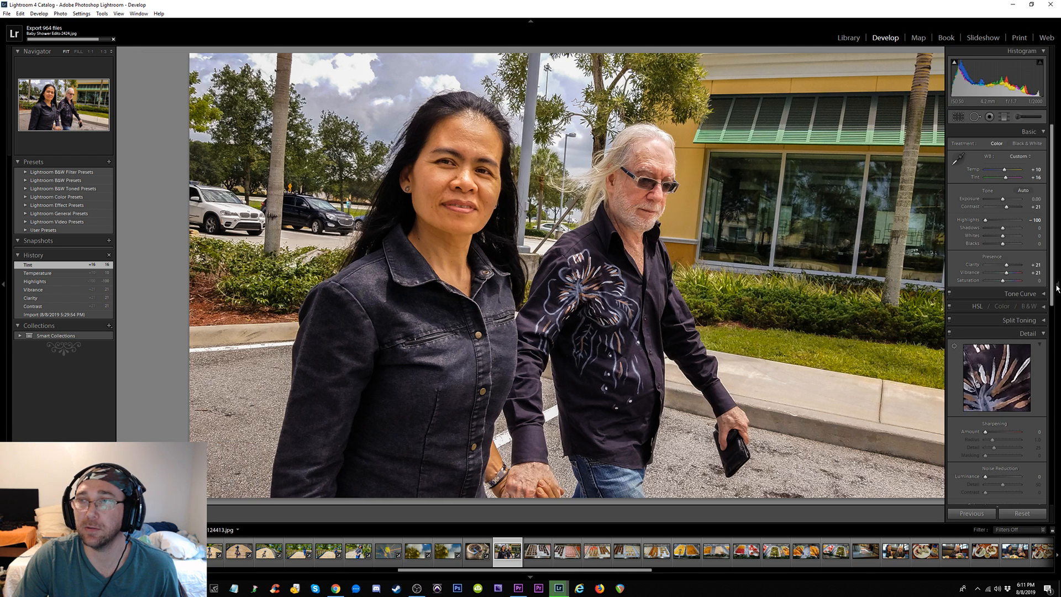
mouse_move(1057, 285)
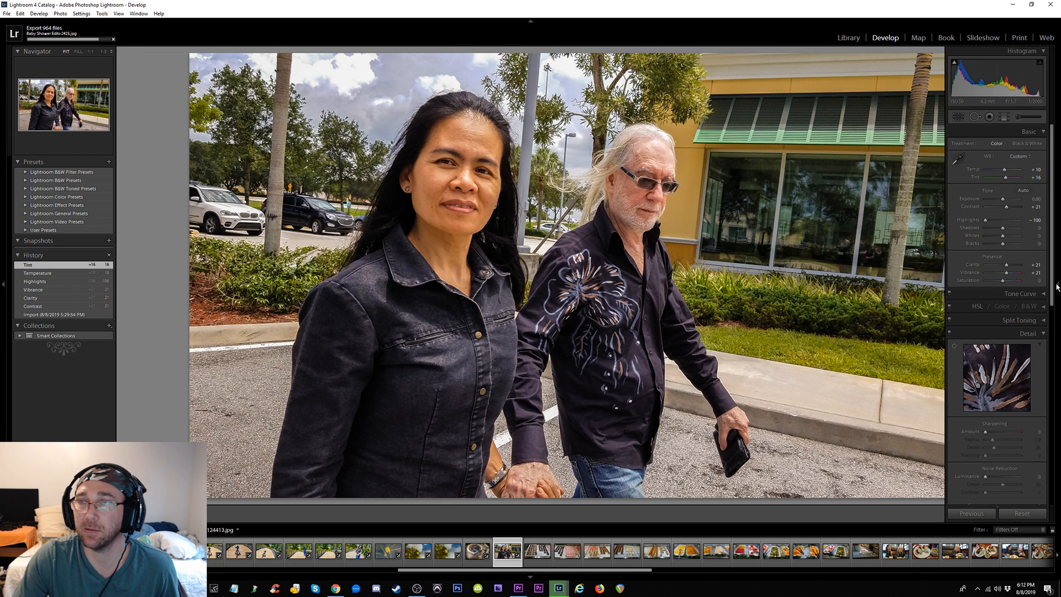
left_click(1058, 191)
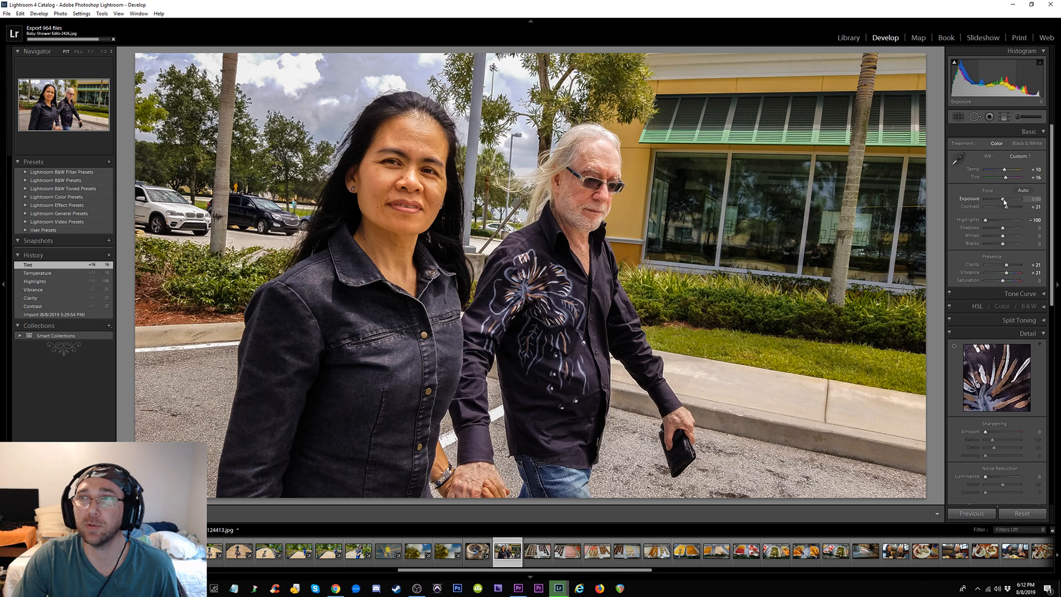
left_click_drag(1004, 203, 1006, 203)
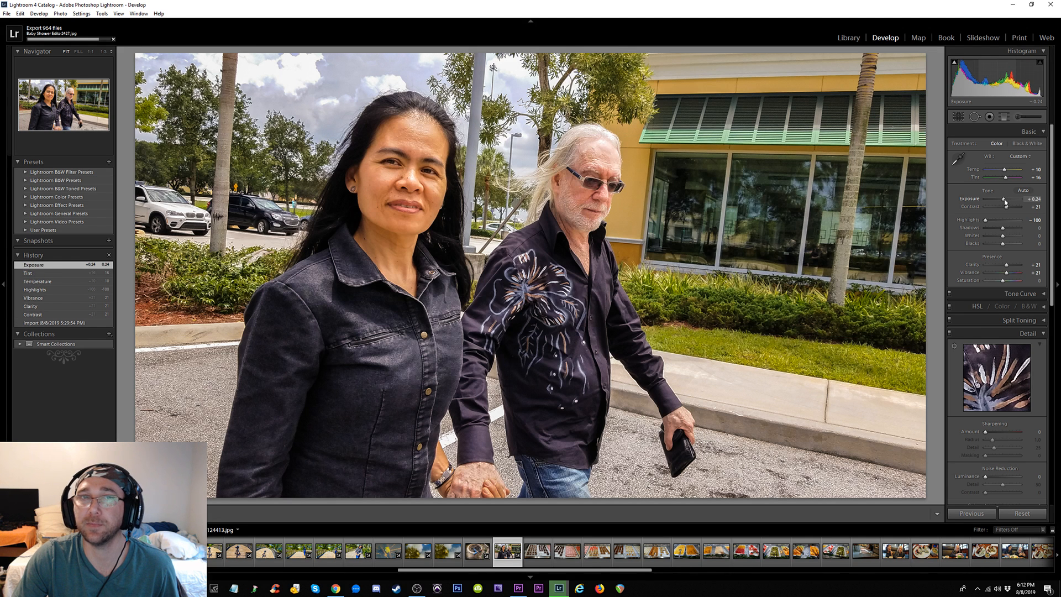
Set the couple photo's sharpening amount to 61 and its masking to 29
left_click_drag(1056, 288, 1056, 358)
double_click(998, 284)
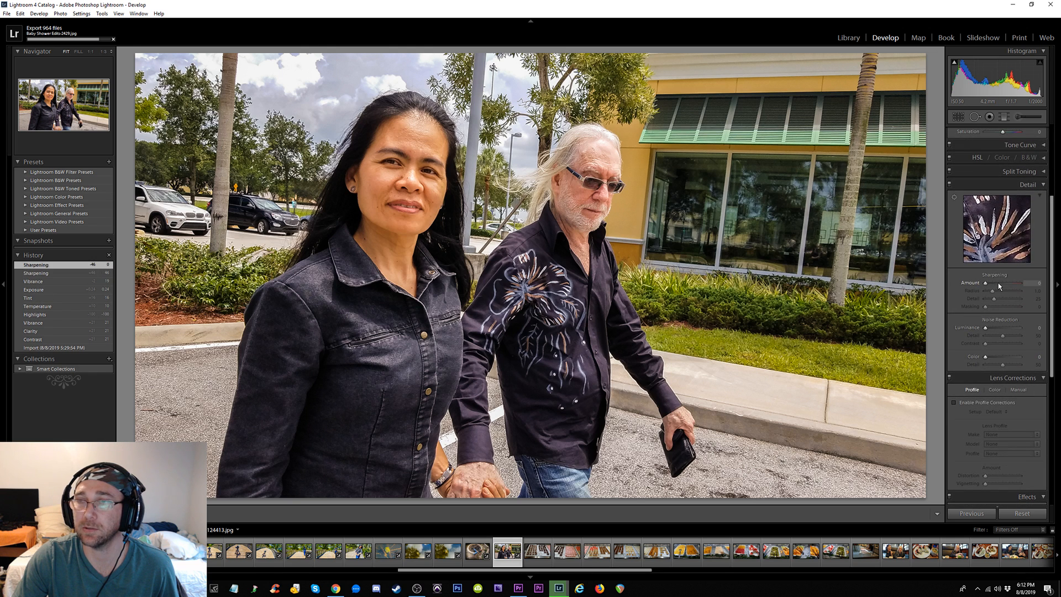
left_click(1000, 284)
left_click_drag(992, 309, 997, 308)
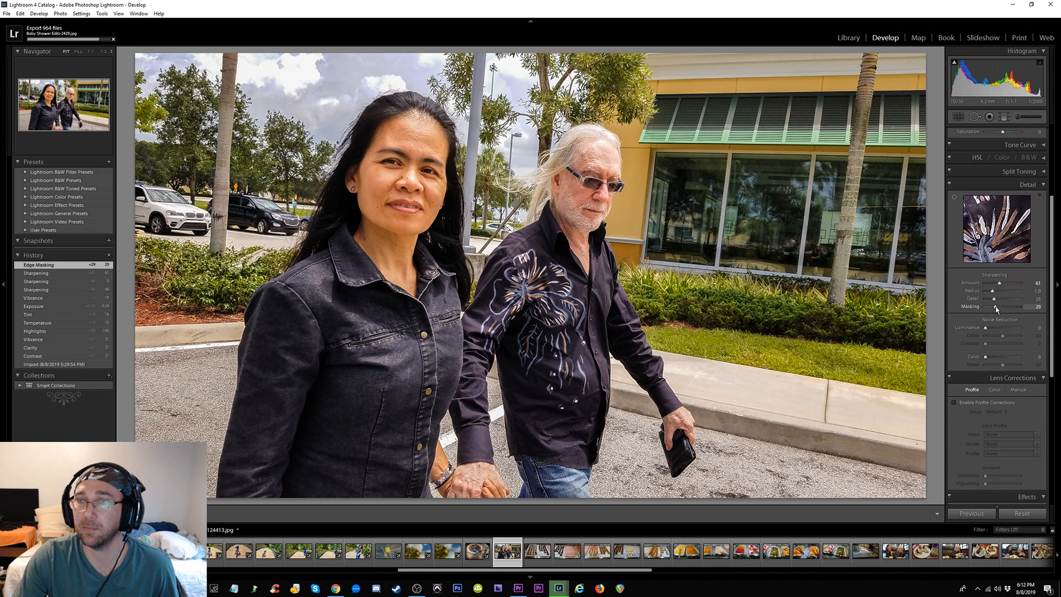
Set the couple photo's luminance noise reduction to 14
left_click(993, 329)
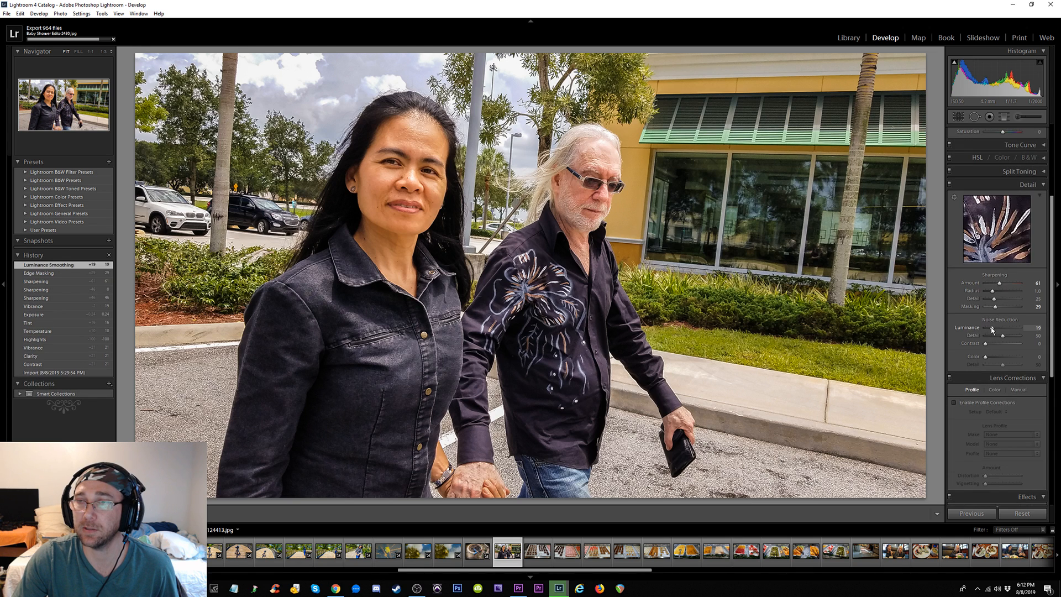
double_click(993, 329)
left_click_drag(989, 330, 993, 330)
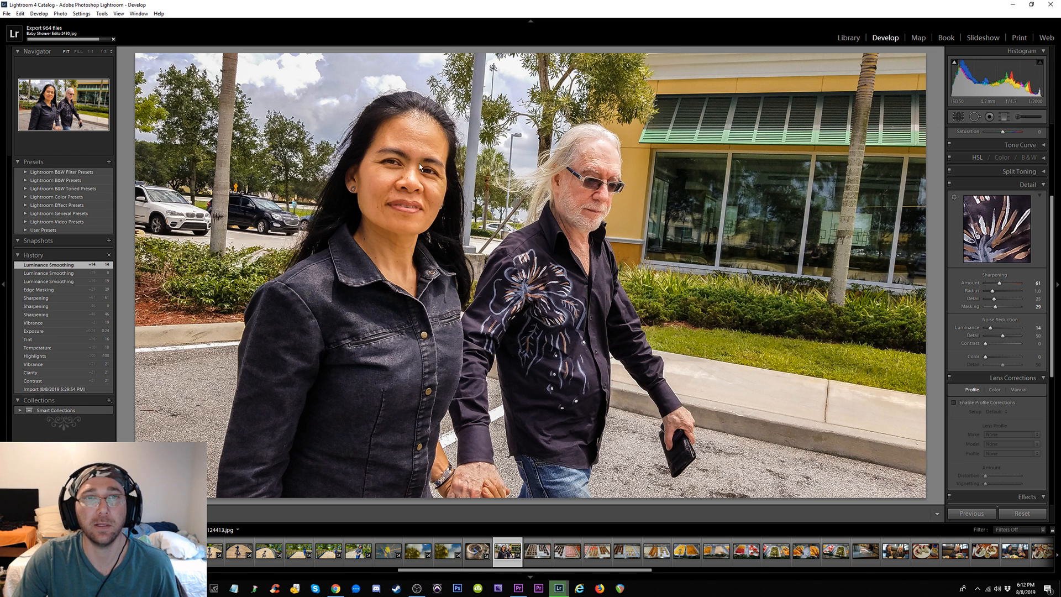
Compare the couple photo's before and after versions side by side, up close and zoomed out, and return to the single view
key("y")
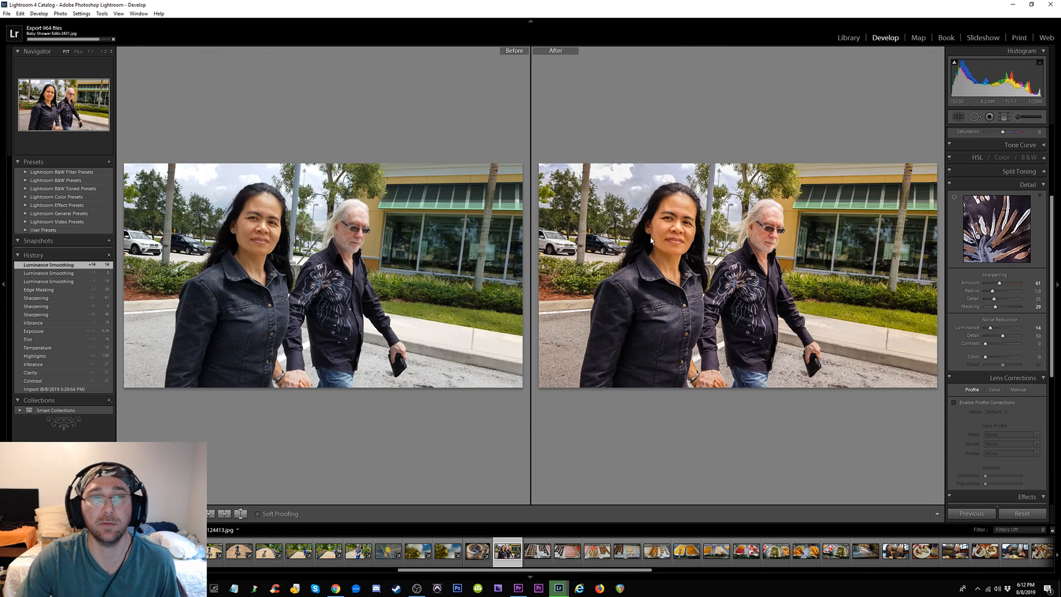
left_click(710, 235)
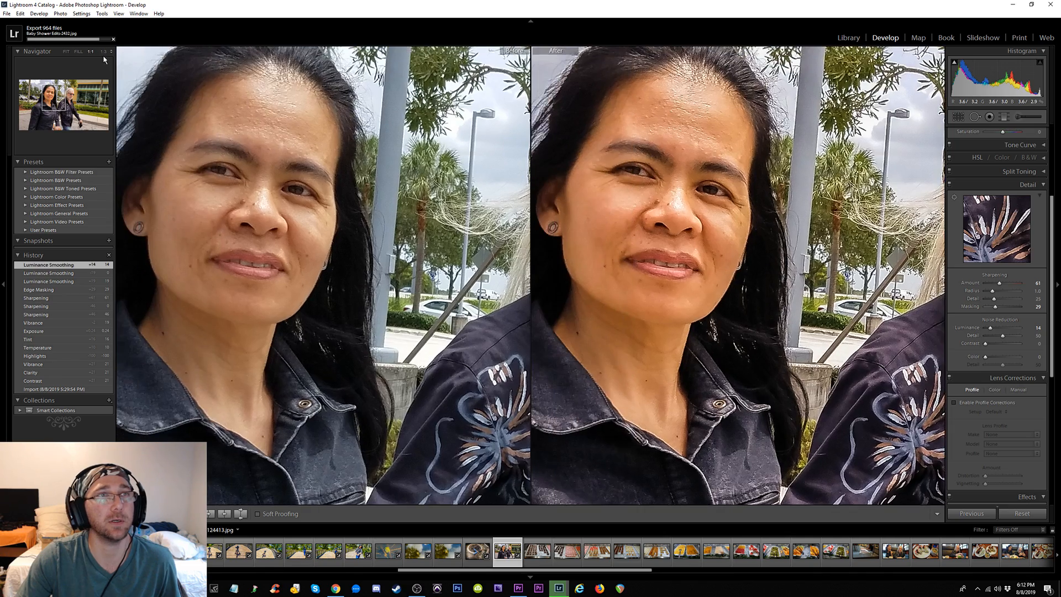
left_click(104, 52)
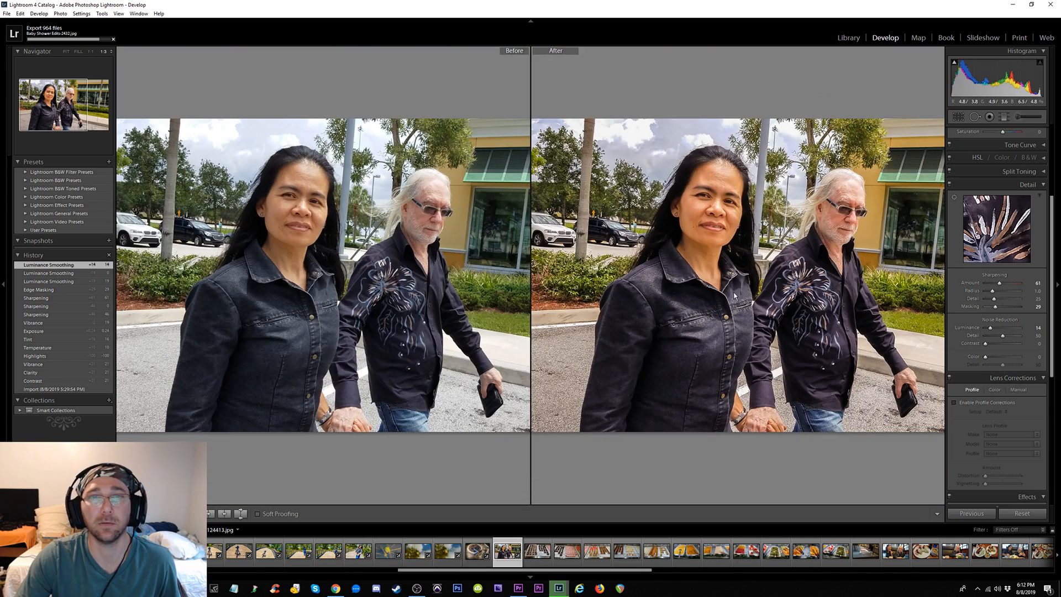
left_click_drag(752, 300, 699, 301)
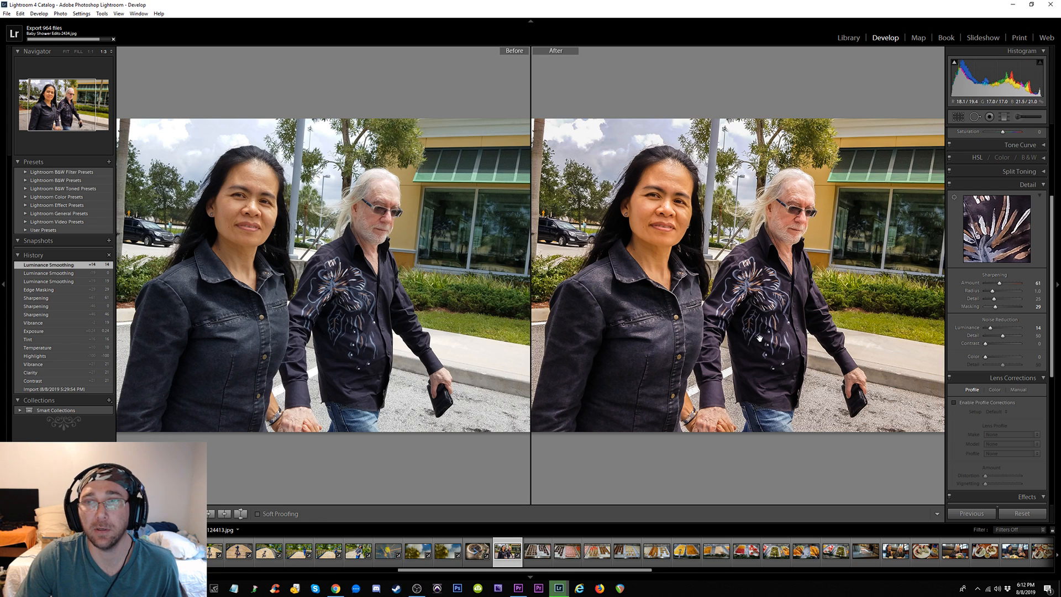
left_click_drag(760, 339, 771, 332)
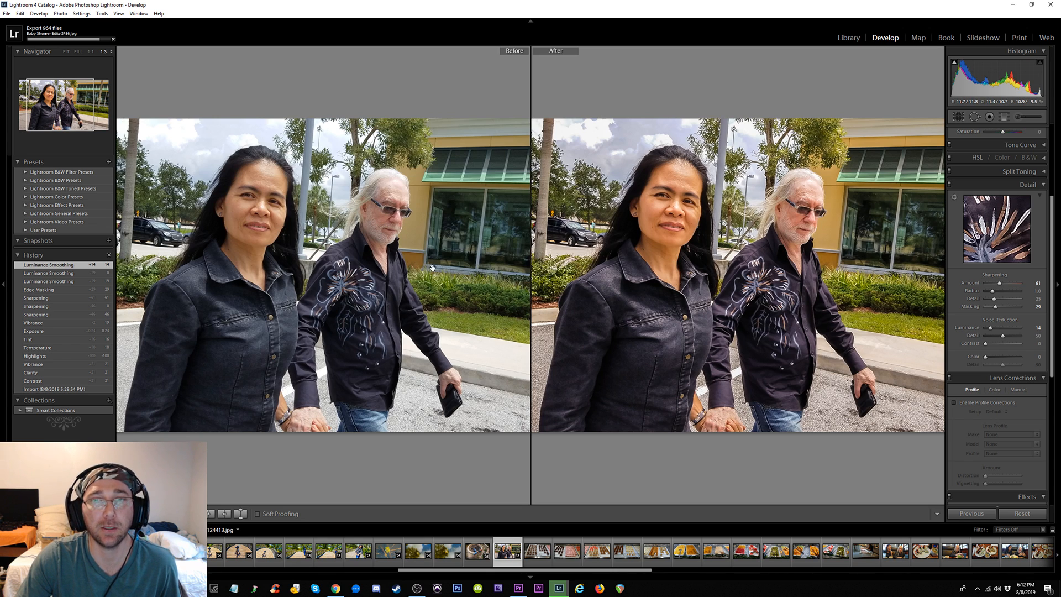
key("t")
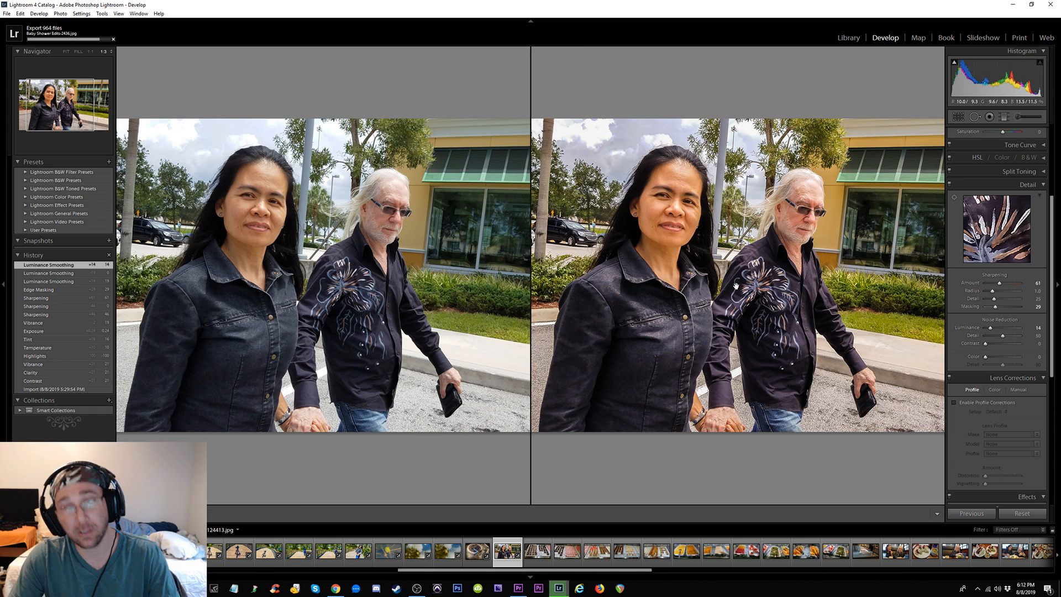
key("y")
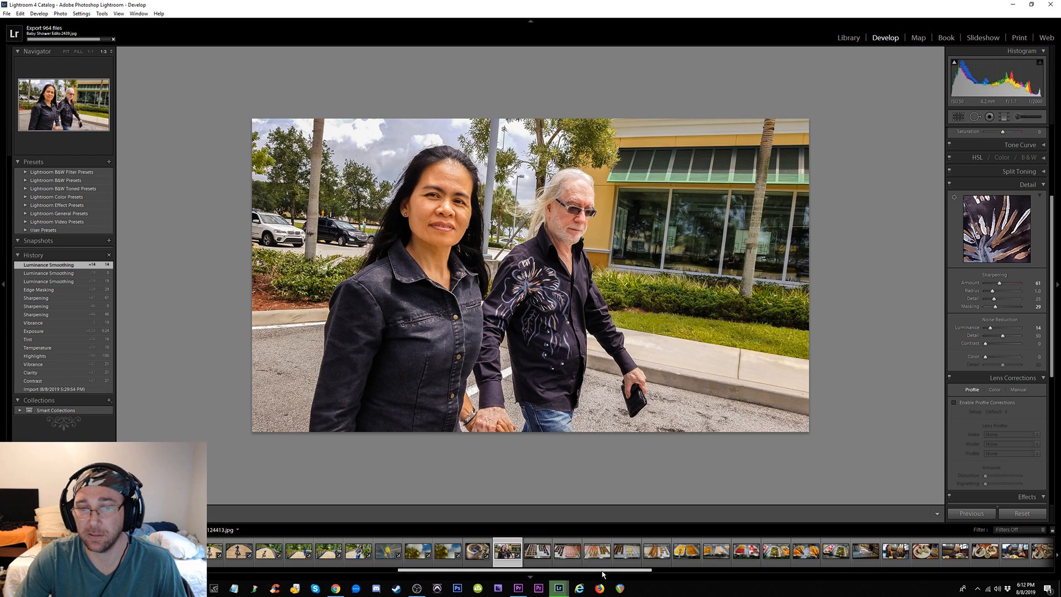
Select the couple photo together with the photos following it, and synchronize its develop settings across the selection
left_click_drag(603, 575, 547, 572)
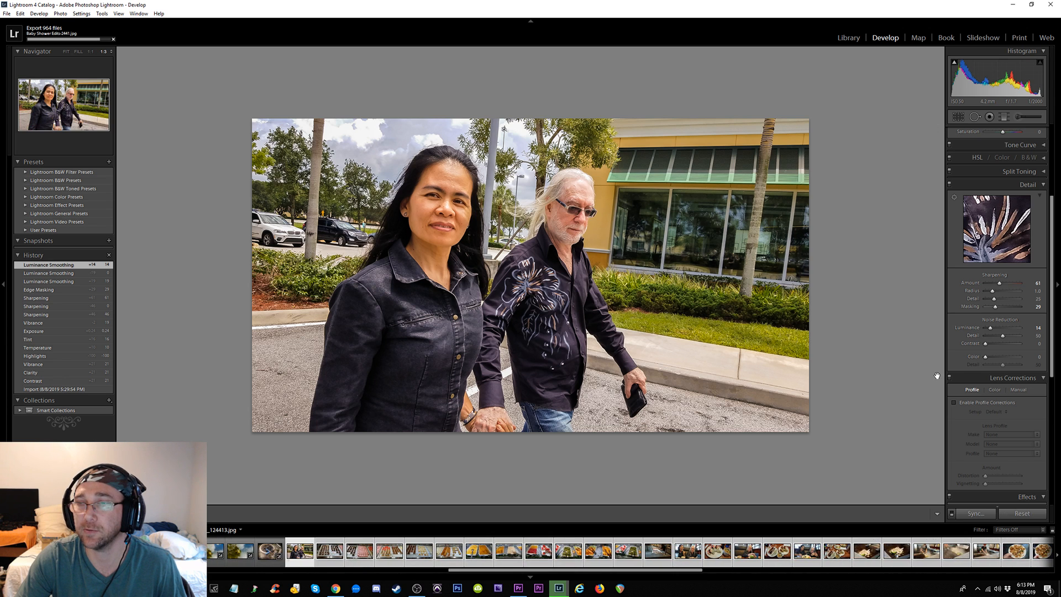
left_click(974, 514)
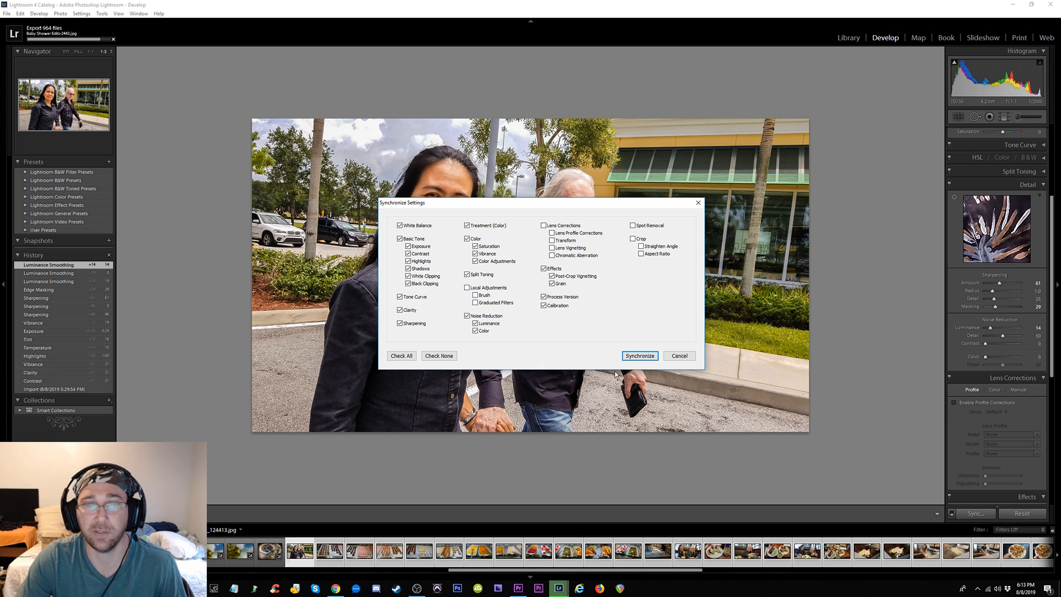
left_click(641, 357)
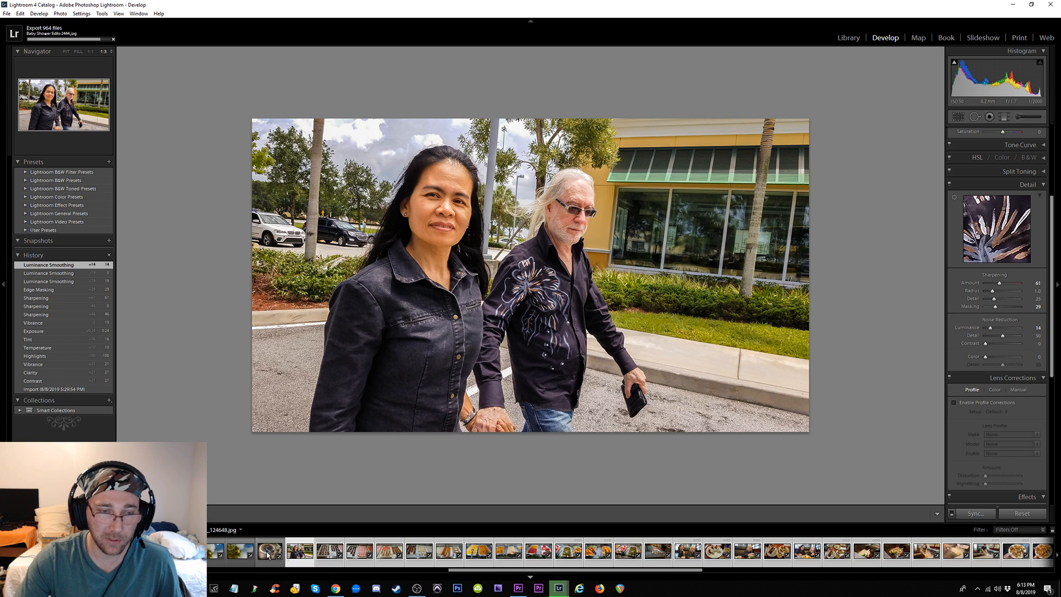
Open the brownie tray photo, set its exposure to +1.55, and turn on the highlight and shadow clipping warnings
left_click(269, 557)
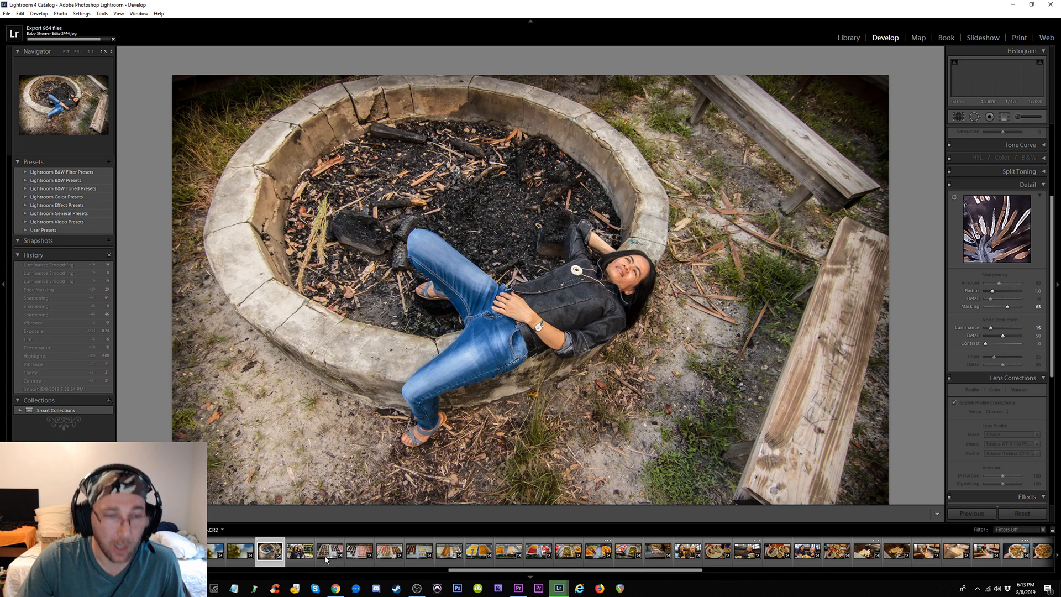
key("Right")
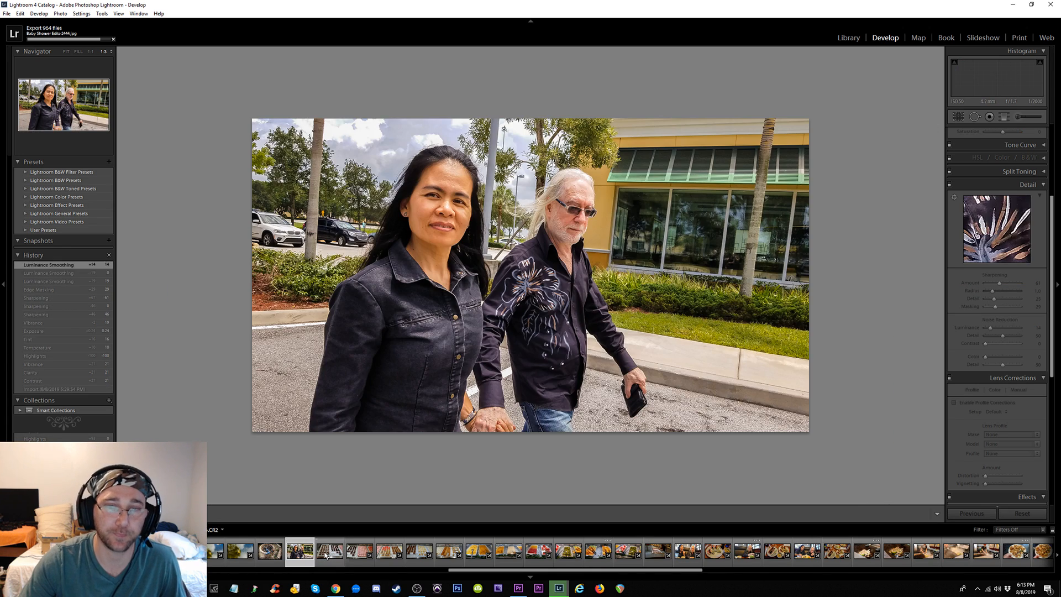
left_click(326, 556)
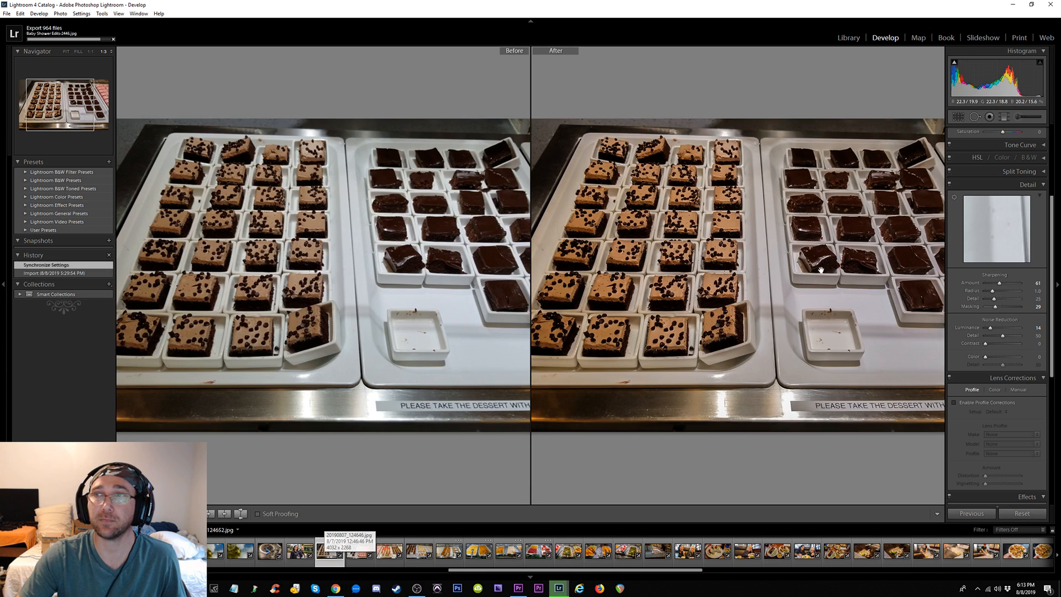
left_click_drag(1052, 217, 1053, 145)
left_click_drag(1006, 203, 1010, 201)
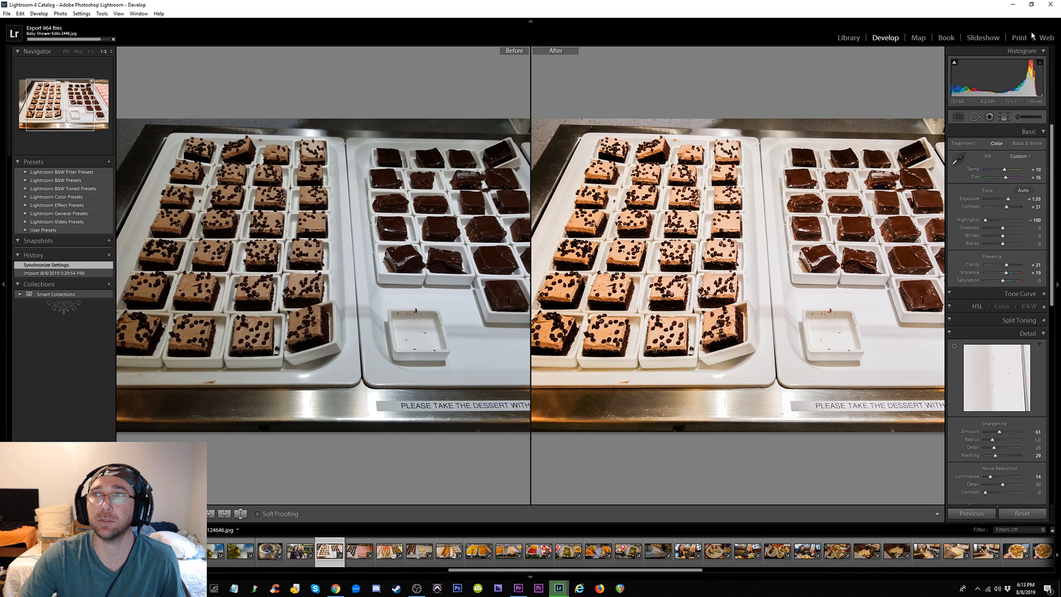
left_click(1040, 62)
left_click(955, 63)
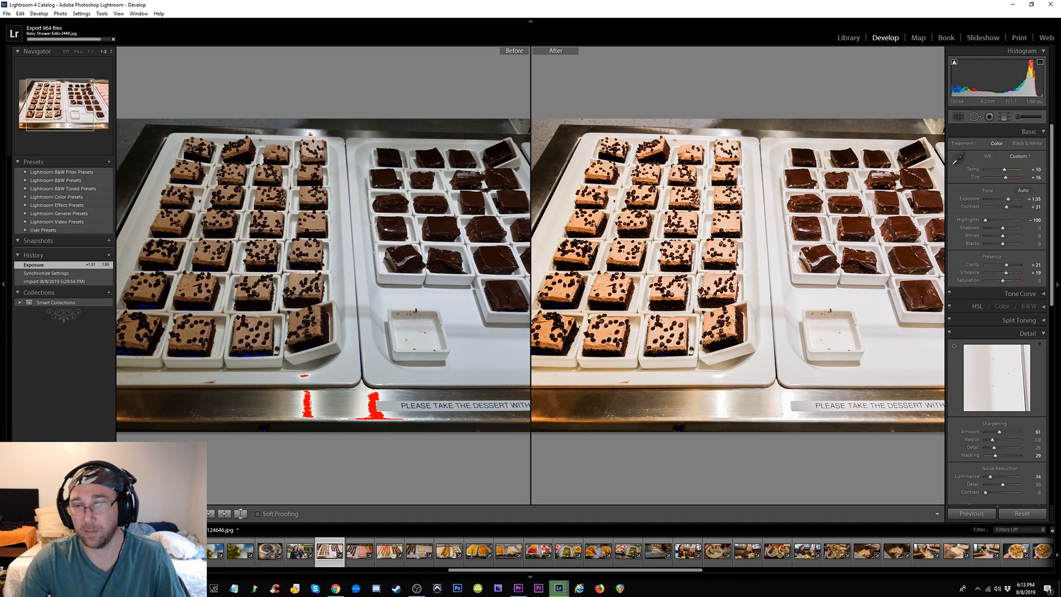
Extend the selection from the brownie tray photo through the indoor dining photos, and synchronize its develop settings across them
left_click_drag(660, 574, 735, 582)
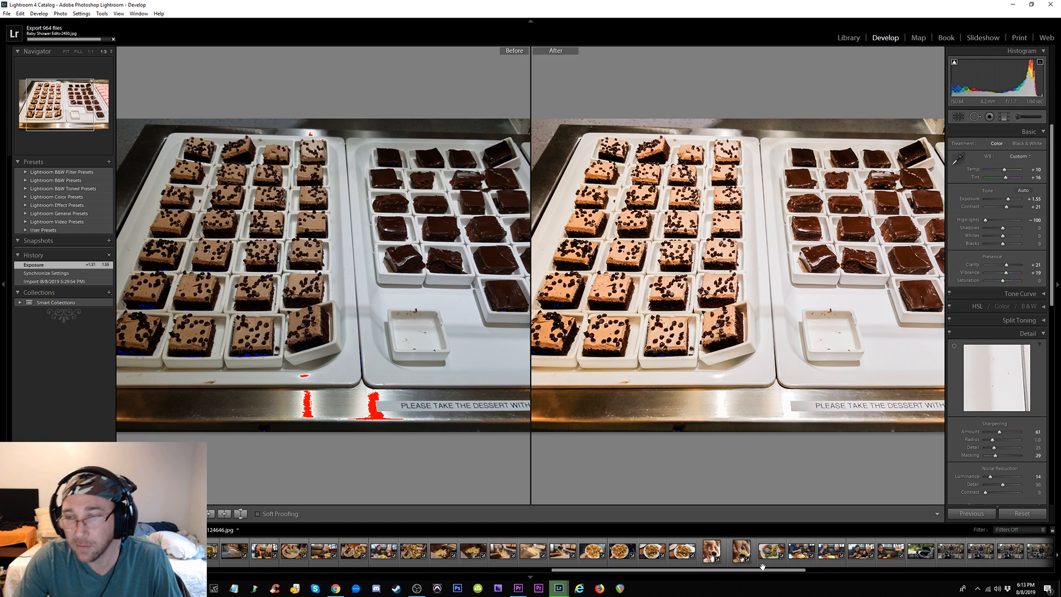
left_click(893, 555, "shift")
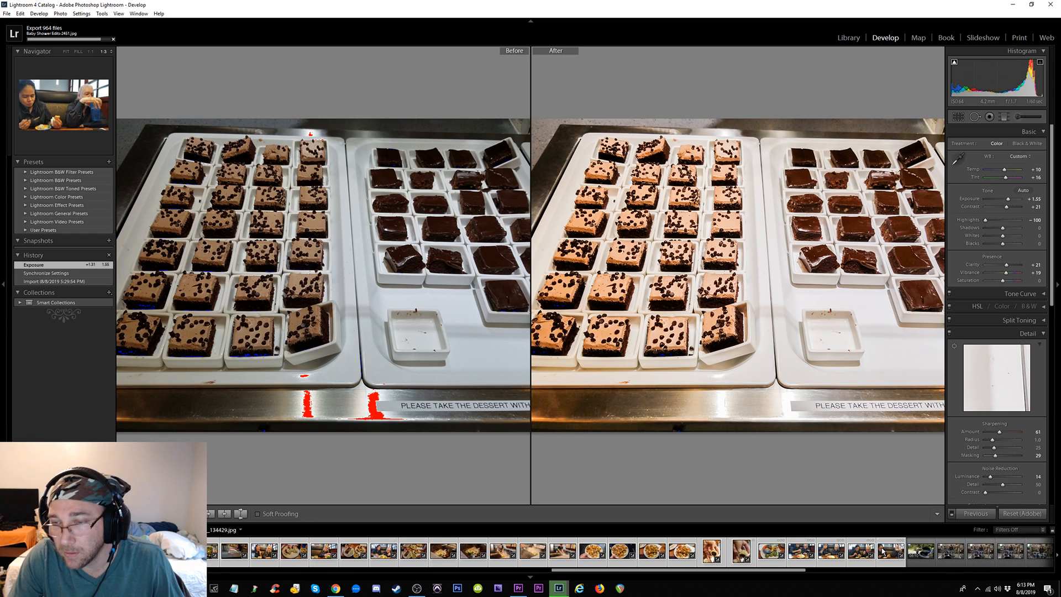
left_click_drag(757, 572, 669, 572)
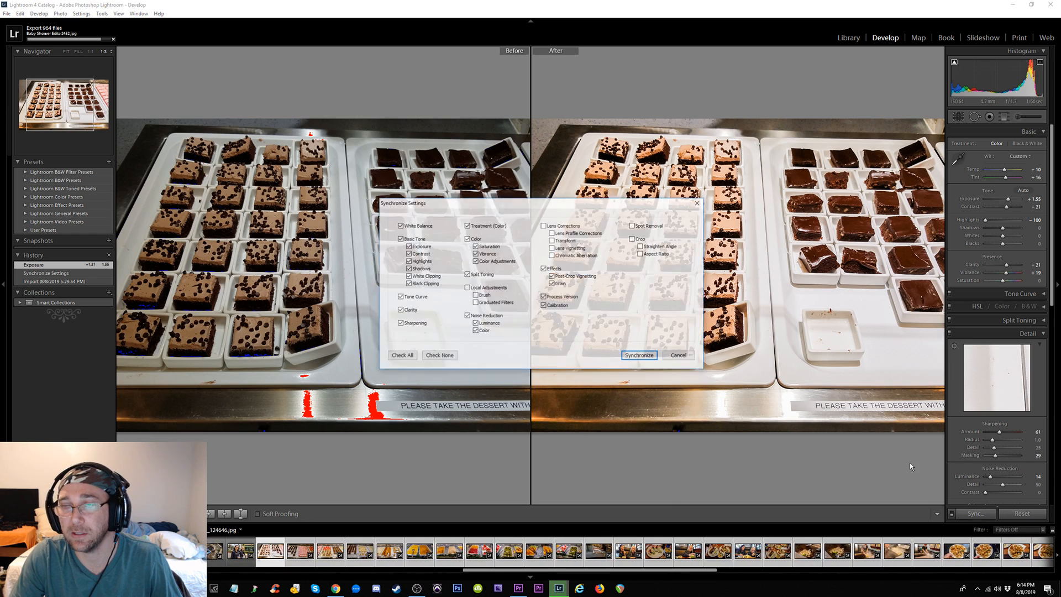
left_click(637, 357)
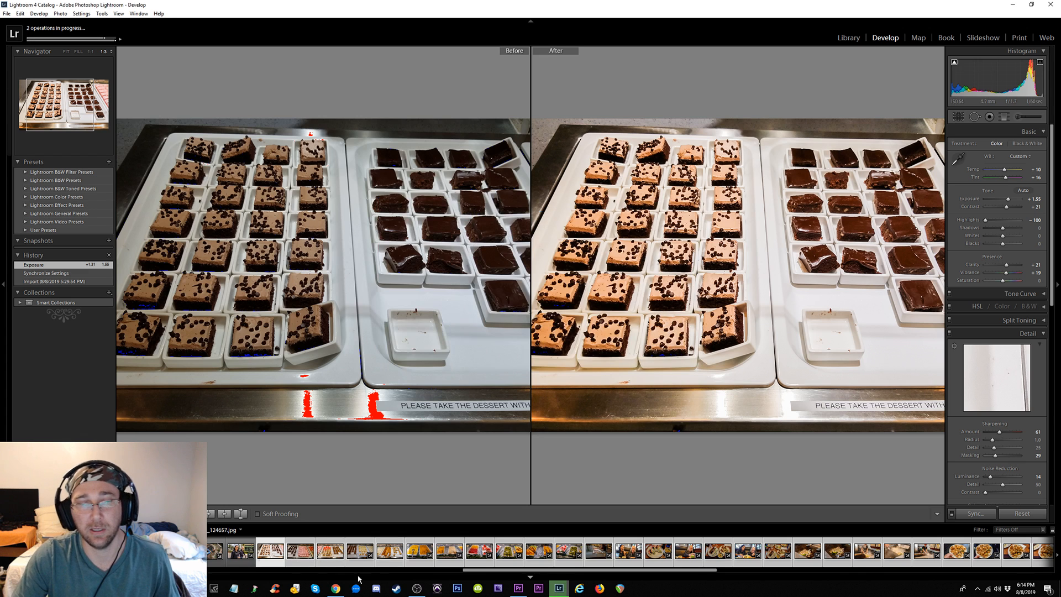
Examine the before and after versions of the couple photo and the synchronized dessert tray photos
left_click(242, 553)
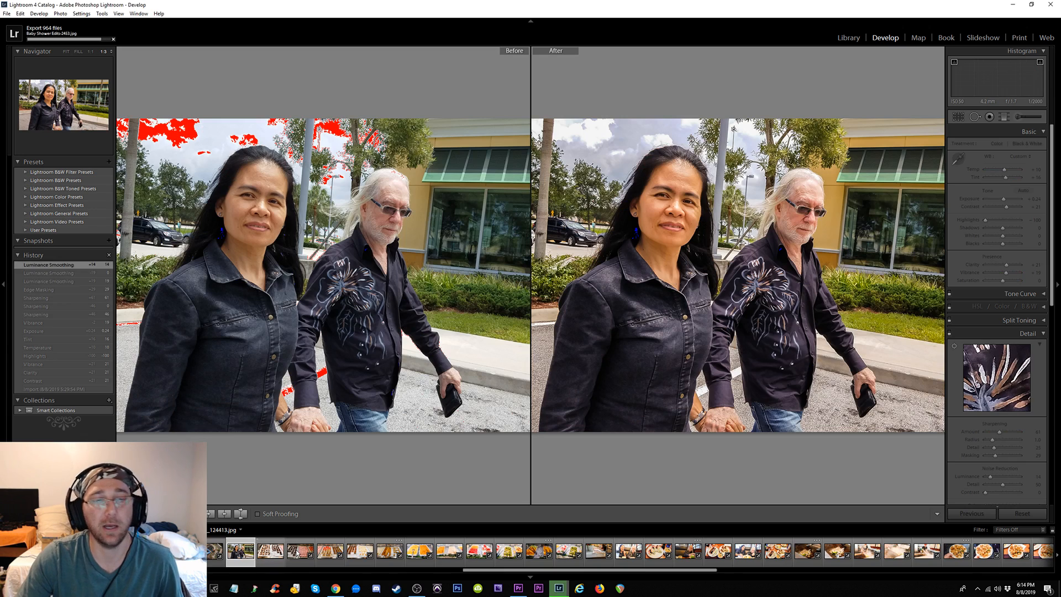
key("Right")
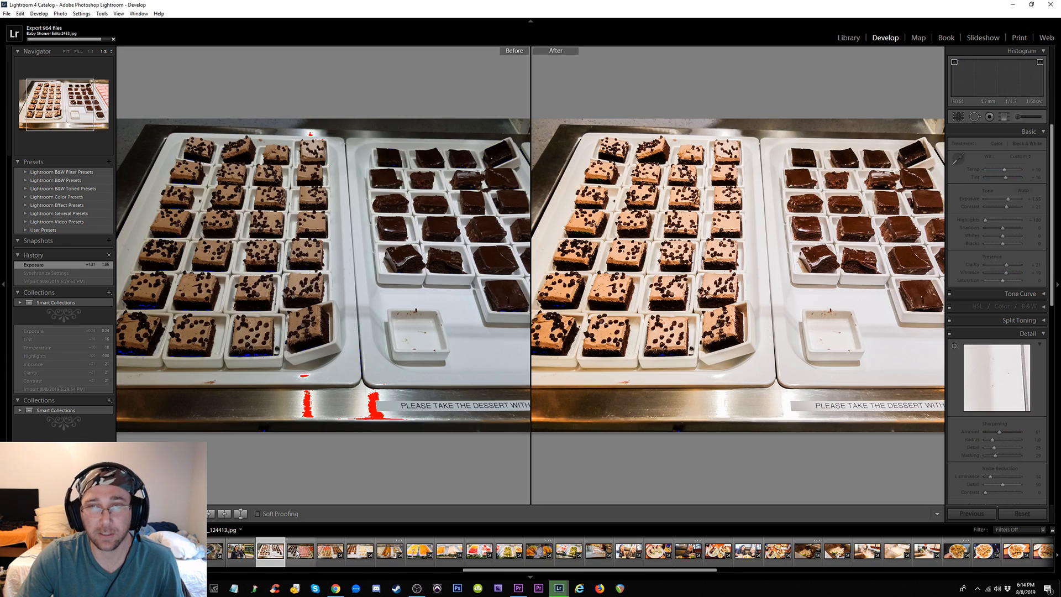
left_click(309, 561)
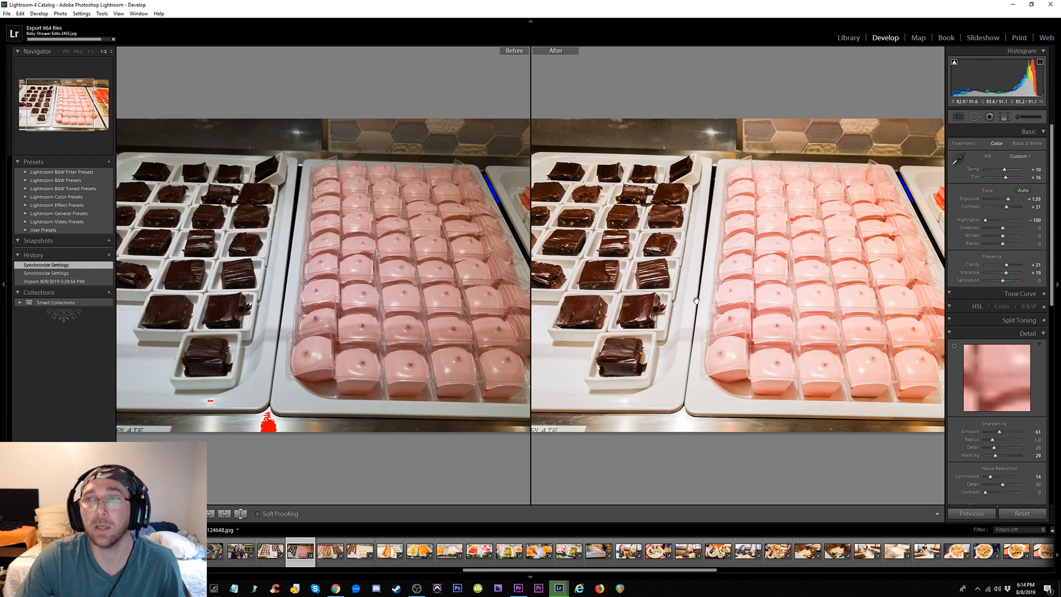
mouse_move(335, 263)
left_mouse_down()
mouse_move(450, 277)
mouse_move(395, 293)
mouse_move(342, 276)
left_mouse_up()
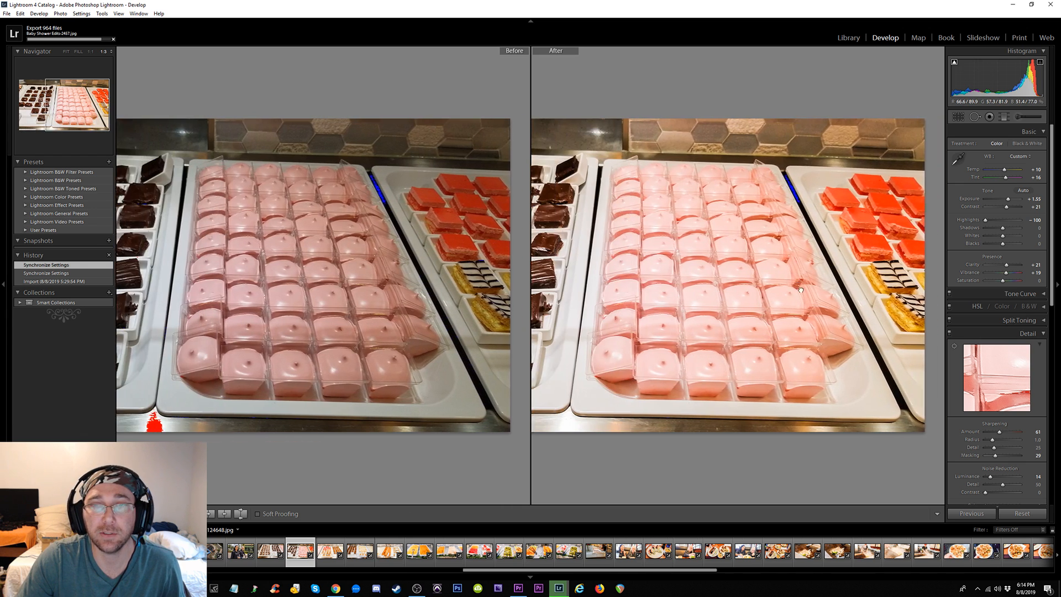
left_click_drag(801, 291, 769, 303)
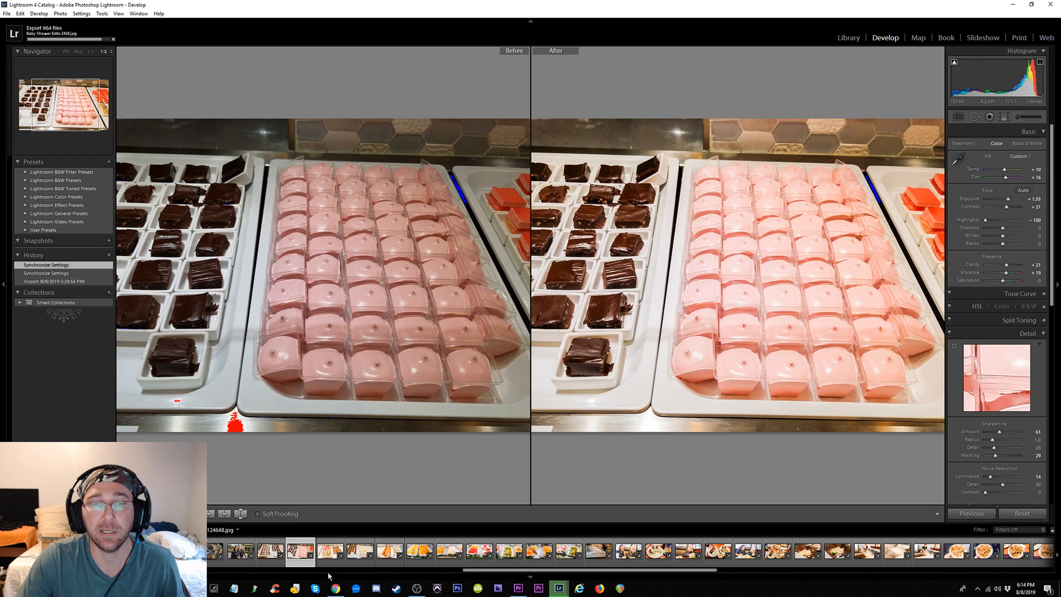
left_click(329, 553)
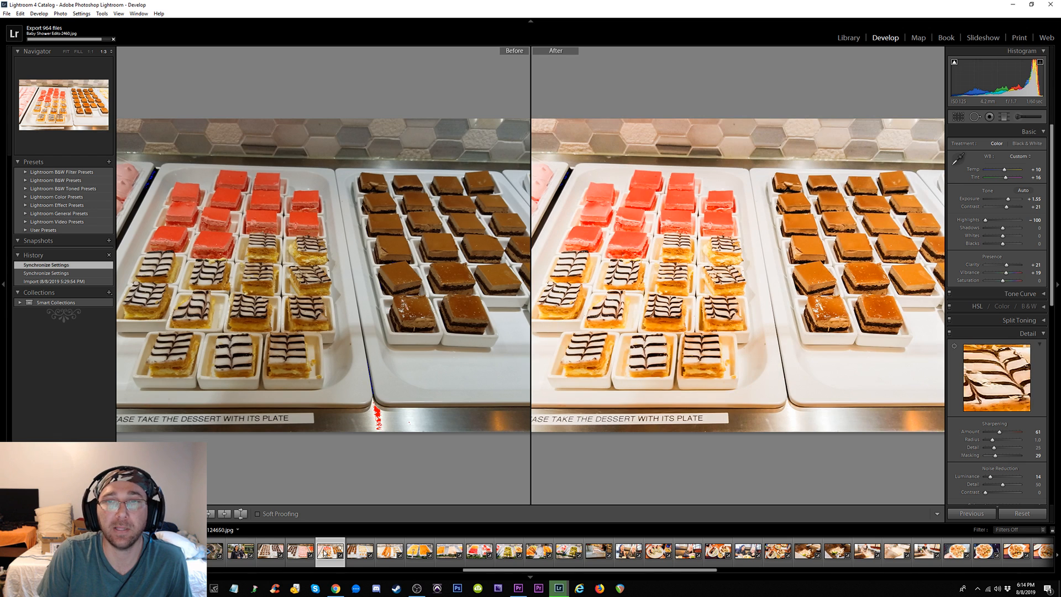
Set clarity to +100 on the cake roll tray photo and to +60 on the striped pastry tray photo
key("Right")
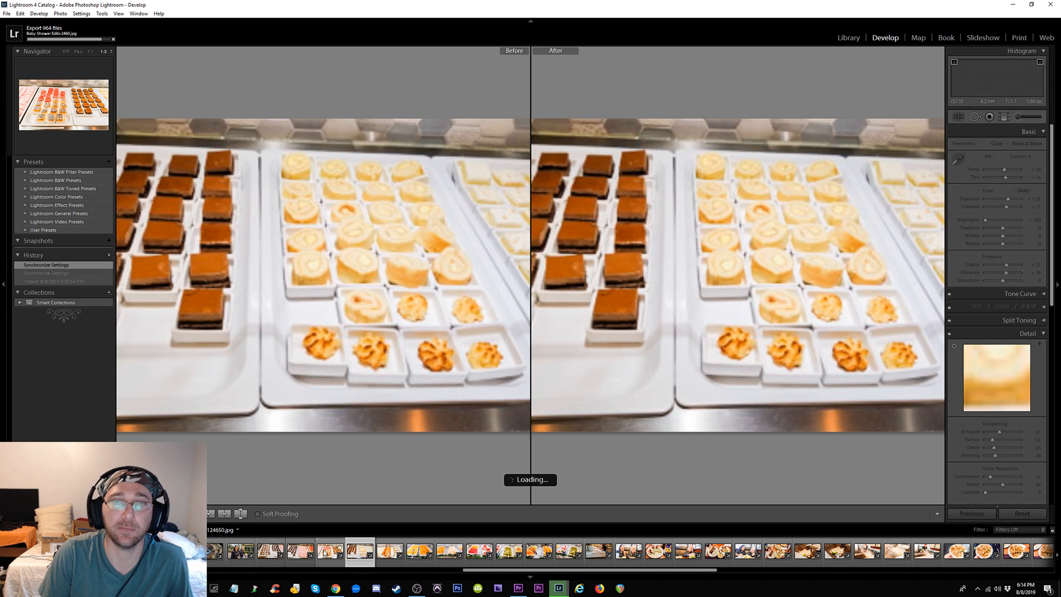
scroll(325, 553, "up", 4)
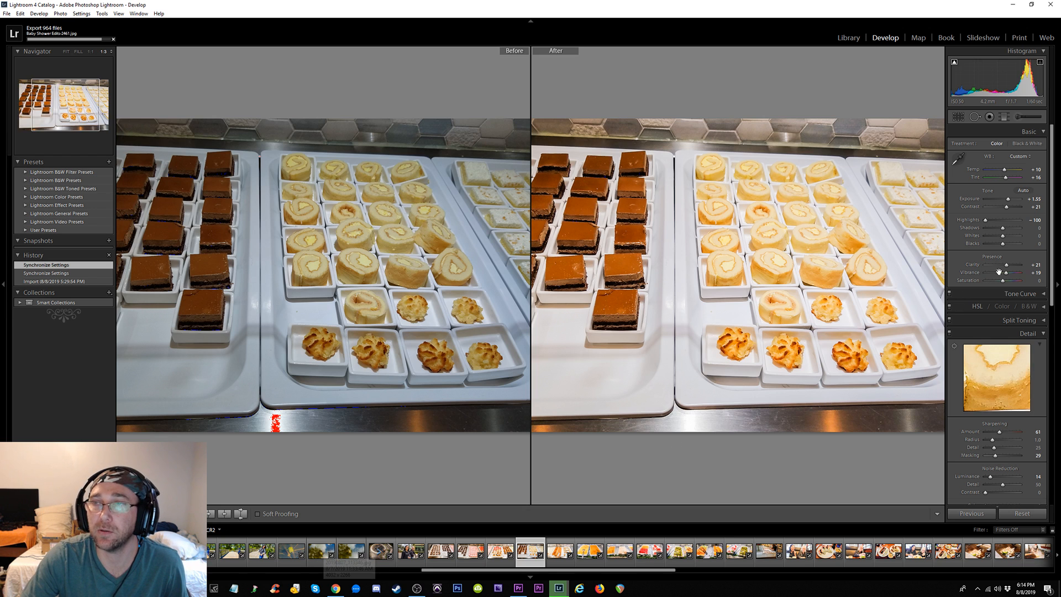
left_click_drag(1007, 265, 1021, 266)
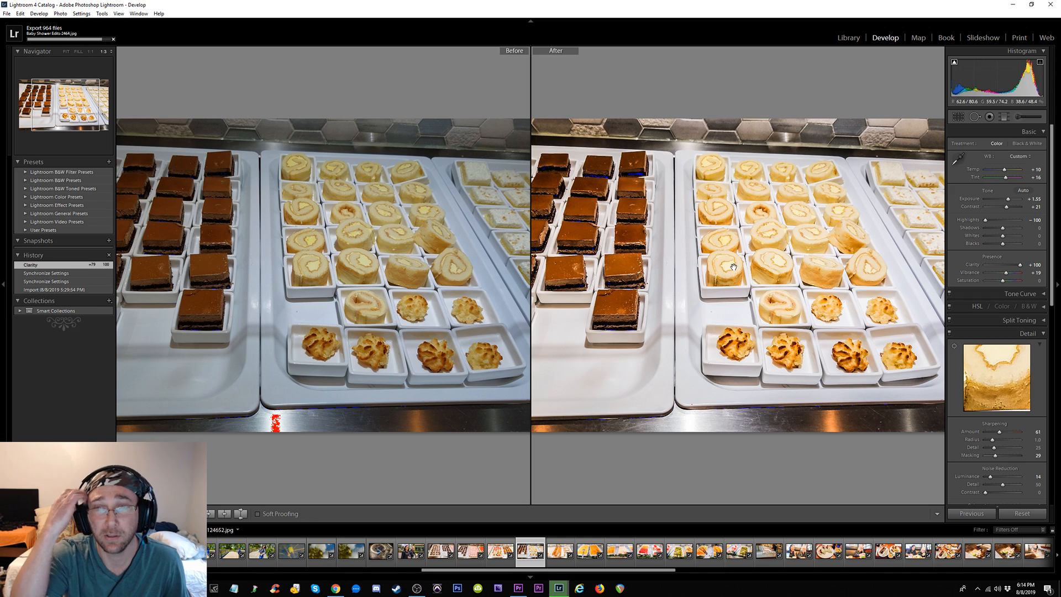
key("Left")
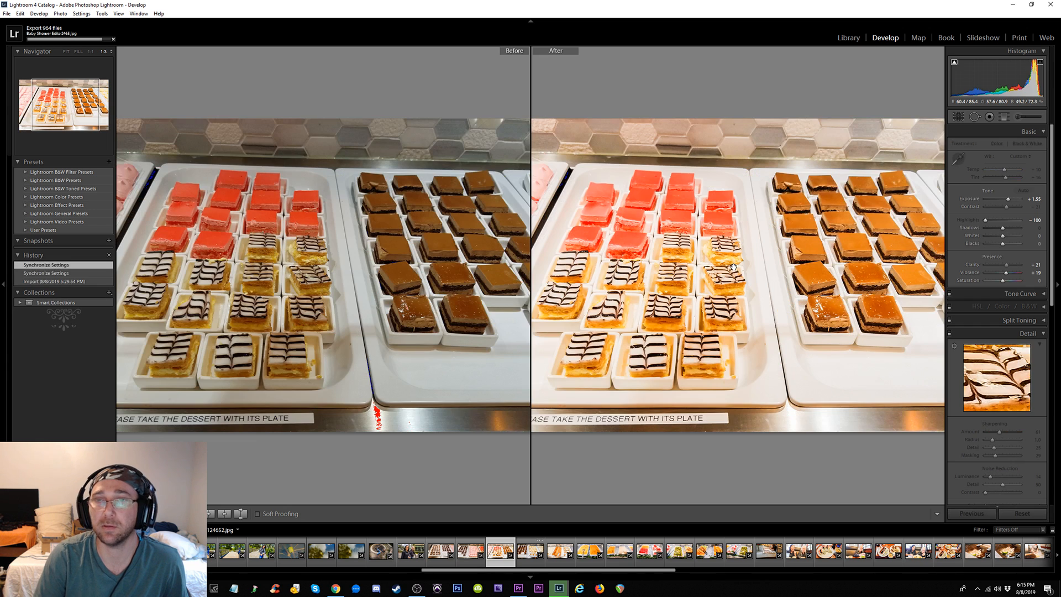
left_click(1014, 267)
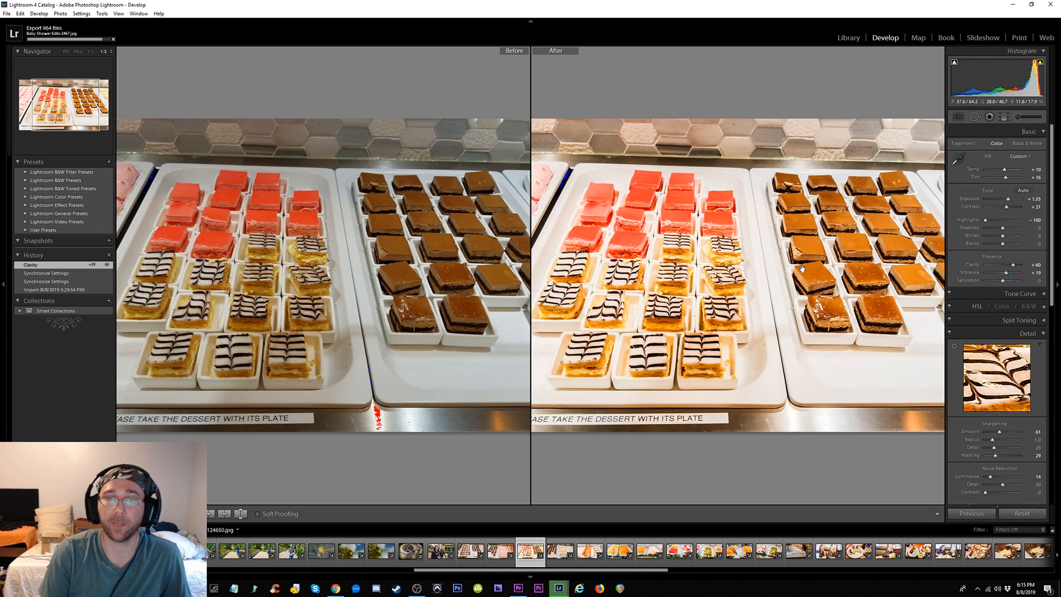
Set clarity to +100 on the photo of the long baked pastries and custard cups
key("Right")
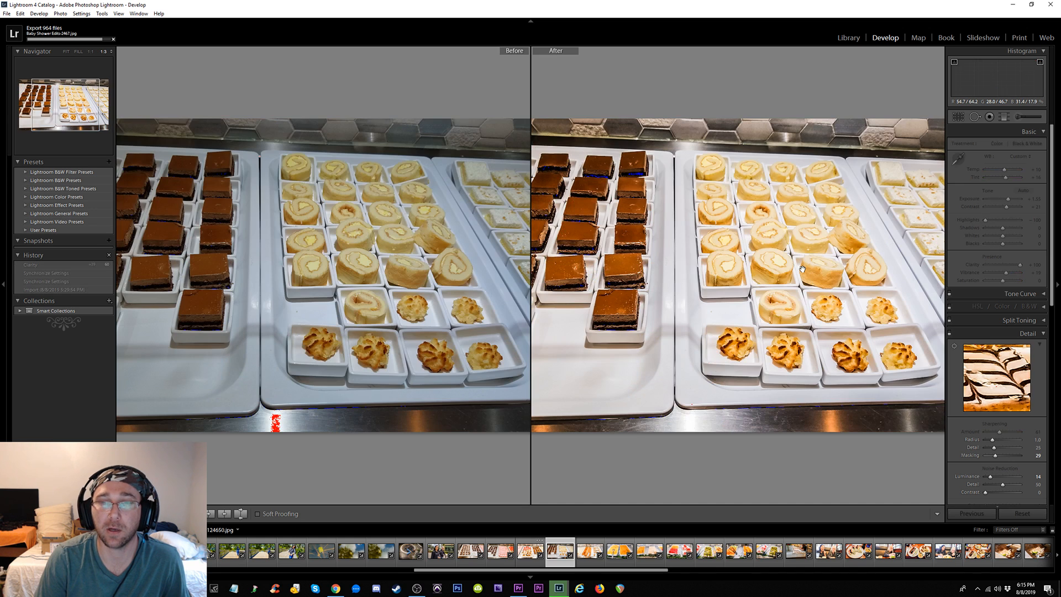
key("Right")
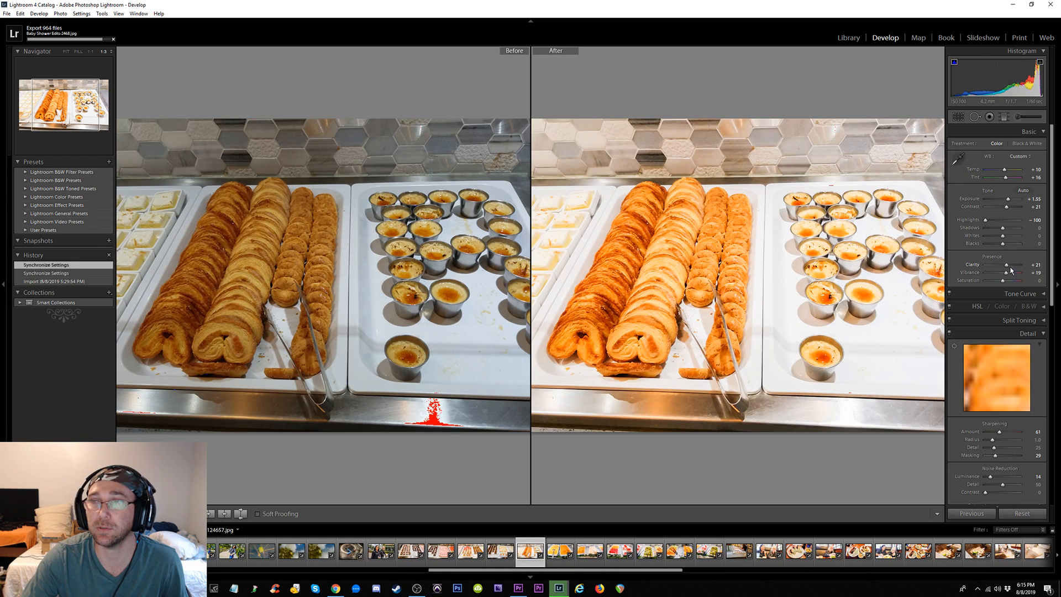
left_click_drag(1006, 265, 1022, 265)
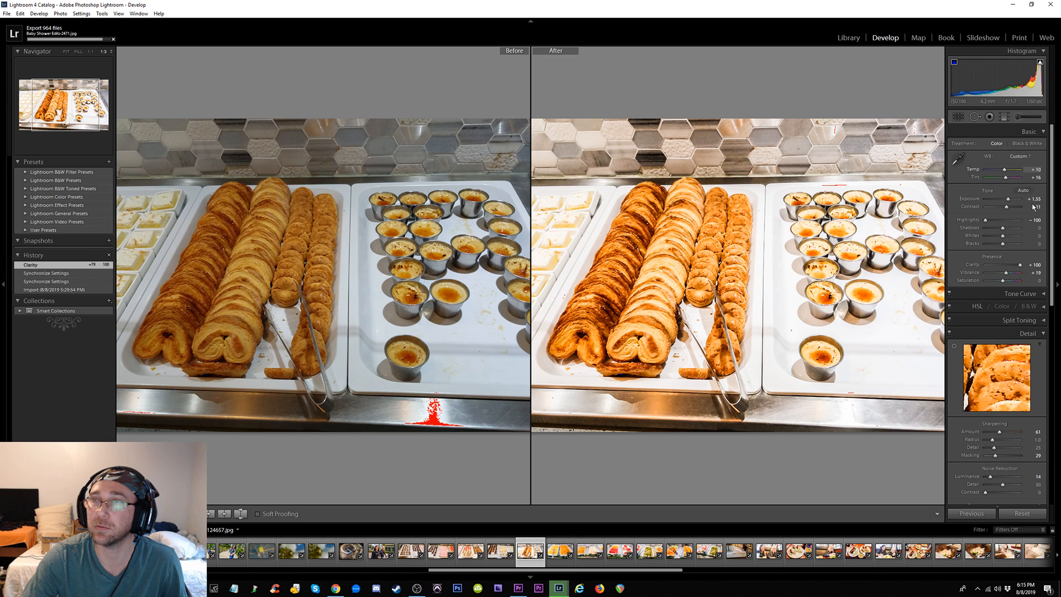
Set exposure to +0.48 on the long baked pastries photo and clarity to +100 on the photo of the yellow and orange fruit dishes
double_click(1008, 200)
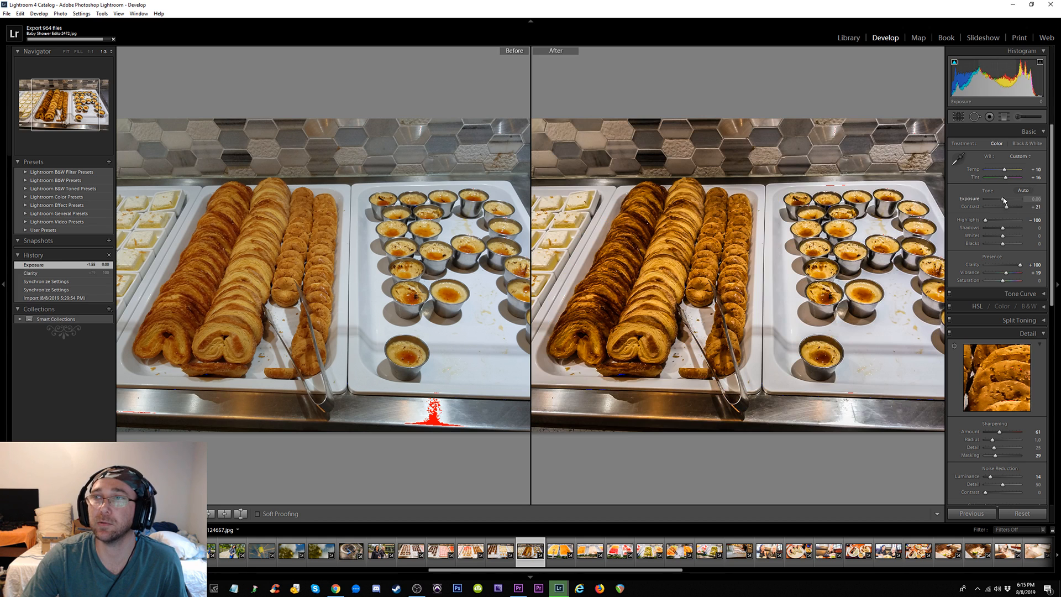
left_click_drag(1005, 200, 1006, 200)
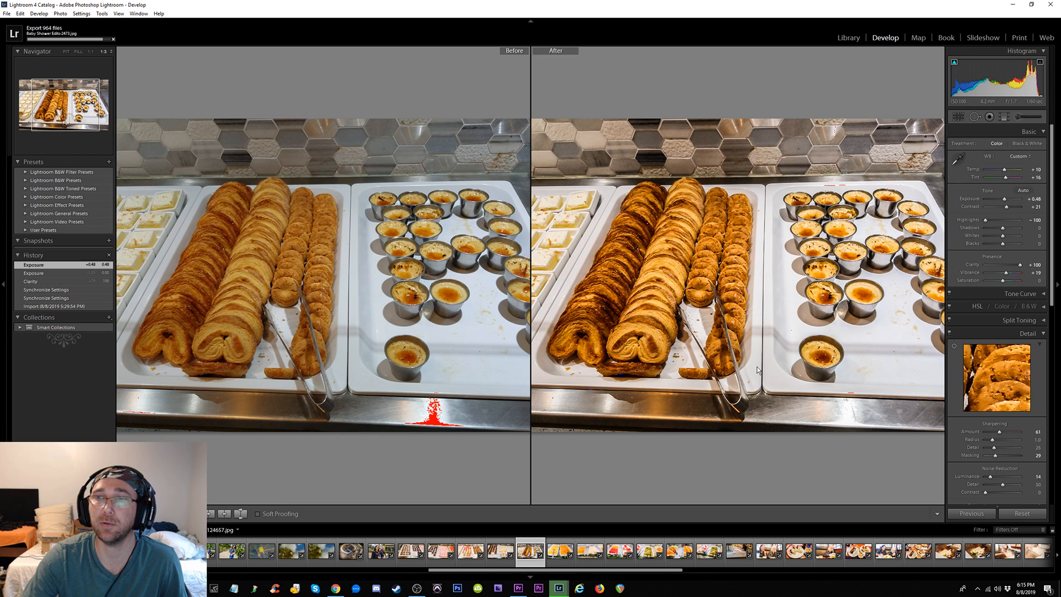
left_click(559, 551)
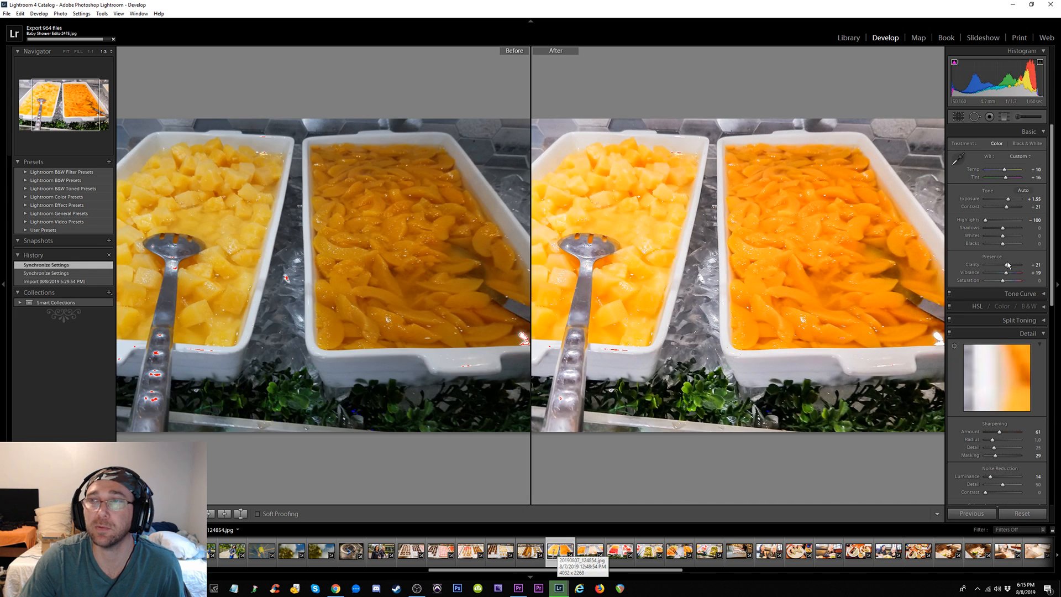
left_click_drag(1006, 265, 1037, 268)
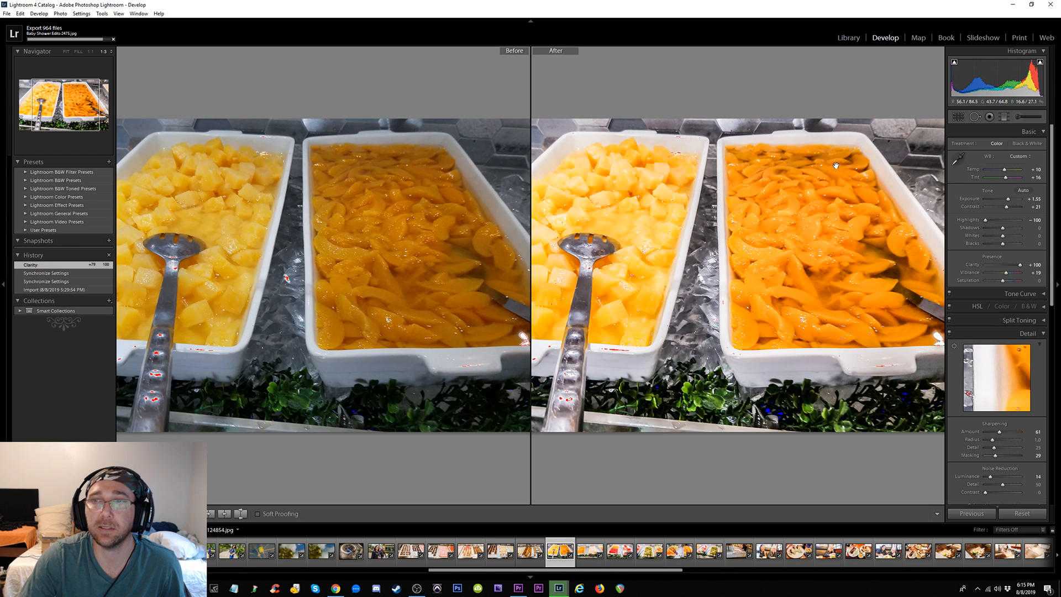
Adjust the photo of the creamy pudding dish on ice to clarity +100, exposure +0.71 and vibrance +50
left_click(591, 553)
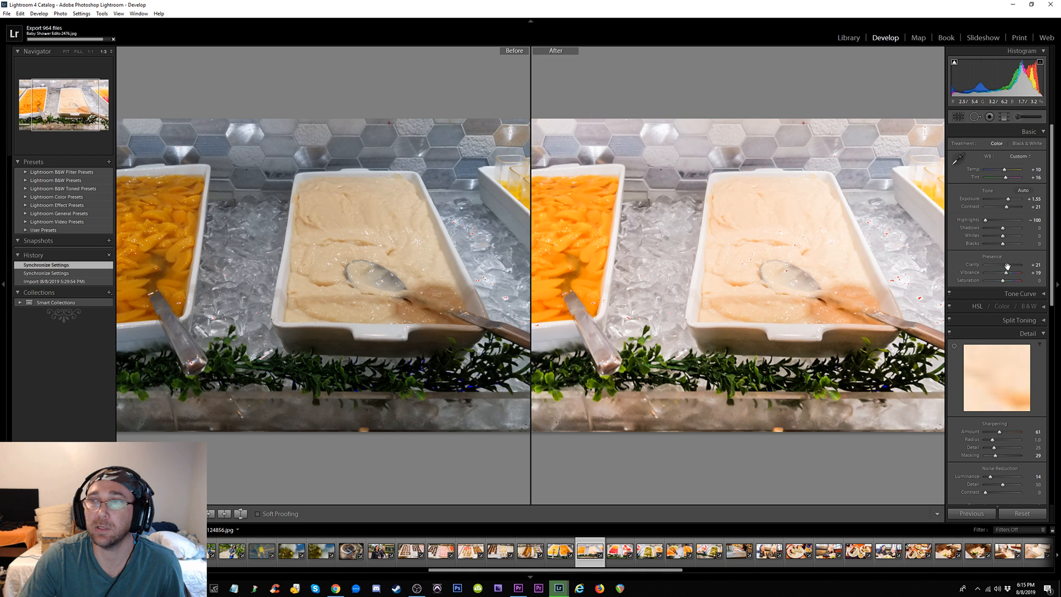
left_click_drag(1046, 265, 1056, 265)
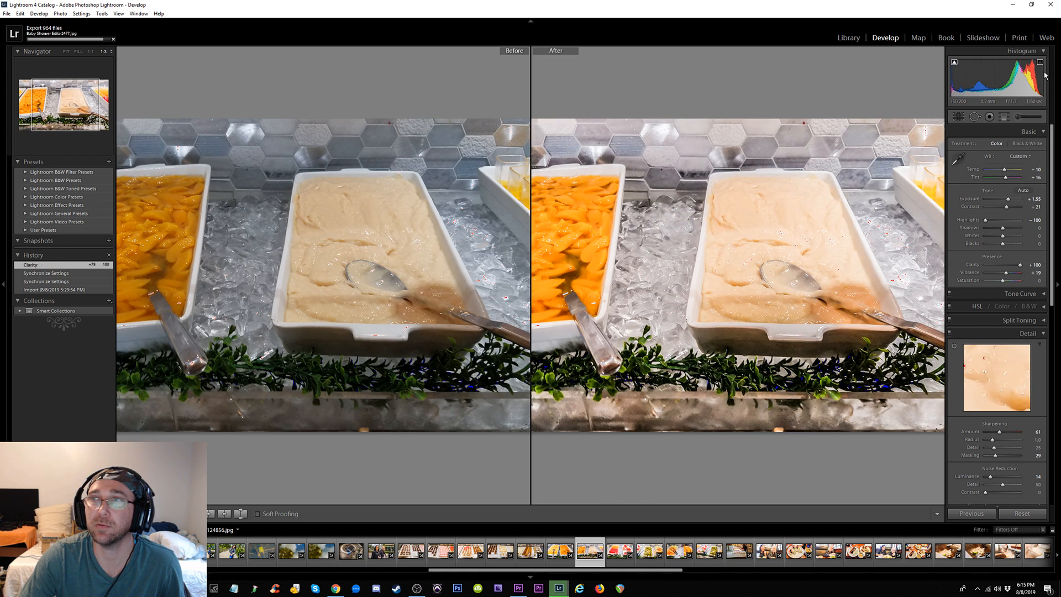
double_click(1010, 202)
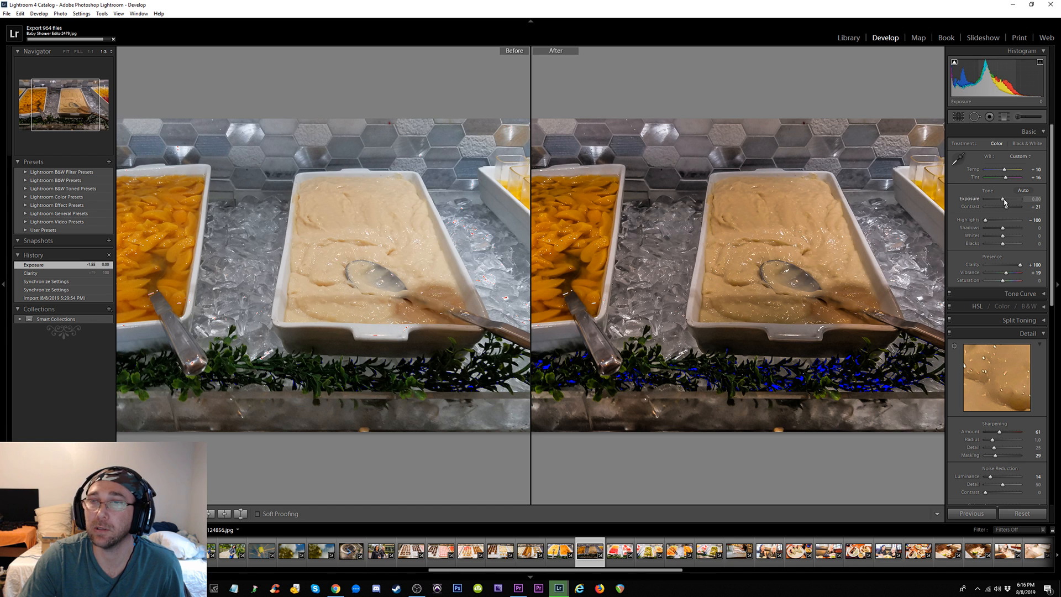
left_click_drag(1005, 202, 1006, 203)
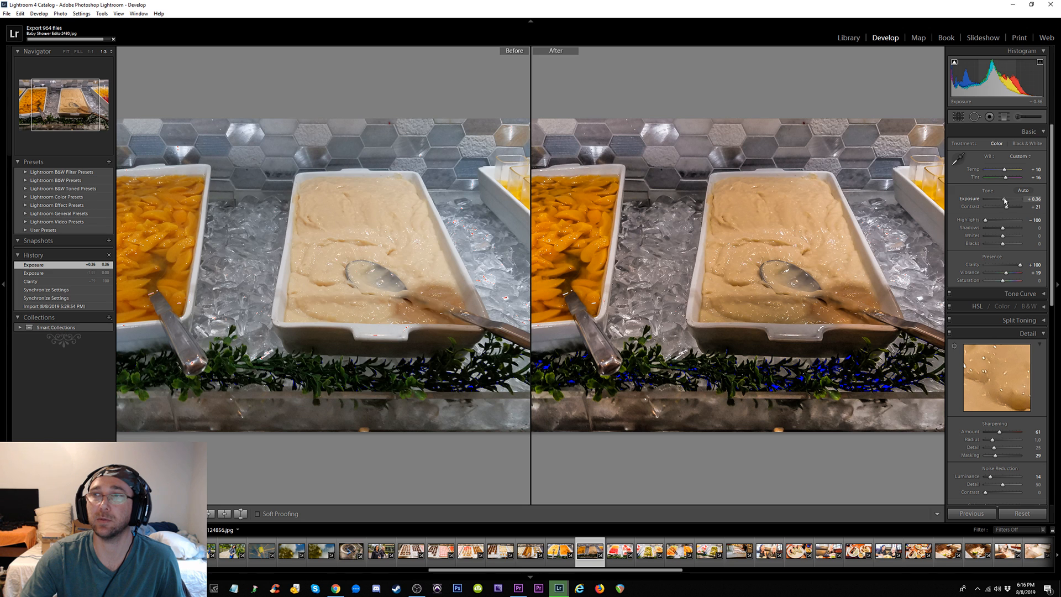
left_click_drag(1006, 202, 1007, 203)
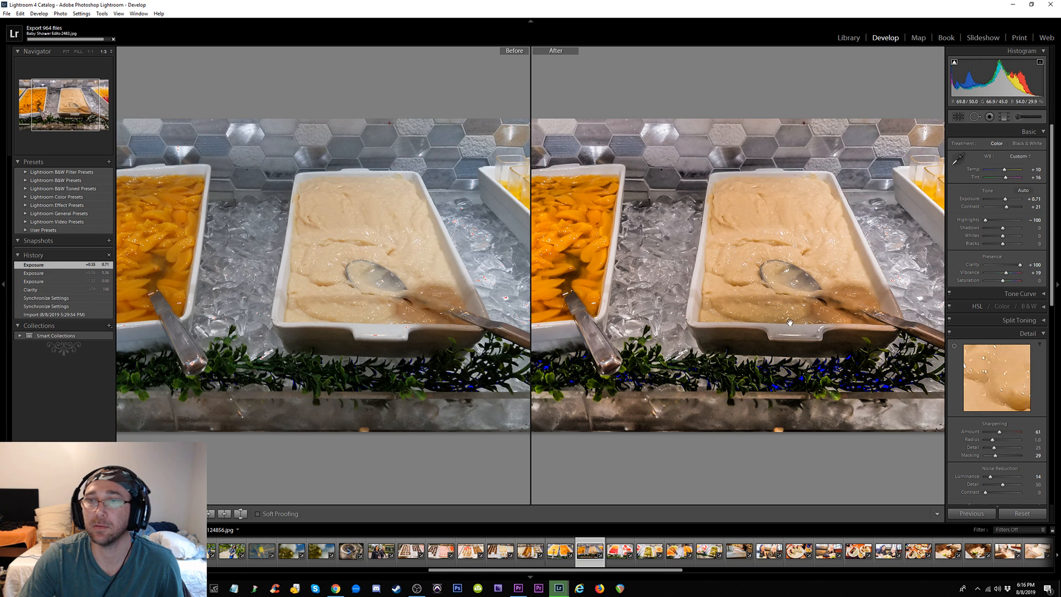
left_click_drag(1006, 273, 1013, 275)
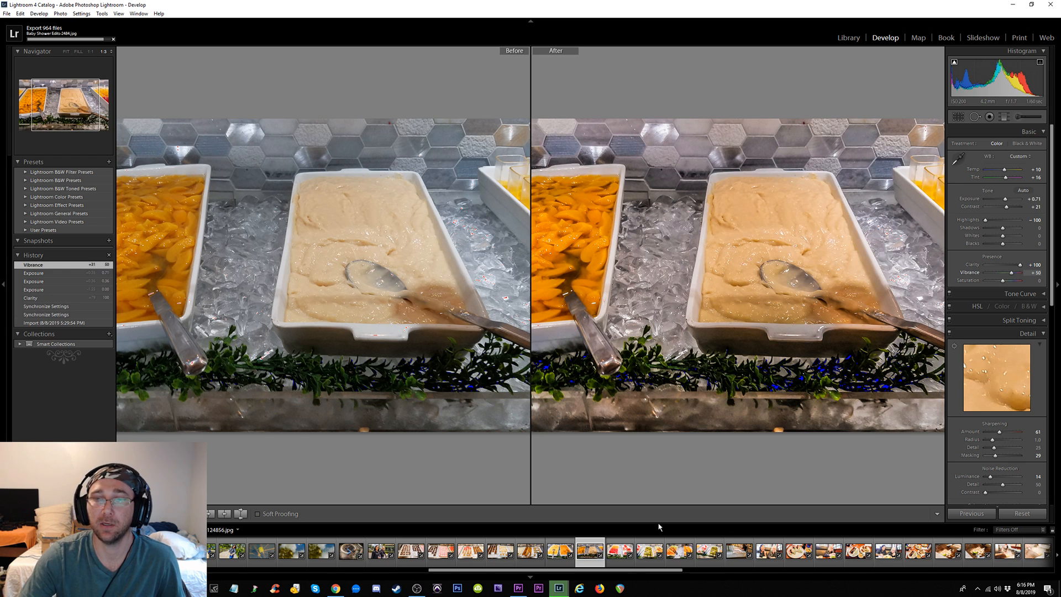
Set clarity to +100 on the photo of the gelatin cups and watermelon slices
left_click(616, 551)
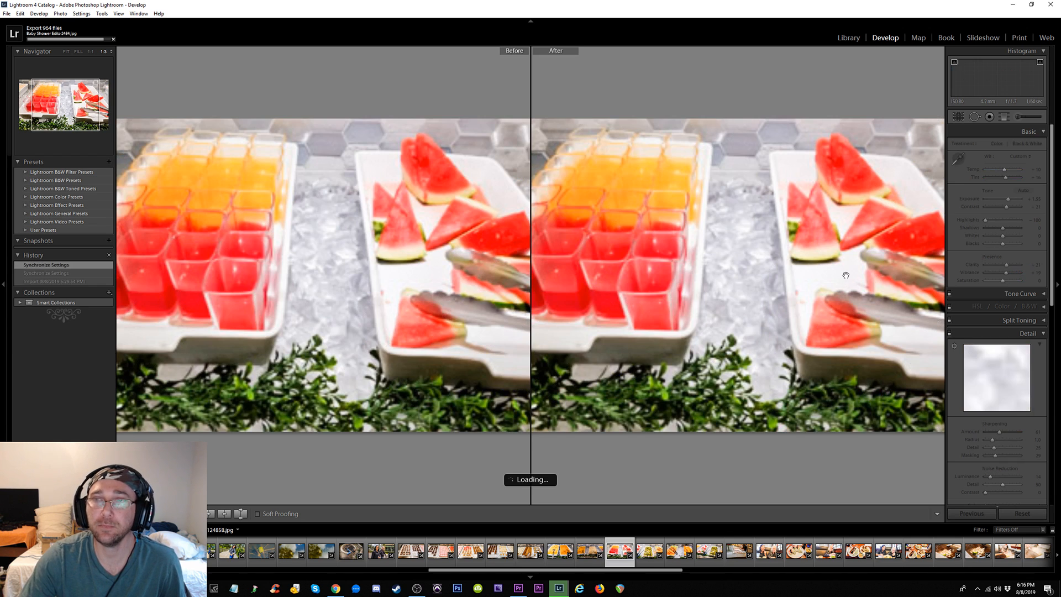
left_click(1019, 268)
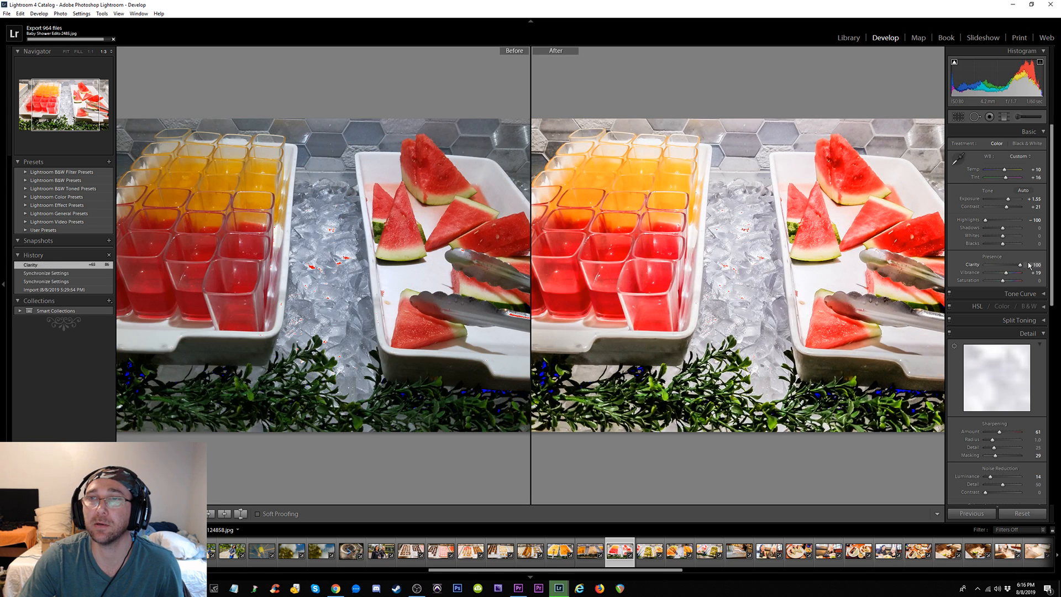
left_click_drag(1018, 268, 1032, 264)
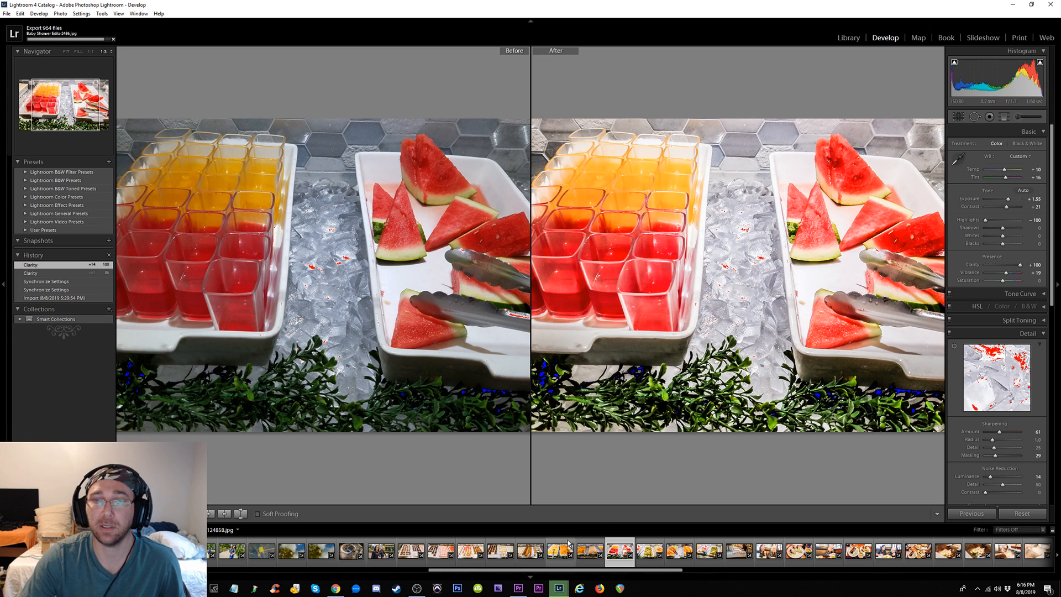
Set clarity to +74 and vibrance to +52 on the kiwi tray photo
left_click(647, 558)
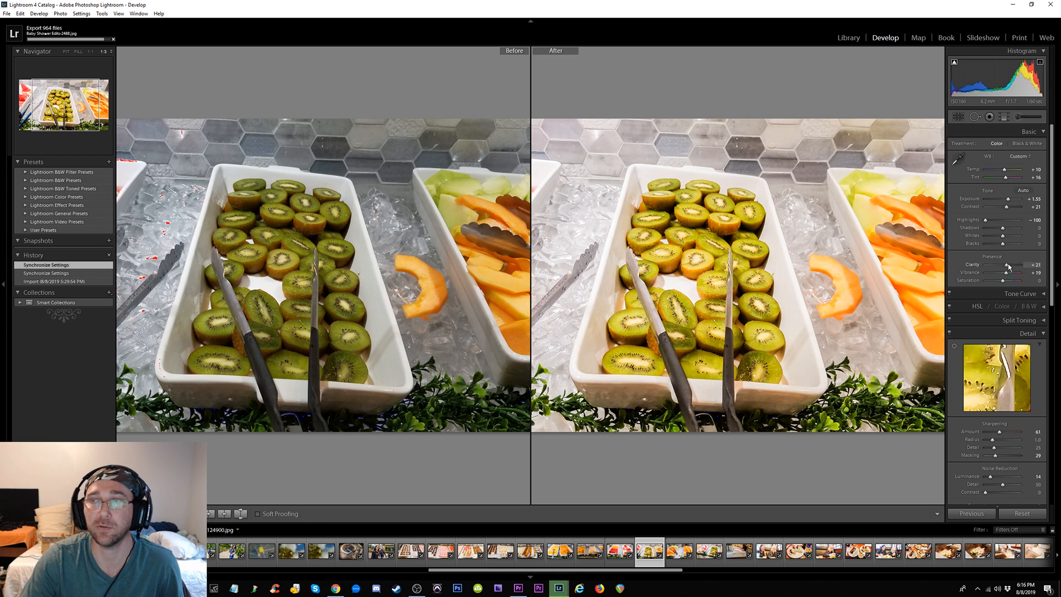
left_click_drag(1009, 267, 1015, 268)
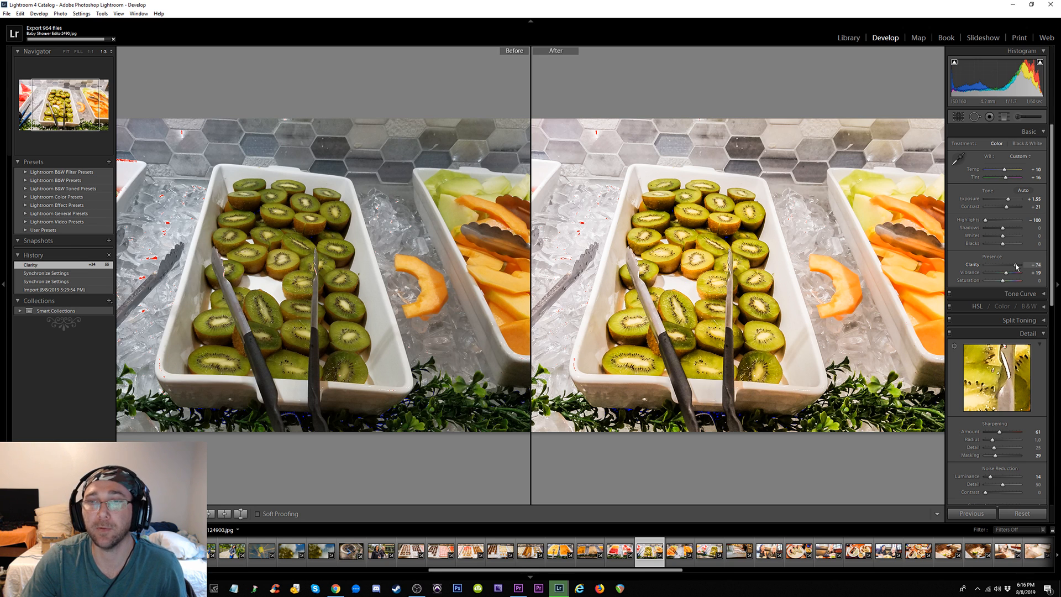
left_click_drag(1016, 266, 1016, 265)
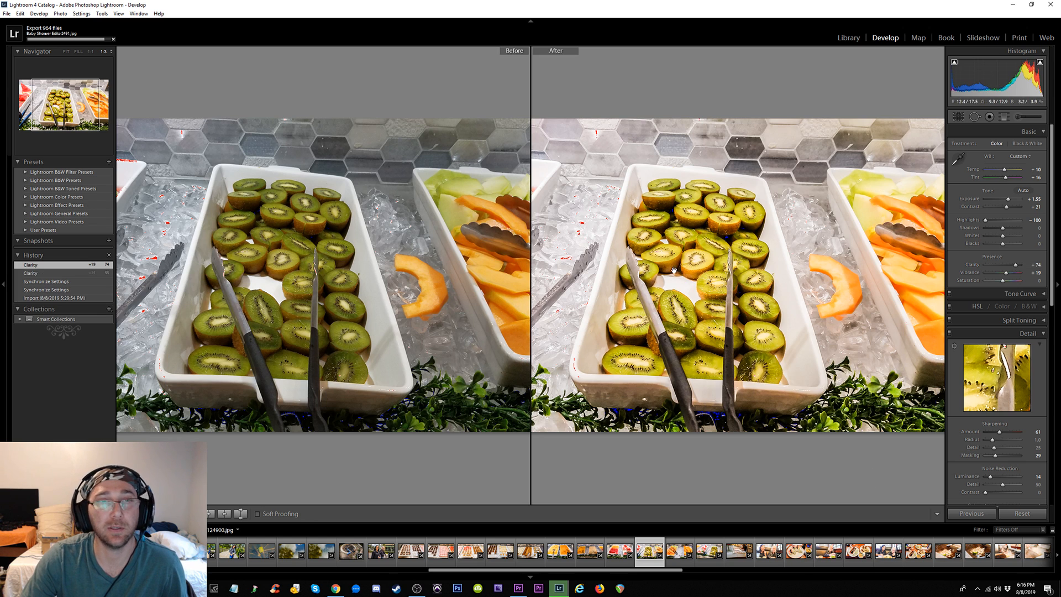
left_click(1014, 274)
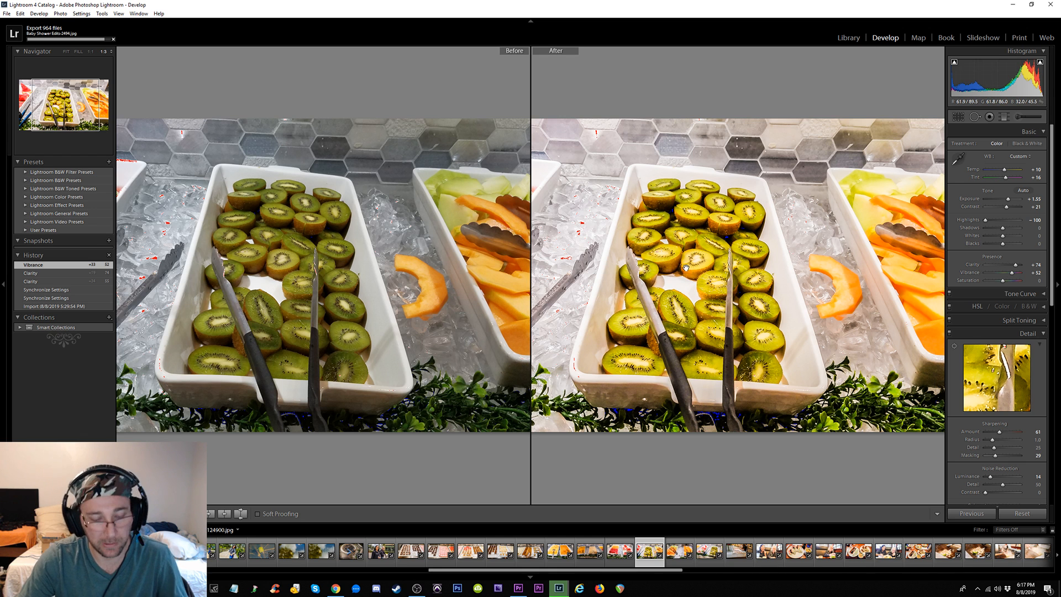
Return to the single-photo view and set clarity to +100 on the photo of the melon and orange slices
key("y")
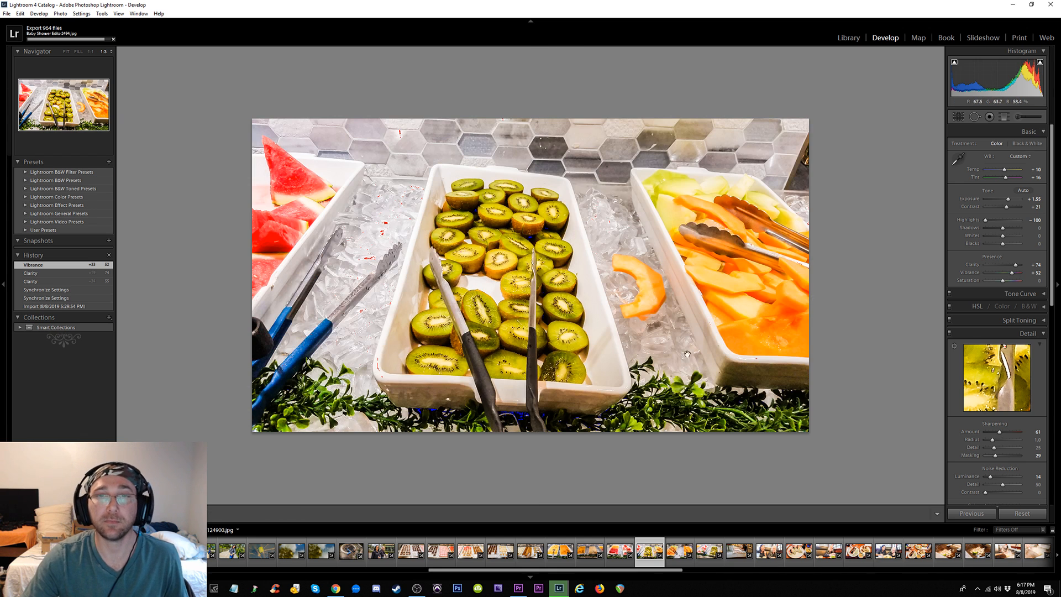
left_click(680, 550)
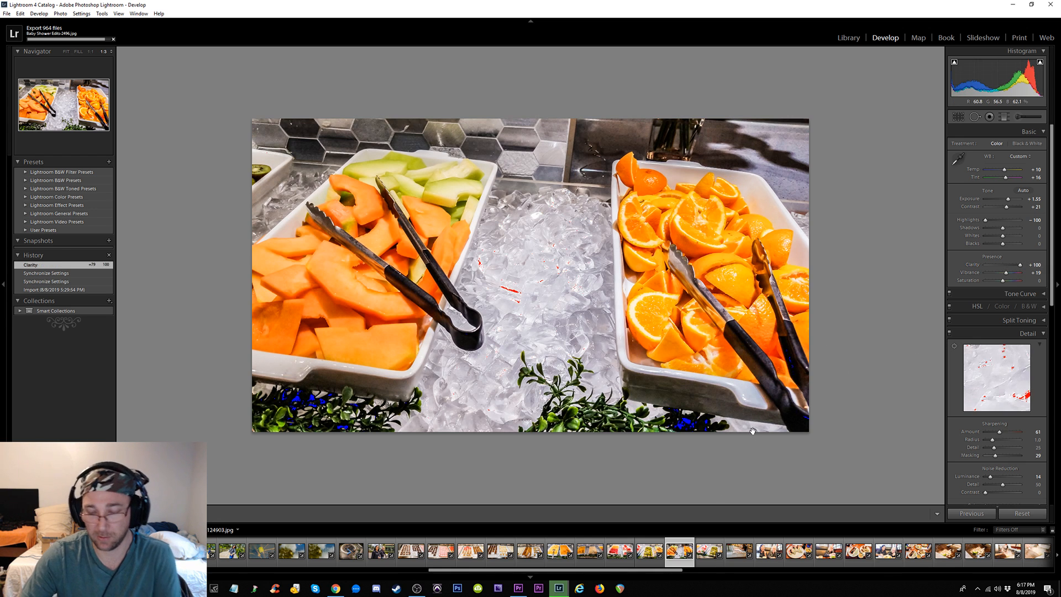
key("Right")
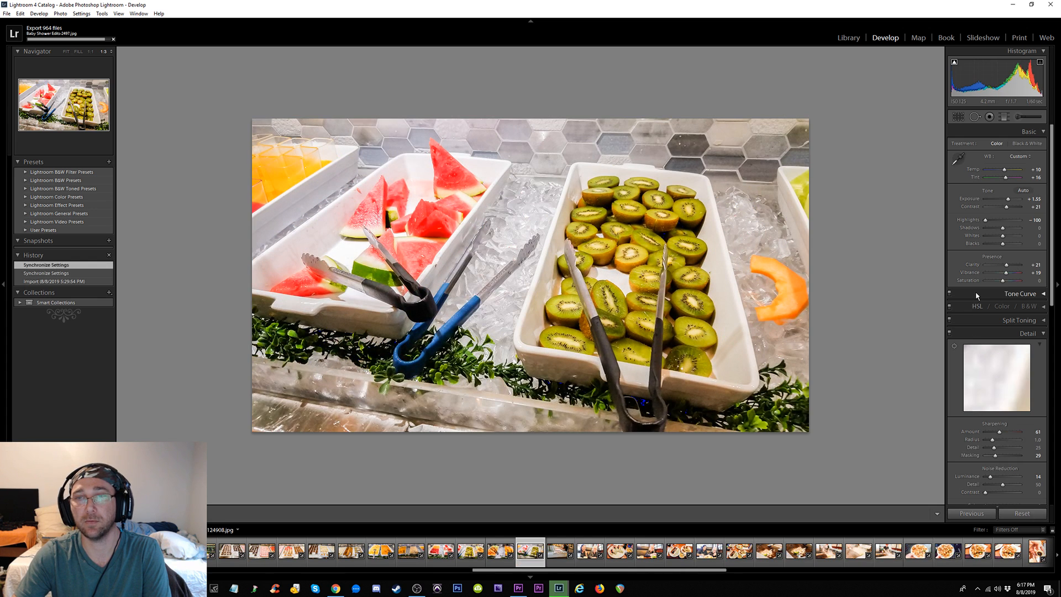
key("Right")
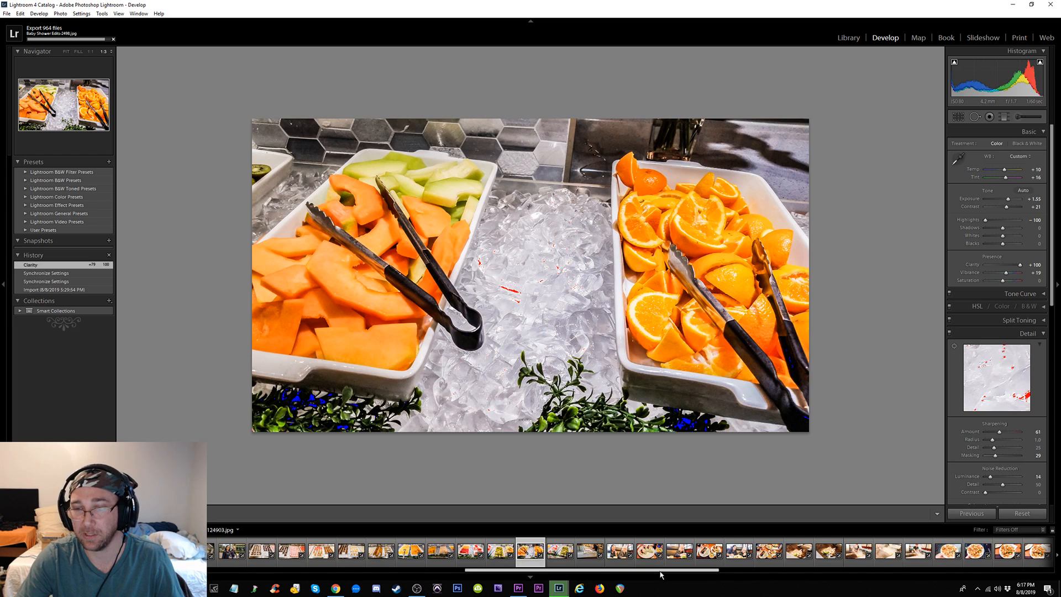
Extend the selection from the melon and orange photo through the last indoor dining photo, and synchronize its develop settings across them
left_click_drag(661, 574, 811, 576)
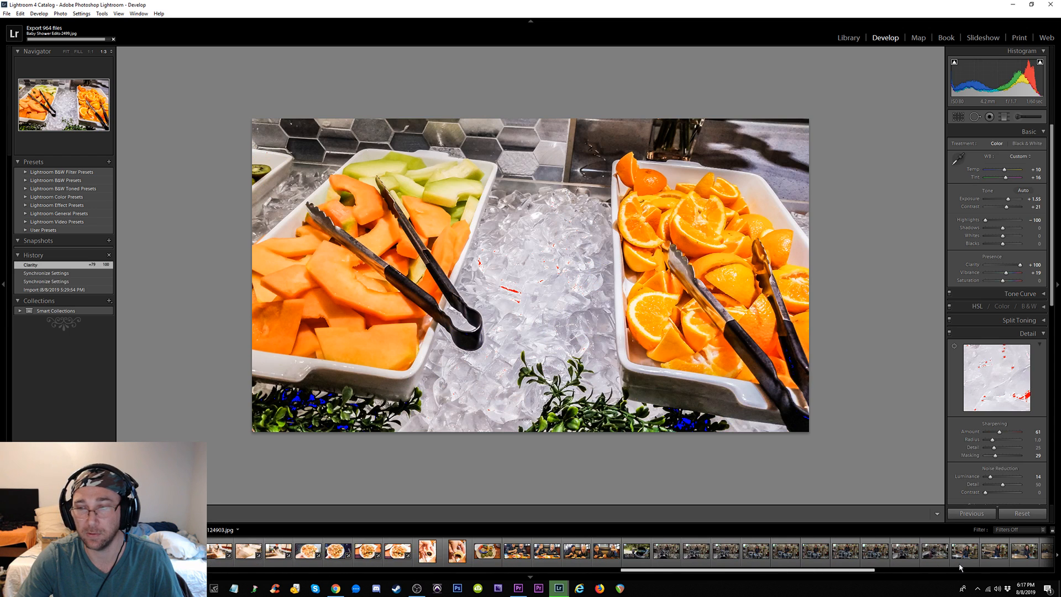
left_click_drag(739, 572, 701, 574)
left_click(753, 550, "shift")
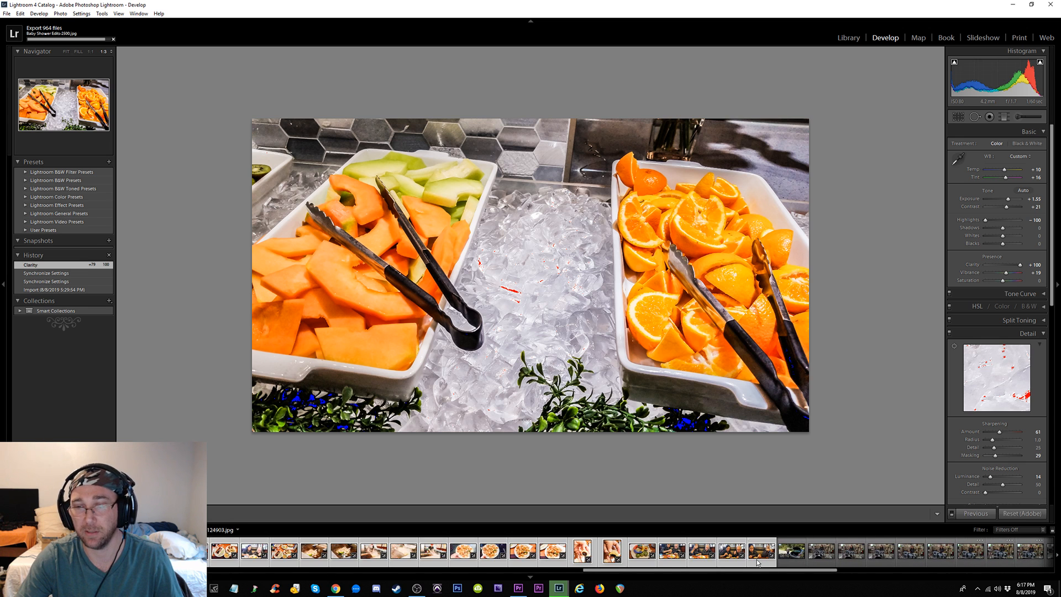
left_click(977, 515)
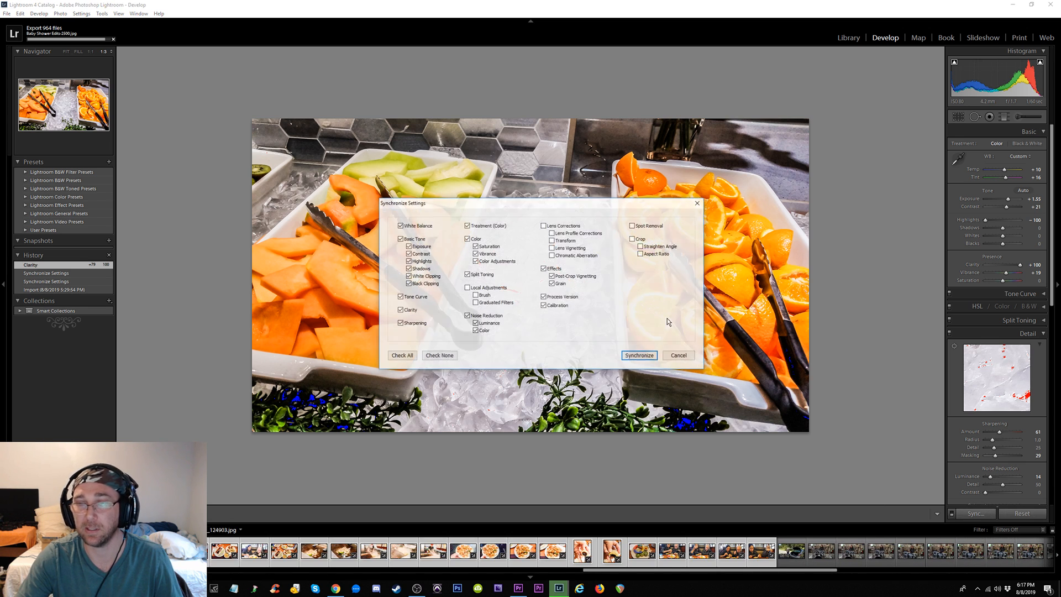
left_click(628, 354)
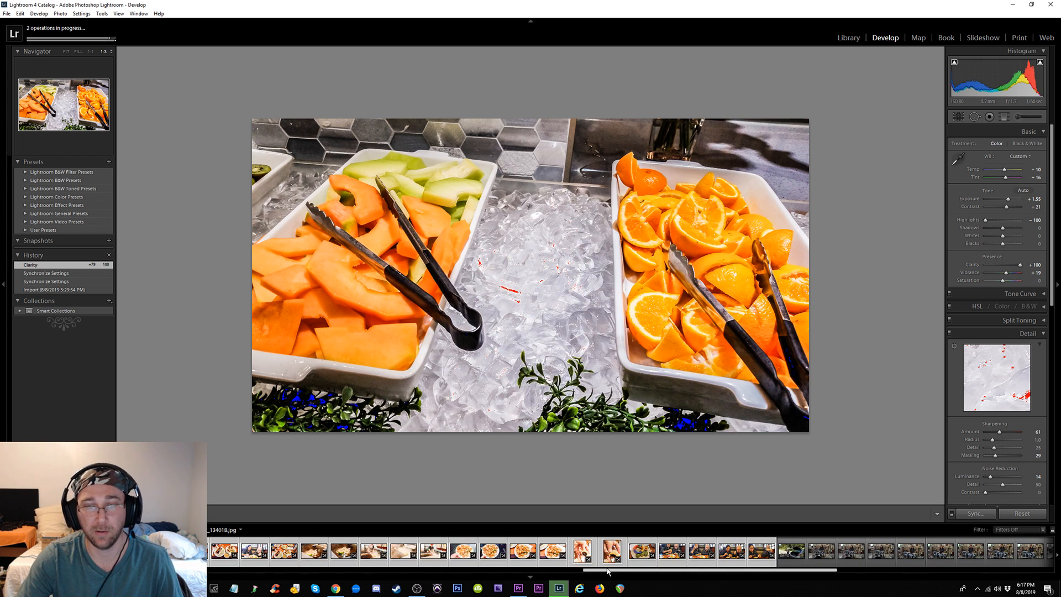
Review the synchronized fruit tray photos and compare the dessert counter photo before and after editing
left_click_drag(607, 570, 551, 570)
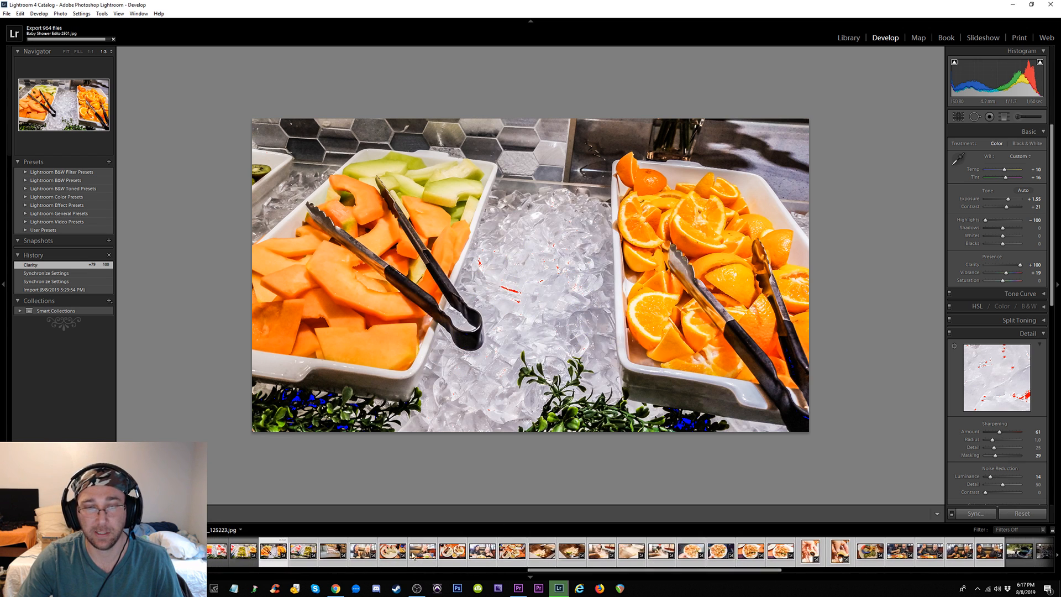
left_click(248, 554)
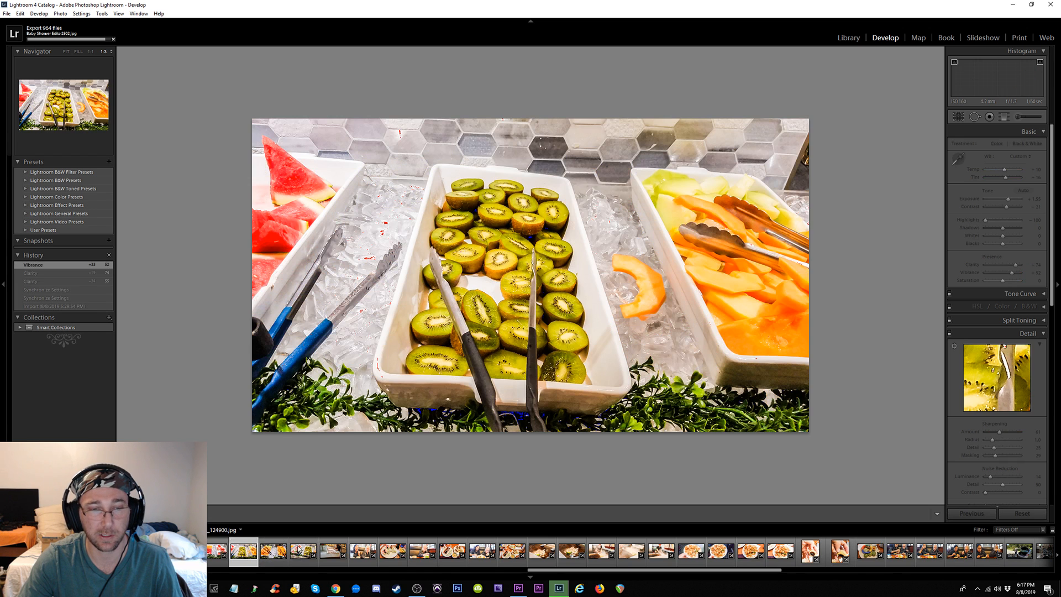
key("Right")
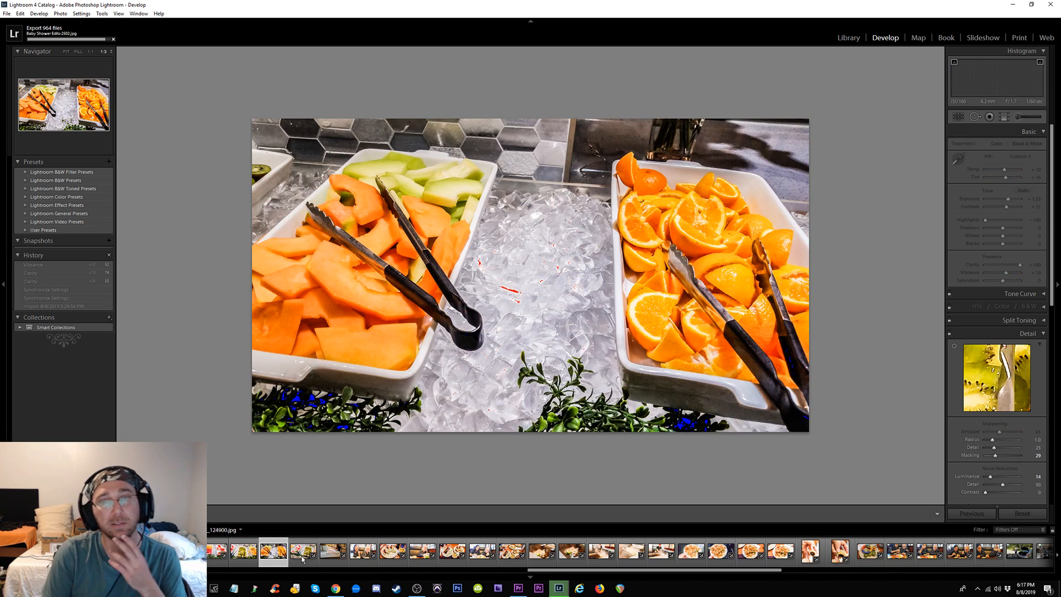
left_click(303, 557)
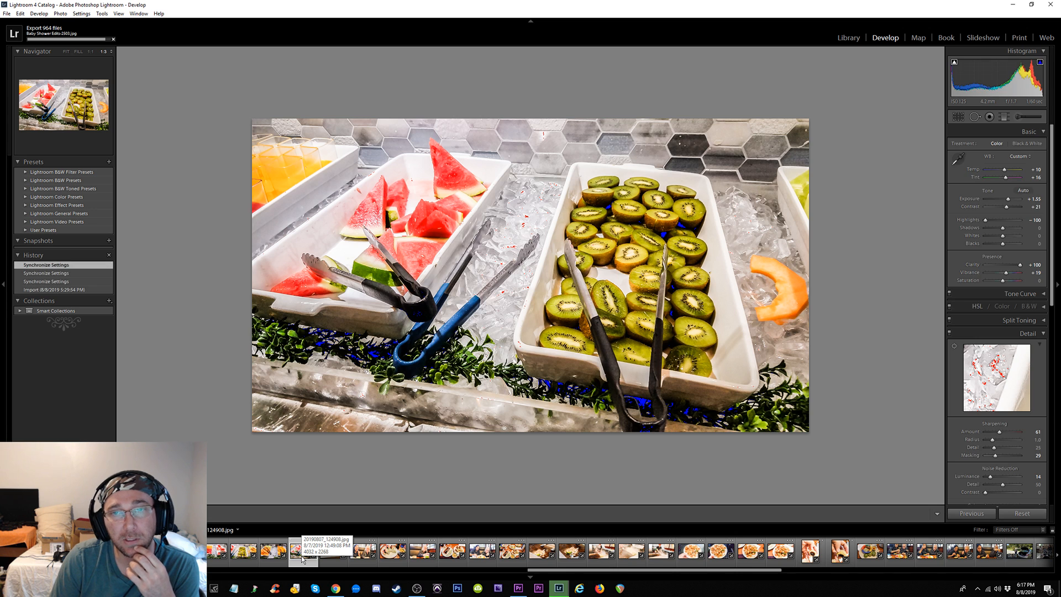
key("Right")
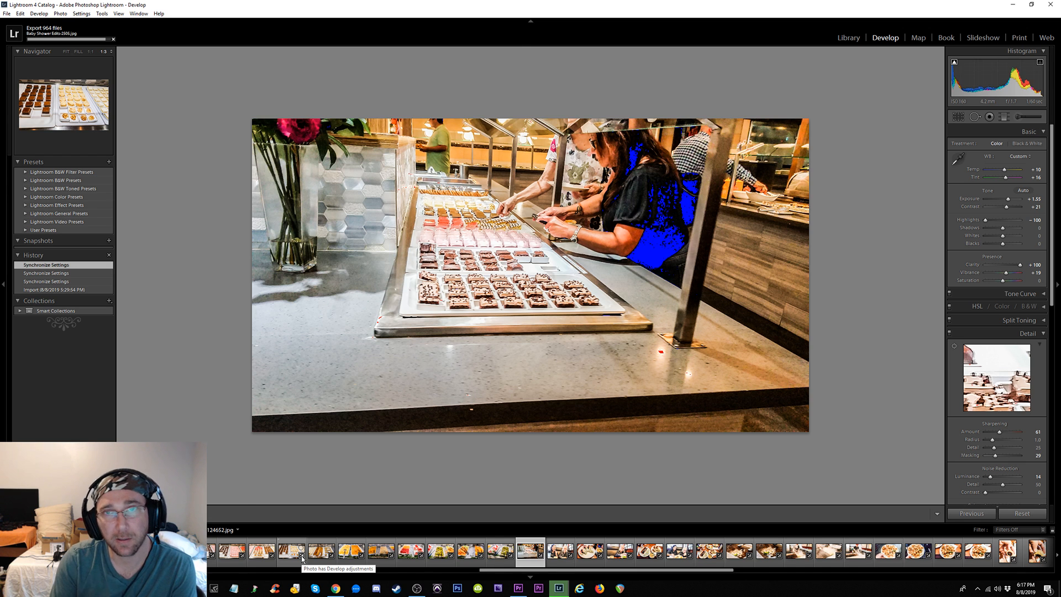
key("y")
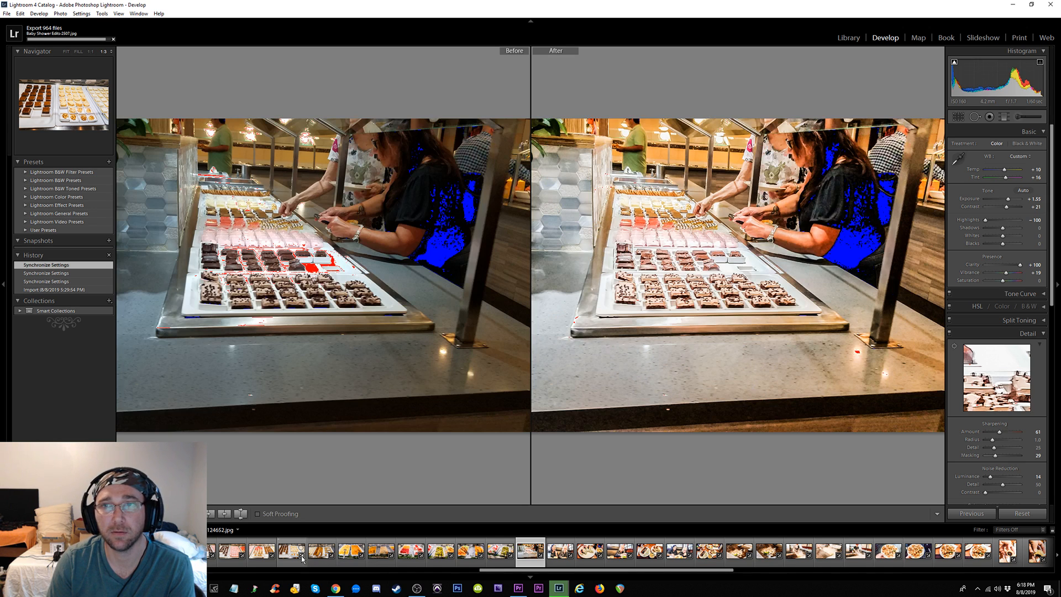
key("y")
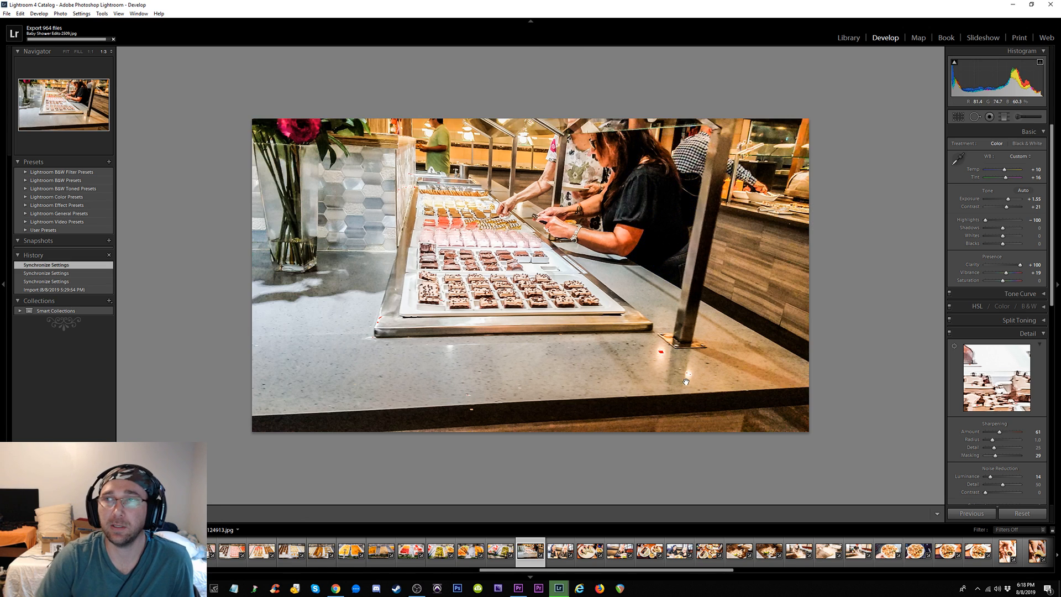
Examine the before and after versions of the photo of the two diners, focusing on the long-haired man
key("Right")
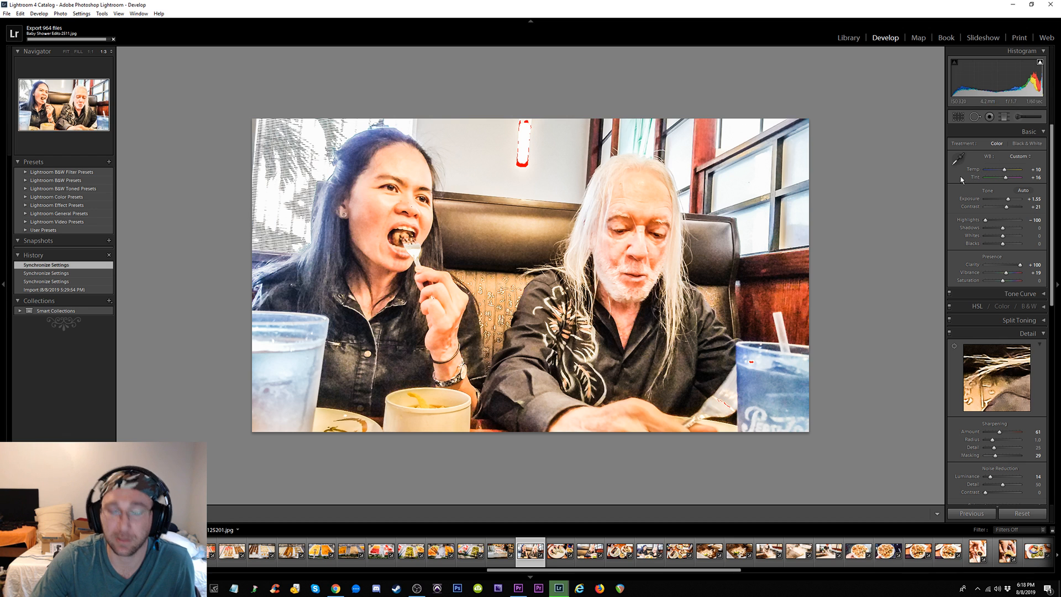
key("y")
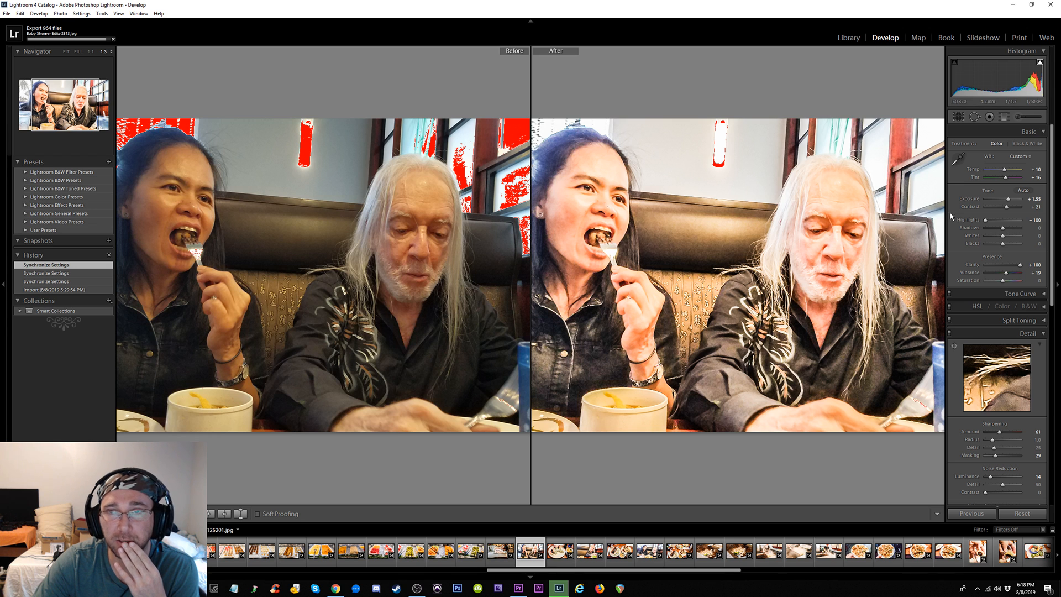
left_click_drag(899, 215, 708, 293)
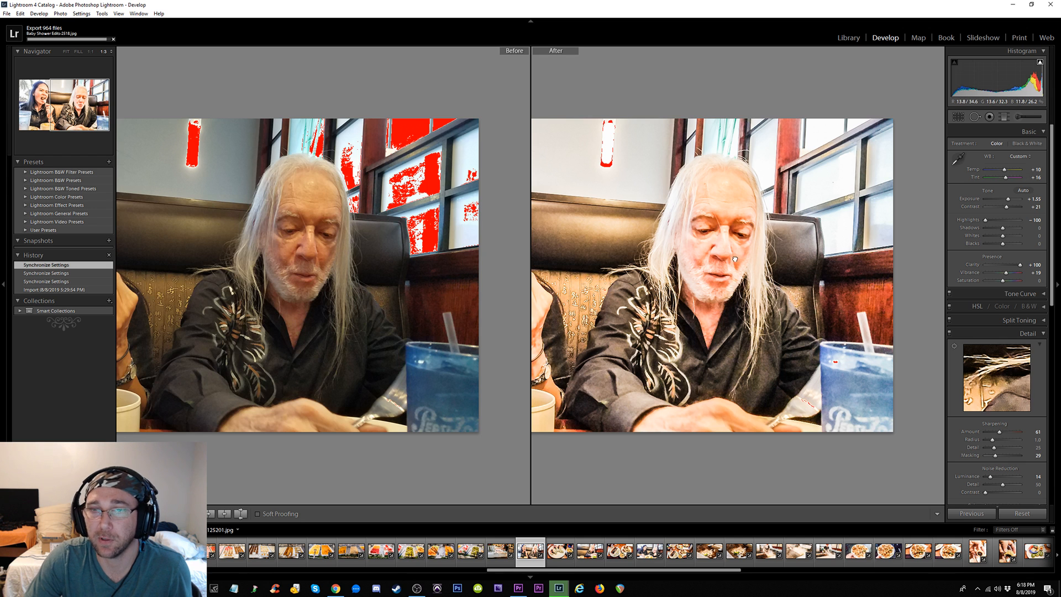
Correct the two diners' photo's white balance by sampling the white soup bowl, and reset the temperature to 0
left_click_drag(619, 367, 661, 356)
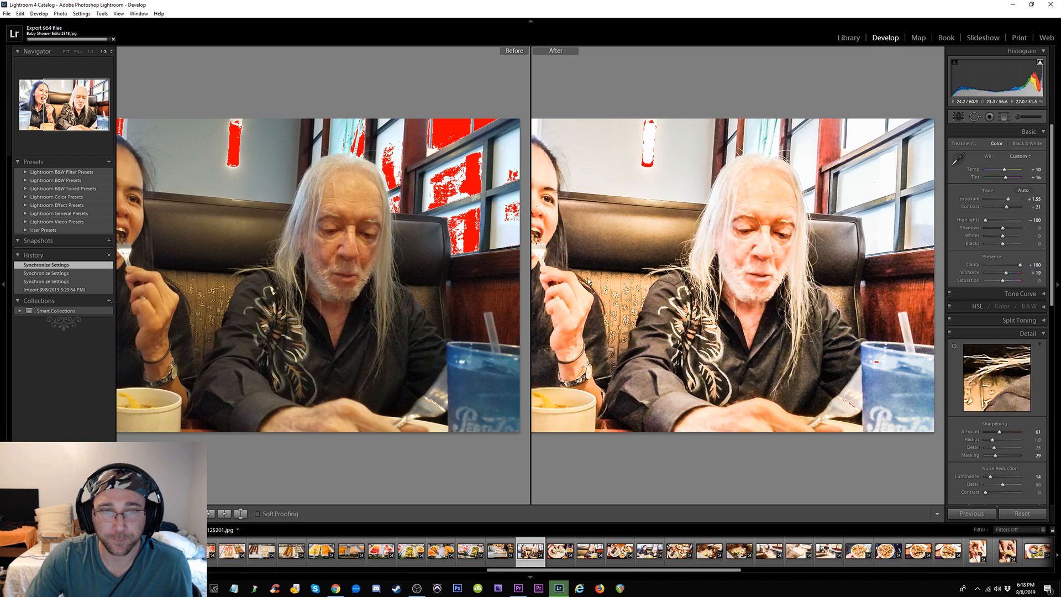
left_click_drag(321, 303, 449, 297)
left_click(624, 291)
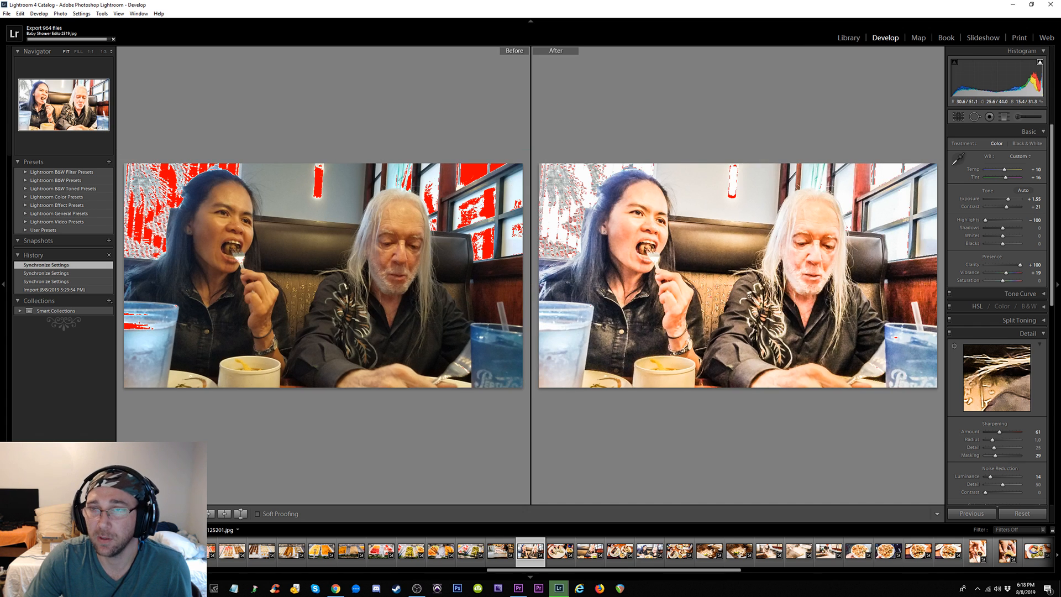
left_click(958, 158)
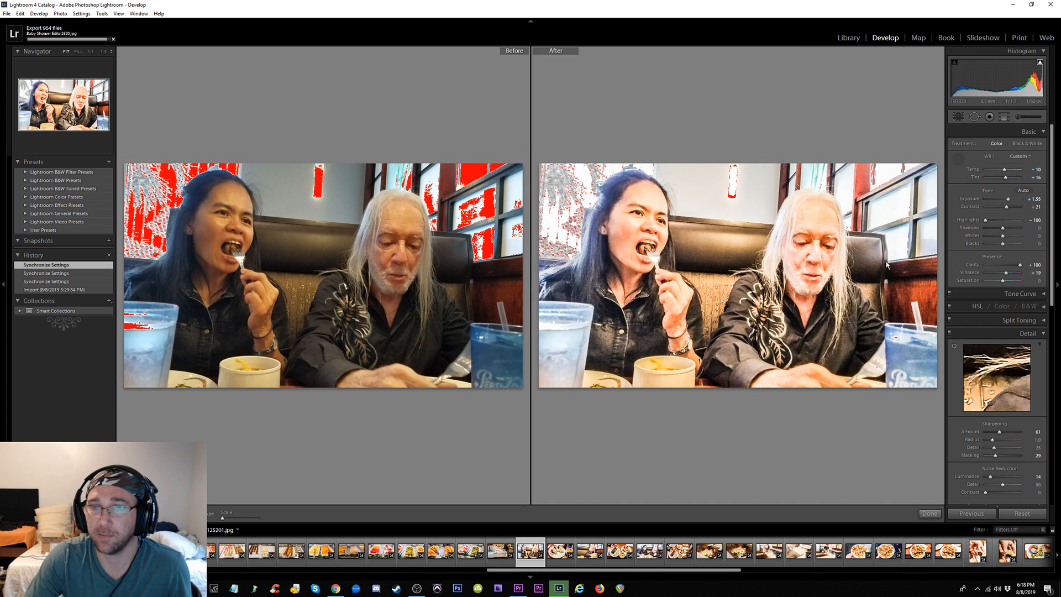
left_click(681, 380)
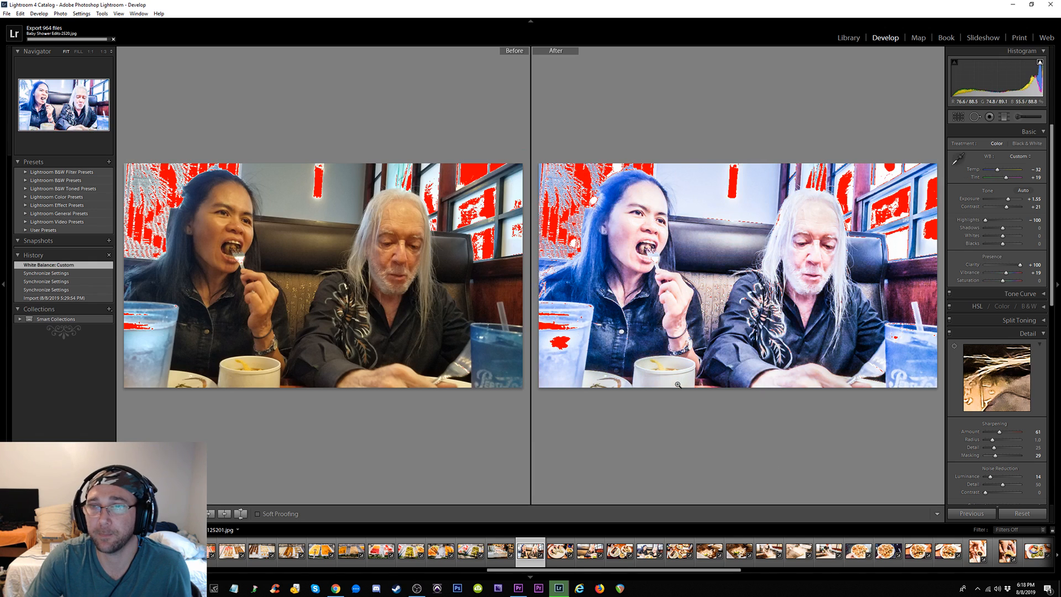
left_click_drag(999, 171, 1001, 170)
double_click(1001, 171)
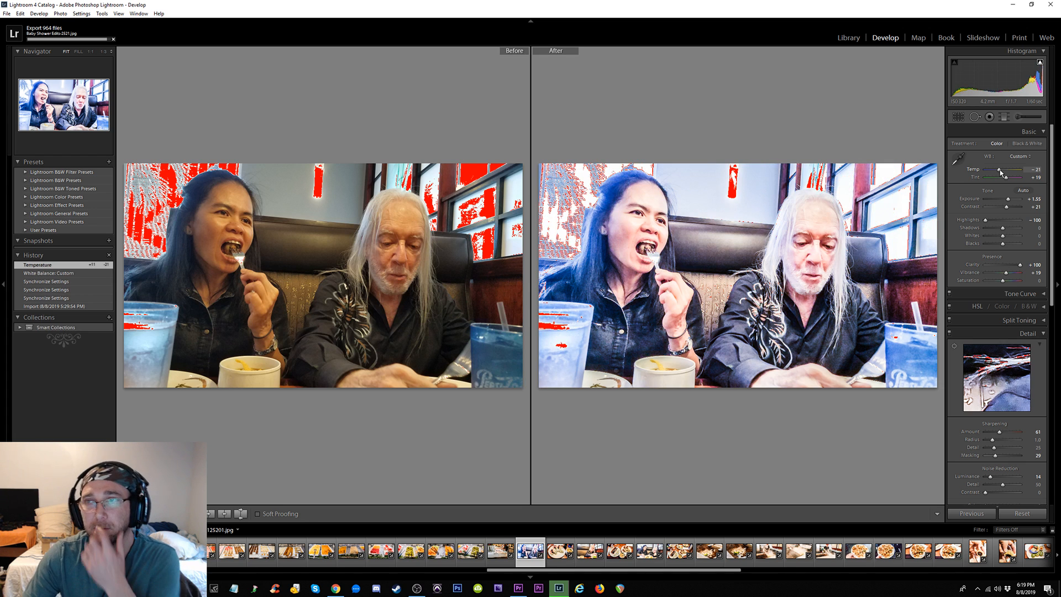
Set the two diners' photo's exposure to +0.60, contrast to +12 and highlights to -100
double_click(1007, 198)
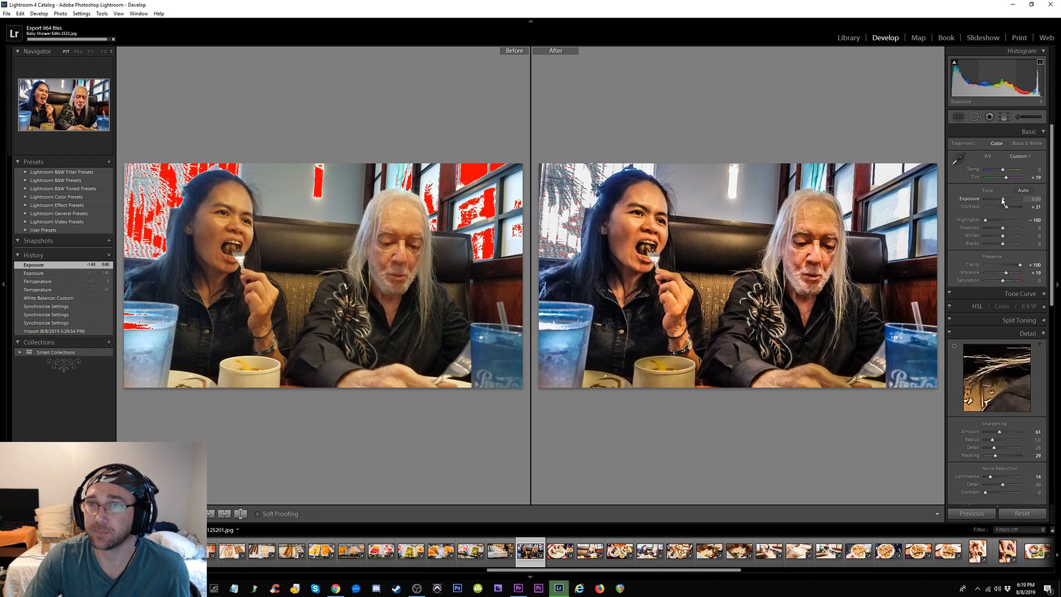
left_click_drag(1004, 200, 1006, 199)
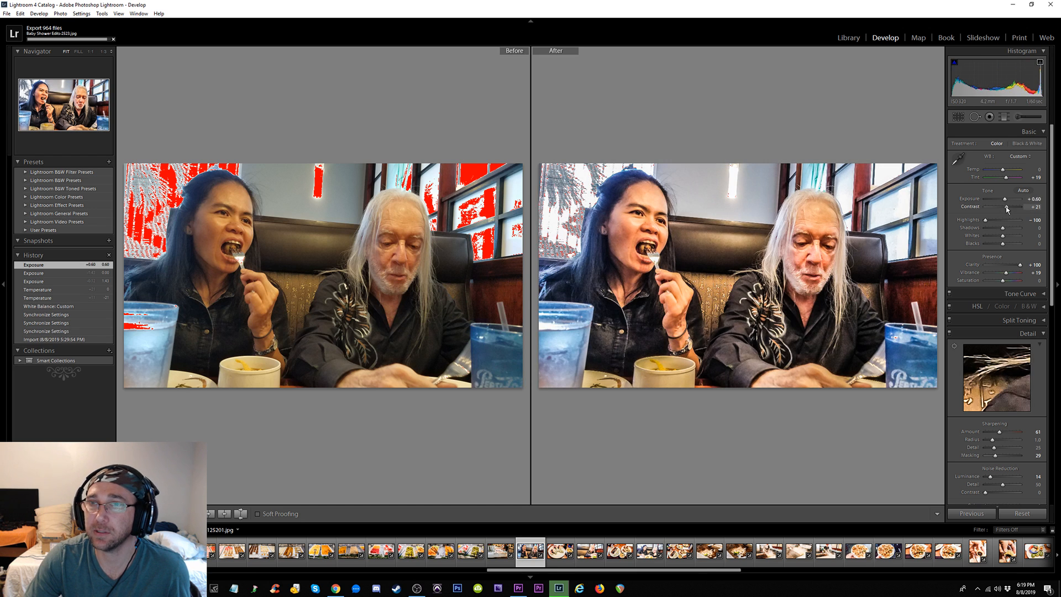
left_click_drag(1006, 208, 1004, 208)
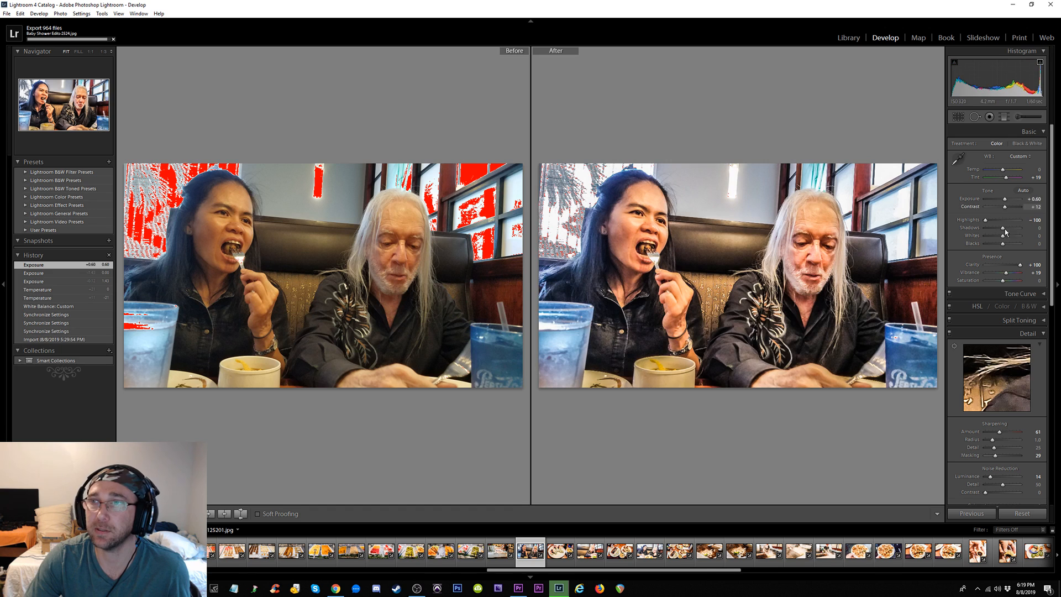
double_click(987, 220)
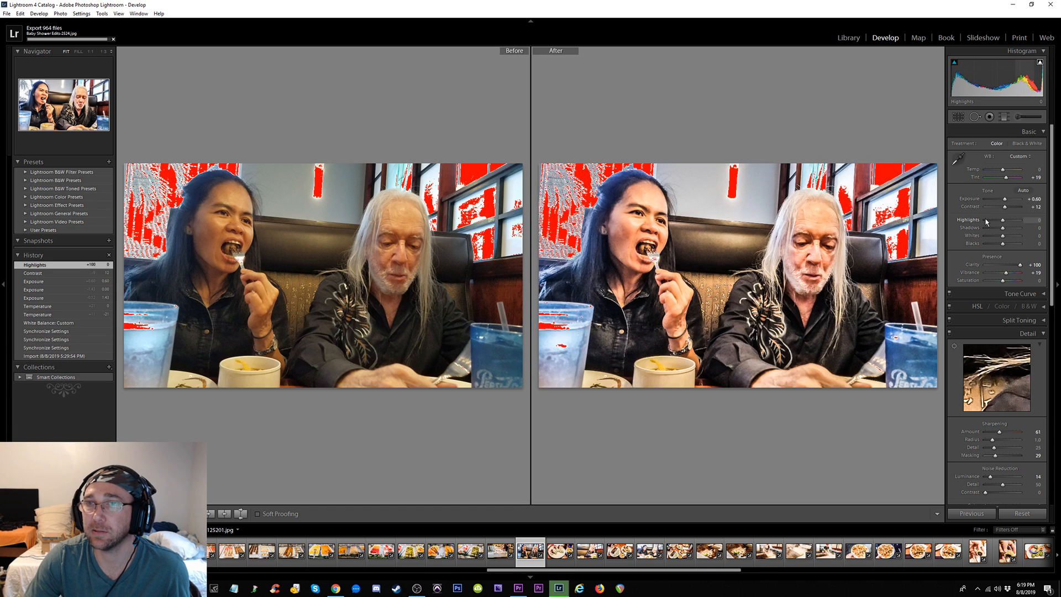
left_click_drag(1004, 221, 952, 267)
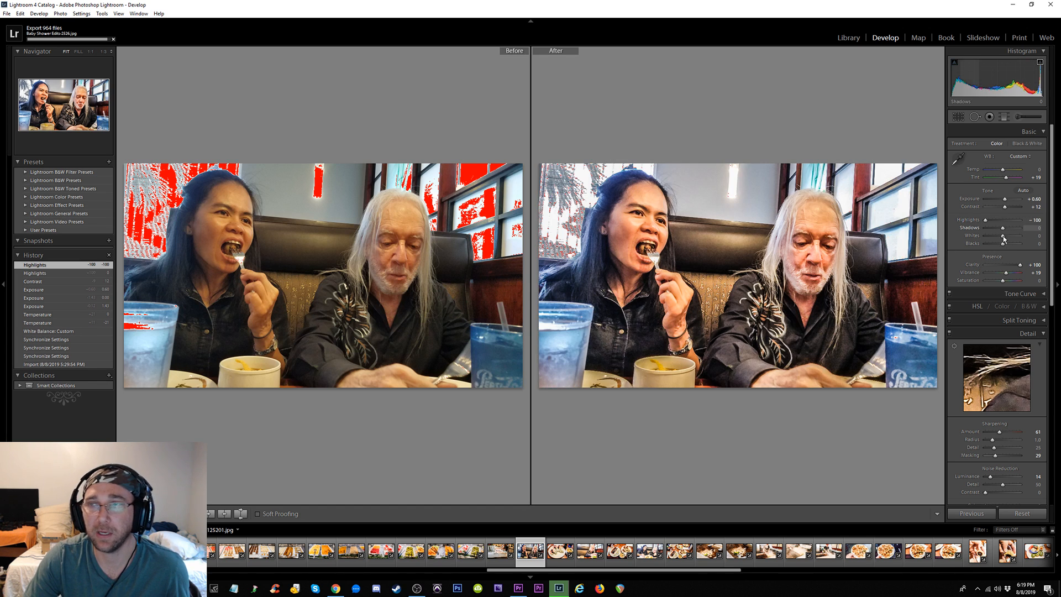
Try neutral, higher and fully negative clarity on the two diners' photo, and set clarity to +21
double_click(1010, 268)
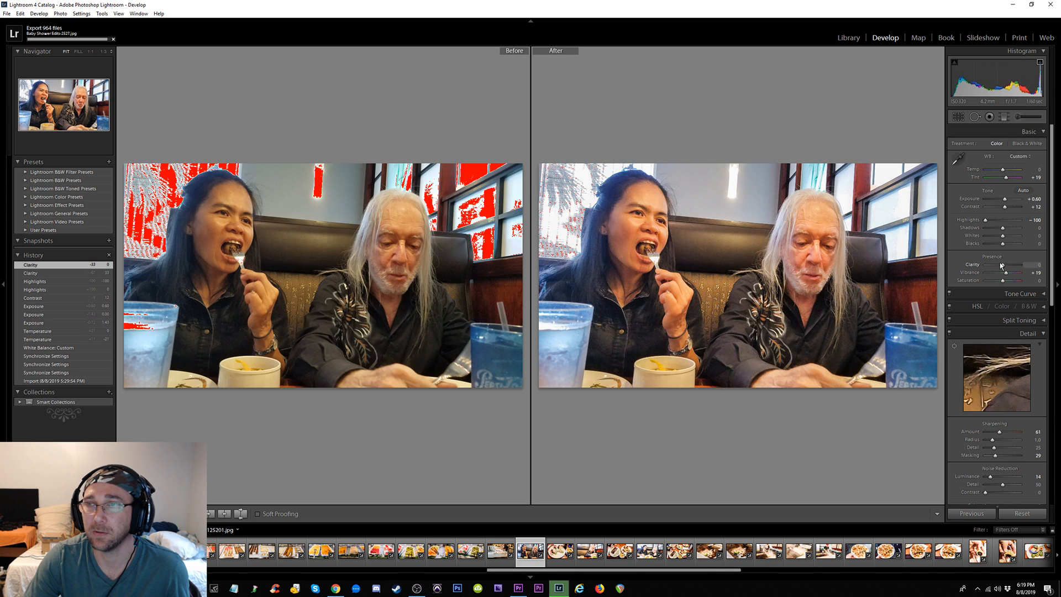
left_click_drag(1005, 268, 1011, 267)
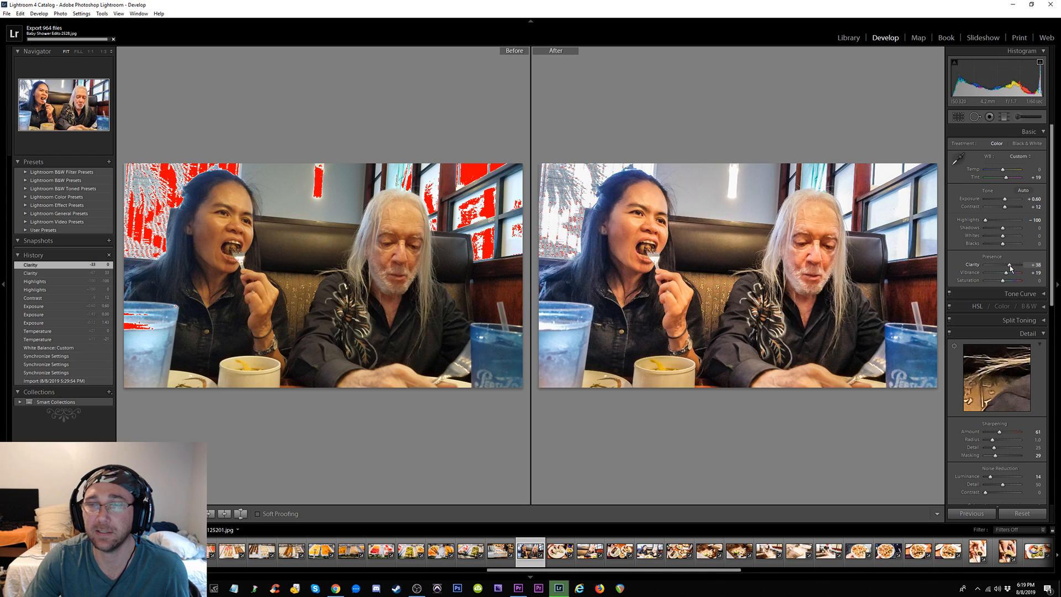
left_click_drag(1023, 264, 972, 265)
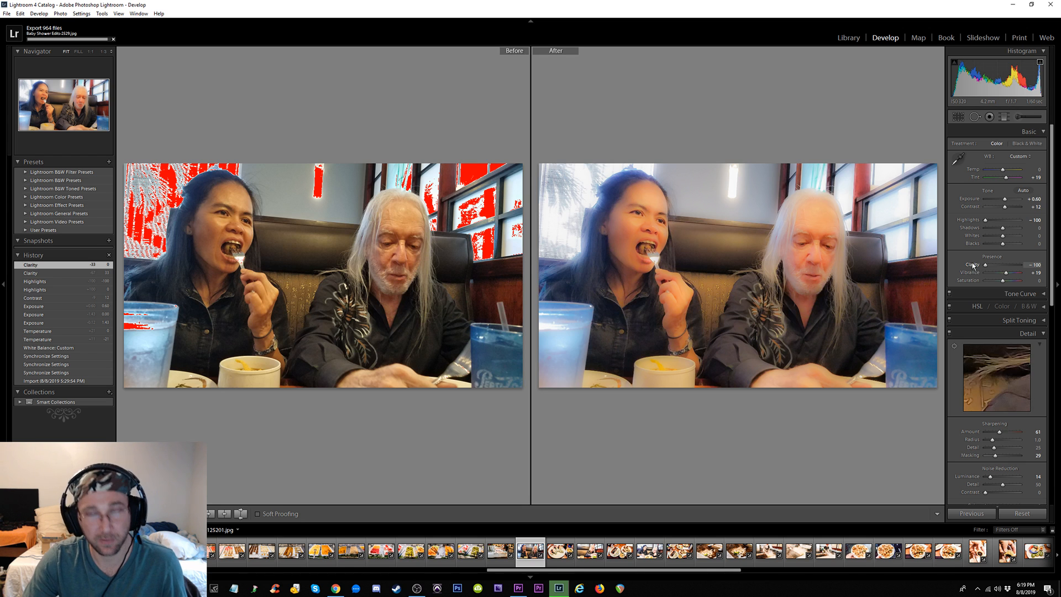
left_click_drag(973, 265, 1009, 267)
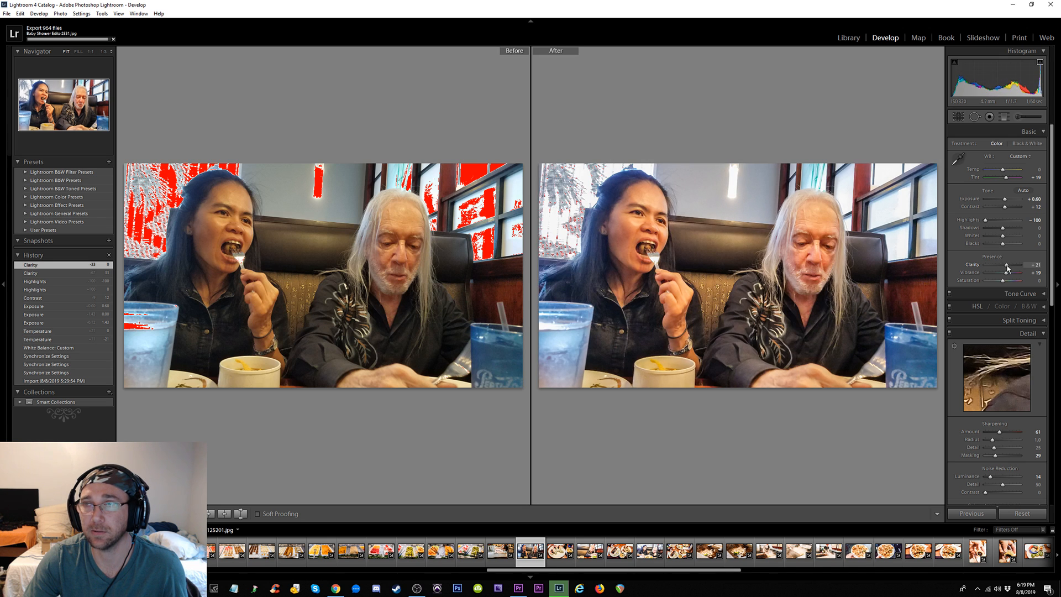
left_click_drag(1007, 268, 1007, 269)
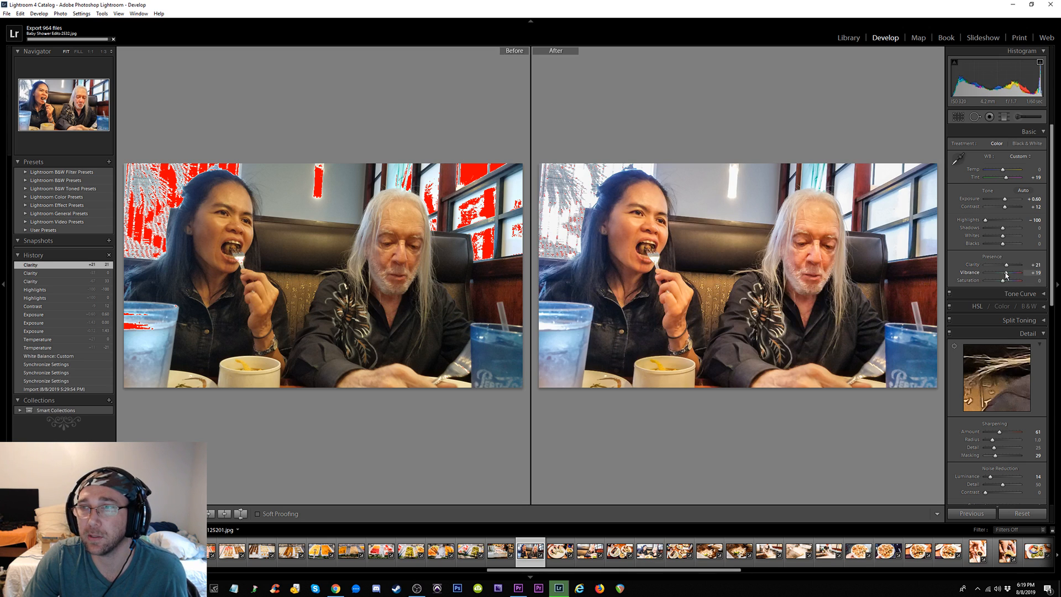
Review the detail settings and the long-haired man's close-up before and after editing, and return to the single-photo view
scroll(1052, 287, "down", 2)
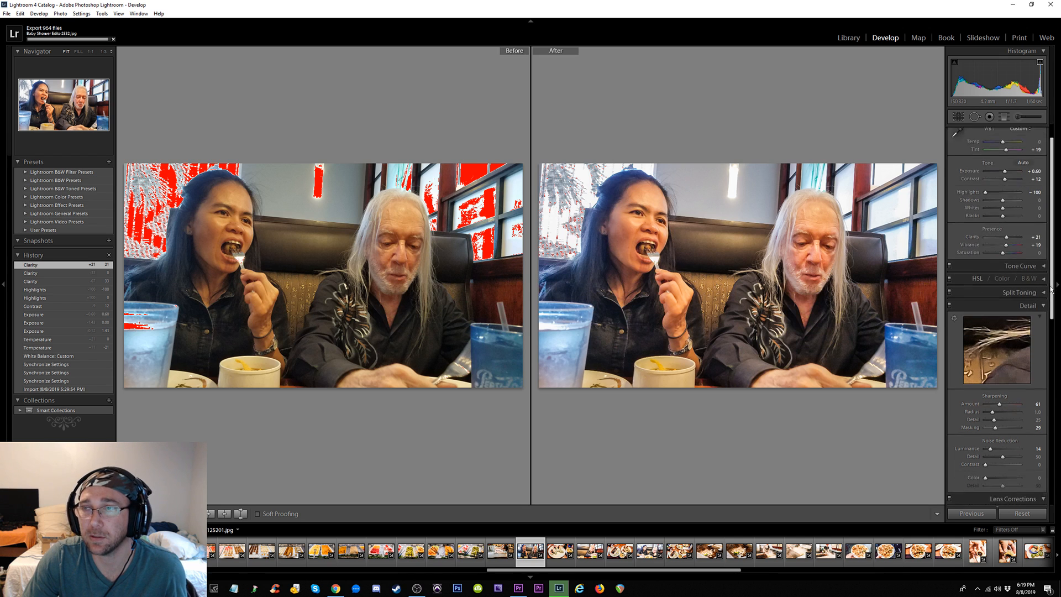
scroll(1051, 288, "down", 3)
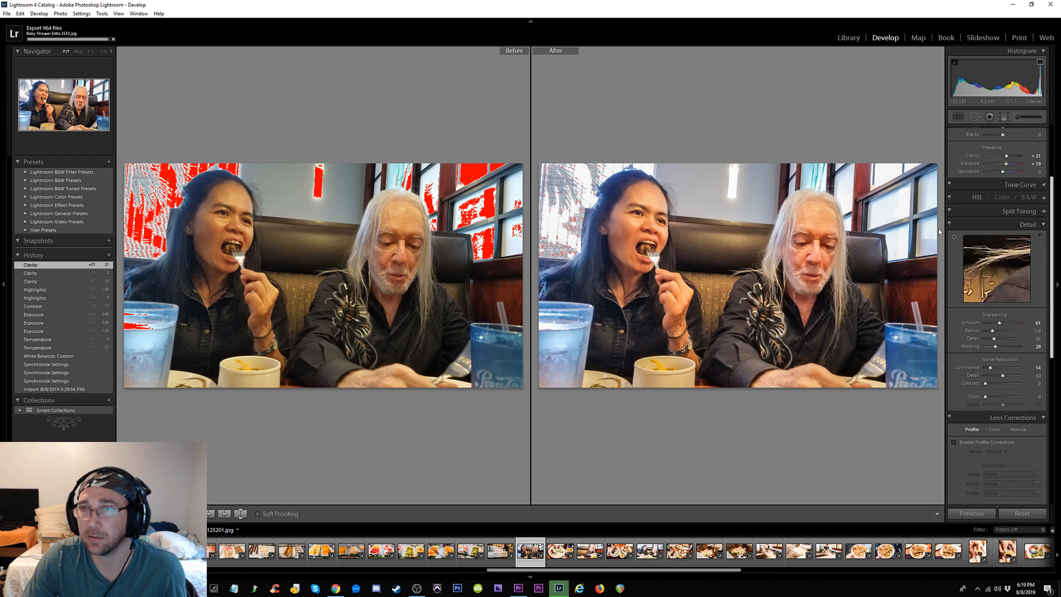
scroll(957, 218, "down", 1)
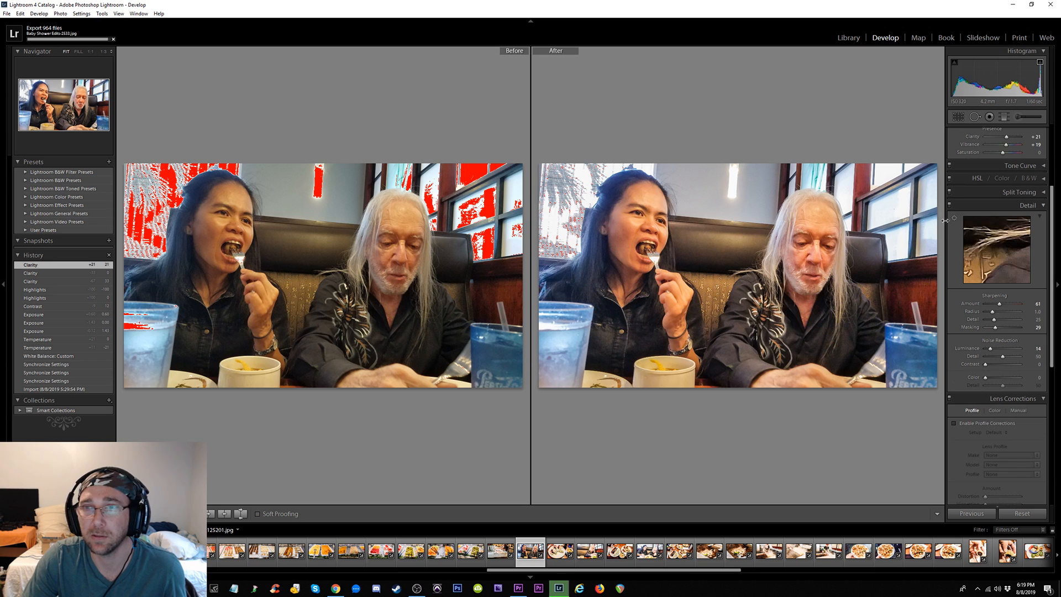
left_click(821, 248)
left_click_drag(821, 247, 731, 283)
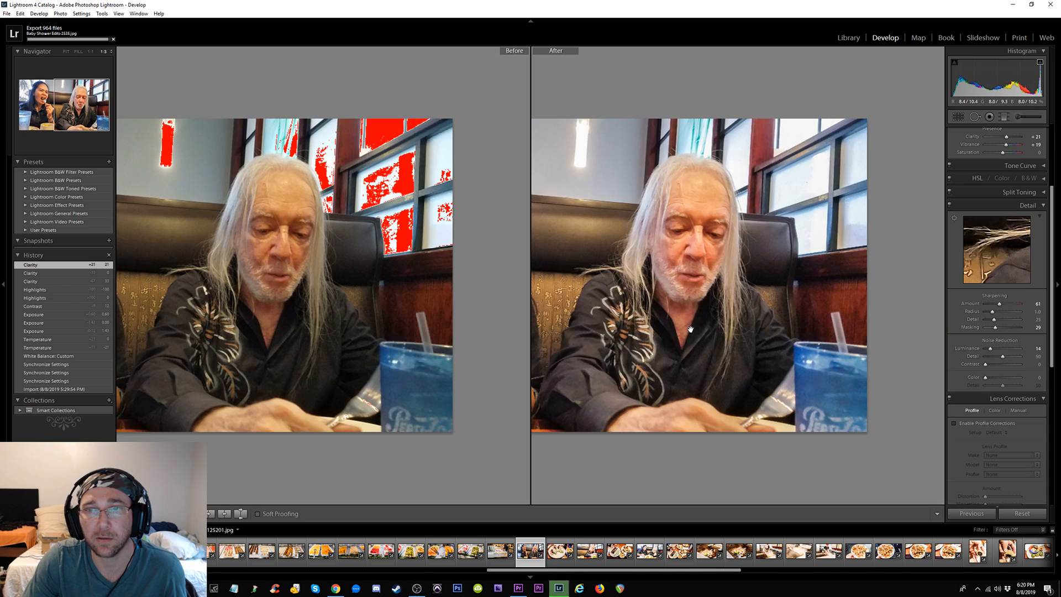
left_click_drag(690, 329, 709, 331)
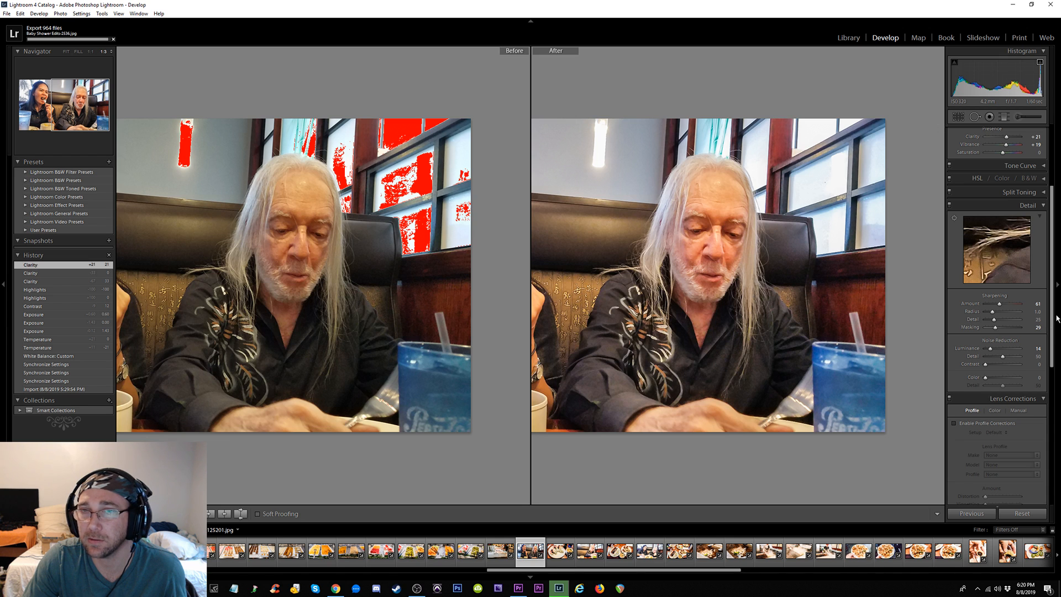
scroll(1057, 315, "up", 3)
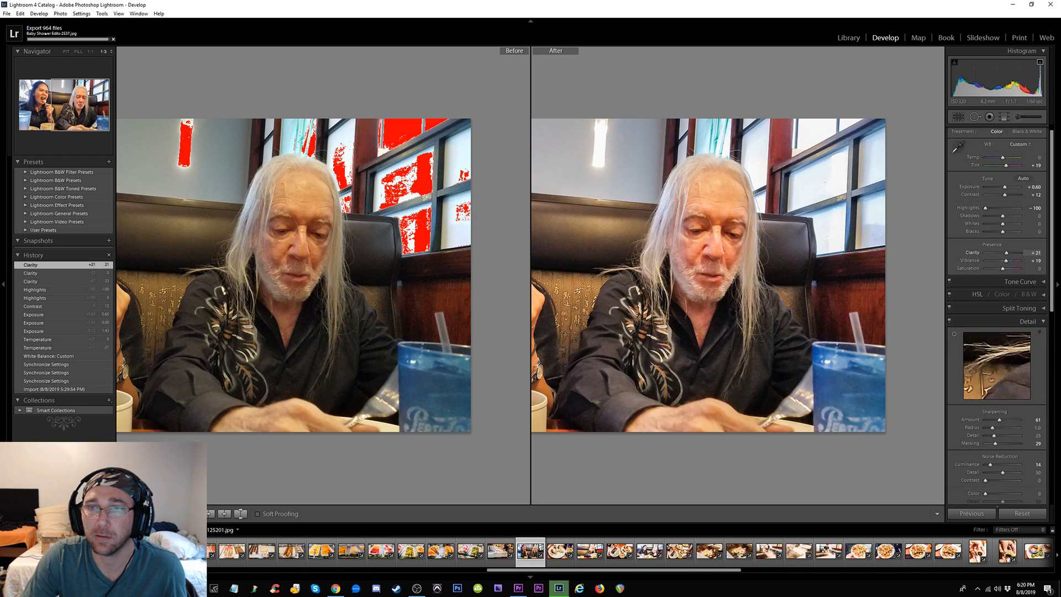
key("Right")
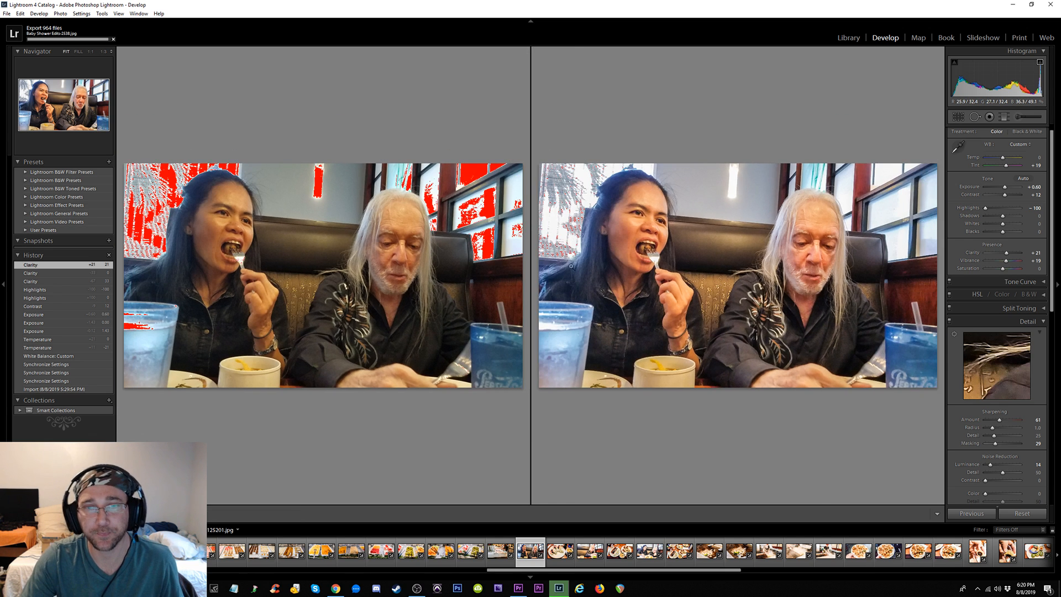
key("y")
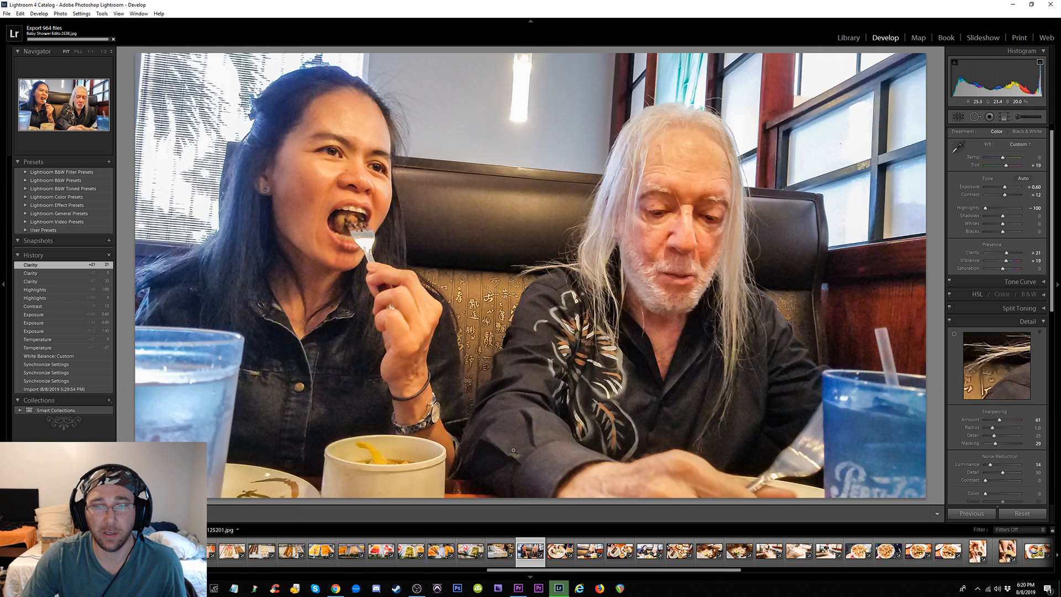
Add the other photos of people dining to the selection, and synchronize the two diners' develop settings across them
left_click(590, 552, "ctrl")
left_click(649, 551, "ctrl")
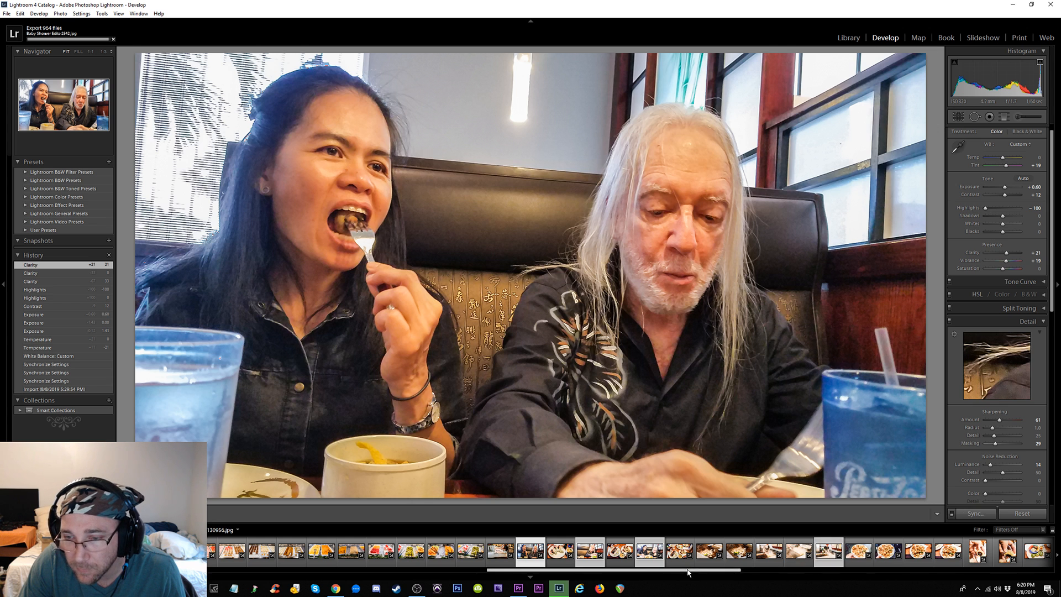
left_click_drag(688, 578, 764, 576)
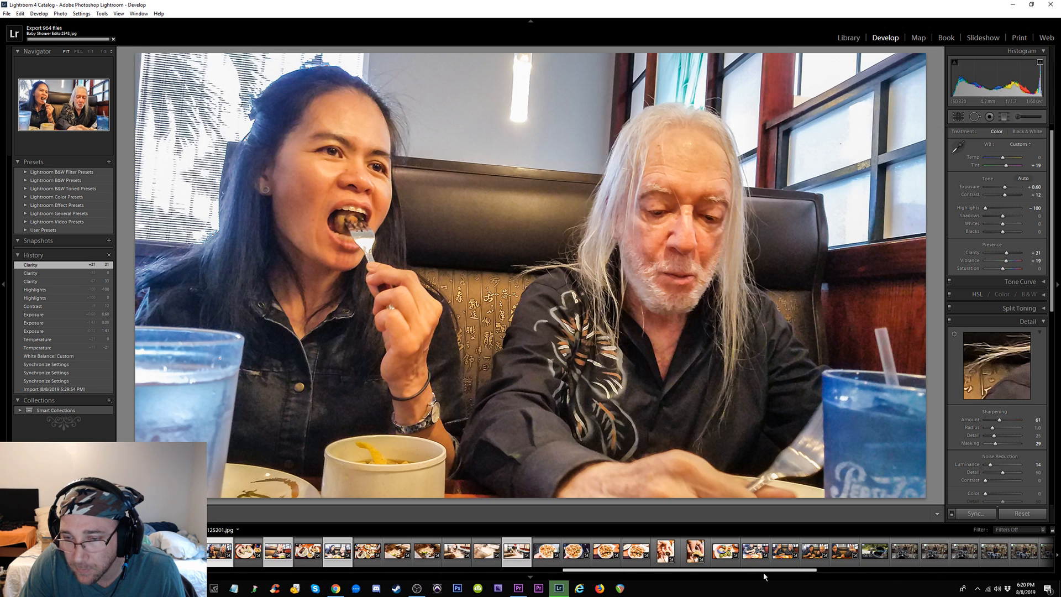
left_click(756, 551, "ctrl")
left_click(786, 551, "ctrl")
left_click(815, 551, "ctrl")
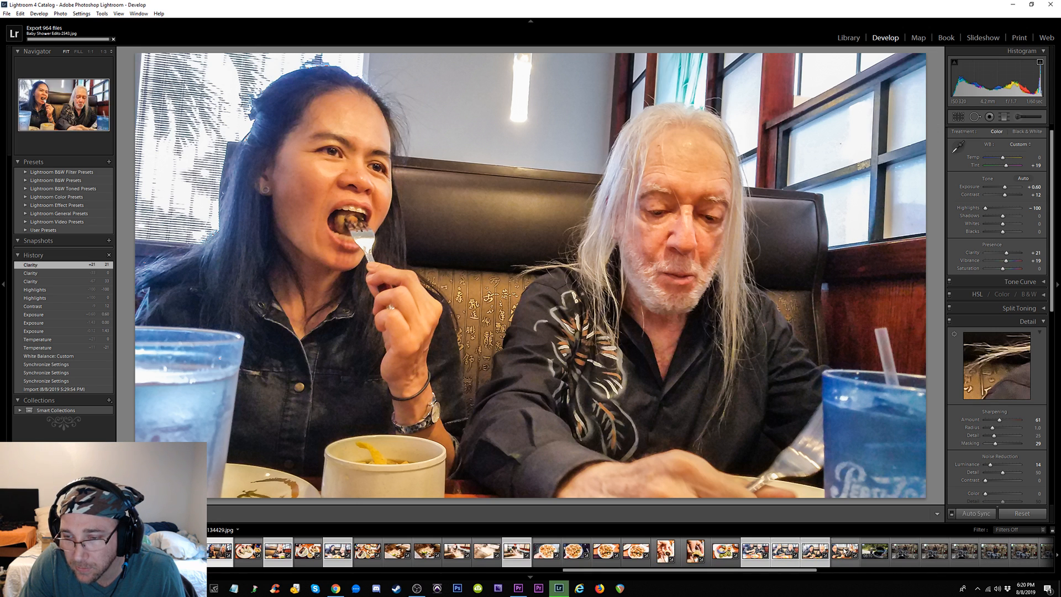
left_click(845, 551, "ctrl")
left_click_drag(718, 571, 679, 571)
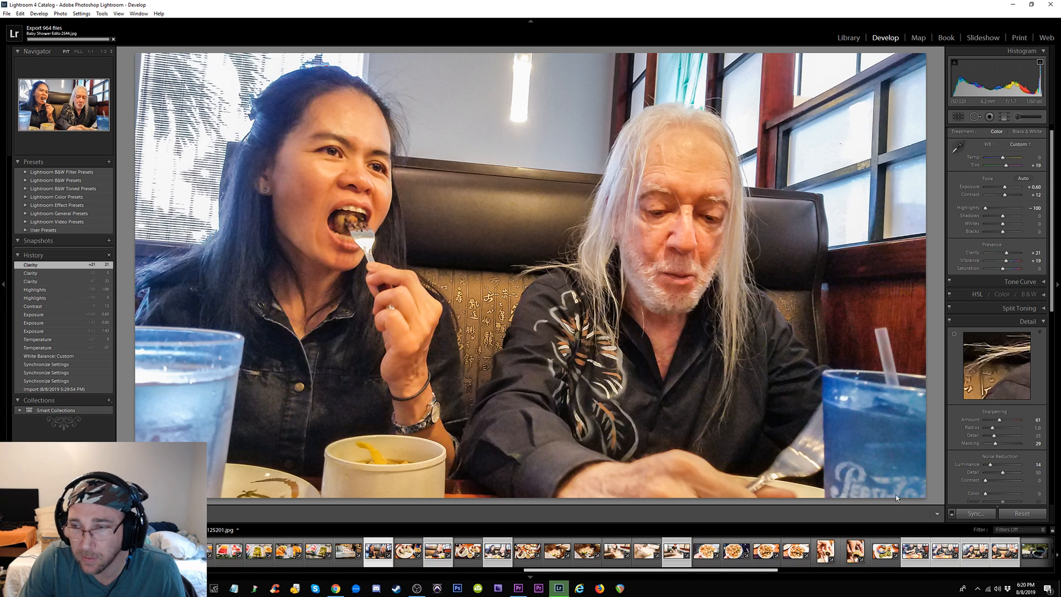
left_click(976, 514)
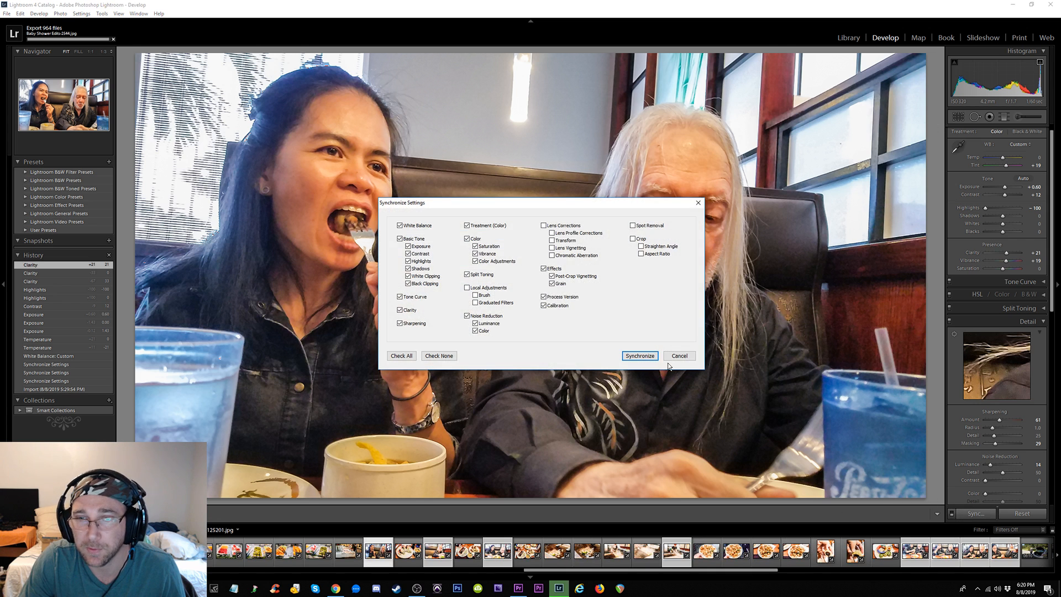
left_click(640, 356)
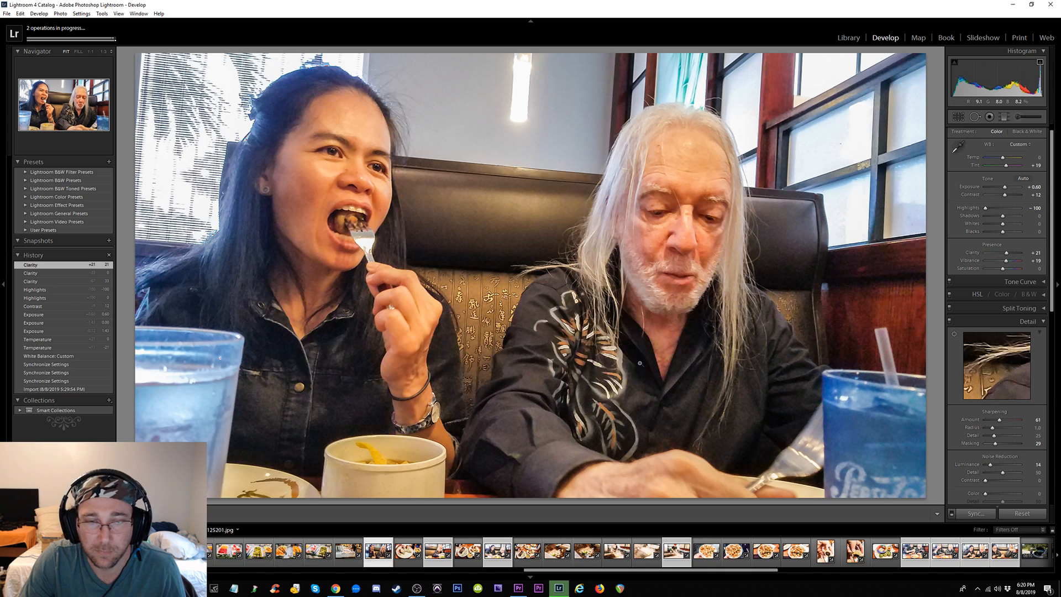
Open the photo of the sushi plate and soup cup
left_click(405, 551)
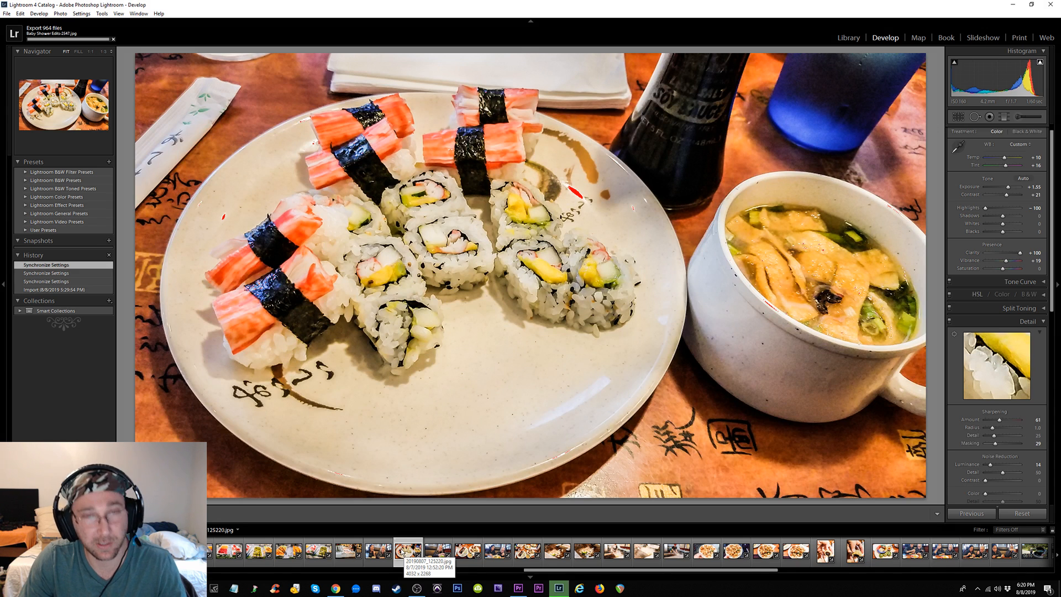
Set the sushi plate photo's Vibrance to +40 and Contrast to +52, comparing before and after views
key("y")
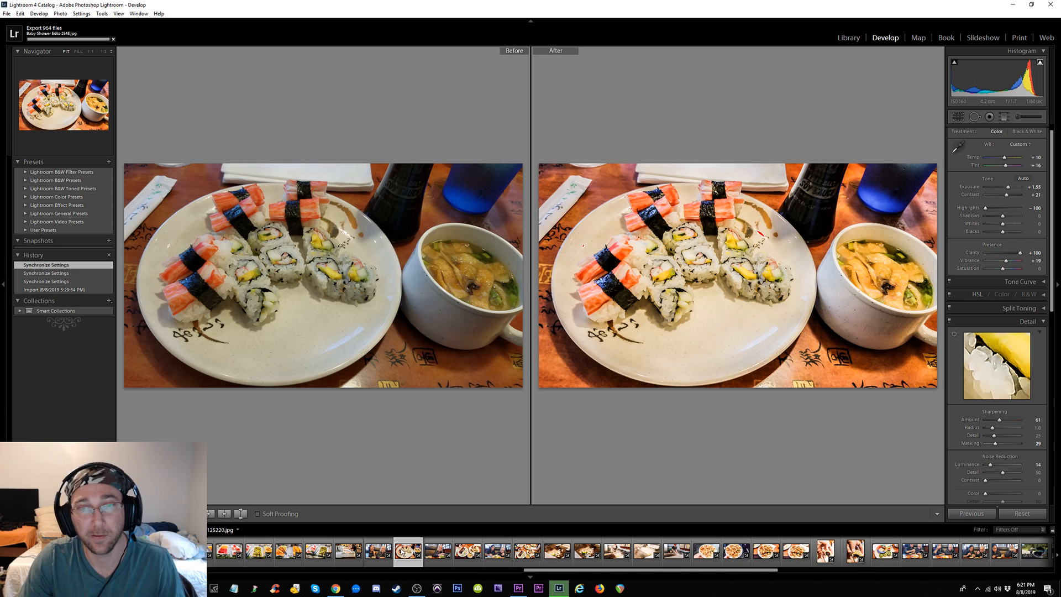
key("y")
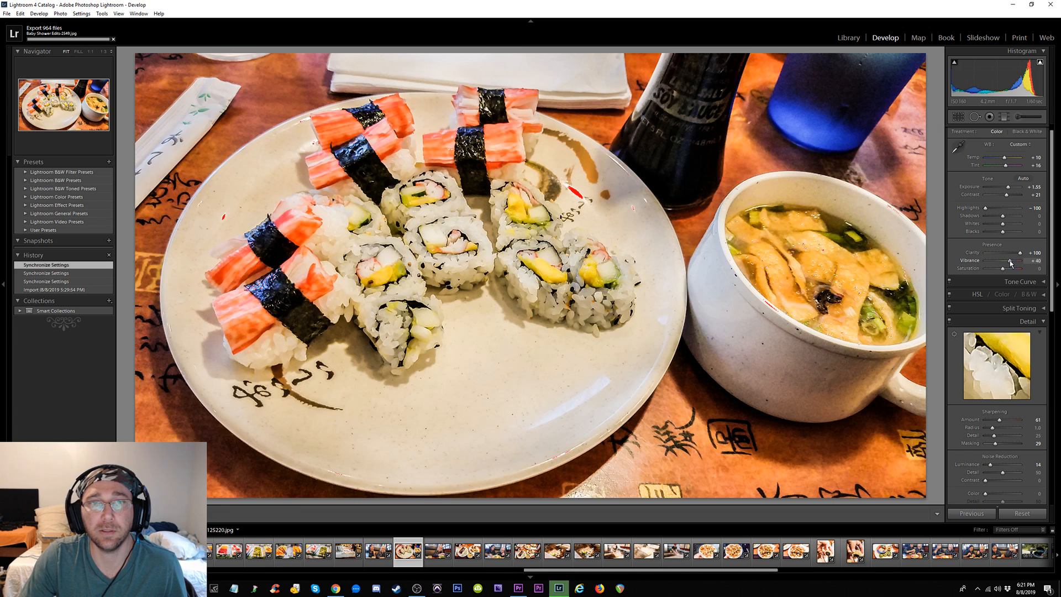
left_click_drag(1011, 263, 1011, 263)
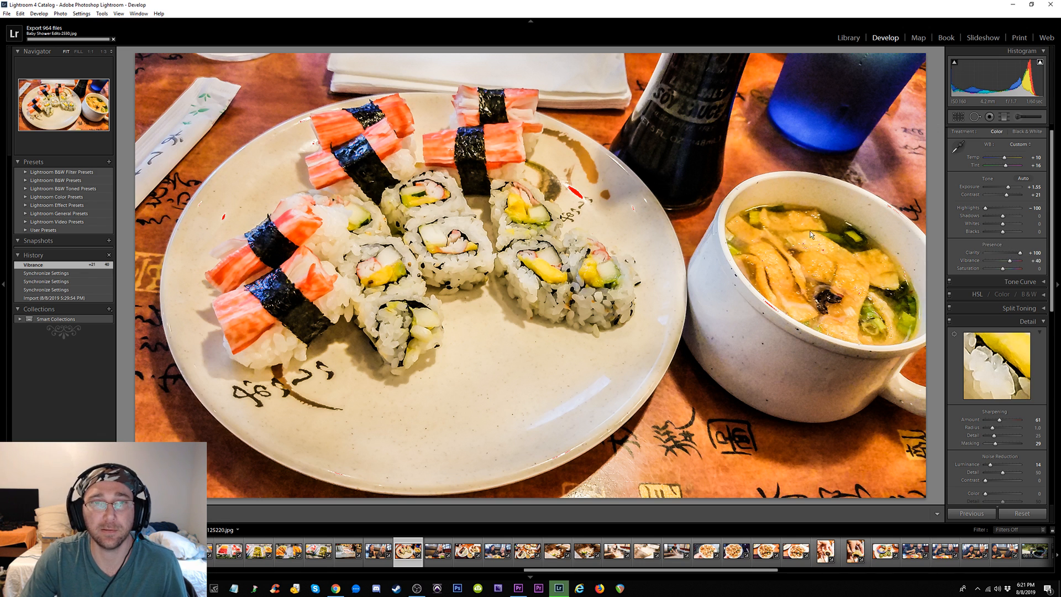
key("y")
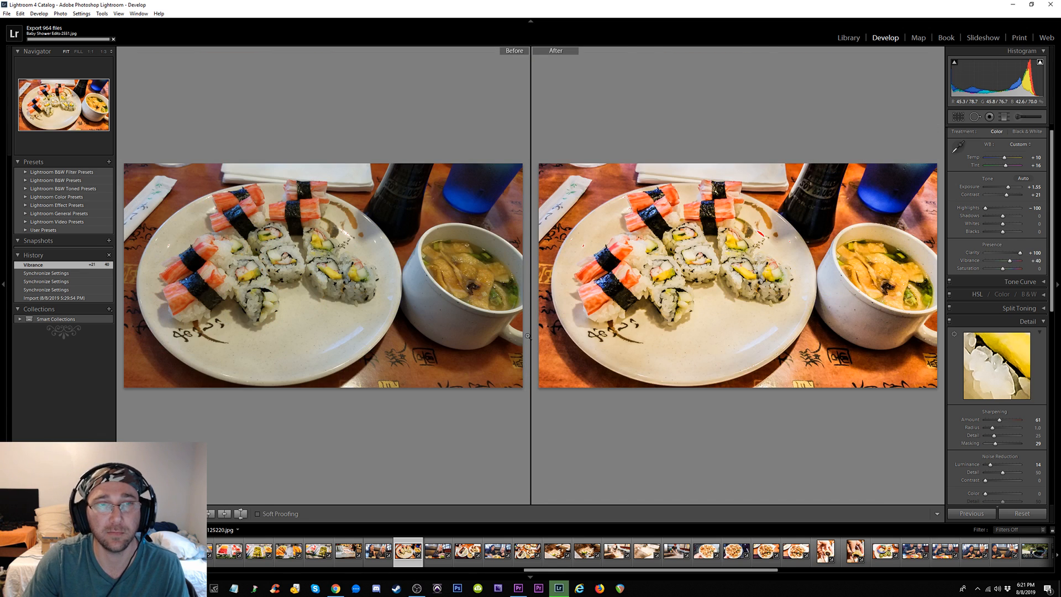
key("y")
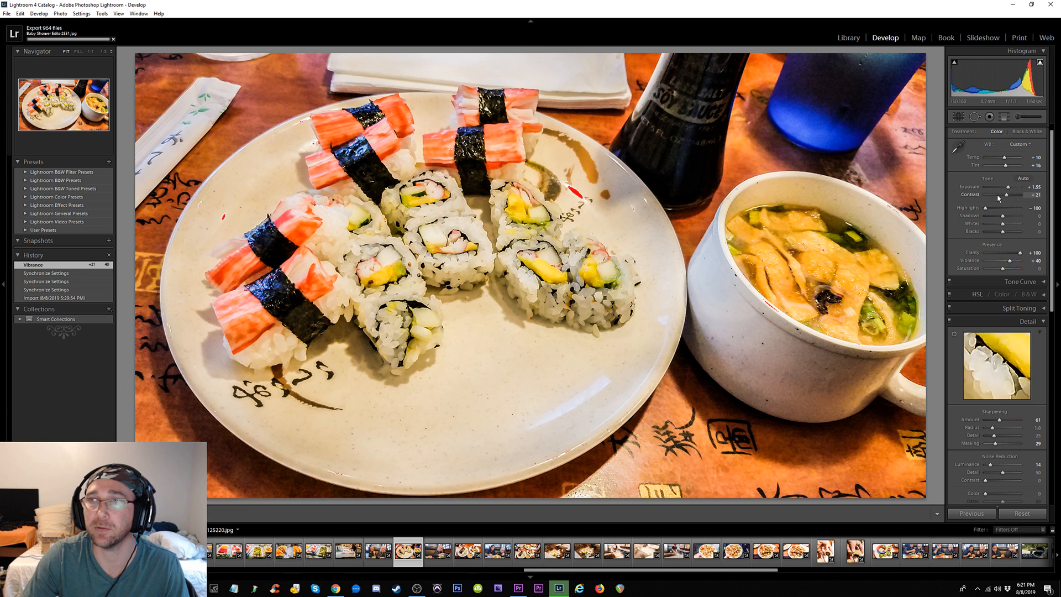
left_click_drag(1007, 195, 1013, 197)
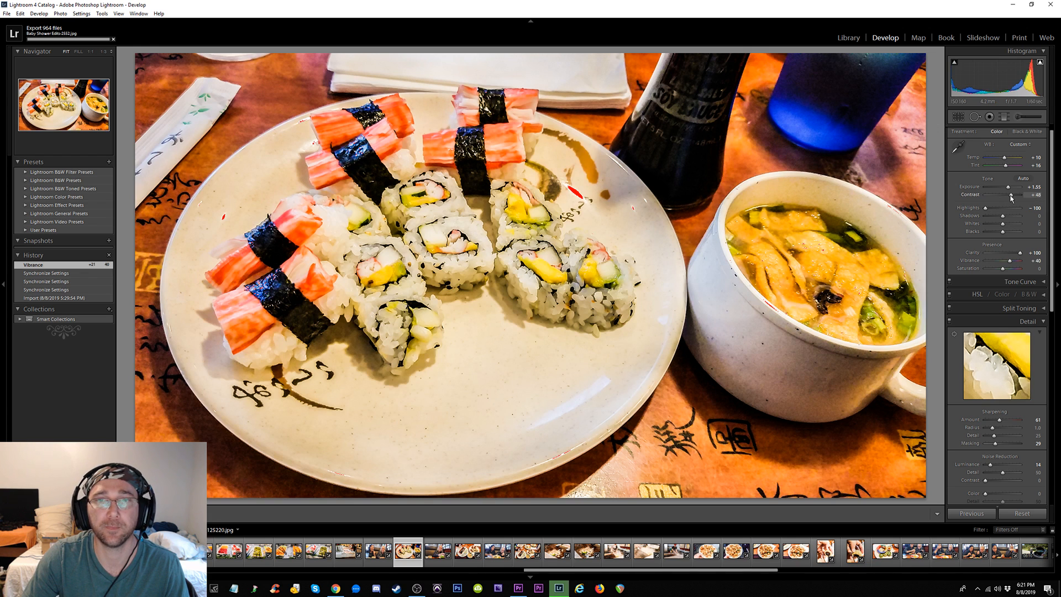
left_click_drag(1012, 199, 1013, 198)
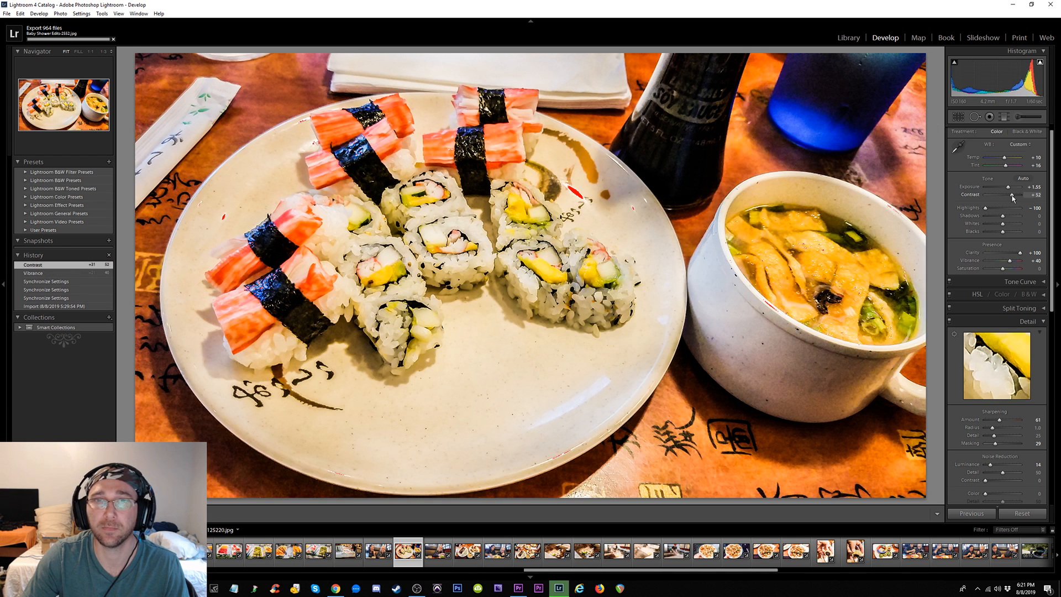
Synchronize the develop settings of the couple's booth photo 125201 to the restaurant photos that follow it
left_click(372, 555)
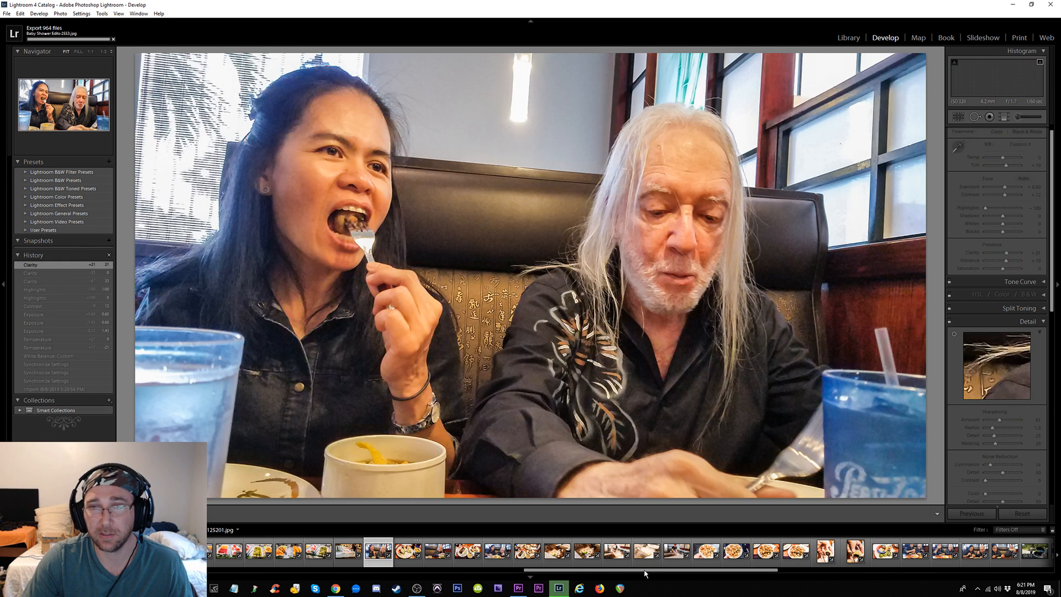
left_click_drag(644, 571, 739, 571)
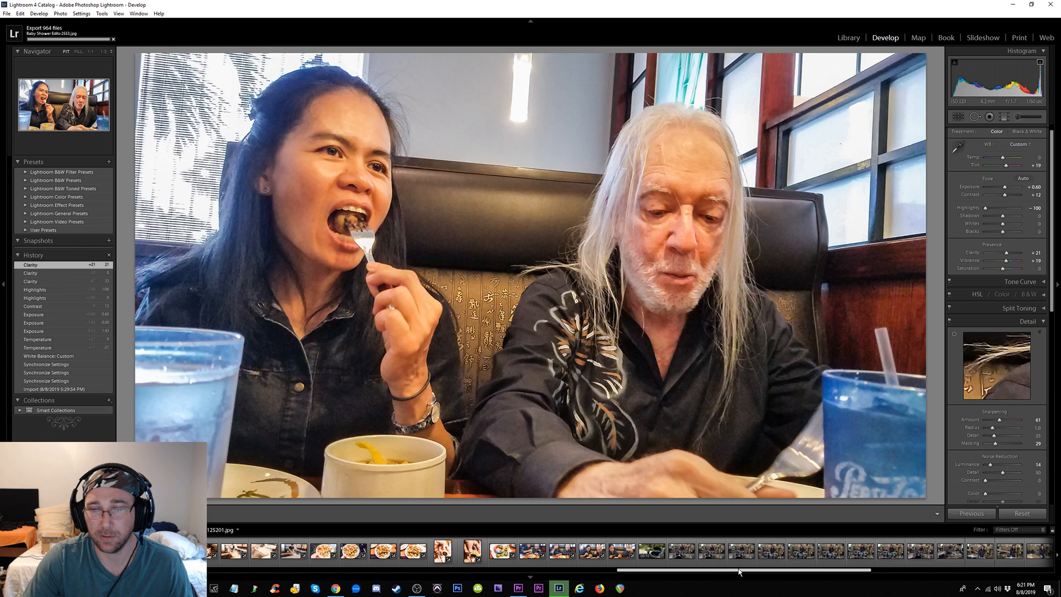
left_click(622, 551, "shift")
left_click_drag(681, 574, 575, 572)
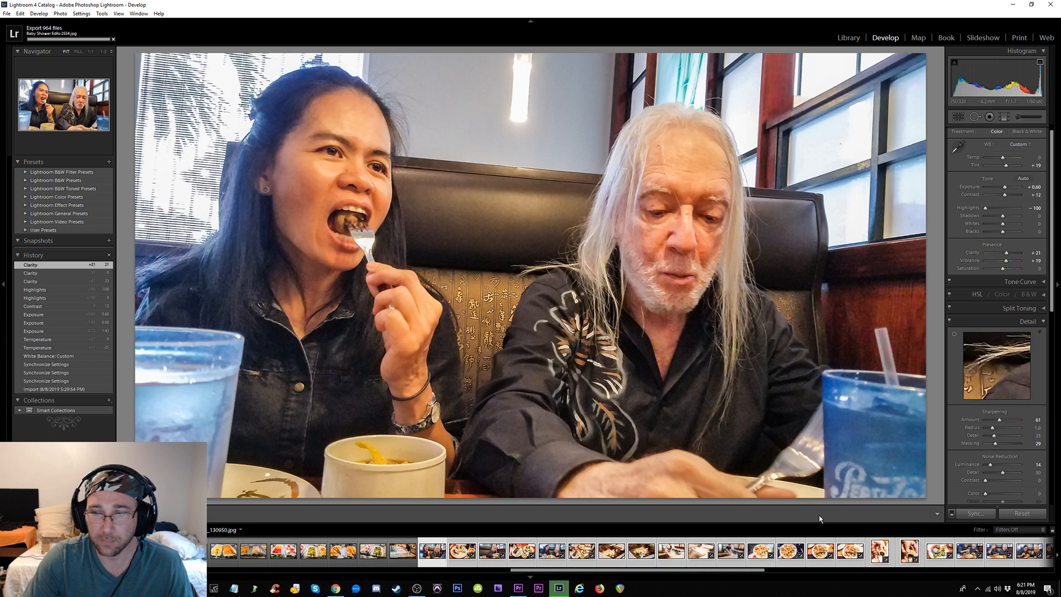
left_click(976, 514)
left_click(653, 359)
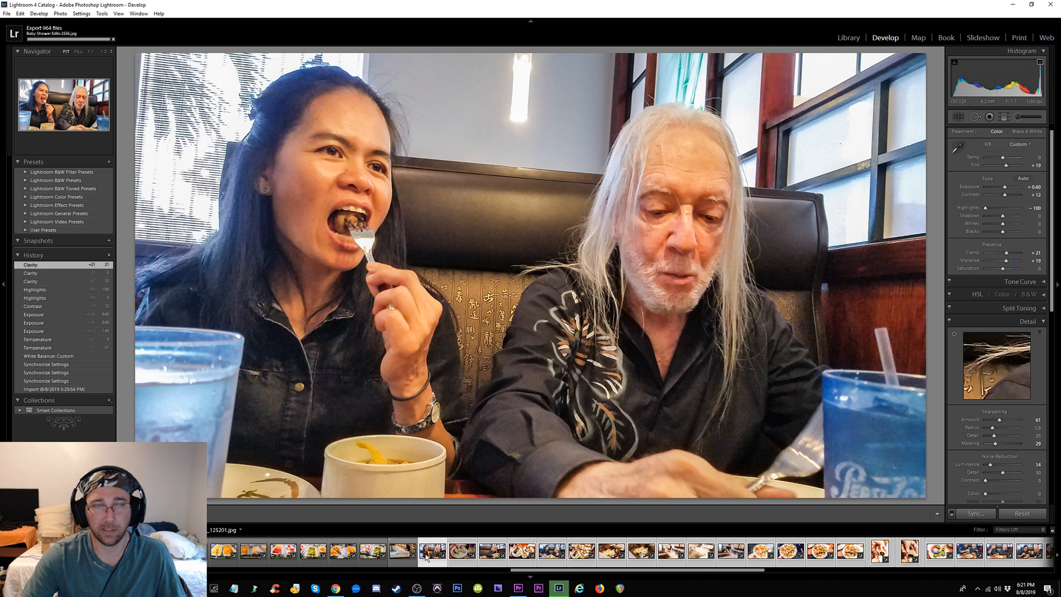
Compare the sushi plate photo 20190807_125220.jpg before and after, and set its Contrast to +64 and Clarity to +100
left_click(443, 558)
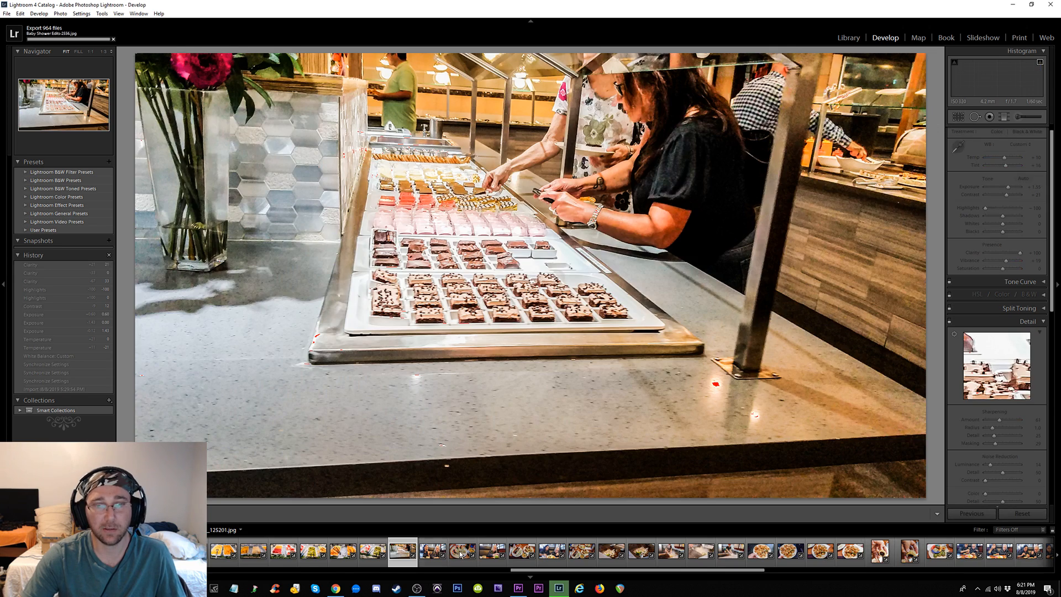
key("Right")
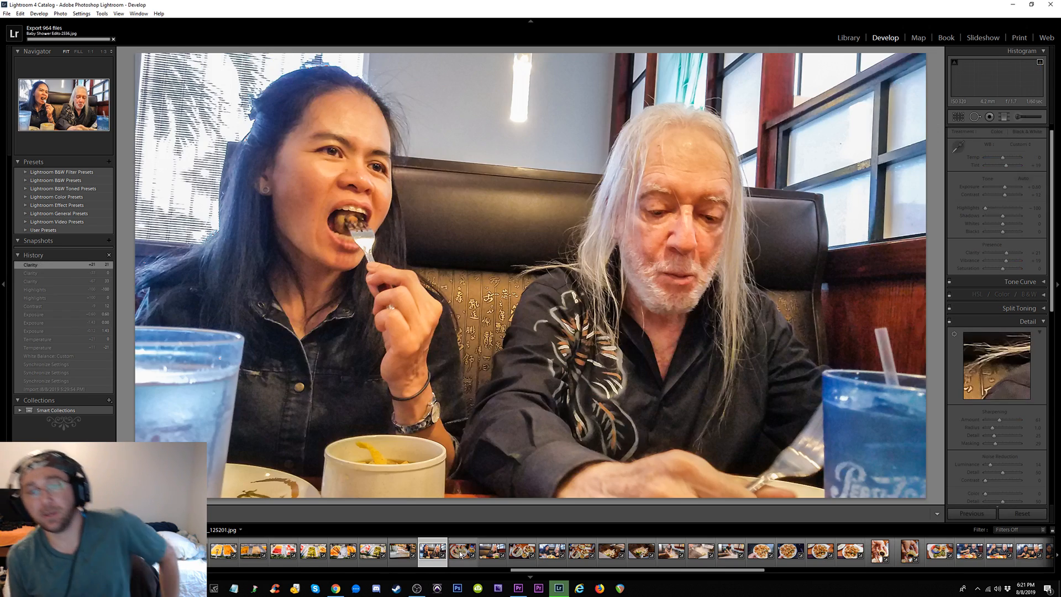
key("Right")
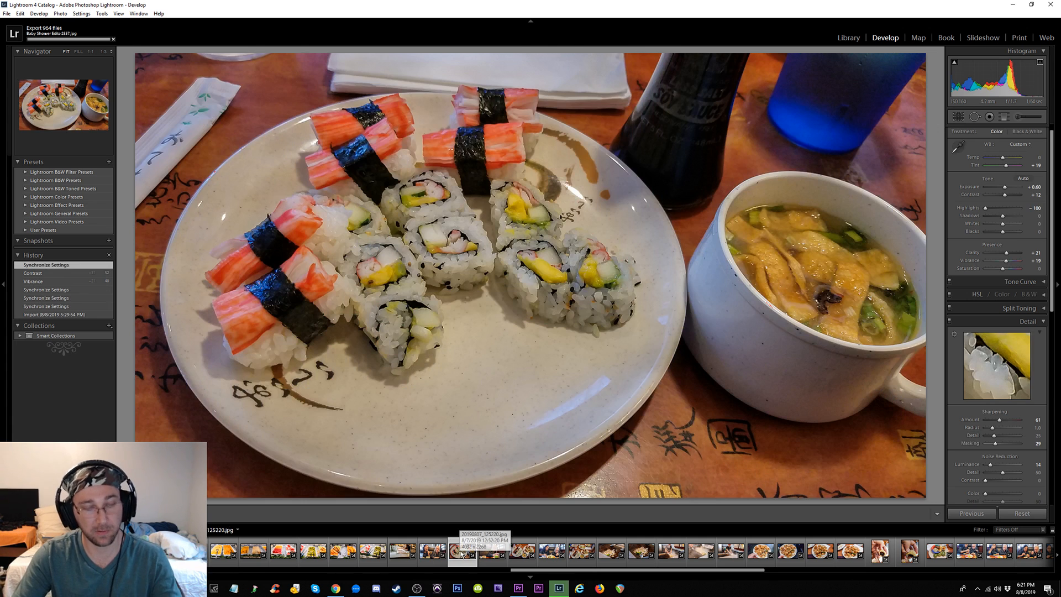
key("y")
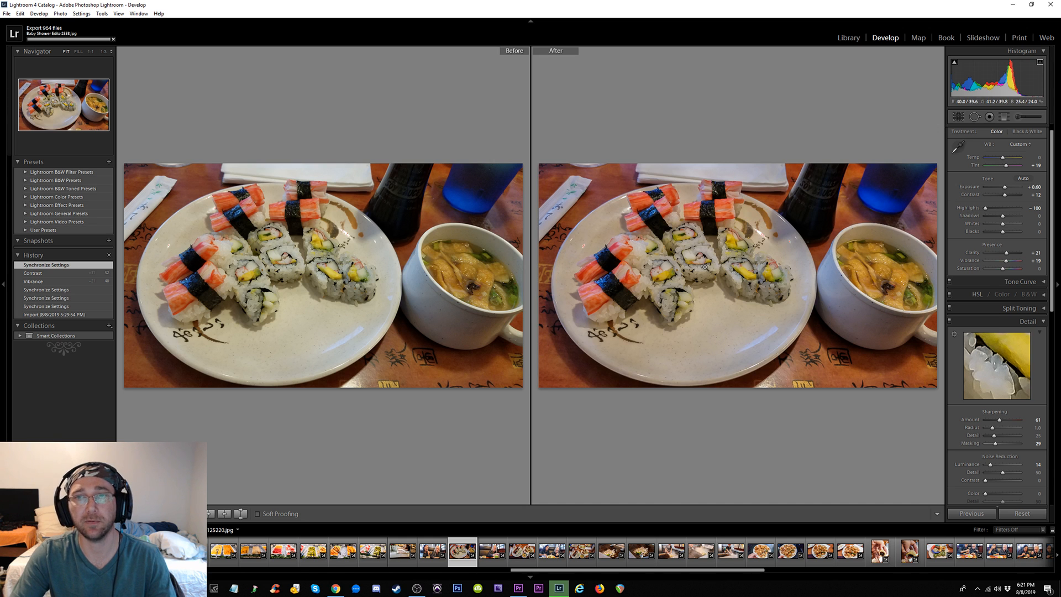
key("y")
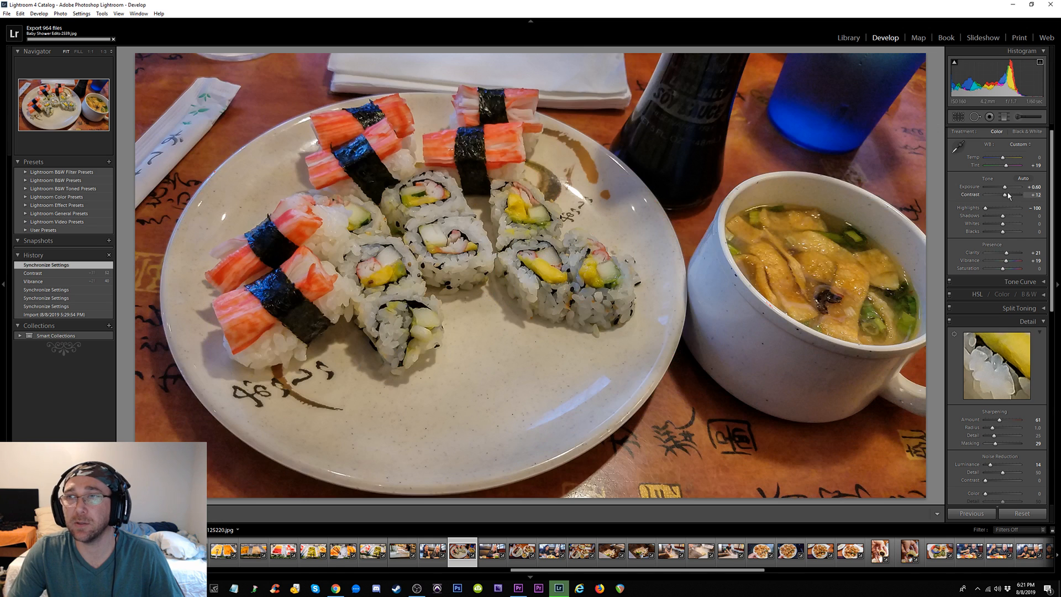
left_click_drag(1008, 195, 1015, 197)
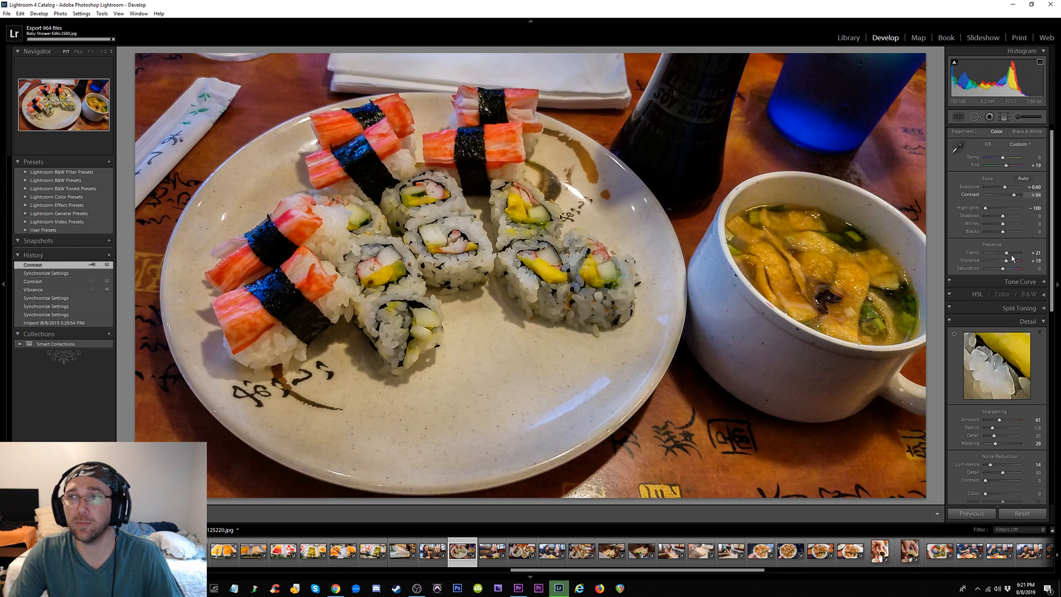
left_click_drag(1013, 254, 1027, 253)
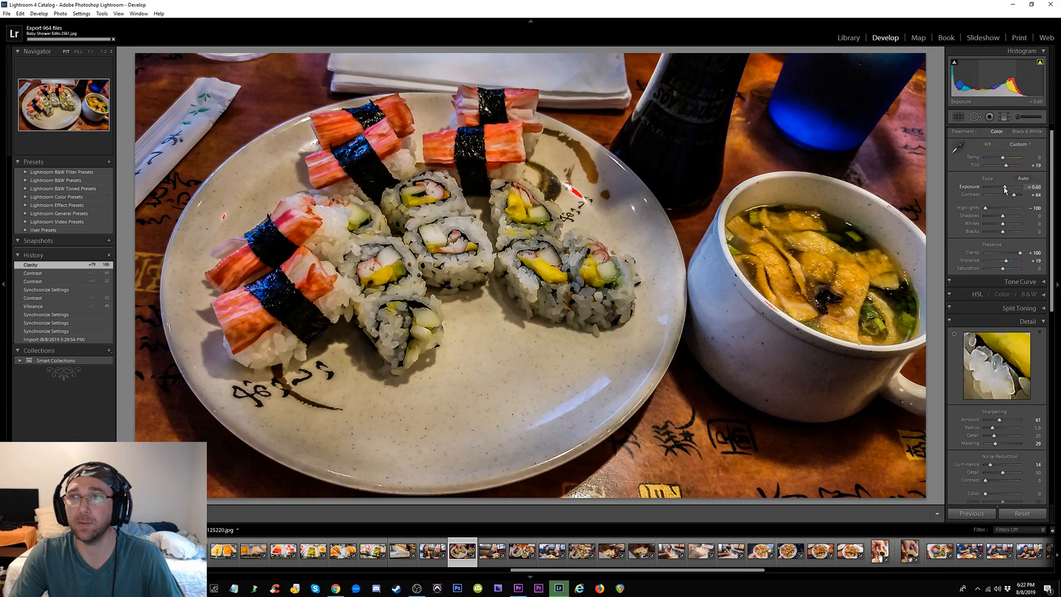
Set the sushi plate photo's Exposure to +1.07 and sample its white balance from the white rice
left_click_drag(1005, 189, 1008, 193)
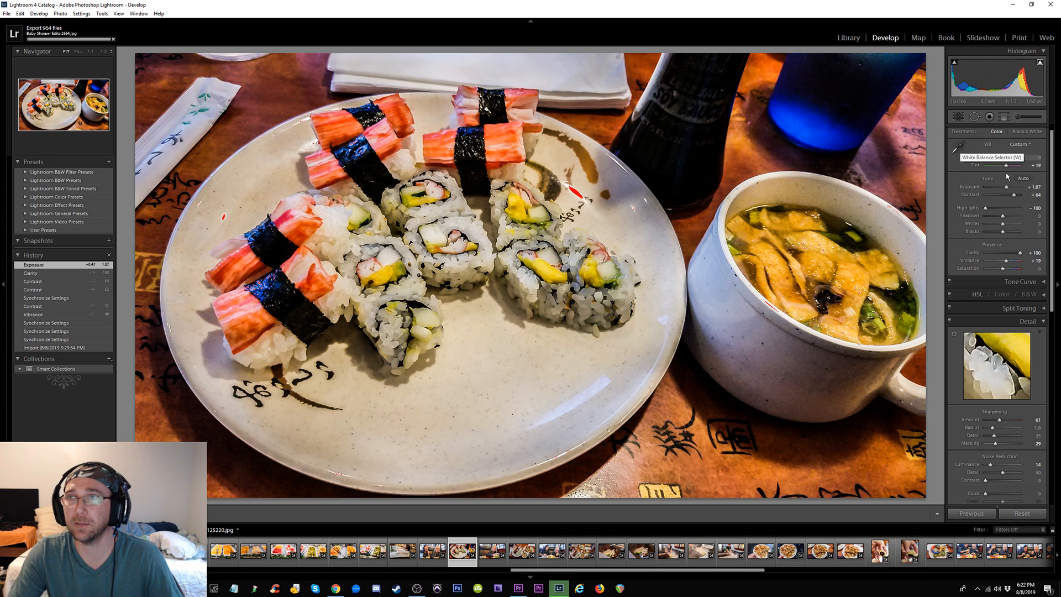
left_click(959, 147)
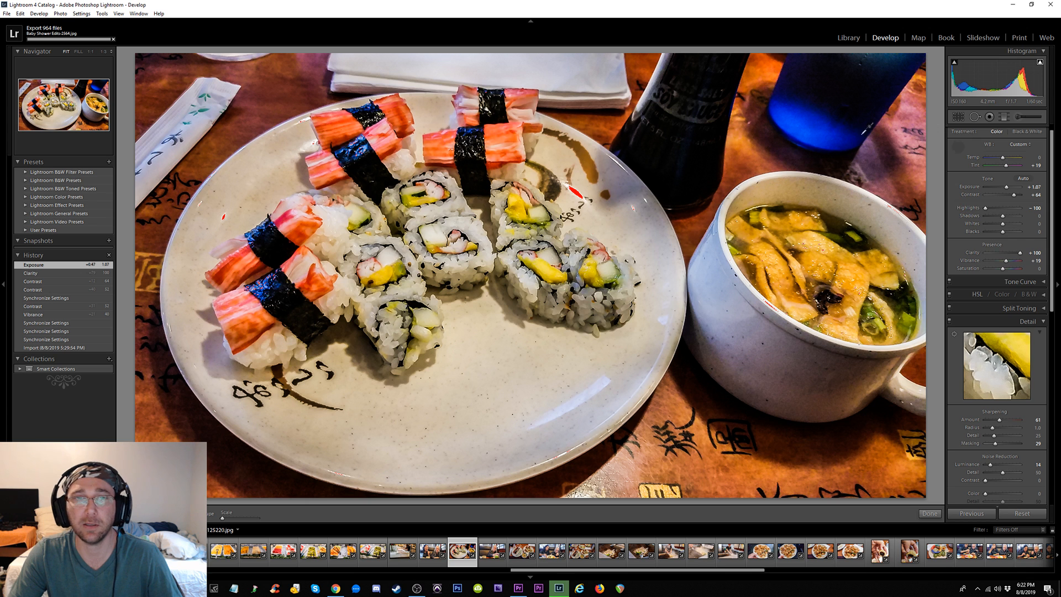
left_click(345, 280)
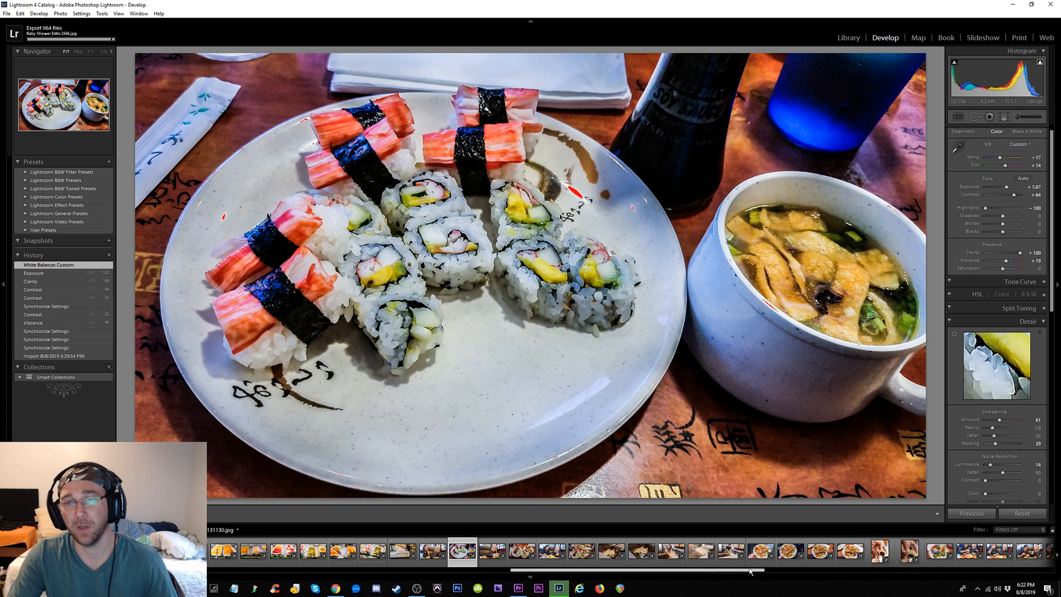
Synchronize the sushi plate photo's develop settings to the two-plate sushi photo 20190807_125519.jpg
left_click(488, 556)
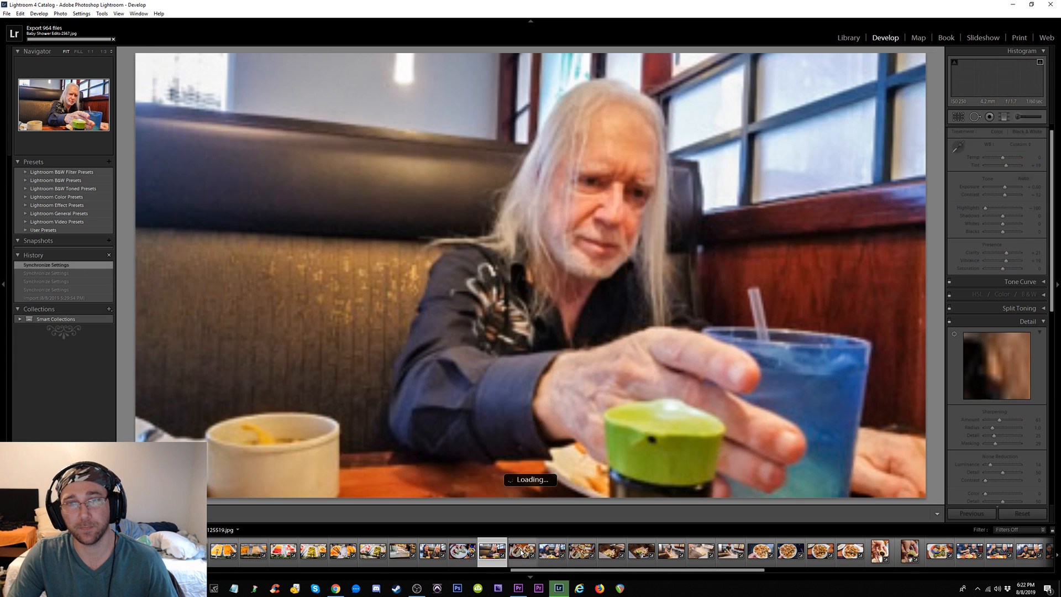
left_click(523, 553)
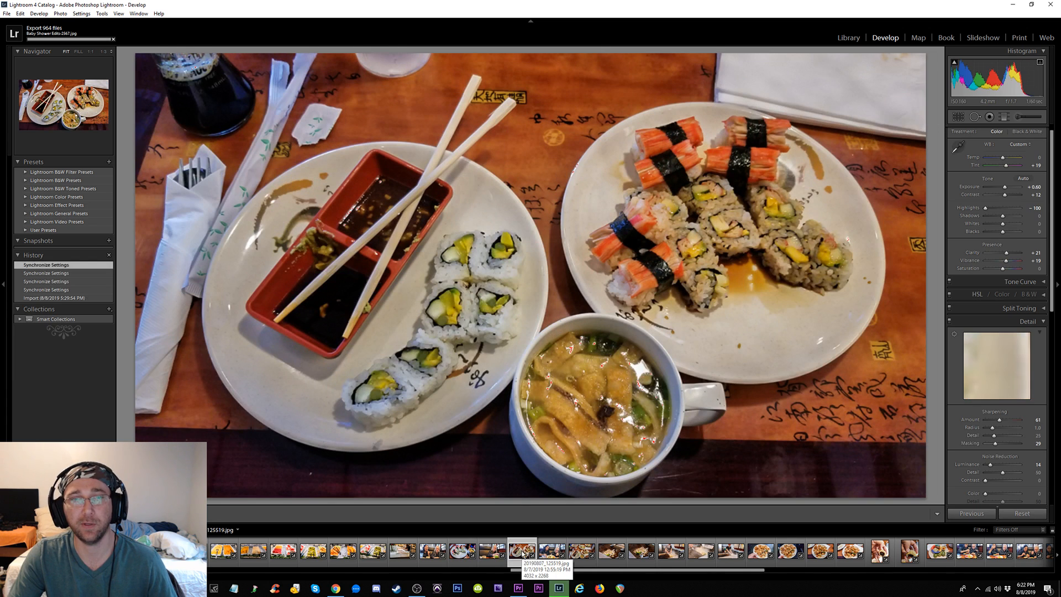
left_click(469, 557)
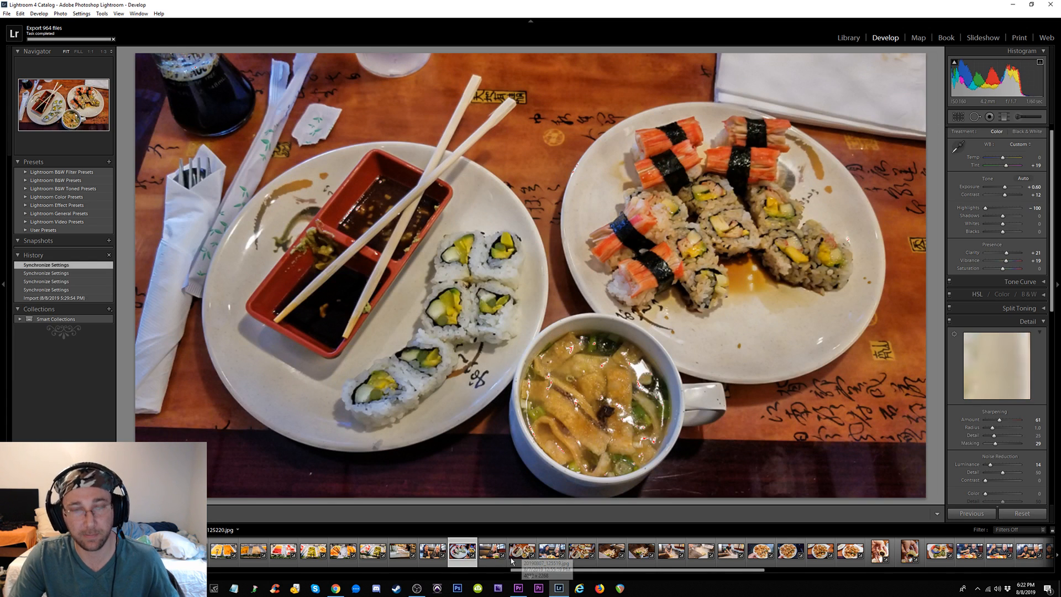
left_click(524, 551, "ctrl")
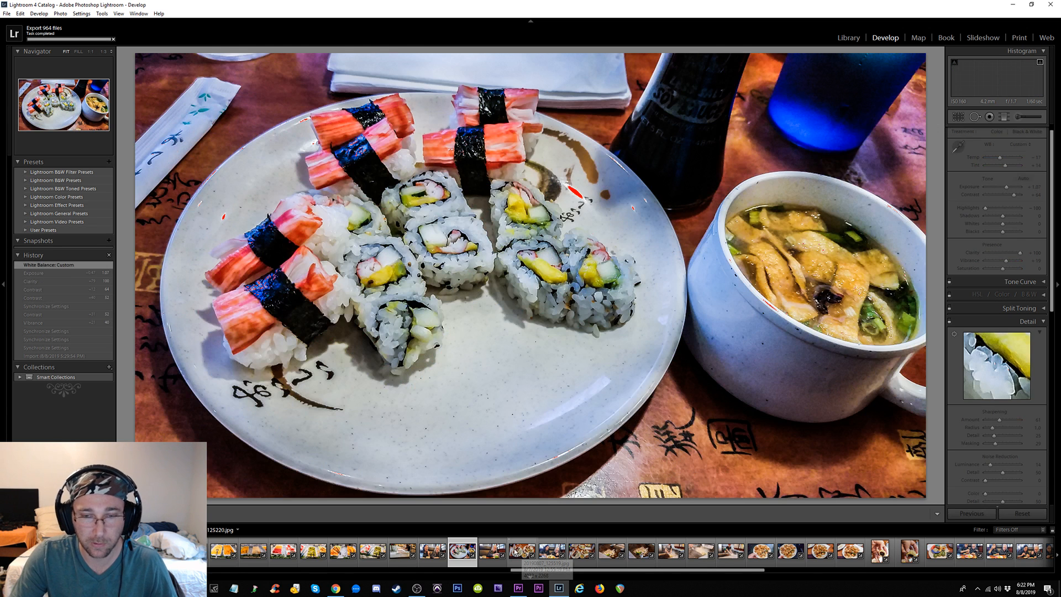
left_click(974, 513)
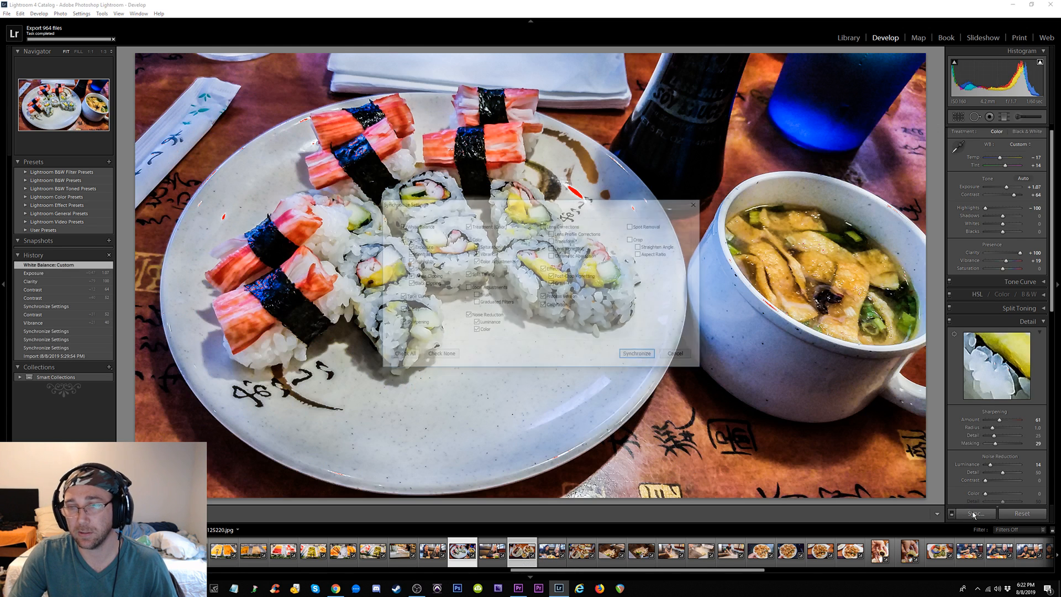
left_click(639, 354)
Inspect the two-plate sushi photo at a different zoom and check its shadow clipping
left_click(523, 550)
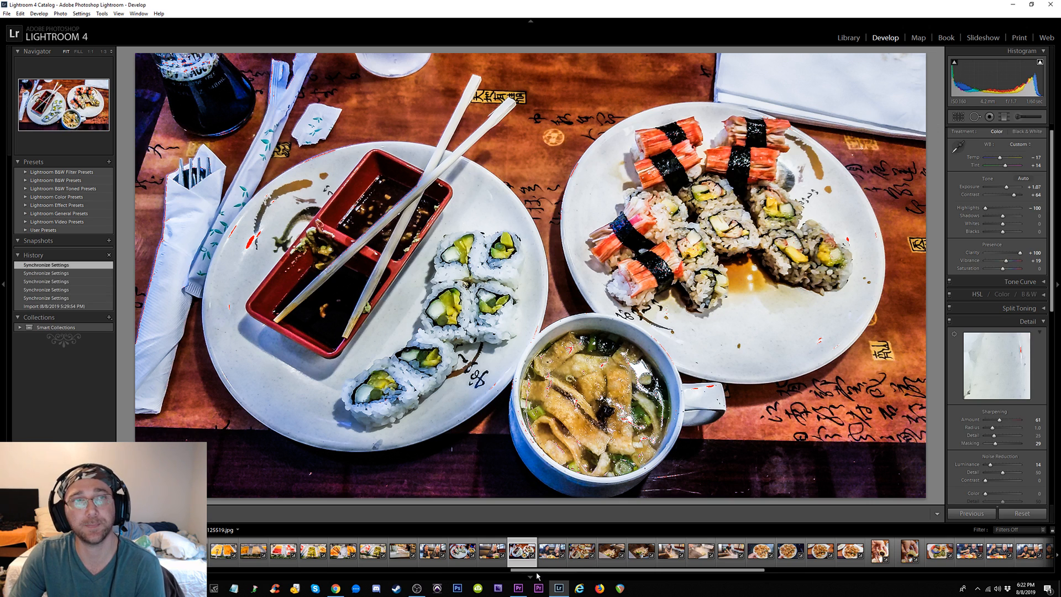
scroll(316, 252, "down", 5)
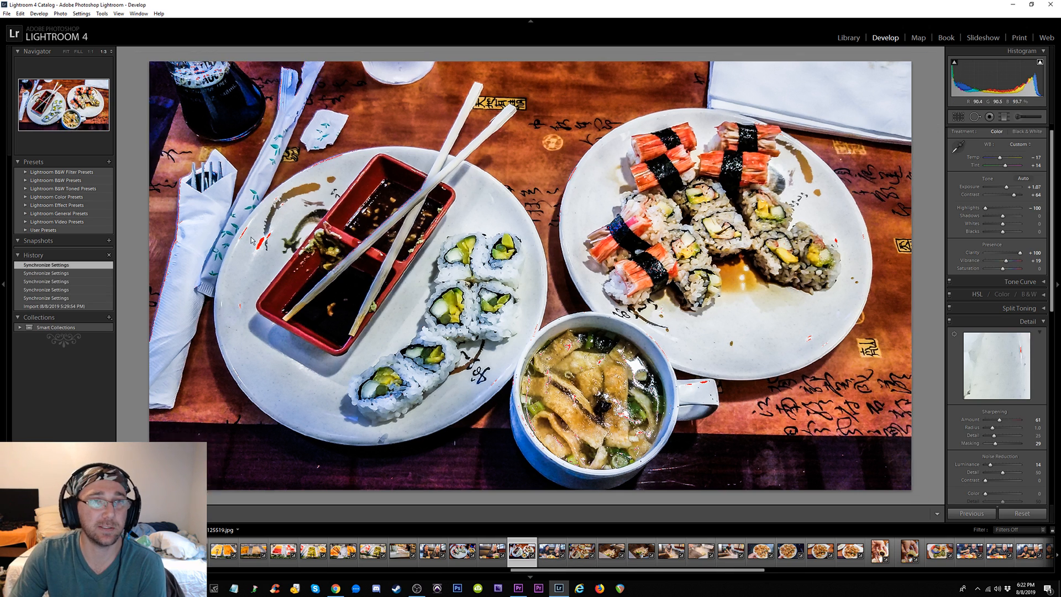
scroll(407, 221, "up", 5)
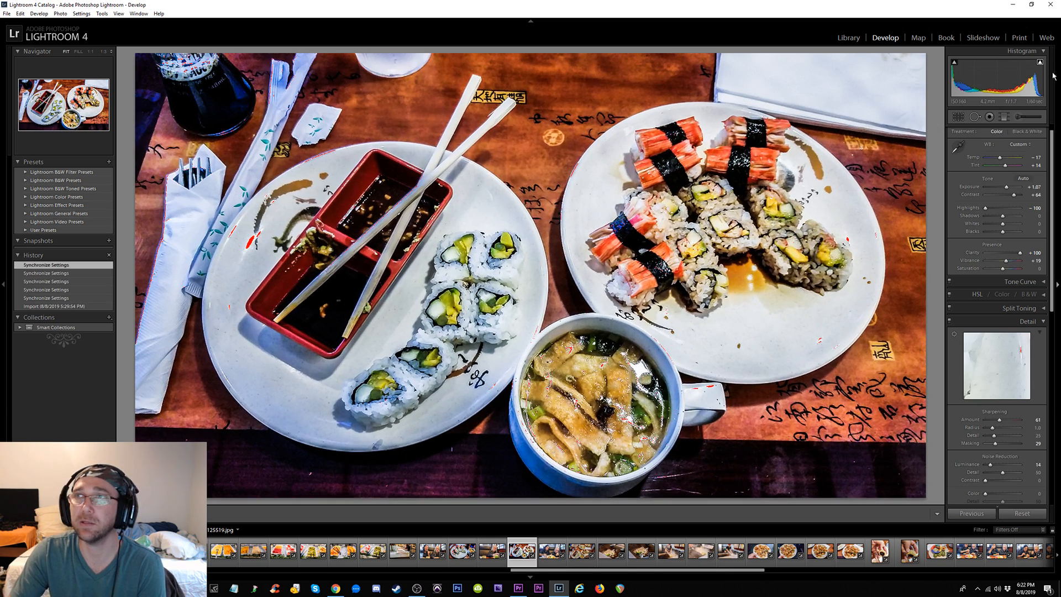
left_click(955, 64)
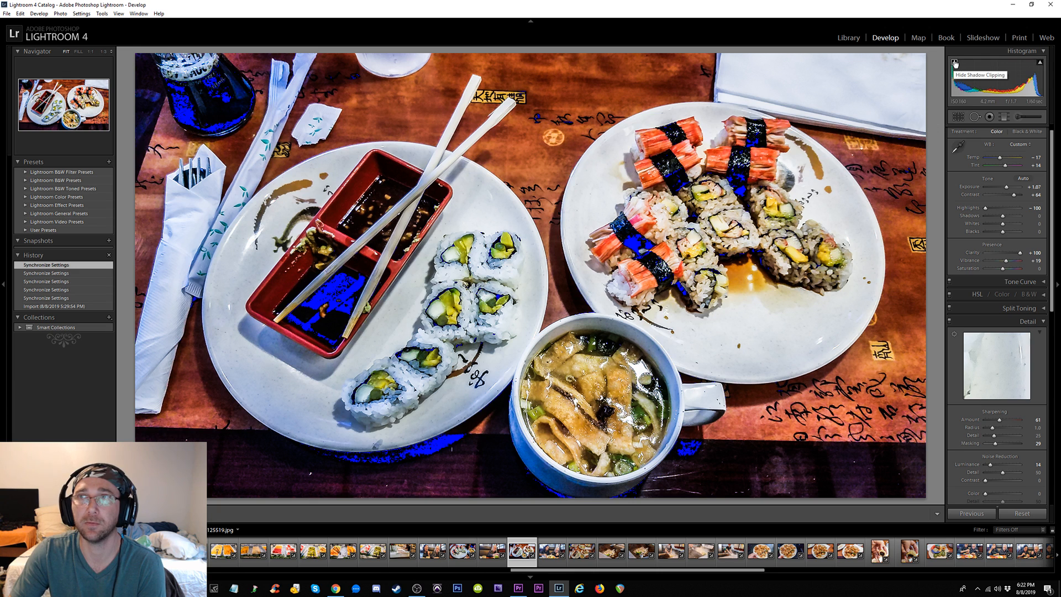
left_click(955, 64)
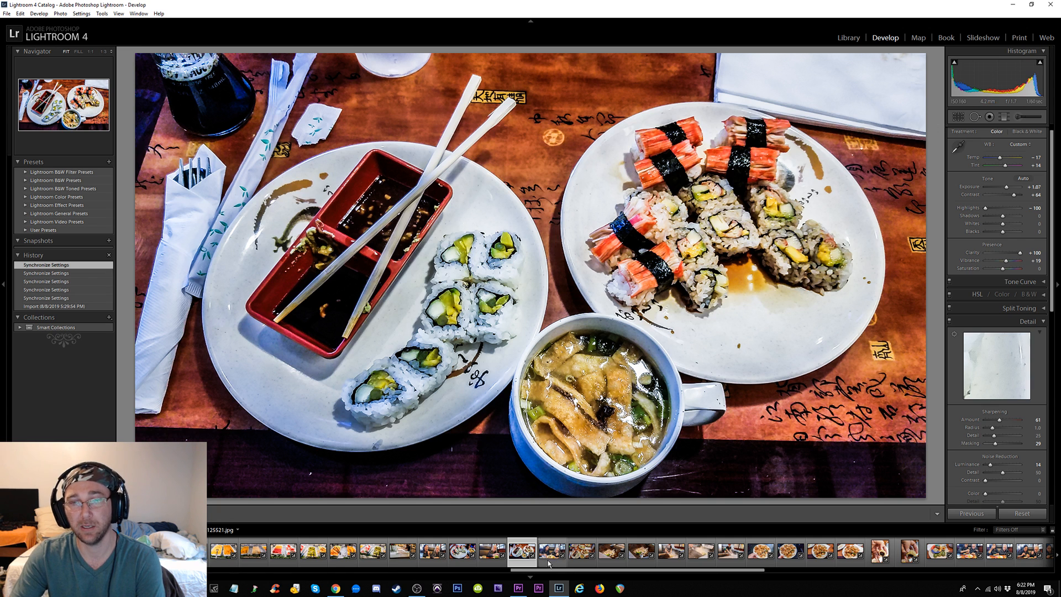
Synchronize the shrimp plate photo 20190807_131130.jpg's develop settings to the two-plate sushi photo and the selected table, griddle and plate photos
left_click(583, 551, "ctrl")
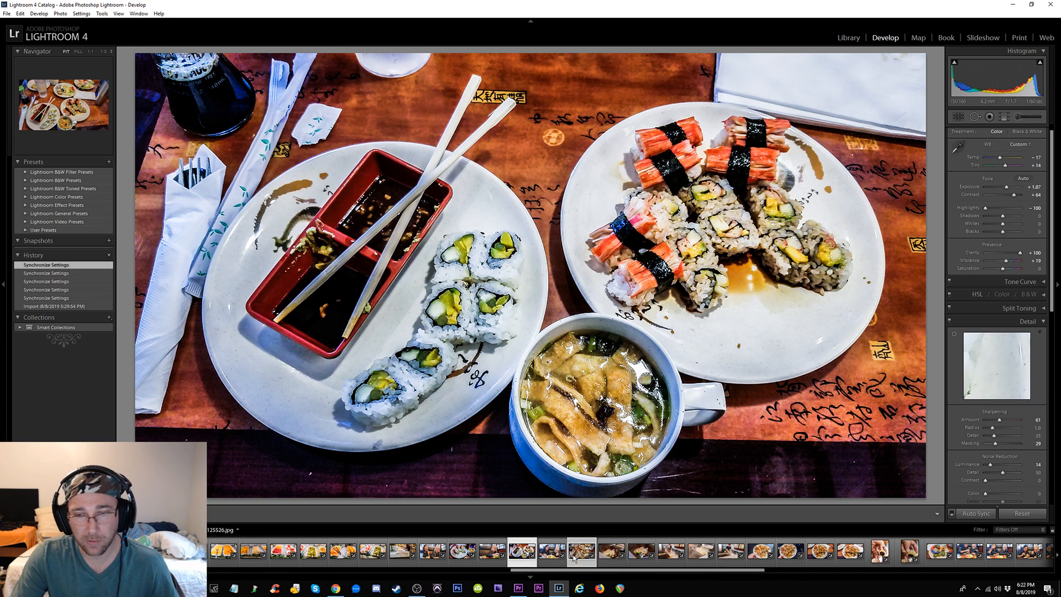
left_click(612, 551, "ctrl")
left_click(643, 562, "ctrl")
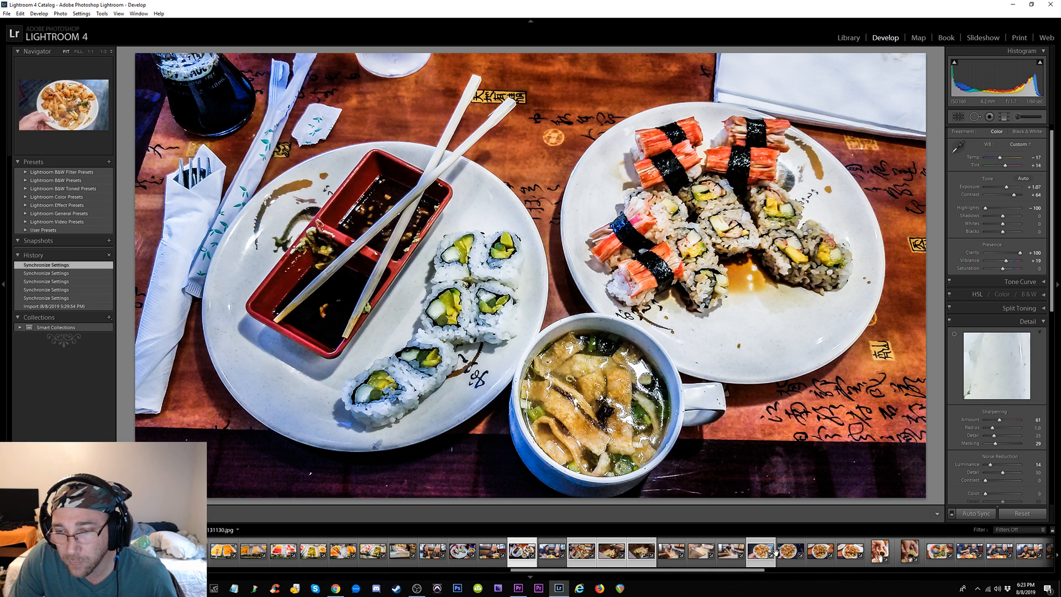
left_click(833, 555, "ctrl")
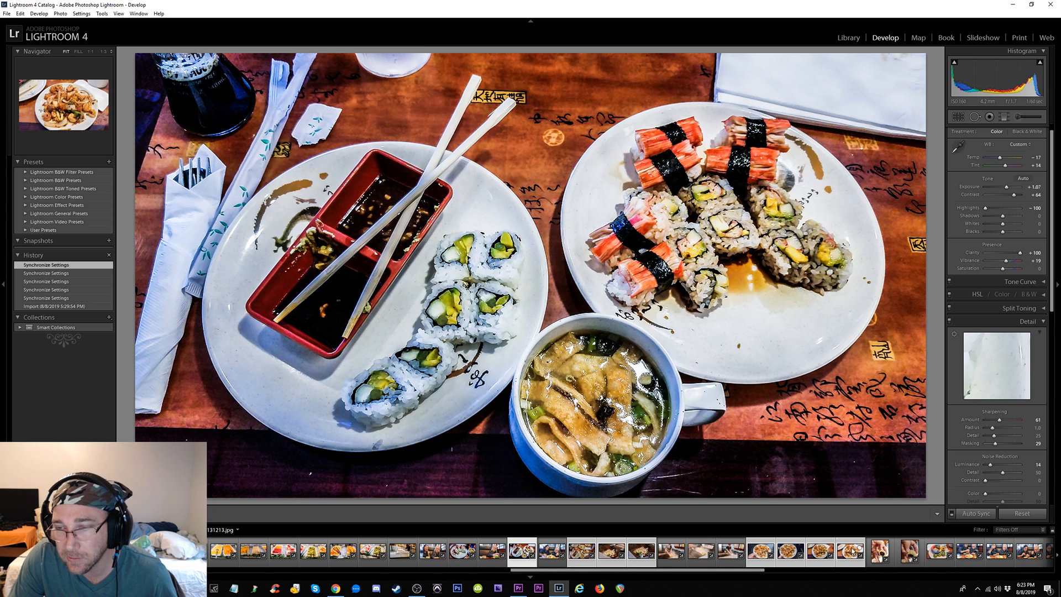
left_click(755, 553)
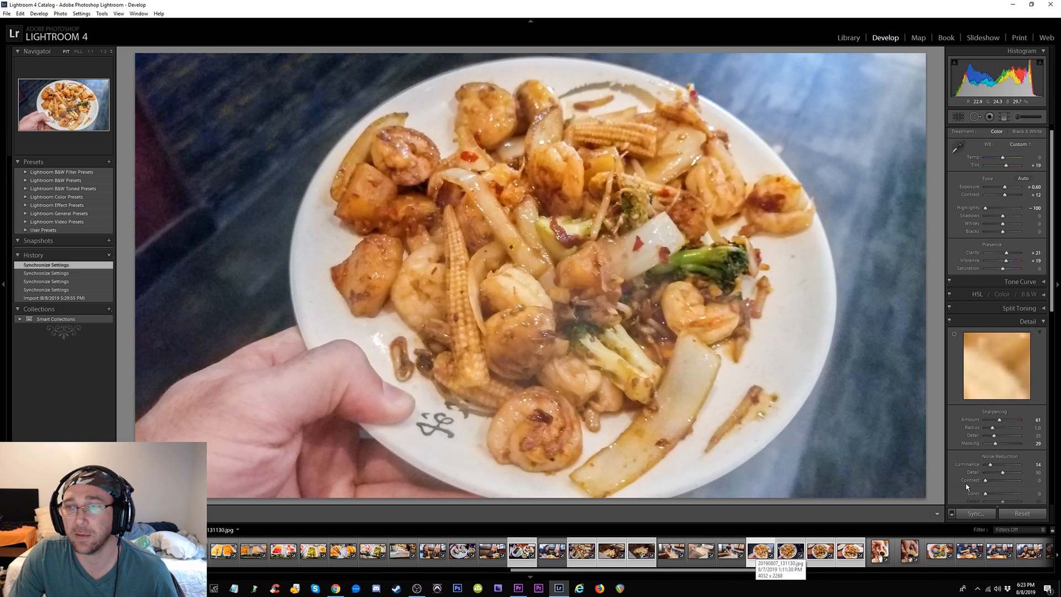
left_click(976, 514)
left_click(639, 355)
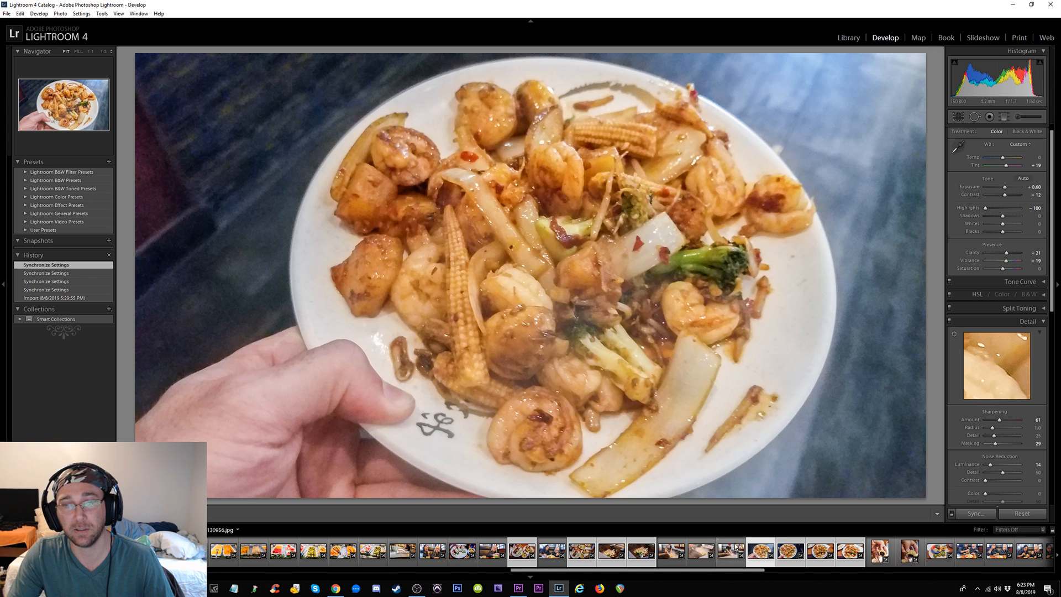
Undo the last change and synchronize the two-plate sushi photo 20190807_125519.jpg's develop settings to the selected food photos
left_click(518, 553)
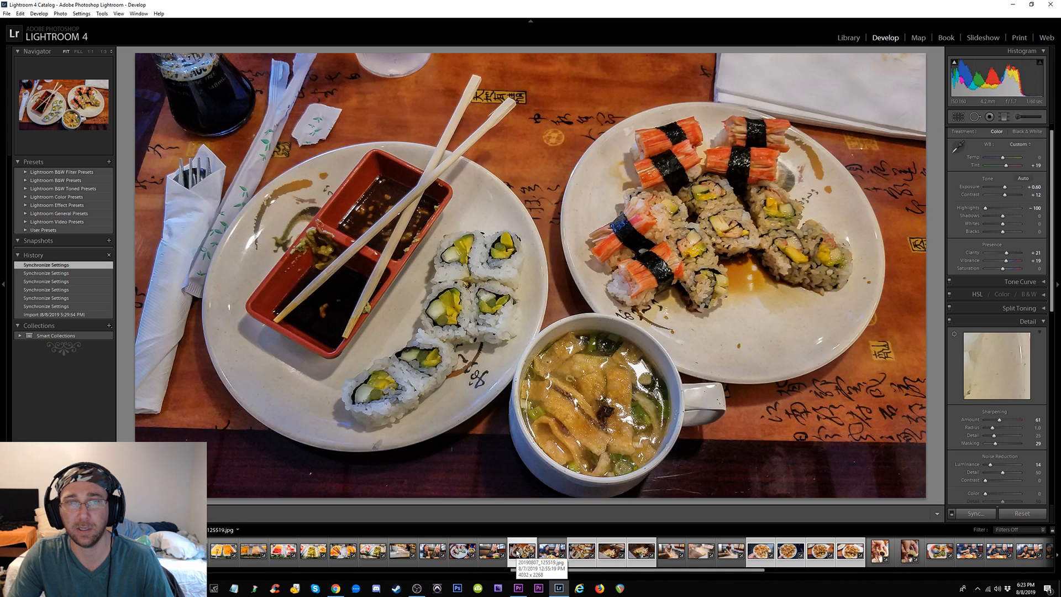
key("ctrl+z")
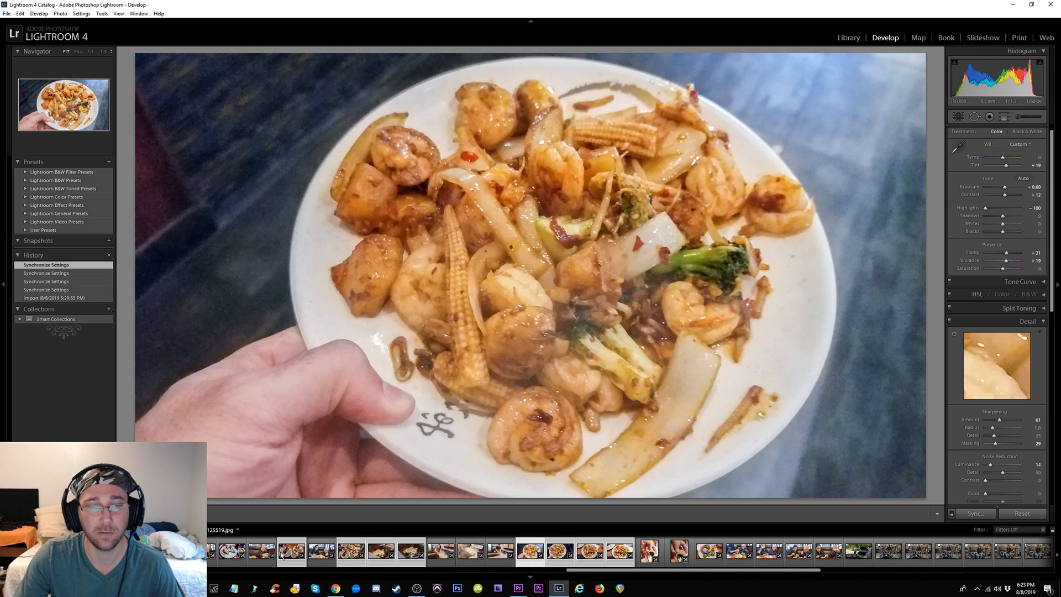
left_click(283, 551)
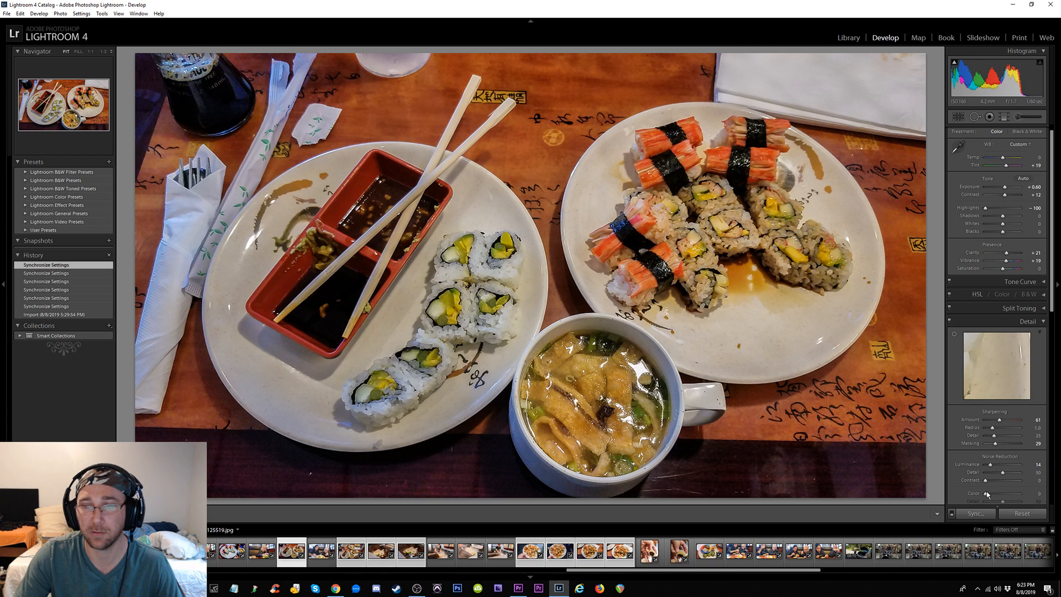
left_click(977, 514)
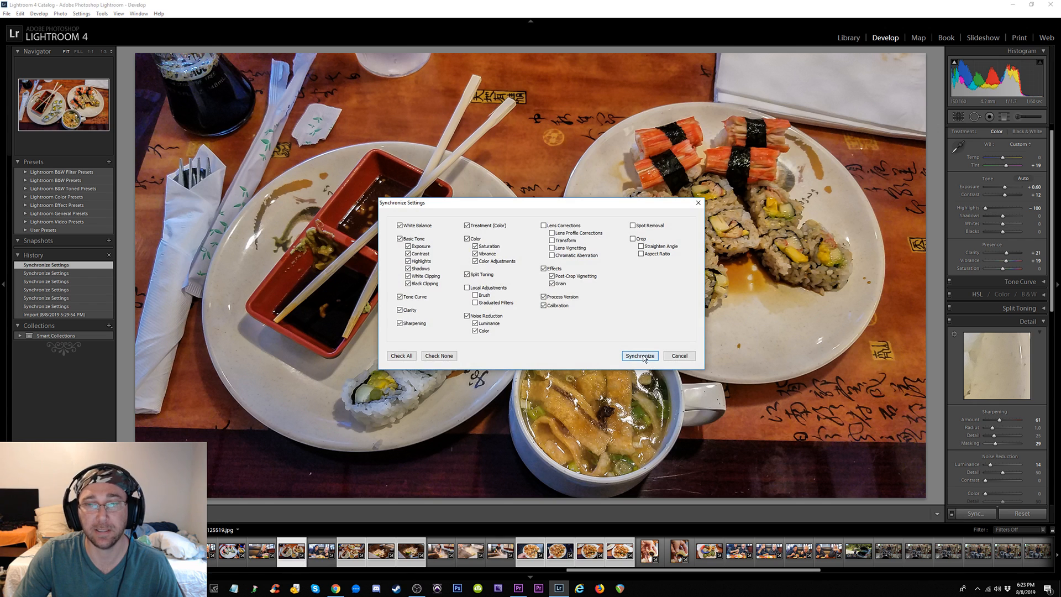
left_click(641, 357)
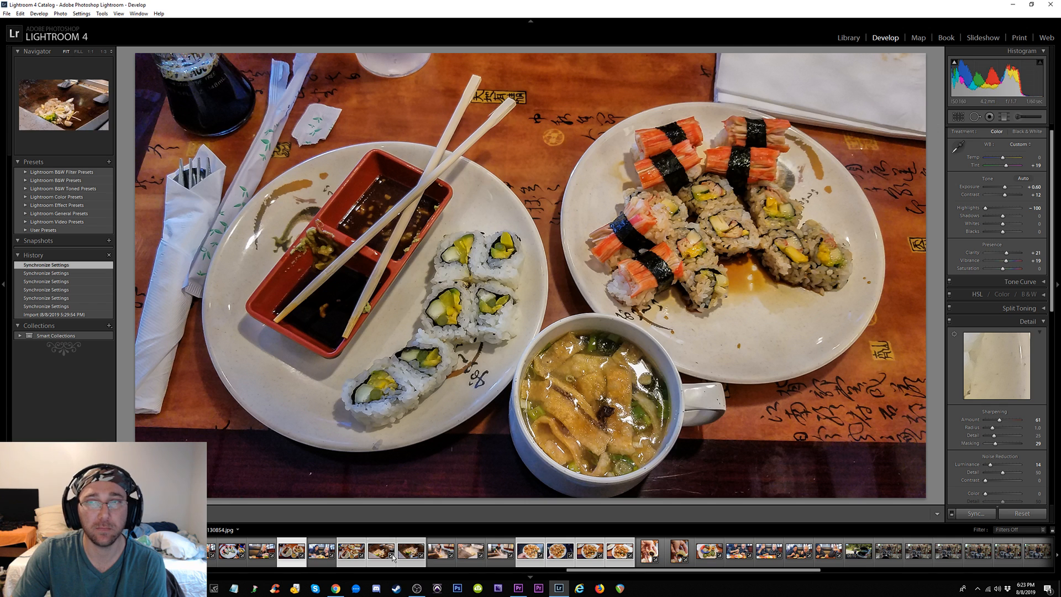
Synchronize the sushi plate photo 20190807_125220.jpg's develop settings to the food and griddle photos that follow it, leaving out the shots of the seated couple
left_click(251, 556)
left_click(237, 553)
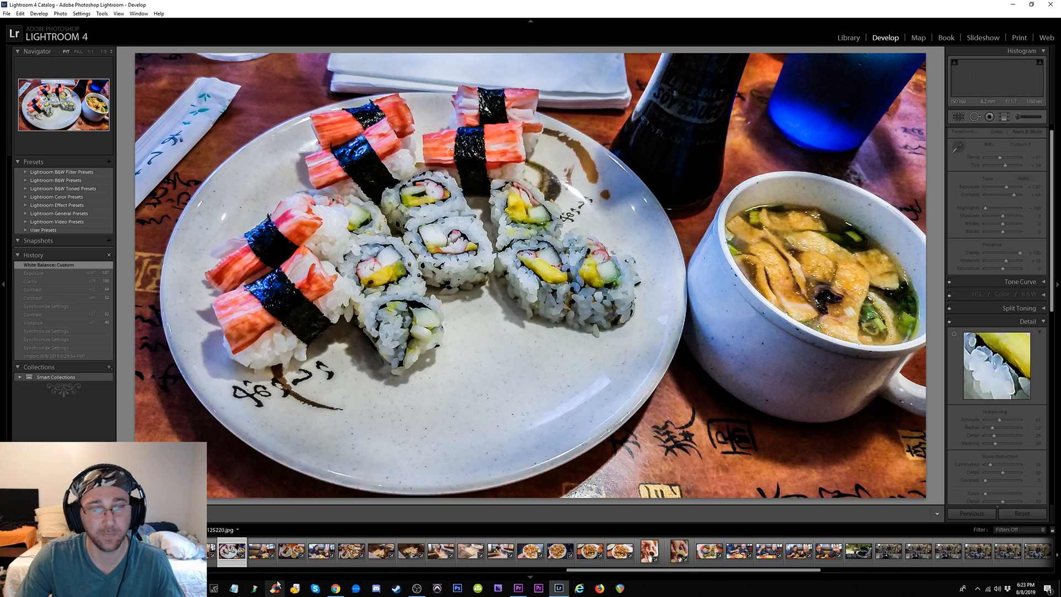
left_click(292, 551, "ctrl")
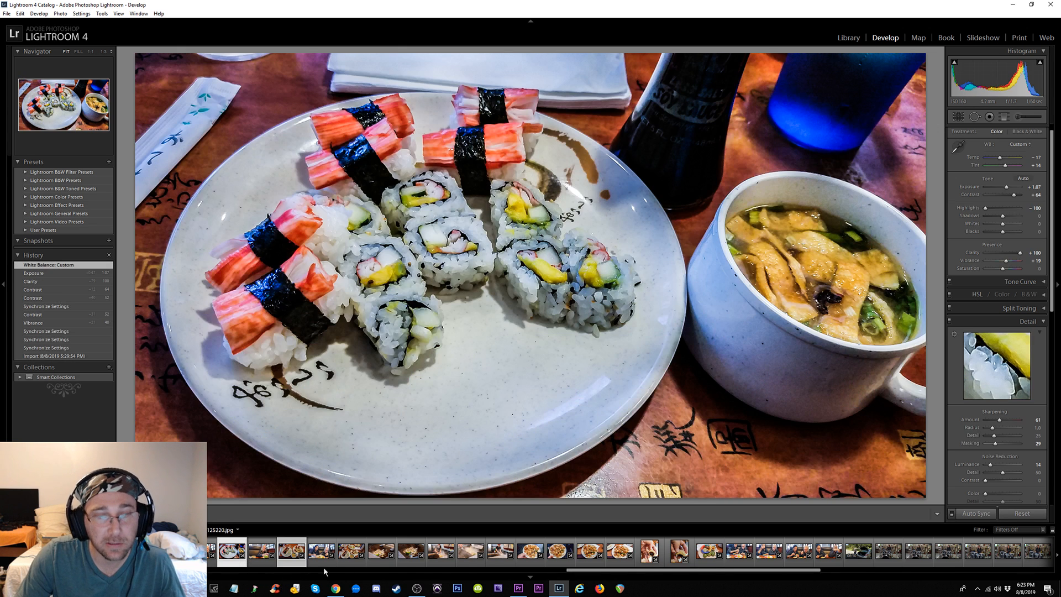
left_click(351, 552, "ctrl")
left_click(382, 552, "ctrl")
left_click(412, 551, "ctrl")
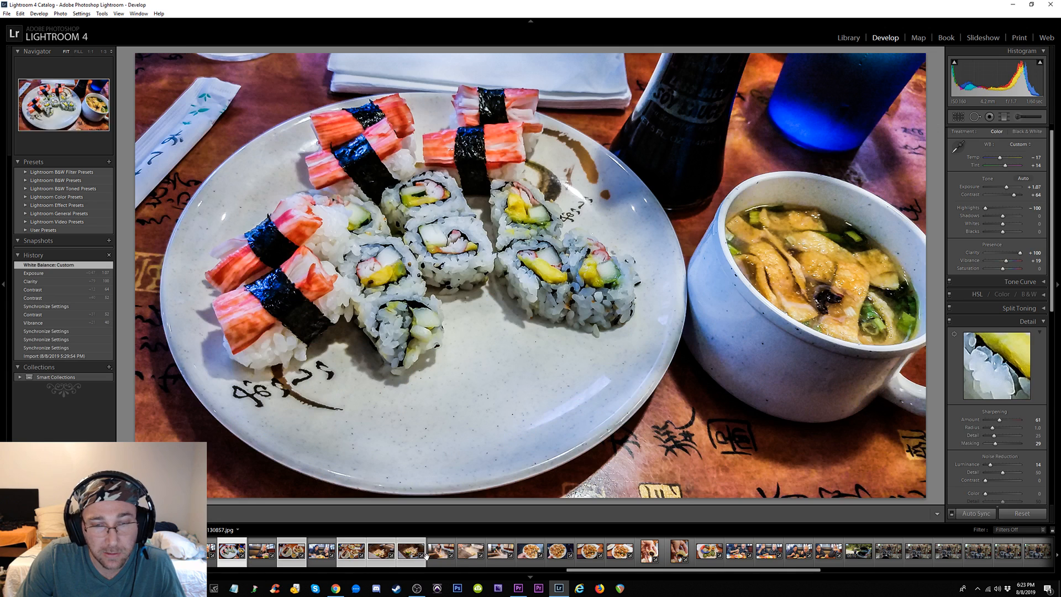
left_click(441, 551, "ctrl")
left_click(471, 552, "ctrl")
left_click(501, 552, "ctrl")
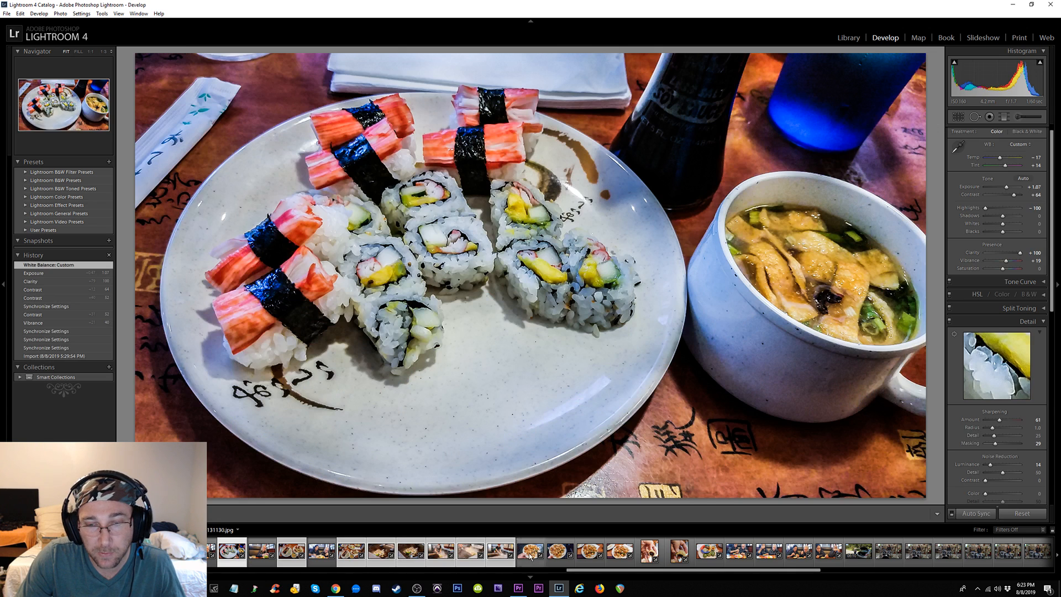
left_click(530, 553, "ctrl")
left_click(560, 552, "ctrl")
left_click(589, 552, "ctrl")
left_click(619, 552, "ctrl")
left_click(645, 555, "ctrl")
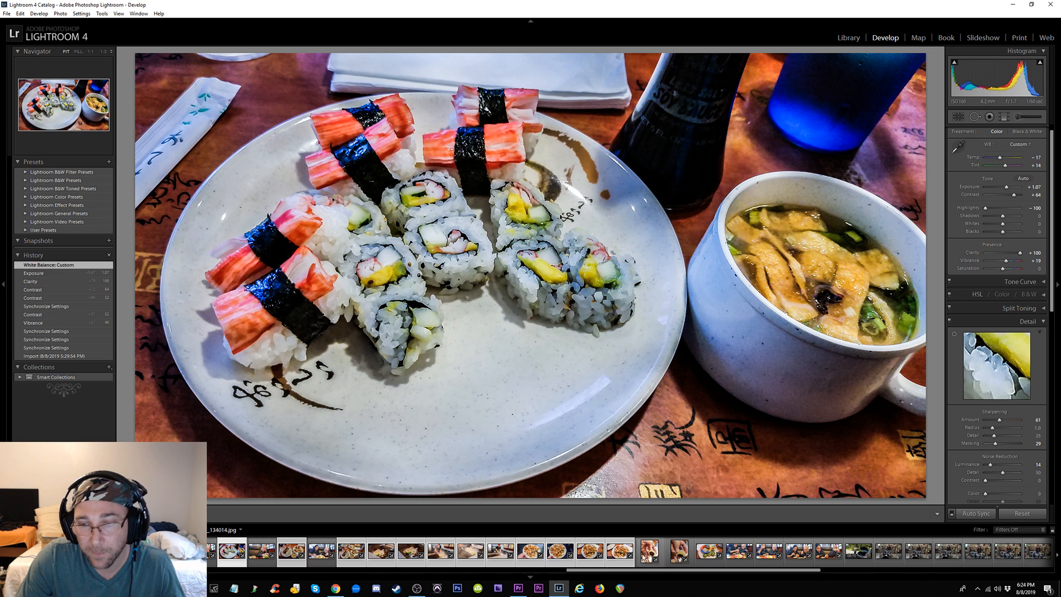
left_click(679, 552, "ctrl")
left_click(709, 552, "ctrl")
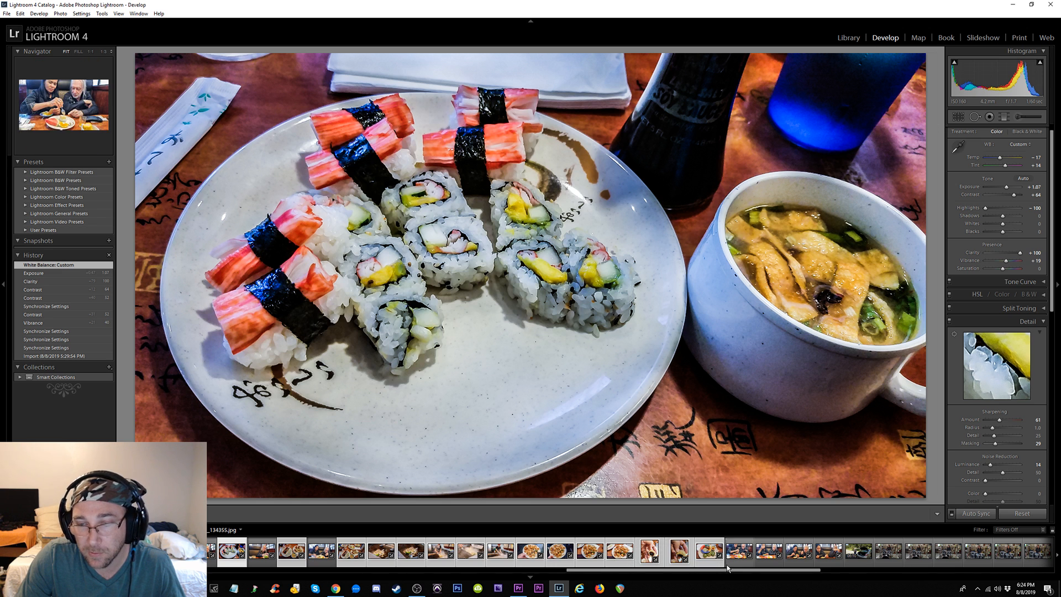
left_click(976, 514)
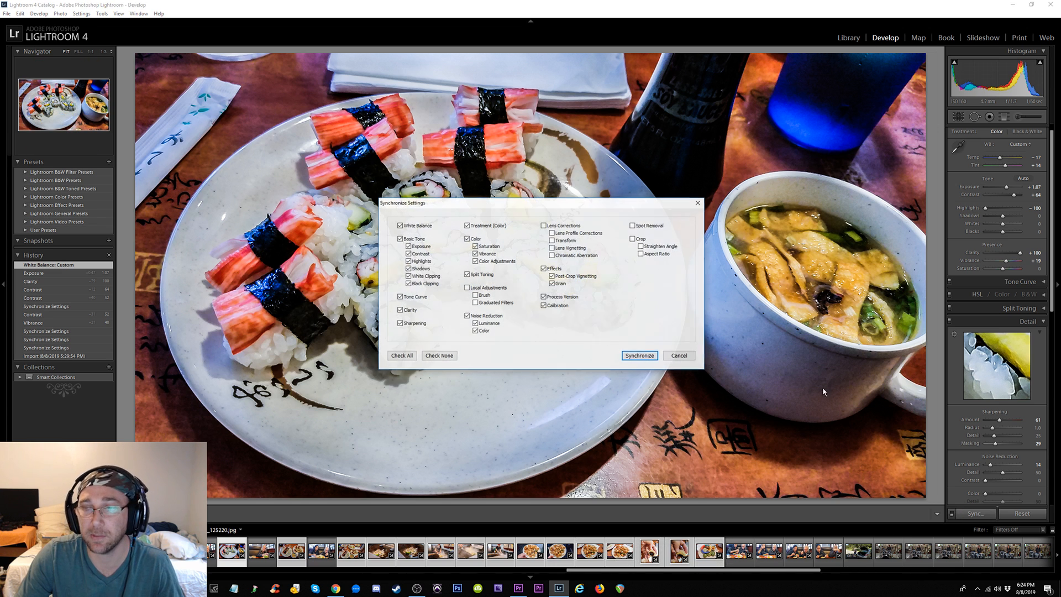
left_click(652, 361)
Compare the couple's photo 20190807_125521.jpg and the full-table sushi photo with their originals, and review the griddle vegetable photos
left_click(321, 552)
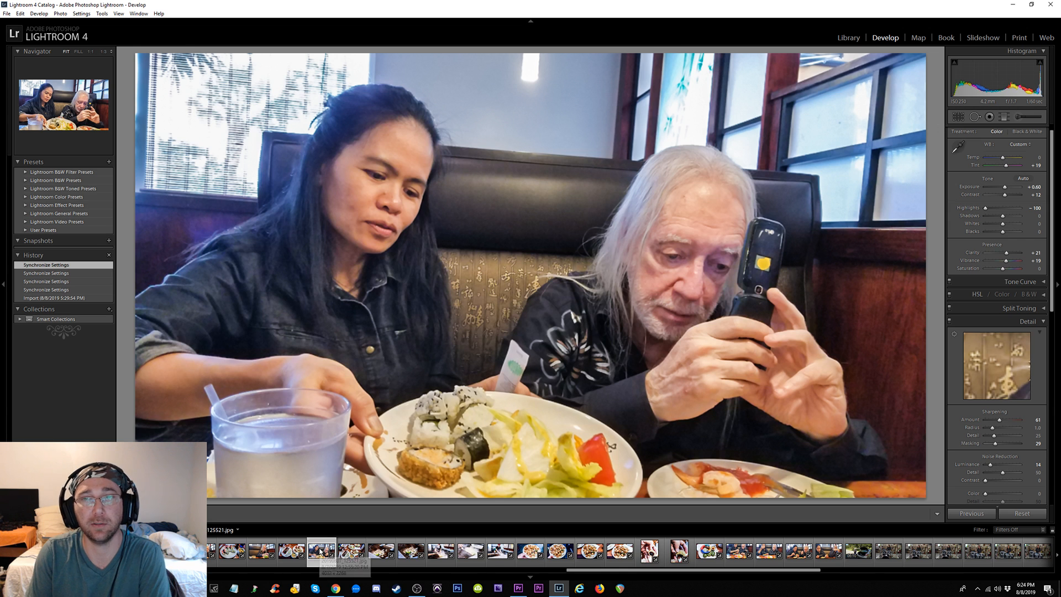
key("y")
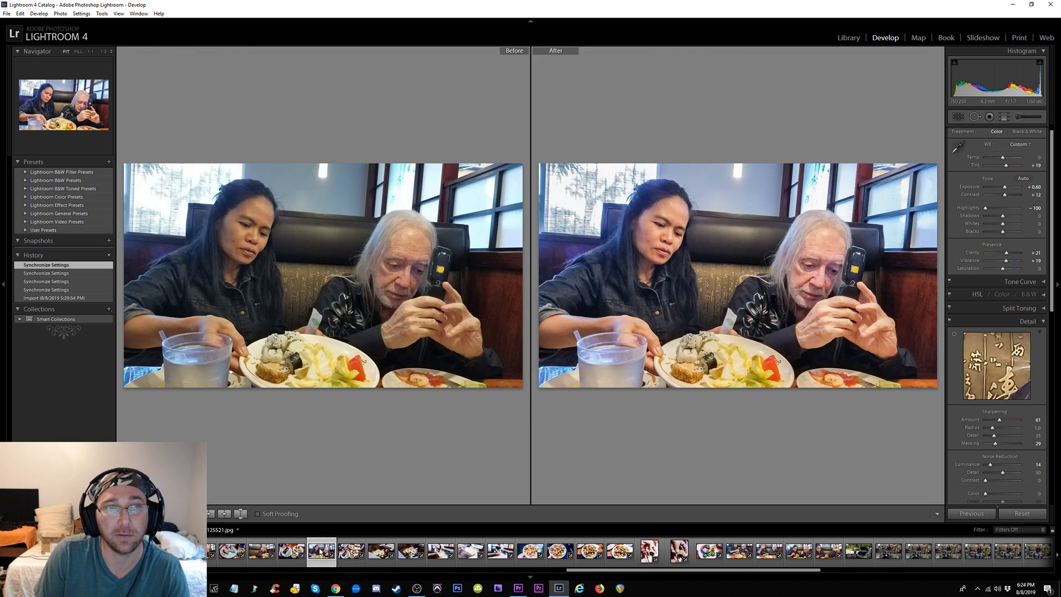
key("y")
key("Right")
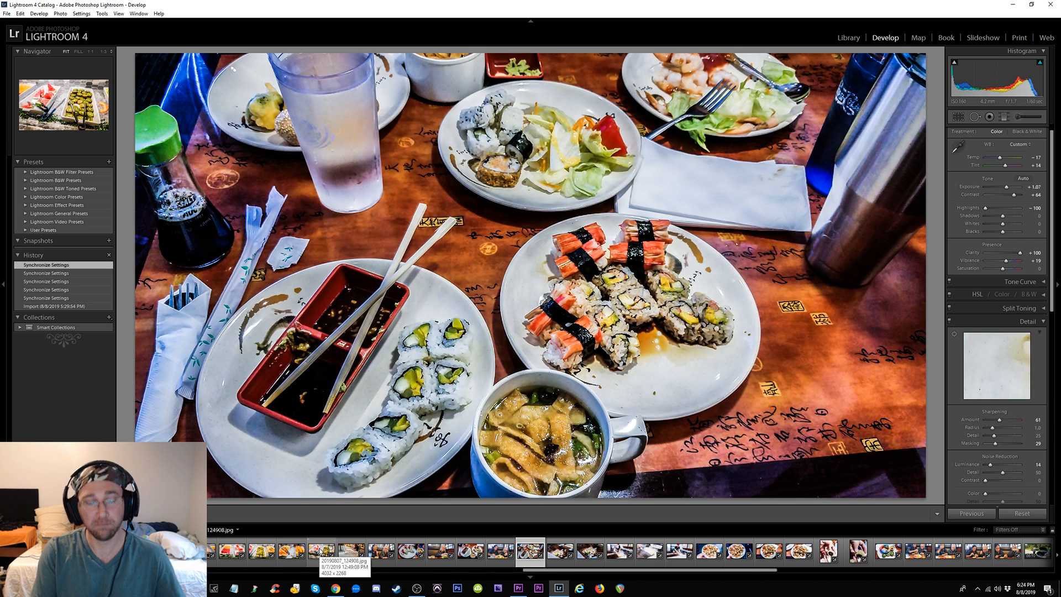
key("y")
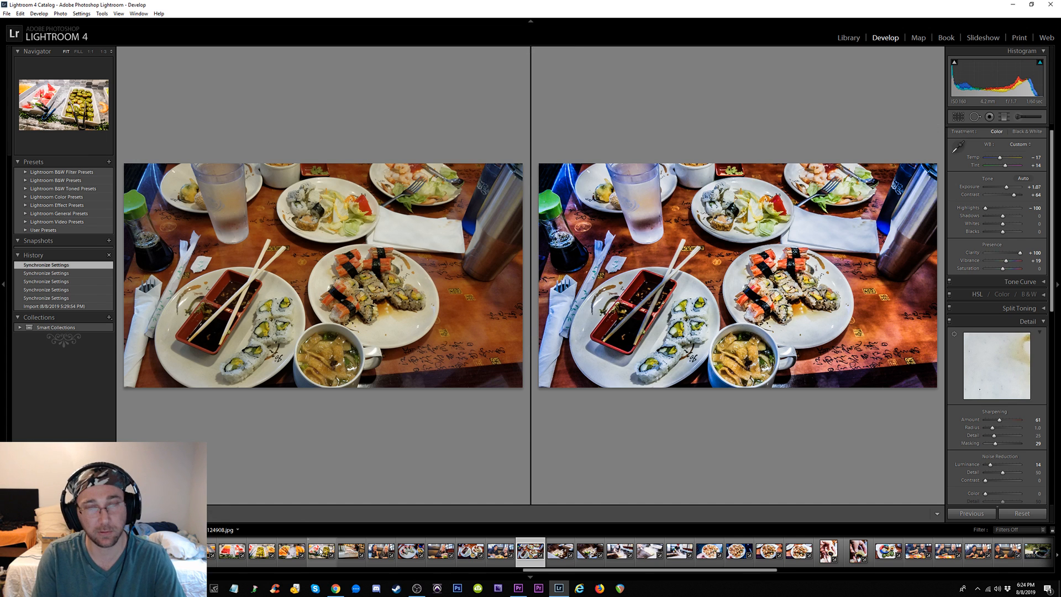
key("y")
key("Right")
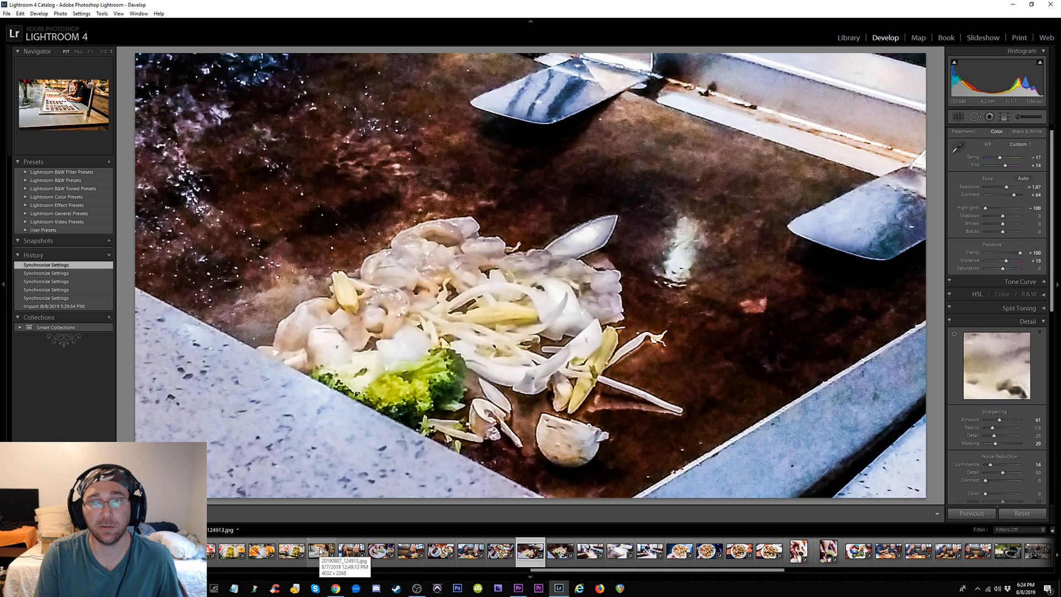
key("Right")
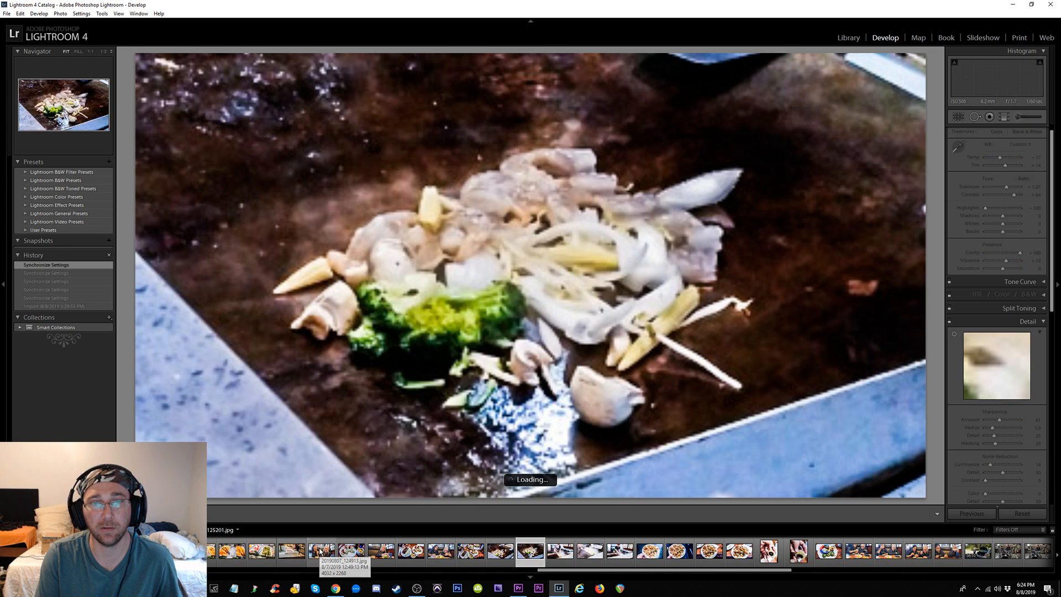
Set the Temp of the chef-at-the-griddle photo 20190807_130950.jpg to +10 and compare it before and after
key("Right")
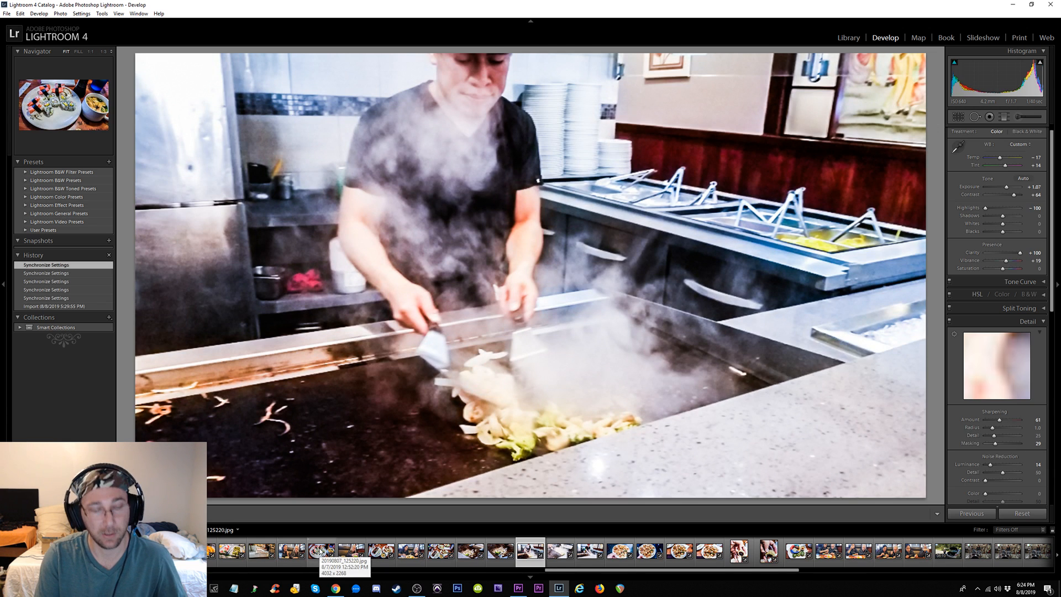
key("y")
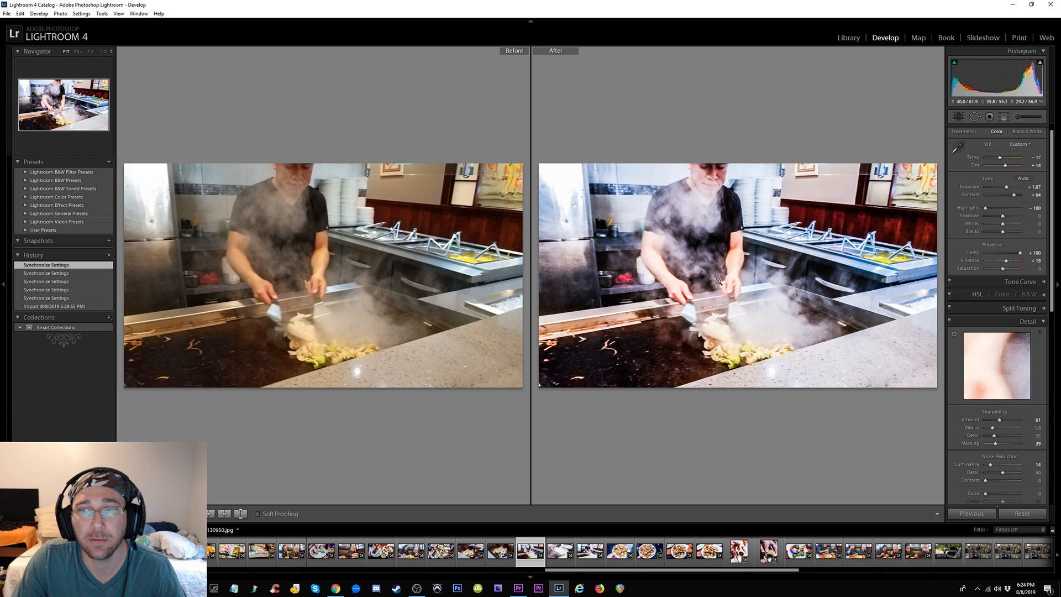
key("t")
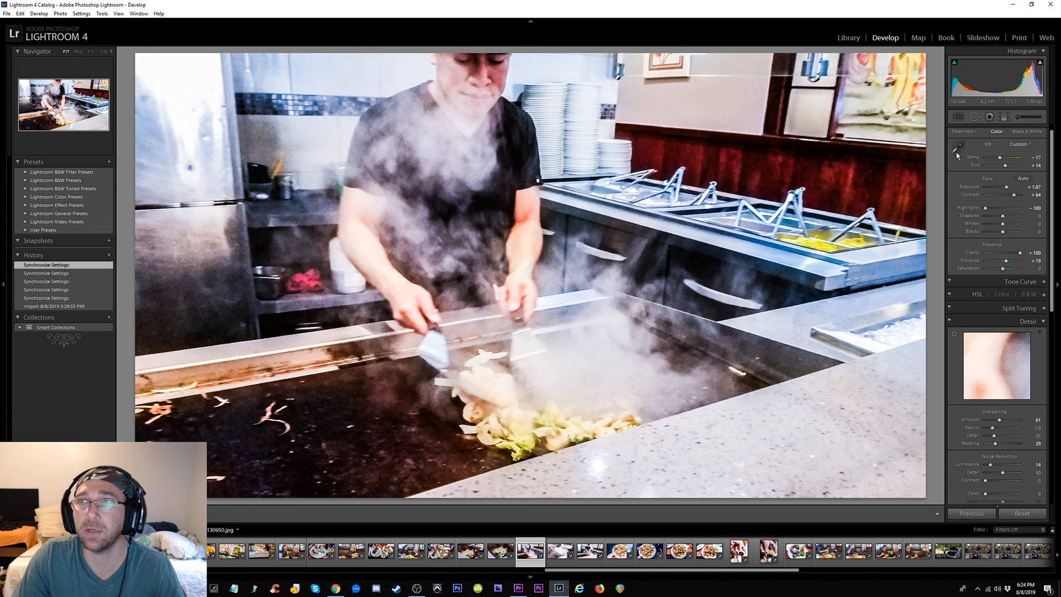
left_click_drag(1000, 157, 1005, 159)
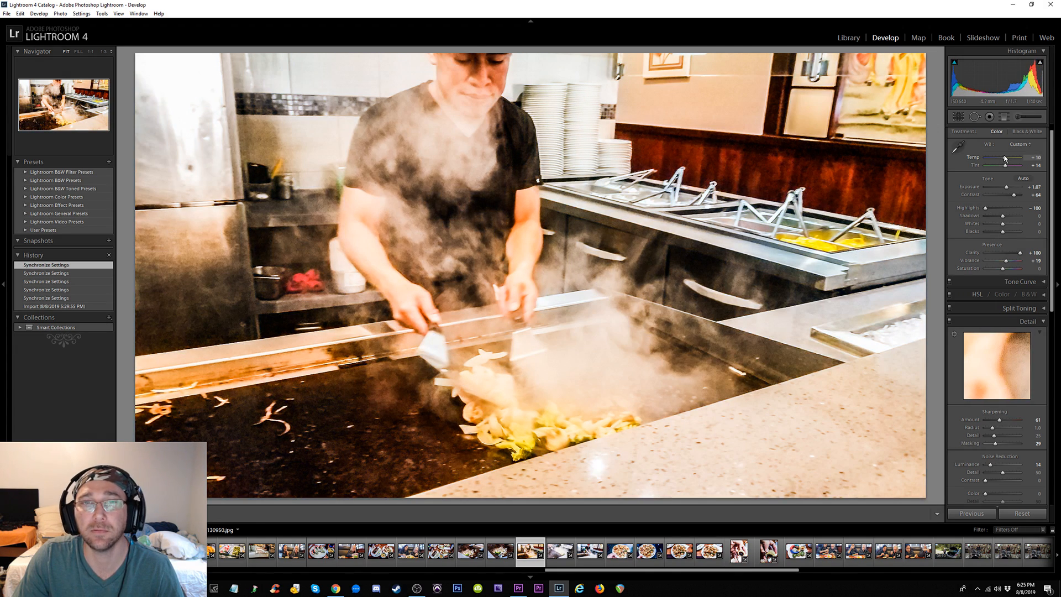
key("y")
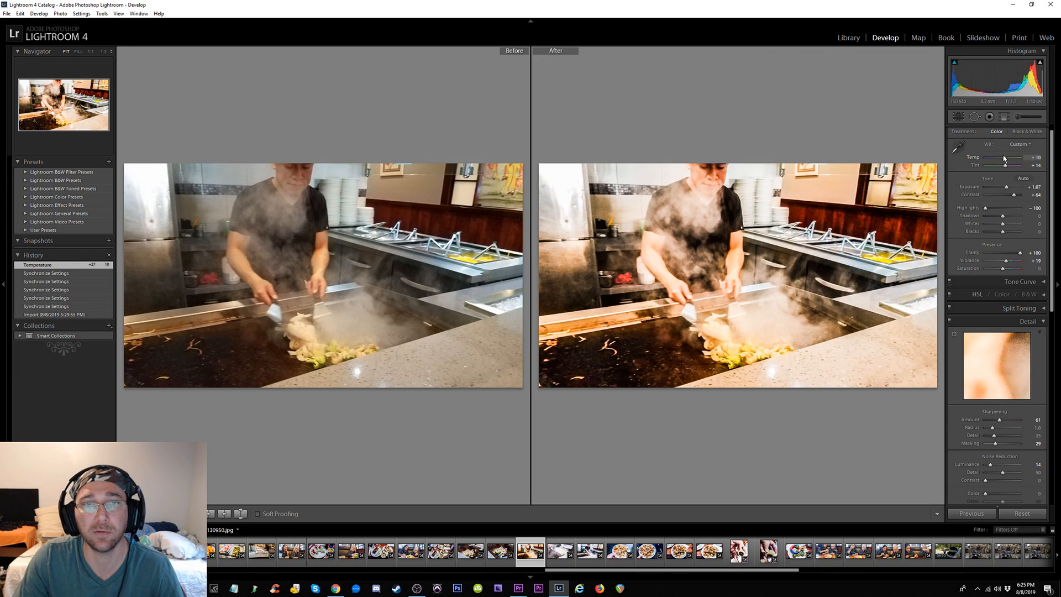
key("y")
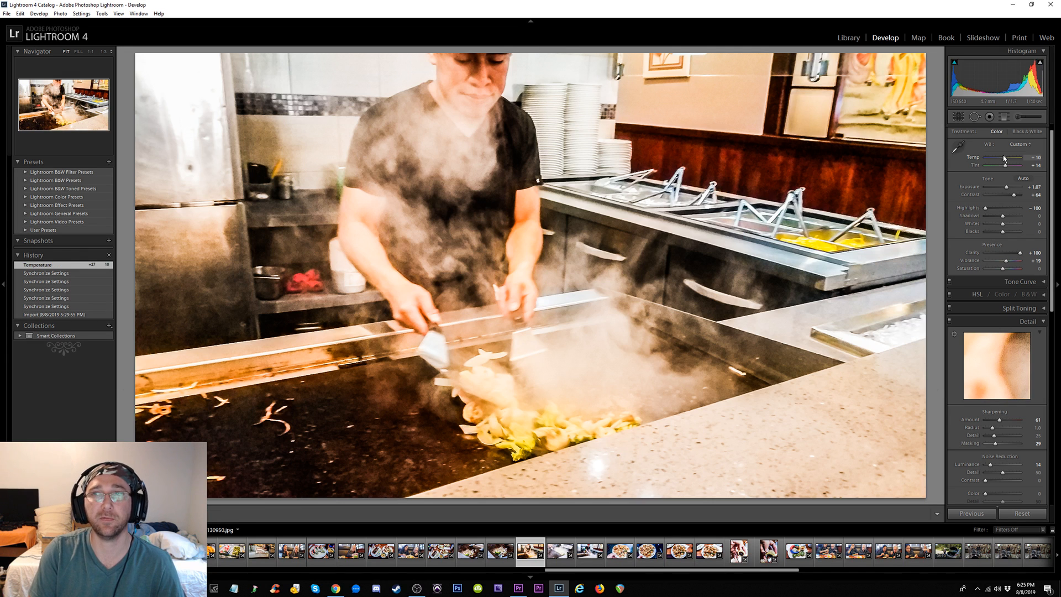
key("y")
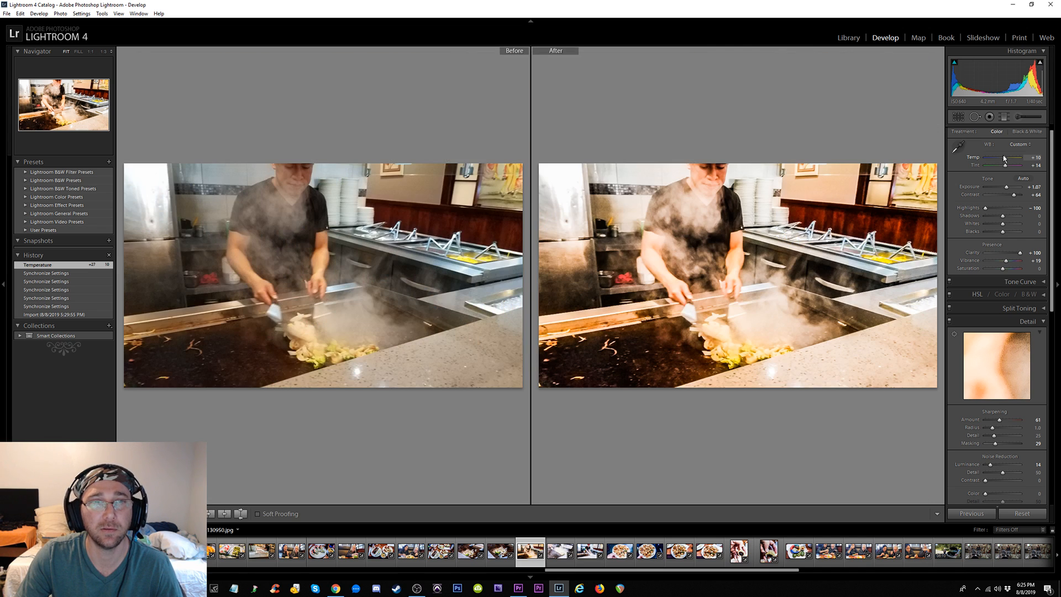
key("y")
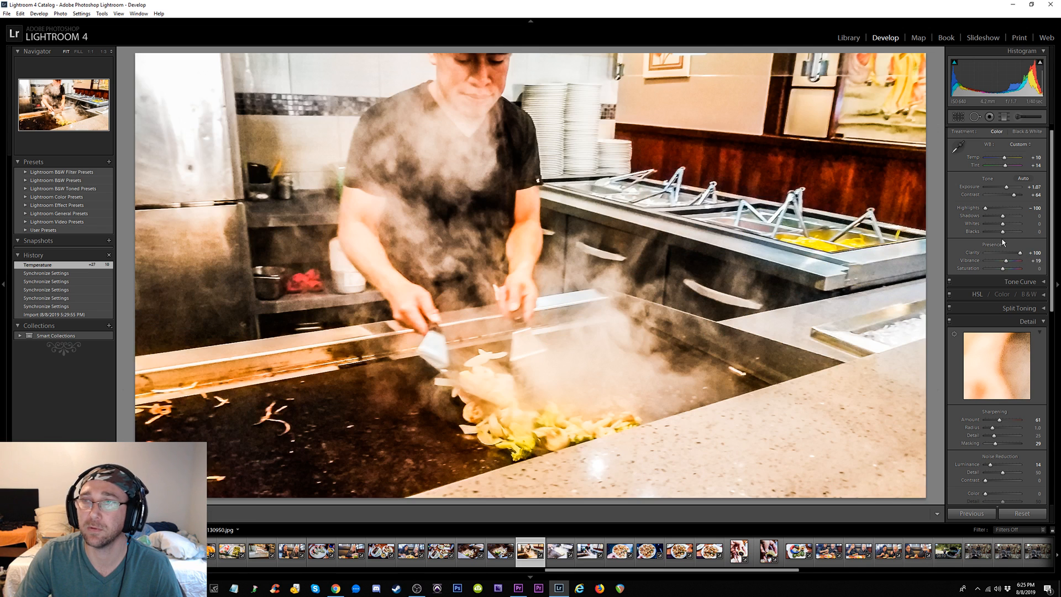
key("y")
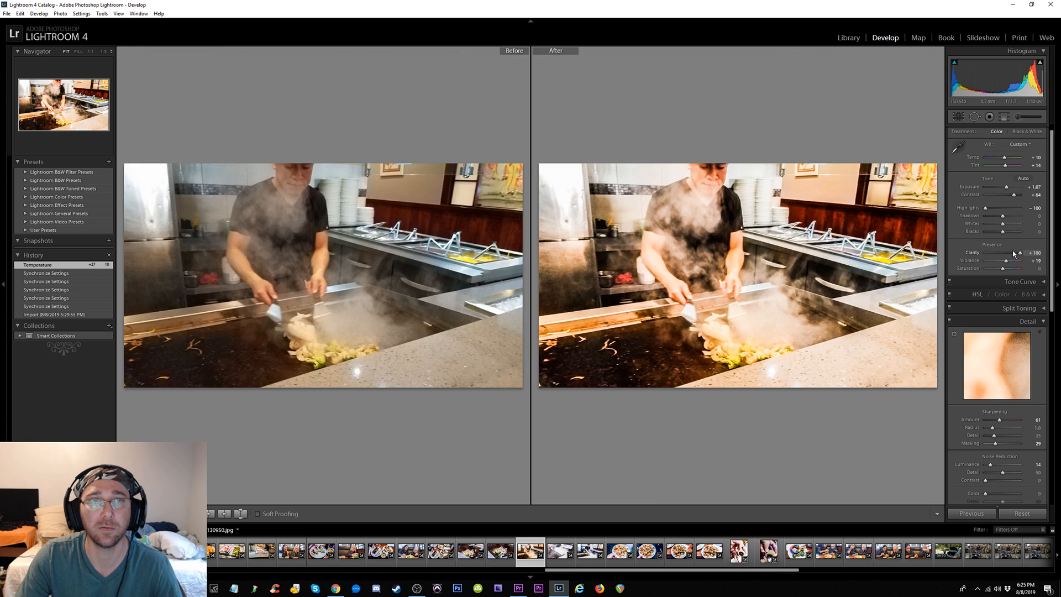
key("y")
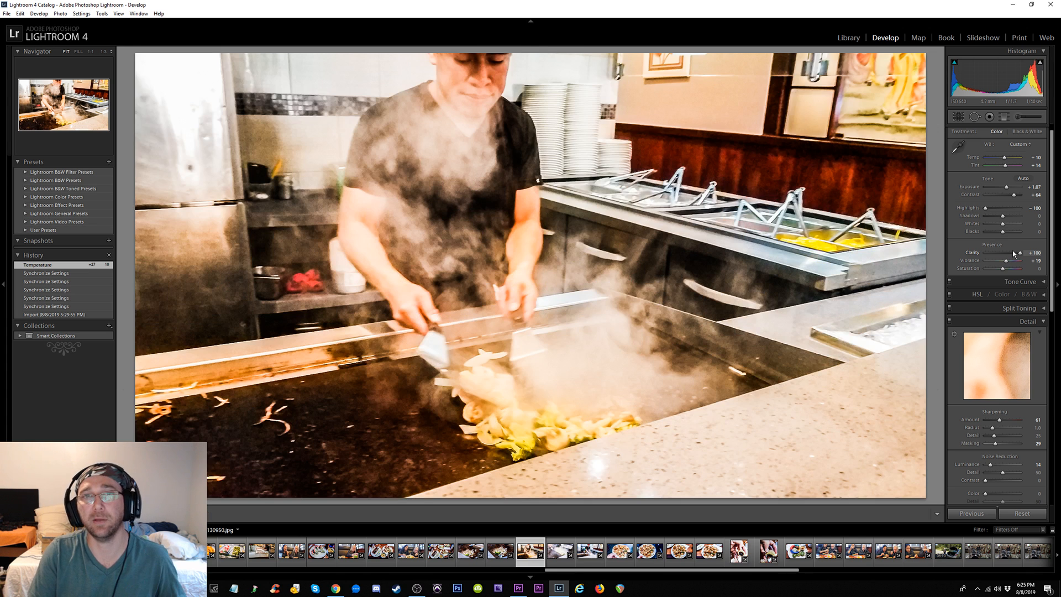
Set the Temp of the steaming griddle close-up 20190807_130954.jpg to +38
key("Right")
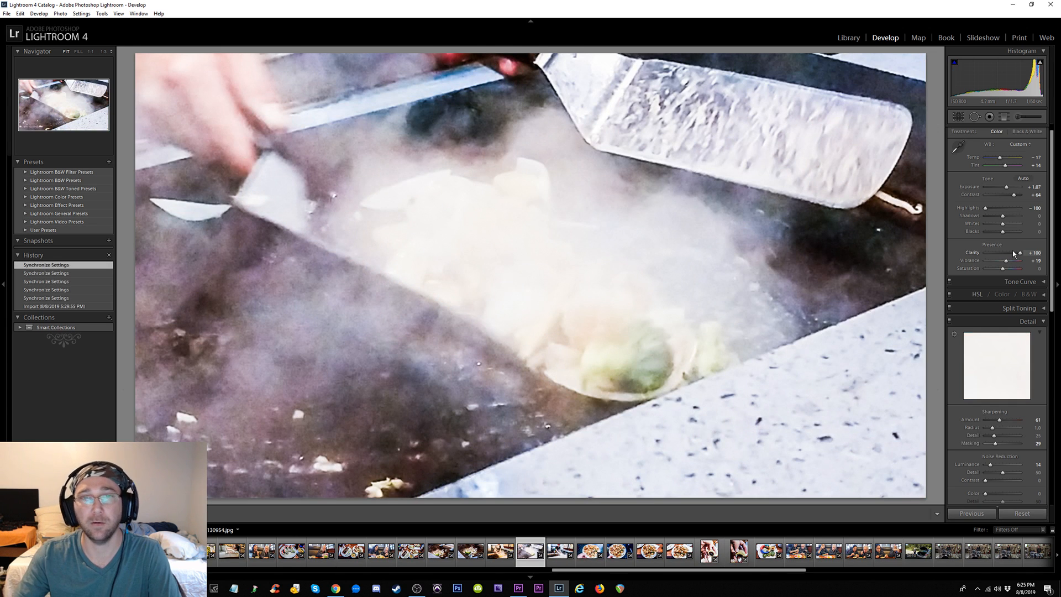
left_click_drag(1000, 157, 1011, 160)
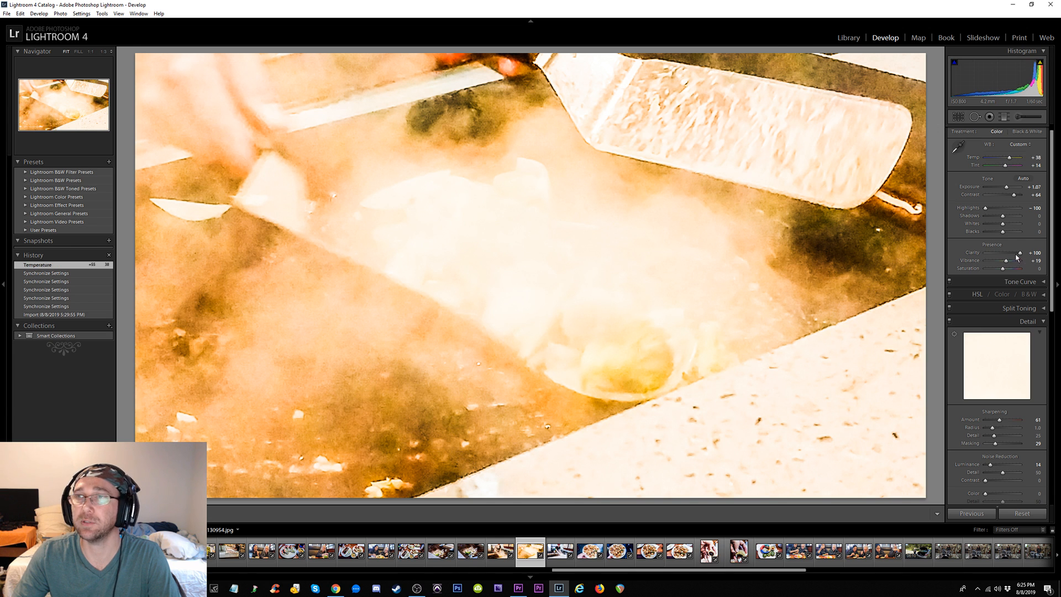
Try the steaming griddle close-up 20190807_130954.jpg with Clarity at -100, and return it to +100
left_click_drag(1020, 253, 979, 254)
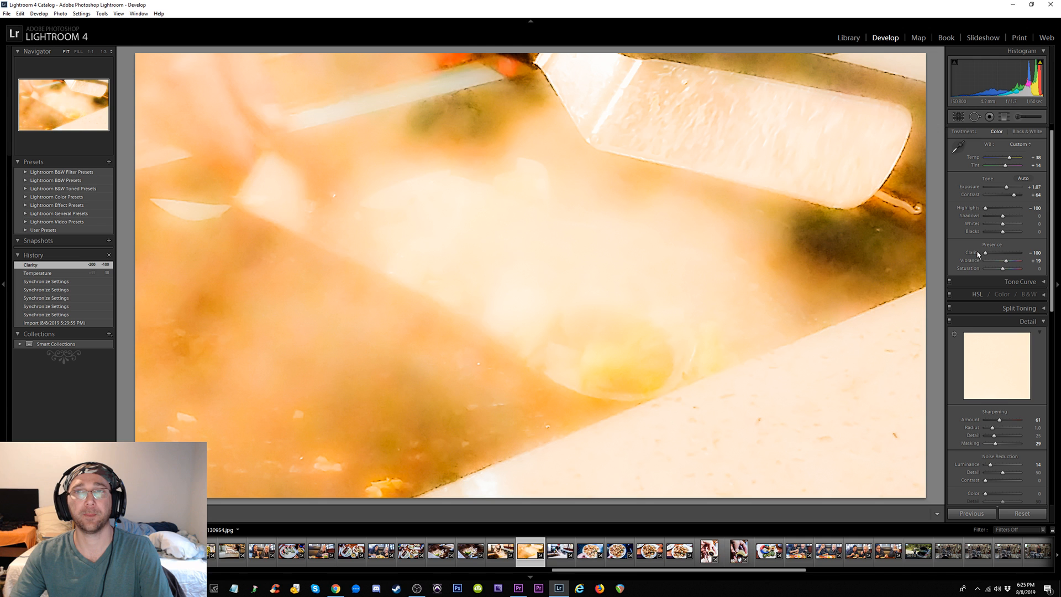
left_click_drag(999, 252, 1029, 255)
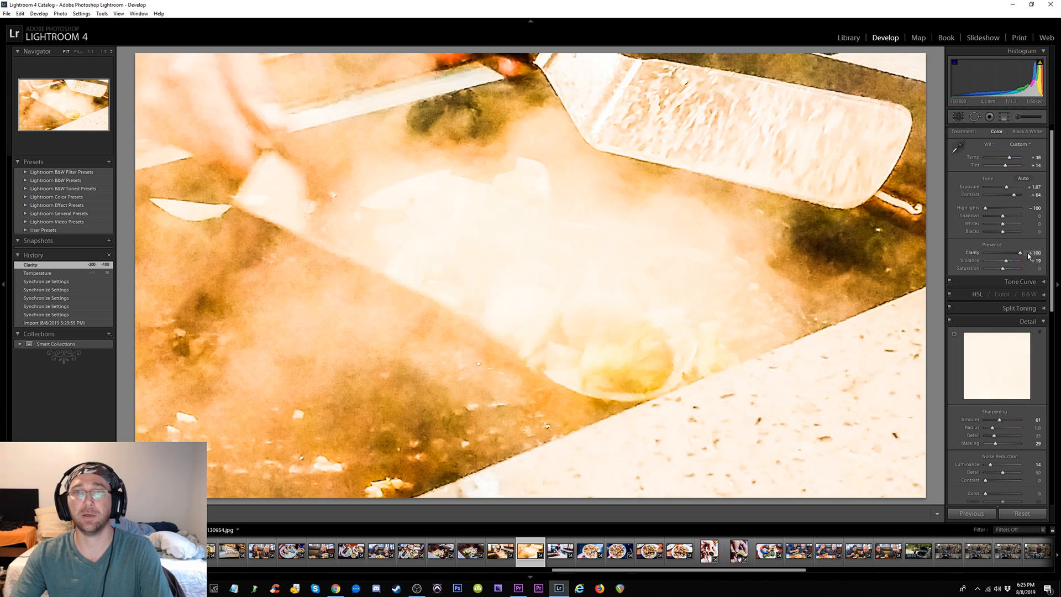
Set the Temp of the chef-at-the-griddle photo 20190807_130956.jpg to +14, and try its Clarity at -100 before undoing that trial
key("Right")
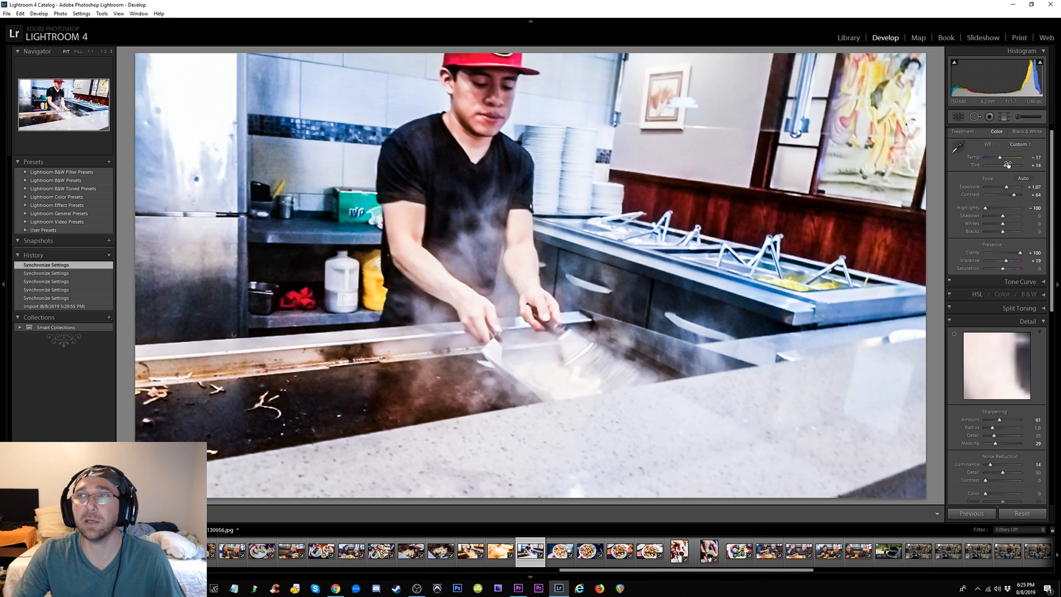
left_click(1005, 157)
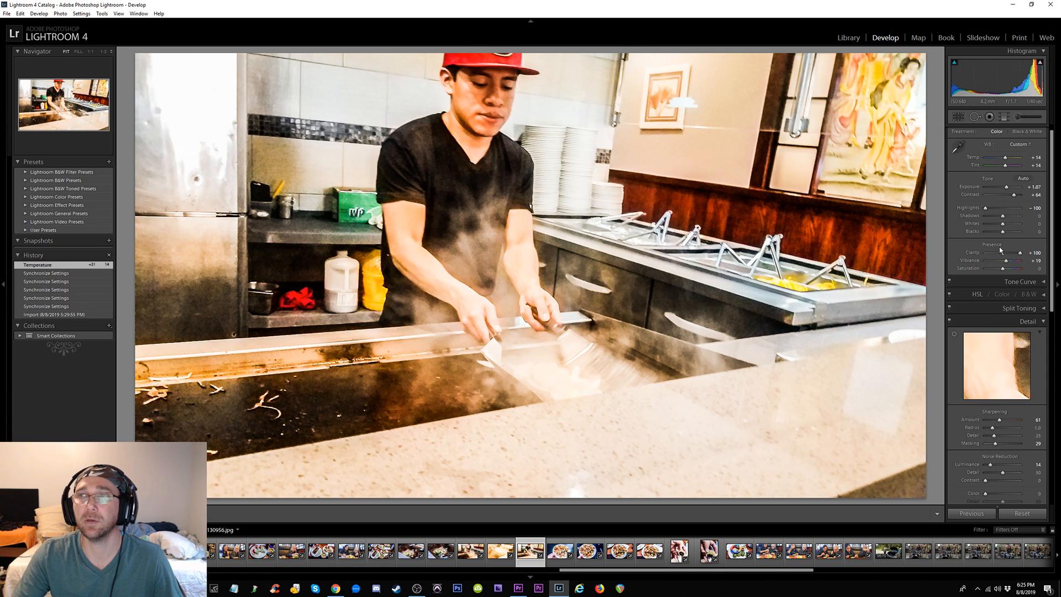
left_click_drag(1020, 253, 984, 253)
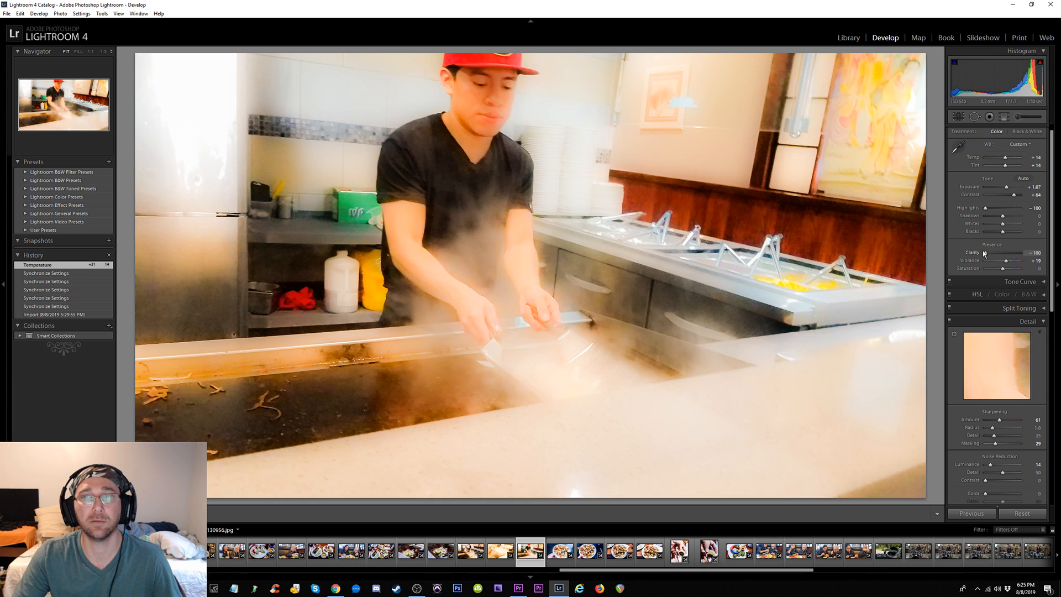
key("ctrl+z")
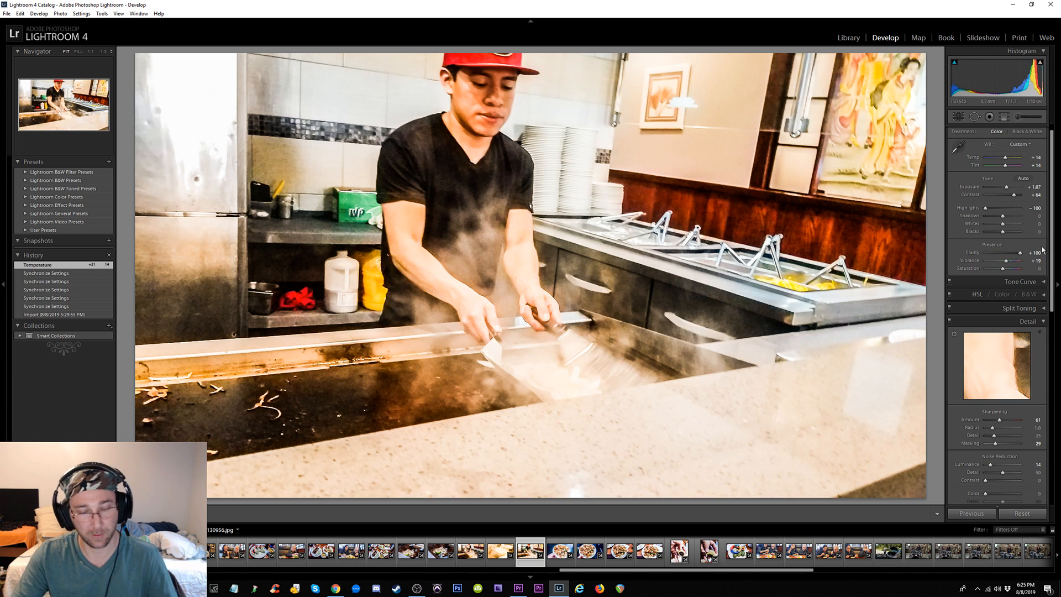
Compare the chef photo 20190807_130956.jpg with its original side by side in a magnified view
key("y")
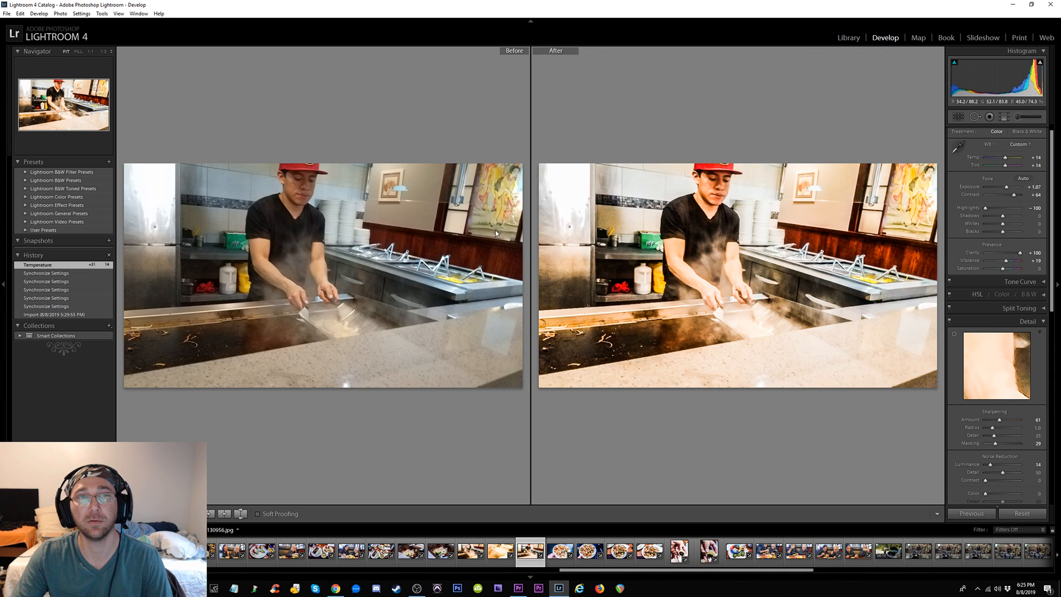
left_click(312, 198)
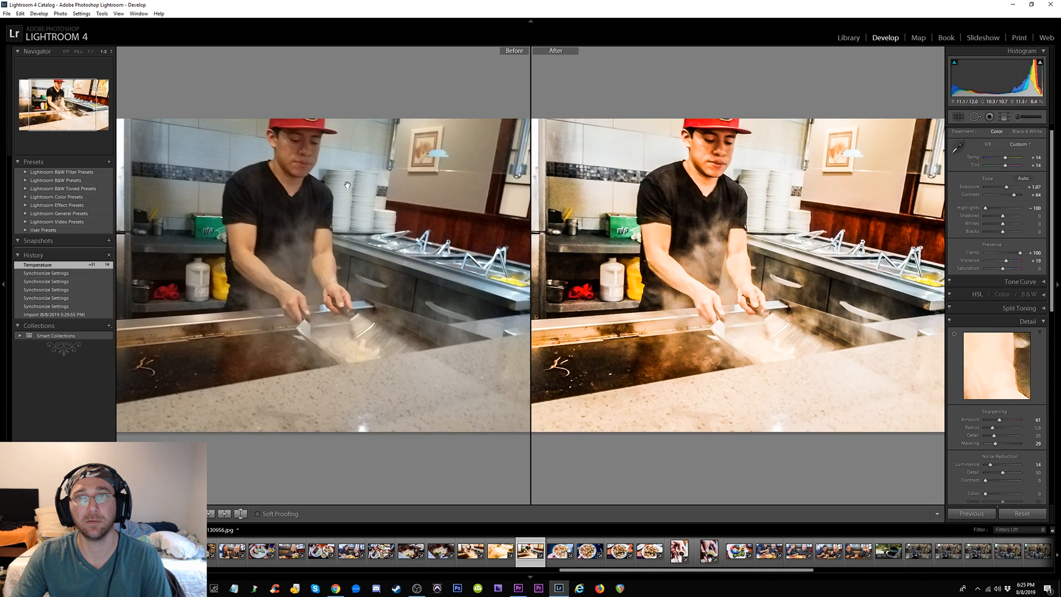
left_click_drag(592, 197, 612, 222)
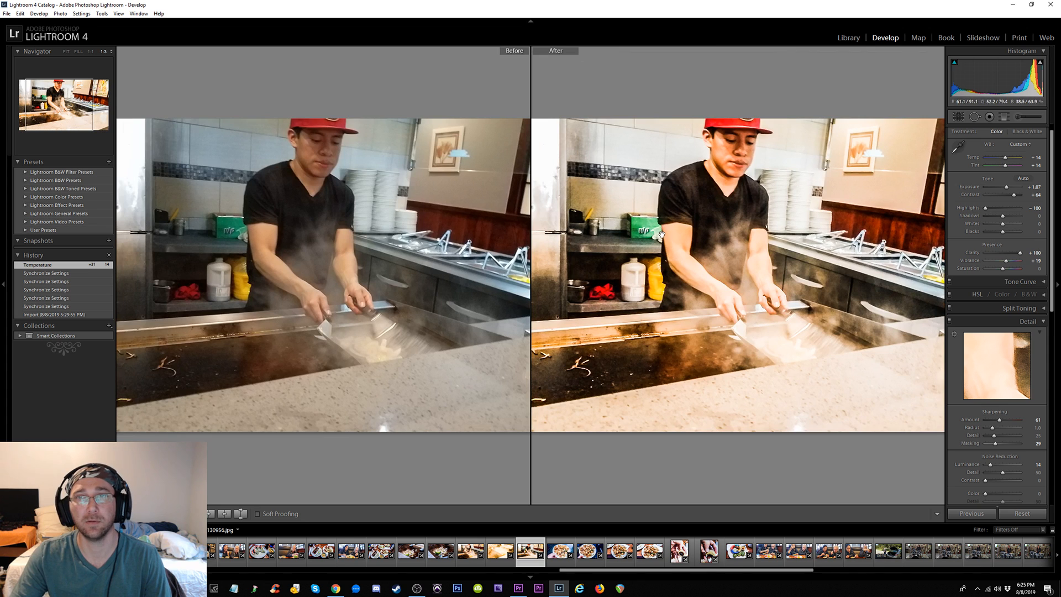
key("y")
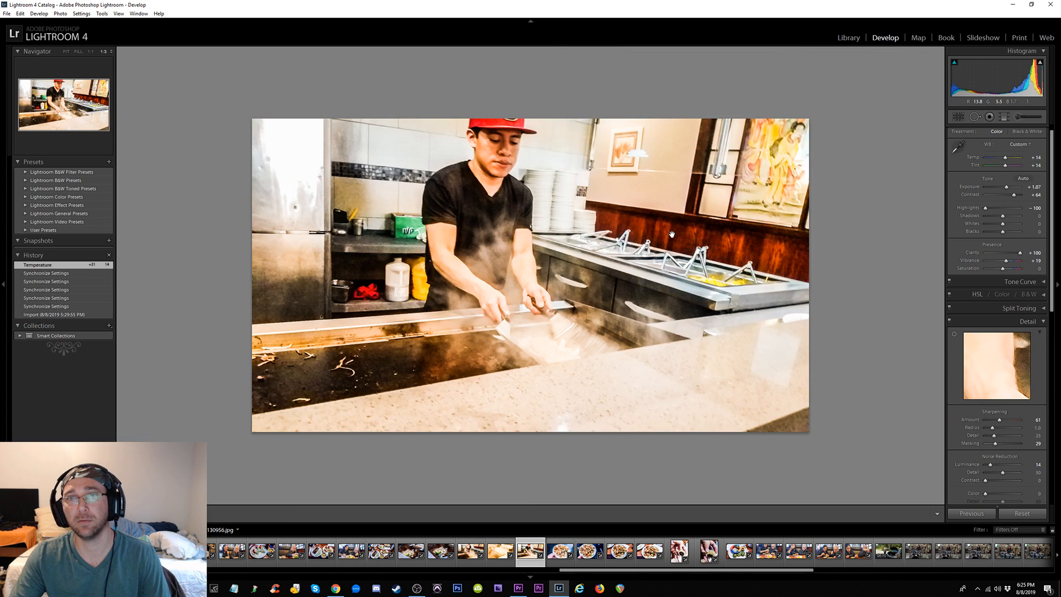
Compare the shrimp plate photo 20190807_131130.jpg with its original, and set its Temp to 0, Vibrance to +40 and Exposure to +0.71
key("Right")
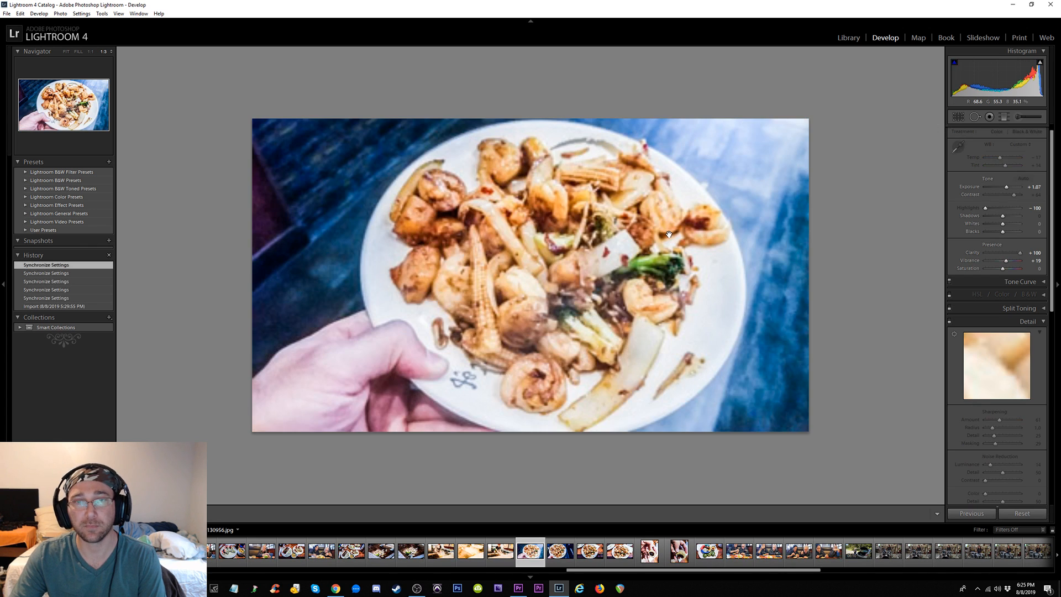
key("y")
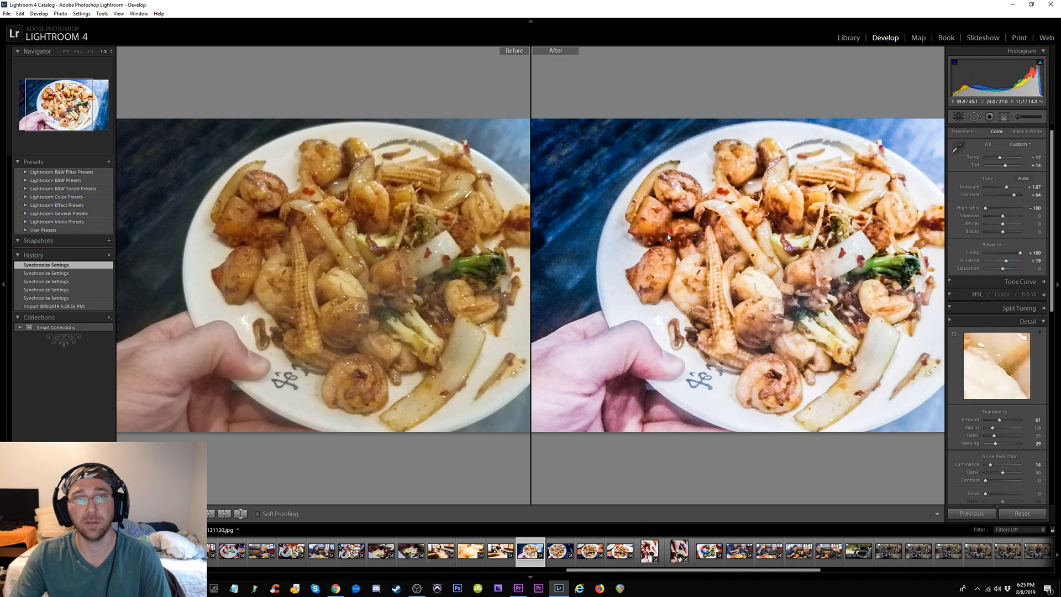
left_click_drag(781, 277, 761, 277)
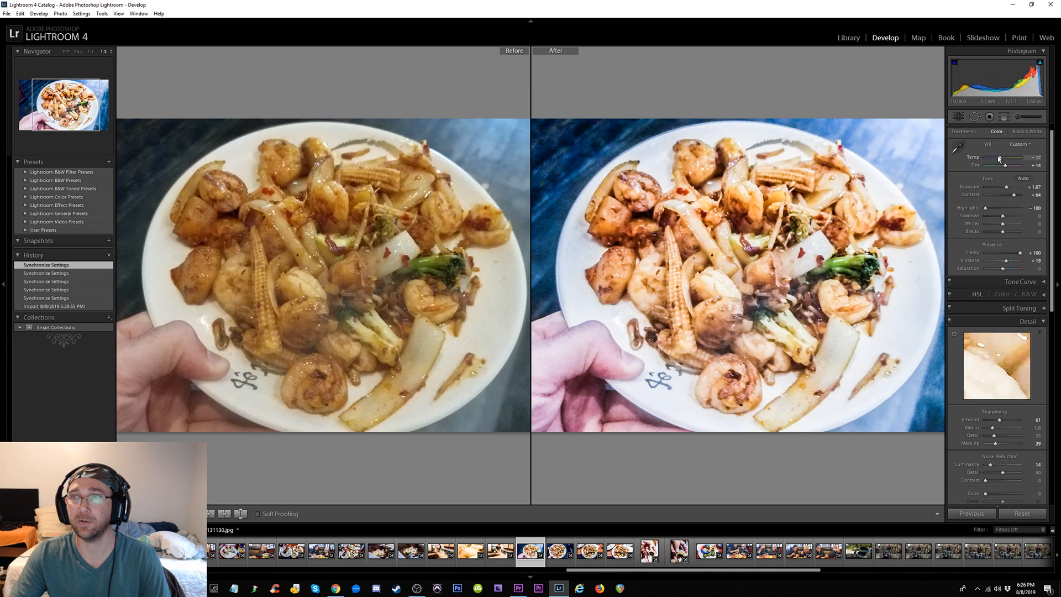
left_click_drag(1002, 158, 1003, 161)
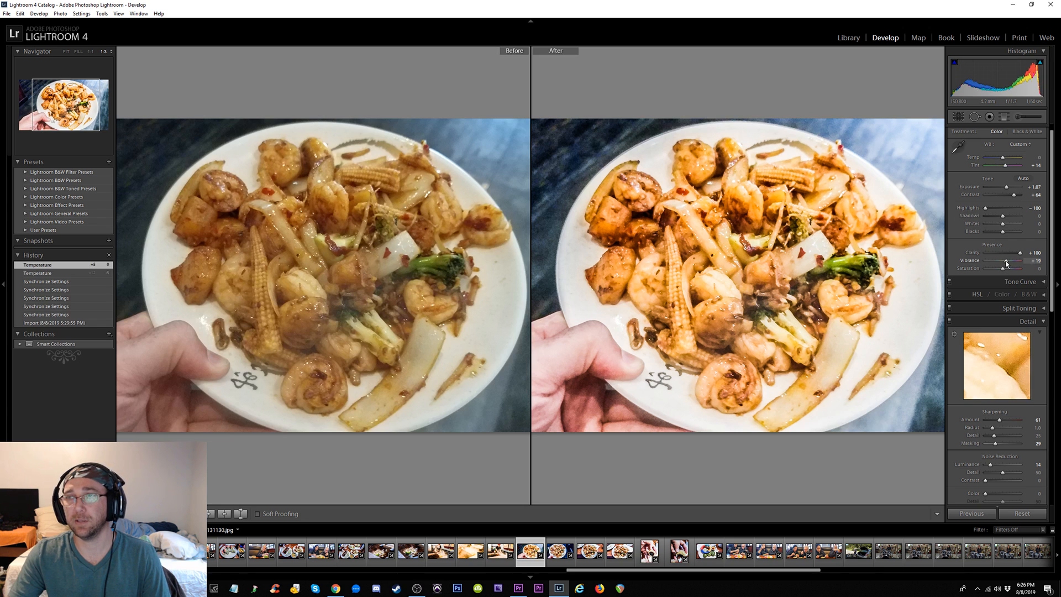
left_click_drag(1006, 261, 1012, 265)
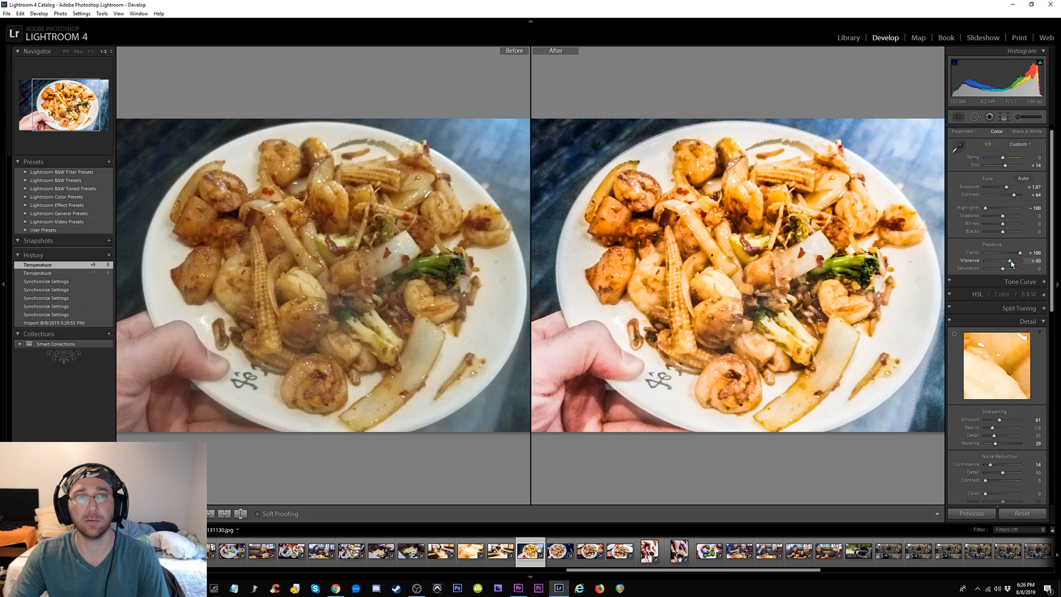
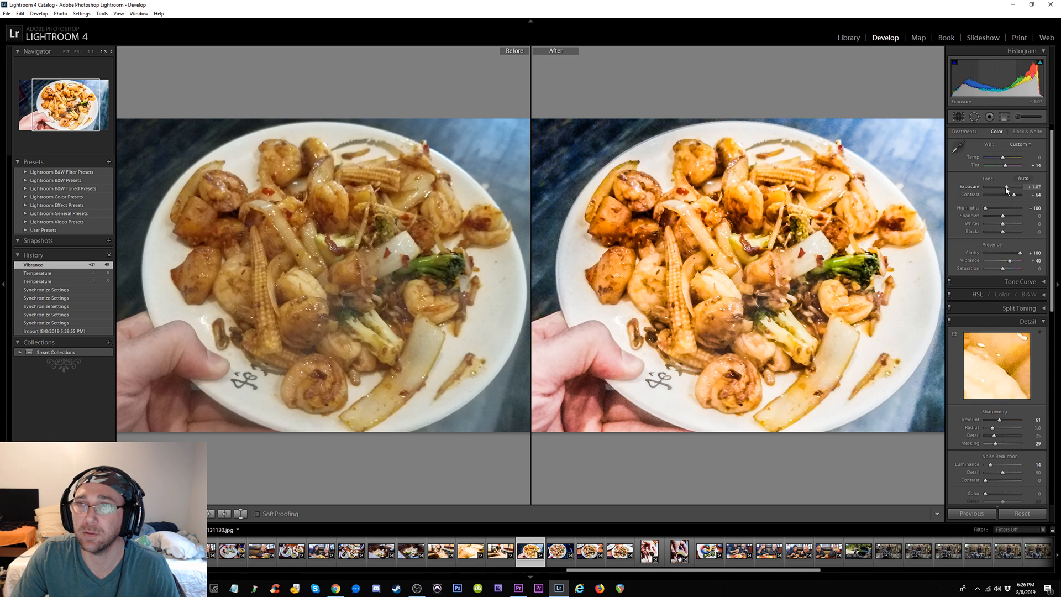
left_click_drag(1007, 190, 1005, 190)
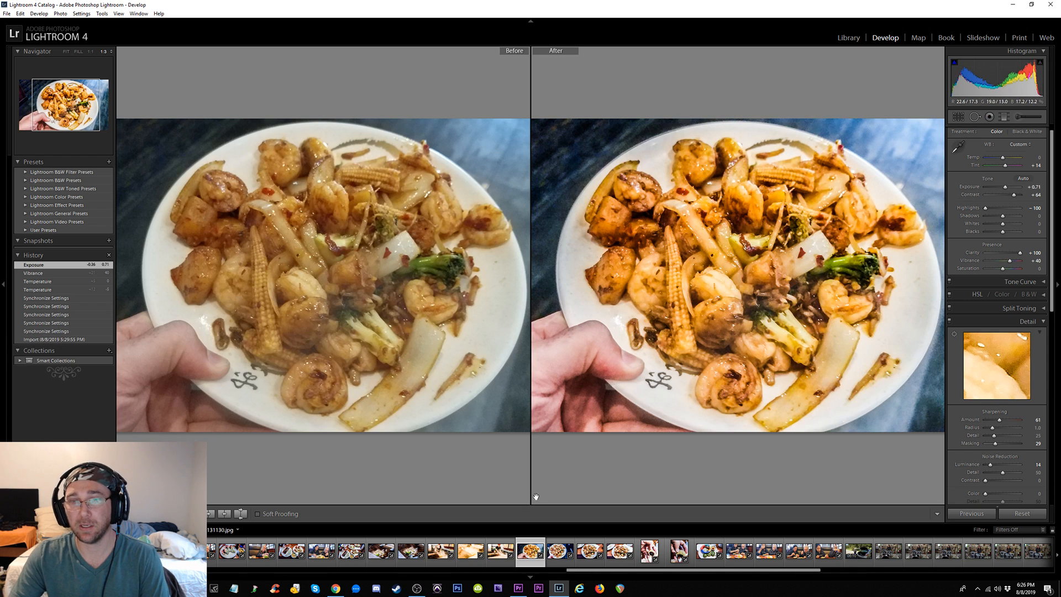
Synchronize the develop settings of the shrimp plate photo 20190807_131130.jpg to the three shrimp plate photos that follow it
left_click(476, 552)
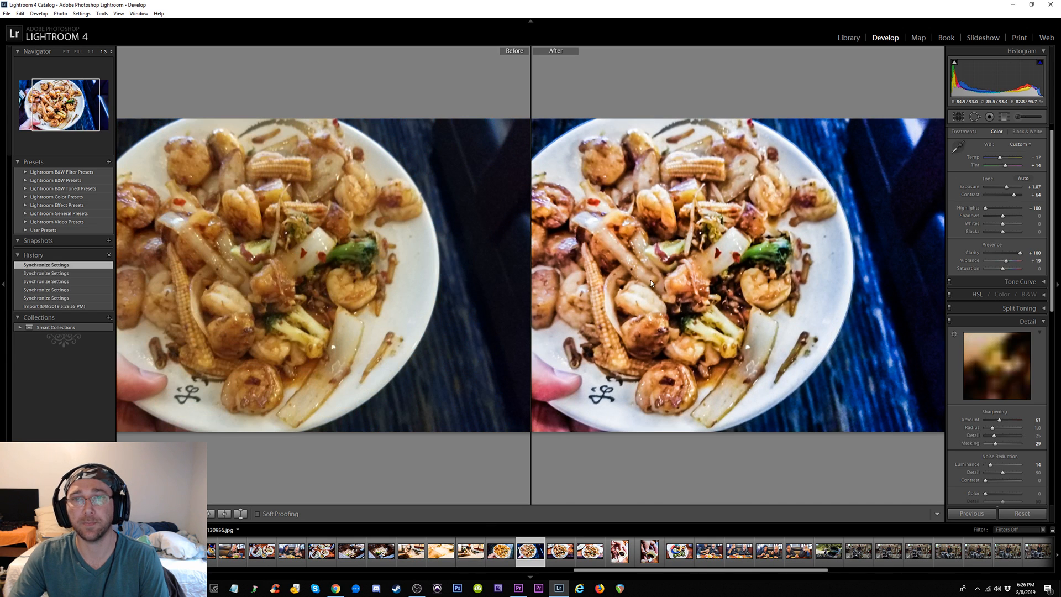
key("Right")
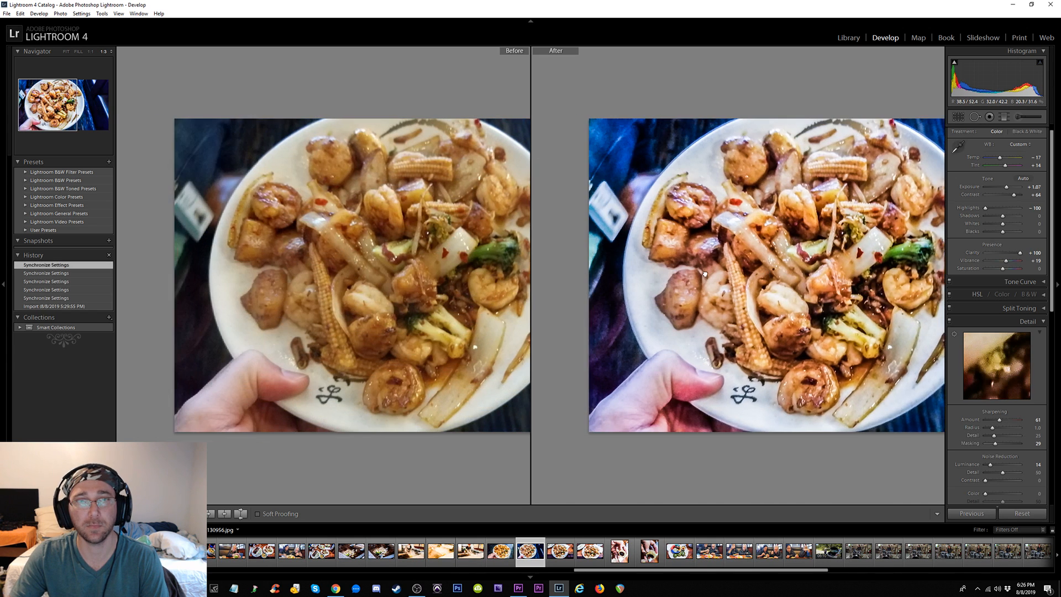
key("Left")
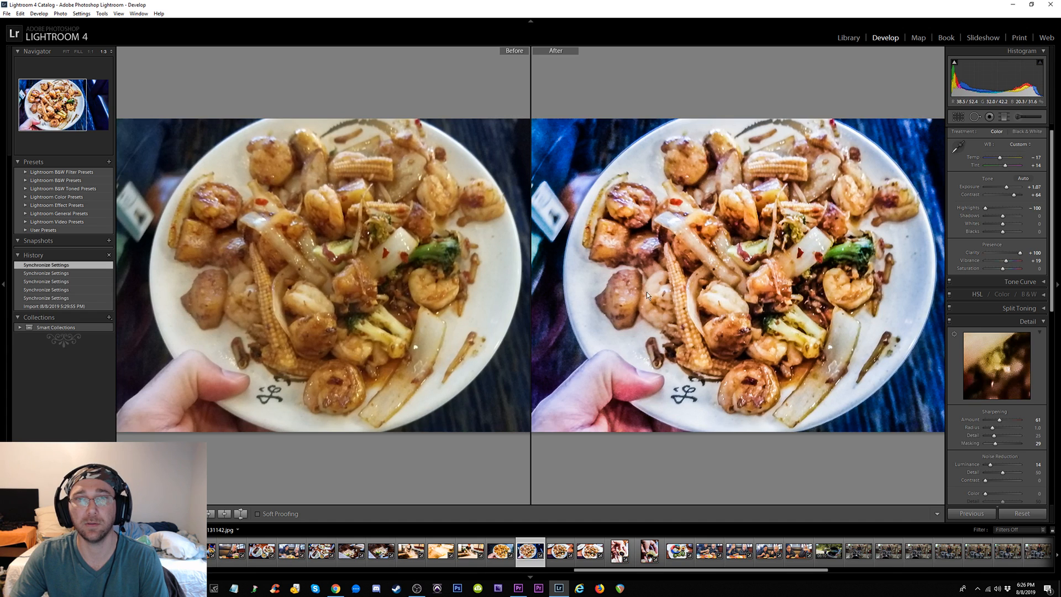
left_click(507, 555)
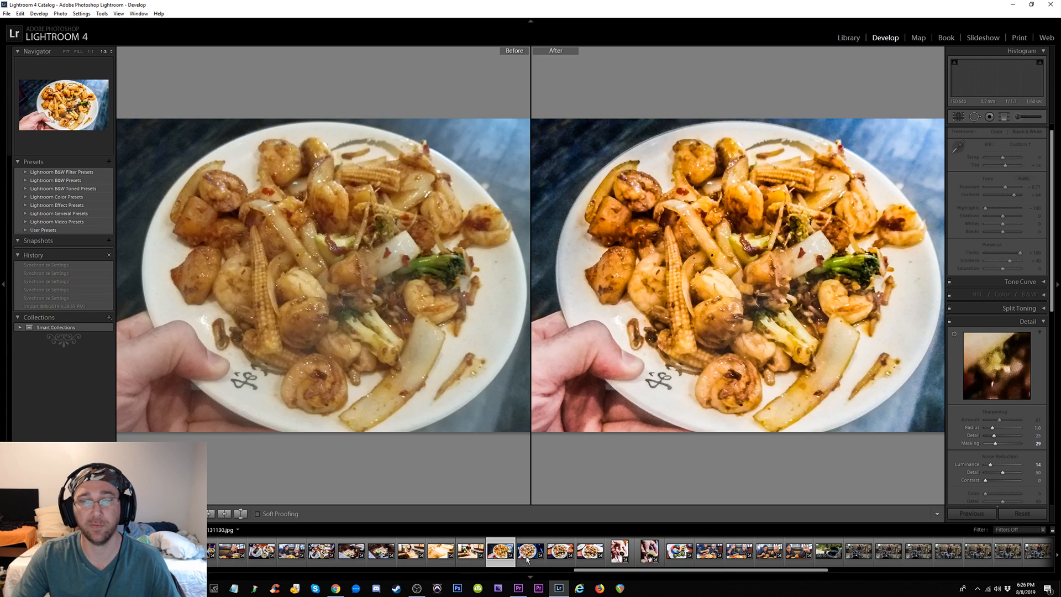
left_click(586, 551, "shift")
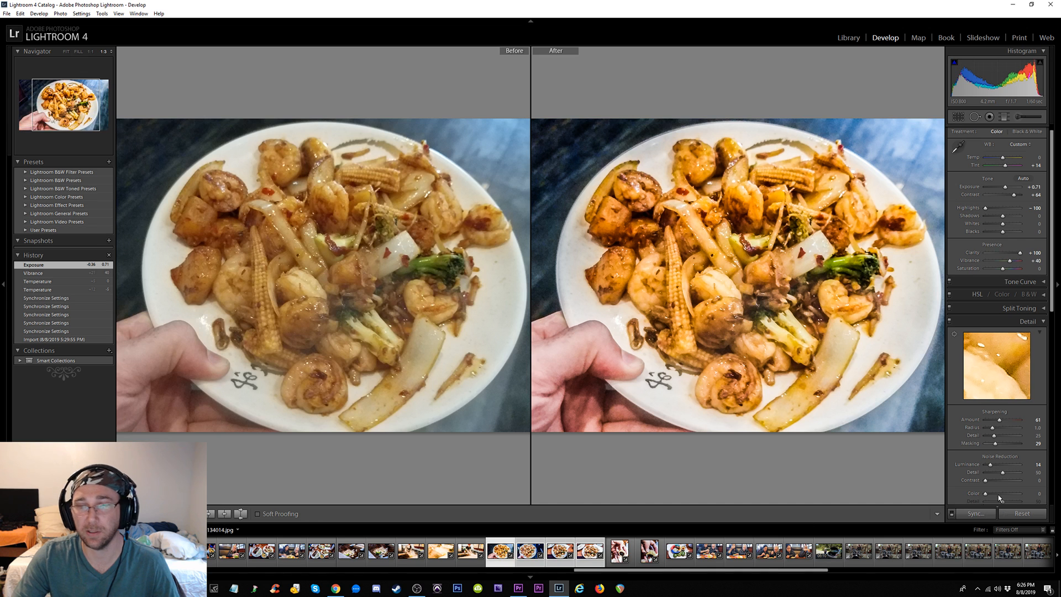
left_click(975, 514)
left_click(640, 357)
key("Left")
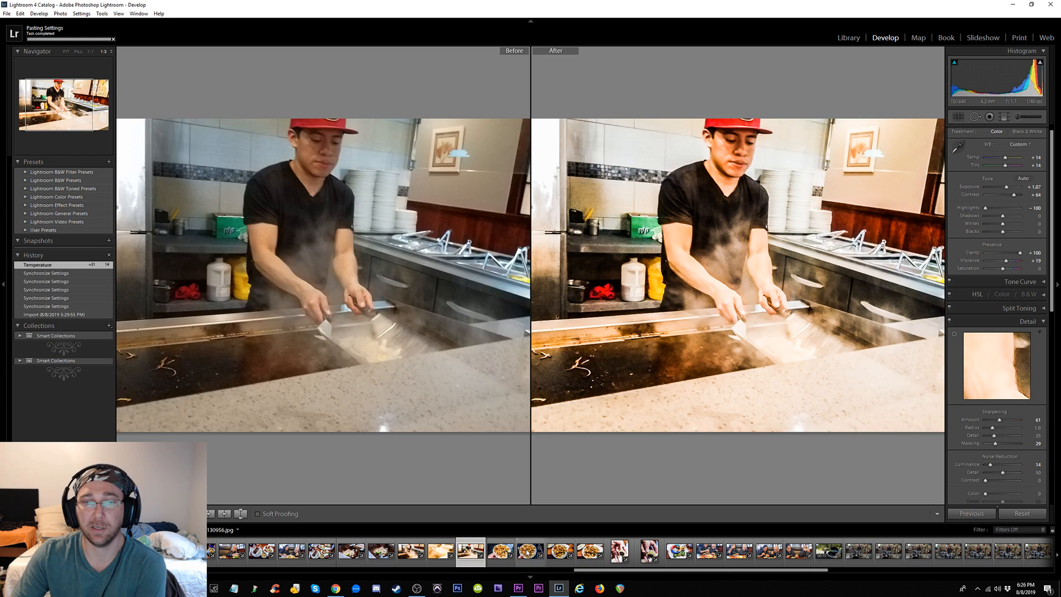
Check shrimp plate photo 20190807_131142.jpg against its original, and set the Contrast of the next one, 20190807_131155.jpg, to +29
left_click(528, 551)
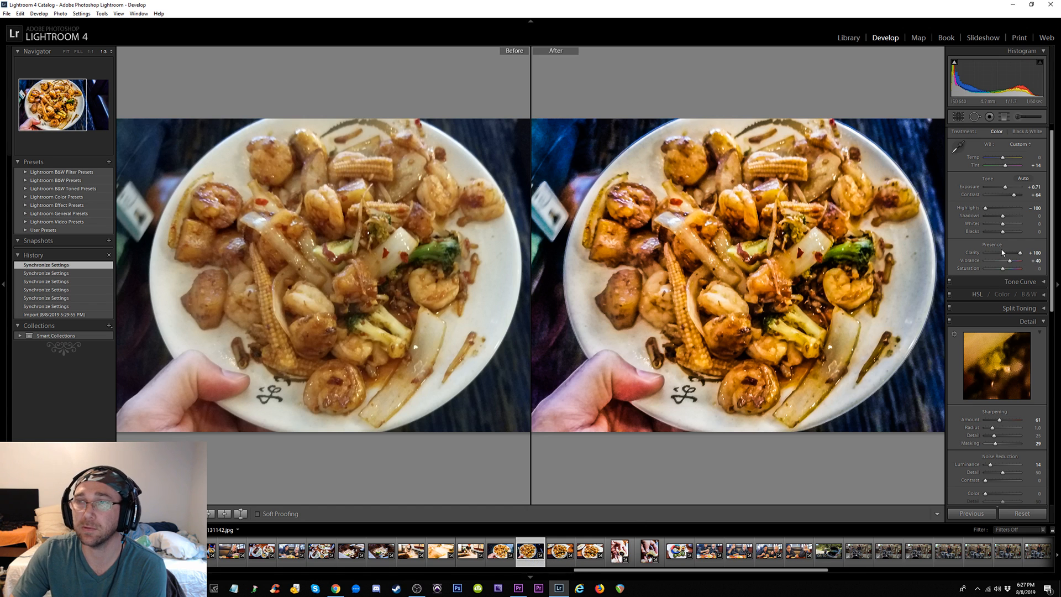
mouse_move(1020, 252)
left_mouse_down()
mouse_move(952, 261)
mouse_move(1022, 253)
left_mouse_up()
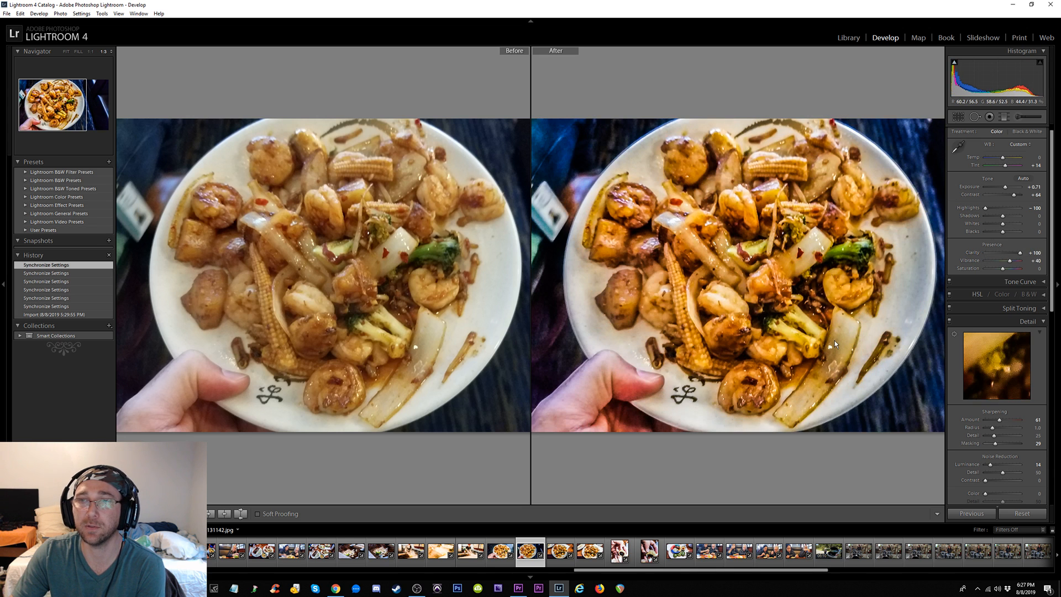
left_click(560, 551)
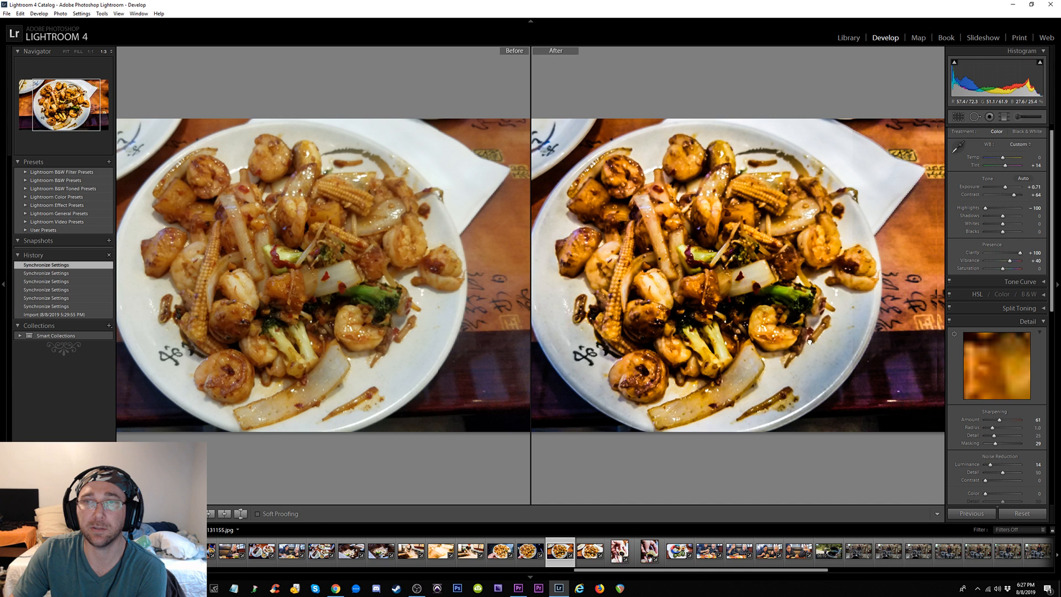
left_click_drag(810, 341, 866, 329)
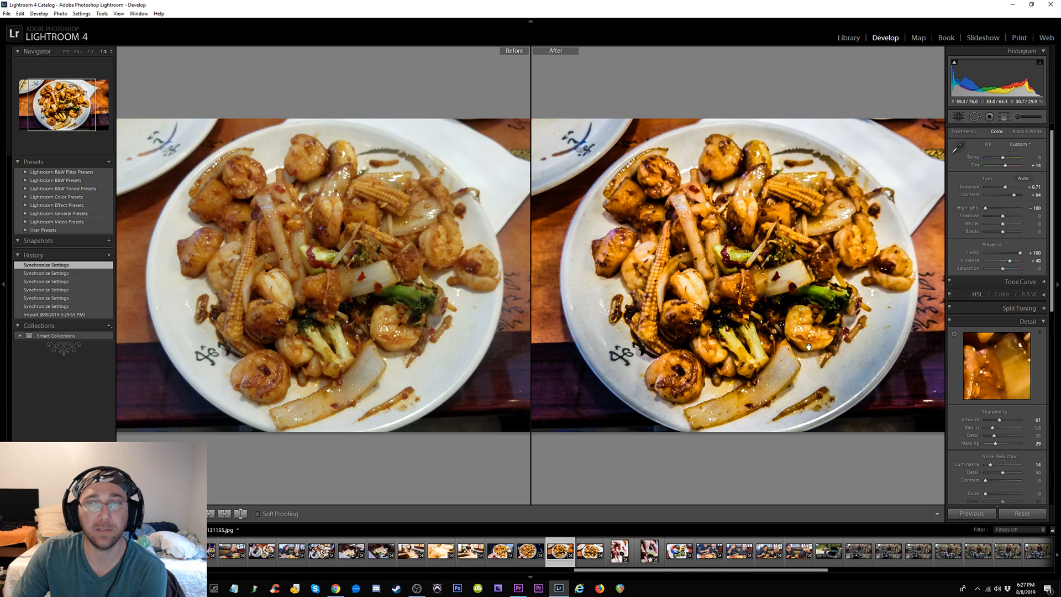
left_click_drag(1014, 195, 1008, 197)
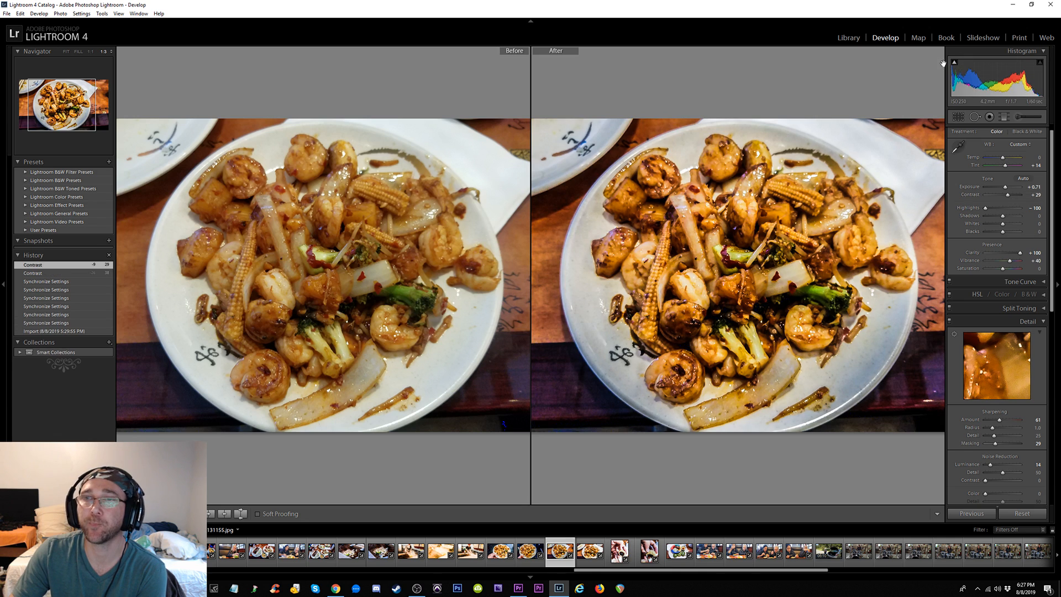
Set the Contrast of the last shrimp plate photo, 20190807_131213.jpg, to +38 and its Clarity to +62
left_click(578, 560)
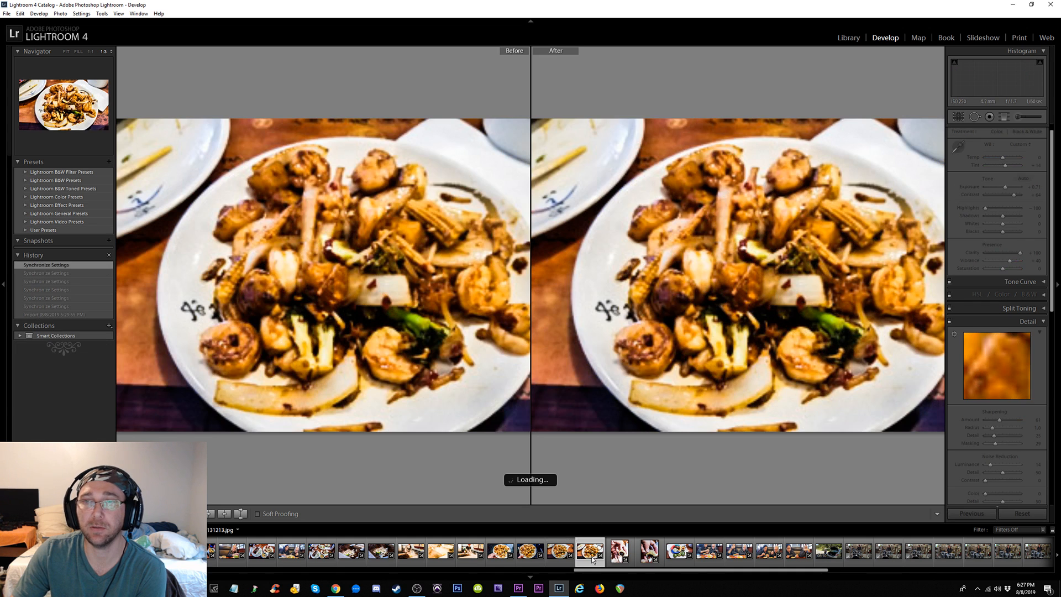
left_click_drag(1013, 195, 1011, 198)
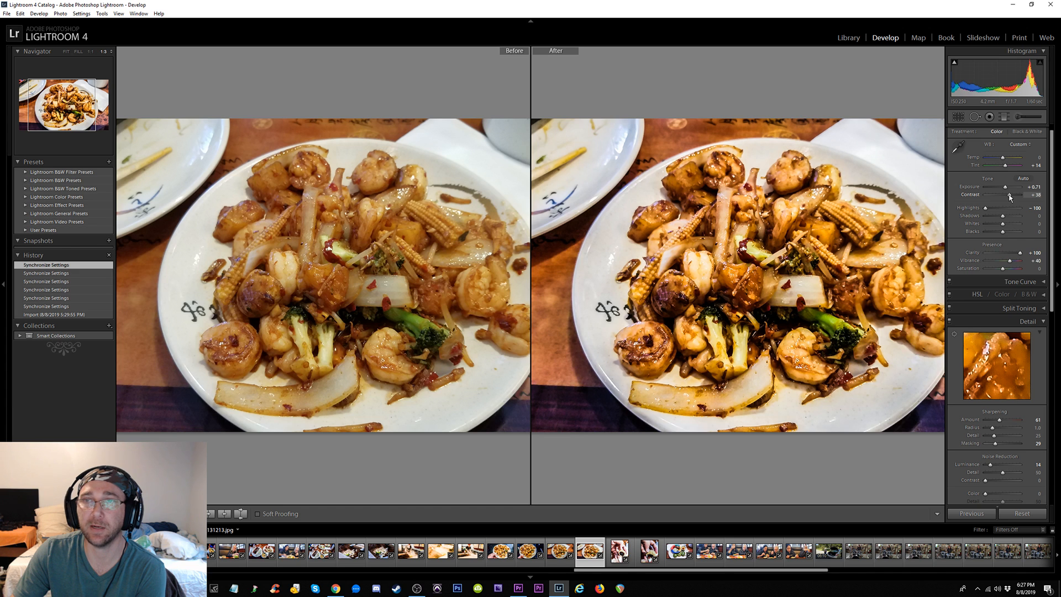
left_click_drag(855, 320, 831, 321)
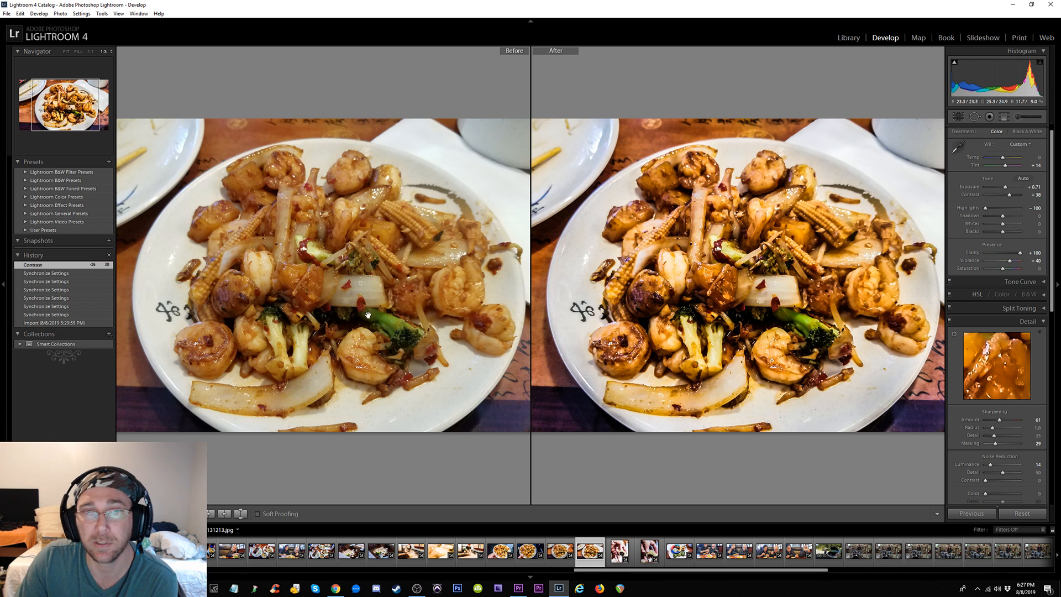
left_click_drag(368, 315, 362, 288)
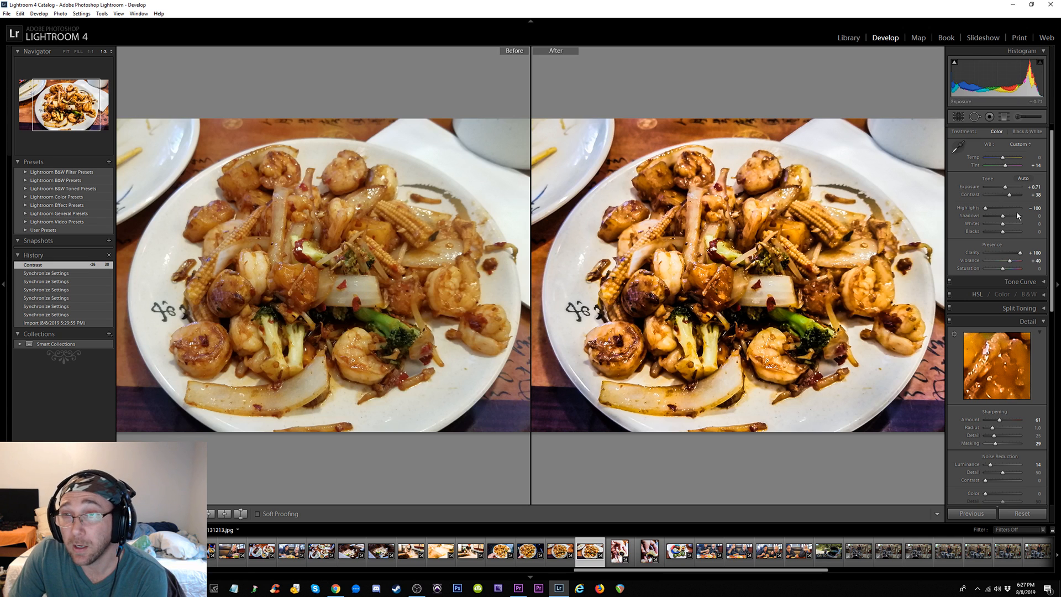
left_click_drag(1021, 253, 1015, 254)
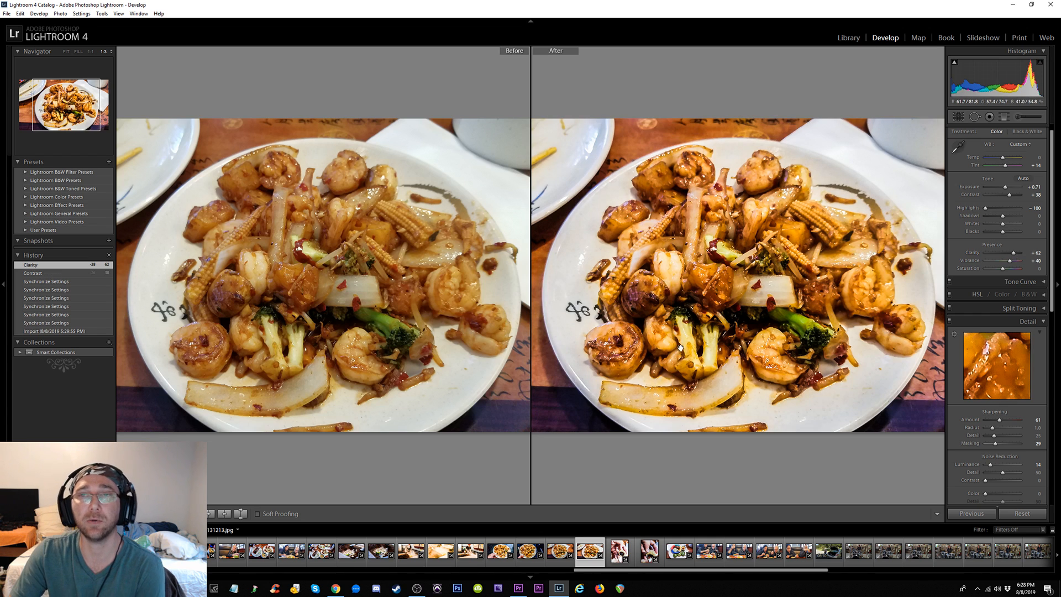
Reset the Exposure of the hand-held sesame ball photo 20190807_134014.jpg to 0.00
key("Right")
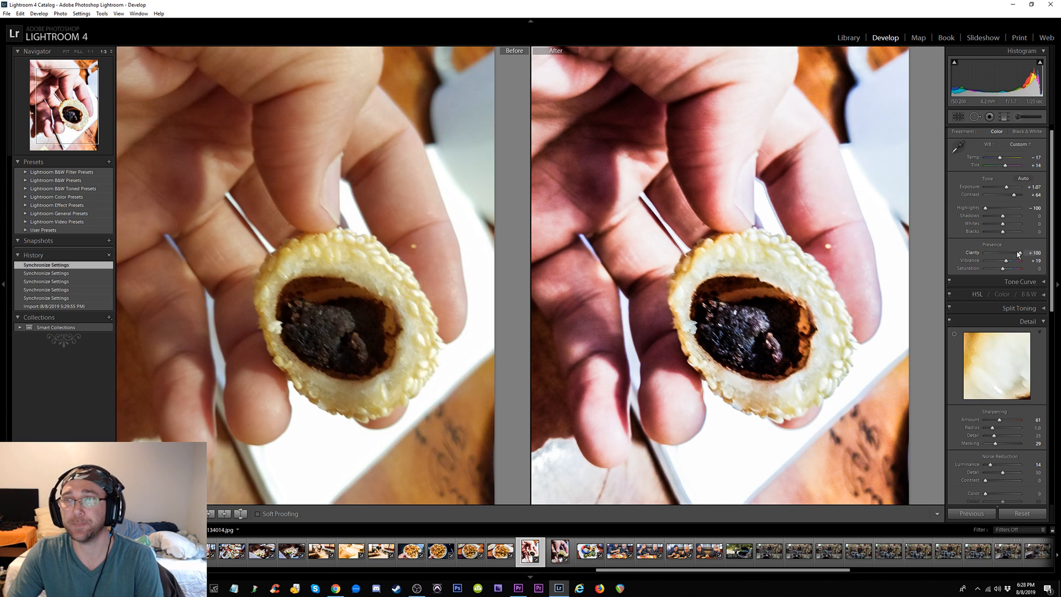
double_click(1006, 187)
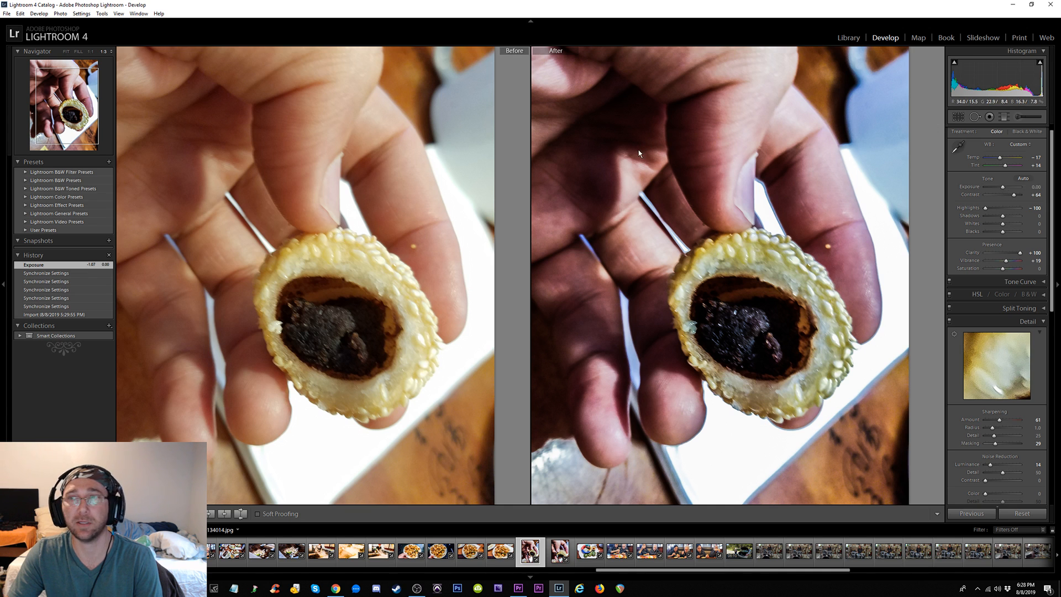
Set the sesame ball photo's Temp to -5, Clarity to +26 and Exposure to +0.48
double_click(1022, 255)
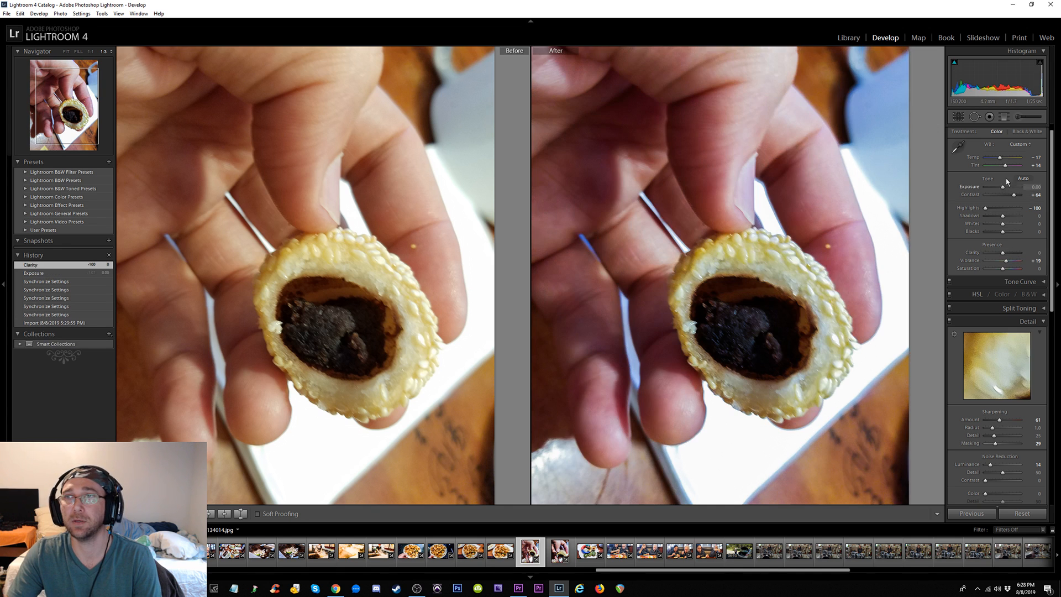
left_click_drag(1000, 159, 1004, 160)
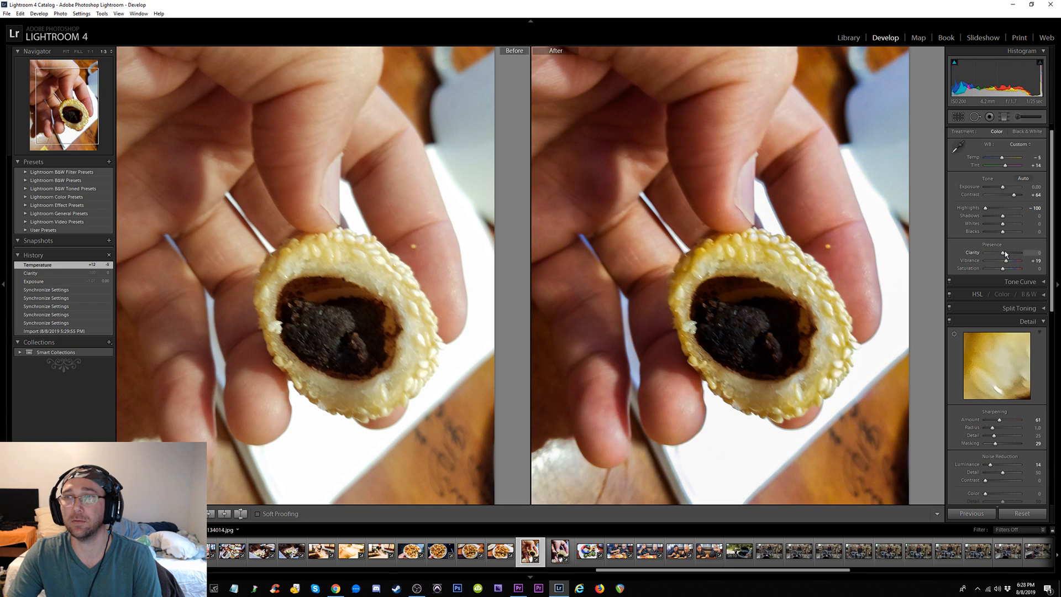
left_click_drag(1008, 256, 1011, 256)
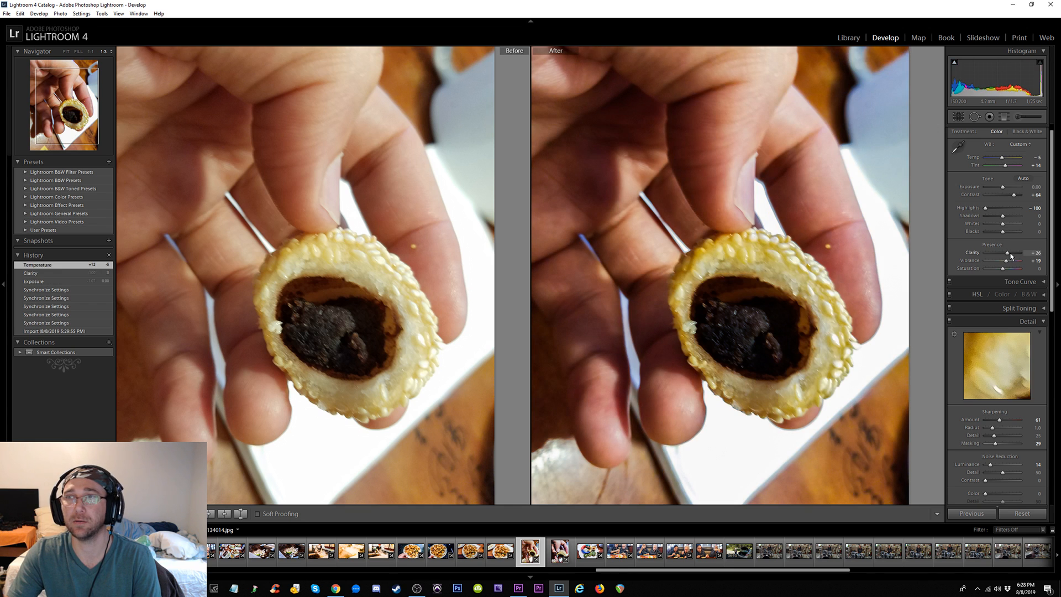
left_click_drag(1002, 186, 1005, 187)
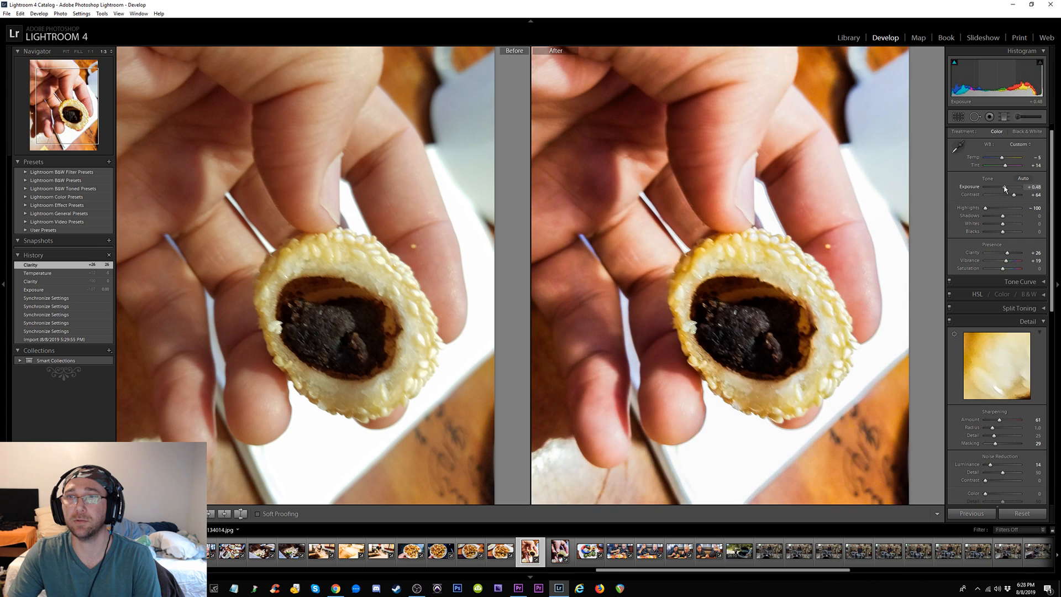
Synchronize the develop settings of sesame ball photo 20190807_134014.jpg to the following photo, 20190807_134018.jpg, and check the result
left_click(834, 343)
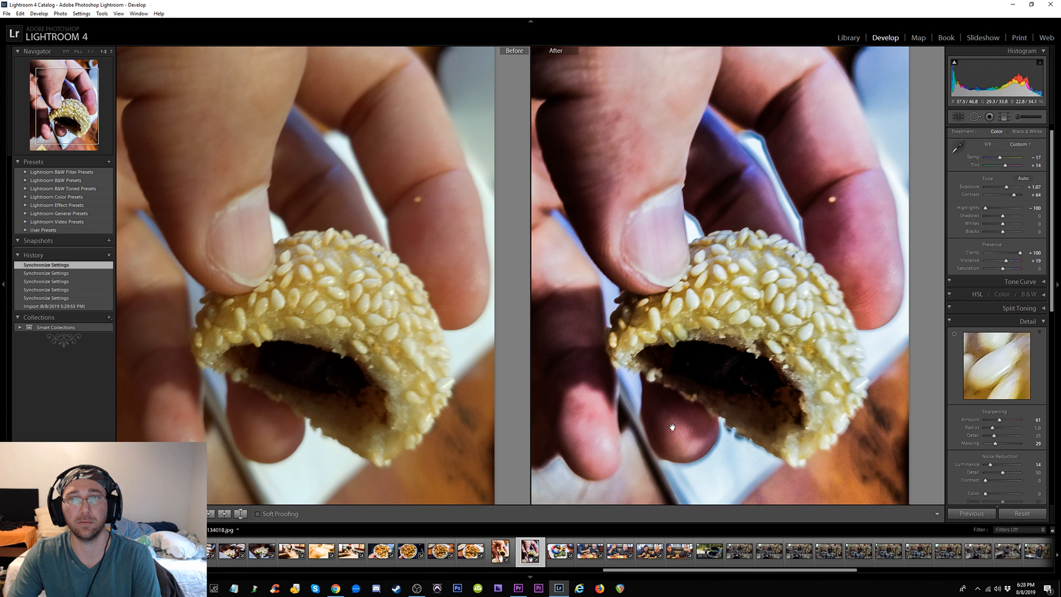
left_click(501, 551)
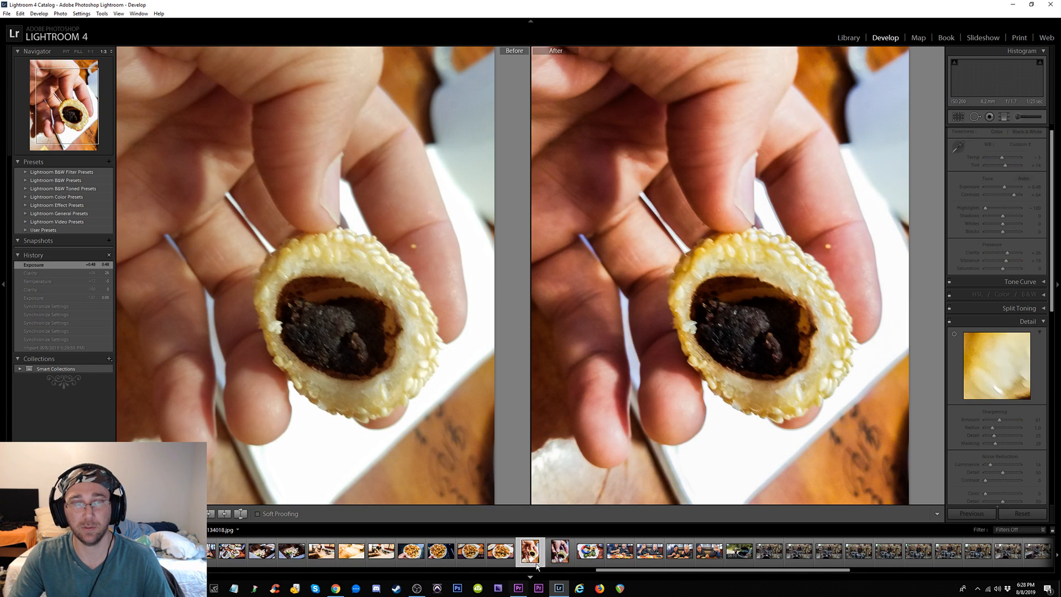
left_click(560, 551, "ctrl")
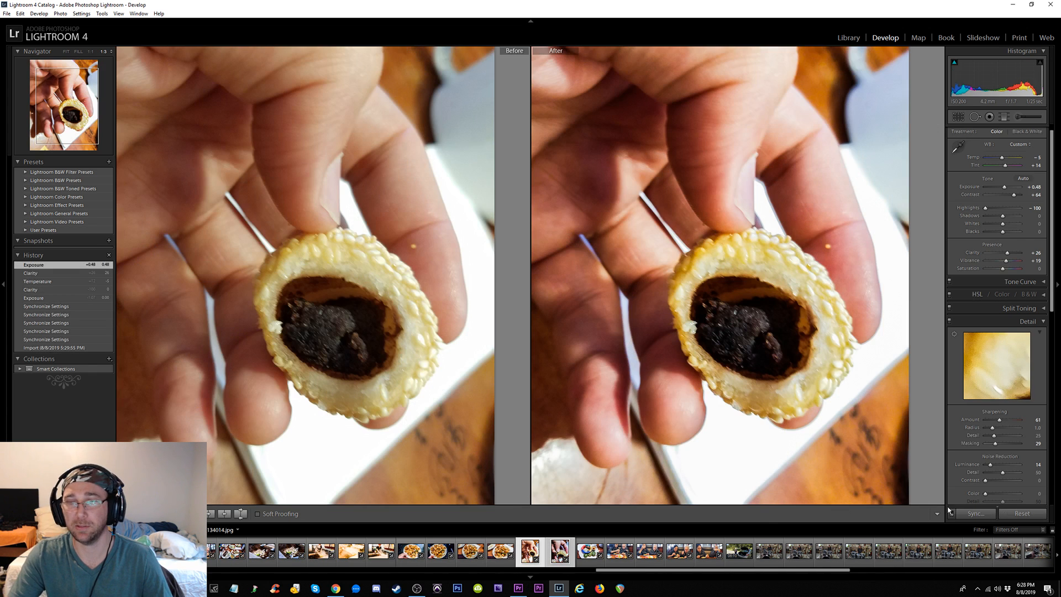
left_click(973, 514)
left_click(637, 354)
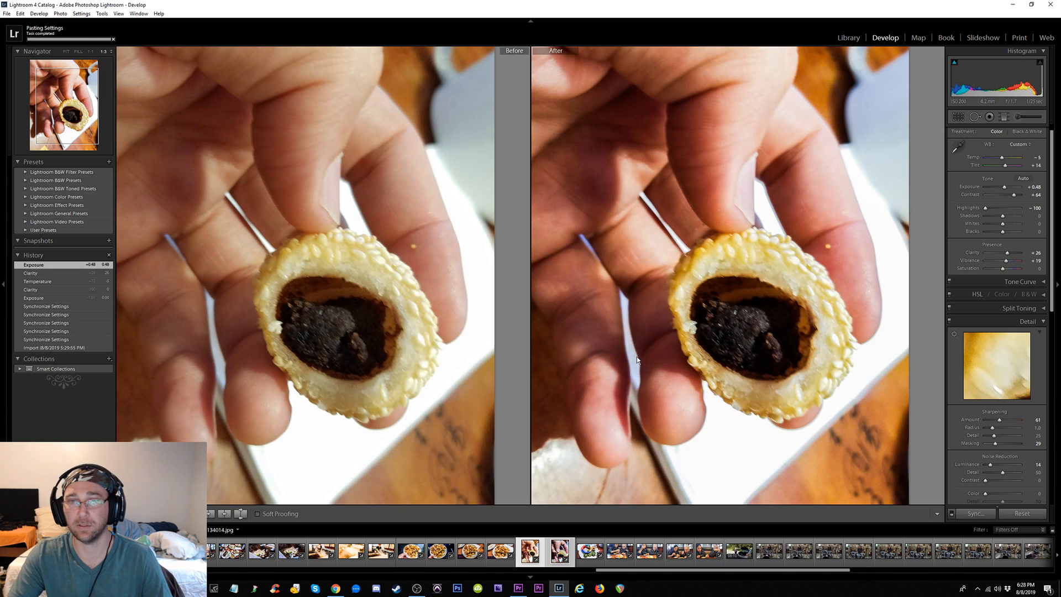
left_click(498, 564)
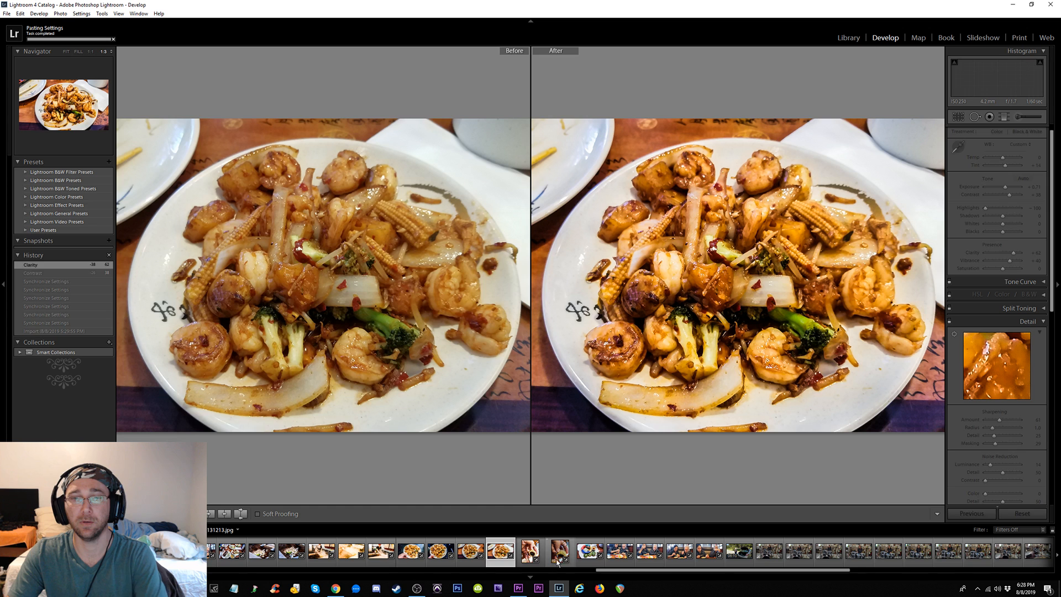
left_click(559, 557)
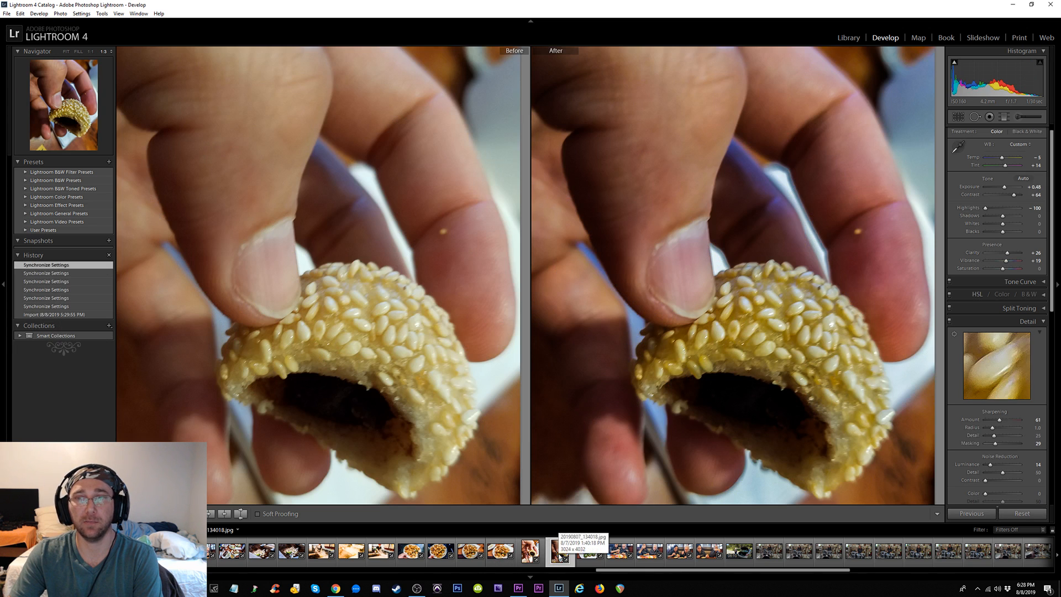
Set the Tint of the ice cream and kiwi plate photo to -38 and its Clarity to +43, and view it without the before/after comparison
left_click(588, 552)
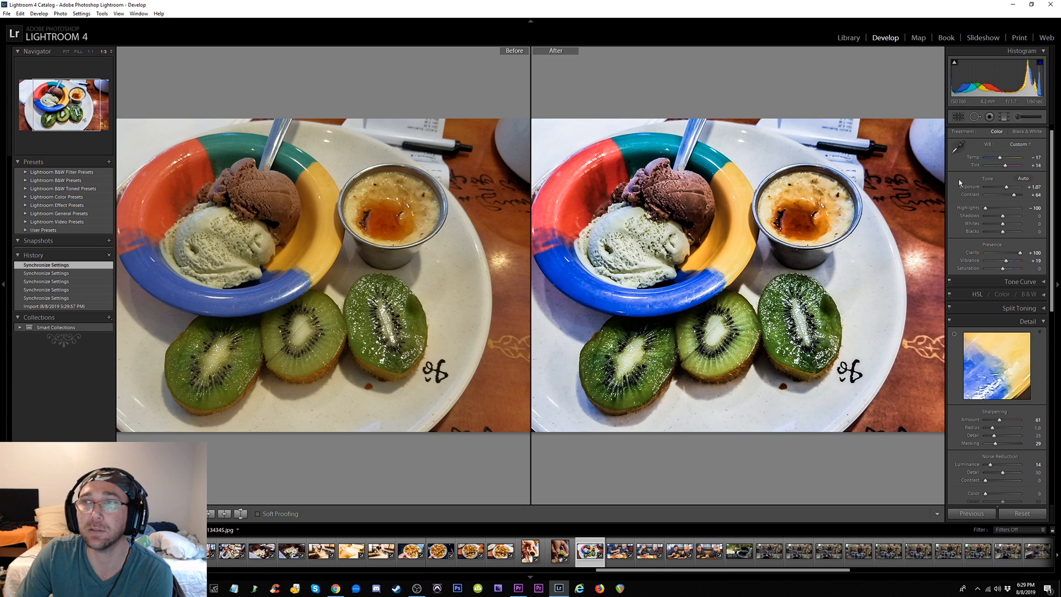
double_click(1004, 166)
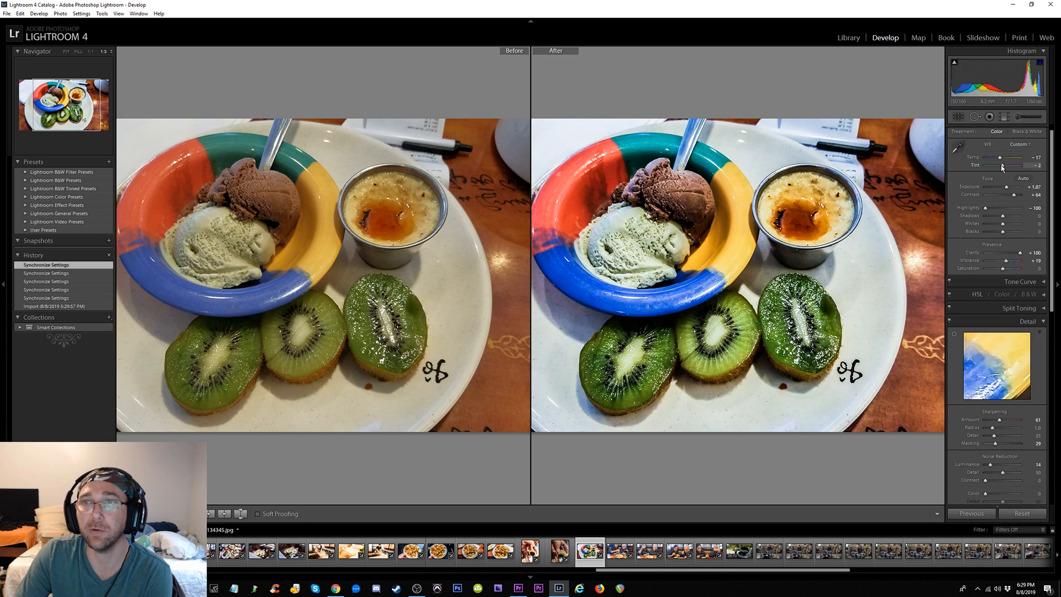
left_click_drag(1002, 168, 997, 169)
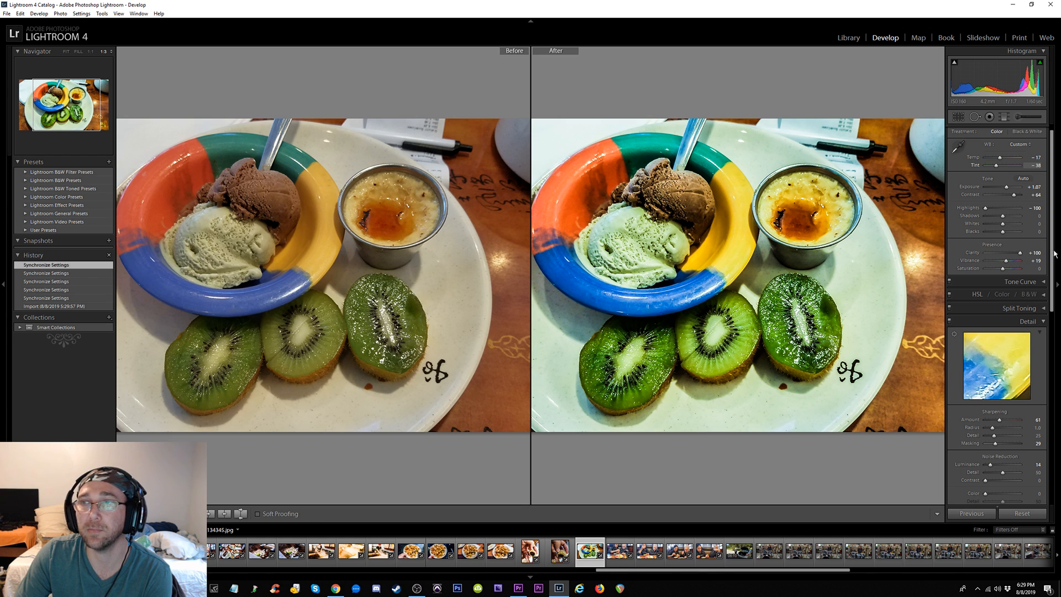
left_click_drag(1021, 253, 1012, 255)
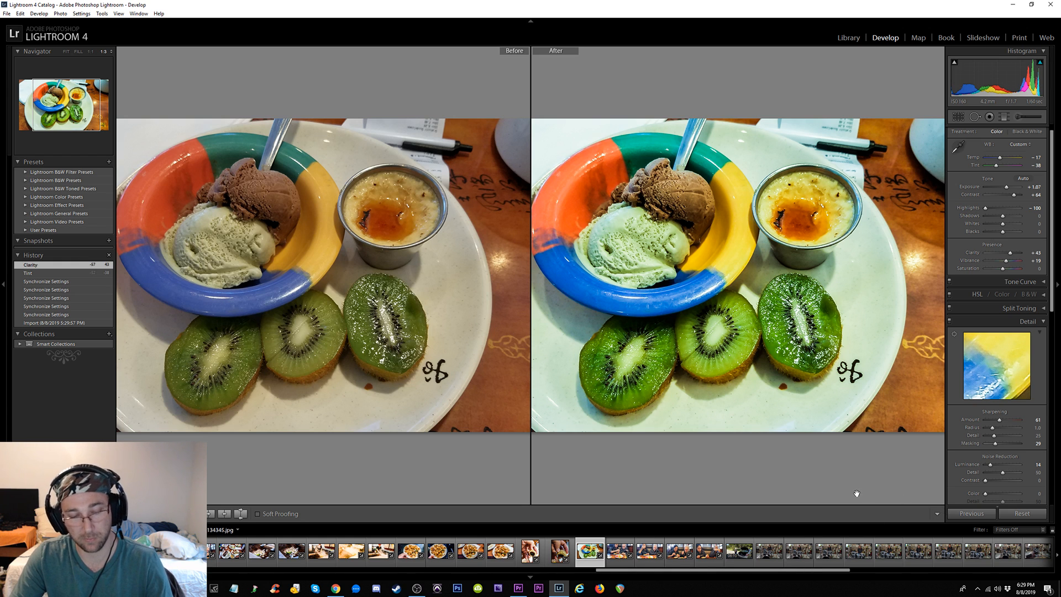
key("y")
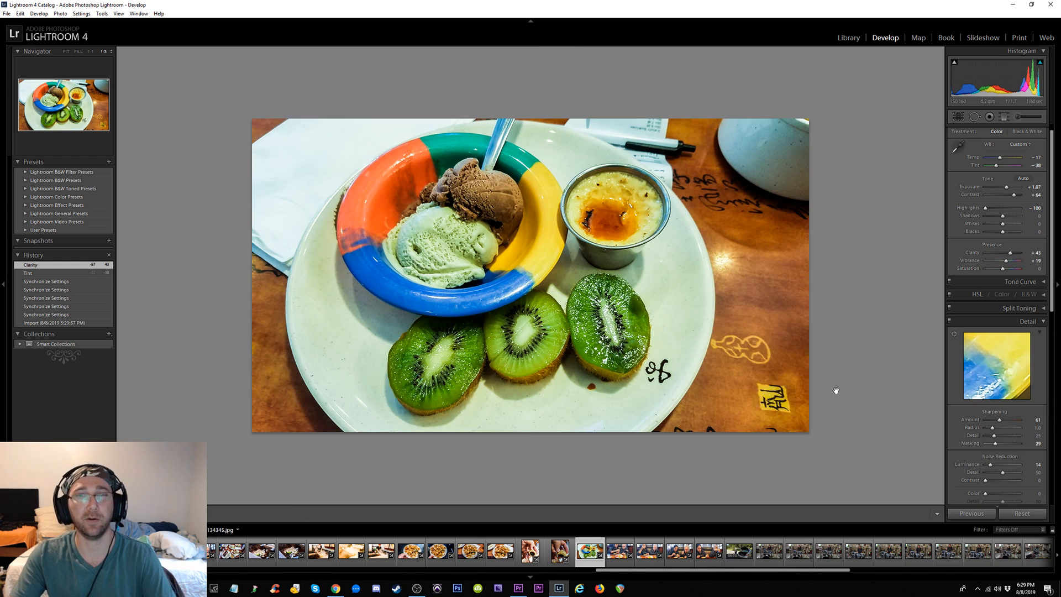
Examine the four photos of the couple at the restaurant table against their originals in the before/after view
key("Right")
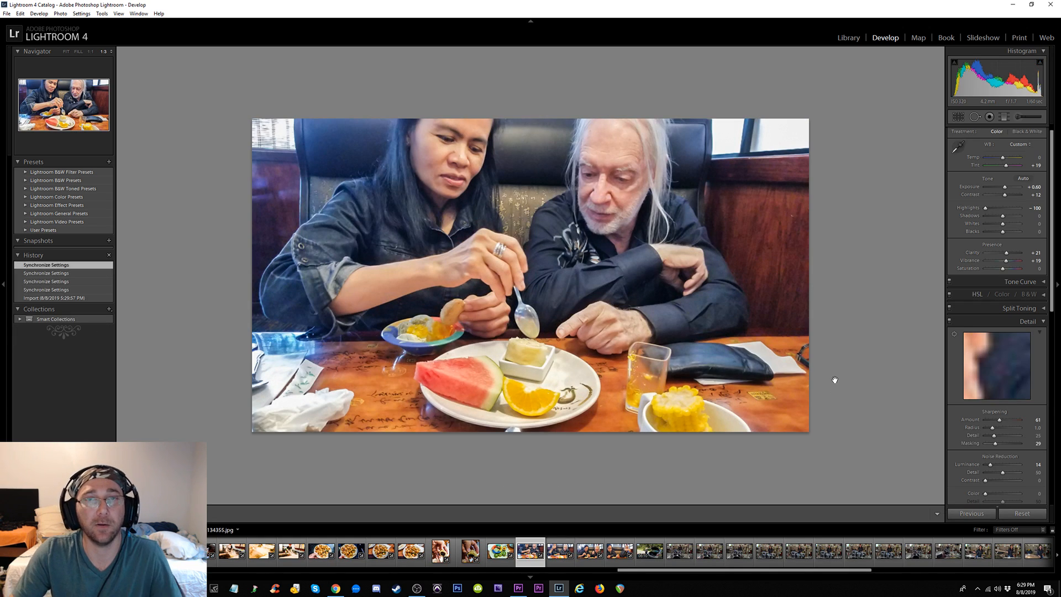
key("y")
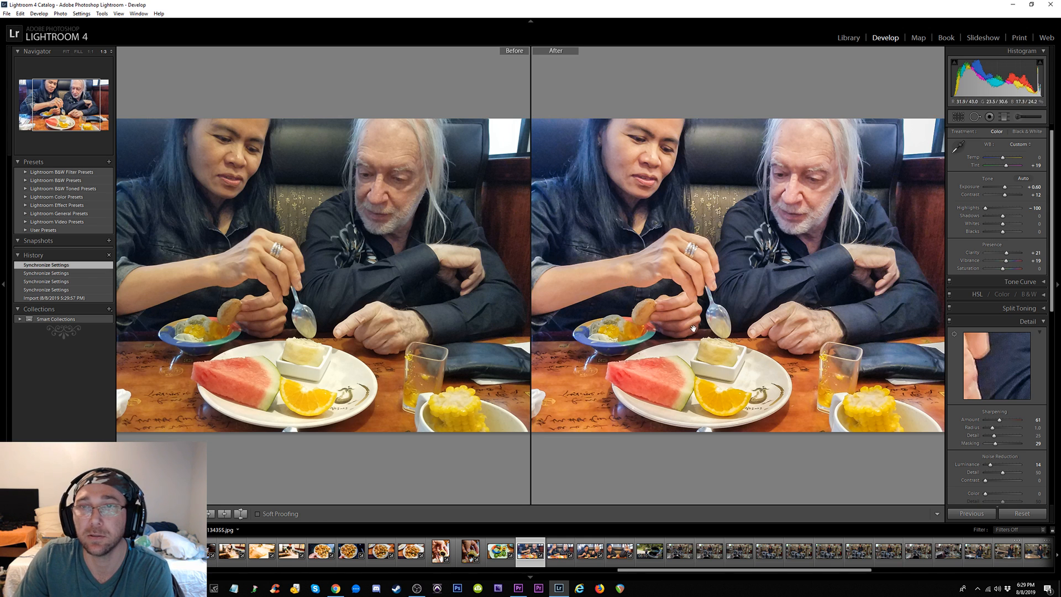
key("Right")
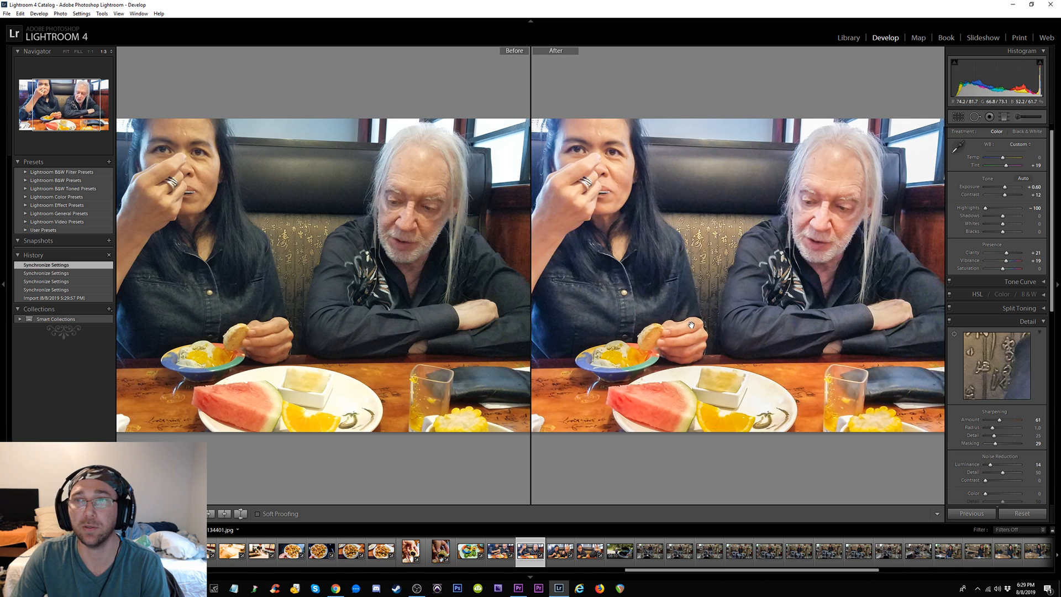
key("Right")
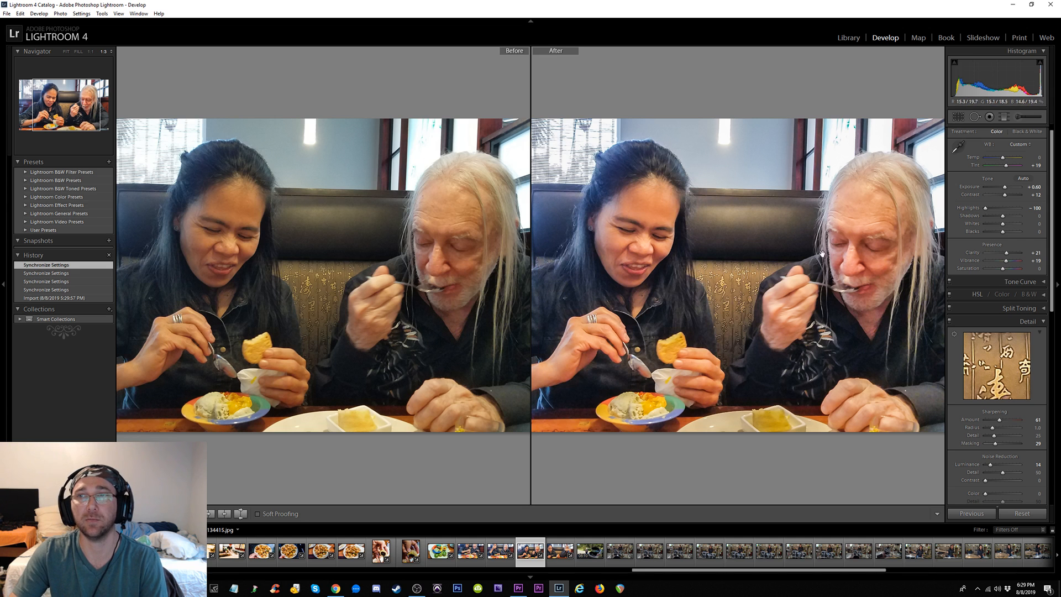
left_click_drag(453, 201, 475, 228)
key("Right")
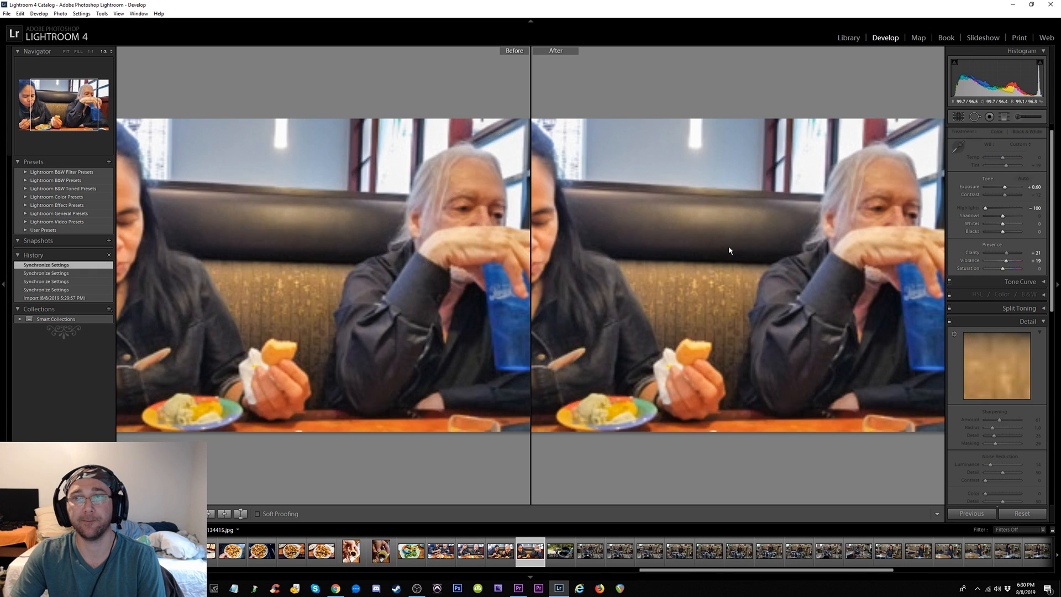
left_click_drag(716, 256, 623, 264)
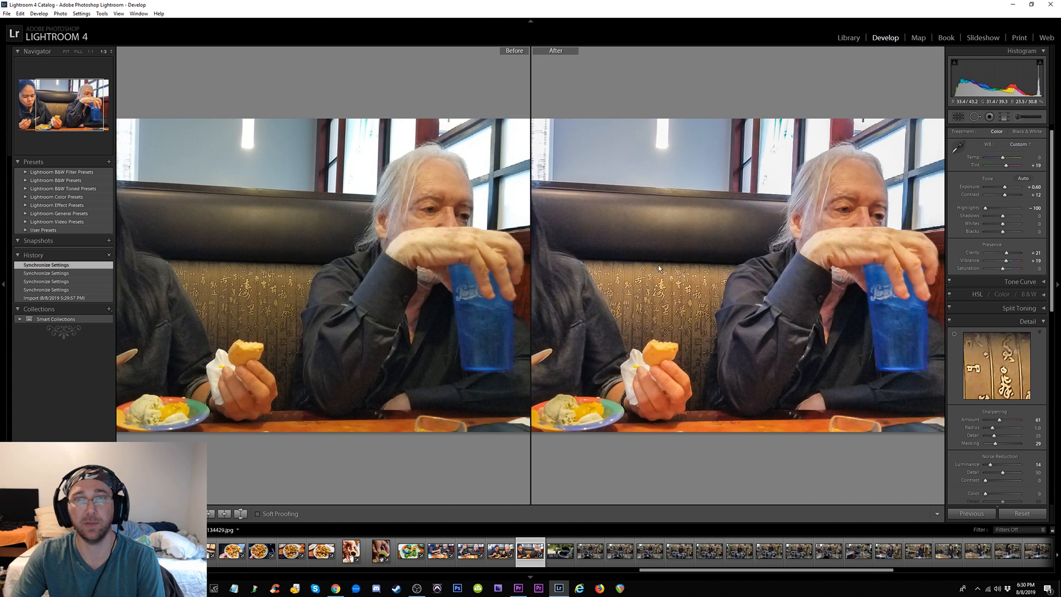
mouse_move(778, 264)
left_mouse_down()
mouse_move(697, 264)
mouse_move(760, 264)
left_mouse_up()
Skip the video, open the first drum kit photo, 20190807_141409.jpg, and look along the drum kit series in the filmstrip
key("Right")
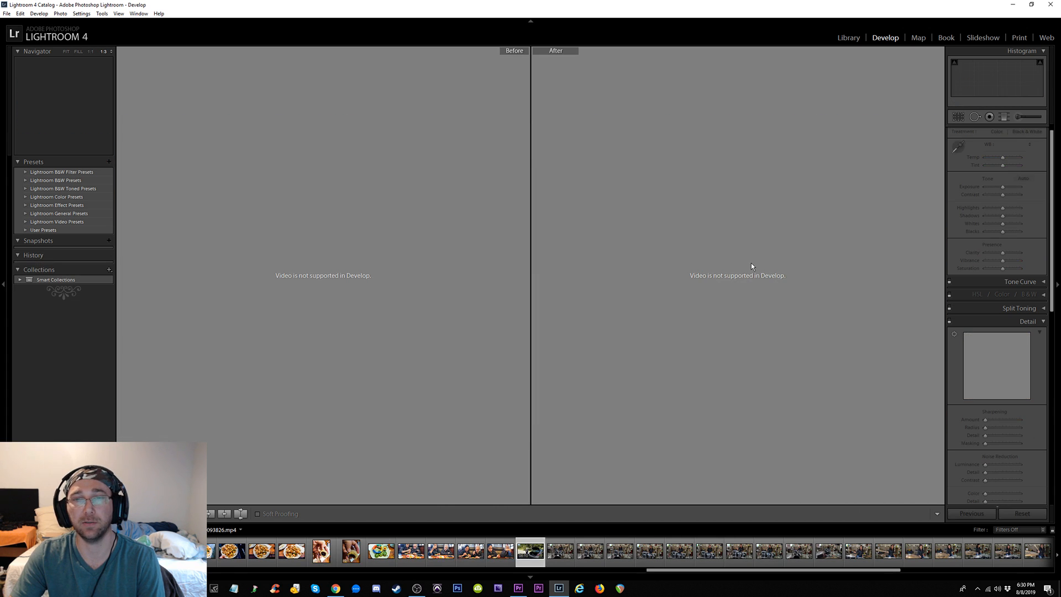
key("Right")
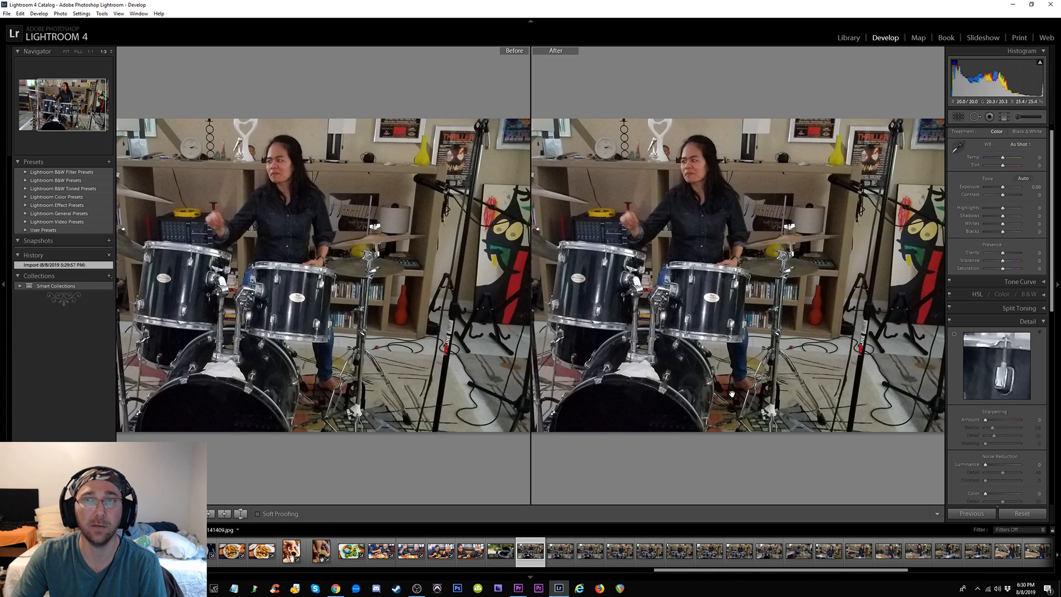
key("Right")
key("Right")
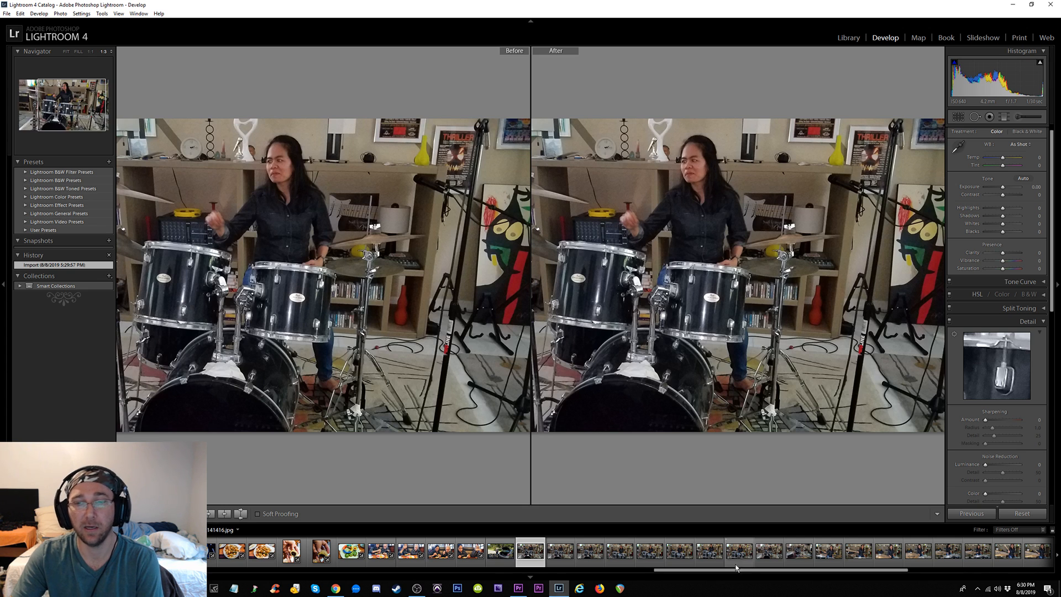
left_click_drag(735, 568, 766, 560)
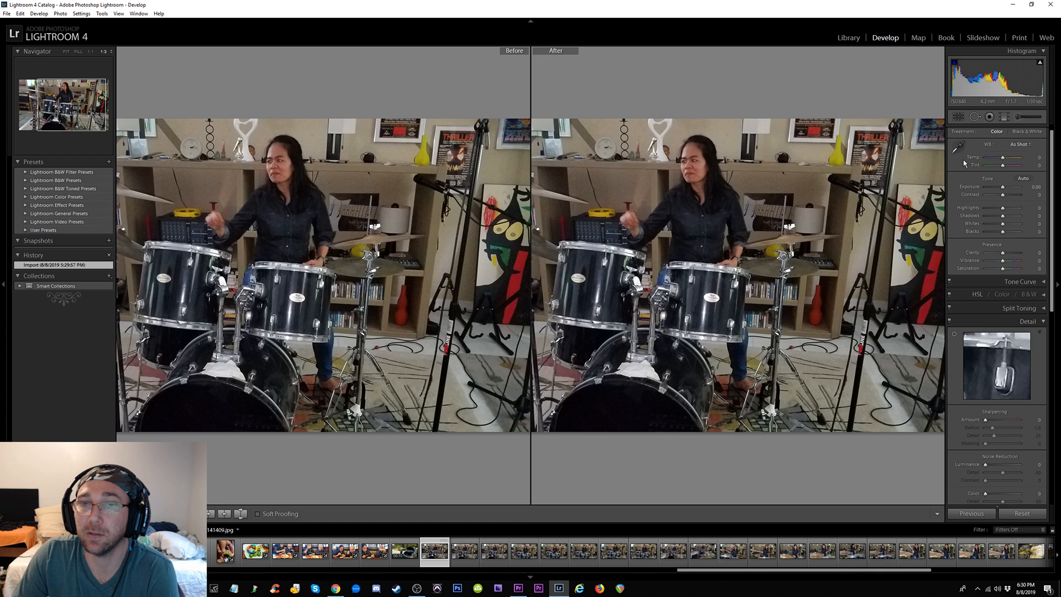
Synchronize the develop settings of the last restaurant couple photo to the first drum kit photo, 20190807_141409.jpg
left_click(375, 551)
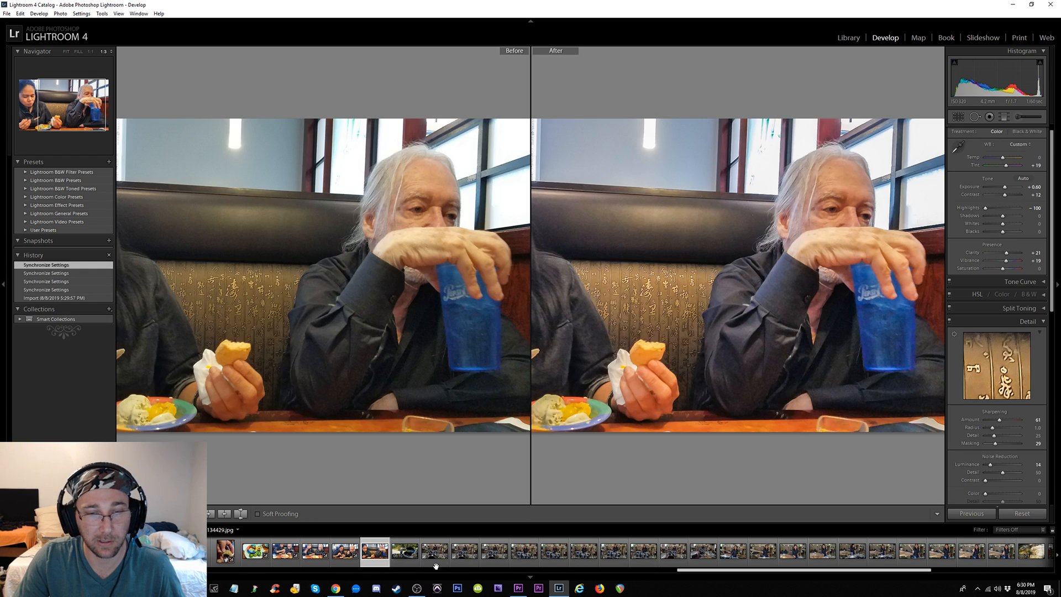
left_click(430, 553, "ctrl")
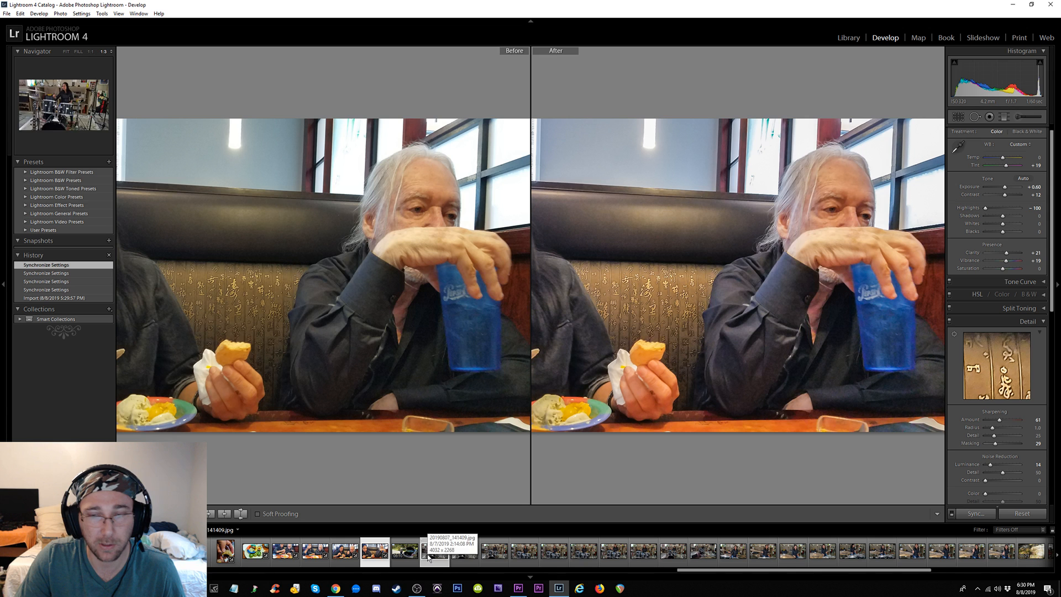
left_click(976, 513)
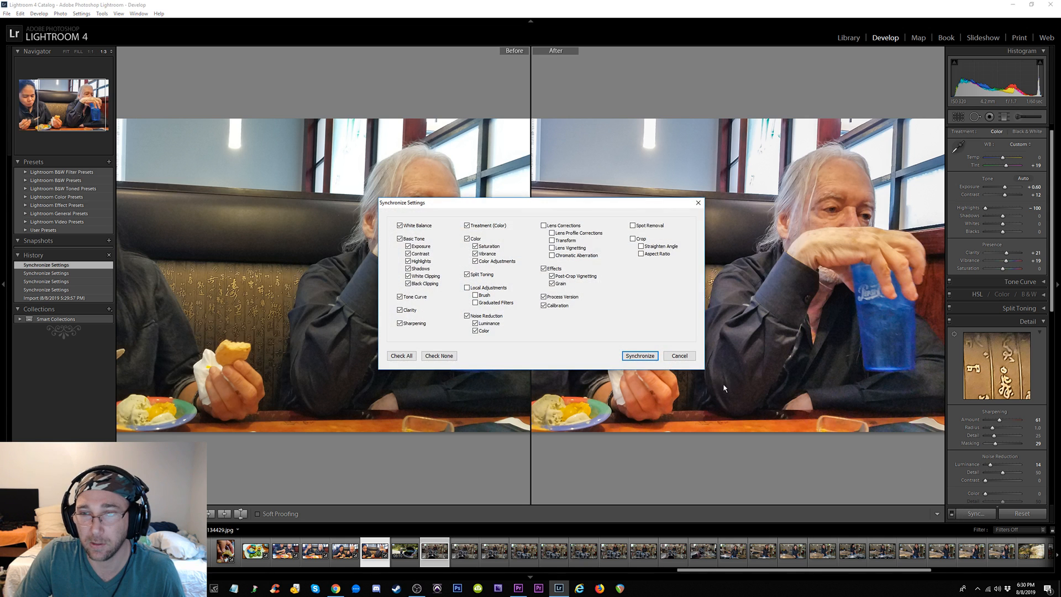
left_click(640, 355)
left_click(452, 553)
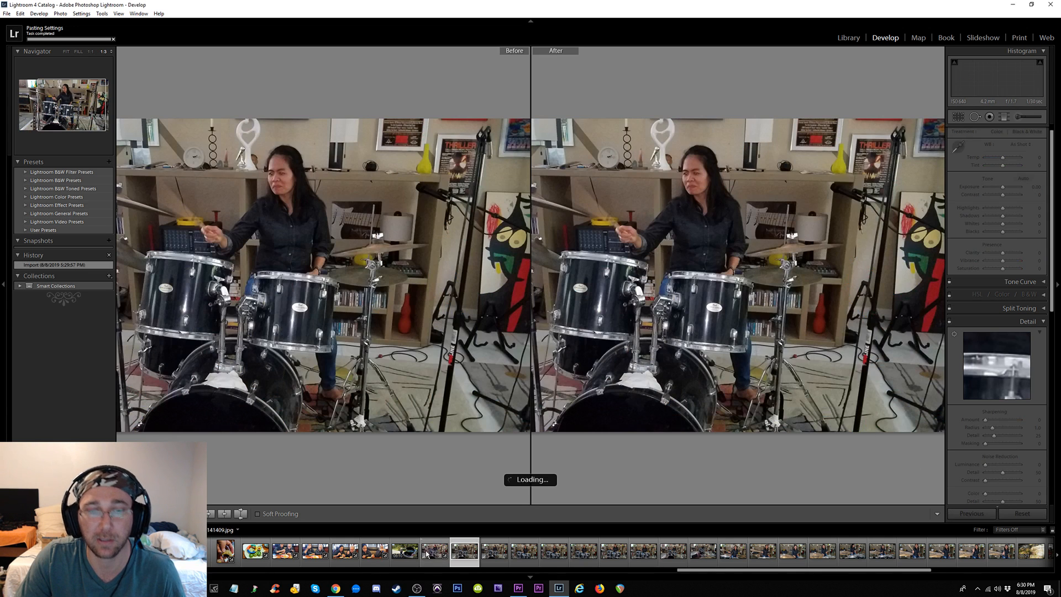
Set the Exposure of drum kit photo 20190807_141409.jpg to +1.19, its Clarity to +38 and its Contrast to +29
left_click(427, 553)
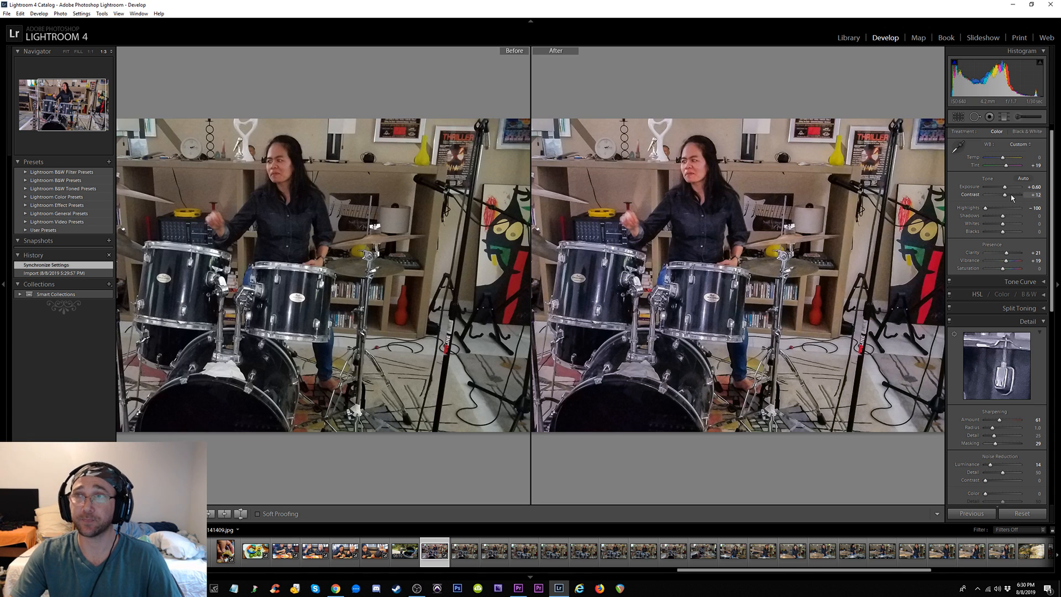
left_click_drag(1005, 188, 1008, 189)
left_click_drag(1009, 256, 1011, 256)
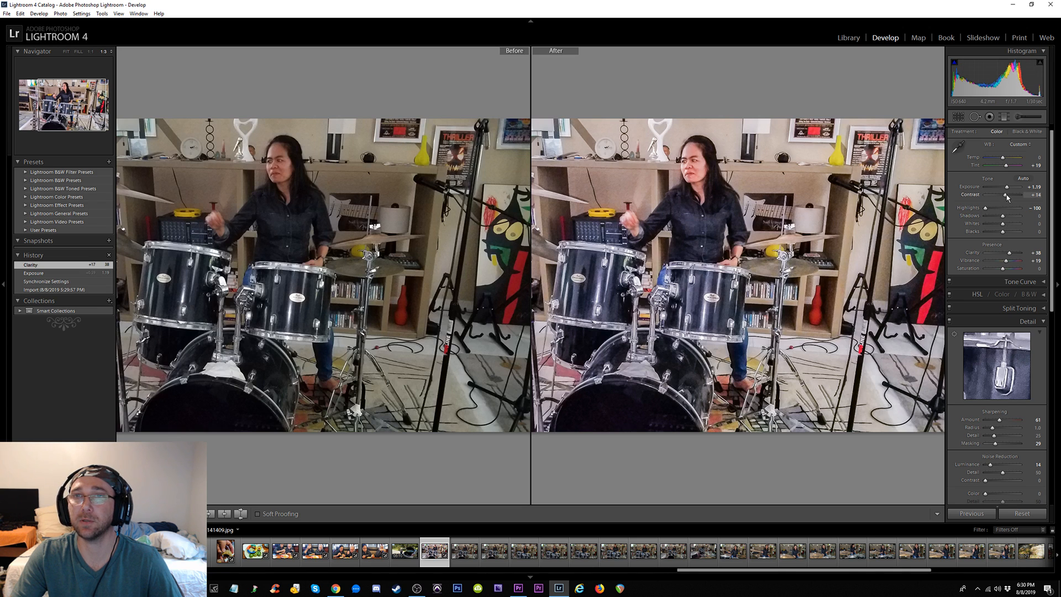
left_click_drag(1007, 195, 1011, 197)
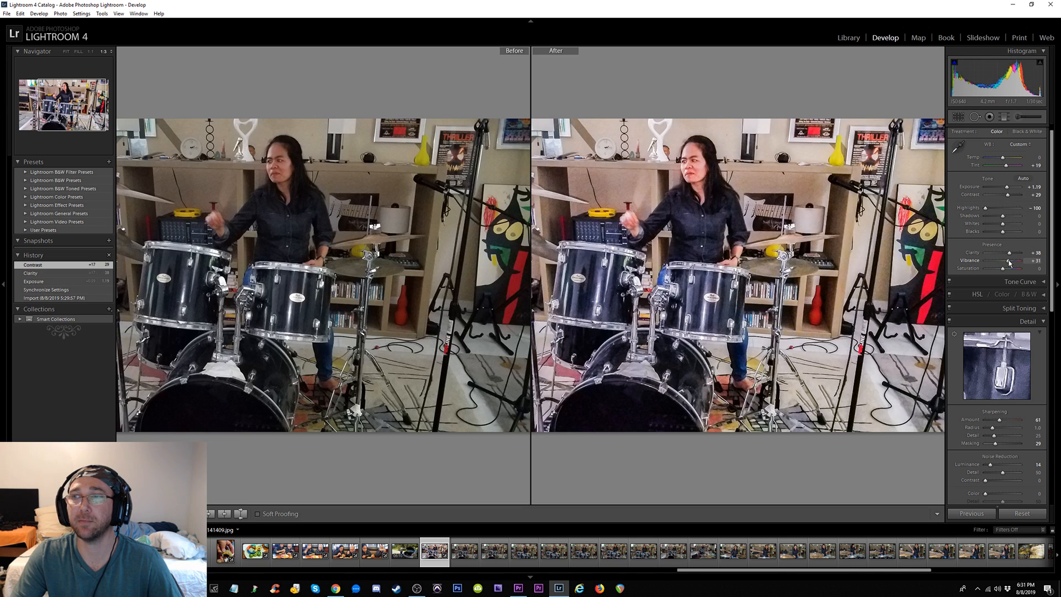
Set the drum kit photo's Vibrance to +31 and its Temp to +14
left_click_drag(1010, 263, 1009, 264)
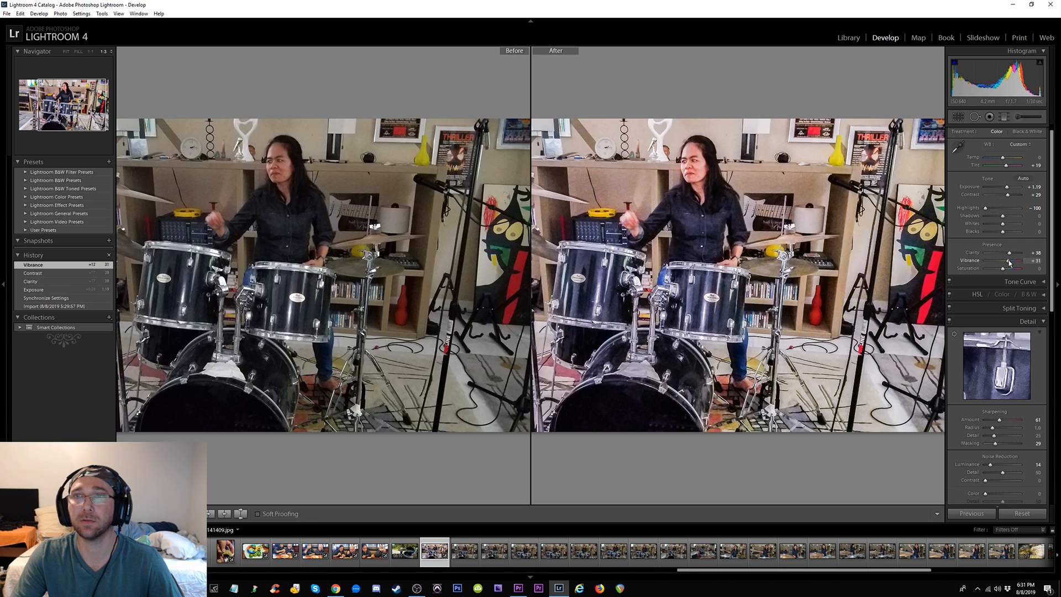
left_click_drag(1004, 159, 1006, 159)
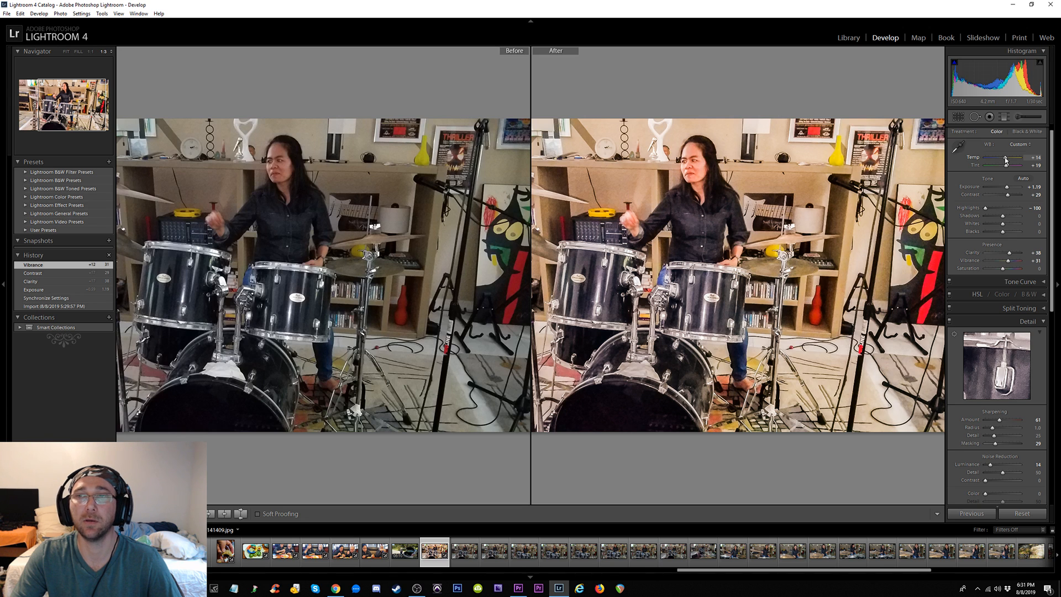
left_click_drag(1005, 159, 1006, 160)
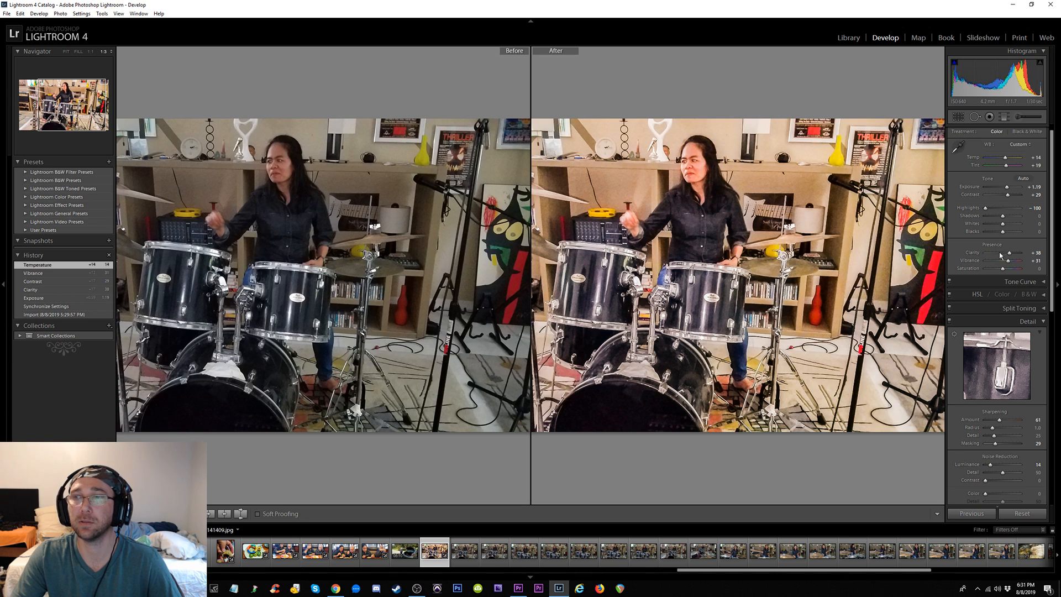
Try cooler Temp values on drum kit photo 20190807_141409.jpg and return its Temp to +14
left_click_drag(985, 208, 956, 209)
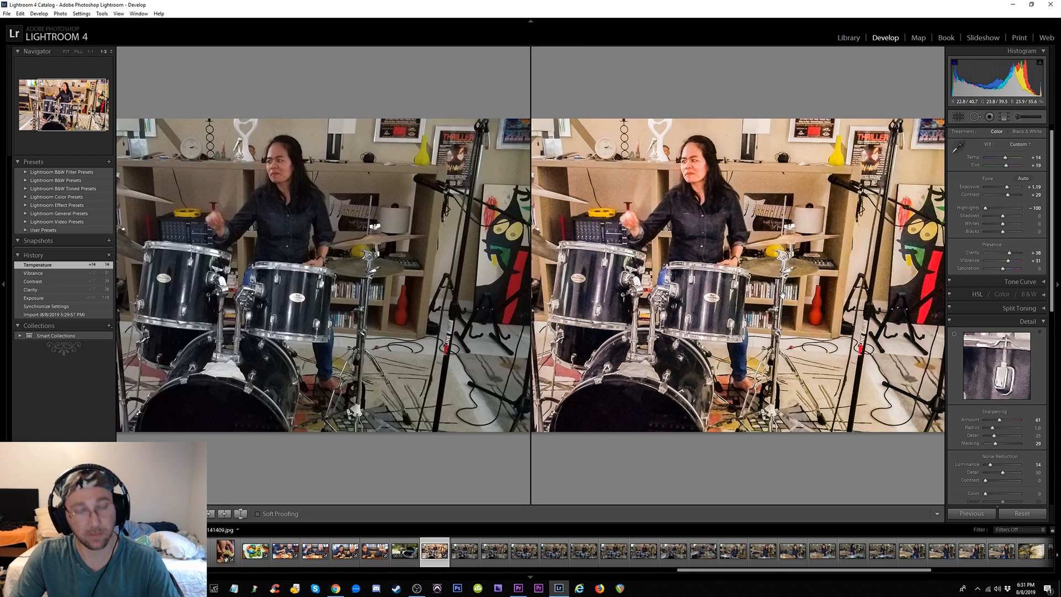
key("y")
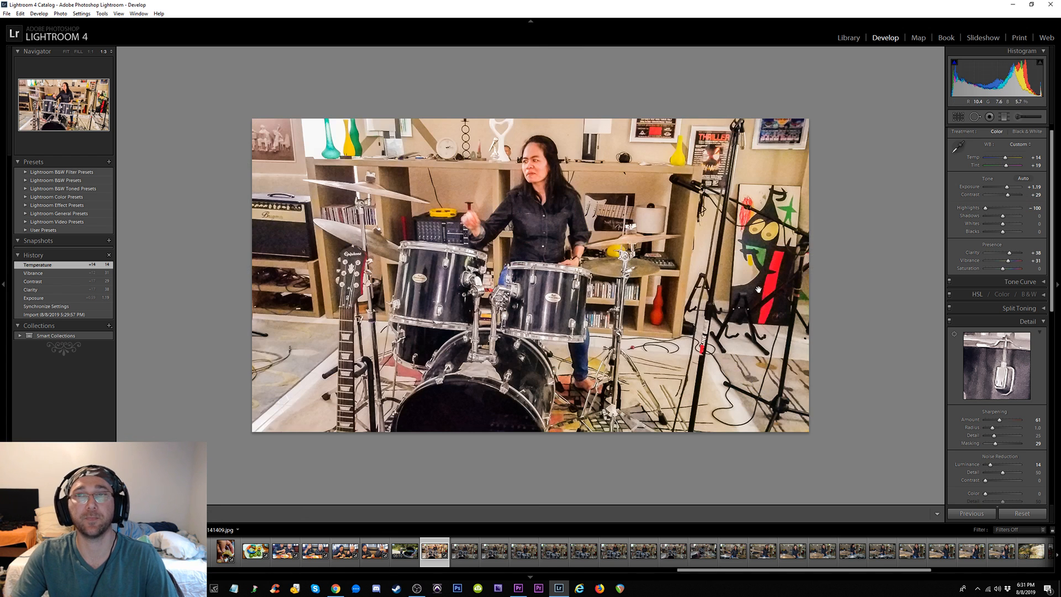
double_click(1005, 158)
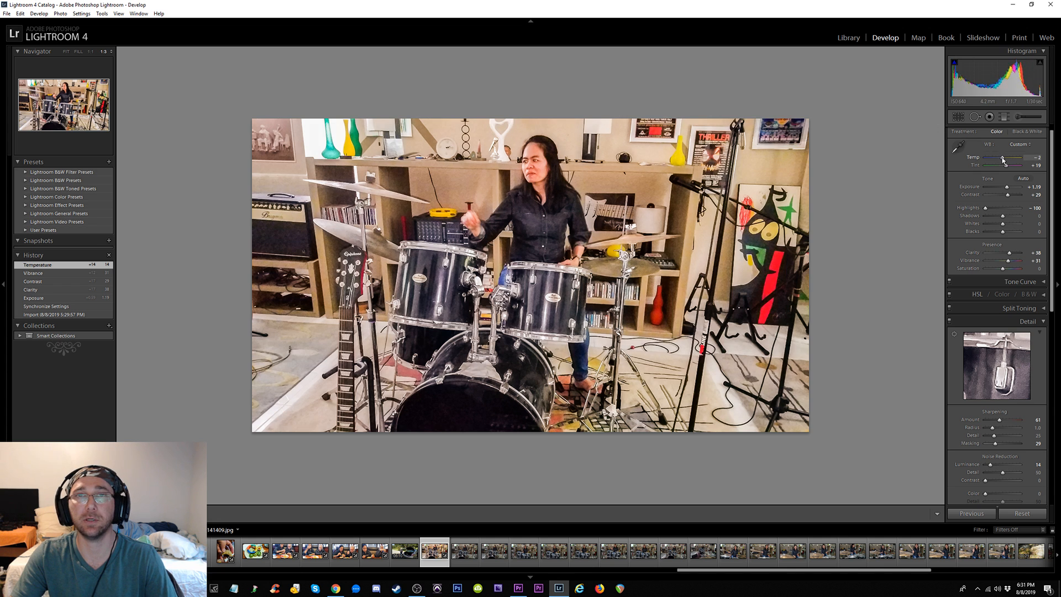
left_click_drag(1003, 160, 1004, 160)
mouse_move(1008, 159)
left_mouse_down()
mouse_move(1017, 159)
mouse_move(1004, 160)
left_mouse_up()
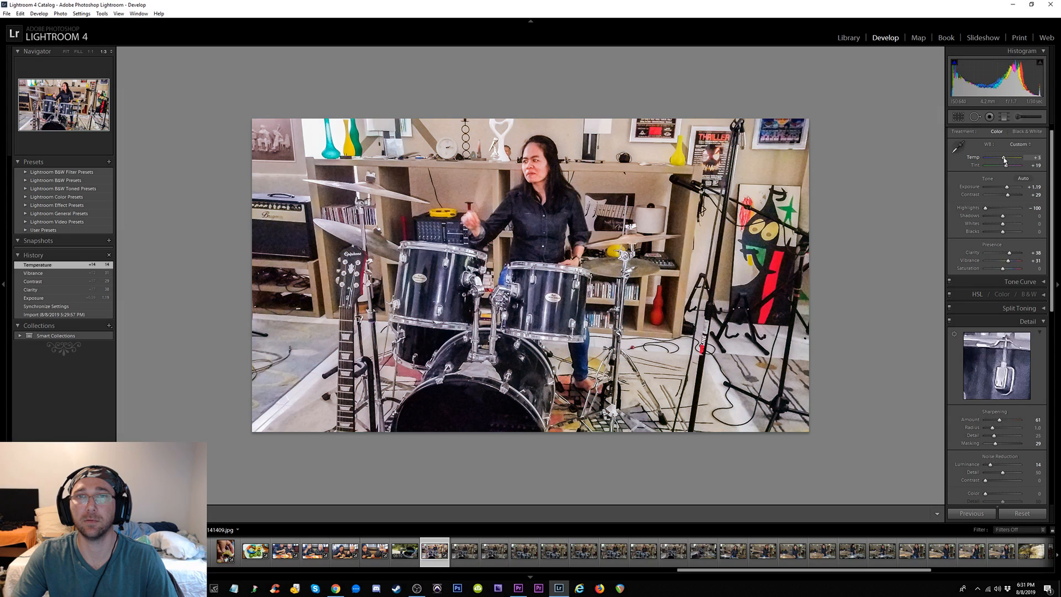
left_click_drag(1004, 160, 1005, 160)
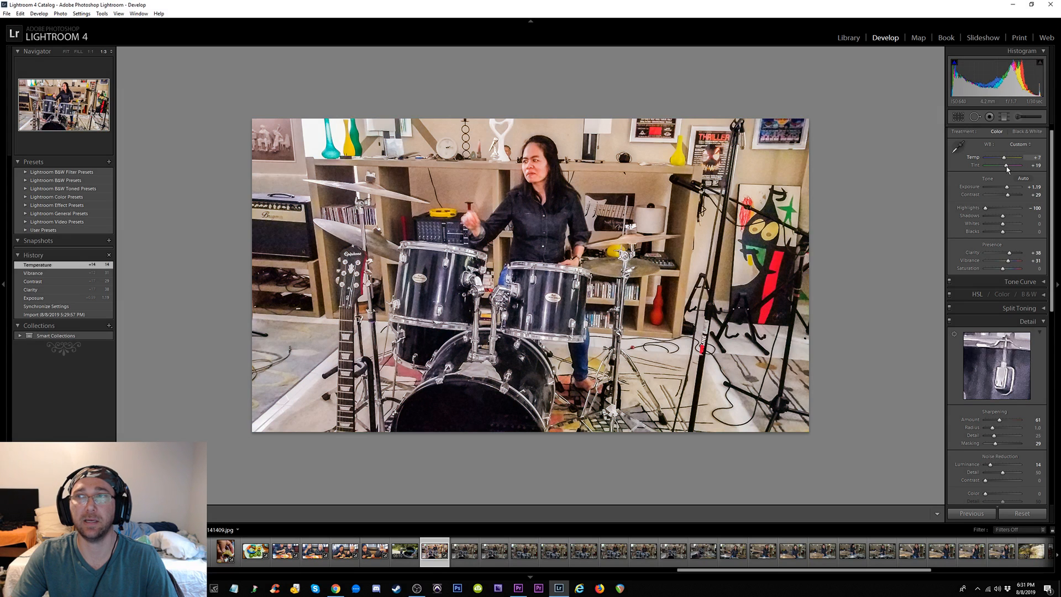
left_click_drag(1006, 160, 1007, 161)
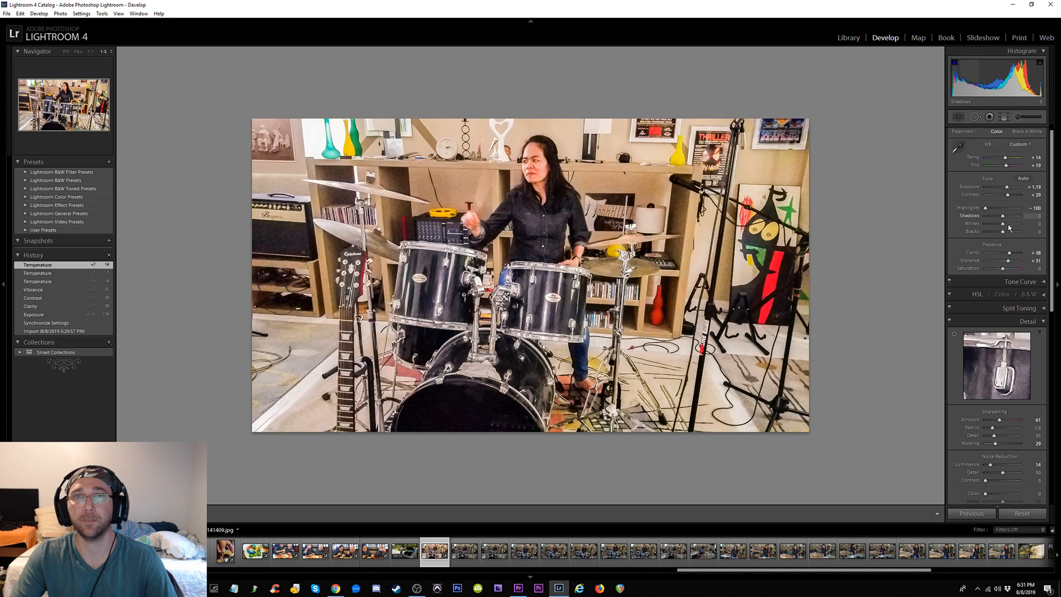
Set the drum kit photo's Highlights to -71, Contrast to +48 and Clarity to +52, and compare it with the original
left_click_drag(986, 208, 992, 210)
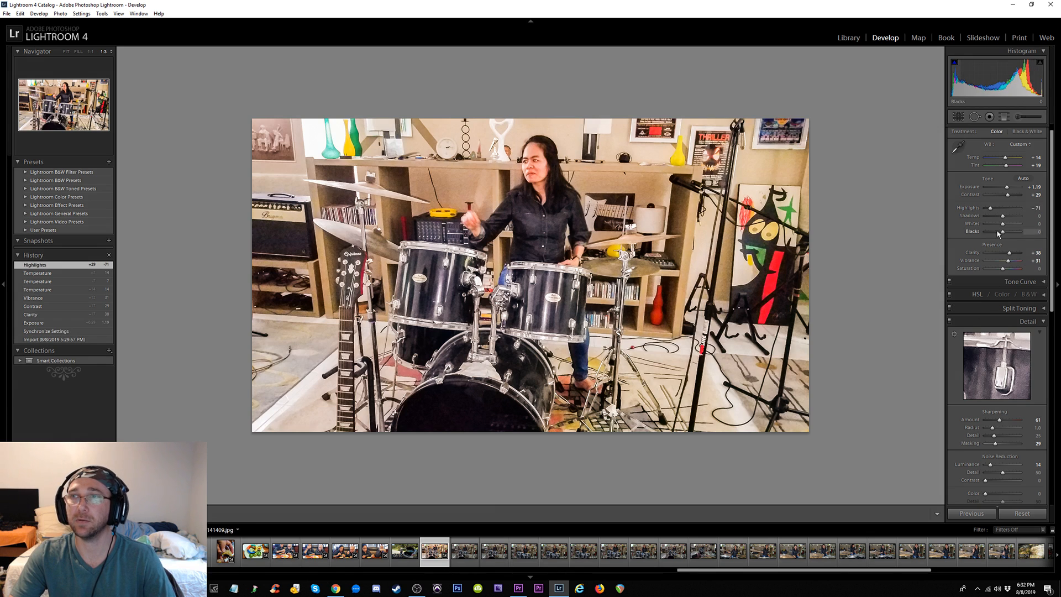
left_click_drag(1008, 195, 1013, 197)
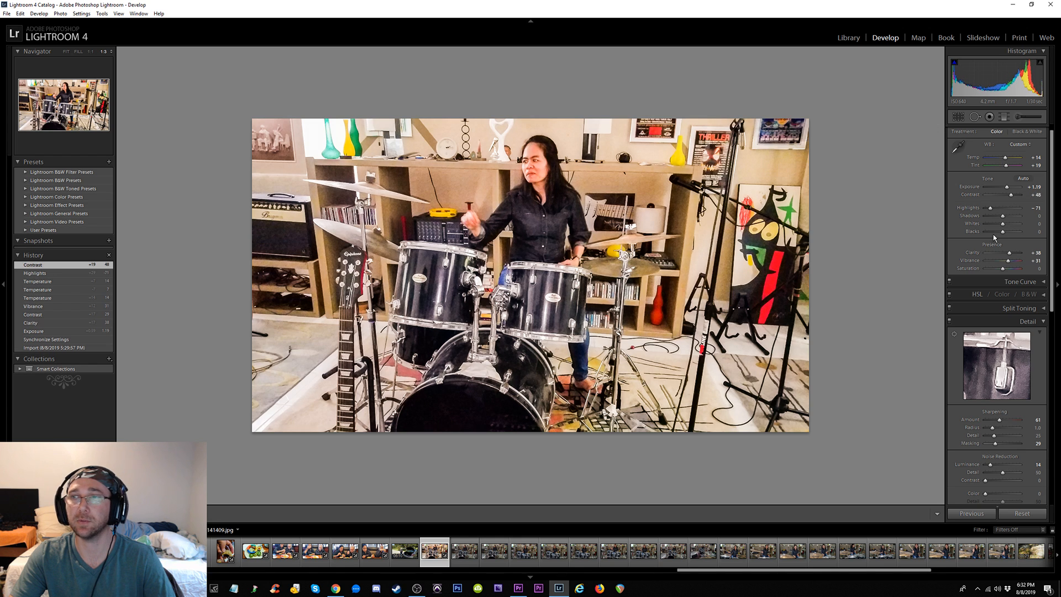
left_click_drag(1011, 255, 1014, 256)
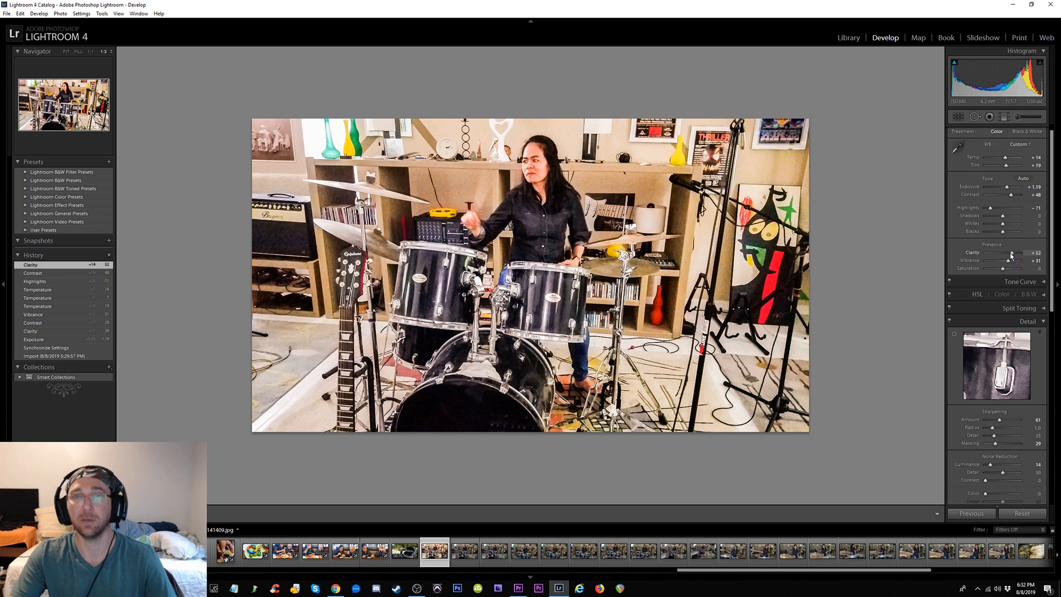
key("y")
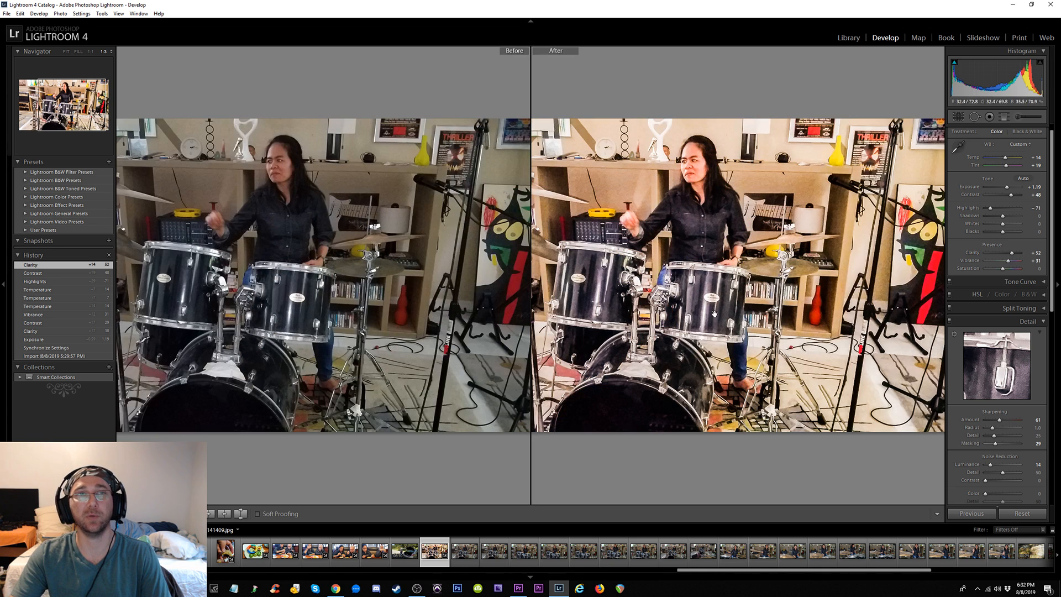
key("y")
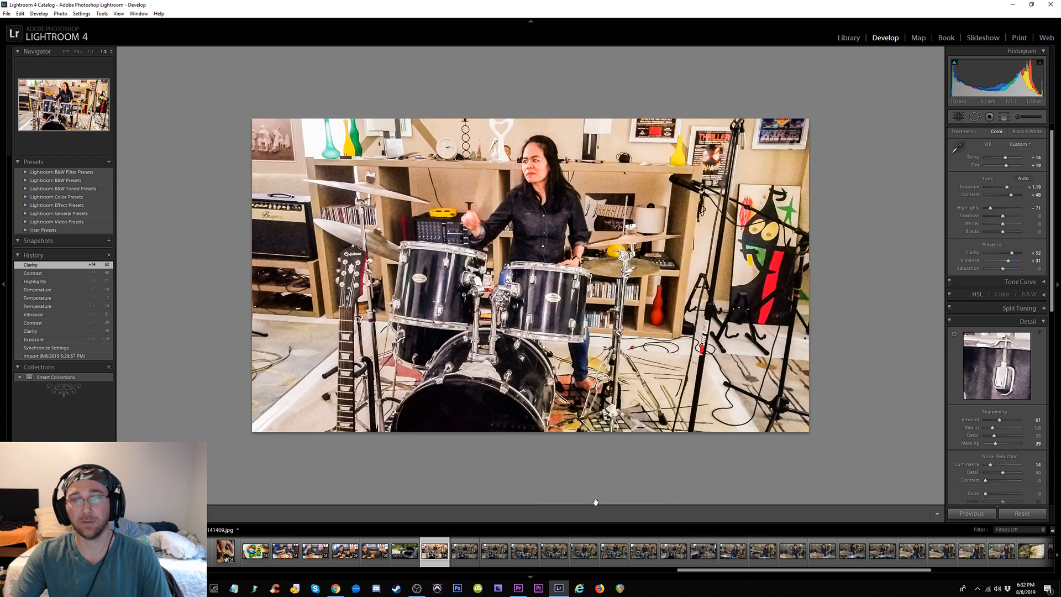
Synchronize the develop settings of 20190807_141409.jpg to the whole drum kit series through 20190807_141444.jpg
left_click(997, 553, "shift")
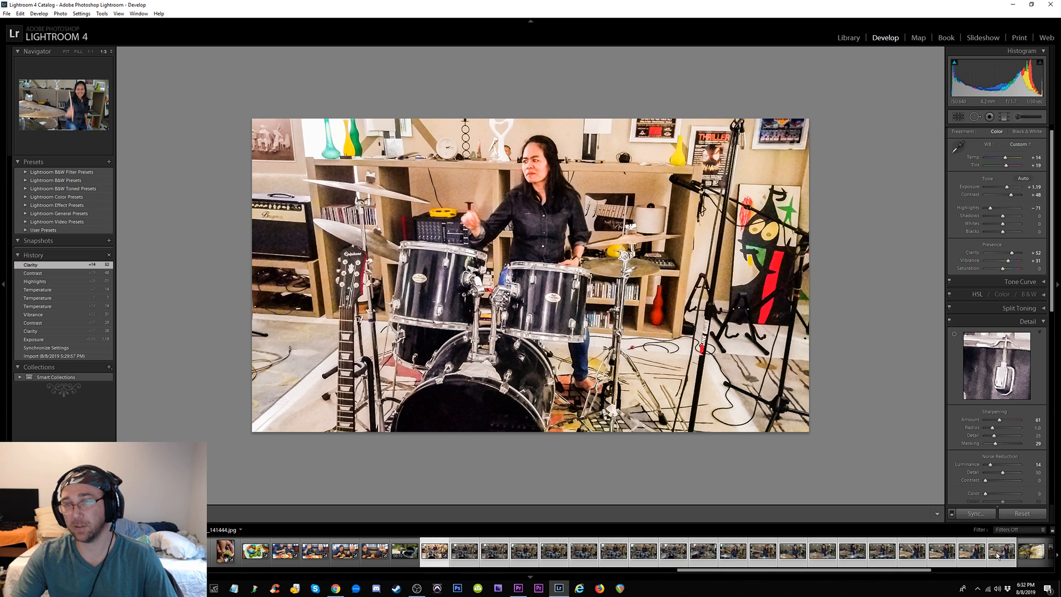
left_click(975, 514)
left_click(641, 356)
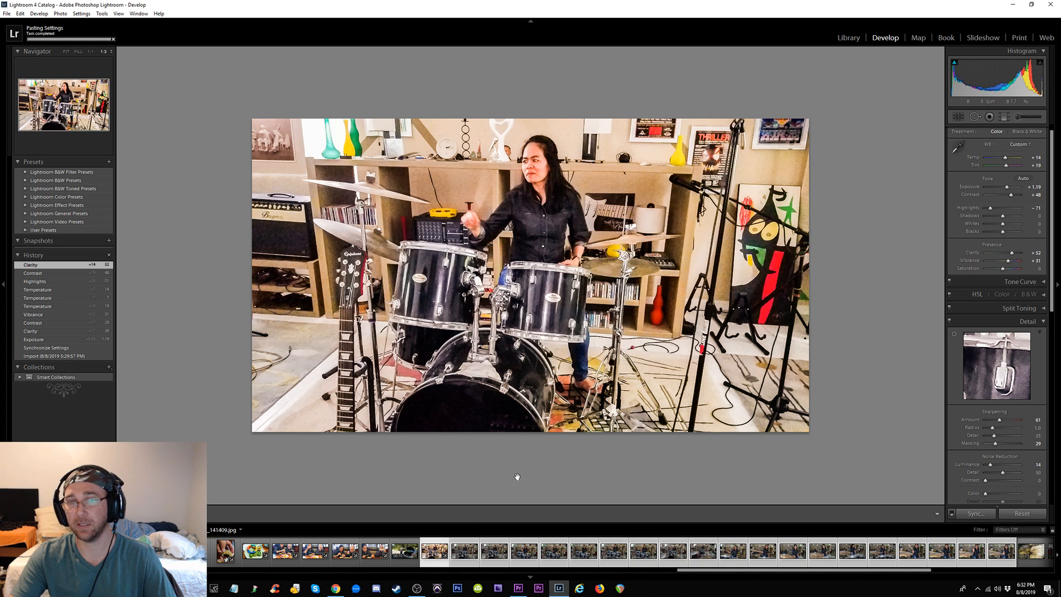
Review the next synchronized drum kit photos and compare the smiling shot, 20190807_141412.jpg, with its original side by side
left_click(404, 551)
left_click(461, 553)
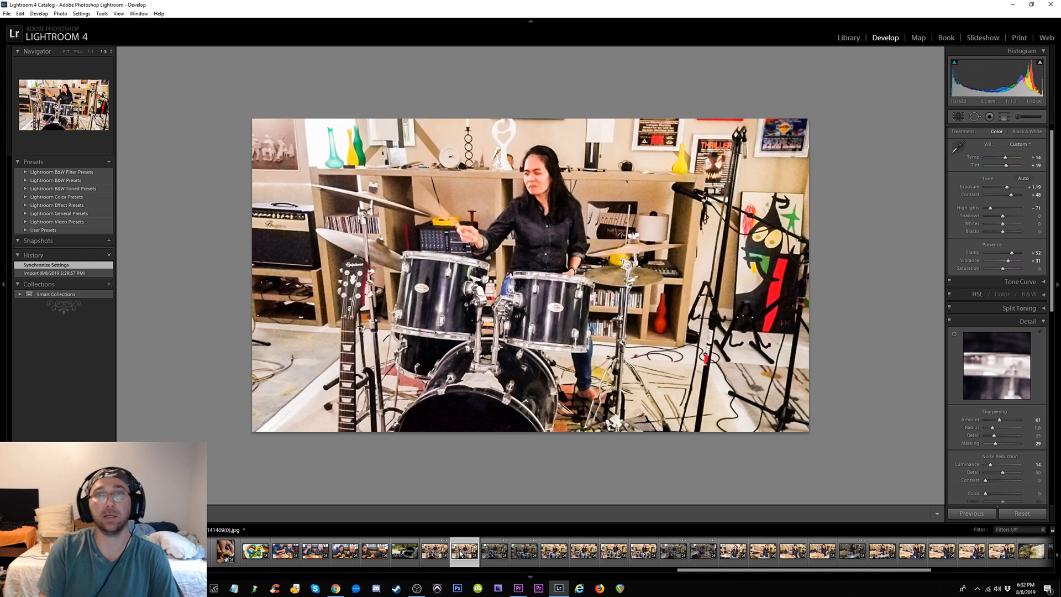
key("Right")
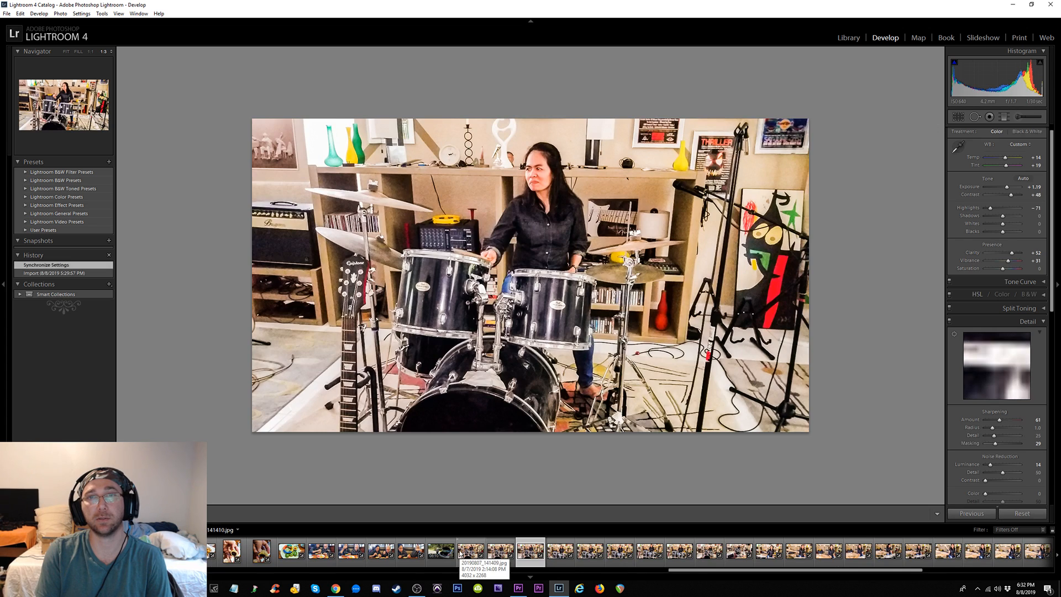
key("Right")
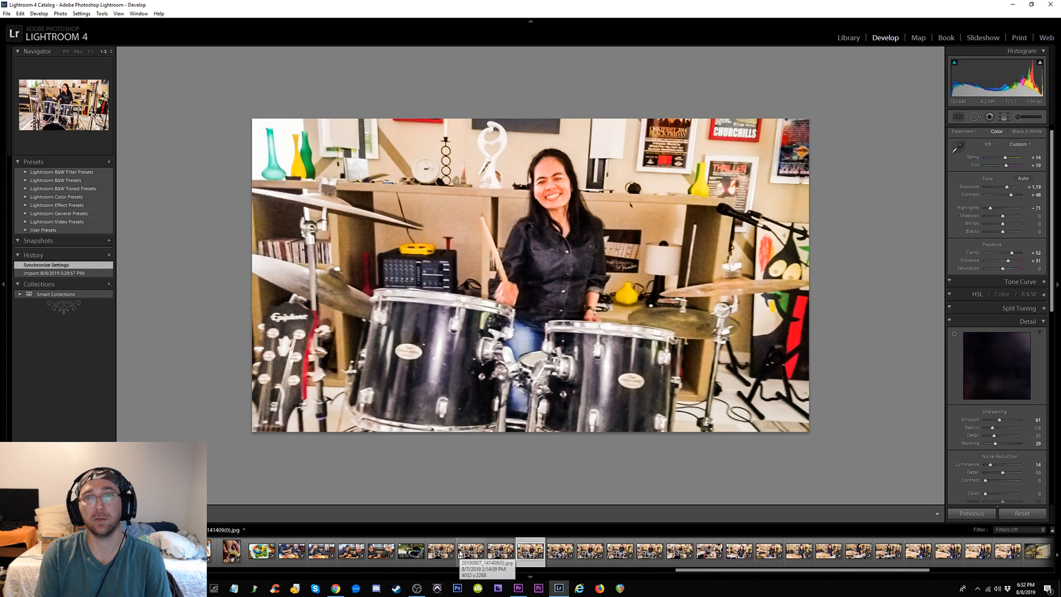
key("shift+y")
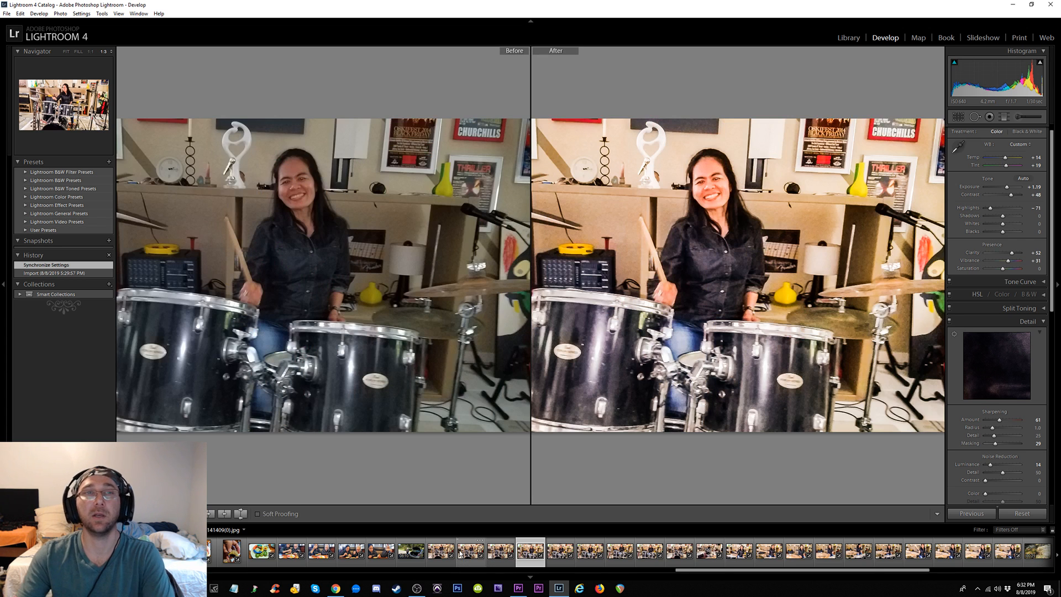
left_click(349, 229)
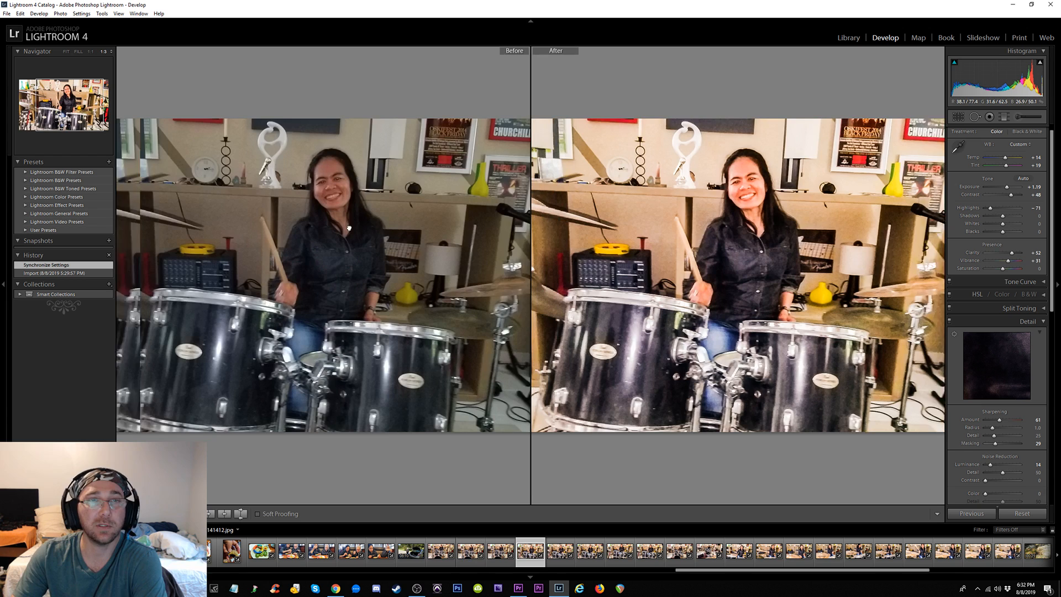
left_click_drag(348, 228, 371, 243)
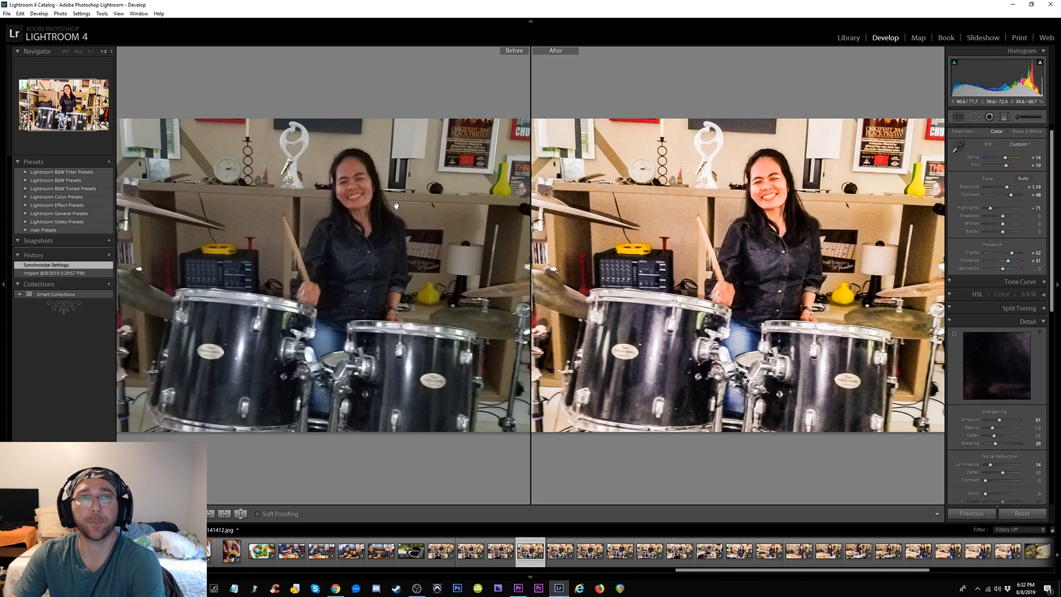
Try a white balance sampled from the white panel behind the drummer in 20190807_141412.jpg, and undo it
left_click(958, 146)
left_click(825, 141)
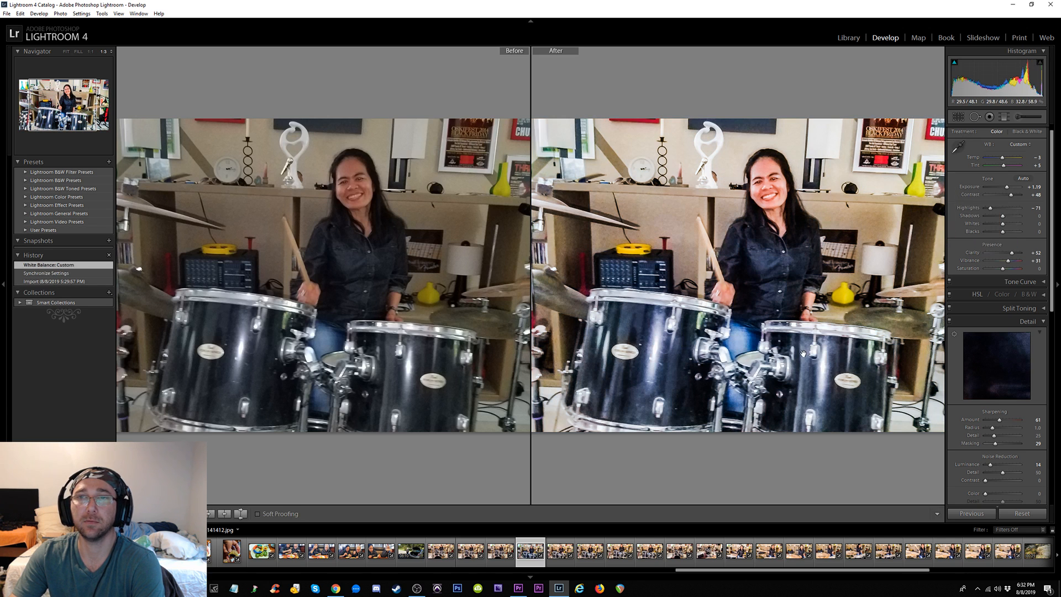
key("y")
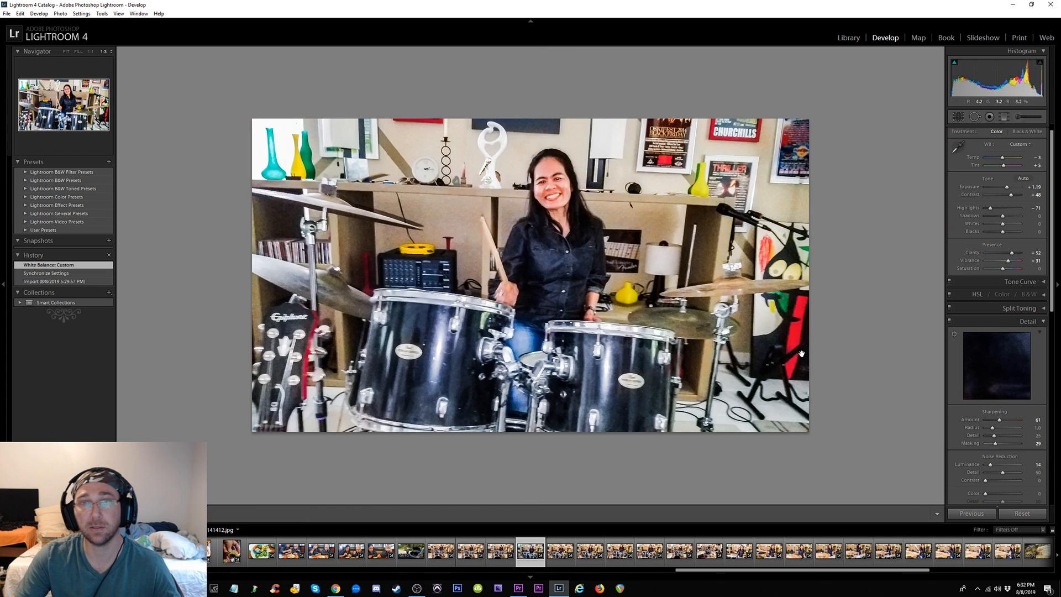
key("ctrl+z")
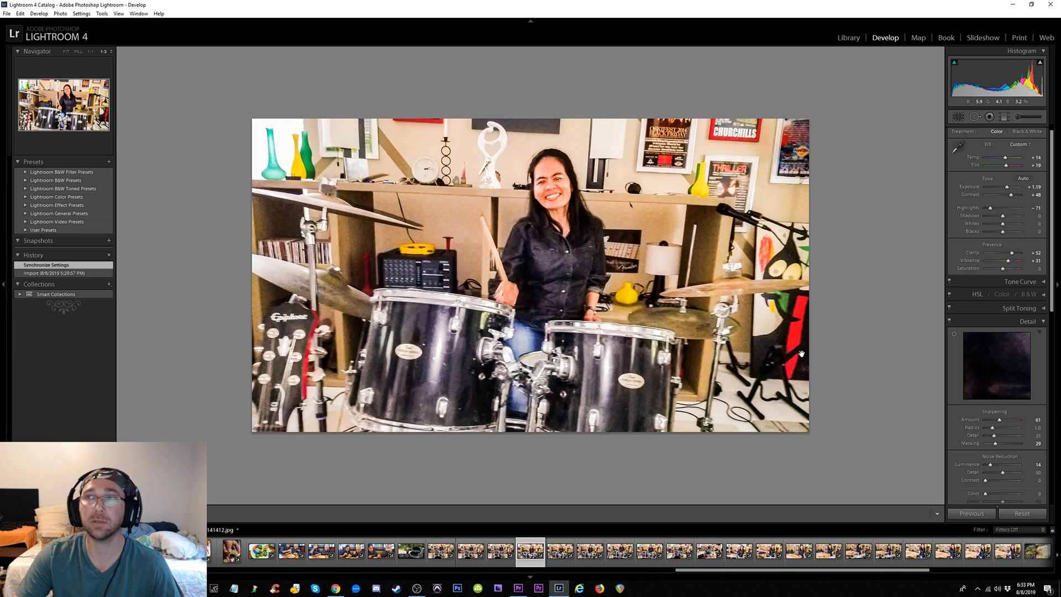
Sample the white panel behind the drummer to set the white balance to Temp -3 and Tint +4, and compare with the preceding photo
left_click(959, 148)
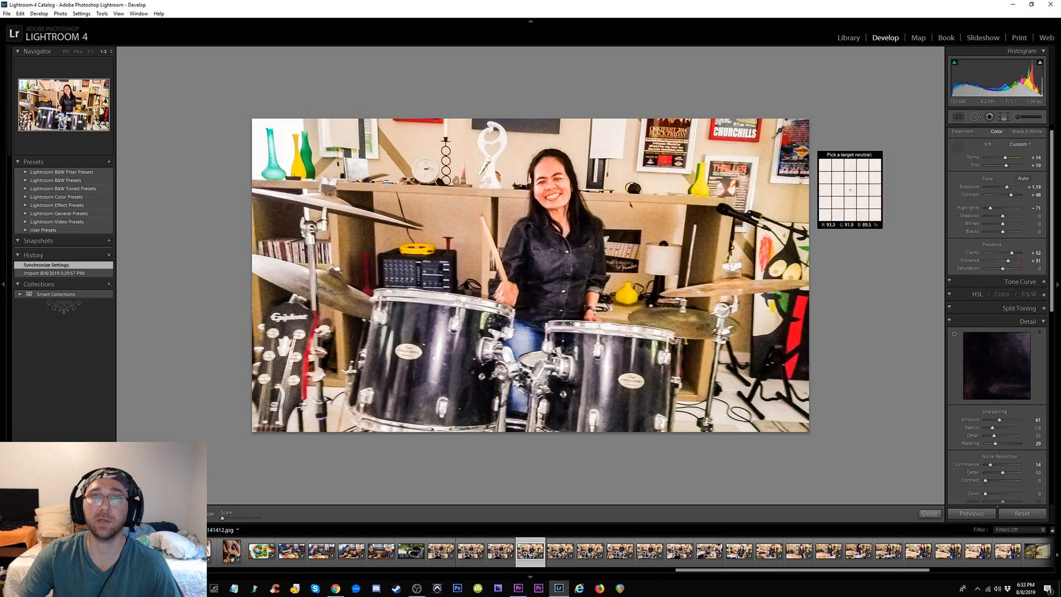
left_click(609, 137)
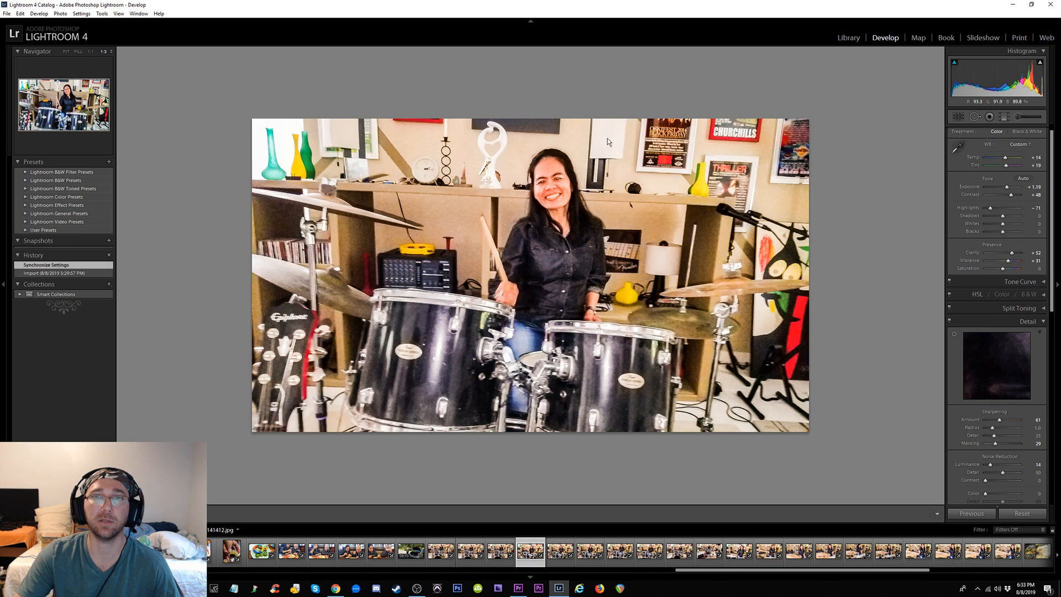
left_click(497, 550)
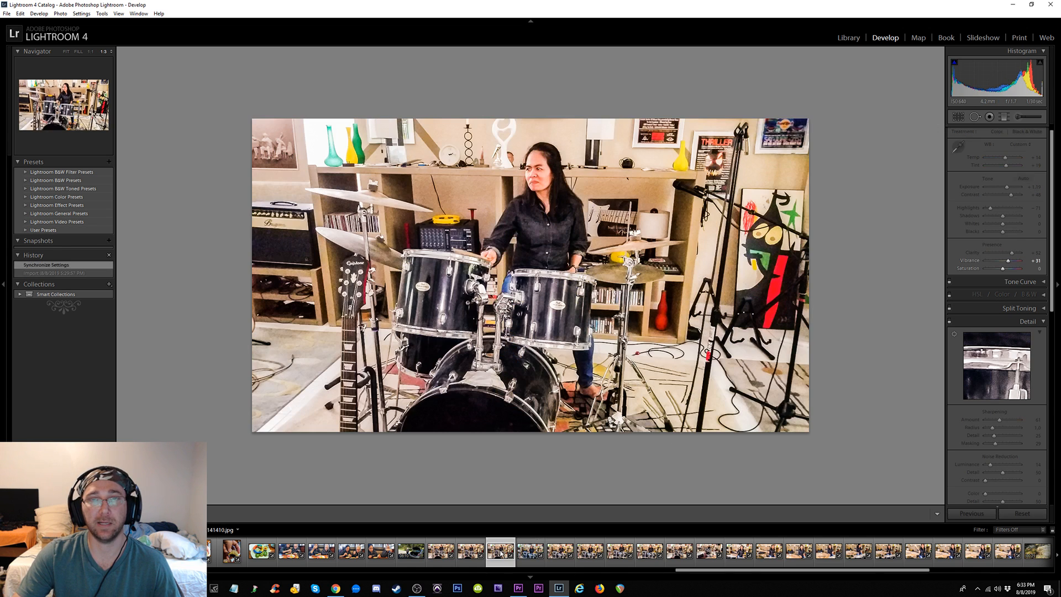
Synchronize the develop settings of 20190807_141412.jpg to all the drum kit photos that follow it
left_click(528, 552)
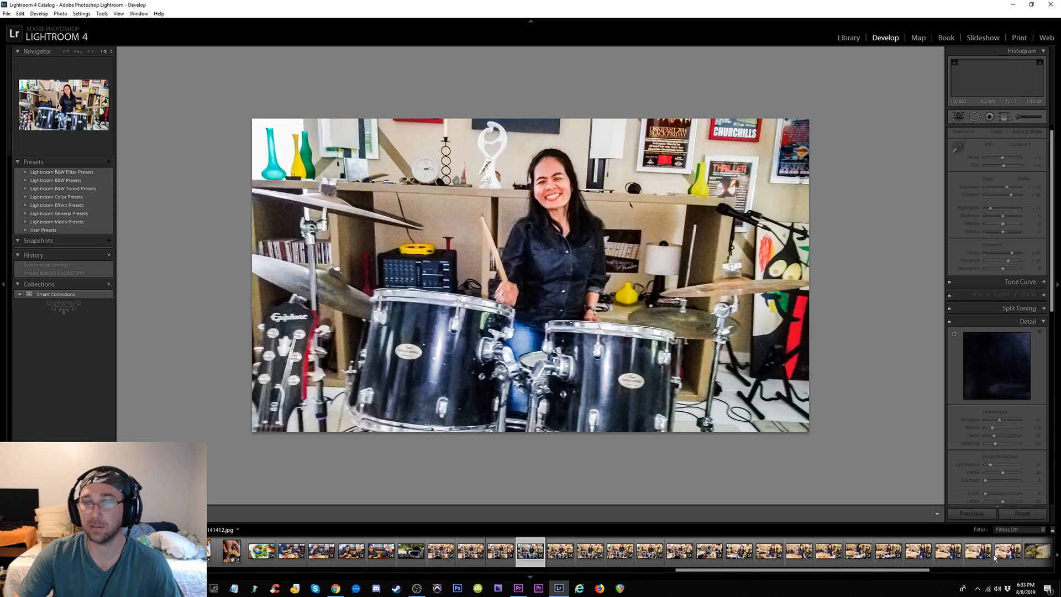
left_click(1008, 551, "shift")
left_click(974, 511)
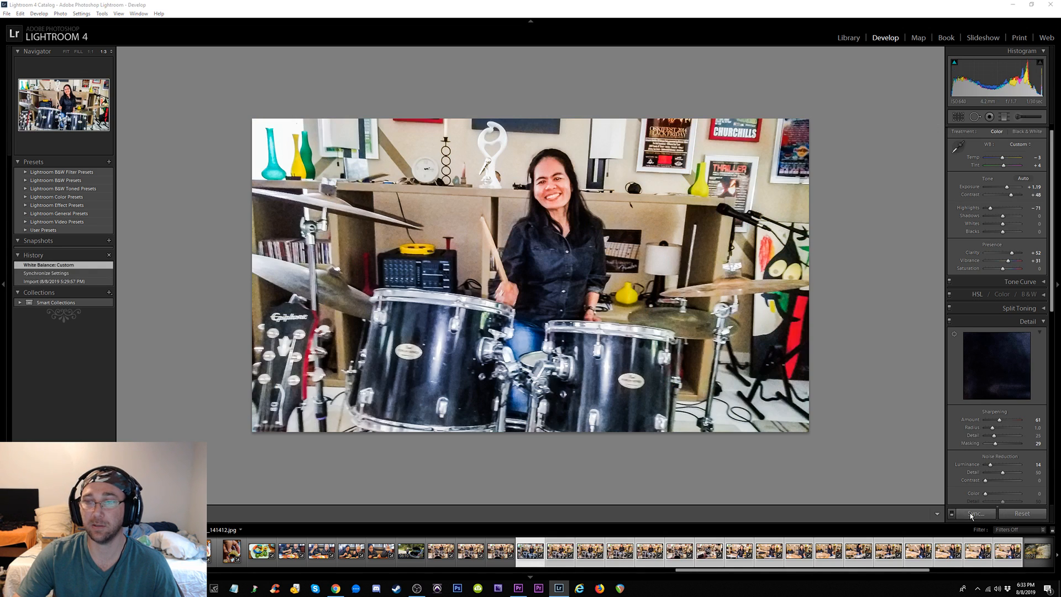
left_click(640, 356)
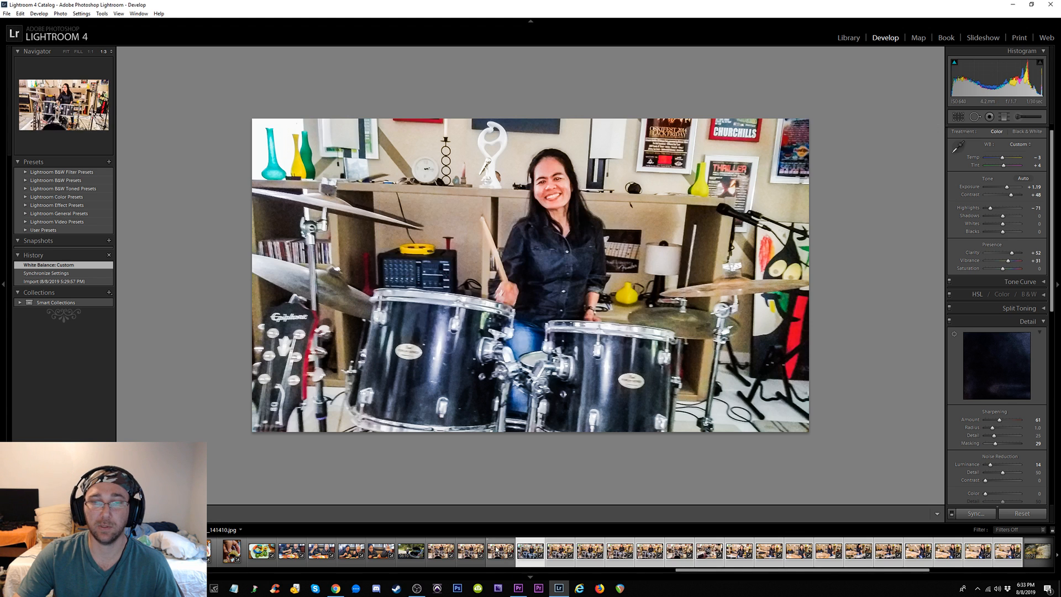
Synchronize the develop settings of 20190807_141412.jpg to the three drum kit photos before it, back to 20190807_141409.jpg
left_click(528, 559)
left_click(436, 551, "shift")
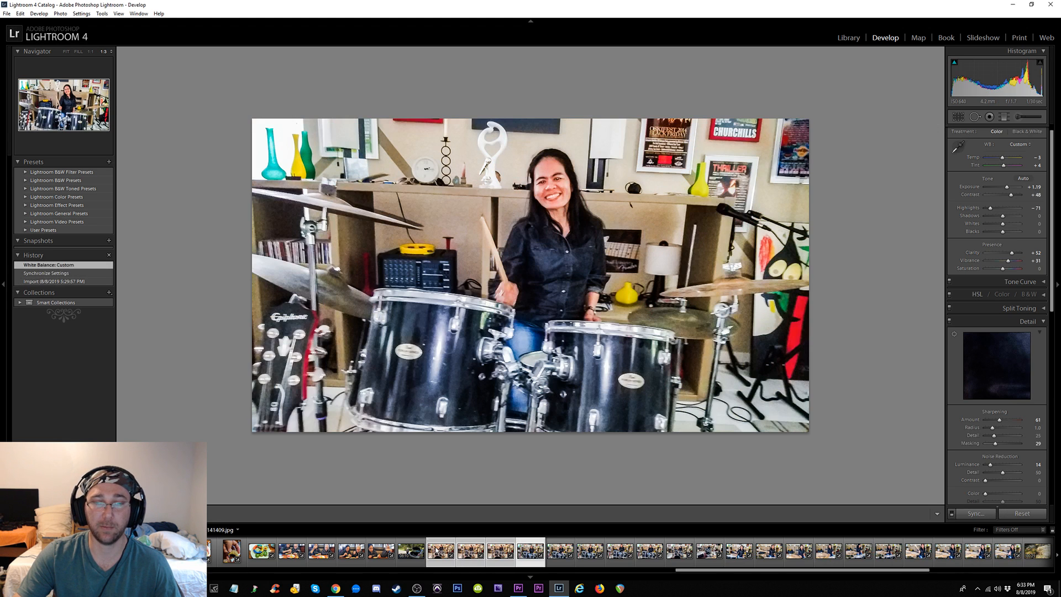
left_click(974, 513)
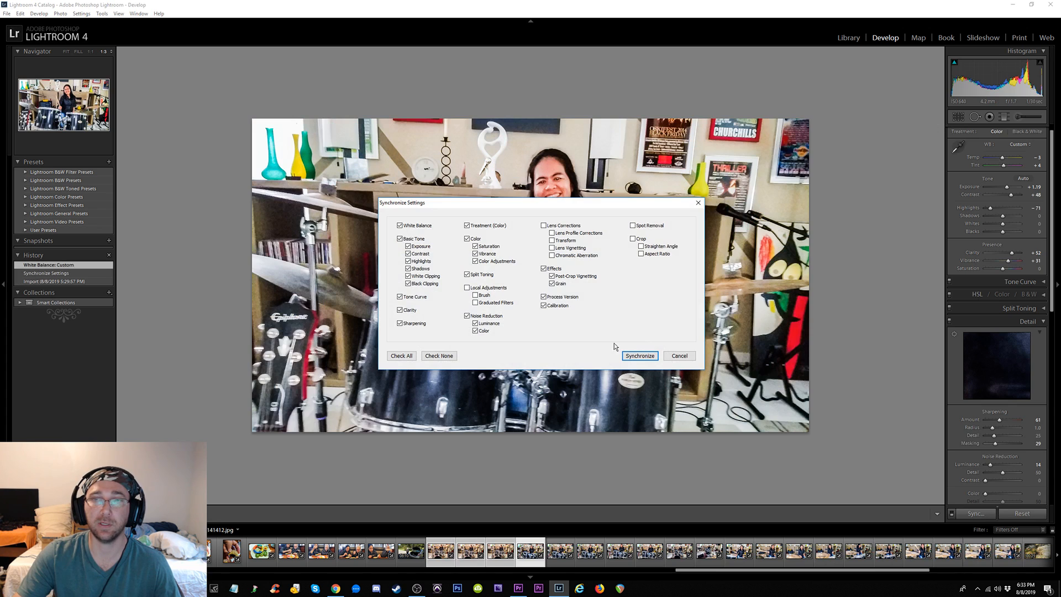
left_click(640, 355)
Review the corrected white balance across the drum kit photos, starting from 20190807_141409.jpg
left_click(407, 549)
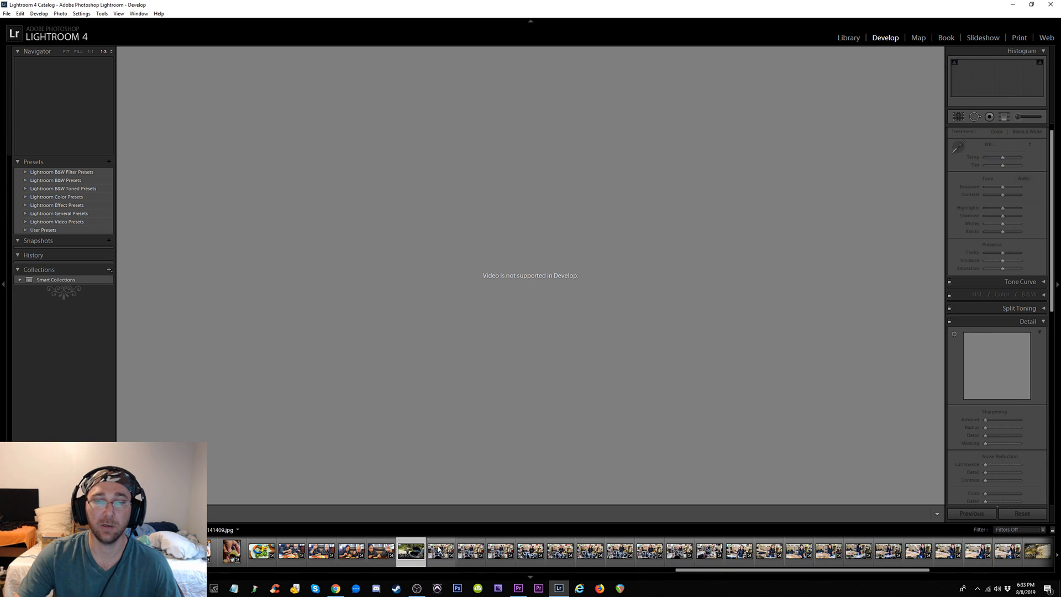
left_click(444, 554)
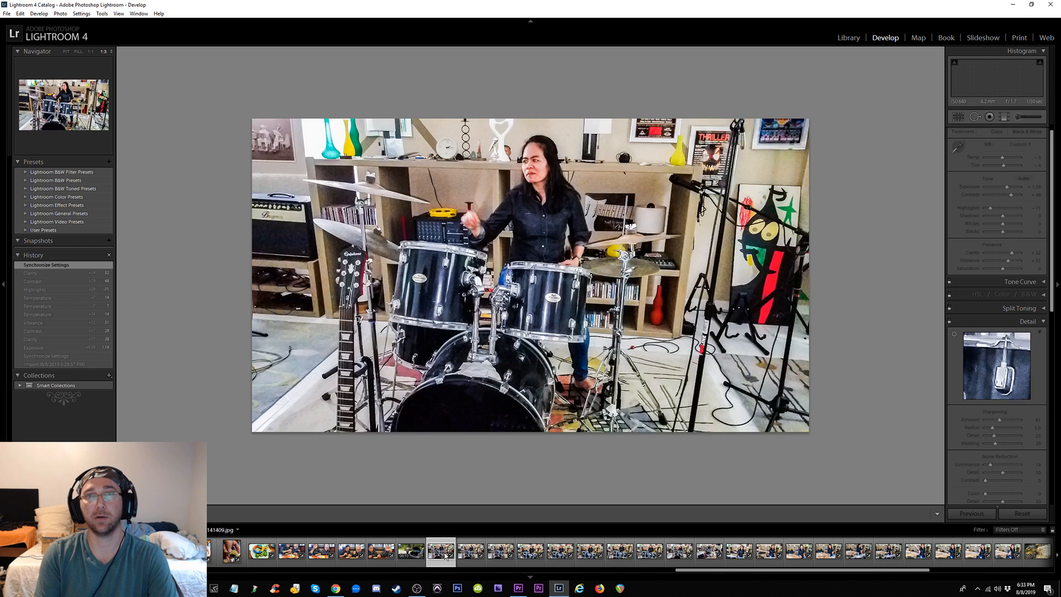
key("Right")
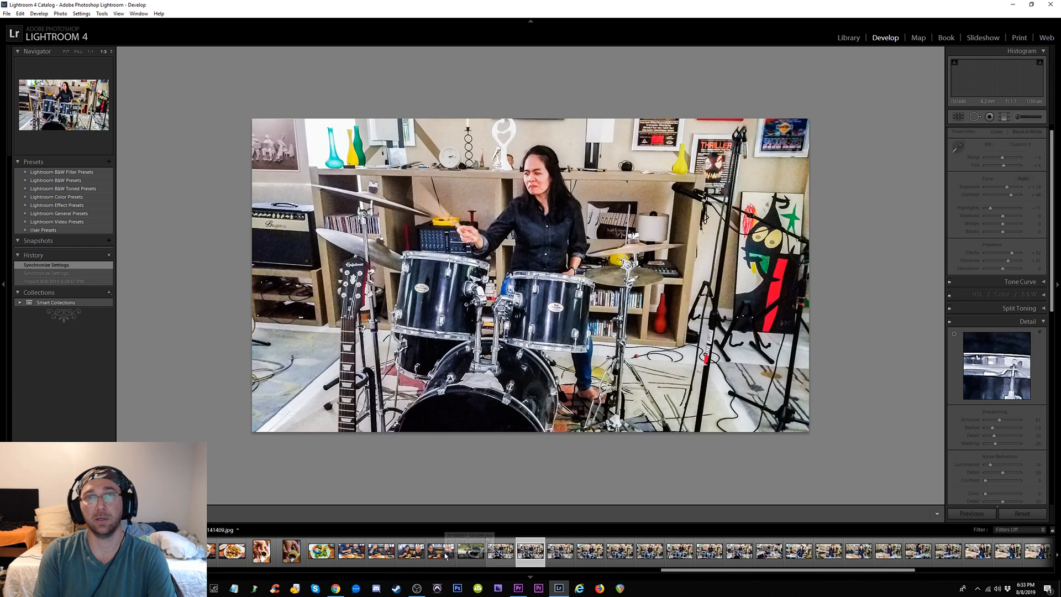
key("Right")
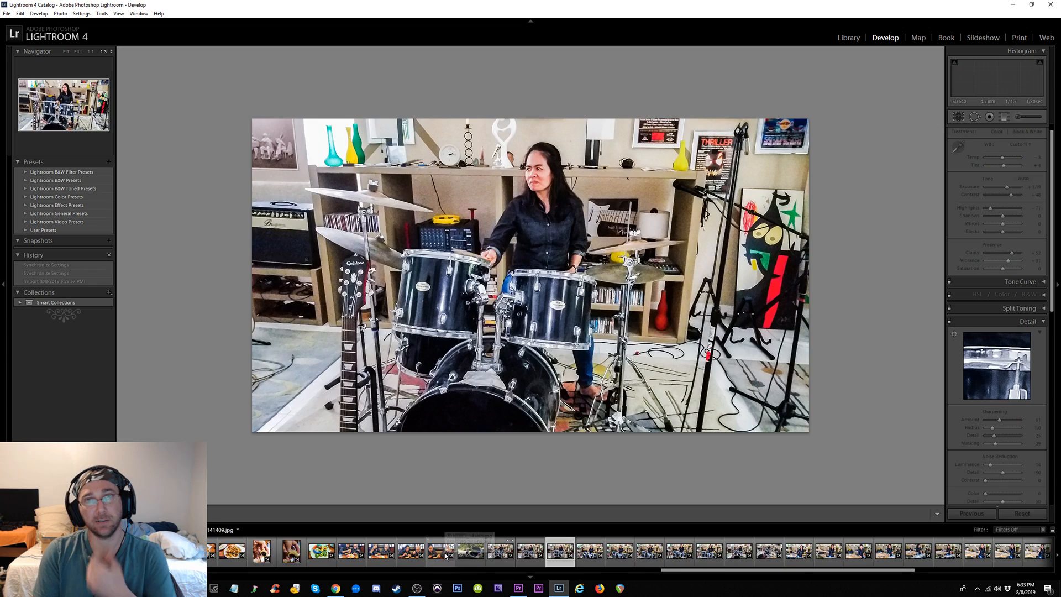
key("Right")
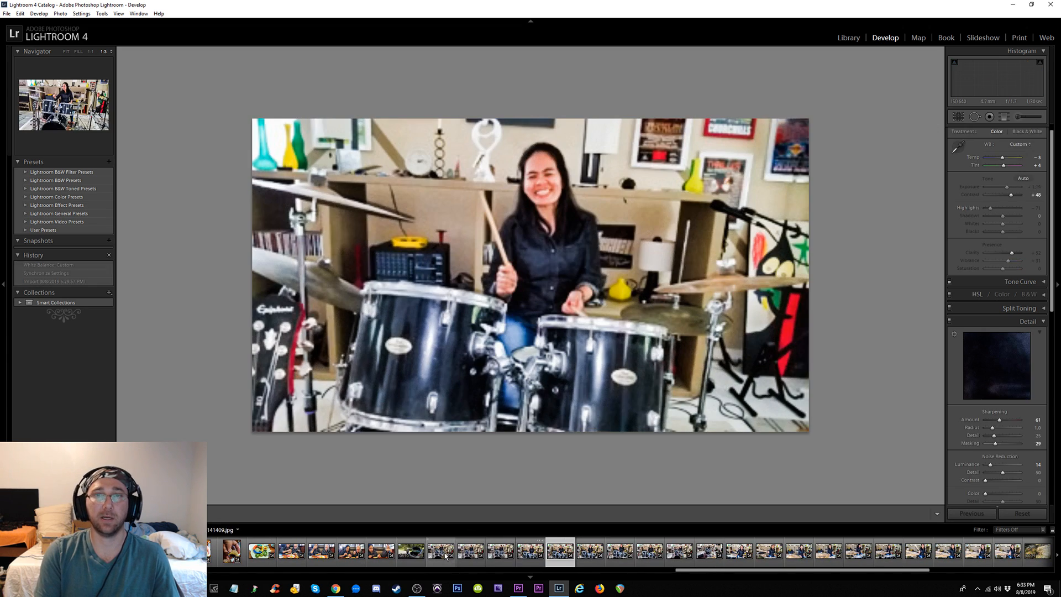
Browse forward through the synchronized drum kit photos to the close-up of the drummer pointing a drumstick
key("Right")
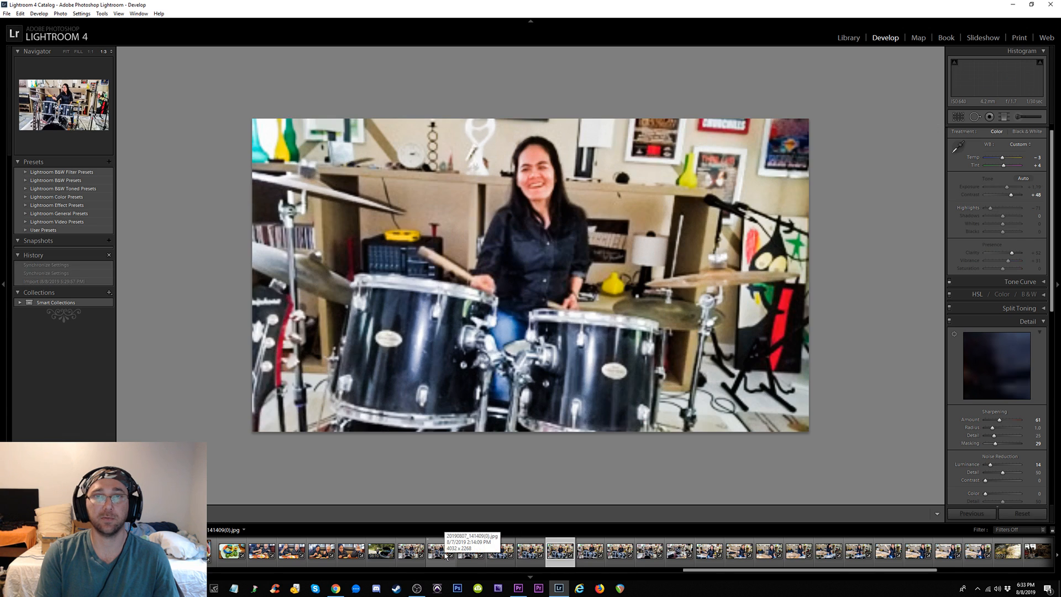
key("Right")
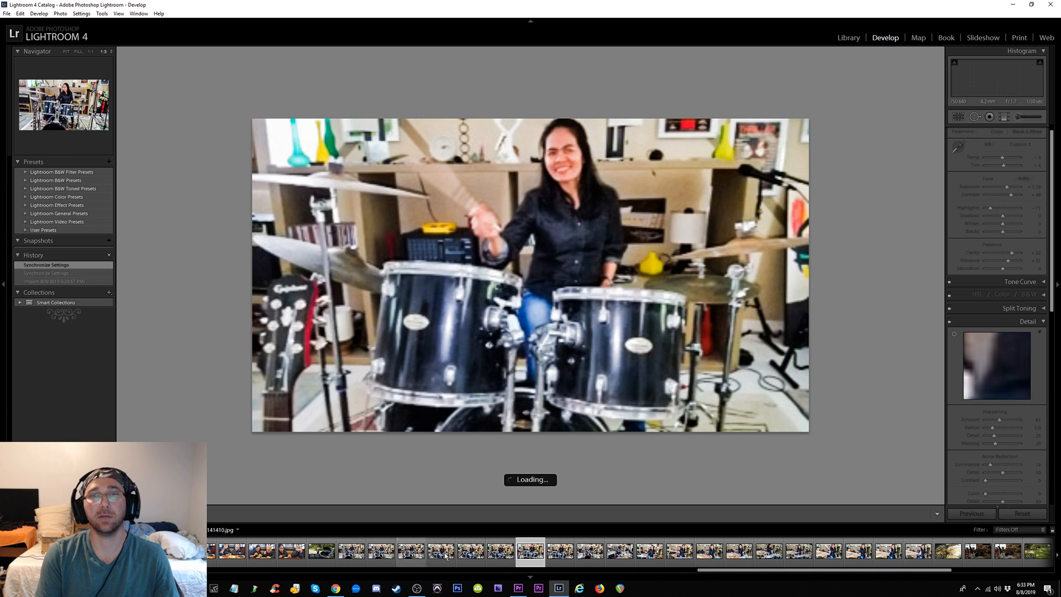
key("Right")
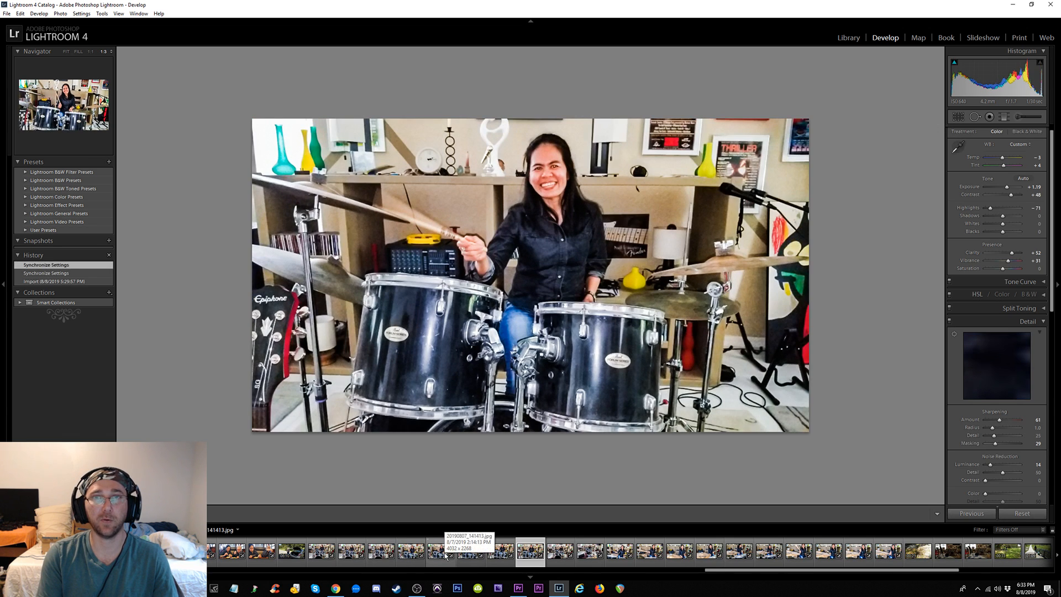
key("Right")
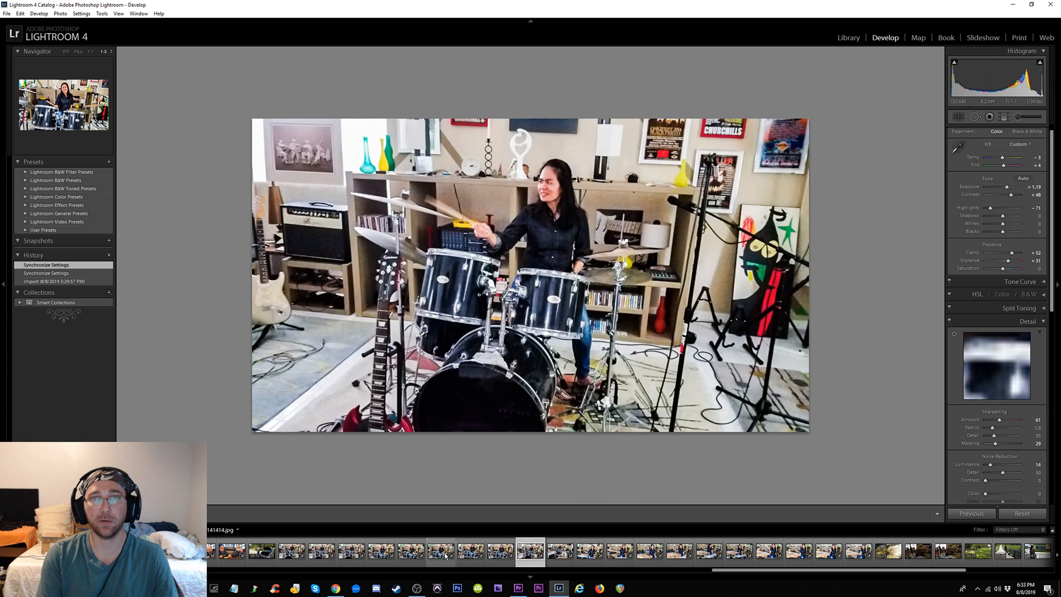
key("Right")
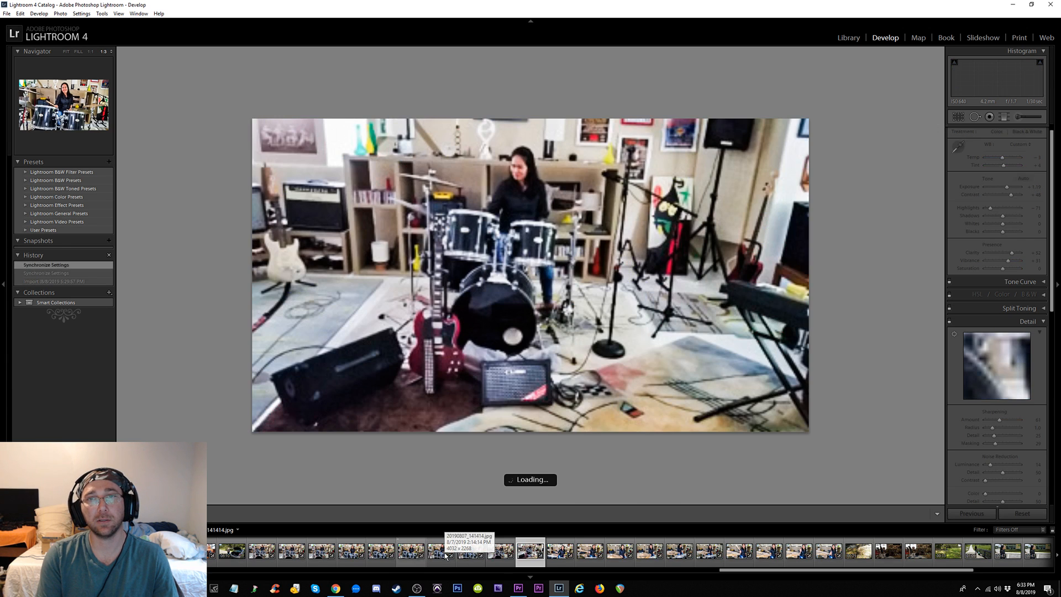
key("Right")
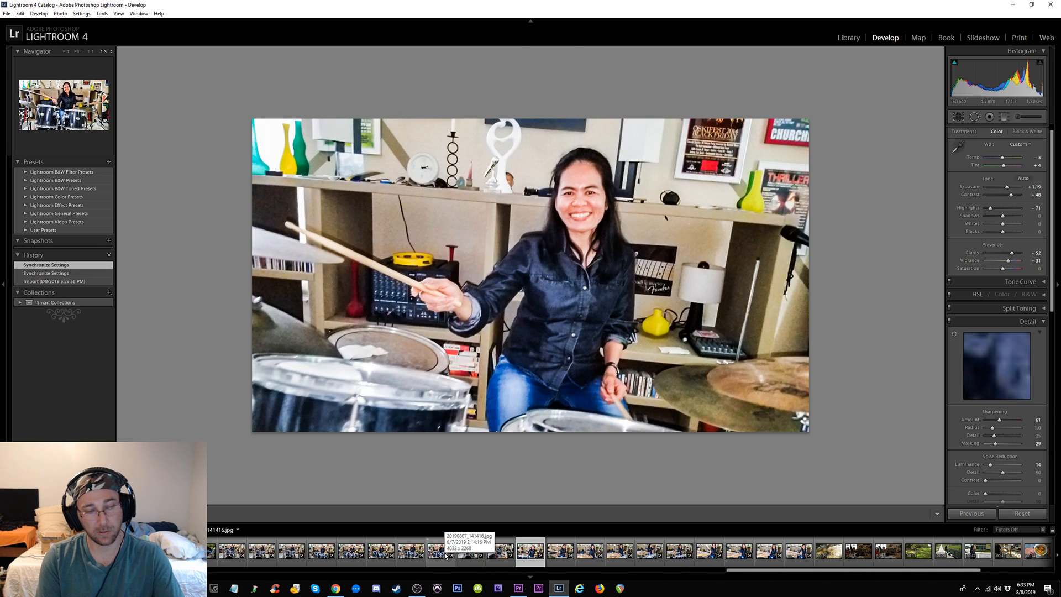
Compare the before and after versions of the drumstick close-up, inspecting the drummer's face at 1:1
key("y")
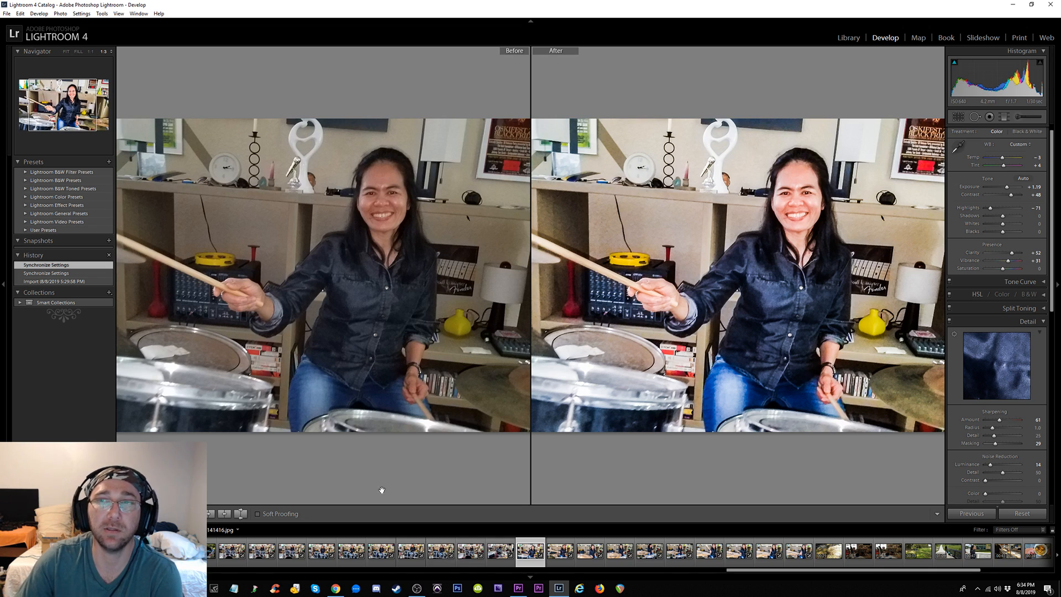
left_click(92, 52)
left_click_drag(476, 205, 361, 321)
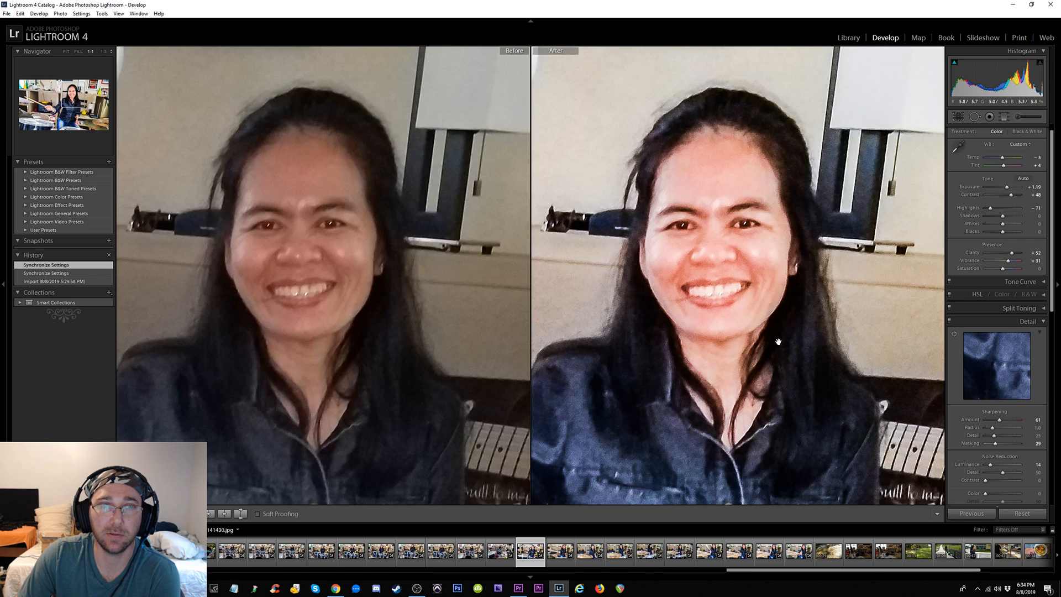
left_click(727, 257)
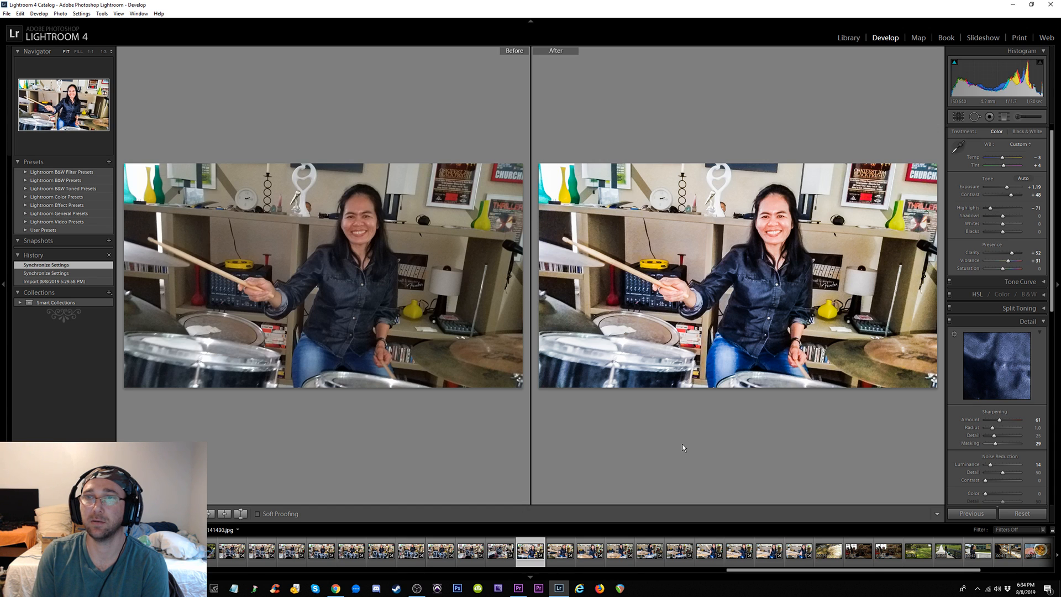
Lower Highlights to -100 and Exposure to +0.95 on the drumstick close-up, and return to the single-photo view
left_click_drag(990, 208, 959, 233)
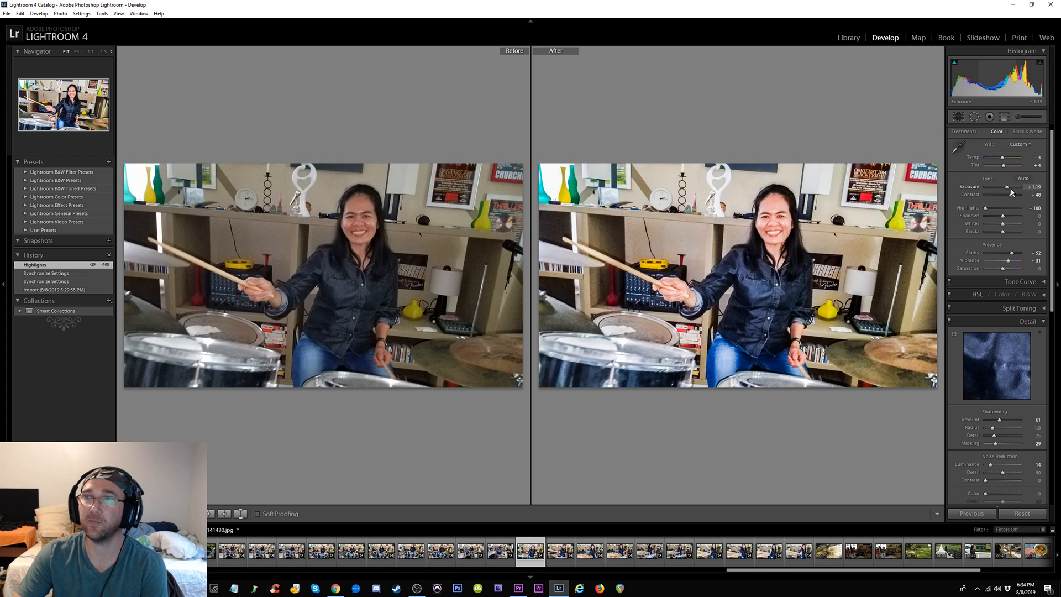
left_click_drag(1008, 190, 1006, 190)
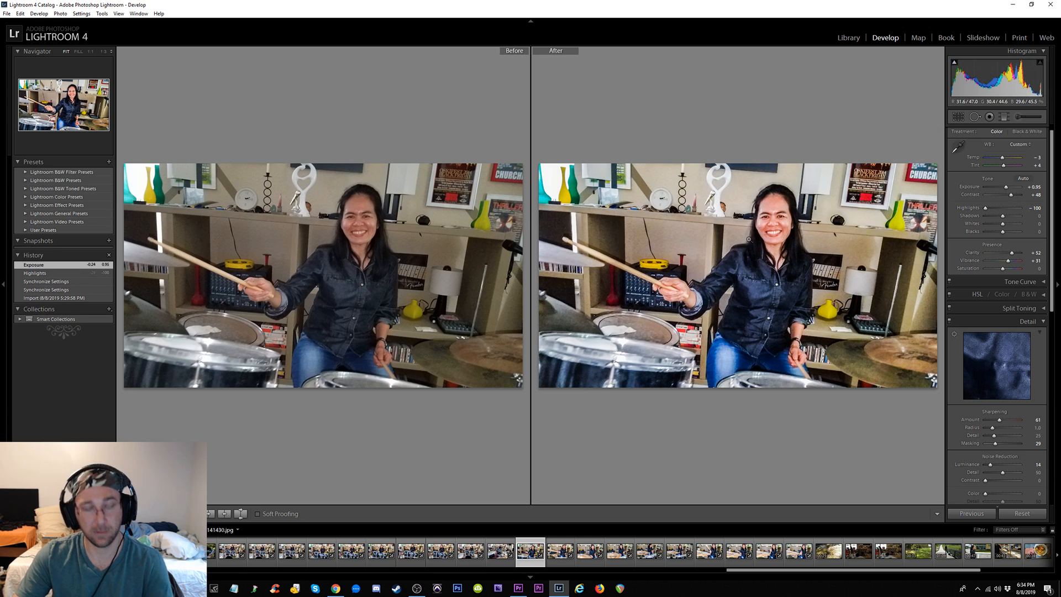
key("y")
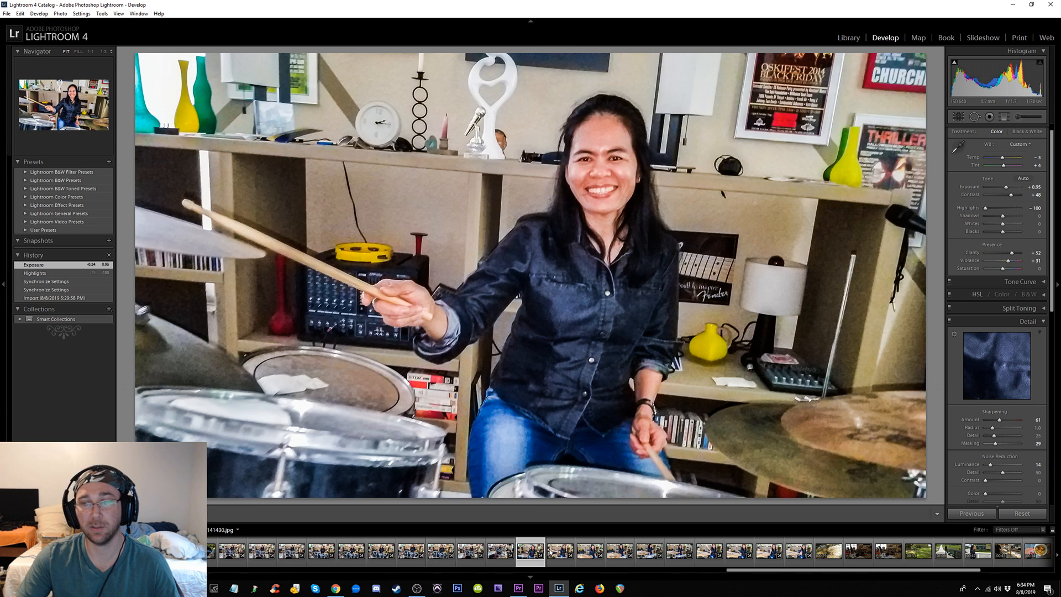
Synchronize the develop settings of the drumstick close-up to all the drum kit photos that follow it
left_click(799, 551, "shift")
left_click(976, 513)
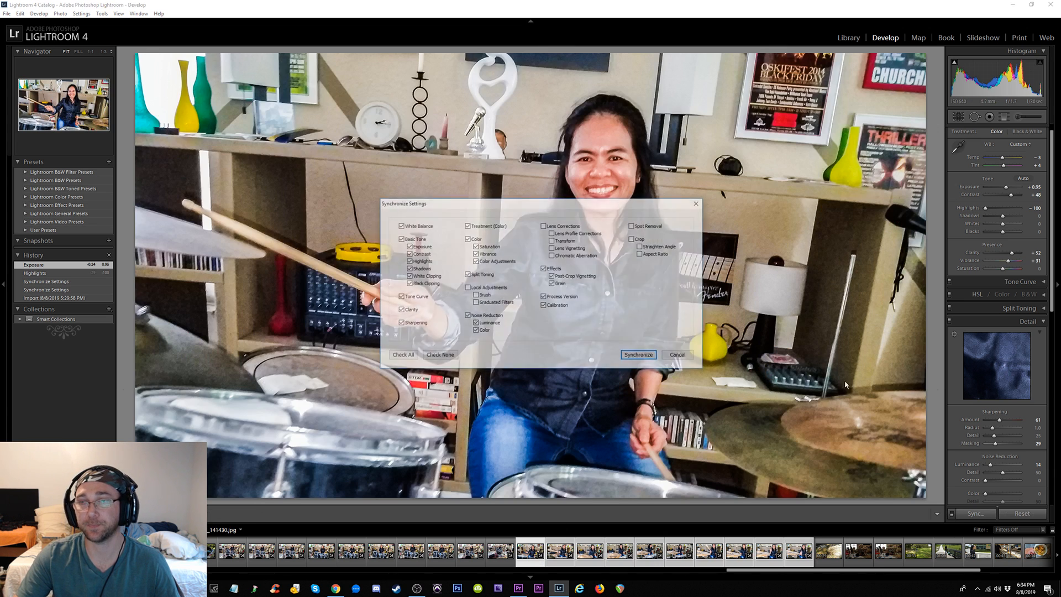
left_click(625, 357)
Review the newly synchronized drum kit photos up to 20190807_141439.jpg and compare that photo with its original
left_click(500, 552)
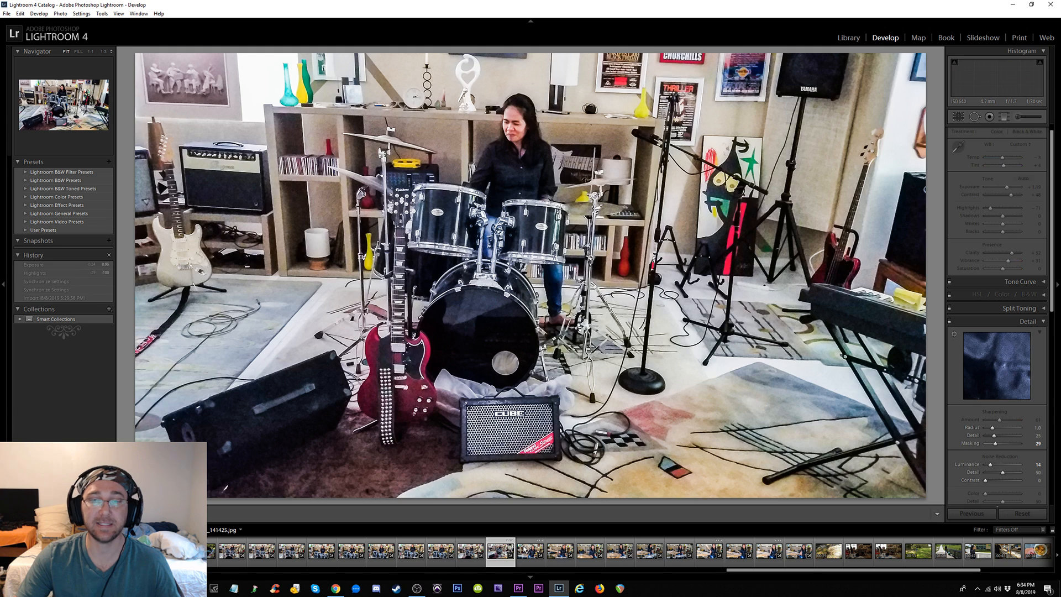
left_click(533, 552)
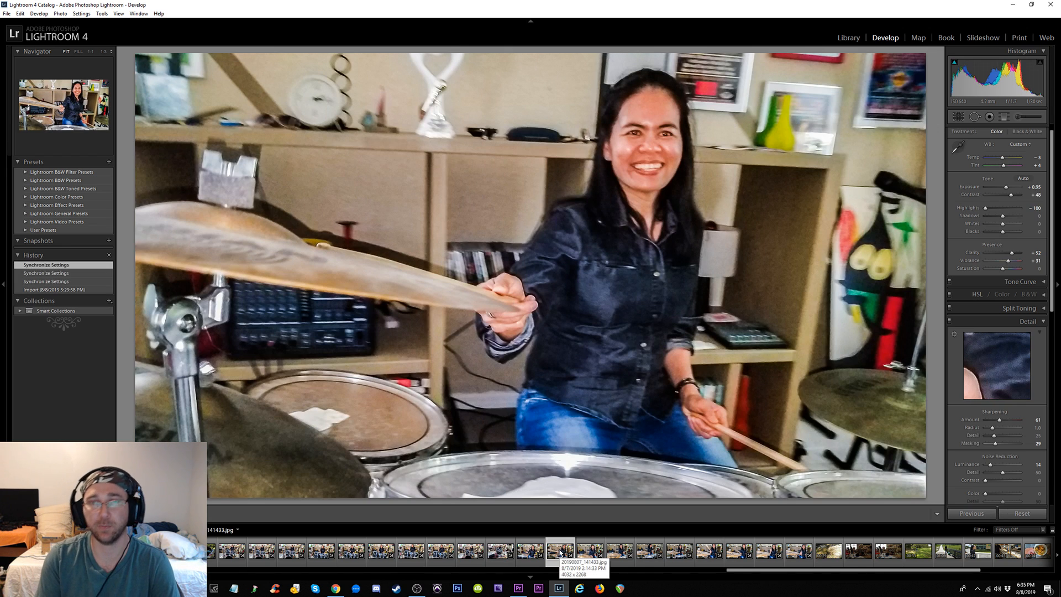
key("Right")
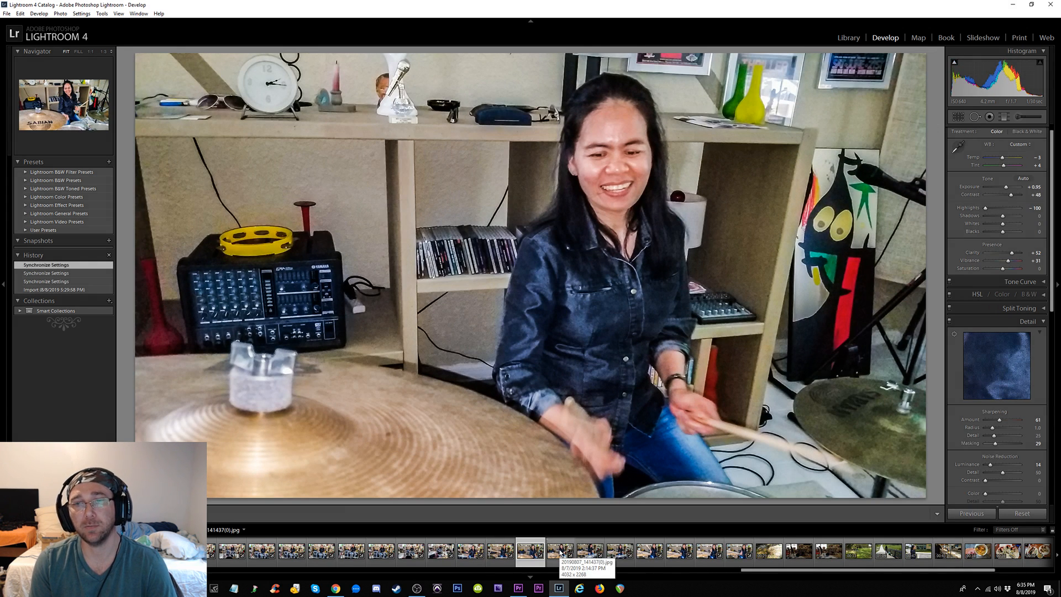
key("Right")
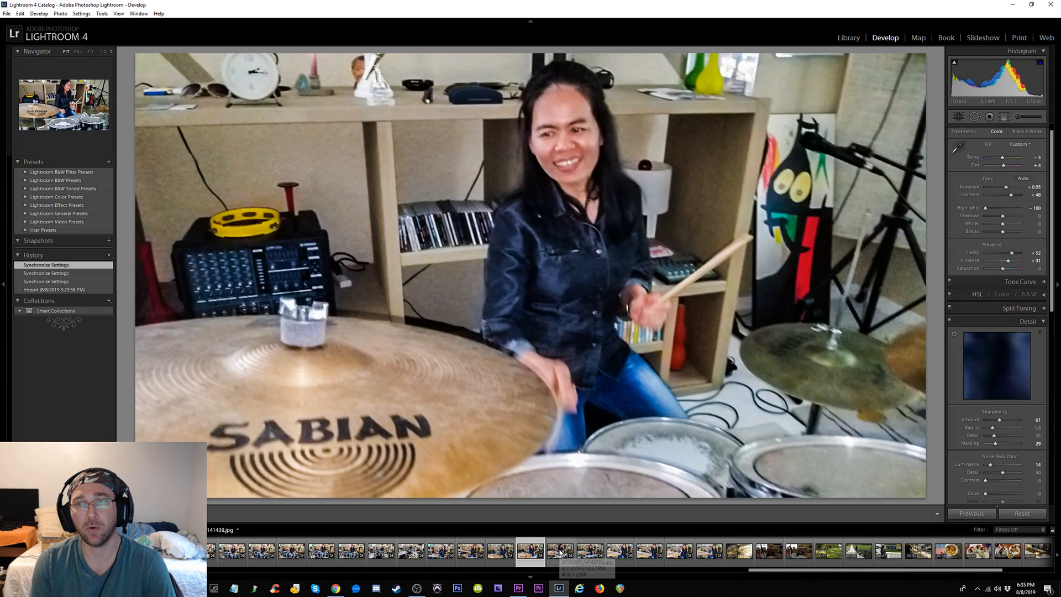
key("Right")
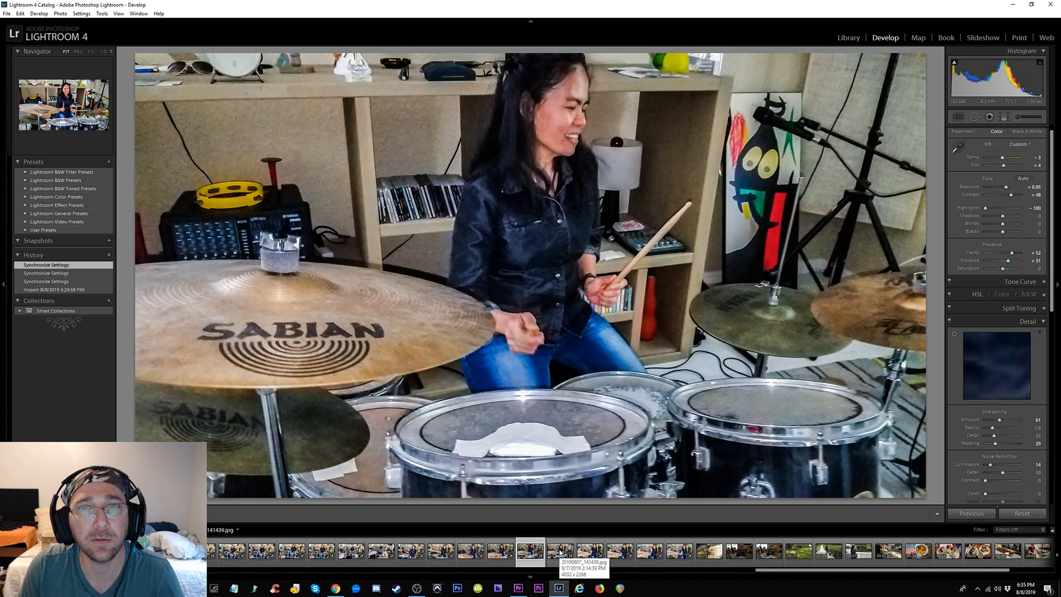
key("y")
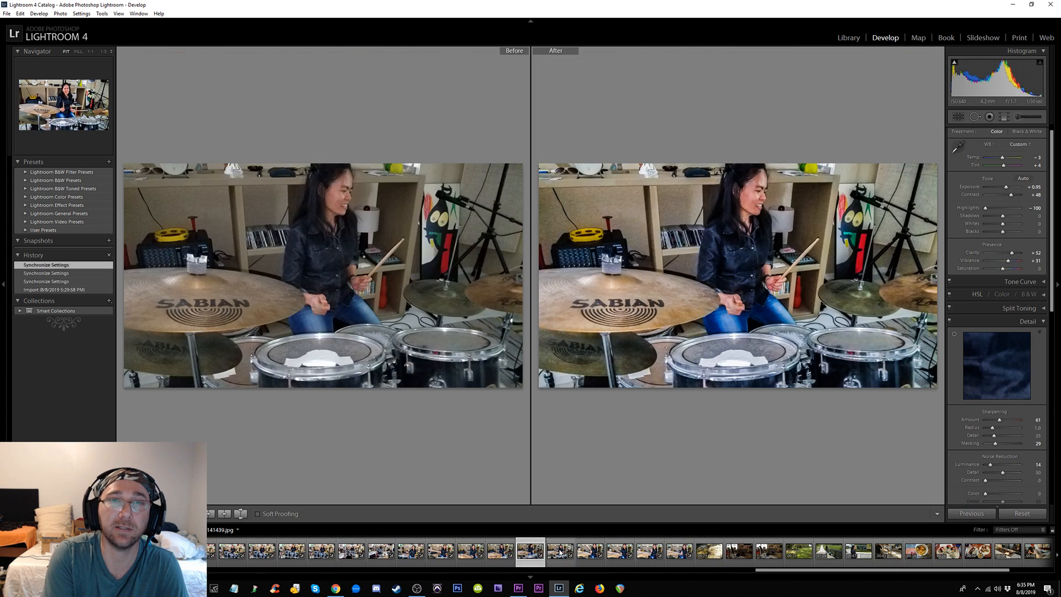
key("y")
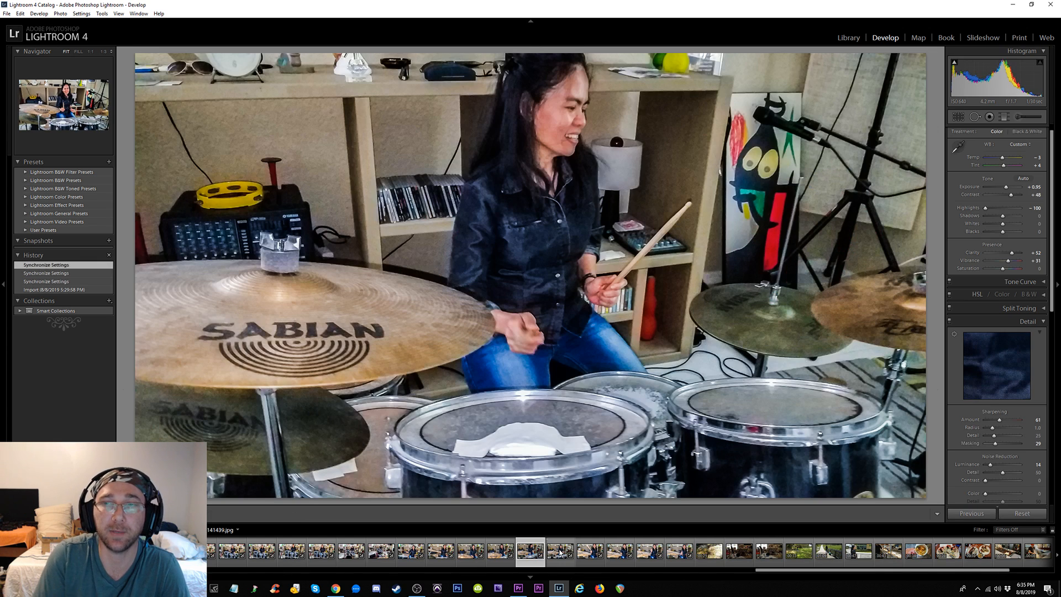
Review the drum kit photos after 20190807_141439.jpg, comparing 20190807_141442.jpg with its unedited version along the way
key("Right")
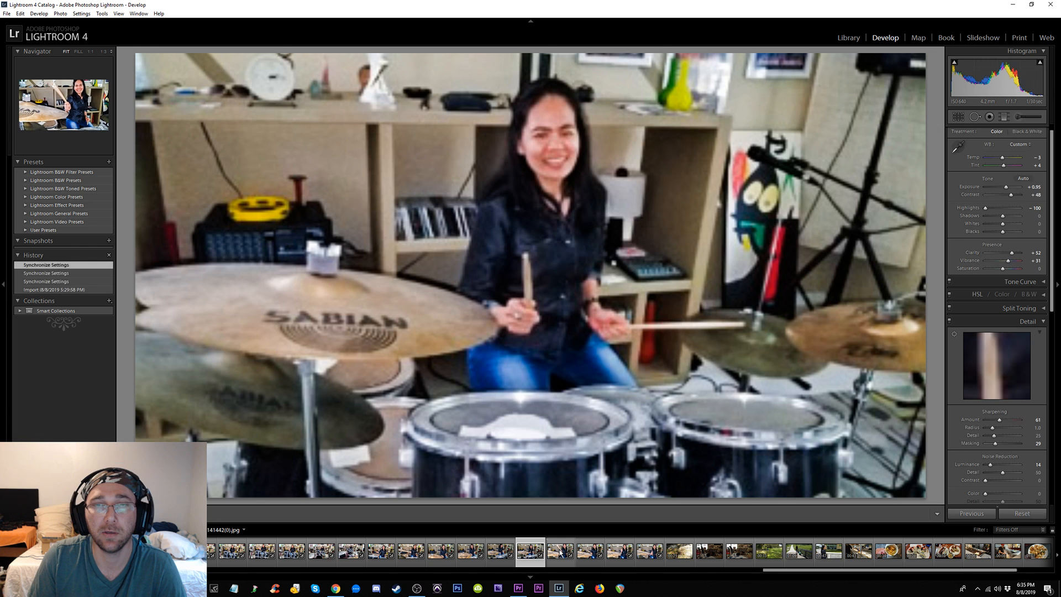
key("Right")
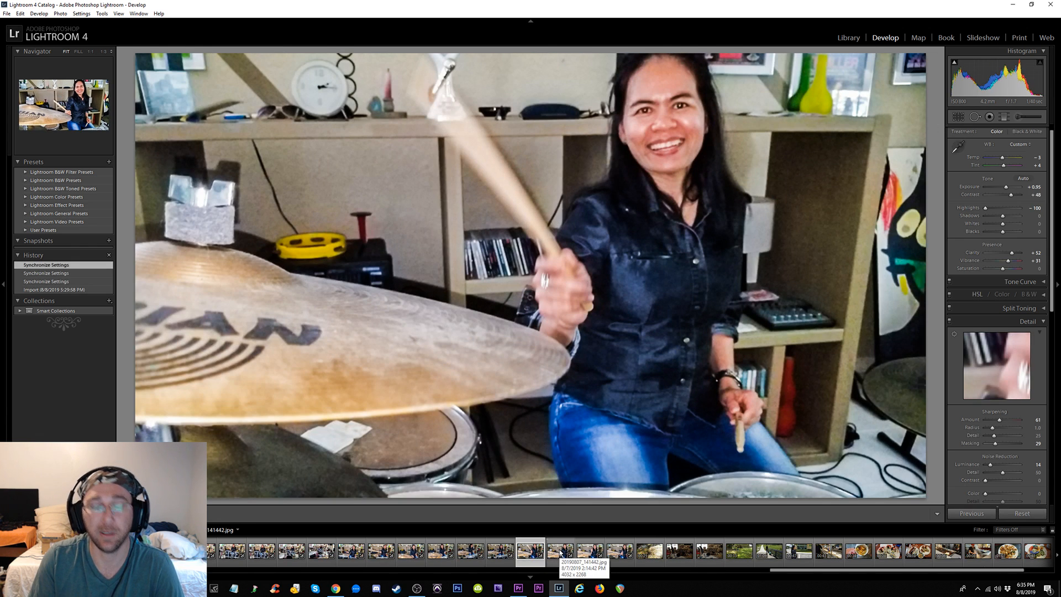
key("y")
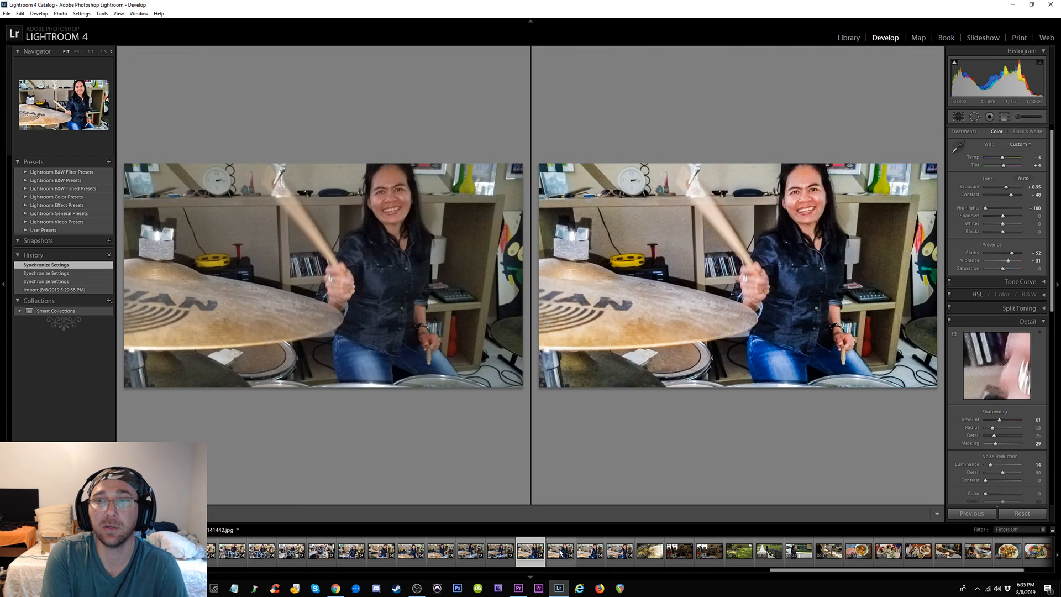
key("y")
key("Right")
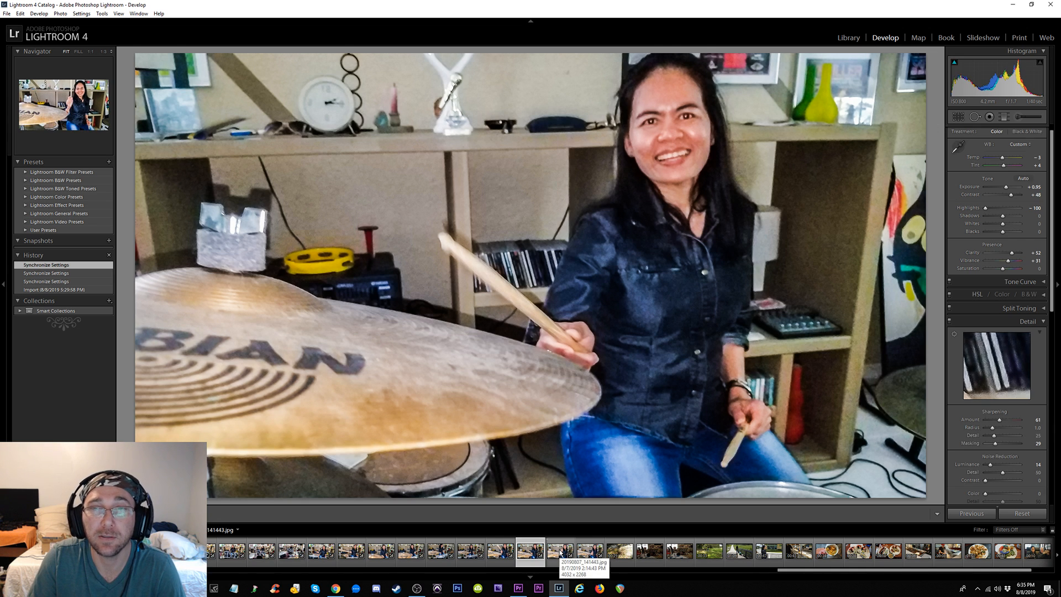
key("Right")
key("Right")
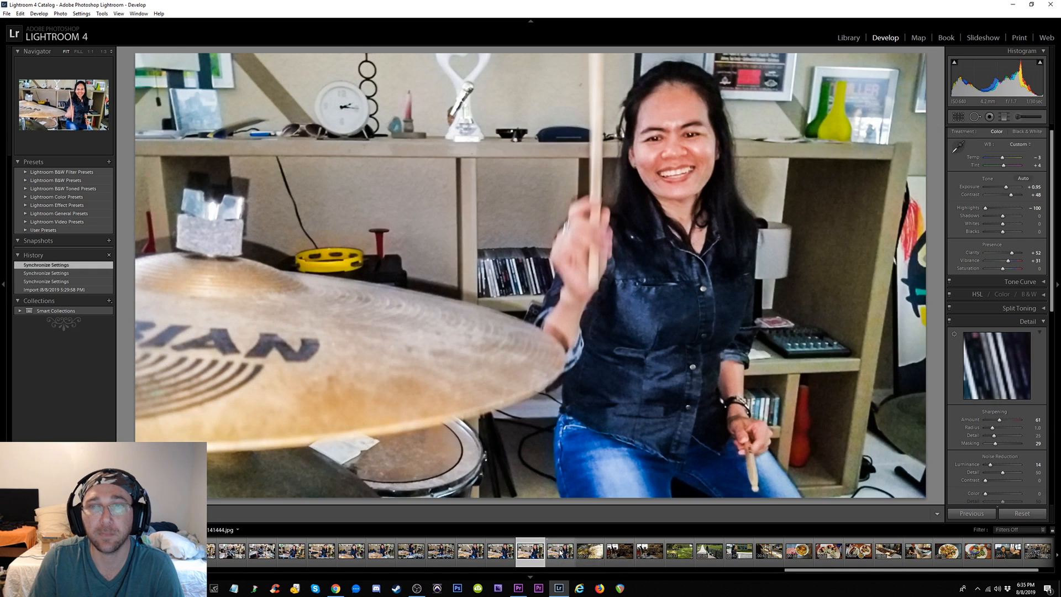
Inspect the drummer's face at 1:1 in the before and after versions of the second-to-last drum kit photo
key("y")
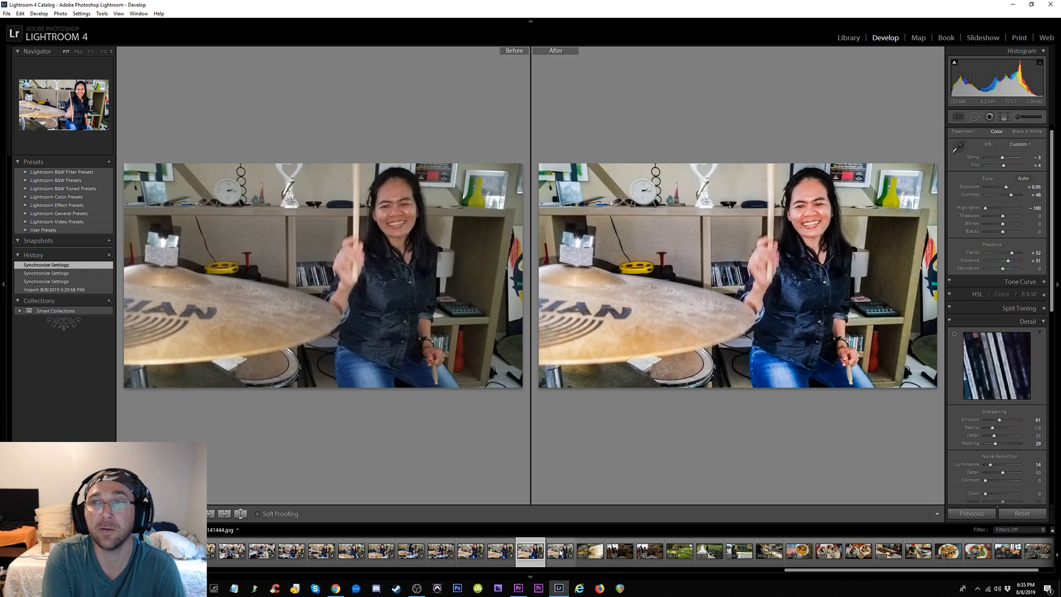
left_click(802, 301)
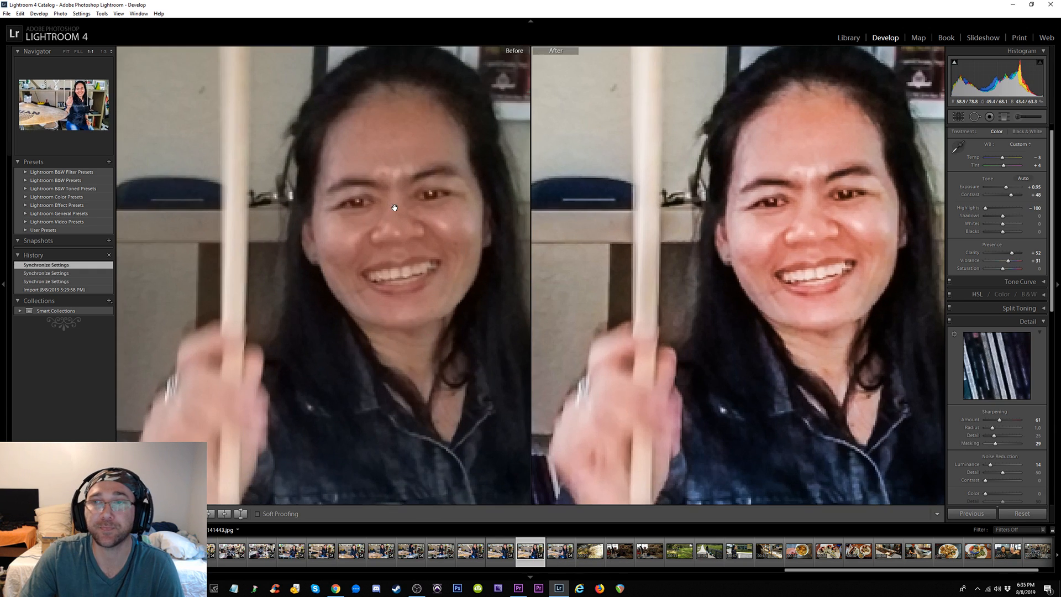
left_click_drag(802, 300, 777, 350)
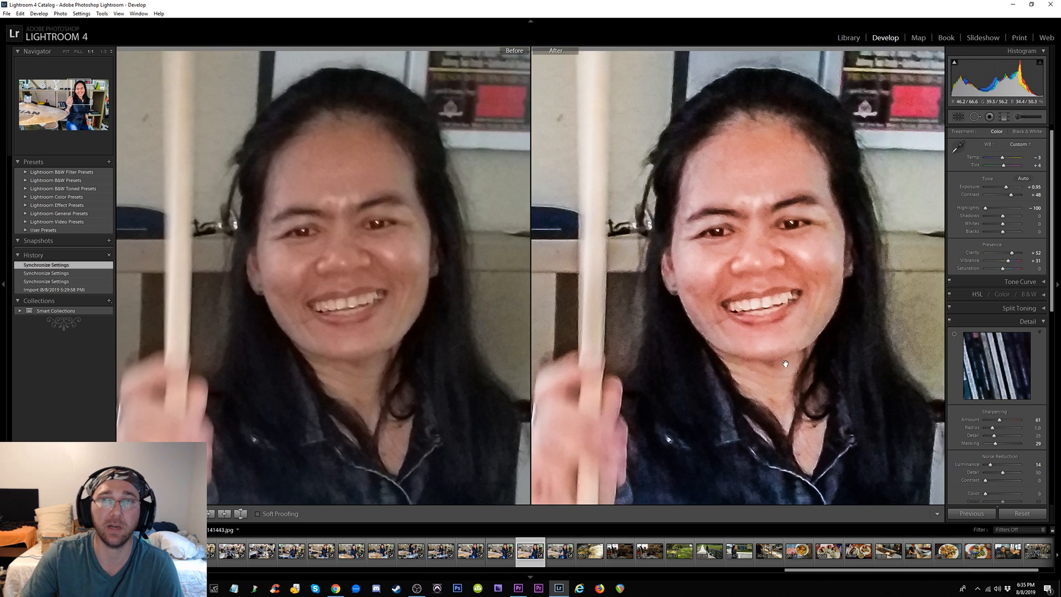
key("y")
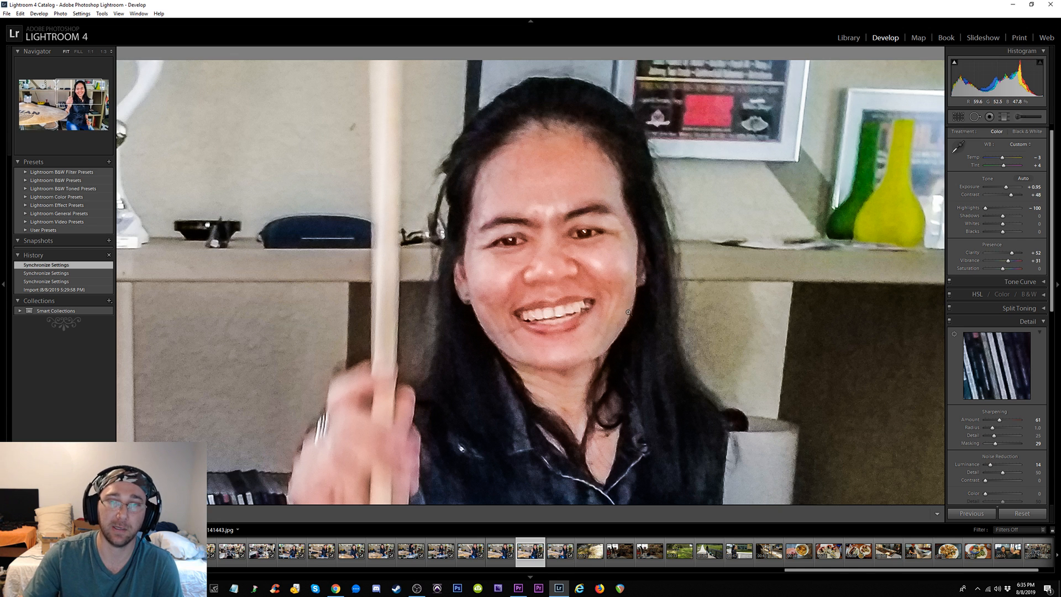
Synchronize the develop settings of the last drum kit photo to the two dark, wide music room photos that follow the video
key("Right")
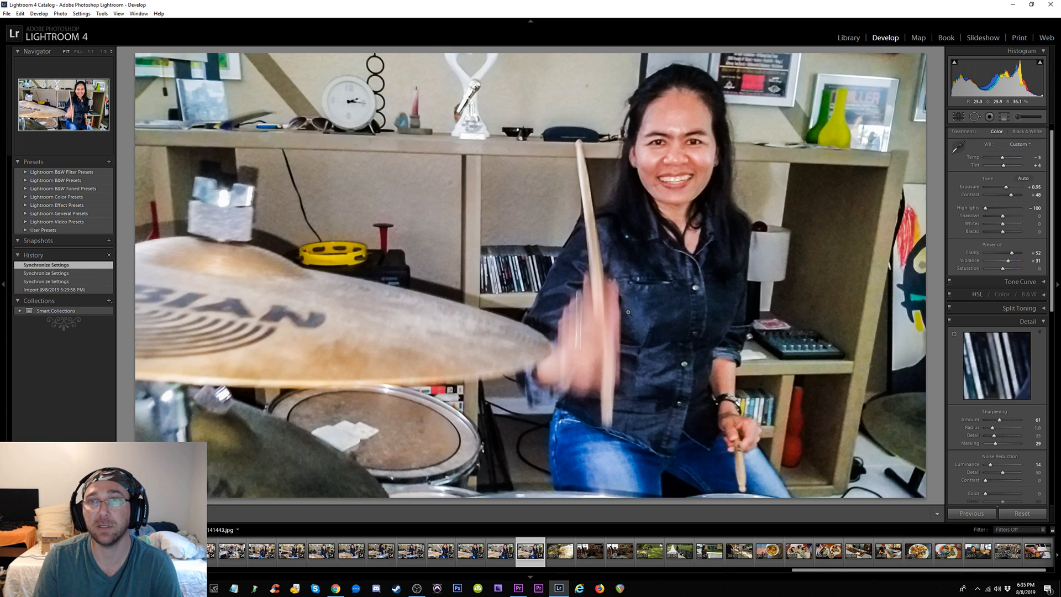
key("Right")
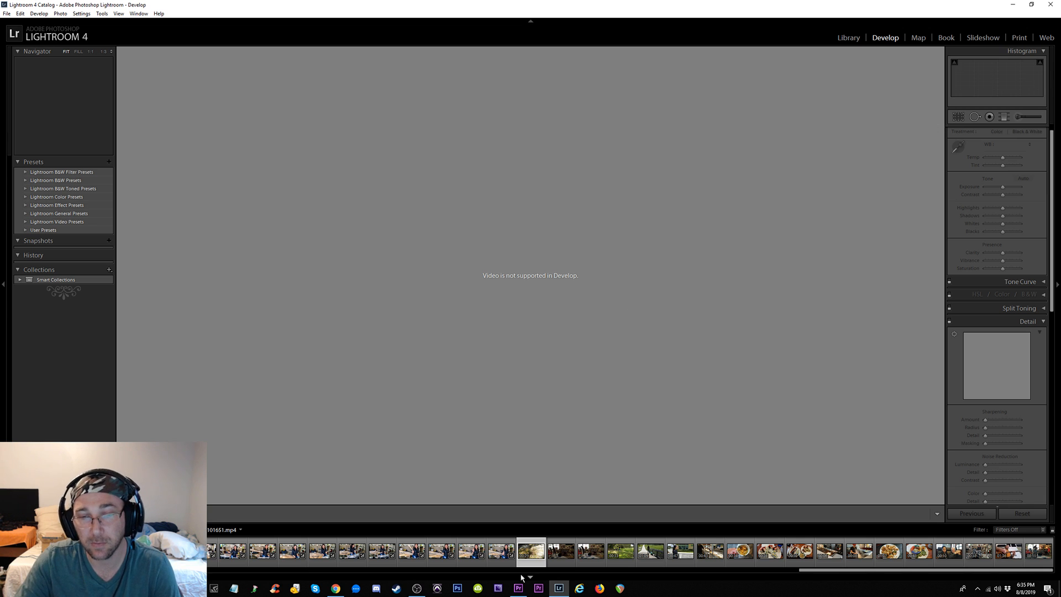
left_click(558, 555)
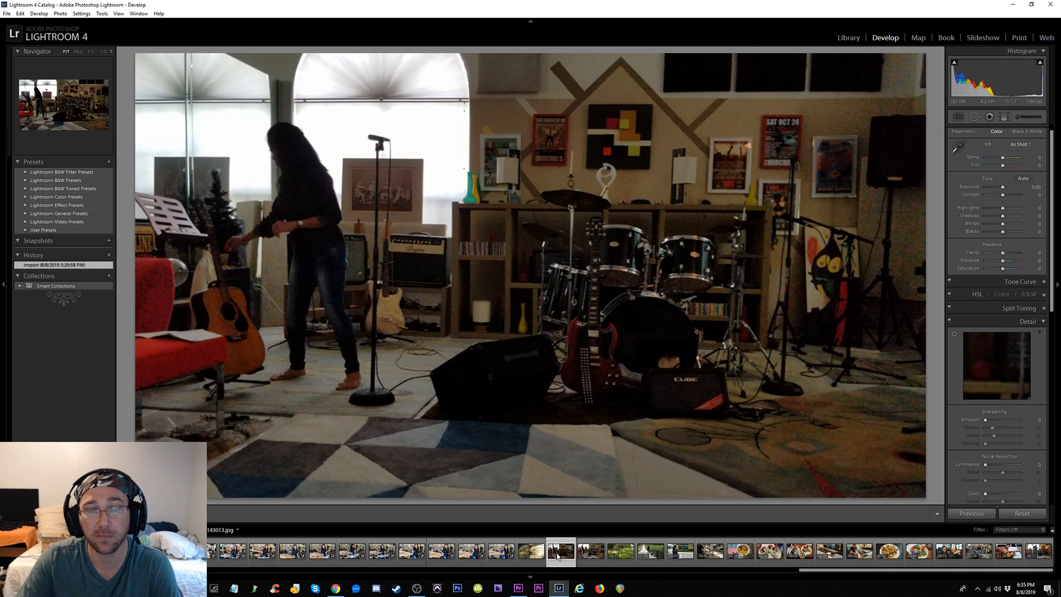
left_click(500, 553)
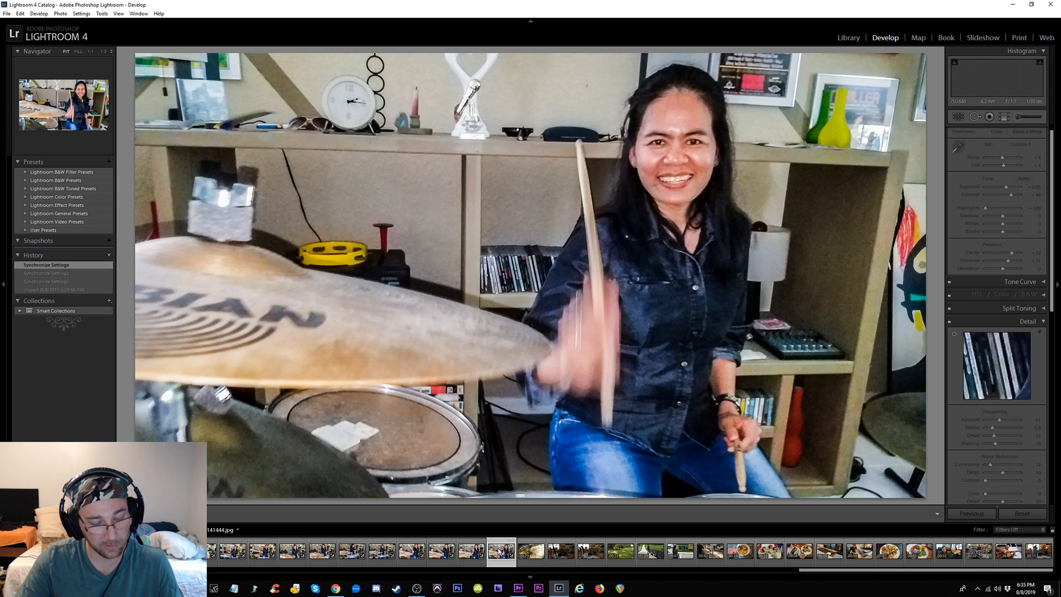
left_click(561, 553, "ctrl")
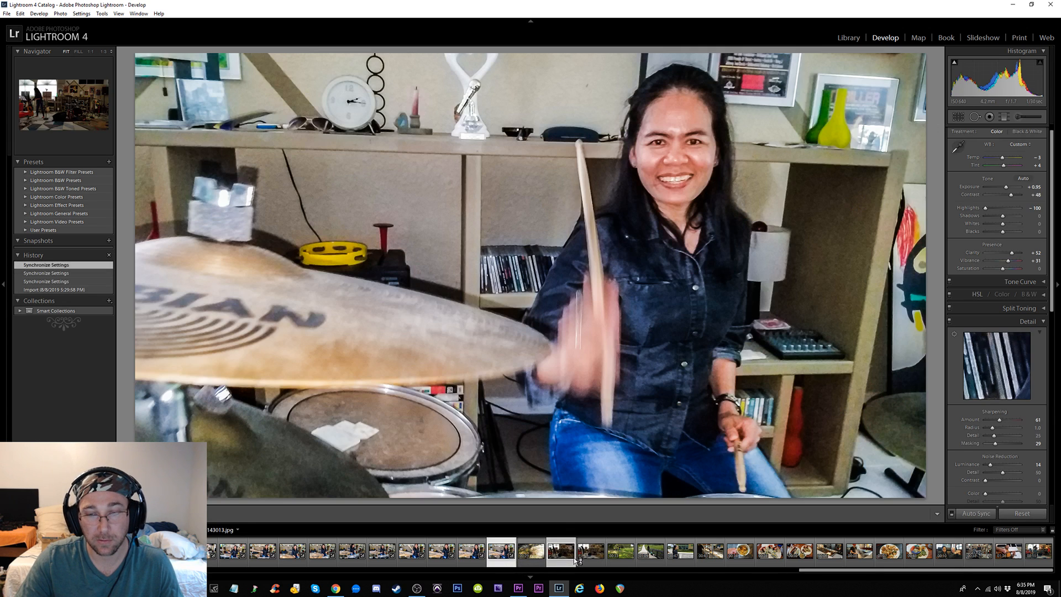
left_click(591, 555, "ctrl")
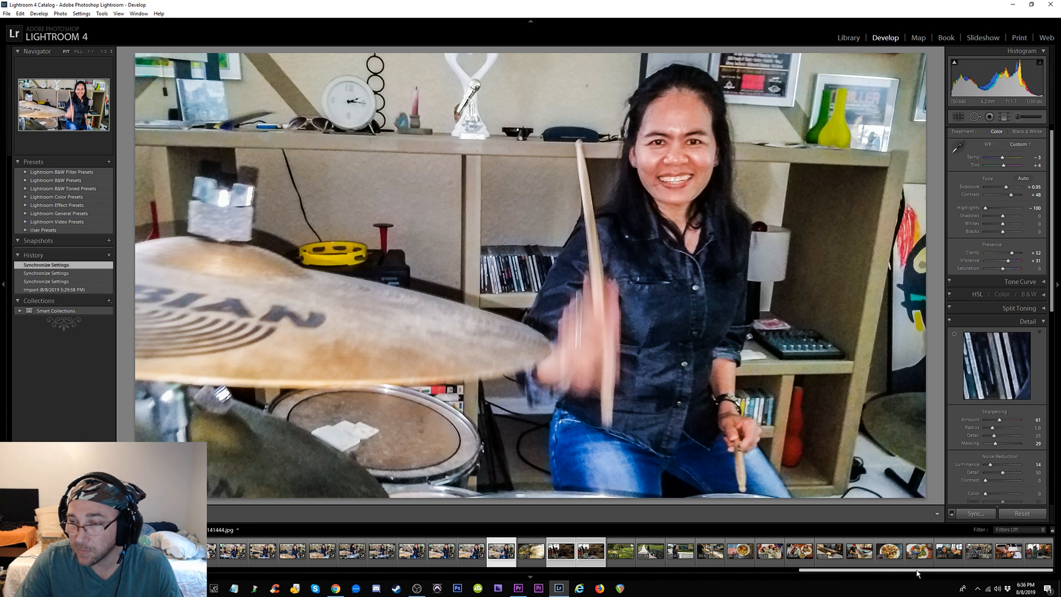
left_click(972, 514)
left_click(639, 354)
Open the first wide music room photo and compare its synchronized version with the original
left_click(469, 553)
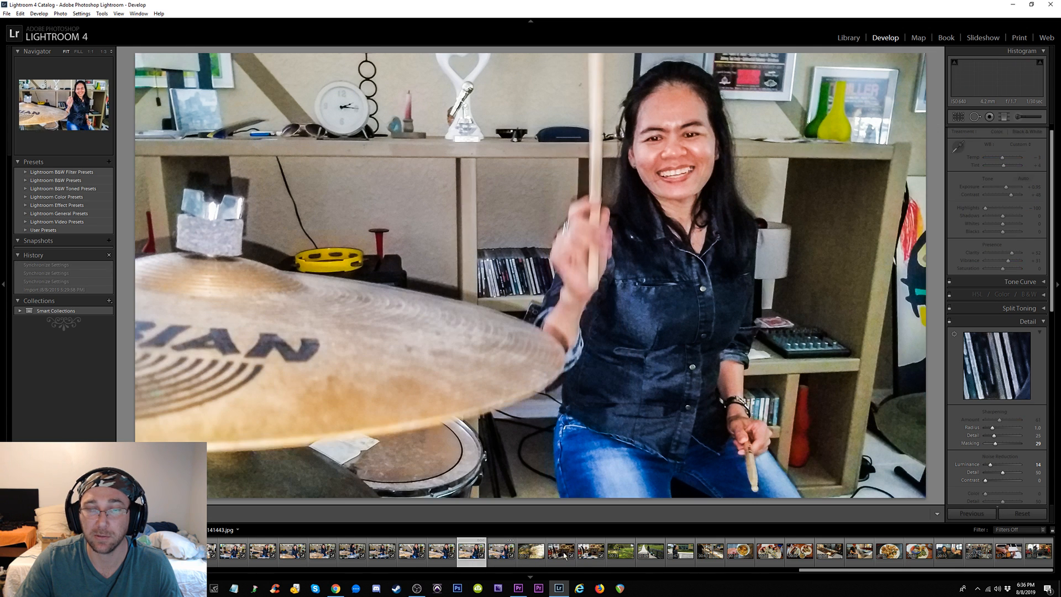
left_click(564, 554)
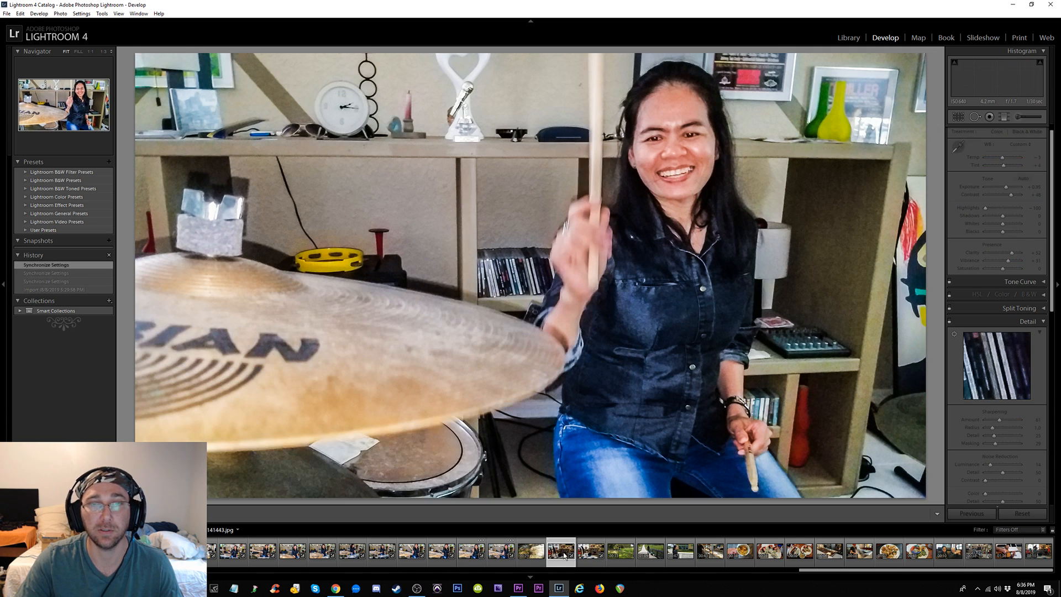
key("y")
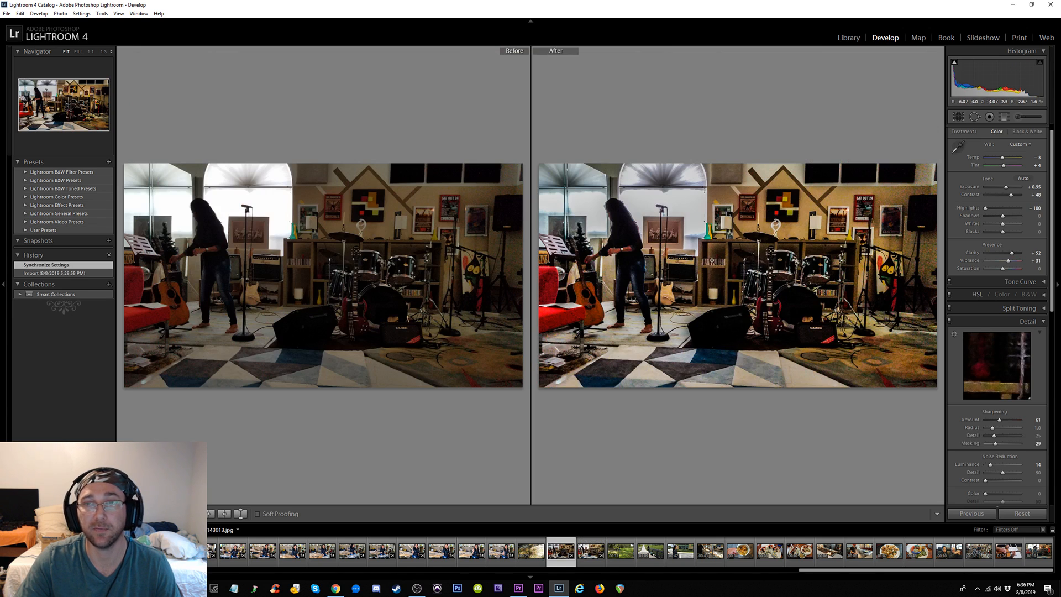
key("y")
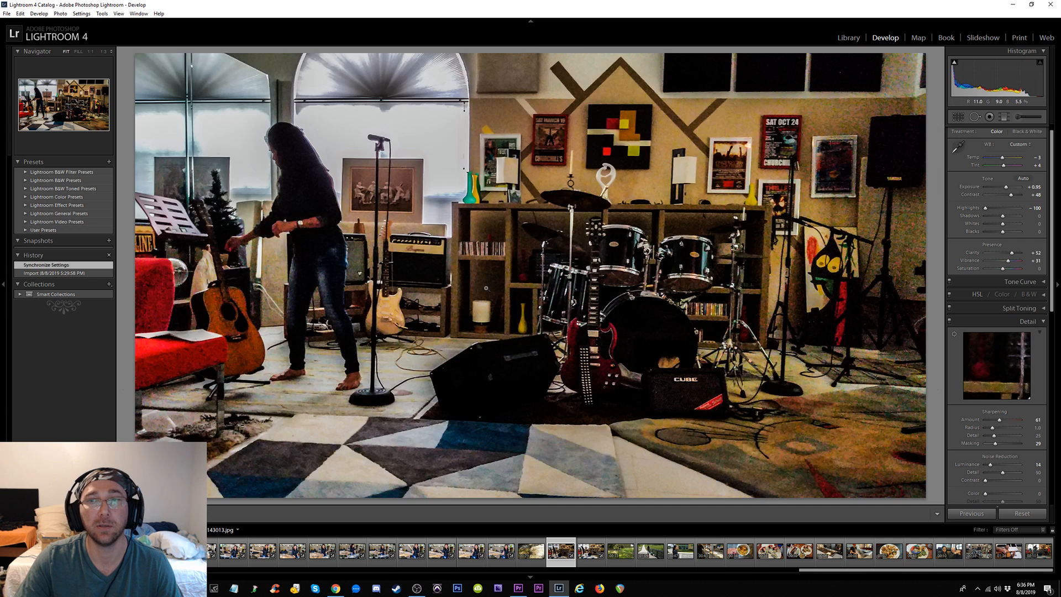
Set the first wide music room photo's clarity to −100, and try resetting its highlights before undoing that reset
left_click_drag(1013, 253, 985, 253)
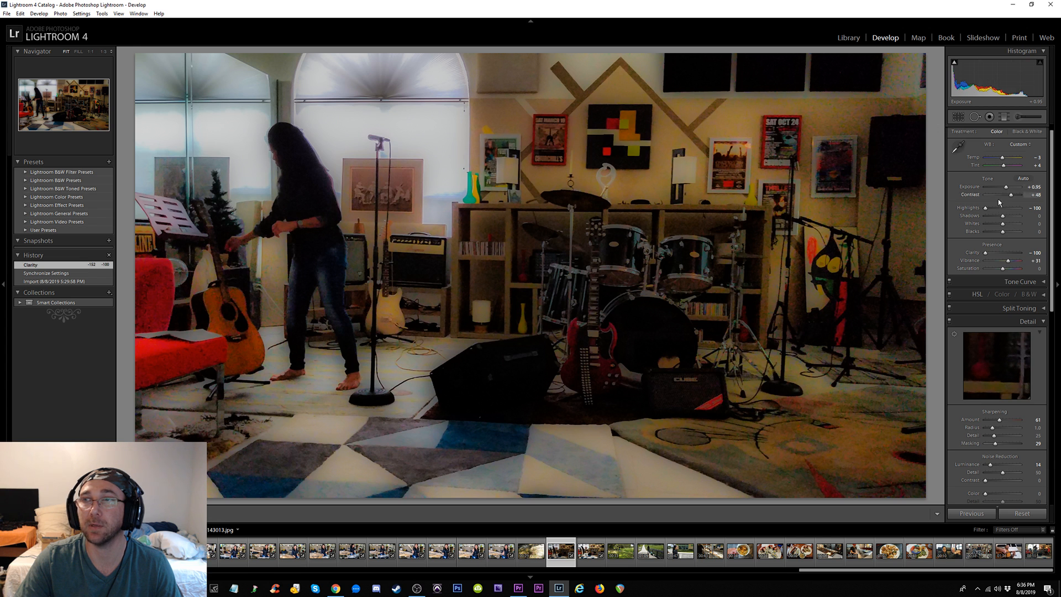
double_click(988, 211)
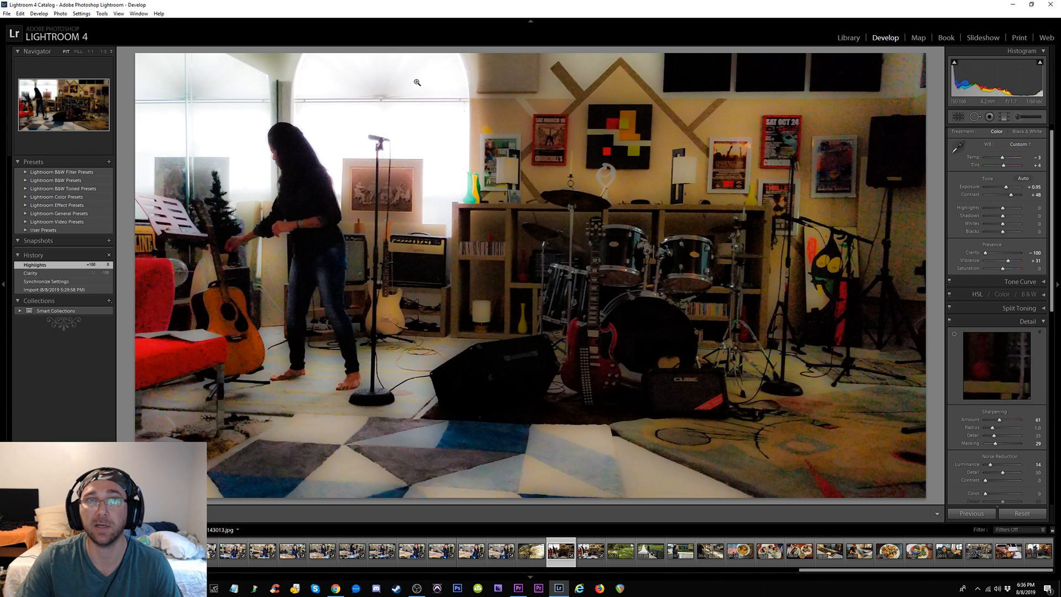
key("ctrl+z")
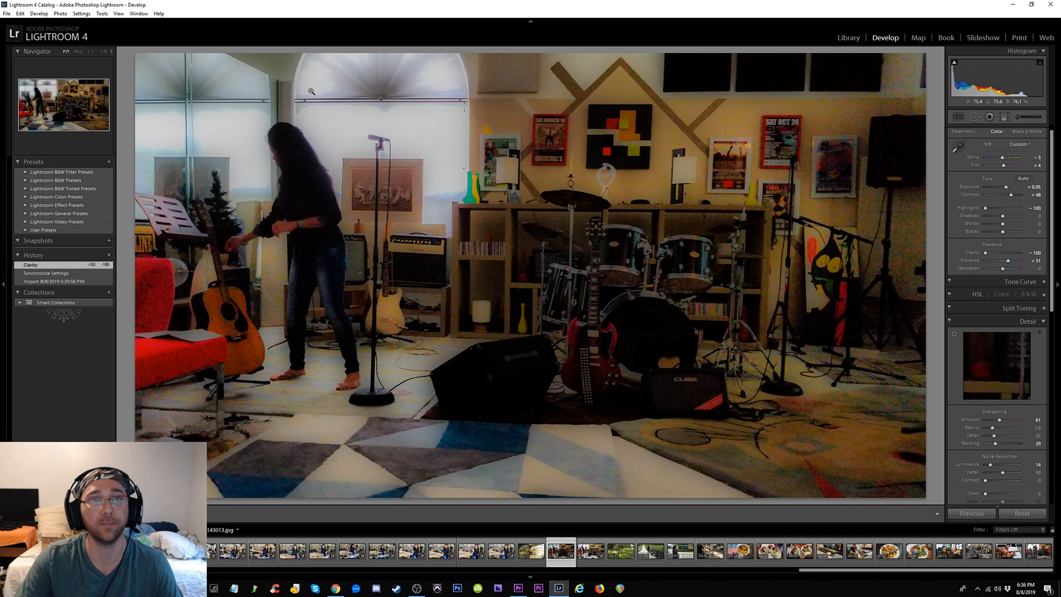
double_click(987, 209)
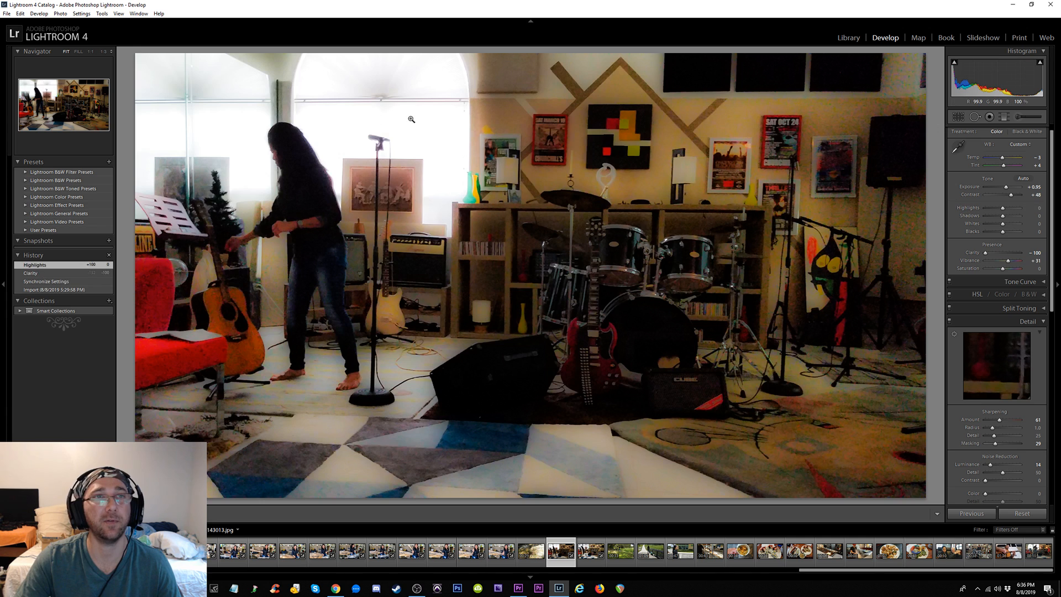
key("ctrl+z")
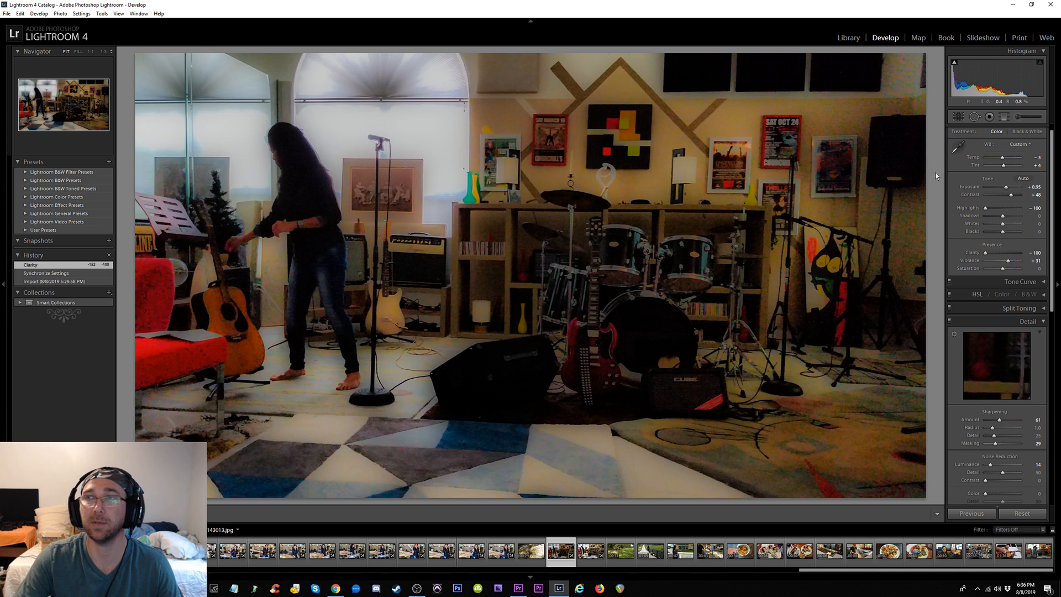
Set the music room photo's exposure to +1.43, contrast to +33 and clarity to +100
mouse_move(1006, 188)
left_mouse_down()
mouse_move(1008, 198)
mouse_move(1007, 189)
left_mouse_up()
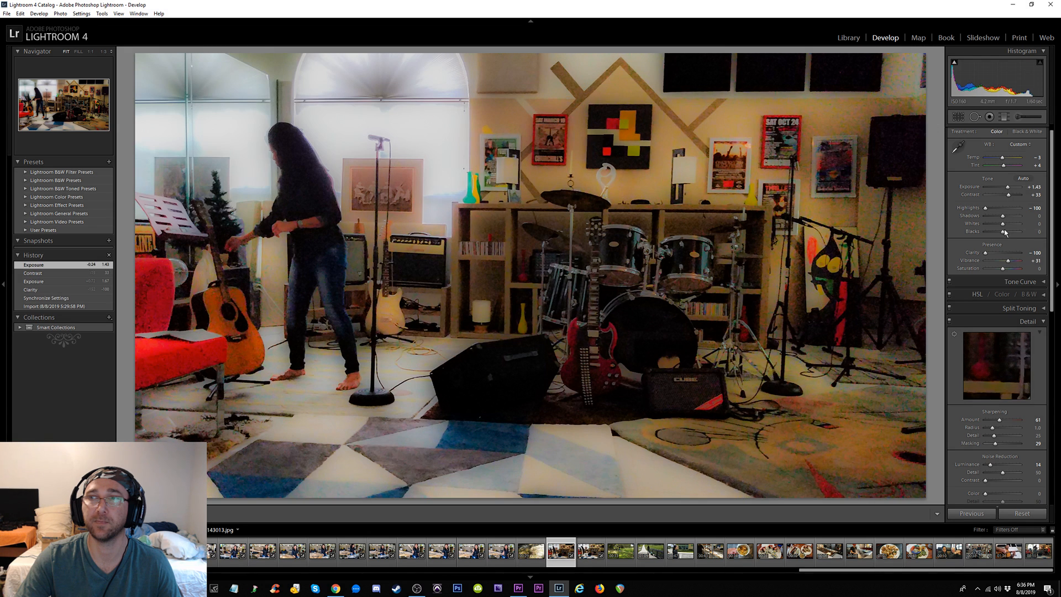
left_click_drag(989, 255, 1040, 255)
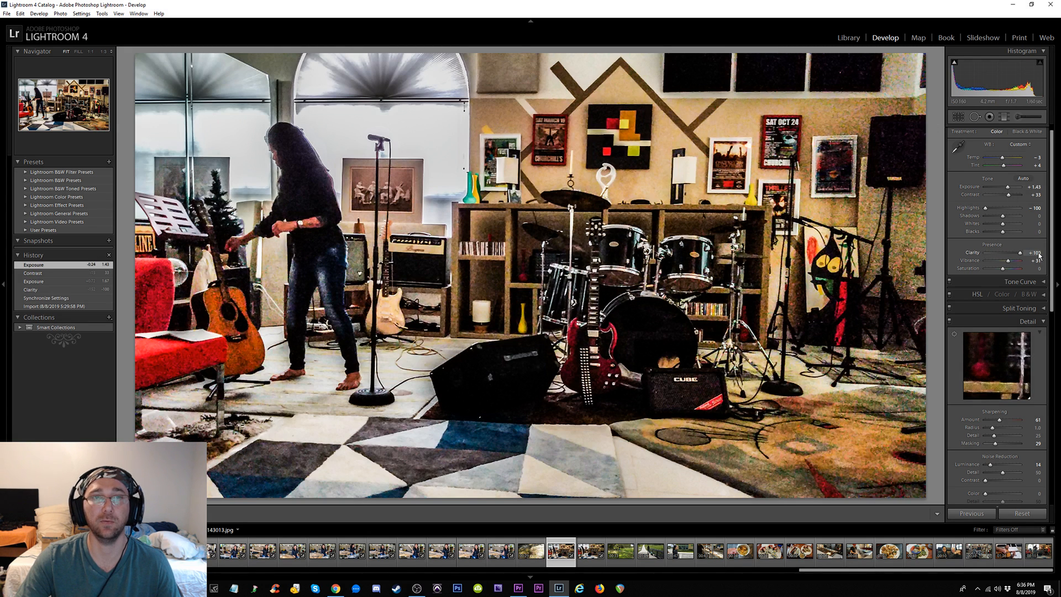
left_click_drag(1040, 256, 1036, 258)
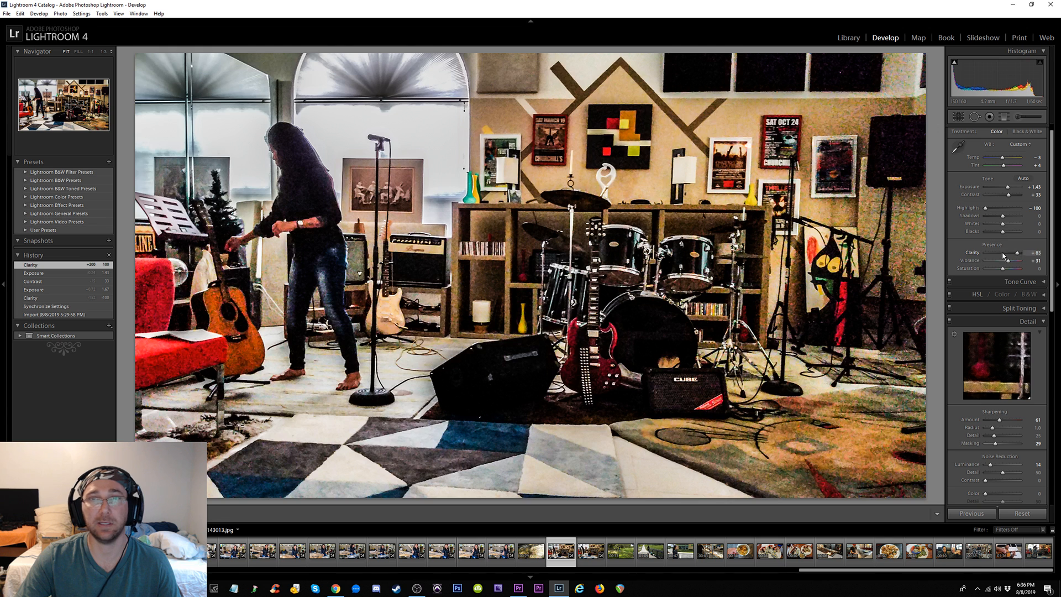
left_click_drag(1005, 256, 1046, 258)
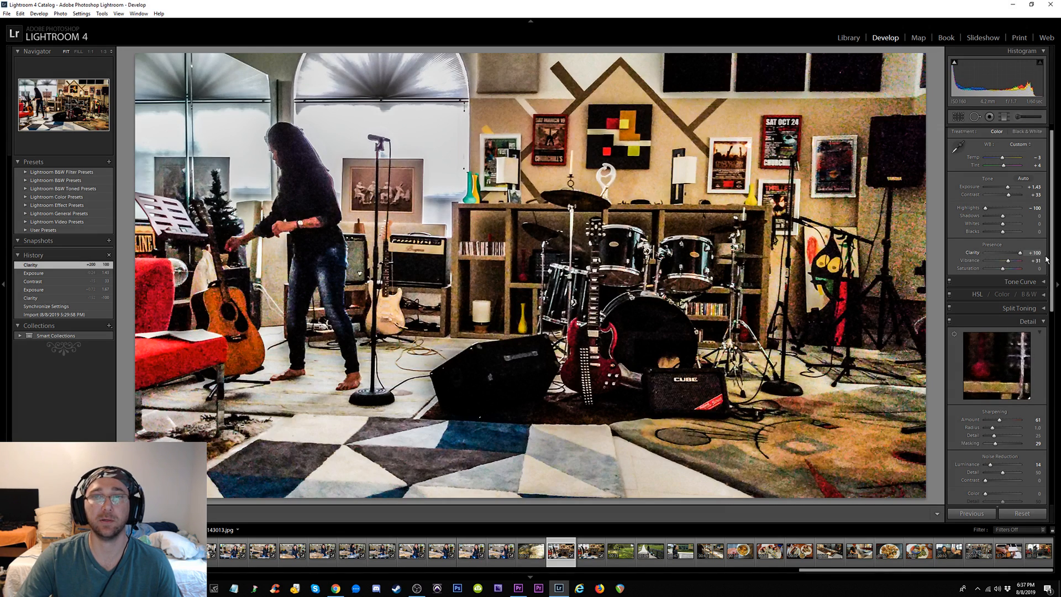
Set the music room photo's clarity to −100 and its exposure to +1.91
left_click_drag(1007, 261, 985, 253)
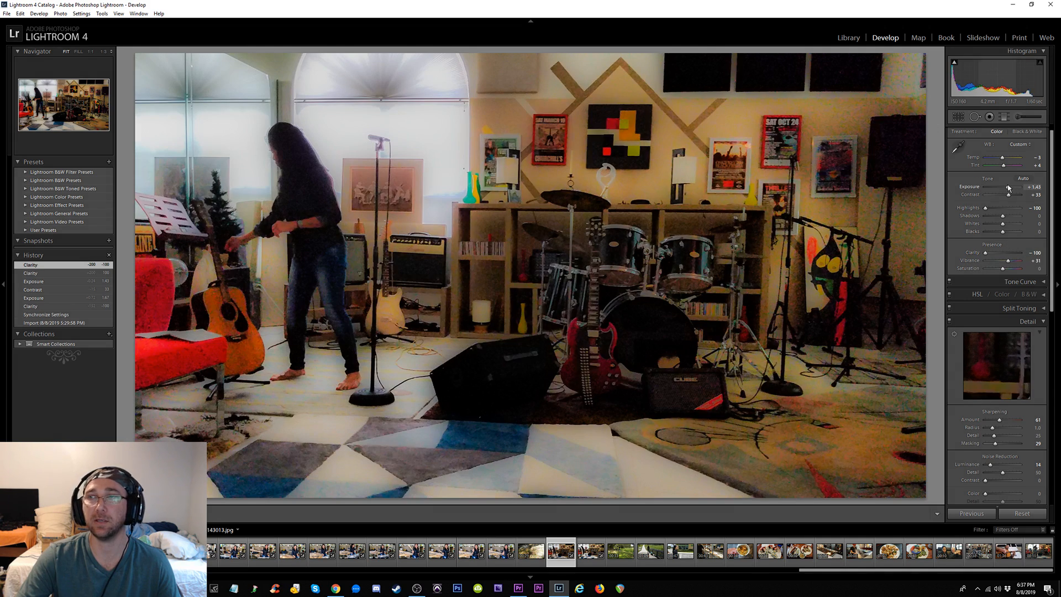
left_click_drag(1009, 188, 1010, 187)
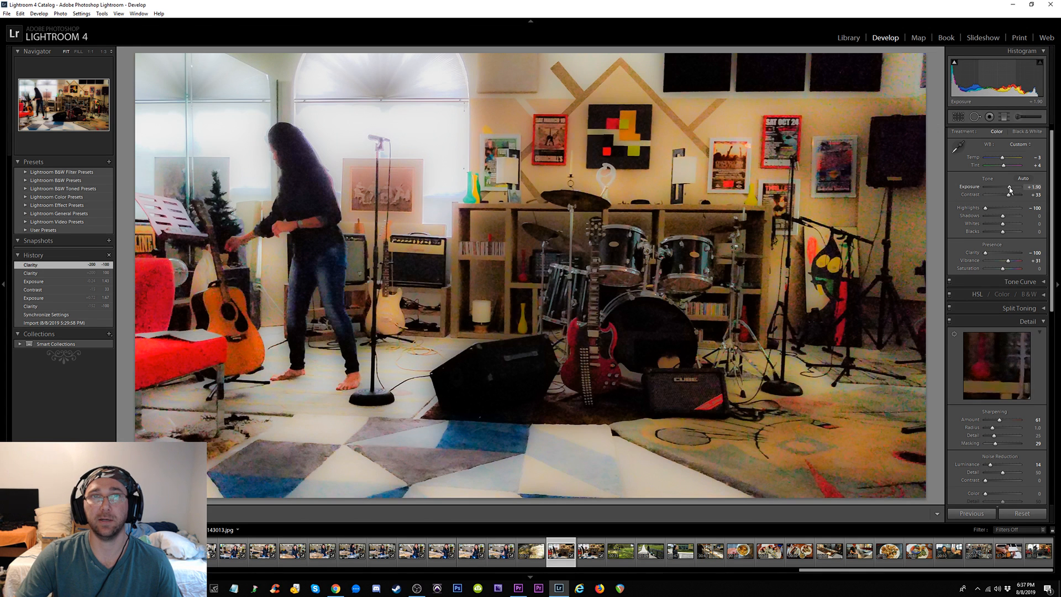
left_click_drag(1009, 187, 1010, 188)
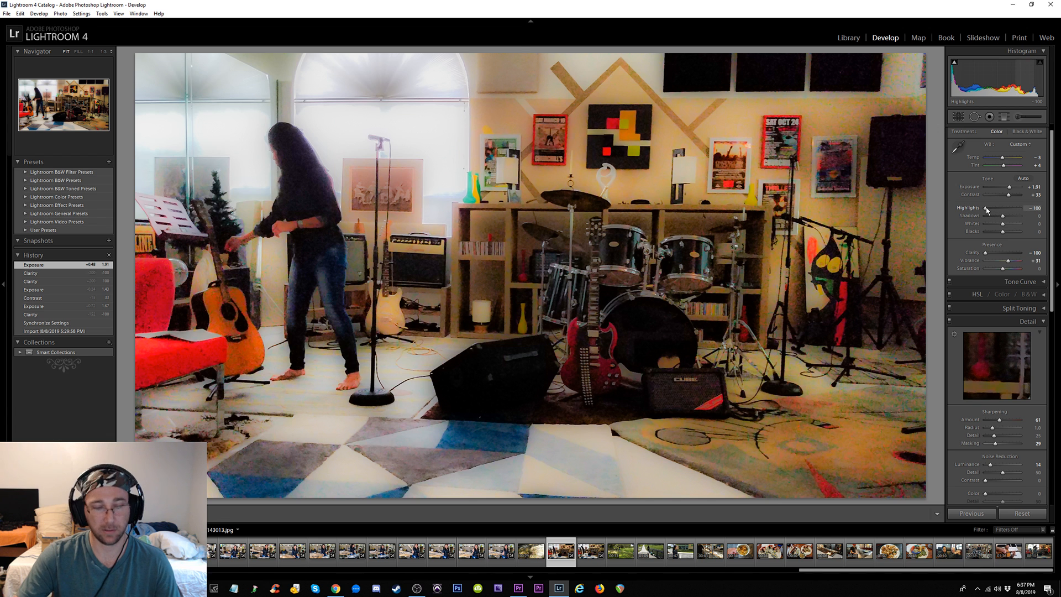
Compare the music room photo before and after at 1:1, examining the rug, red guitar, wall posters and black wall speaker
key("y")
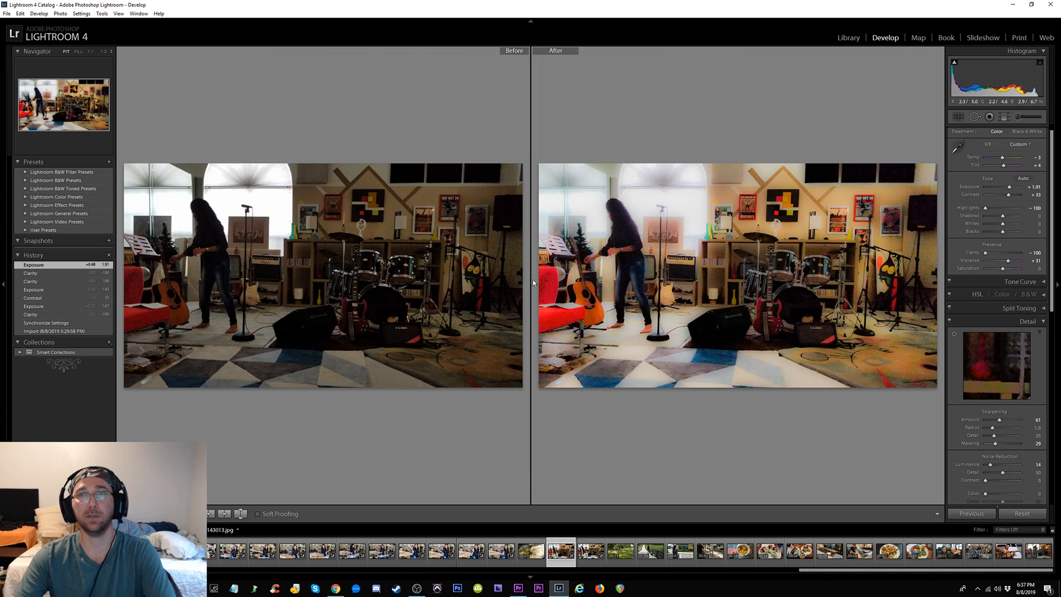
left_click(299, 377)
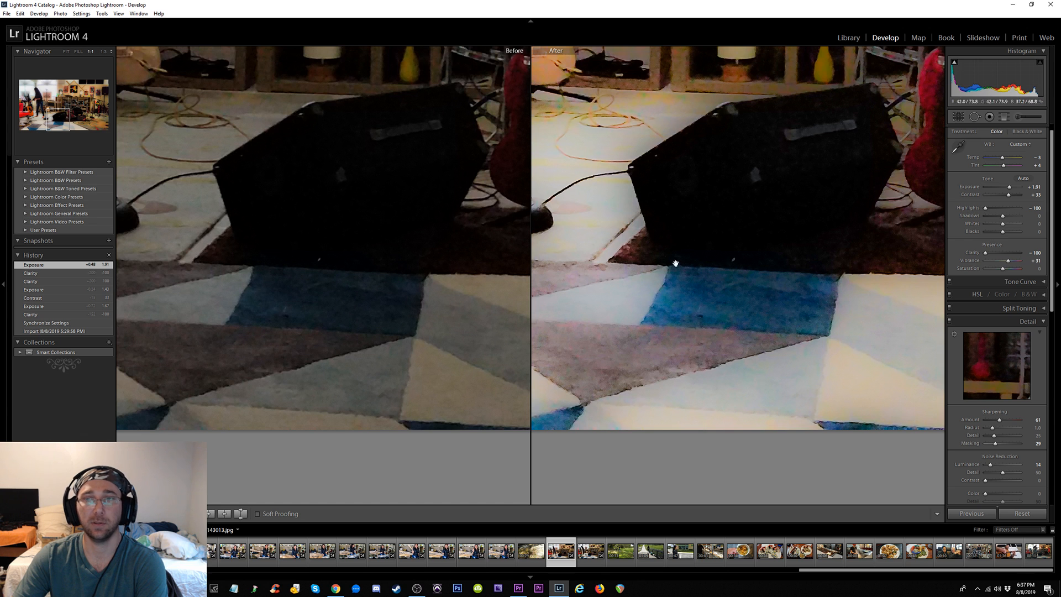
left_click_drag(672, 274, 480, 345)
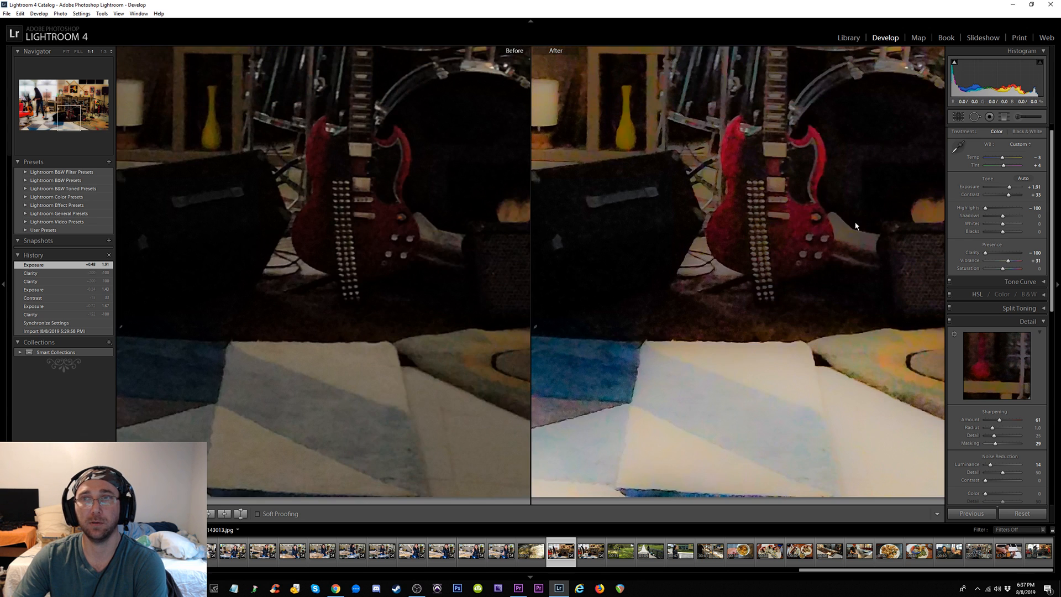
left_click_drag(877, 230, 838, 249)
left_click_drag(875, 156, 775, 248)
left_click_drag(848, 192, 742, 267)
left_click_drag(895, 145, 766, 223)
left_click_drag(826, 185, 738, 260)
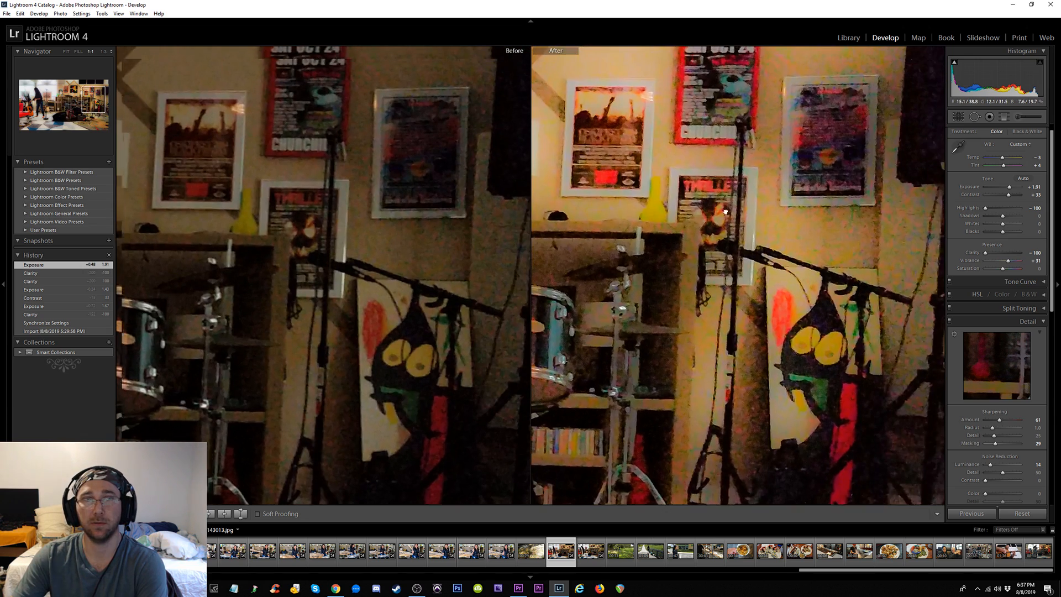
left_click_drag(780, 183, 804, 229)
left_click_drag(876, 181, 726, 265)
left_click_drag(794, 209, 654, 268)
left_click_drag(754, 221, 728, 254)
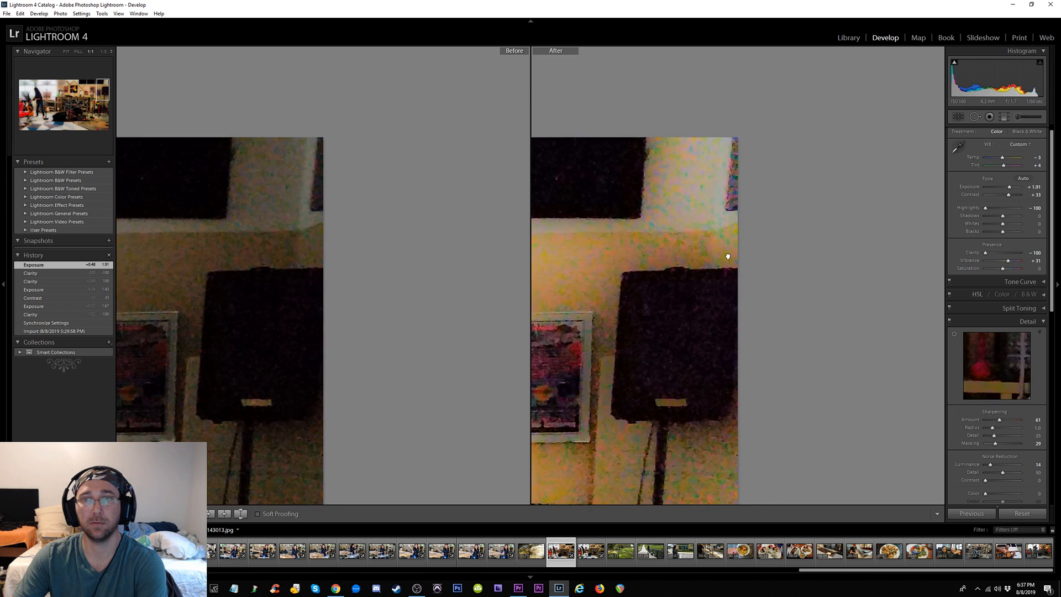
Examine the arched window, the standing woman, the acoustic guitar and the red chair at 1:1 in both versions, then return to the single full view
left_click_drag(581, 249, 807, 248)
left_click_drag(662, 249, 831, 263)
mouse_move(421, 246)
left_mouse_down()
mouse_move(789, 258)
mouse_move(714, 311)
mouse_move(740, 213)
left_mouse_up()
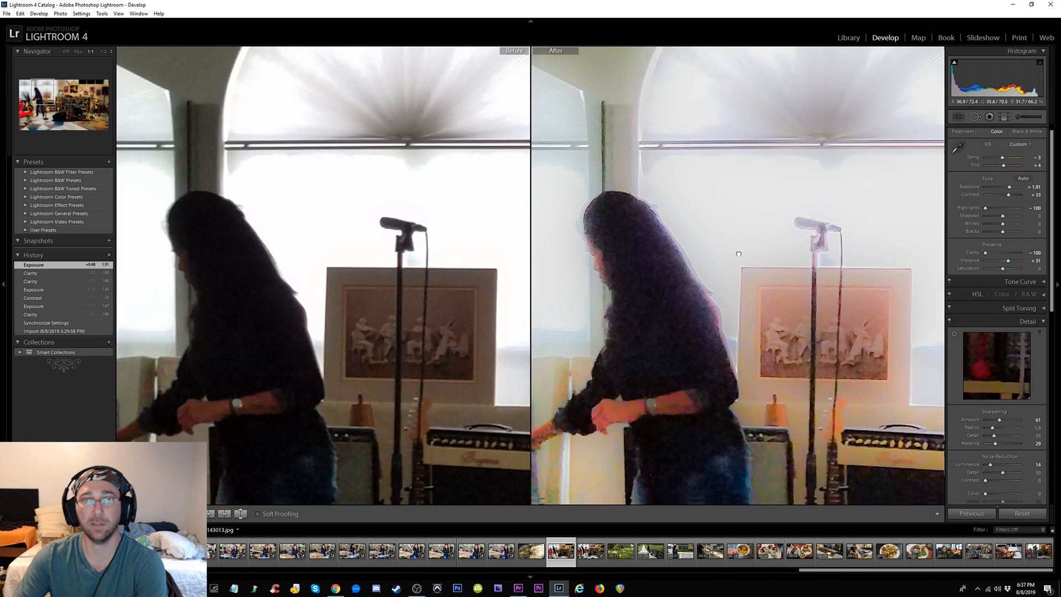
left_click_drag(736, 254, 728, 186)
left_click_drag(723, 325, 746, 235)
left_click_drag(706, 284, 753, 232)
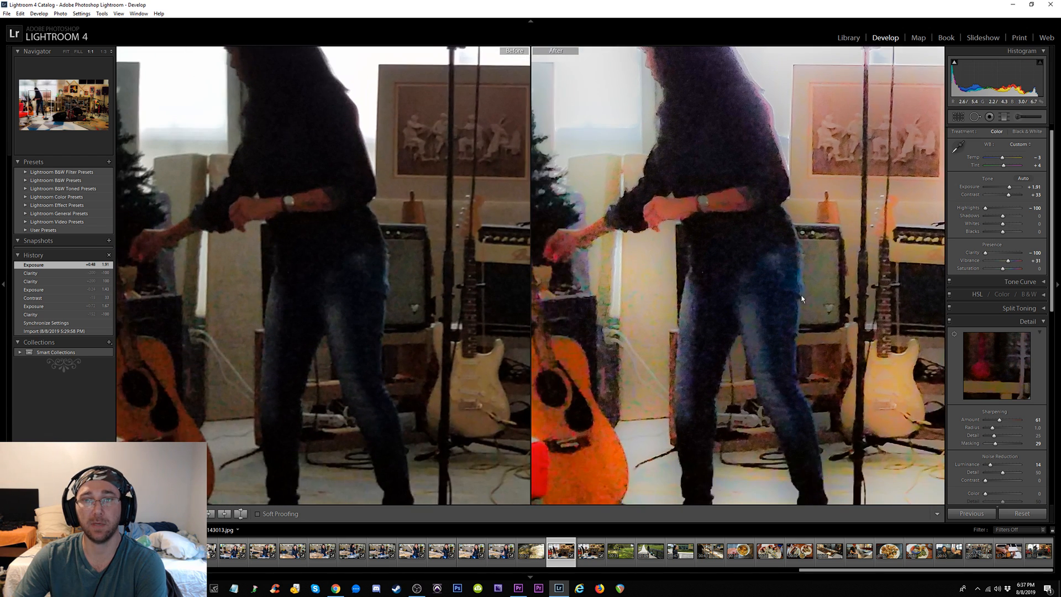
left_click_drag(786, 318, 837, 268)
left_click_drag(744, 274, 792, 261)
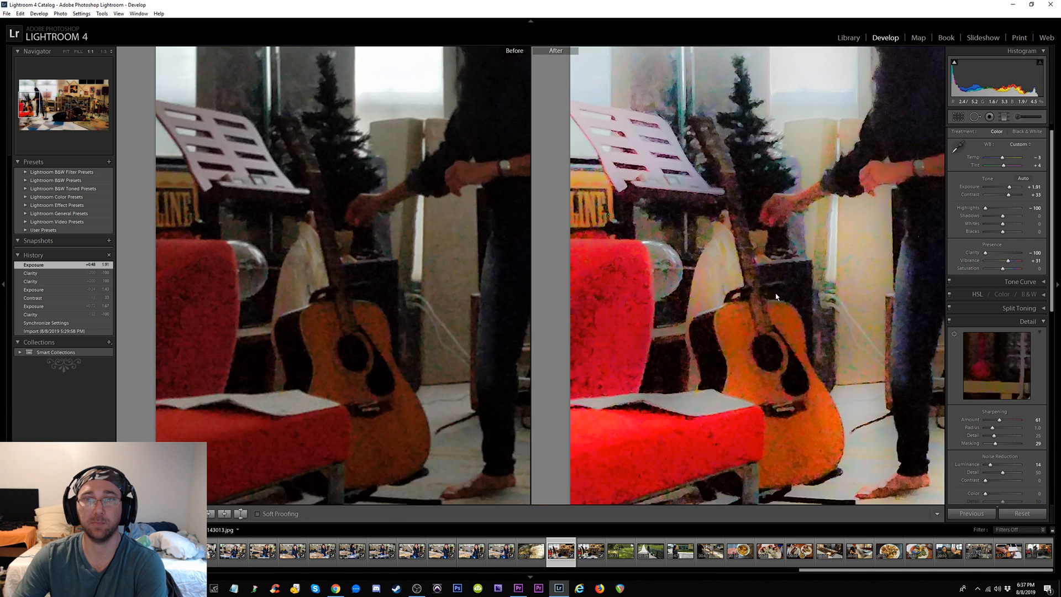
left_click_drag(626, 280, 743, 275)
left_click_drag(810, 246, 739, 245)
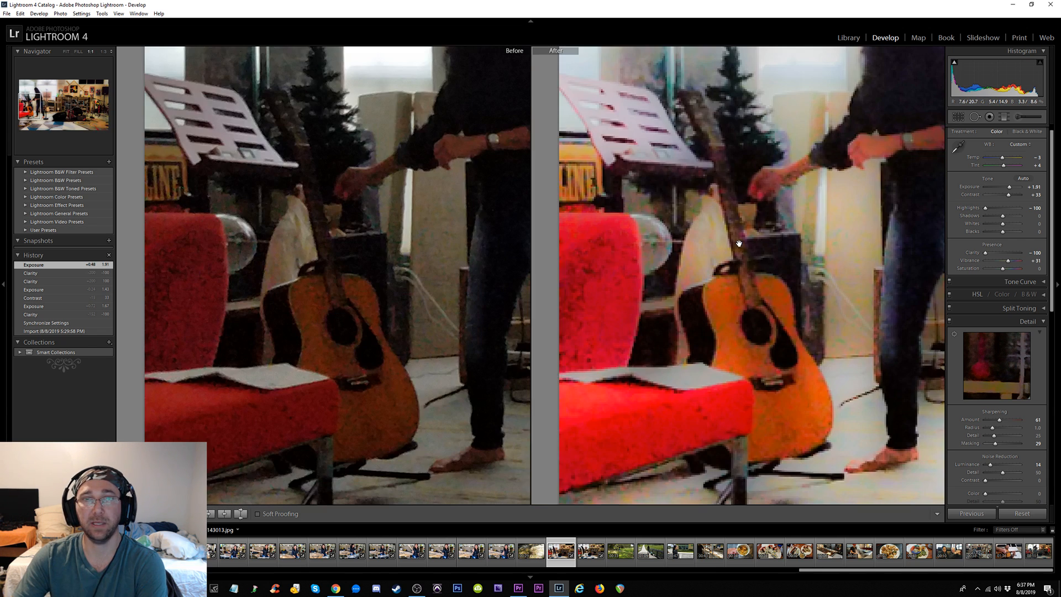
left_click(724, 251)
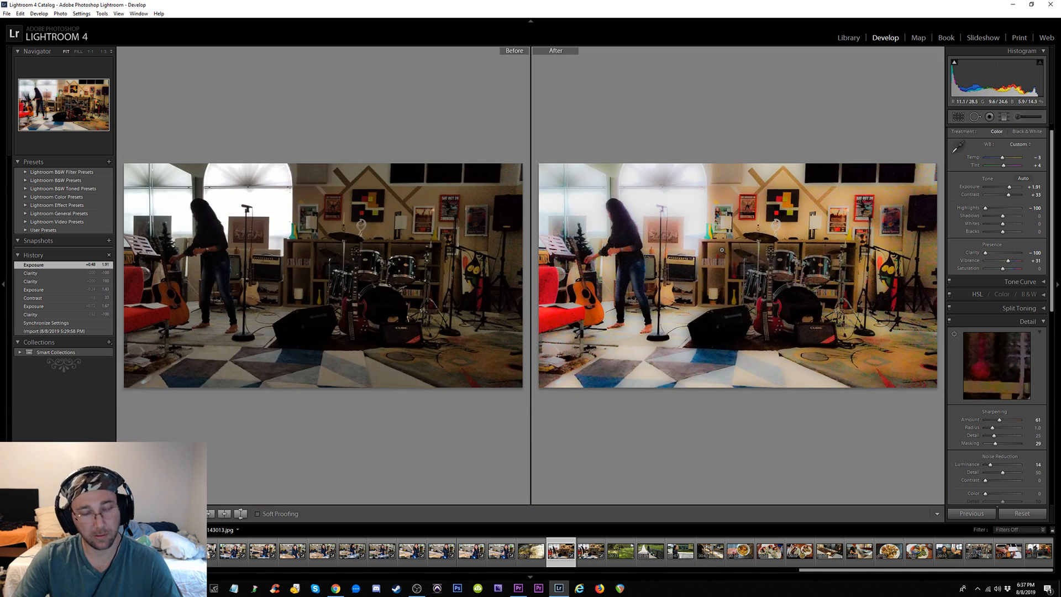
key("y")
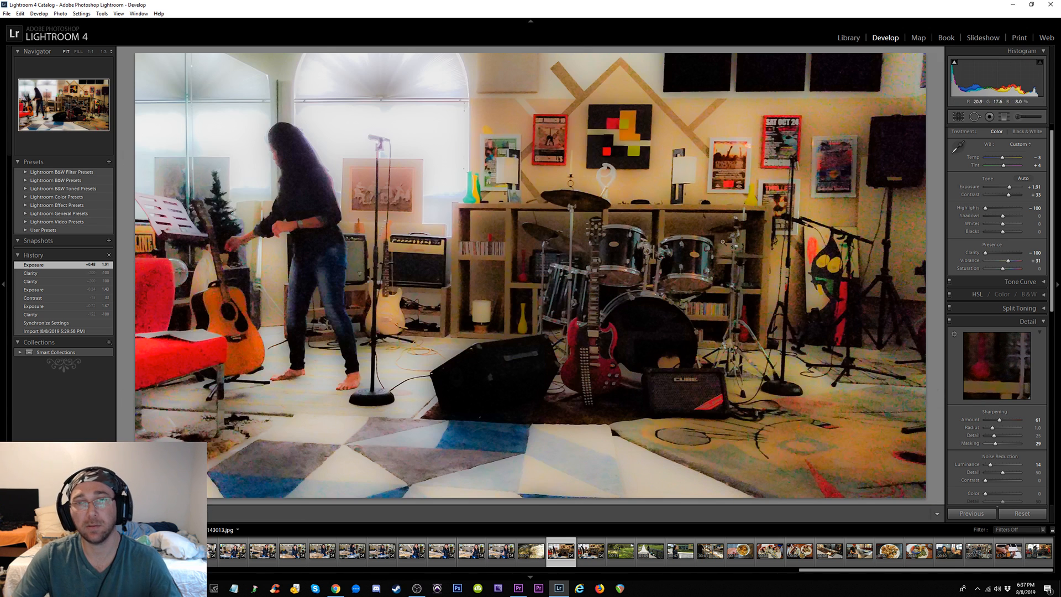
Synchronize the edited music room photo's develop settings to the neighbouring similar music room shot
left_click(583, 558, "shift")
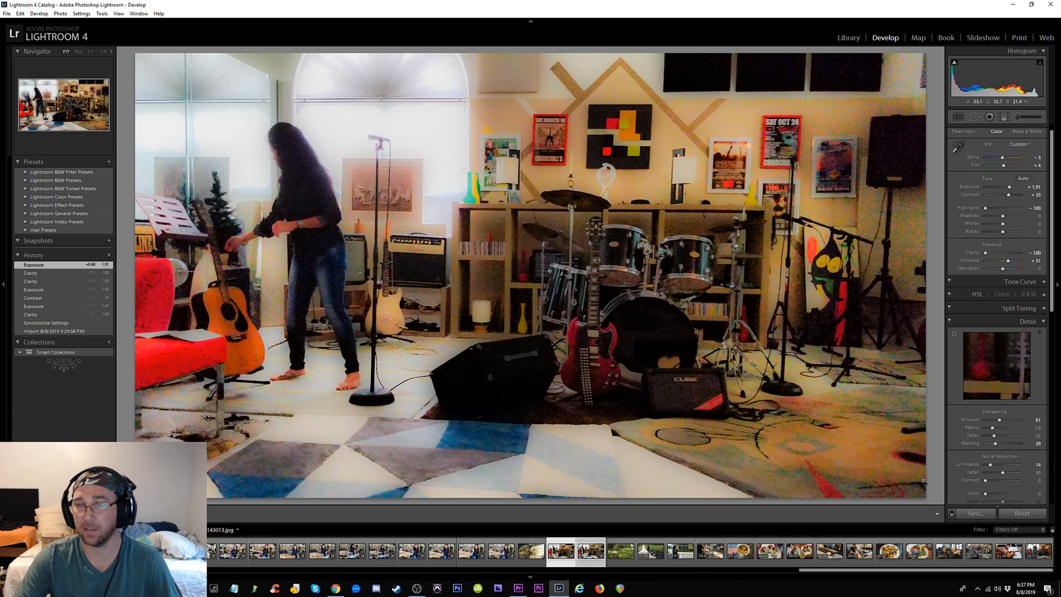
left_click(977, 514)
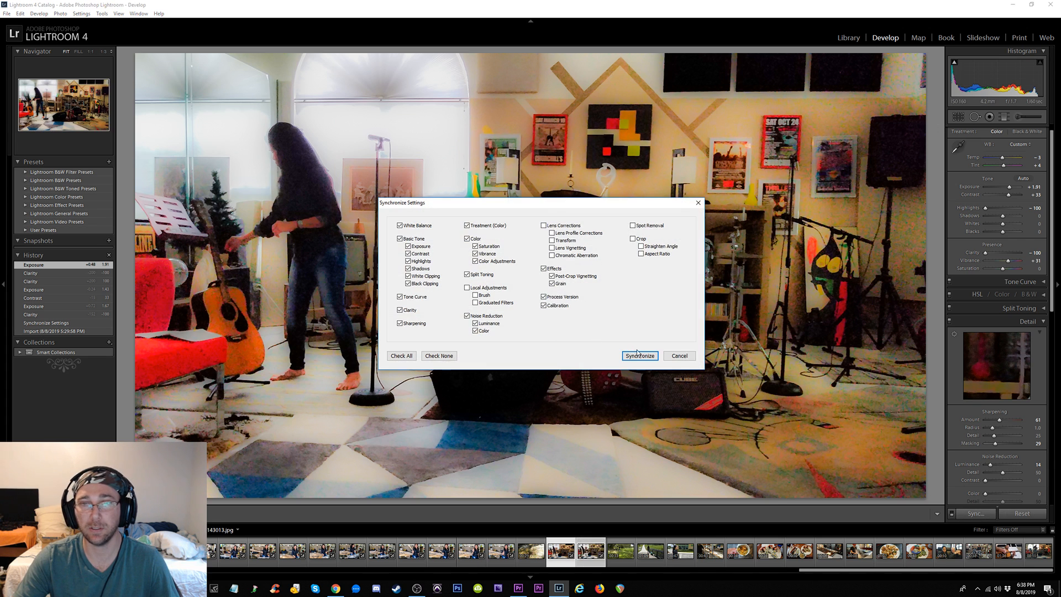
left_click(640, 355)
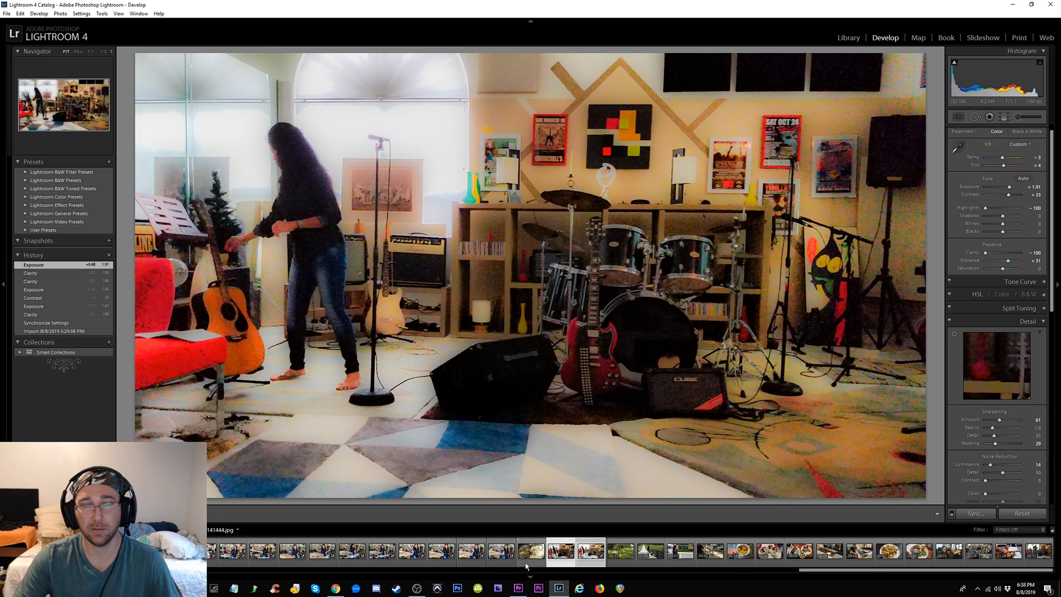
Reset the clarity of the second music room photo to 0
left_click(498, 556)
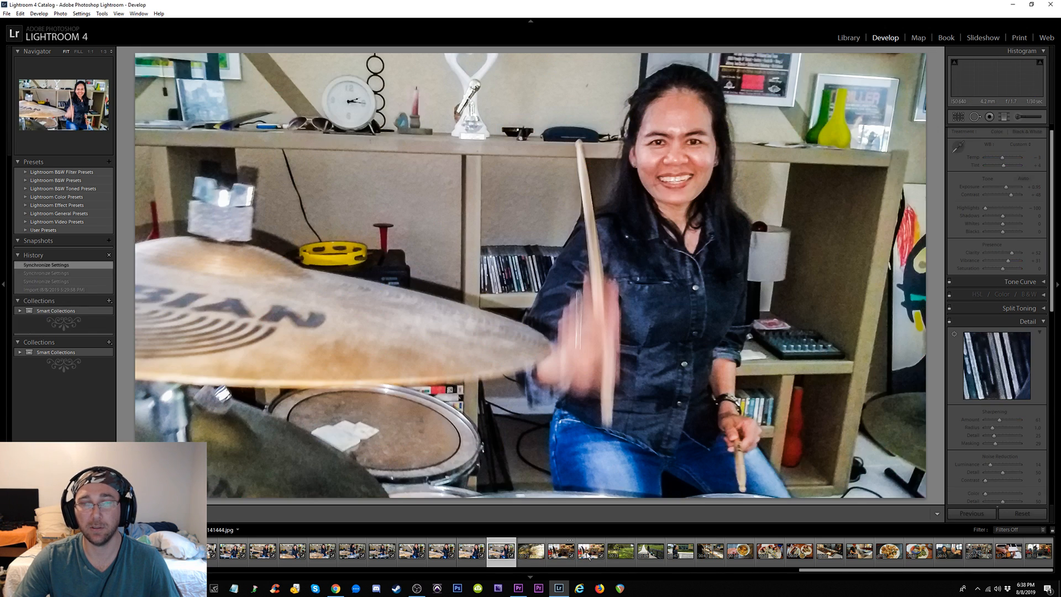
left_click(589, 556)
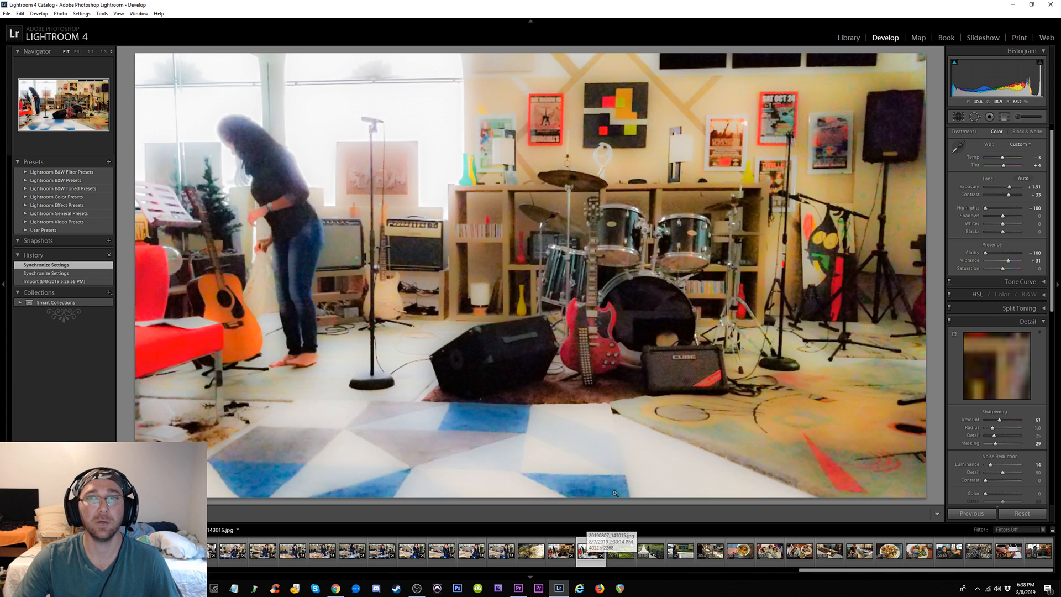
double_click(985, 252)
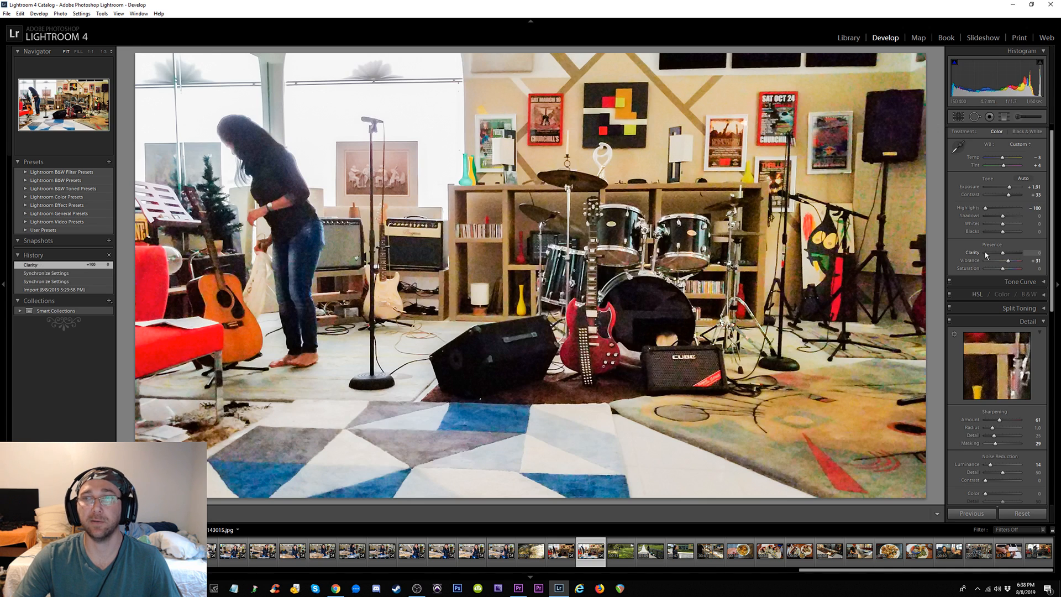
Set the first music room photo's exposure to +2.62 and compare it with the second music room photo
left_click(560, 551)
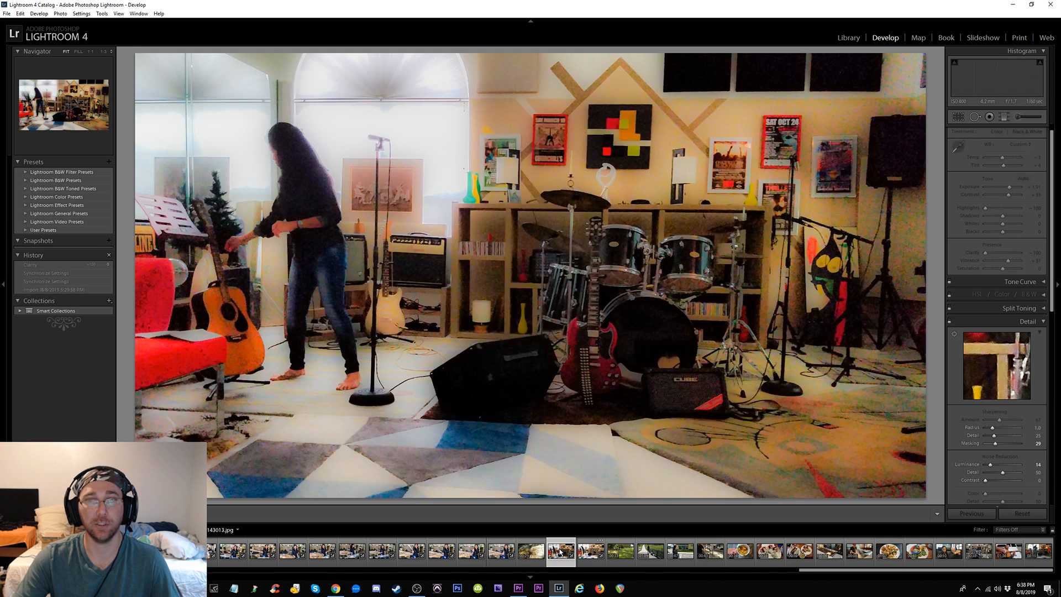
left_click(584, 551)
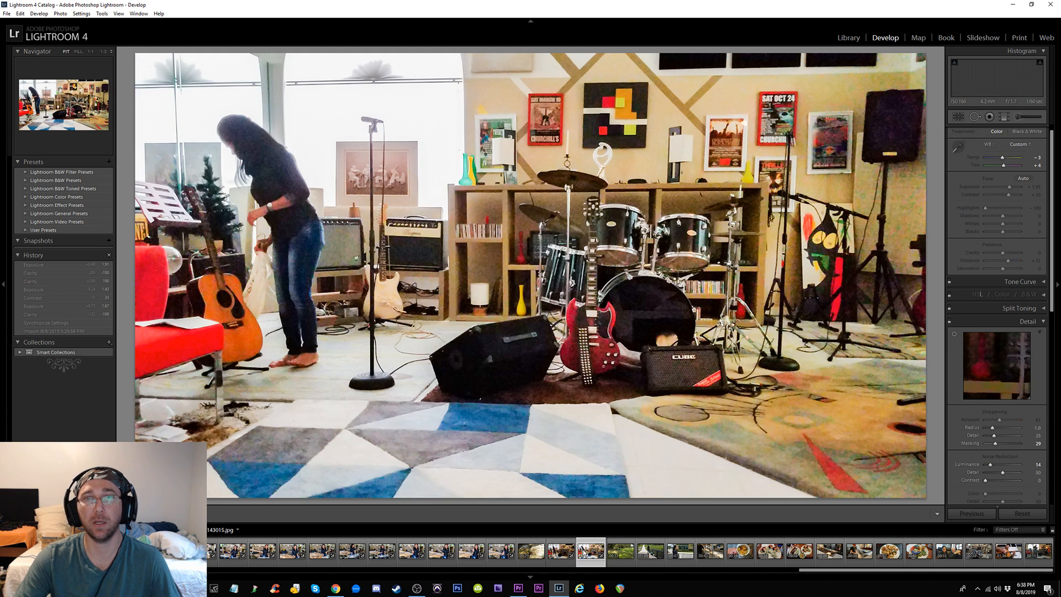
left_click(562, 550)
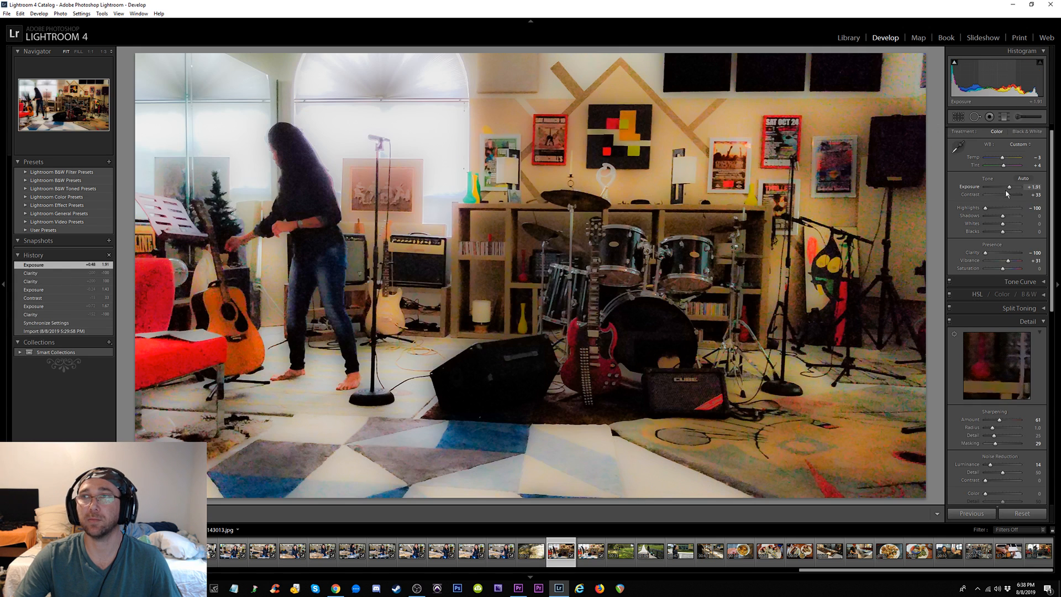
left_click_drag(1012, 189, 1014, 190)
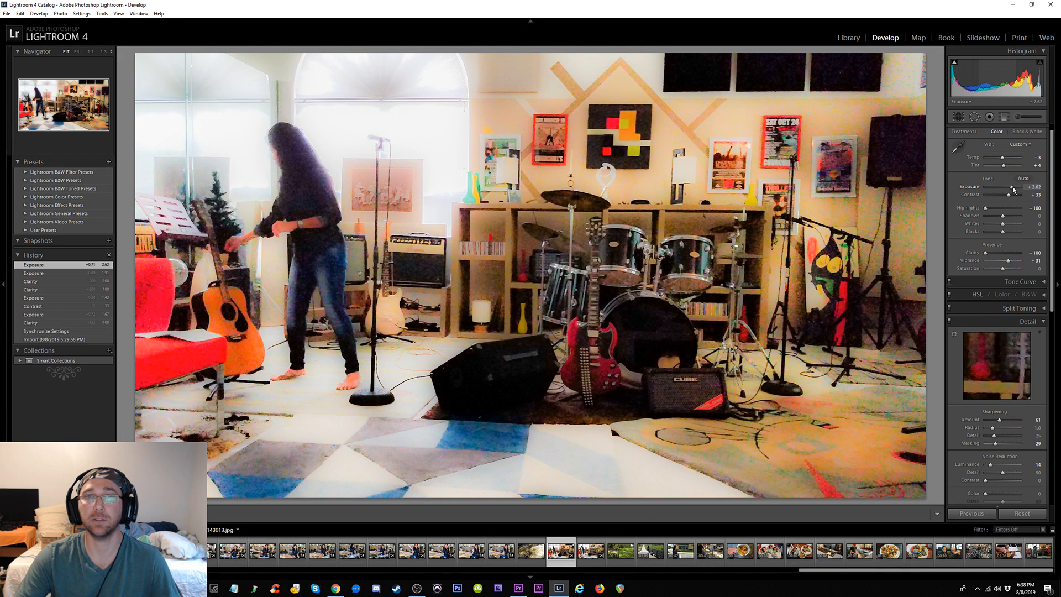
left_click(588, 546)
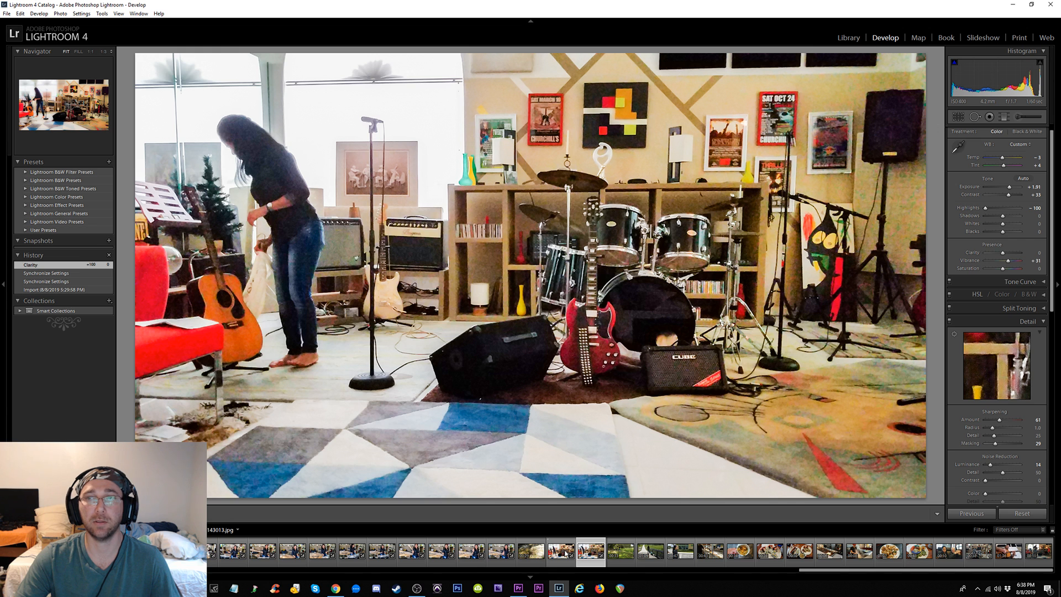
left_click(560, 552)
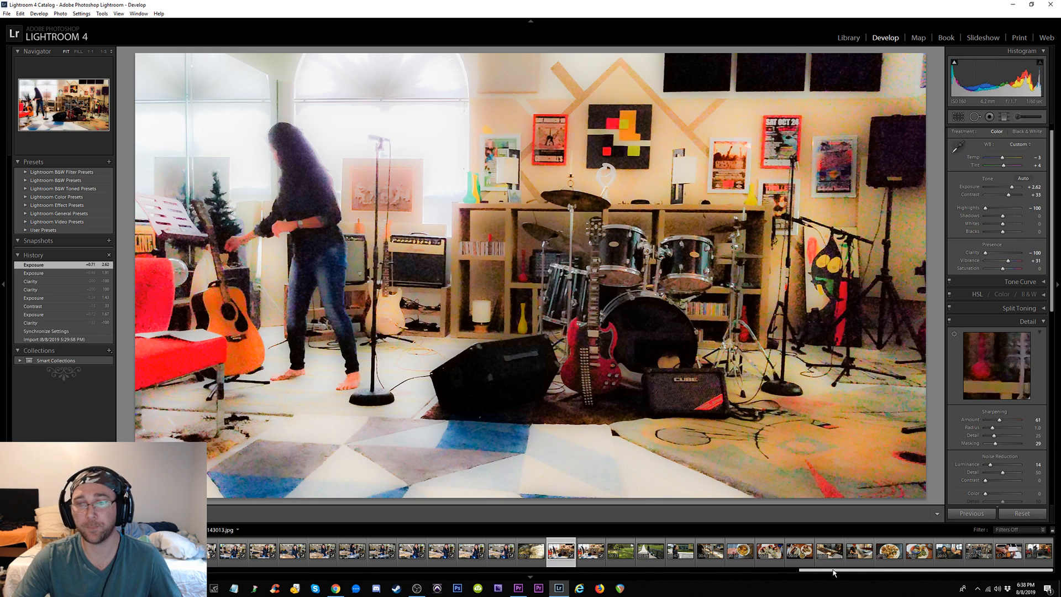
In the Library module, select the range of photos from the first shot beside the car through the drum kit shots
left_click_drag(833, 570, 61, 571)
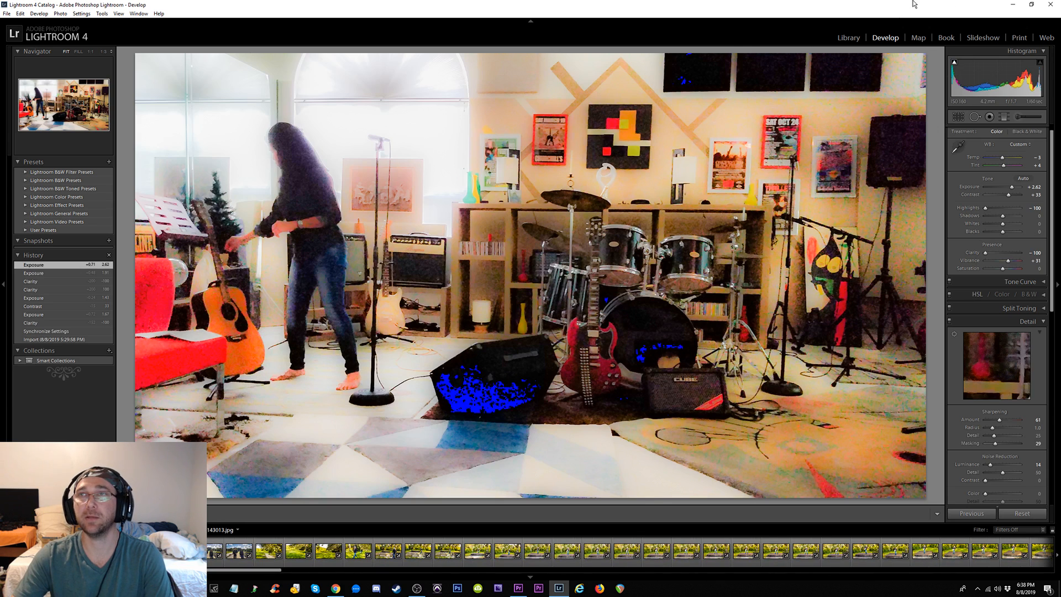
left_click(846, 38)
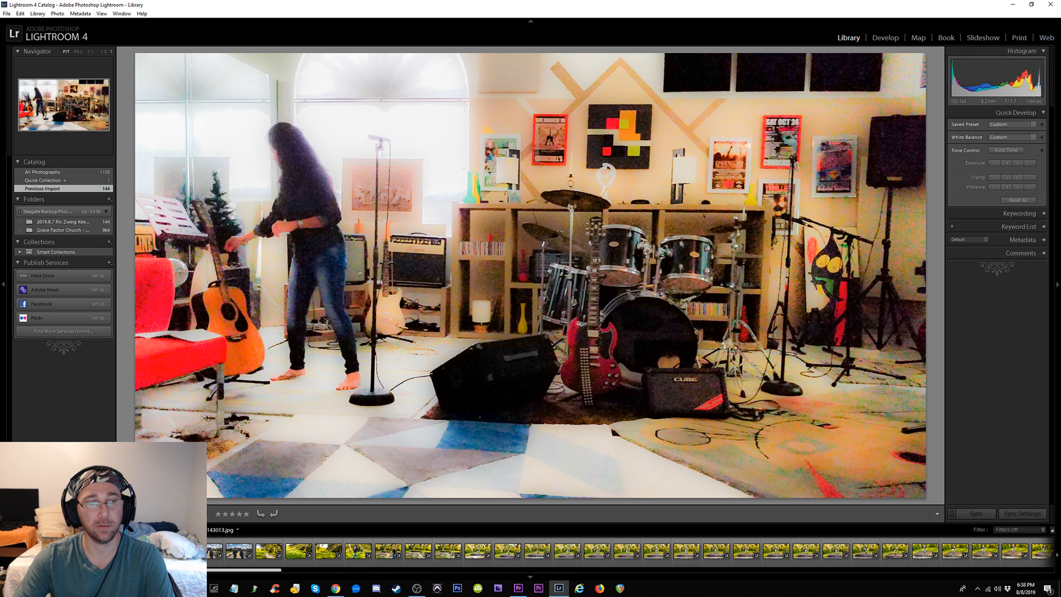
scroll(631, 551, "up", 4)
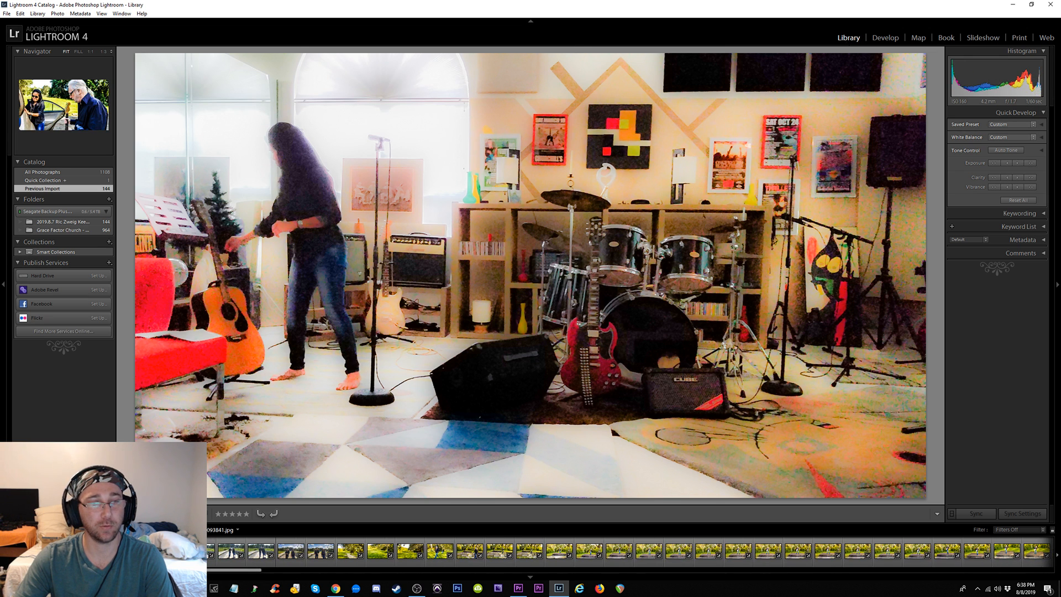
left_click(83, 551)
left_click_drag(109, 570, 749, 578)
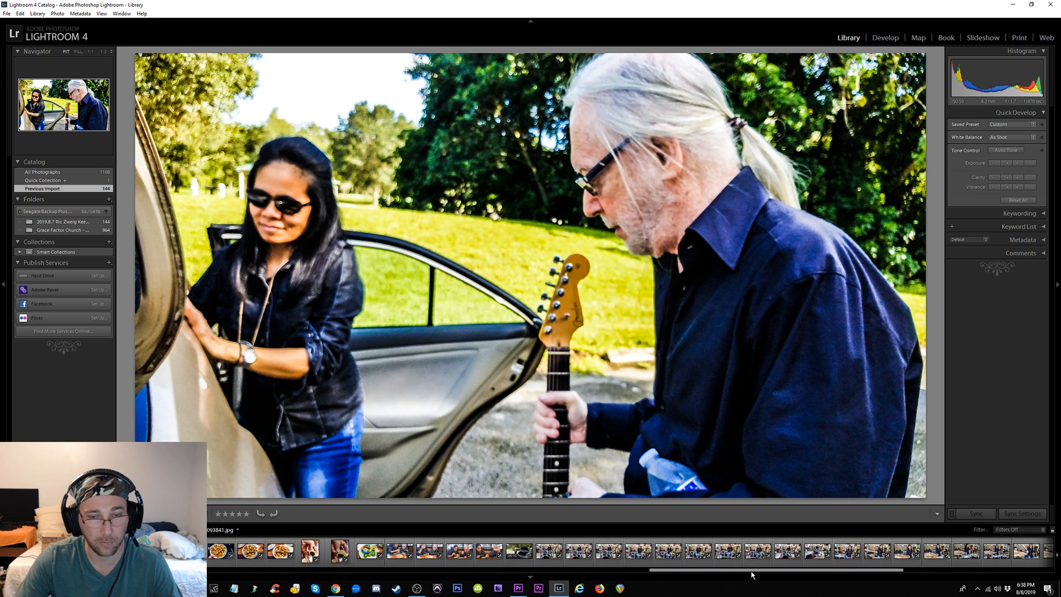
left_click(491, 554, "shift")
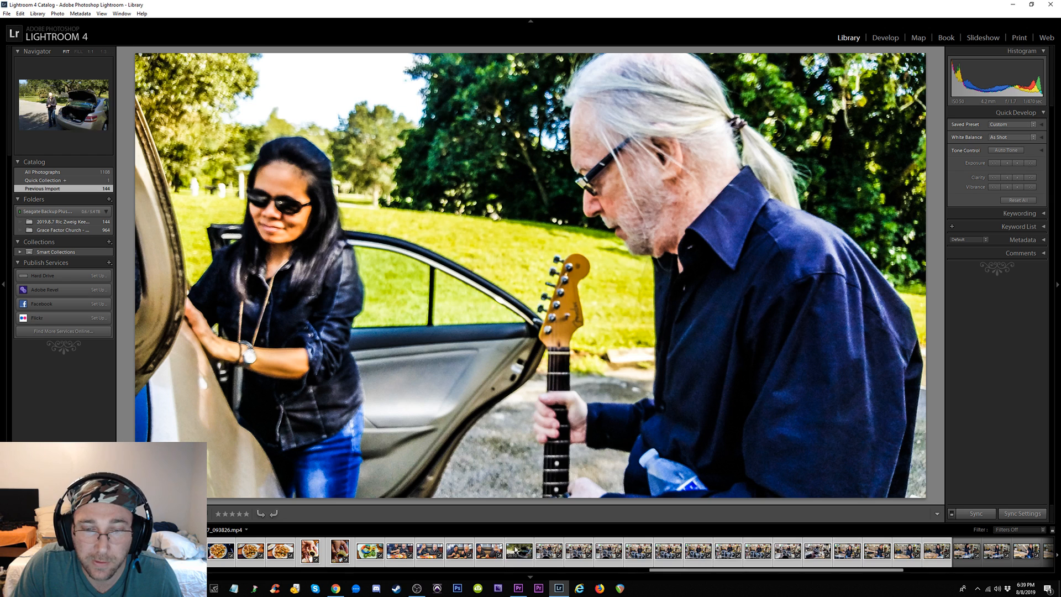
left_click_drag(713, 570, 800, 570)
left_click(643, 552, "shift")
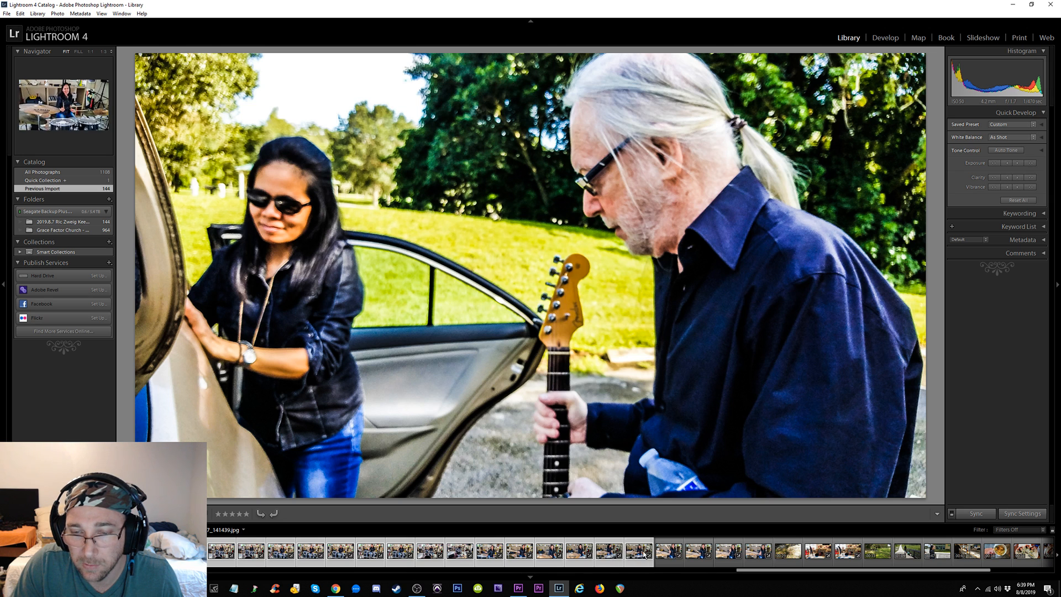
Extend the selection to the remaining drum kit, music room and outdoor photos so that the whole import is included
left_click(670, 552, "ctrl")
left_click(699, 552, "ctrl")
left_click(729, 552, "ctrl")
left_click(759, 553, "ctrl")
left_click(790, 553, "ctrl")
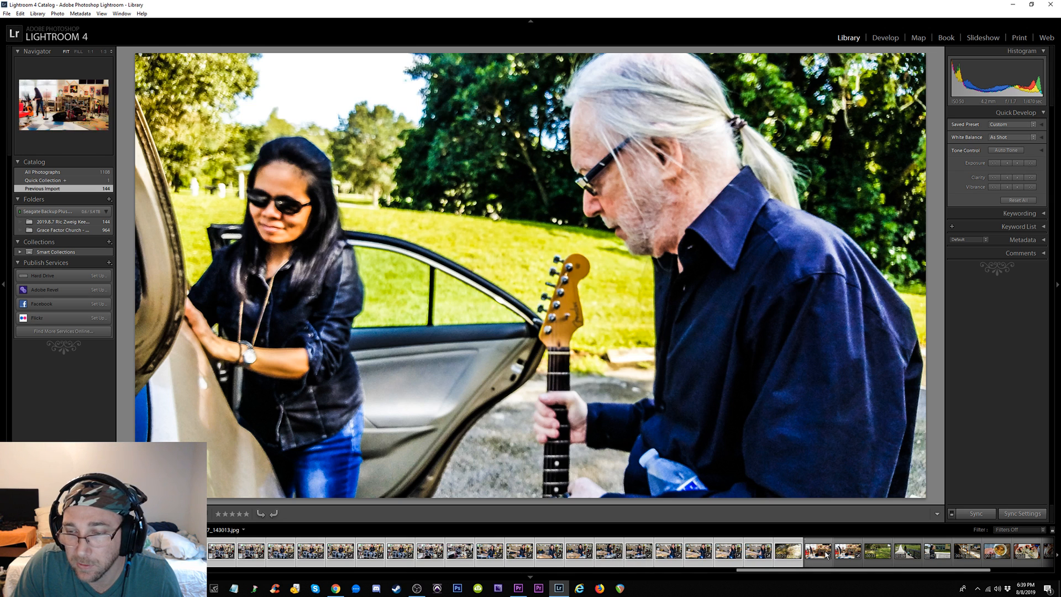
left_click(827, 554, "ctrl")
left_click(853, 553, "ctrl")
left_click(880, 553, "ctrl")
left_click(822, 553, "ctrl")
left_click(913, 553, "ctrl")
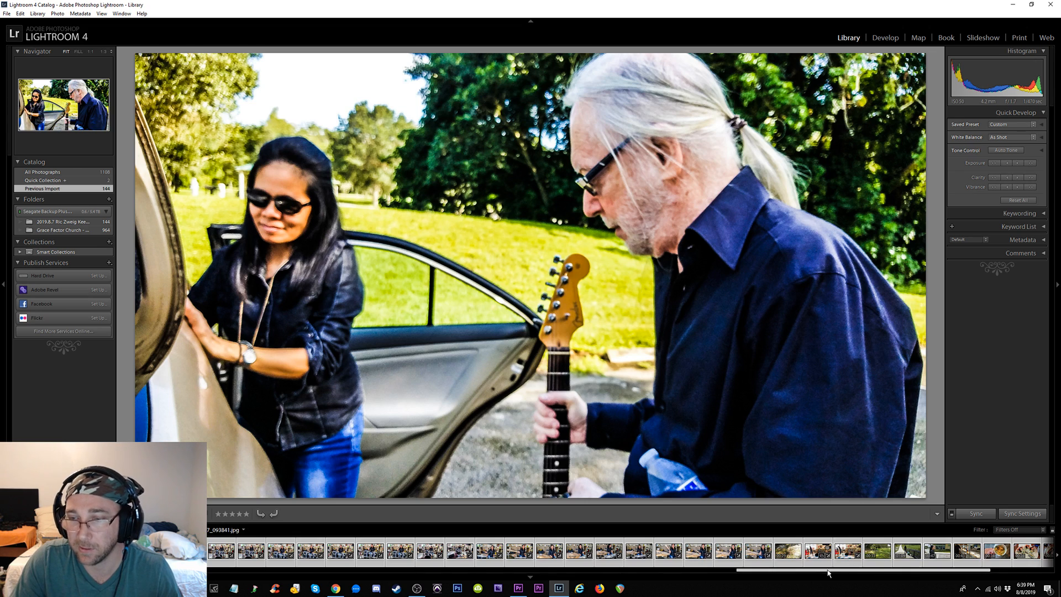
left_click_drag(827, 571, 98, 571)
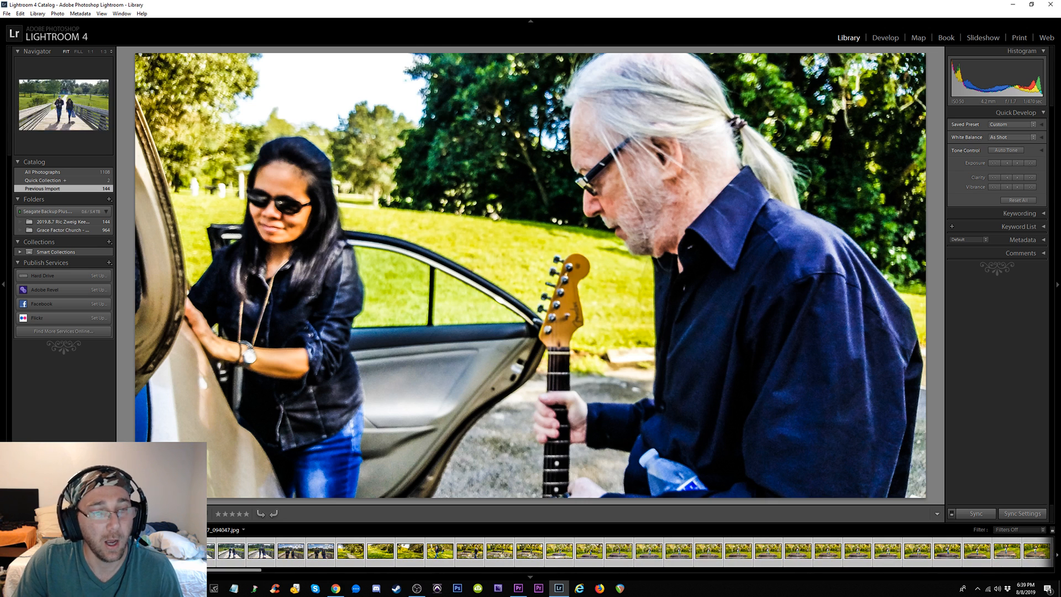
Dismiss the Photoshop editing dialog and open the export settings for the selected photos
key("ctrl+e")
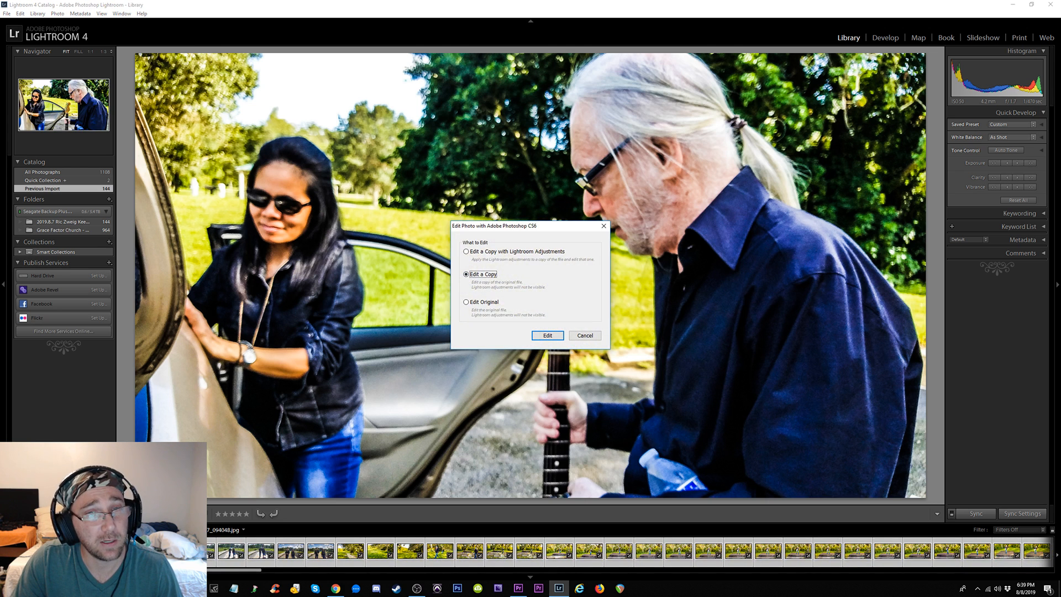
left_click(585, 335)
left_click(7, 13)
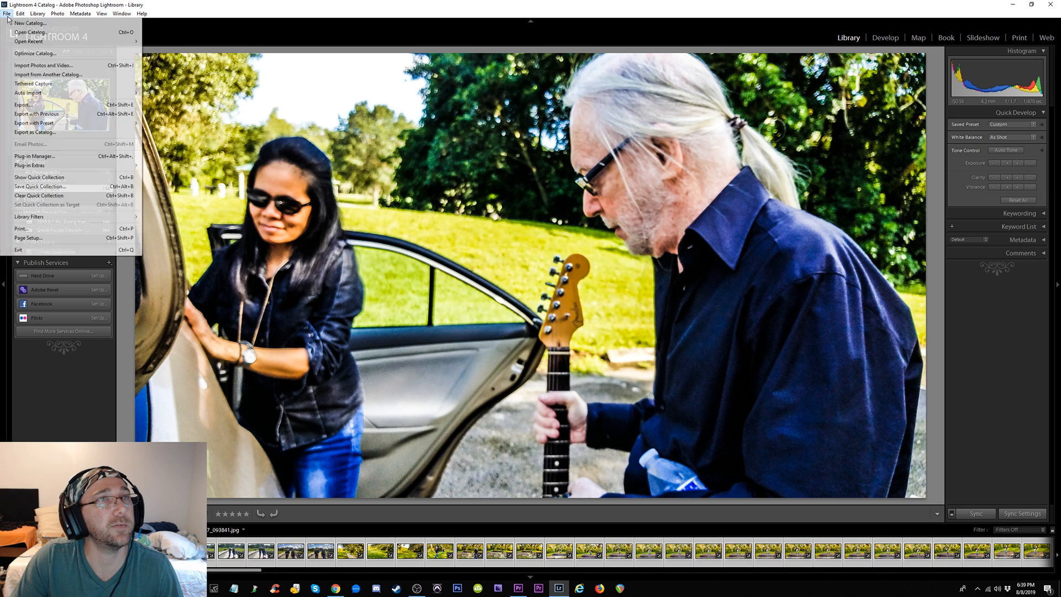
left_click(25, 106)
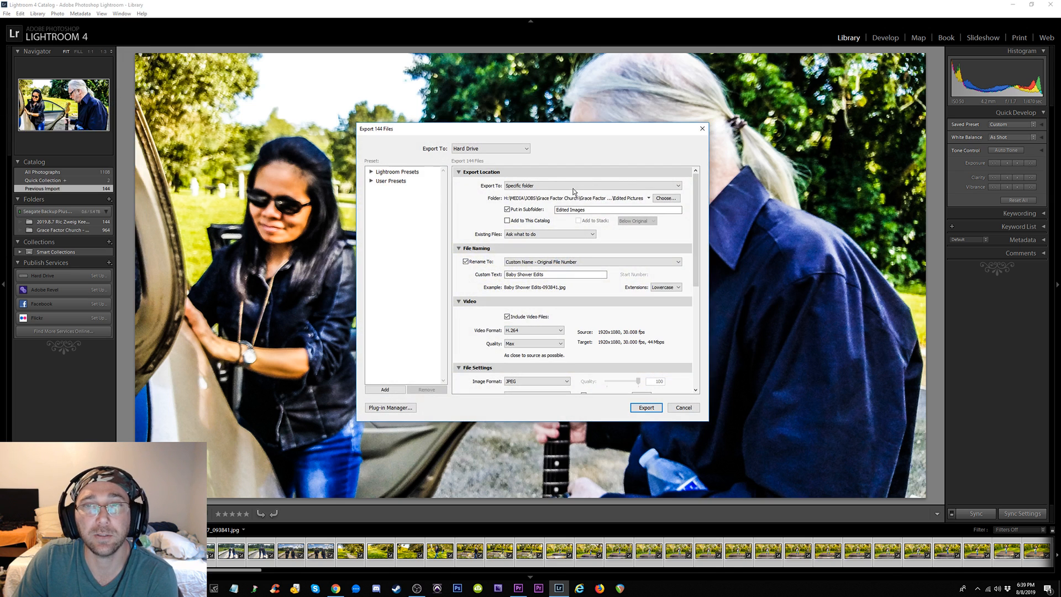
Set the export destination to the Keep Running Muisc Video folder inside the client's folder under JOBS
left_click(667, 198)
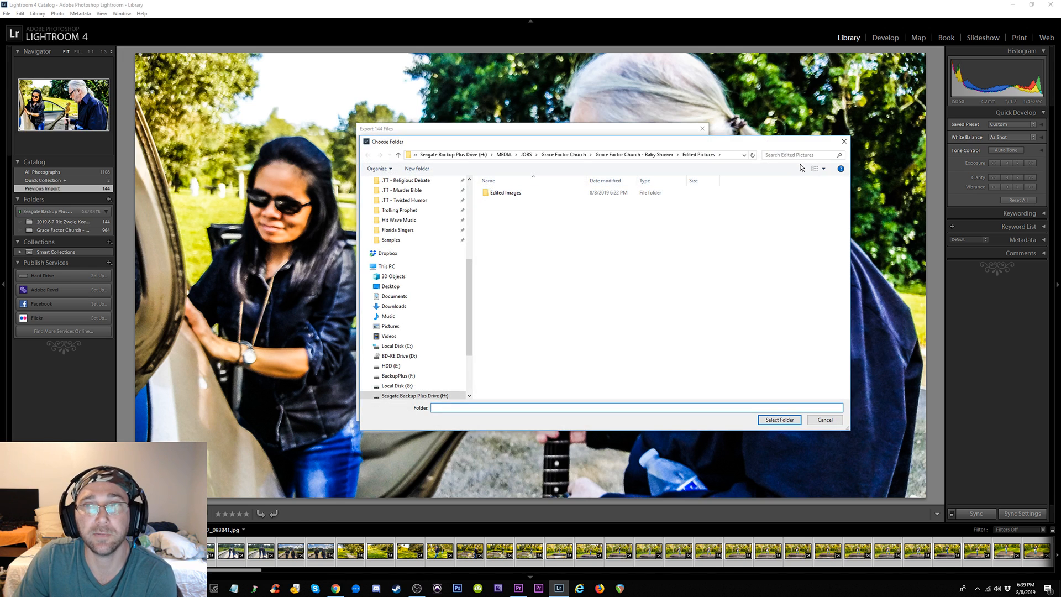
left_click(398, 155)
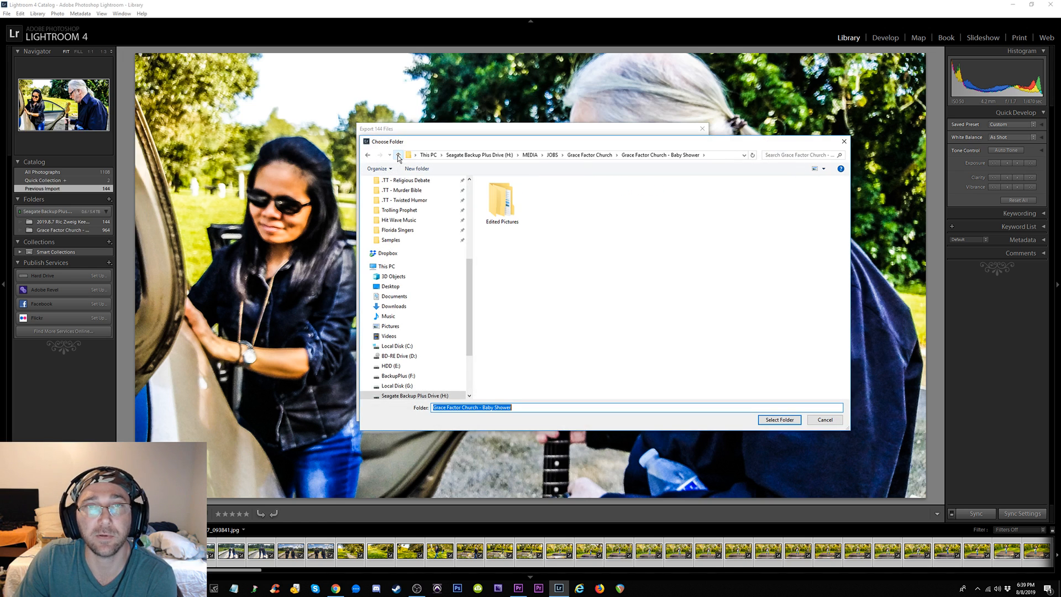
left_click(398, 156)
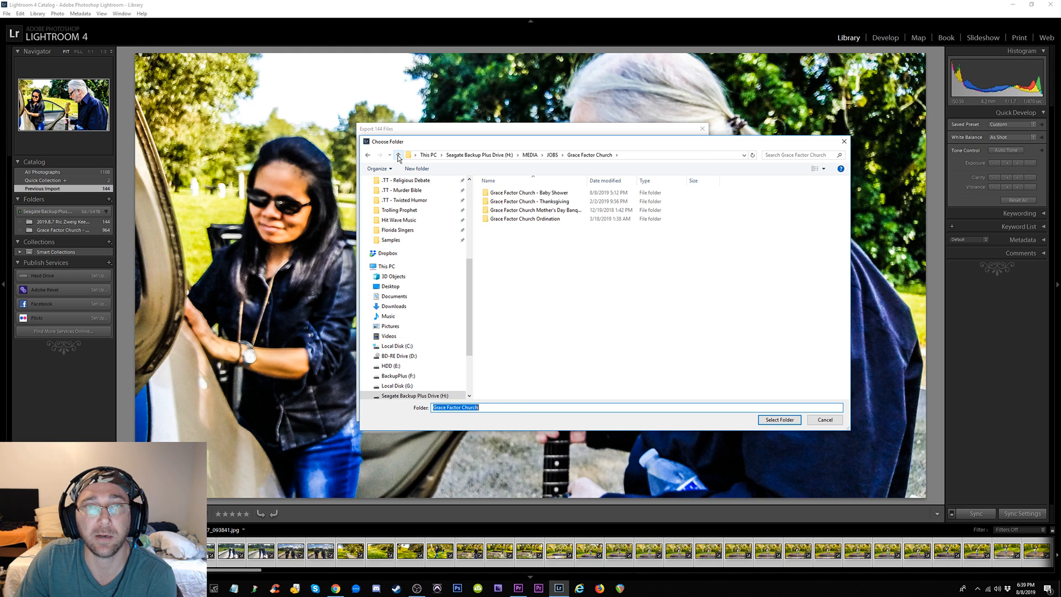
left_click(398, 155)
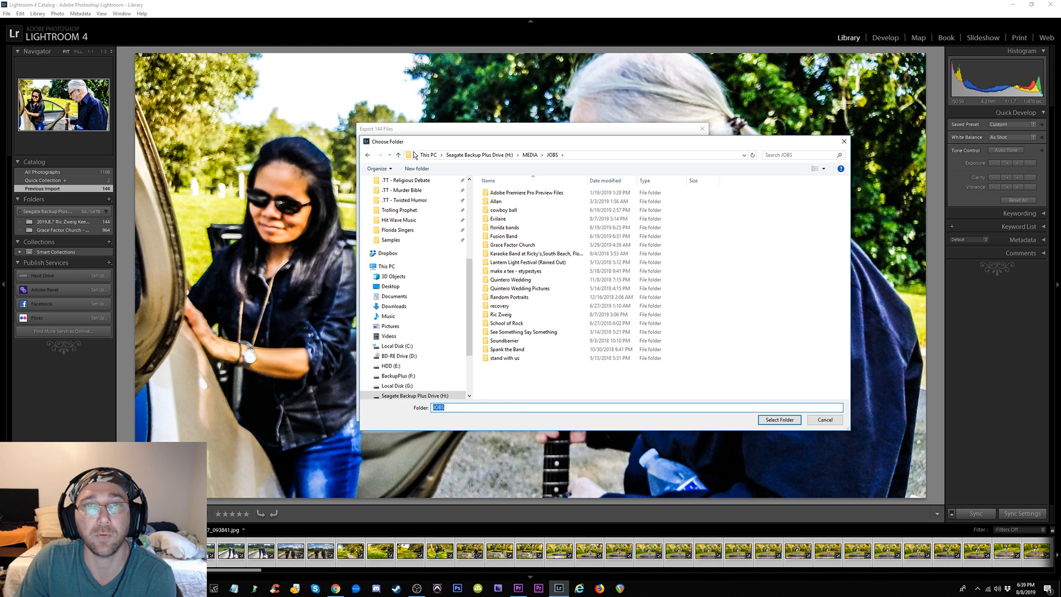
left_click(502, 316)
double_click(502, 316)
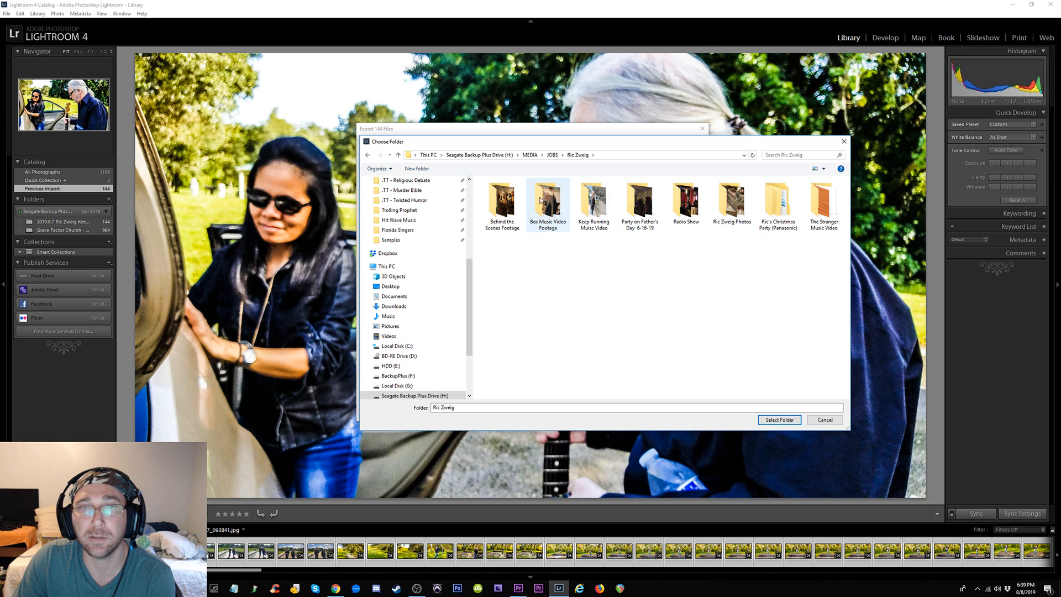
left_click(586, 203)
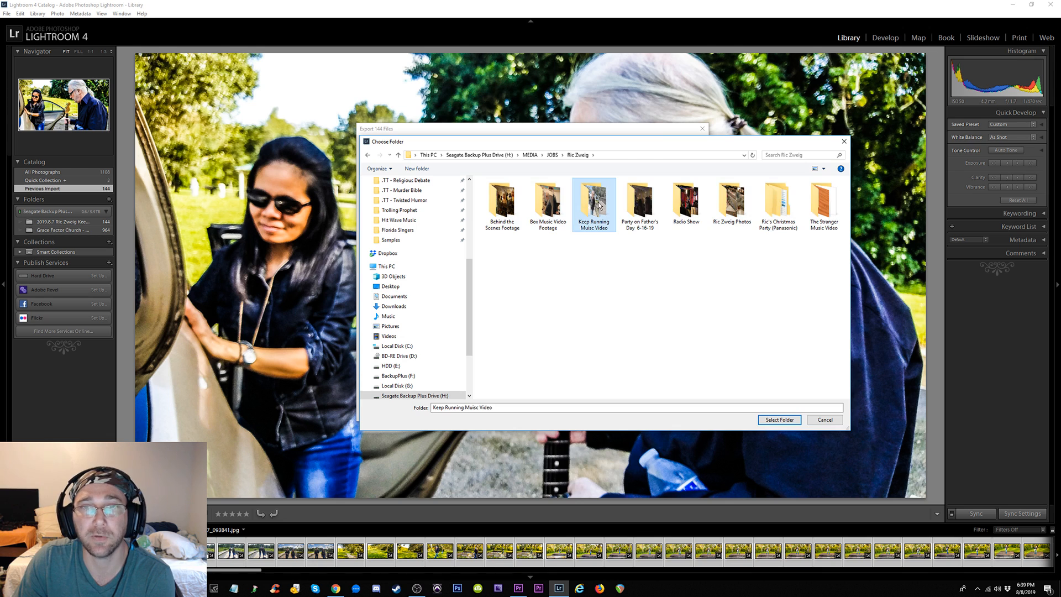
double_click(599, 205)
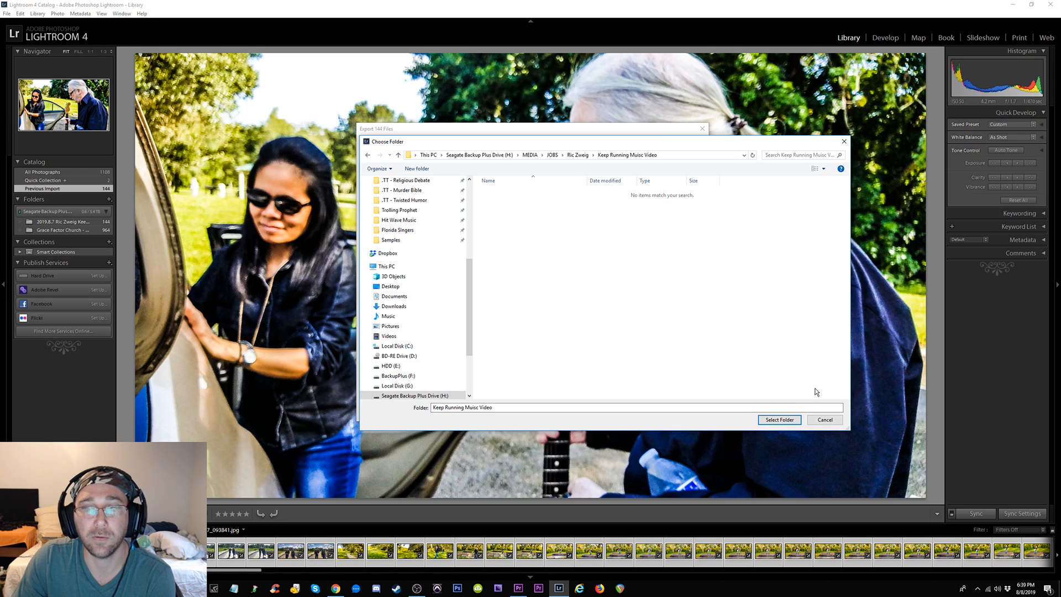
left_click(779, 420)
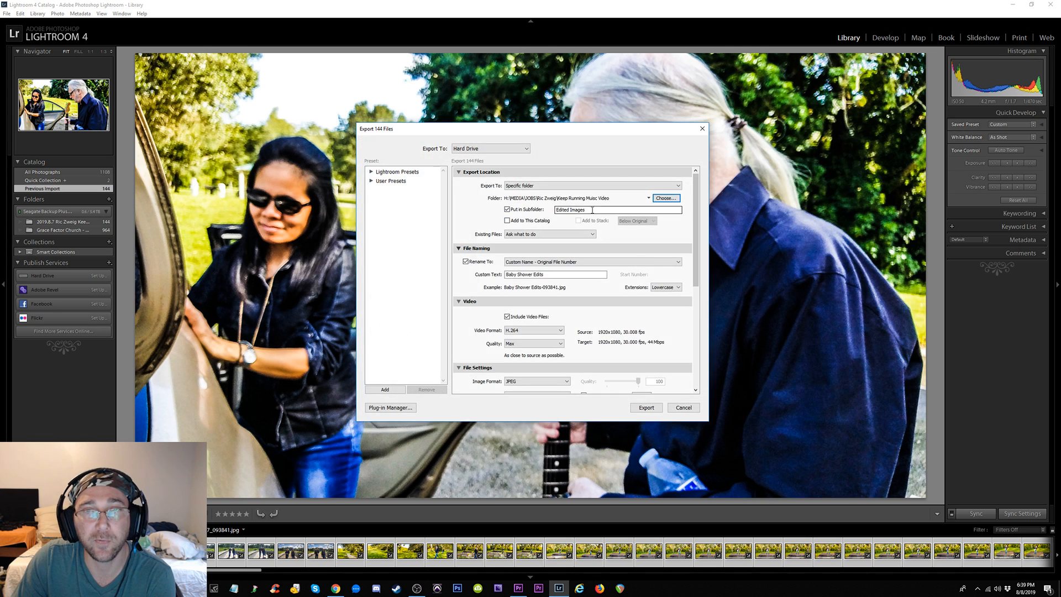
Exclude video files from the export
left_click_drag(597, 210, 556, 207)
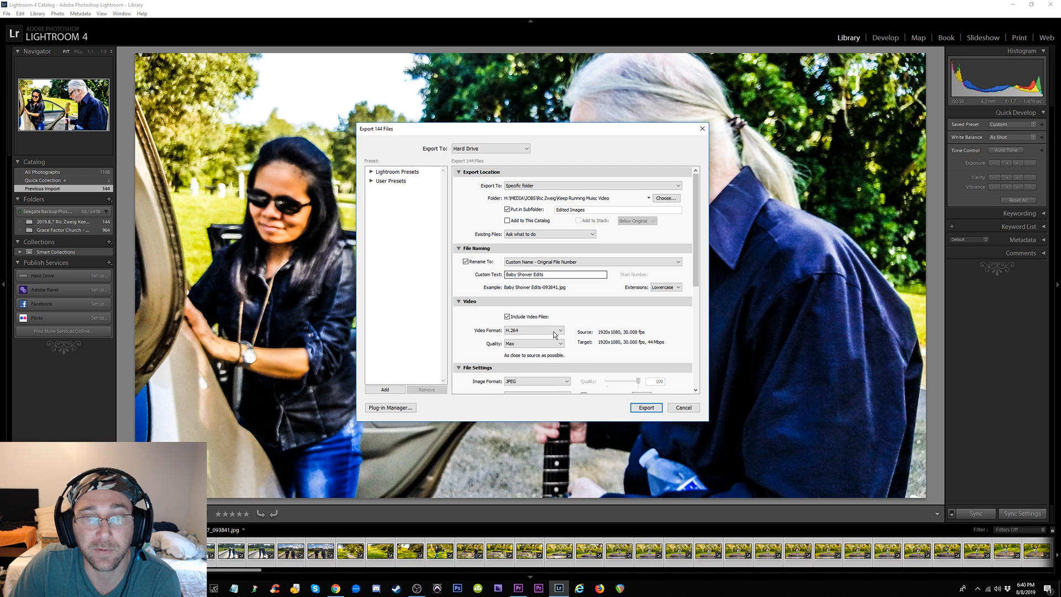
left_click(507, 316)
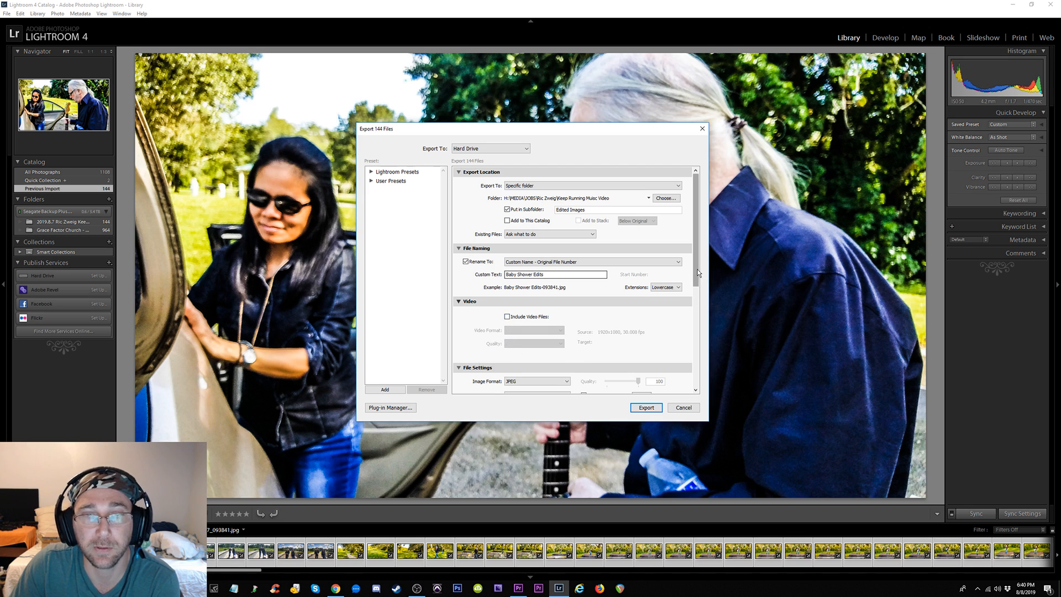
left_click_drag(698, 273, 695, 347)
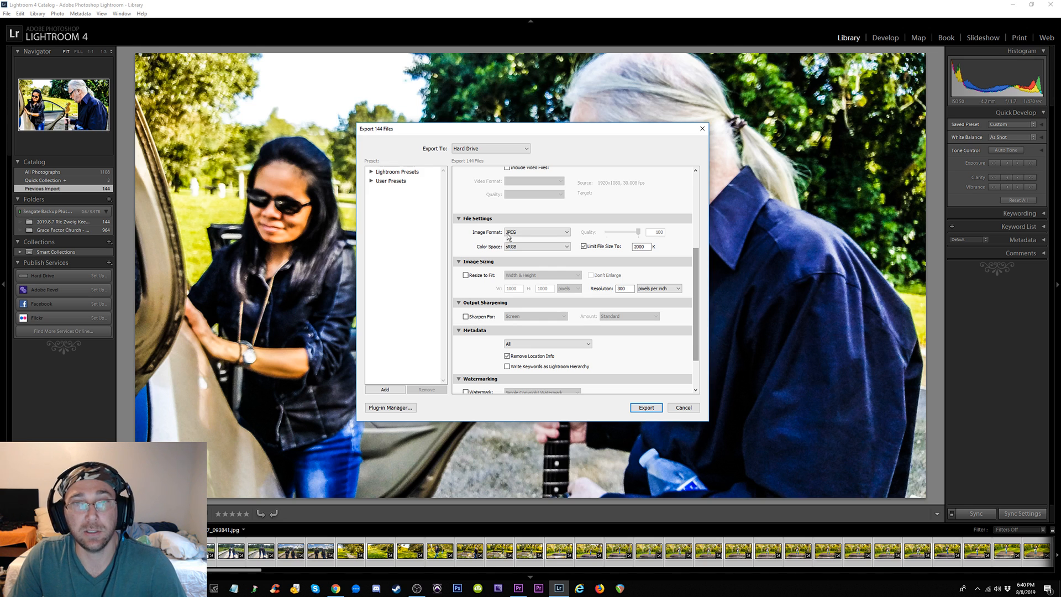
Review the file size limit of 2000 K in the JPEG export settings
double_click(648, 246)
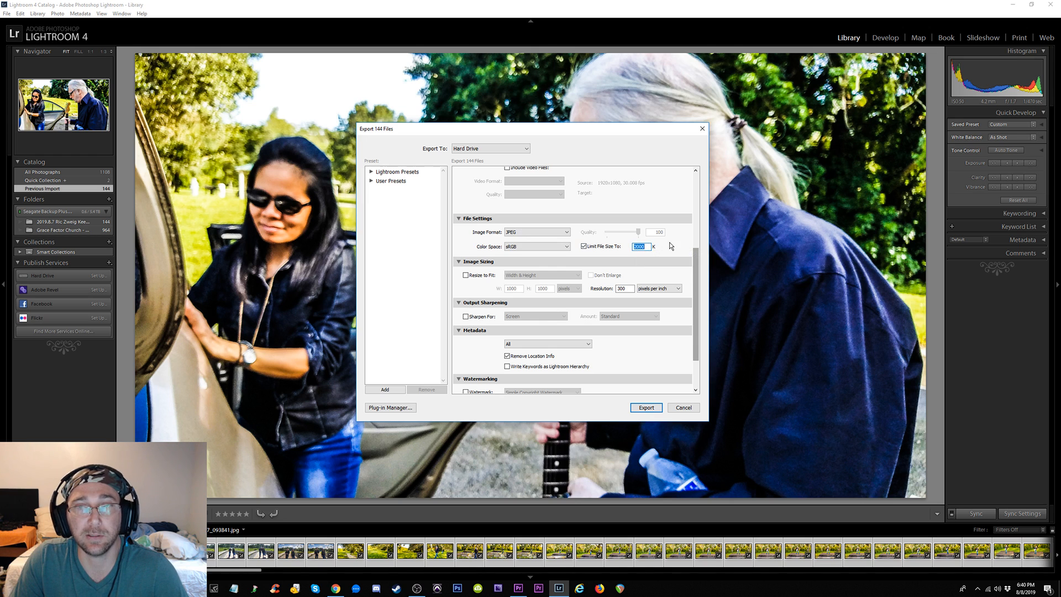
left_click(645, 247)
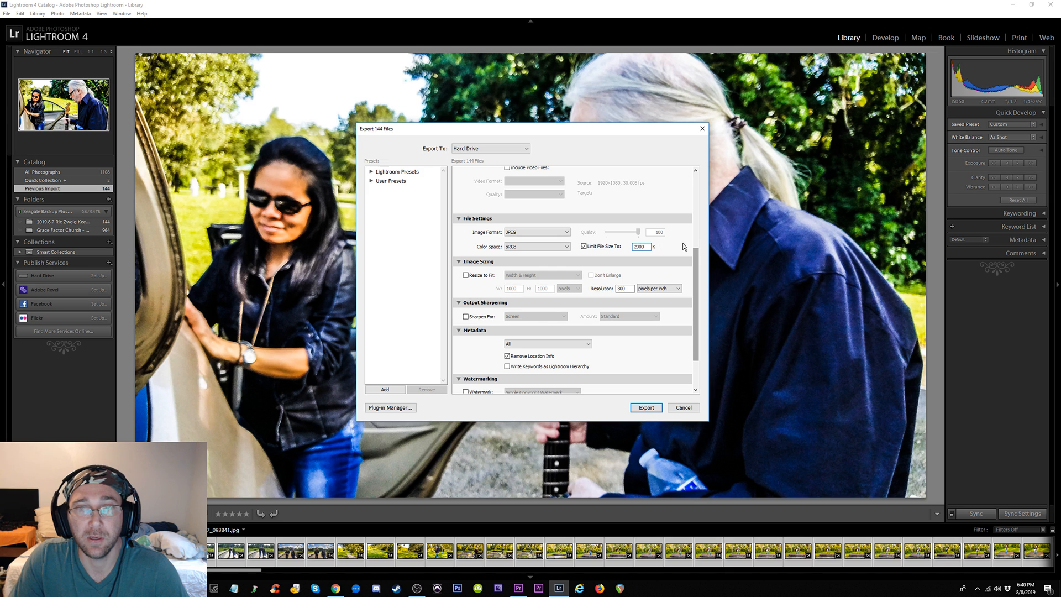
mouse_move(700, 263)
left_mouse_down()
mouse_move(697, 302)
mouse_move(698, 247)
left_mouse_up()
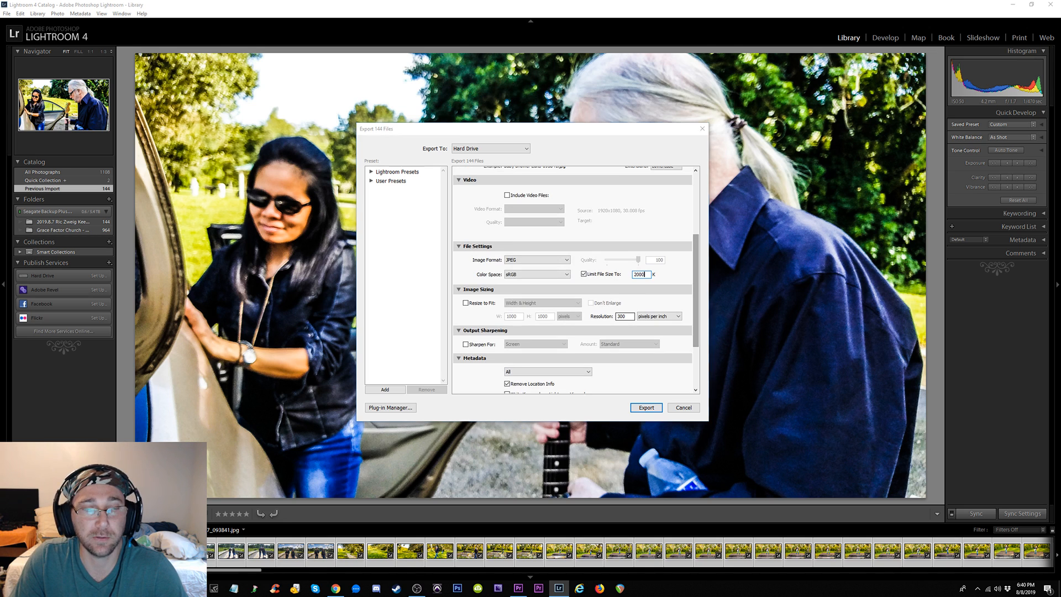
Switch to the shoot's source folder in File Explorer and check the file size of 20190807_093841.jpg in its properties
left_click(193, 588)
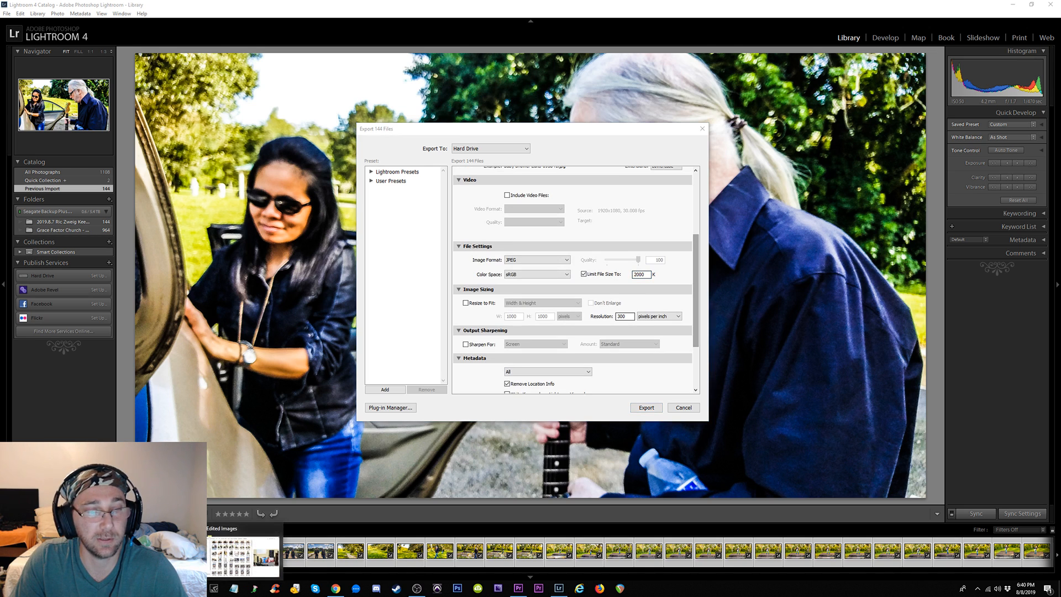
left_click(243, 556)
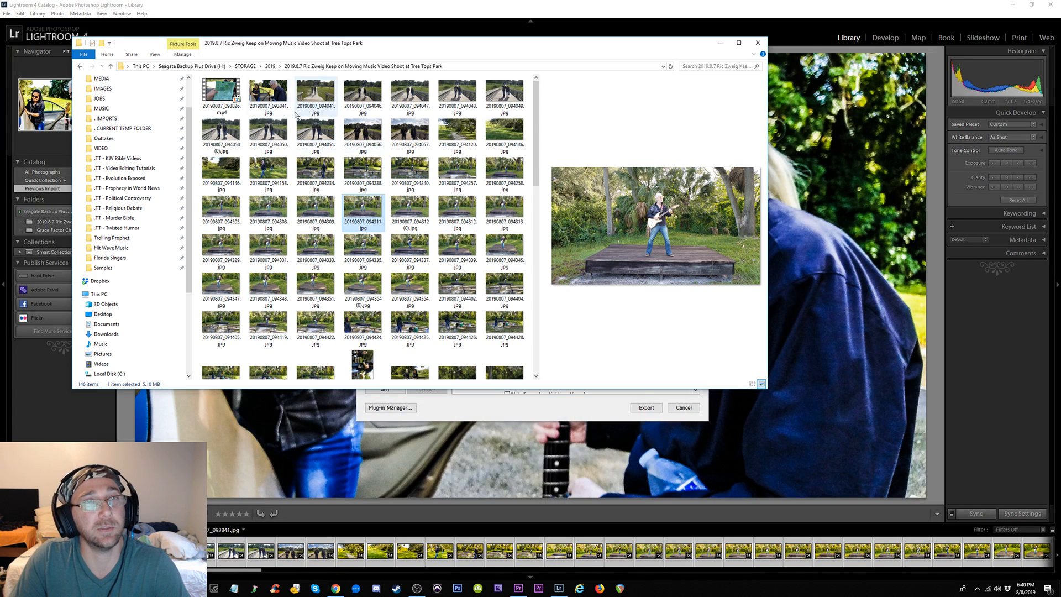
right_click(271, 86)
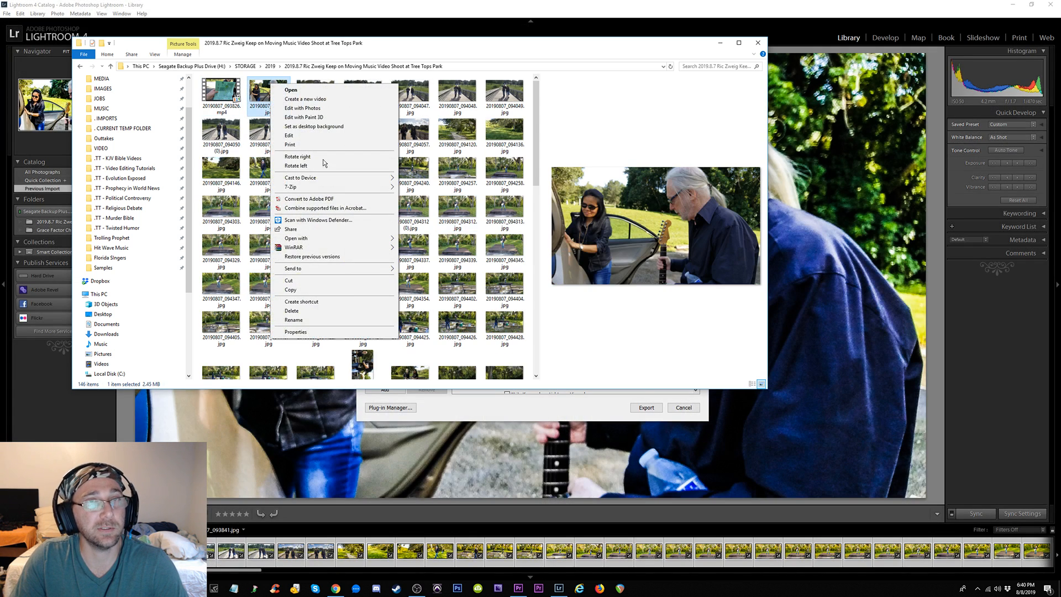
left_click(307, 332)
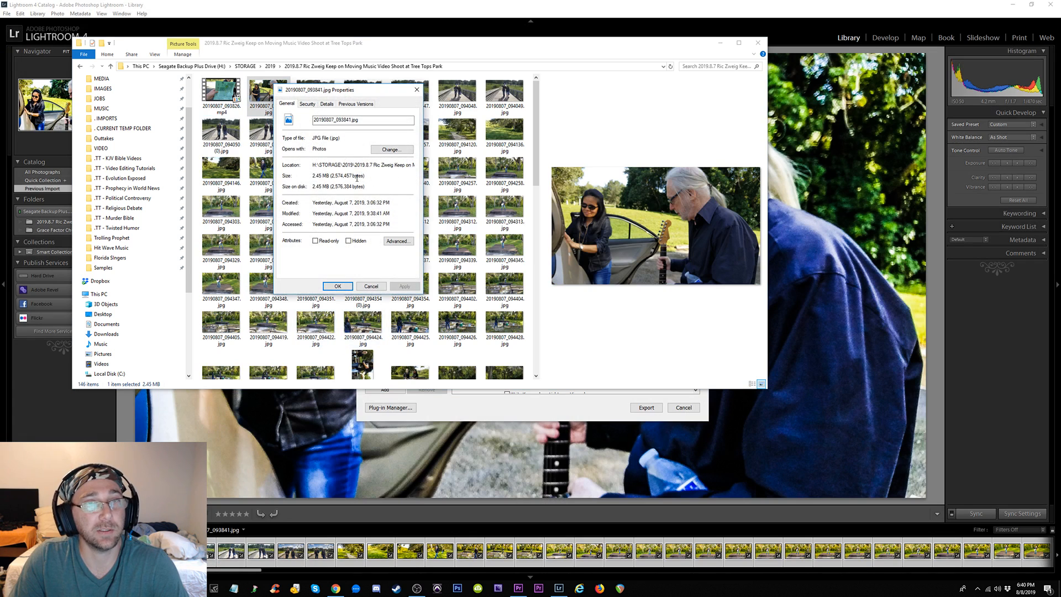
left_click(416, 89)
Check the file sizes of 20190807_094311.jpg and 20190807_094257.jpg in their properties and close the folder window
right_click(363, 214)
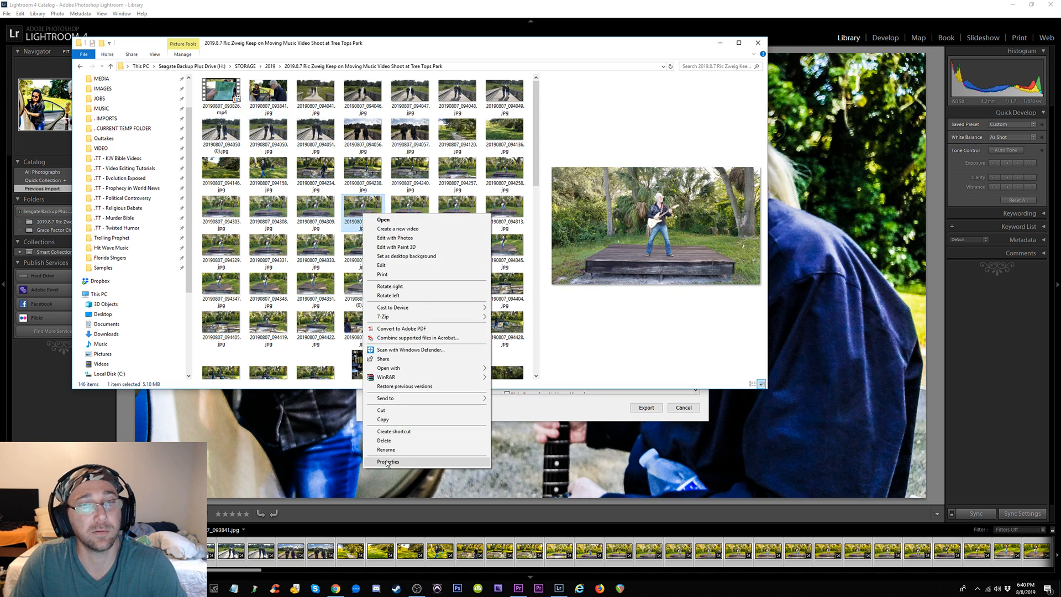
left_click(409, 461)
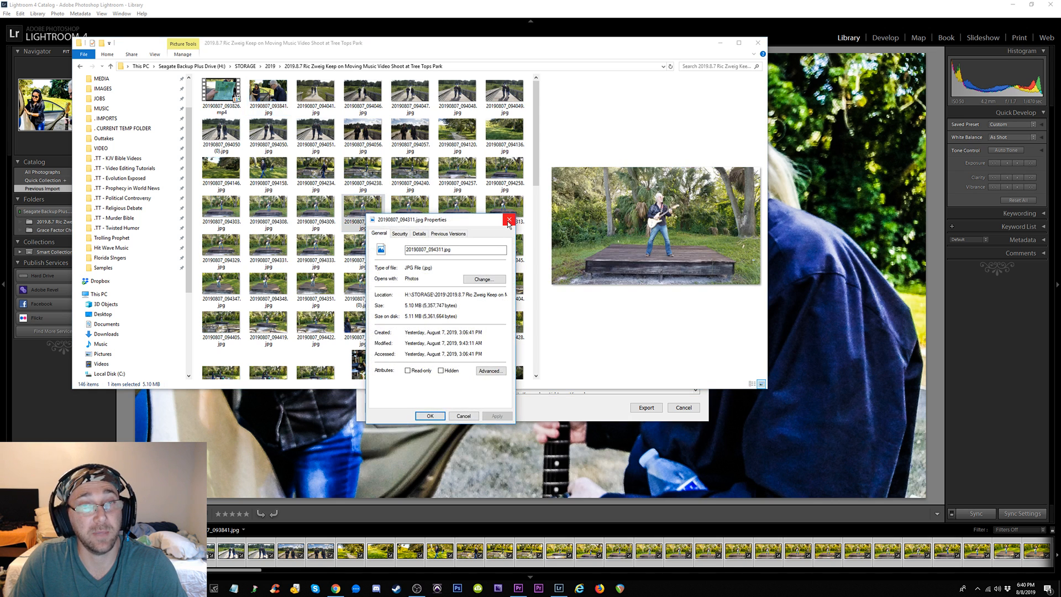
left_click(509, 221)
right_click(452, 174)
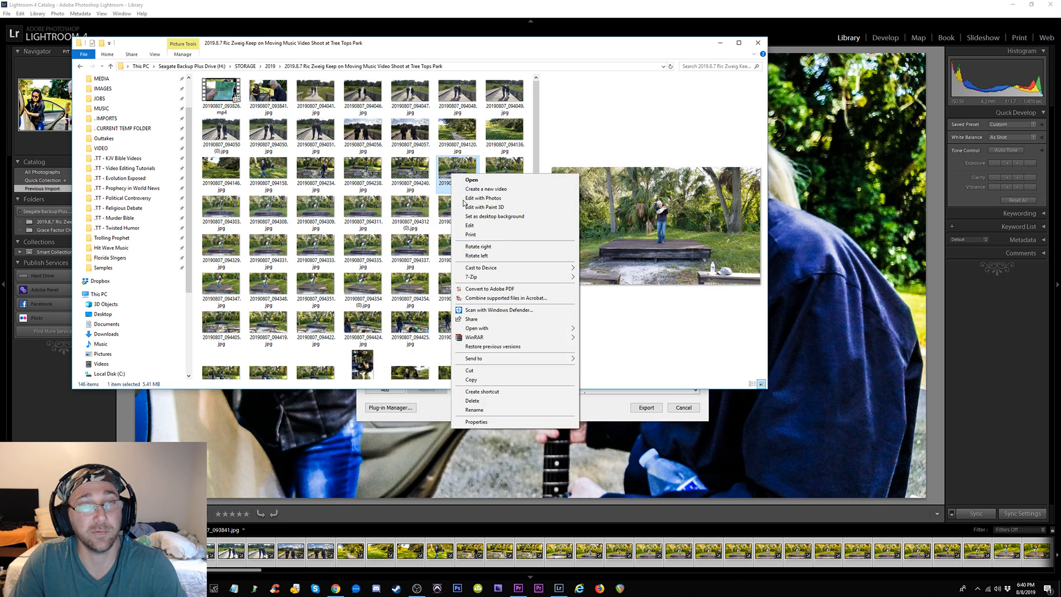
left_click(476, 423)
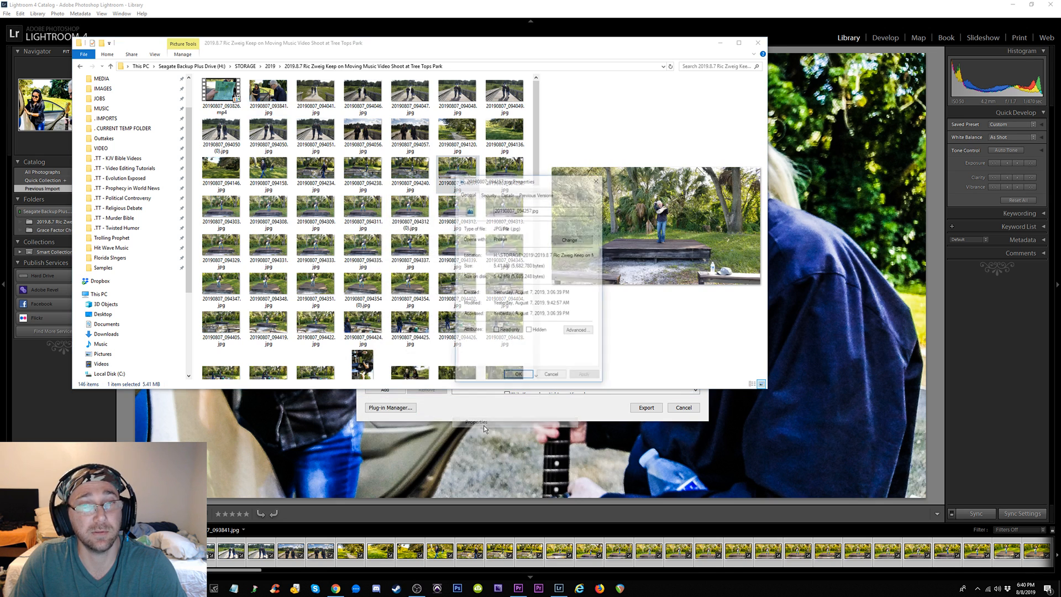
left_click(598, 179)
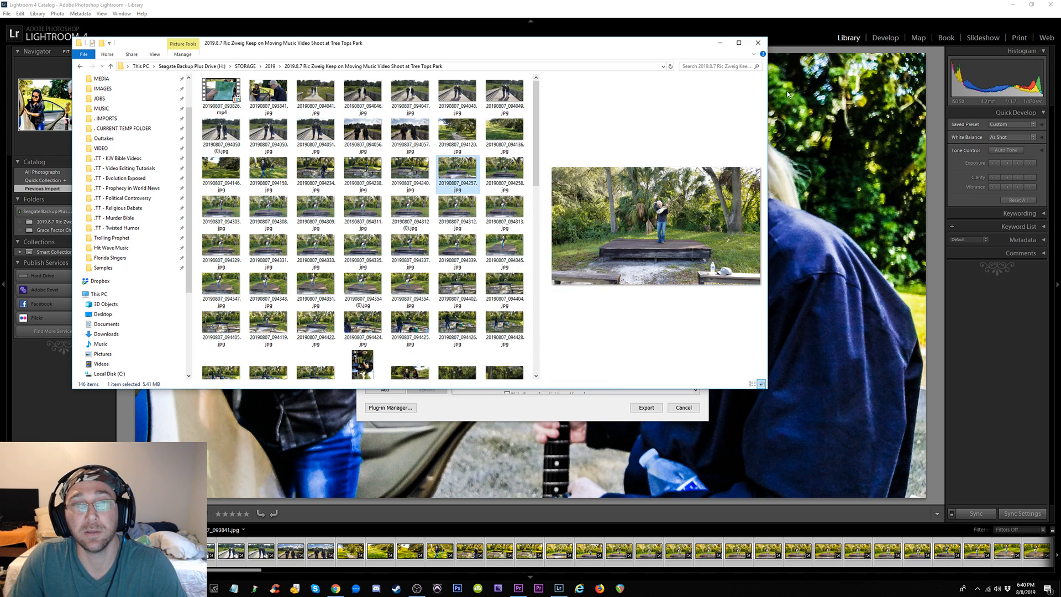
left_click(758, 43)
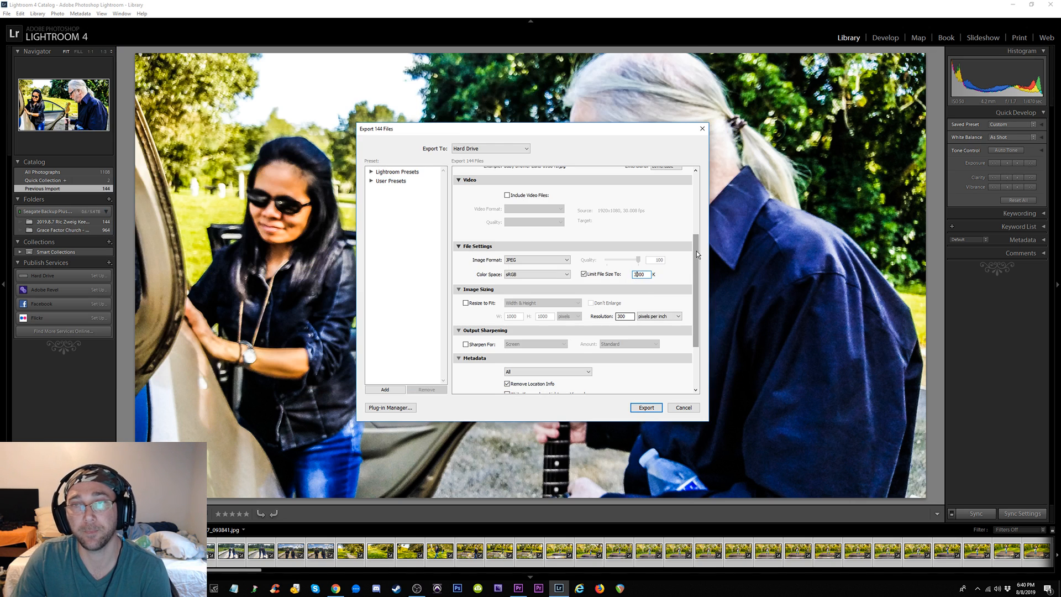
Review the export location settings and start exporting the selected photos as JPEGs into the Edited Images subfolder
left_click_drag(696, 254, 703, 179)
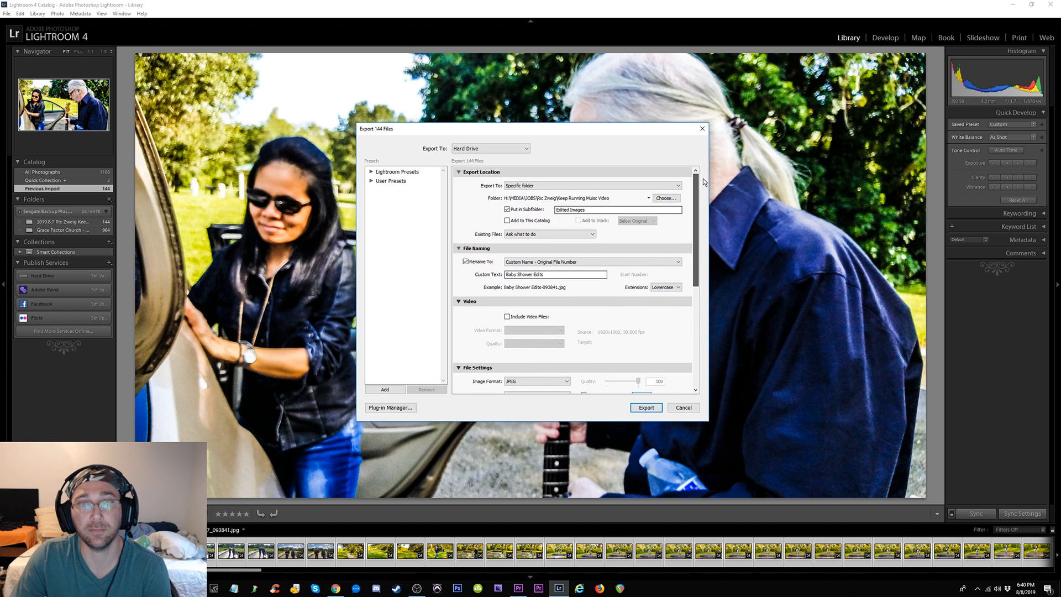
left_click(642, 407)
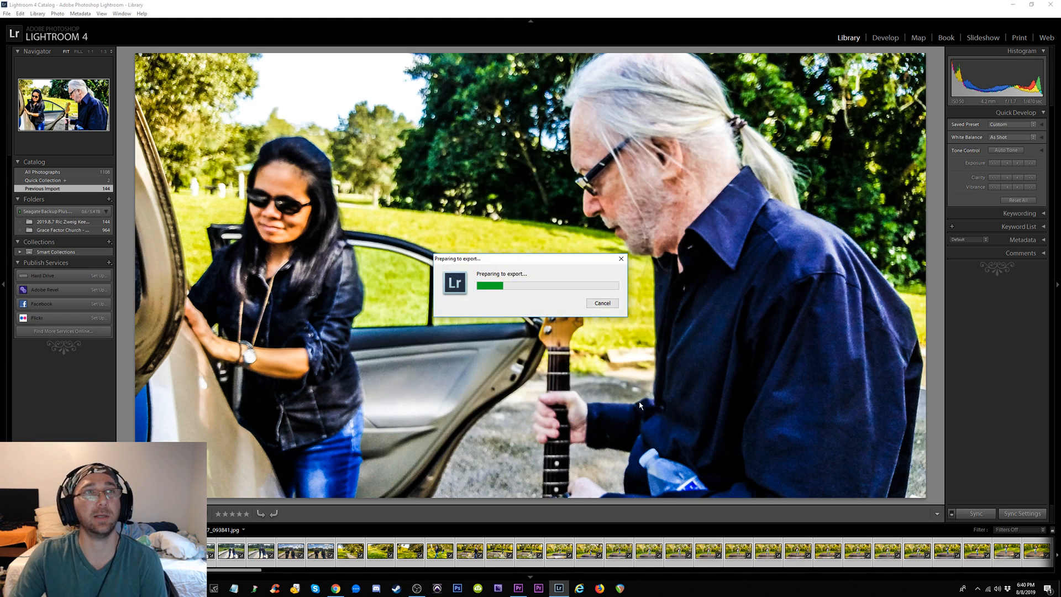
Shrink the Lightroom window from full screen and check the recording in OBS, then minimize OBS
left_click(1032, 6)
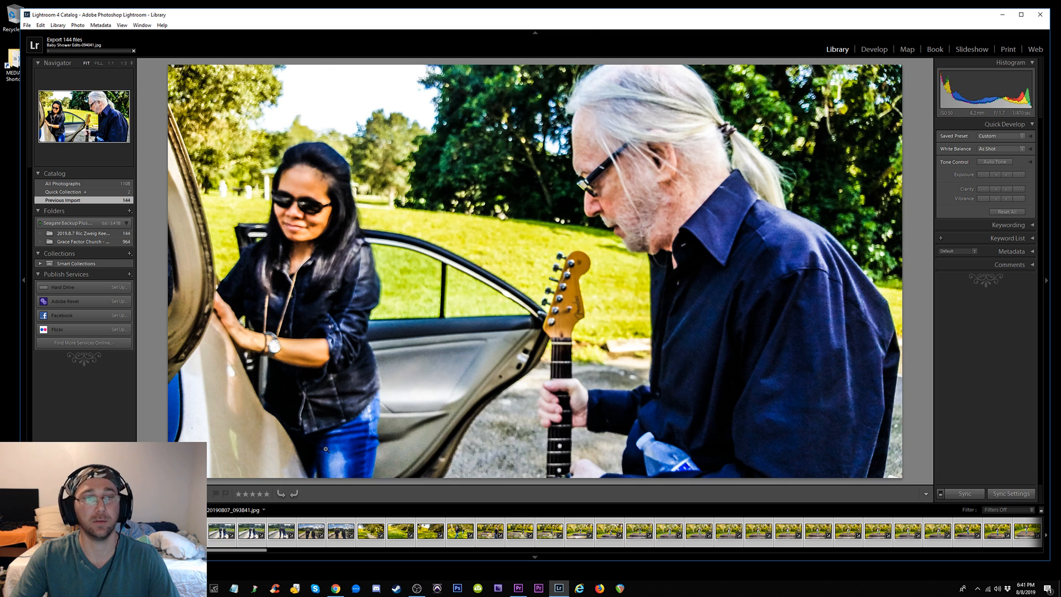
left_click(416, 589)
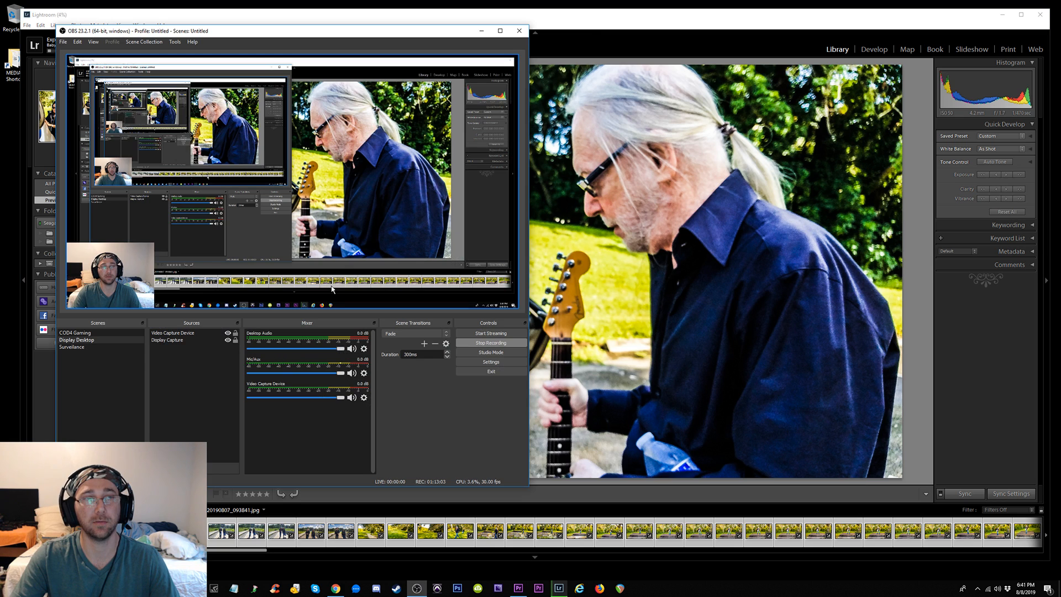
left_click(482, 30)
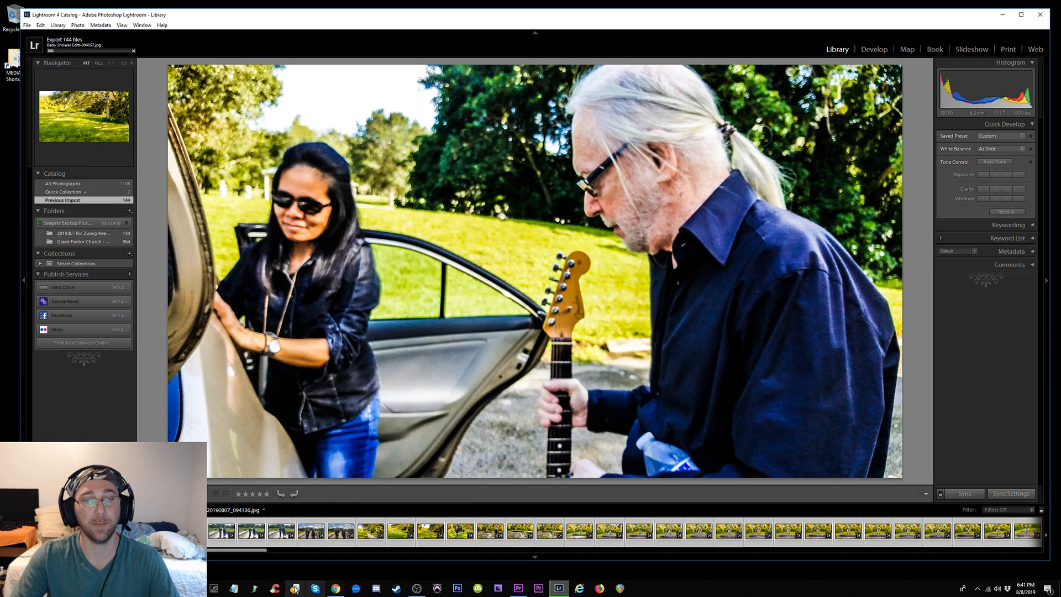
Switch to the Grace Factor Church baby shower Edited Images folder, look over its photos and open Baby Shower Edits-1582.jpg
left_click(193, 588)
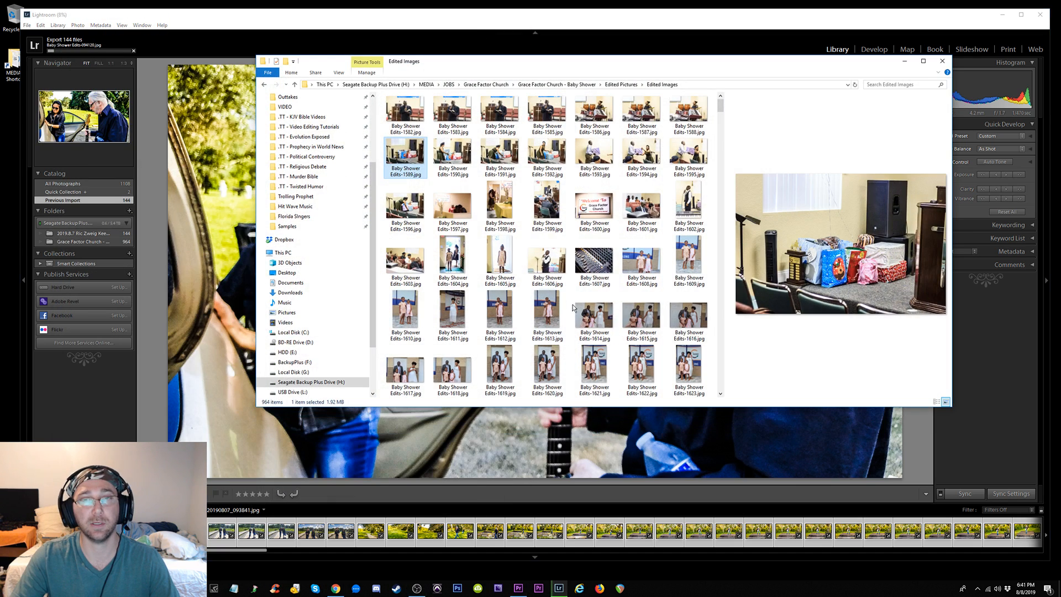
left_click(381, 193)
left_click_drag(721, 105, 712, 384)
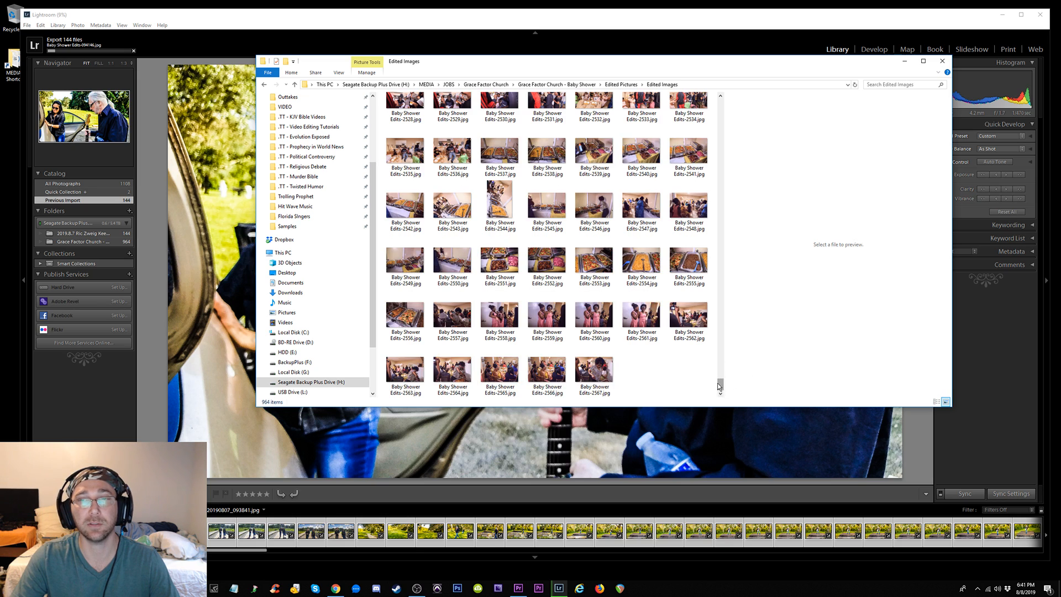
left_click_drag(720, 386, 713, 88)
left_click(407, 108)
right_click(411, 108)
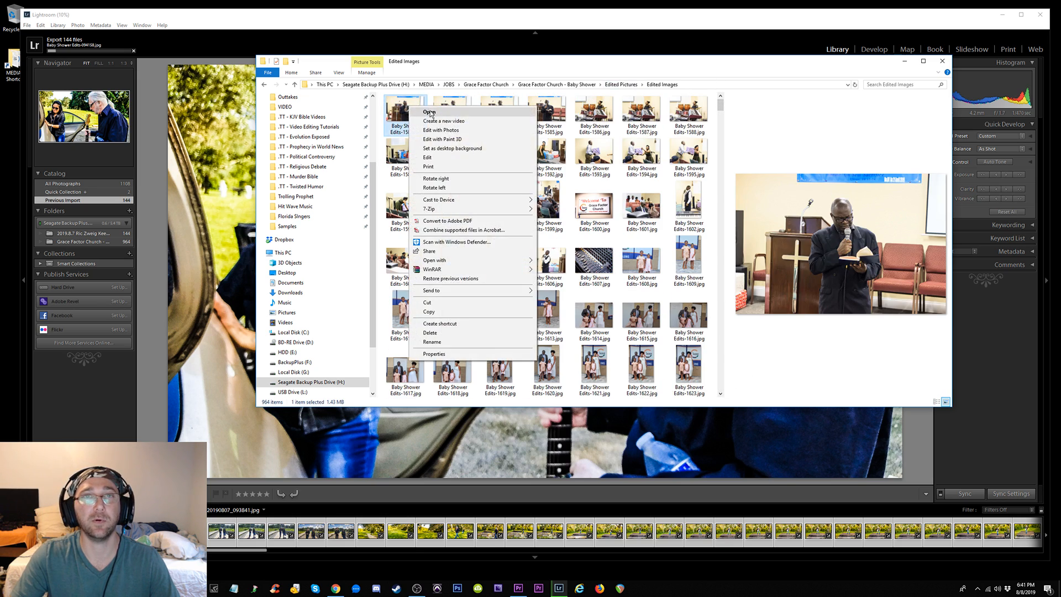
left_click(429, 112)
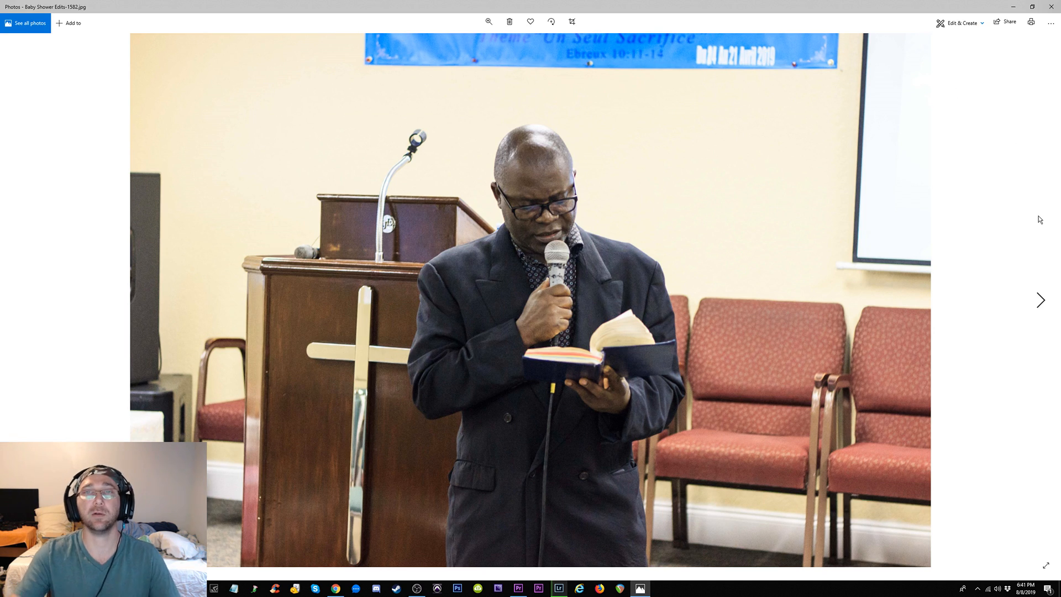
Browse forward through the edited baby shower photos, from the man reading at the pulpit to the church welcome sign
left_click(1039, 219)
left_click(1040, 220)
left_click(1039, 219)
left_click(1039, 219)
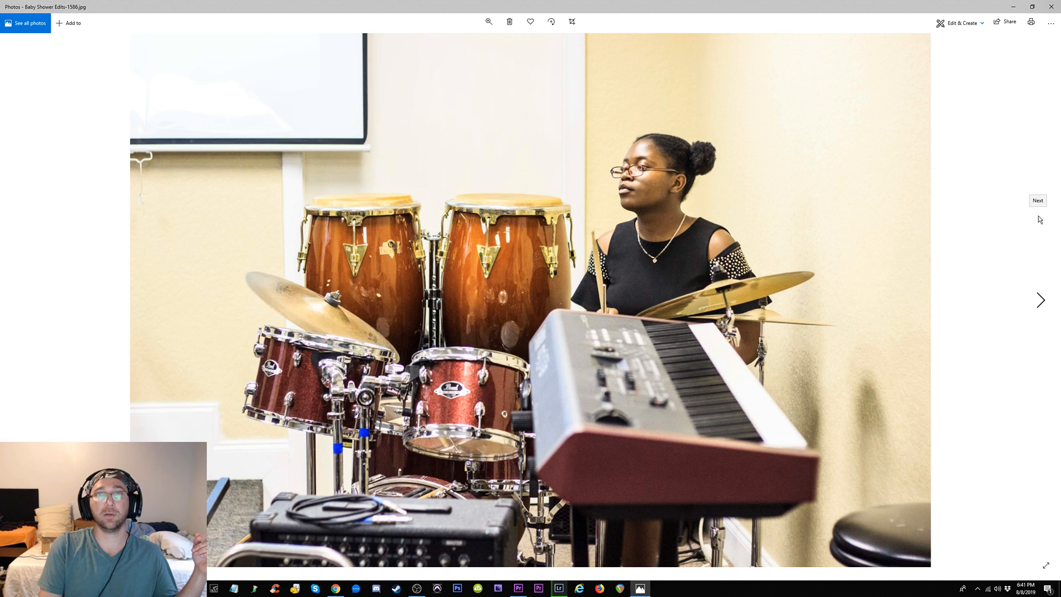
left_click(1039, 219)
left_click(1039, 220)
left_click(1039, 219)
left_click(1039, 219)
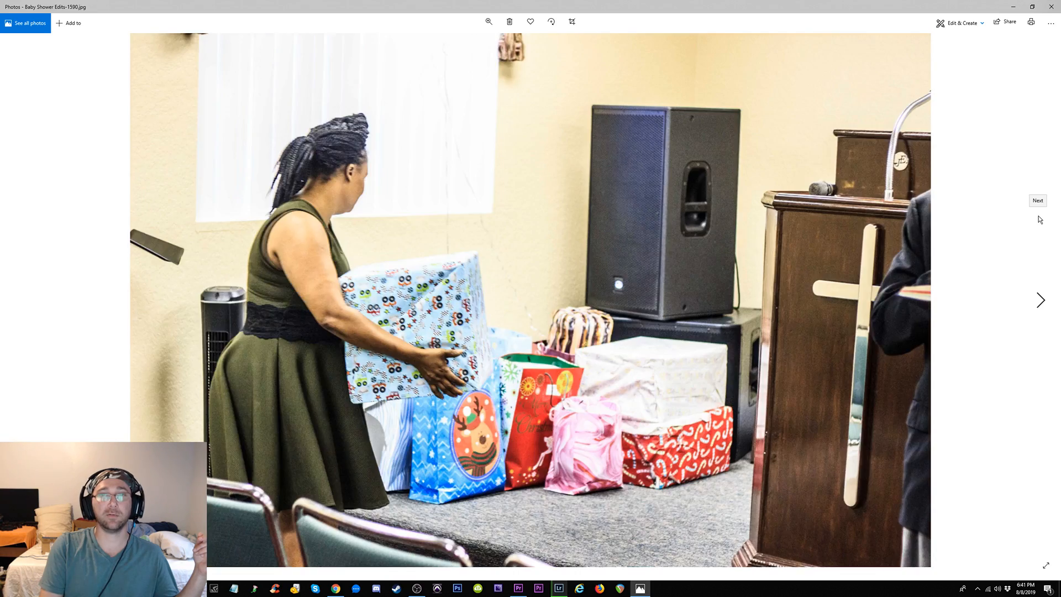
left_click(1040, 219)
left_click(1039, 218)
left_click(1040, 218)
left_click(1039, 219)
left_click(1040, 219)
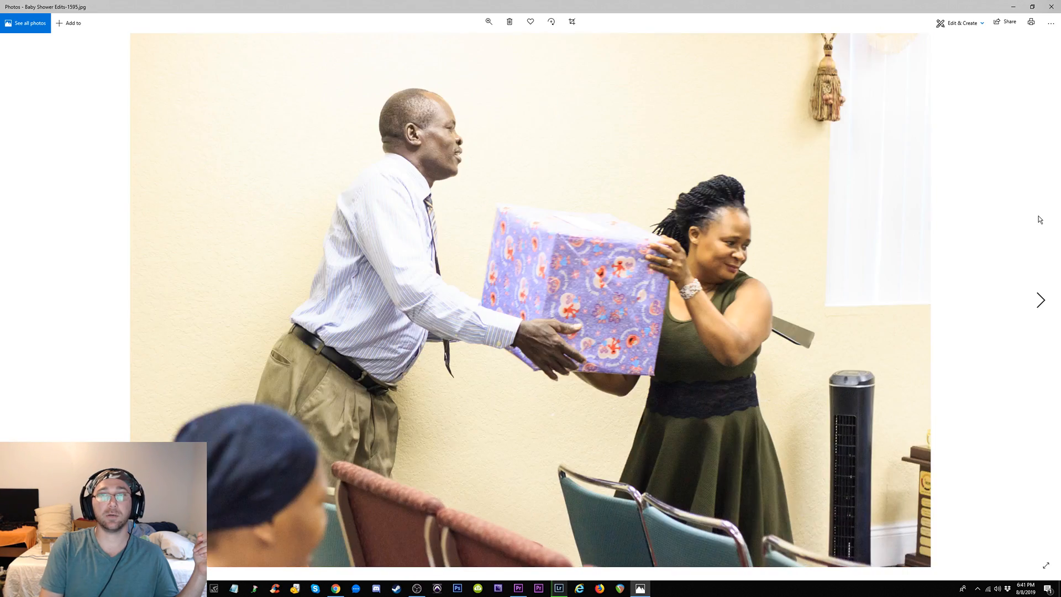
left_click(1040, 219)
left_click(1040, 220)
left_click(1040, 219)
left_click(1040, 219)
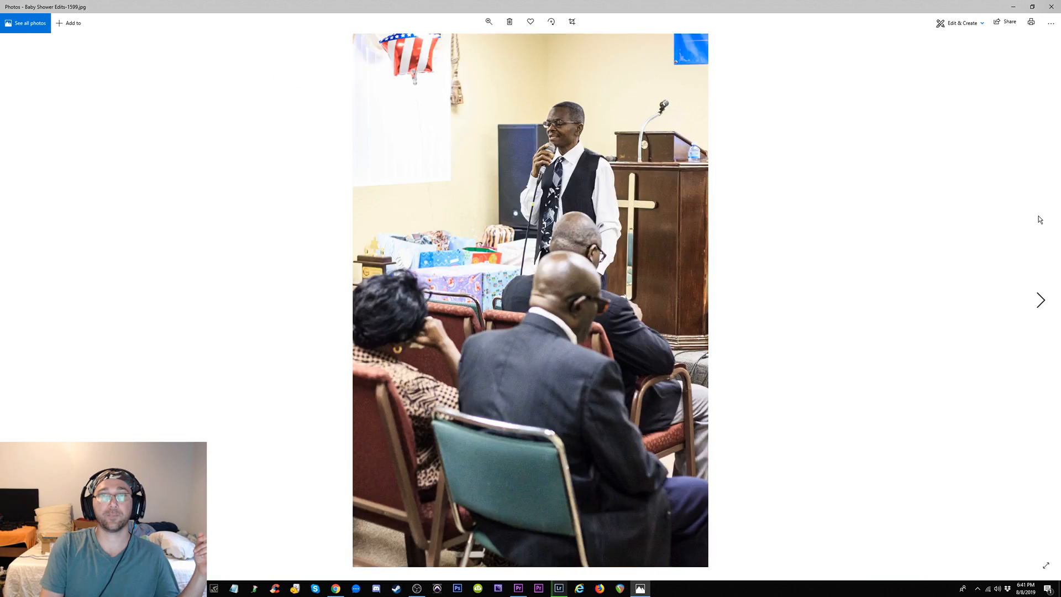
left_click(1040, 219)
left_click(1040, 220)
Go back and forth between the Grace Factor Church welcome sign photo and the neighbouring speaker photos to compare the edits
key("Left")
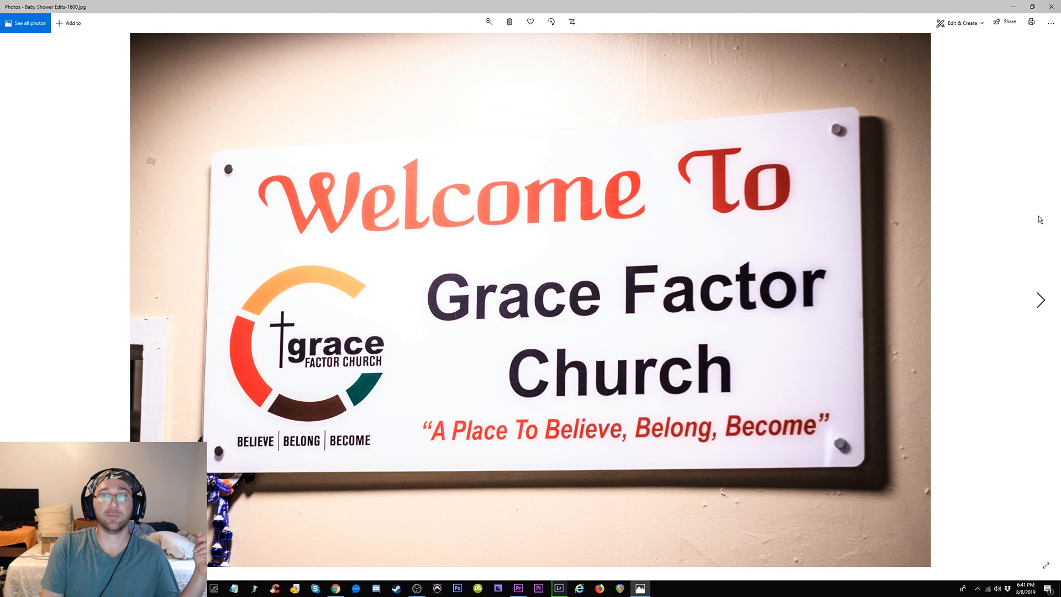
left_click(1040, 219)
left_click(1040, 219)
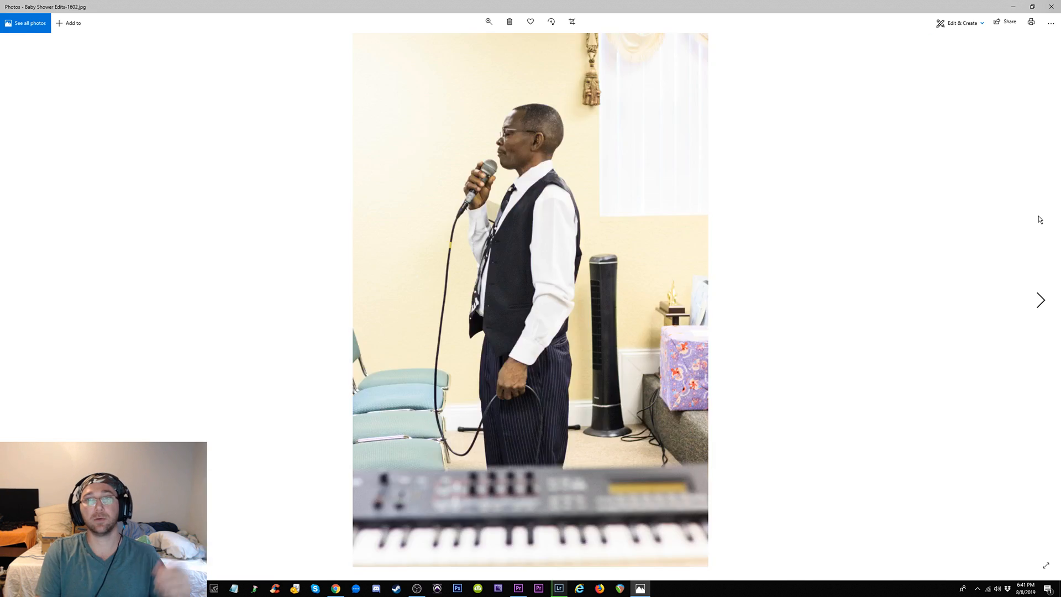
key("Left")
key("Left")
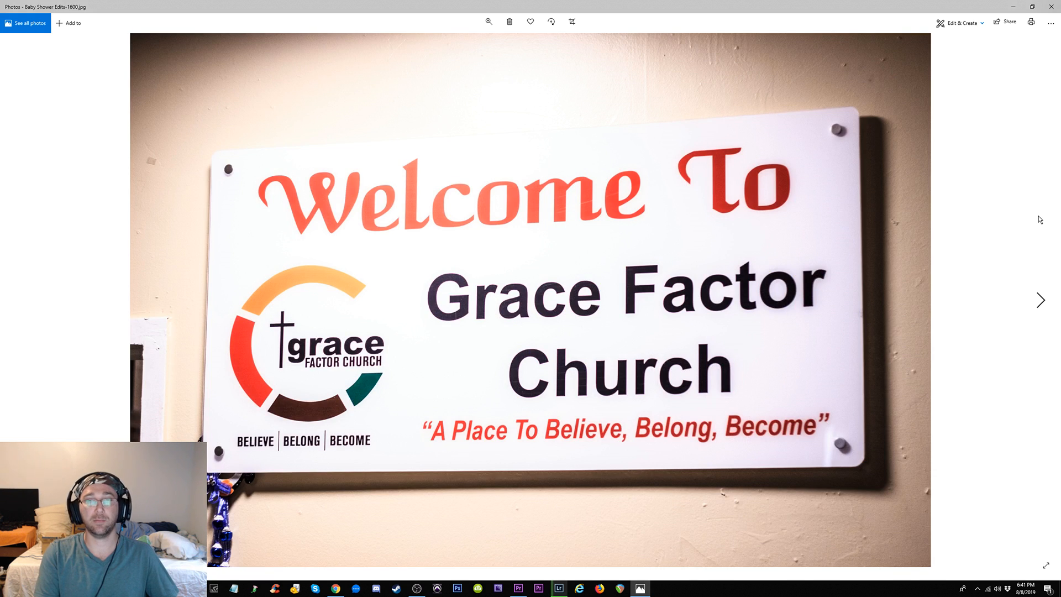
key("Right")
key("Right")
key("Right")
key("Right")
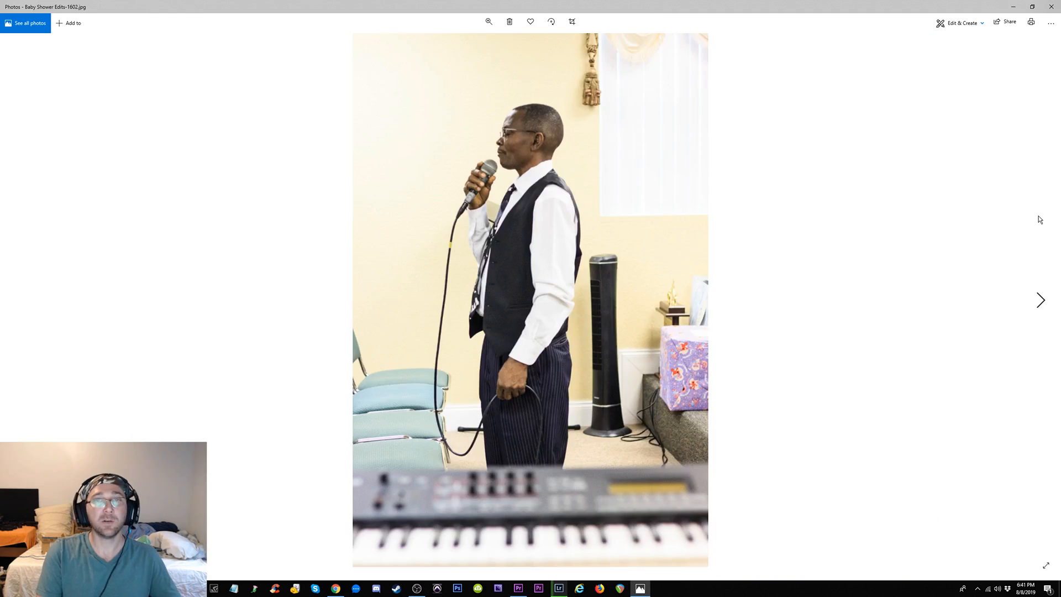
Browse onward past the speaker and mixing console photos to the outdoor family portraits, up to Baby Shower Edits-1617.jpg
key("Right")
key("Right")
key("Right")
key("Right")
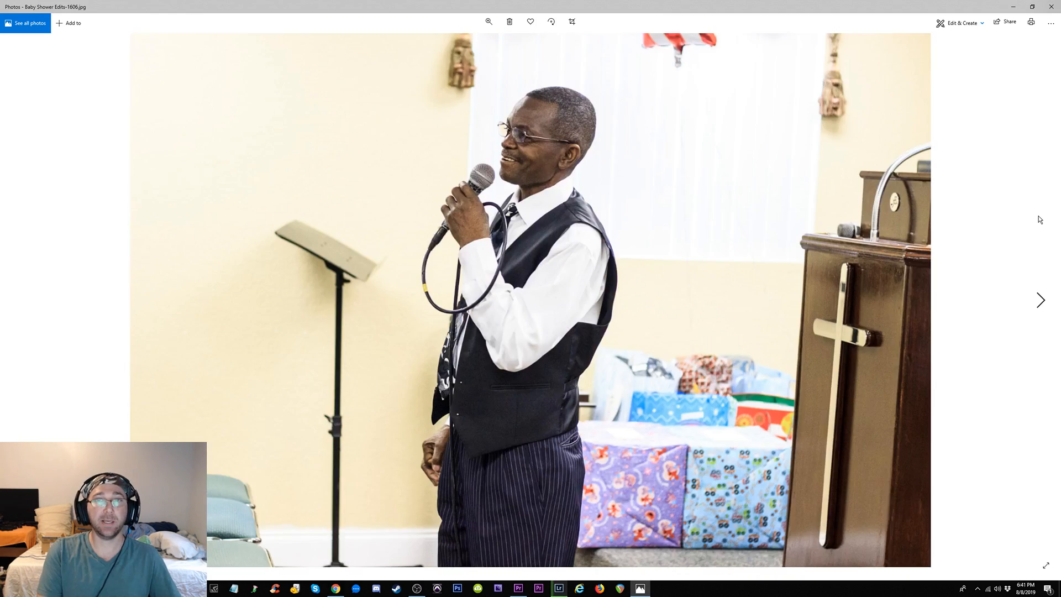
key("Right")
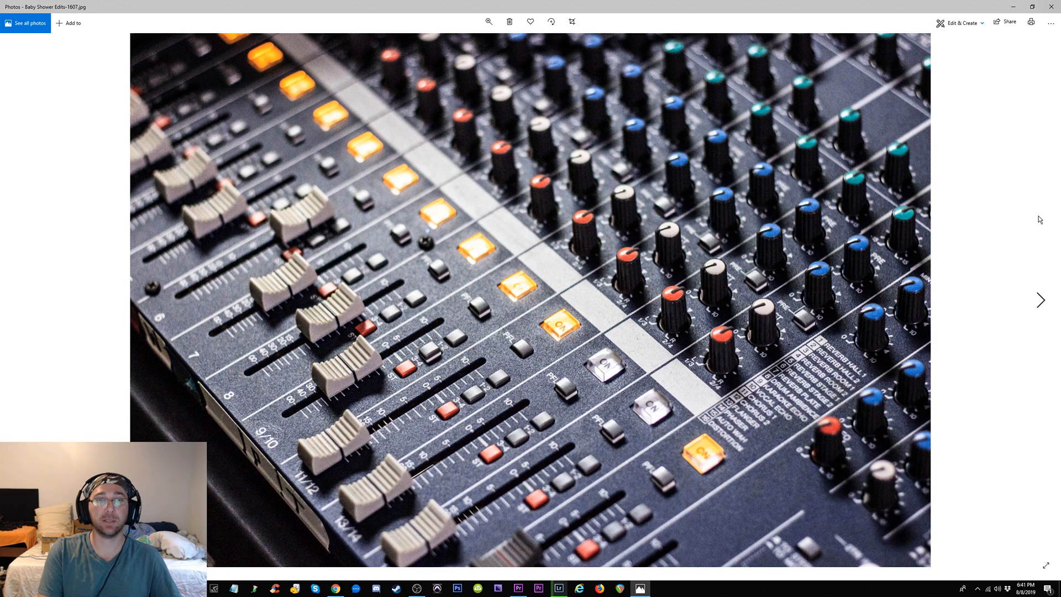
key("Left")
key("Right")
key("Right")
key("Right")
key("Right")
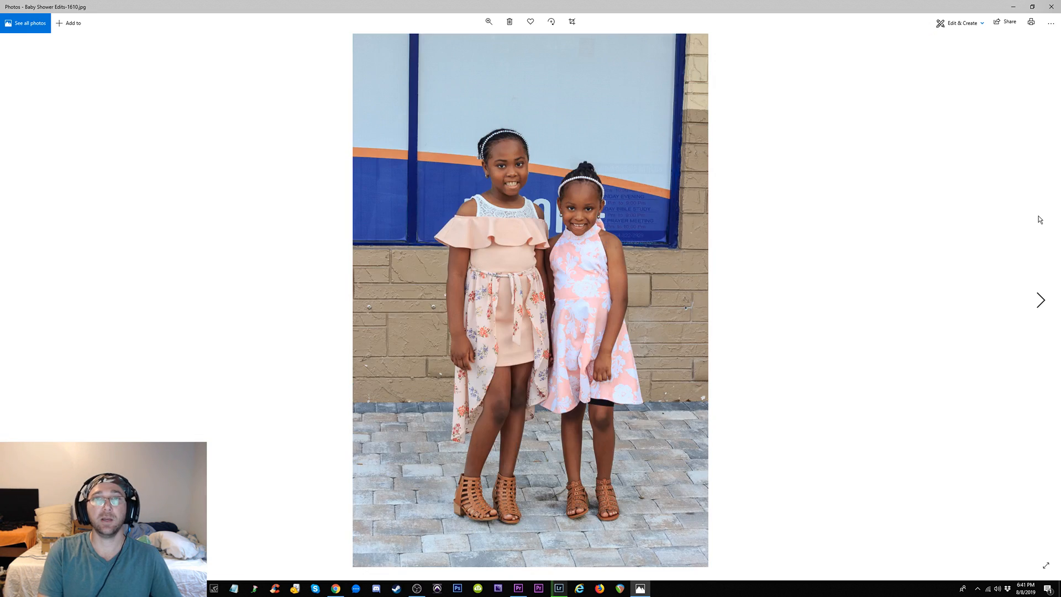
key("Right")
key("Right")
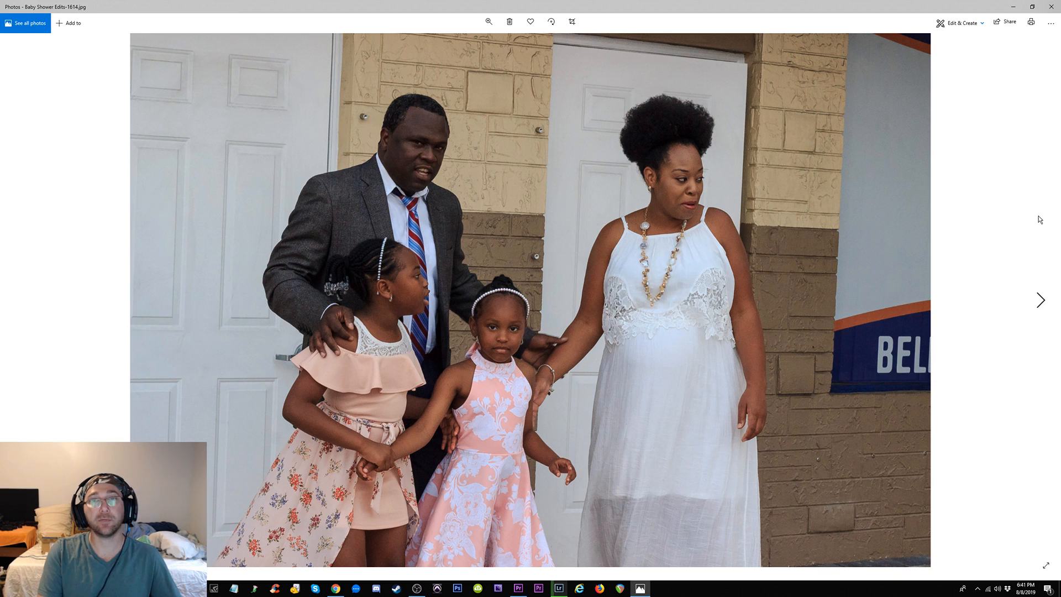
key("Right")
key("Right")
key("Right")
key("Right")
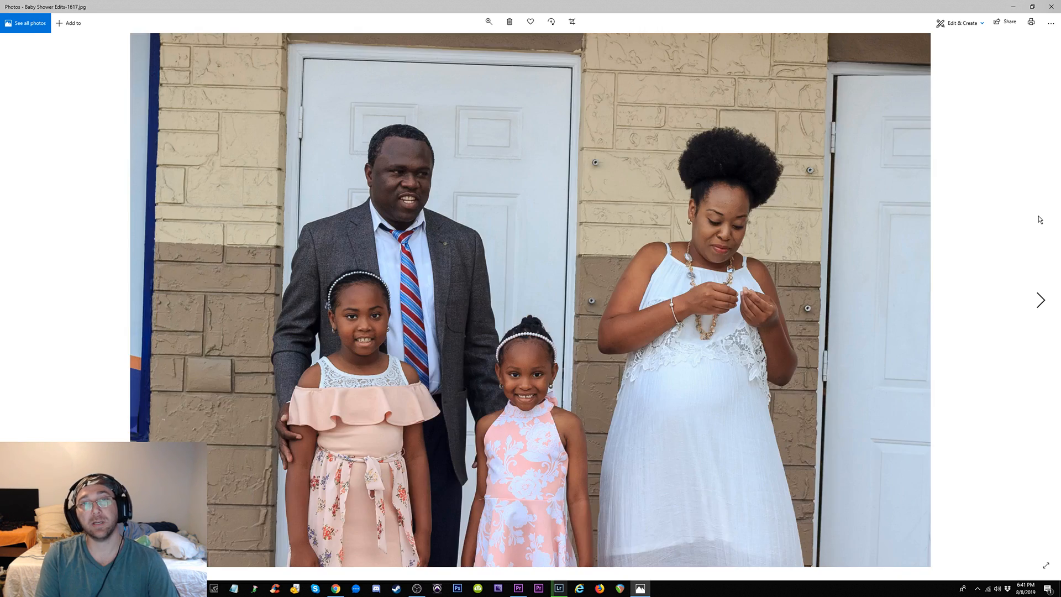
Browse forward through the outdoor family portraits to the wide shot beside the church window, Baby Shower Edits-1625.jpg
key("Right")
key("Right")
key("Right")
key("Right")
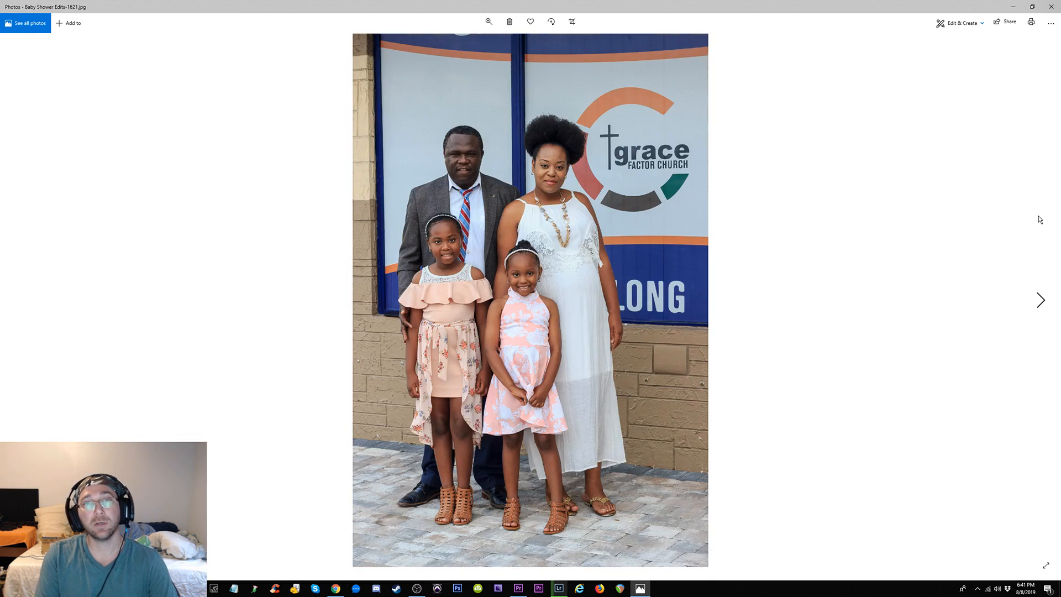
key("Right")
key("Right")
key("Right")
key("Right")
key("Right")
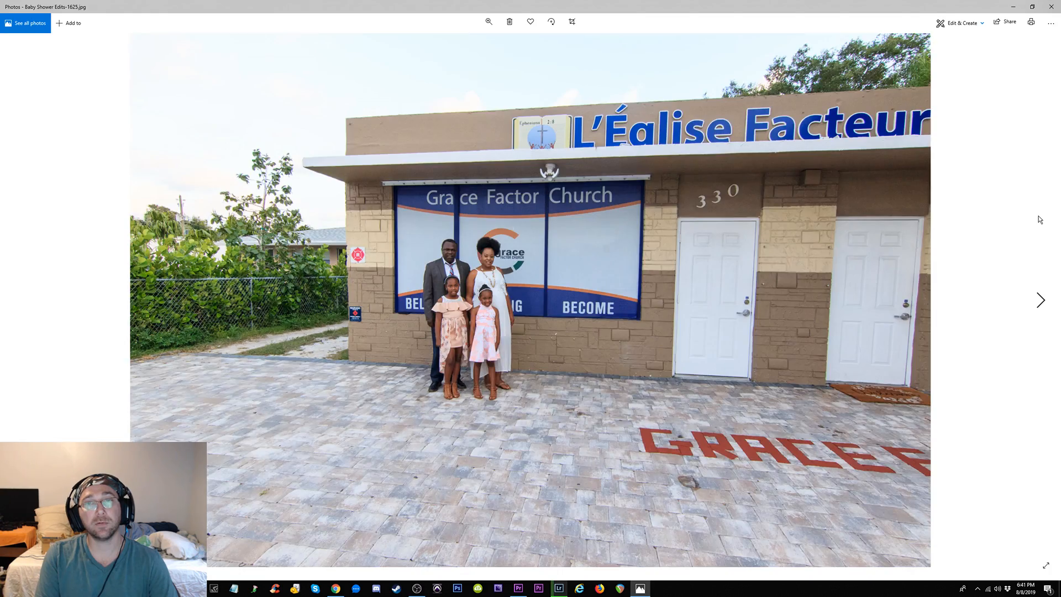
Review the family photos taken in front of the full church facade, up to the group portrait Baby Shower Edits-1636.jpg
key("Right")
key("Right")
key("Right")
key("Right")
key("Right")
key("Right")
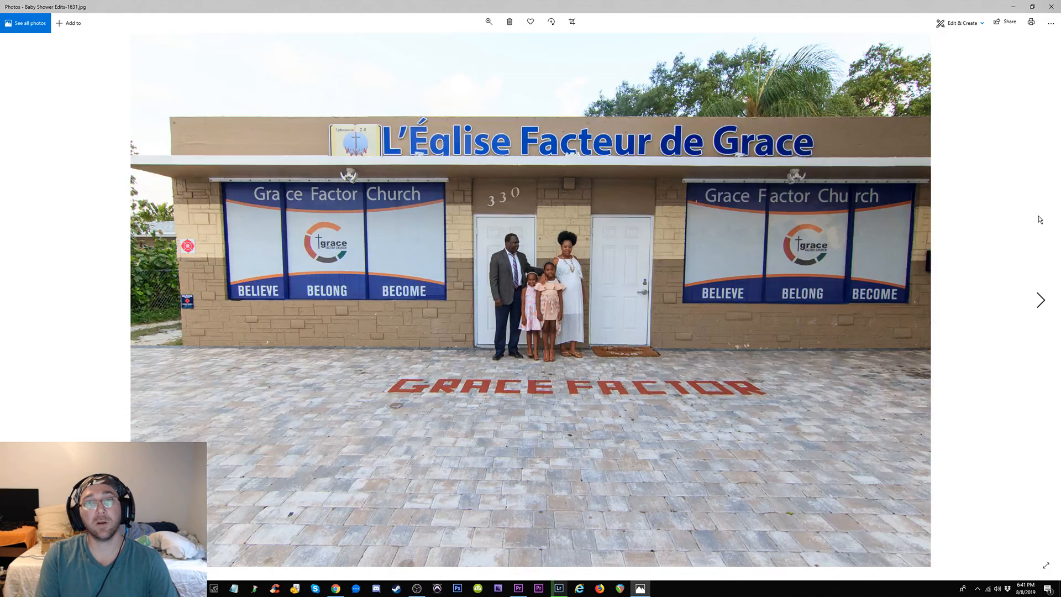
key("Right")
key("Right")
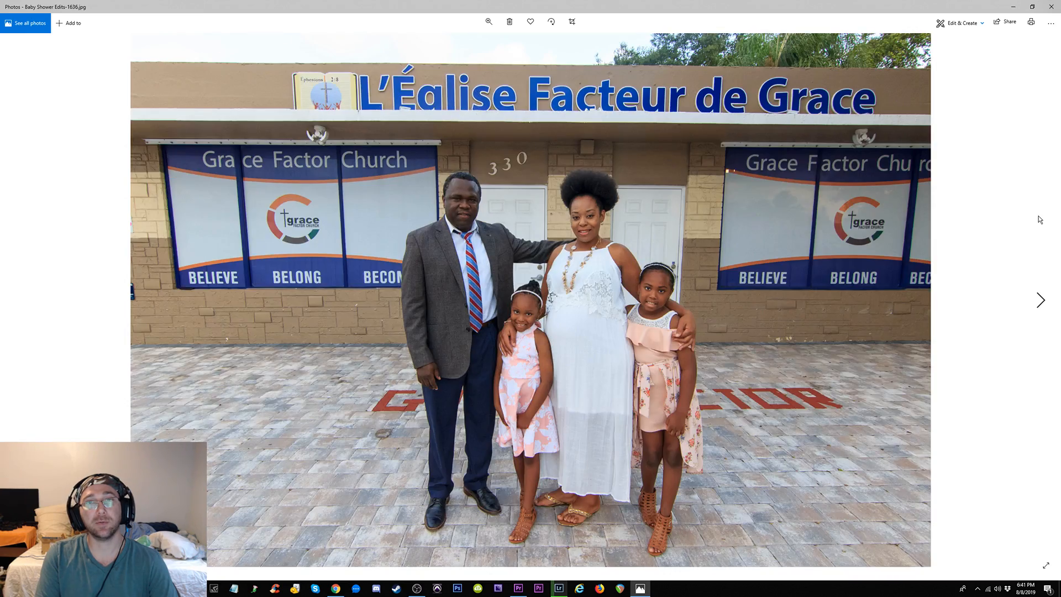
Continue into the indoor reception photos of the decorated tables and white throne chairs, up to Baby Shower Edits-1645.jpg
key("Right")
key("Right")
key("Right")
key("Right")
key("Right")
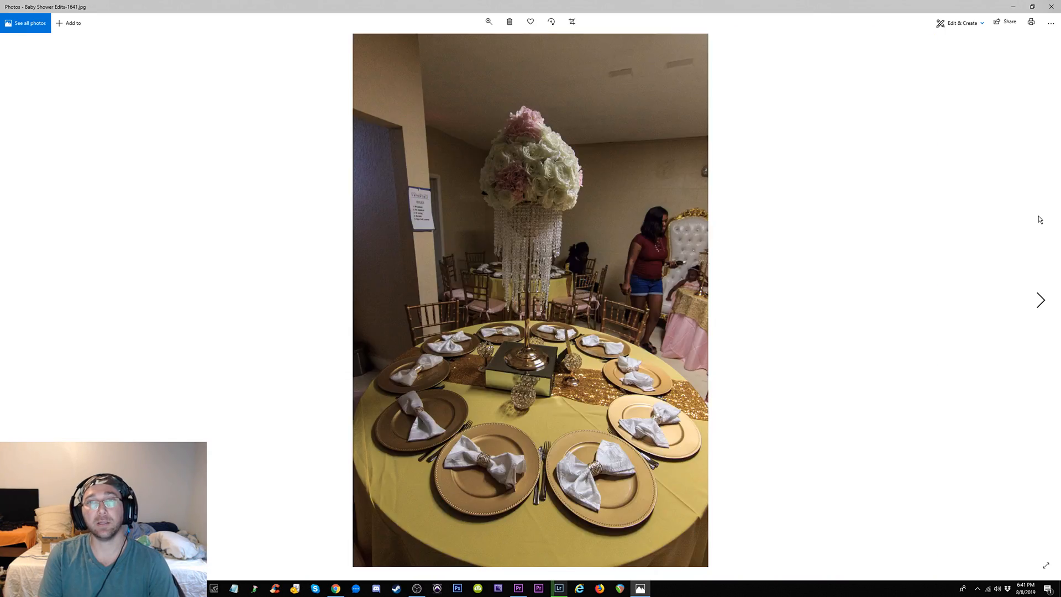
key("Right")
key("Right")
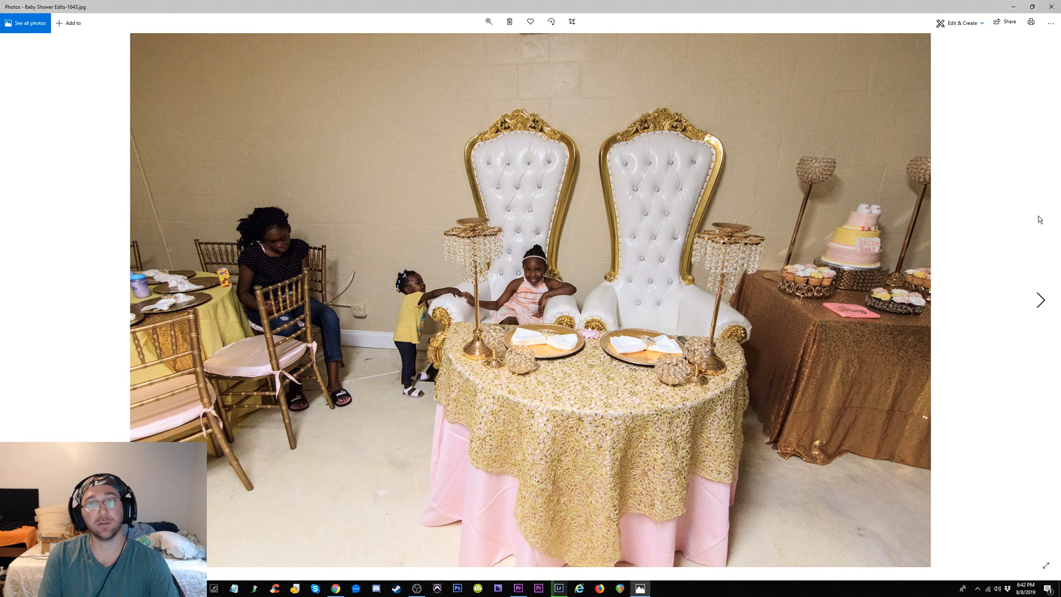
key("Right")
key("Right")
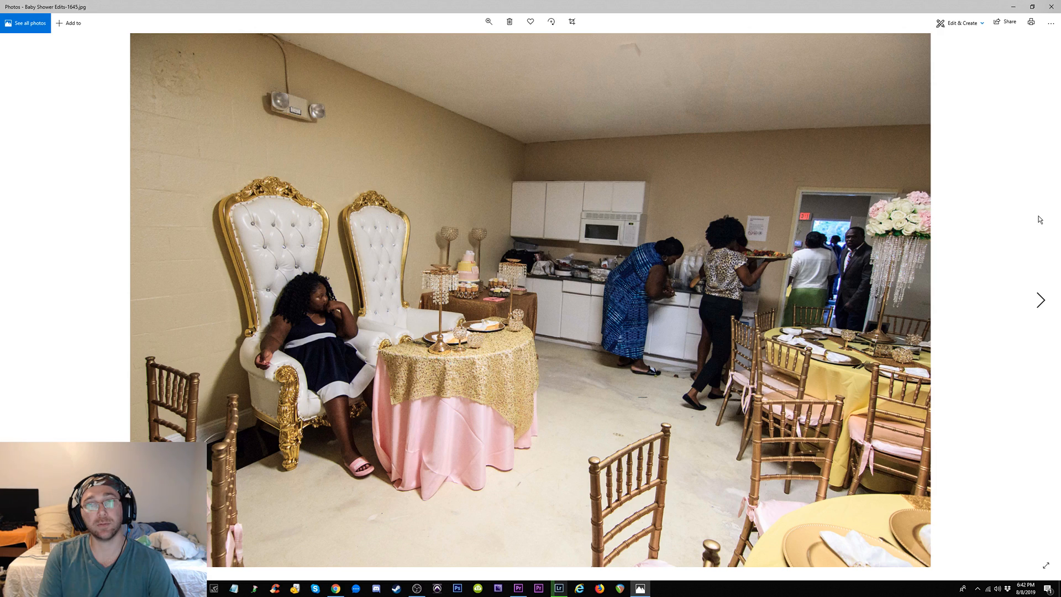
Page forward through the Baby Shower Edits photos from 1645 to 1665, reviewing the edits of the group gathering outside the church
key("Right")
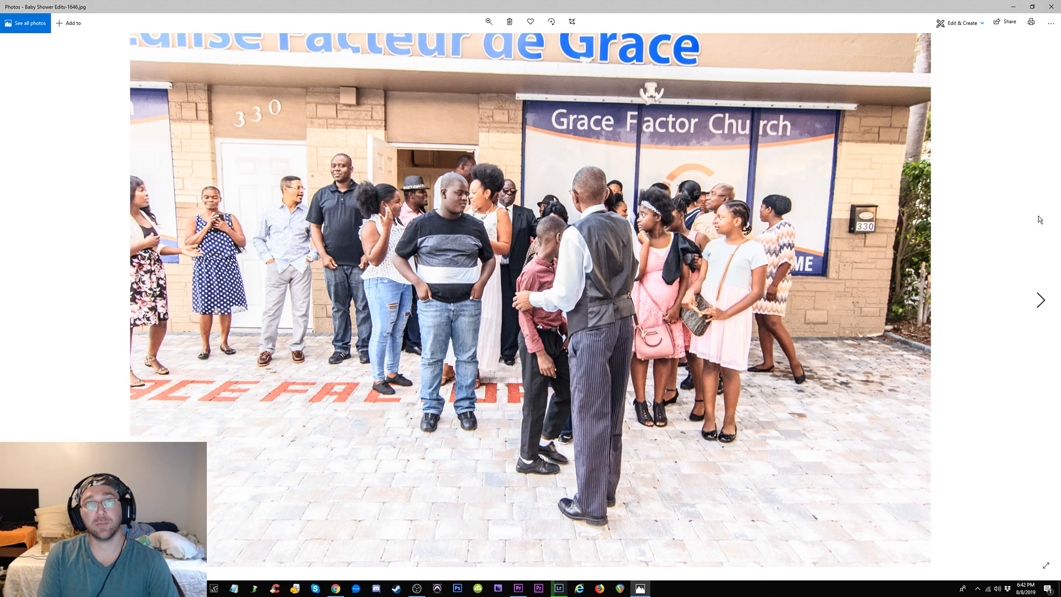
key("Right")
key("Right")
key("Right")
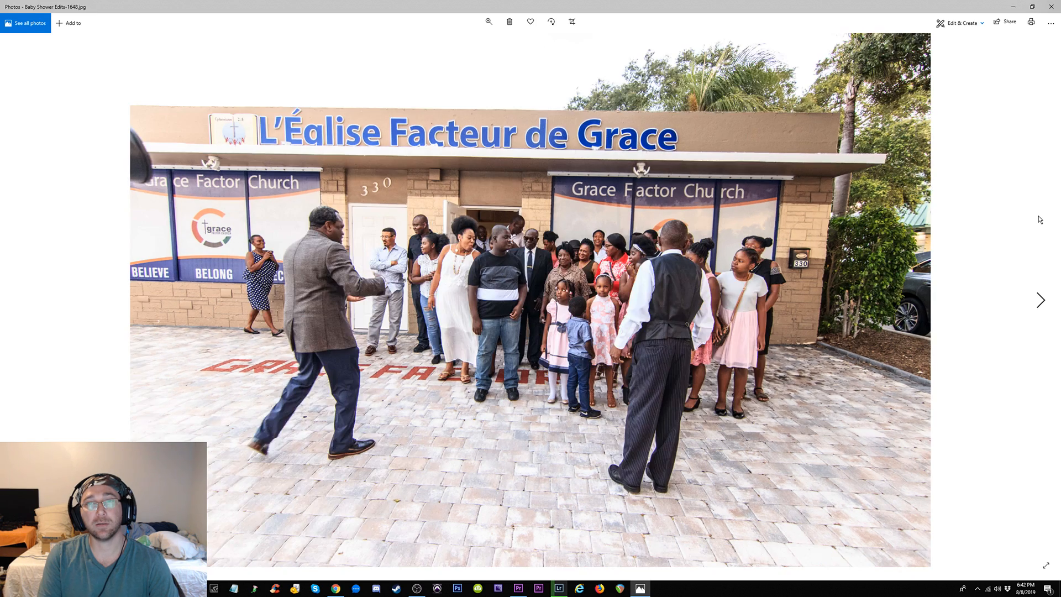
key("Right")
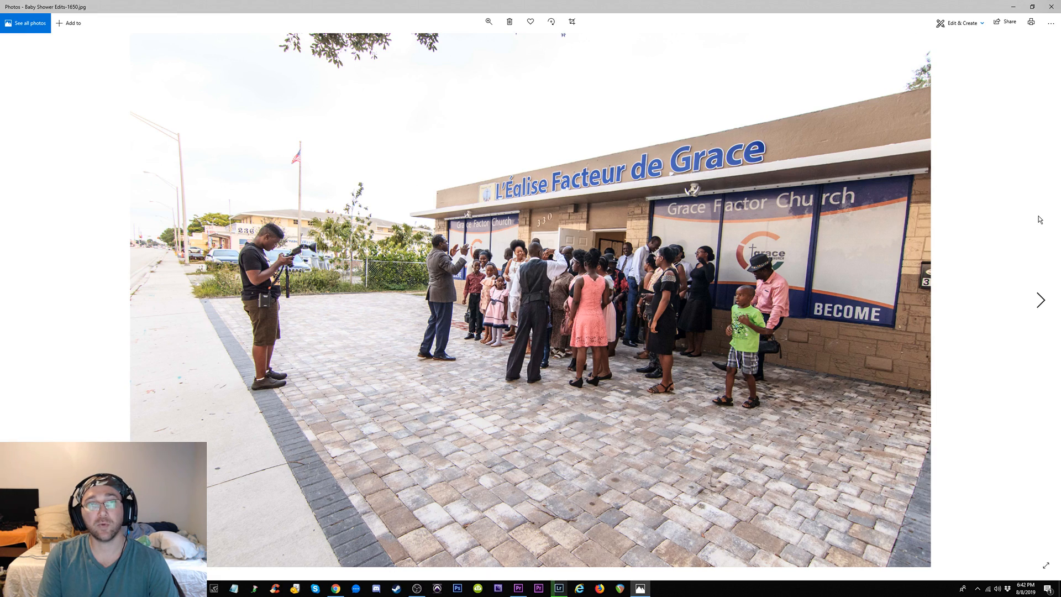
key("Right")
key("Right")
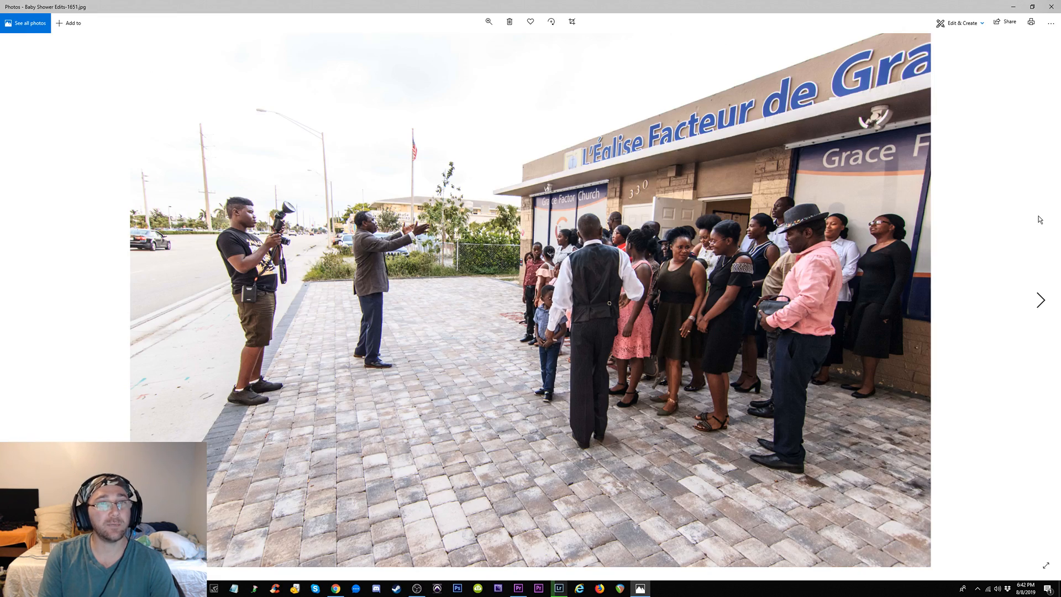
key("Right")
key("Right")
key("Right")
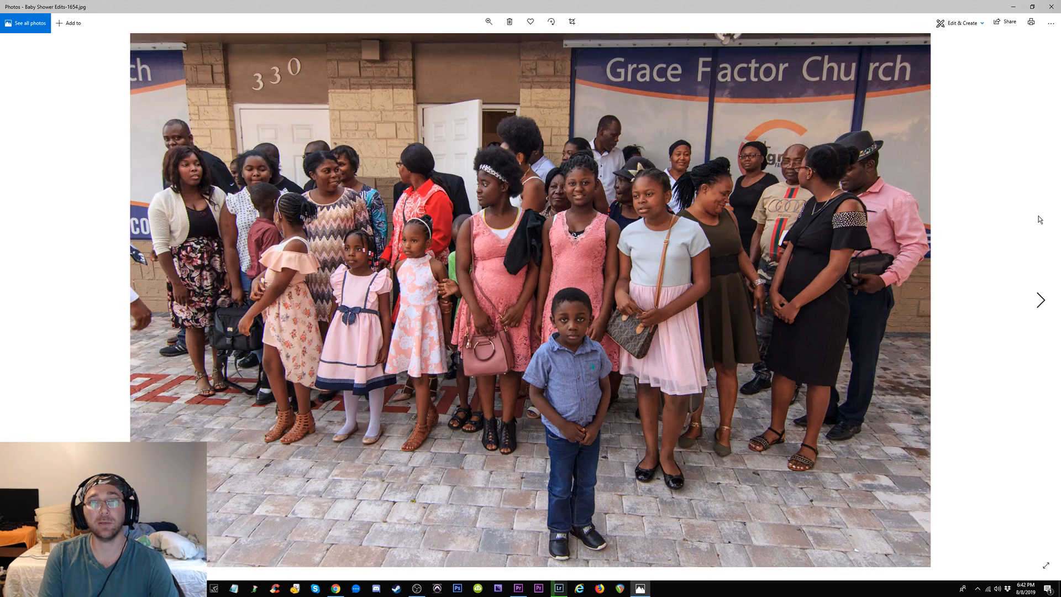
key("Right")
key("Right")
key("Right")
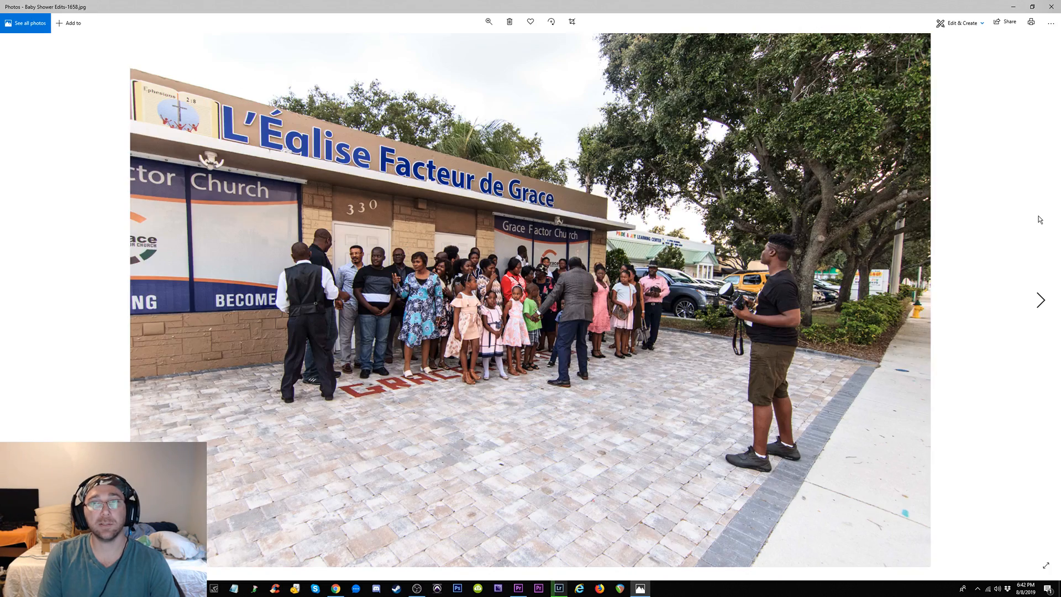
key("Right")
key("Right")
key("Right")
key("Right")
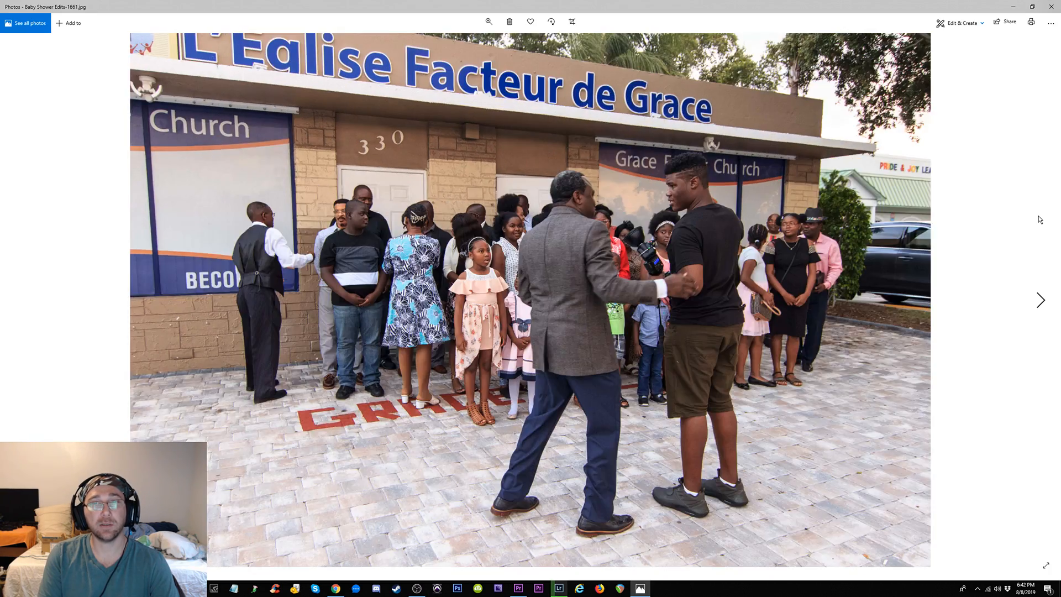
key("Right")
key("Right")
key("Right")
key("Right")
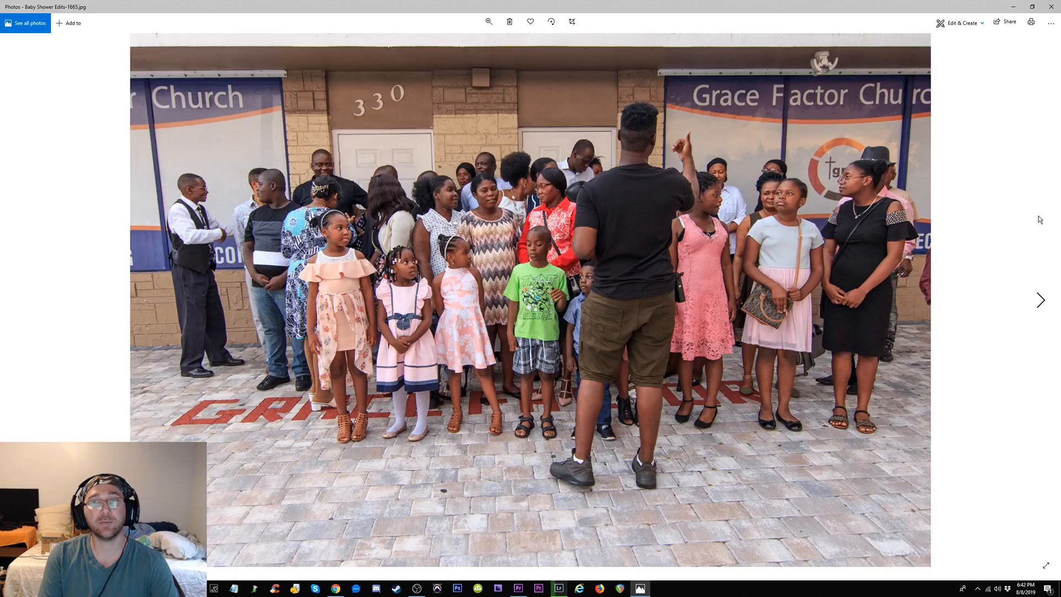
Review the next edited photos up to 1685, checking the mid-range shots of the children and guests in front of the church
key("Right")
key("Right")
key("Right")
key("Right")
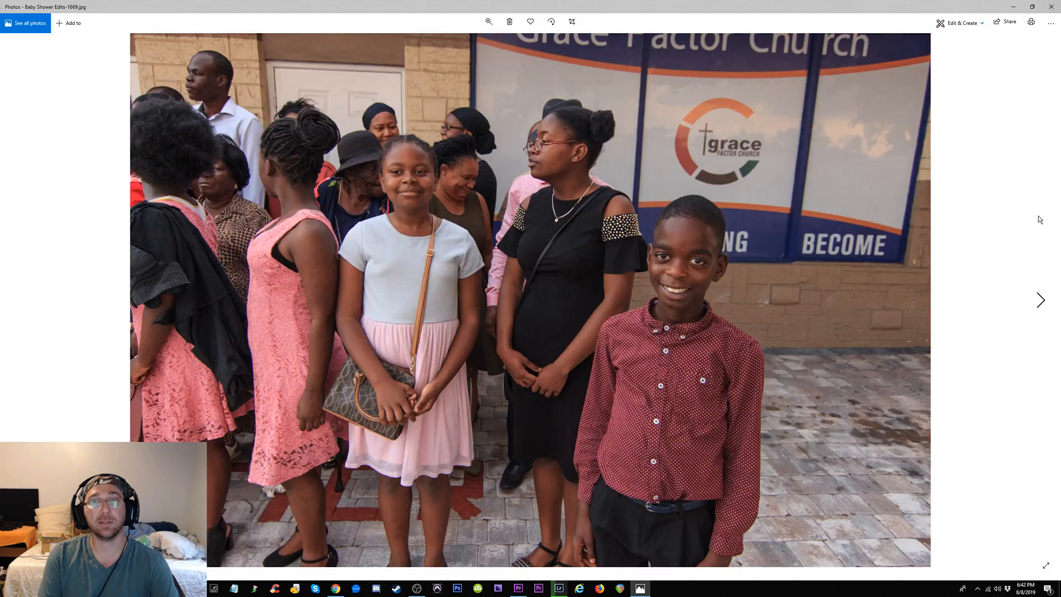
key("Right")
key("Right")
key("Right")
key("Right")
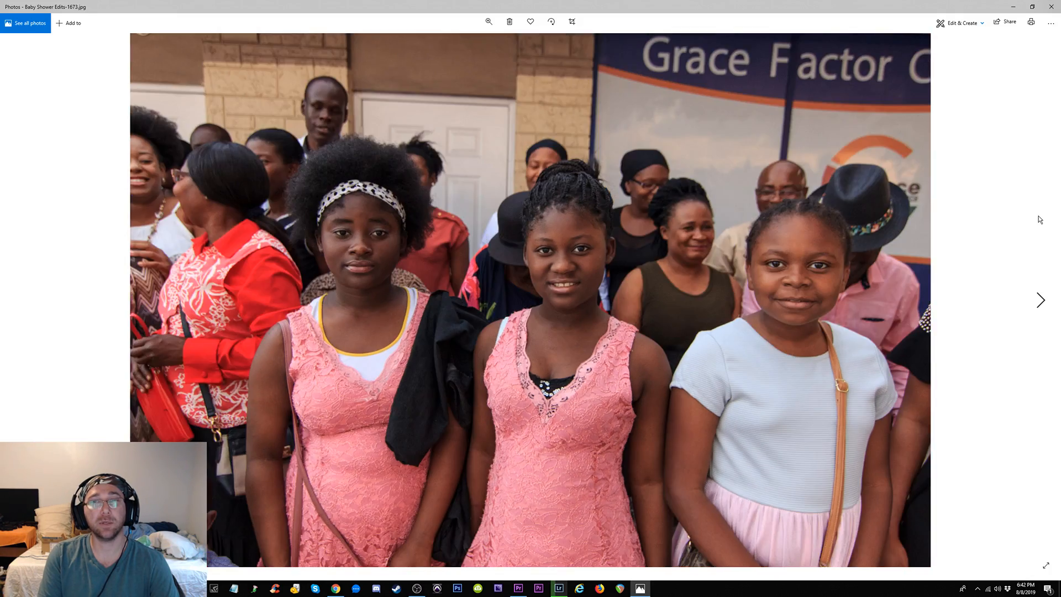
key("Right")
key("Right")
key("Right")
key("Right")
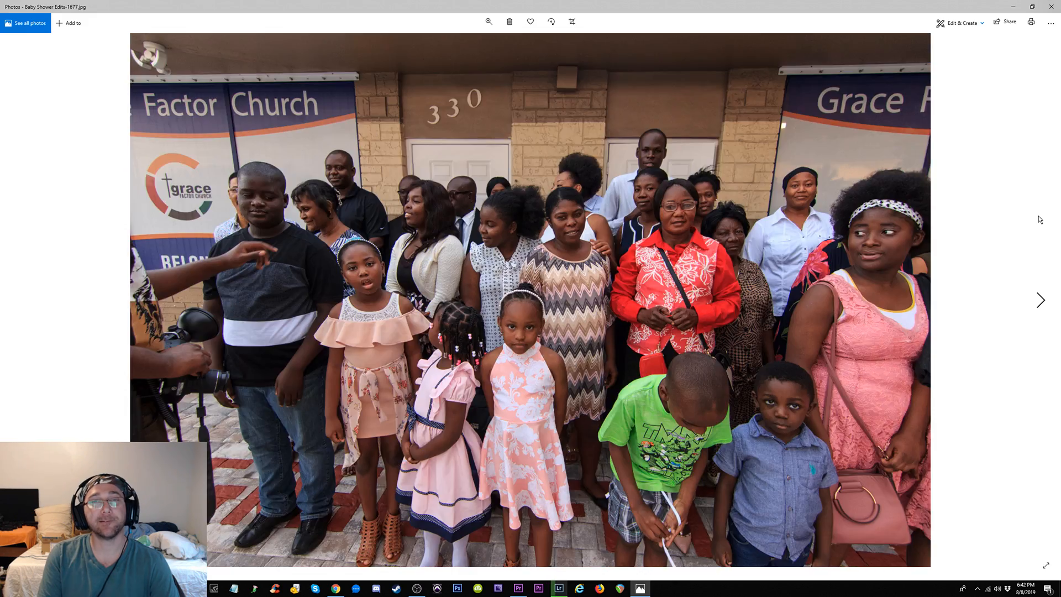
key("Right")
key("Right")
key("Right")
key("Right")
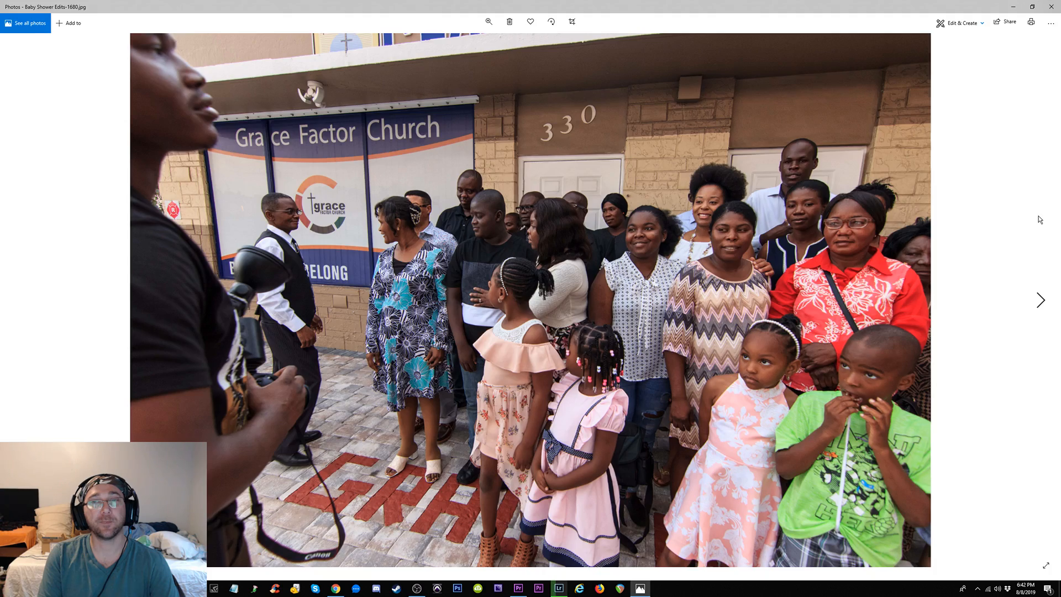
key("Right")
key("Right")
key("Right")
key("Right")
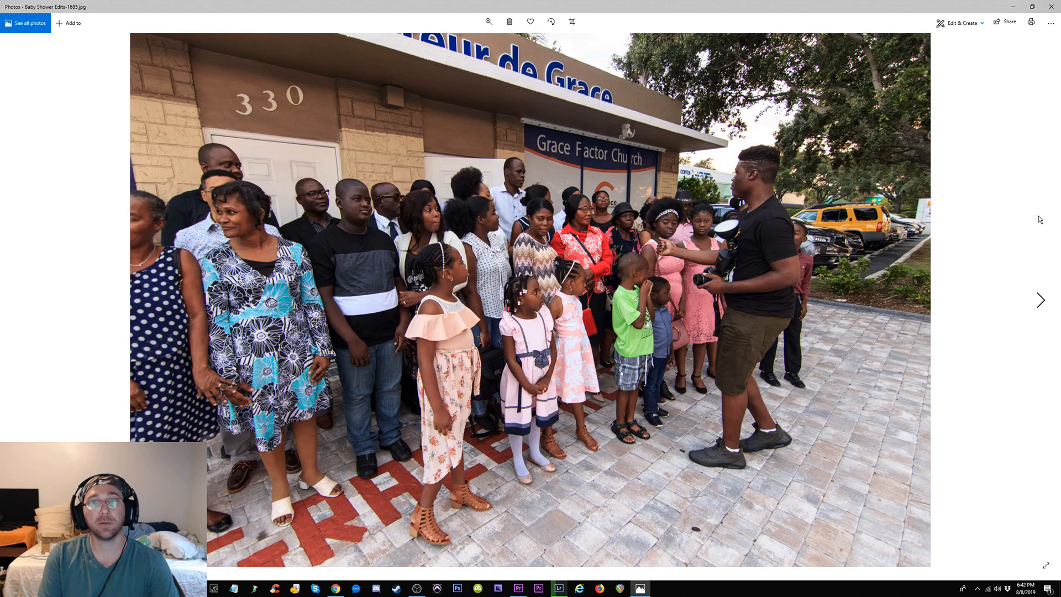
Continue through the edited photos up to 1706, examining the close-up shots of the assembled guests for exposure and colour
key("Right")
key("Right")
key("Right")
key("Right")
key("Right")
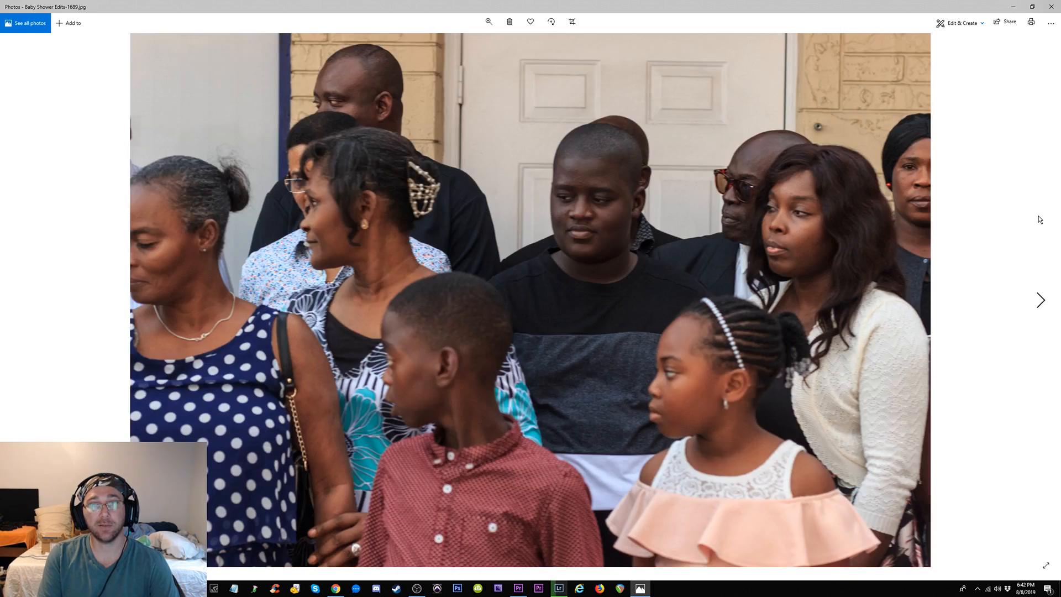
key("Right")
key("Right")
key("Right")
key("Right")
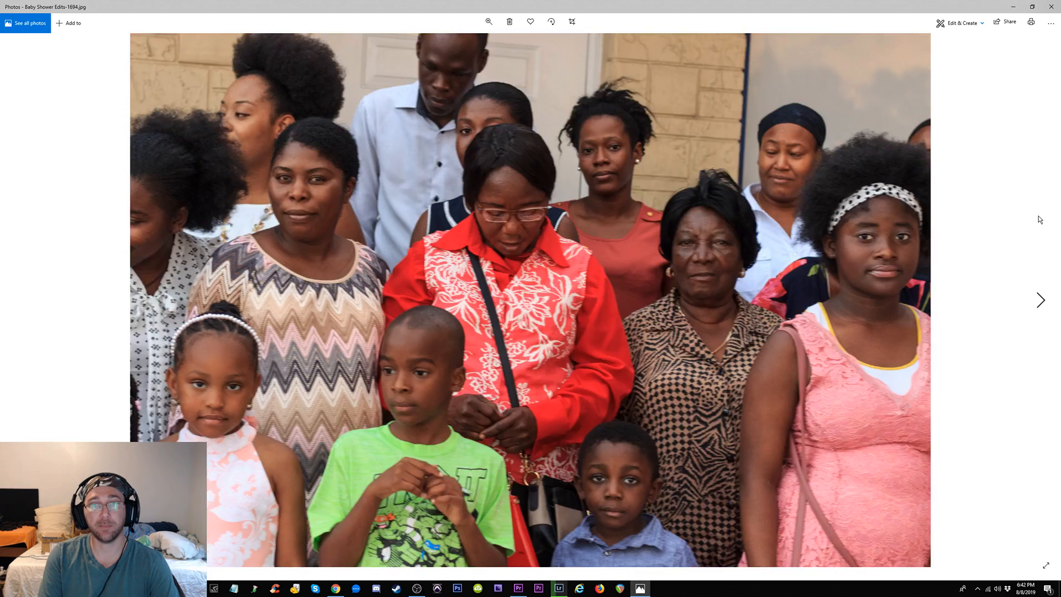
key("Right")
key("Right")
key("Right")
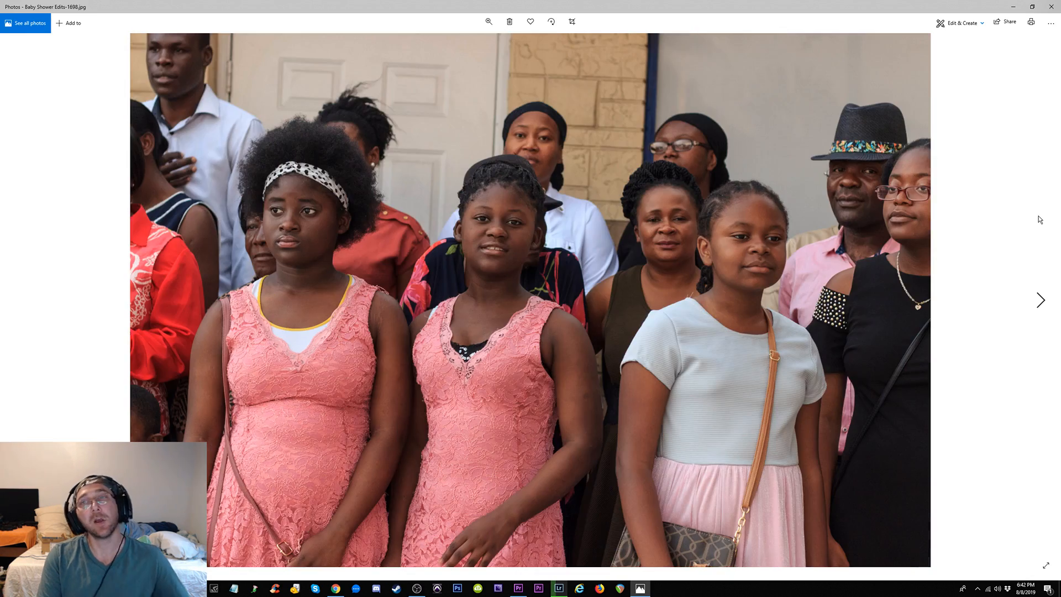
key("Right")
key("Right")
key("Right")
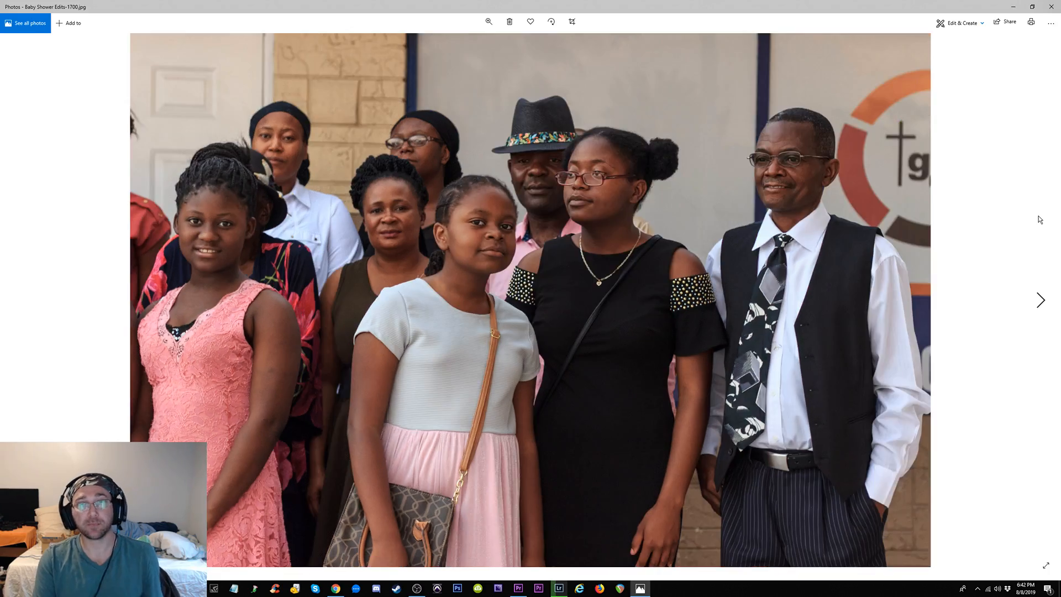
key("Right")
key("Right")
key("Right")
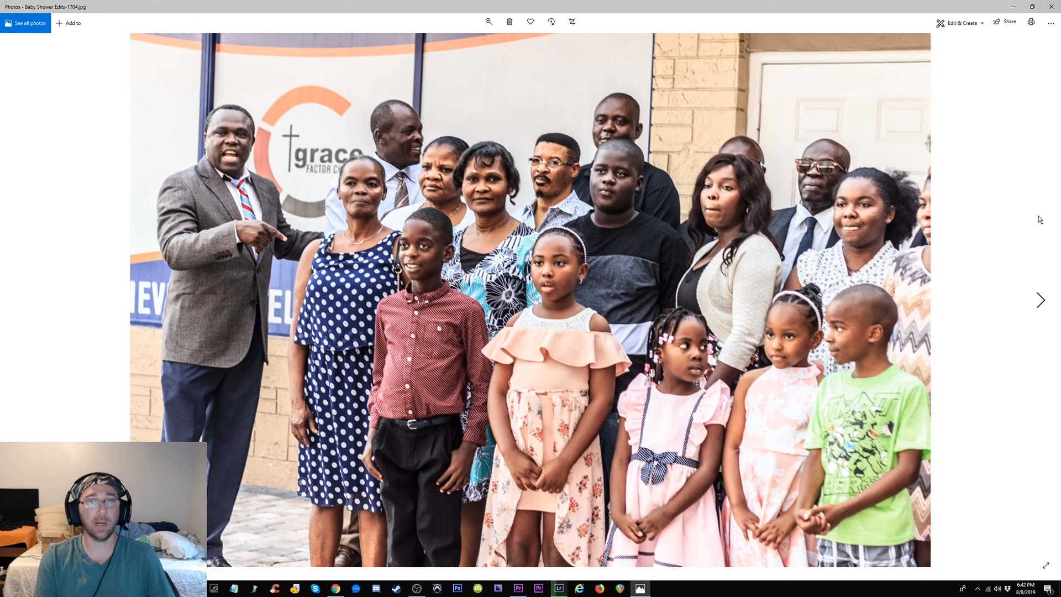
key("Right")
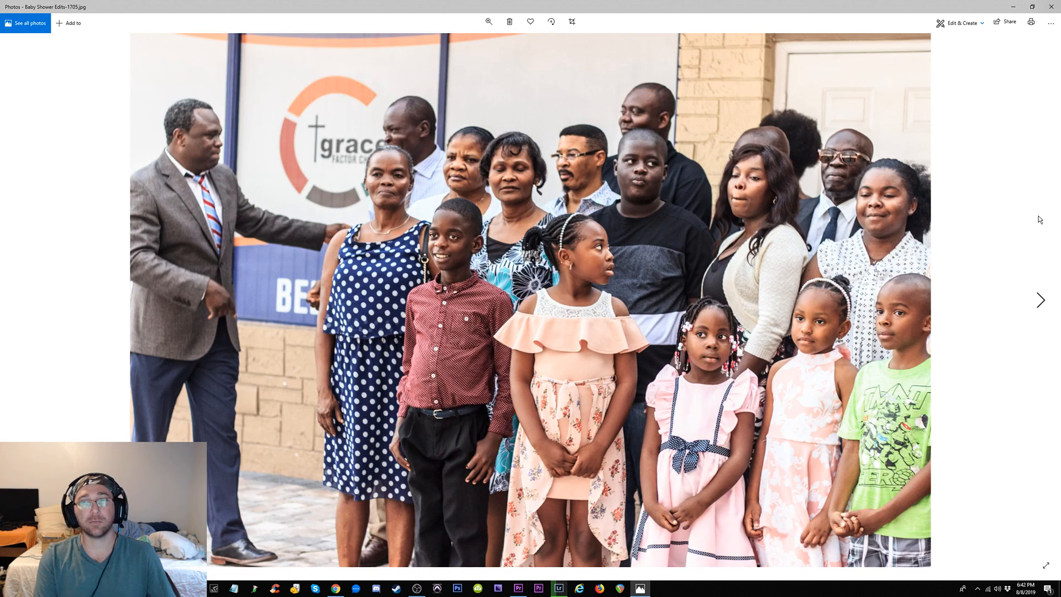
key("Right")
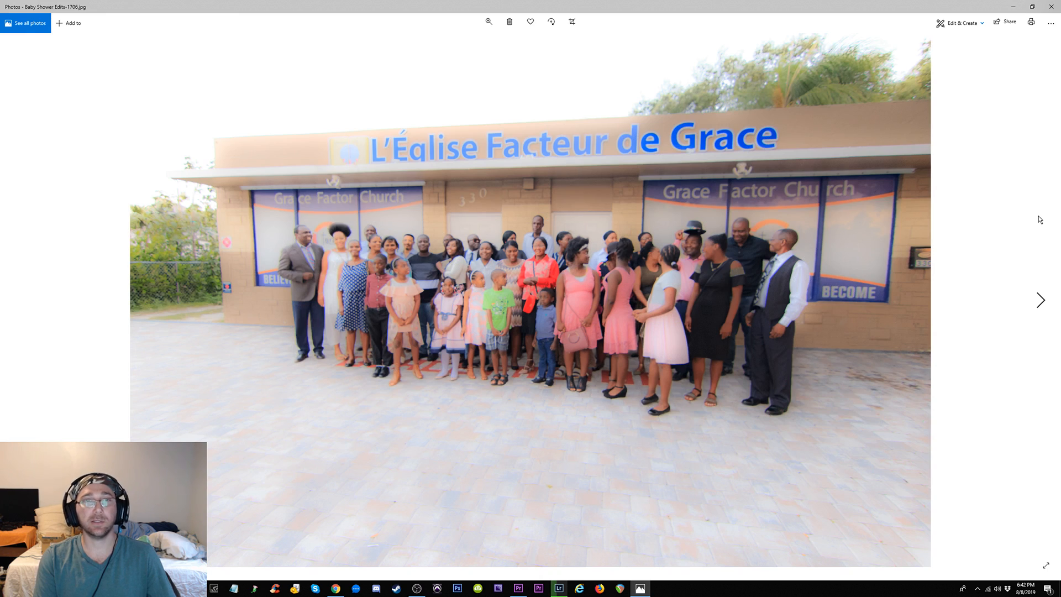
Switch back and forth between group photos 1706 and 1707 to compare their sharpness and contrast
key("Right")
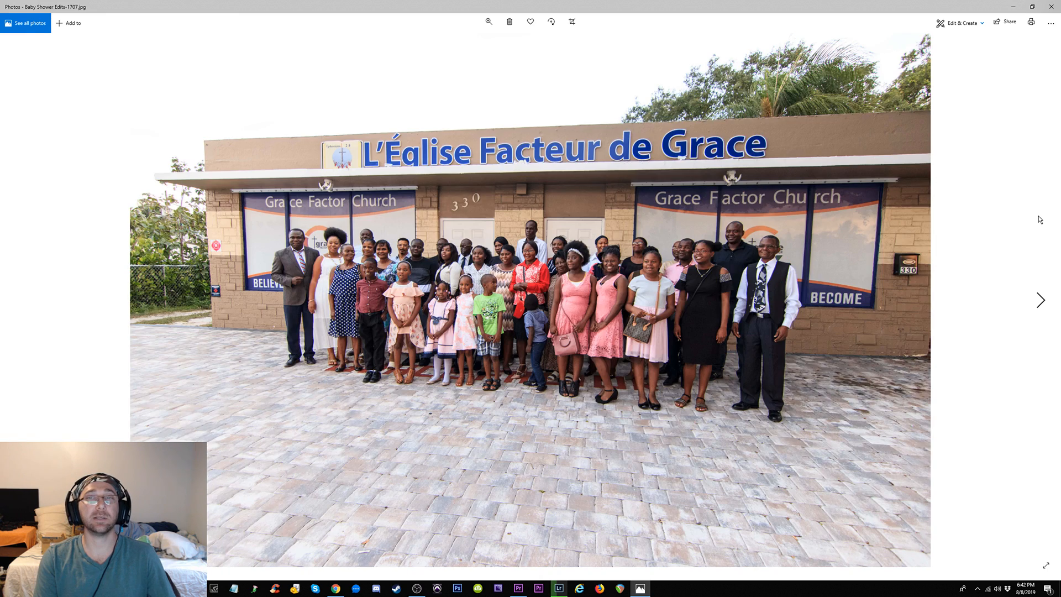
key("Left")
key("Right")
key("Left")
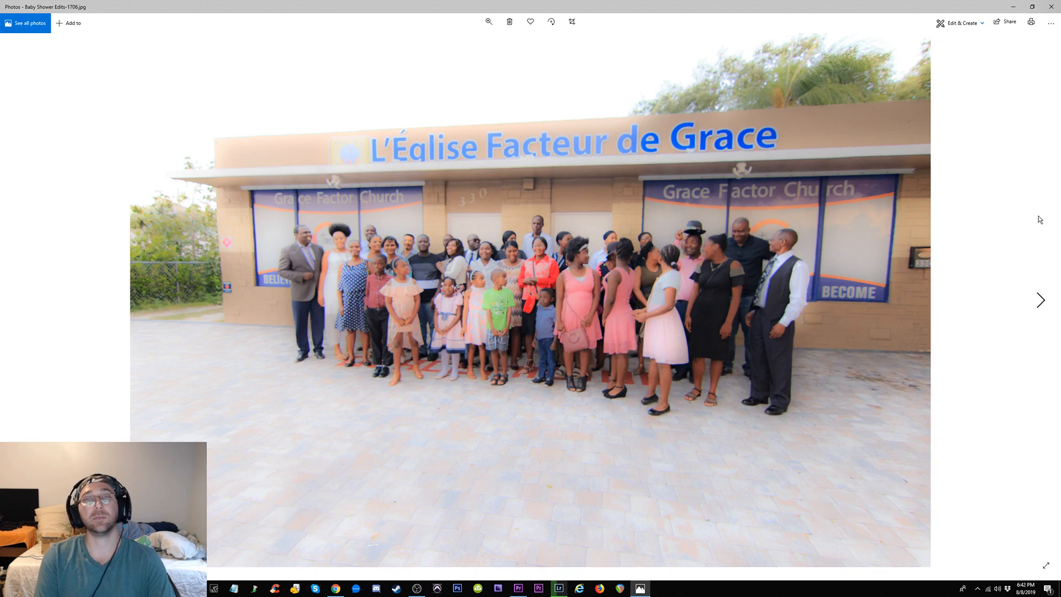
Review the remaining wide shots of the full group up to photo 1714
key("Right")
key("Right")
key("Right")
key("Right")
key("Right")
key("Right")
key("Right")
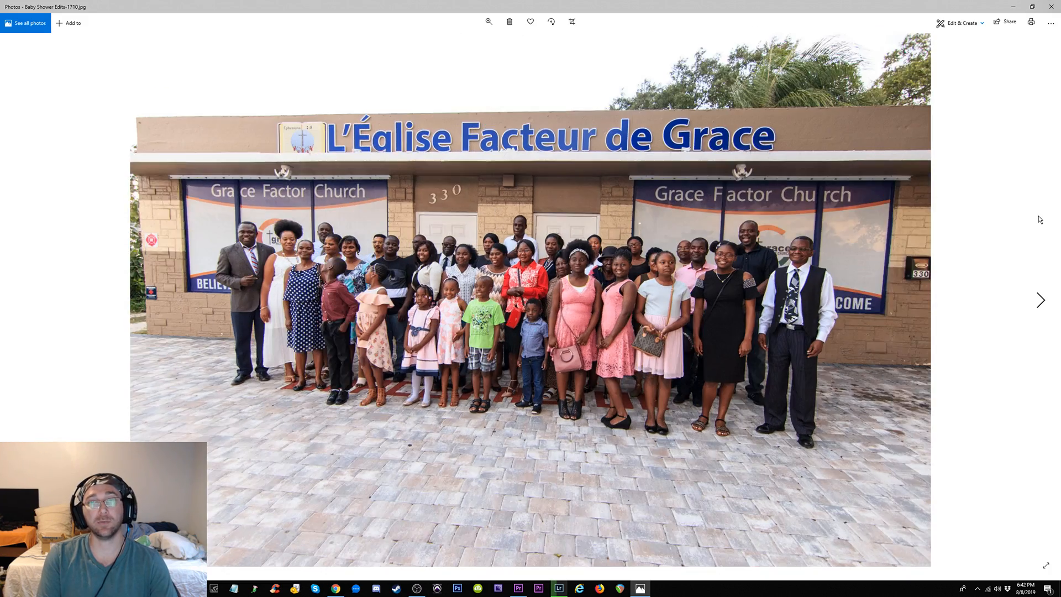
key("Right")
key("Right")
key("Right")
key("Right")
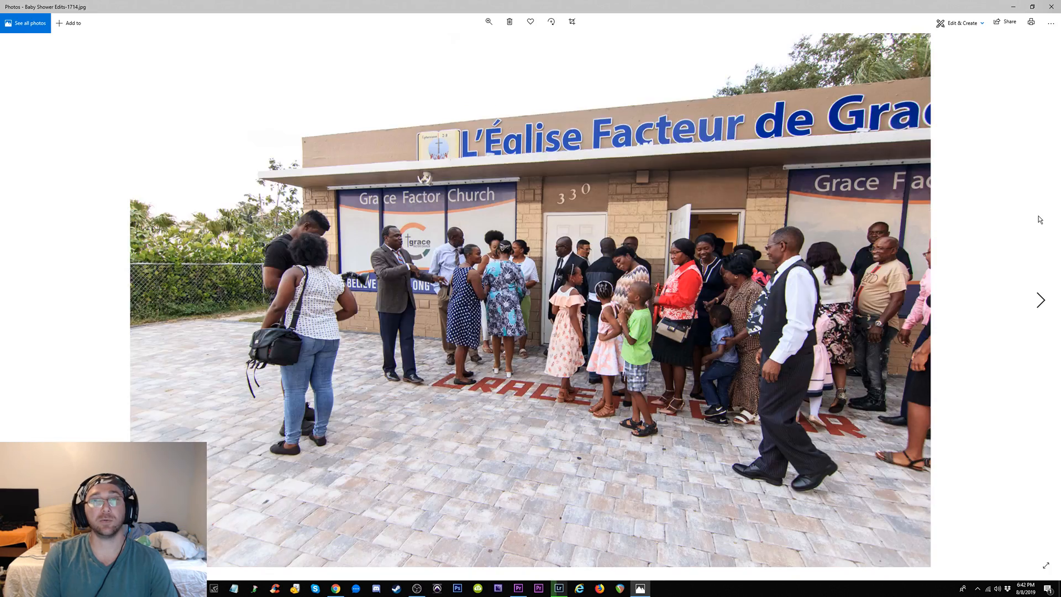
Look through the edited photos up to 1734, examining the shots of the suited men lined up outside the church
key("Right")
key("Right")
key("Right")
key("Right")
key("Right")
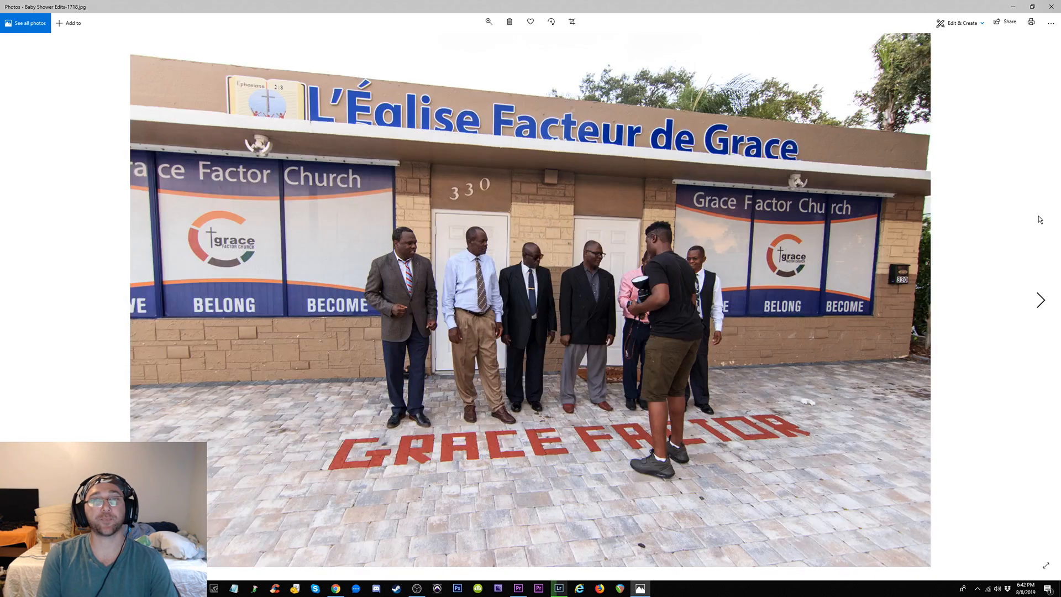
key("Right")
key("Right")
key("Right")
key("Right")
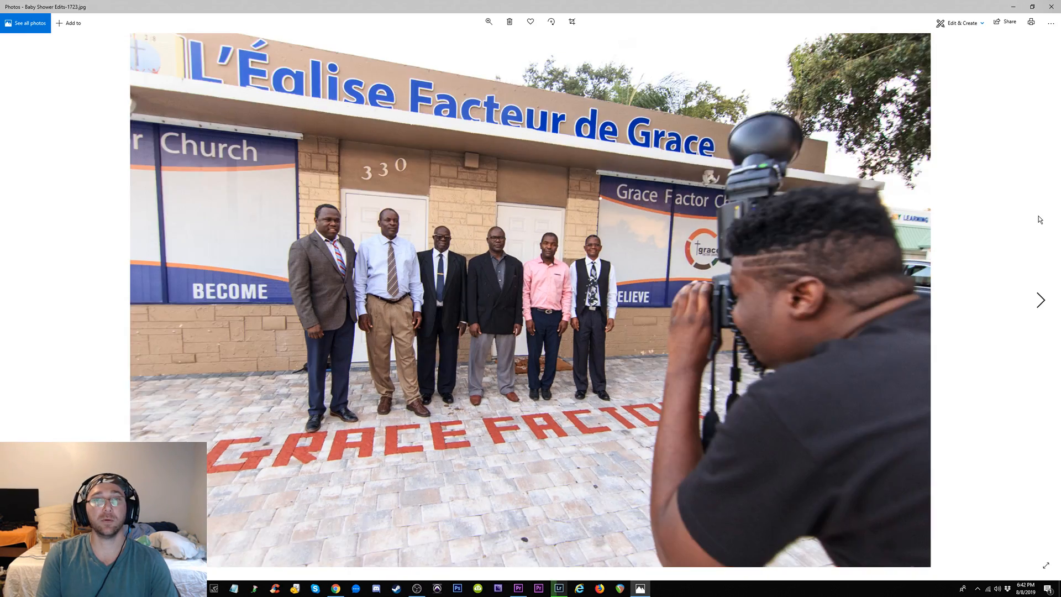
key("Right")
key("Right")
key("Right")
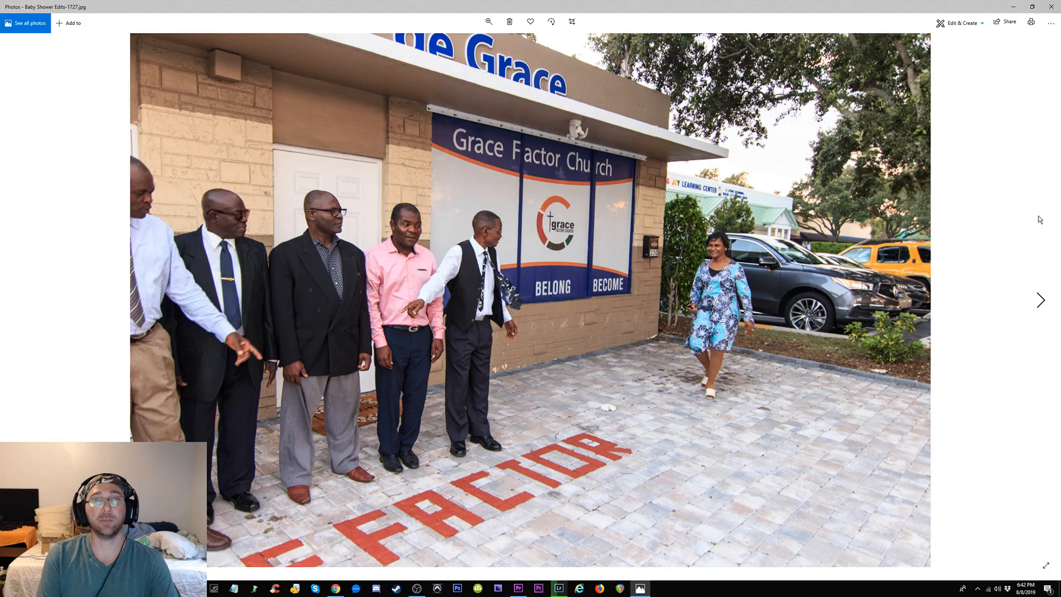
key("Right")
key("Right")
key("Right")
key("Right")
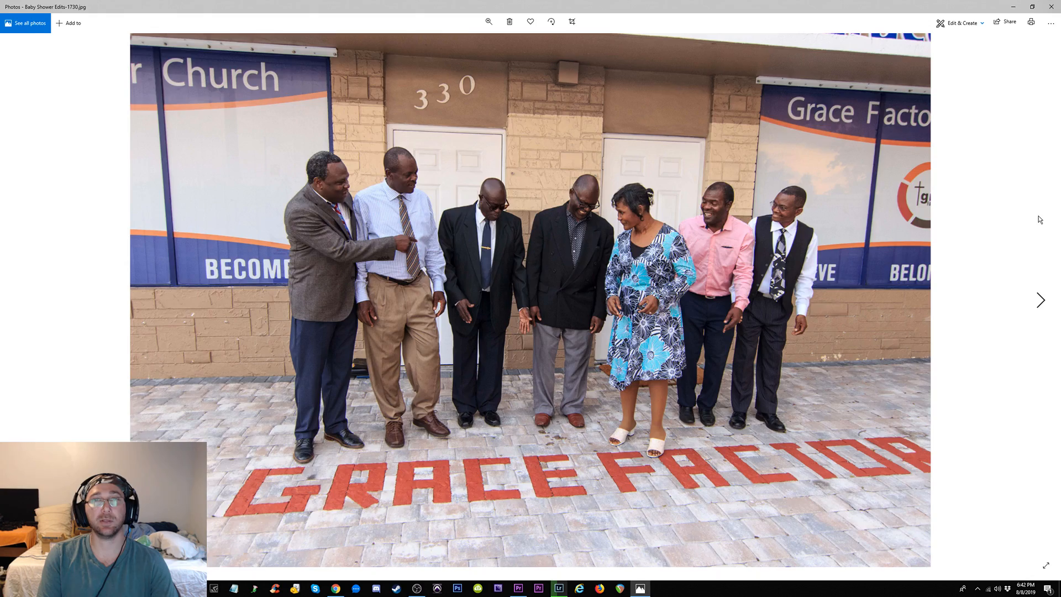
key("Right")
key("Right")
key("Right")
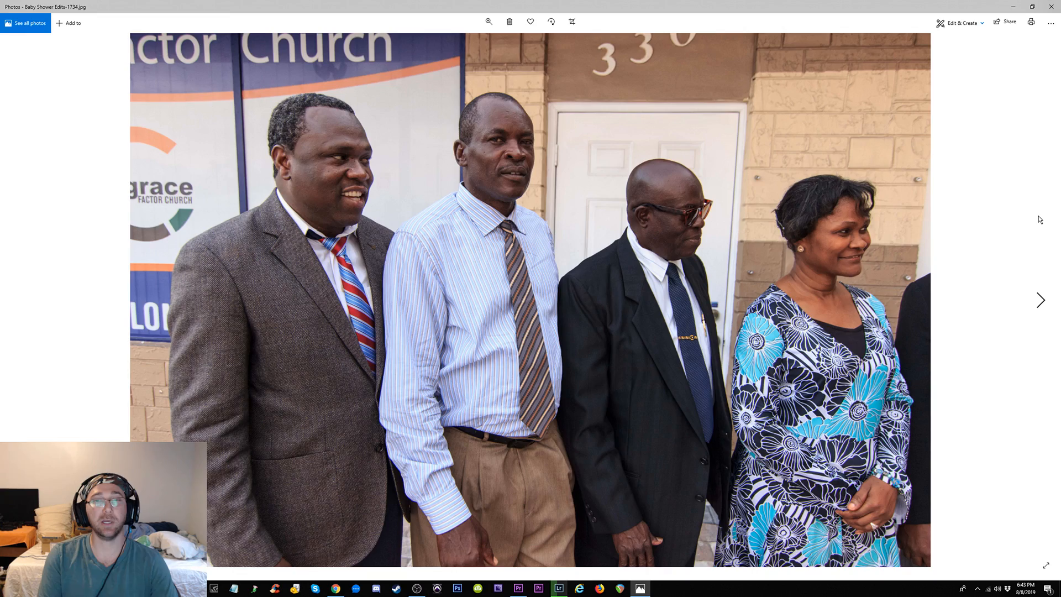
Page forward to photo 1760, reviewing the smaller group portraits taken behind the red Grace Factor lettering
key("Right")
key("Right")
key("Right")
key("Right")
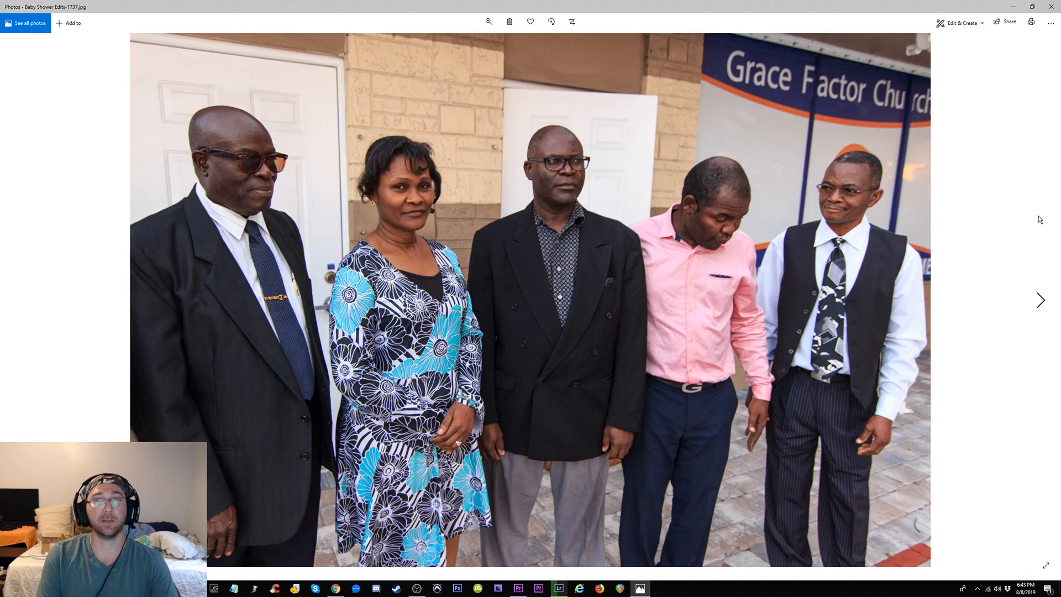
key("Right")
key("Right")
key("Right")
key("Right")
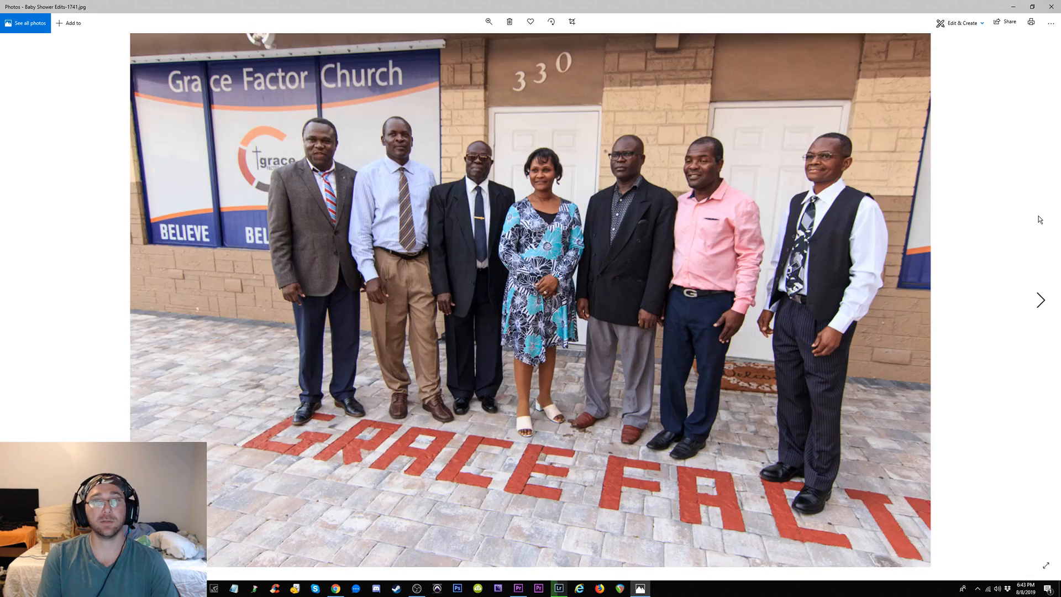
key("Right")
key("Right")
key("Right")
key("Right")
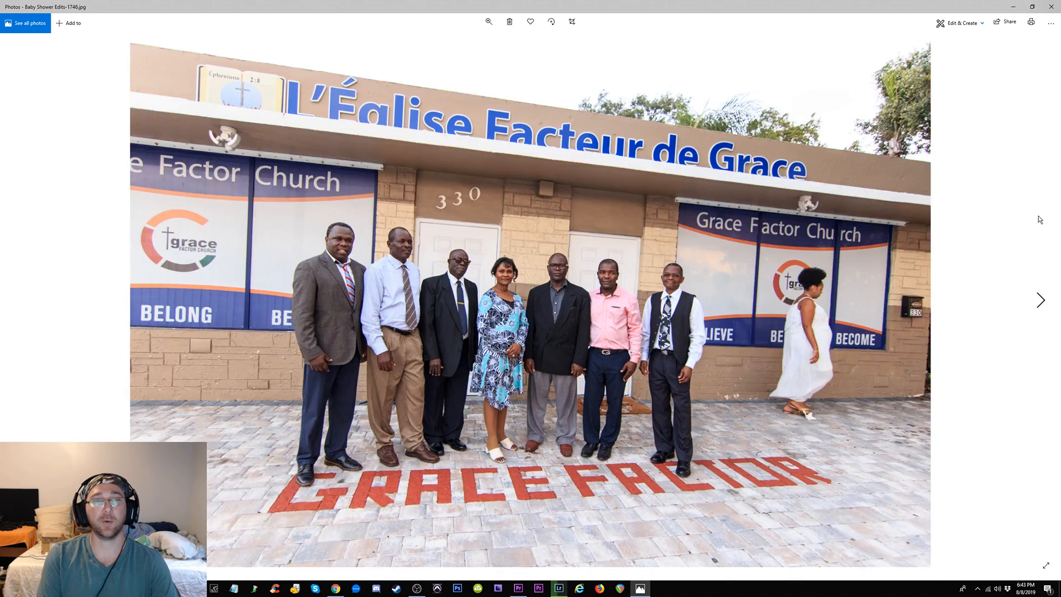
key("Right")
key("Right")
key("Right")
key("Right")
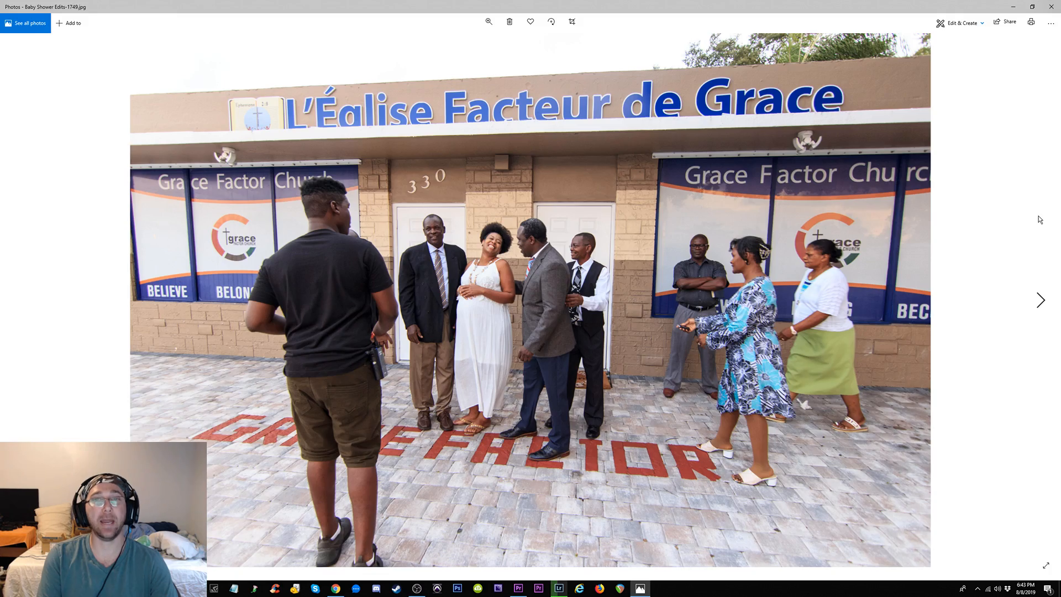
key("Right")
key("Right")
key("Right")
key("Right")
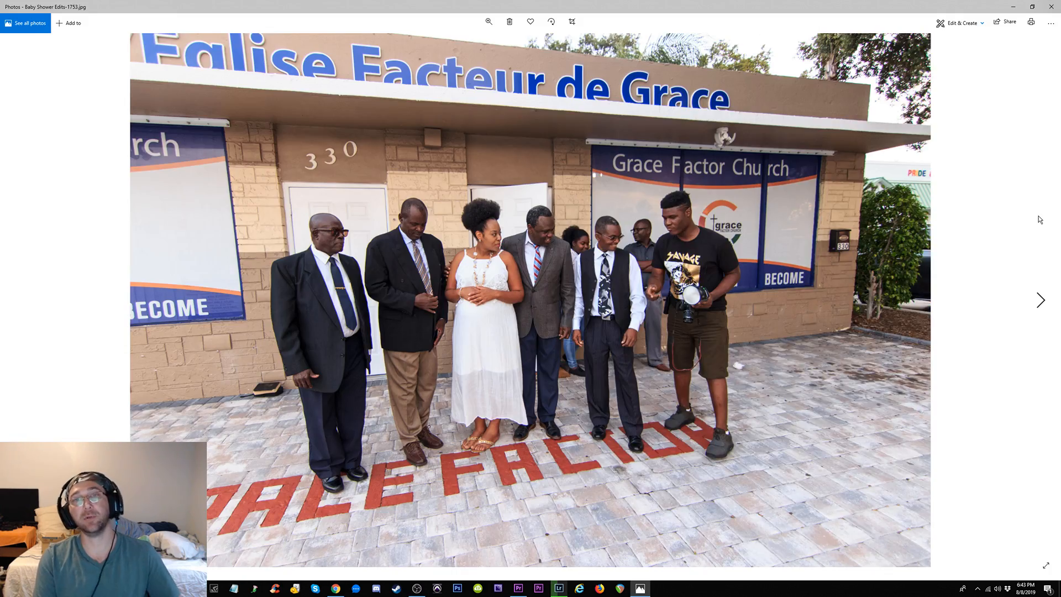
key("Right")
key("Right")
key("Right")
key("Right")
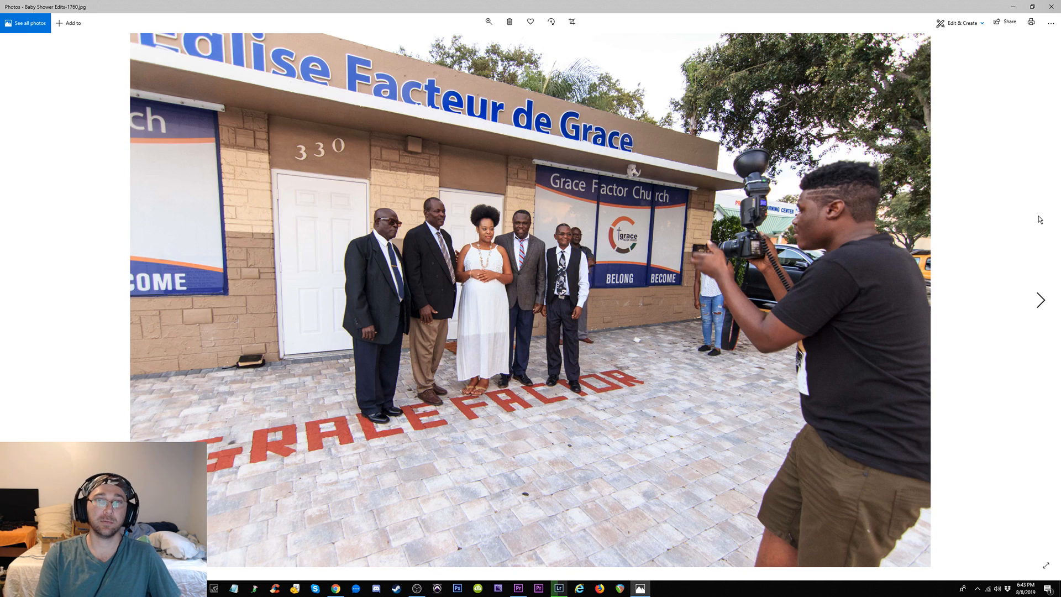
Page forward to photo 1771, reviewing the last suited group portraits and the trio in front of the church logo
key("Right")
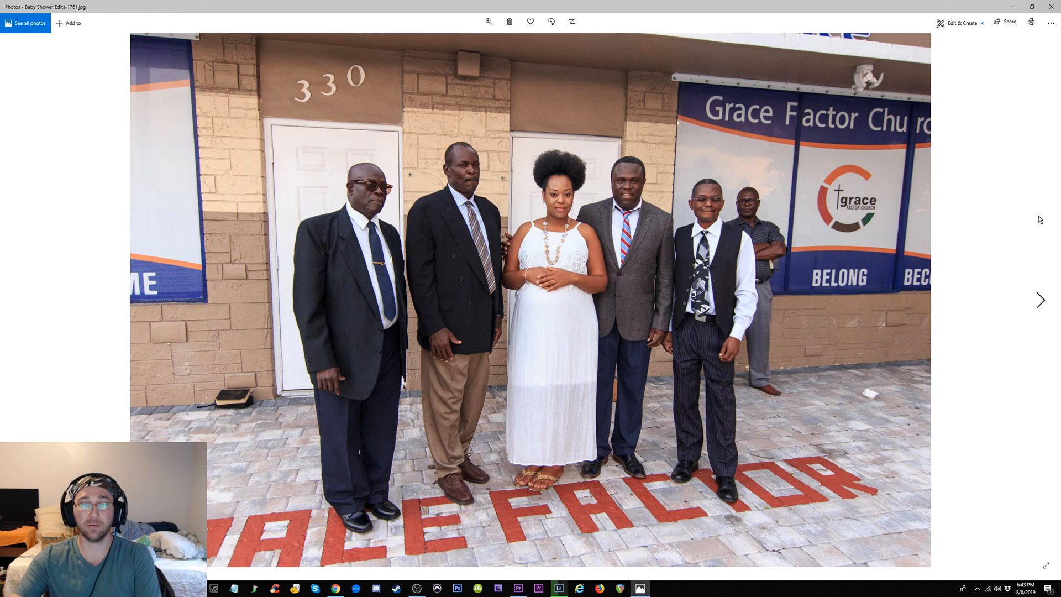
key("Right")
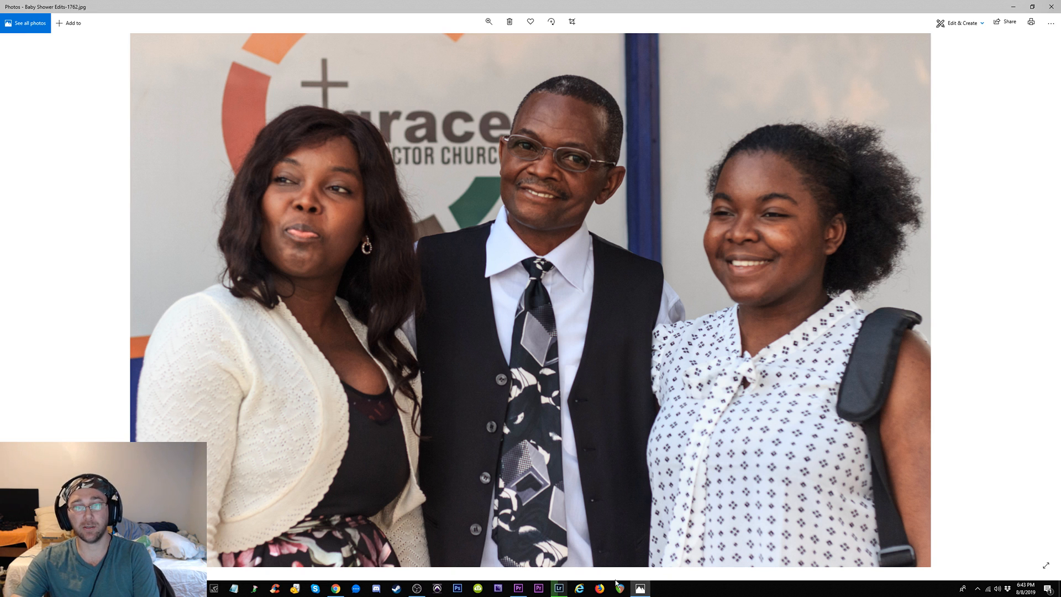
key("Right")
key("Right")
key("Right")
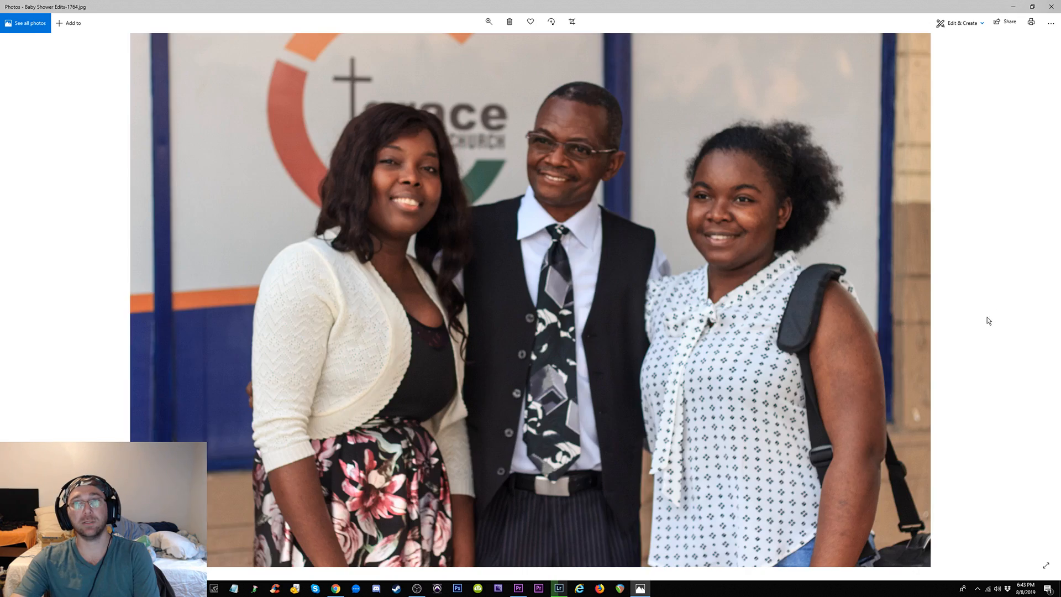
key("Right")
key("Right")
key("Right")
key("Right")
key("Right")
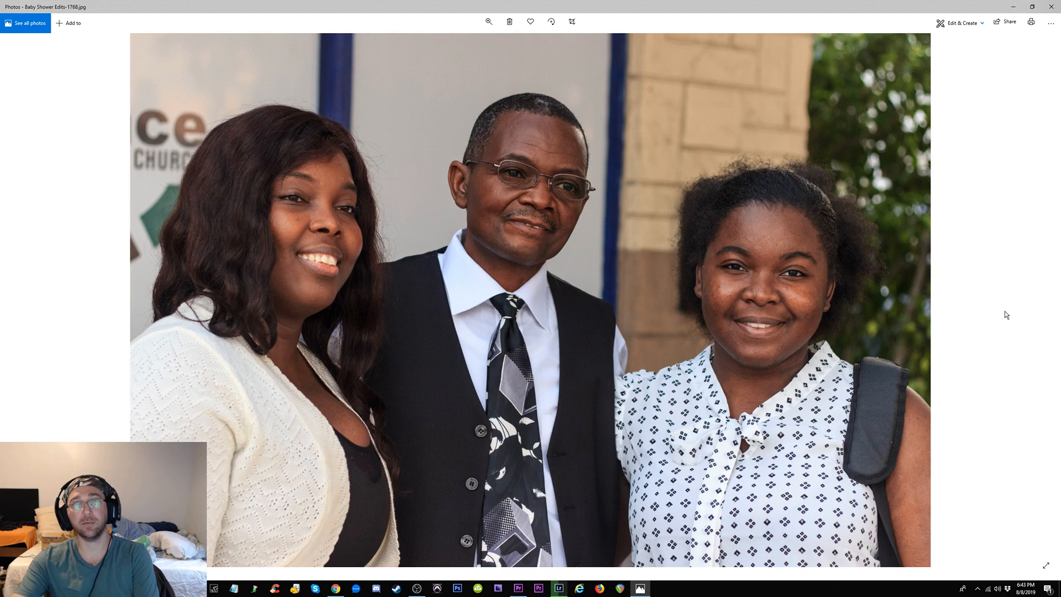
key("Right")
Switch to Lightroom and check the Camera Calibration settings of the current photo in the Develop module
key("alt+Tab")
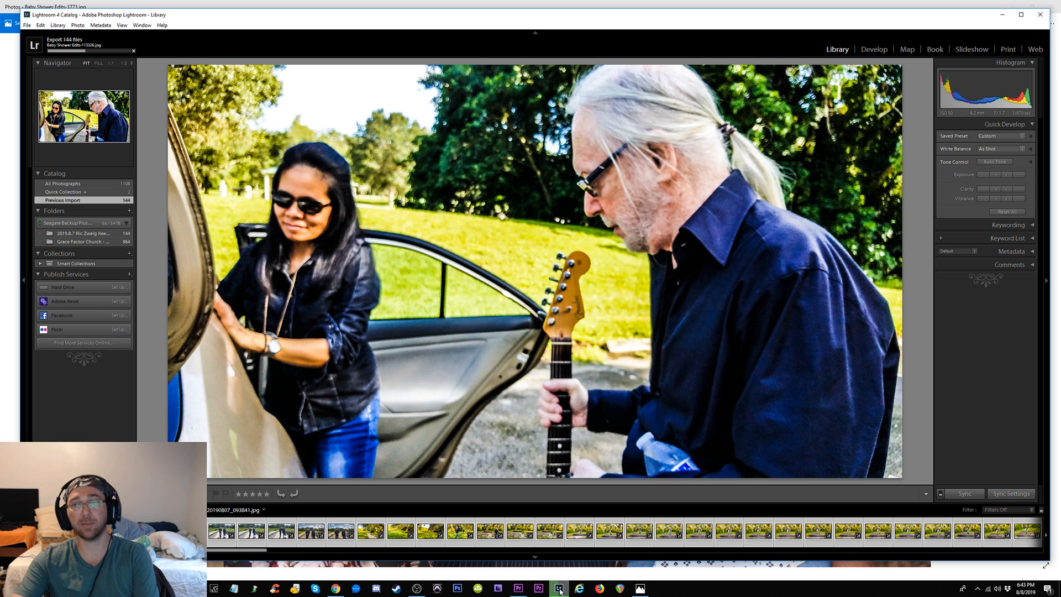
left_click(875, 50)
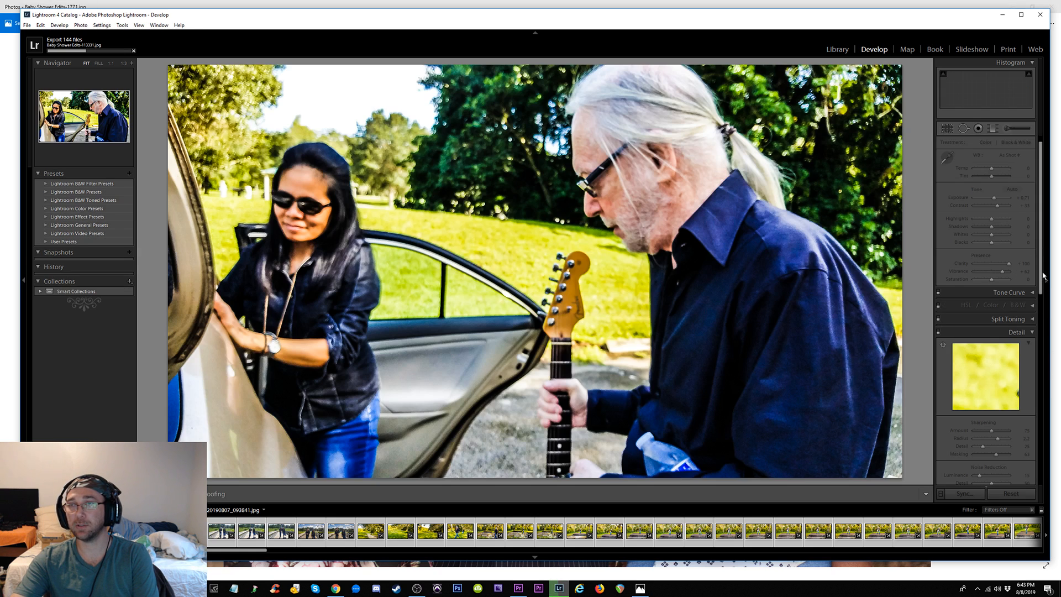
left_click(1047, 277)
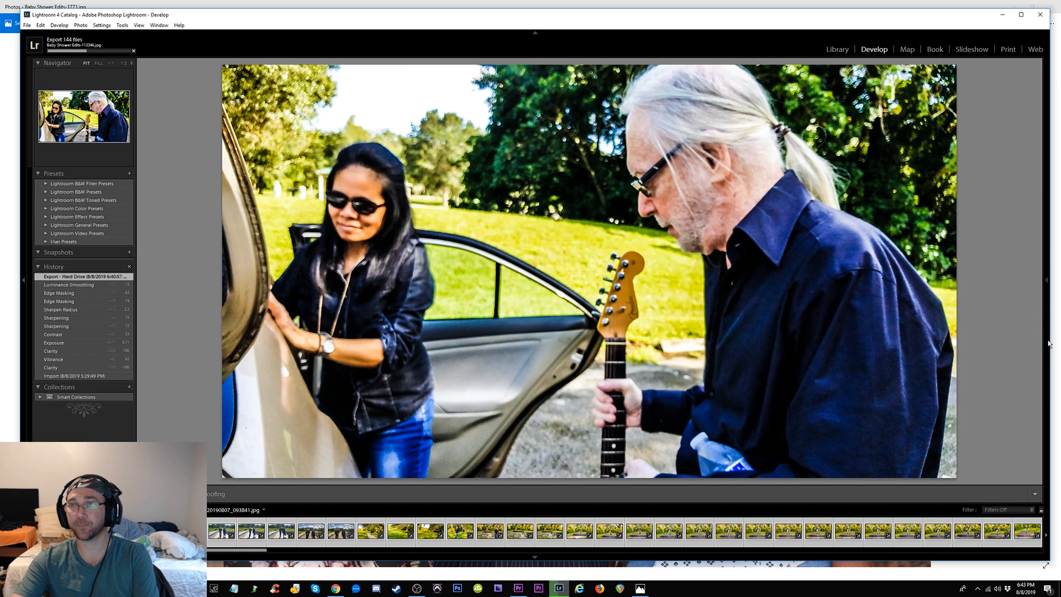
left_click(1047, 280)
scroll(1041, 387, "down", 10)
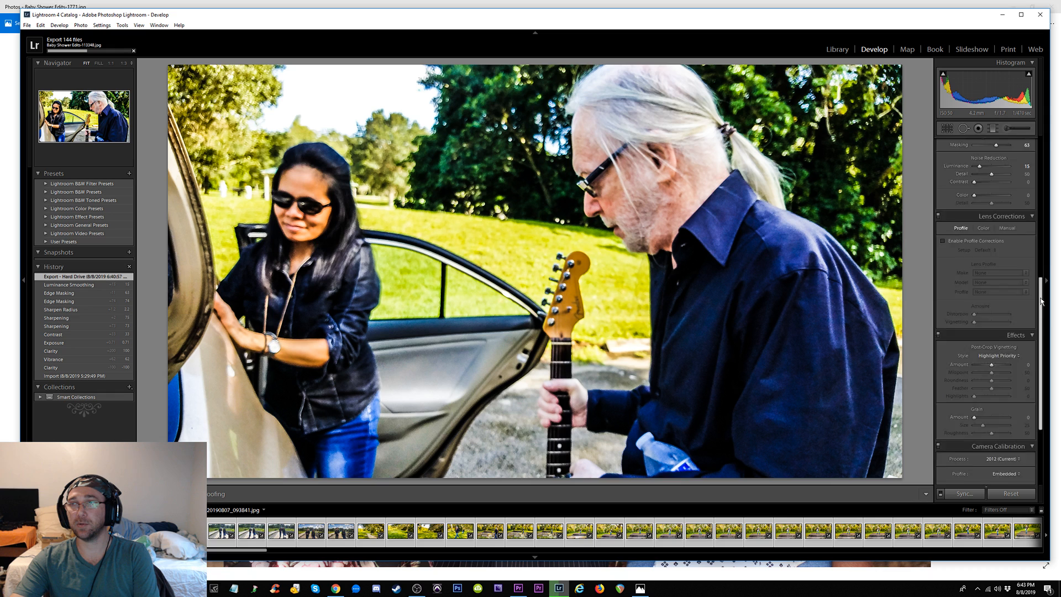
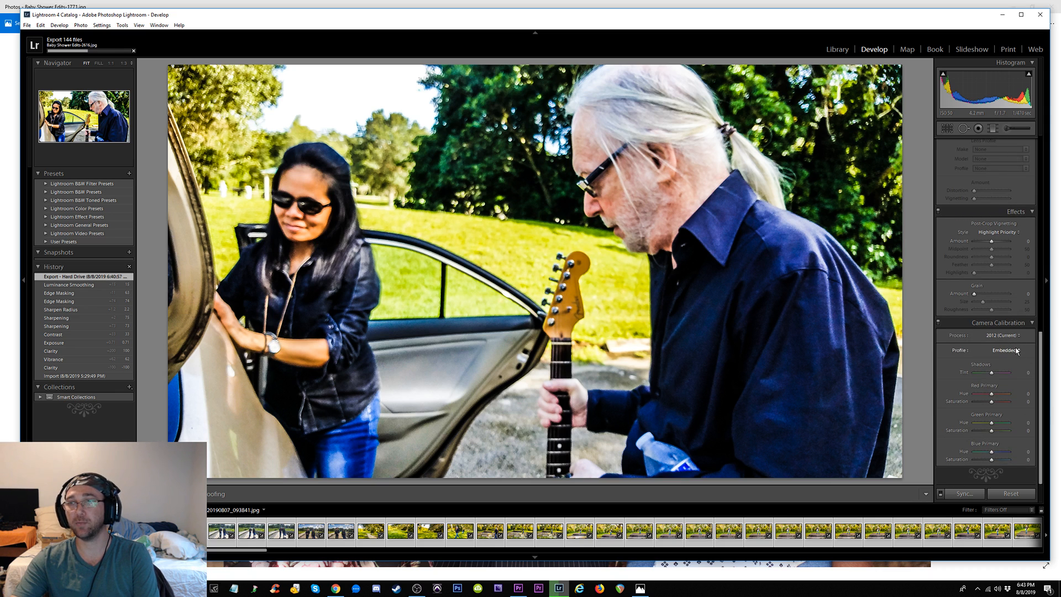
left_click(1019, 351)
left_click(1040, 353)
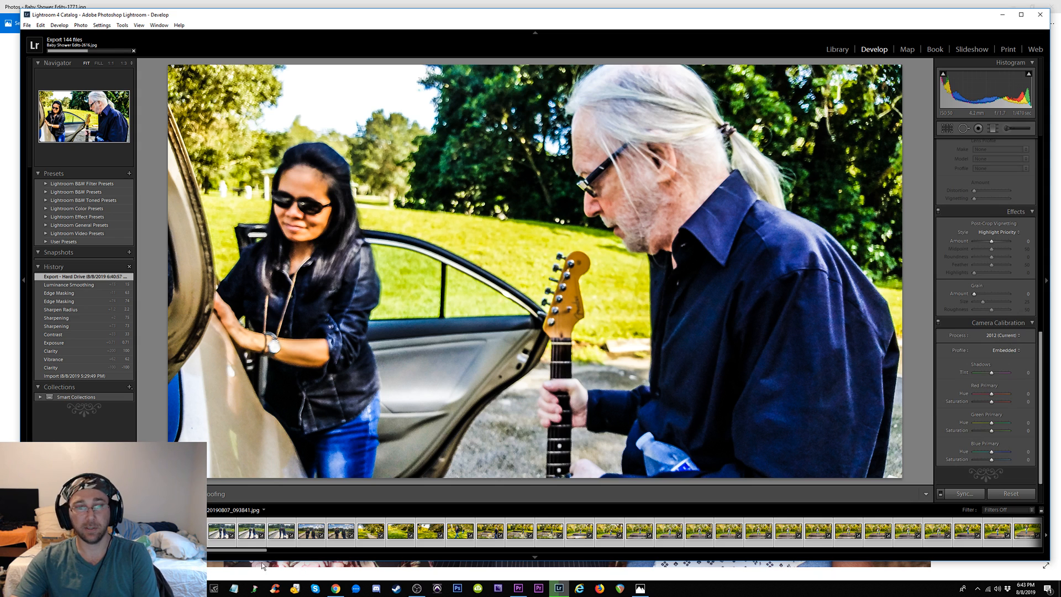
Find the photo IMG_2616.CR2 of the woman lying on the fire pit and display it with its Camera Calibration settings
left_click(402, 550)
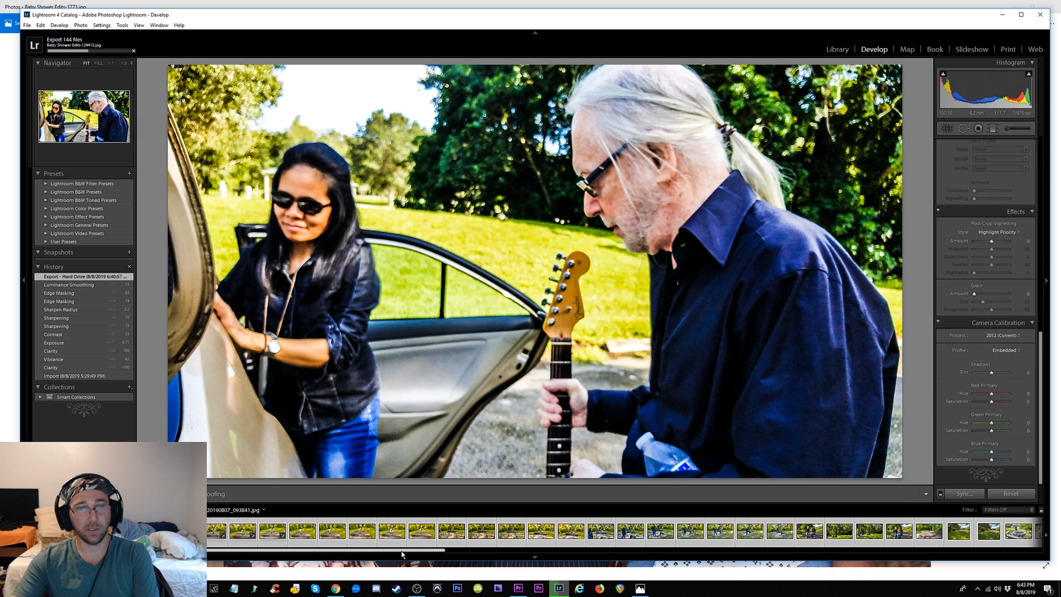
left_click(528, 550)
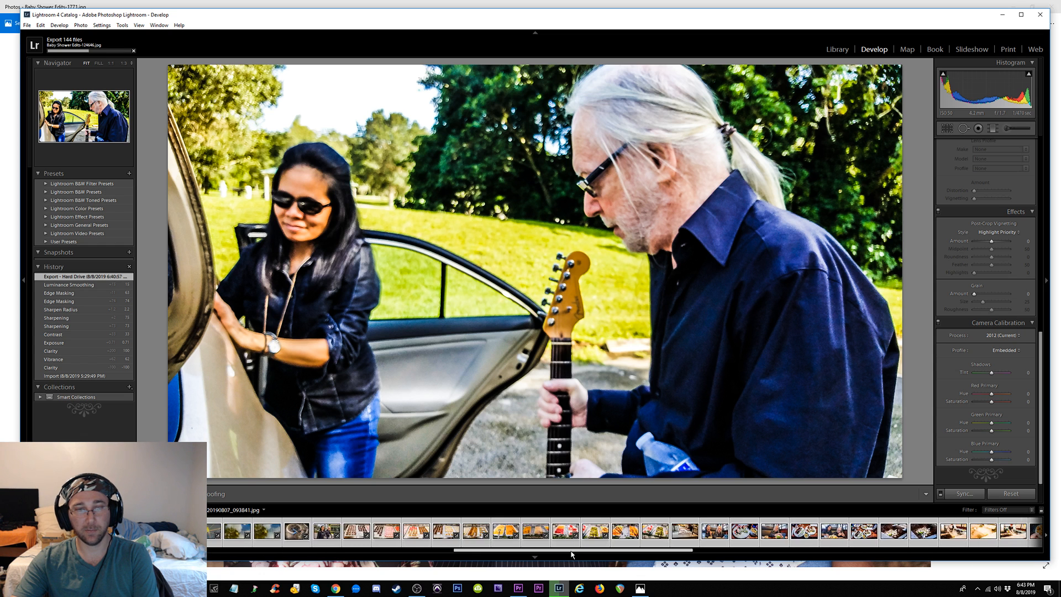
left_click_drag(572, 555, 601, 553)
left_click(177, 532)
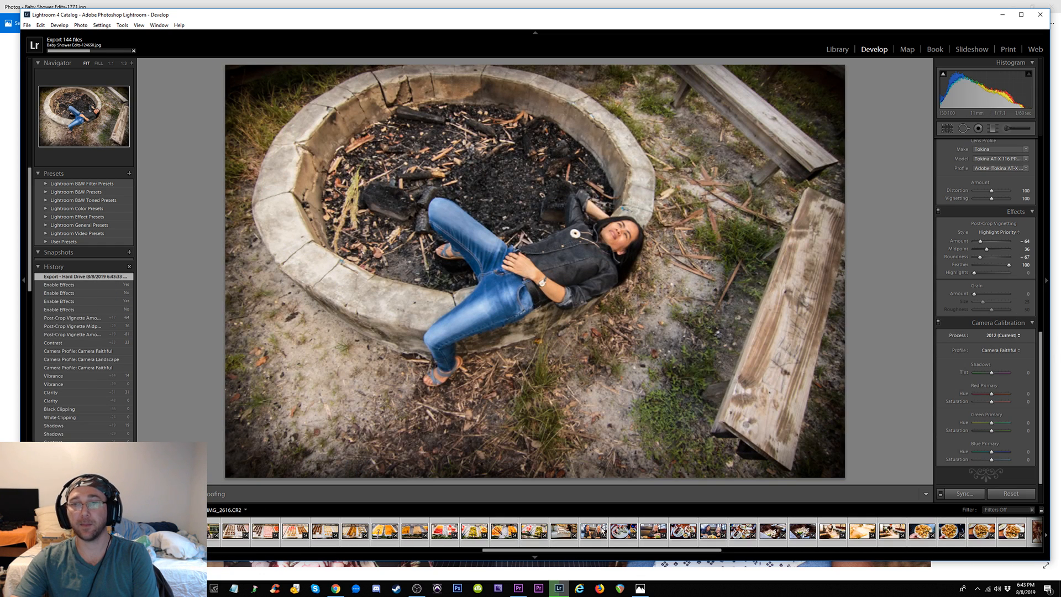
Switch back to the Photos viewer and review the family shots outside the church up to photo 1783
left_click(640, 588)
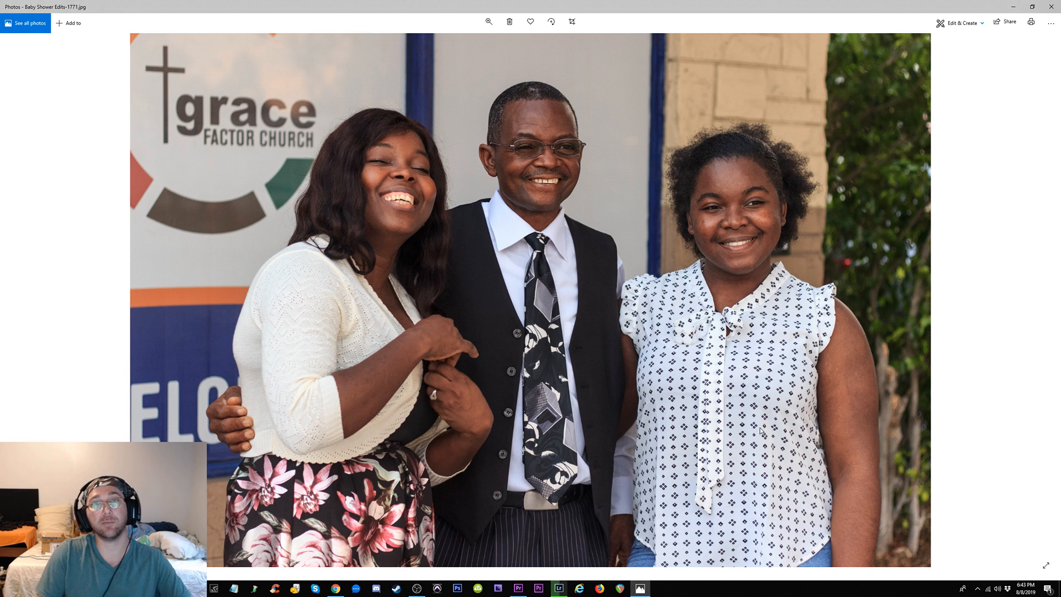
key("Right")
key("Right")
key("Right")
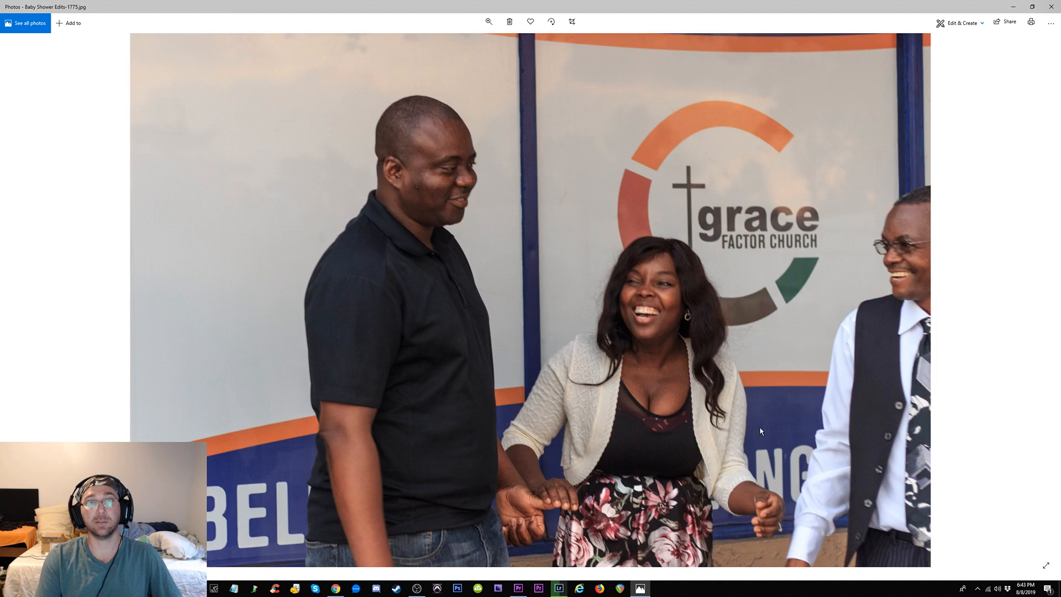
key("Right")
key("Right")
key("Right")
key("Right")
key("Right")
key("Right")
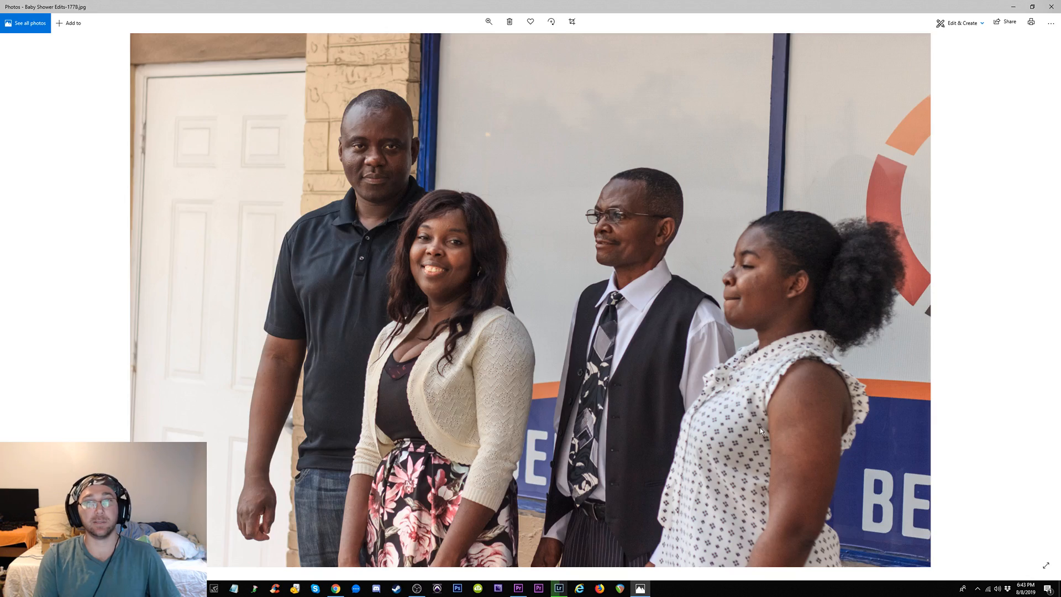
key("Right")
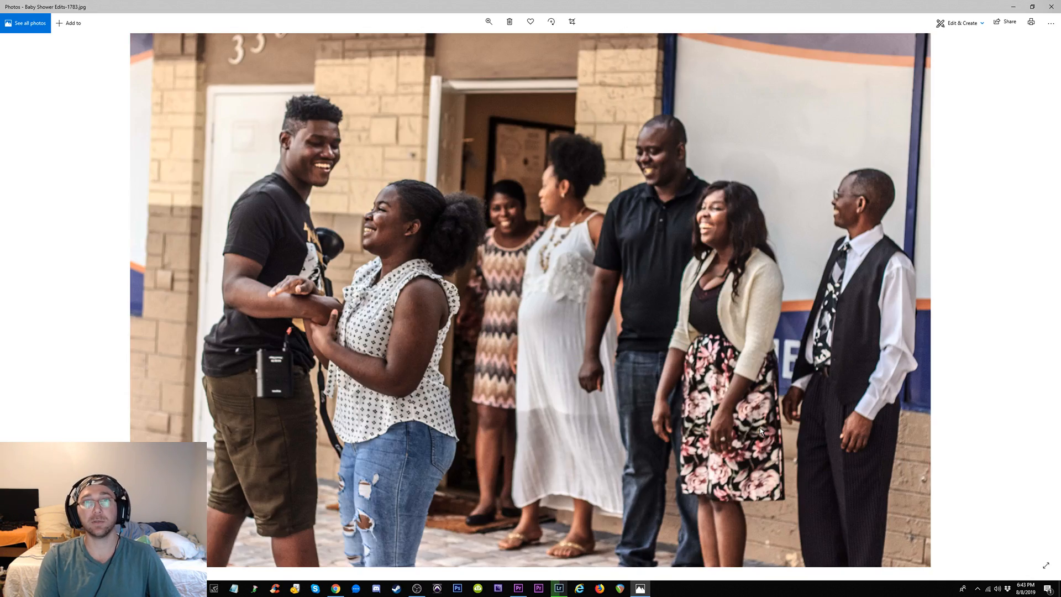
Continue through the candid shots by the church wall up to photo 1792 of the four people standing together
key("Right")
key("Right")
key("Right")
key("Right")
key("Right")
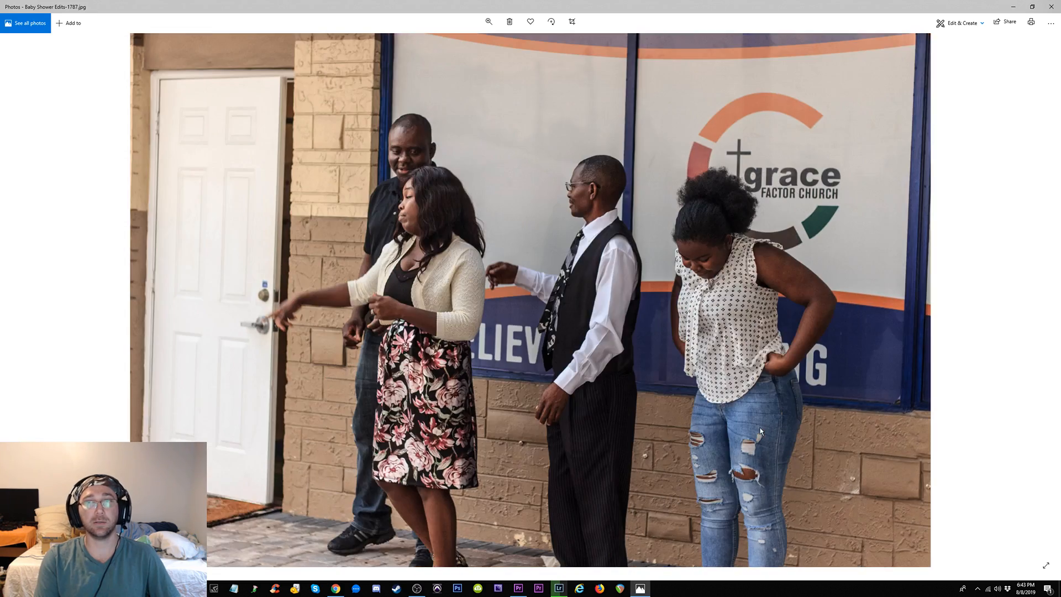
key("Right")
key("Right")
key("Right")
key("Right")
key("Right")
key("Right")
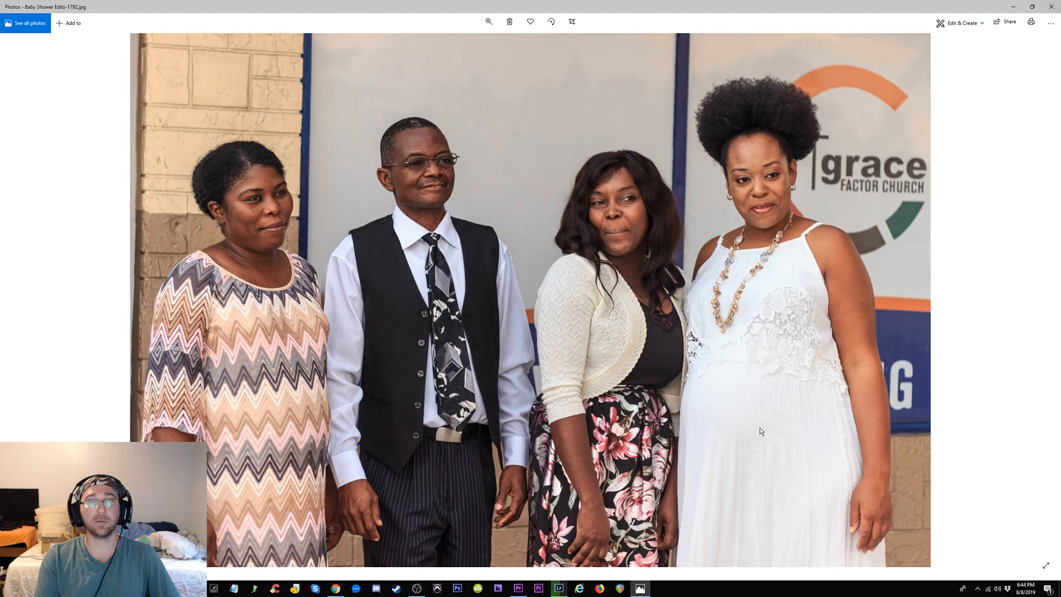
Look through the group shots that include the photographer in the frame, up to photo 1804
key("Right")
key("Right")
key("Right")
key("Right")
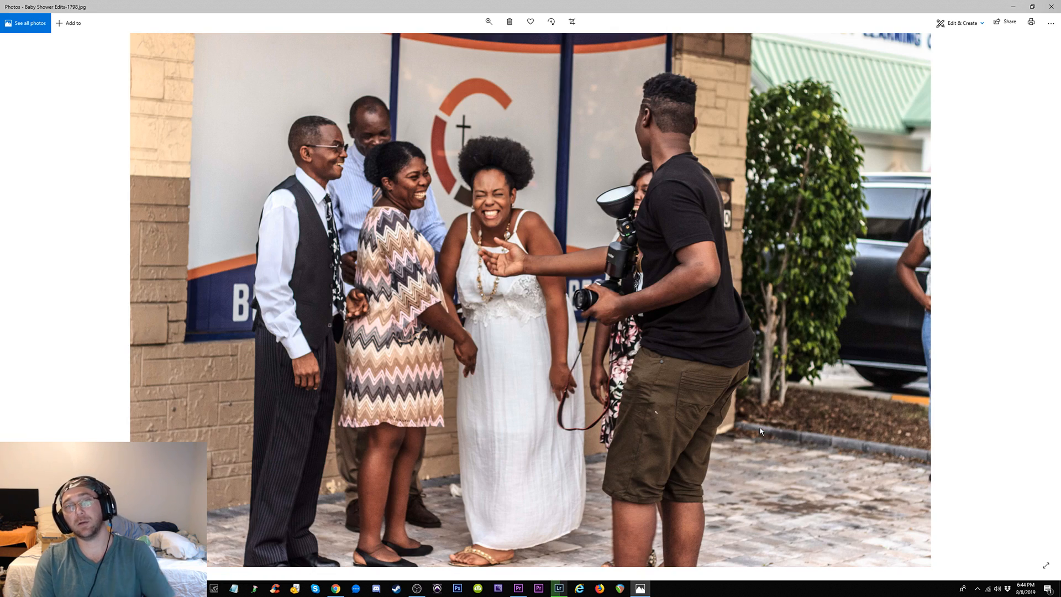
key("Right")
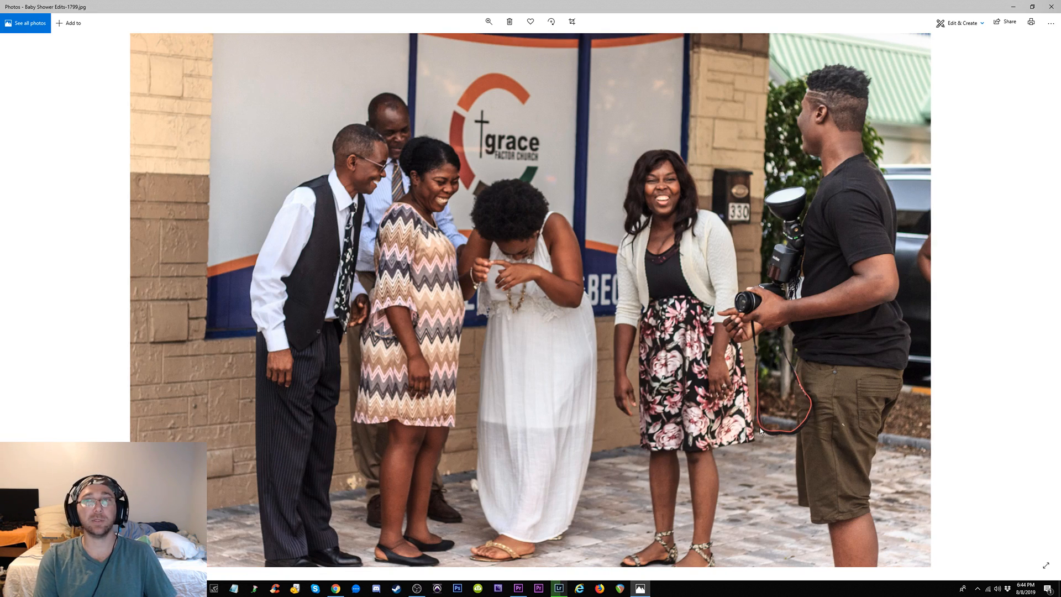
key("Right")
key("Right")
key("Right")
key("Right")
key("Right")
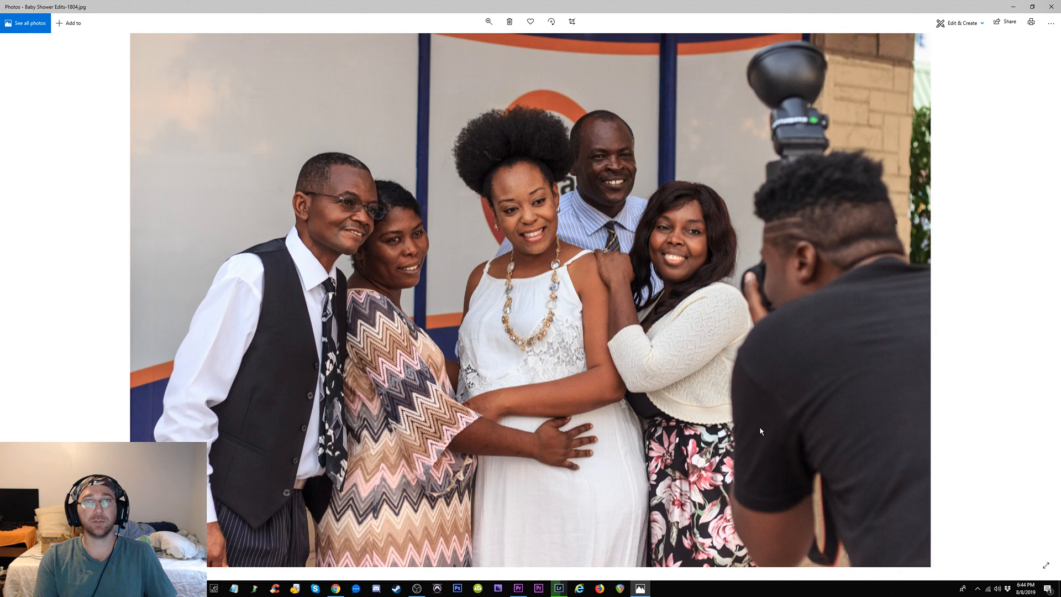
Review the portraits around the expectant mother up to photo 1811 of the four women
key("Right")
key("Right")
key("Right")
key("Right")
key("Right")
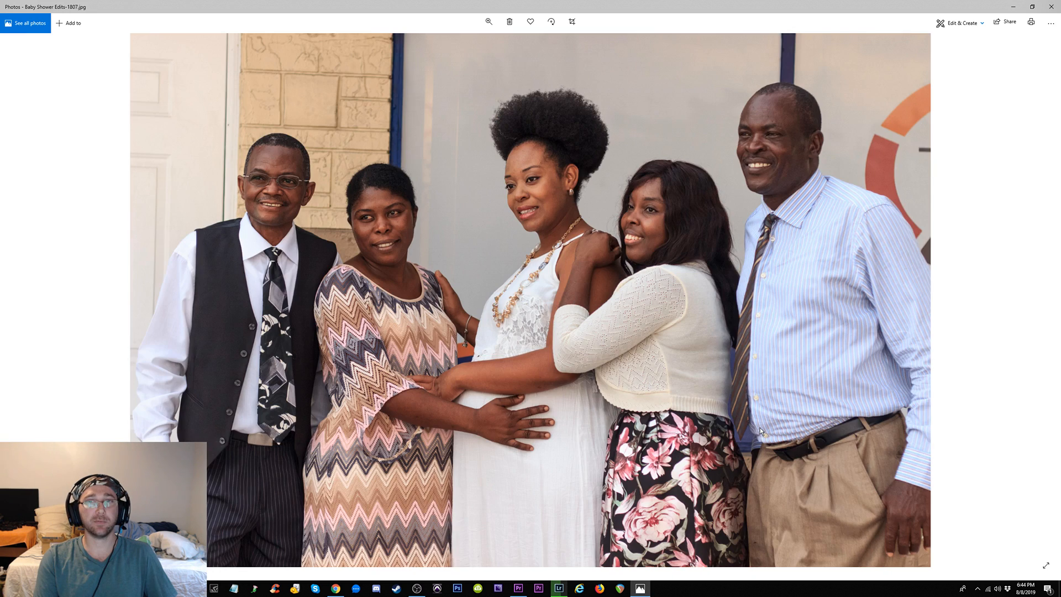
key("Right")
key("Right")
key("Right")
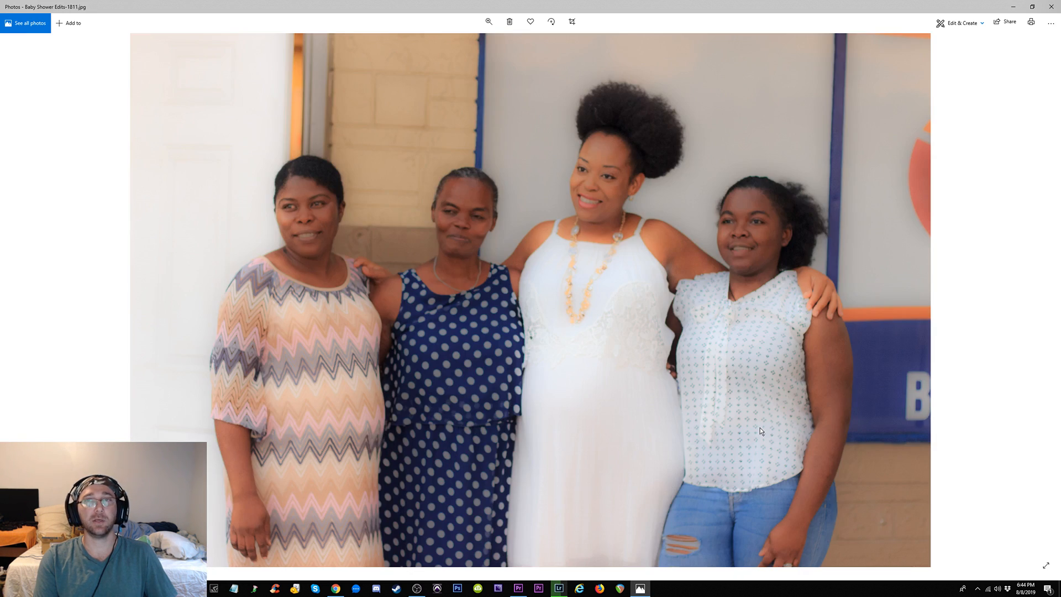
Examine the remaining portraits of the four women up to photo 1817
key("Right")
key("Right")
key("Right")
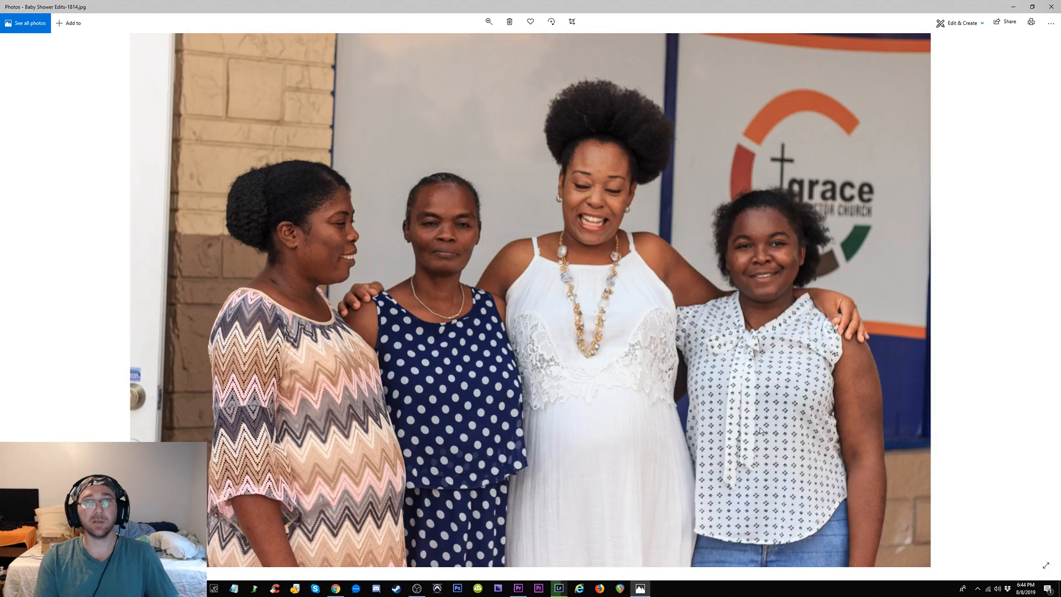
key("Right")
key("Right")
key("Right")
key("Right")
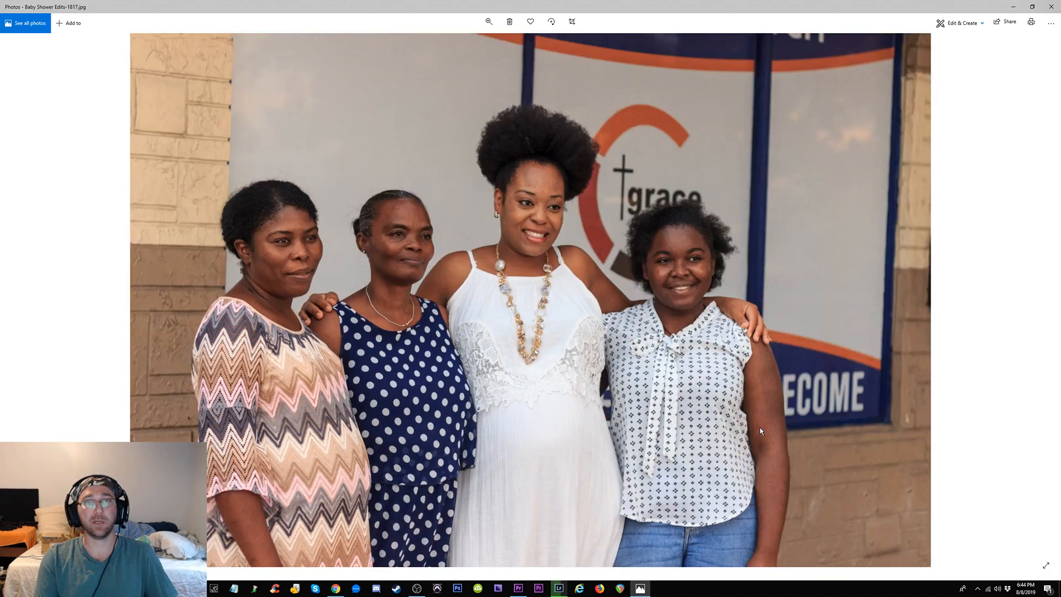
Look through the buffet table food photos from 1819 to 1825
key("Left")
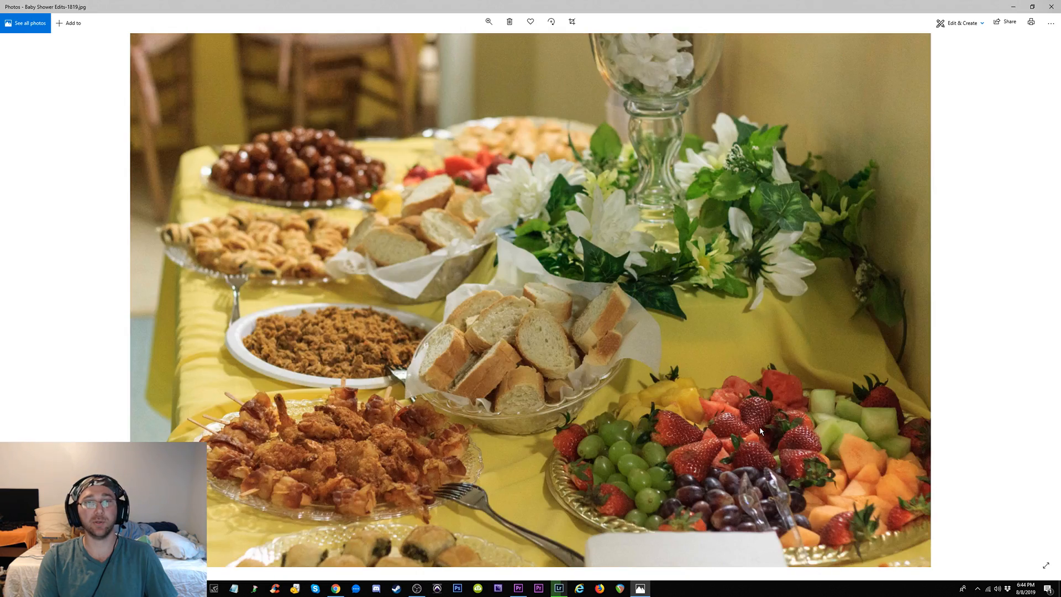
key("Right")
key("Right")
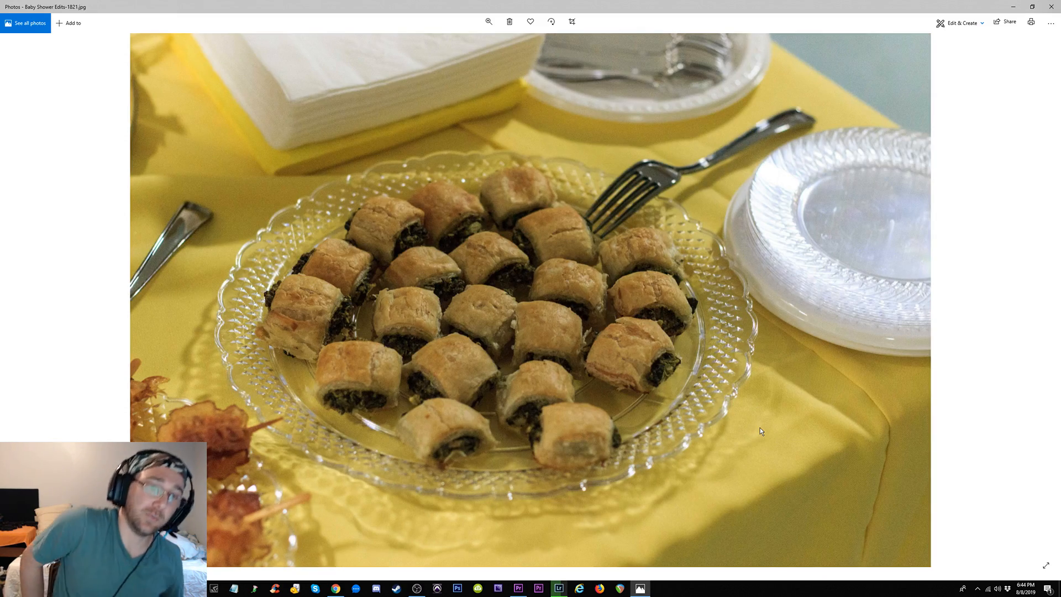
key("Right")
key("Right")
key("Right")
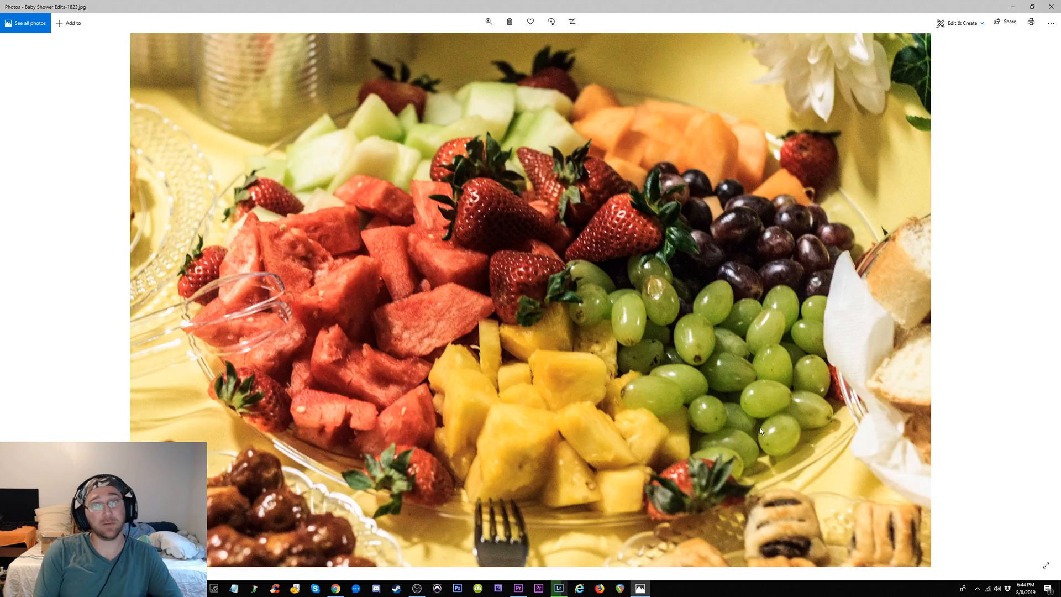
key("Right")
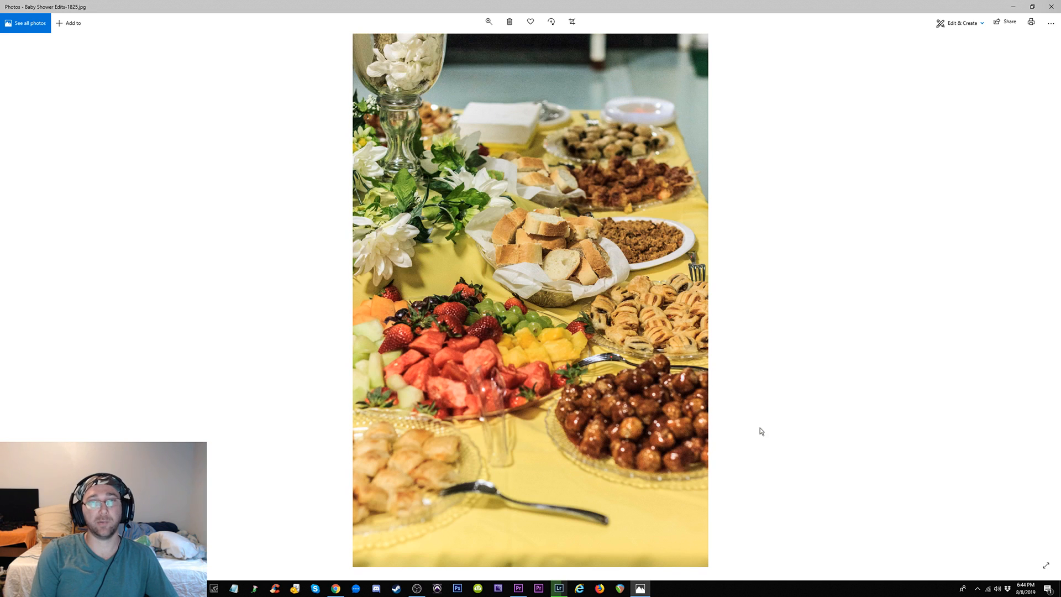
Review the indoor photos of the speaker and the seated audience, from 1826 up to 1835
key("Right")
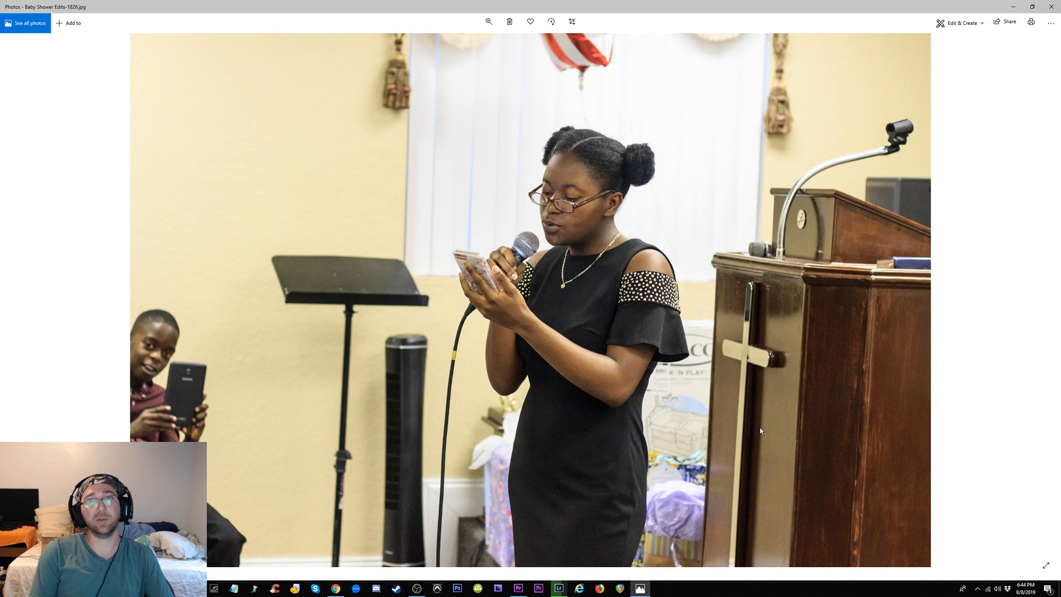
key("Right")
key("Right")
key("Right")
key("Right")
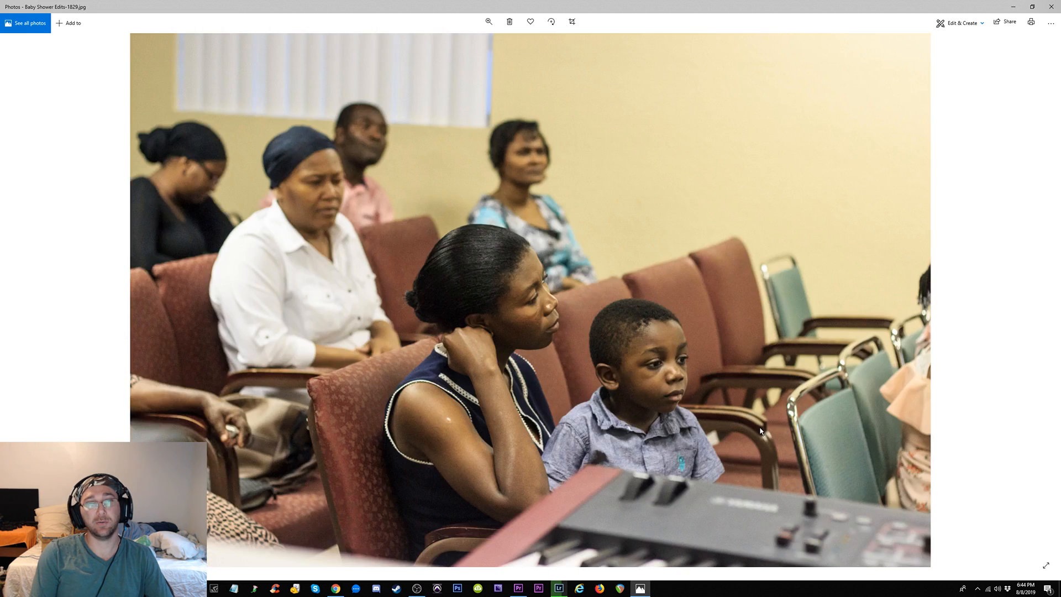
key("Right")
key("Right")
key("Right")
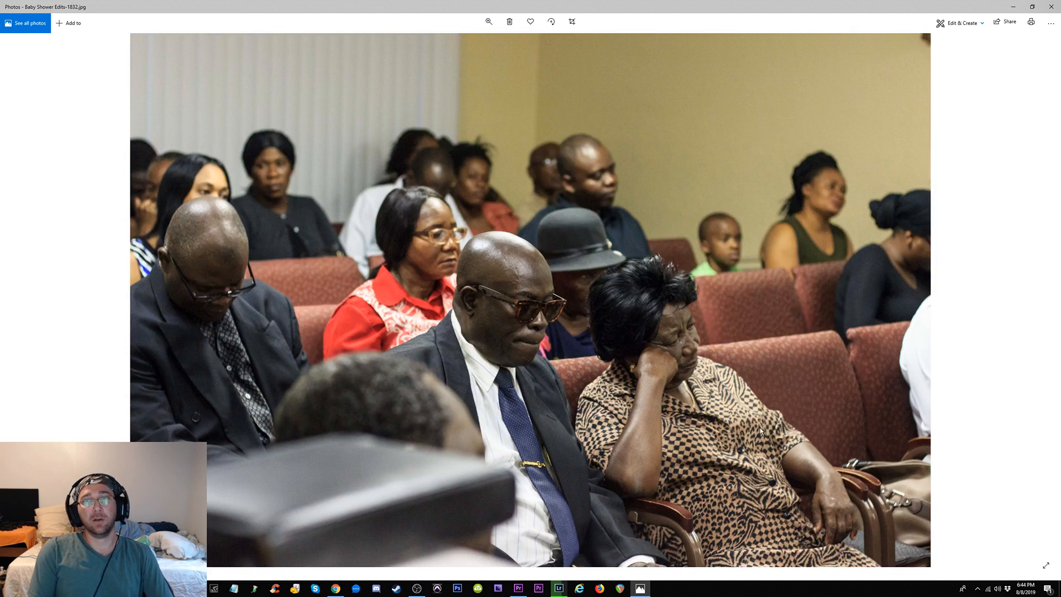
key("Right")
key("Right")
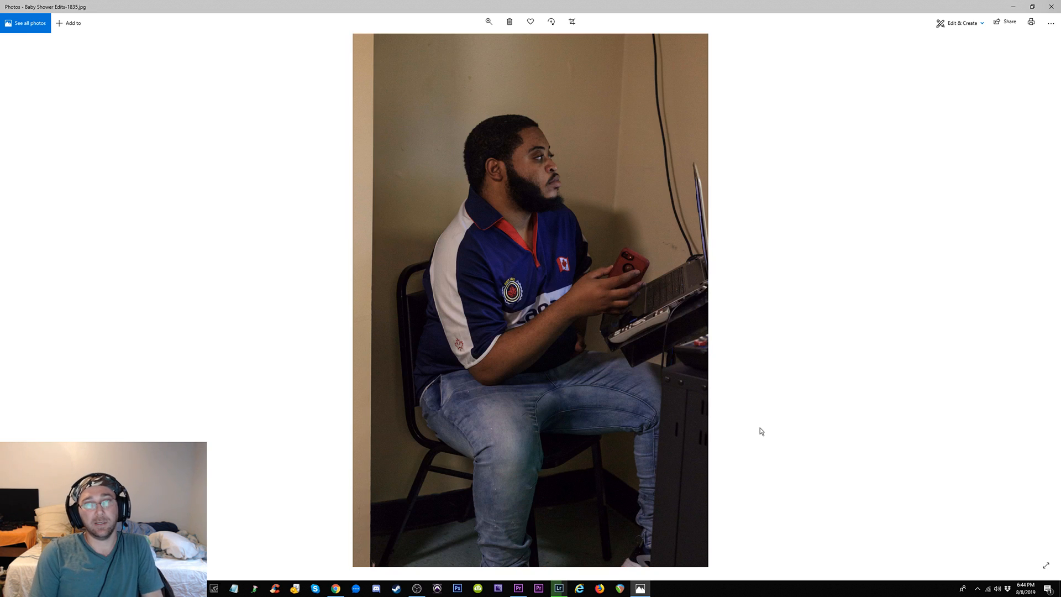
Advance to photo 1837 of the girl seated on the white throne chair beside the decorated table
key("Right")
key("Right")
key("Right")
key("Right")
key("Right")
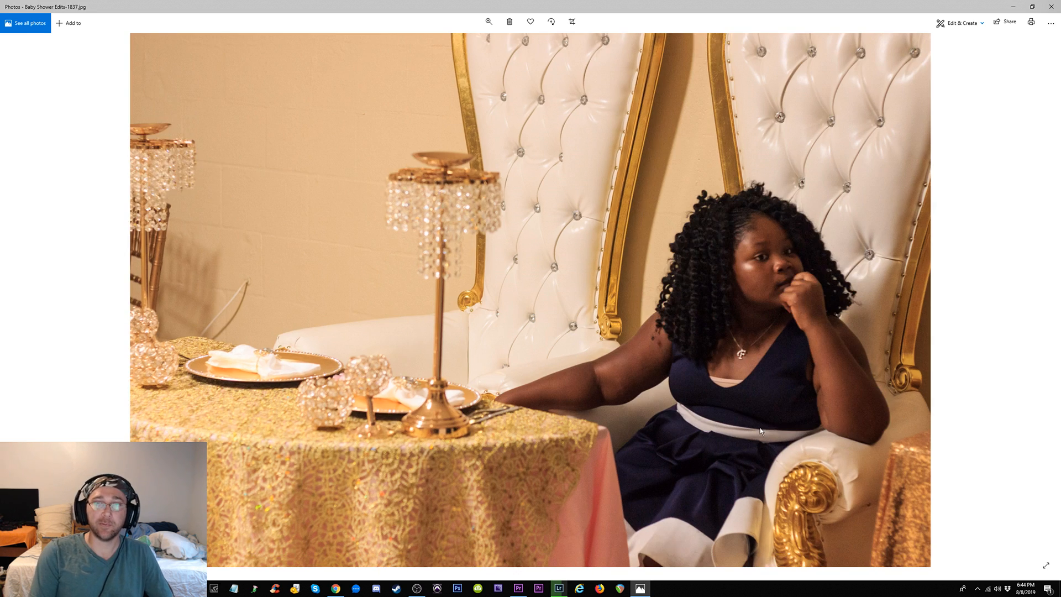
Review the guests in the doorway in photo 1841, the girl with the microphone in 1842, and the cupcake close-up in 1843
key("Right")
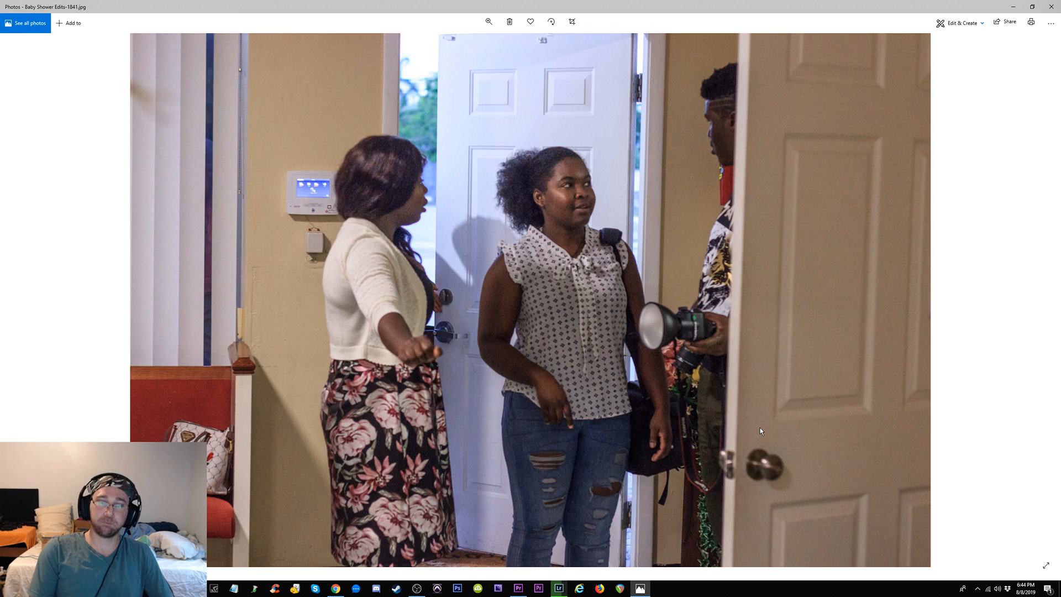
key("Right")
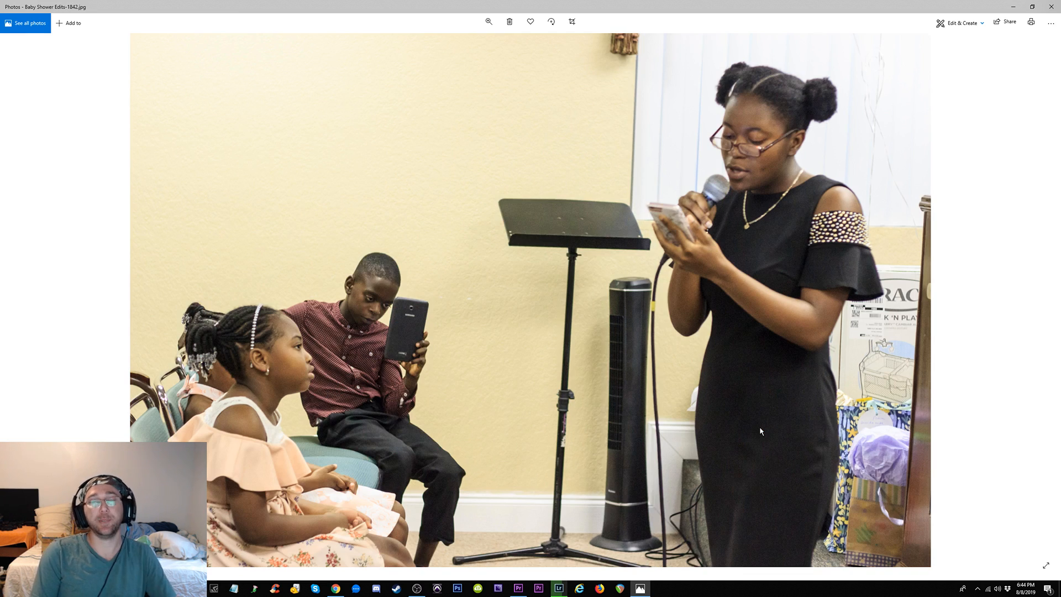
key("Right")
key("Right")
key("Left")
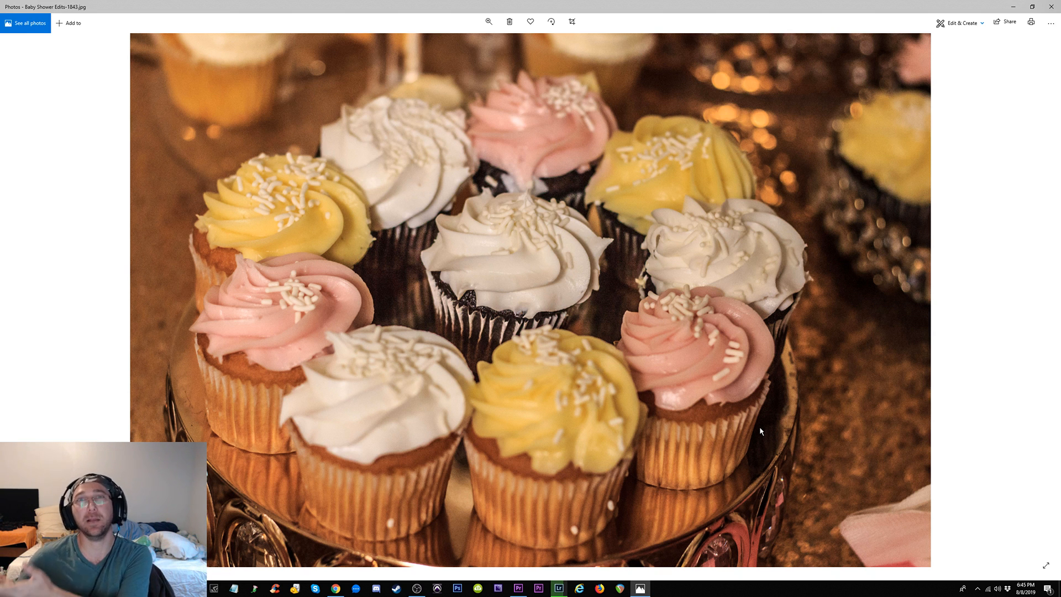
Examine the portraits of the women holding babies from photo 1845 to 1847, flipping back and forth to compare neighbouring shots
key("Right")
key("Right")
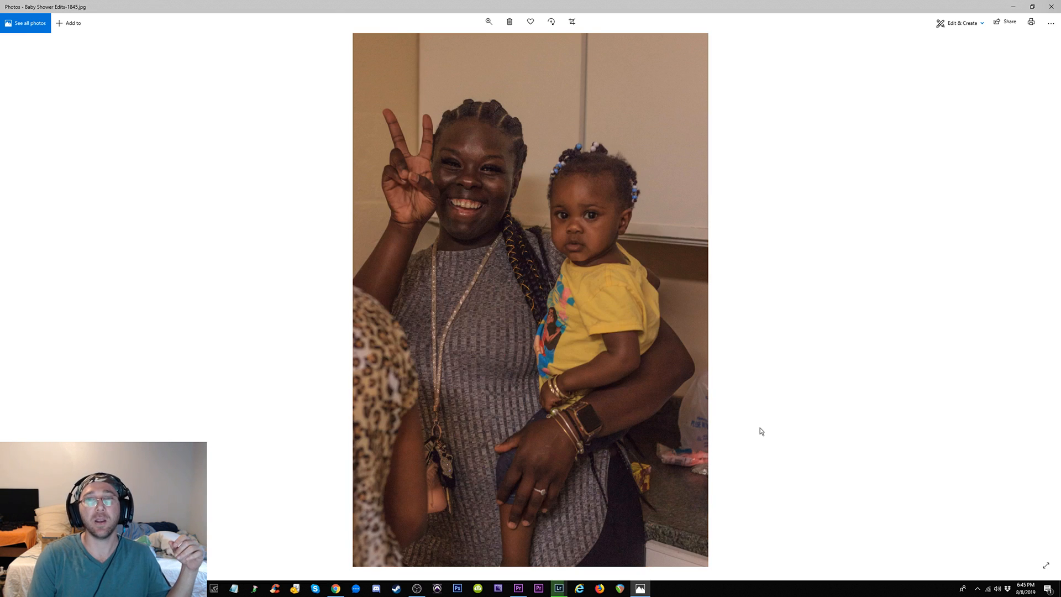
key("Right")
key("Left")
key("Right")
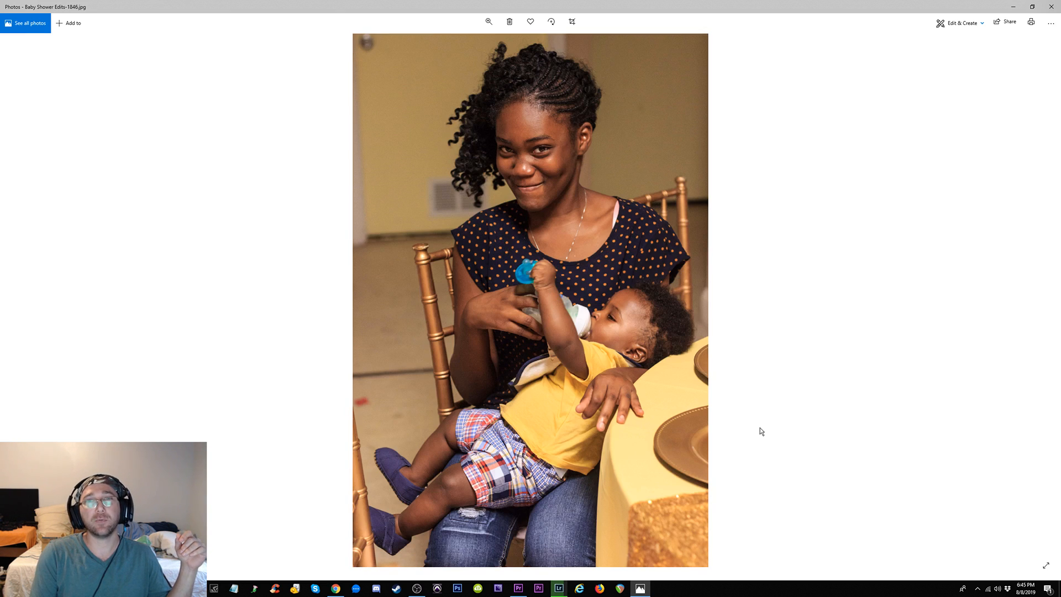
key("Right")
key("Right")
key("Left")
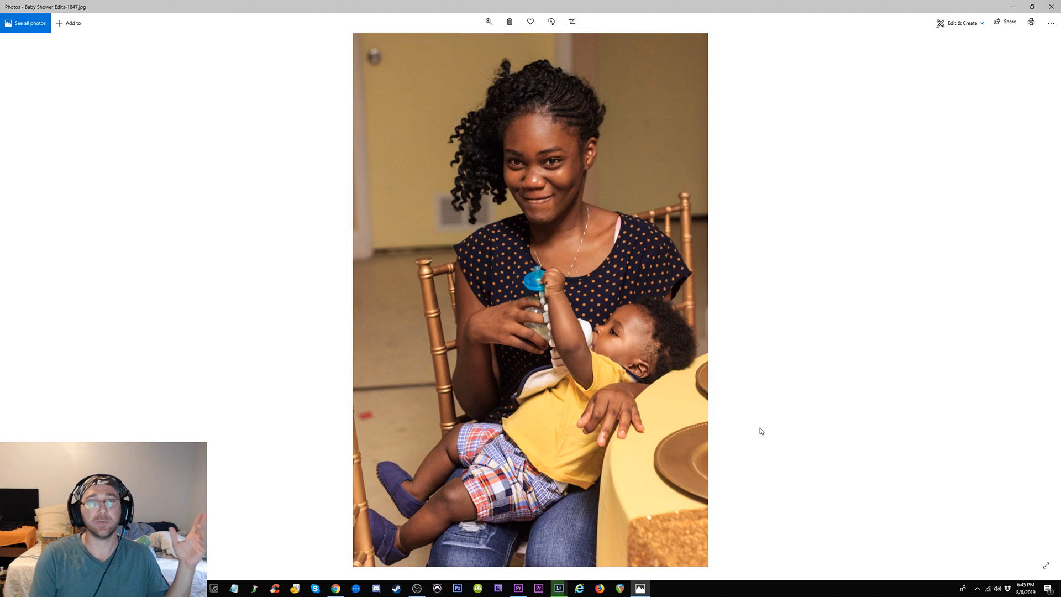
Compare photos 1851 and 1852 of the braided woman with the toddler and continue to the baby over the shoulder in 1854
key("Right")
key("Right")
key("Right")
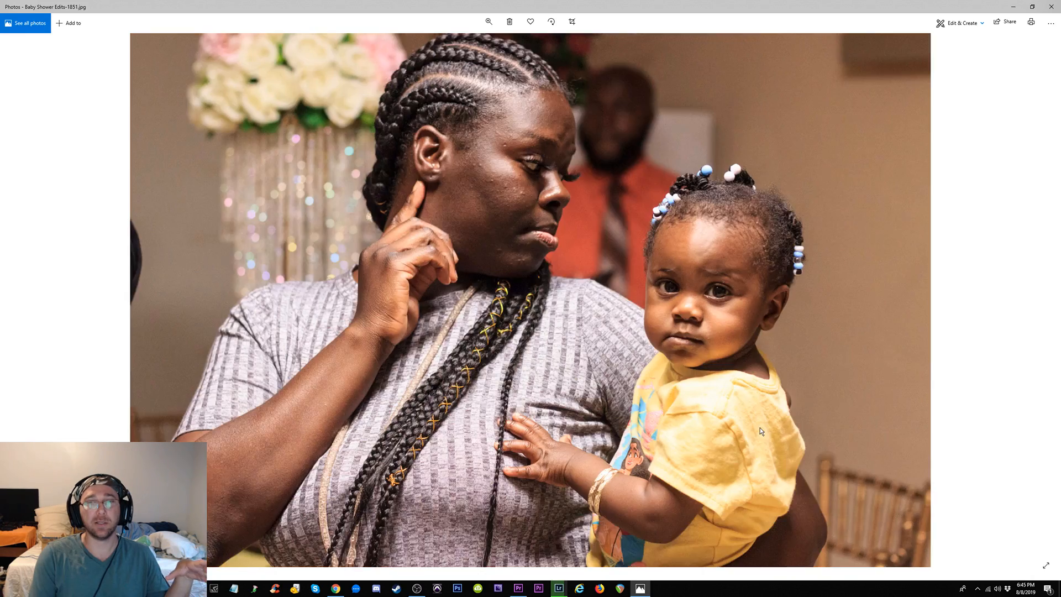
key("Right")
key("Right")
key("Left")
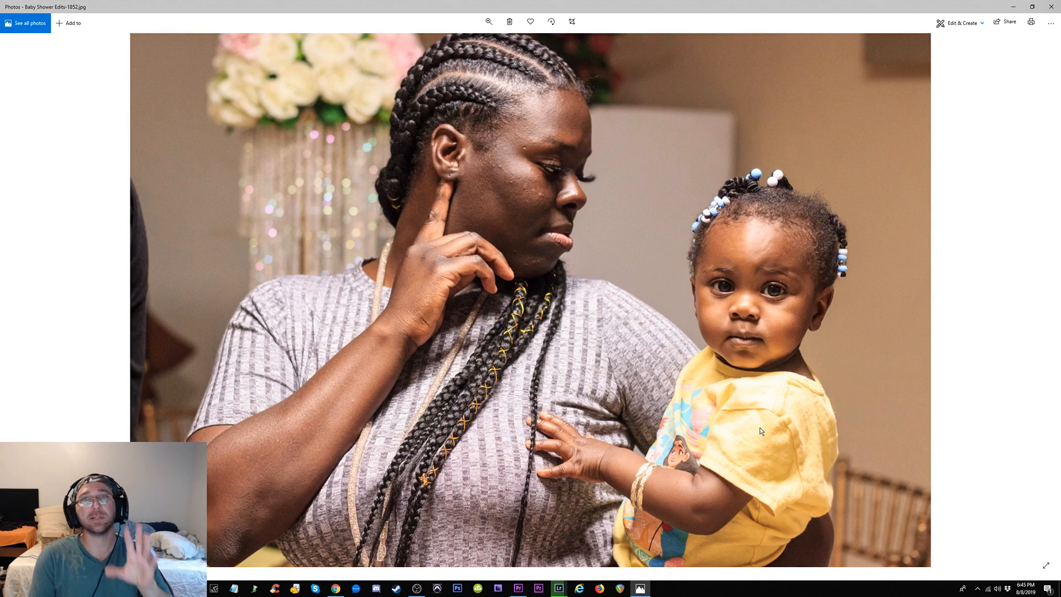
key("Right")
key("Right")
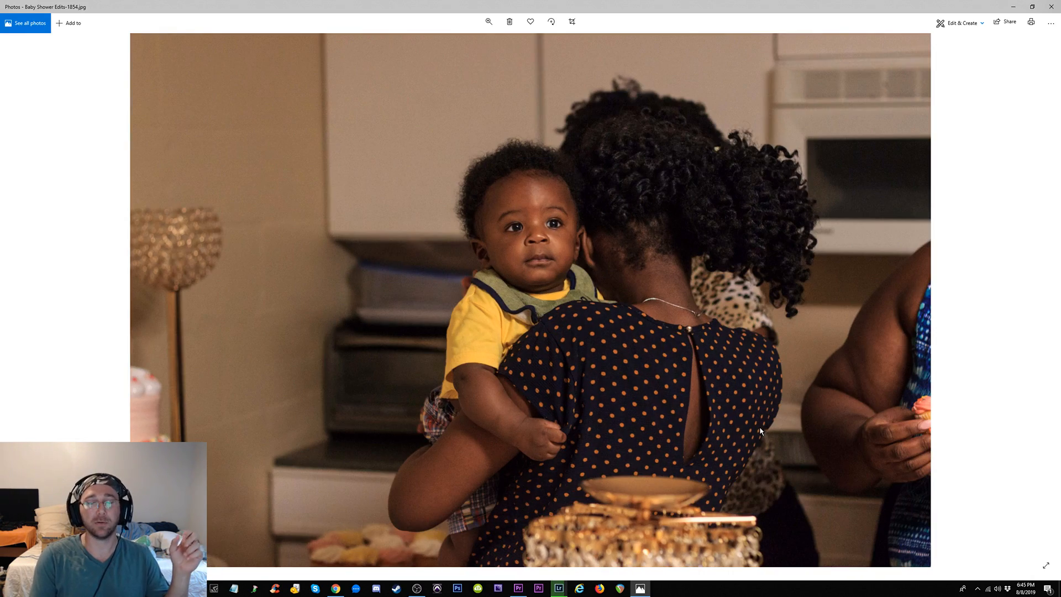
Look through the cupcake and cake close-ups from 1857 to 1861 and on to photo 1863 of the woman holding cupcakes
key("Right")
key("Right")
key("Right")
key("Right")
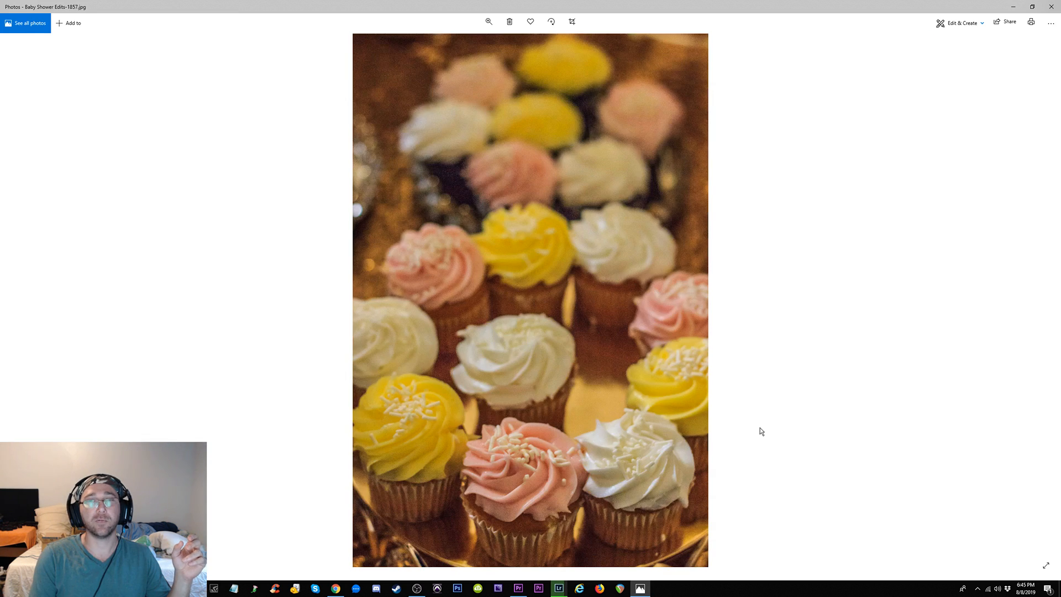
key("Right")
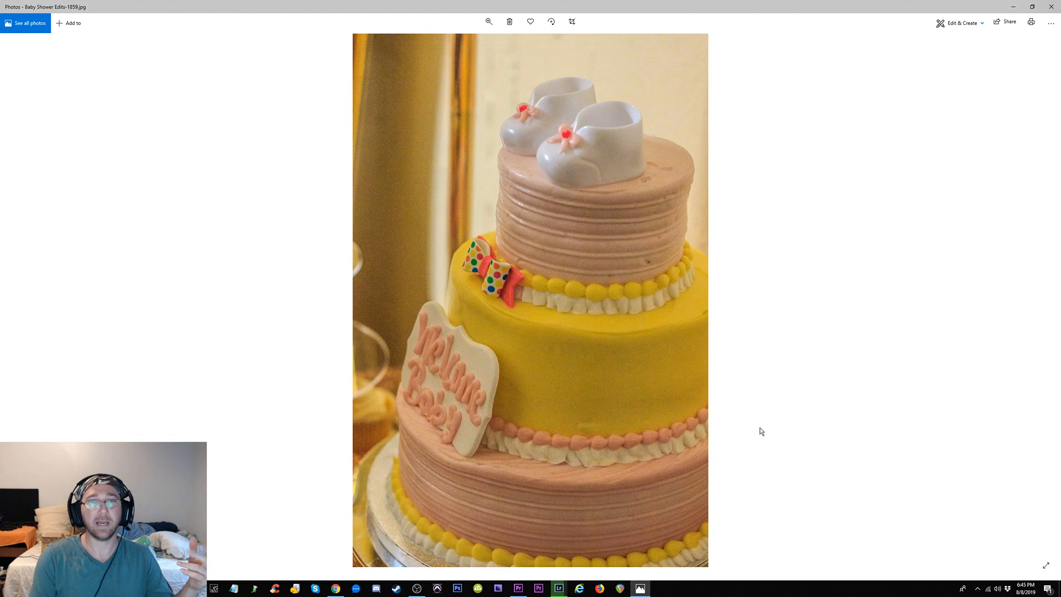
key("Right")
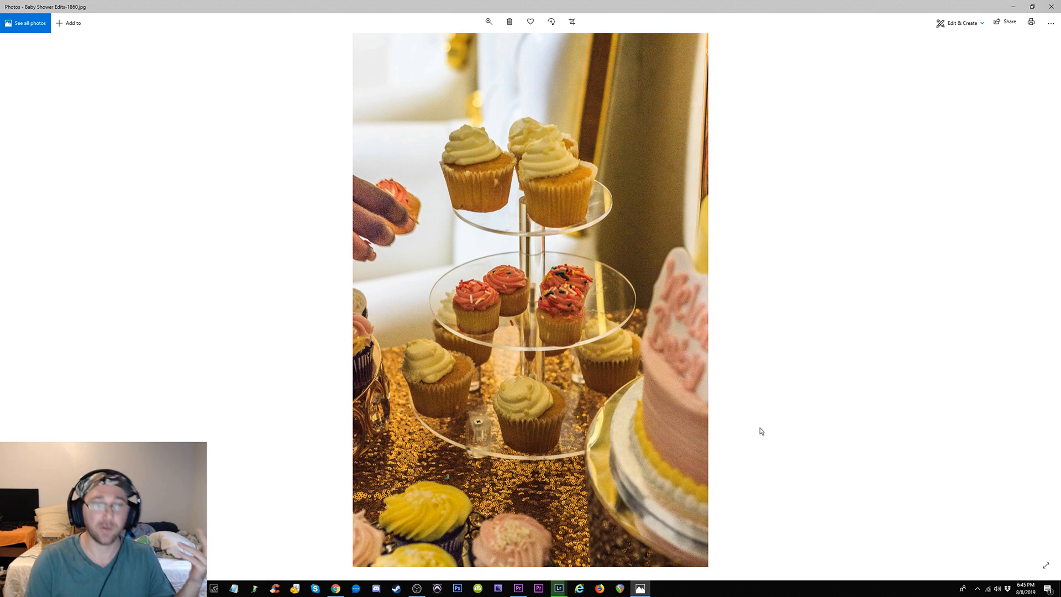
key("Right")
key("Right")
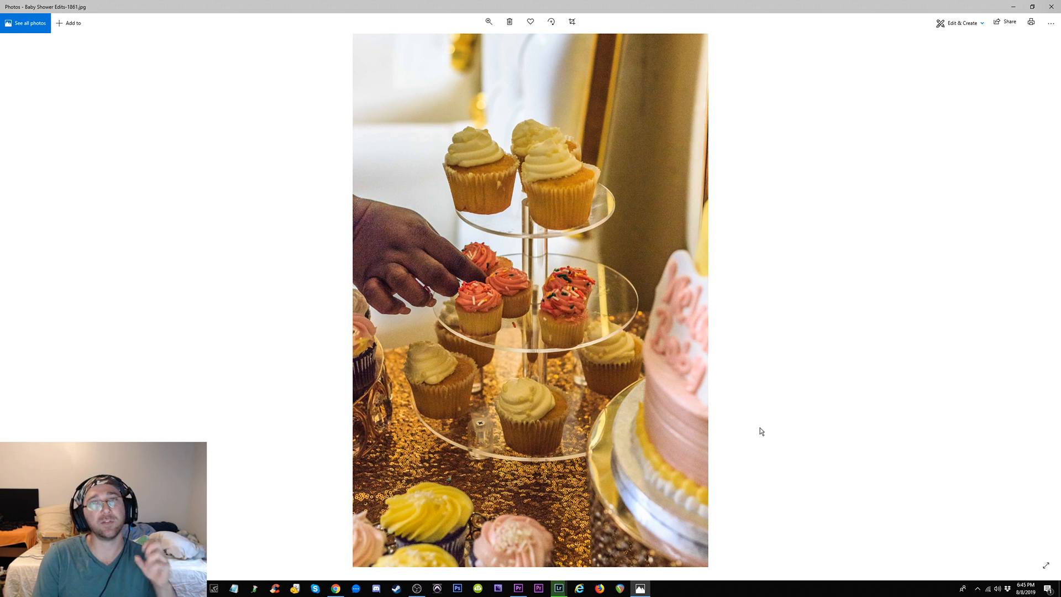
key("Right")
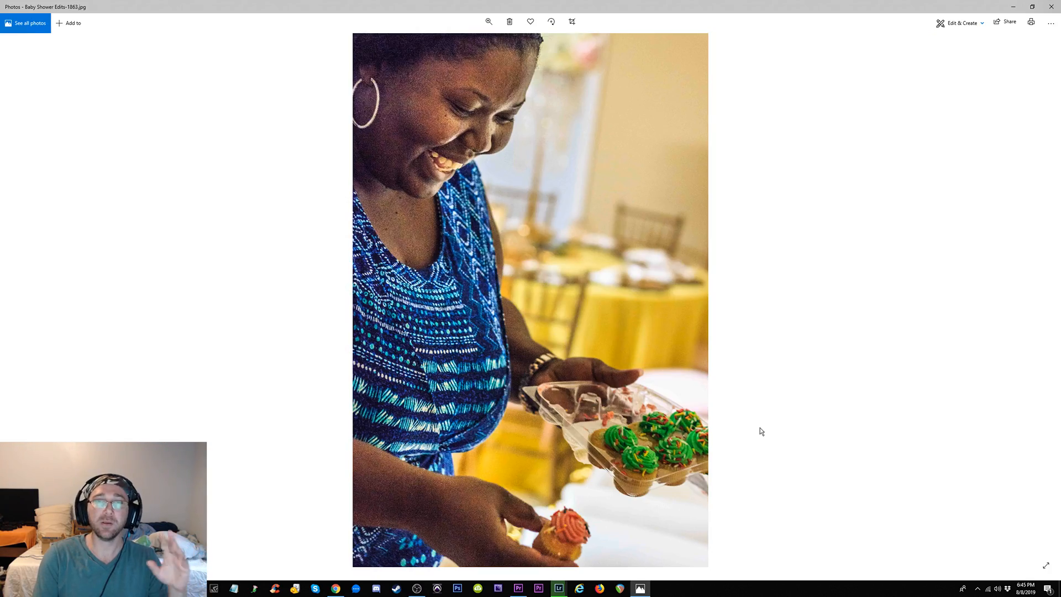
Compare photos 1866 and 1867 of the woman holding two small children in the dining room
key("Right")
key("Right")
key("Right")
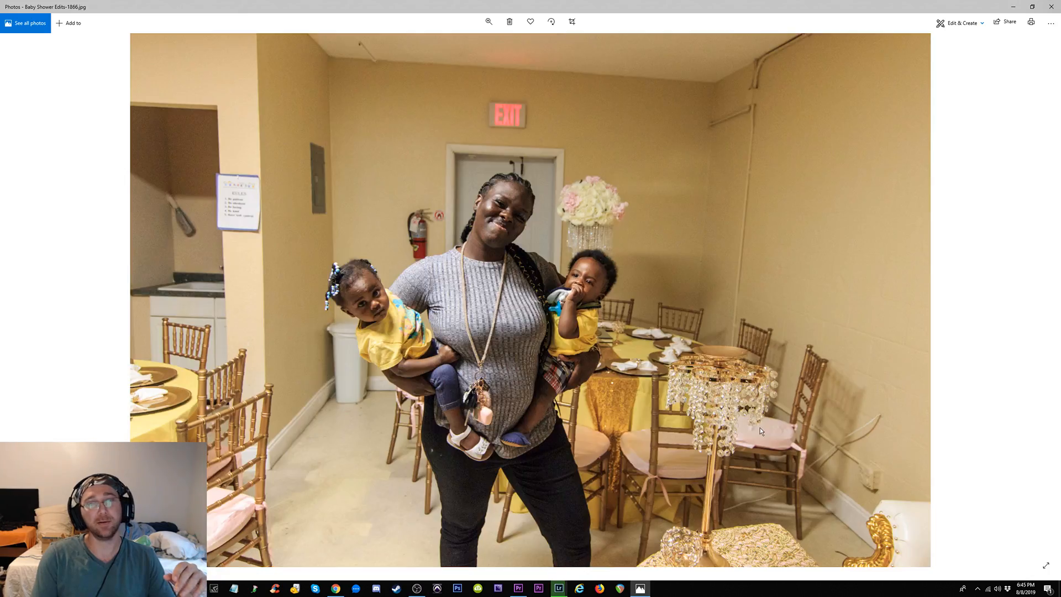
key("Left")
key("Right")
key("Right")
key("Right")
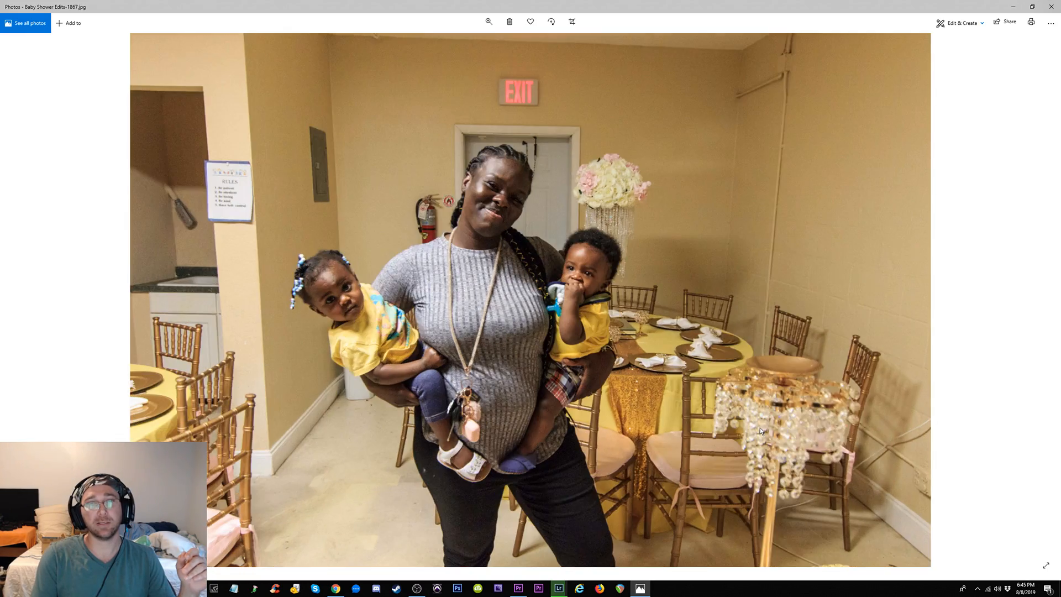
Look through the wide dessert table photos from 1871 to 1875
key("Right")
key("Right")
key("Right")
key("Right")
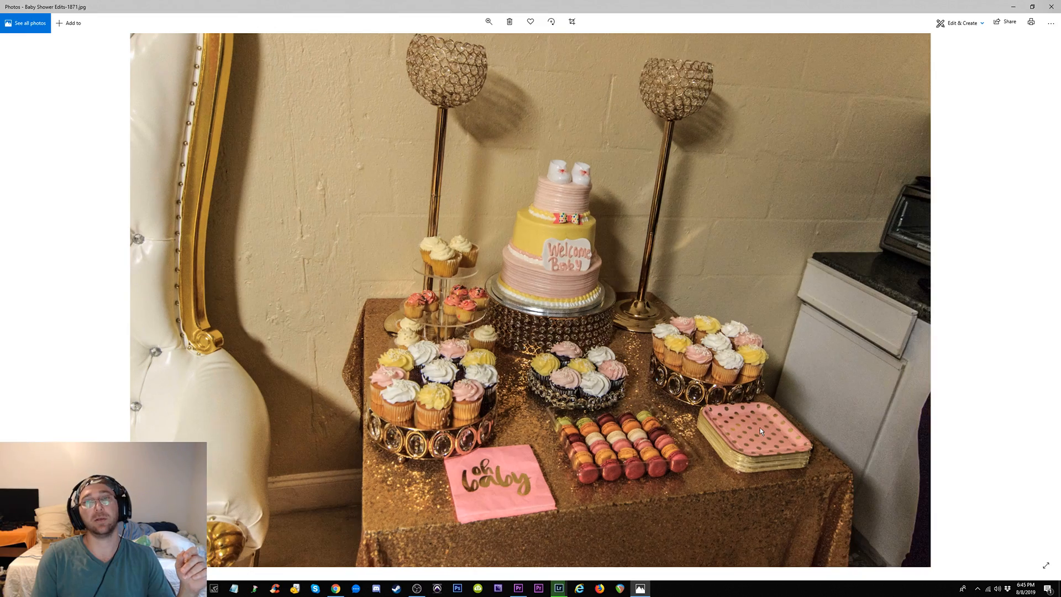
key("Right")
key("Right")
key("Right")
key("Right")
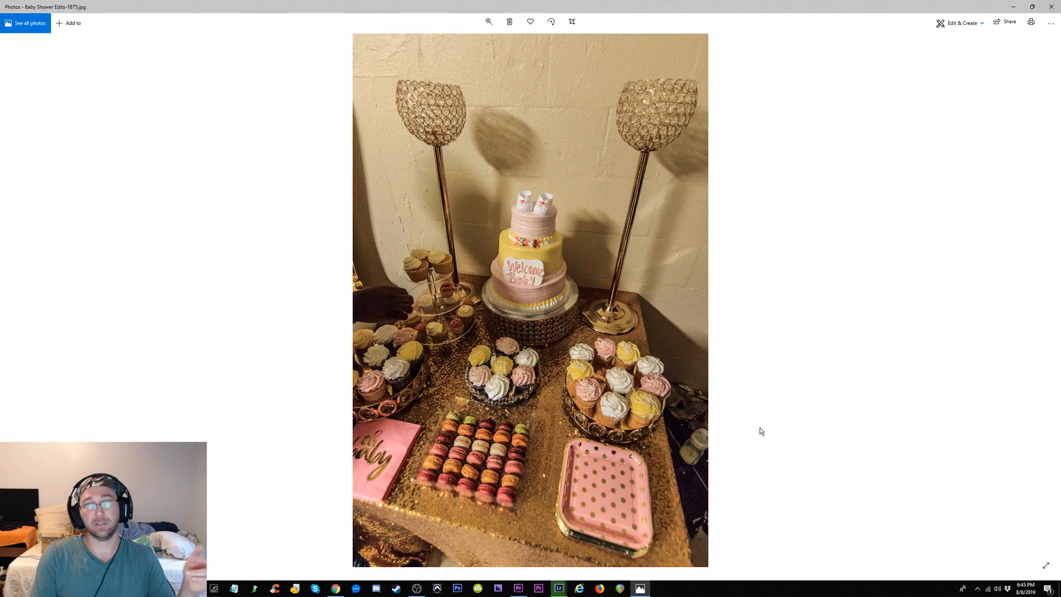
Advance past the dessert table photos to 1882, the church room seen from behind the keyboard
key("Right")
key("Right")
key("Right")
key("Right")
key("Right")
key("Right")
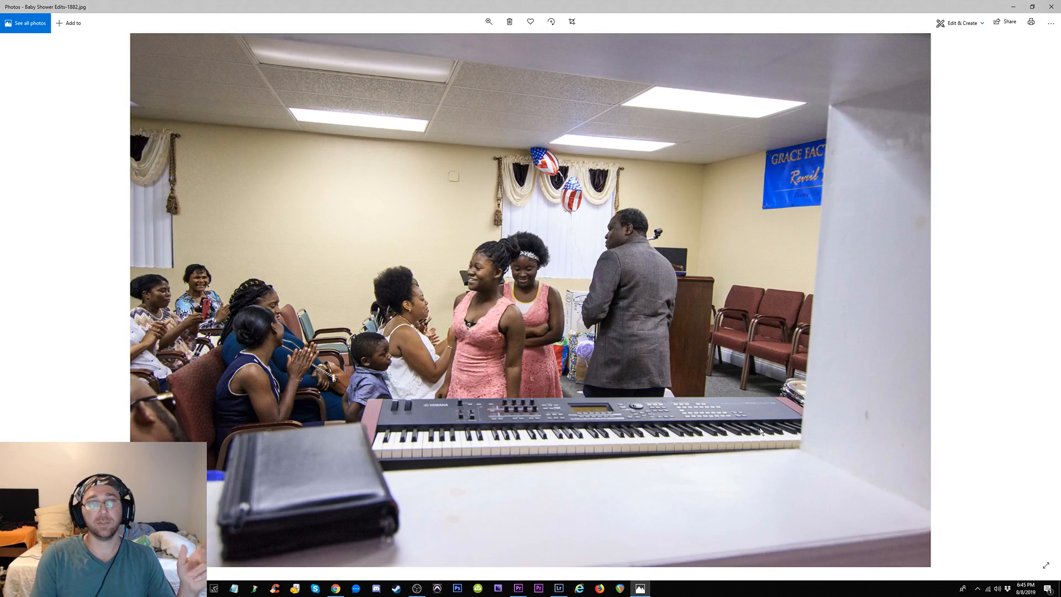
Review the seated congregation in photo 1886 and the speaker facing the audience in 1889
key("Right")
key("Right")
key("Right")
key("Right")
key("Right")
key("Right")
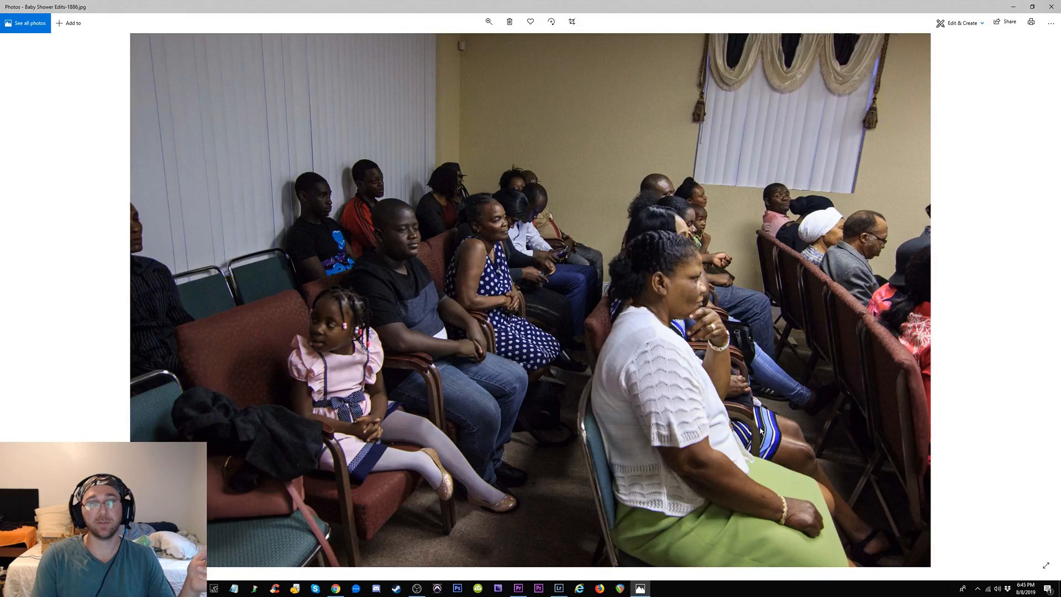
key("Right")
key("Right")
key("Right")
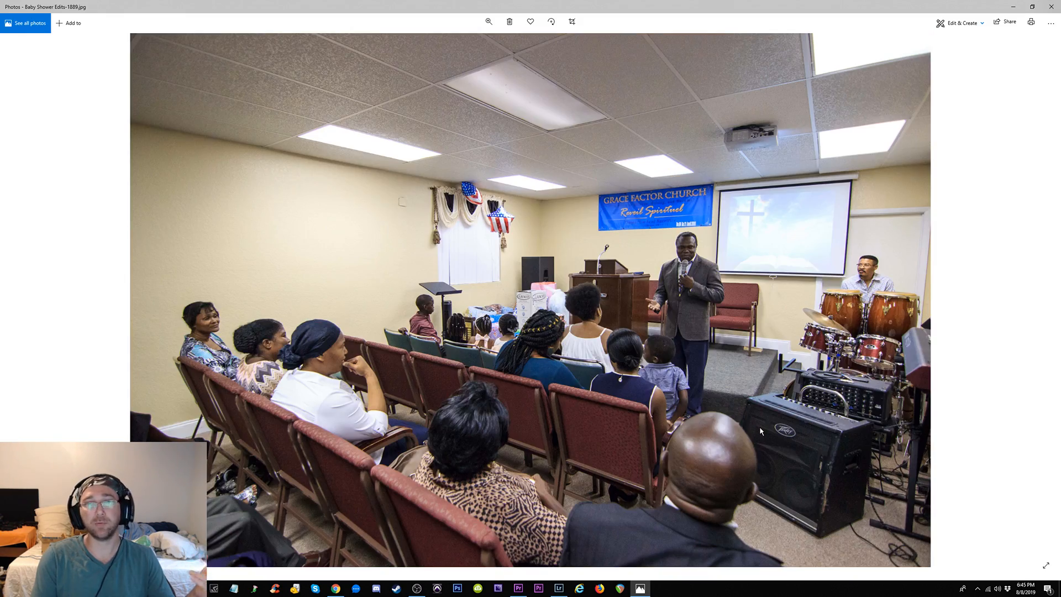
Look through the candid church photos from the girls in pink in 1892, past the guitarist in 1896, to the woman kissing the boy in 1900
key("Right")
key("Right")
key("Right")
key("Right")
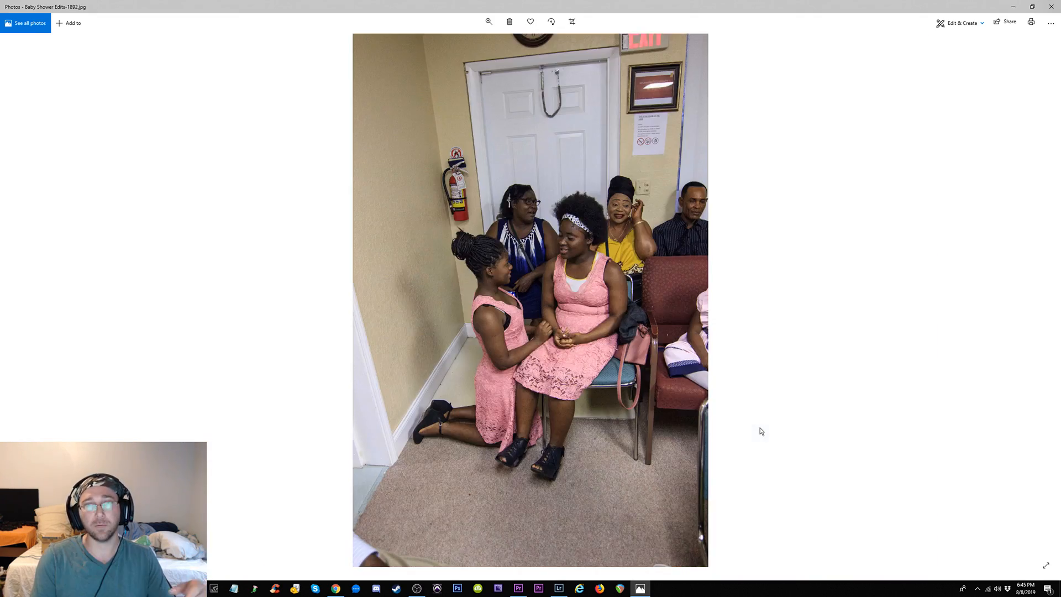
key("Right")
key("Right")
key("Right")
key("Right")
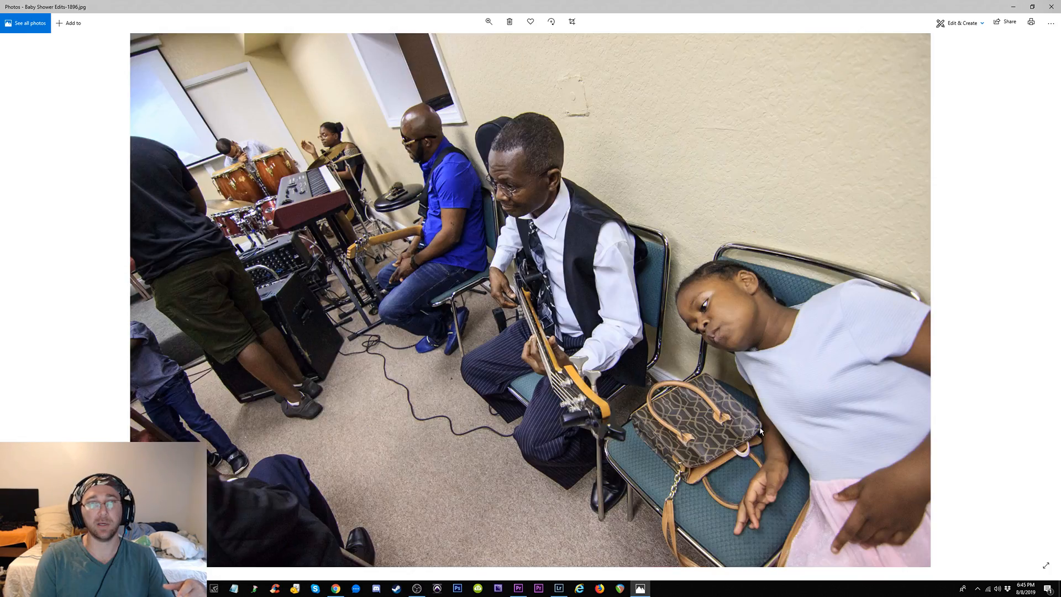
key("Right")
key("Right")
key("Right")
key("Right")
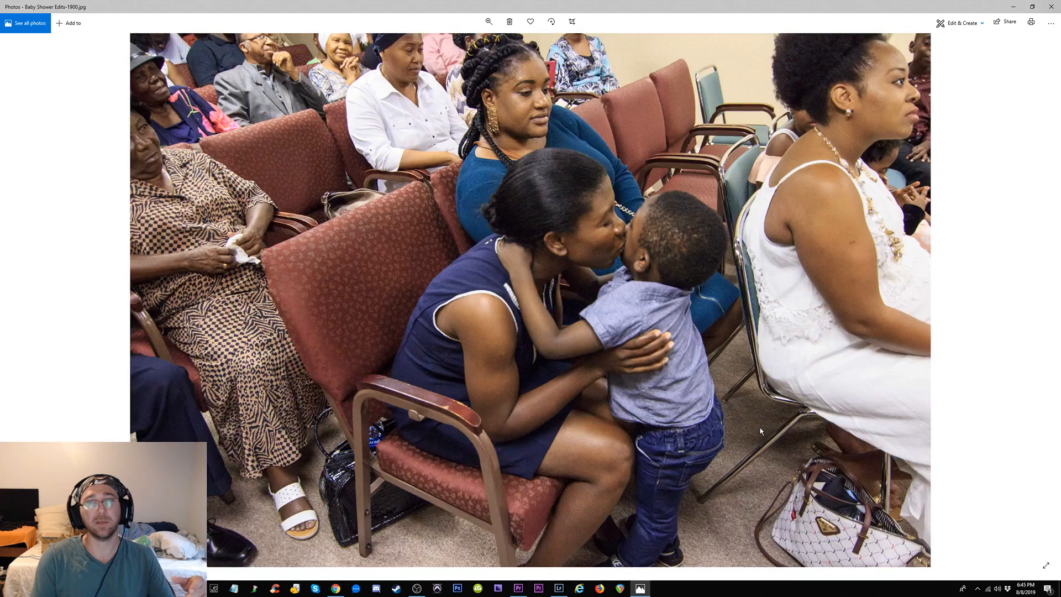
Check the gift pile photos 1904 and 1905 and continue through the audience shots 1907 and 1909 to the drummers in 1912
key("Right")
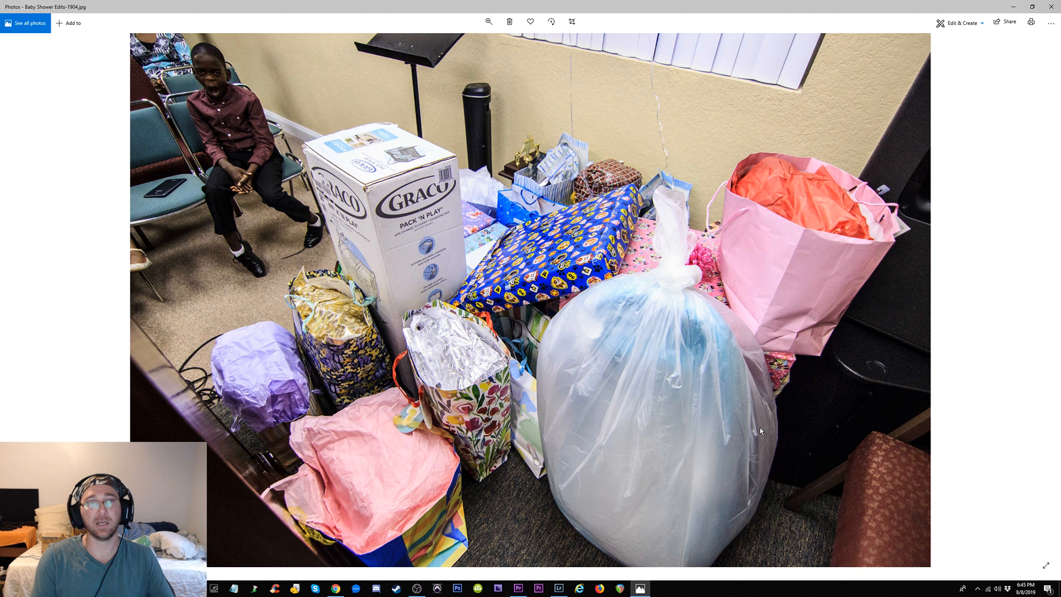
key("Right")
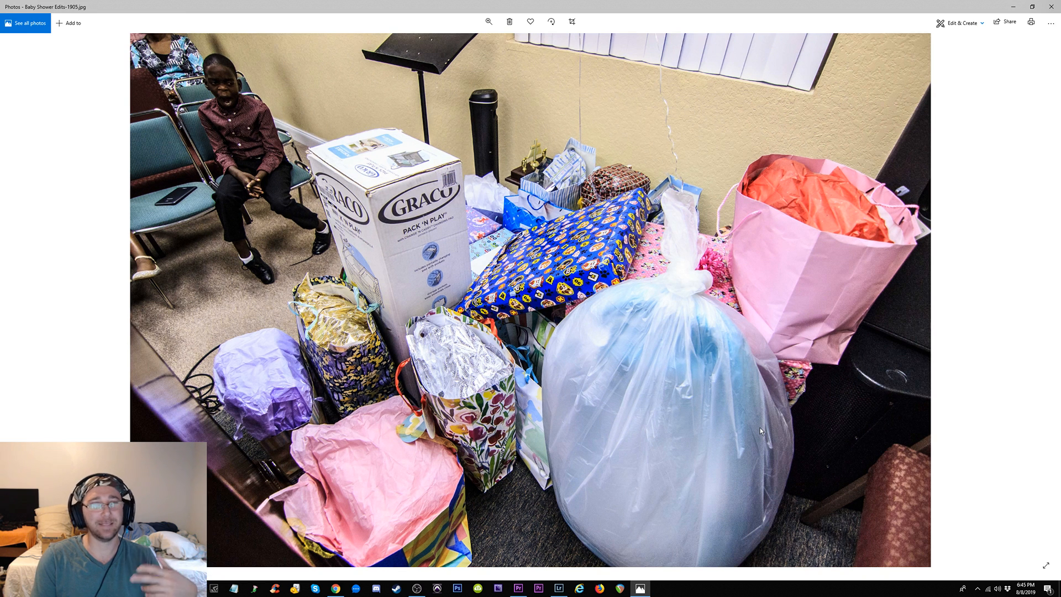
key("Right")
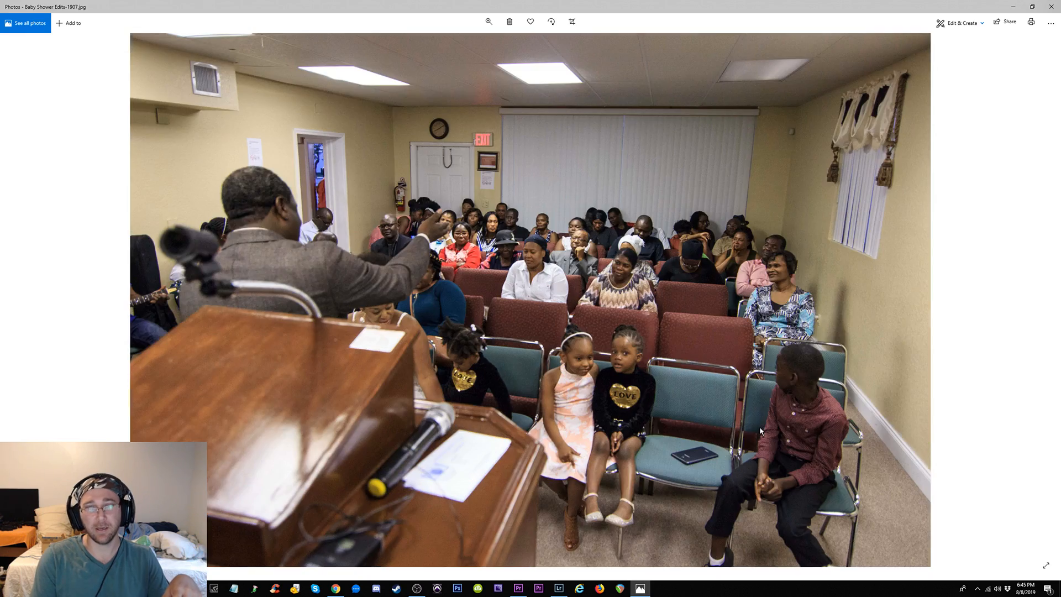
key("Right")
key("Right")
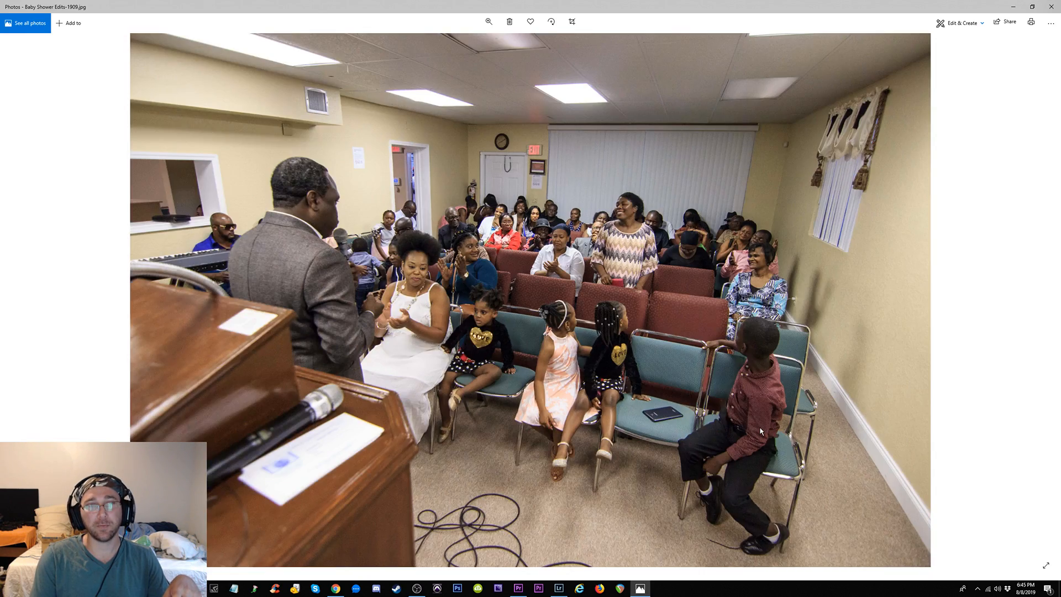
key("Right")
key("Right")
key("Right")
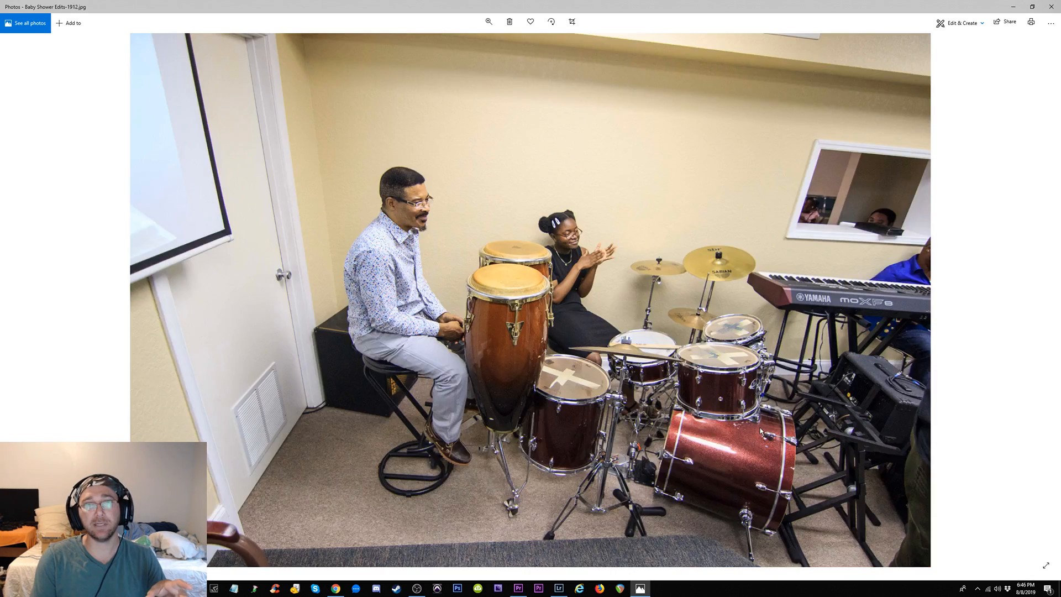
Examine photos 1914 to 1916 of the woman in the white dress standing beside the speaker
key("Right")
key("Right")
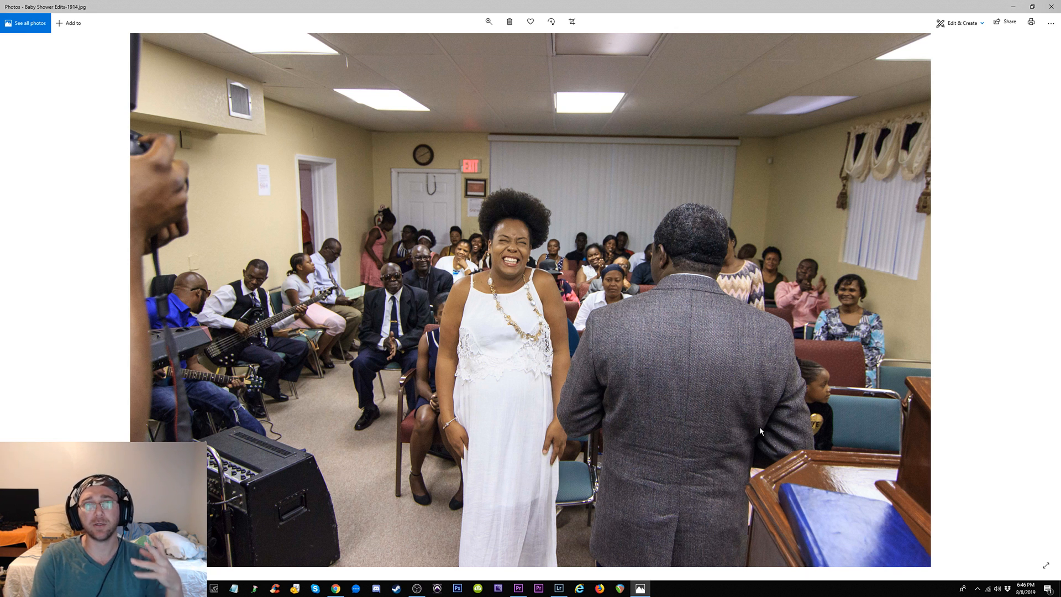
key("Right")
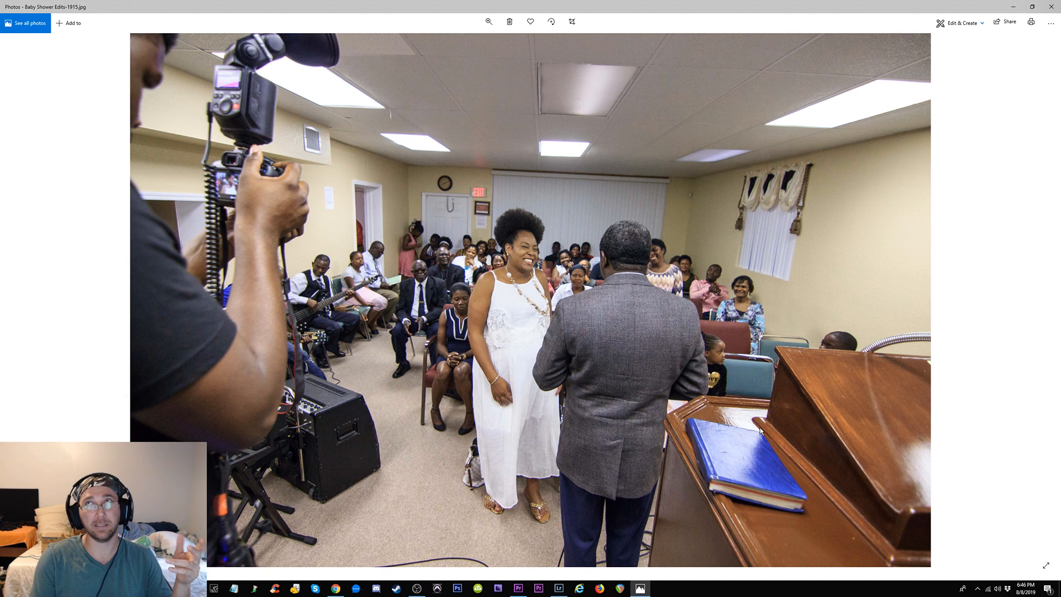
key("Right")
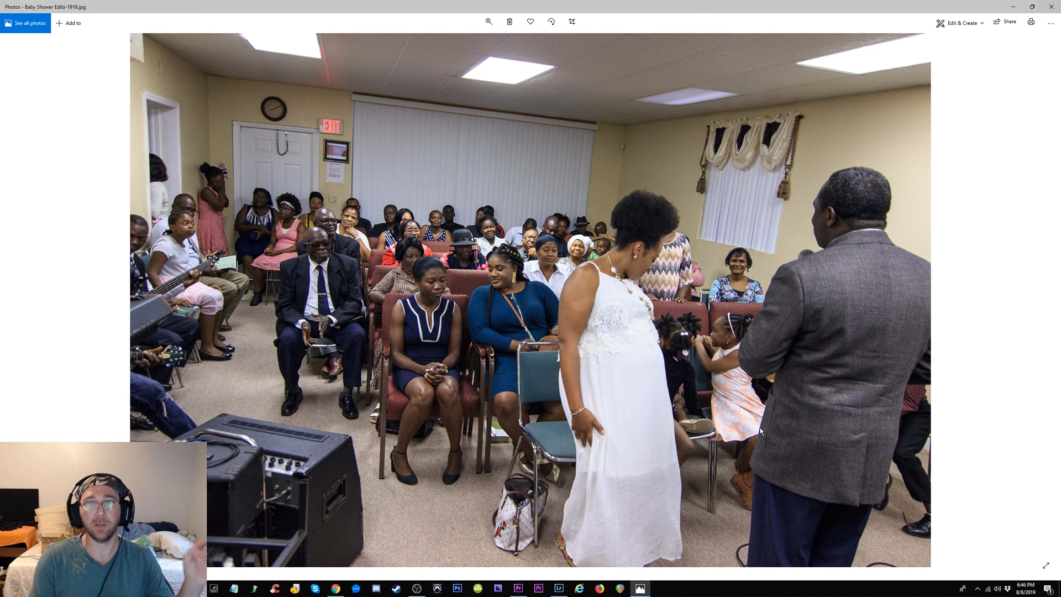
Review the wide church room photos with the keyboard and drums in the foreground, from 1918 to 1923
key("Right")
key("Right")
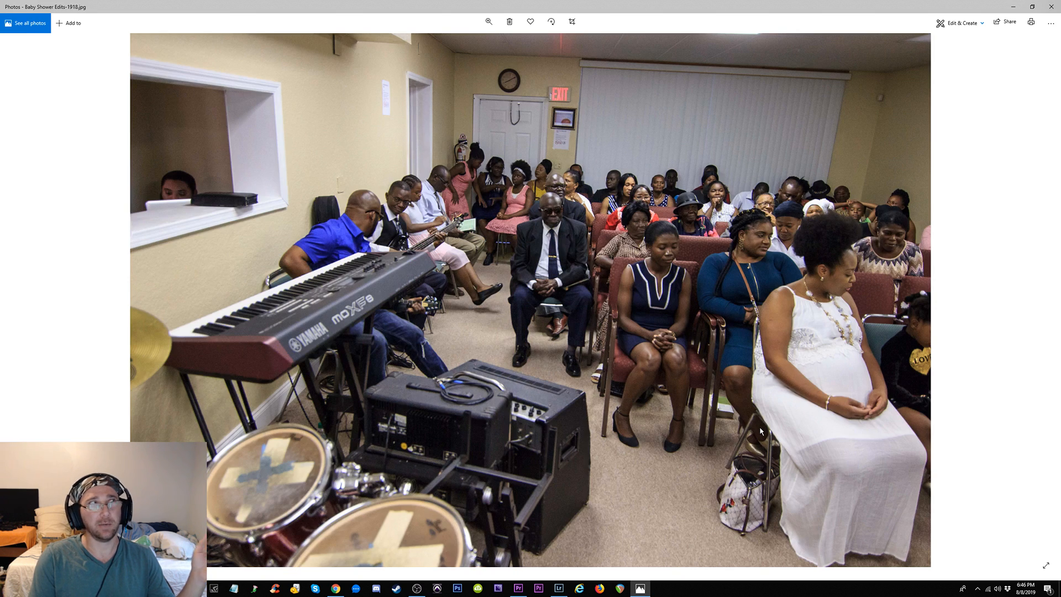
key("Right")
key("Right")
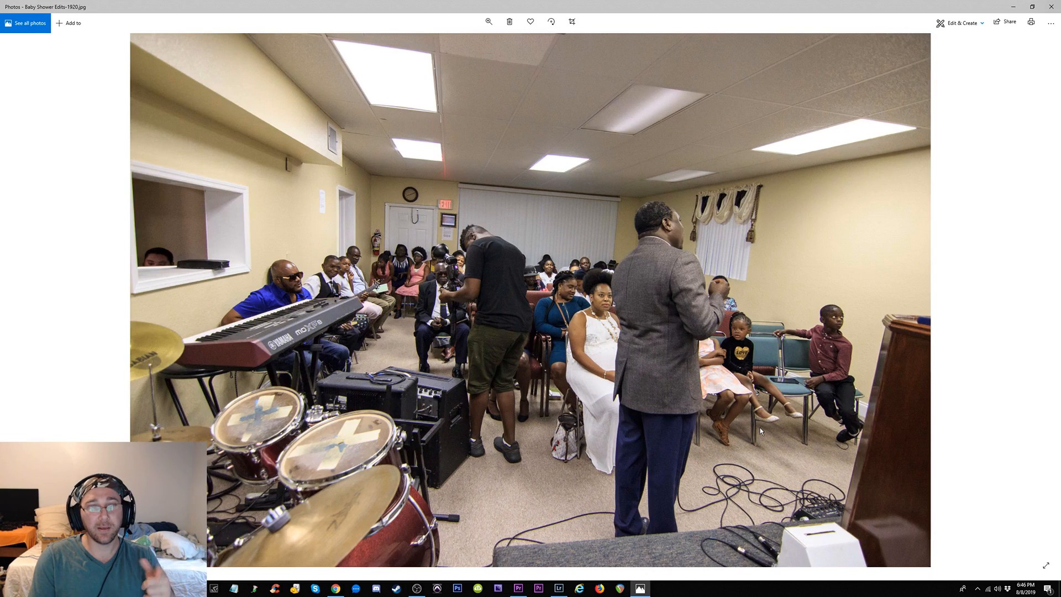
key("Right")
key("Right")
key("Right")
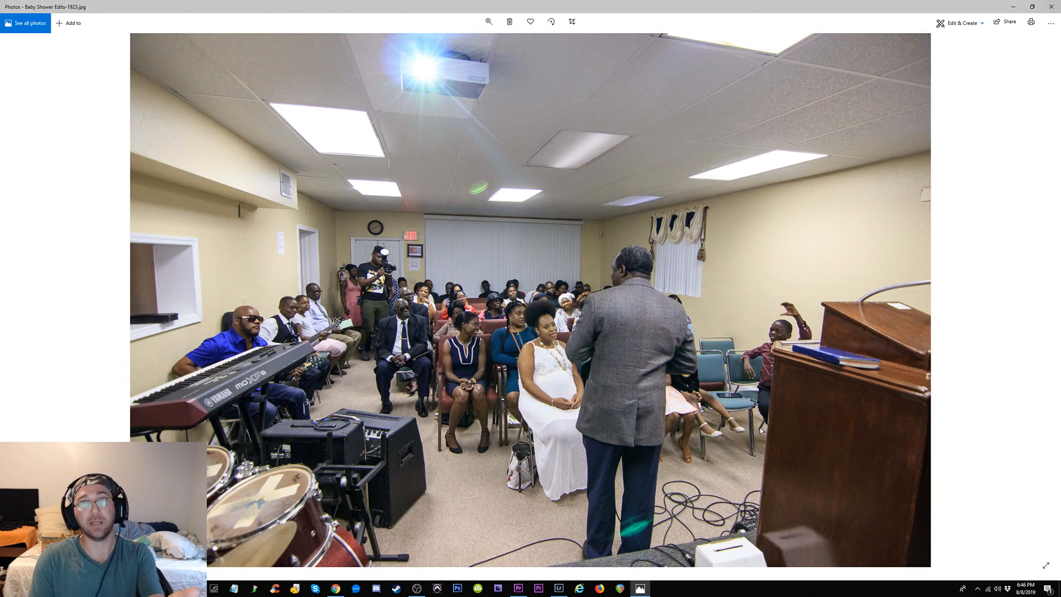
Compare the wide church room photos of the speaker facing the audience, from 1923 to 1928
key("Right")
key("Left")
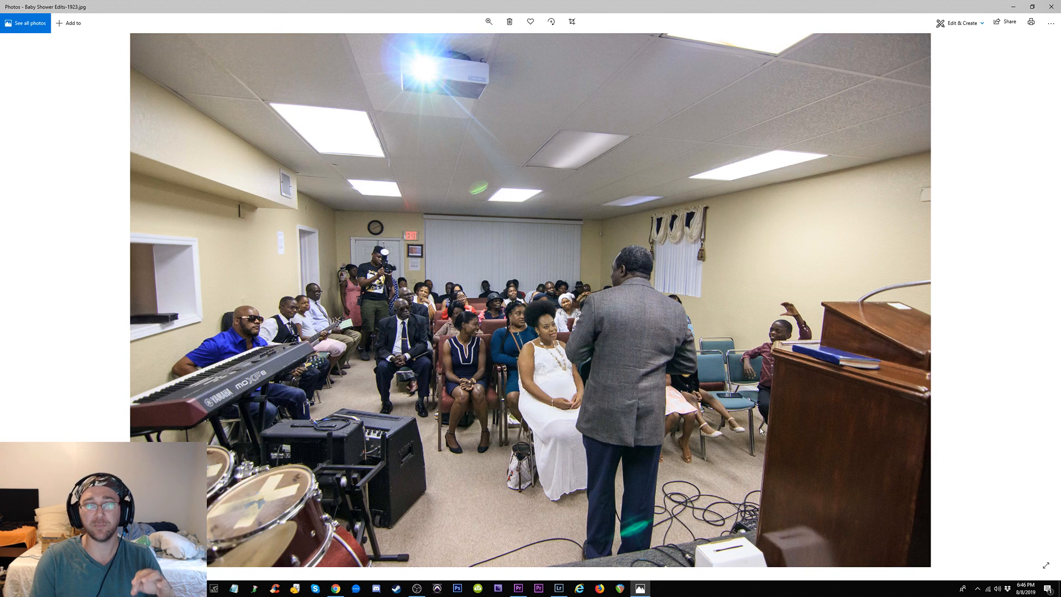
key("Right")
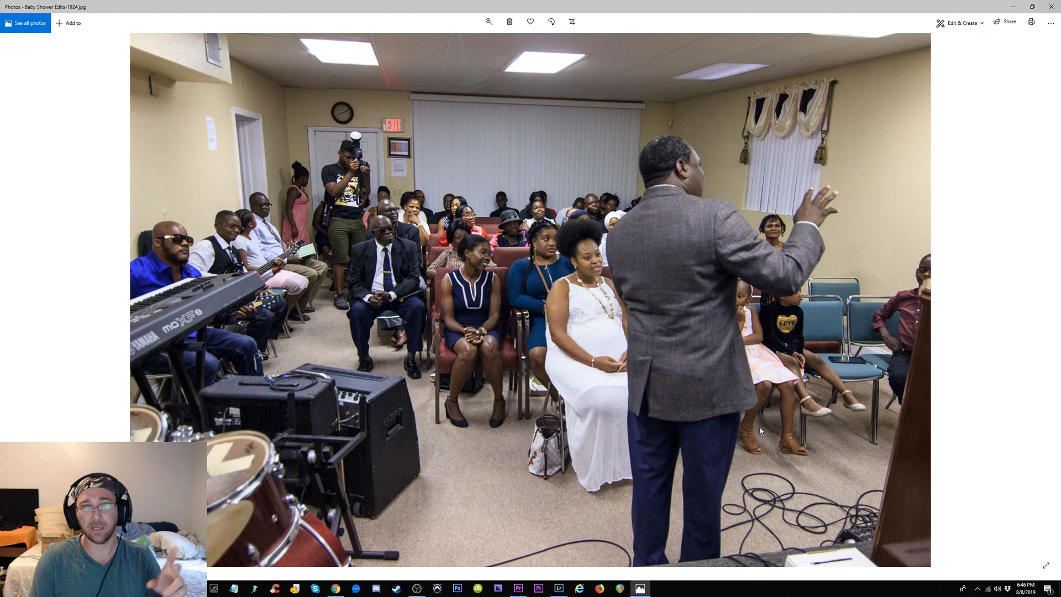
key("Right")
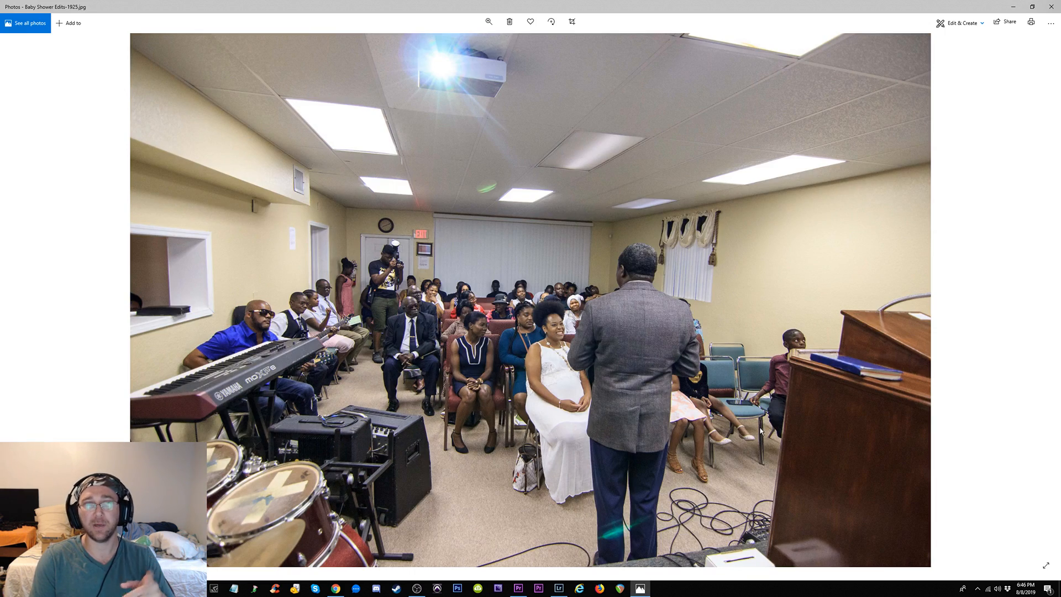
key("Right")
key("Right")
key("Right")
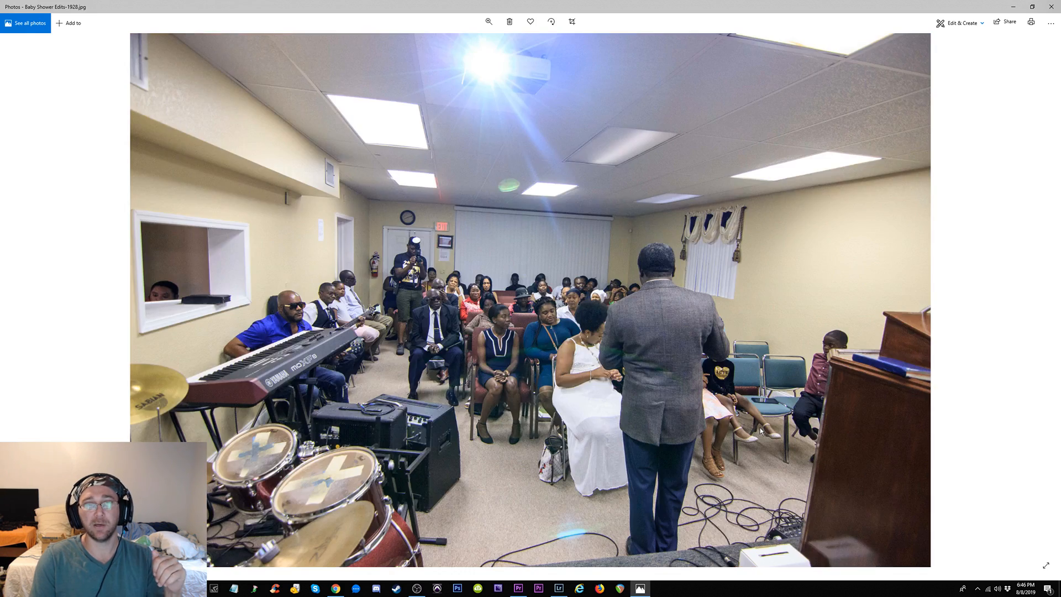
key("Left")
key("Right")
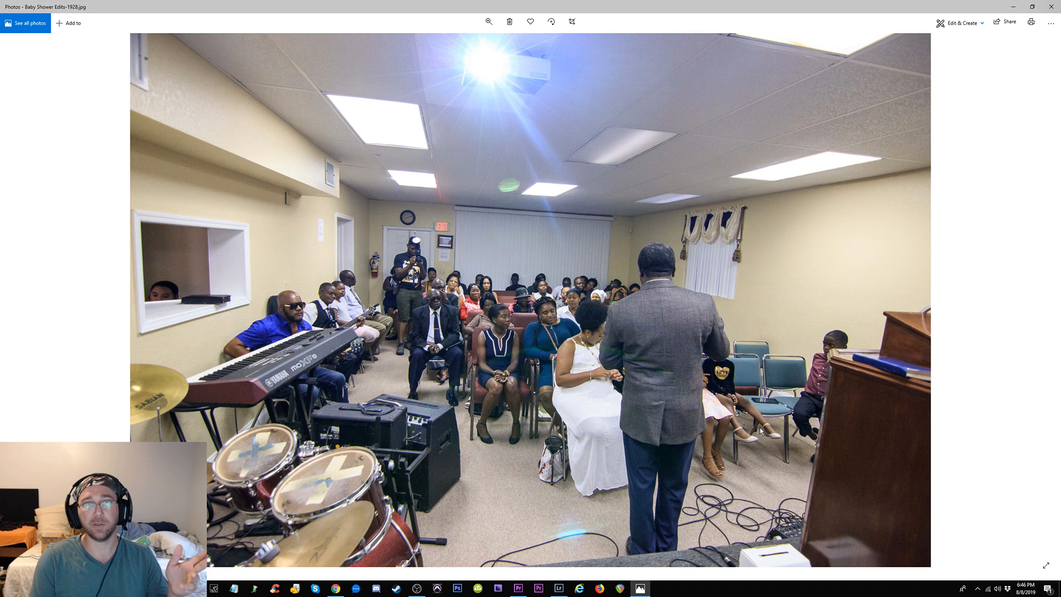
Check the room photos from 1931 through the hazy shot 1932 to the bending speaker in 1935
key("Right")
key("Right")
key("Right")
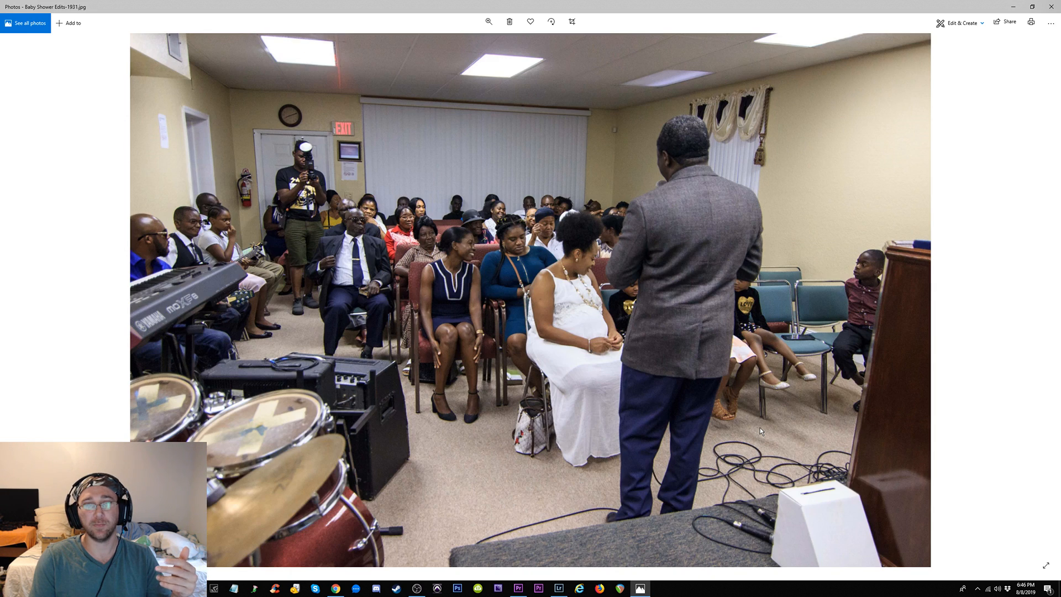
key("Right")
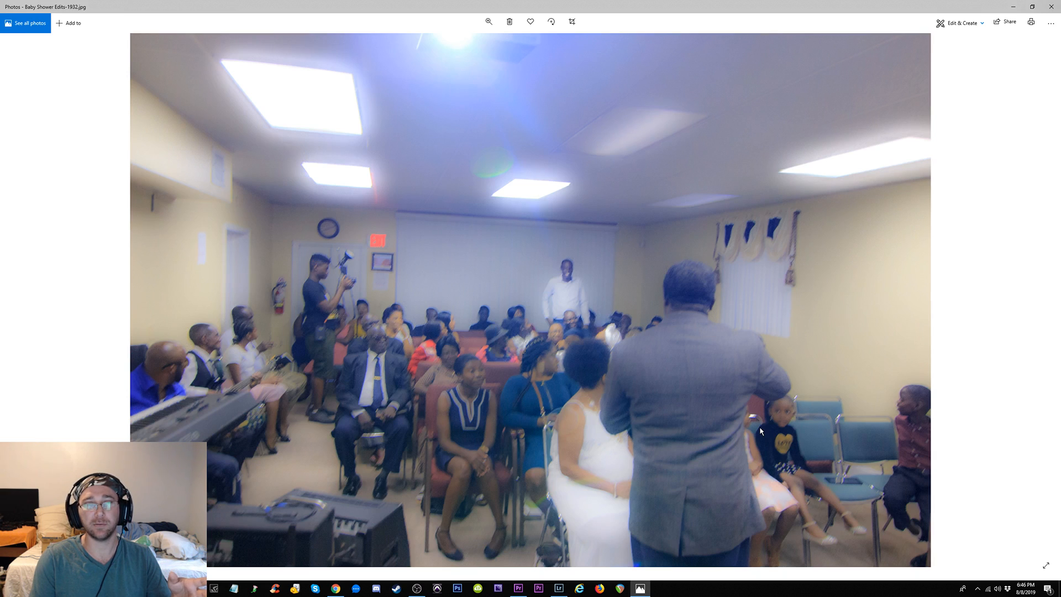
key("Right")
key("Right")
key("Right")
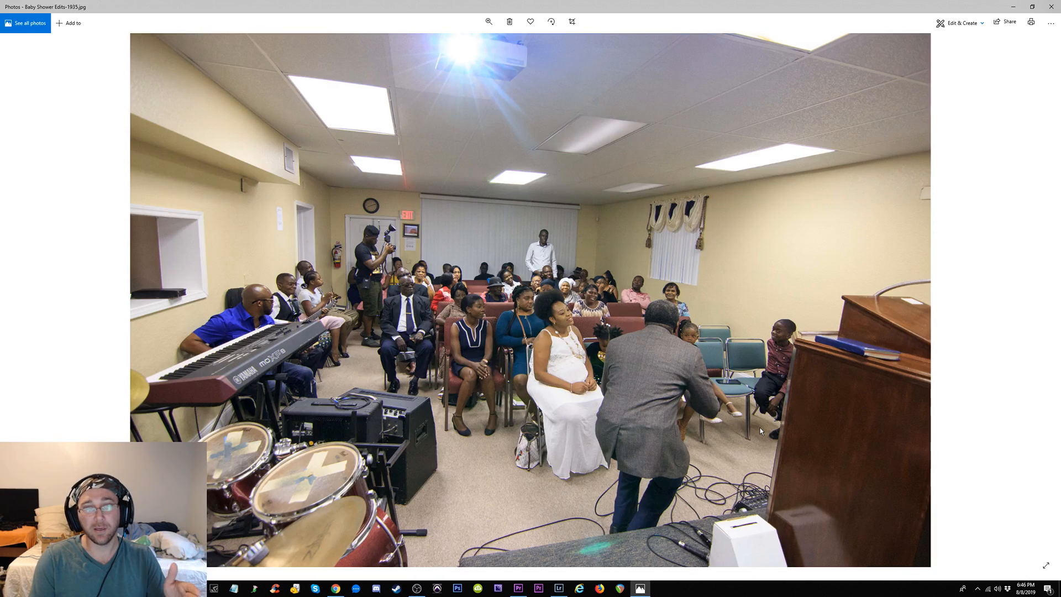
Look through the audience photos from the seated guests in 1937 to the woman in white with four girls in 1946
key("Right")
key("Right")
key("Right")
key("Right")
key("Right")
key("Right")
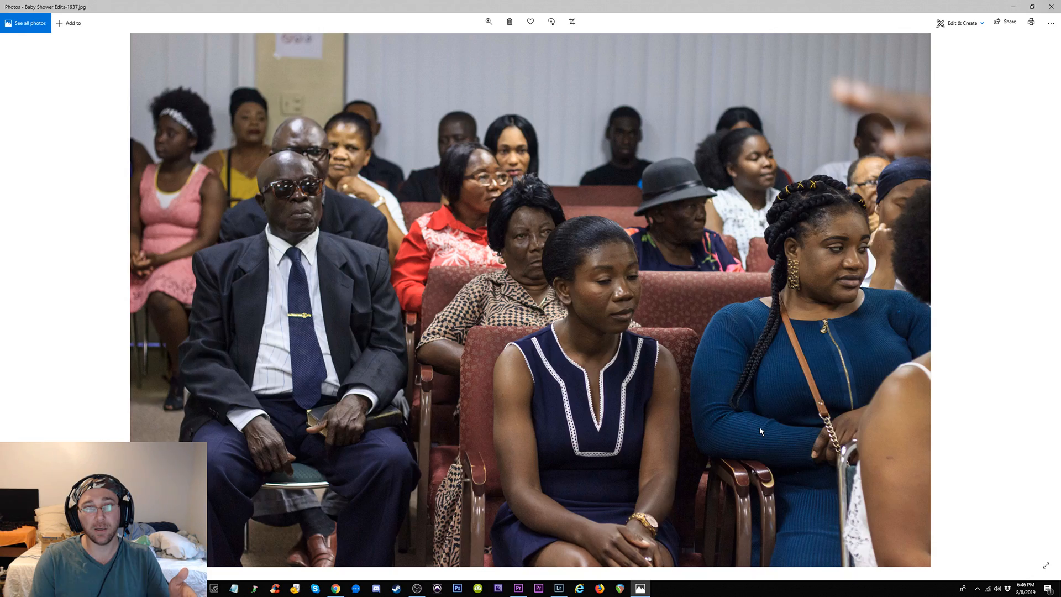
key("Right")
key("Right")
key("Right")
key("Right")
key("Right")
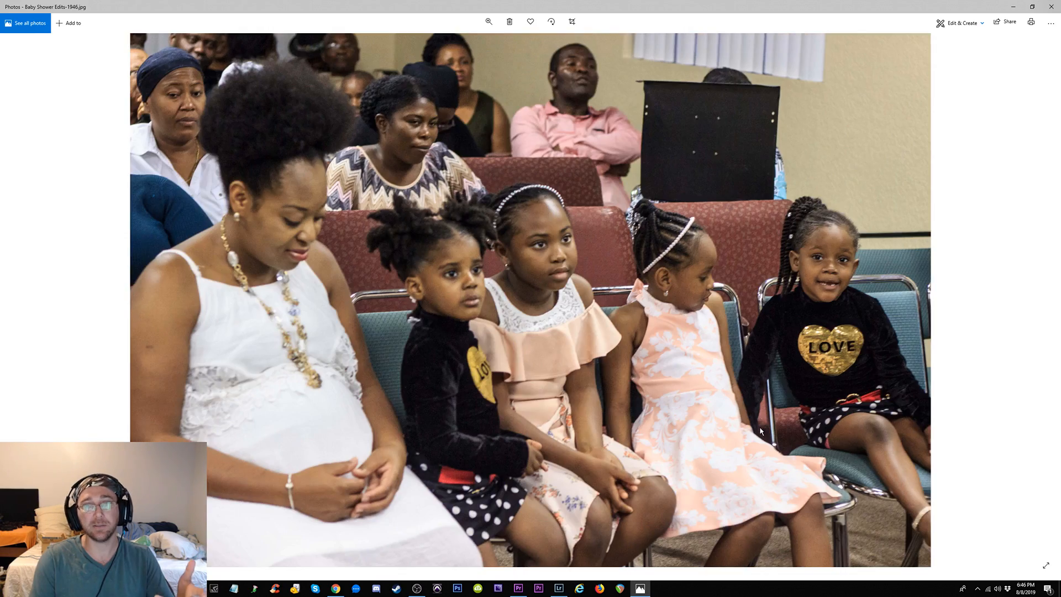
Examine photo 1950 of the child lying on the carpet and continue to the speaker's card handover in 1953
key("Right")
key("Right")
key("Right")
key("Right")
key("Right")
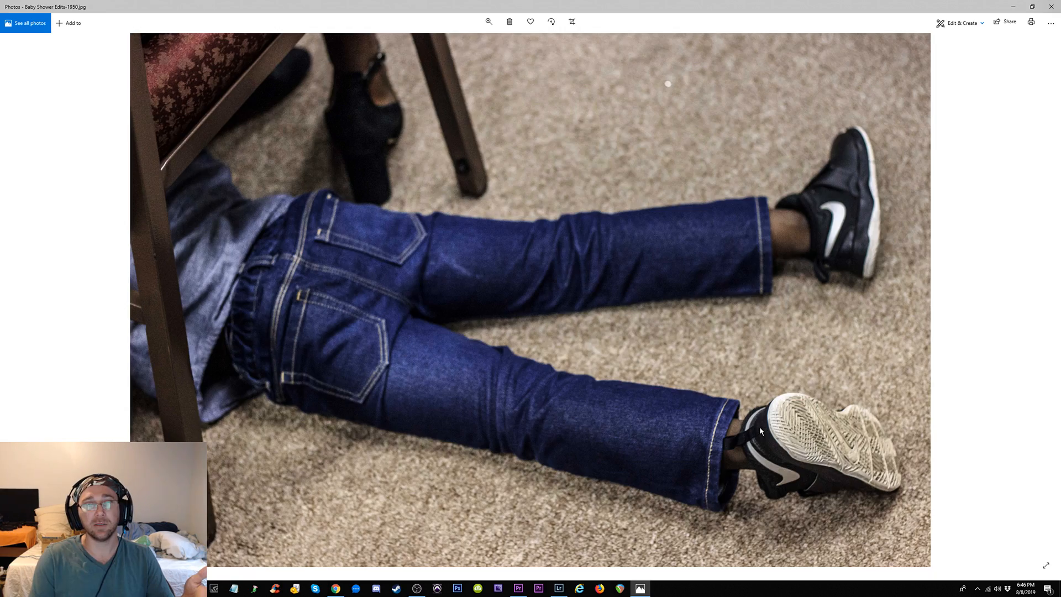
key("Left")
key("Right")
key("Right")
key("Right")
key("Right")
key("Right")
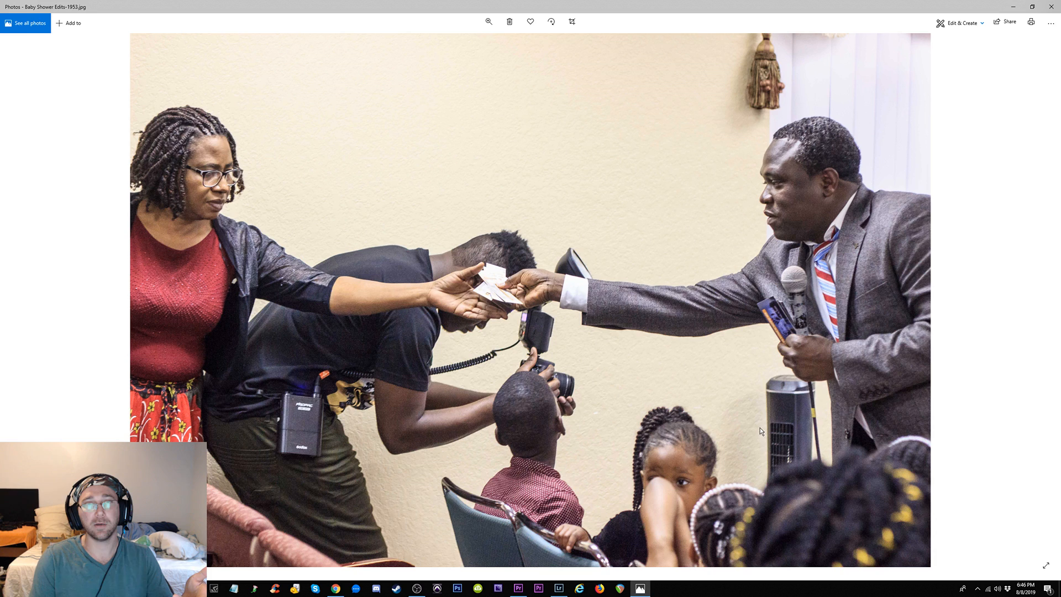
Review the conga player in 1956 and the guitar headstock close-up in 1958
key("Right")
key("Right")
key("Right")
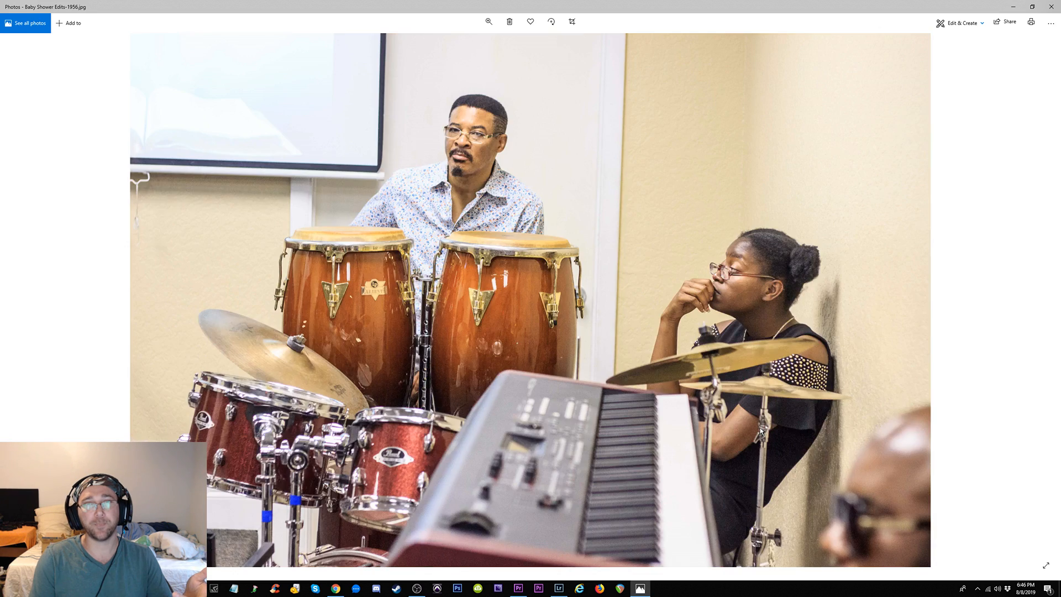
key("Left")
key("Right")
key("Right")
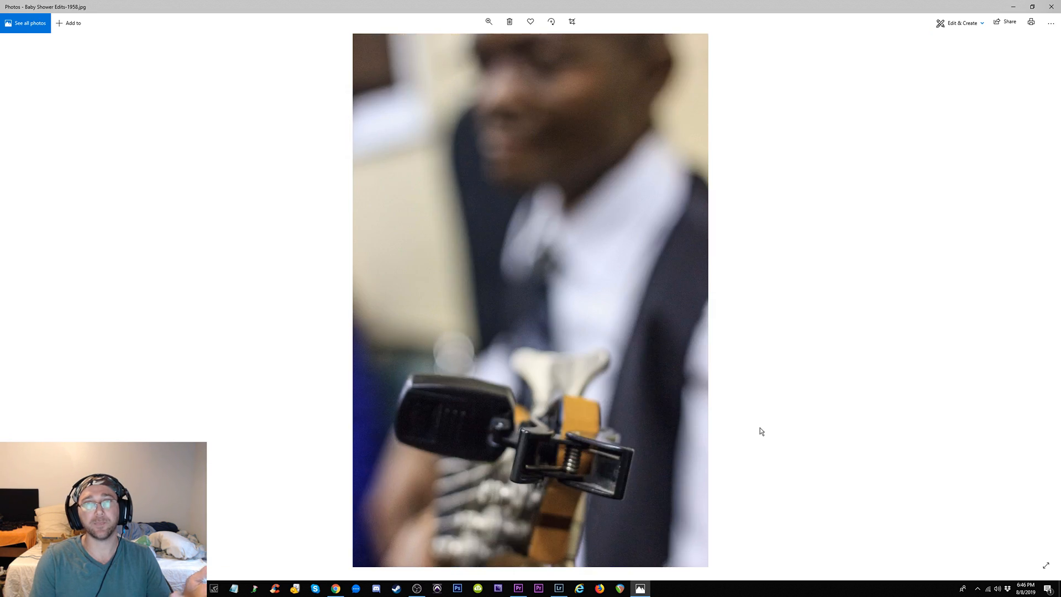
Go through the audience photos from the woman in the blue patterned top in 1963 to the boy in green in 1969
key("Right")
key("Right")
key("Right")
key("Right")
key("Right")
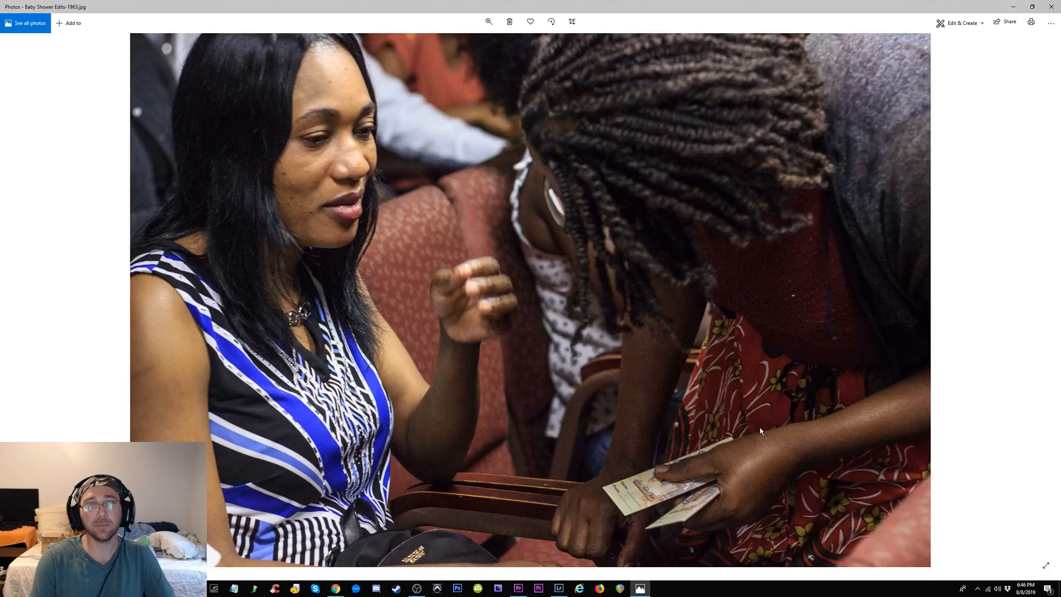
key("Right")
key("Right")
key("Right")
key("Right")
key("Right")
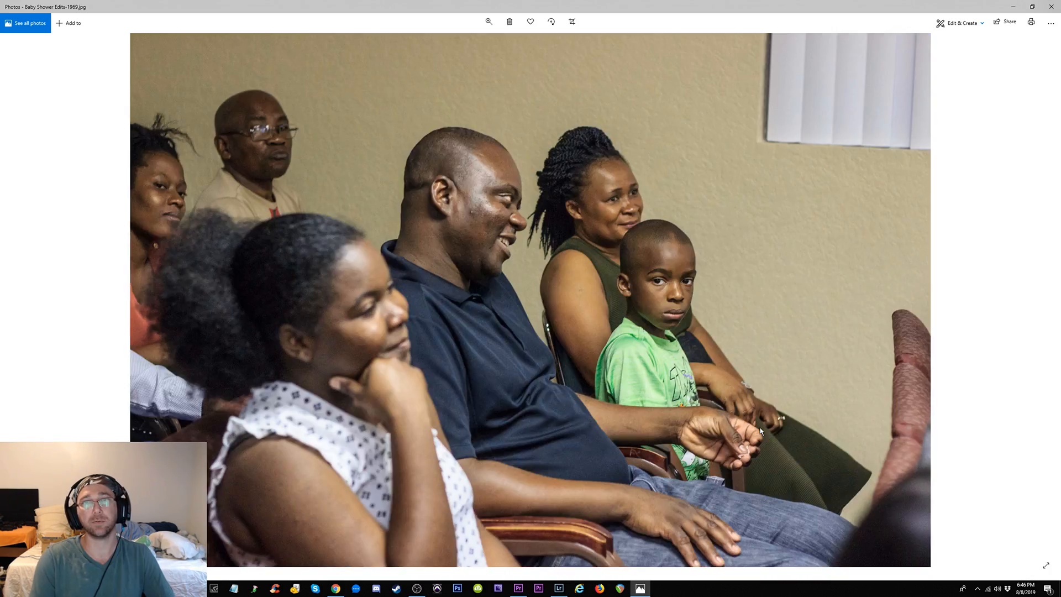
View the speaker under the banner in 1974 and the woman in the yellow top in 1977
key("Right")
key("Right")
key("Right")
key("Right")
key("Right")
key("Right")
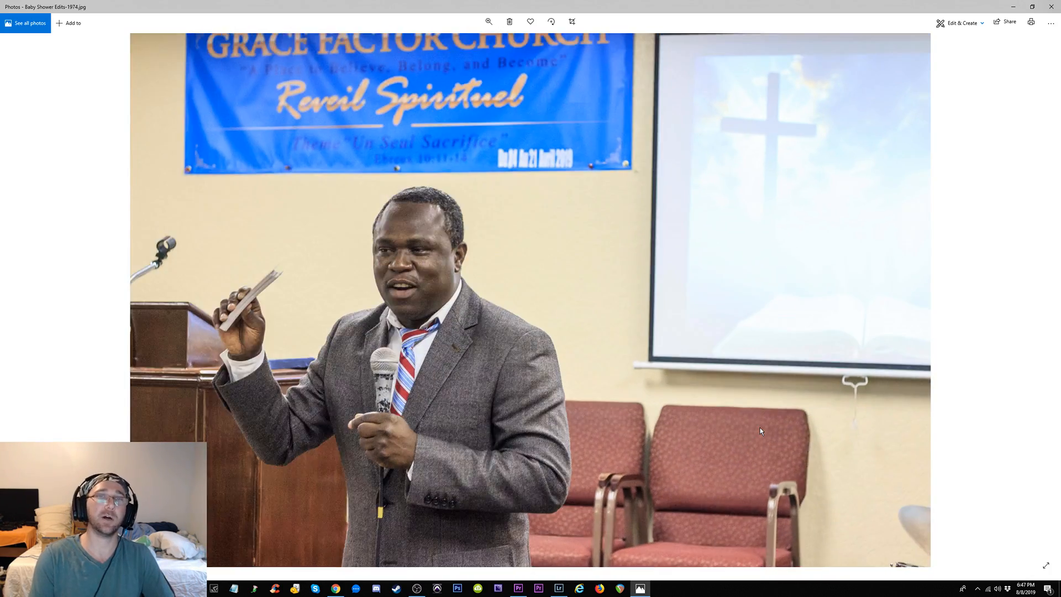
key("Right")
key("Right")
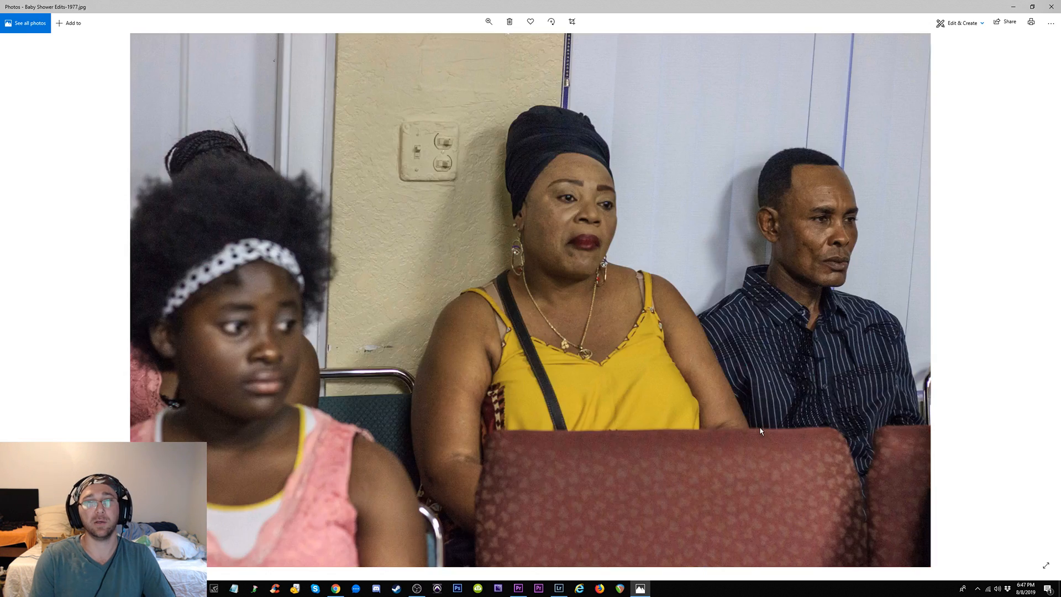
Advance to the portrait-format photo 1984 of the speaker standing with the woman in jeans
key("Right")
key("Right")
key("Right")
key("Right")
key("Right")
key("Right")
key("Right")
key("Right")
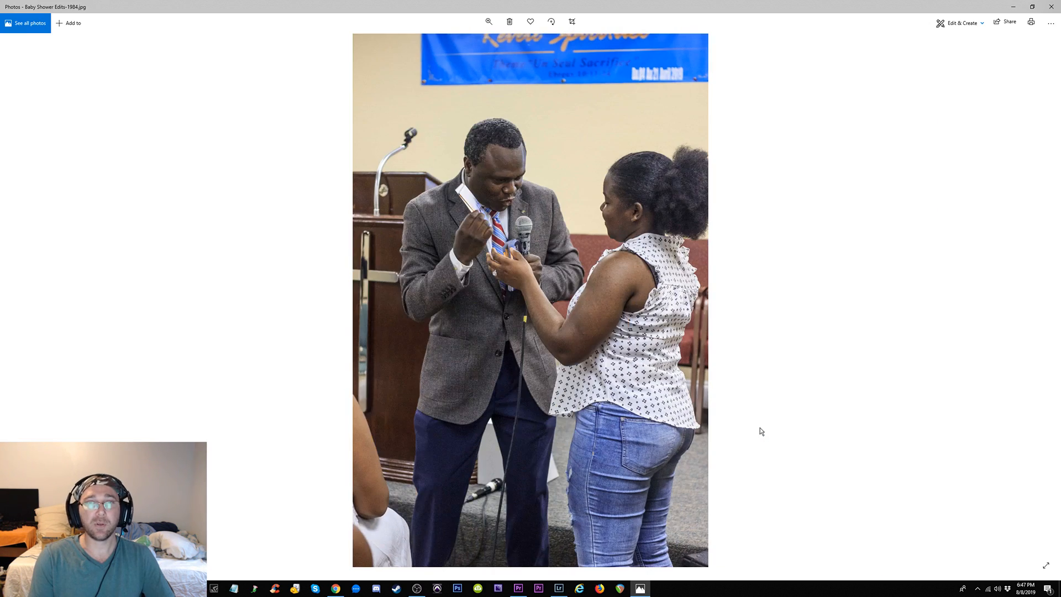
Check the full-length speaker photo 1989 and continue to the woman holding the tablet in 1994
key("Right")
key("Right")
key("Right")
key("Right")
key("Right")
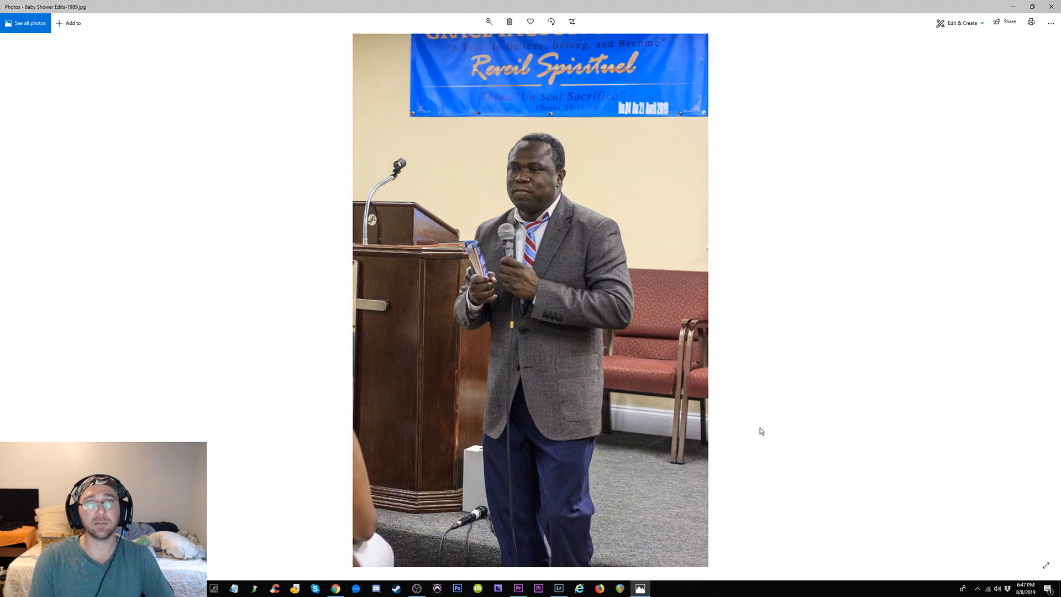
key("Right")
key("Right")
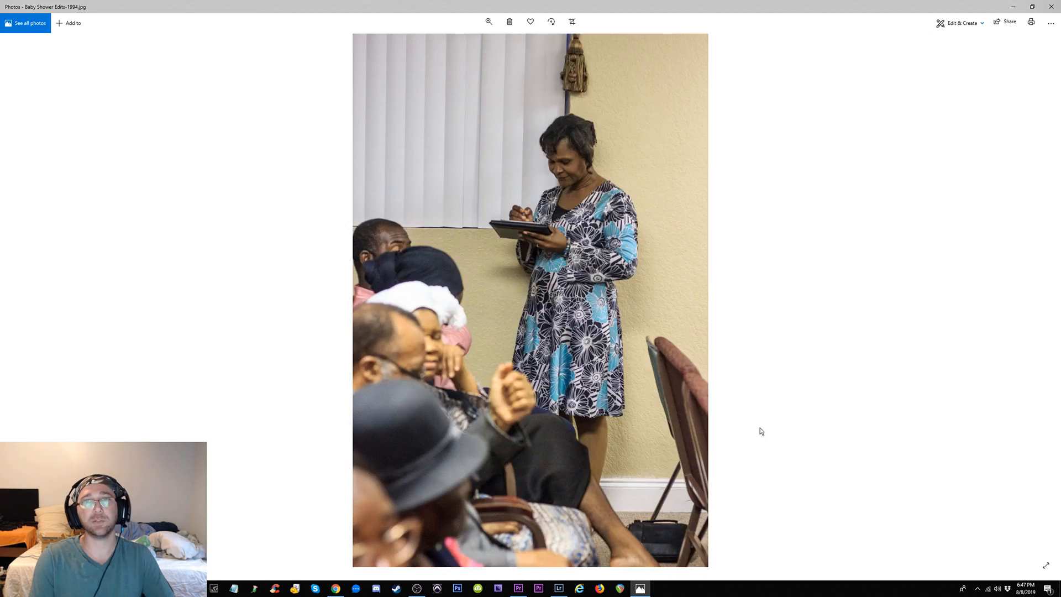
Revisit the smiling speaker in 1993 and move on to the raised hand beside the pulpit in 1997
key("Left")
key("Left")
key("Right")
key("Right")
key("Right")
key("Right")
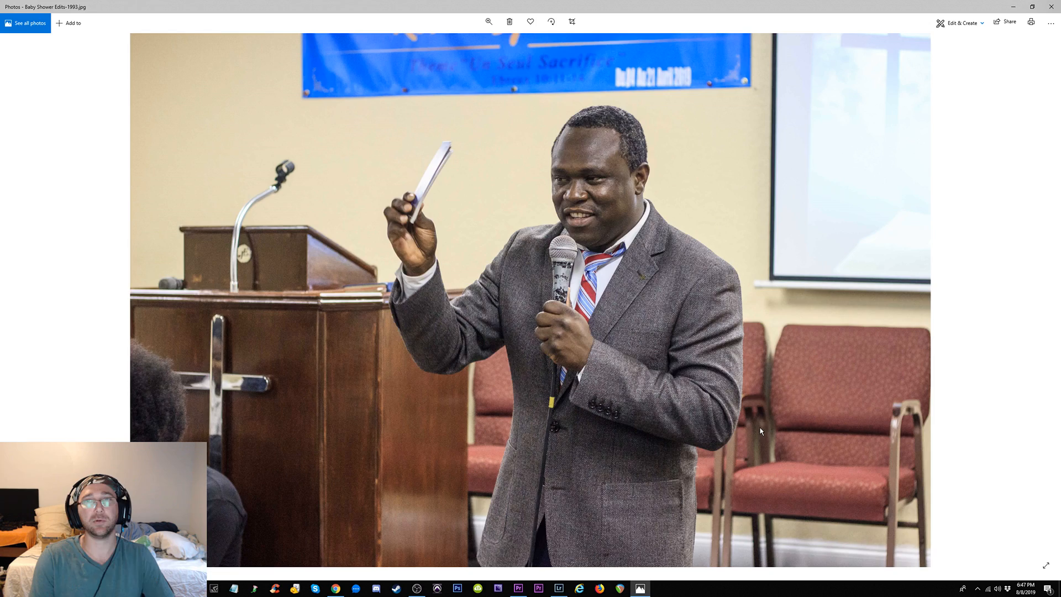
key("Right")
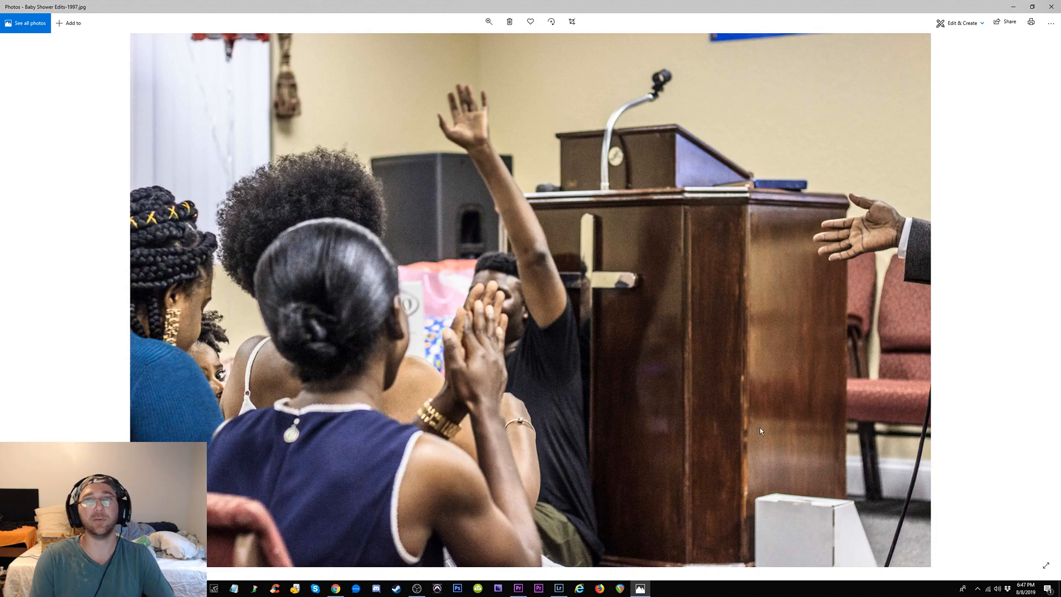
Look at the photographer seated by the pulpit in 2000 and the man's close-up profile in 2005
key("Right")
key("Right")
key("Right")
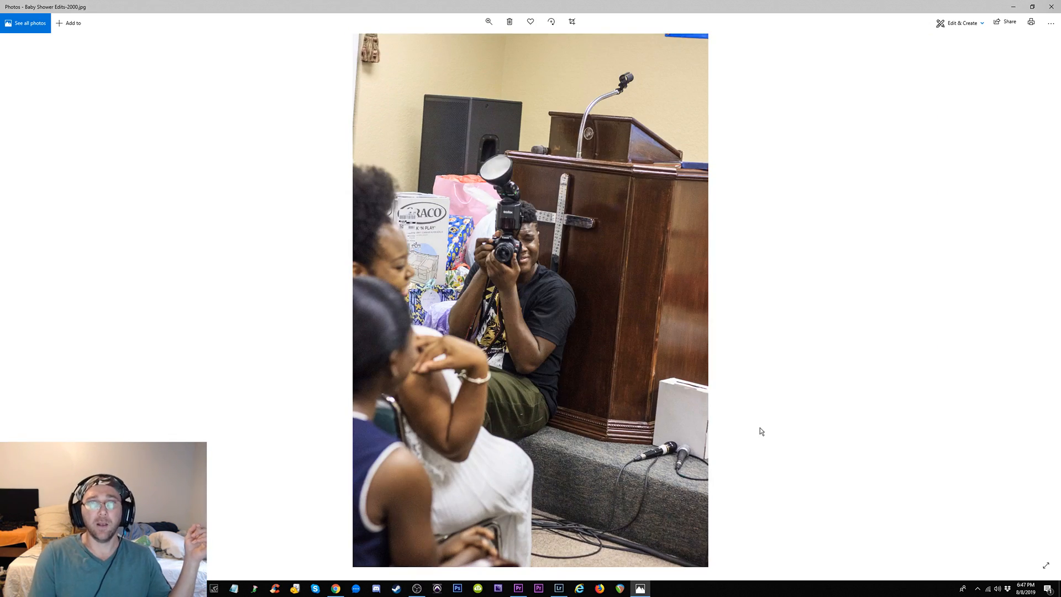
key("Right")
key("Right")
key("Right")
key("Right")
key("Right")
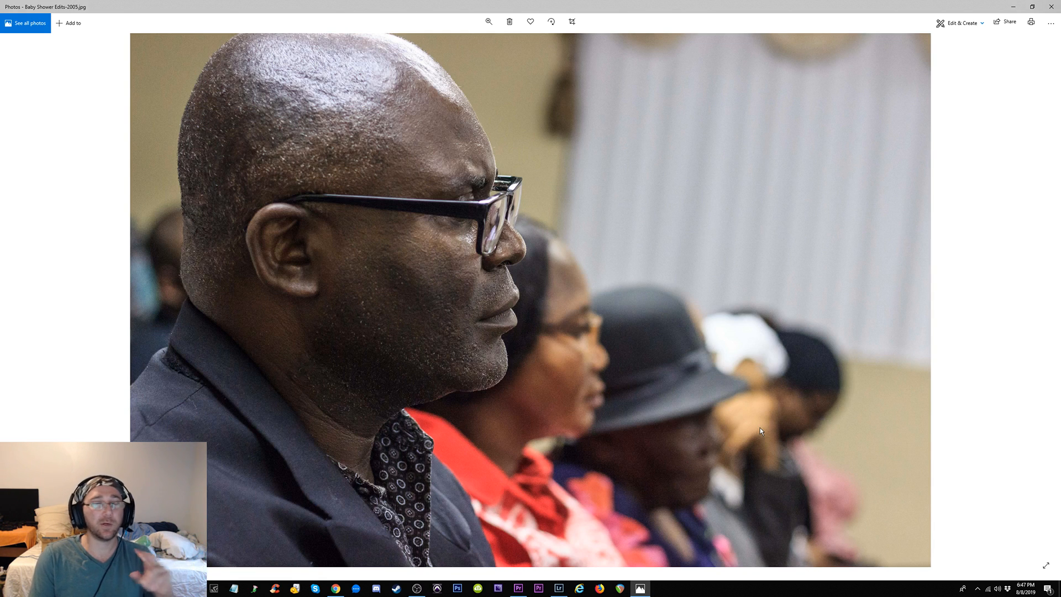
Examine the seated guests in 2006 and 2007 and the girl with beaded braids in 2010
key("Right")
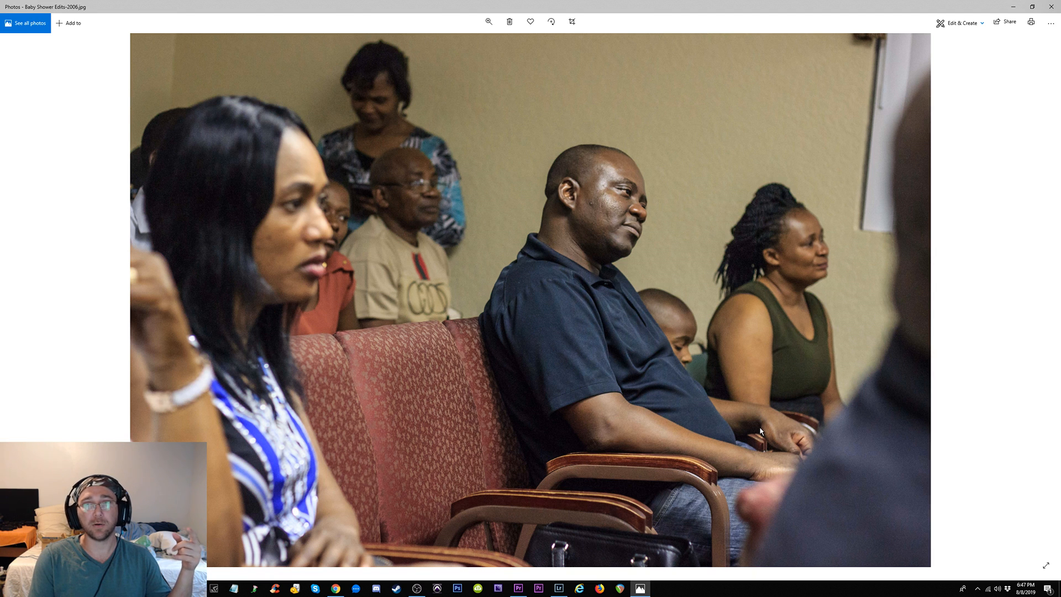
key("Right")
key("Right")
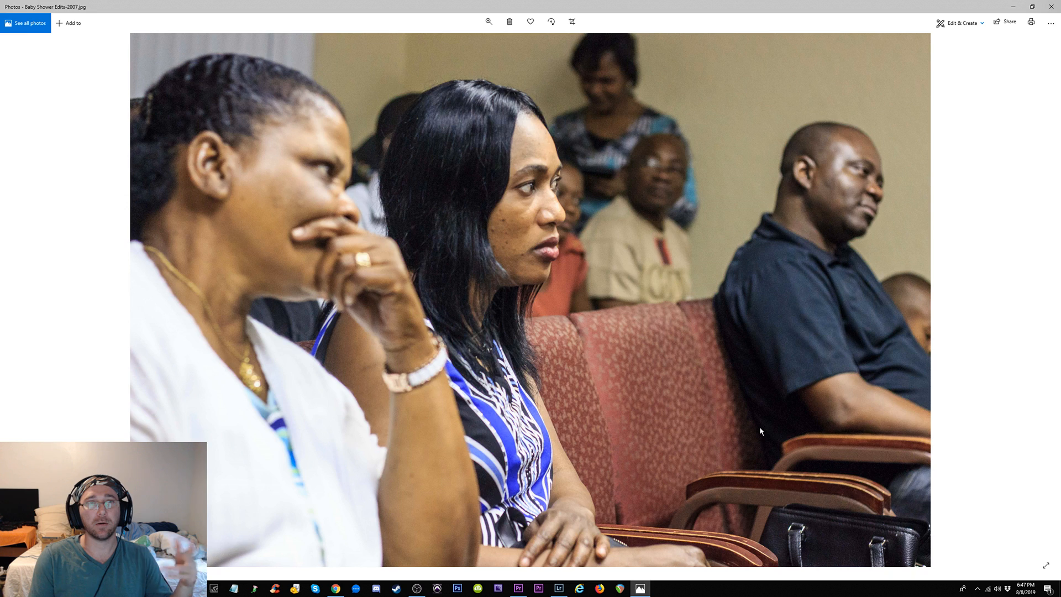
key("Right")
key("Right")
key("Right")
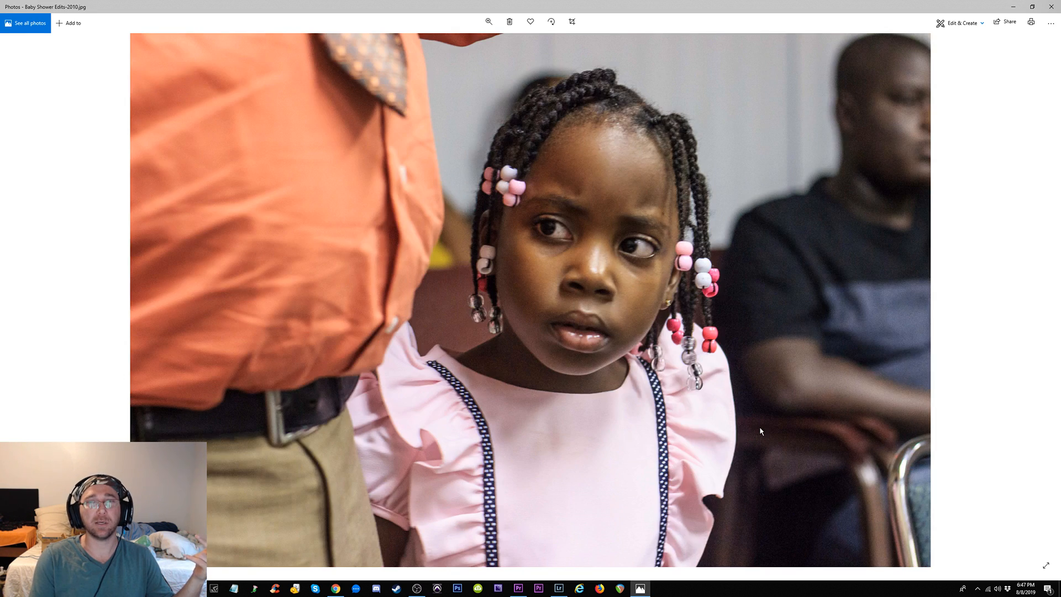
Review the smiling girl in the pink dress in 2013 and the woman singing in 2017
key("Right")
key("Right")
key("Right")
key("Right")
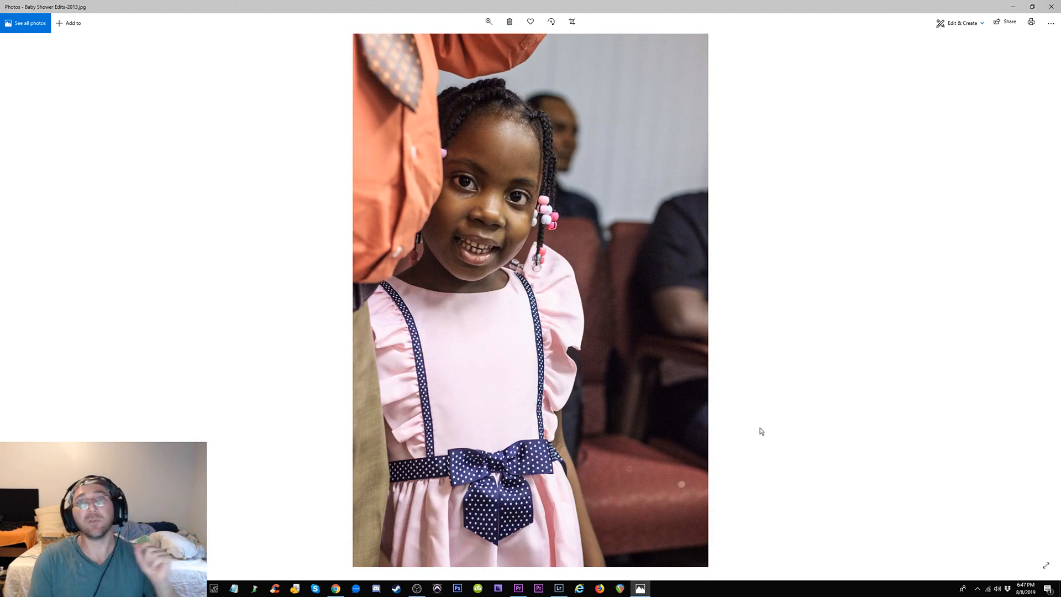
key("Right")
key("Right")
key("Right")
key("Right")
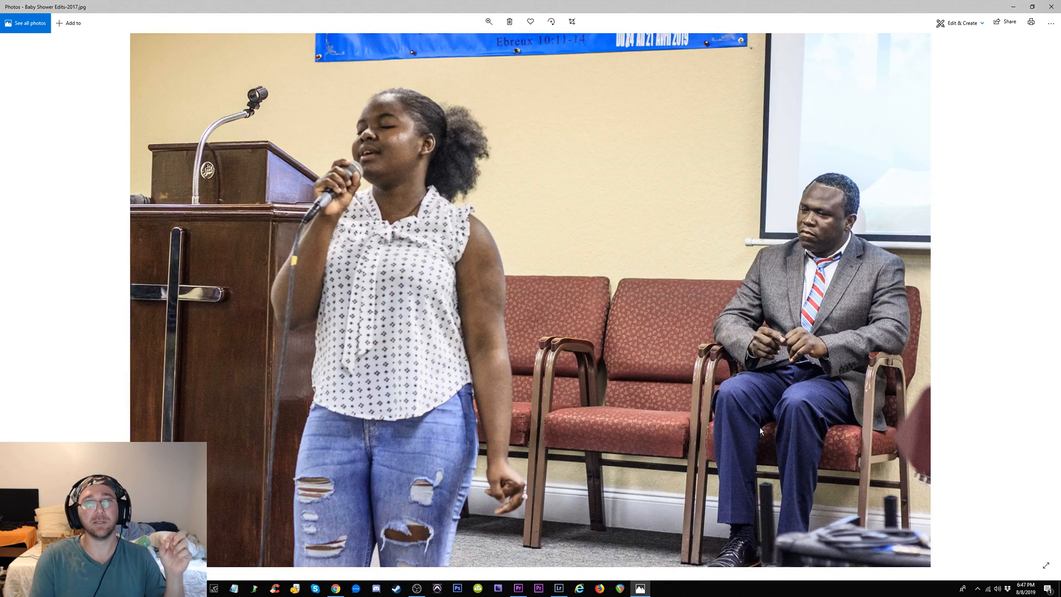
Check the boy beside the seated woman in 2020 and the woman in the white cardigan in 2027
key("Right")
key("Right")
key("Right")
key("Right")
key("Right")
key("Right")
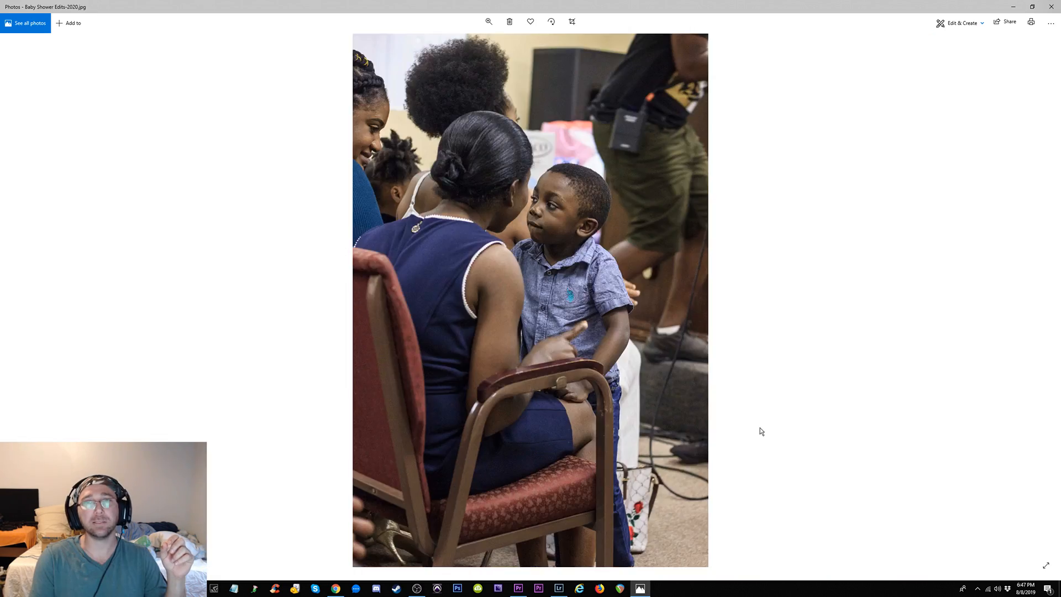
key("Right")
key("Right")
key("Right")
key("Right")
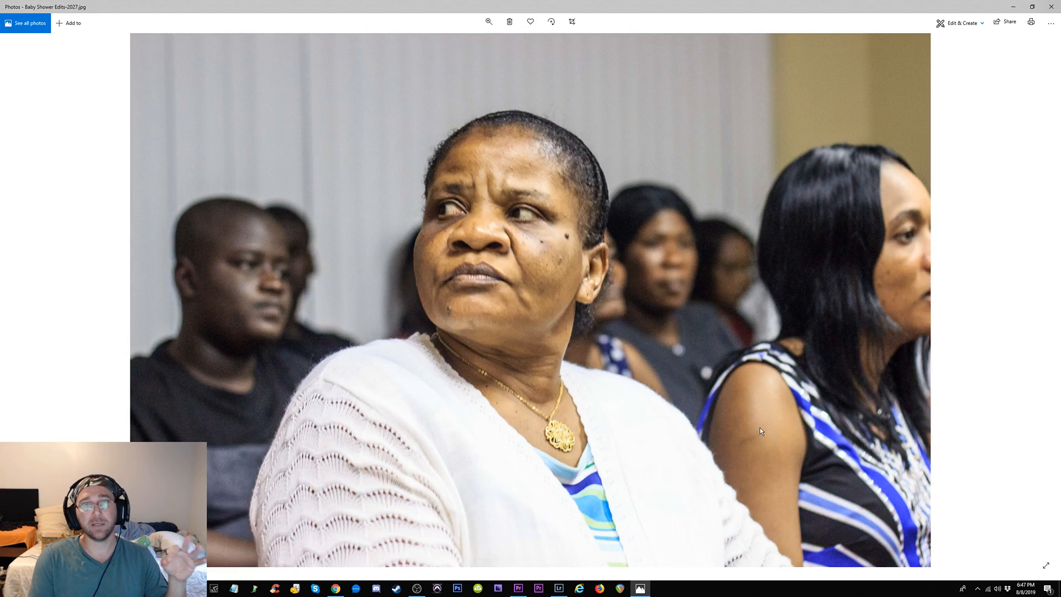
View the smiling girls in 2033 and 2036 and the boy filming with the Samsung device in 2038
key("Right")
key("Right")
key("Right")
key("Right")
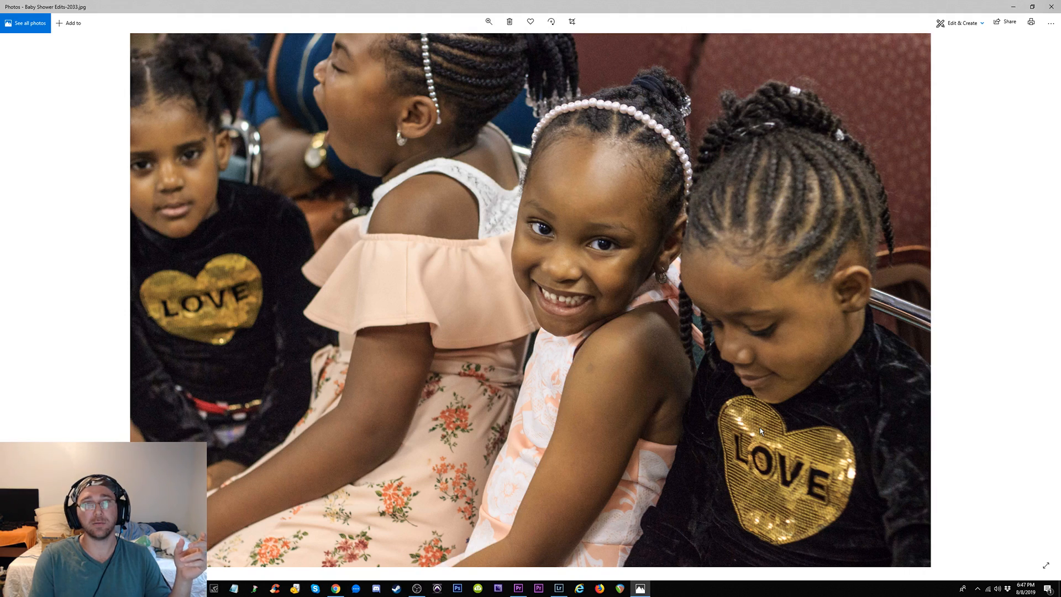
key("Right")
key("Right")
key("Right")
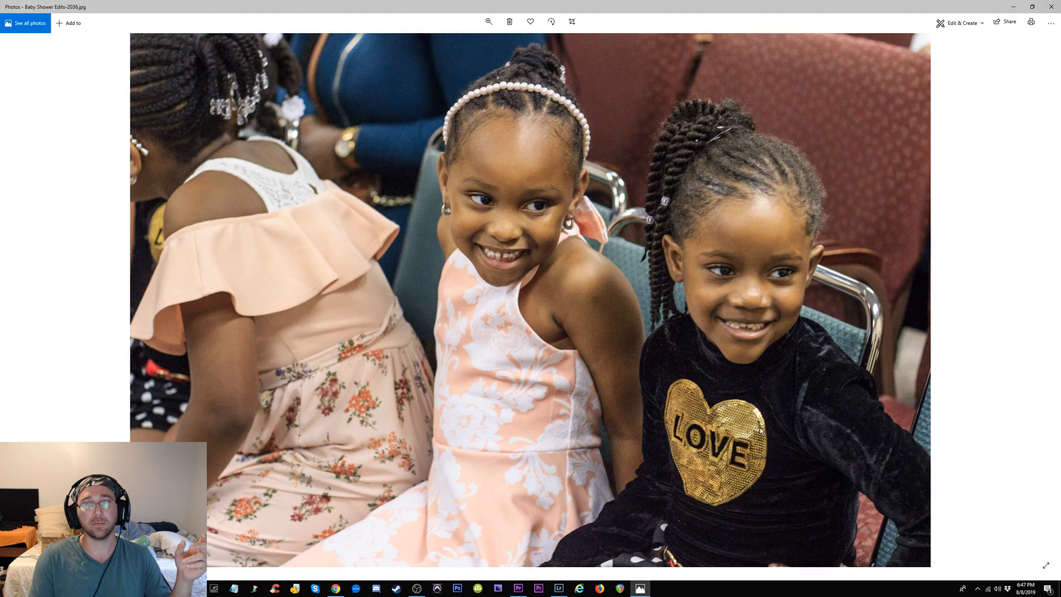
key("Right")
key("Right")
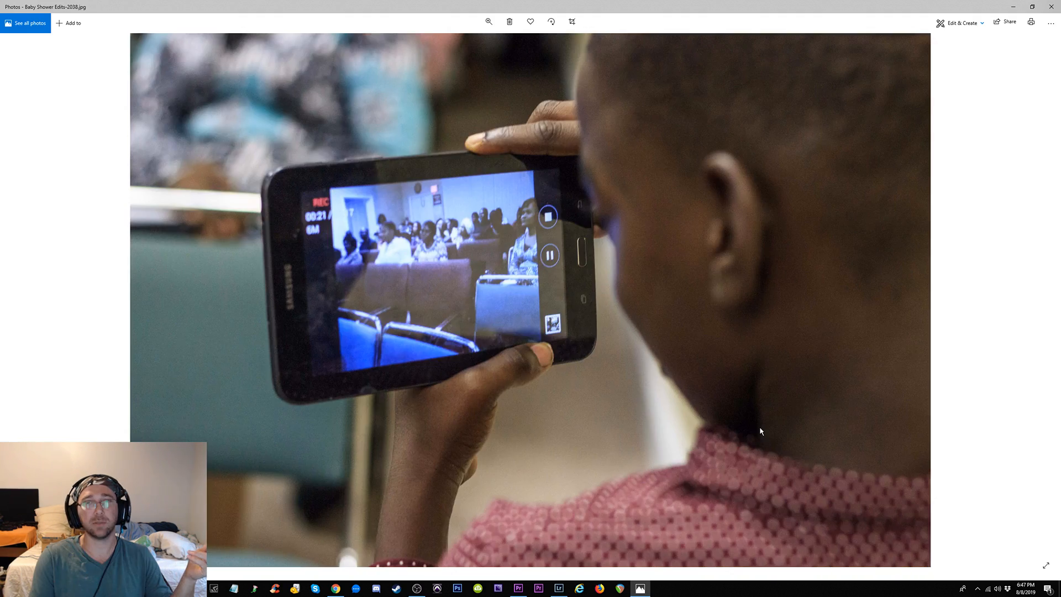
Review the group shots of the seated girls in gold LOVE heart tops and headbands in 2042 and 2045
key("Right")
key("Right")
key("Right")
key("Right")
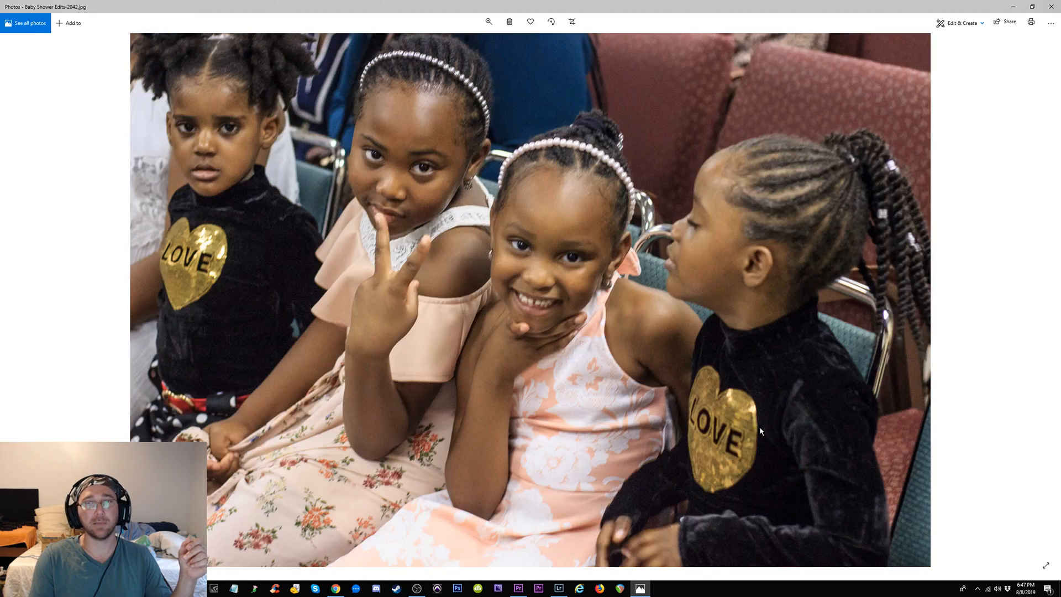
key("Right")
key("Right")
key("Right")
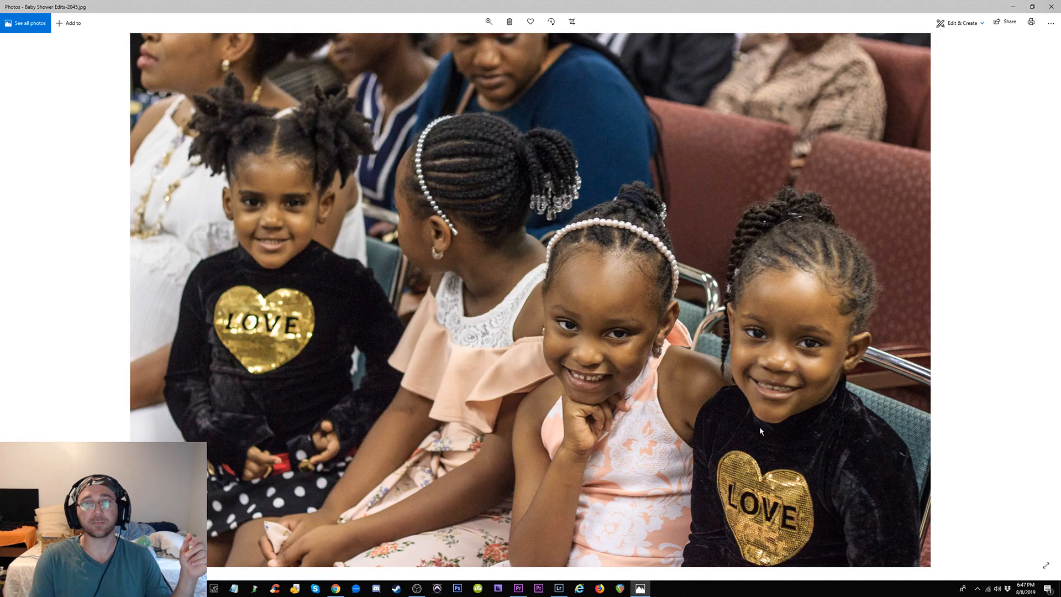
Check the seated audience in 2048 and the two women talking in front of the guitarist in 2051
key("Right")
key("Right")
key("Right")
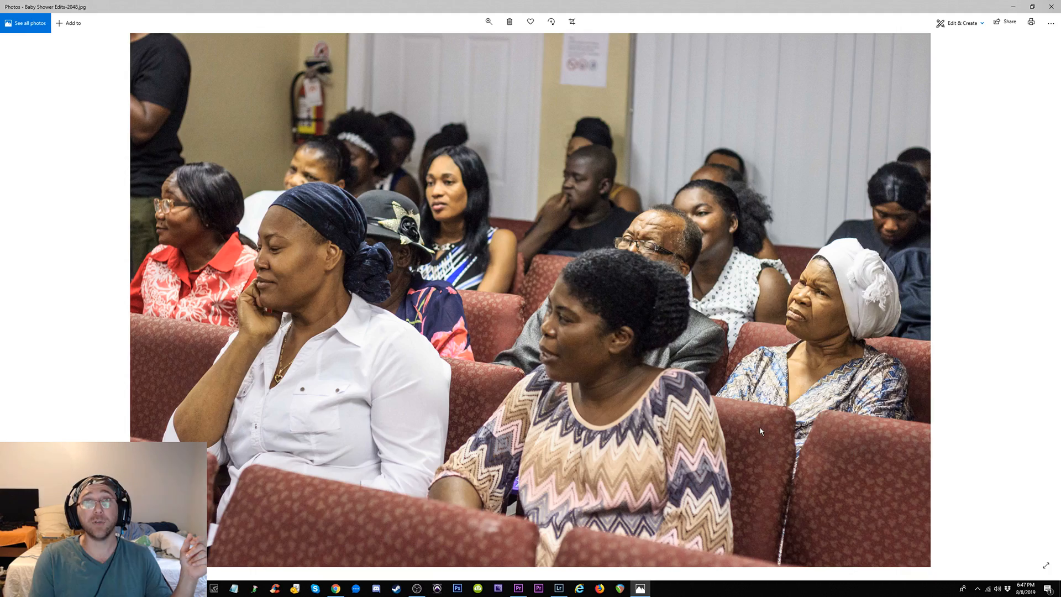
key("Right")
key("Right")
key("Right")
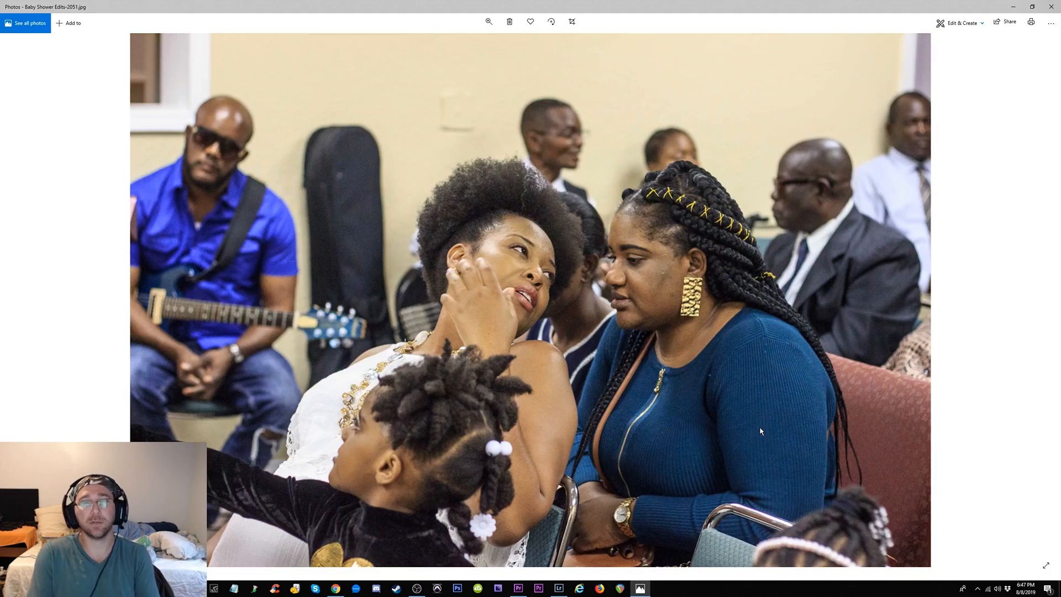
Examine the wide shots of the woman speaking by the pulpit in 2055 and the seated room in 2059
key("Right")
key("Right")
key("Right")
key("Right")
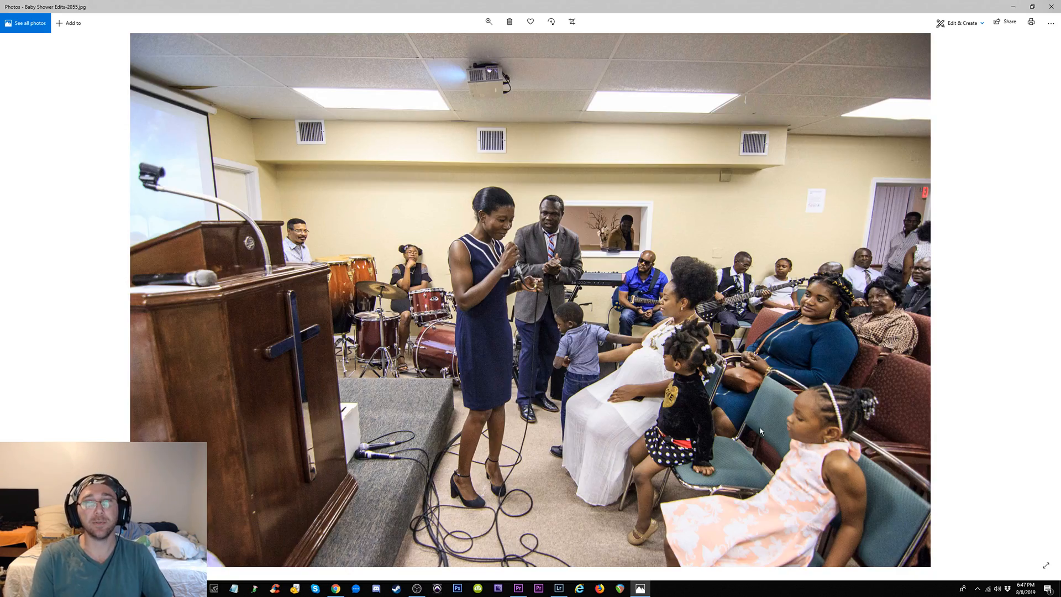
key("Right")
key("Right")
key("Right")
key("Right")
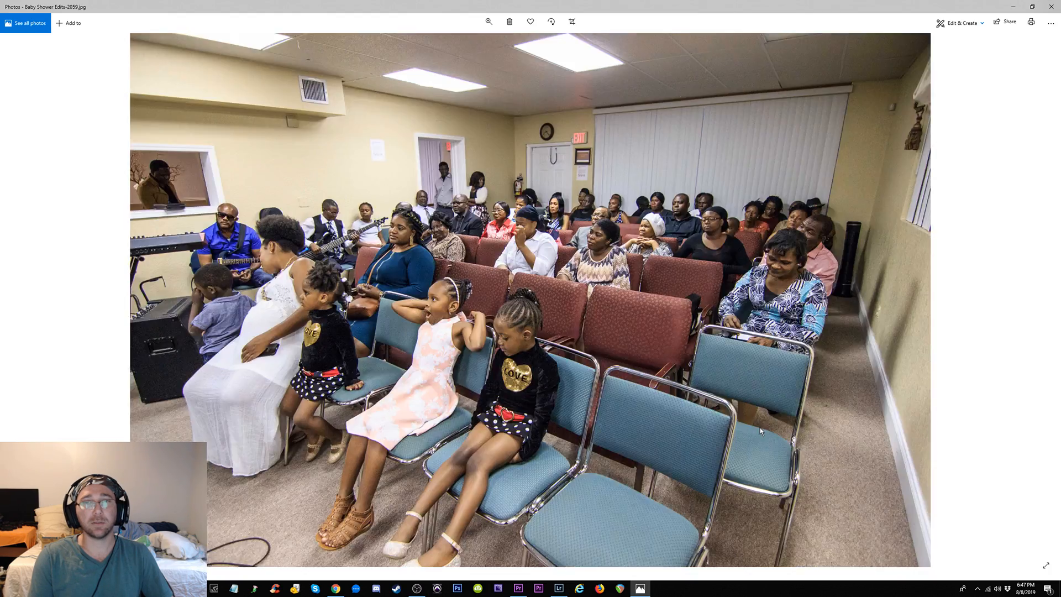
View the audience from the aisle in 2064 and the speaker facing the front row in 2068
key("Right")
key("Right")
key("Right")
key("Right")
key("Right")
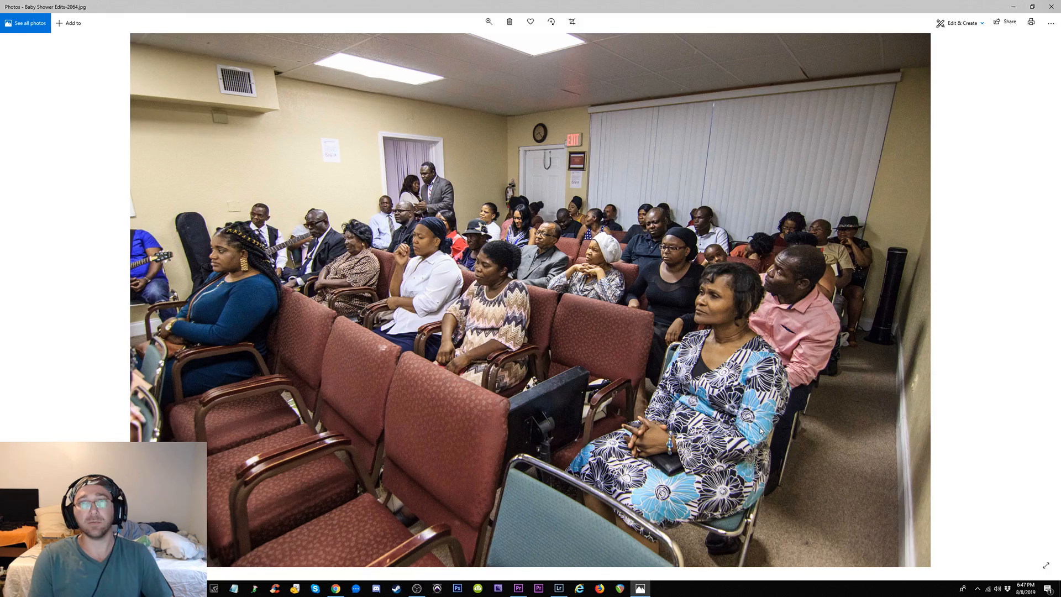
key("Right")
key("Right")
key("Right")
key("Right")
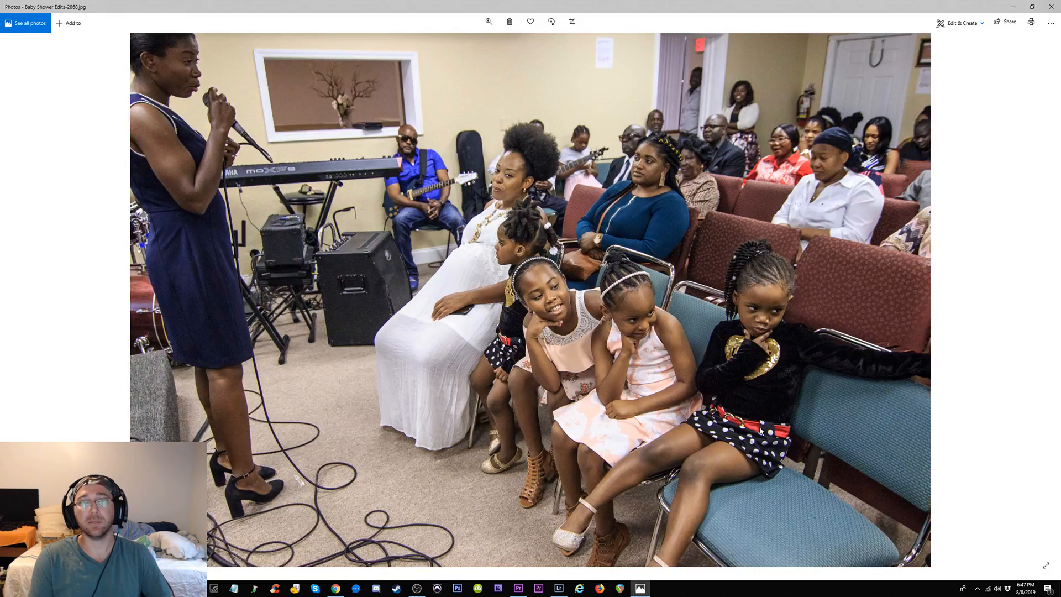
Review the four smiling girls beside the mother-to-be in 2072 and the wide shot of the speaker in 2076
key("Right")
key("Right")
key("Right")
key("Right")
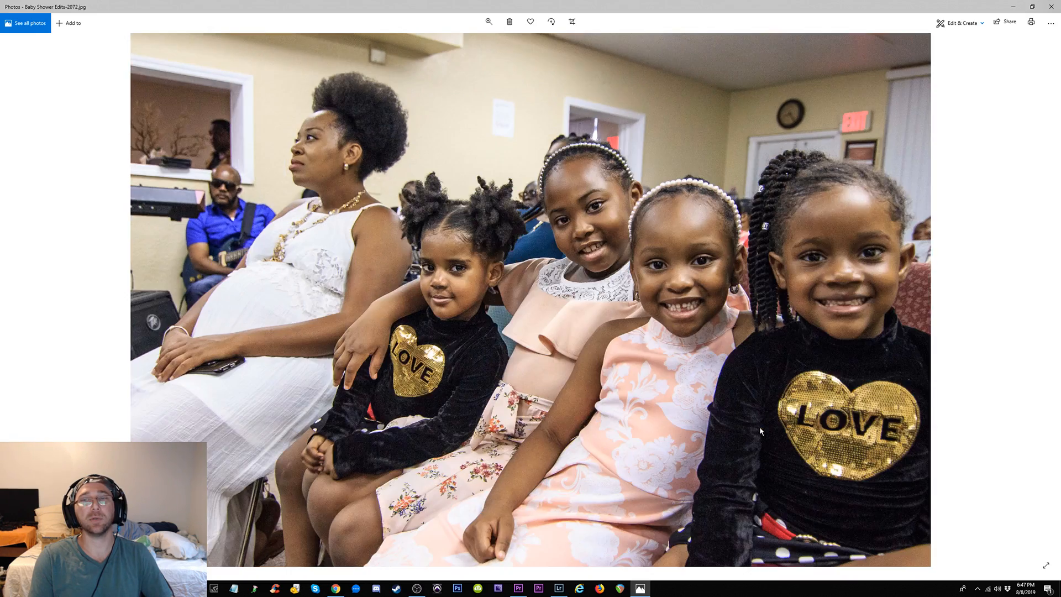
key("Right")
key("Right")
key("Right")
key("Right")
key("Right")
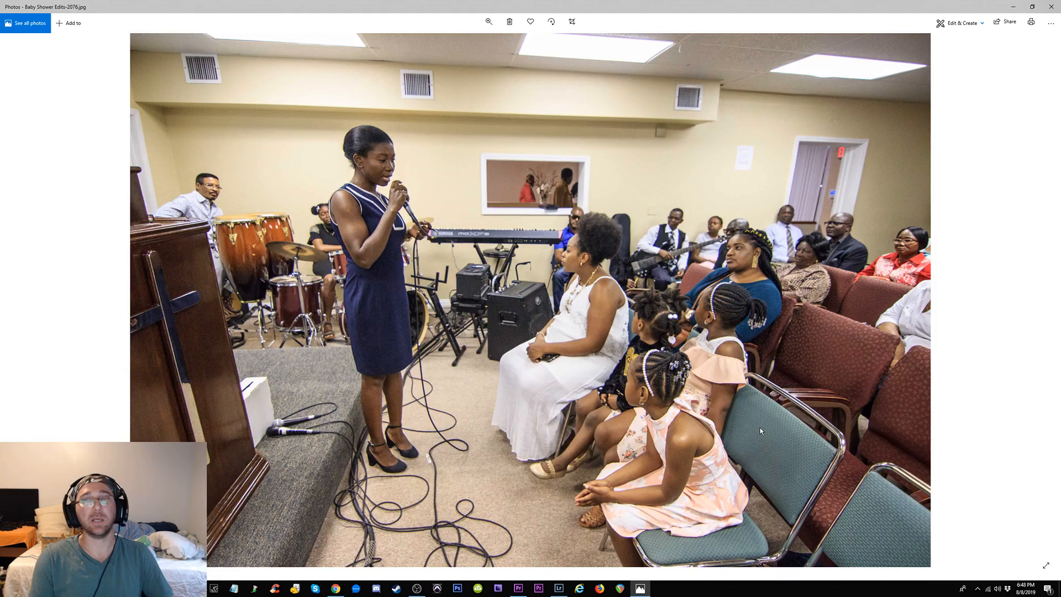
Inspect the man in the gray jacket with the front row in 2081 and beside the gifts and church banner in 2087
key("Right")
key("Right")
key("Right")
key("Right")
key("Right")
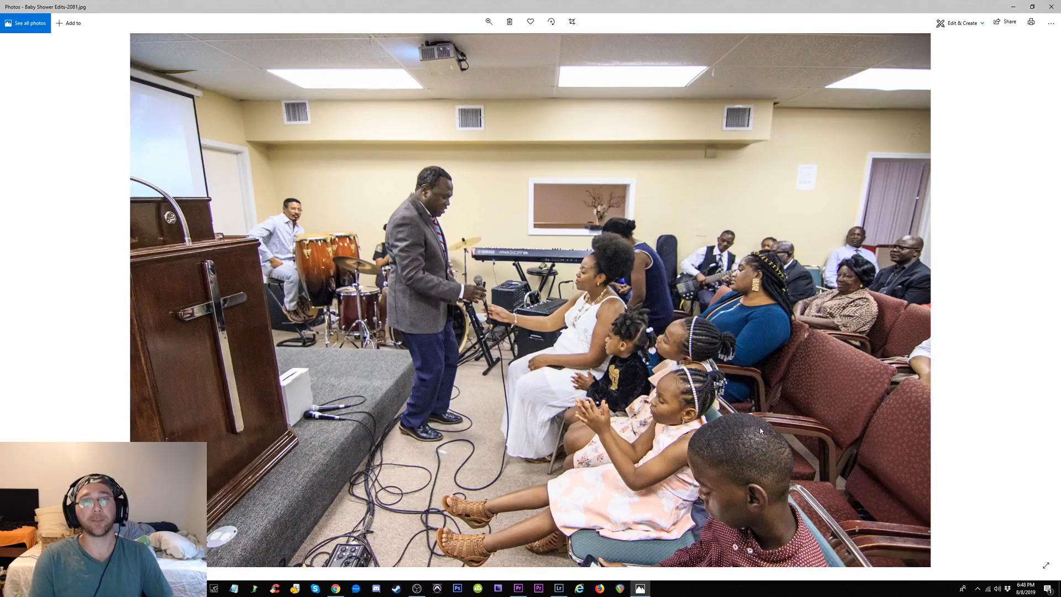
key("Right")
key("Right")
key("Right")
key("Right")
key("Right")
key("Right")
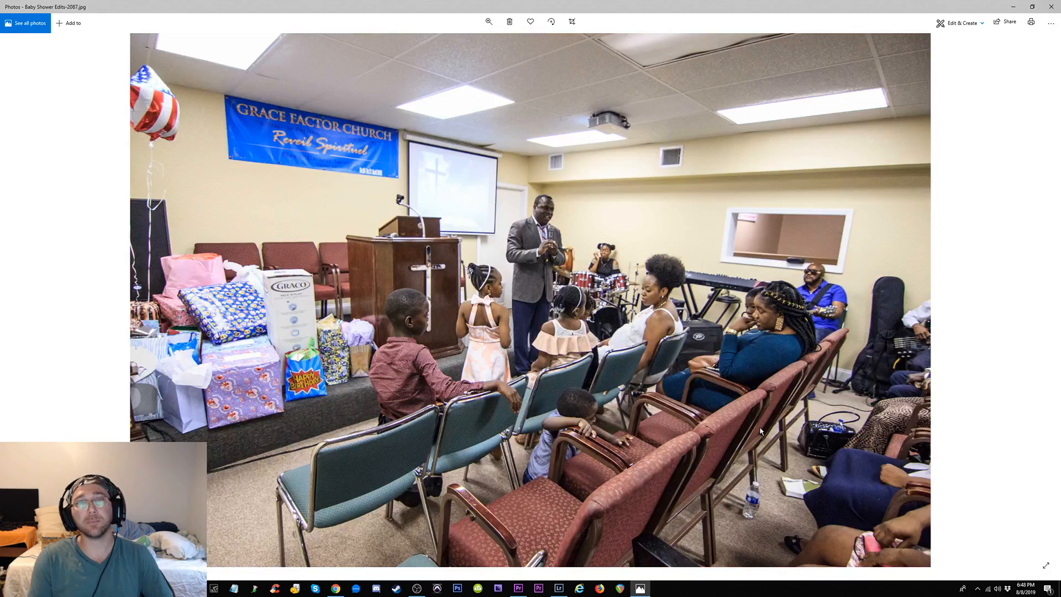
Check the man pointing across the room in 2092 and the close view of the stacked gifts in 2093
key("Right")
key("Right")
key("Right")
key("Right")
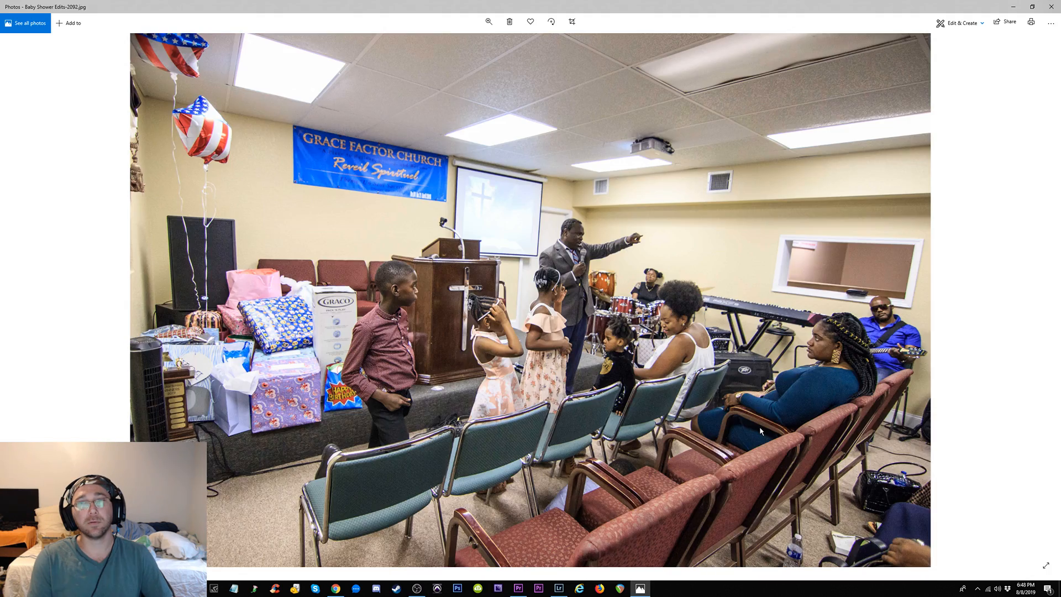
key("Right")
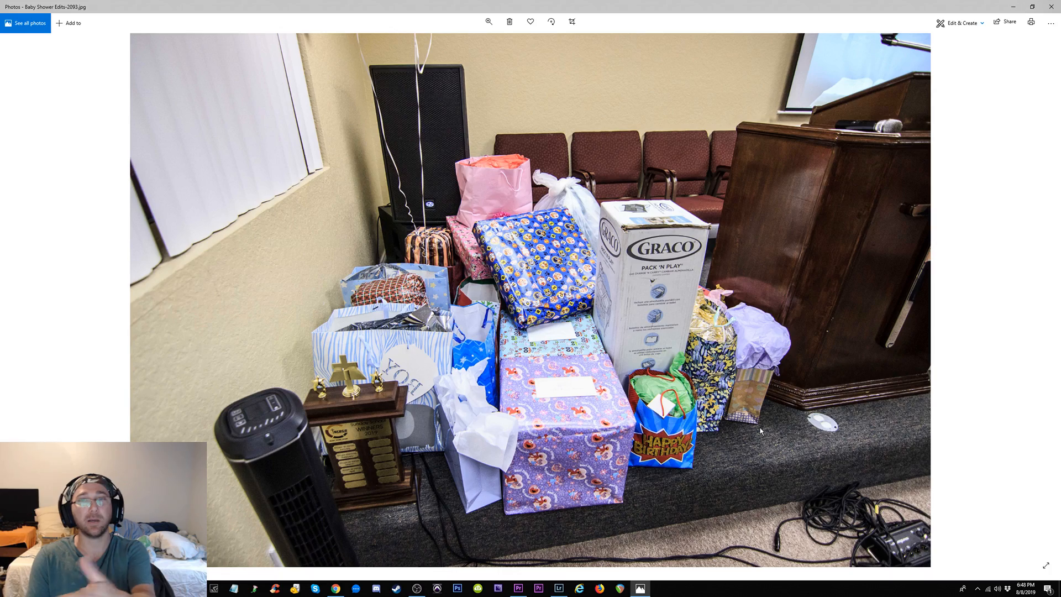
Compare the food table shots 2096 and 2097, and view the two girls beside the buffet in 2098
key("Right")
key("Right")
key("Right")
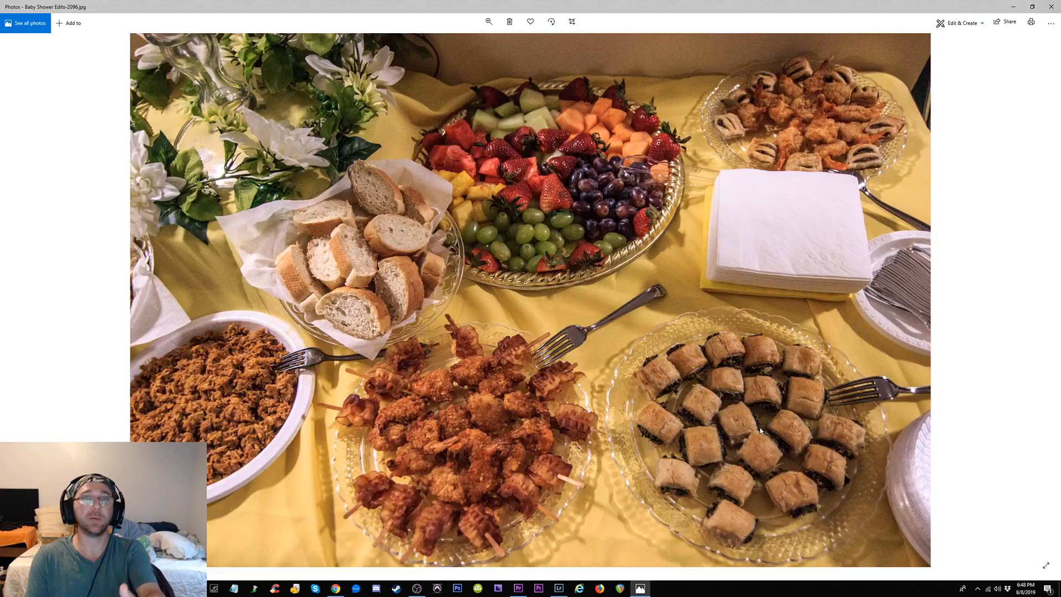
key("Right")
key("Right")
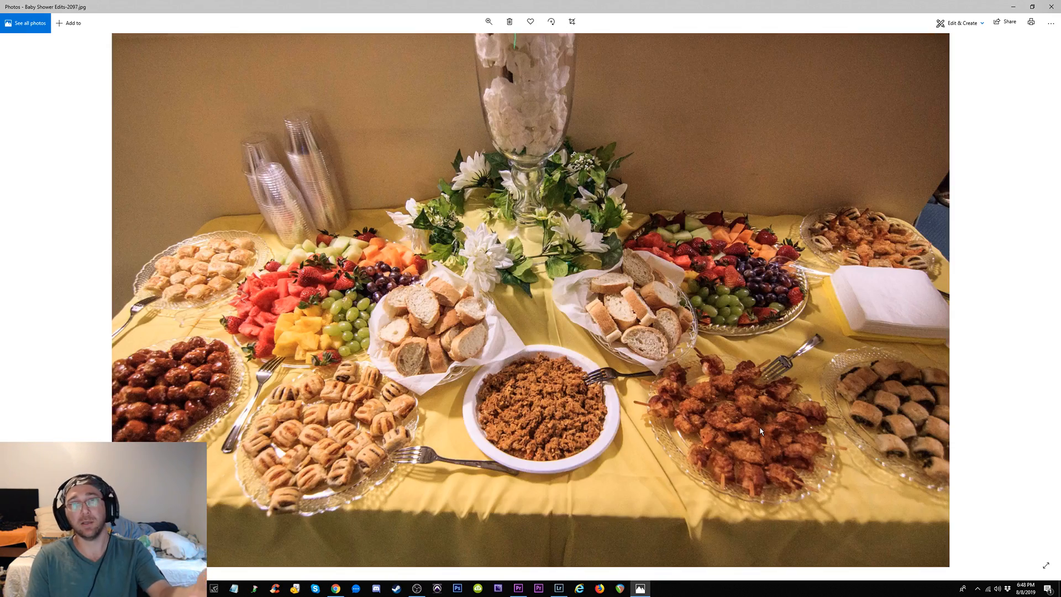
key("Left")
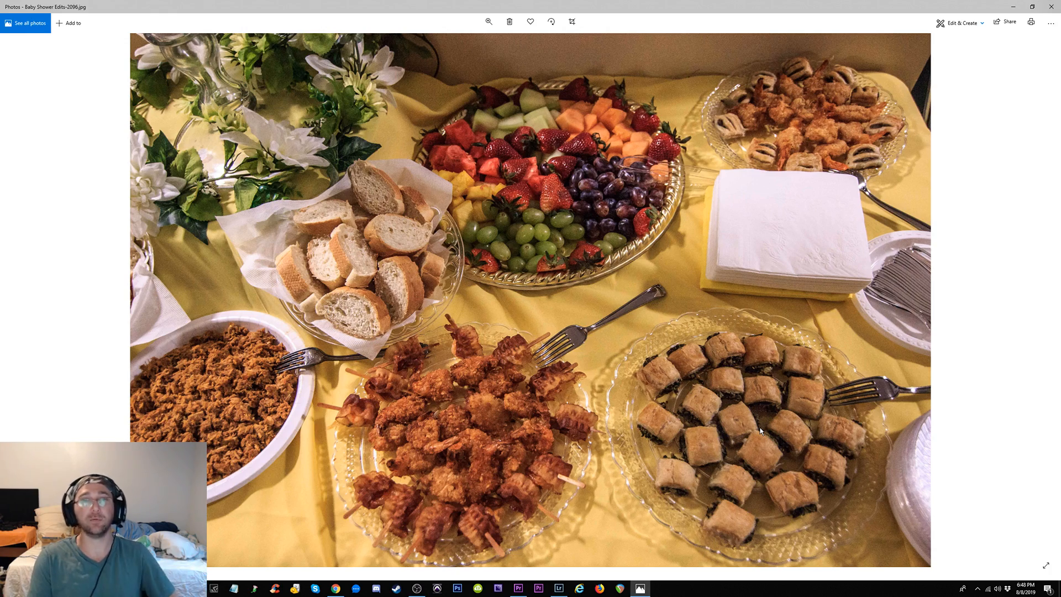
key("Right")
key("Right")
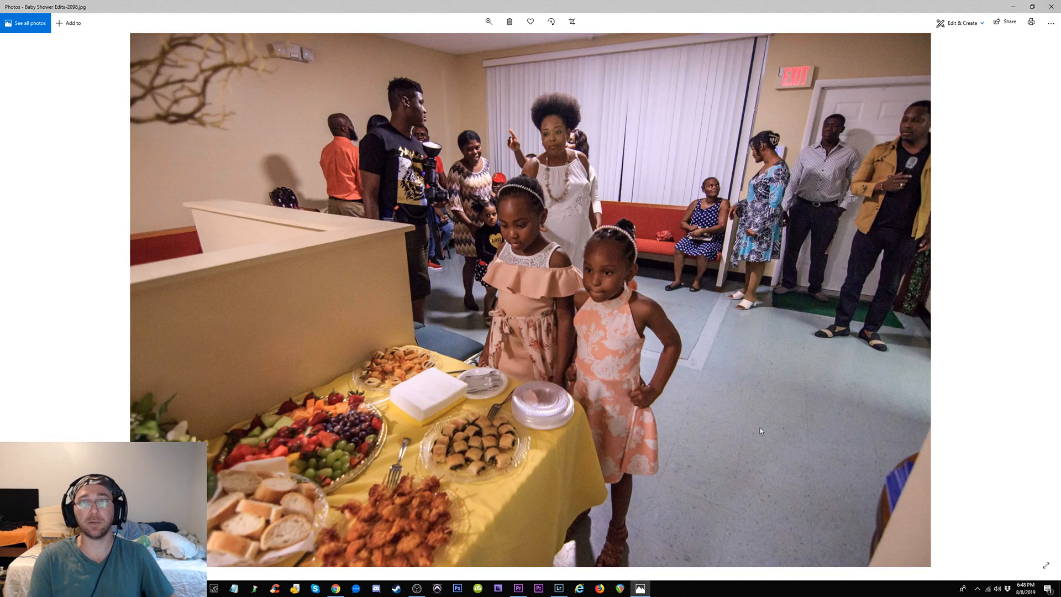
Examine the women gathered in the decorated dining room in 2100 and 2103, comparing 2100 with the preceding photo
key("Right")
key("Right")
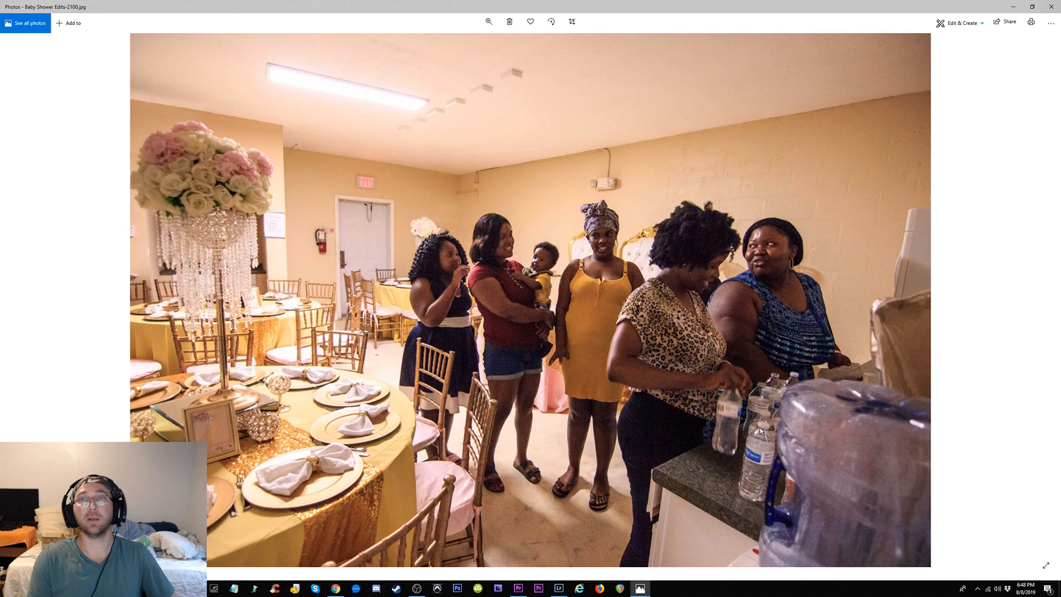
key("Left")
key("Right")
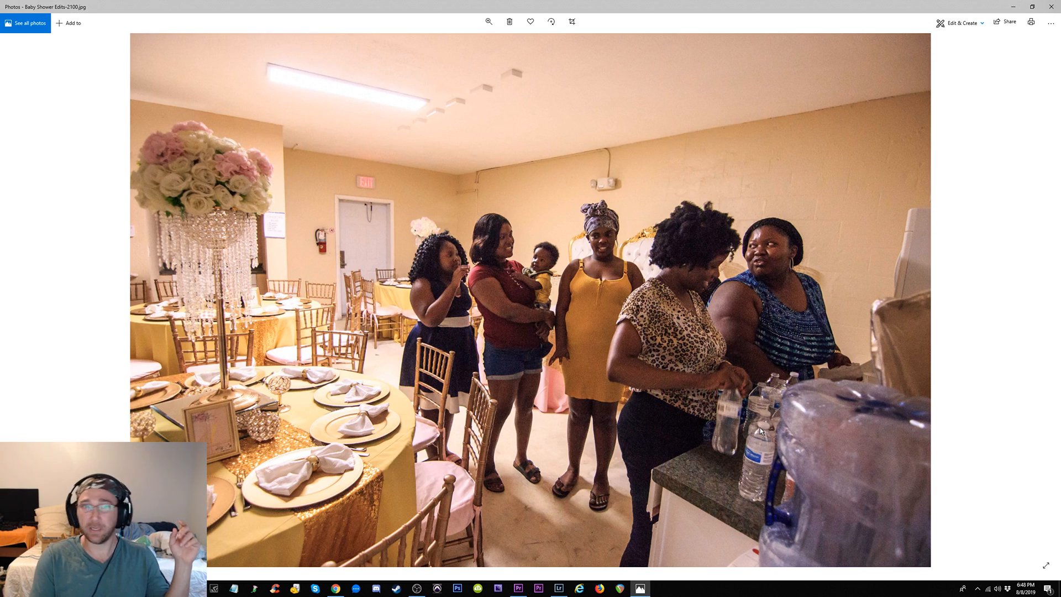
key("Right")
key("Right")
key("Right")
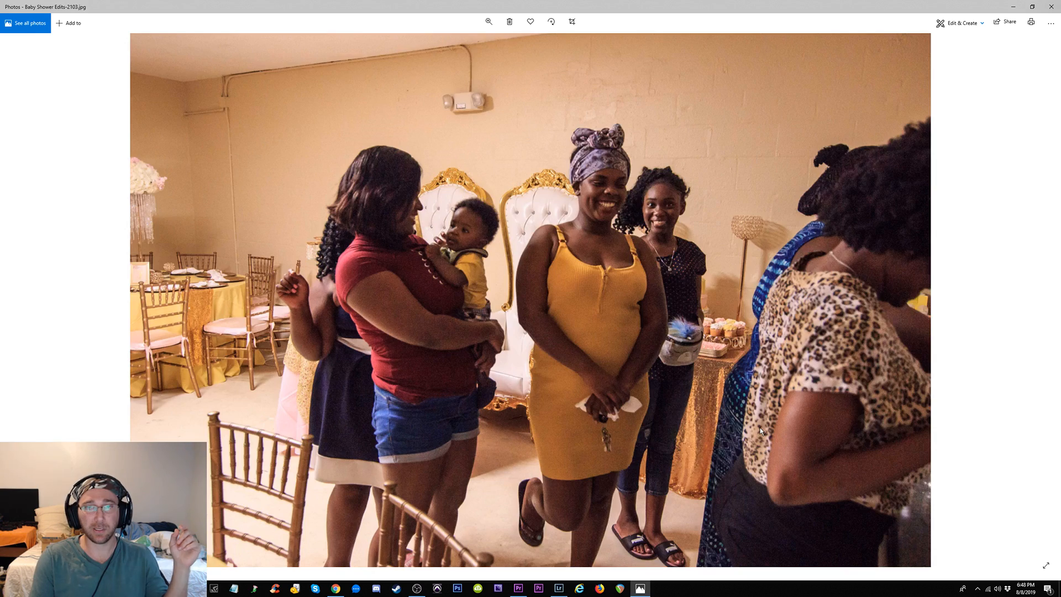
Review the buffet scenes in 2105 and 2106 and the girls waiting by the doorway in 2107
key("Right")
key("Right")
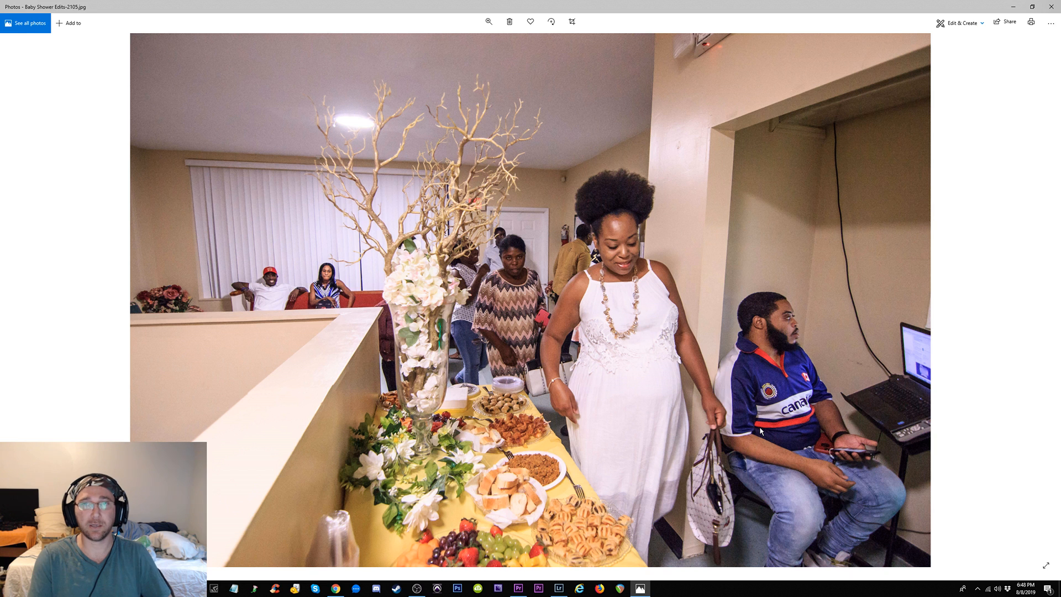
key("Right")
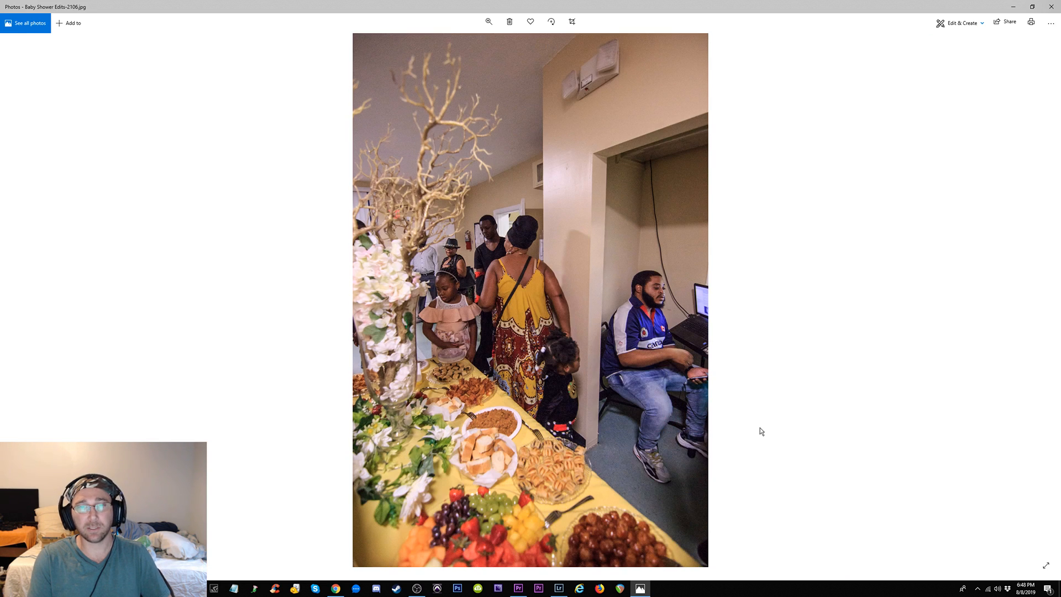
key("Right")
key("Right")
key("Right")
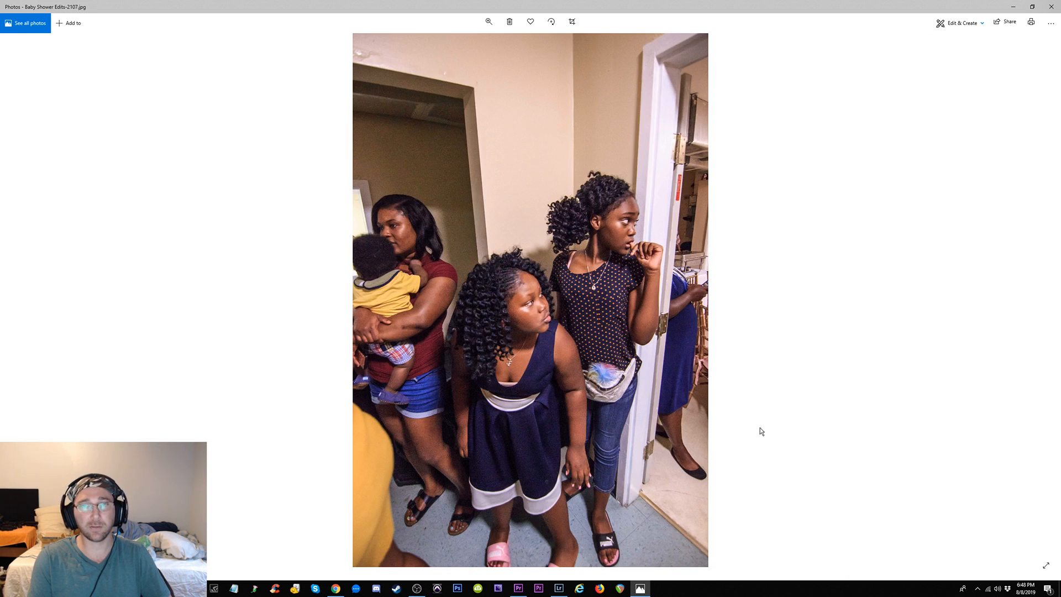
View the mother-to-be at the throne chairs in 2111 and the people photographing her in 2114
key("Right")
key("Right")
key("Right")
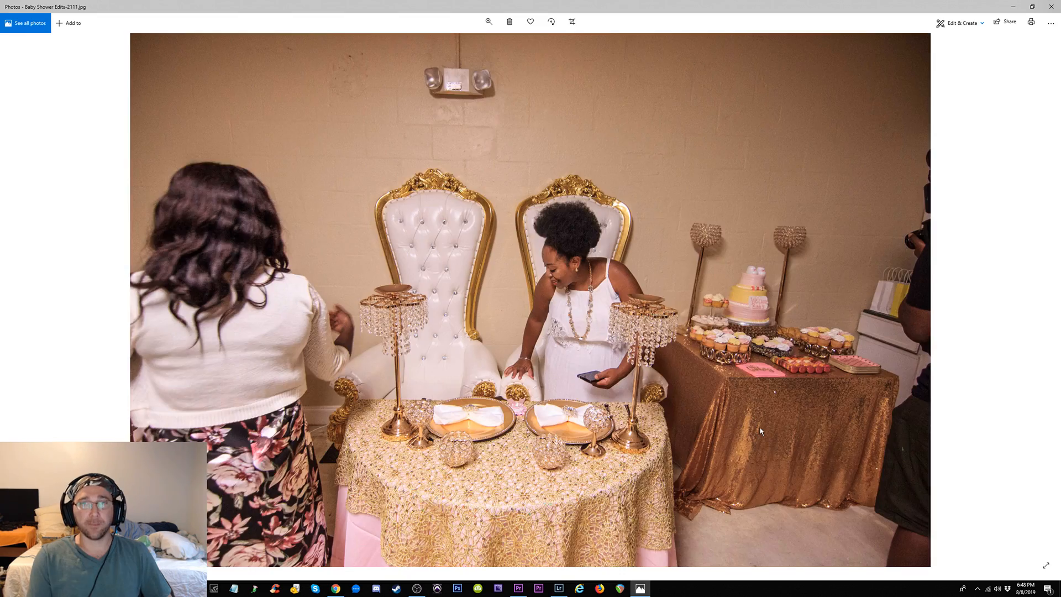
key("Right")
key("Right")
key("Right")
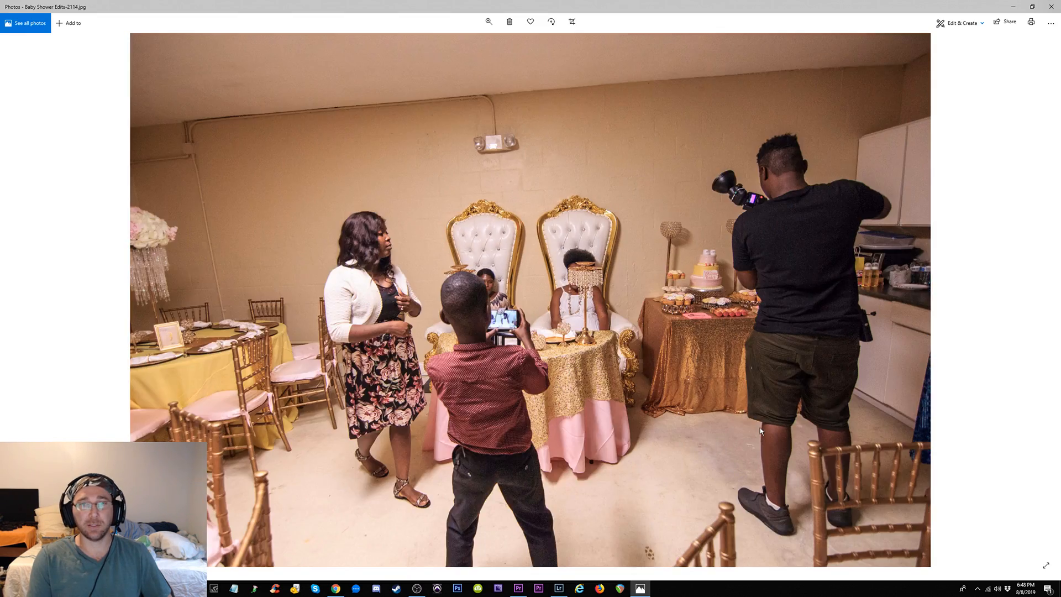
Check the two women on the throne chairs in 2116 and the photographer and boy filming them in 2119
key("Right")
key("Right")
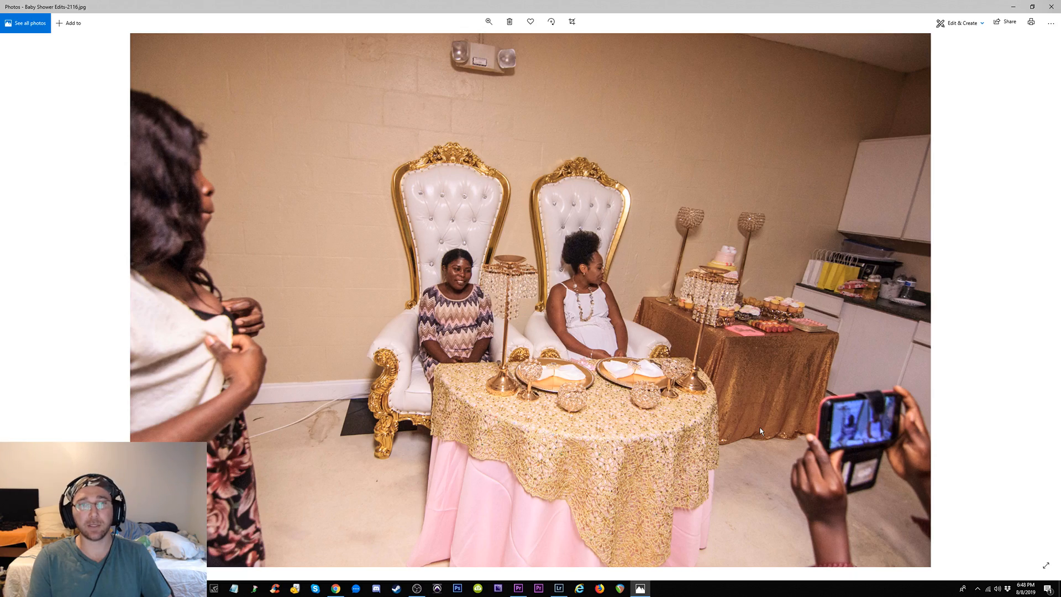
key("Right")
key("Right")
key("Right")
key("Right")
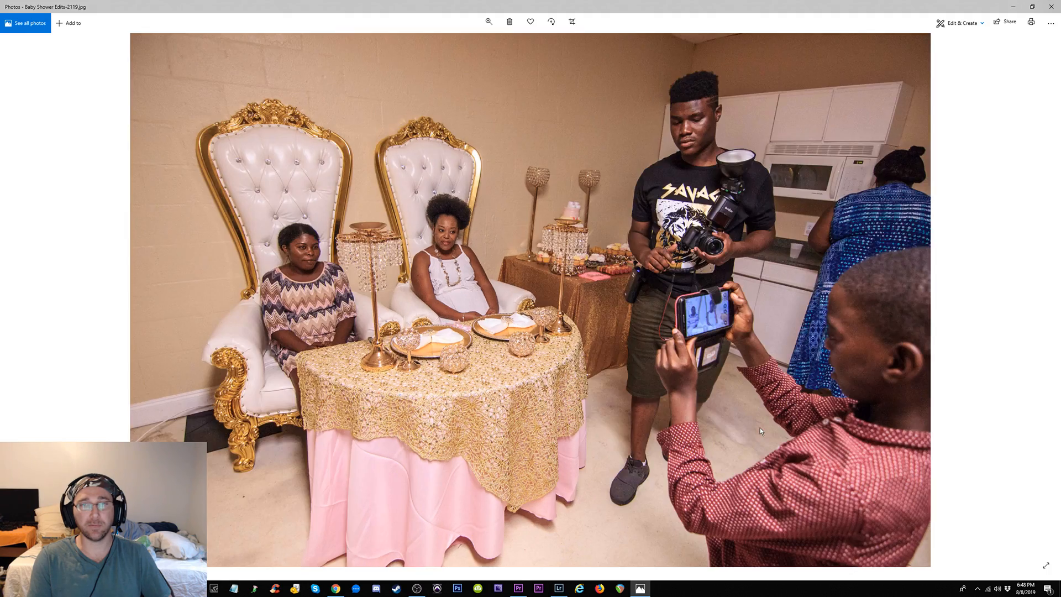
Inspect the closer shots of the two women laughing on the throne chairs in 2123 and 2128
key("Right")
key("Right")
key("Right")
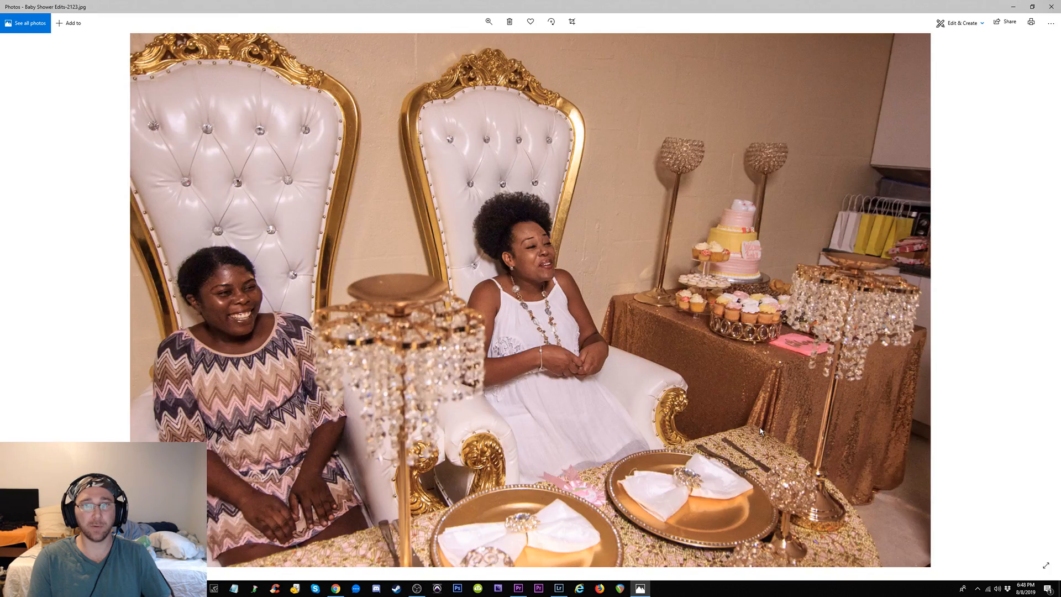
key("Right")
key("Right")
key("Right")
key("Right")
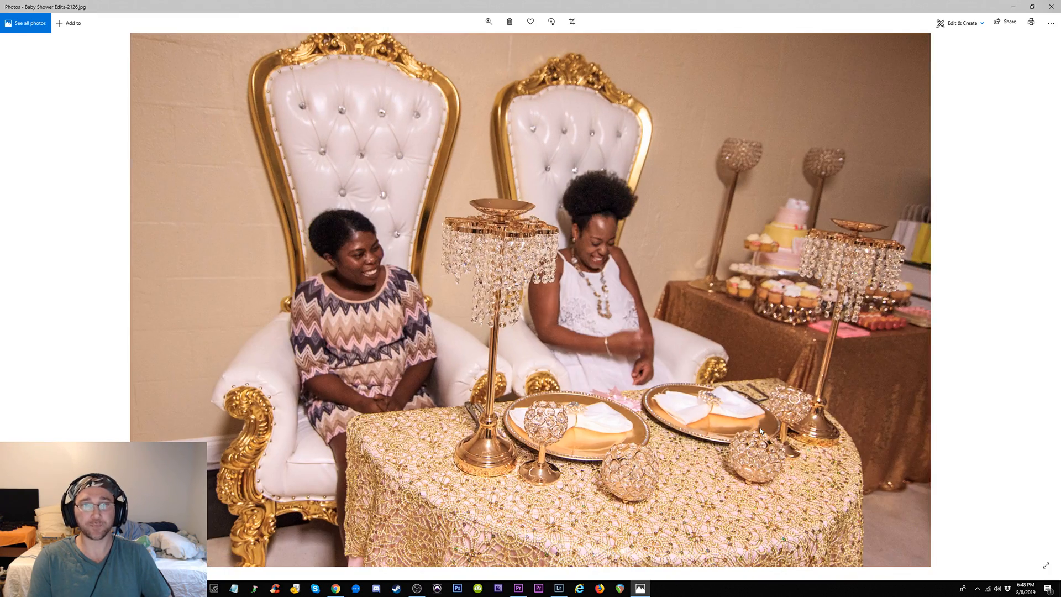
Review the low table-level view in 2130 and the photographer shooting the seated women in 2131 and 2132
key("Right")
key("Right")
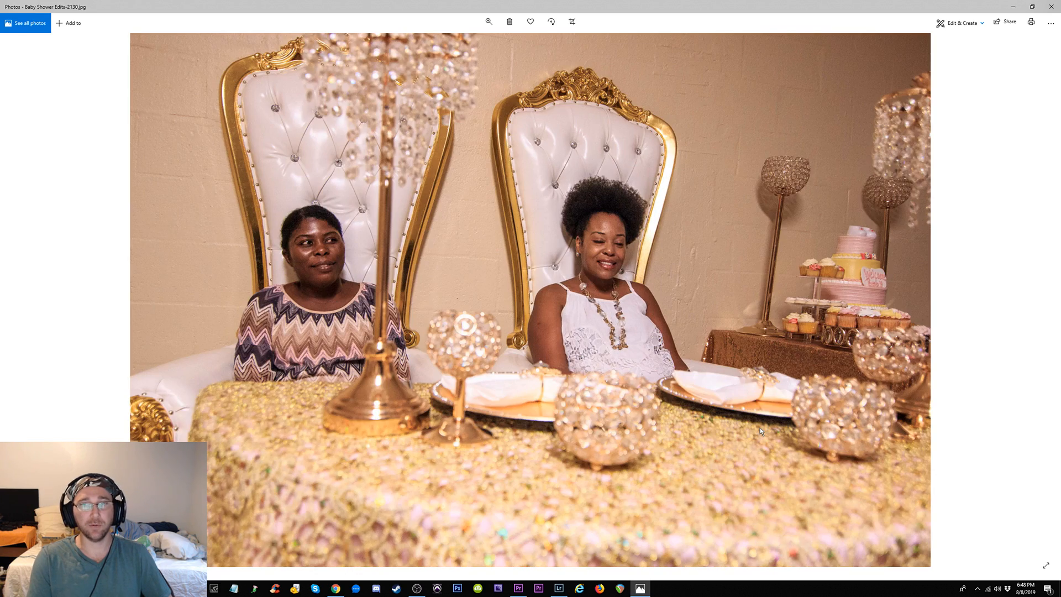
key("Right")
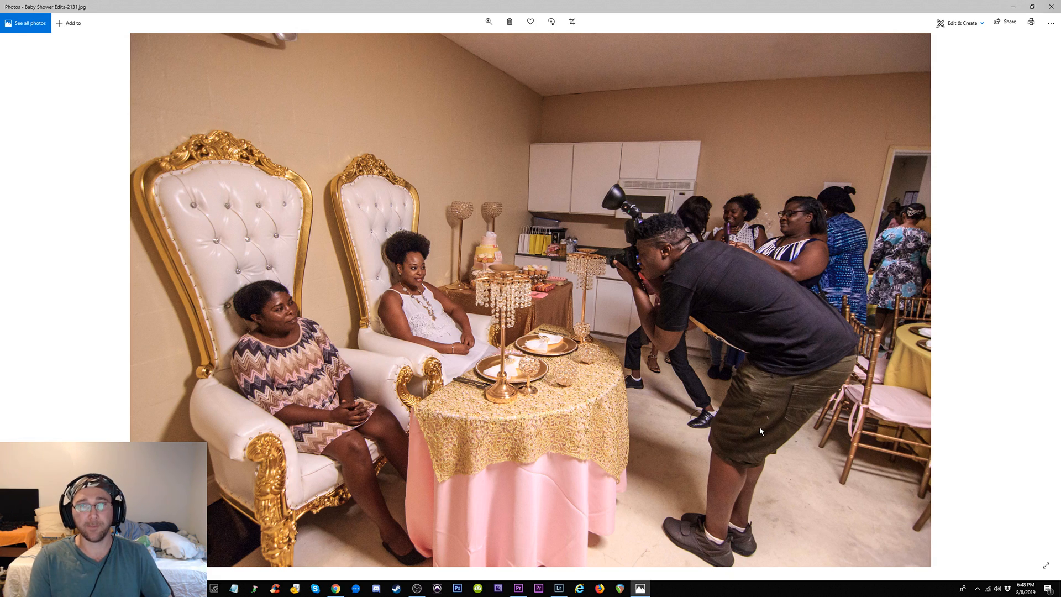
key("Right")
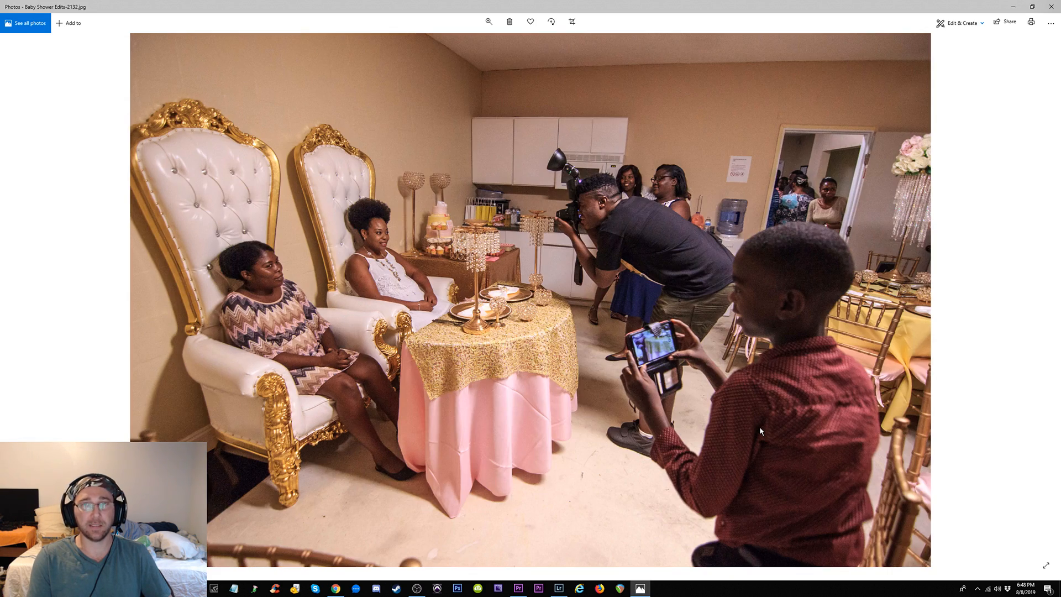
Examine the boy filming in the foreground of 2133 and the close portrait of the two seated women in 2135
key("Right")
key("Right")
key("Left")
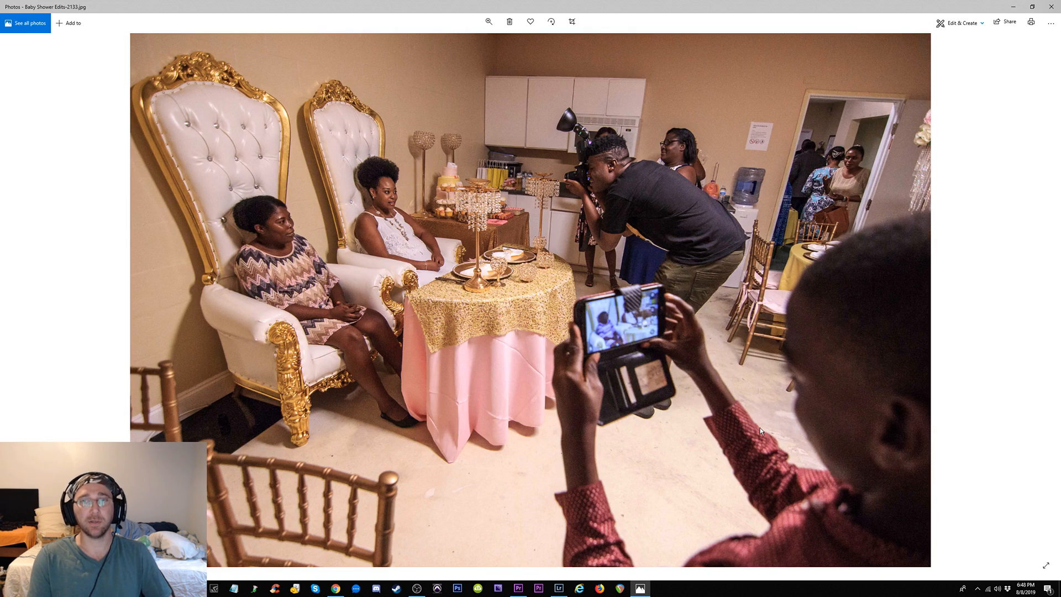
key("Right")
key("Right")
key("Right")
key("Right")
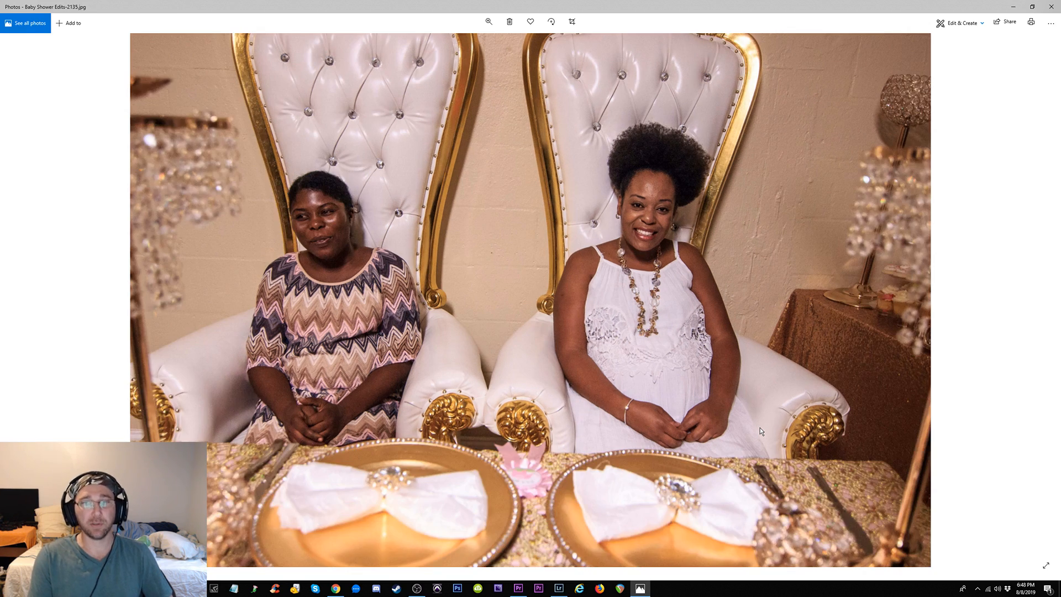
Review 2138, with a guest photographing the seated women by phone, and the wide throne-chair view in 2142
key("Right")
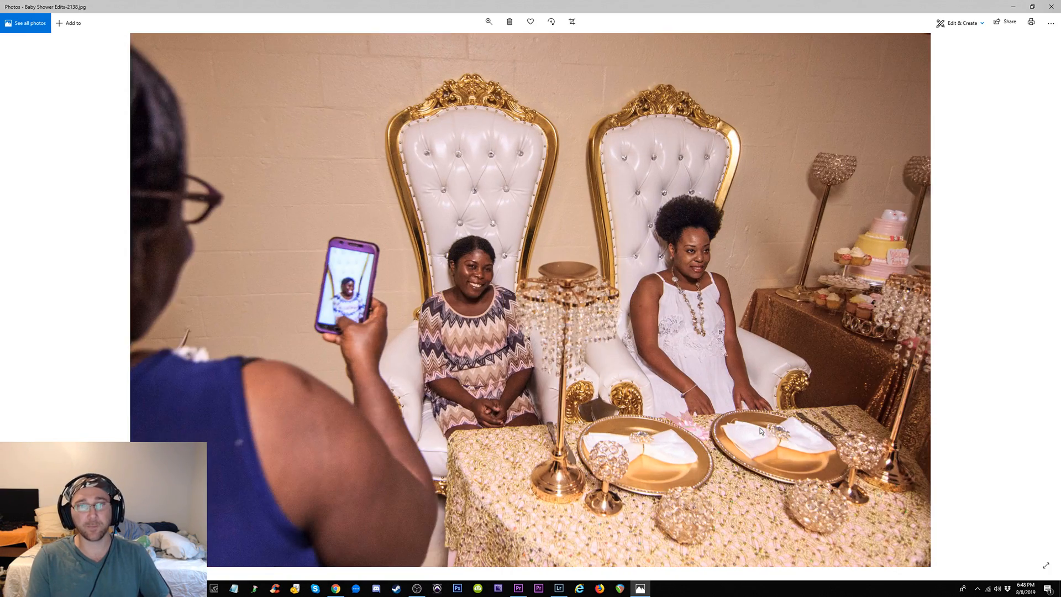
key("Right")
key("Right")
key("Right")
key("Right")
key("Right")
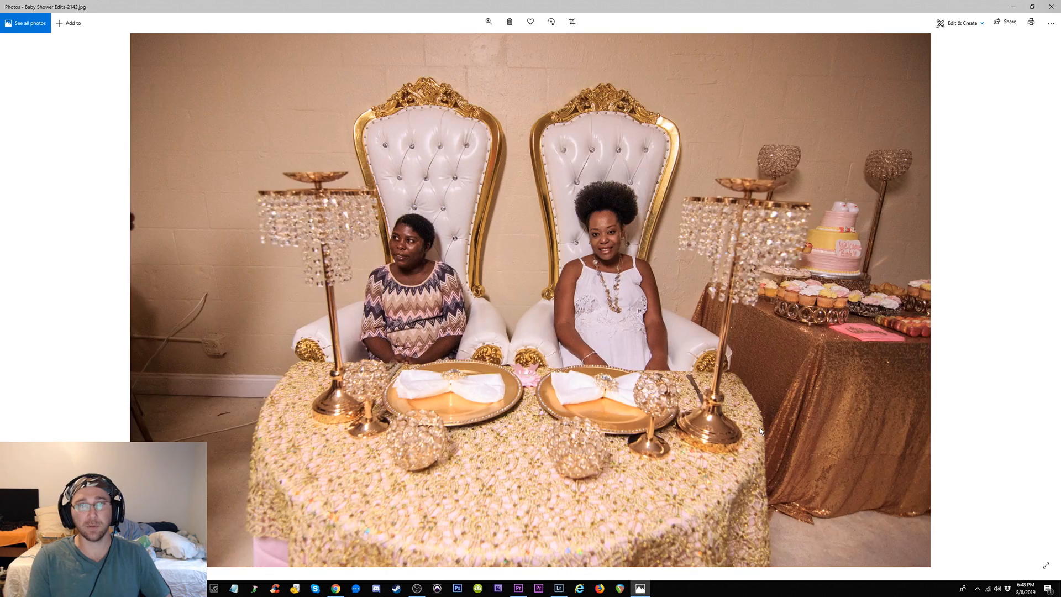
Compare the front view of the women behind the gold table in 2147 with the kneeling photographer scene in 2152
key("Right")
key("Right")
key("Right")
key("Right")
key("Right")
key("Right")
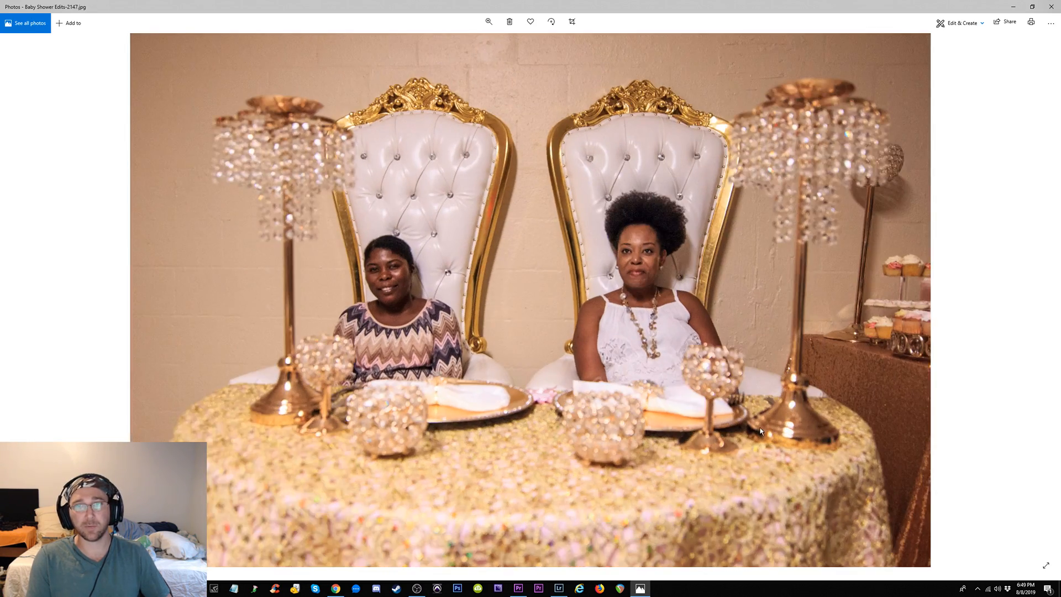
key("Right")
key("Right")
key("Right")
key("Right")
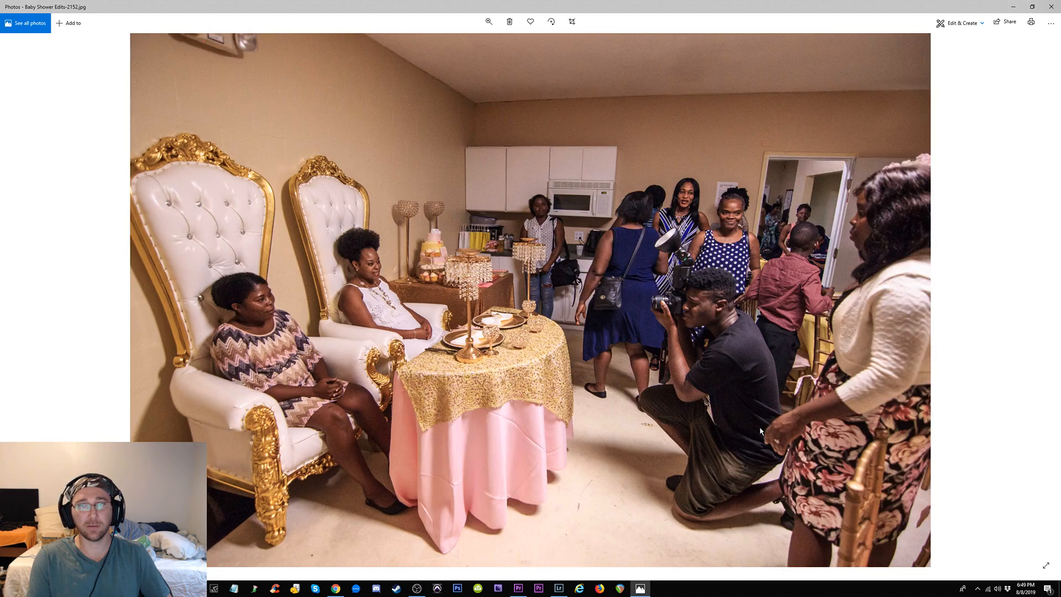
Inspect the vertical portraits of the woman in the white dress in 2156 and 2158
key("Right")
key("Right")
key("Right")
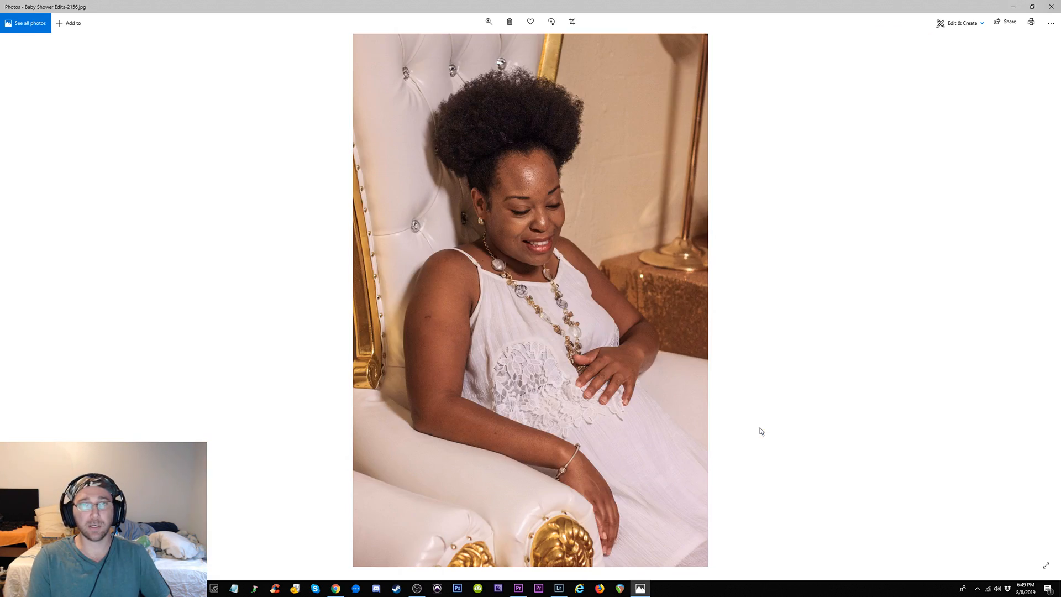
key("Left")
key("Right")
key("Right")
key("Right")
key("Right")
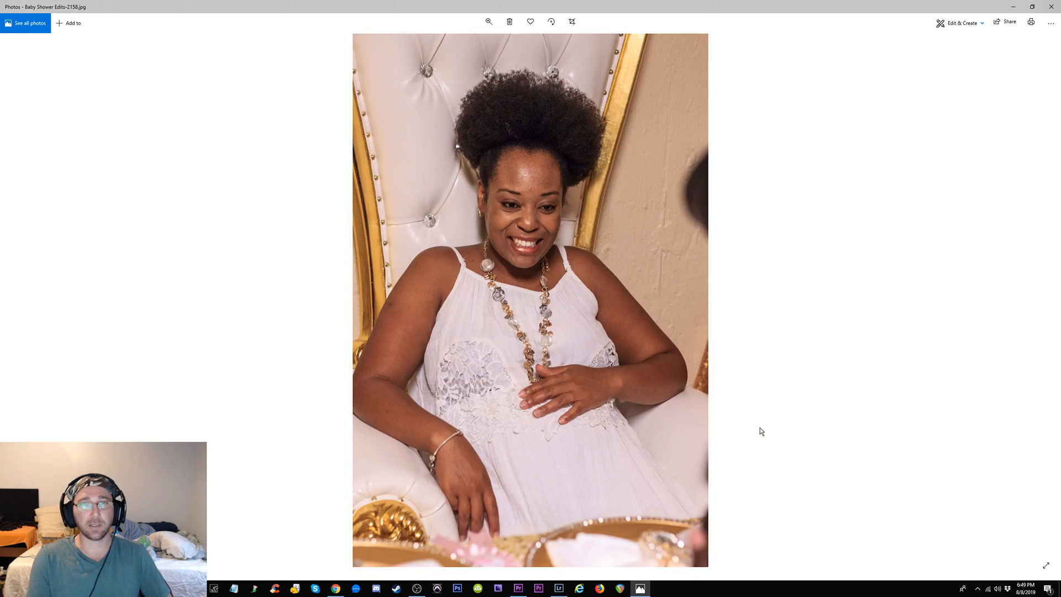
Check the portrait of the woman in the zigzag dress in 2162 and the woman in white in 2168
key("Right")
key("Right")
key("Right")
key("Right")
key("Right")
key("Right")
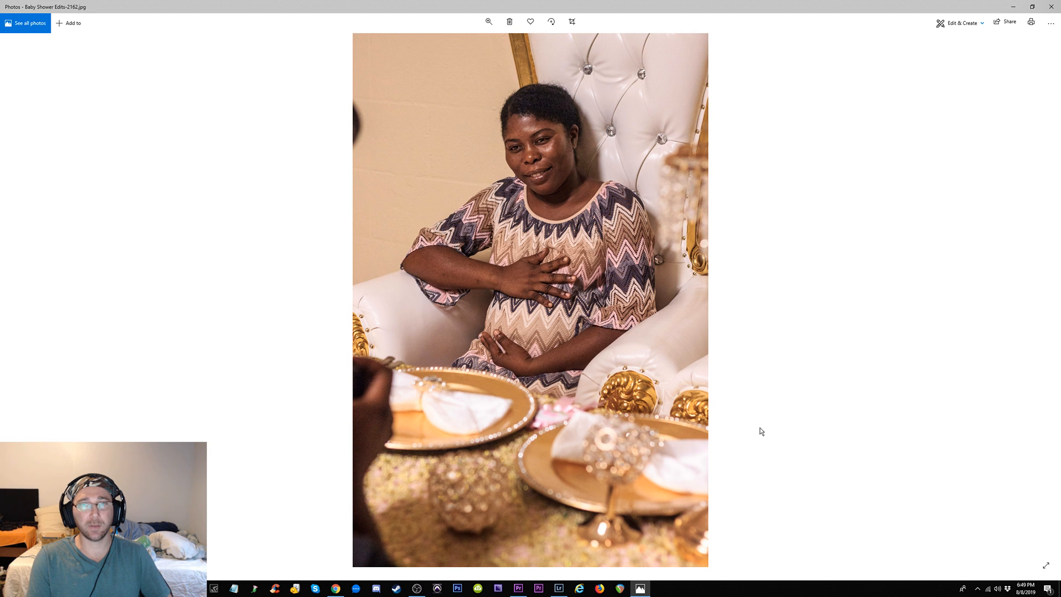
key("Right")
key("Right")
key("Right")
key("Right")
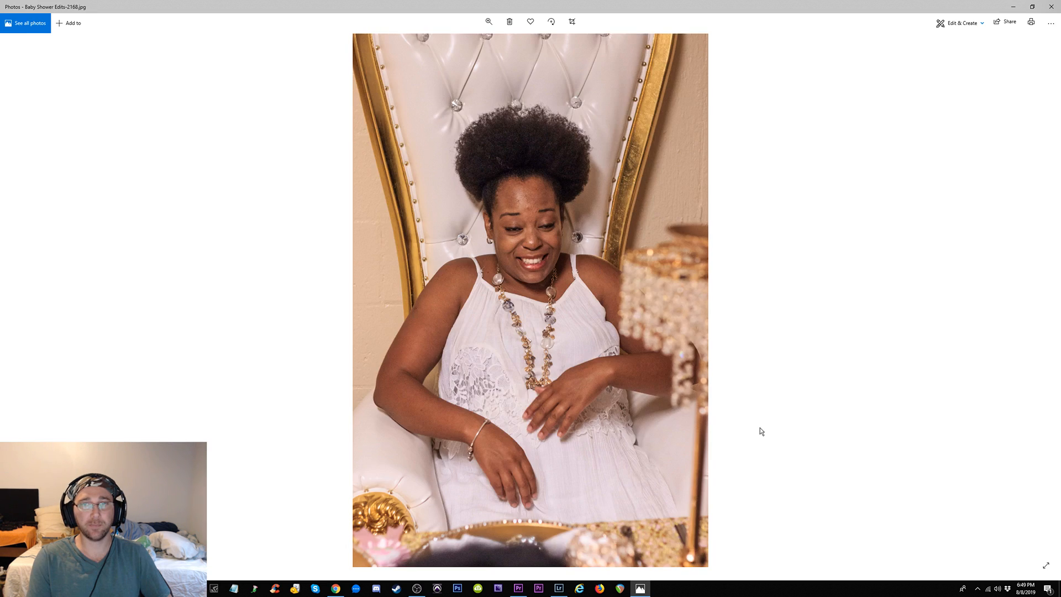
Examine the seated woman in white looking aside in 2173 and the standing photographer in 2178
key("Right")
key("Right")
key("Right")
key("Right")
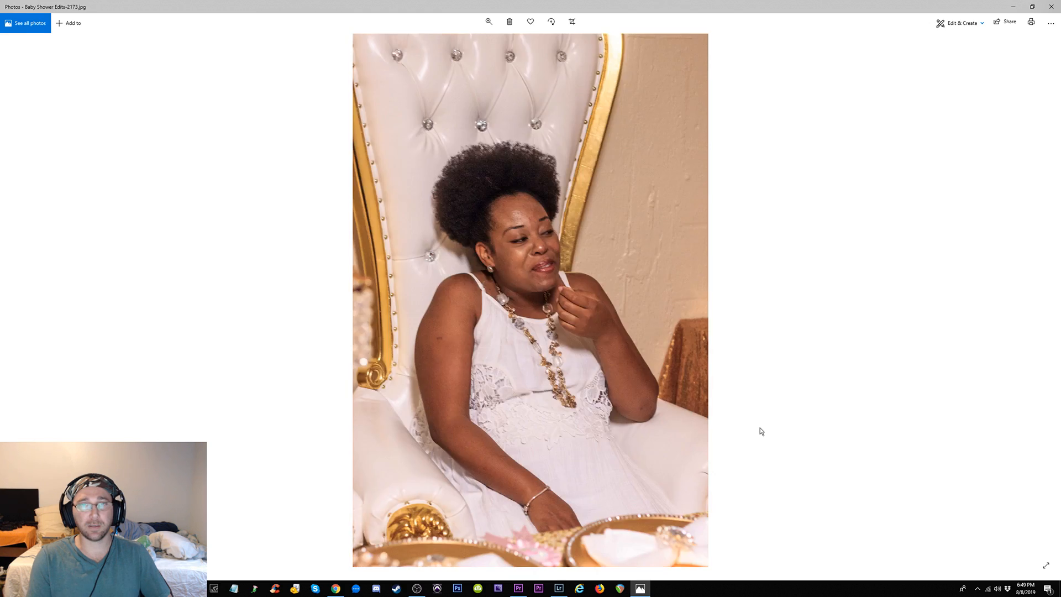
key("Right")
key("Right")
key("Right")
key("Right")
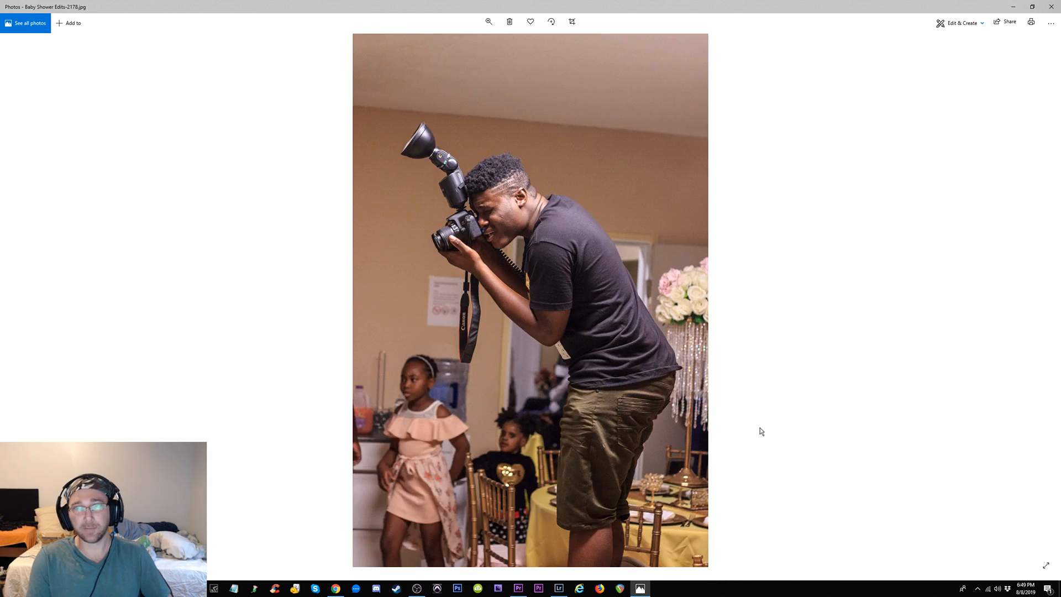
Review the close-up of the woman and girl in 2184 and the children gathered around the throne chairs in 2191
key("Right")
key("Right")
key("Right")
key("Right")
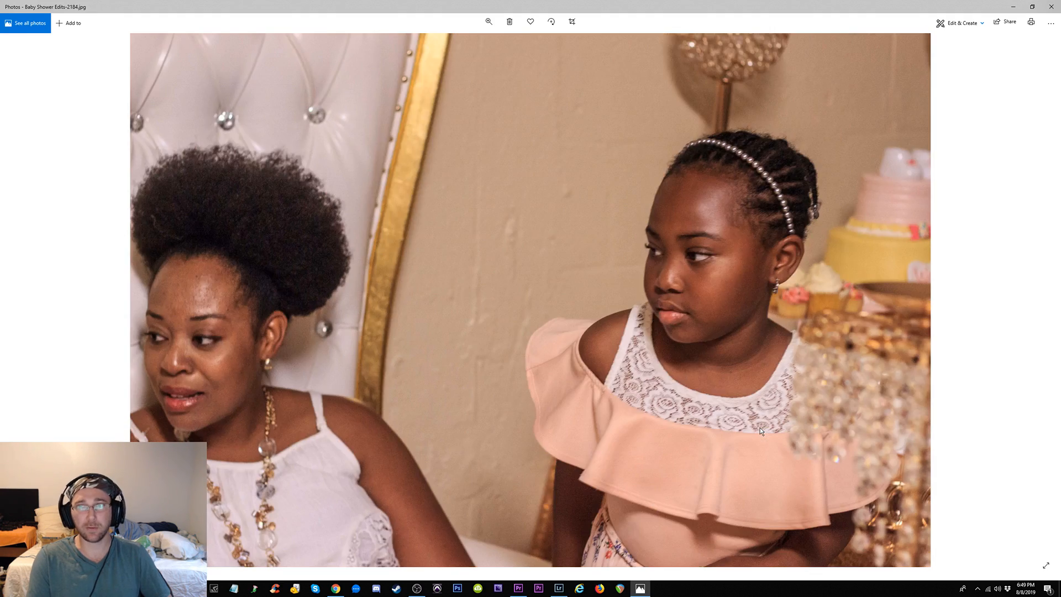
key("Right")
key("Right")
key("Right")
key("Right")
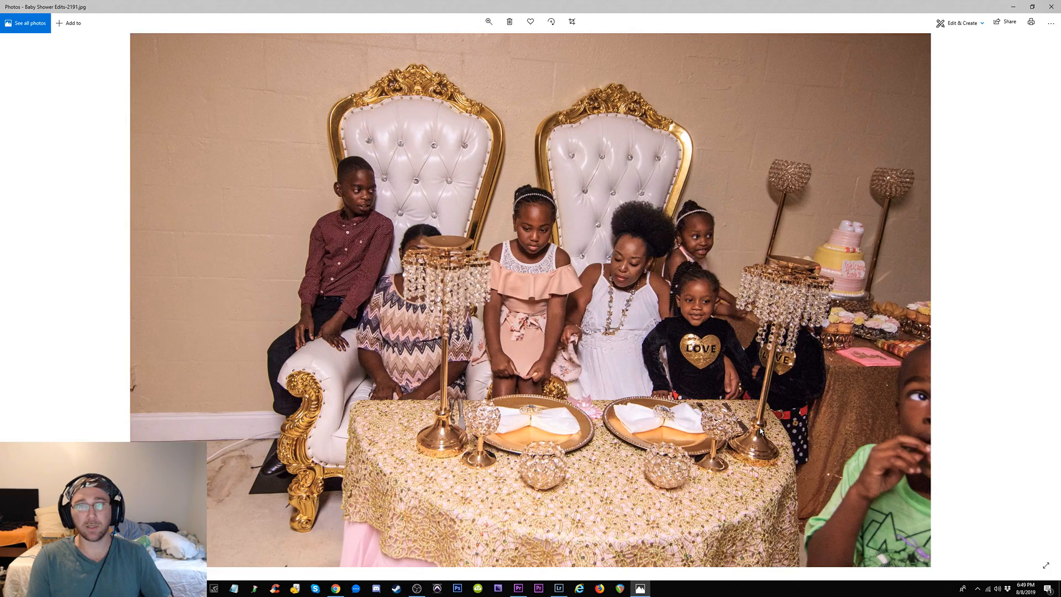
Check the man holding the microphone in 2193 and the wide group shot behind the gold table in 2195
key("Right")
key("Right")
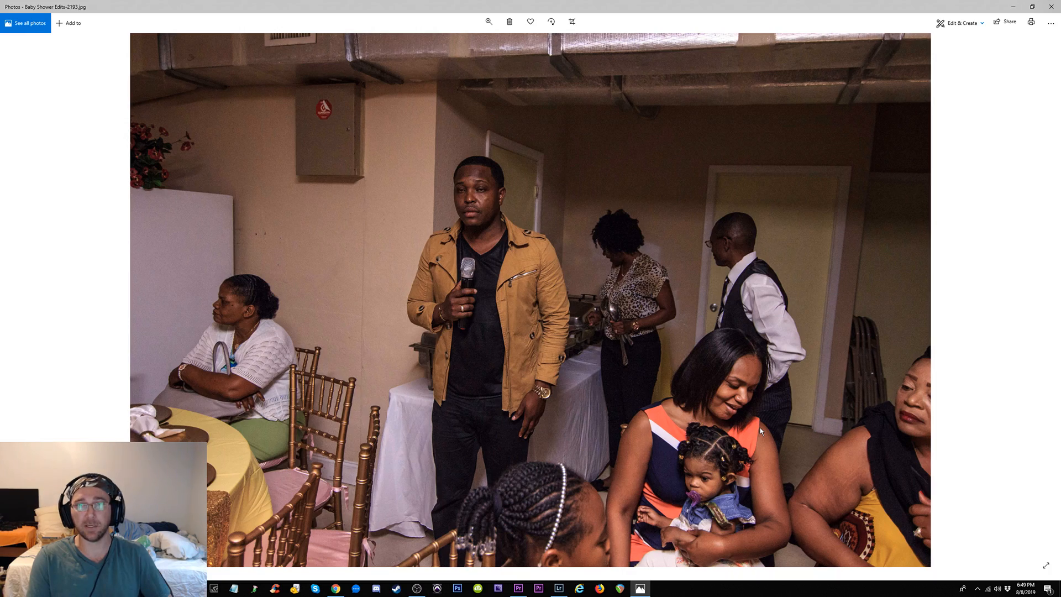
key("Right")
key("Right")
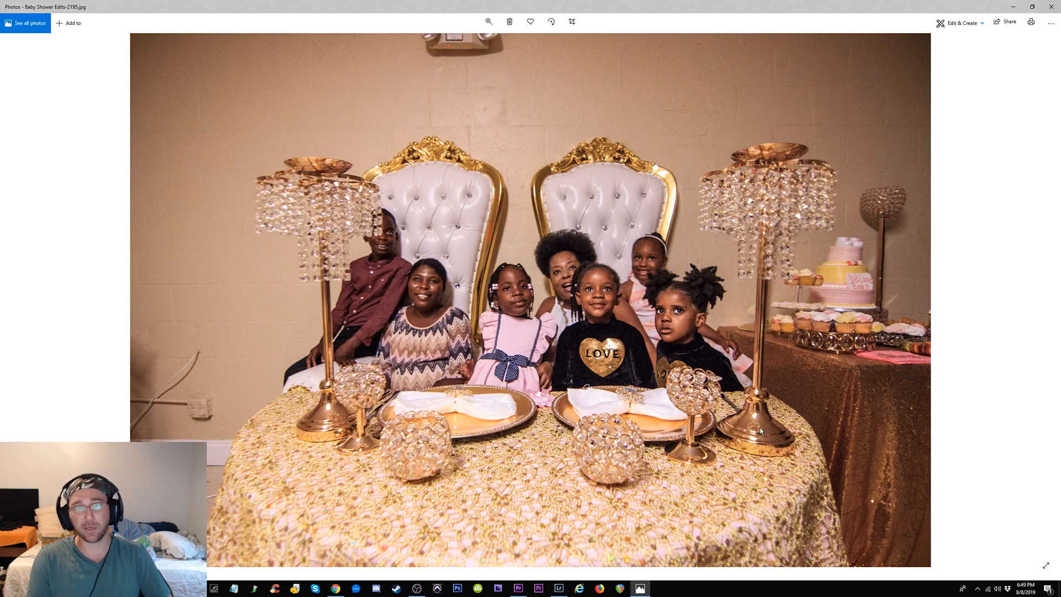
Inspect the closer group portrait with the children in 2198 and the elevated view of the group in 2202
key("Right")
key("Right")
key("Right")
key("Right")
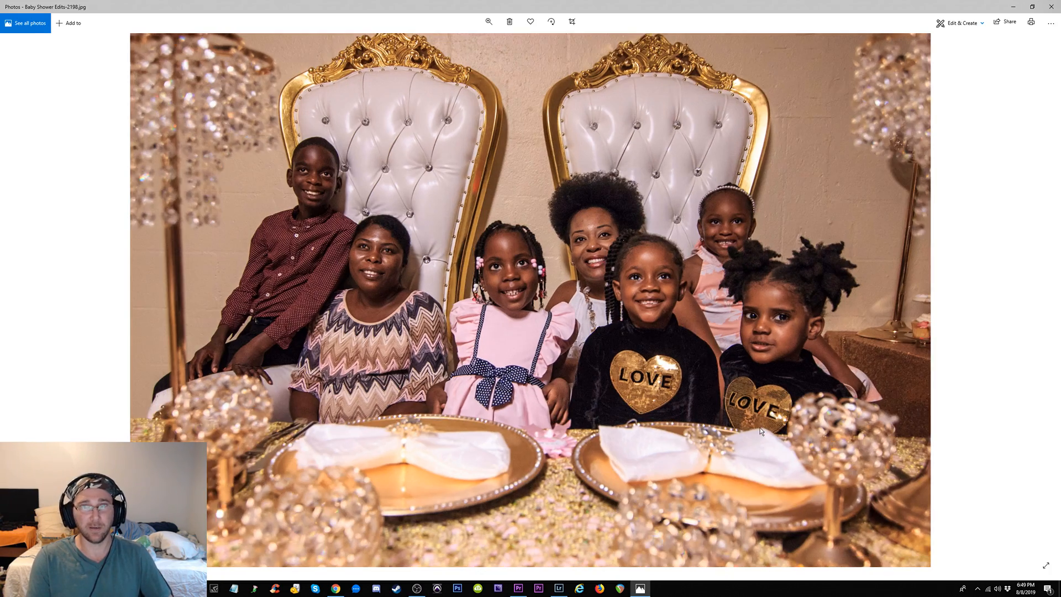
key("Right")
key("Right")
key("Right")
key("Right")
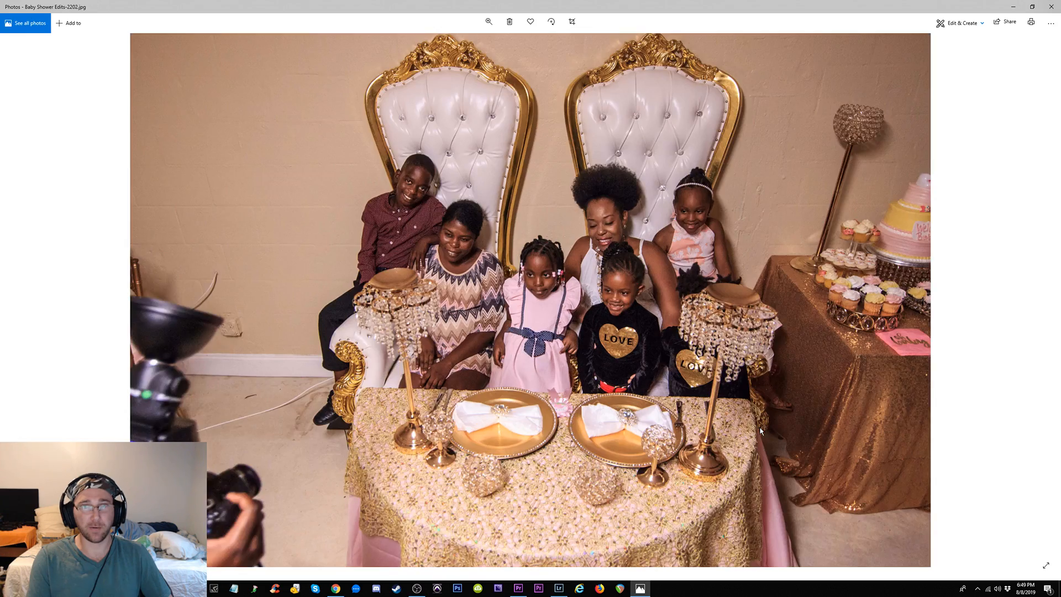
Review the guests and photographer beside the exit door in 2206 and the smiling guest at the table in 2210
key("Right")
key("Right")
key("Right")
key("Right")
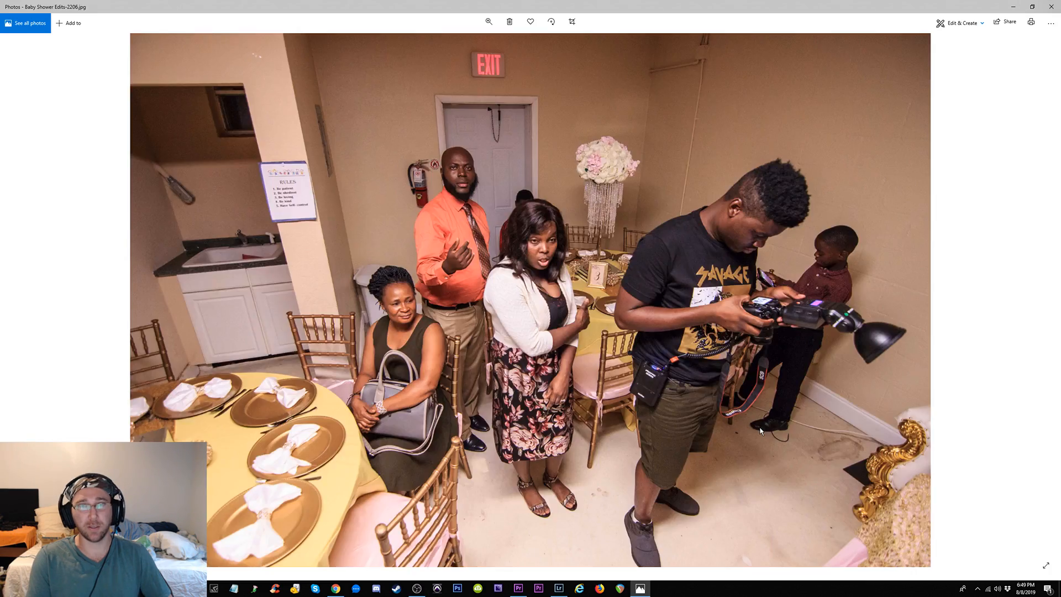
key("Right")
key("Right")
key("Right")
key("Right")
key("Right")
key("Right")
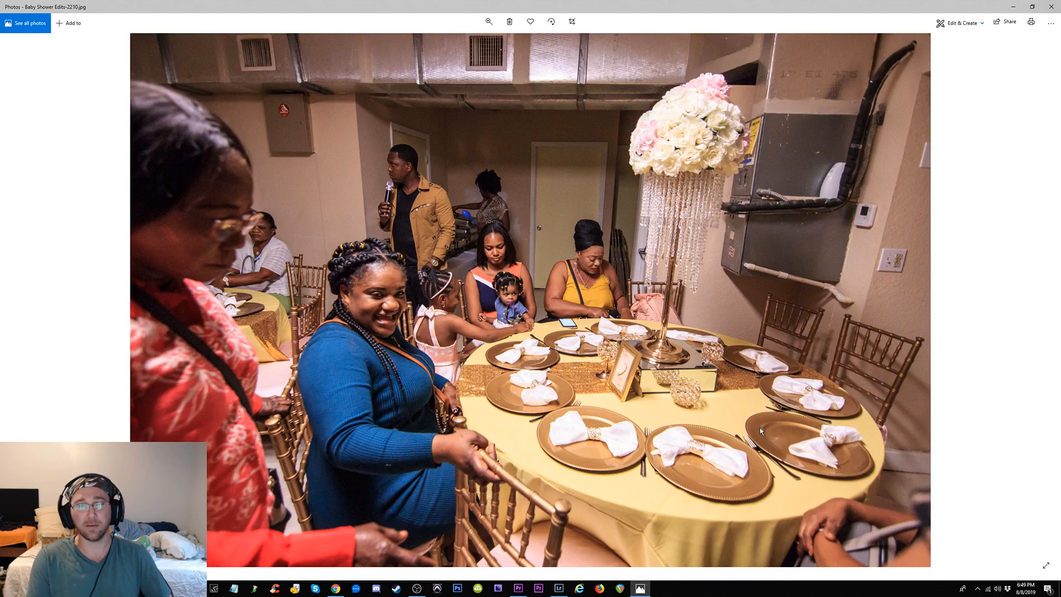
Examine the guests seated at the corner table in 2214 and the full-room view toward the throne chairs in 2219
key("Right")
key("Right")
key("Right")
key("Right")
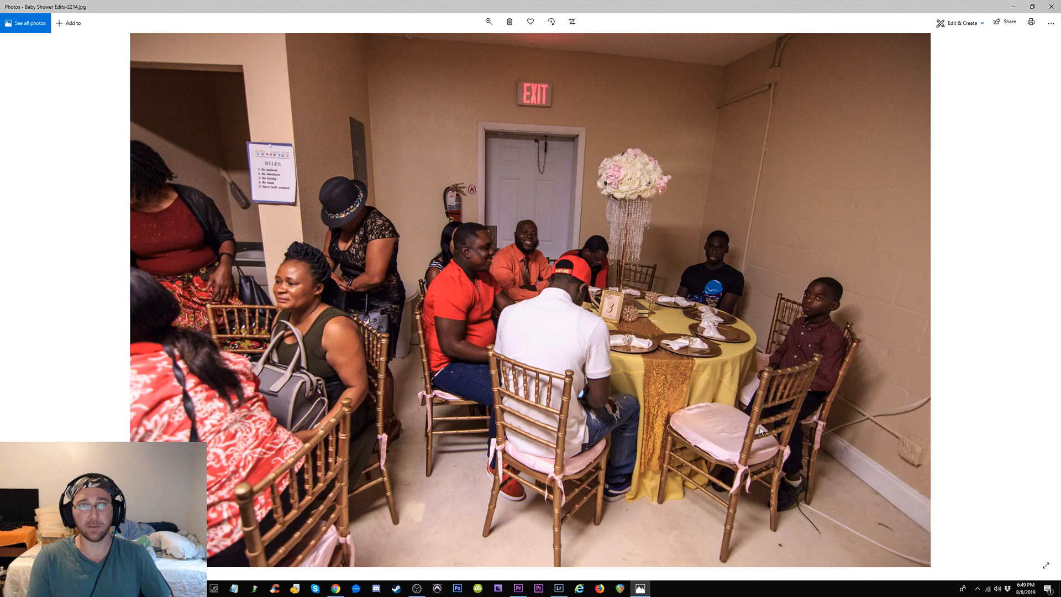
key("Right")
key("Right")
key("Right")
key("Right")
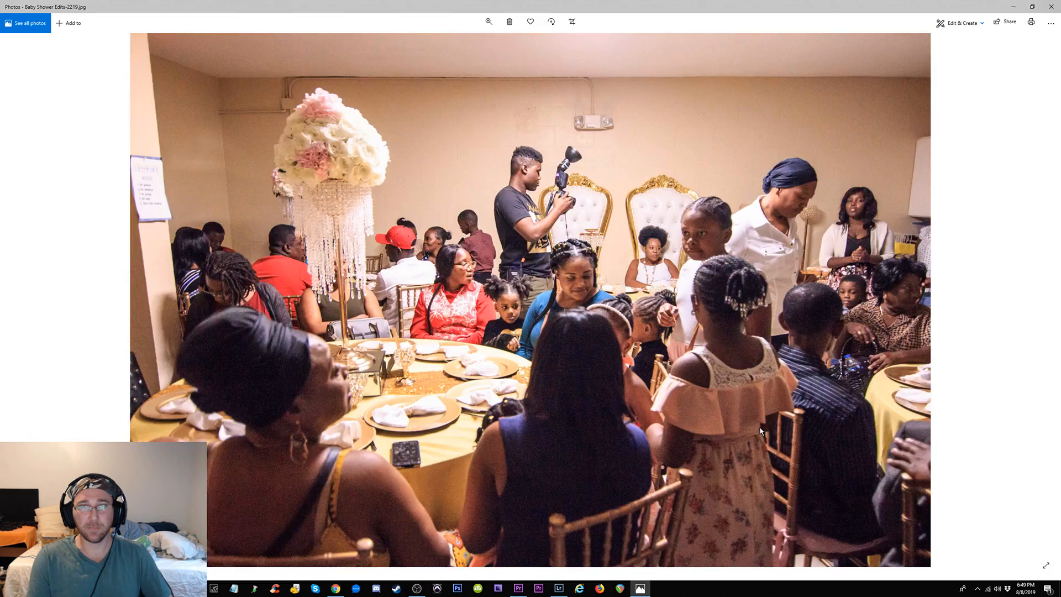
Check the two girls in pink in 2223 and the crowded reception tables in 2227
key("Right")
key("Right")
key("Right")
key("Right")
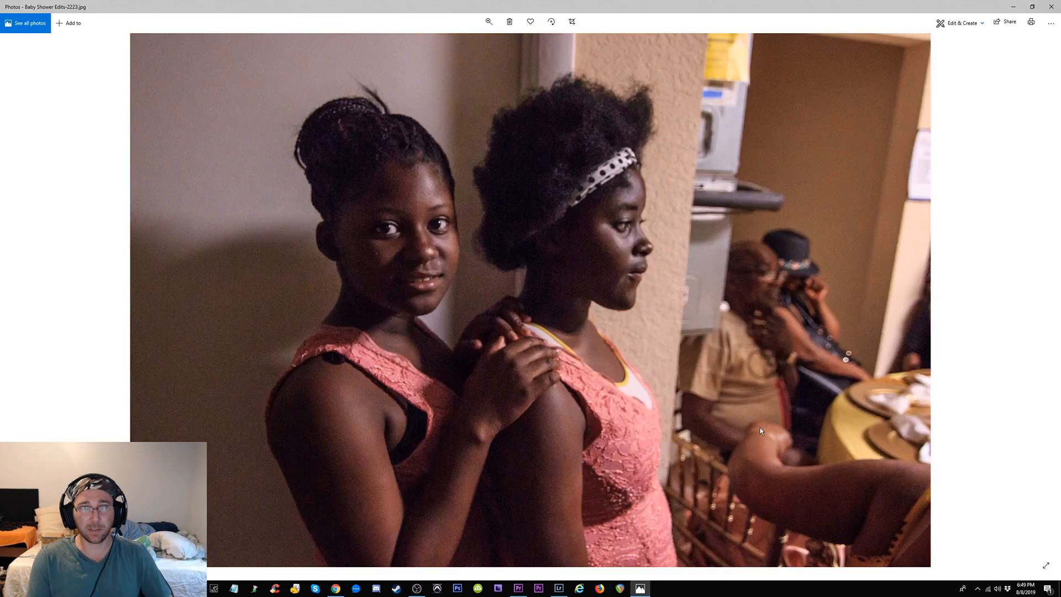
key("Right")
key("Right")
key("Right")
key("Right")
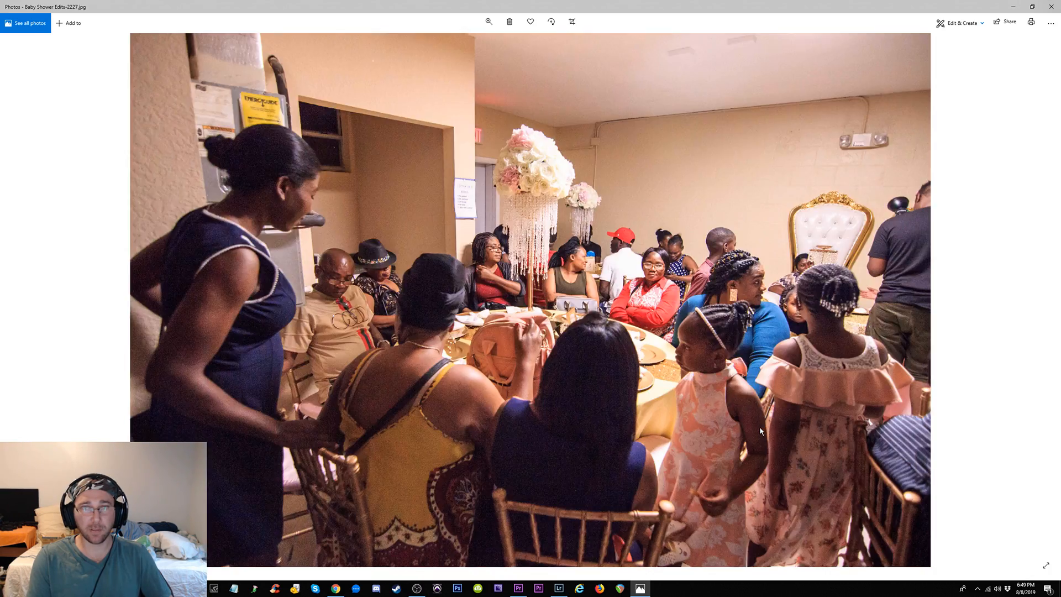
Review the three women in front of the kitchen cabinets in 2230 and the clapping guests in 2233
key("Right")
key("Right")
key("Right")
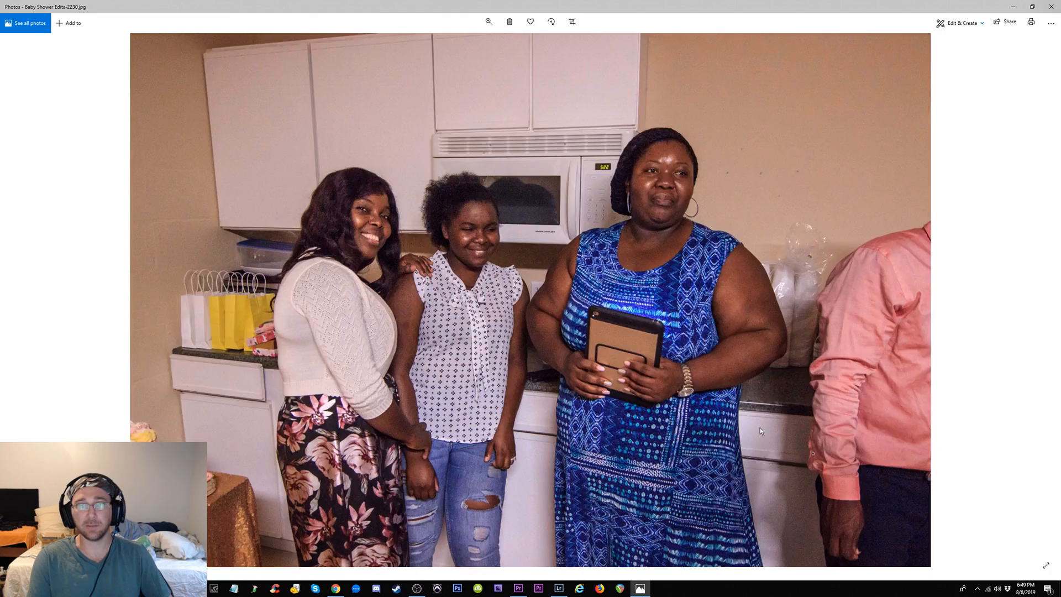
key("Right")
key("Right")
key("Right")
key("Right")
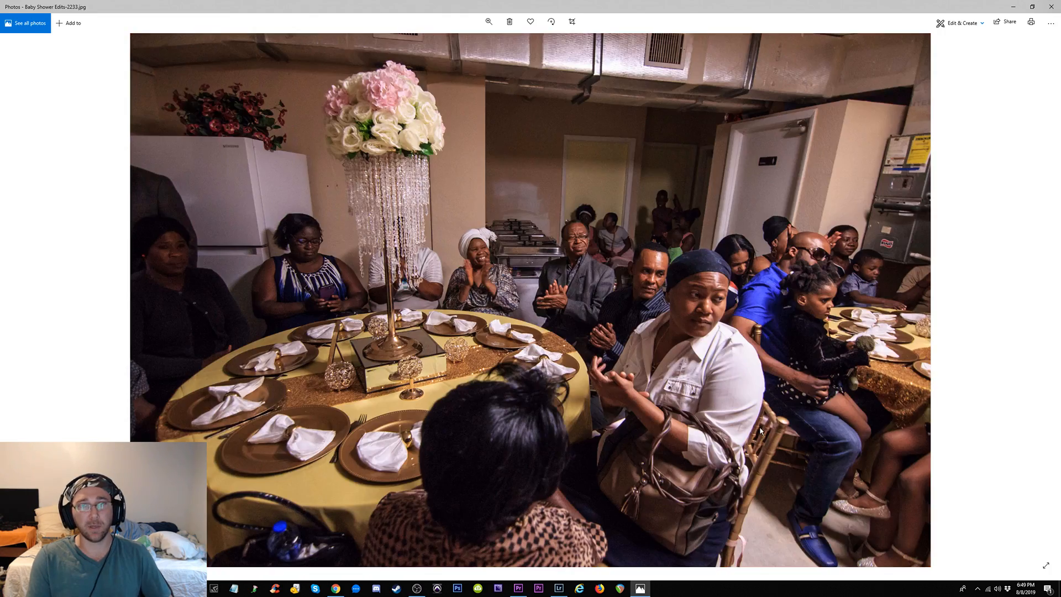
Inspect the girls beside the dessert table in 2237 and the wide view of the guest tables in 2245
key("Right")
key("Right")
key("Right")
key("Right")
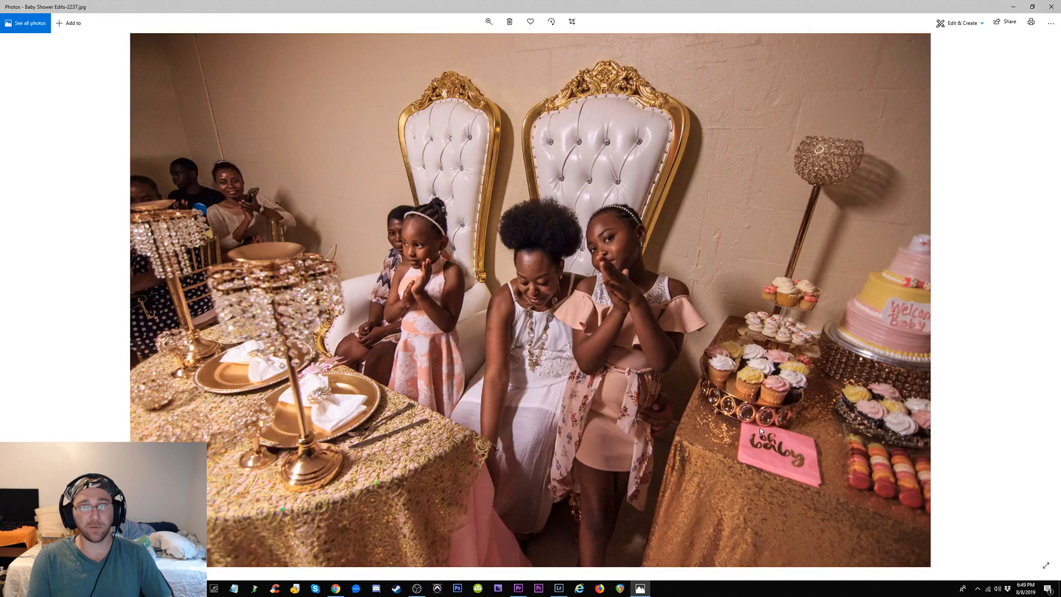
key("Right")
key("Right")
key("Right")
key("Right")
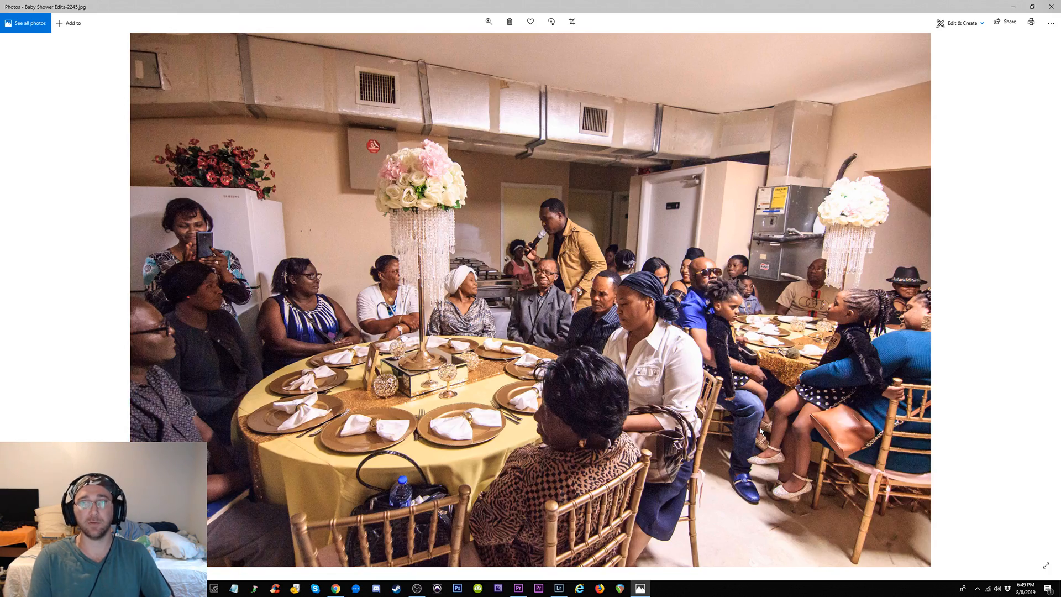
Examine the woman speaking into the microphone in 2249 and the host addressing the room in 2254
key("Right")
key("Right")
key("Right")
key("Right")
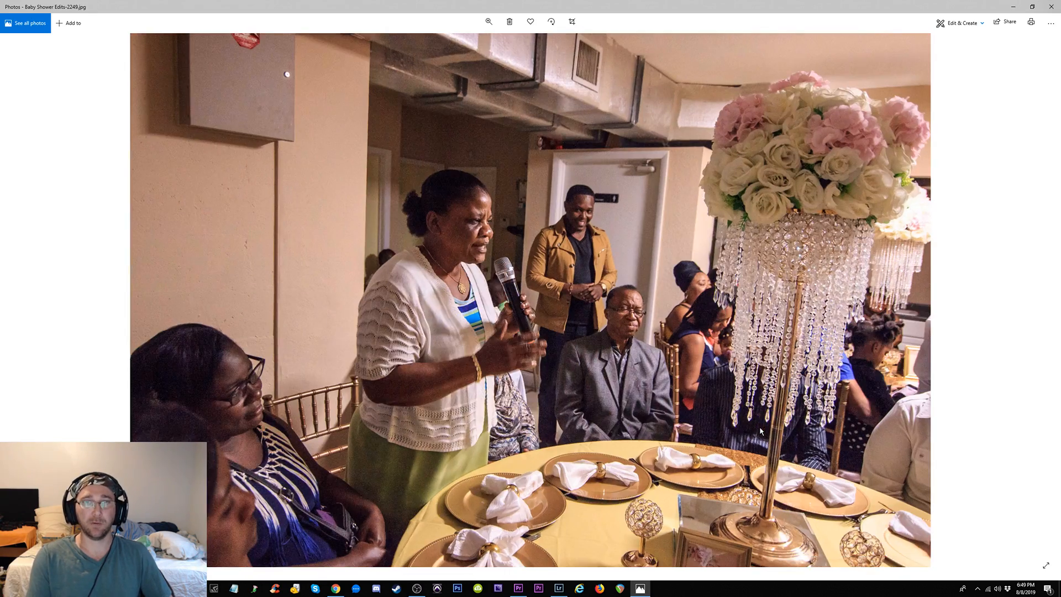
key("Right")
key("Right")
key("Right")
key("Right")
key("Right")
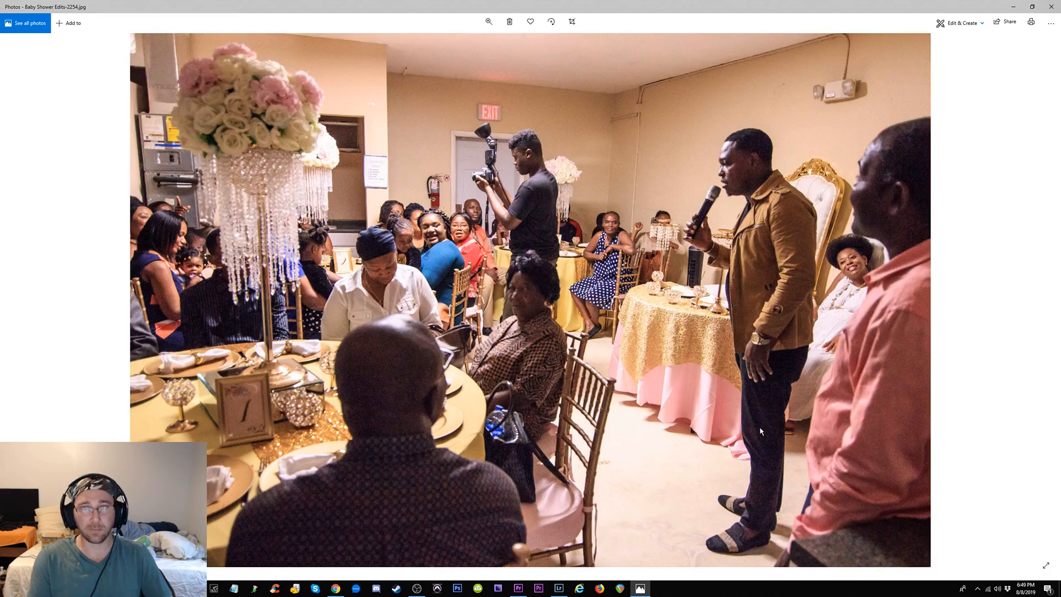
Compare the darker shots of the host in the tan jacket among the seated guests in 2259 and 2262
key("Right")
key("Right")
key("Right")
key("Right")
key("Right")
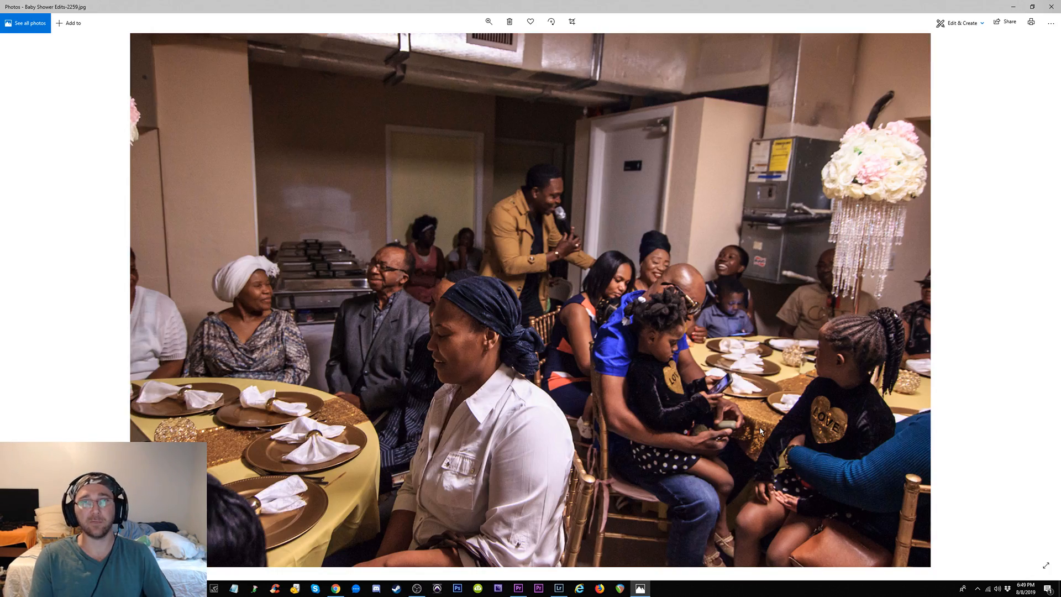
key("Right")
key("Right")
key("Right")
key("Right")
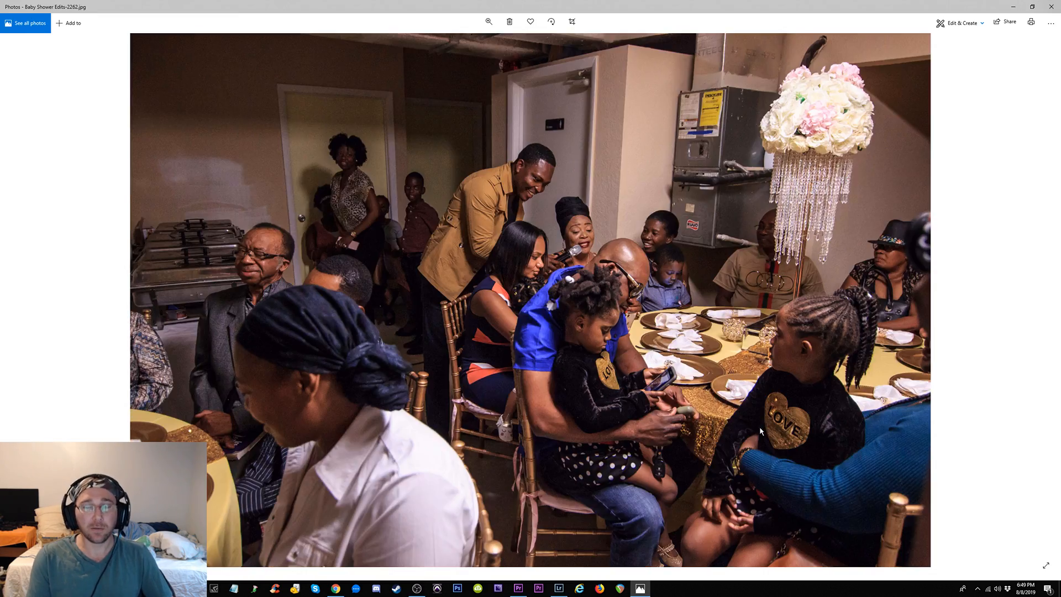
Check the guests seated at table 2 in 2265 and the seated man with the microphone in 2270
key("Right")
key("Right")
key("Right")
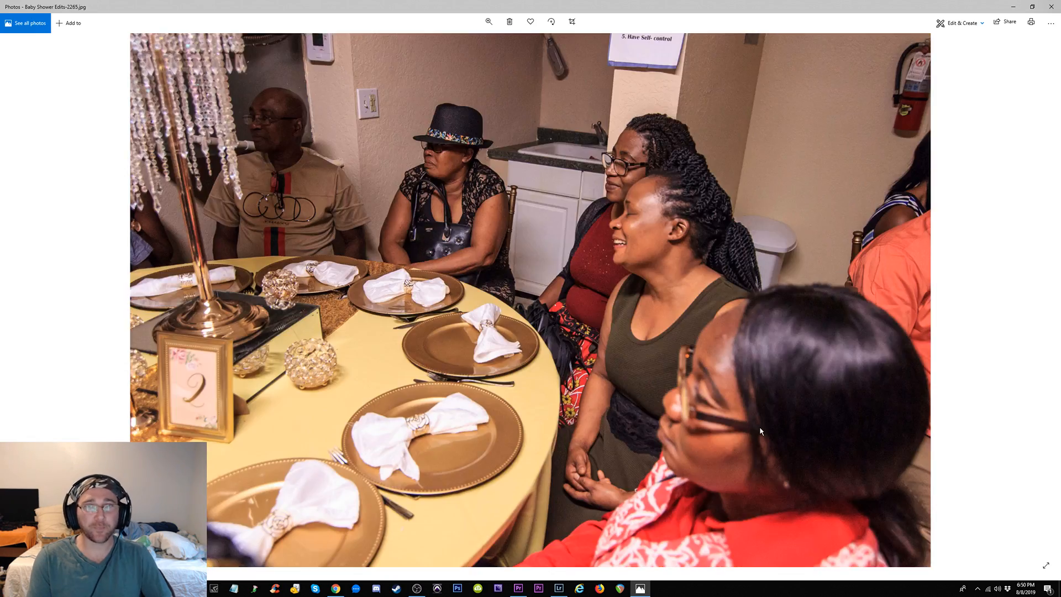
key("Right")
key("Right")
key("Right")
key("Right")
key("Right")
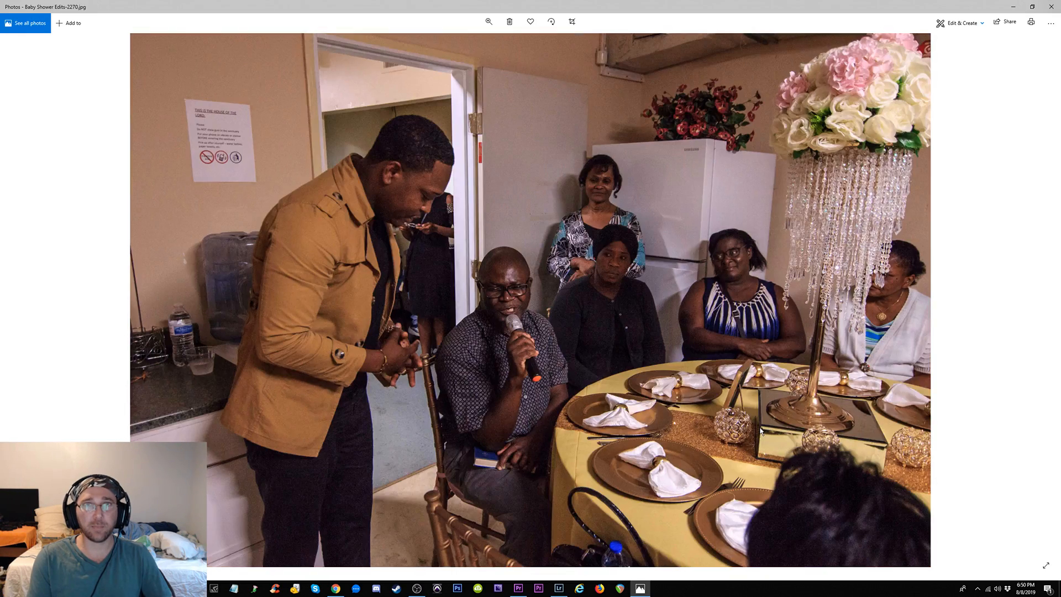
Review the woman in the leopard-print top walking between the tables in 2275
key("Right")
key("Right")
key("Right")
key("Right")
key("Right")
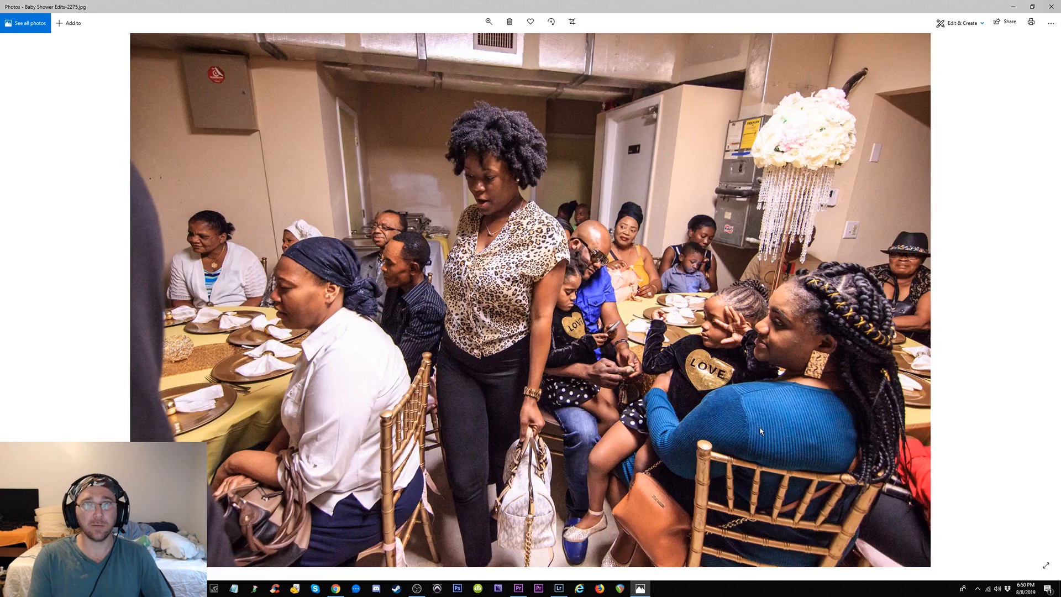
Examine the girl seated between the two women in 2278 and the family around the table in 2281
key("Right")
key("Right")
key("Right")
key("Right")
key("Right")
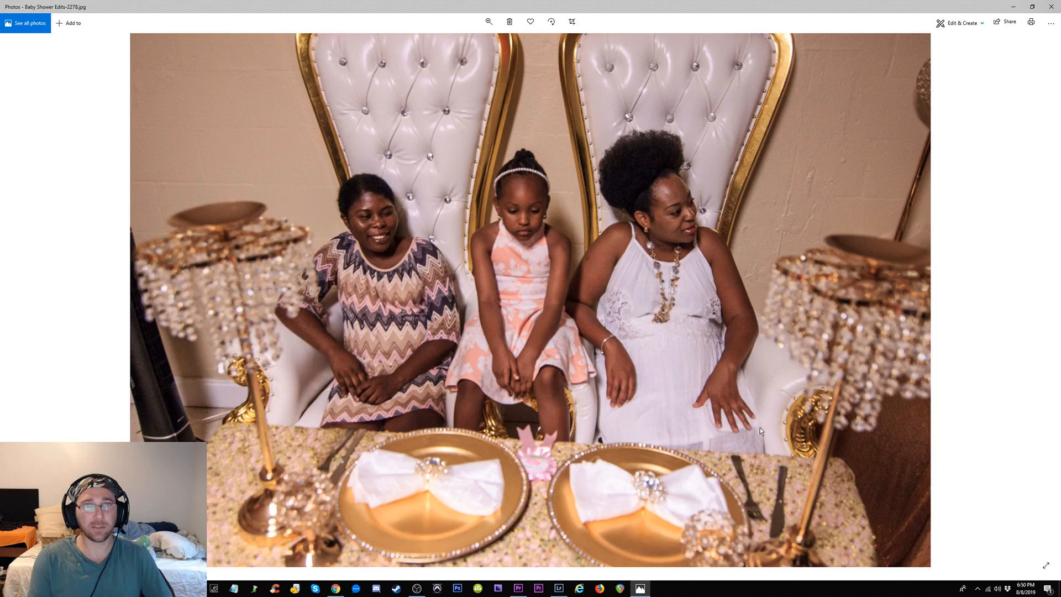
key("Left")
key("Right")
key("Right")
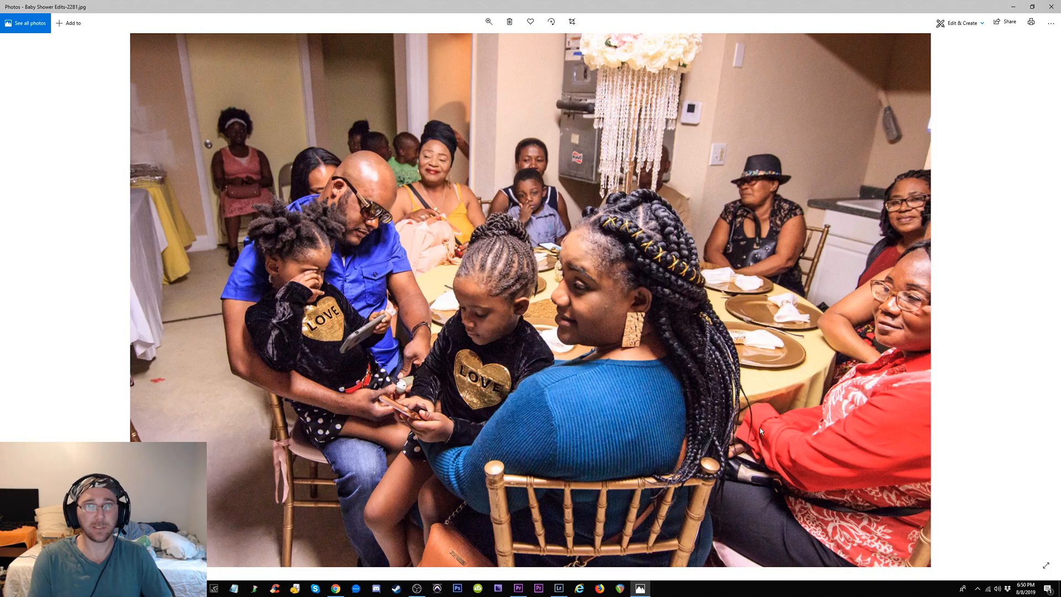
Check the two women and girl on the white throne chairs in 2284 and the family with the phone in 2288
key("Right")
key("Right")
key("Right")
key("Right")
key("Right")
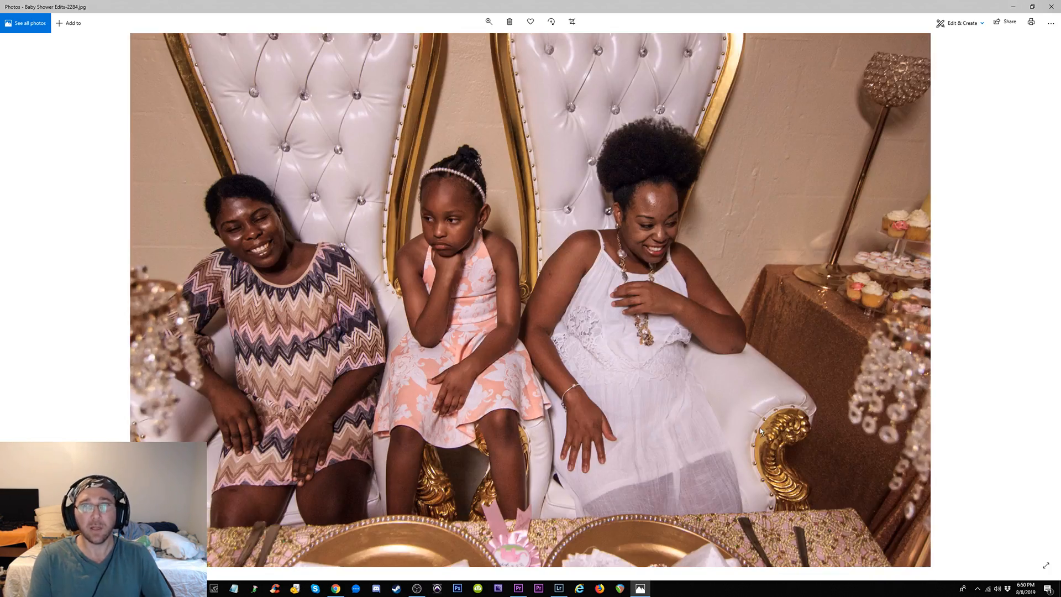
key("Right")
key("Right")
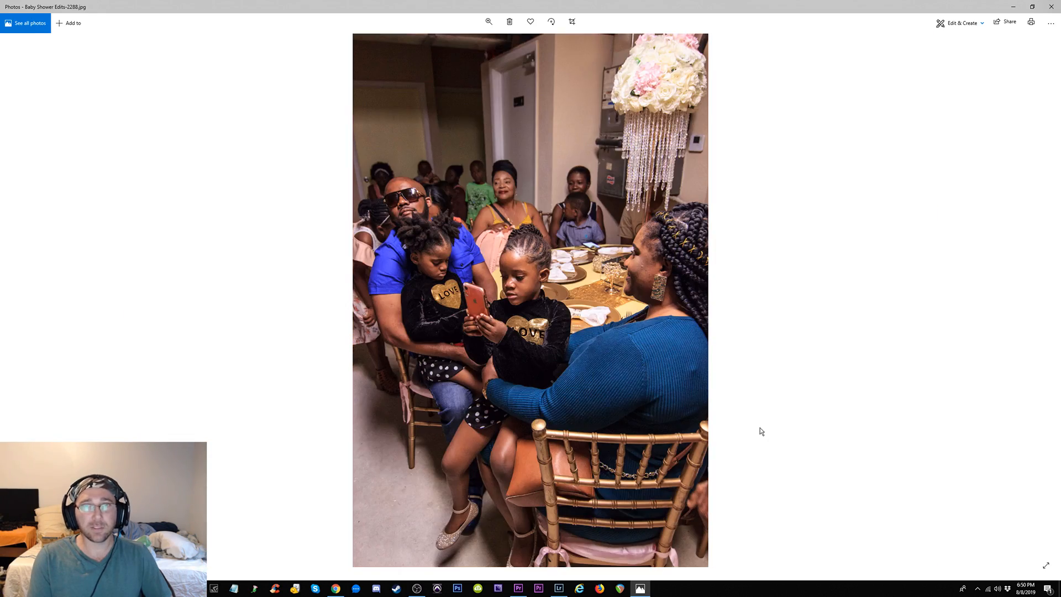
Review the standing couple among the tables in 2290 and the photographer beside the man with the microphone in 2293
key("Right")
key("Right")
key("Right")
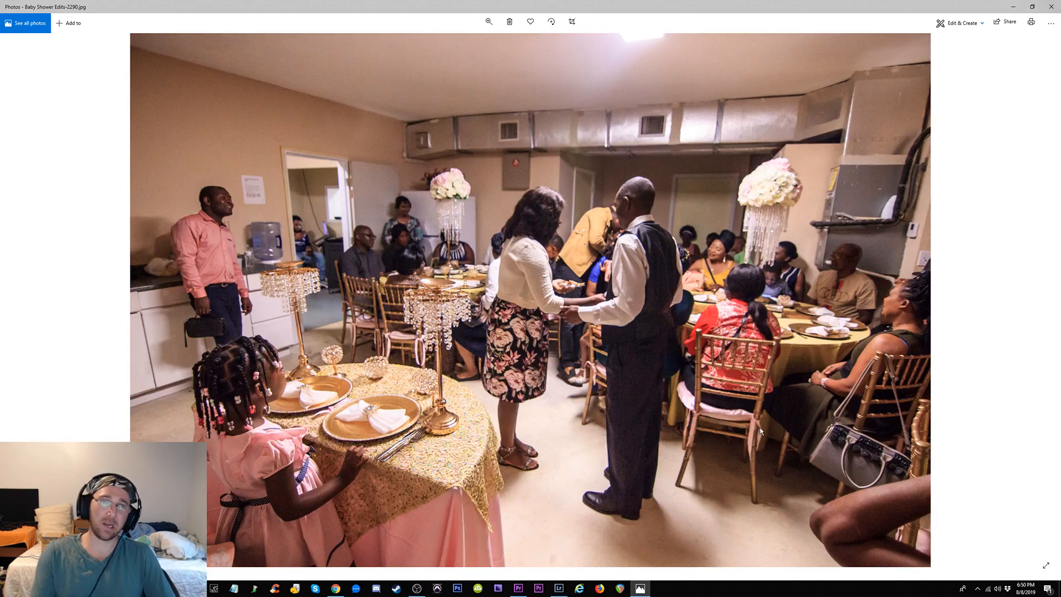
key("Right")
key("Right")
key("Right")
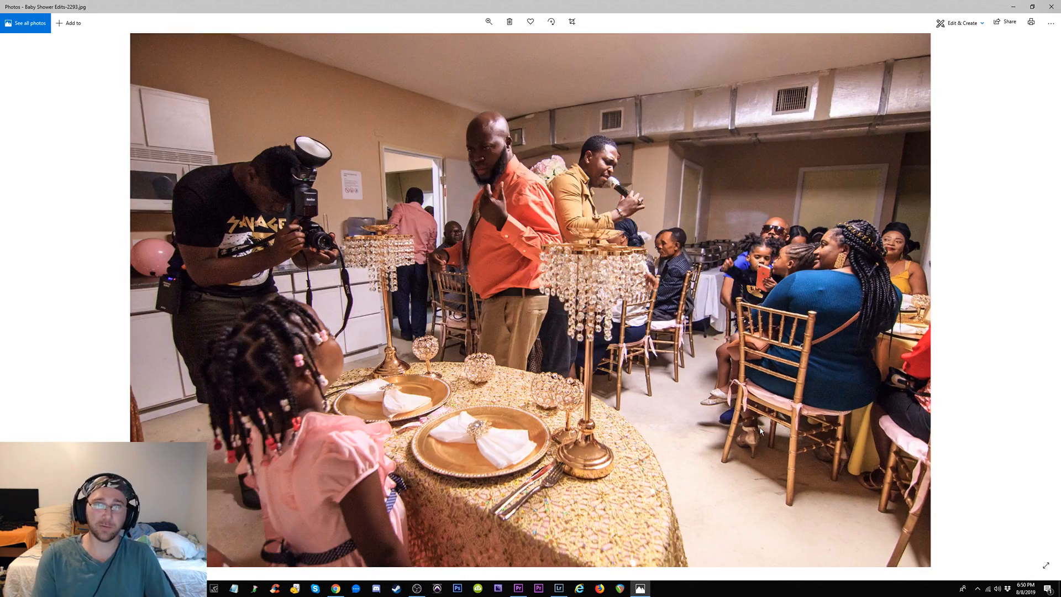
Examine the seated woman holding up her phone in 2298 and the woman in white sharing a plate in 2301
key("Right")
key("Right")
key("Right")
key("Right")
key("Right")
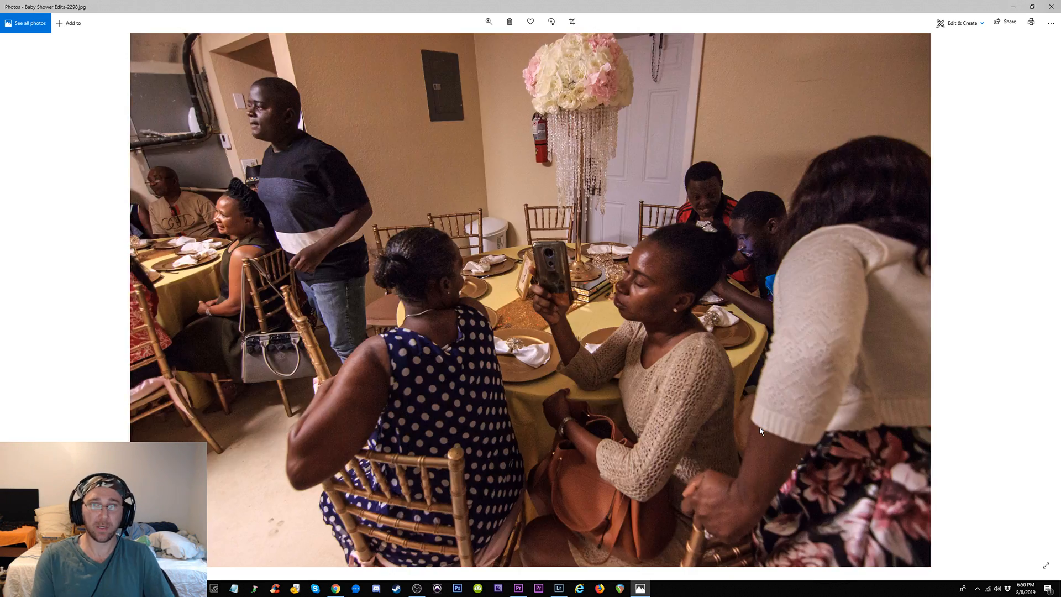
key("Right")
key("Right")
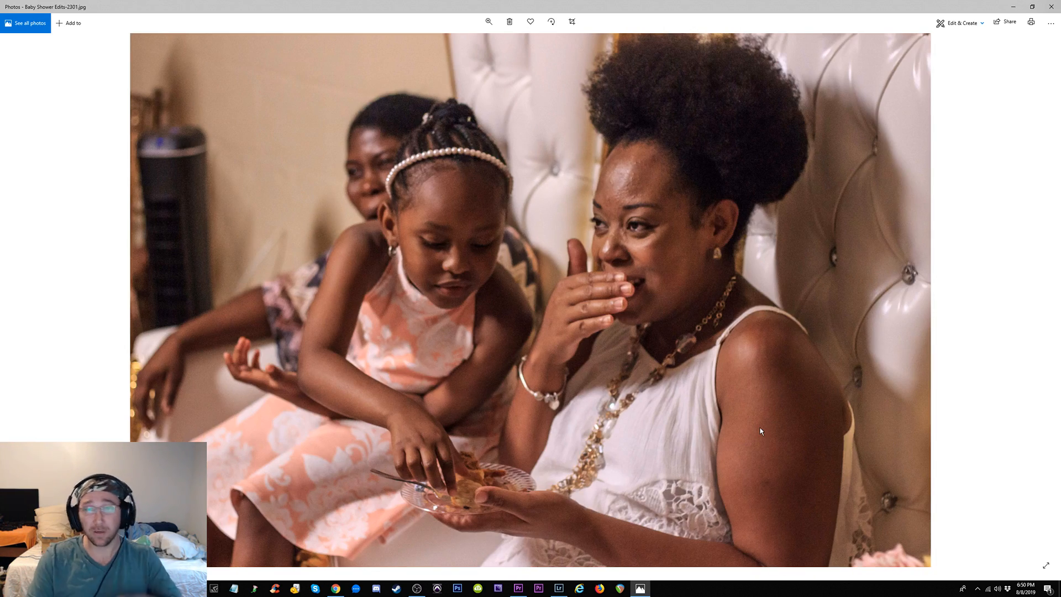
Compare the soft-glow edit in 2302 with the neighbouring shots 2301 and 2303 of the woman and girl eating
key("Right")
key("Left")
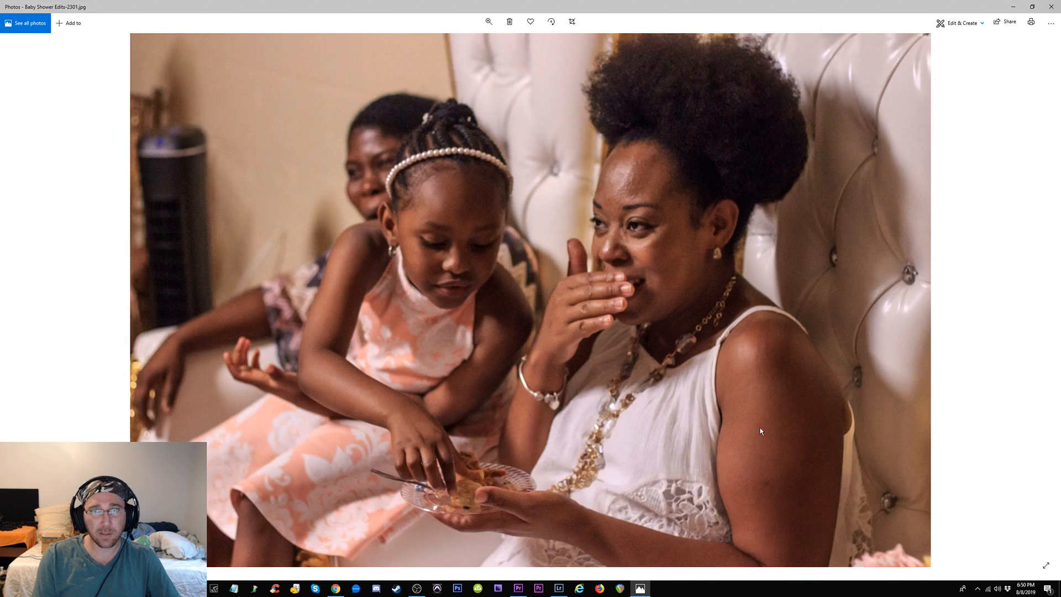
key("Right")
key("Right")
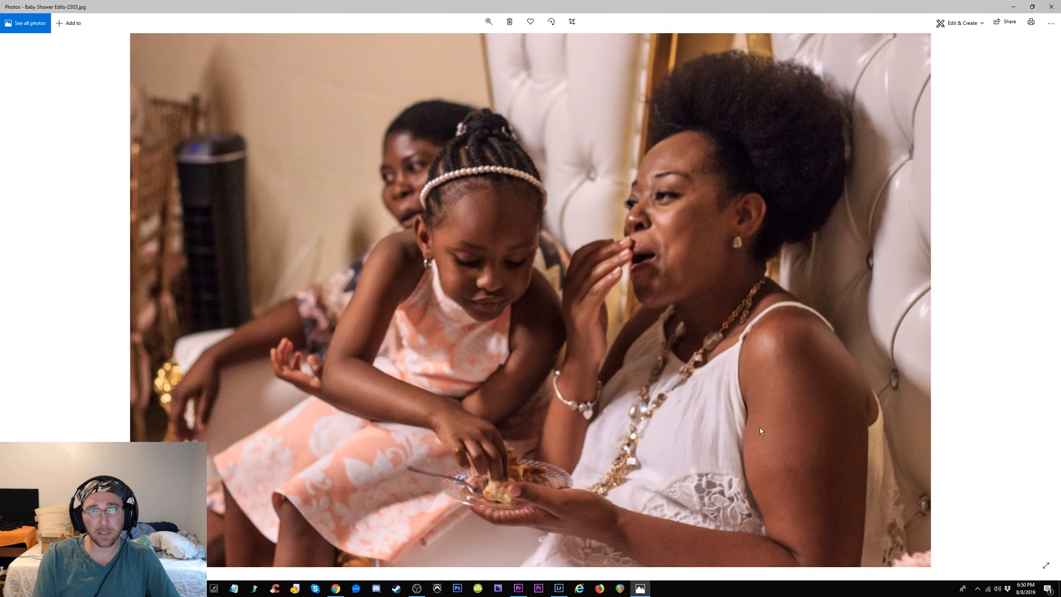
key("Left")
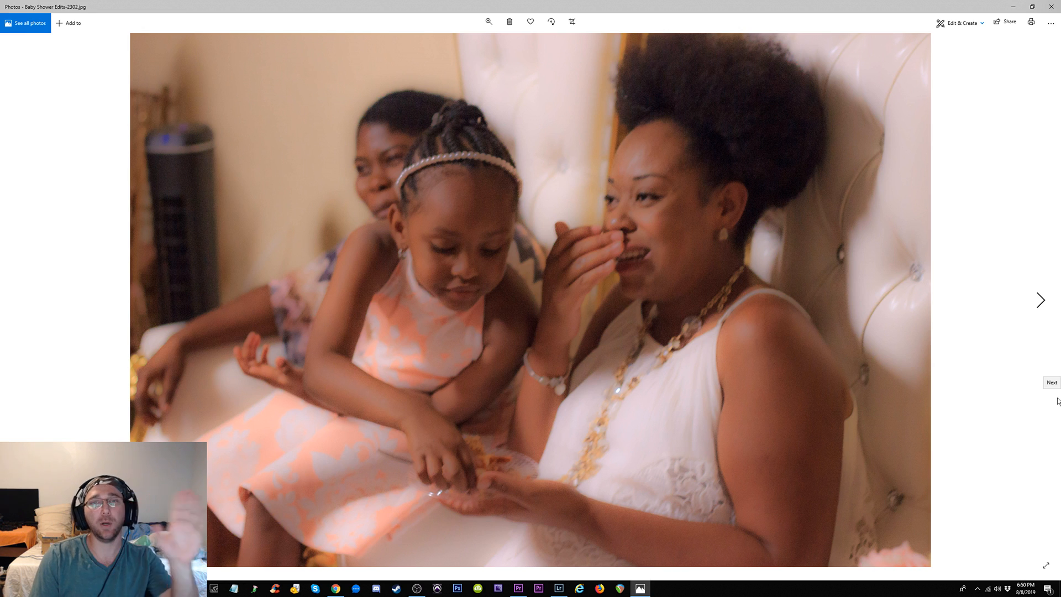
key("Right")
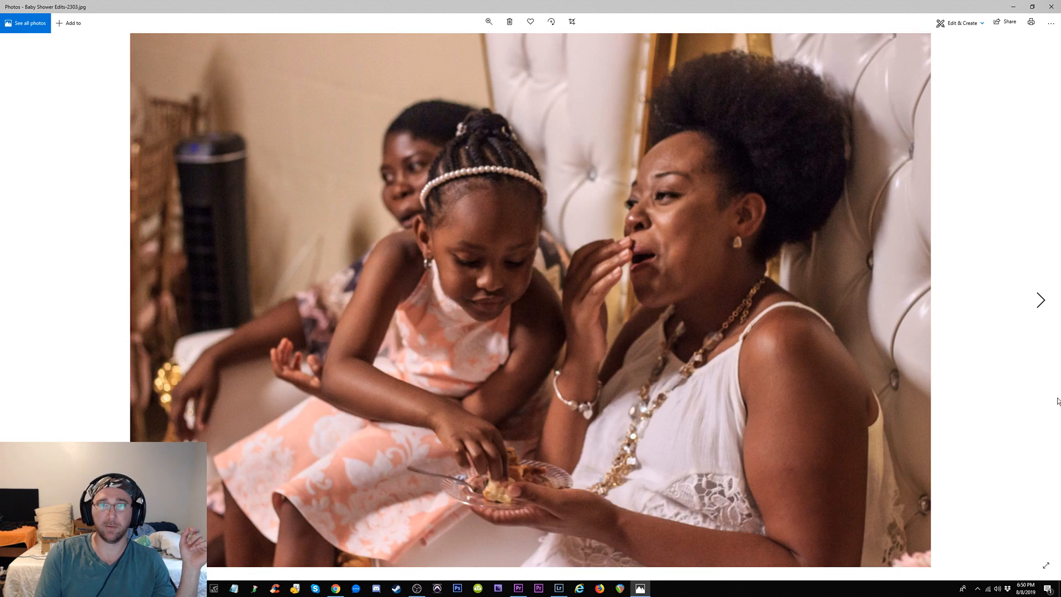
Review the girl taking a bite in 2306 and the seated man in the gray suit in 2317
key("Right")
key("Right")
key("Right")
key("Right")
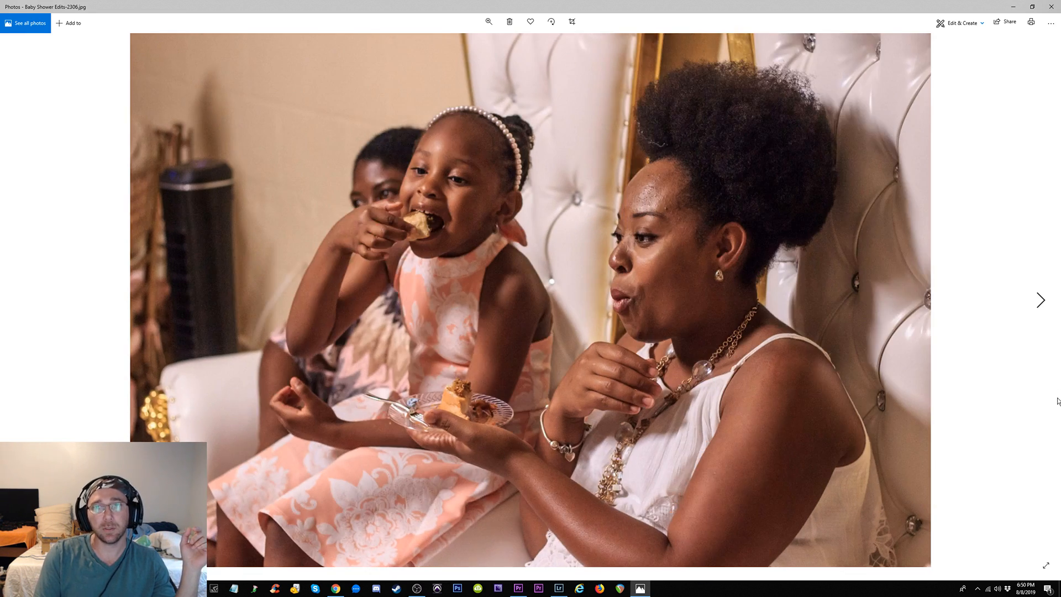
key("Right")
key("Right")
key("Right")
key("Right")
key("Right")
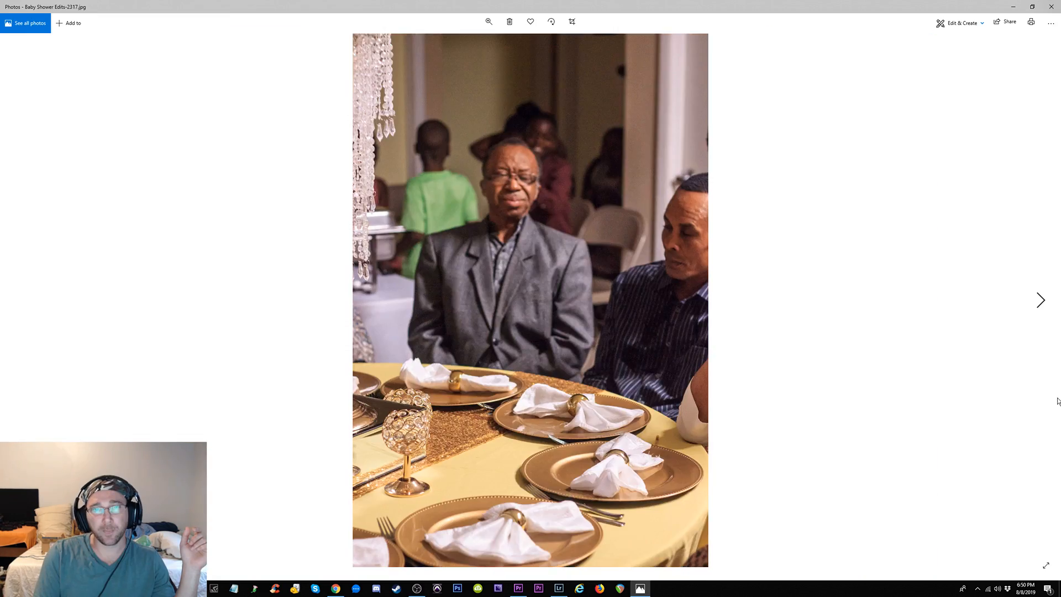
Check the brighter shot of the girl facing the woman in the white dress in 2323
key("Right")
key("Right")
key("Right")
key("Right")
key("Right")
key("Right")
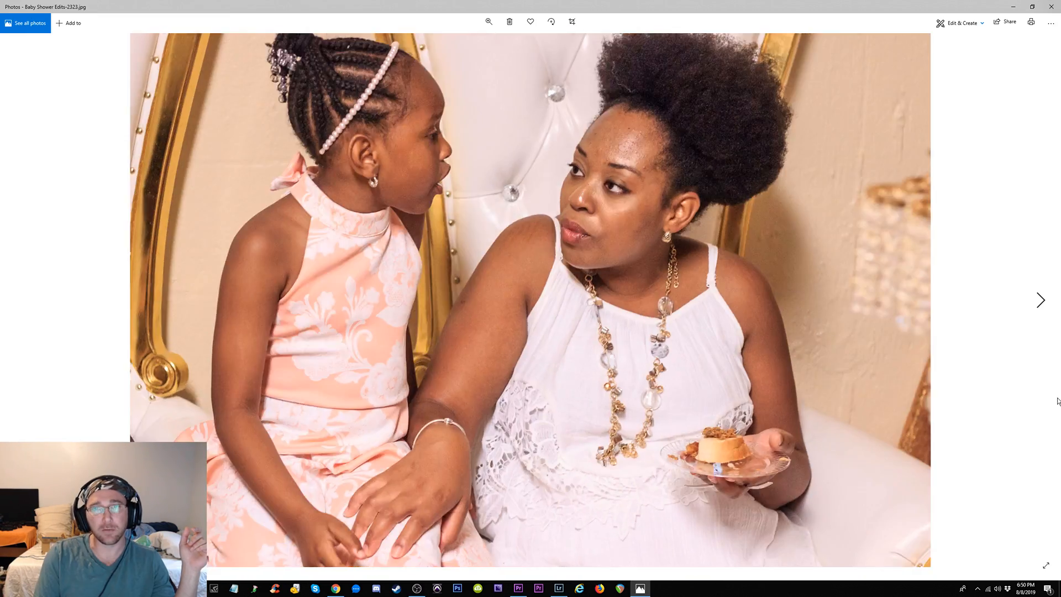
Review the man in the striped tie posing with seated guests in 2326, 2329 and 2333
key("Right")
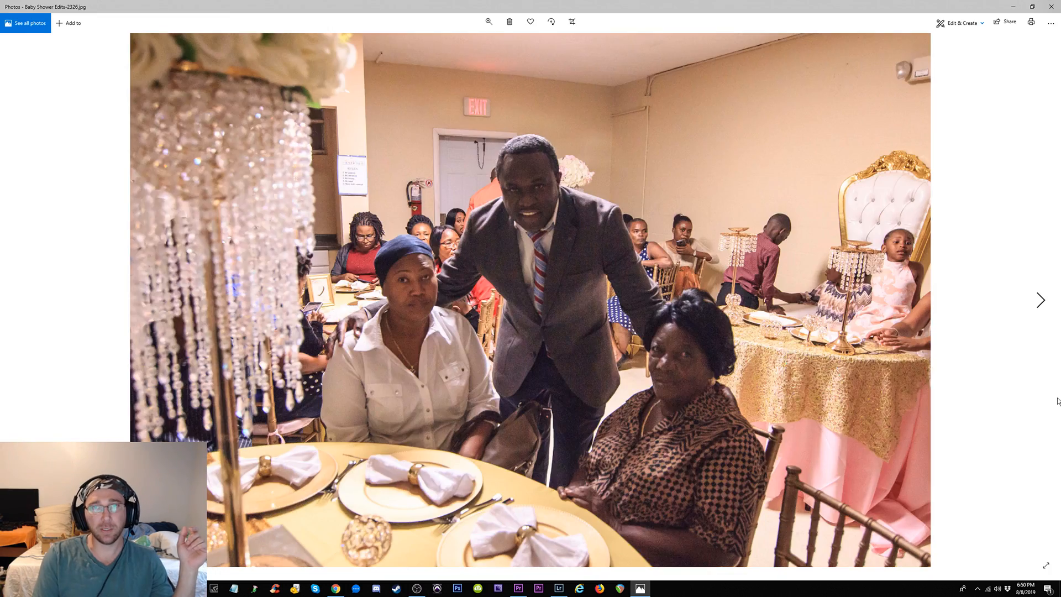
key("Left")
key("Right")
key("Right")
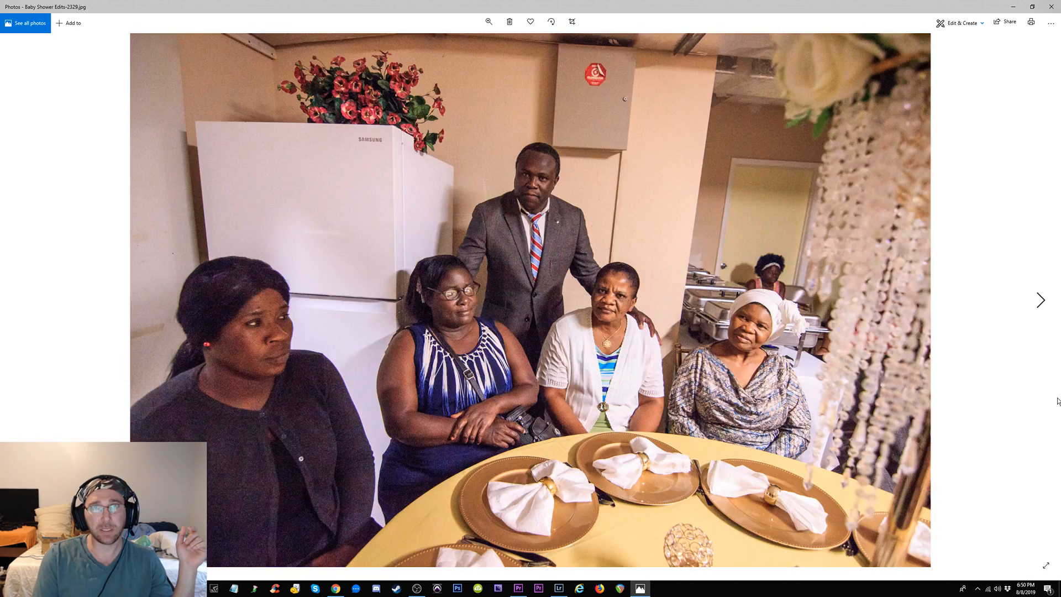
key("Right")
key("Right")
key("Right")
key("Right")
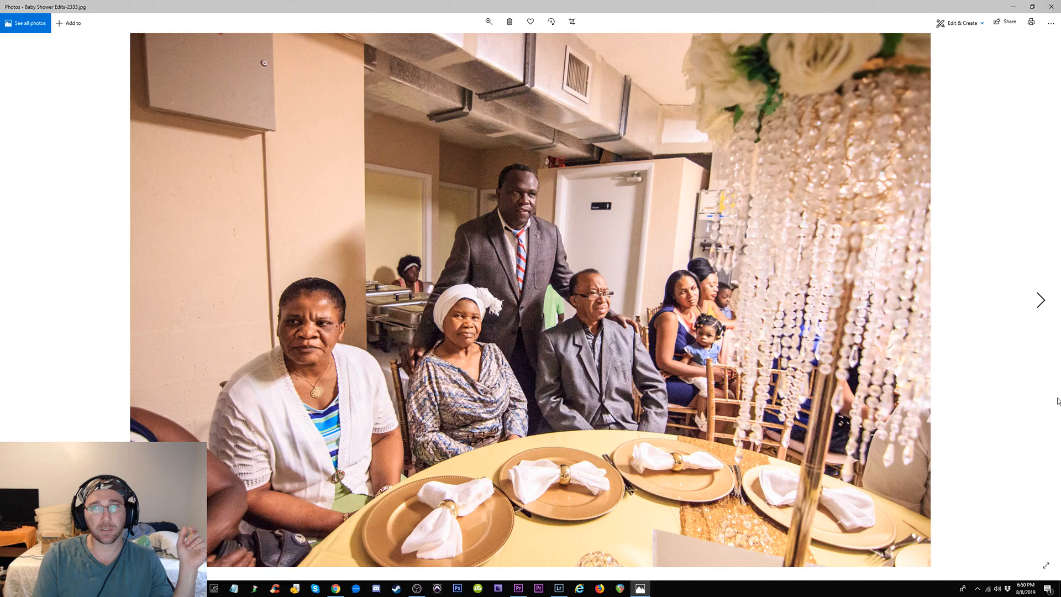
Examine the man in the gray jacket behind the woman in the yellow top in 2336 and 2338
key("Right")
key("Right")
key("Right")
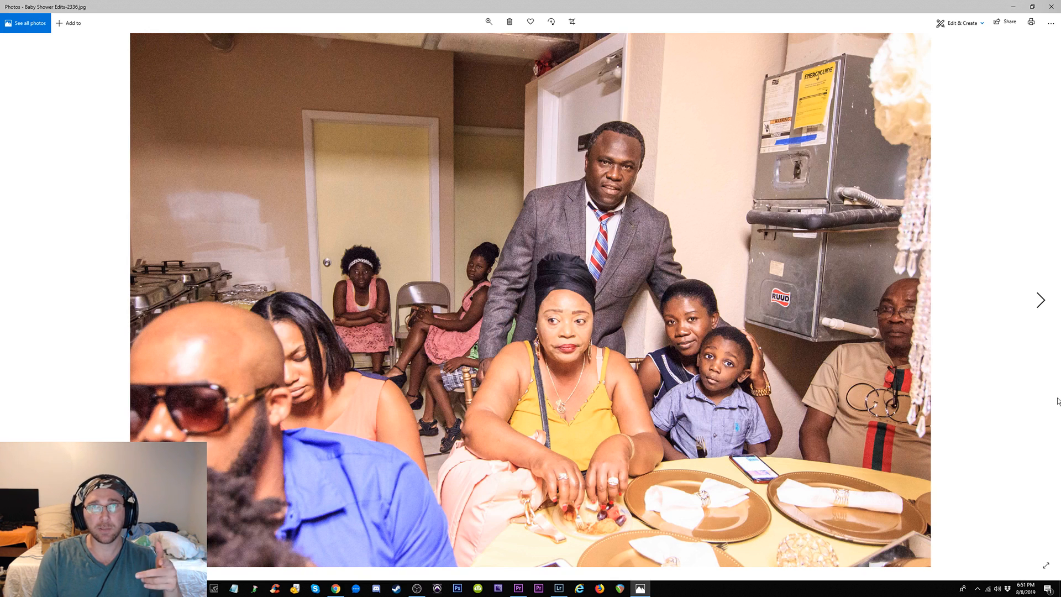
key("Right")
key("Right")
key("Right")
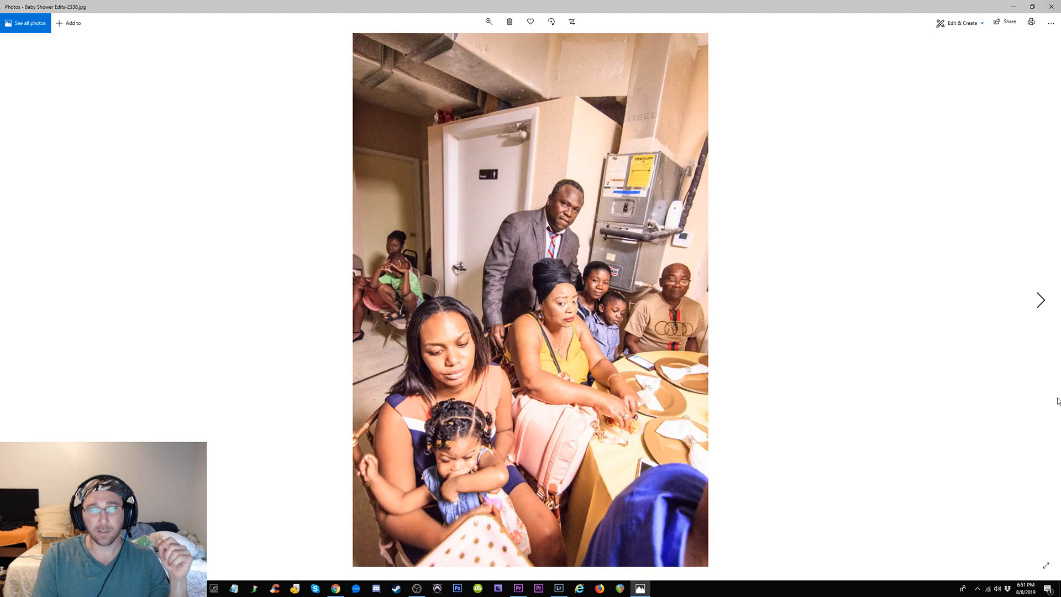
Compare the shots of the man in the gray jacket with the three women in 2341, 2343 and 2345
key("Right")
key("Right")
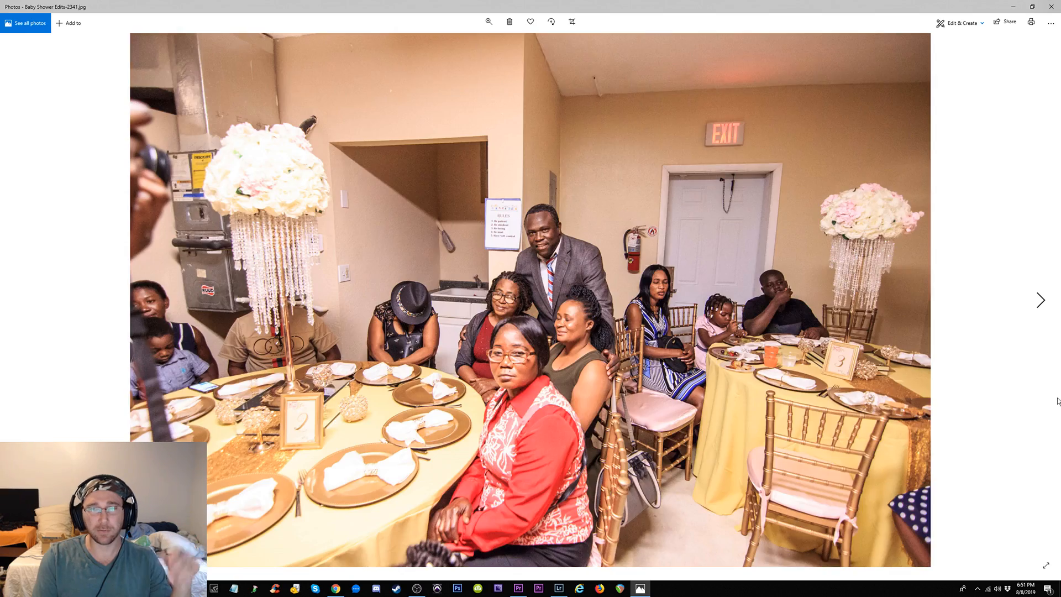
key("Right")
key("Right")
key("Right")
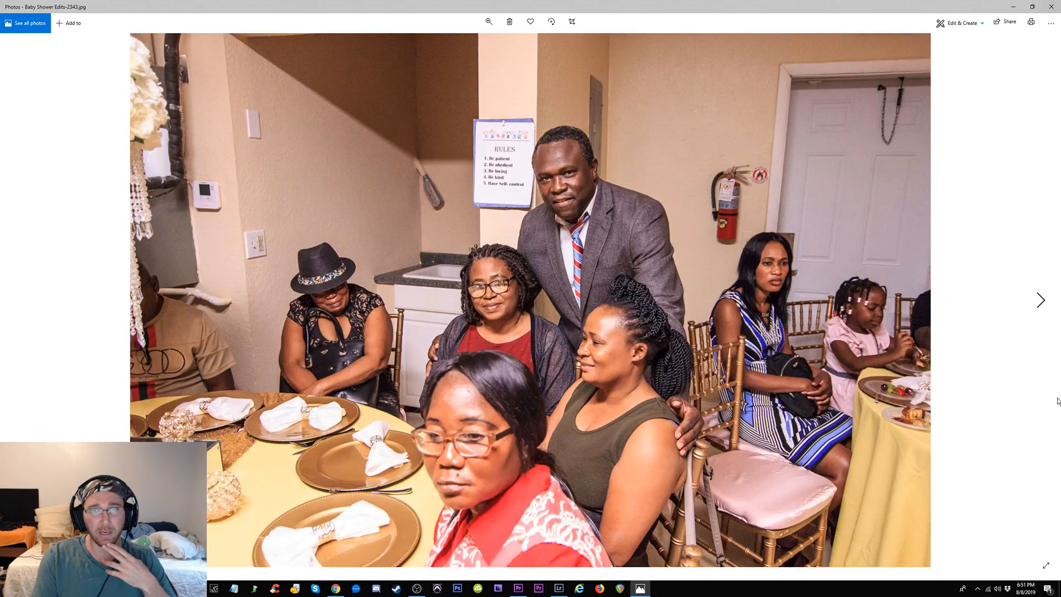
key("Right")
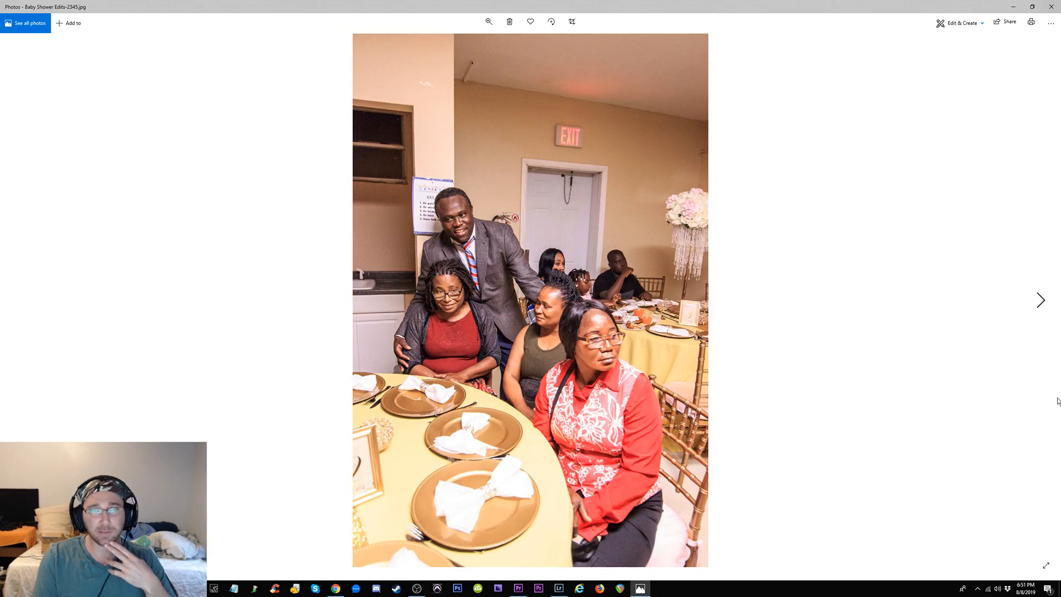
Compare the throne-chair group portraits with the man seated beside the woman in white in 2350 and 2355
key("Right")
key("Right")
key("Right")
key("Right")
key("Right")
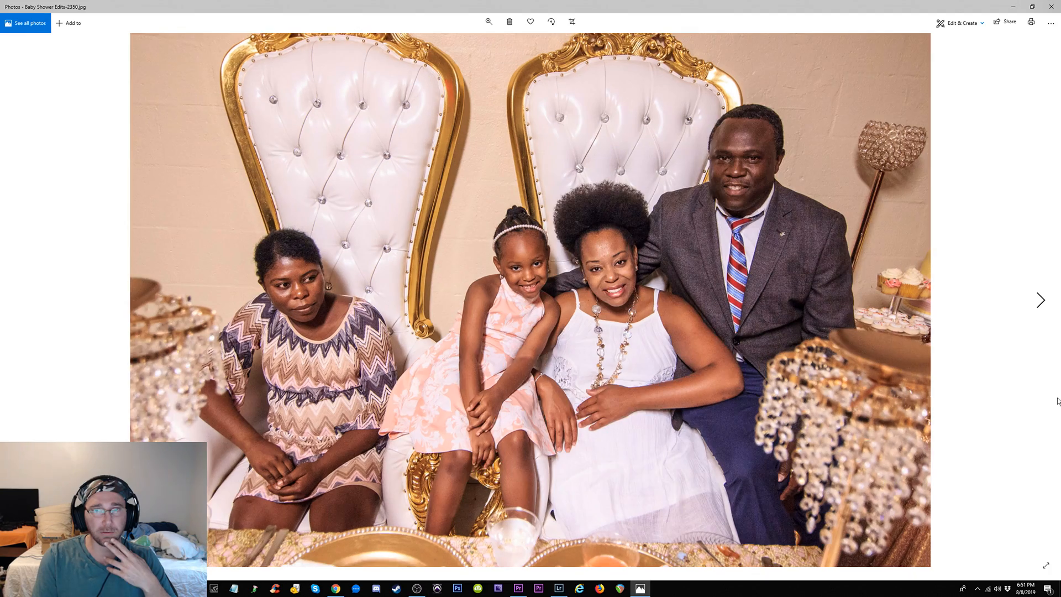
key("Right")
key("Right")
key("Right")
key("Right")
key("Right")
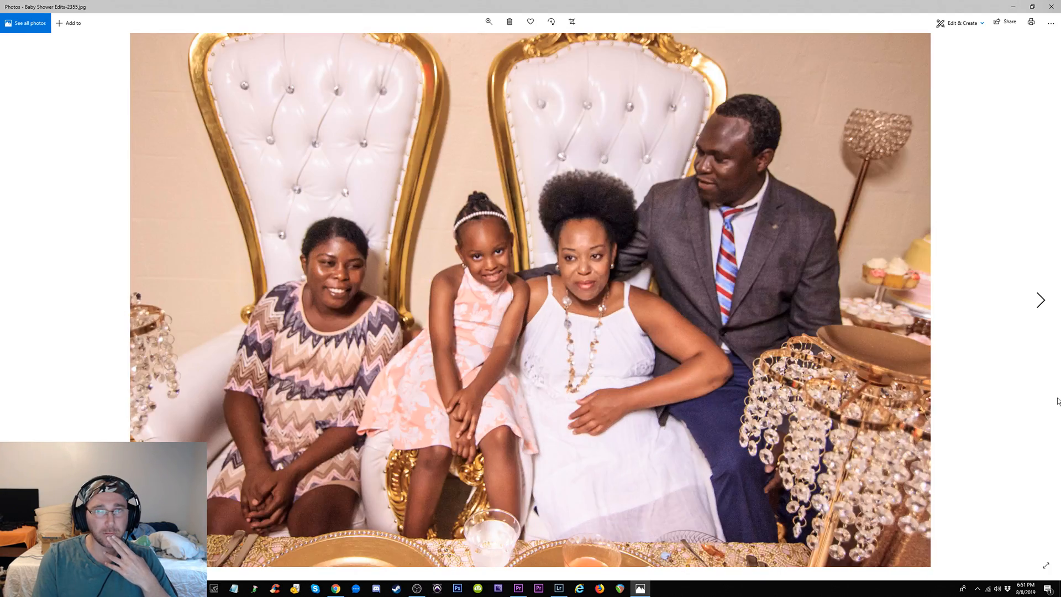
Check the wide-angle side view of the group on the throne chairs beside the cupcakes in 2359
key("Right")
key("Right")
key("Right")
key("Right")
key("Right")
key("Right")
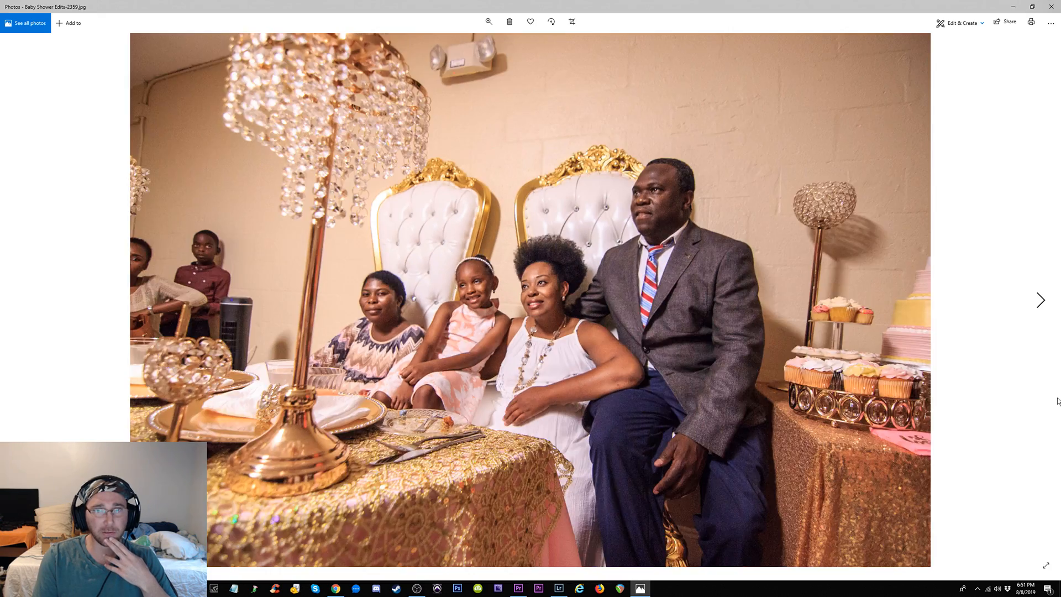
Examine the darker group portrait in 2364 and the version with the boy included in 2370
key("Right")
key("Right")
key("Right")
key("Right")
key("Right")
key("Right")
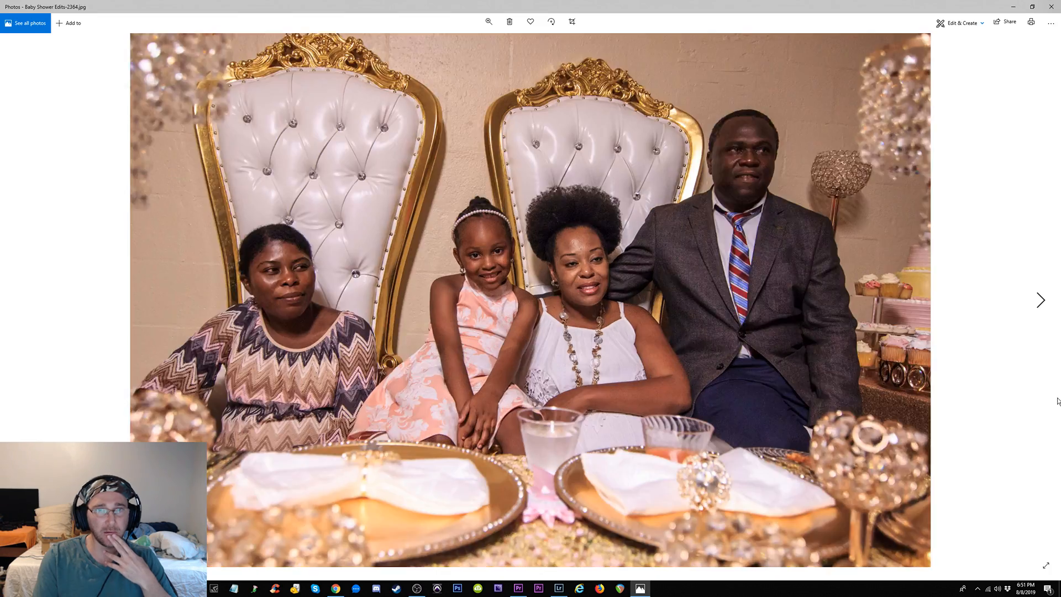
key("Right")
key("Right")
key("Right")
key("Right")
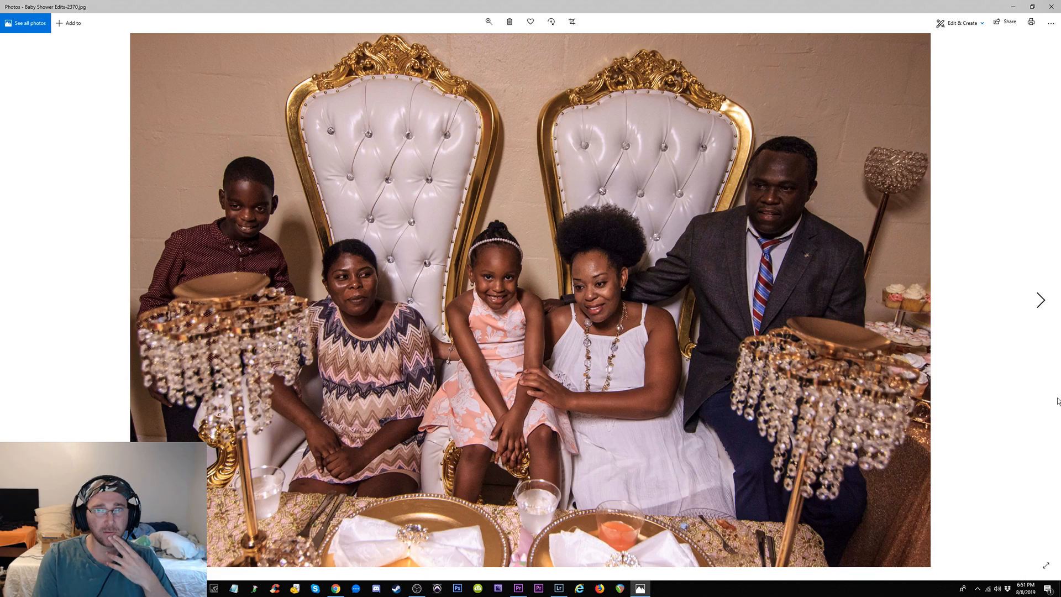
Compare the edits of the man in the red tracksuit with the balloon belly in 2373, 2374 and 2375
key("Right")
key("Right")
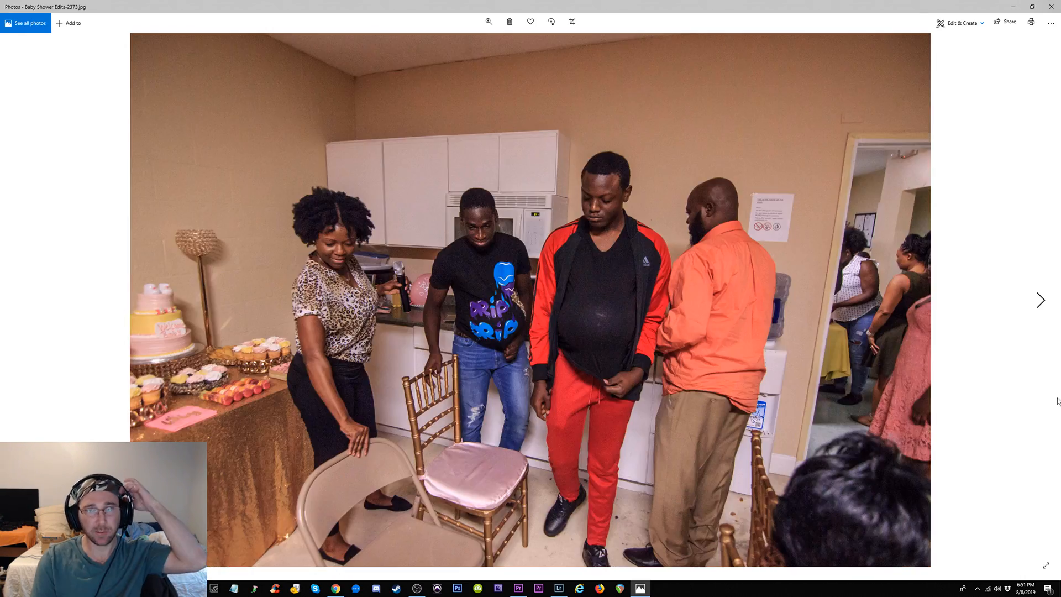
key("Right")
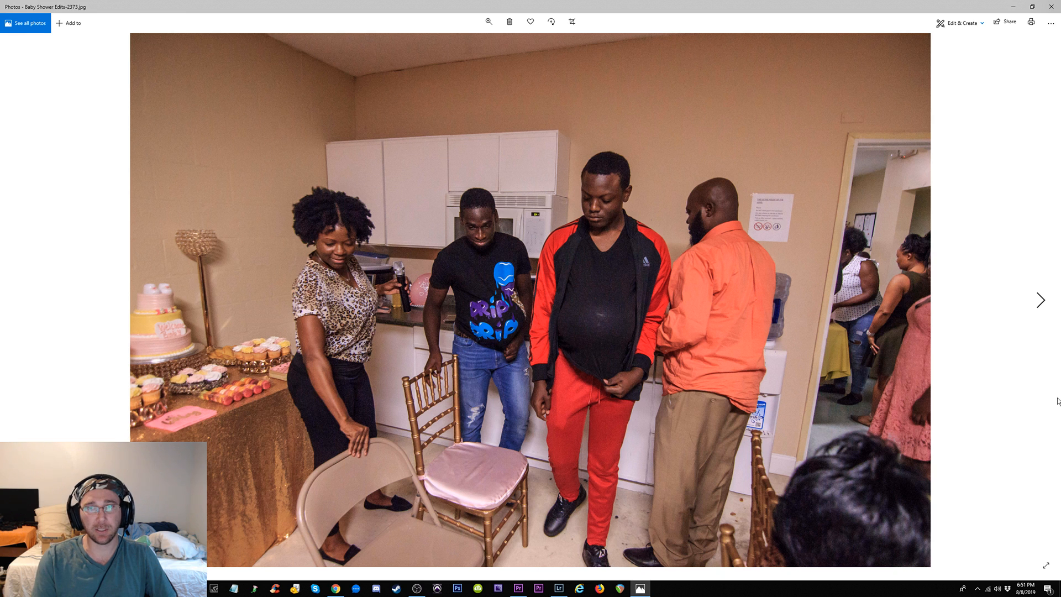
key("Left")
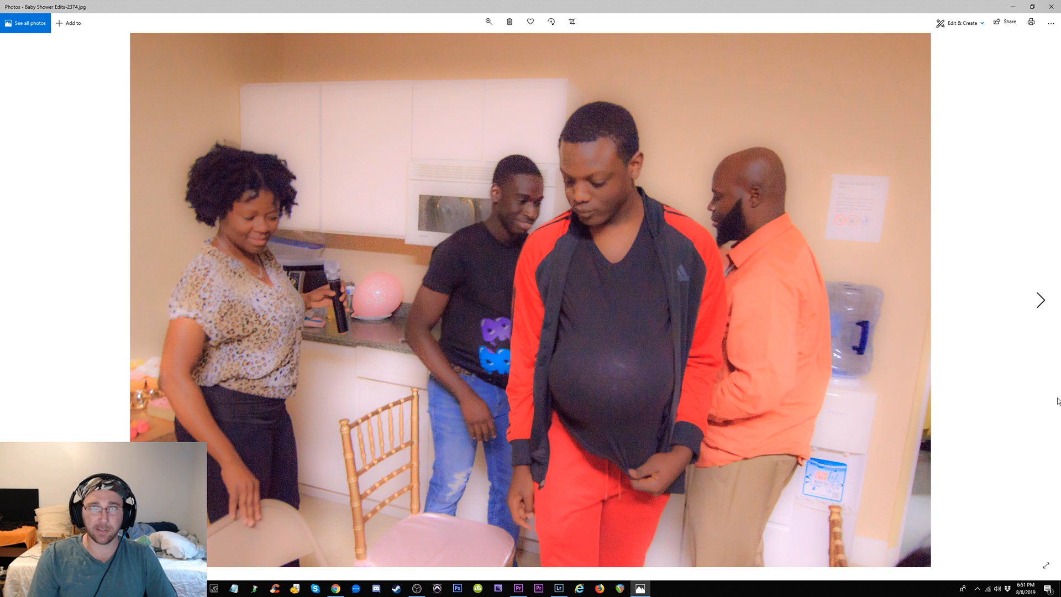
key("Right")
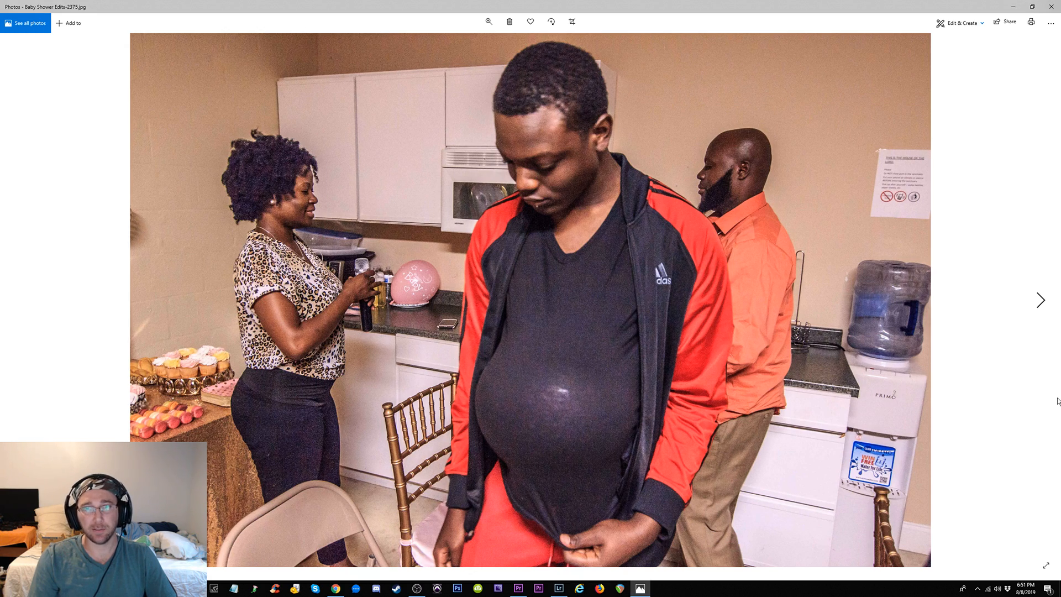
Review the portraits with the man beside the woman in the zigzag dress in 2378 and 2381
key("Right")
key("Right")
key("Right")
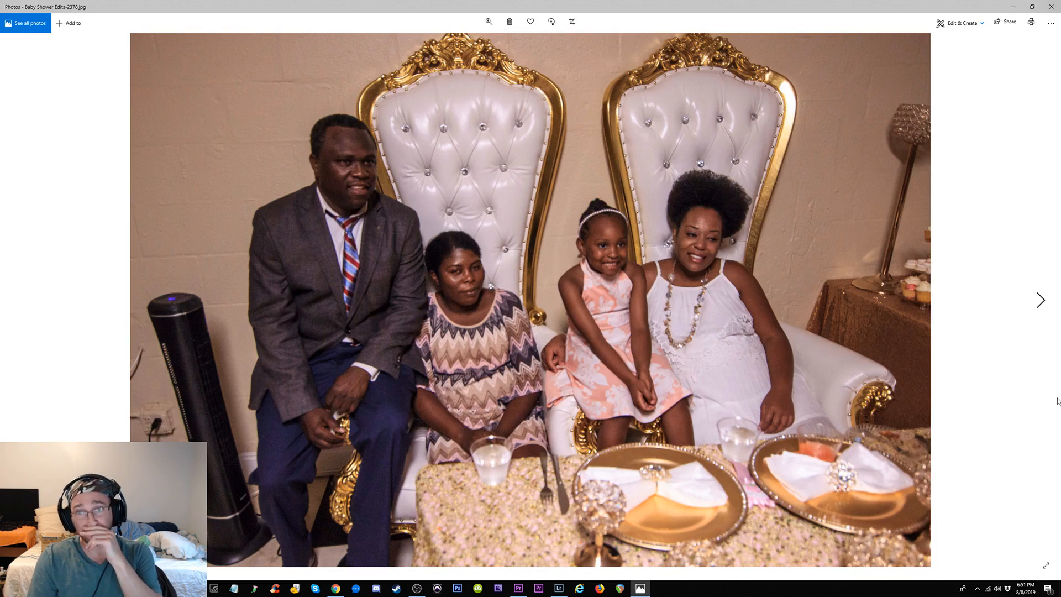
key("Right")
key("Right")
key("Right")
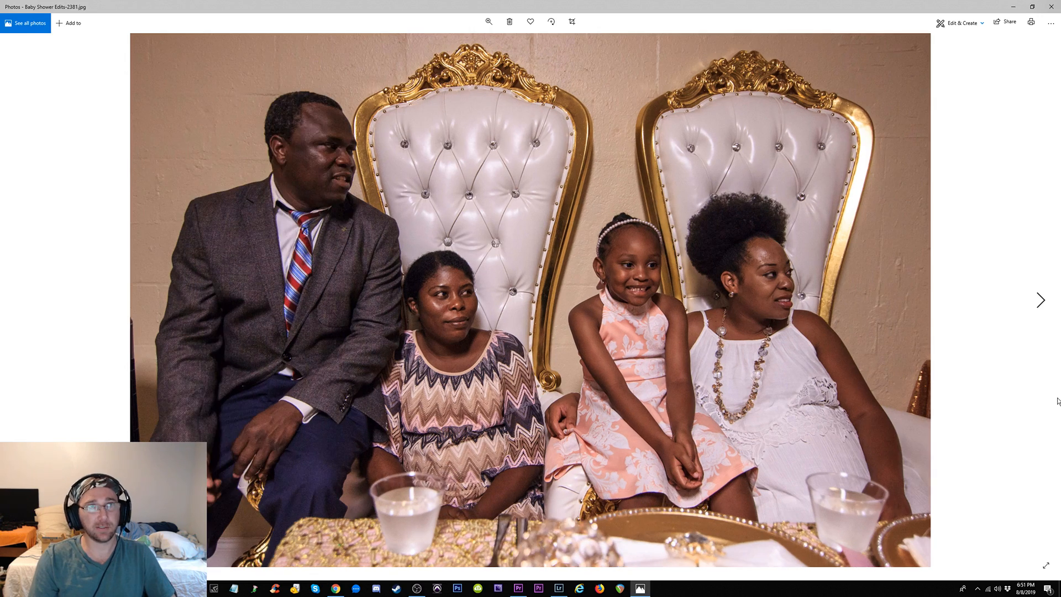
Compare the wider throne-chair portrait in 2384 with the soft-glow edit in 2386
key("Right")
key("Right")
key("Right")
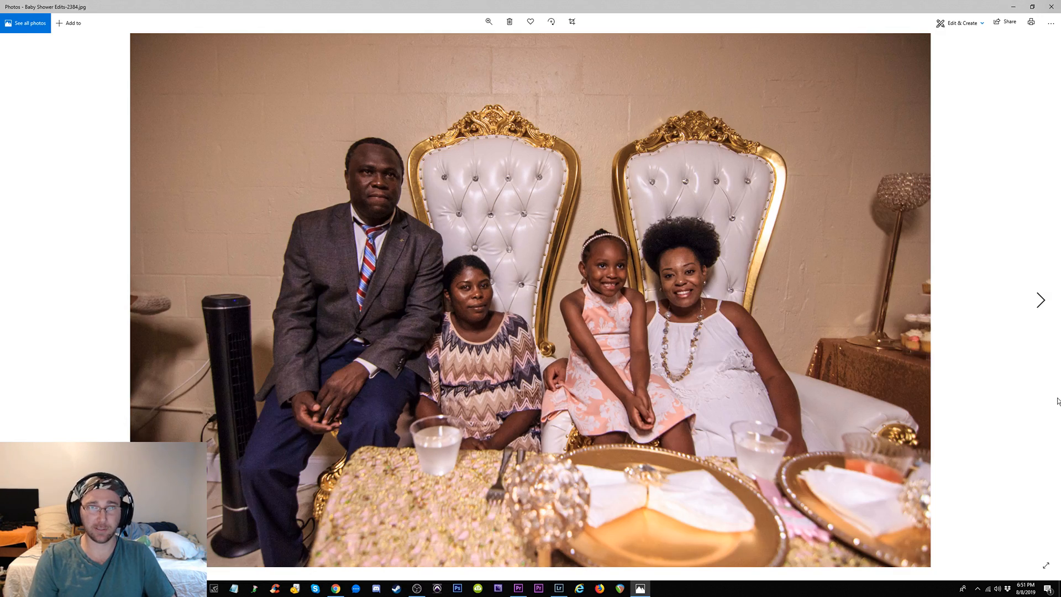
key("Right")
key("Right")
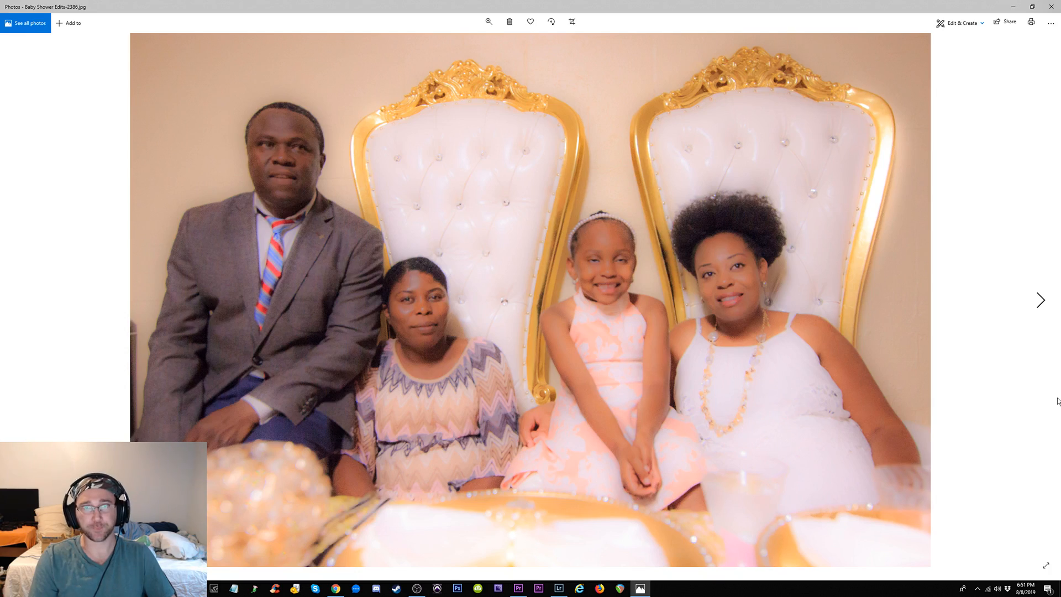
Check the man in the blue shirt holding the girl at the guest table in 2389
key("Right")
key("Right")
key("Right")
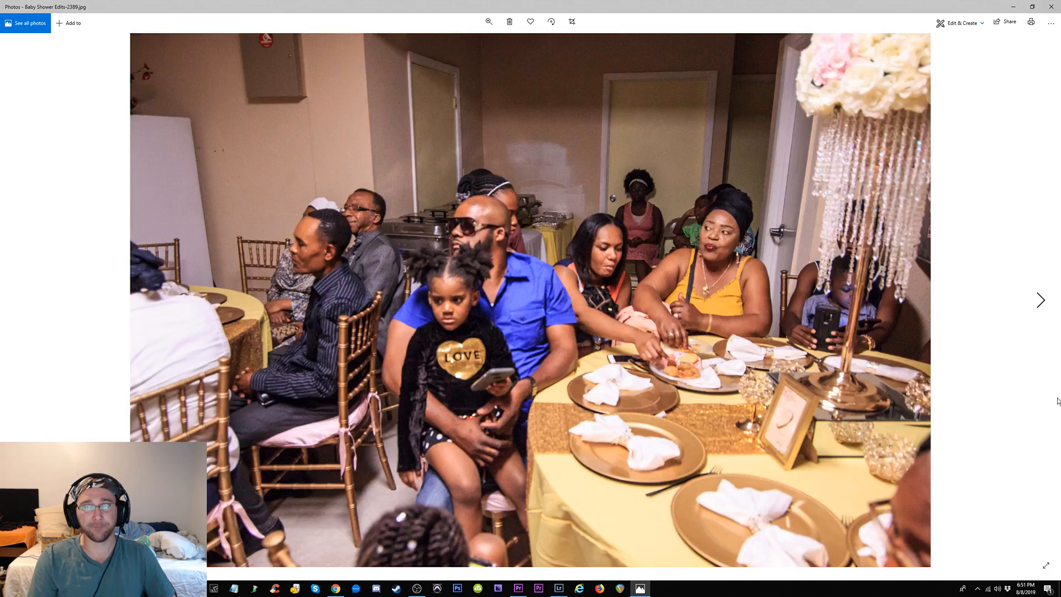
Review the speaker with the microphone in the leopard-print top in 2393 and the buffet line portrait in 2399
key("Right")
key("Right")
key("Right")
key("Right")
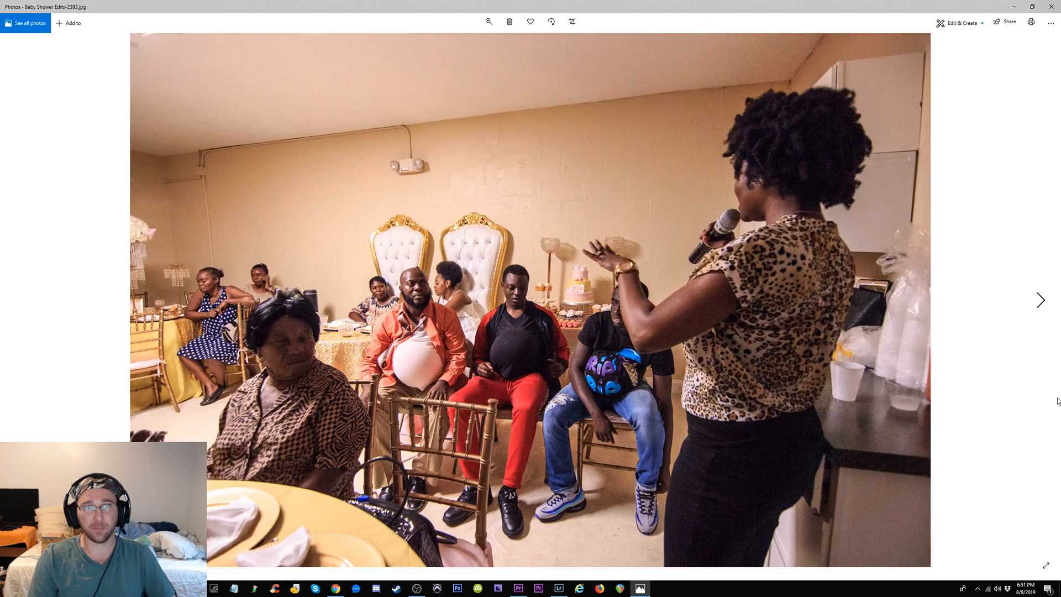
key("Right")
key("Right")
key("Right")
key("Right")
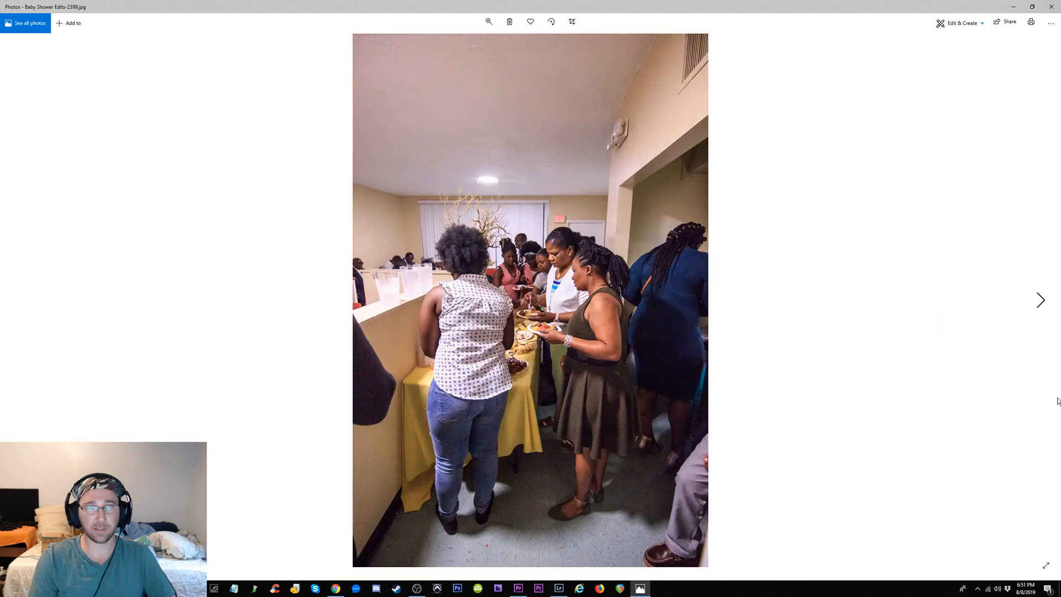
Check the wide shot of guests seated around the yellow tables in 2404
key("Right")
key("Right")
key("Right")
key("Right")
key("Right")
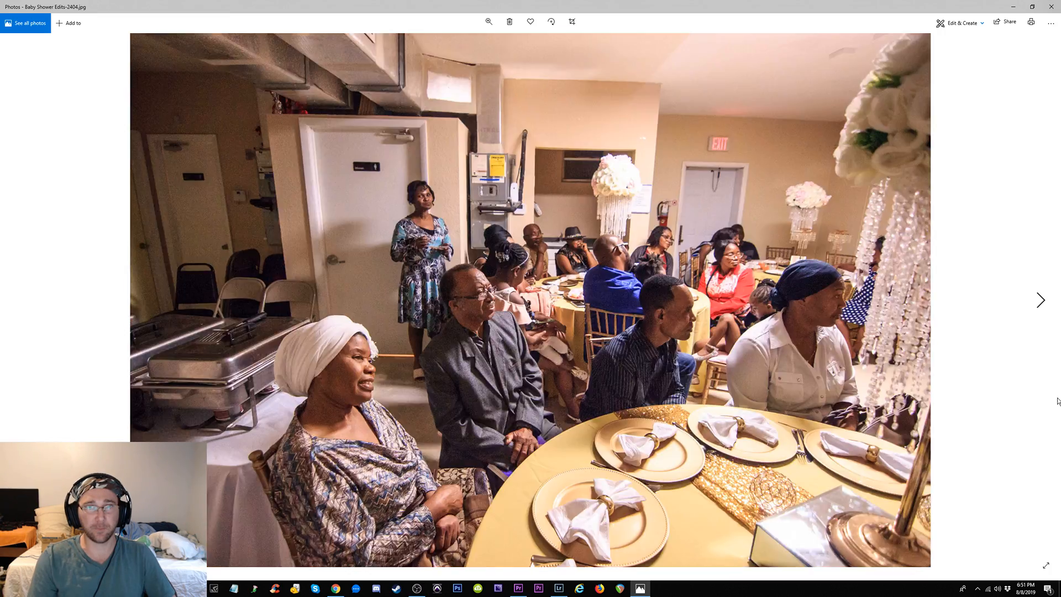
Review the photos of guests sitting on the red pews in 2409 and 2412
key("Right")
key("Right")
key("Right")
key("Right")
key("Right")
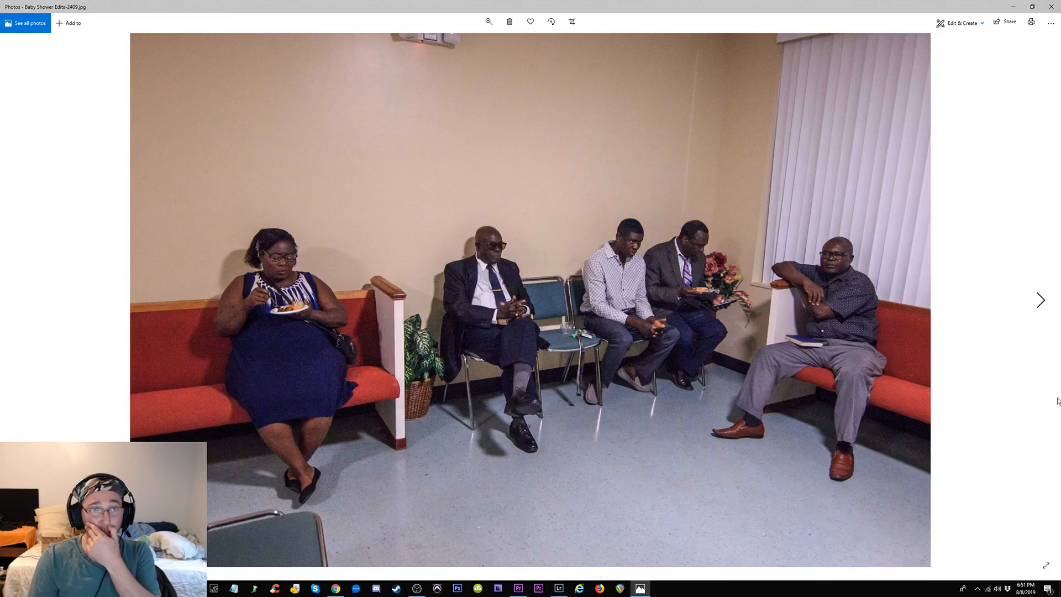
key("Right")
key("Right")
key("Right")
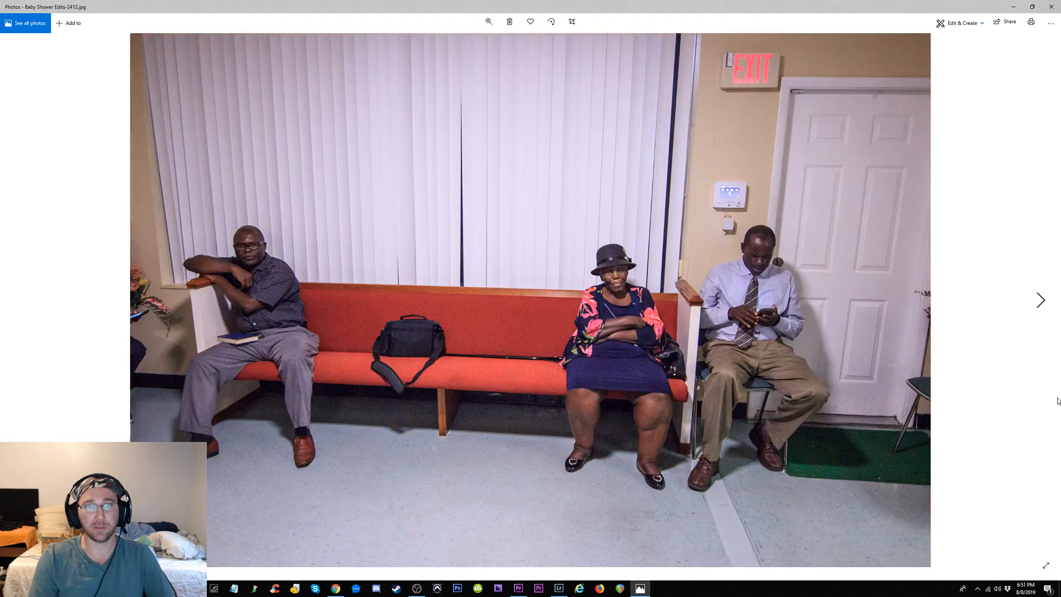
Check the throne-chair group portrait with the man holding the pink balloon in 2418
key("Right")
key("Right")
key("Right")
key("Right")
key("Right")
key("Right")
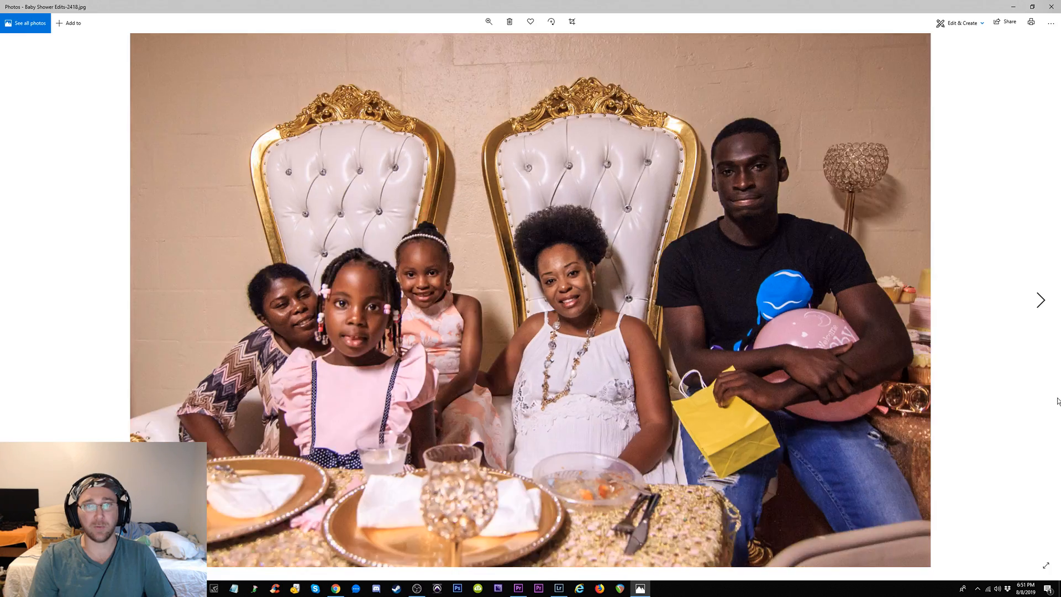
Browse on to the two women drinking from baby bottles in 2426
key("Right")
key("Right")
key("Right")
key("Right")
key("Right")
key("Right")
key("Right")
key("Right")
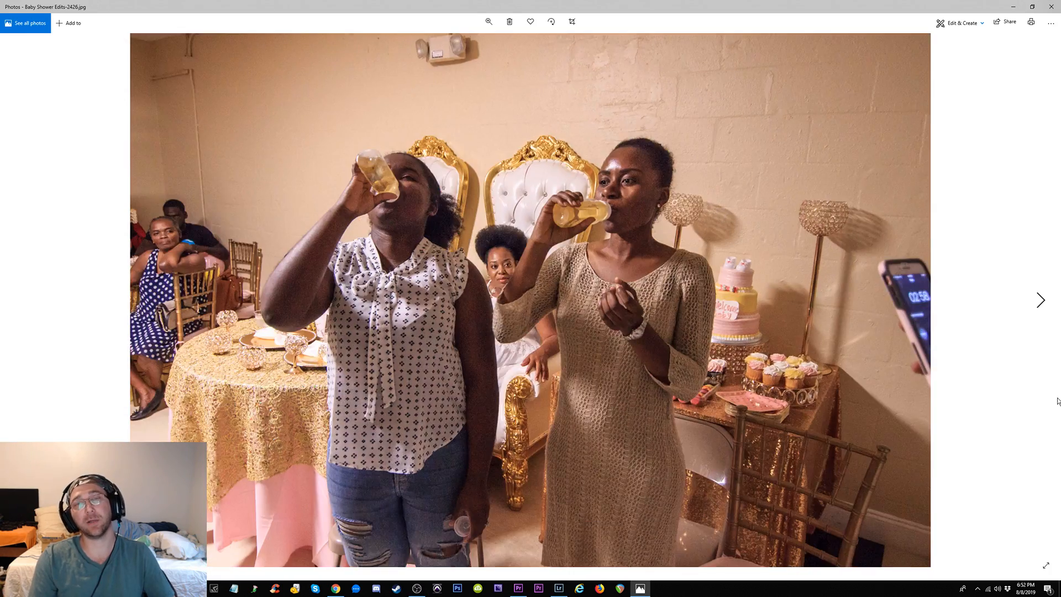
Go back to the women holding their bottles beside the speaker in 2424 and compare it with 2426
key("Right")
key("Left")
key("Left")
key("Left")
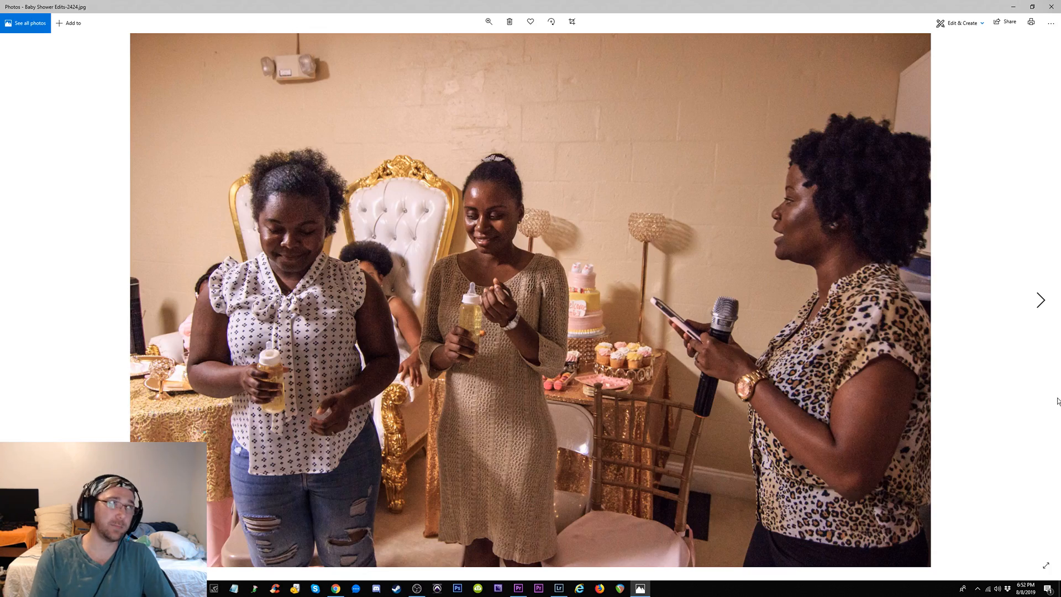
key("Right")
key("Right")
key("Right")
key("Right")
key("Right")
key("Right")
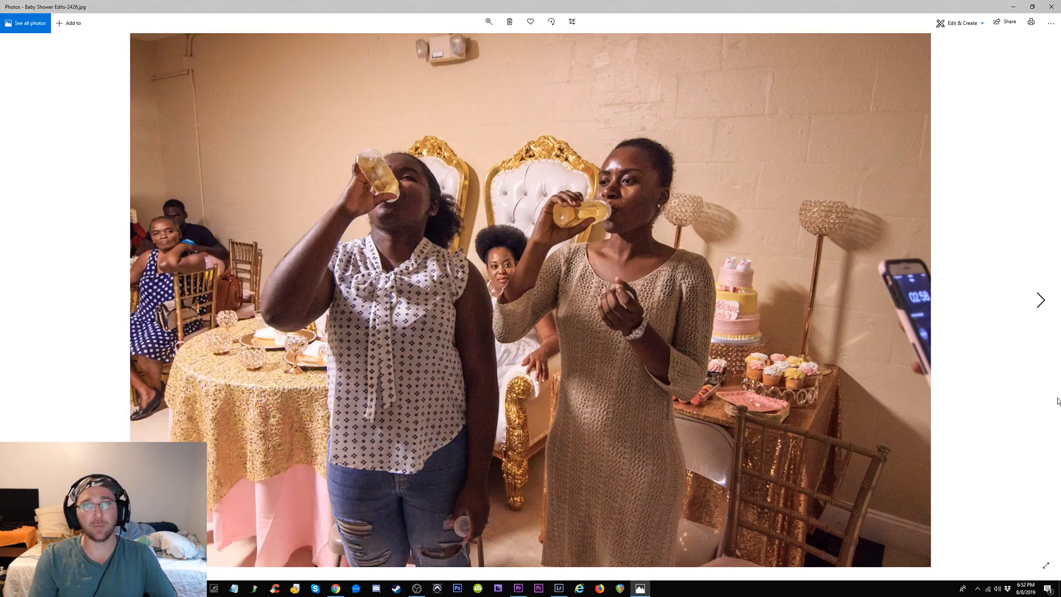
Compare the bottle-drinking close-up in 2431 with the soft-glow edit in 2438 and the natural edit in 2439
key("Right")
key("Right")
key("Right")
key("Right")
key("Right")
key("Right")
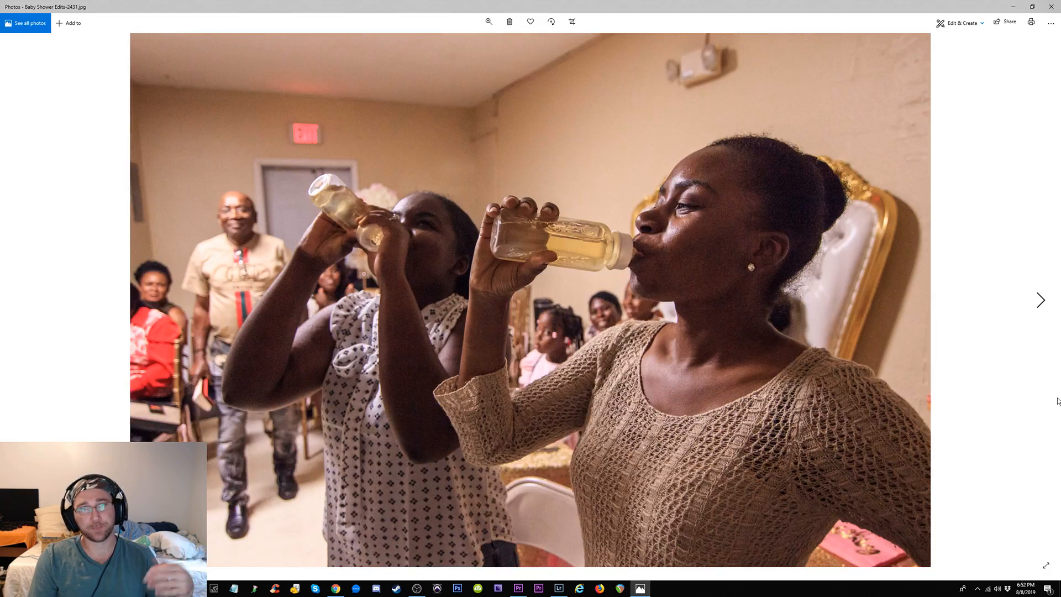
key("Right")
key("Right")
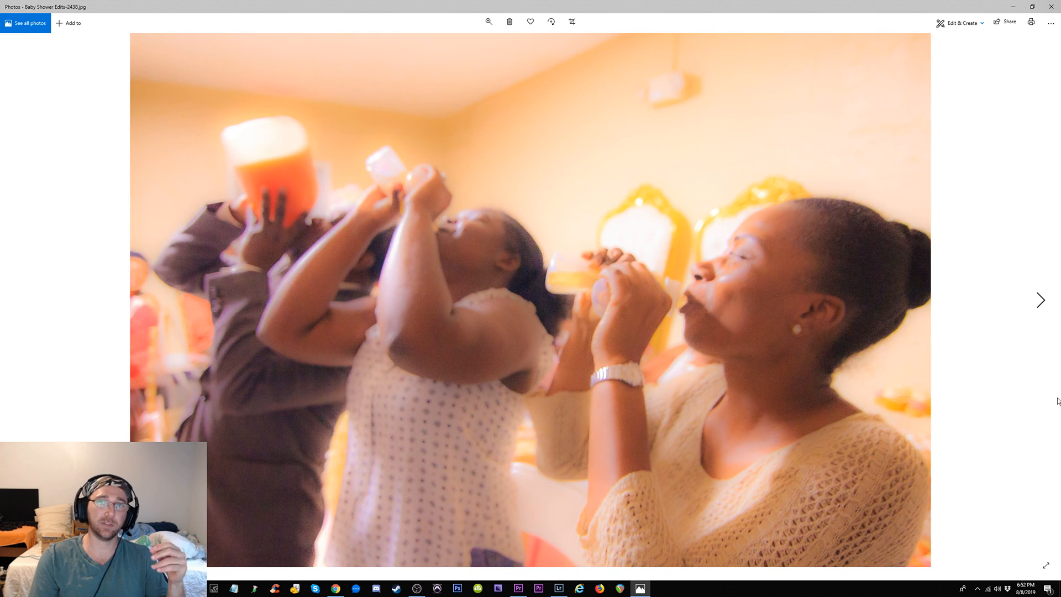
key("Right")
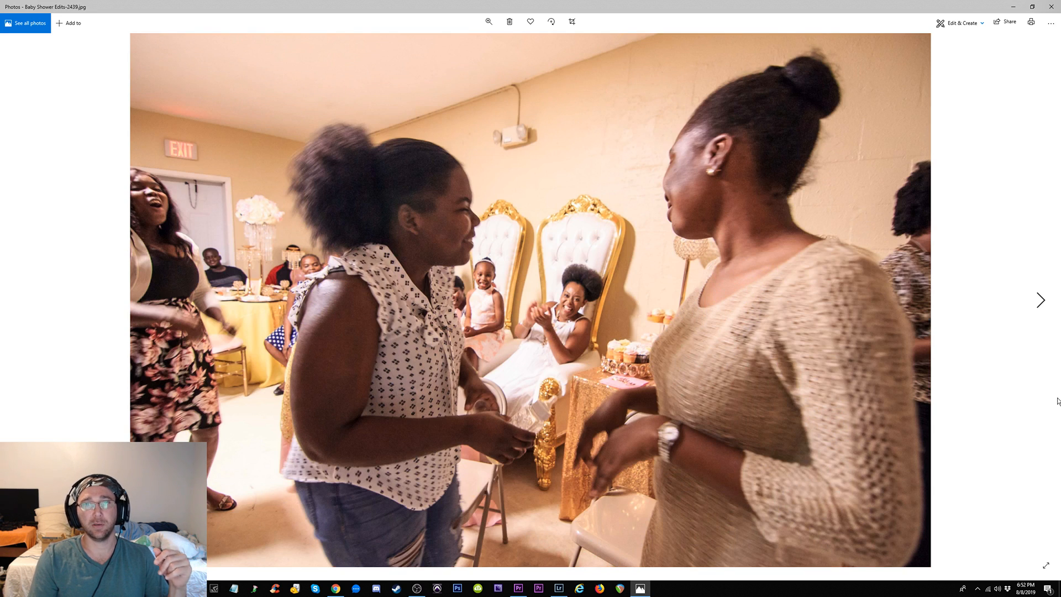
Compare the family group portraits at the throne chairs in 2442, 2444, 2446 and 2451
key("Right")
key("Right")
key("Right")
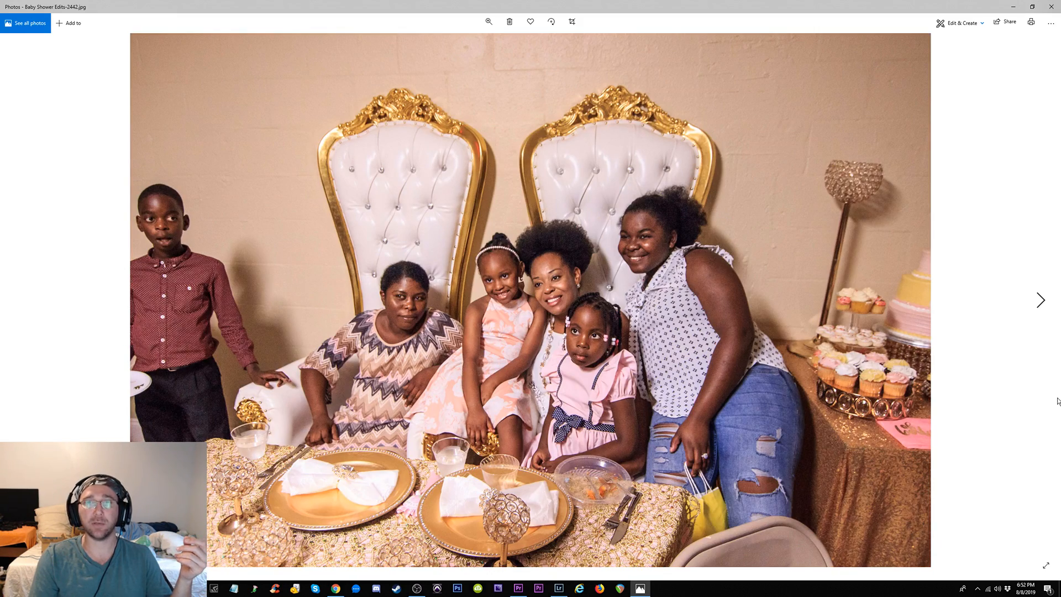
key("Right")
key("Right")
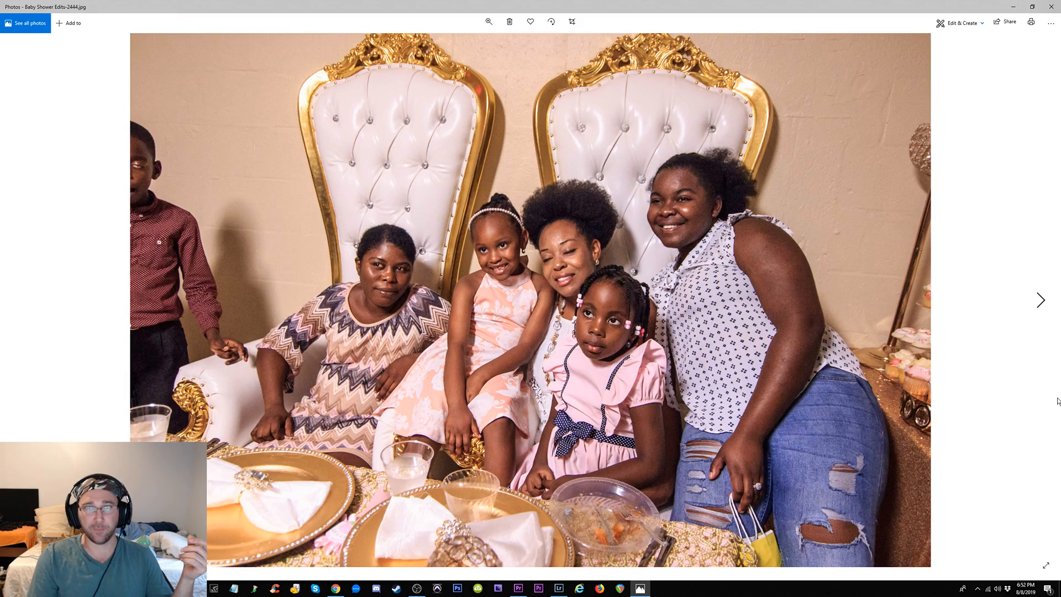
key("Right")
key("Right")
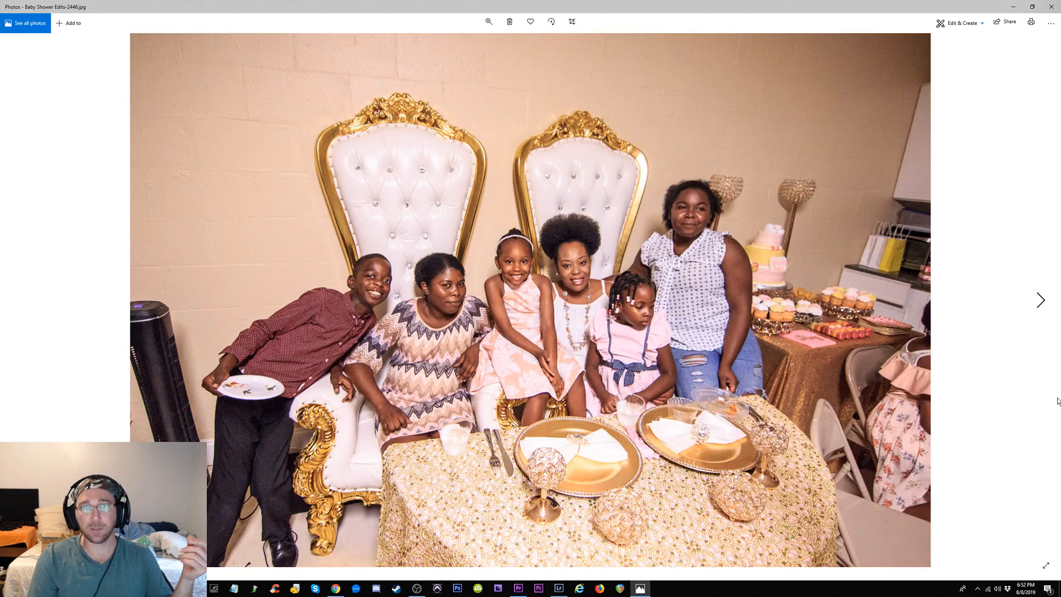
key("Right")
key("Right")
key("Right")
key("Right")
key("Right")
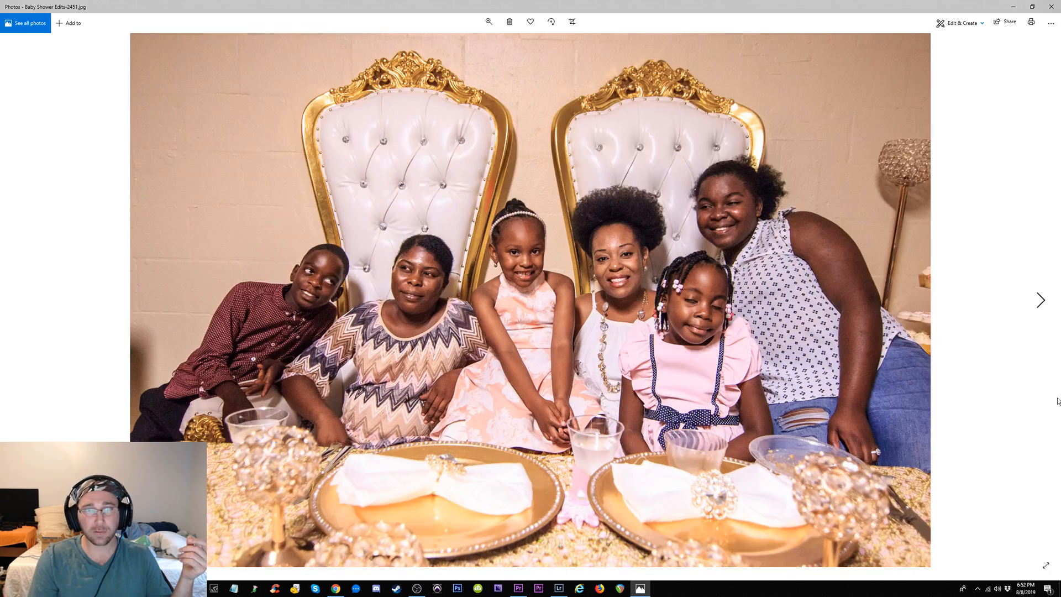
Review the paper-strip belly measuring game in 2455 and 2460
key("Right")
key("Right")
key("Right")
key("Right")
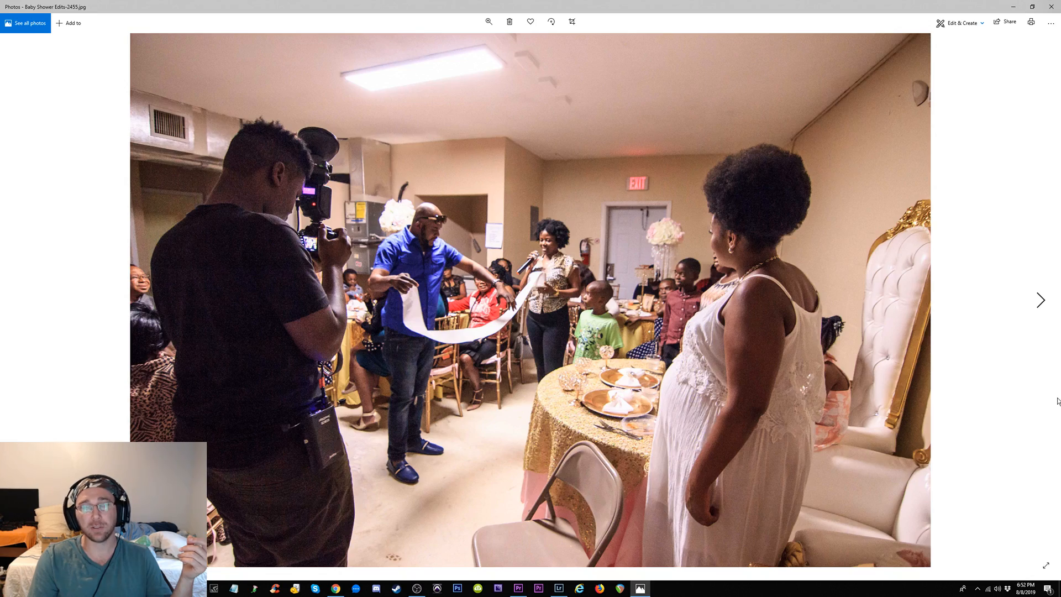
key("Right")
key("Right")
key("Right")
key("Right")
key("Right")
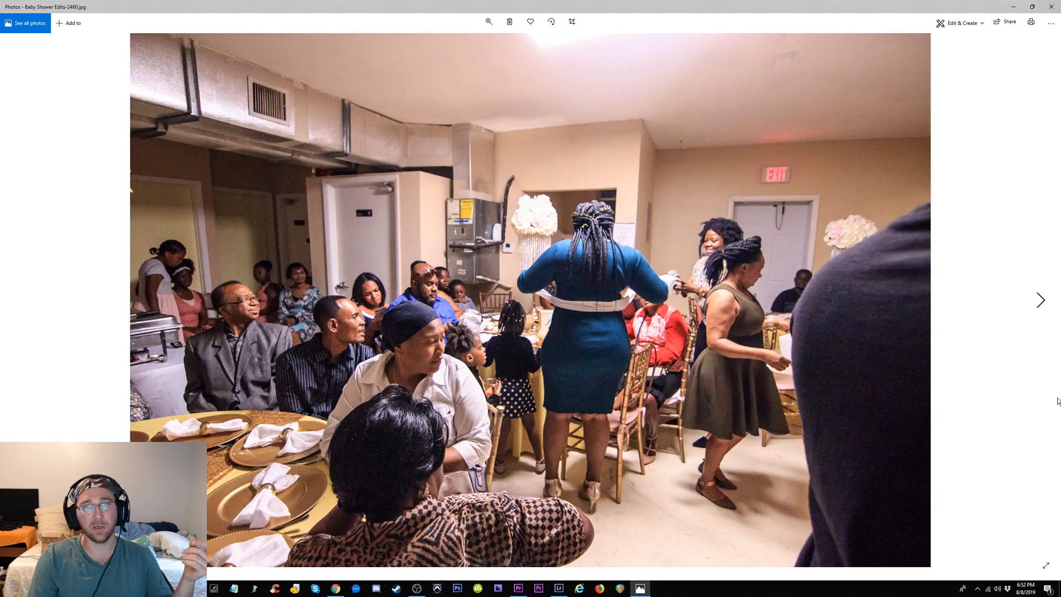
Review the guests on the red pews in 2465 and the guests watching from the table in 2468
key("Right")
key("Right")
key("Right")
key("Right")
key("Right")
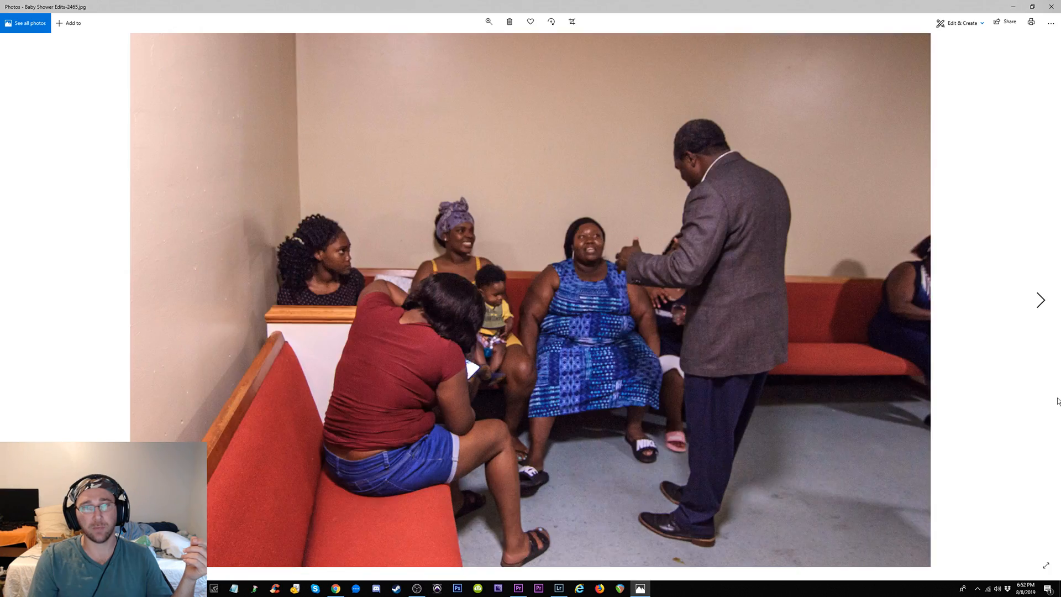
key("Right")
key("Right")
key("Right")
key("Right")
key("Right")
key("Right")
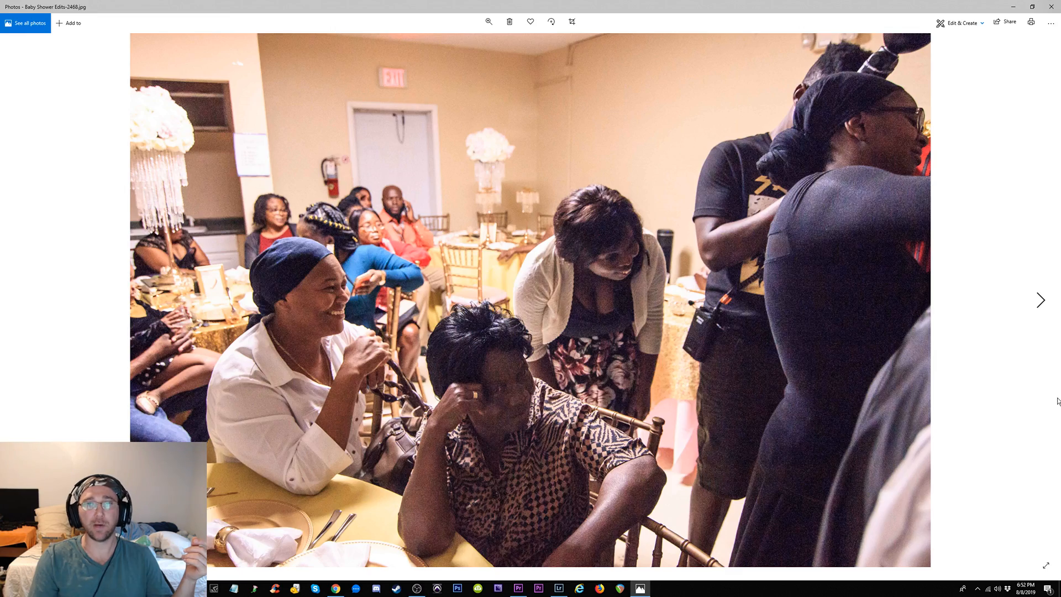
Compare the darker shot of the blindfolded men in 2473 with the brighter edit in 2477
key("Right")
key("Right")
key("Right")
key("Right")
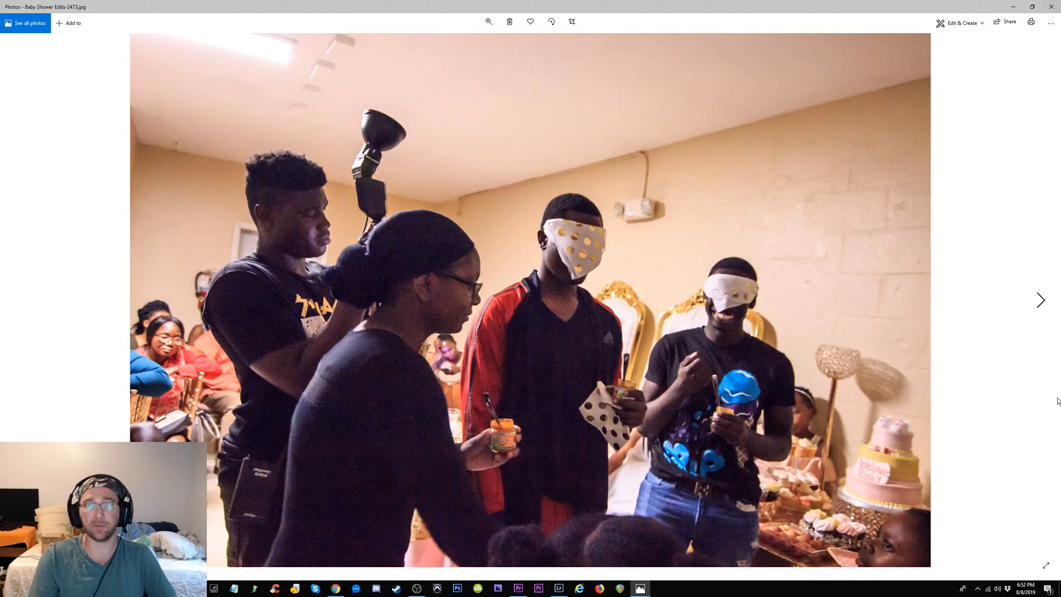
key("Right")
key("Right")
key("Right")
key("Right")
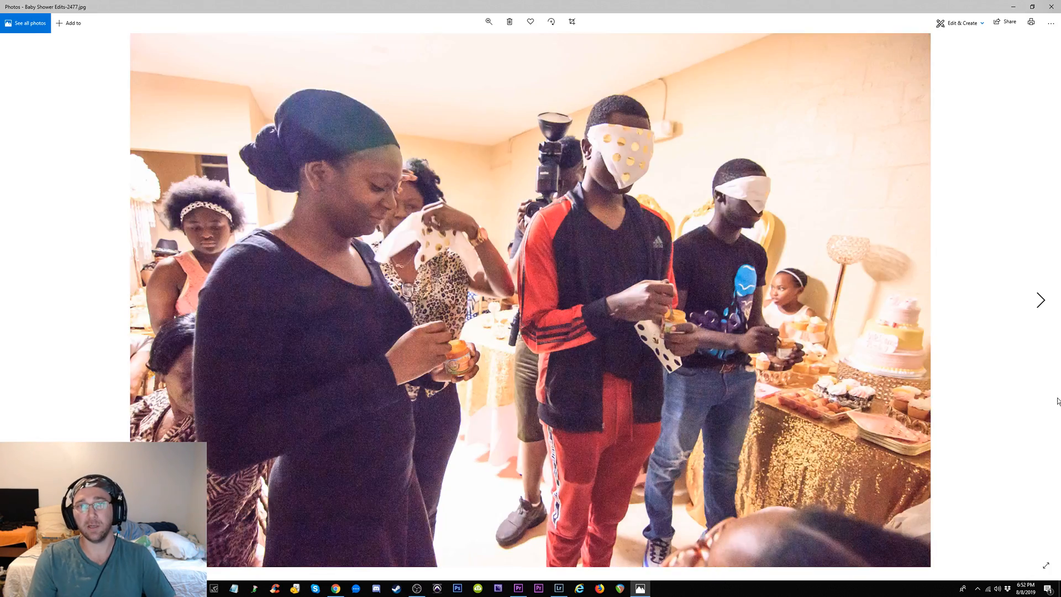
Check the woman being blindfolded in 2480 and the vertical baby-food feeding shot in 2486
key("Right")
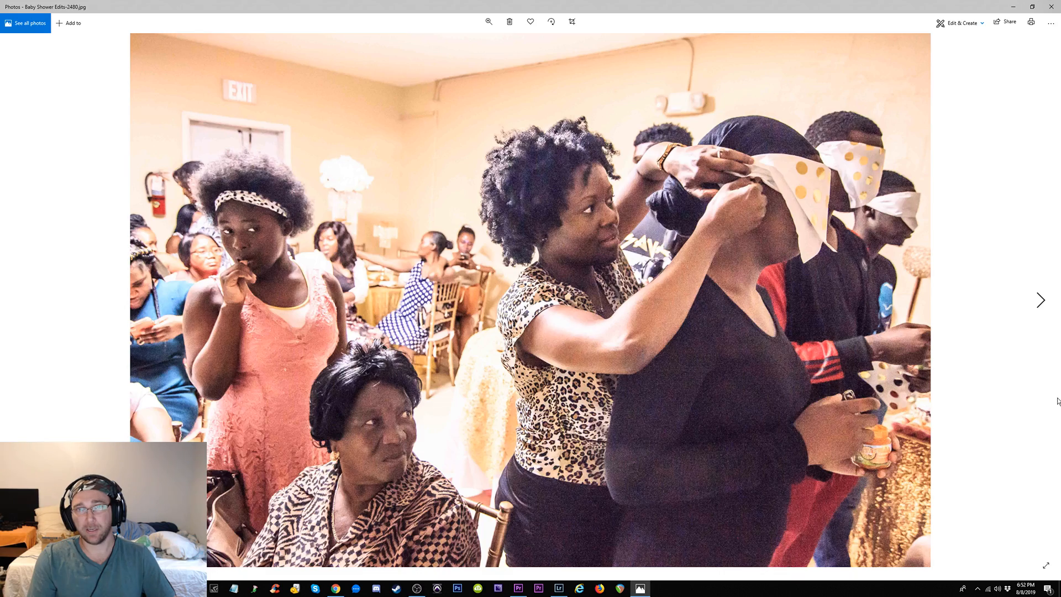
key("Right")
key("Right")
key("Right")
key("Right")
key("Right")
key("Right")
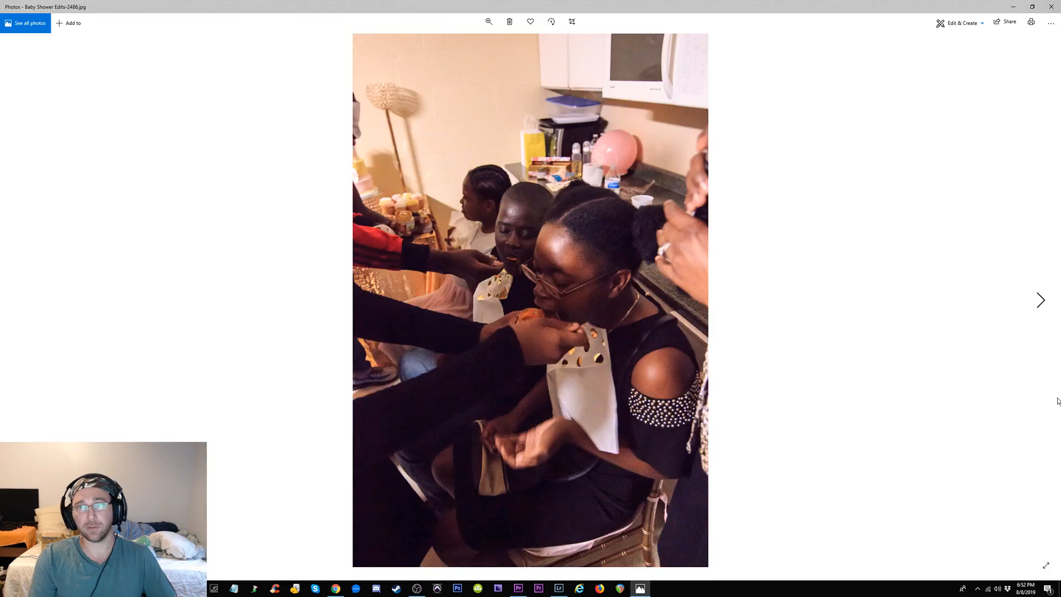
Review the blindfolded feeding game by the kitchen counter in 2491 and 2496
key("Right")
key("Right")
key("Right")
key("Right")
key("Right")
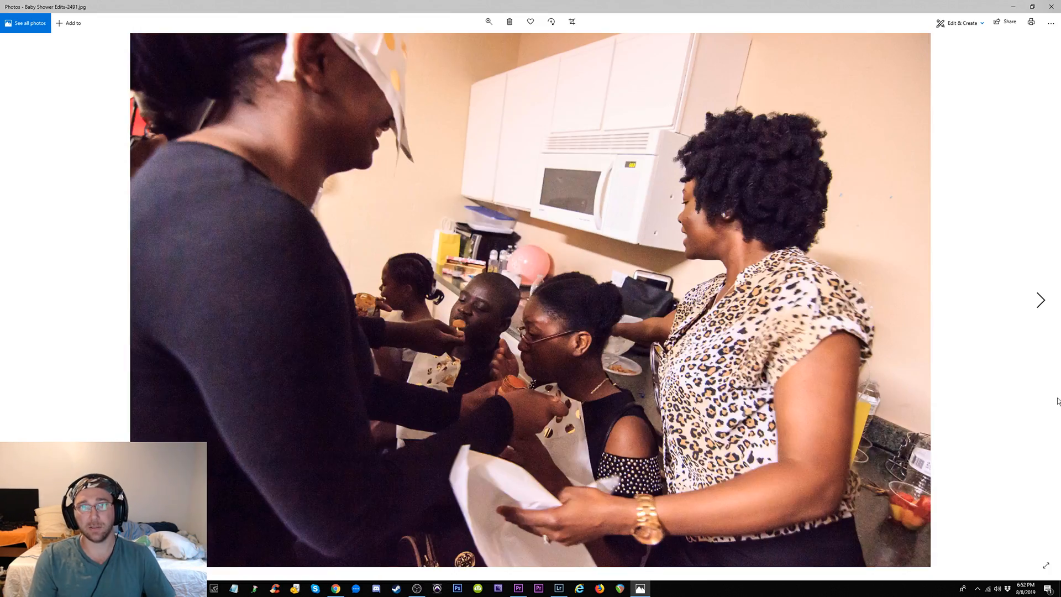
key("Right")
key("Right")
key("Right")
key("Right")
key("Right")
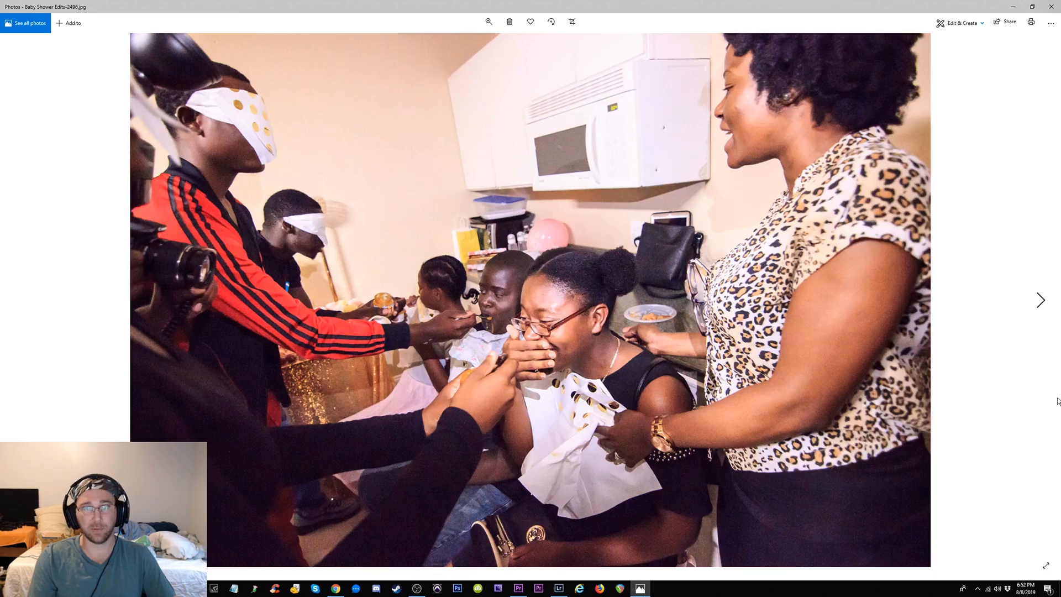
Compare the feeding-game shots with the laughing woman in the leopard-print top in 2501 and 2508
key("Right")
key("Right")
key("Right")
key("Right")
key("Right")
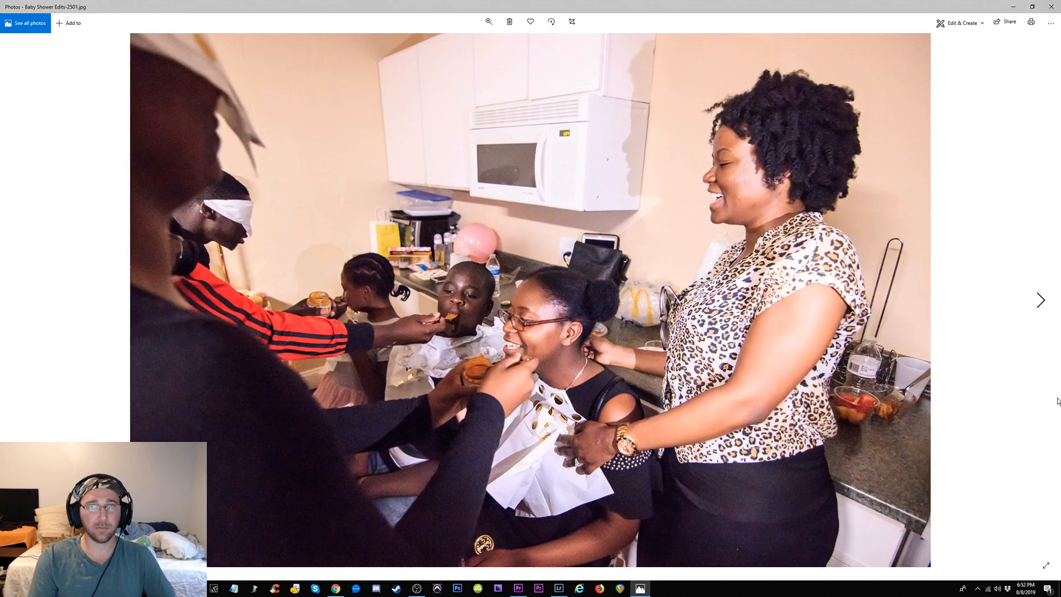
key("Right")
key("Right")
key("Right")
key("Right")
key("Right")
key("Right")
key("Right")
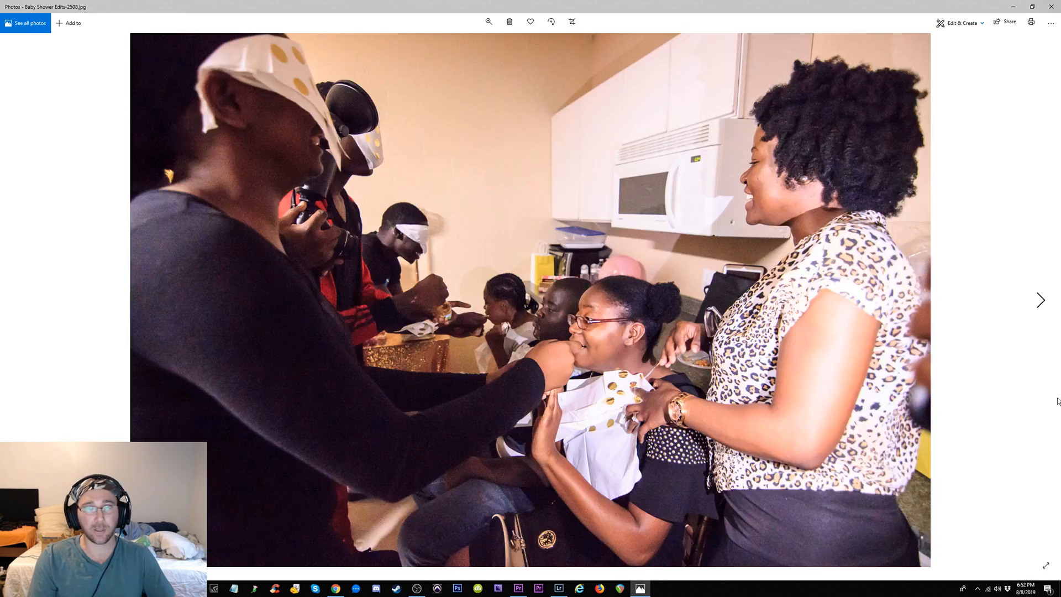
Compare the vertical shots of the man filming the feeding game in 2513 and 2515
key("Right")
key("Right")
key("Right")
key("Right")
key("Right")
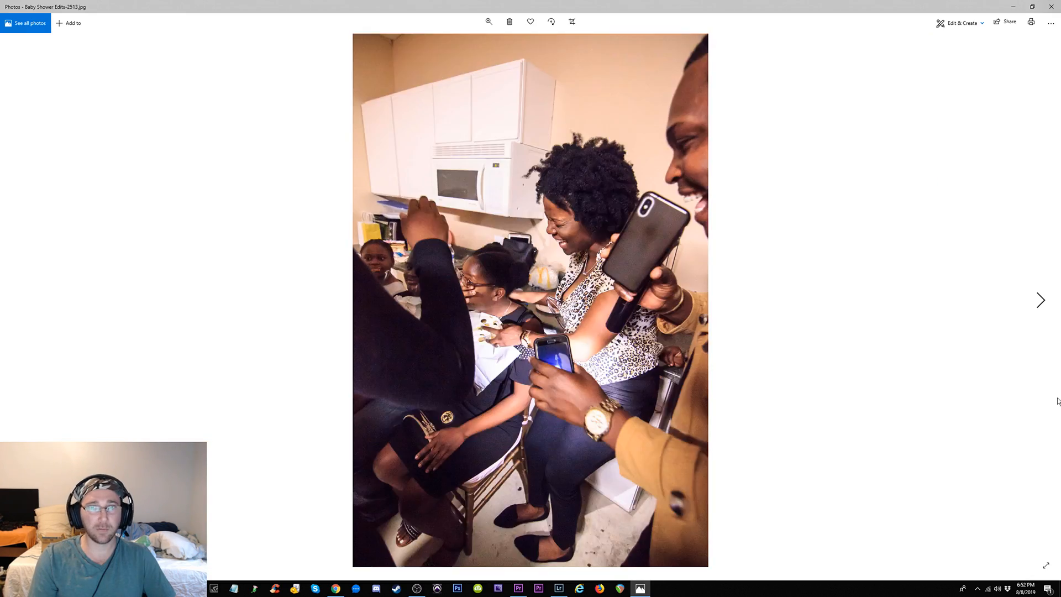
key("Right")
key("Right")
key("Left")
key("Right")
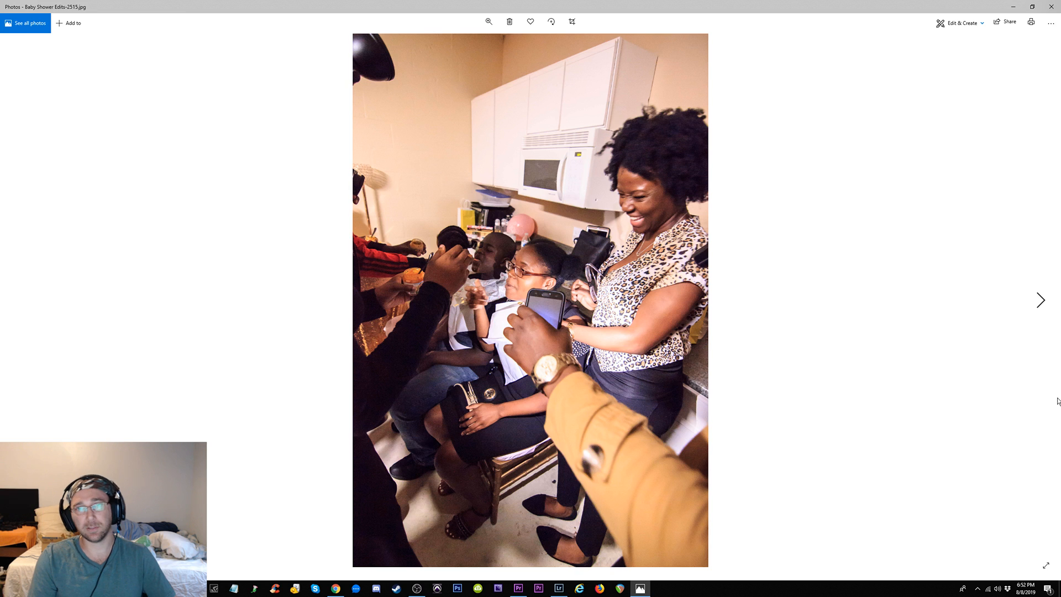
Return to the vertical feeding-game shot in 2512 and compare it with 2514
key("Left")
key("Left")
key("Left")
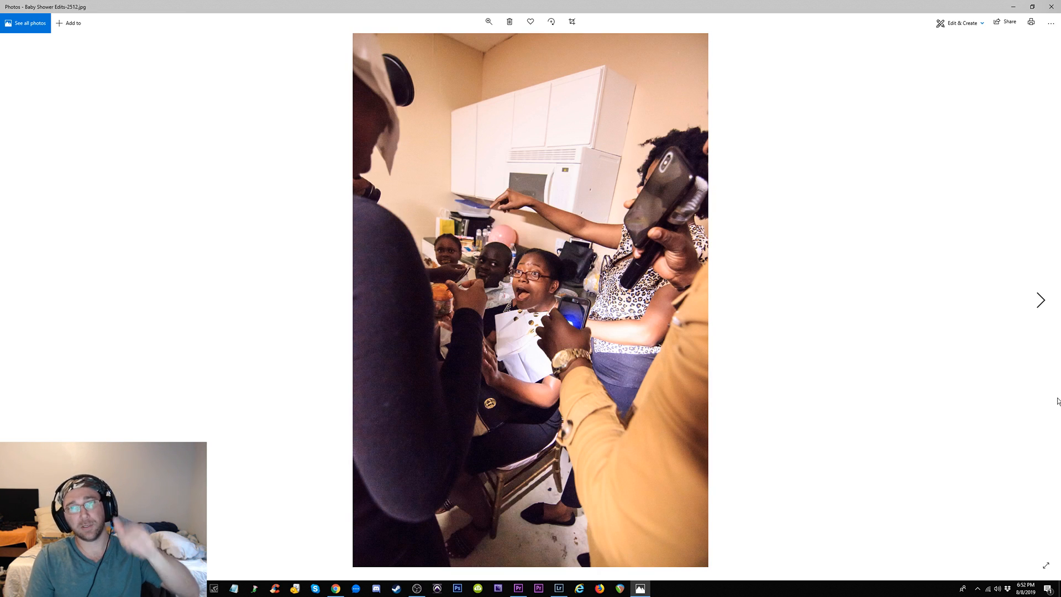
key("Right")
key("Right")
key("Right")
key("Right")
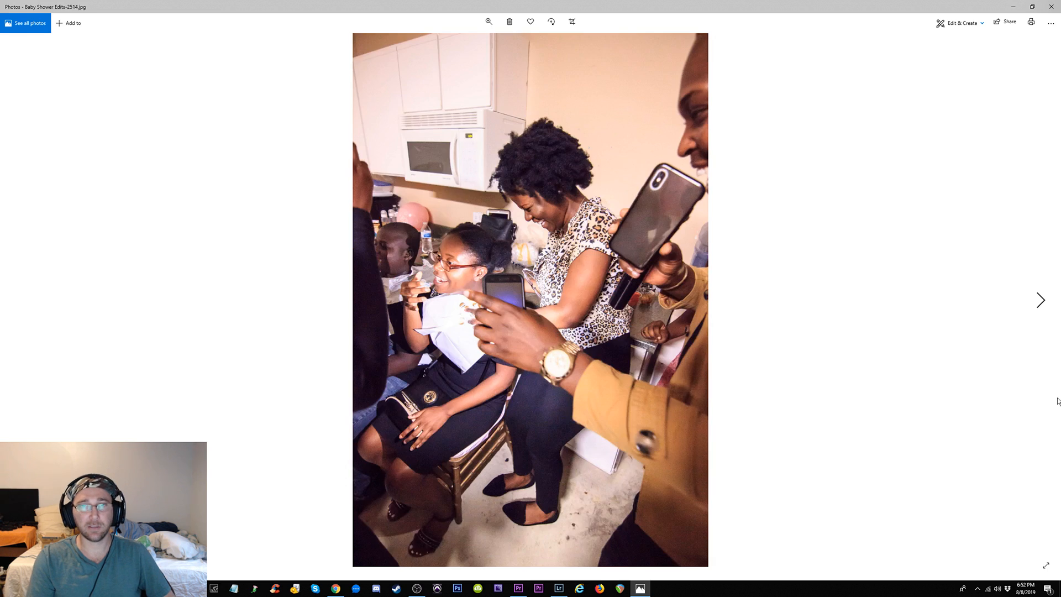
Check the close-up of the woman in the black headwrap beside the microphone holder in 2520
key("Right")
key("Right")
key("Right")
key("Right")
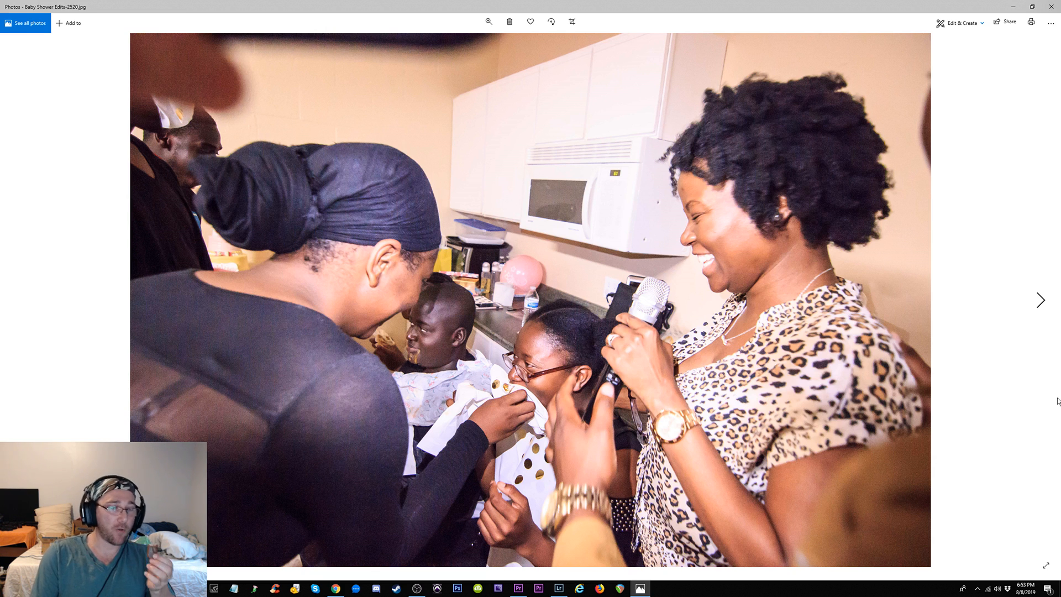
Review the end of the baby-food game by the microwave in 2525 and 2527
key("Right")
key("Right")
key("Right")
key("Right")
key("Right")
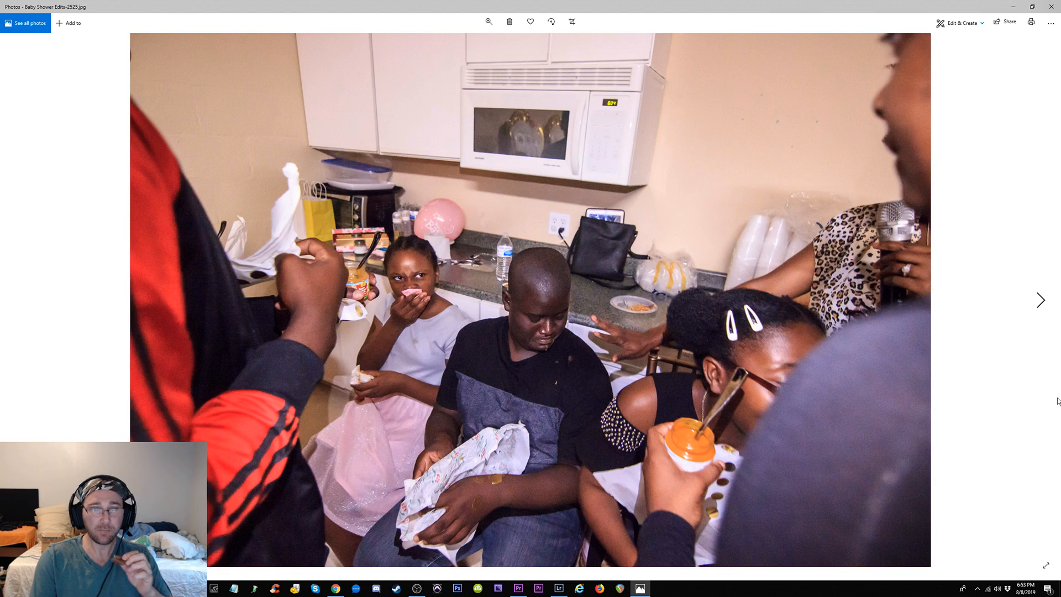
key("Right")
key("Right")
key("Right")
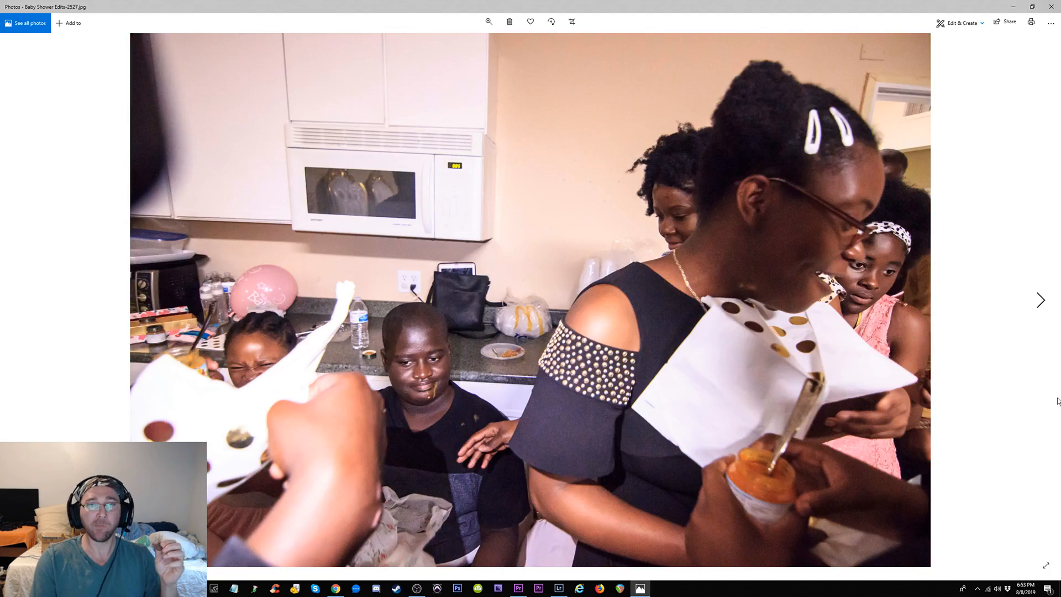
Review the remaining feeding-game photos by the microwave through 2530, ending with the seated guests and children in 2536
key("Right")
key("Right")
key("Right")
key("Right")
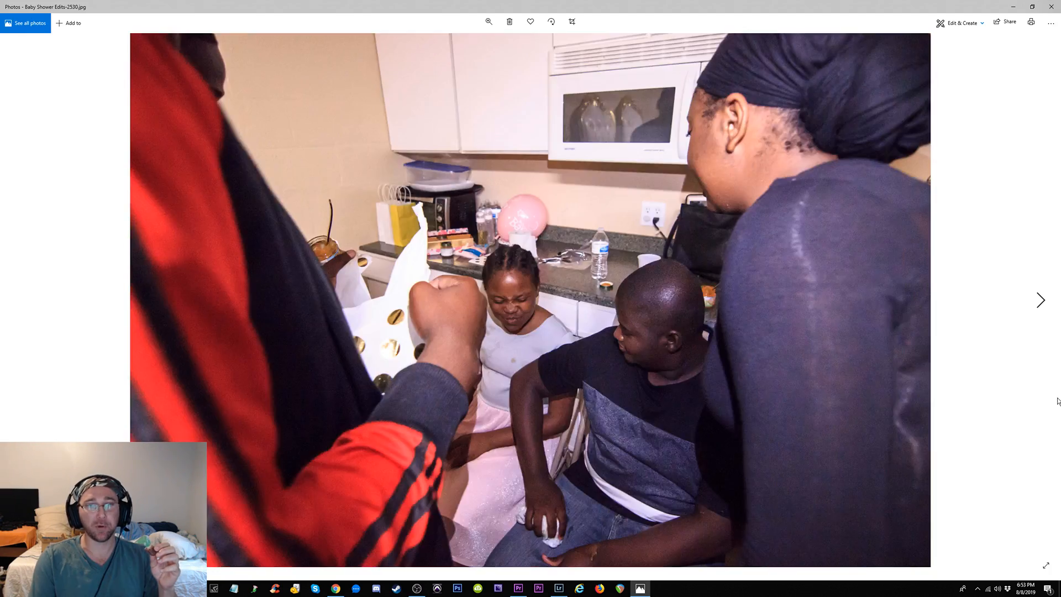
key("Right")
key("Right")
key("Right")
key("Right")
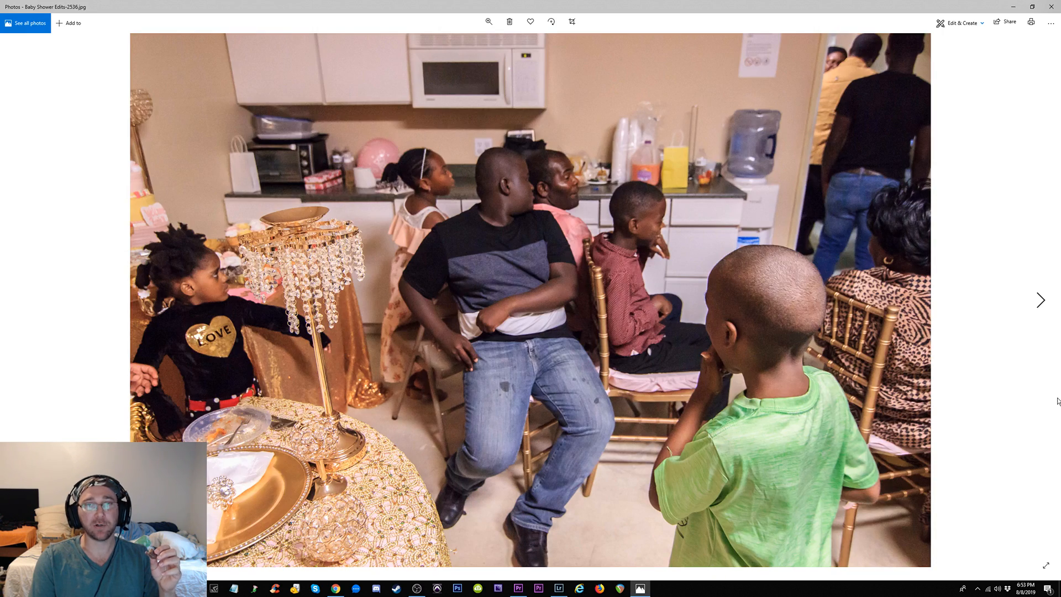
Review the wider shots of the buffet trays in 2539, 2540, 2542 and 2545
key("Right")
key("Right")
key("Right")
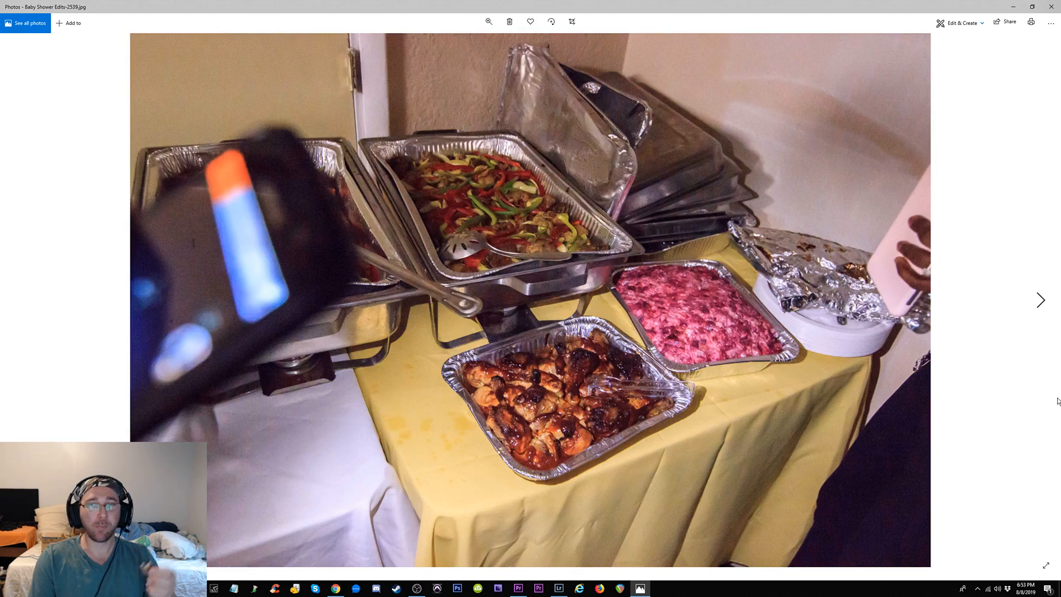
key("Right")
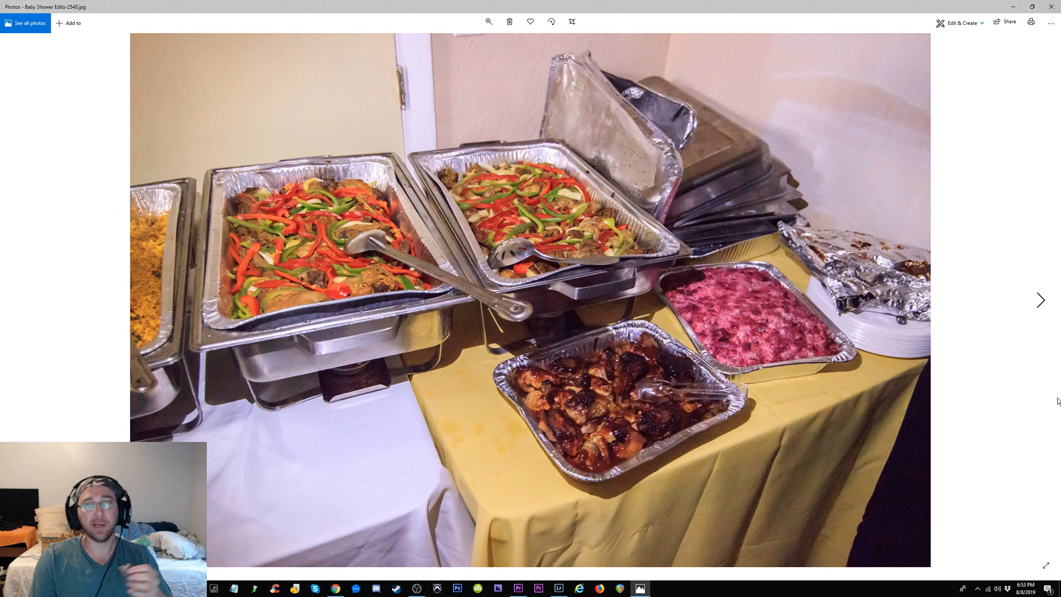
key("Right")
key("Right")
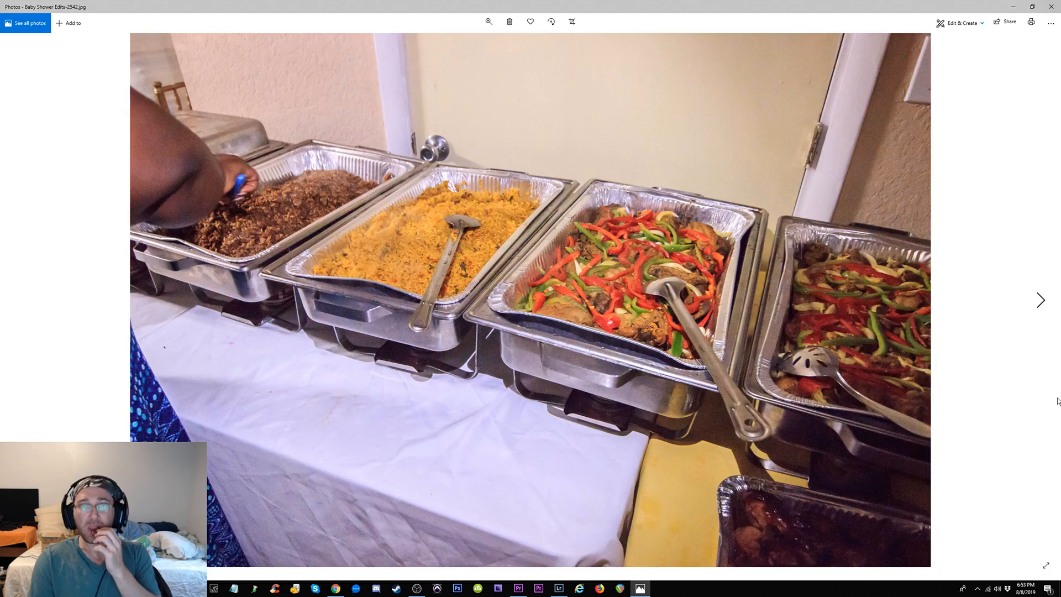
key("Right")
key("Right")
key("Right")
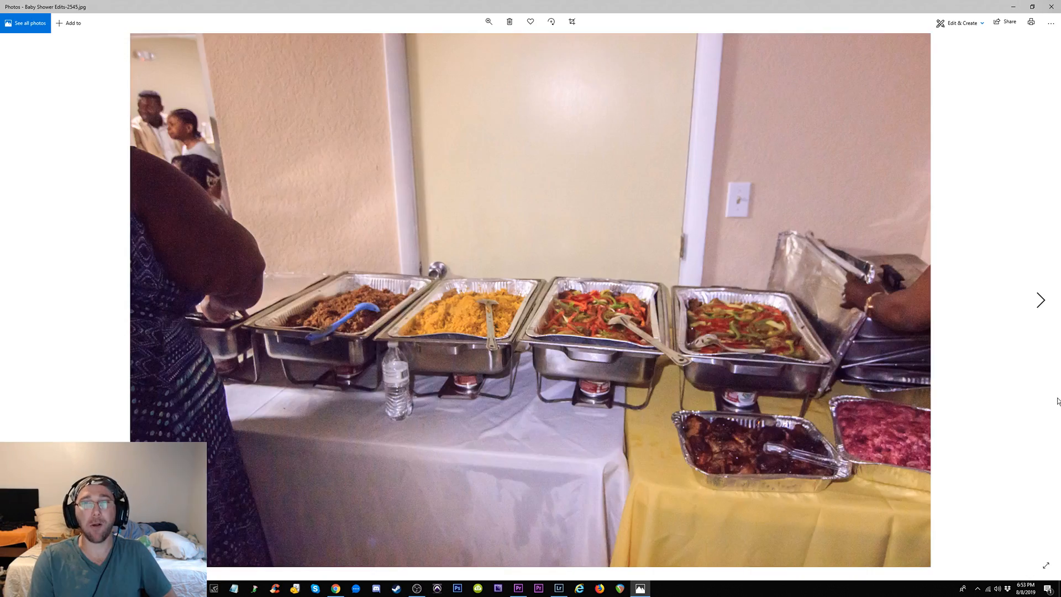
Check the room shot of the guests at the reception tables in 2548
key("Right")
key("Right")
key("Right")
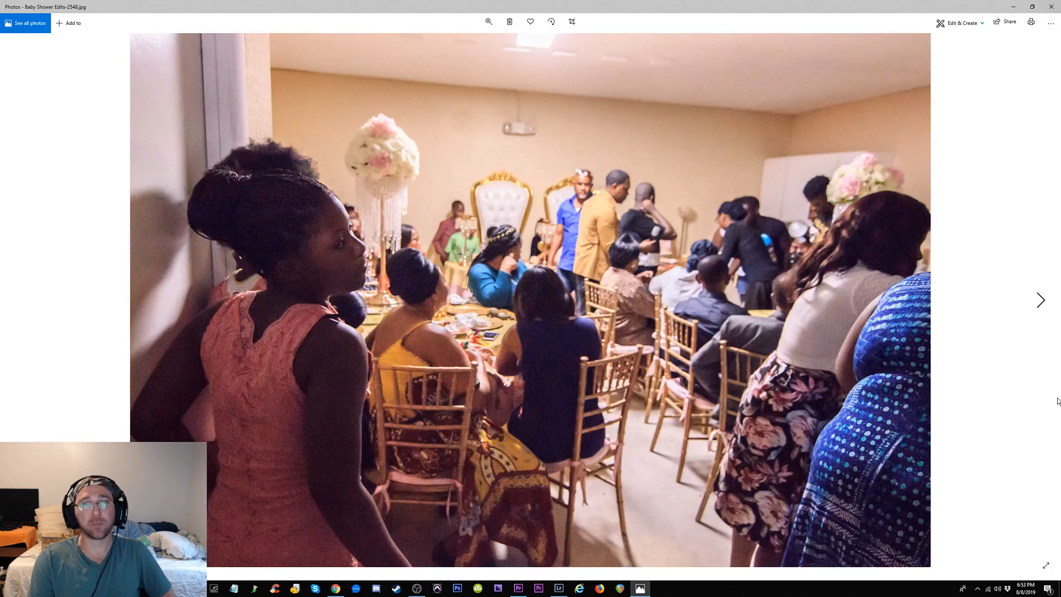
Review the close-ups of the barbecued meat tray in 2552 and the yellow rice tray in 2554
key("Right")
key("Right")
key("Right")
key("Right")
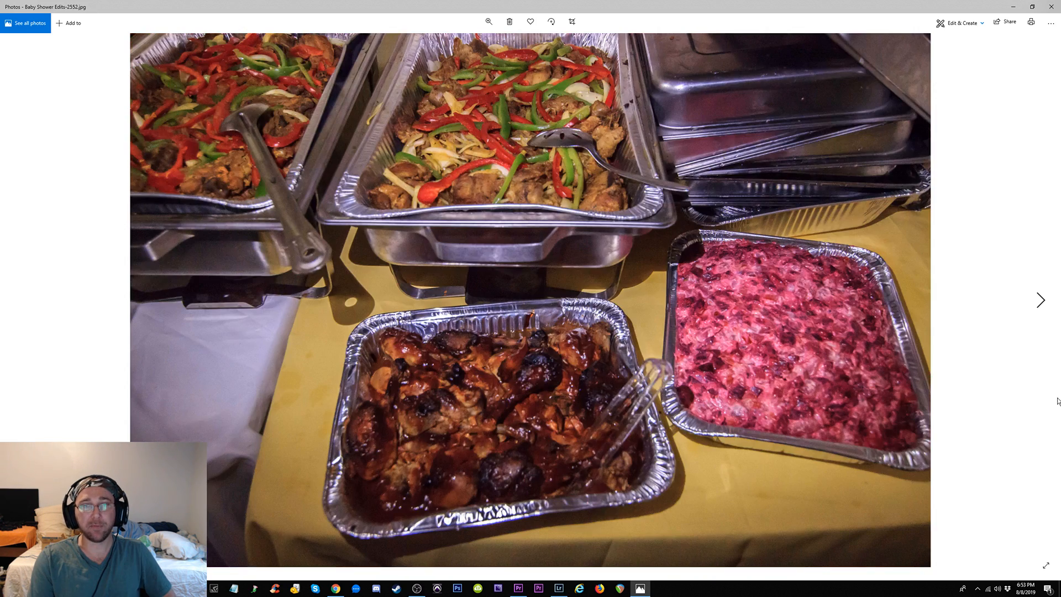
key("Right")
key("Right")
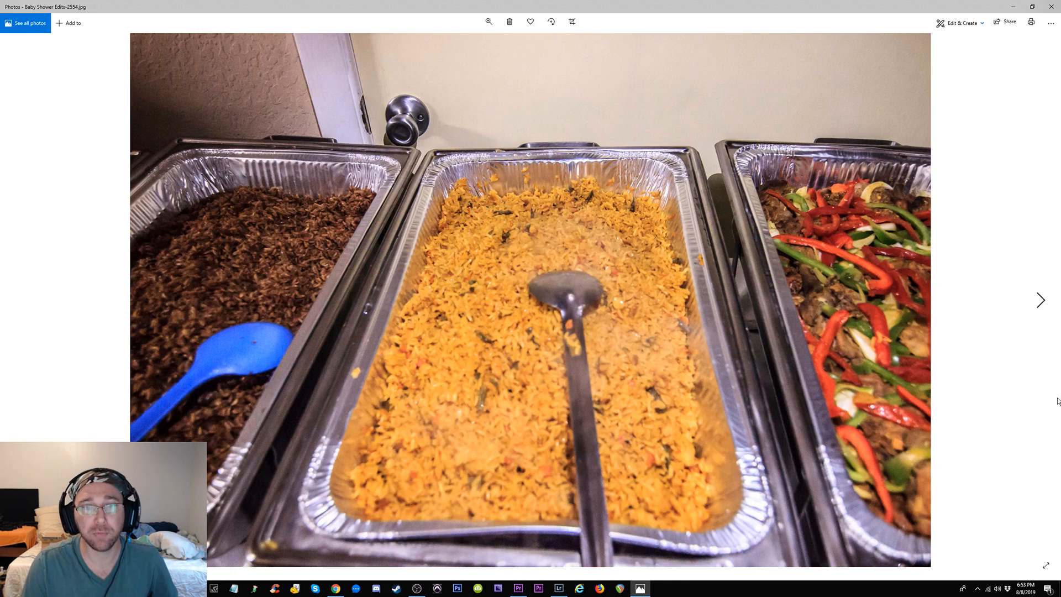
Compare the food close-ups 2552 to 2554 again, and continue through the rice and vegetable trays in 2555 and 2556
key("Left")
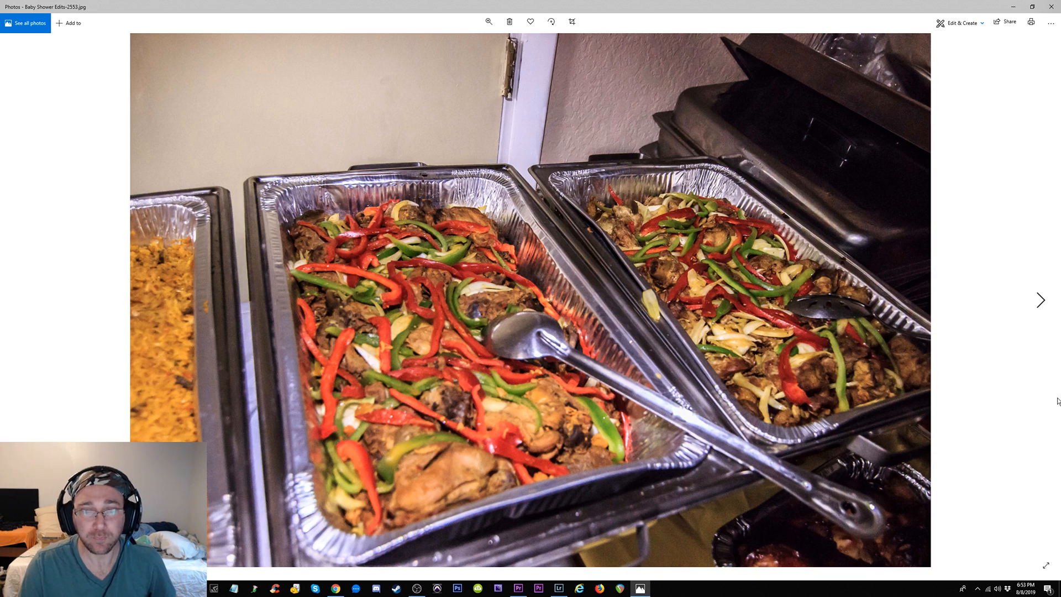
key("Left")
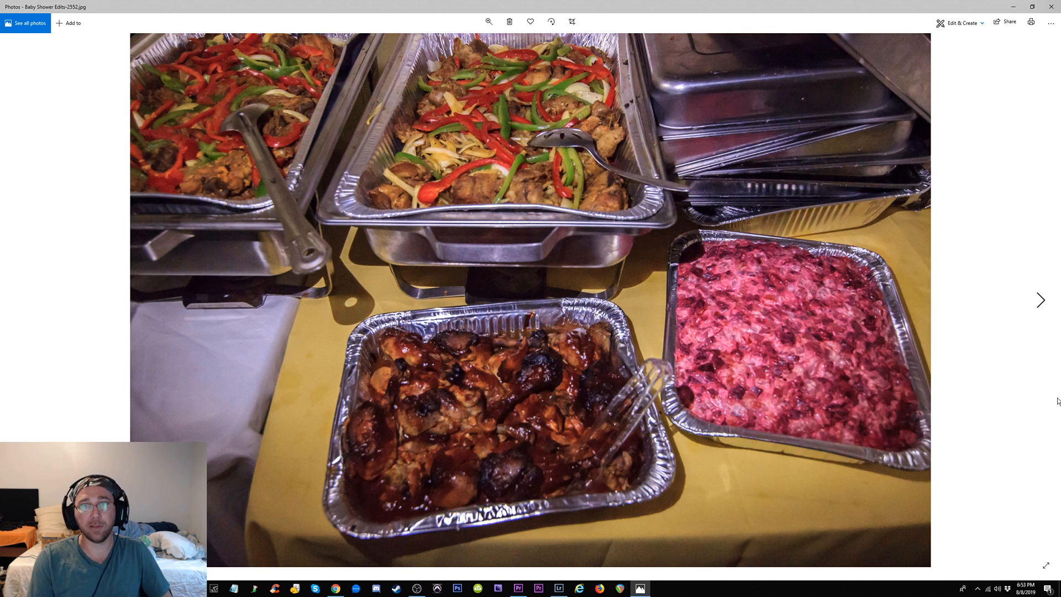
key("Right")
key("Right")
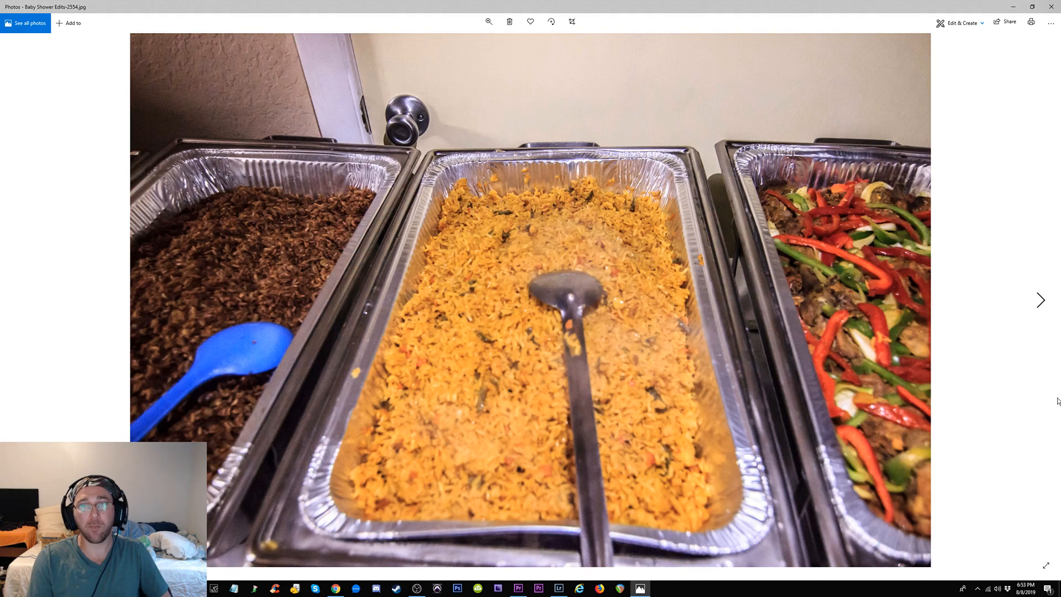
key("Right")
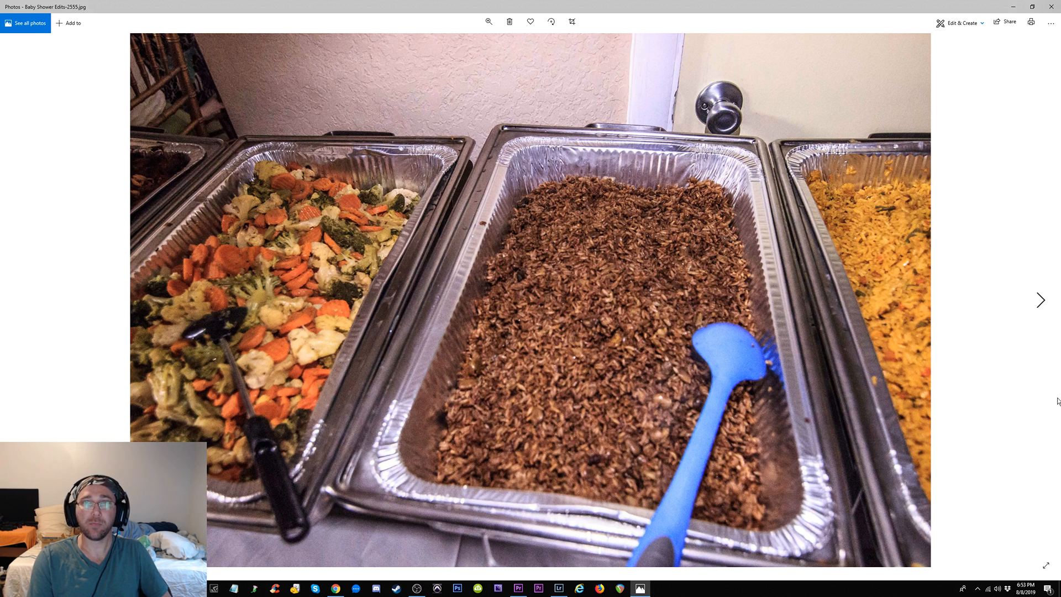
key("Right")
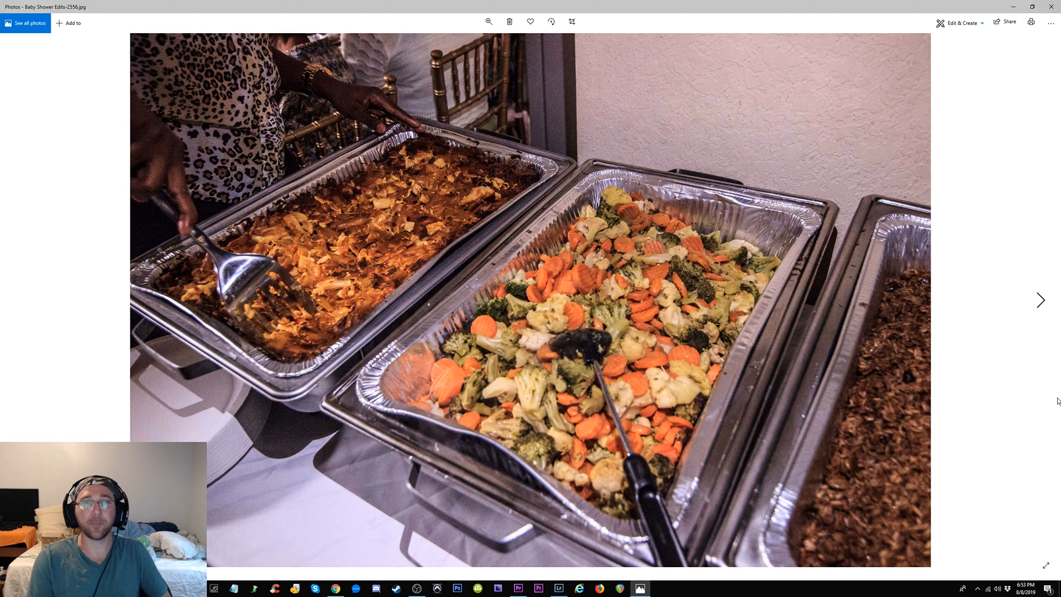
Check the shots of the two girls in pink dresses by the door in 2558 and 2561
key("Right")
key("Right")
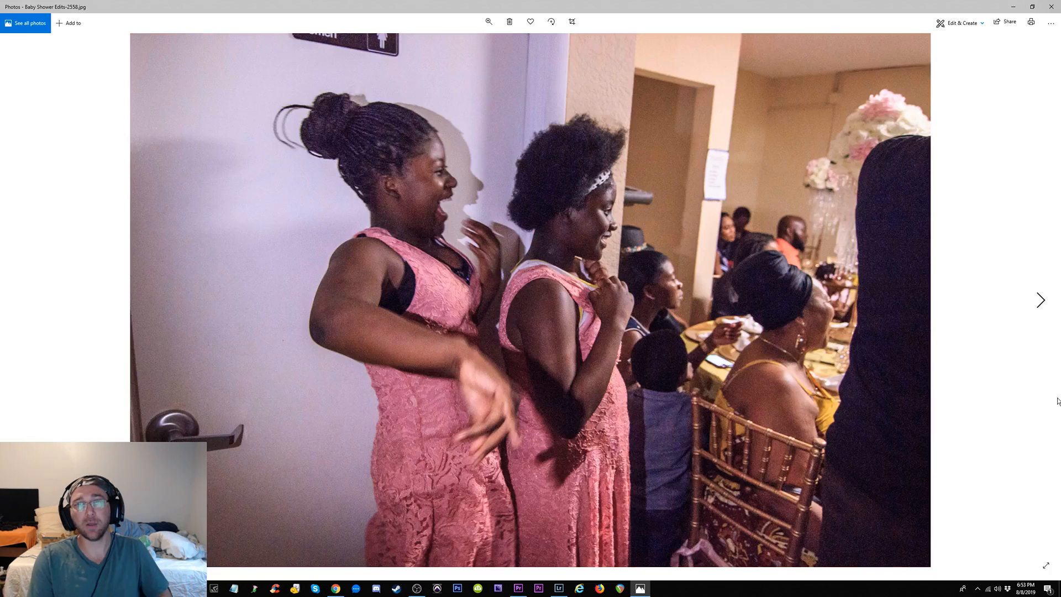
key("Right")
key("Right")
key("Right")
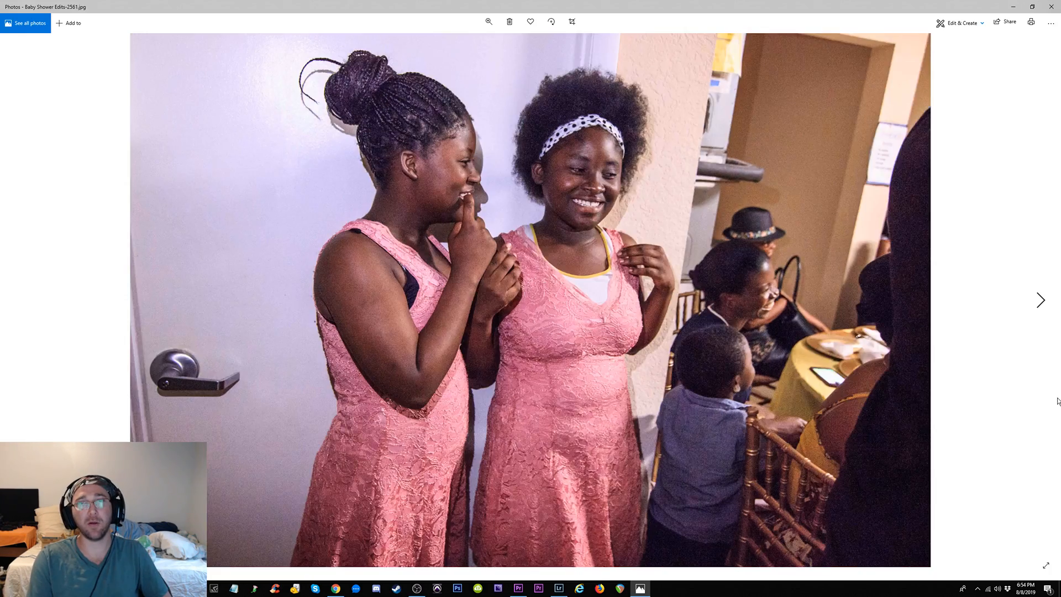
Review the woman in the black headwrap at the table in 2565 and the woman serving food in 2567
key("Right")
key("Right")
key("Right")
key("Right")
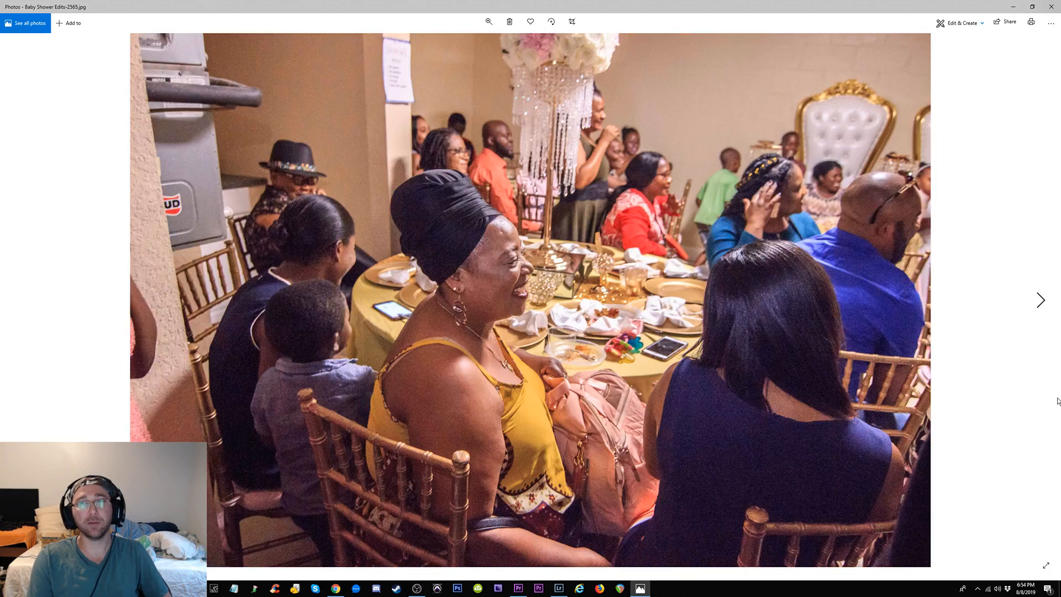
key("Right")
key("Right")
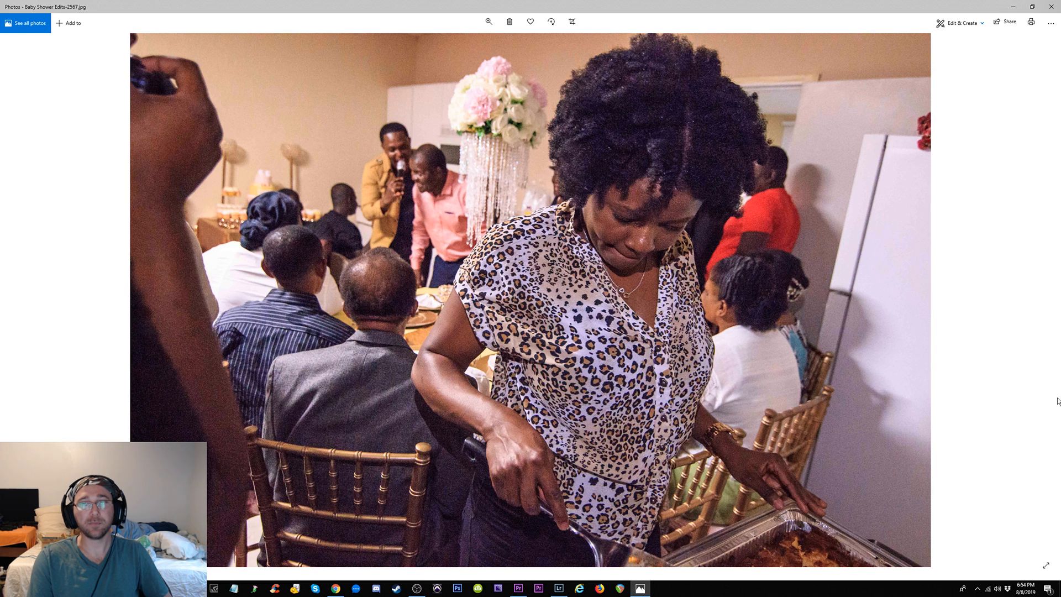
Close the photo viewer, enlarge Lightroom's Export Results dialog to show all skipped videos, and dismiss it
left_click(1057, 13)
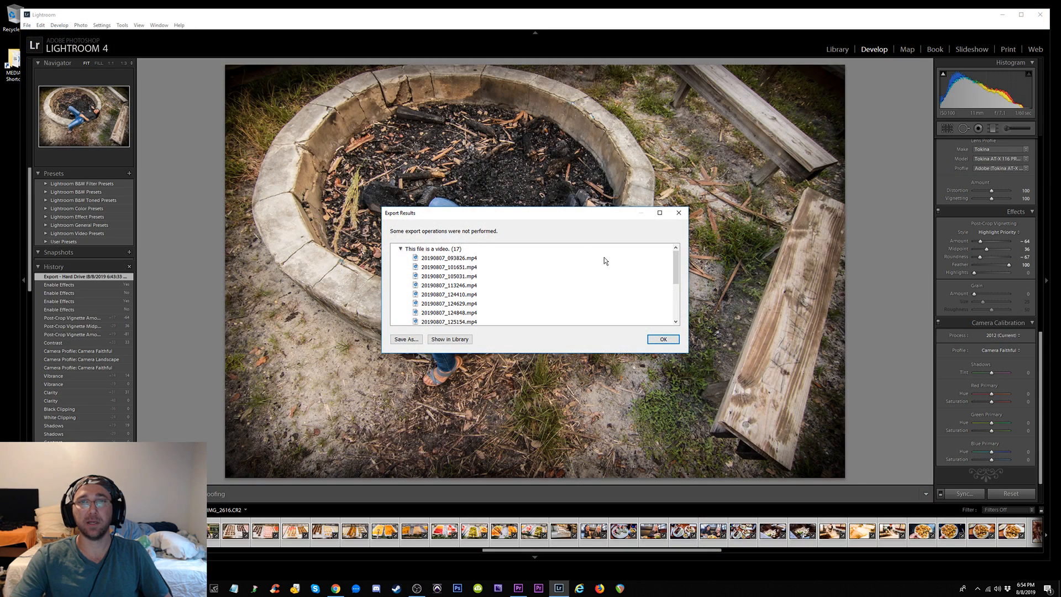
left_click_drag(686, 354, 777, 464)
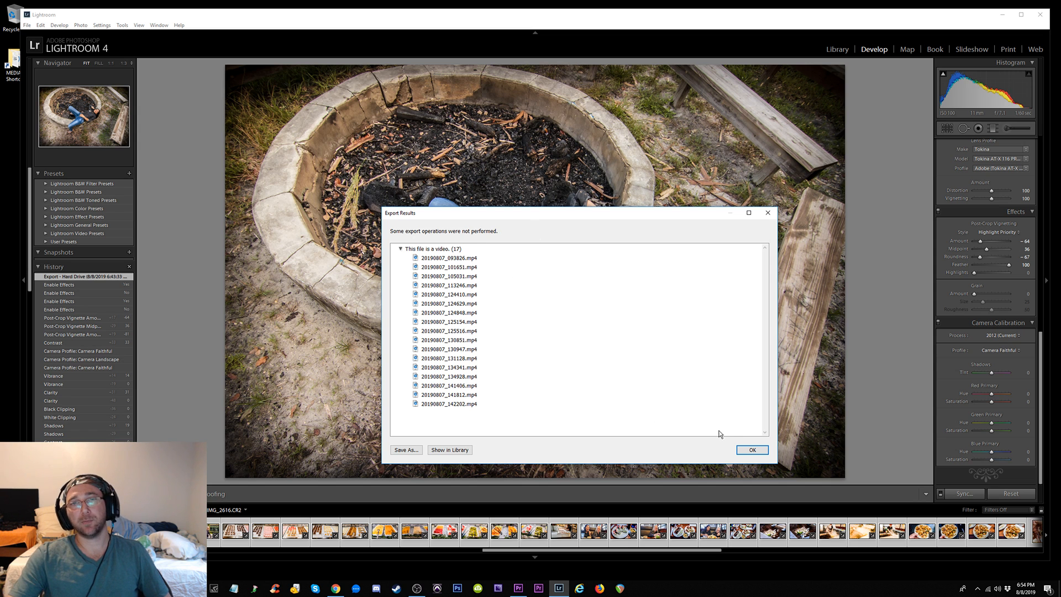
left_click(753, 449)
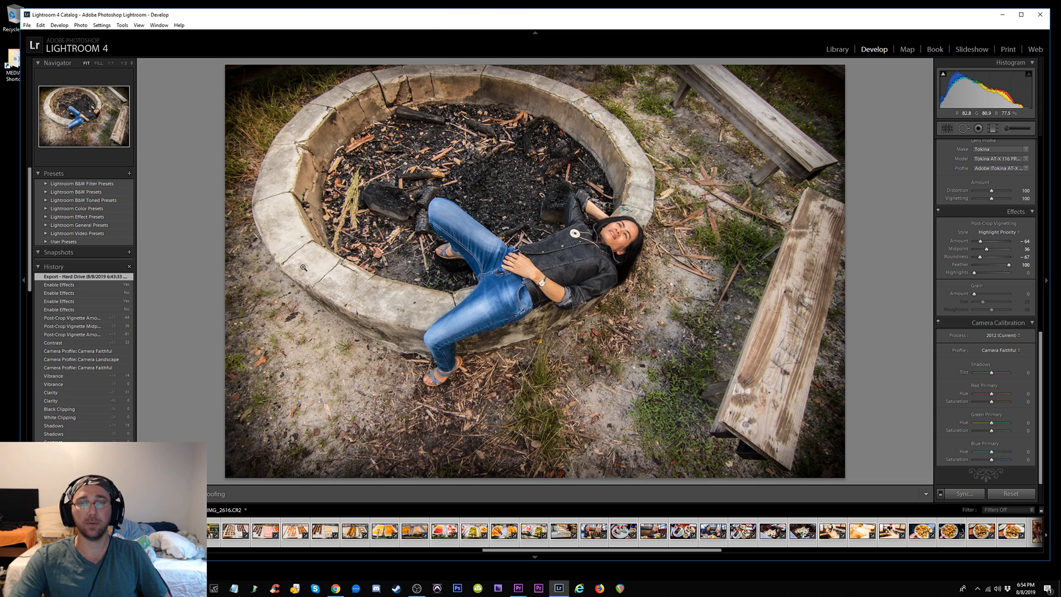
Switch to OBS and move its window lower over Lightroom
left_click(417, 588)
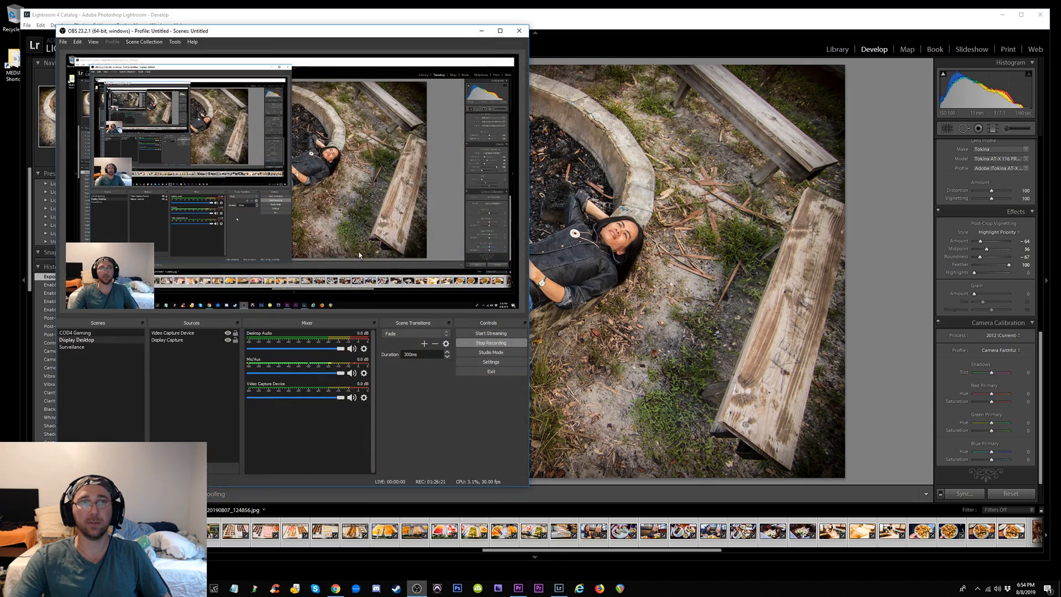
left_click_drag(284, 37, 259, 109)
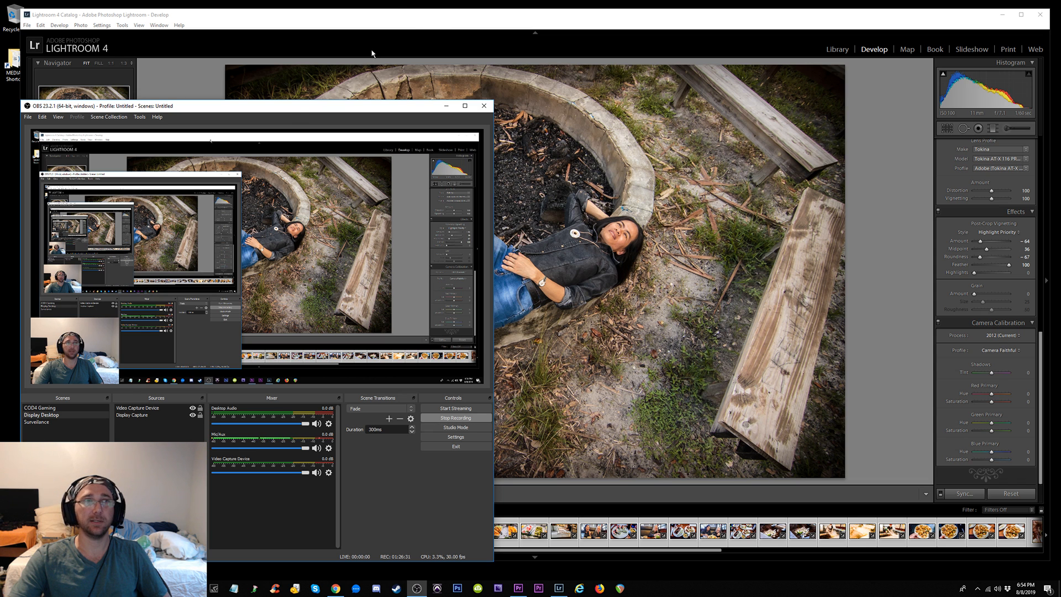
left_click_drag(294, 109, 286, 113)
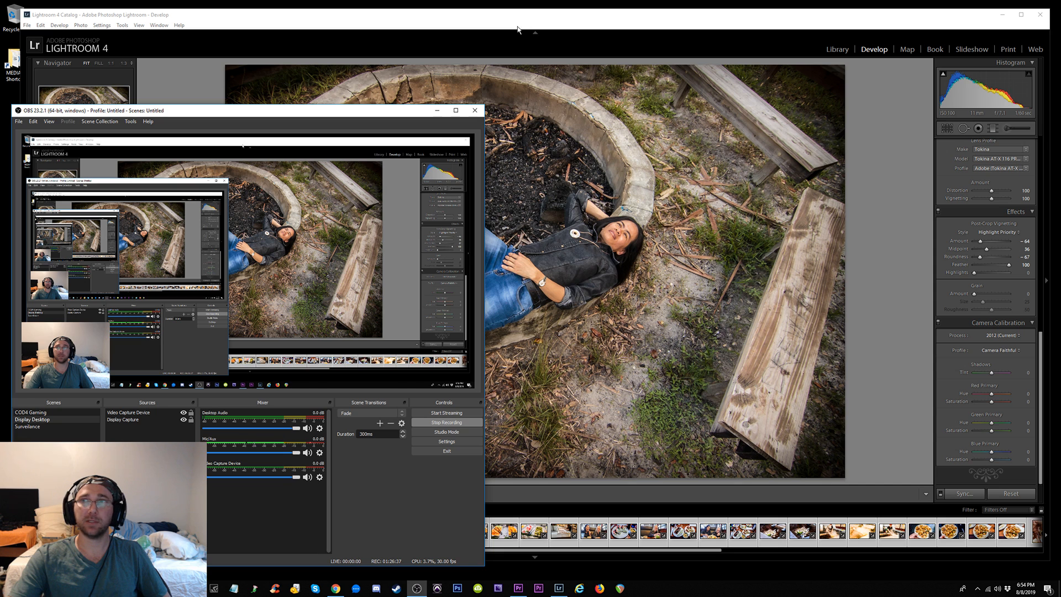
Switch back to Lightroom and browse the filmstrip from its beginning to the later photos
left_click_drag(496, 20, 502, 22)
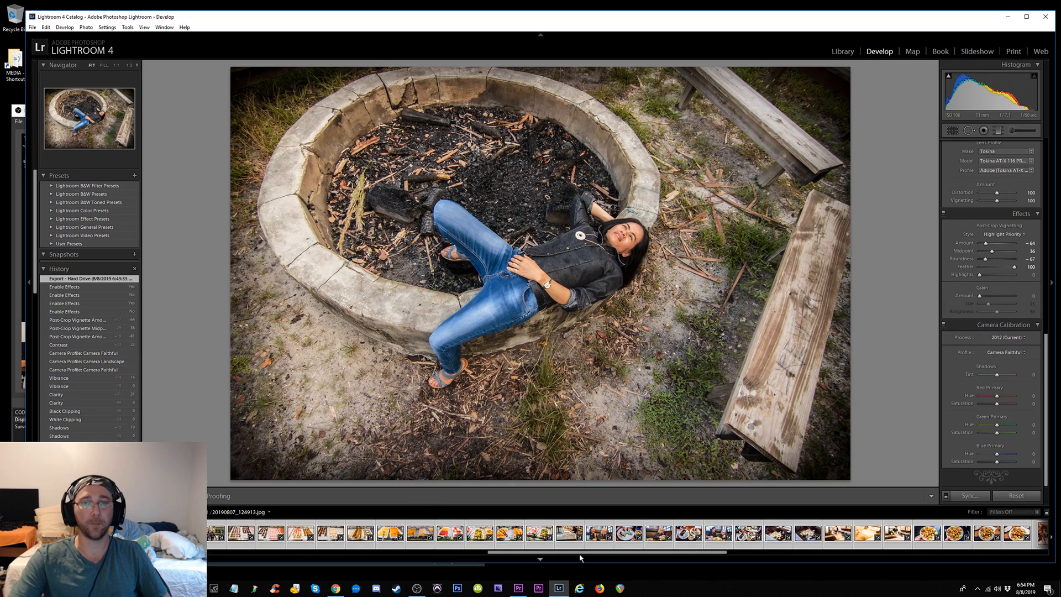
left_click_drag(575, 553, 120, 553)
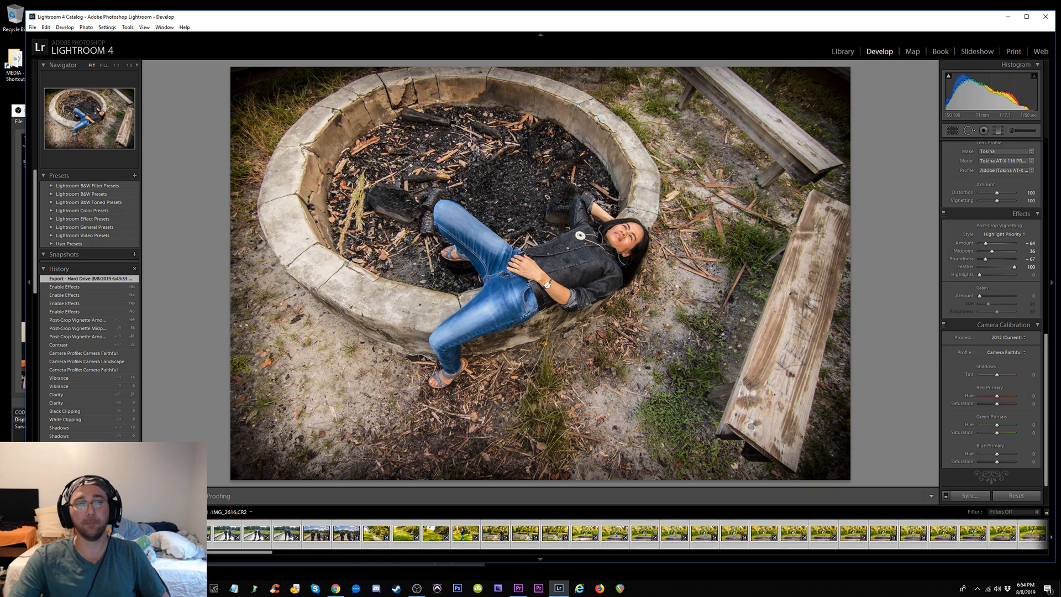
mouse_move(194, 552)
left_mouse_down()
mouse_move(338, 550)
mouse_move(194, 552)
left_mouse_up()
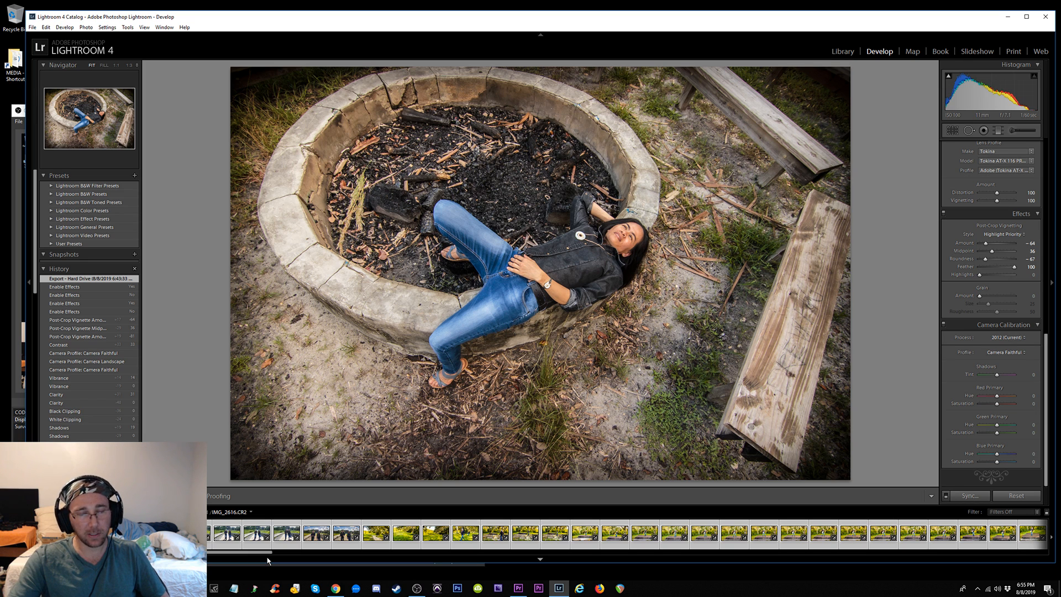
left_click_drag(287, 555, 930, 543)
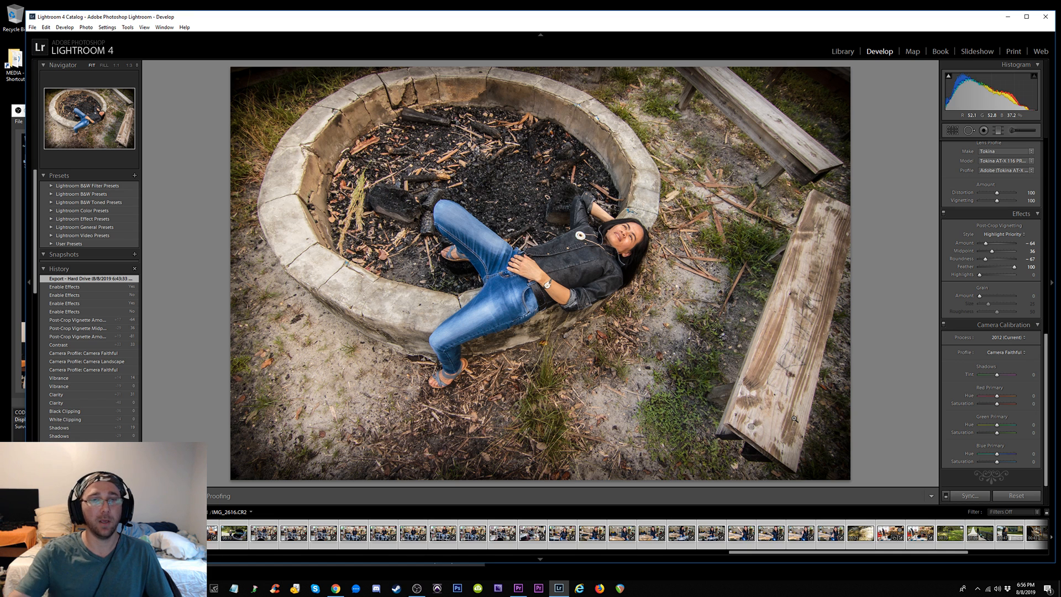
Bring the OBS window to the front again and shift it slightly upward
left_click(418, 588)
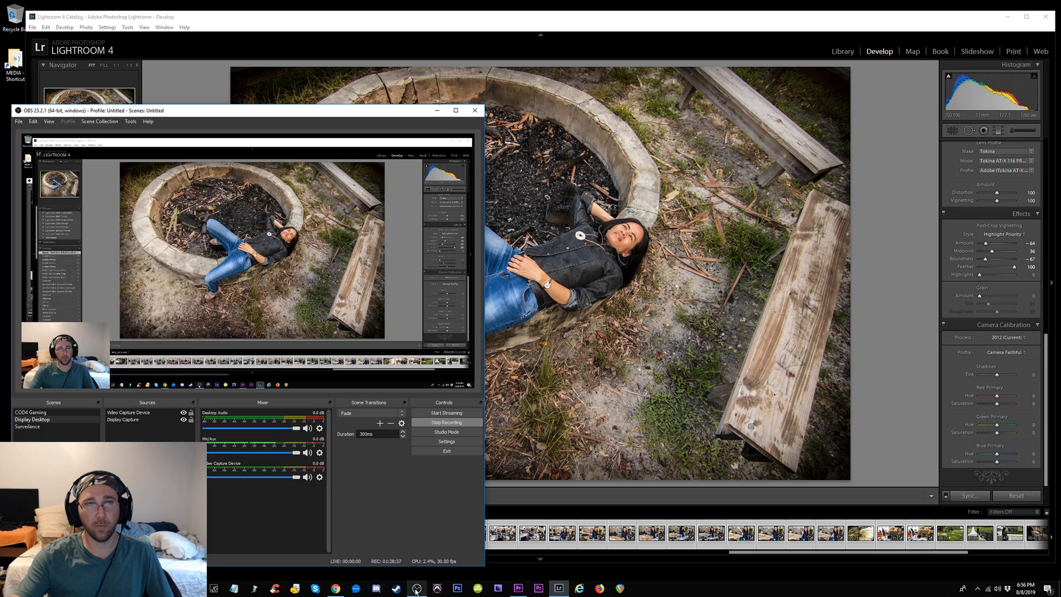
left_click_drag(240, 111, 252, 90)
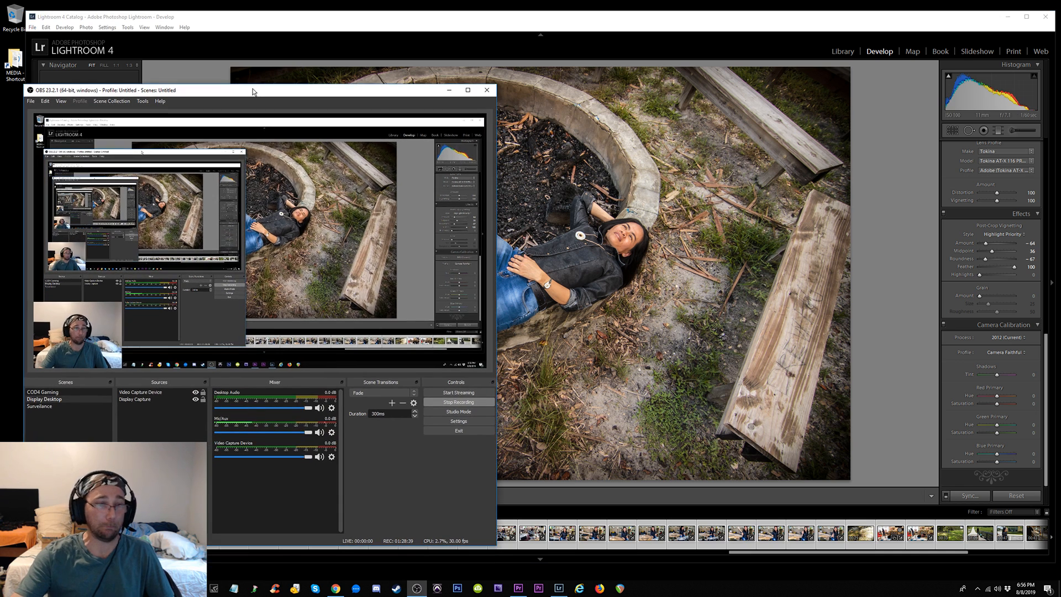